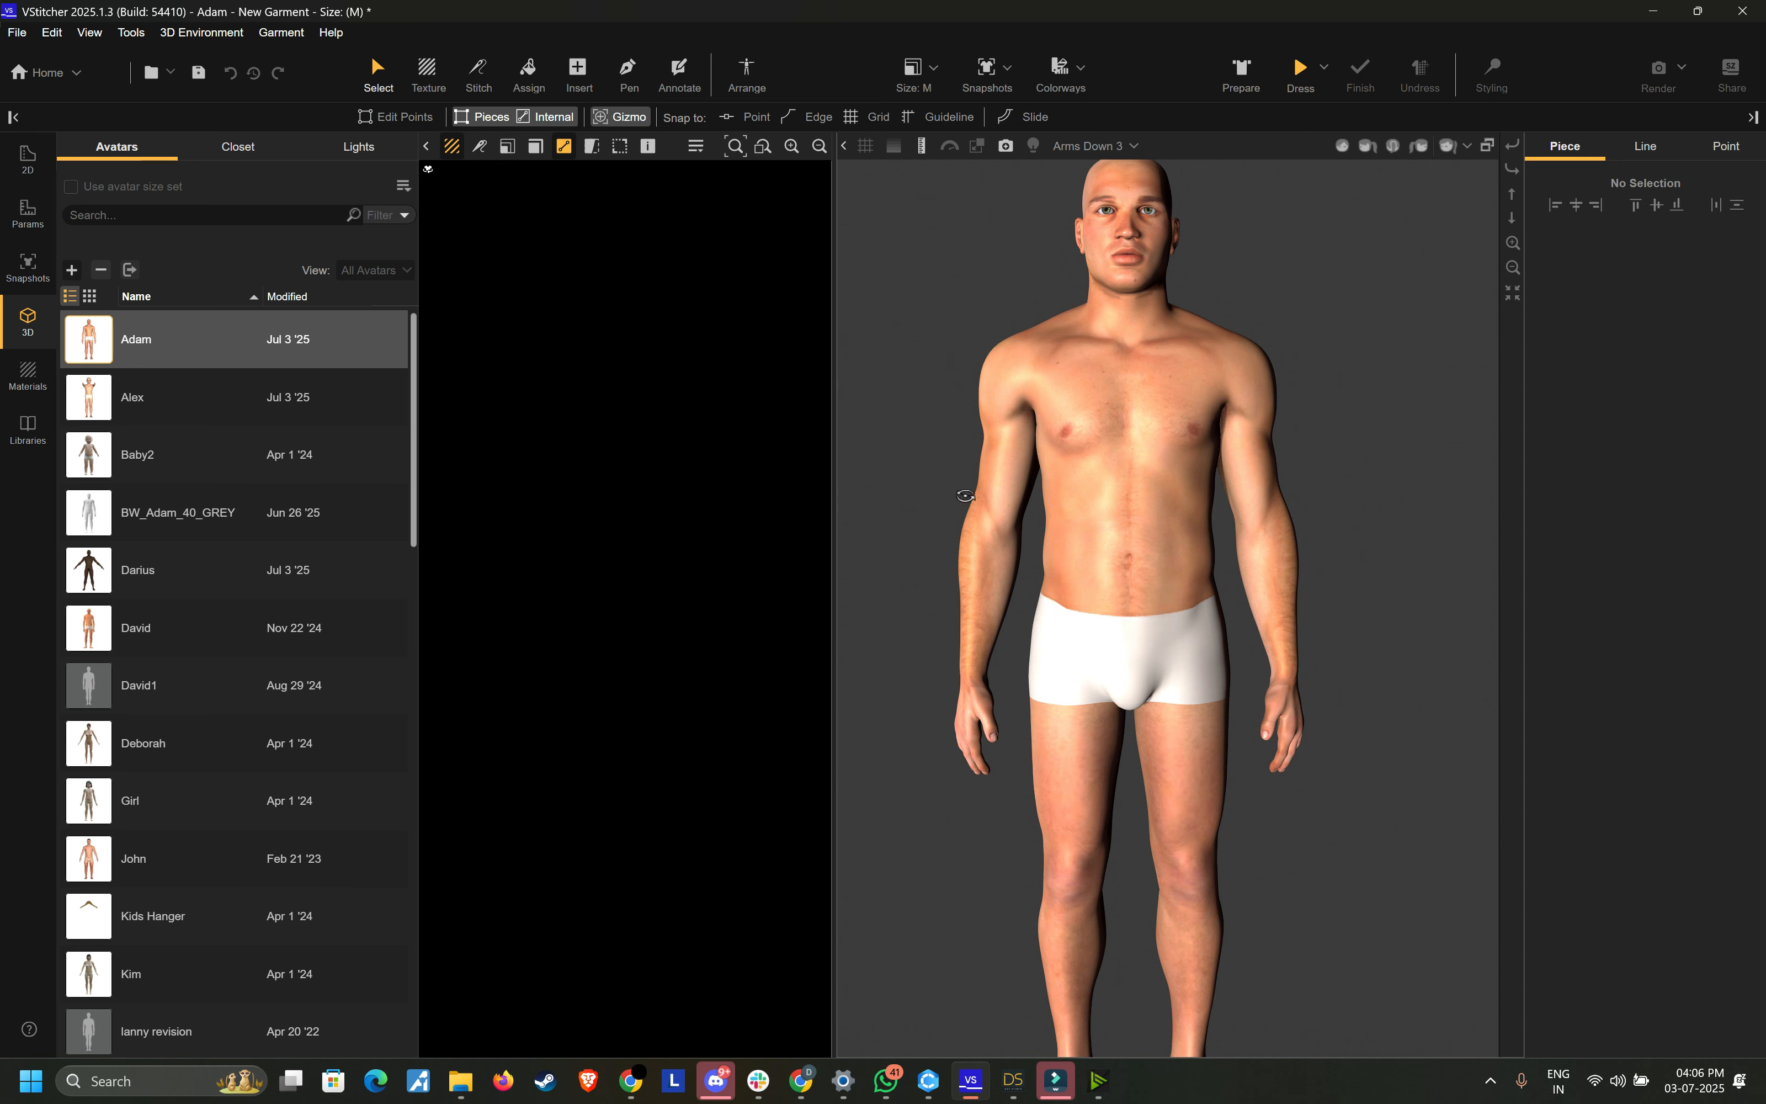
Step: Switch from the VStitcher avatar to DAZ Studio and show the Content Library
{"action": "left_click_drag", "start_coordinate": [943, 486], "coordinate": [1341, 471]}
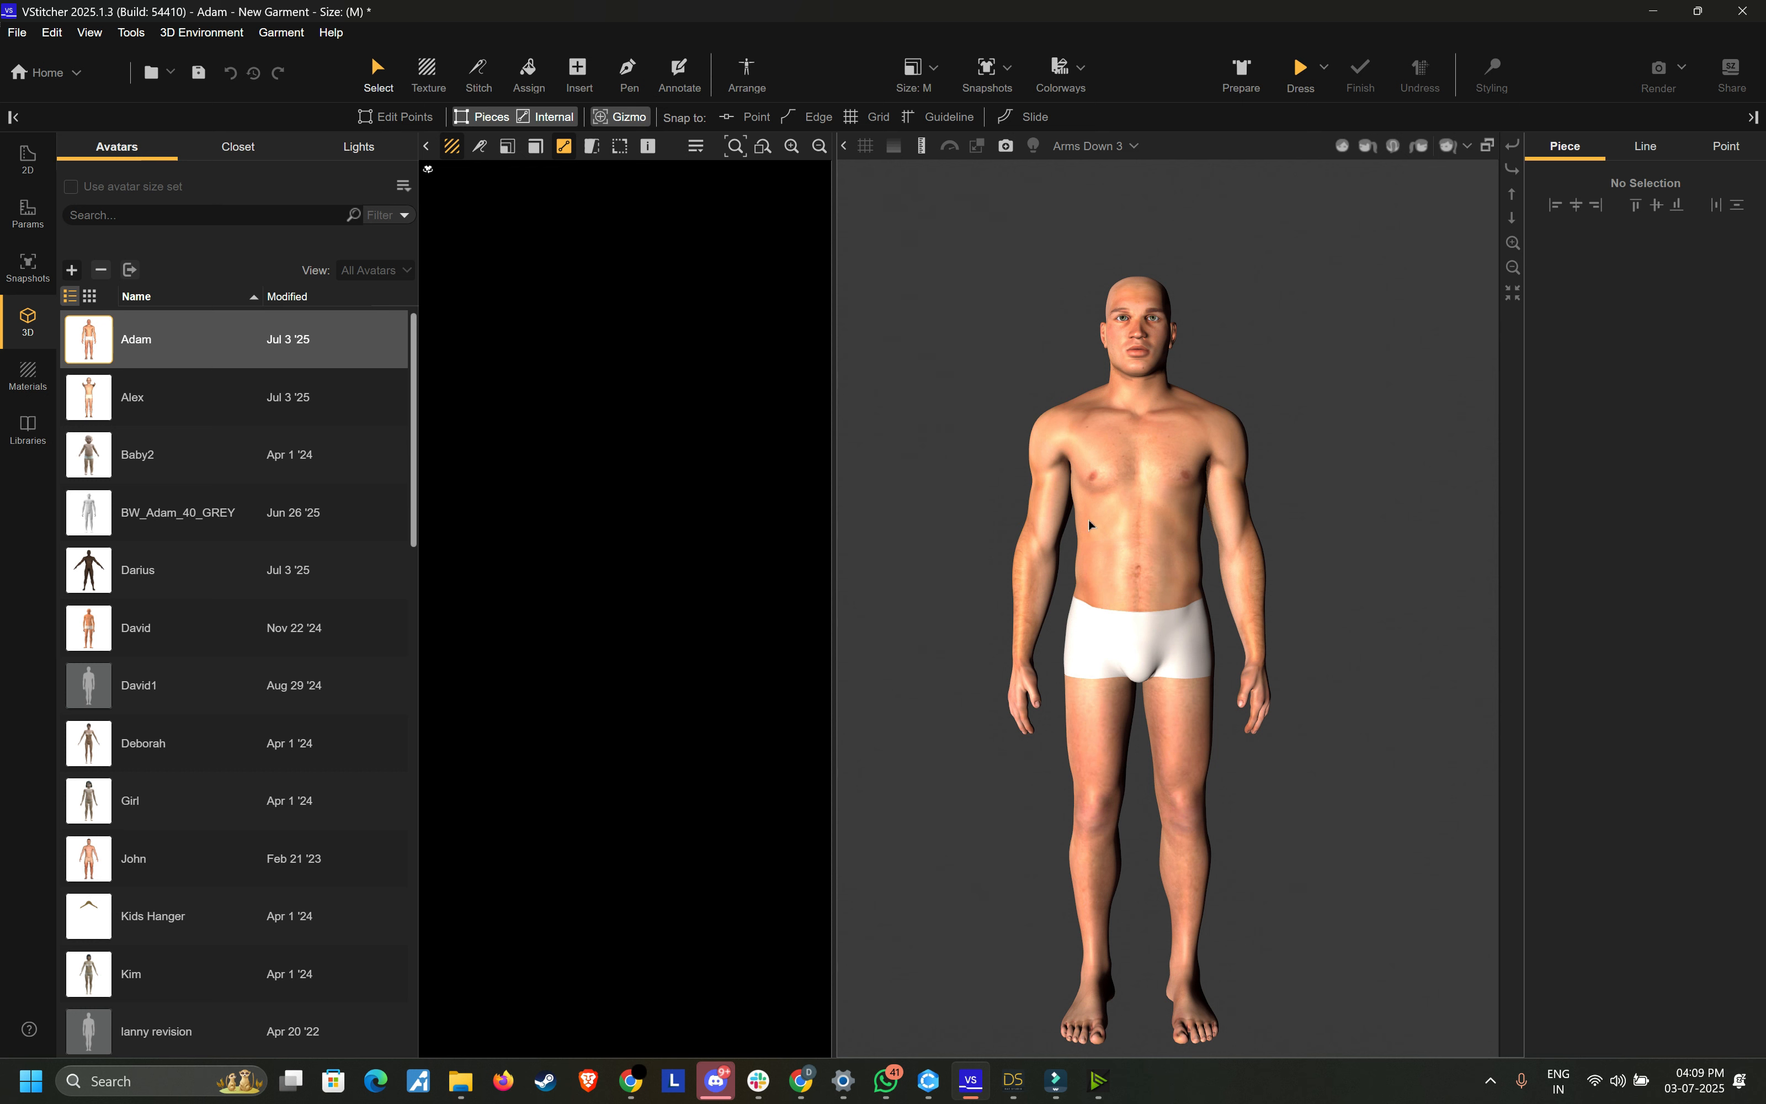
{"action": "left_click", "coordinate": [1653, 12]}
{"action": "left_click", "coordinate": [1013, 1081]}
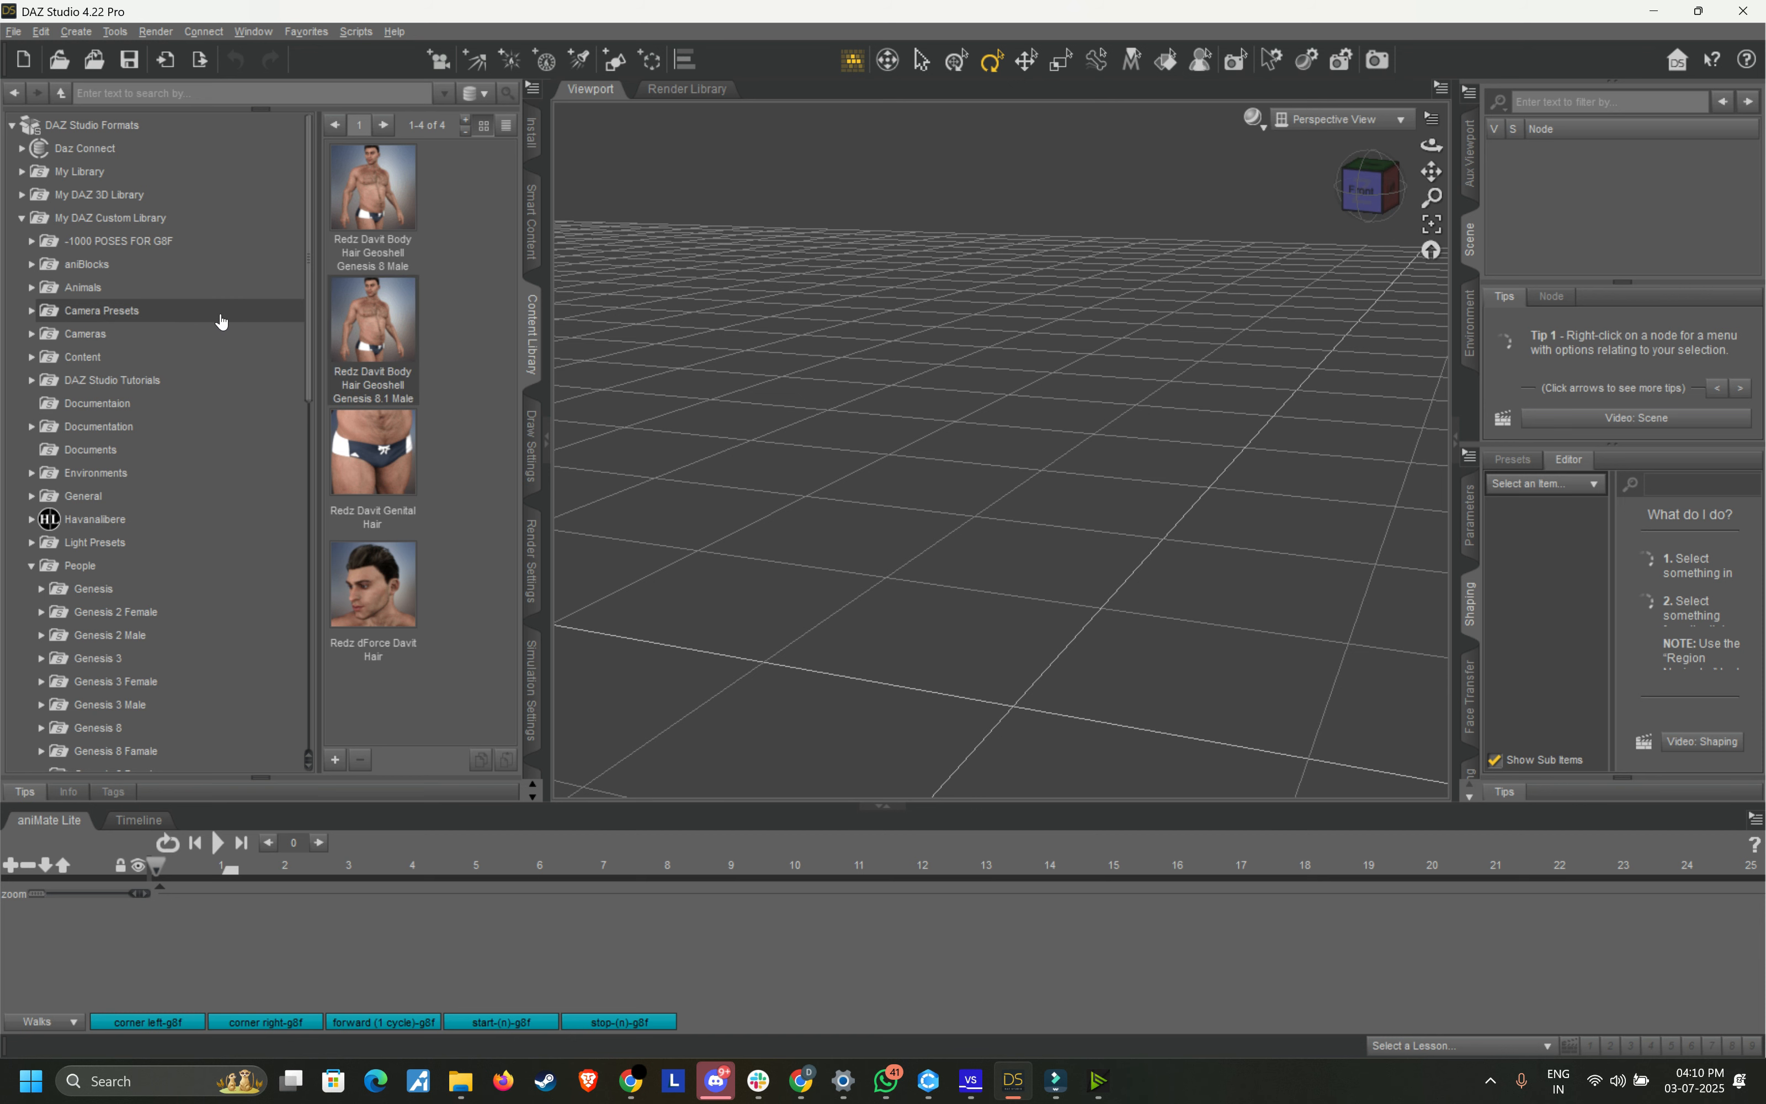
{"action": "left_click", "coordinate": [526, 291]}
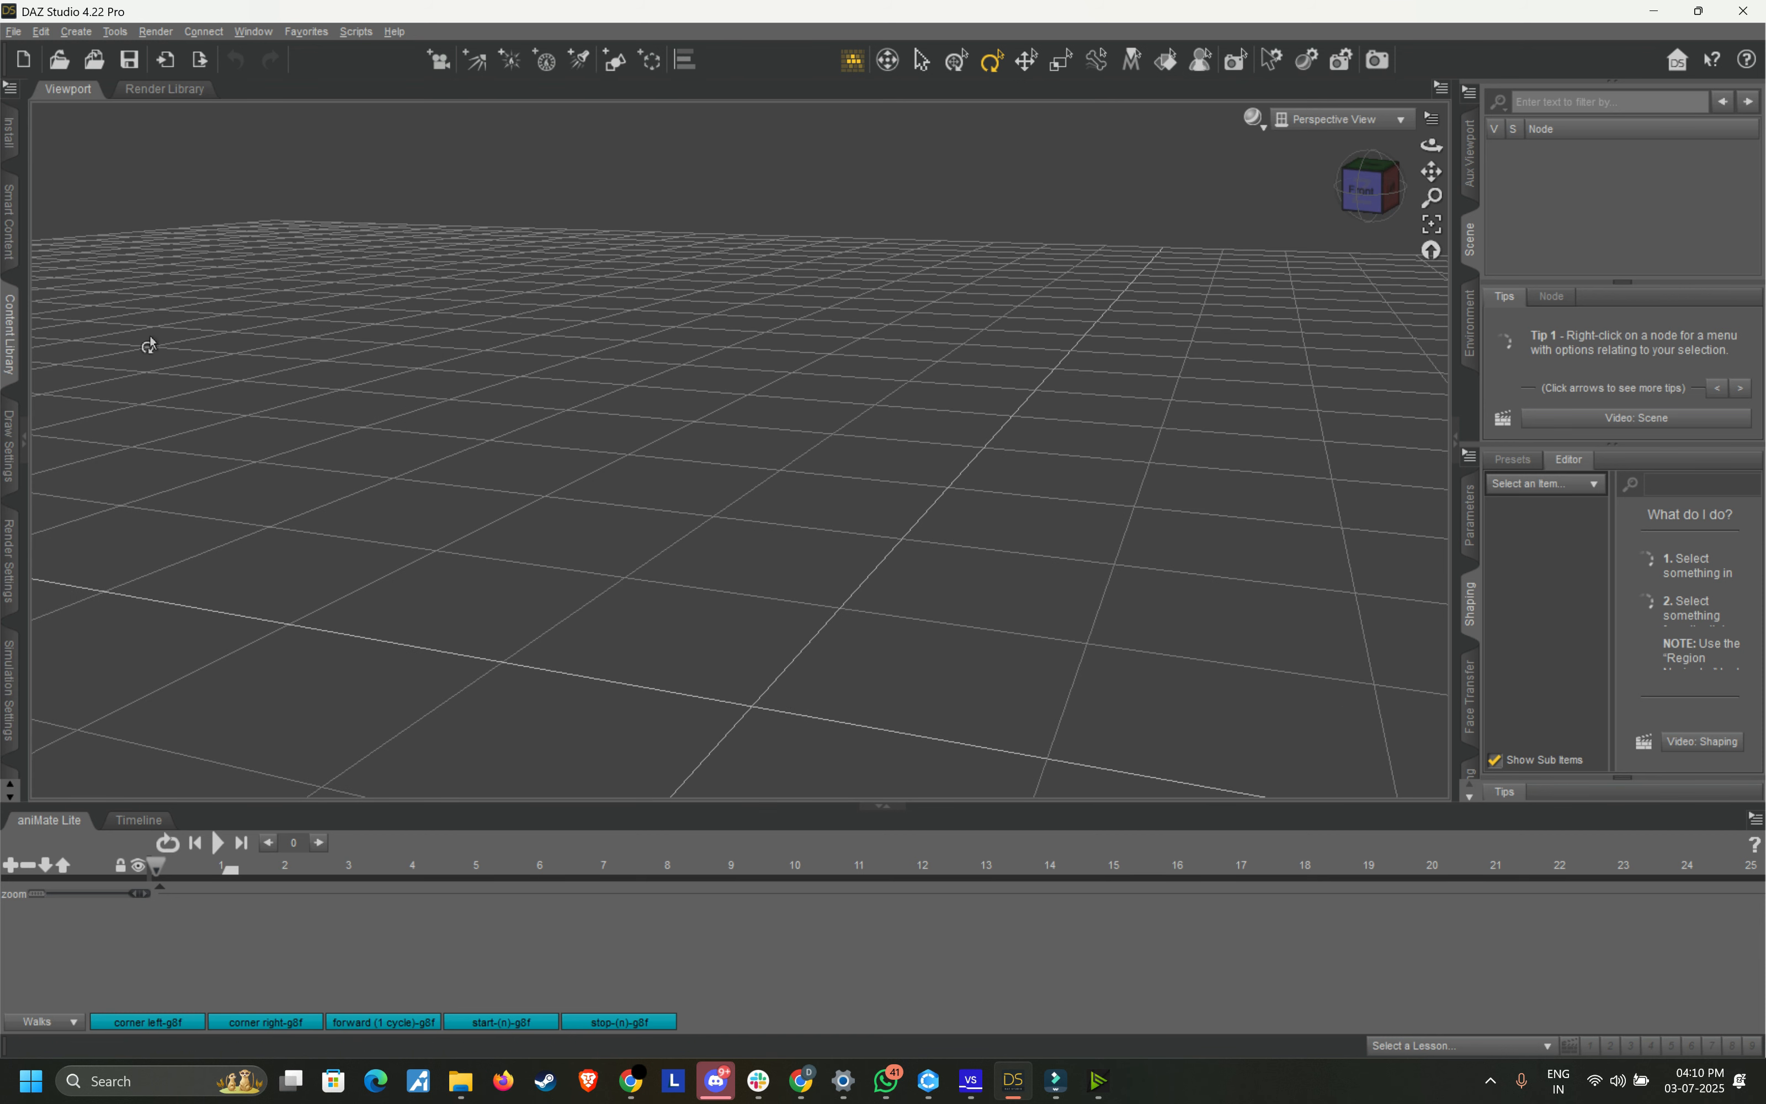
{"action": "left_click", "coordinate": [16, 338]}
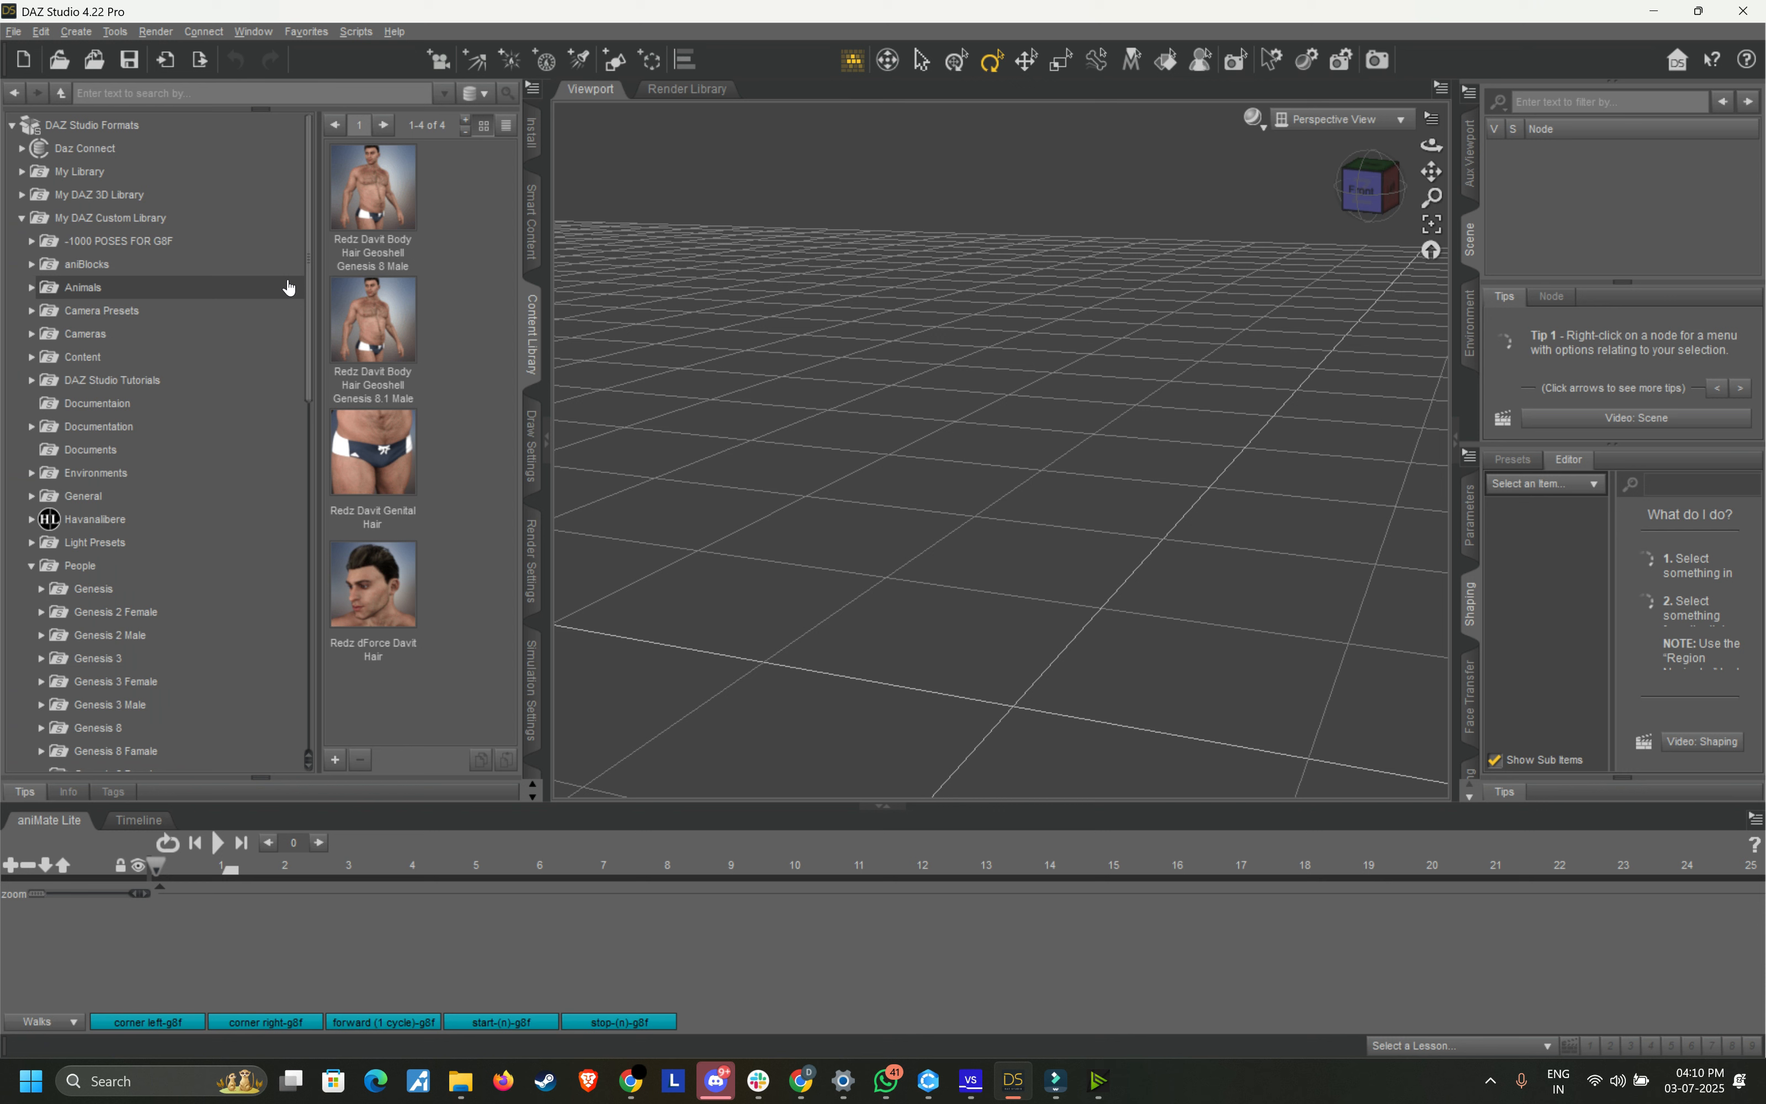
{"action": "scroll", "coordinate": [168, 453], "scroll_direction": "down", "scroll_amount": 3}
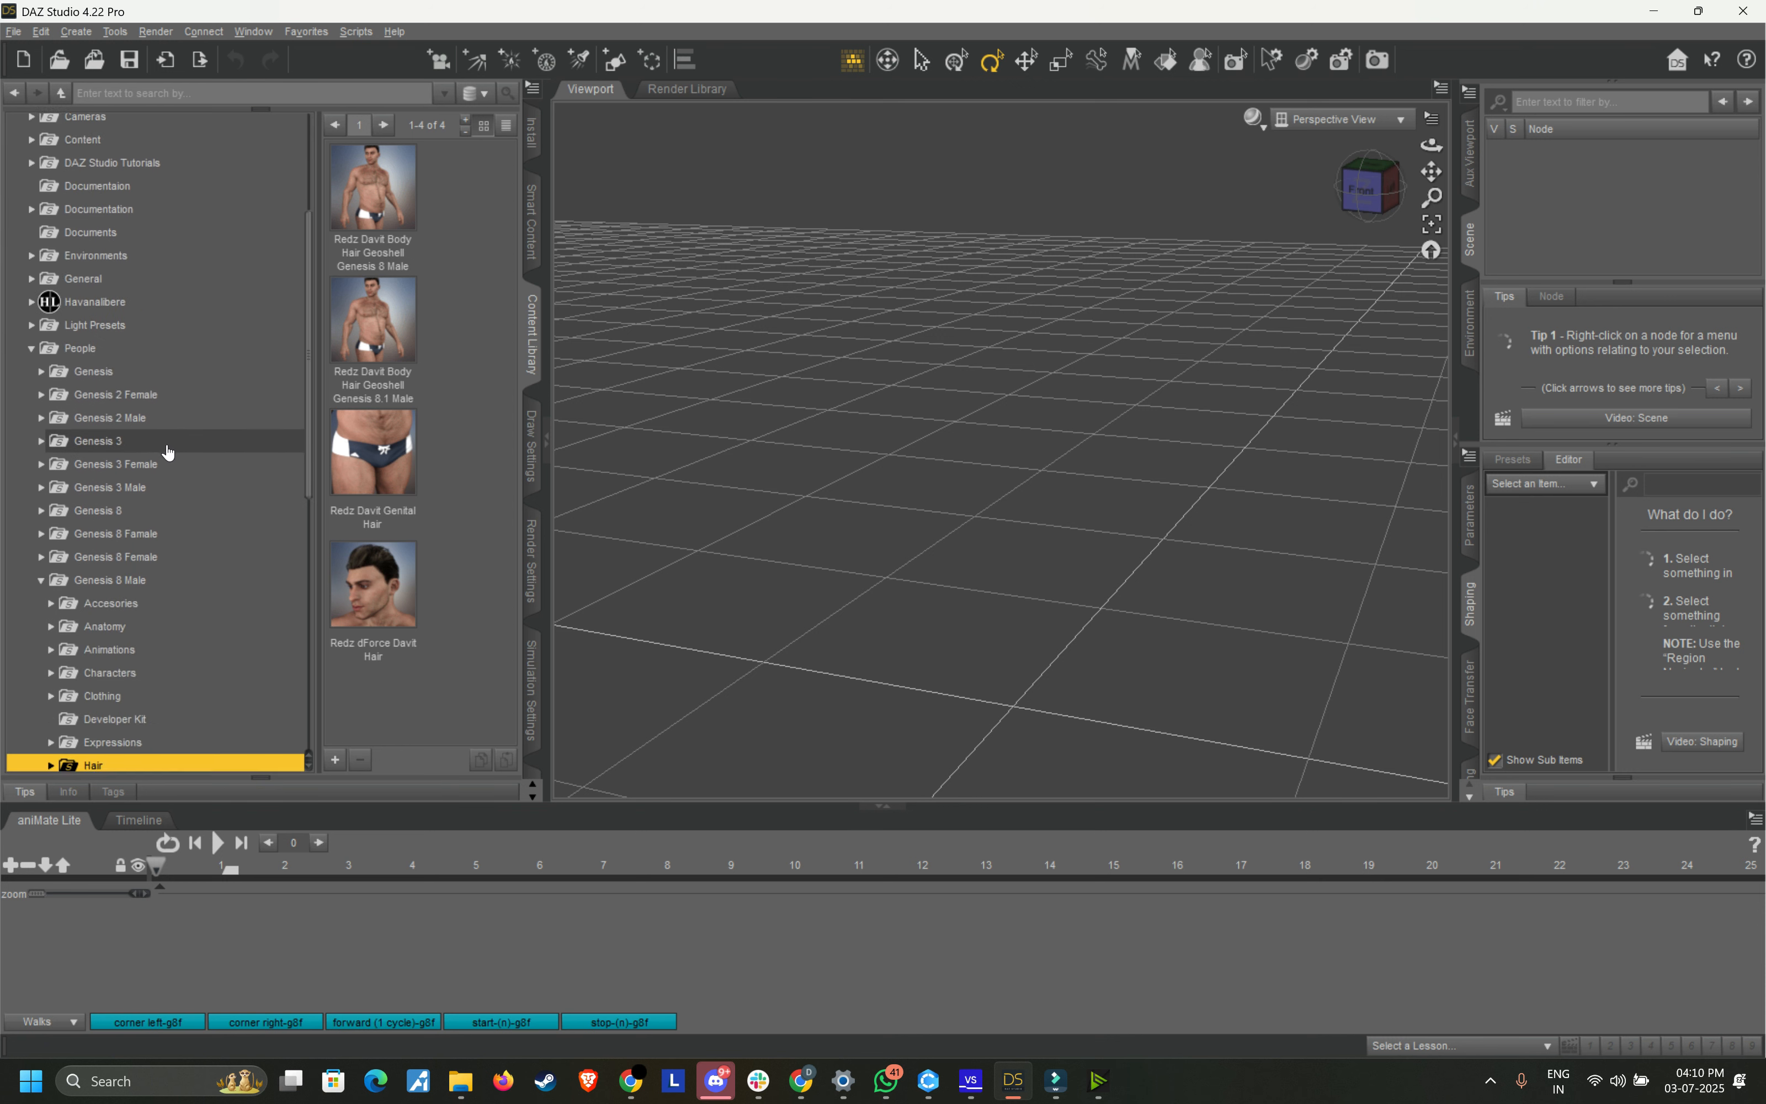
{"action": "scroll", "coordinate": [168, 457], "scroll_direction": "down", "scroll_amount": 5}
{"action": "scroll", "coordinate": [219, 464], "scroll_direction": "up", "scroll_amount": 5}
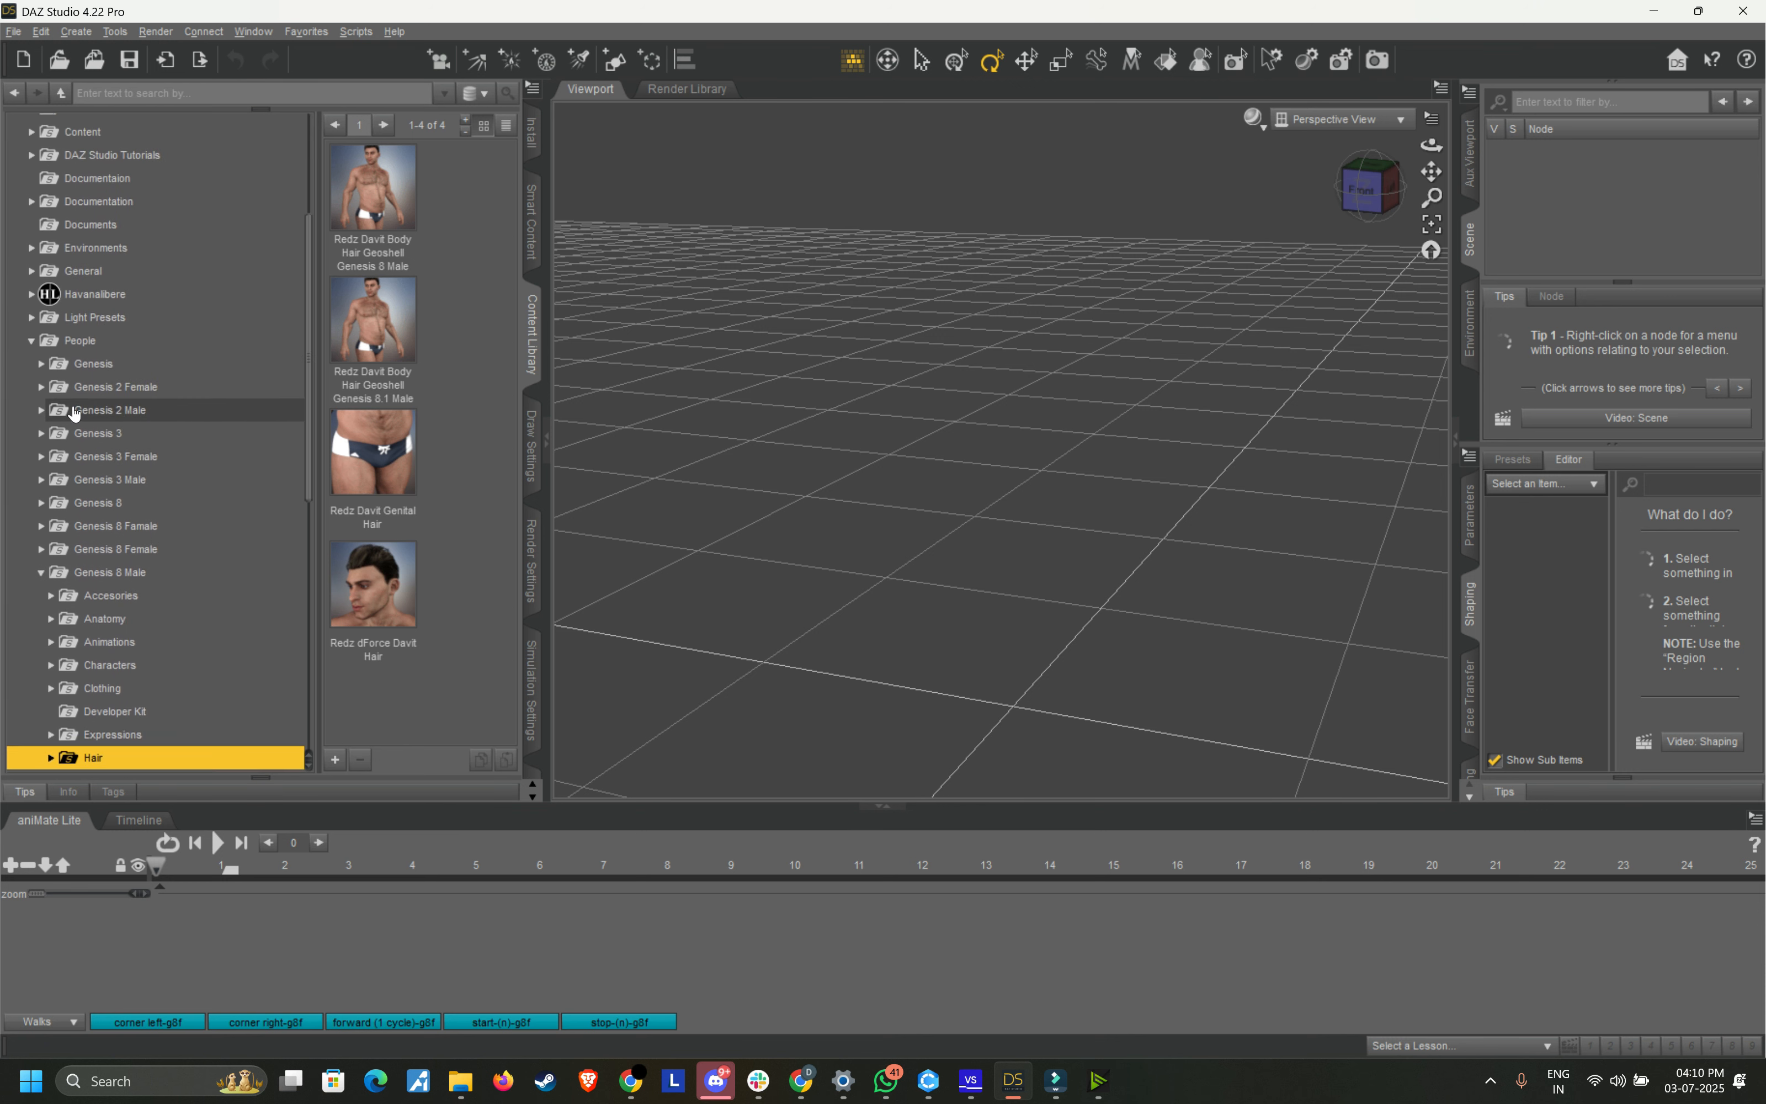
{"action": "left_click", "coordinate": [36, 353]}
{"action": "left_click", "coordinate": [33, 346]}
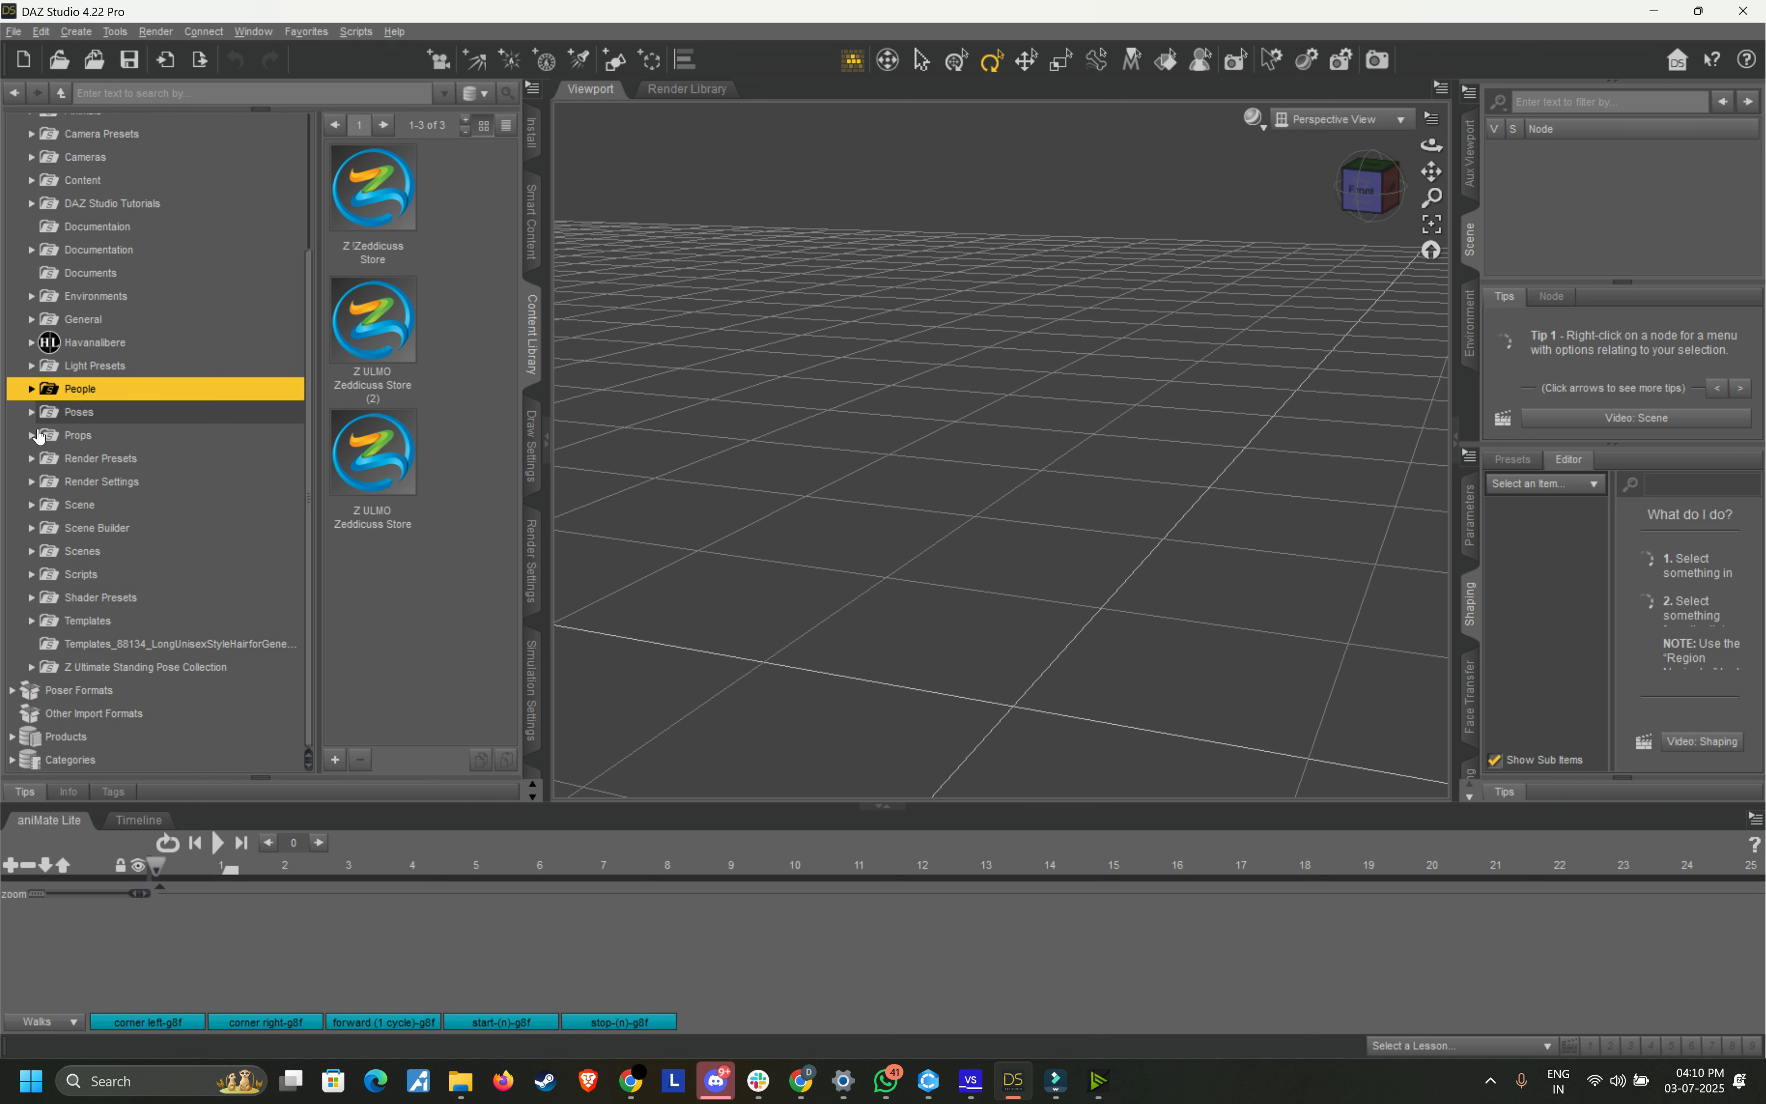
{"action": "scroll", "coordinate": [27, 396], "scroll_direction": "up", "scroll_amount": 3}
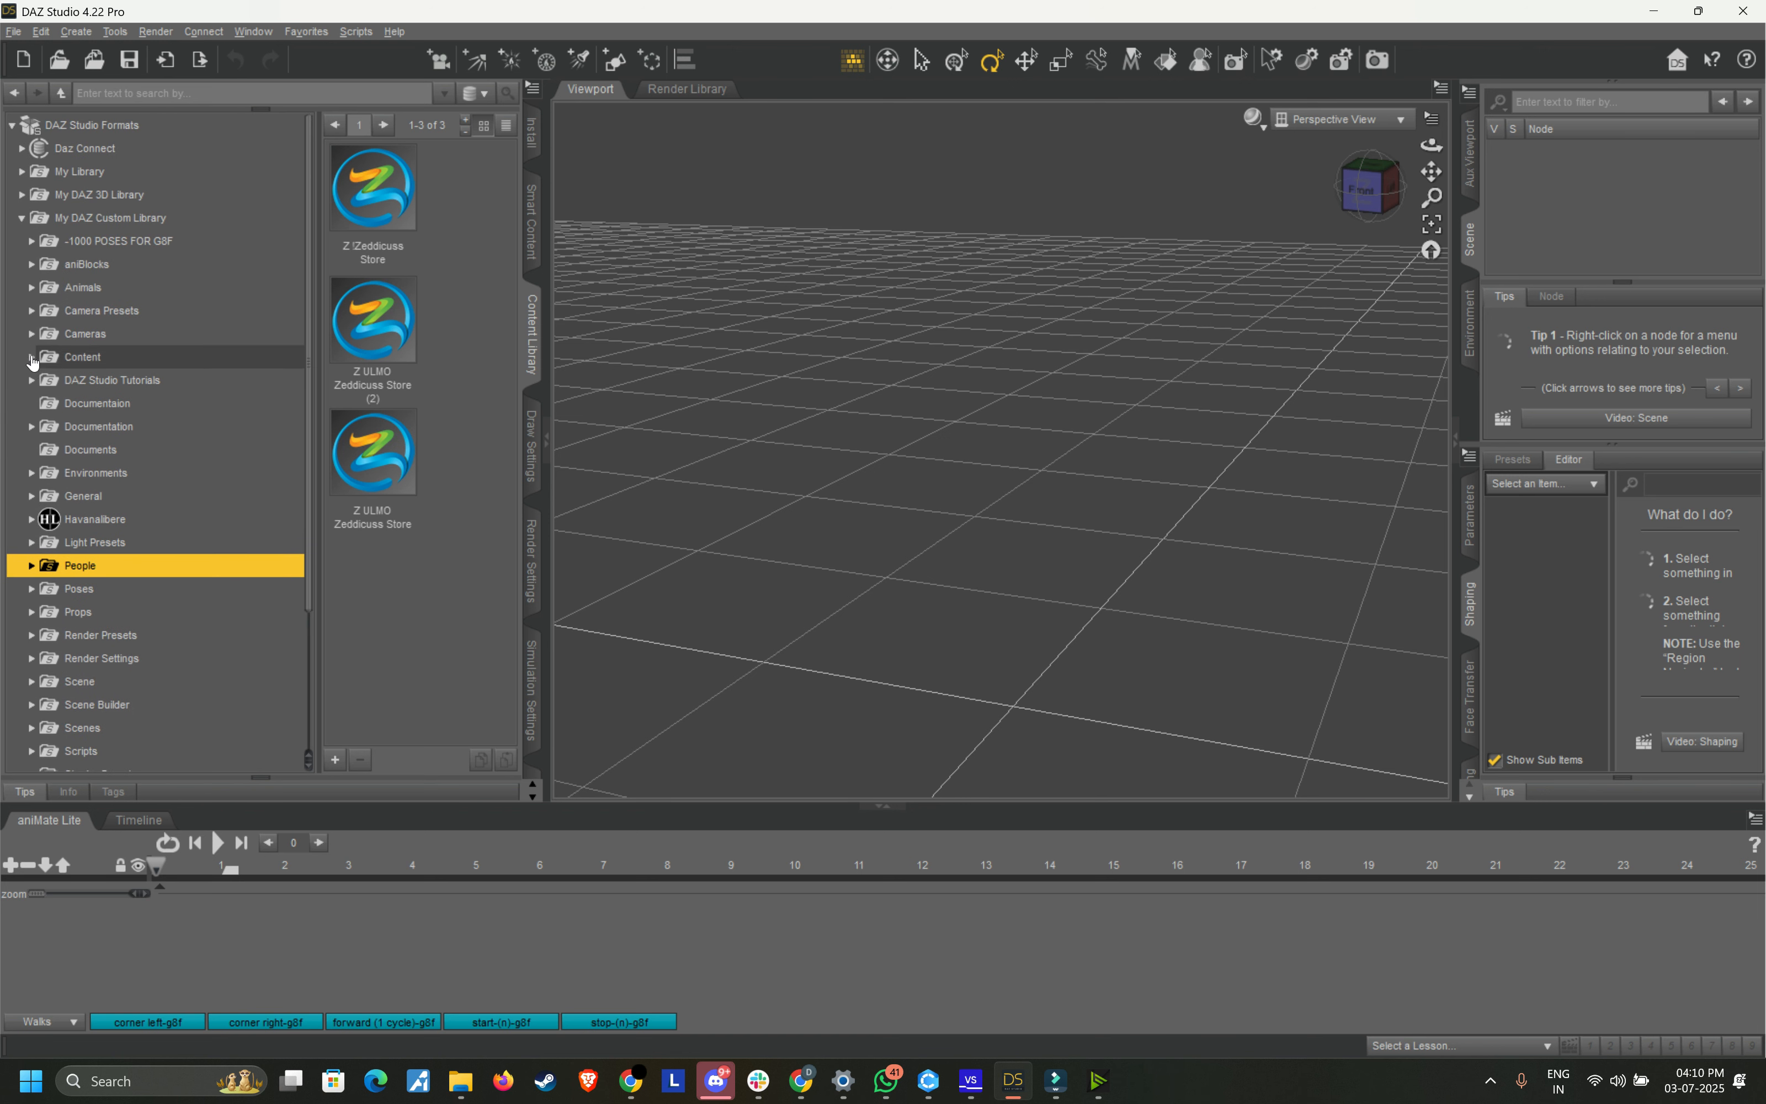
{"action": "left_click", "coordinate": [22, 219]}
{"action": "left_click", "coordinate": [22, 220]}
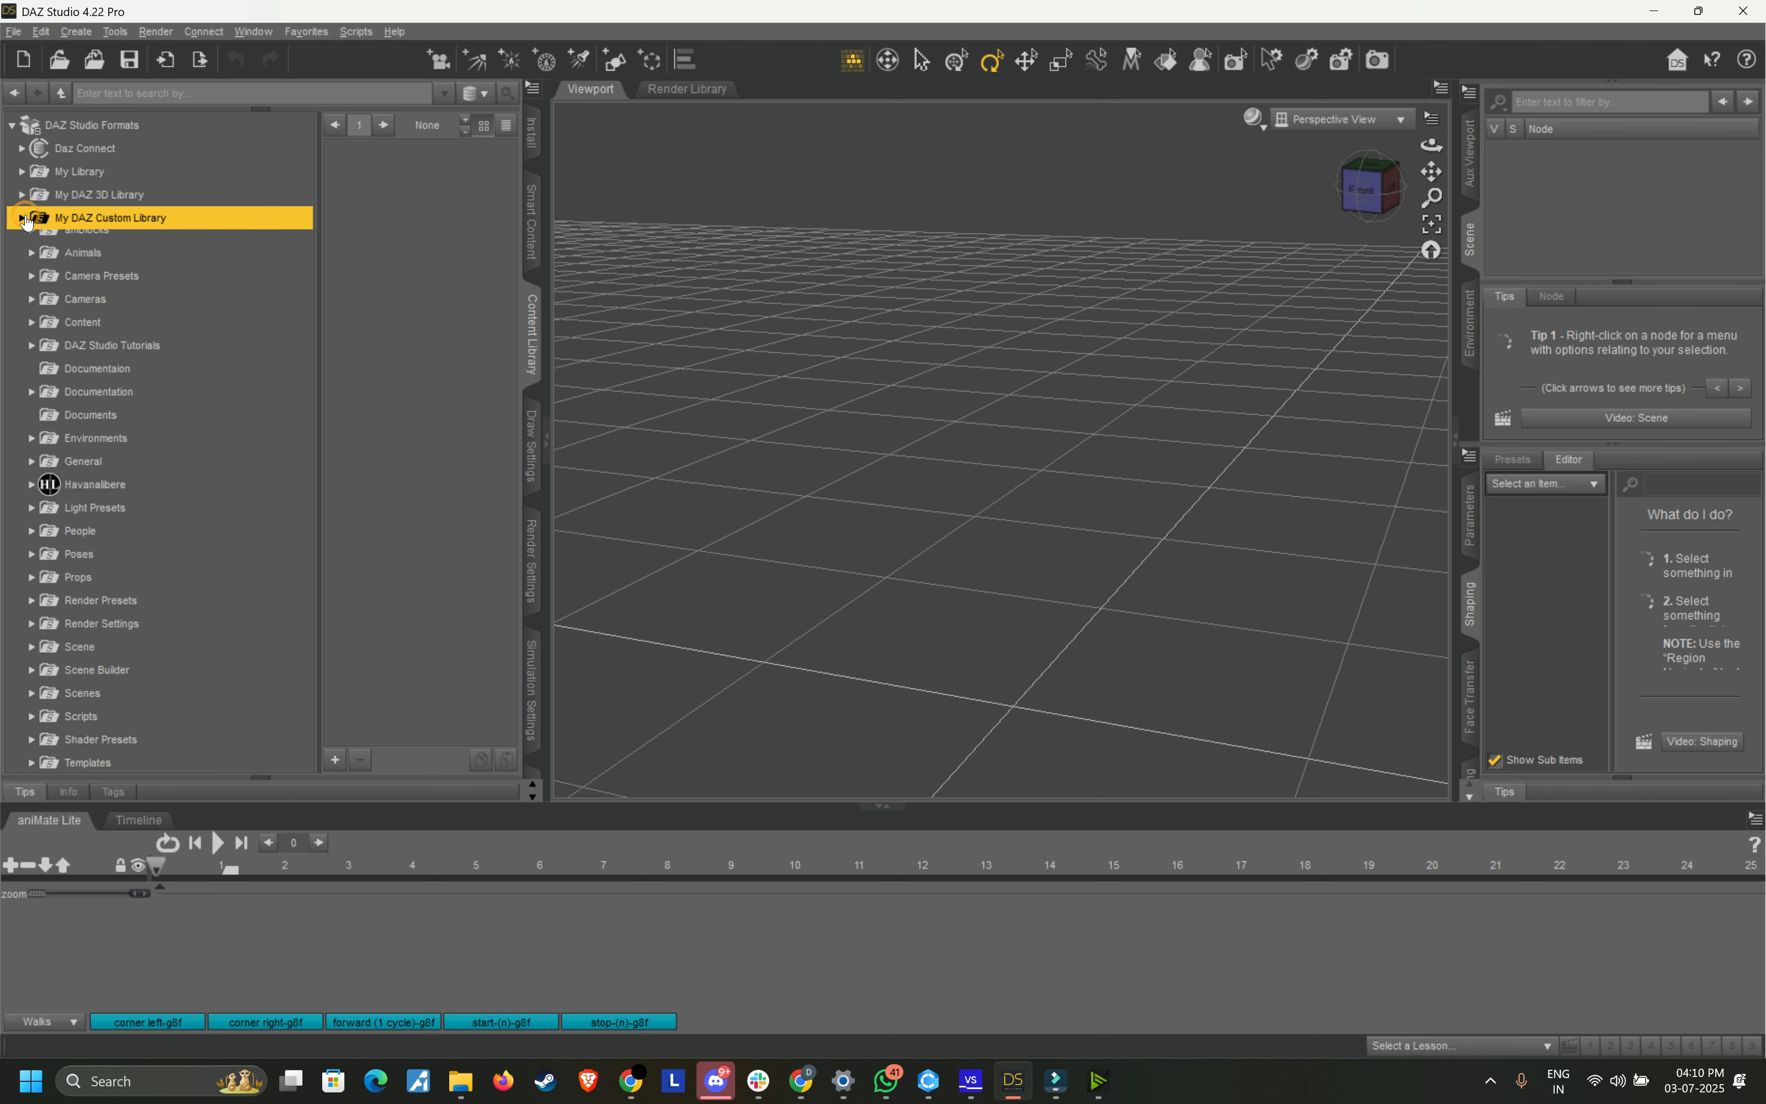
Step: Open the Genesis 8 Male Characters folder under People in My DAZ Custom Library
{"action": "scroll", "coordinate": [113, 398], "scroll_direction": "down", "scroll_amount": 3}
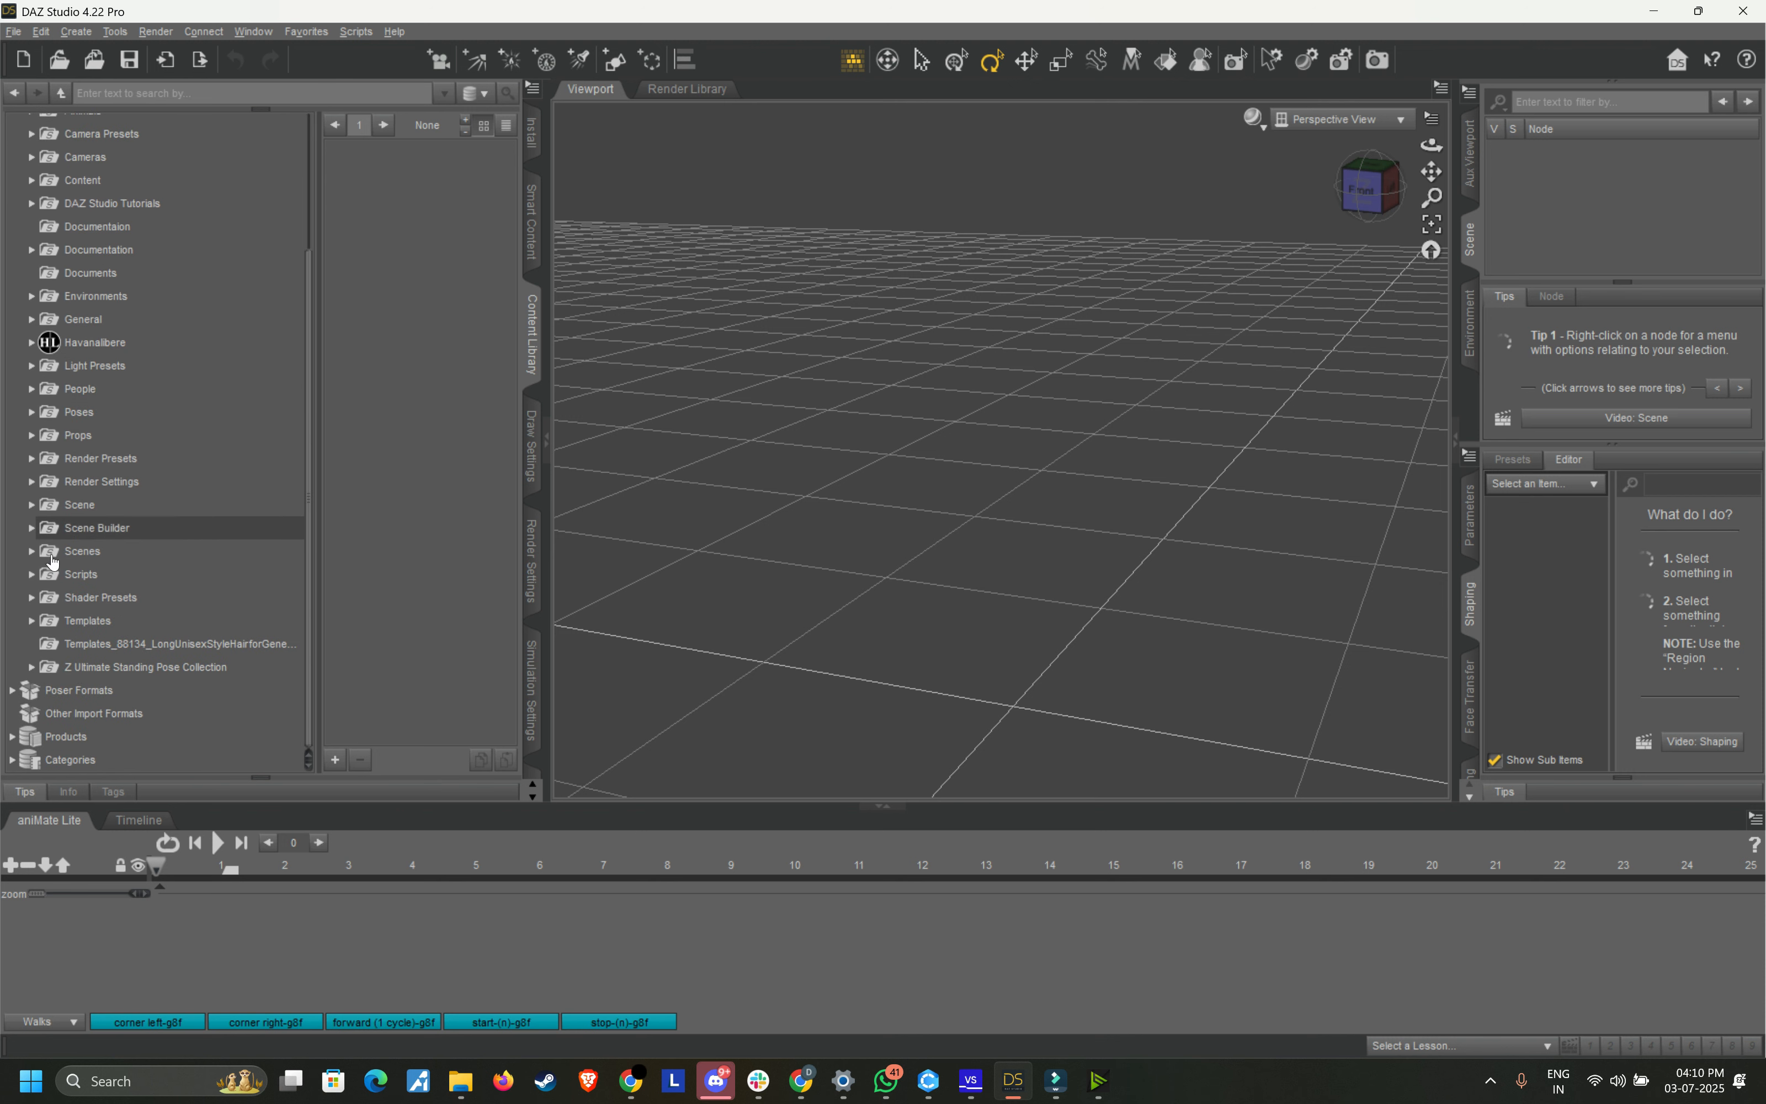
{"action": "left_click", "coordinate": [31, 392]}
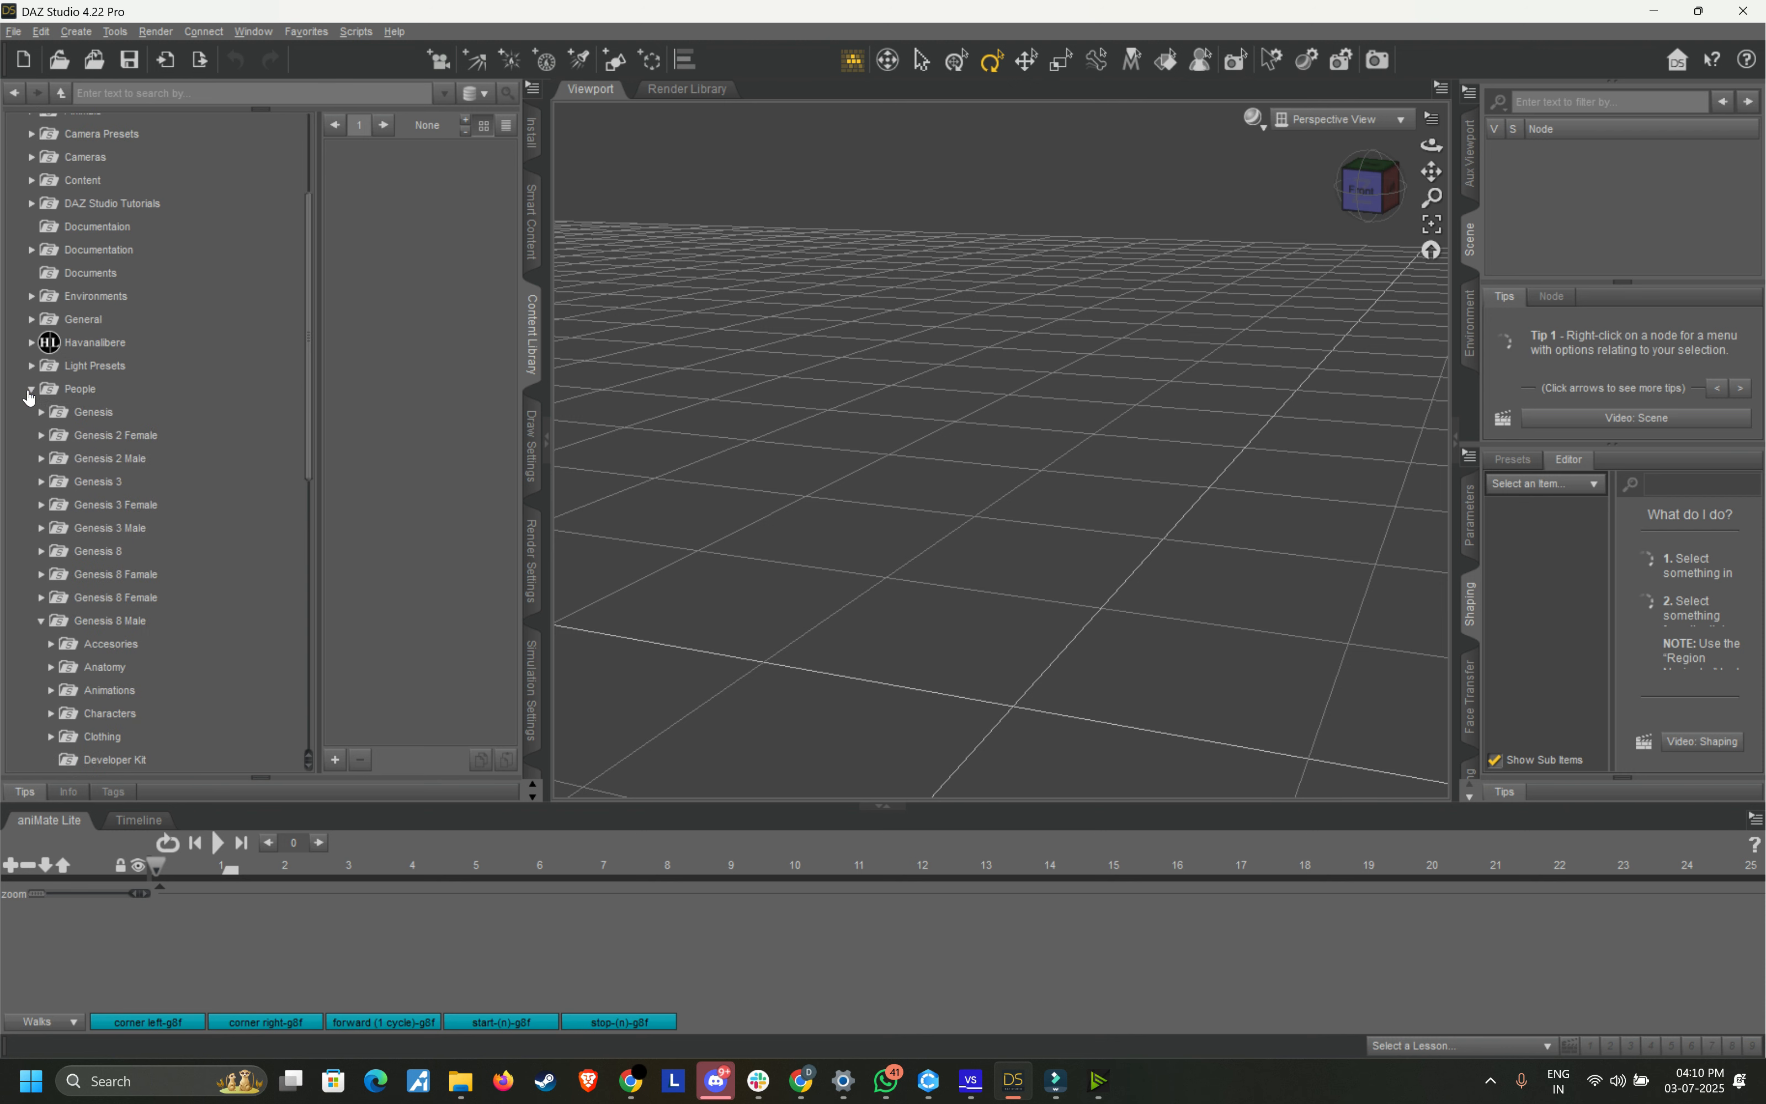
{"action": "scroll", "coordinate": [86, 487], "scroll_direction": "down", "scroll_amount": 3}
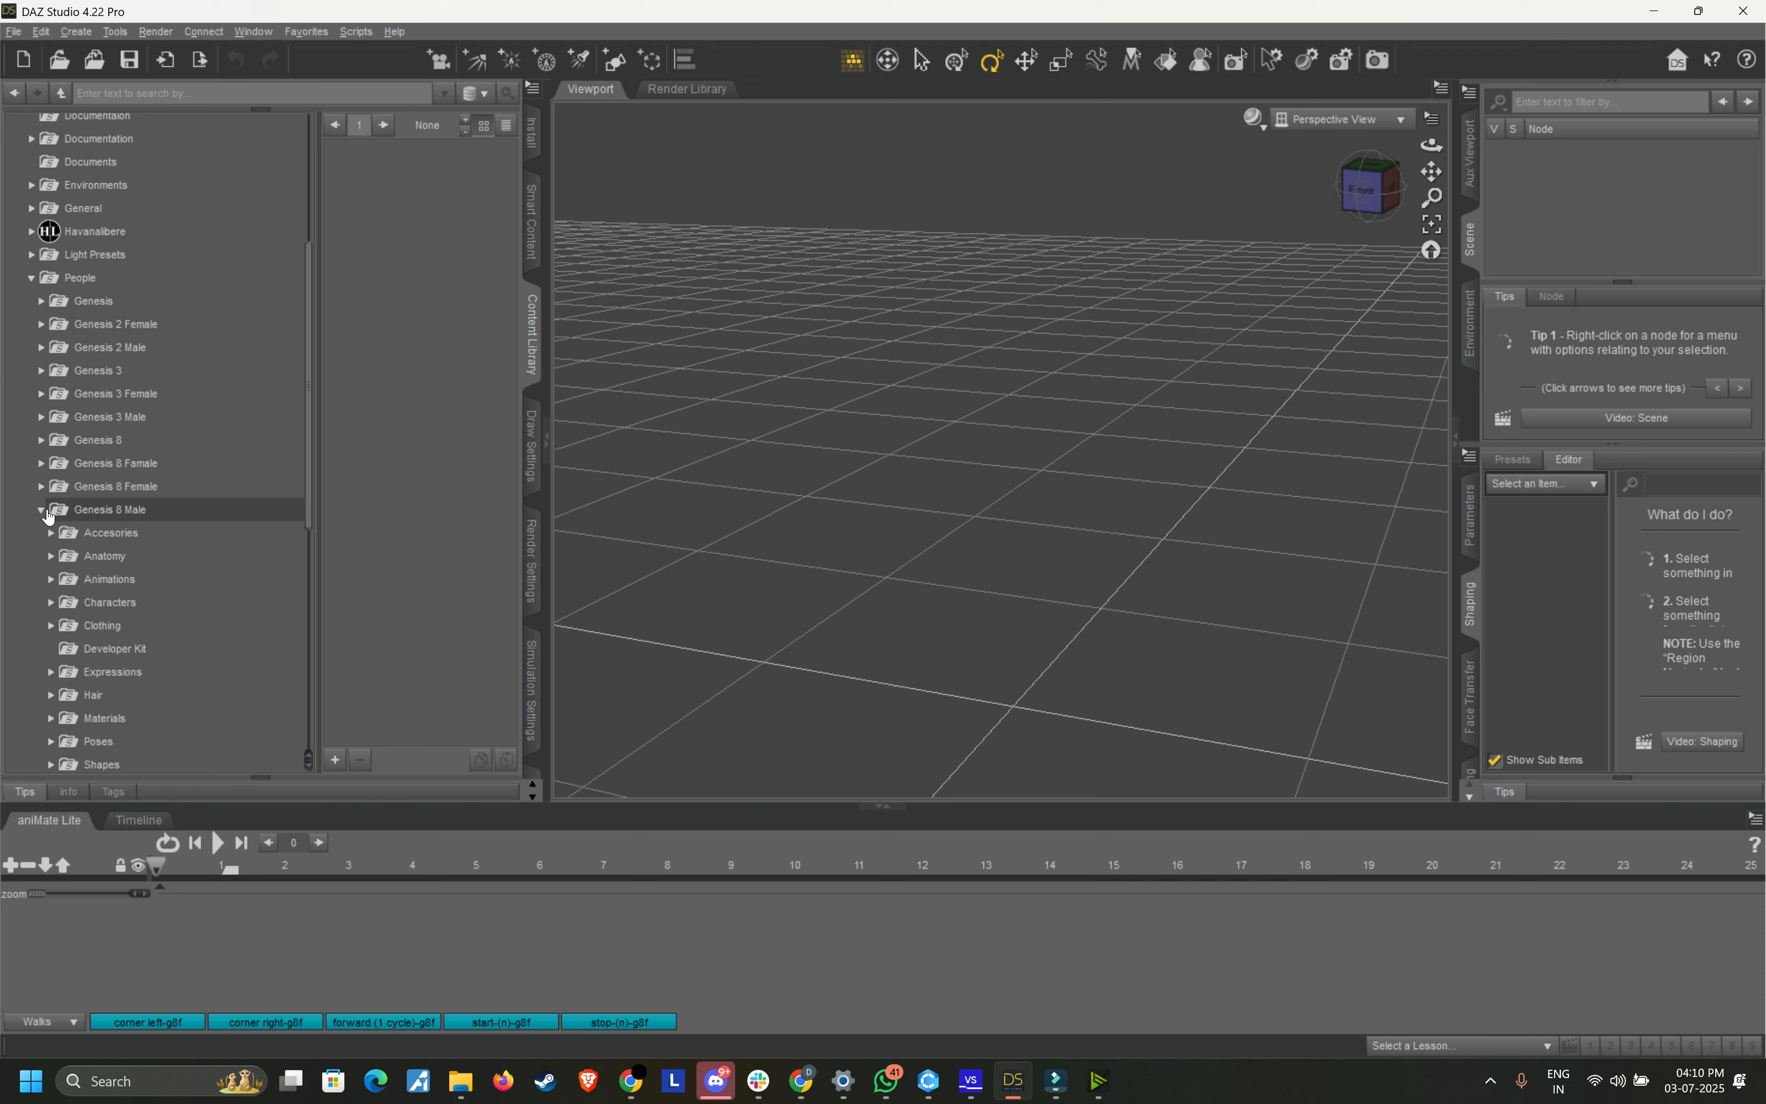
{"action": "scroll", "coordinate": [48, 516], "scroll_direction": "down", "scroll_amount": 2}
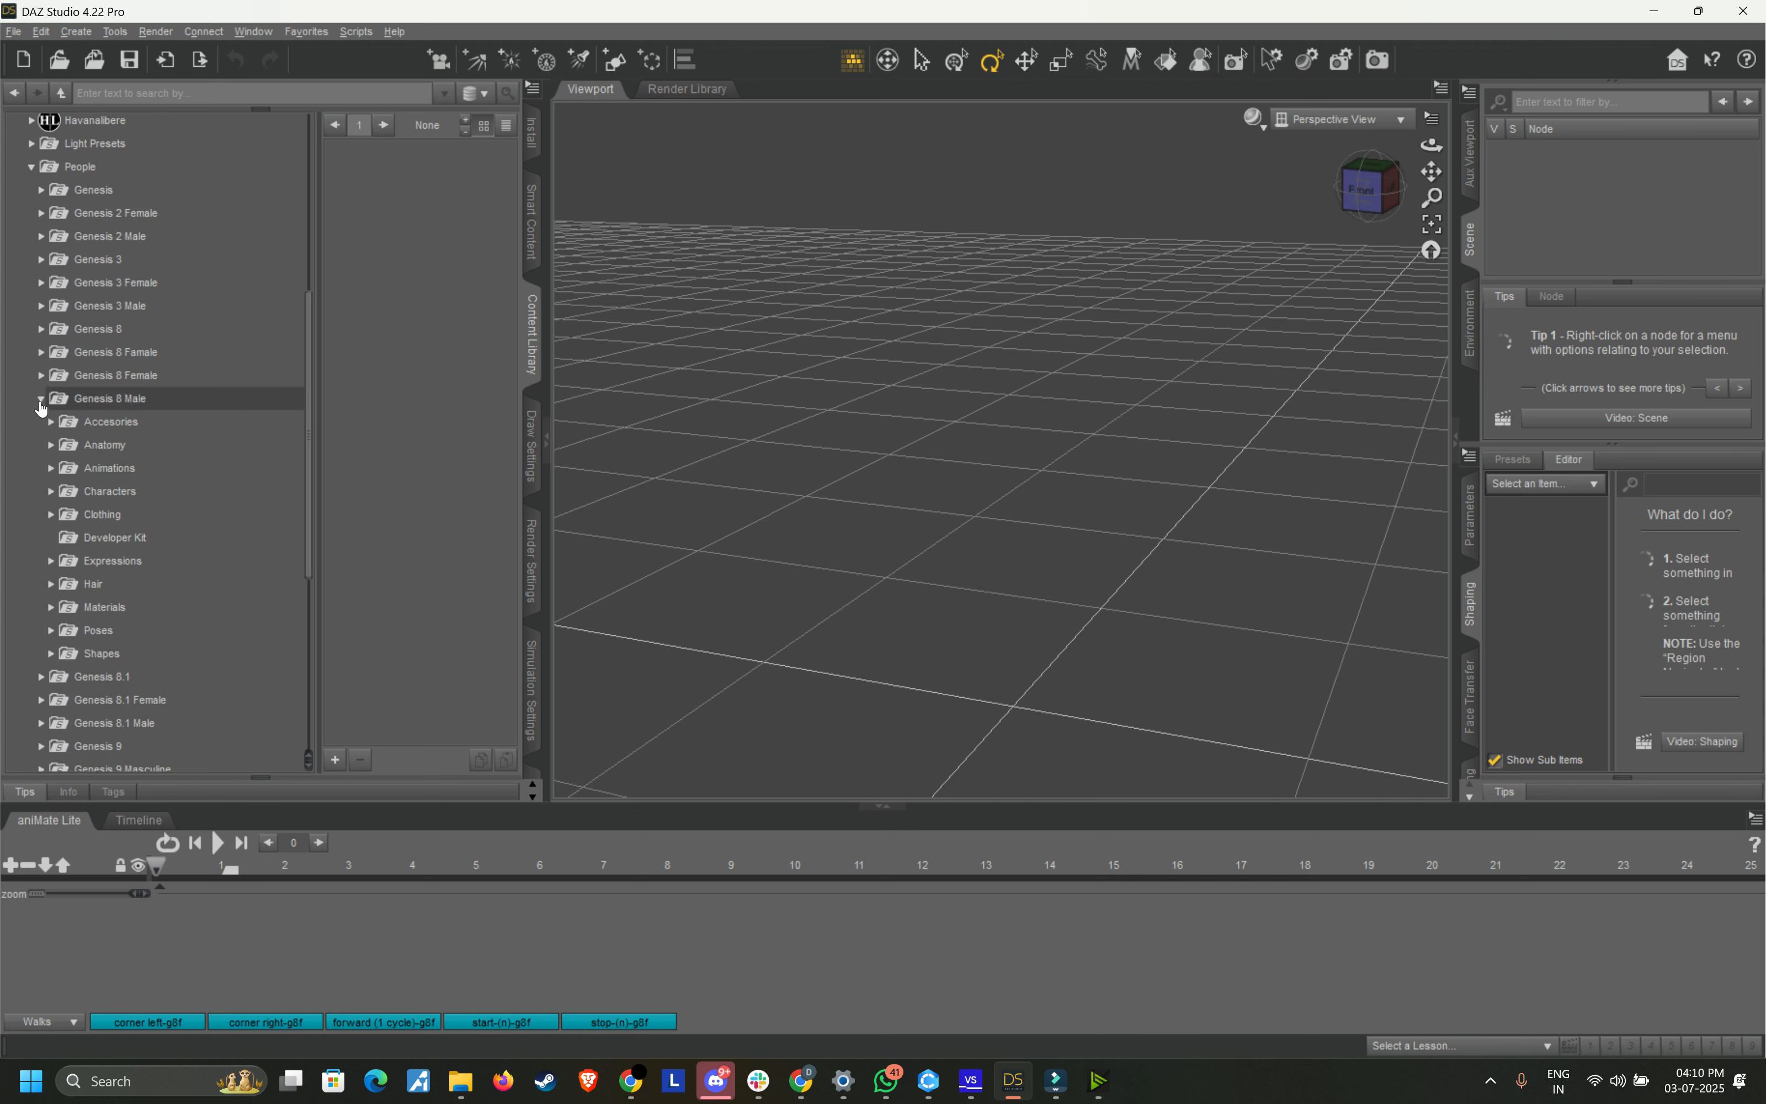
{"action": "left_click", "coordinate": [86, 400]}
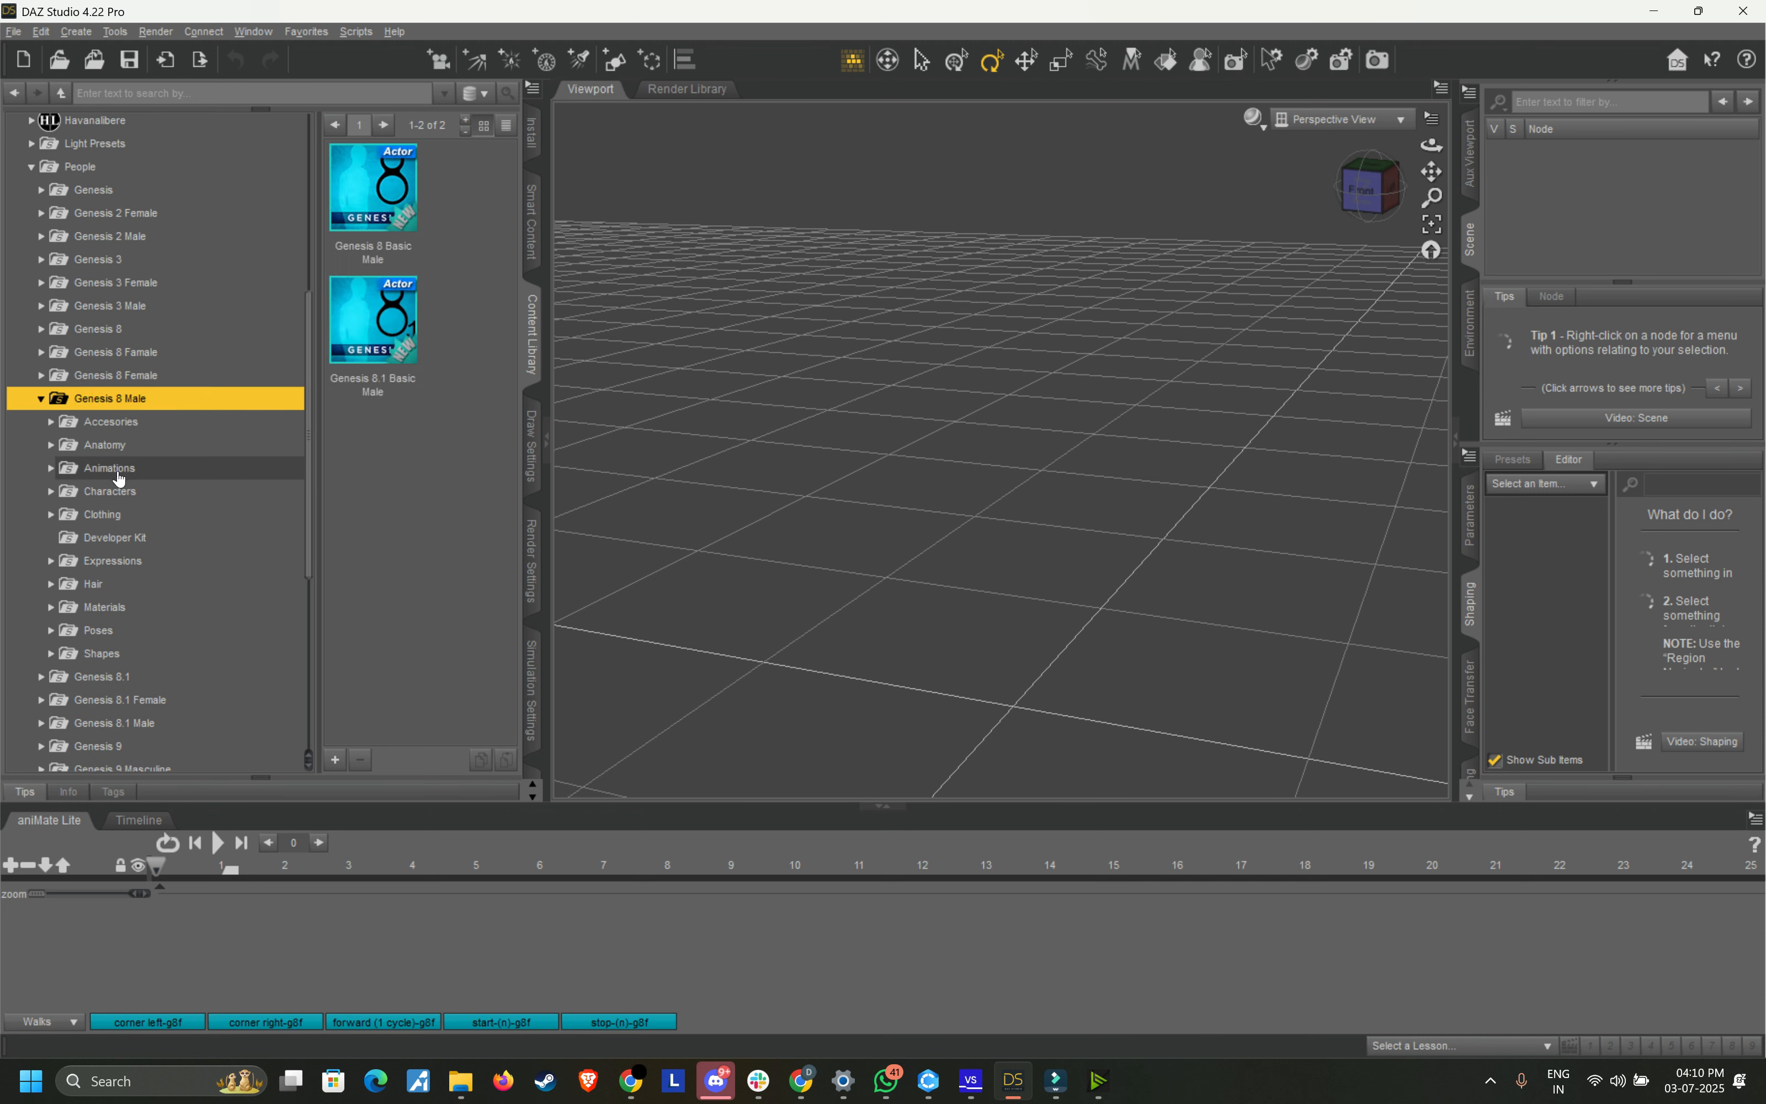
{"action": "left_click", "coordinate": [118, 487]}
Step: Find the Tyrone character among the Genesis 8 Male characters and load it into the scene
{"action": "scroll", "coordinate": [402, 470], "scroll_direction": "down", "scroll_amount": 5}
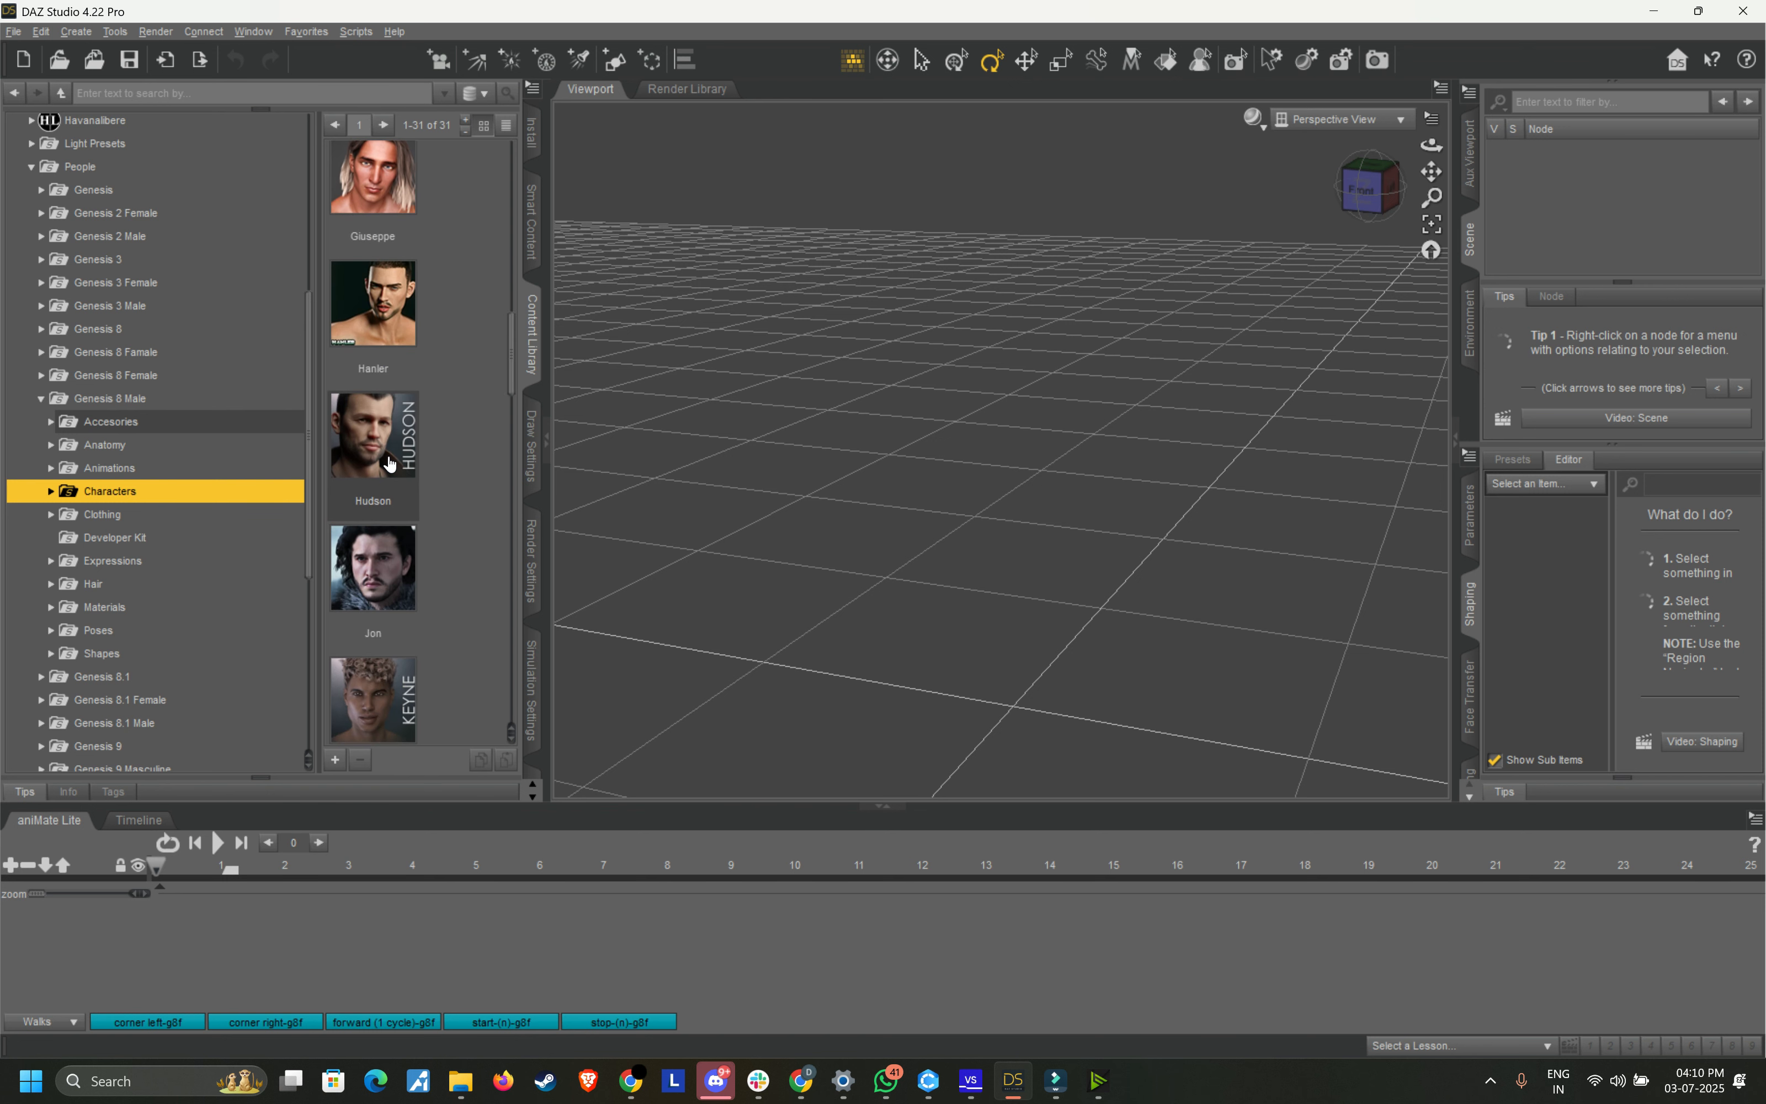
{"action": "scroll", "coordinate": [410, 536], "scroll_direction": "down", "scroll_amount": 5}
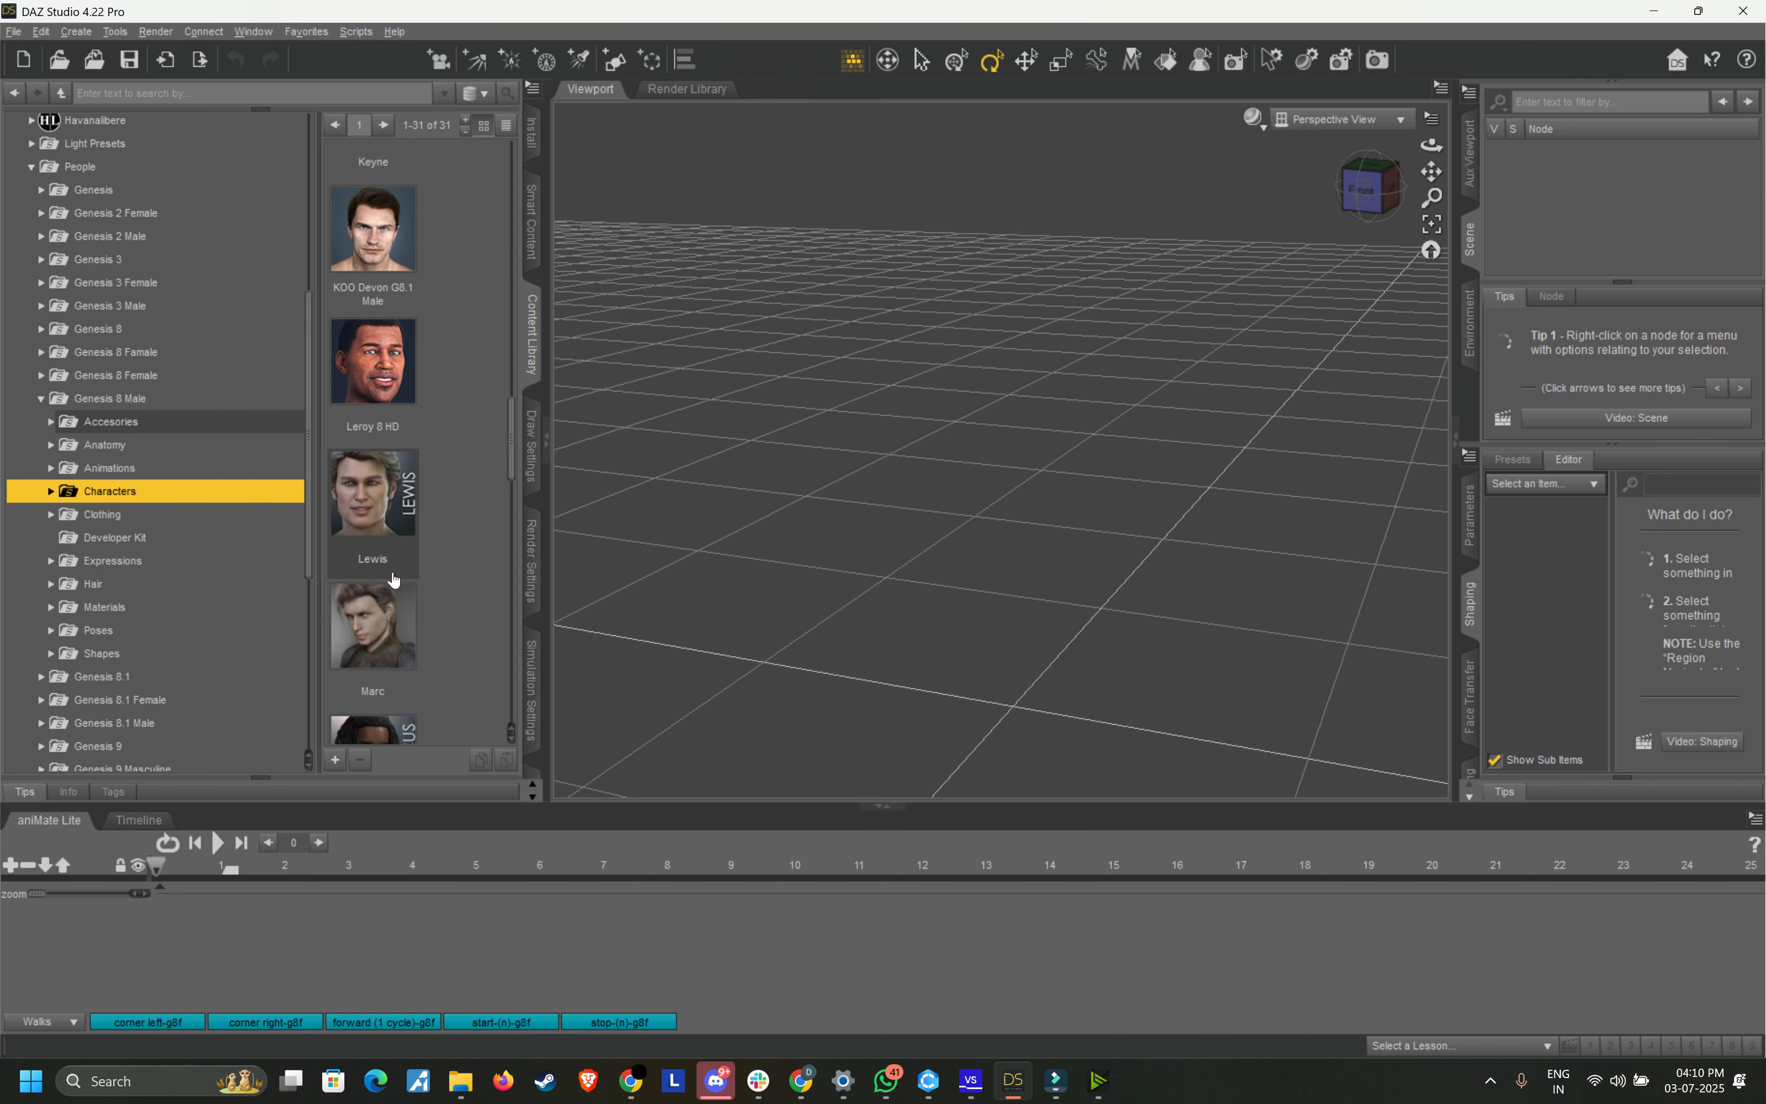
{"action": "scroll", "coordinate": [393, 580], "scroll_direction": "down", "scroll_amount": 3}
{"action": "scroll", "coordinate": [394, 574], "scroll_direction": "down", "scroll_amount": 3}
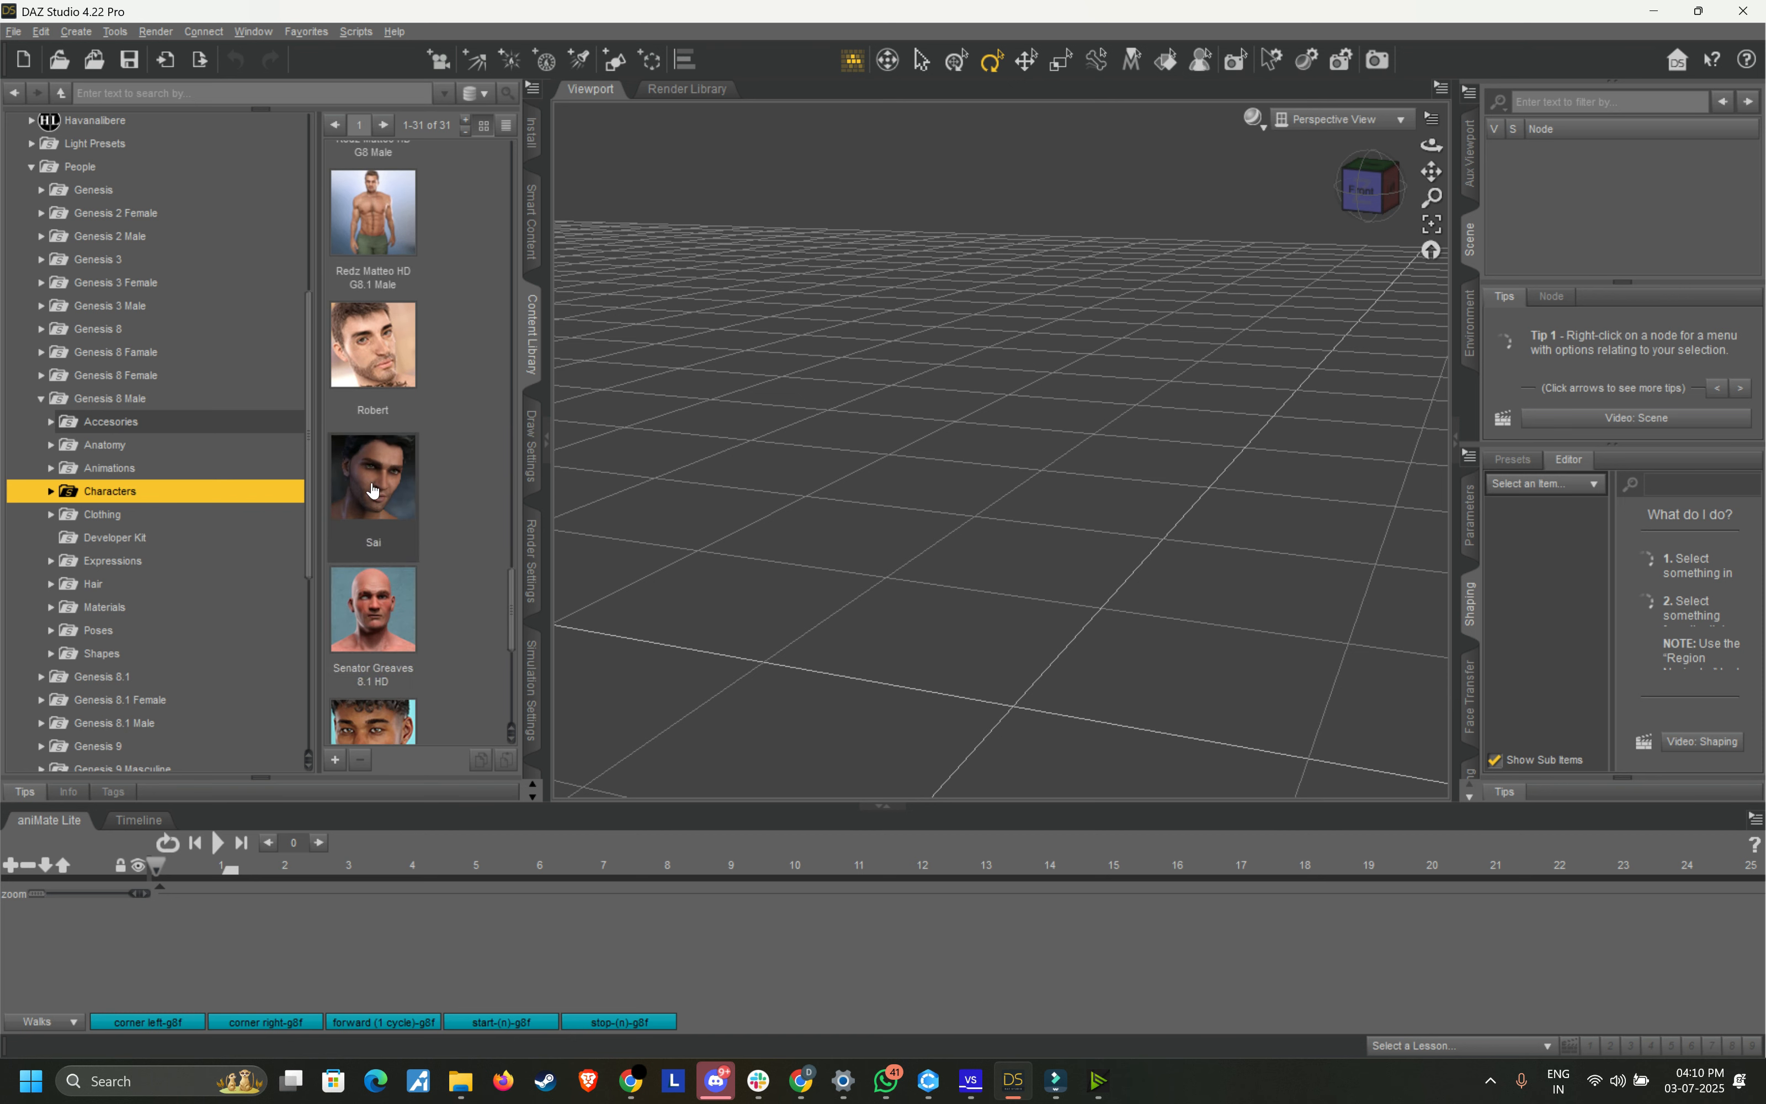
{"action": "left_click", "coordinate": [372, 487]}
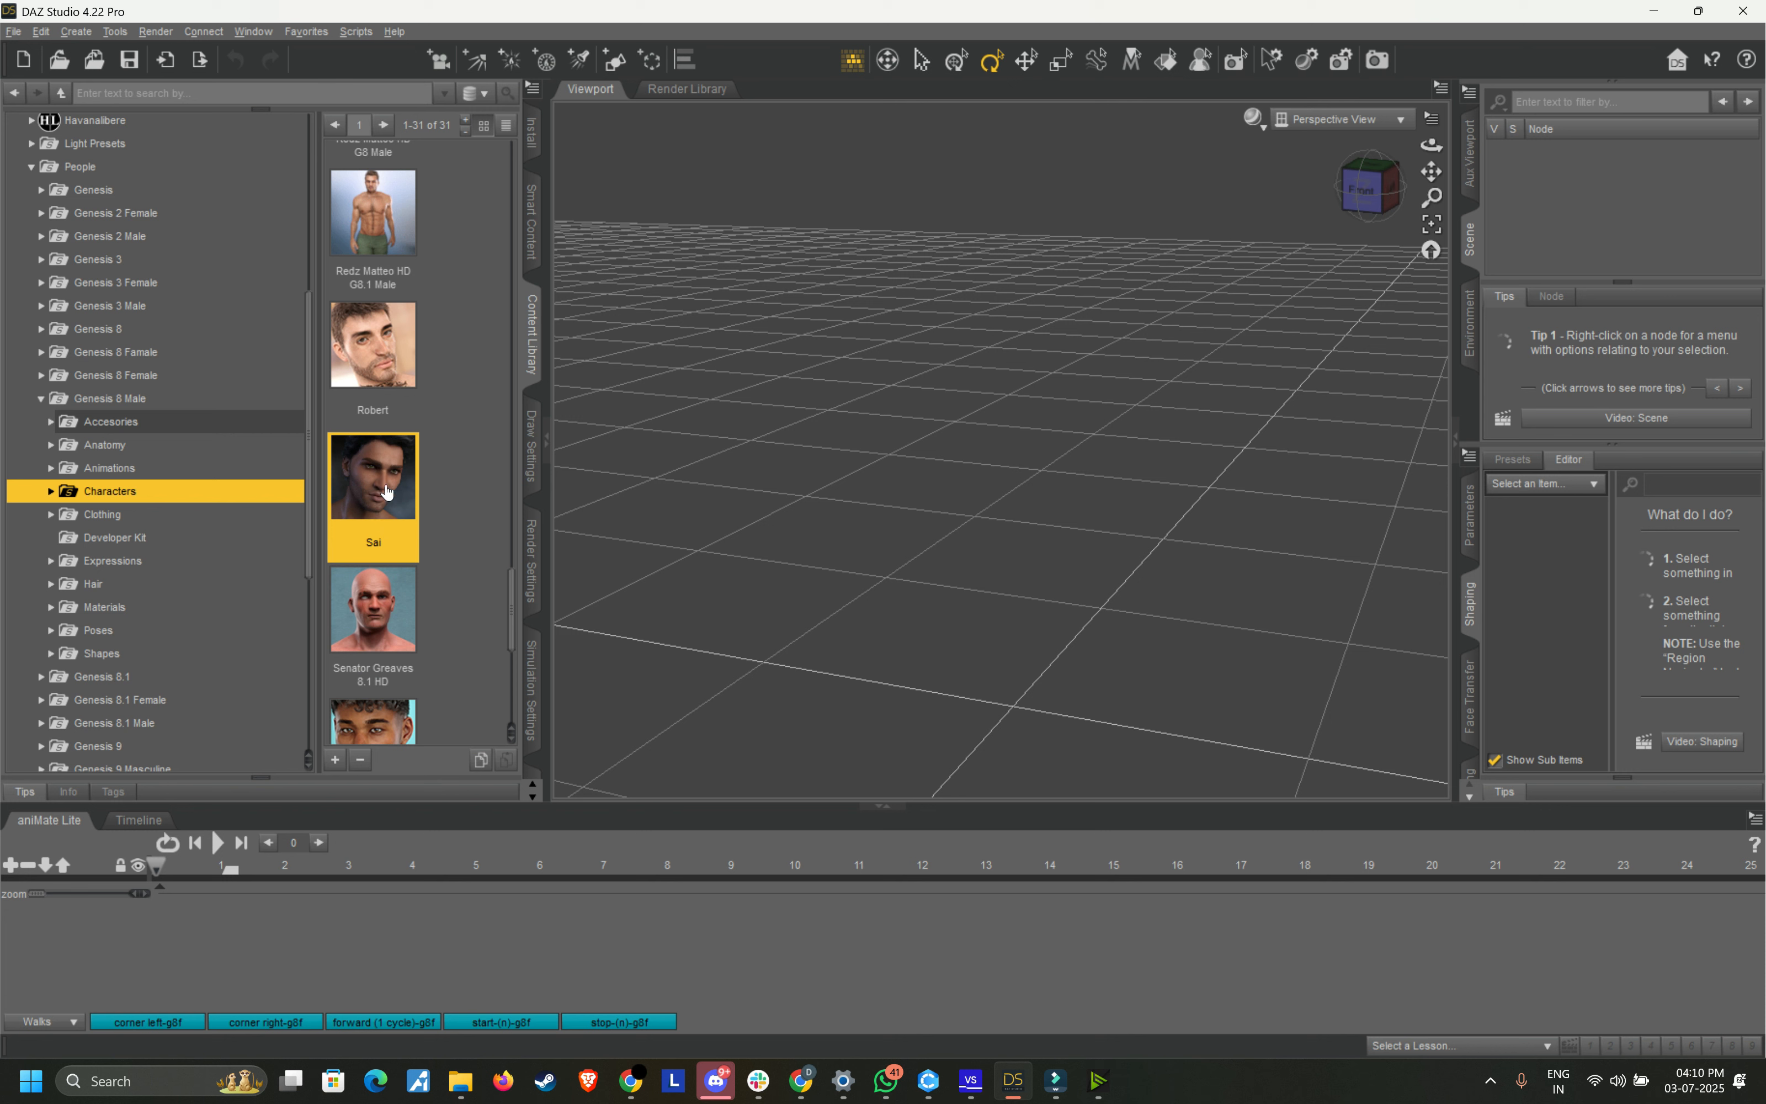
{"action": "scroll", "coordinate": [377, 505], "scroll_direction": "down", "scroll_amount": 2}
{"action": "scroll", "coordinate": [378, 505], "scroll_direction": "down", "scroll_amount": 2}
{"action": "mouse_move", "coordinate": [378, 505]}
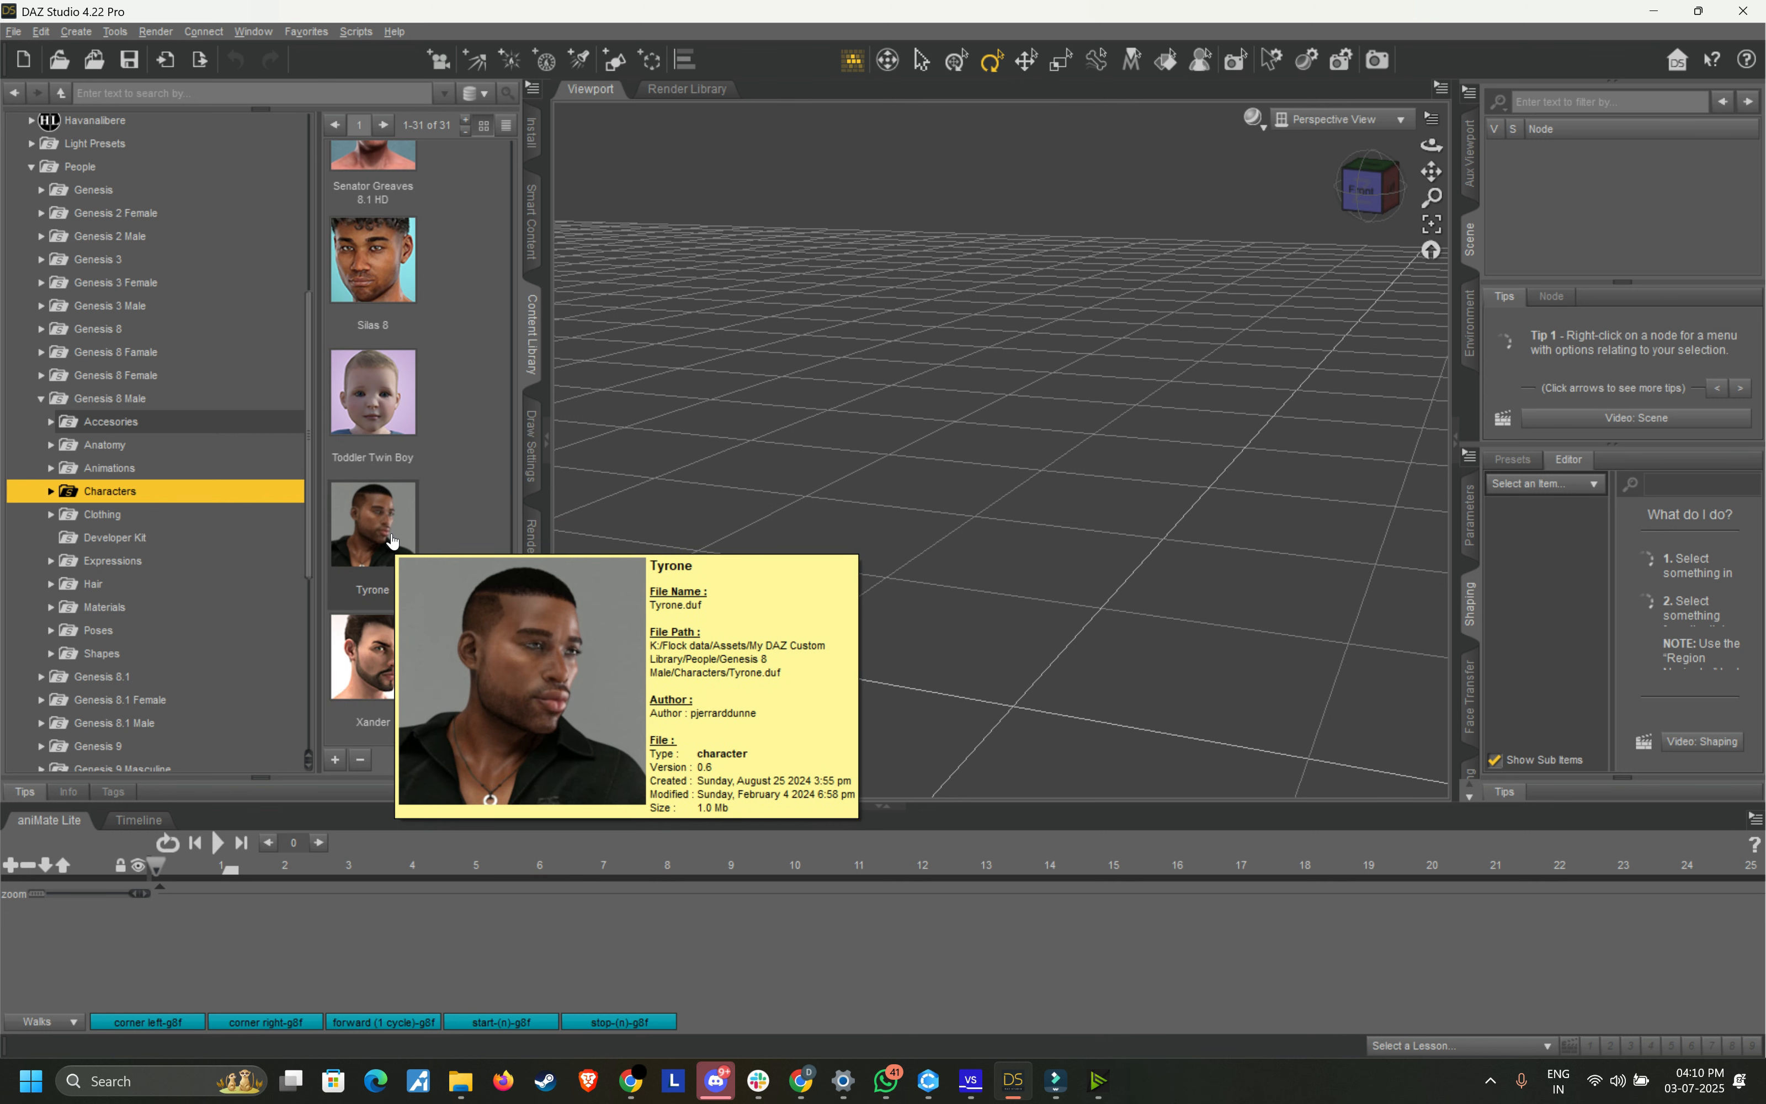
{"action": "double_click", "coordinate": [383, 537]}
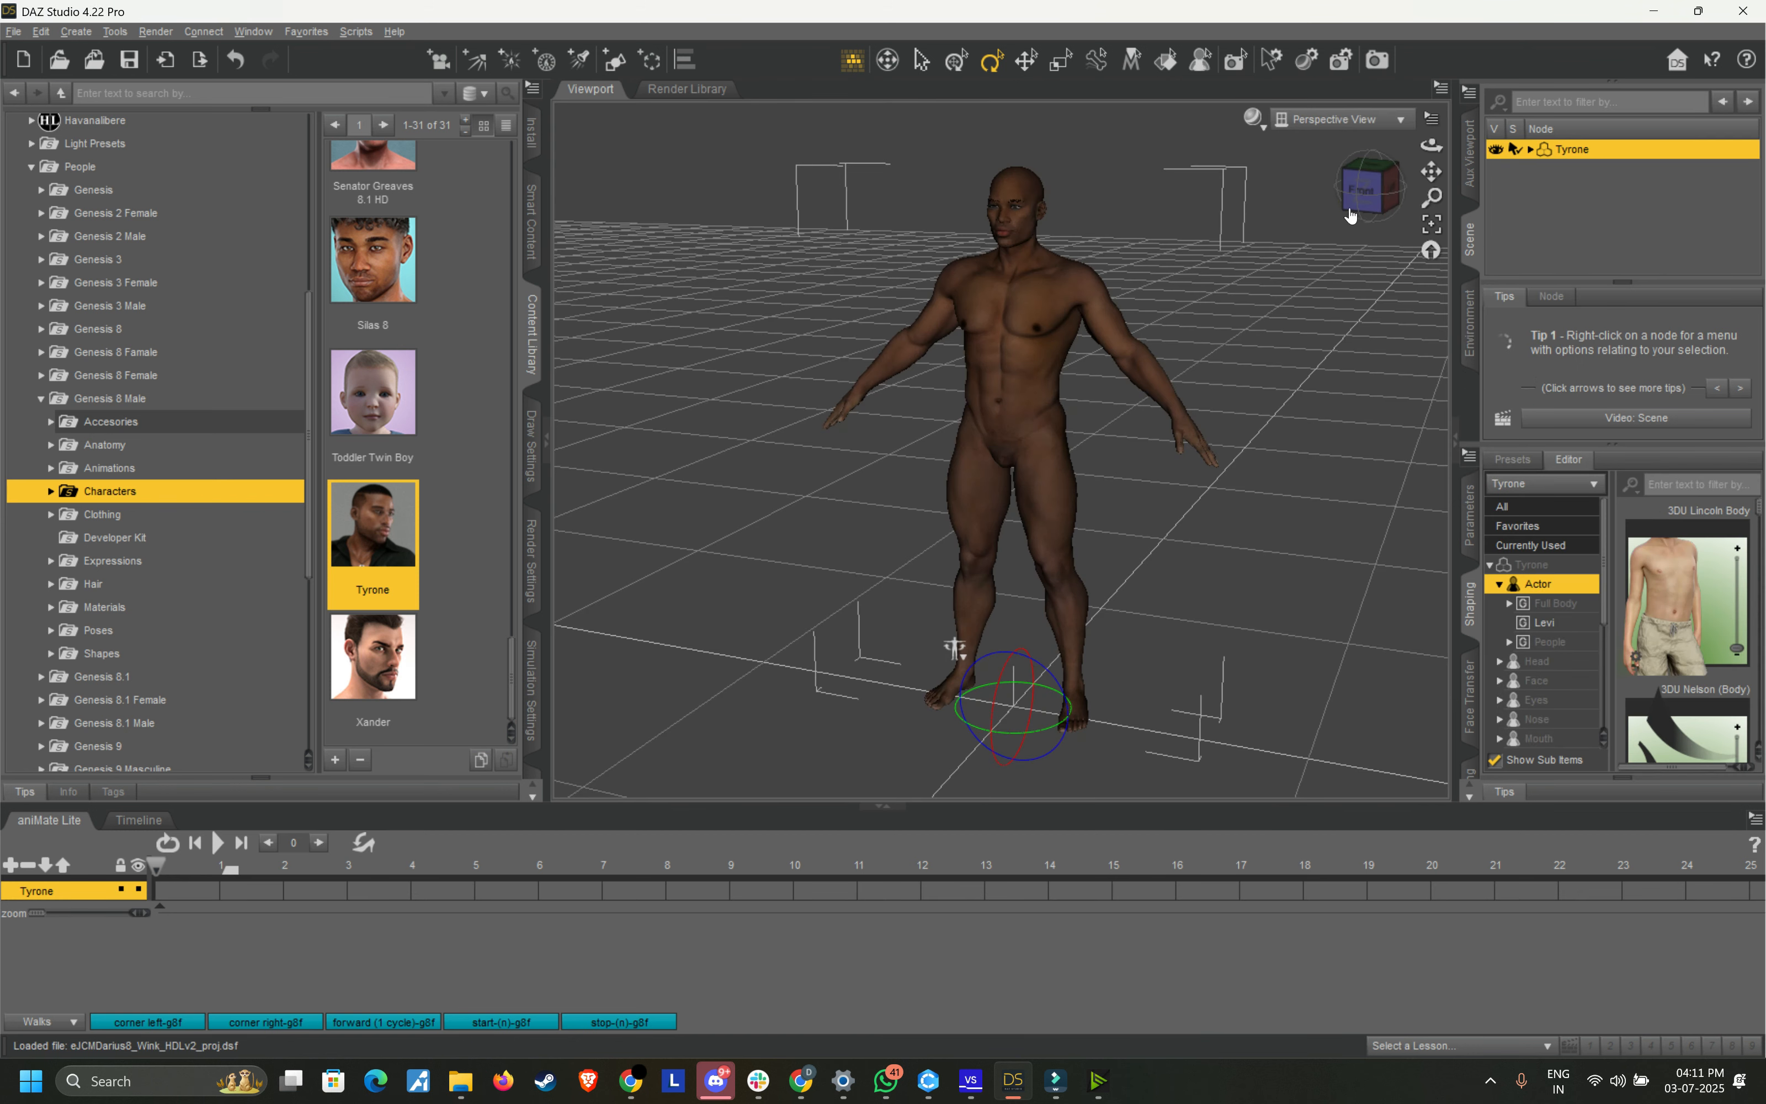
Step: Set the viewport to the front view of the figure and widen the Scene and Shaping panes
{"action": "left_click", "coordinate": [1362, 191]}
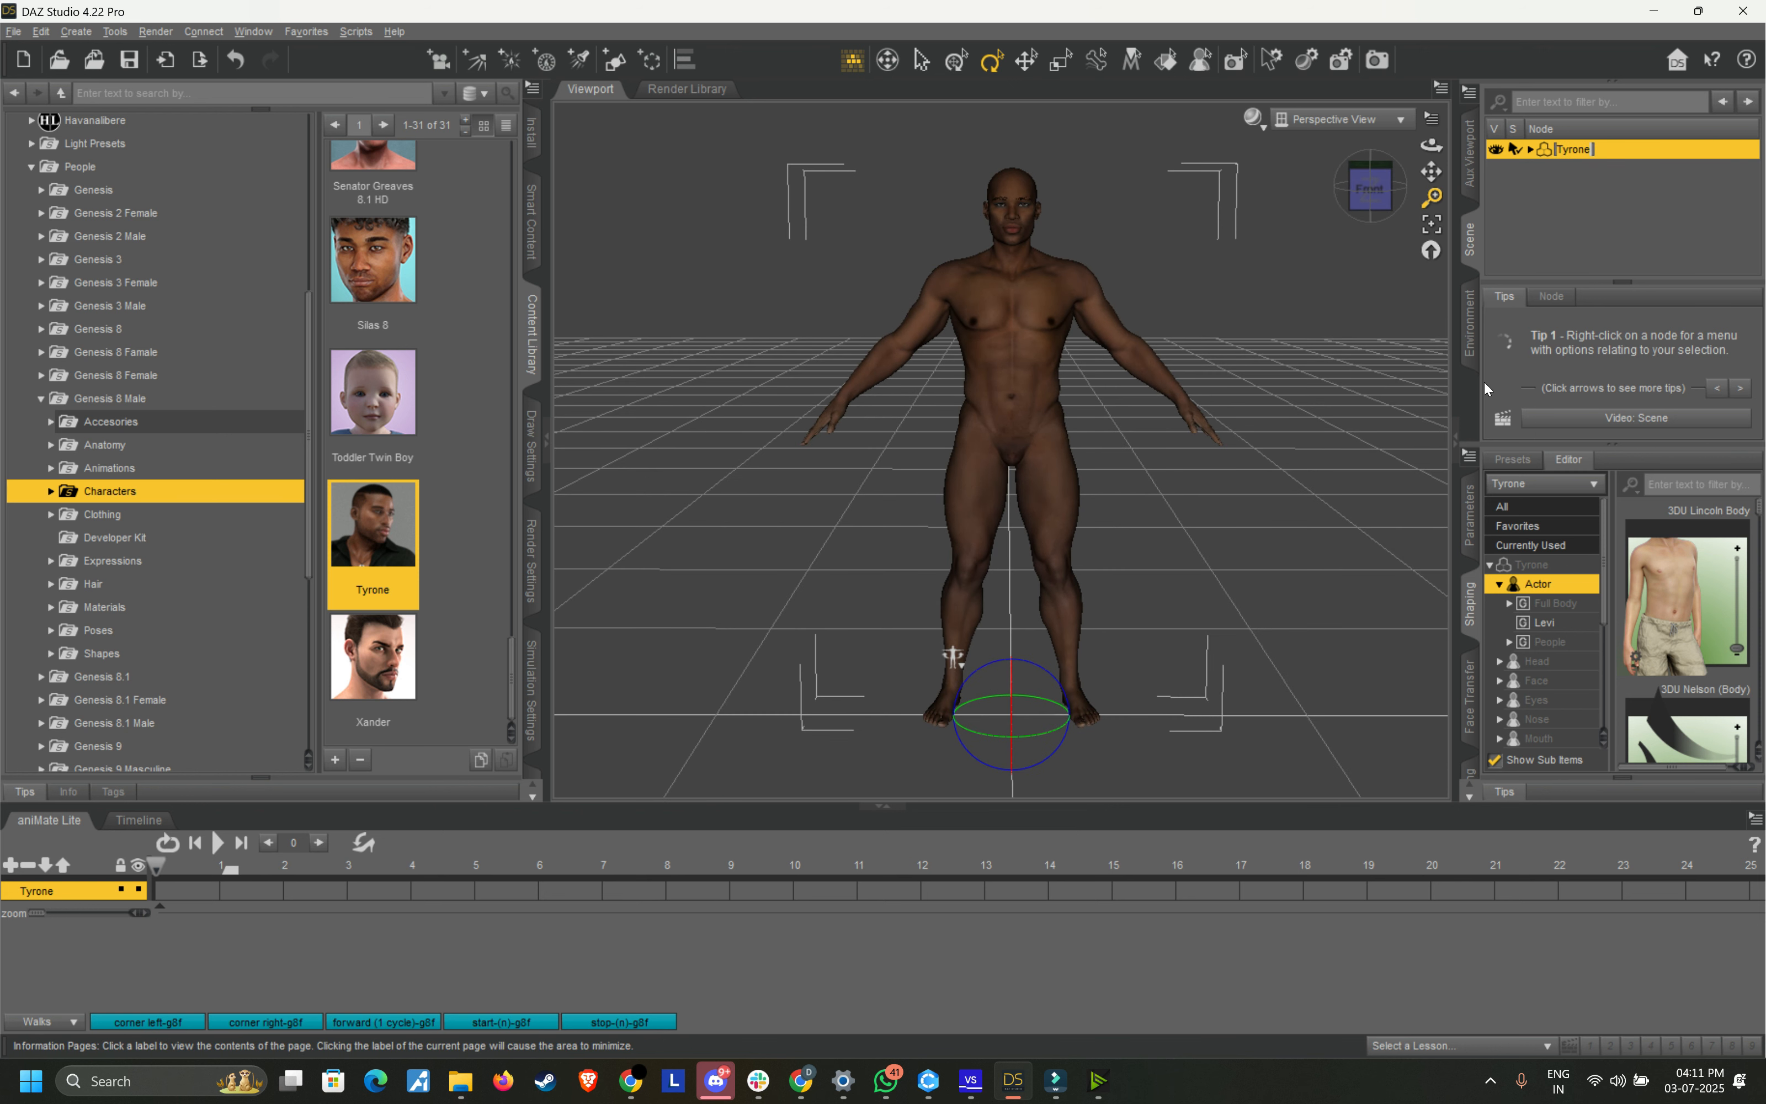
{"action": "left_click_drag", "start_coordinate": [1456, 394], "coordinate": [1359, 395]}
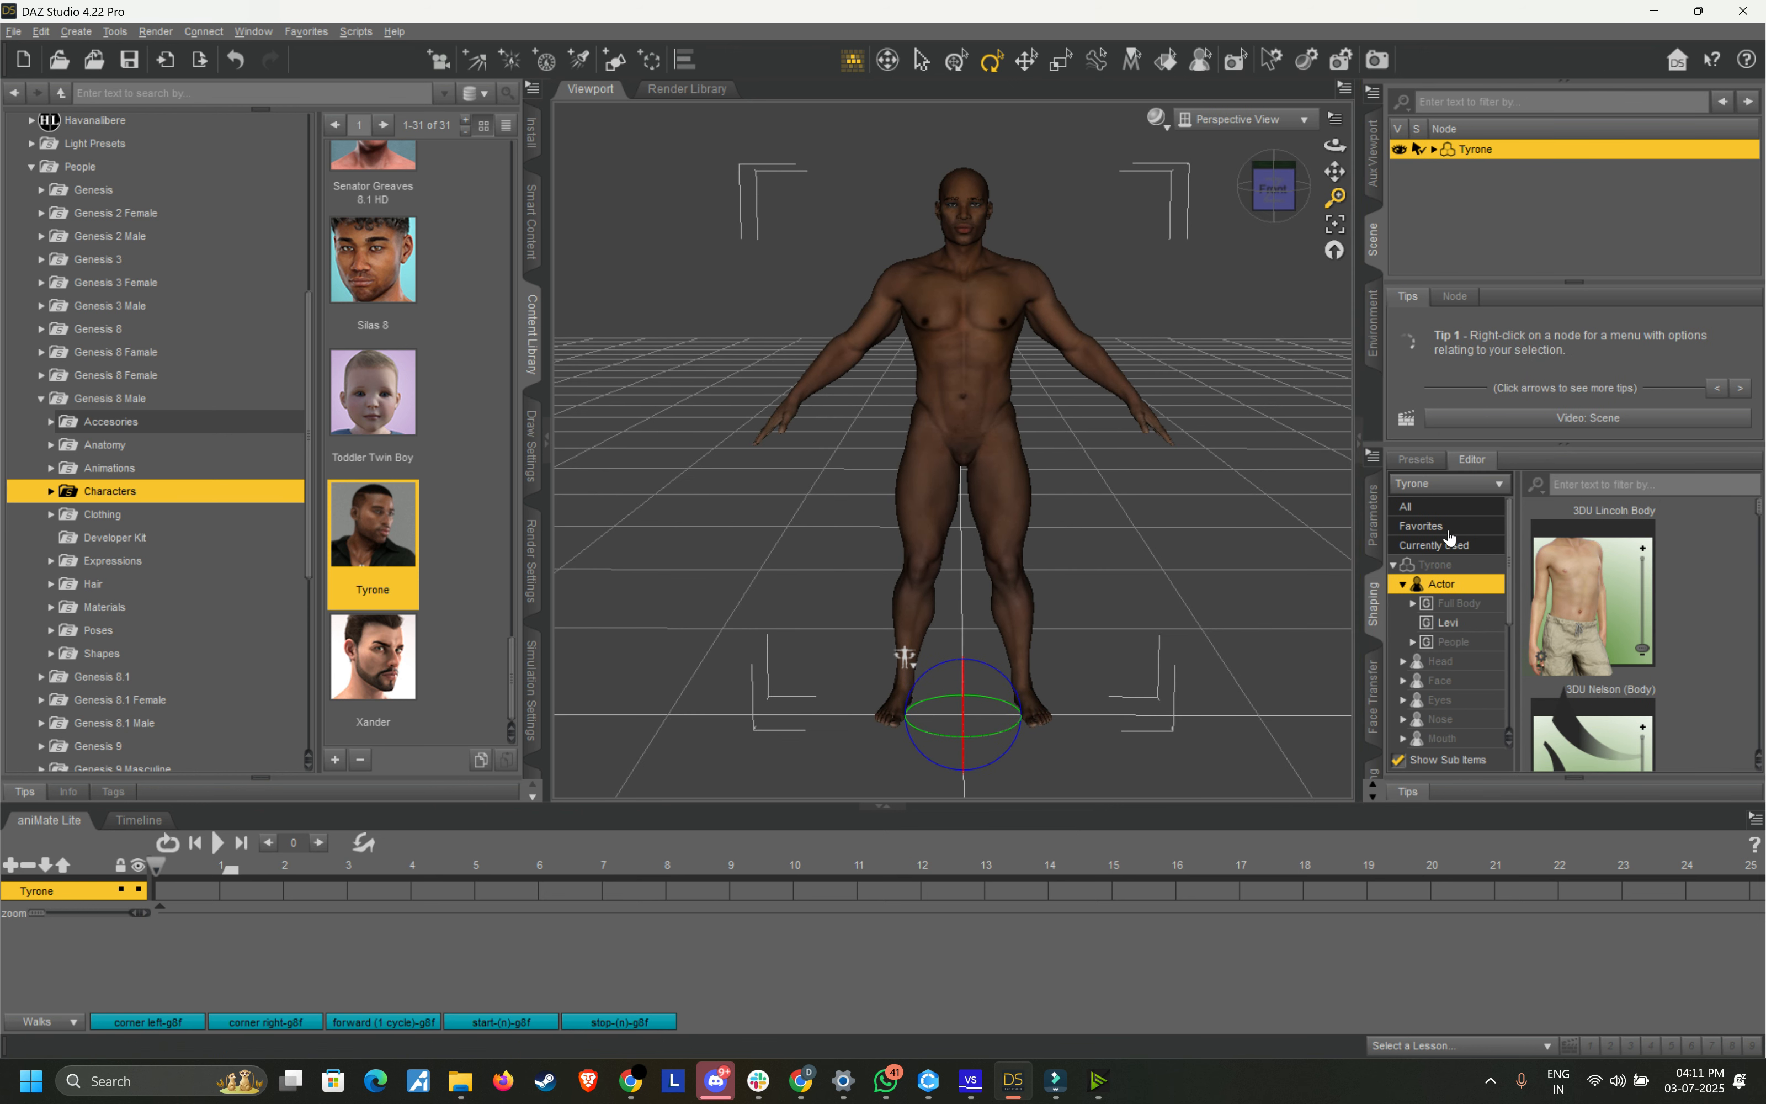
{"action": "scroll", "coordinate": [1468, 617], "scroll_direction": "down", "scroll_amount": 3}
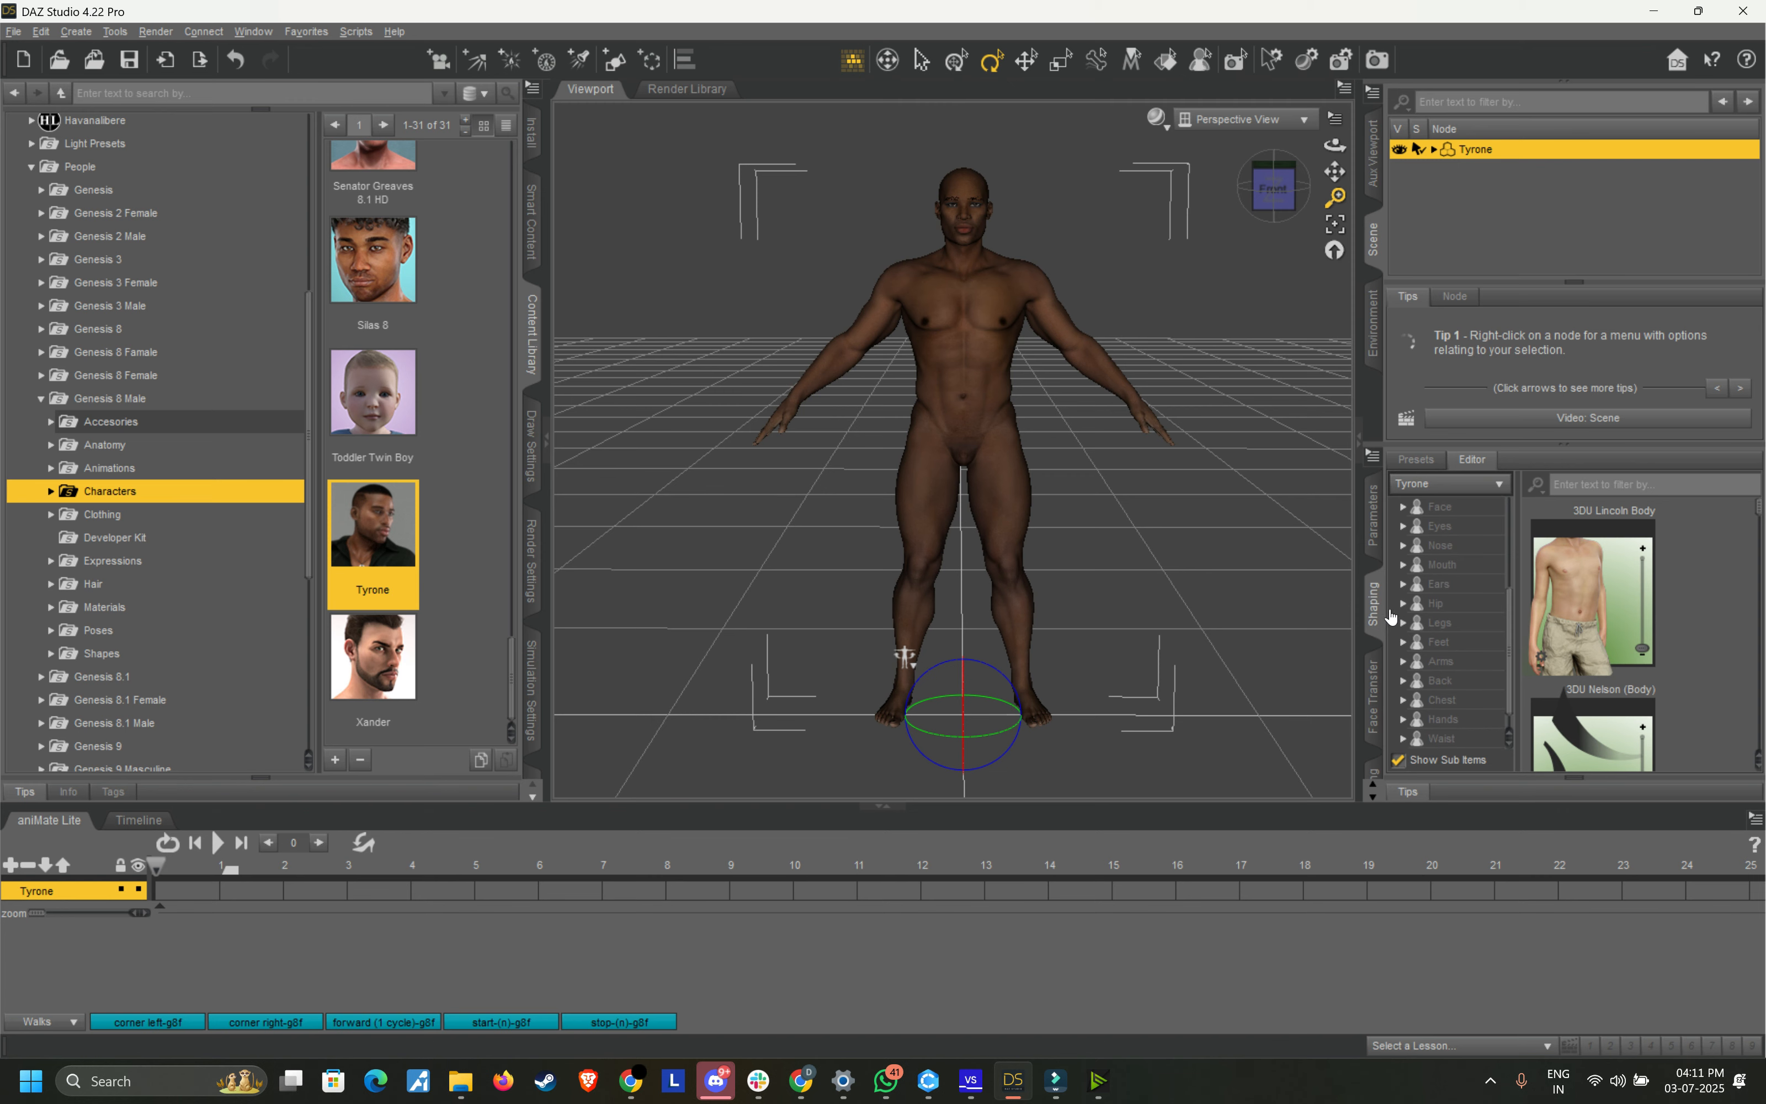
{"action": "left_click", "coordinate": [1373, 590]}
{"action": "left_click", "coordinate": [1757, 590]}
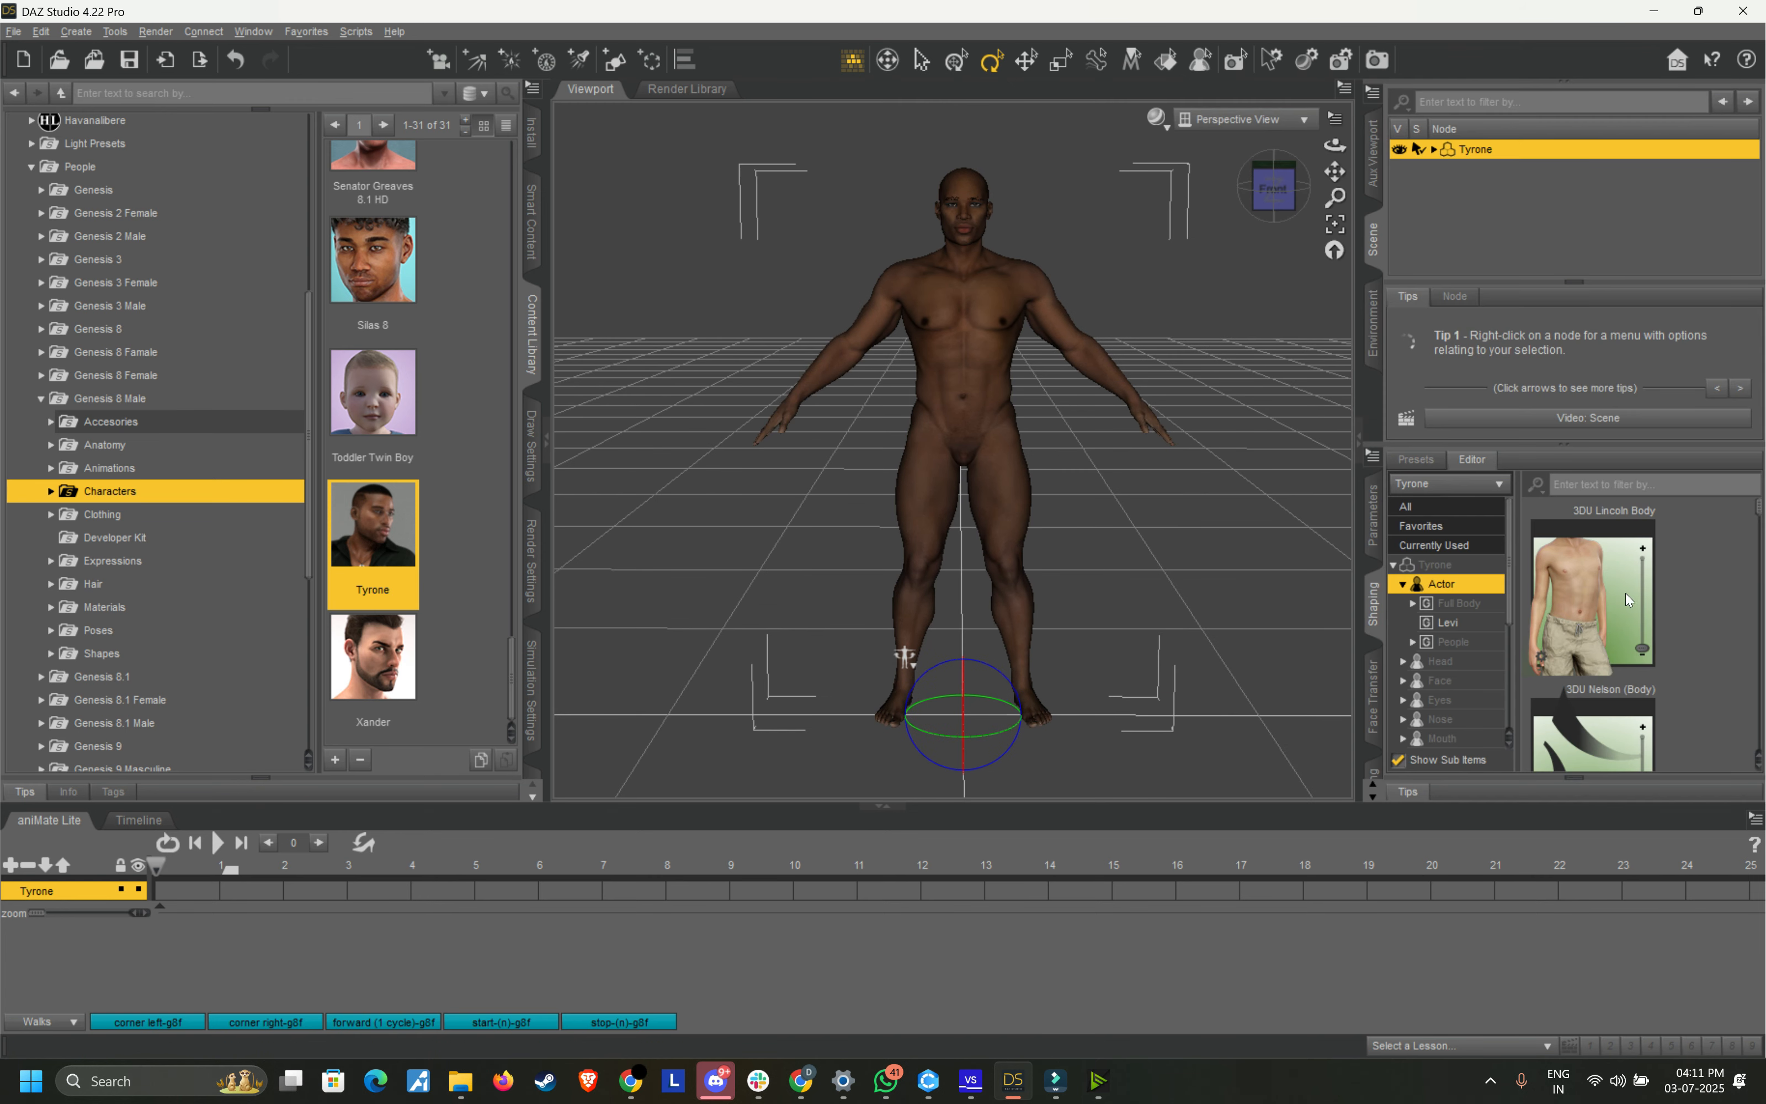
{"action": "mouse_move", "coordinate": [1597, 581]}
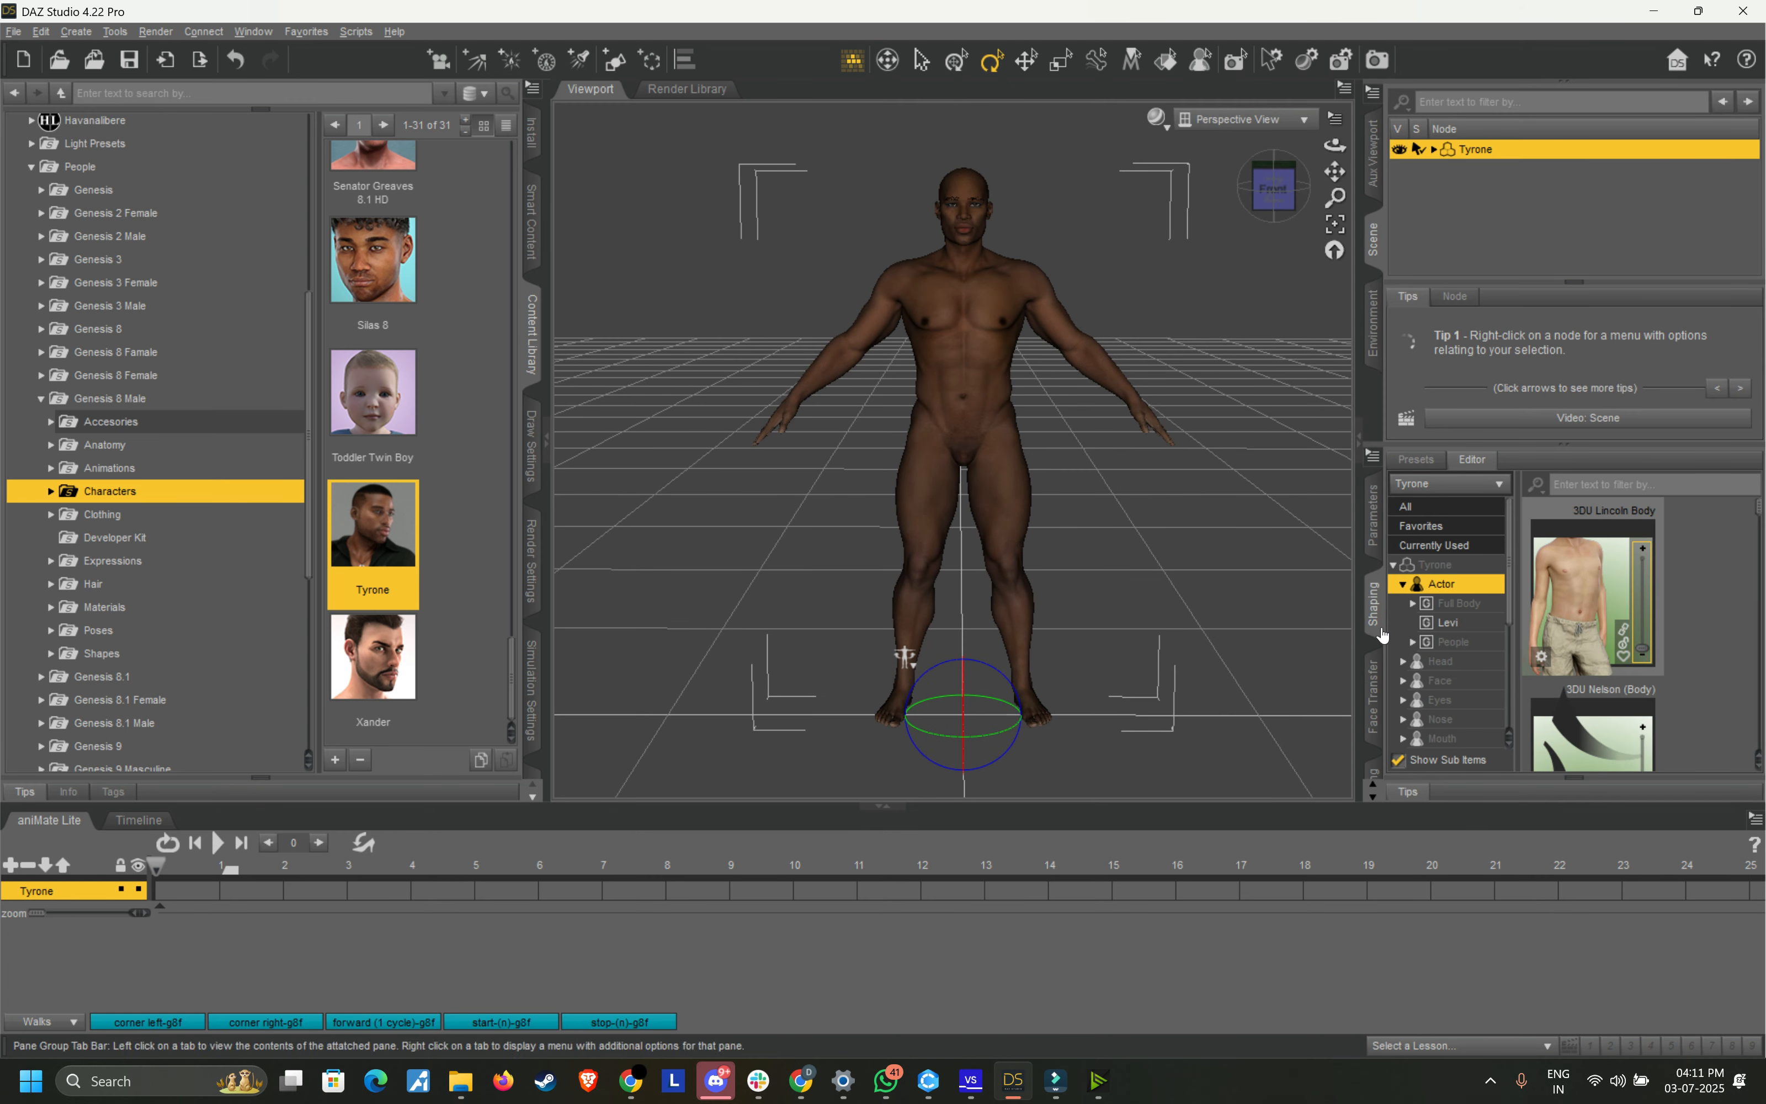
{"action": "left_click_drag", "start_coordinate": [1359, 629], "coordinate": [1236, 632]}
Step: Look through the body shapes available for the figure's Actor group and try the 3DU Nelson (Body) dial
{"action": "scroll", "coordinate": [1518, 649], "scroll_direction": "down", "scroll_amount": 4}
{"action": "scroll", "coordinate": [1517, 650], "scroll_direction": "up", "scroll_amount": 3}
{"action": "left_click_drag", "start_coordinate": [1519, 744], "coordinate": [1520, 669]}
{"action": "scroll", "coordinate": [1652, 739], "scroll_direction": "down", "scroll_amount": 5}
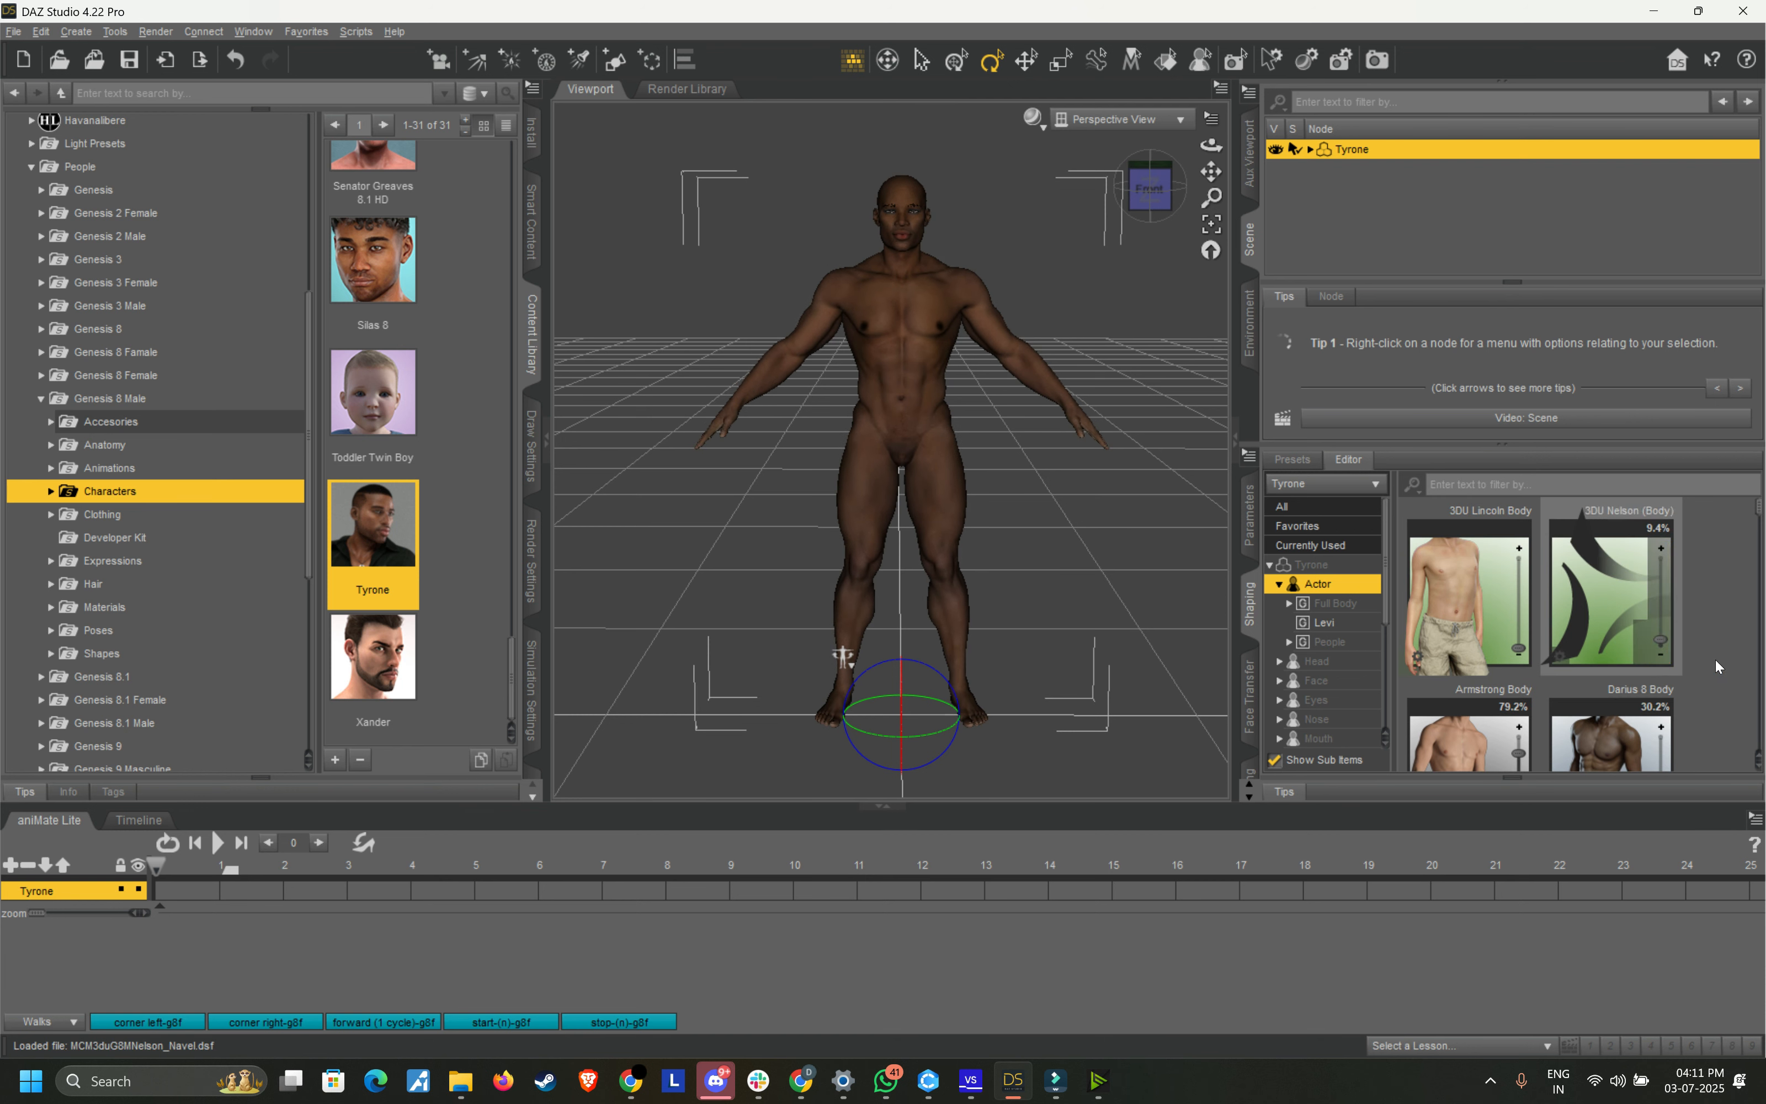
{"action": "scroll", "coordinate": [1652, 739], "scroll_direction": "down", "scroll_amount": 4}
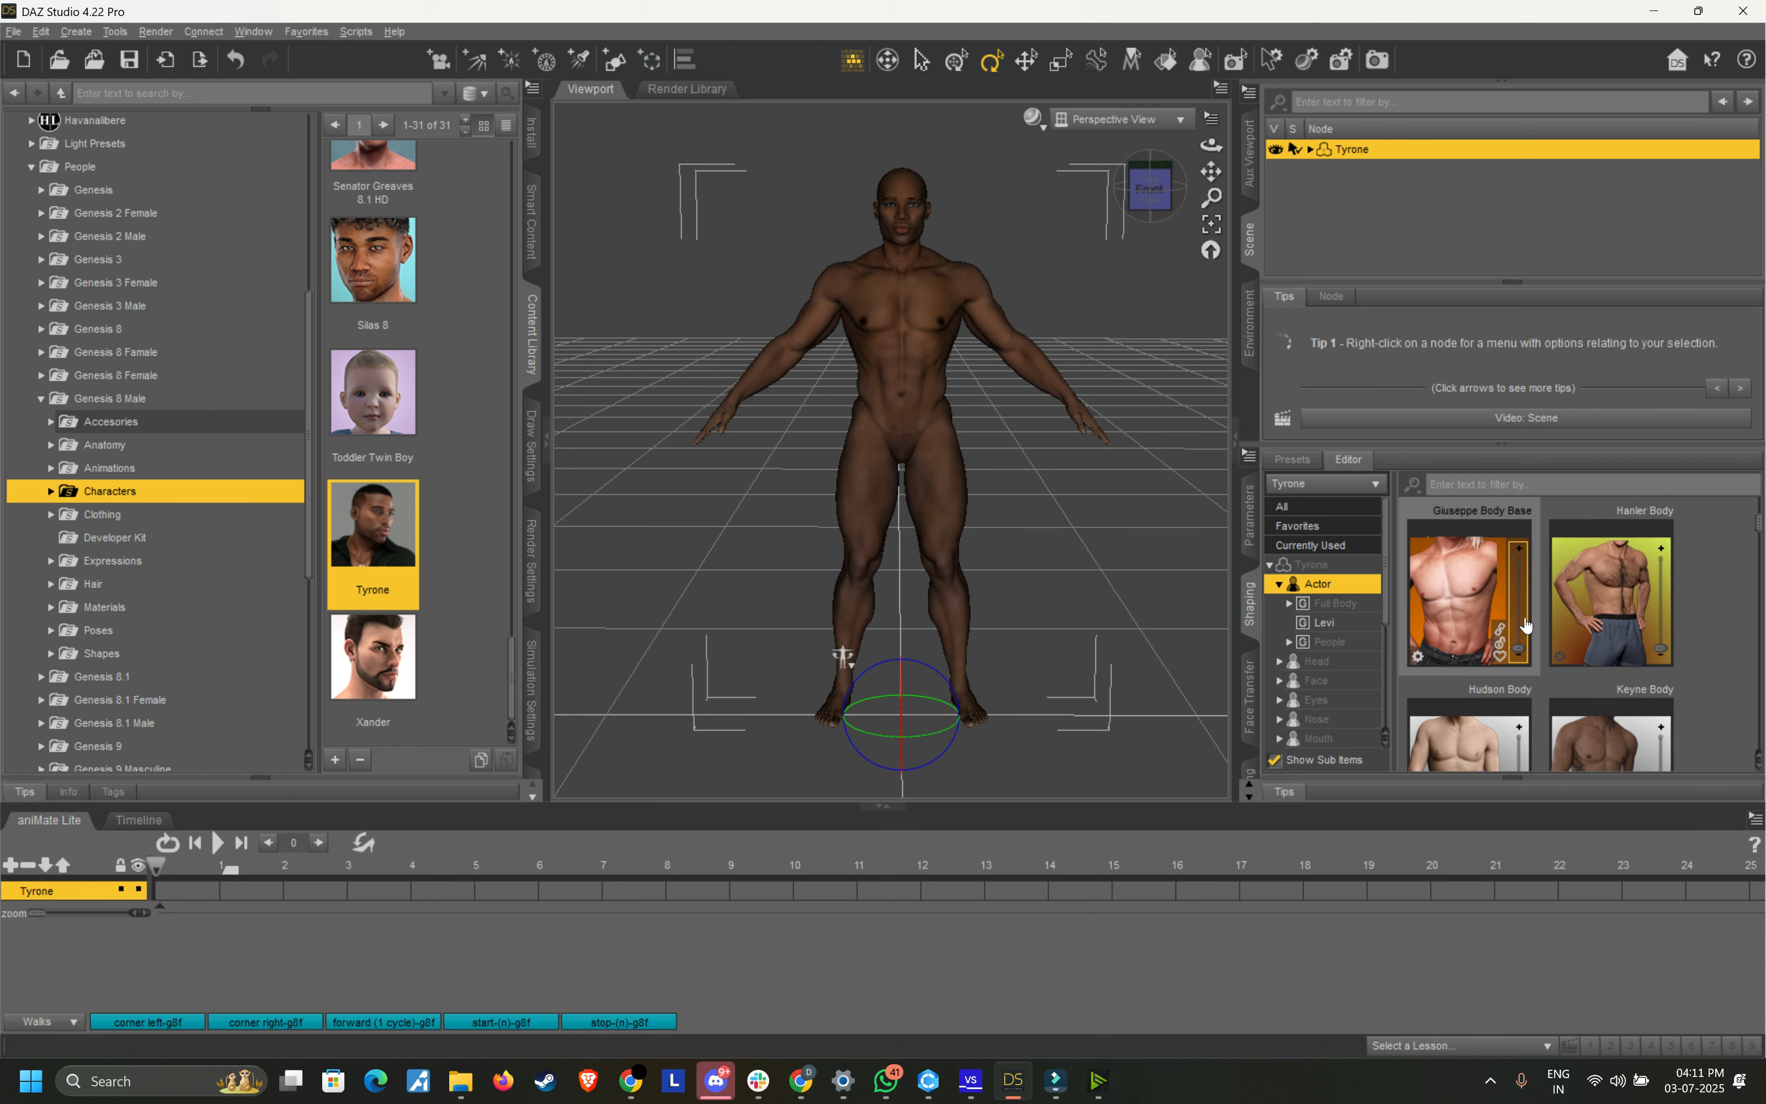
{"action": "left_click_drag", "start_coordinate": [1759, 525], "coordinate": [1760, 510]}
{"action": "scroll", "coordinate": [1474, 628], "scroll_direction": "up", "scroll_amount": 2}
{"action": "mouse_move", "coordinate": [1150, 187]}
{"action": "left_mouse_down"}
{"action": "mouse_move", "coordinate": [1211, 187]}
{"action": "mouse_move", "coordinate": [1151, 192]}
{"action": "left_mouse_up"}
{"action": "scroll", "coordinate": [1598, 759], "scroll_direction": "down", "scroll_amount": 10}
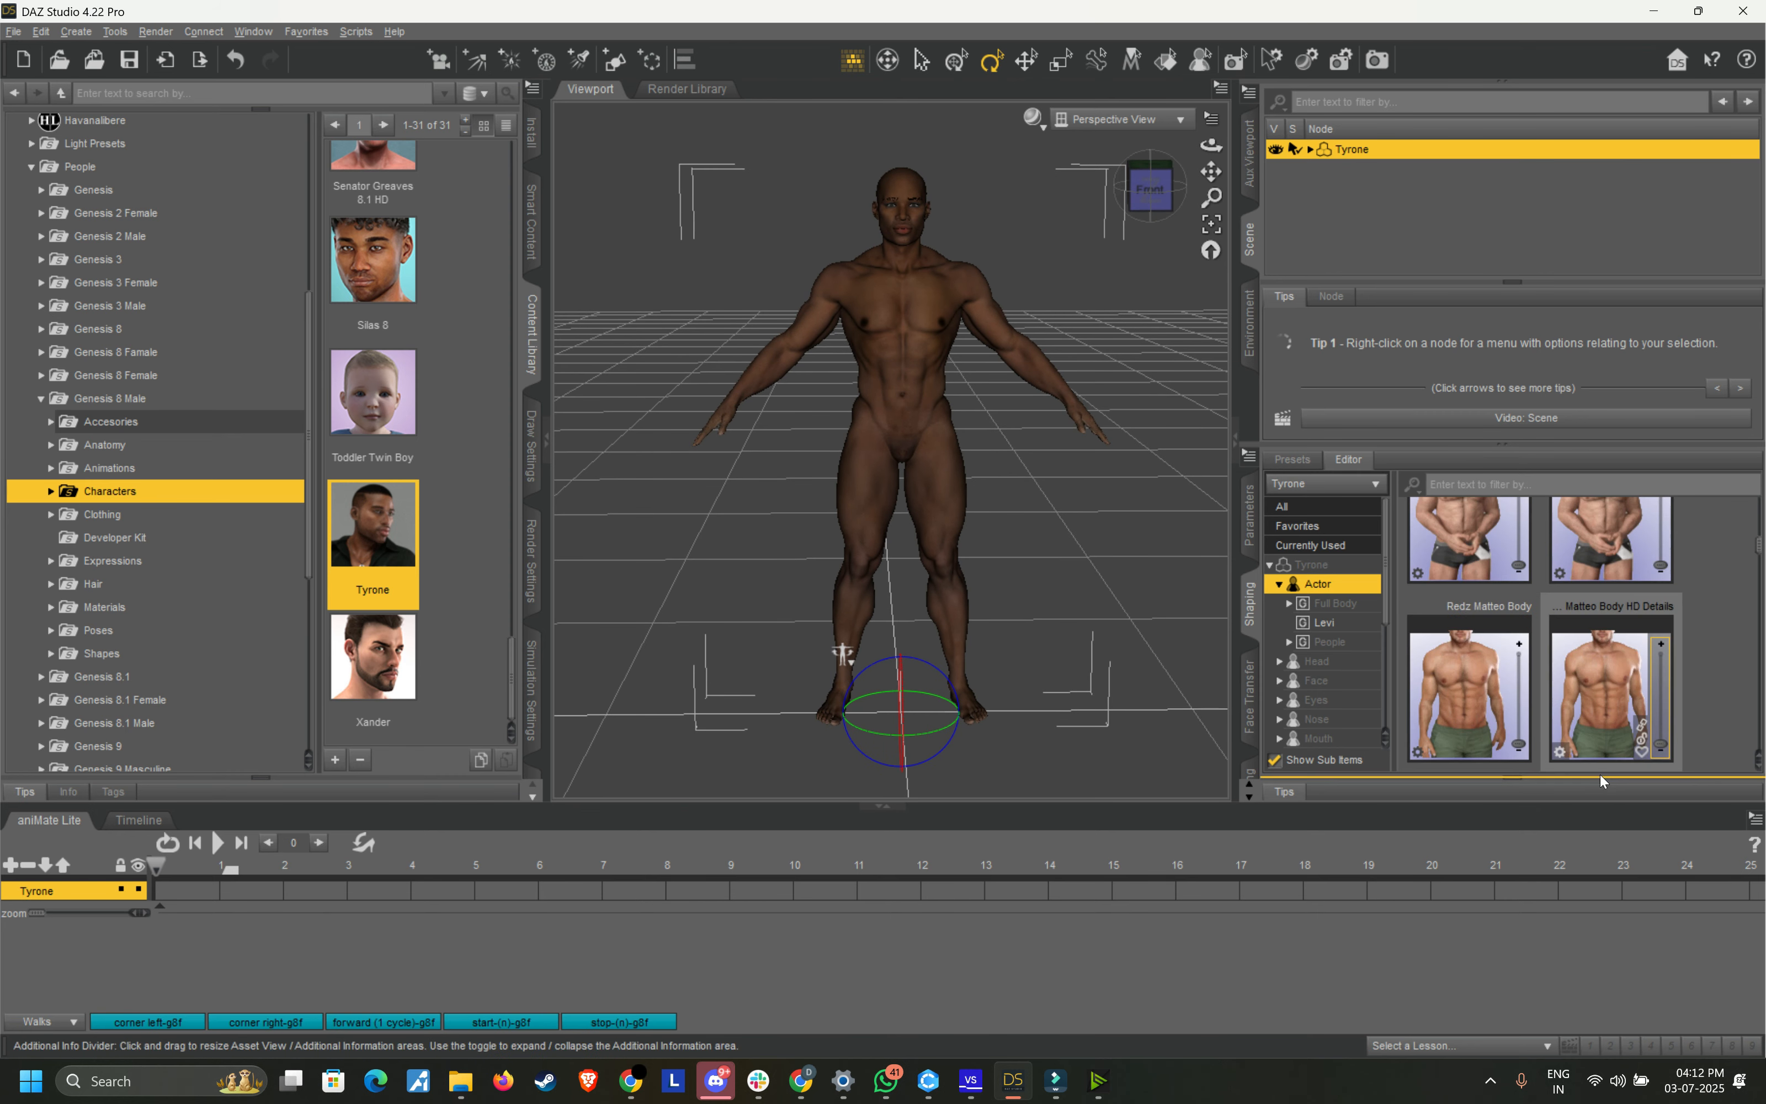
Step: Show the figure's Full Body shapes and examine the Body Tone and Bodybuilder dials
{"action": "left_click", "coordinate": [1335, 603]}
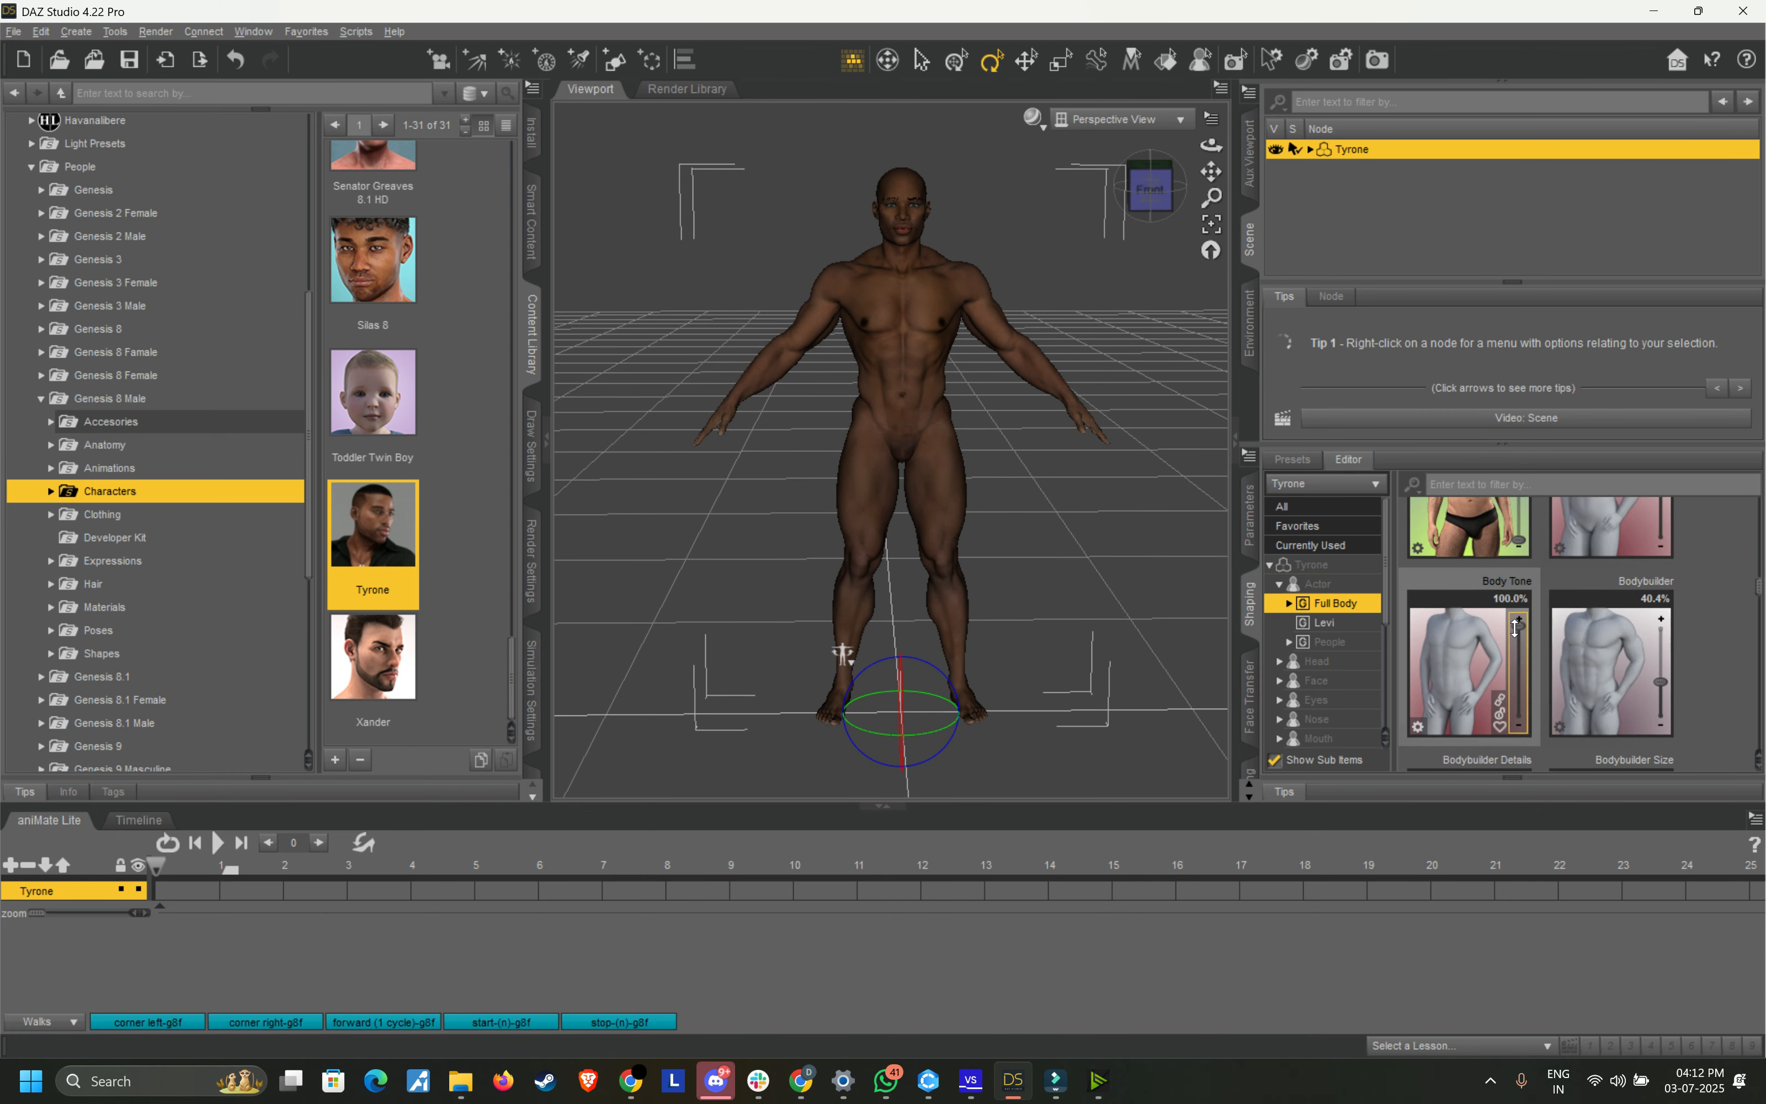
{"action": "scroll", "coordinate": [1576, 639], "scroll_direction": "down", "scroll_amount": 3}
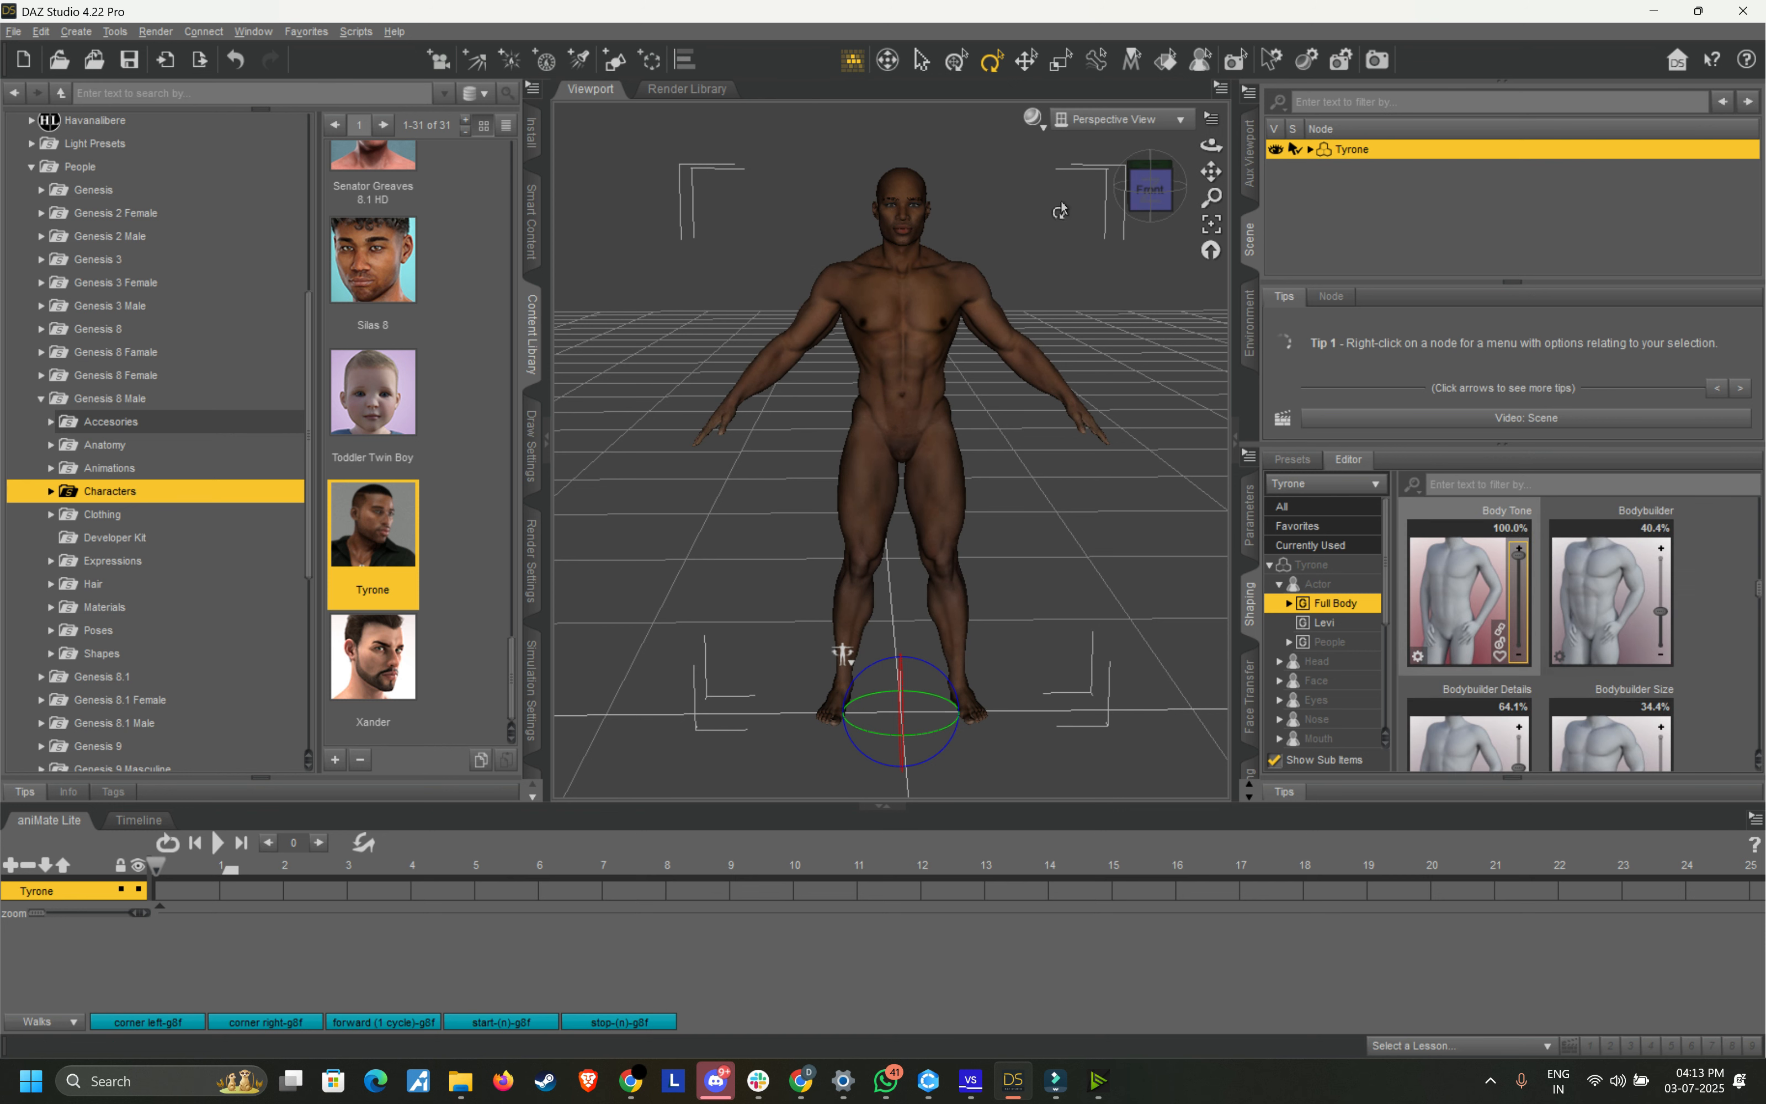
{"action": "mouse_move", "coordinate": [1151, 192]}
{"action": "left_mouse_down"}
{"action": "mouse_move", "coordinate": [1173, 198]}
{"action": "mouse_move", "coordinate": [1149, 202]}
{"action": "left_mouse_up"}
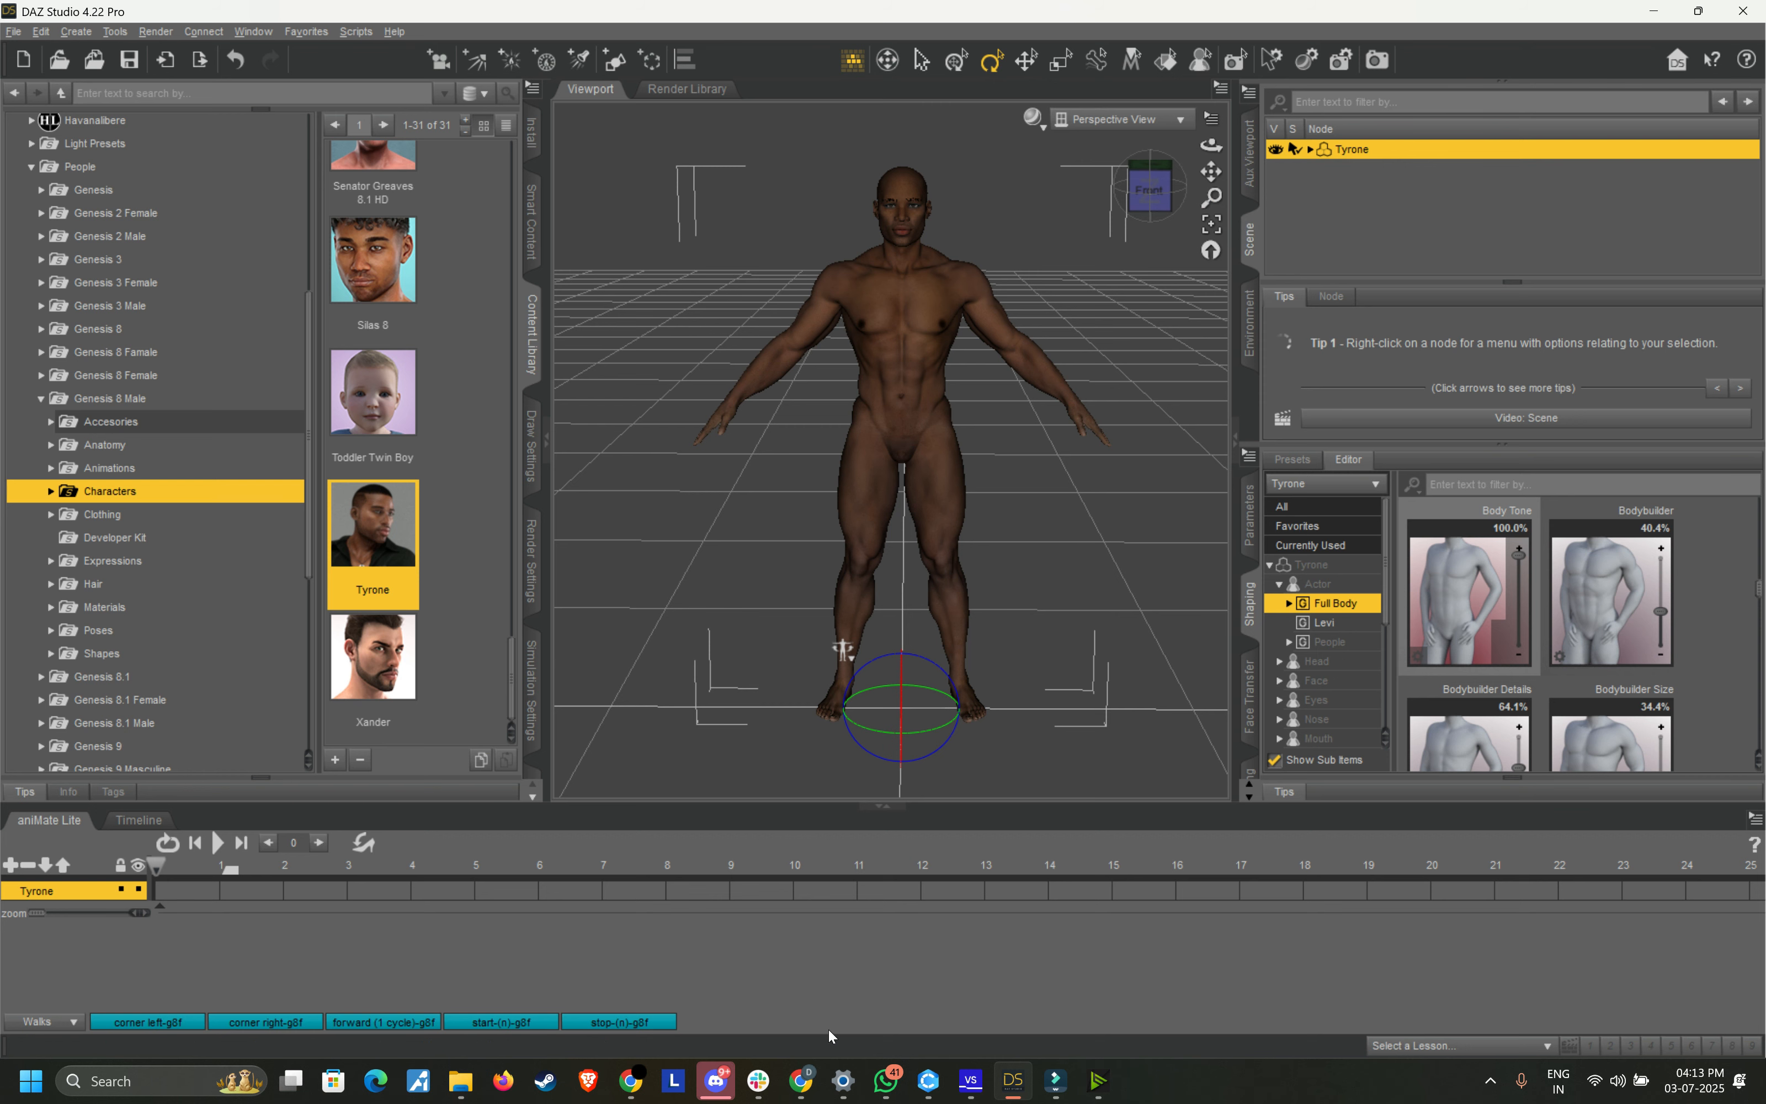
Step: Read the OBJ format and pose naming convention in the Browzwear help post on importing DAZ avatars, and return to DAZ Studio
{"action": "left_click", "coordinate": [803, 1082]}
{"action": "scroll", "coordinate": [530, 613], "scroll_direction": "down", "scroll_amount": 3}
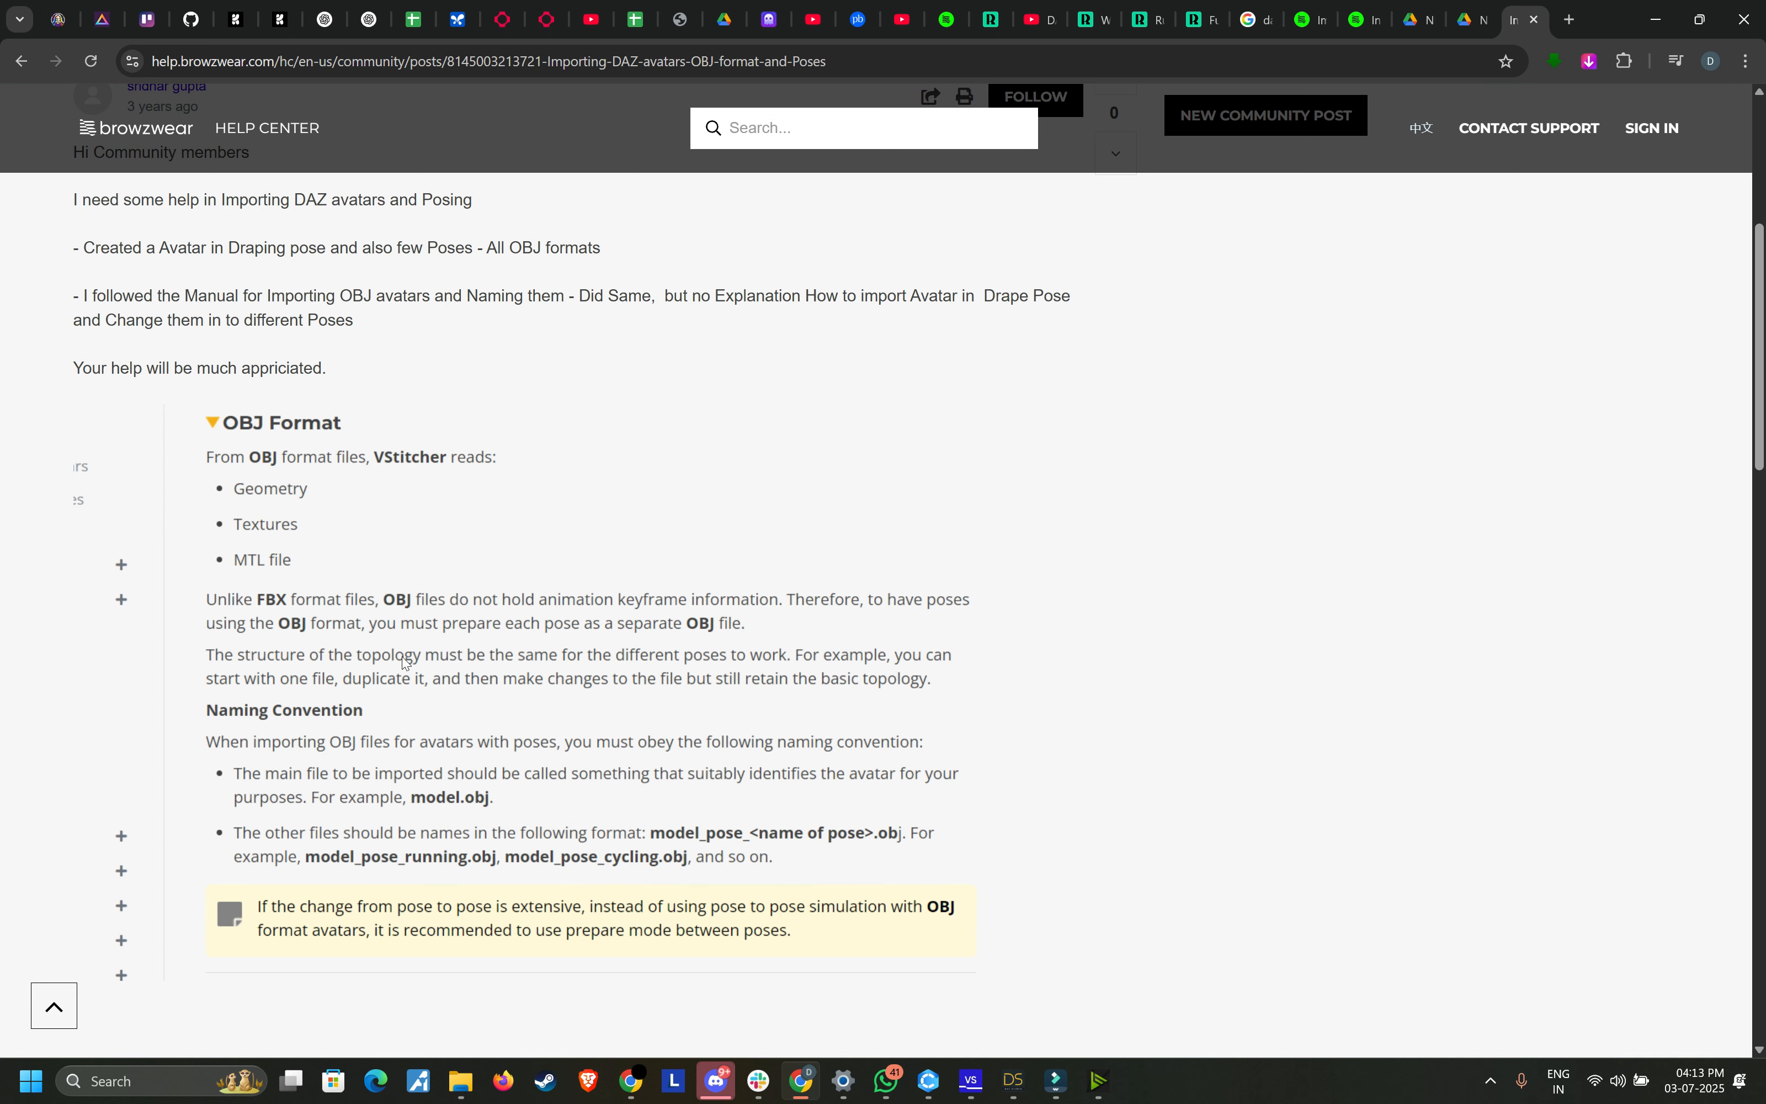
{"action": "scroll", "coordinate": [405, 662], "scroll_direction": "down", "scroll_amount": 4}
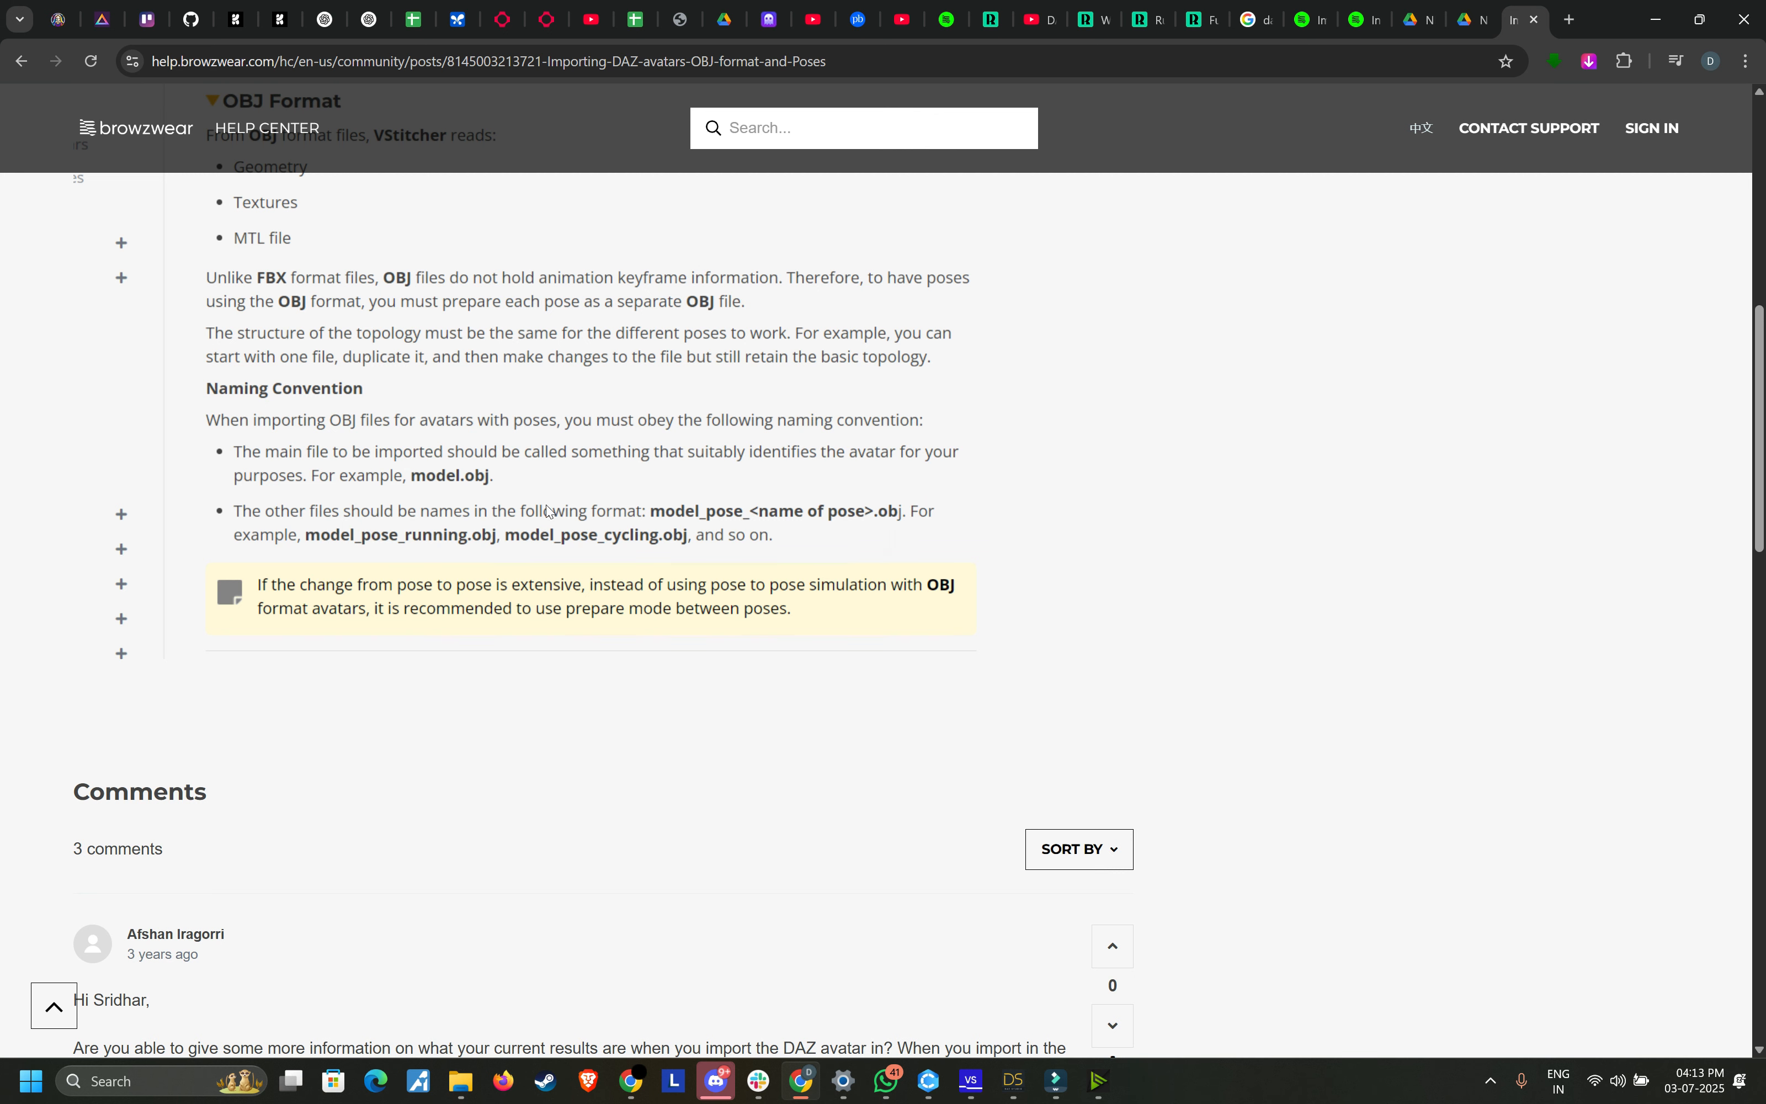
{"action": "scroll", "coordinate": [718, 507], "scroll_direction": "up", "scroll_amount": 2}
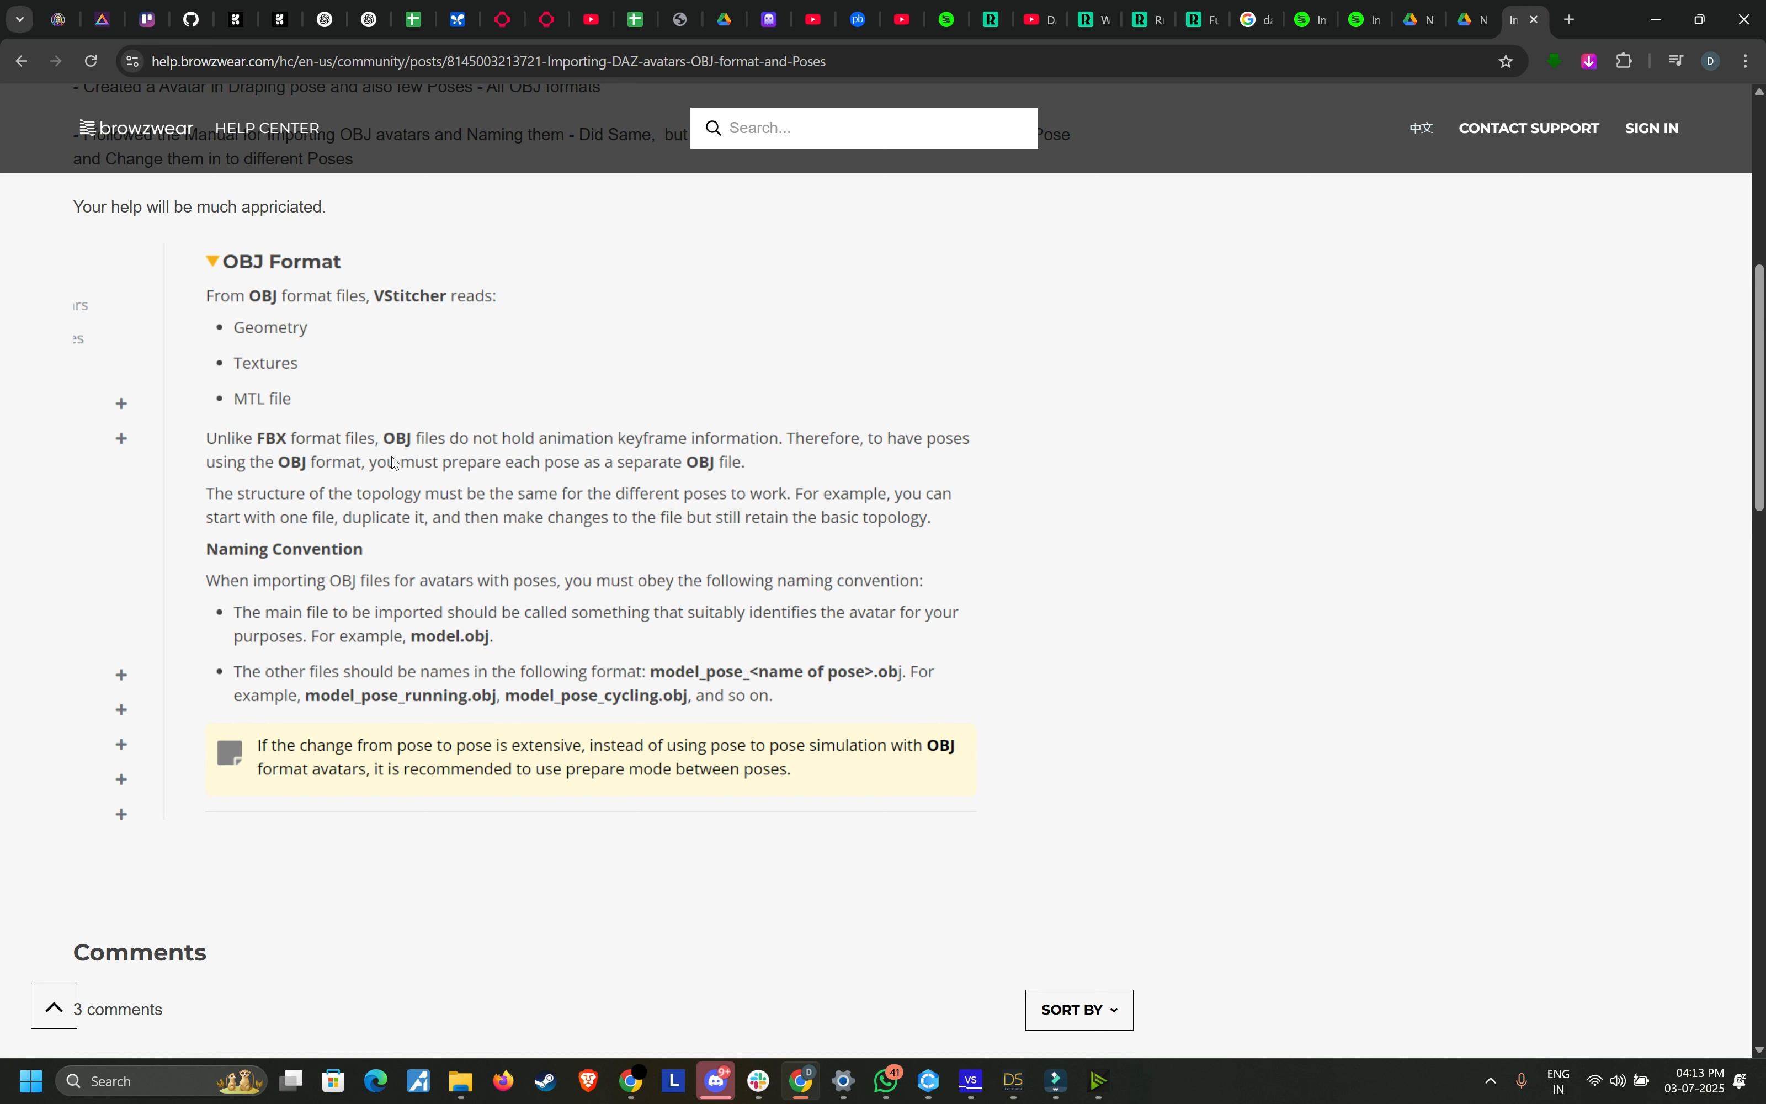
{"action": "left_click", "coordinate": [1655, 16]}
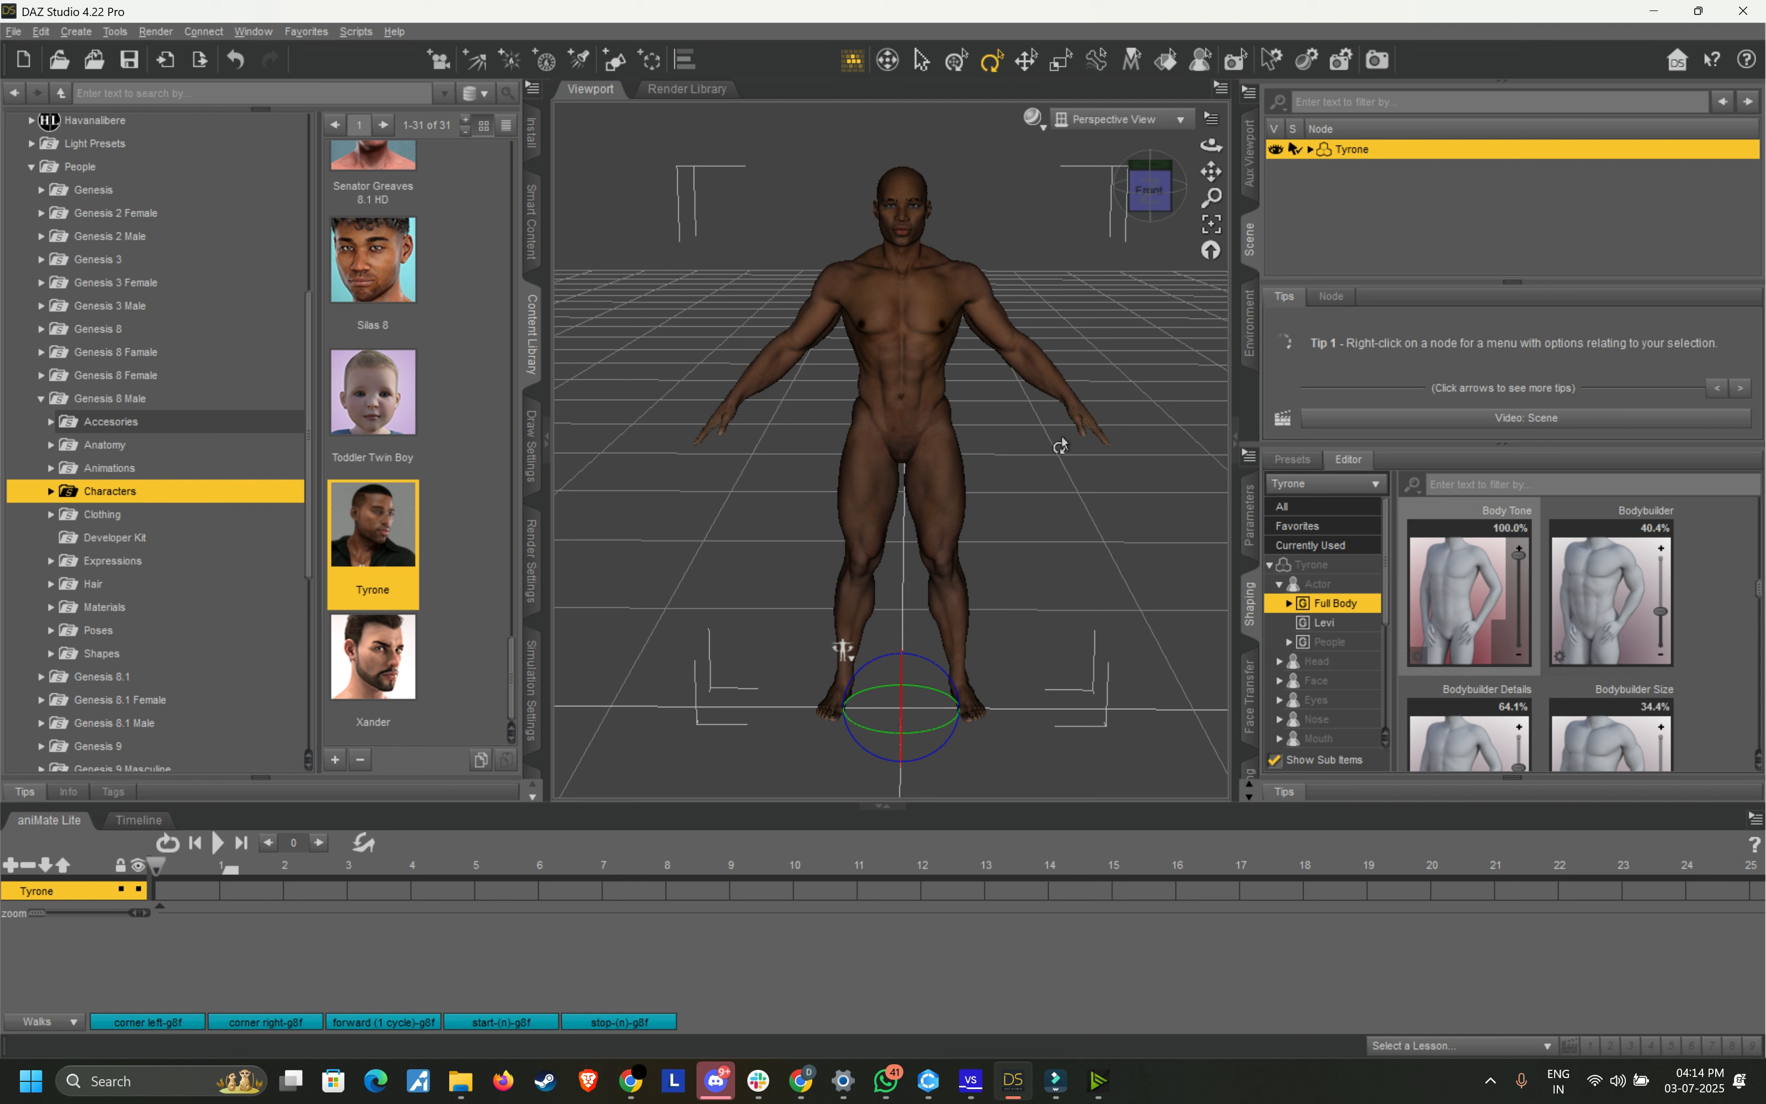
Step: Select the whole Tyrone figure in the scene and start exporting it to a file
{"action": "scroll", "coordinate": [1416, 748], "scroll_direction": "down", "scroll_amount": 1}
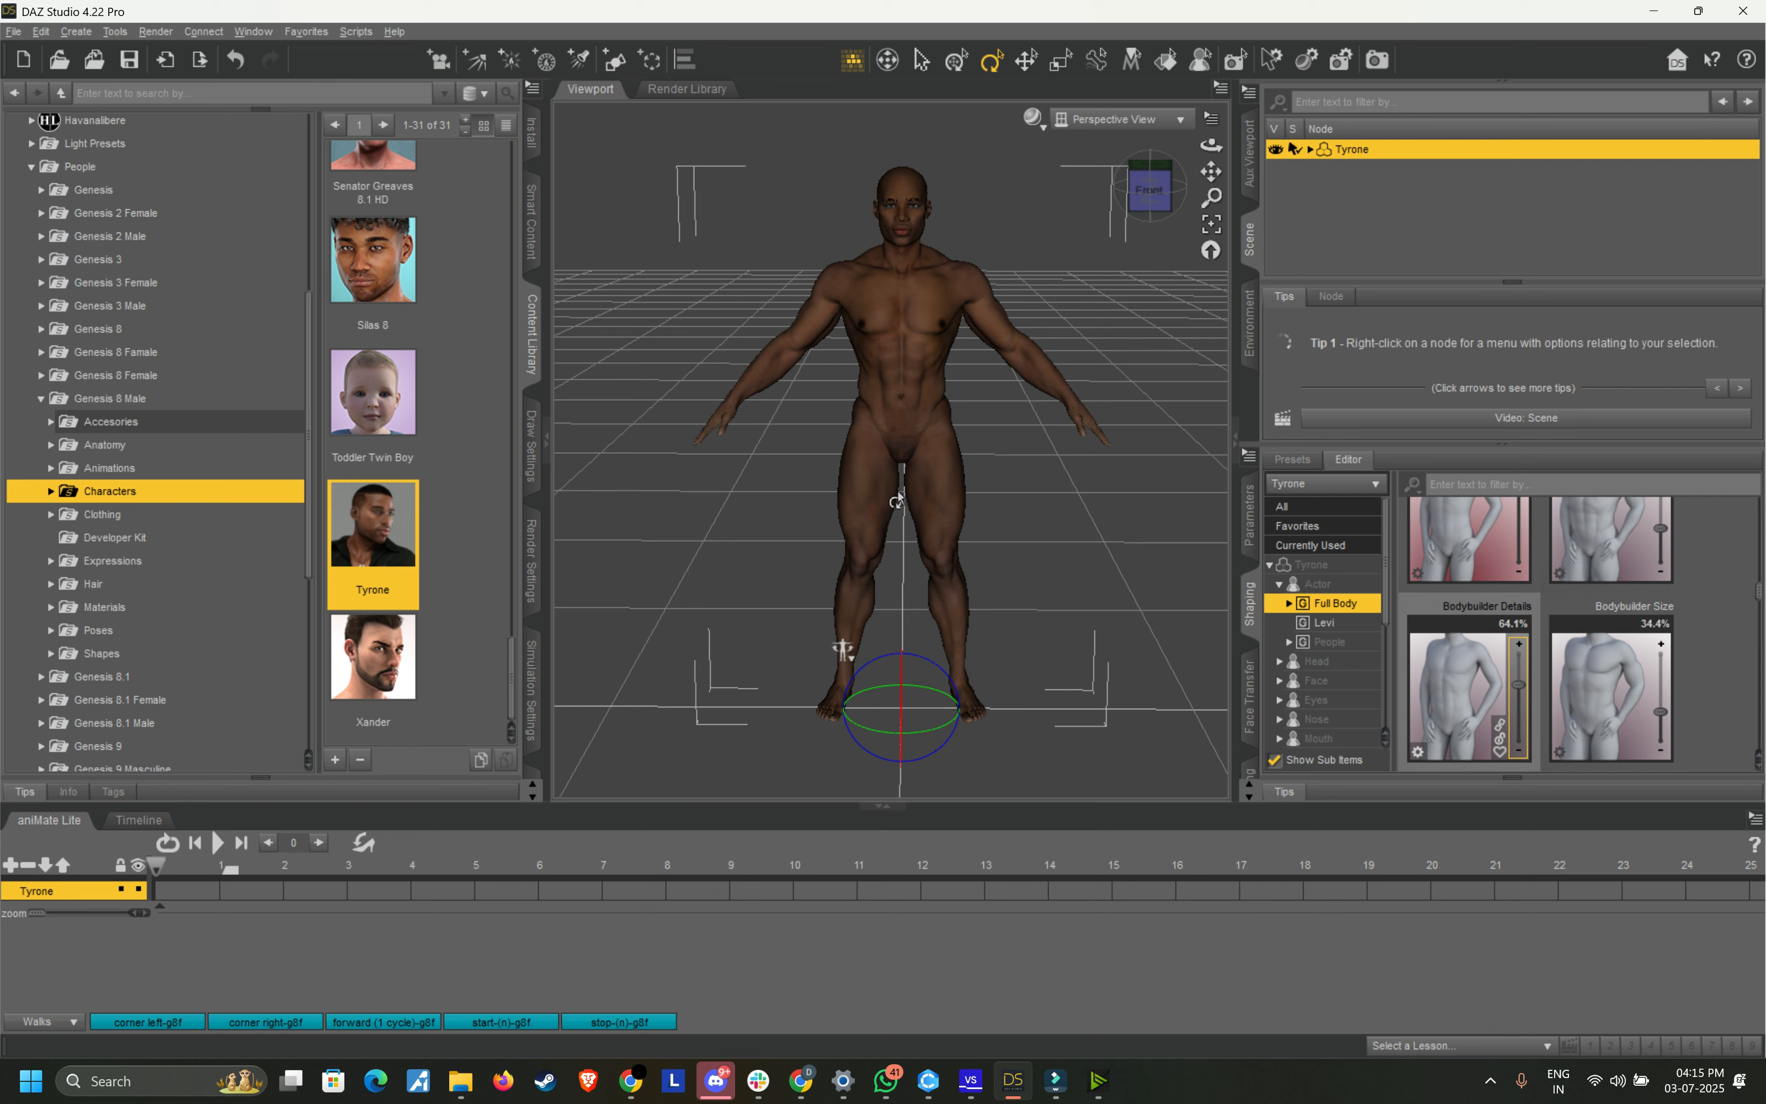
{"action": "left_click", "coordinate": [1314, 172]}
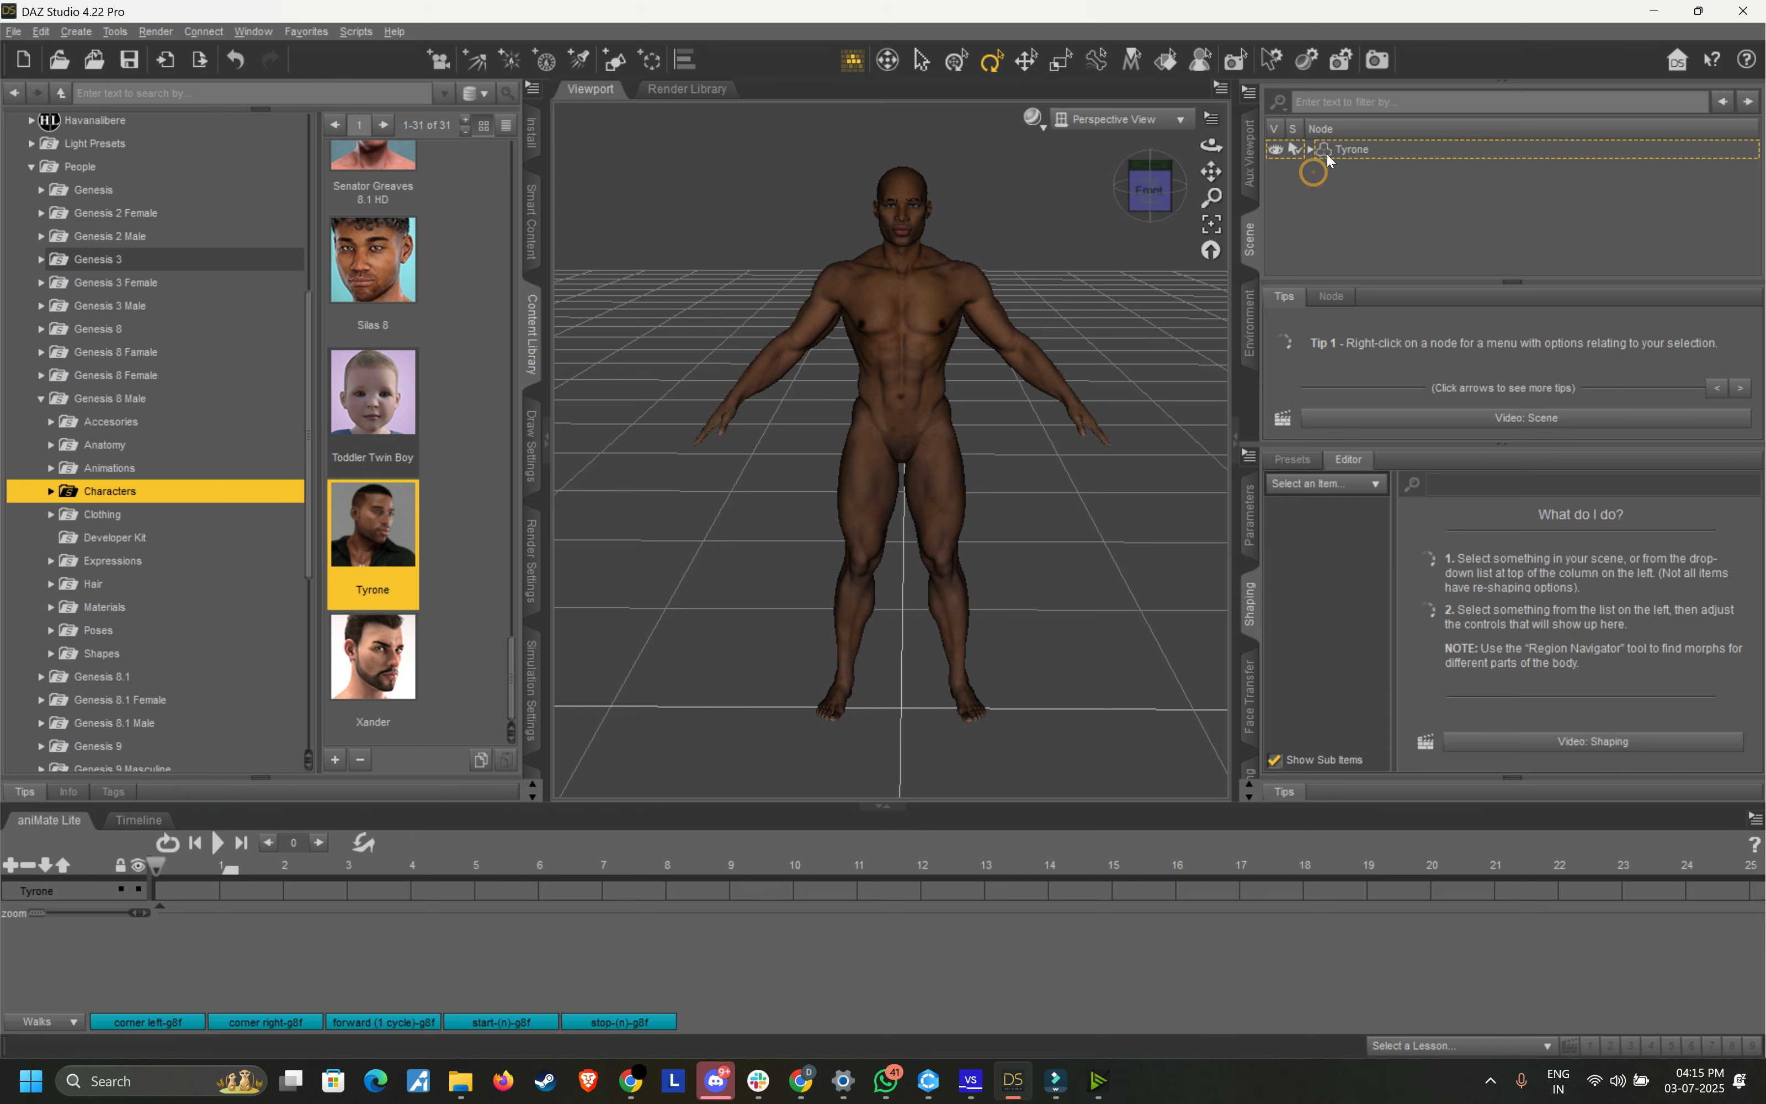
{"action": "left_click", "coordinate": [1349, 151]}
{"action": "left_click", "coordinate": [13, 31]}
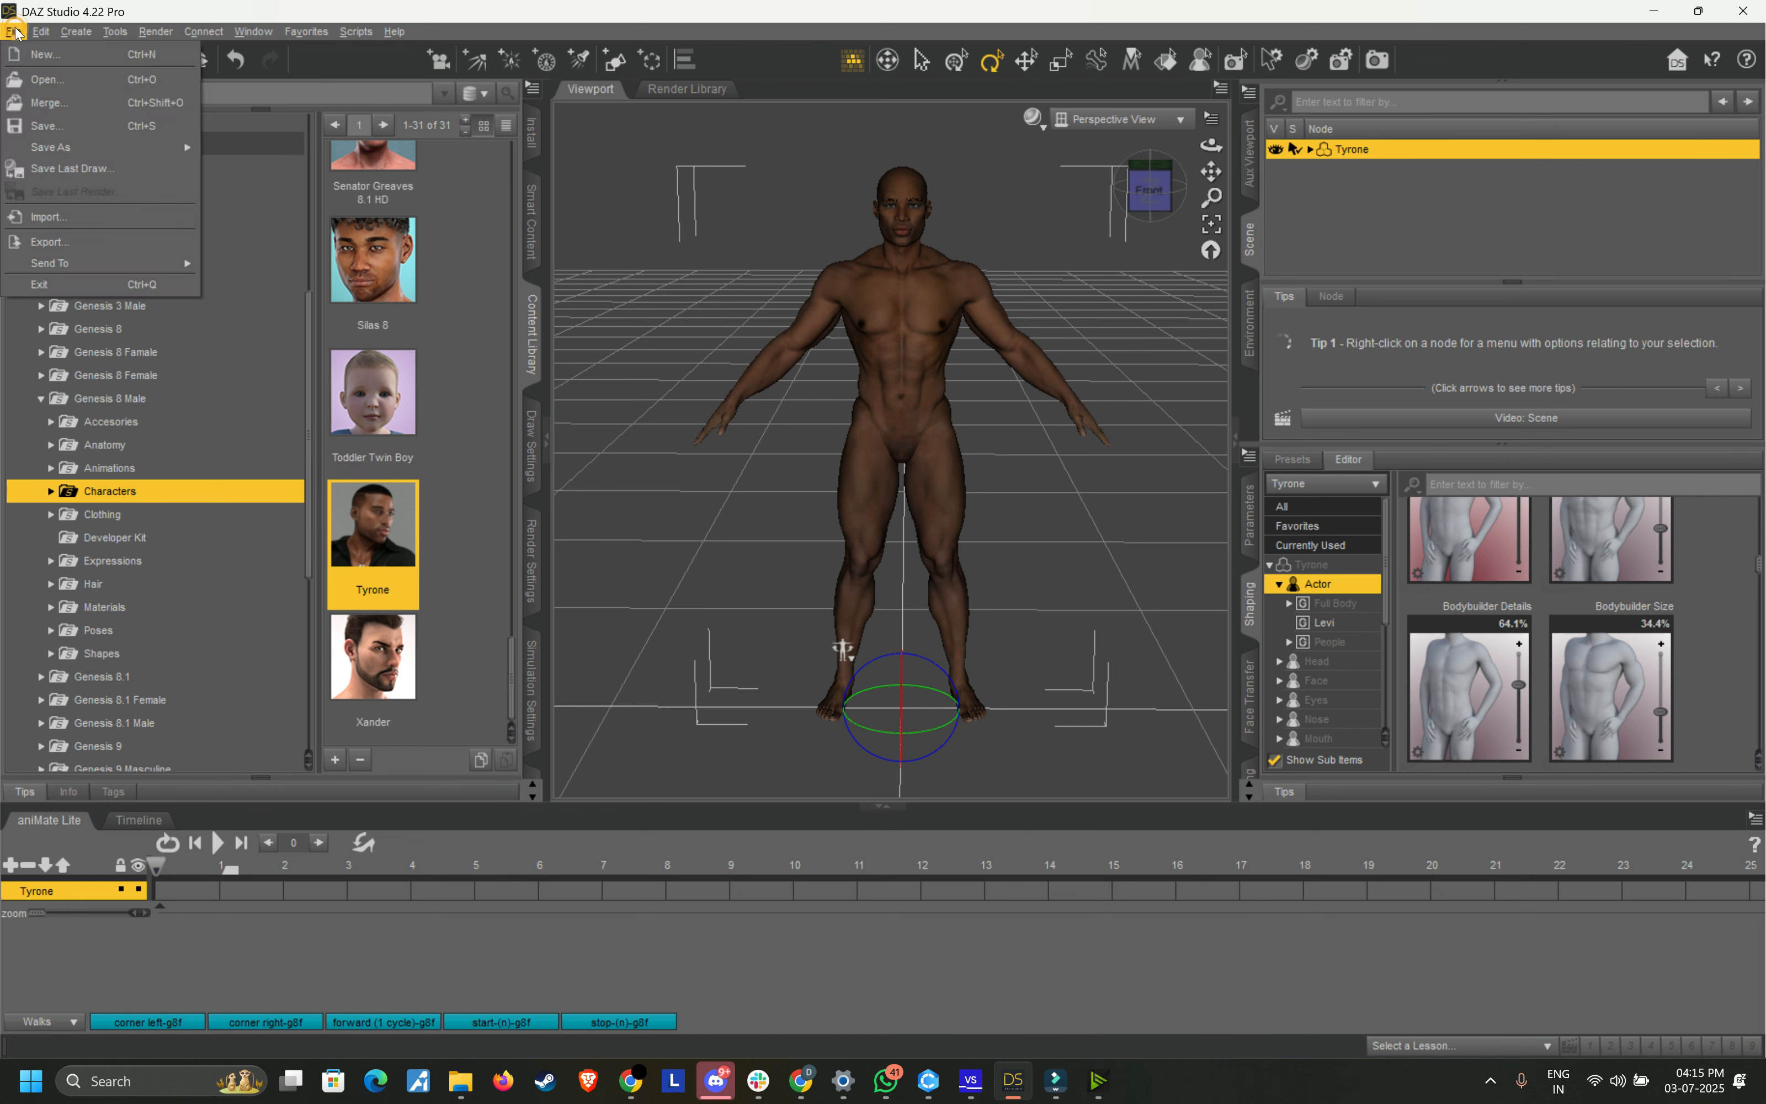
{"action": "left_click", "coordinate": [51, 242]}
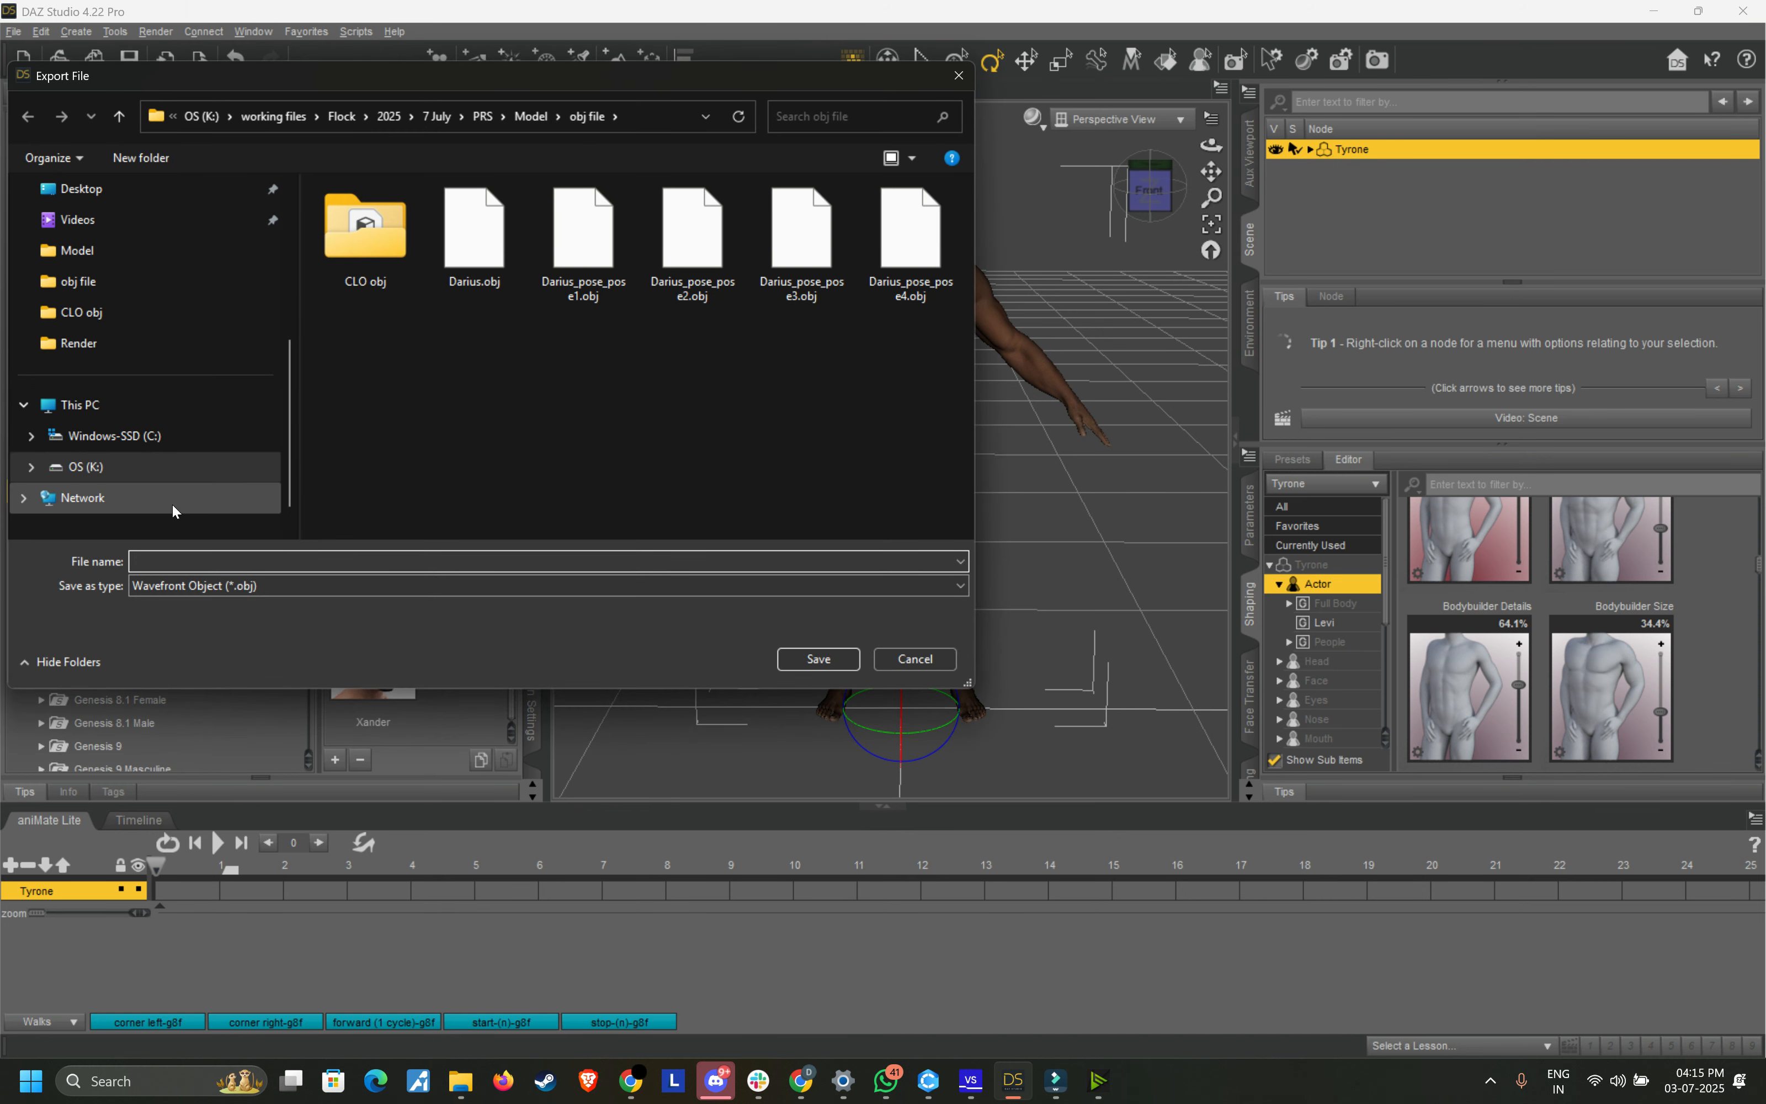
Step: Create a folder named DAZ 3D to Browzwear on the OS (K:) drive and open it as the export location
{"action": "left_click", "coordinate": [159, 472]}
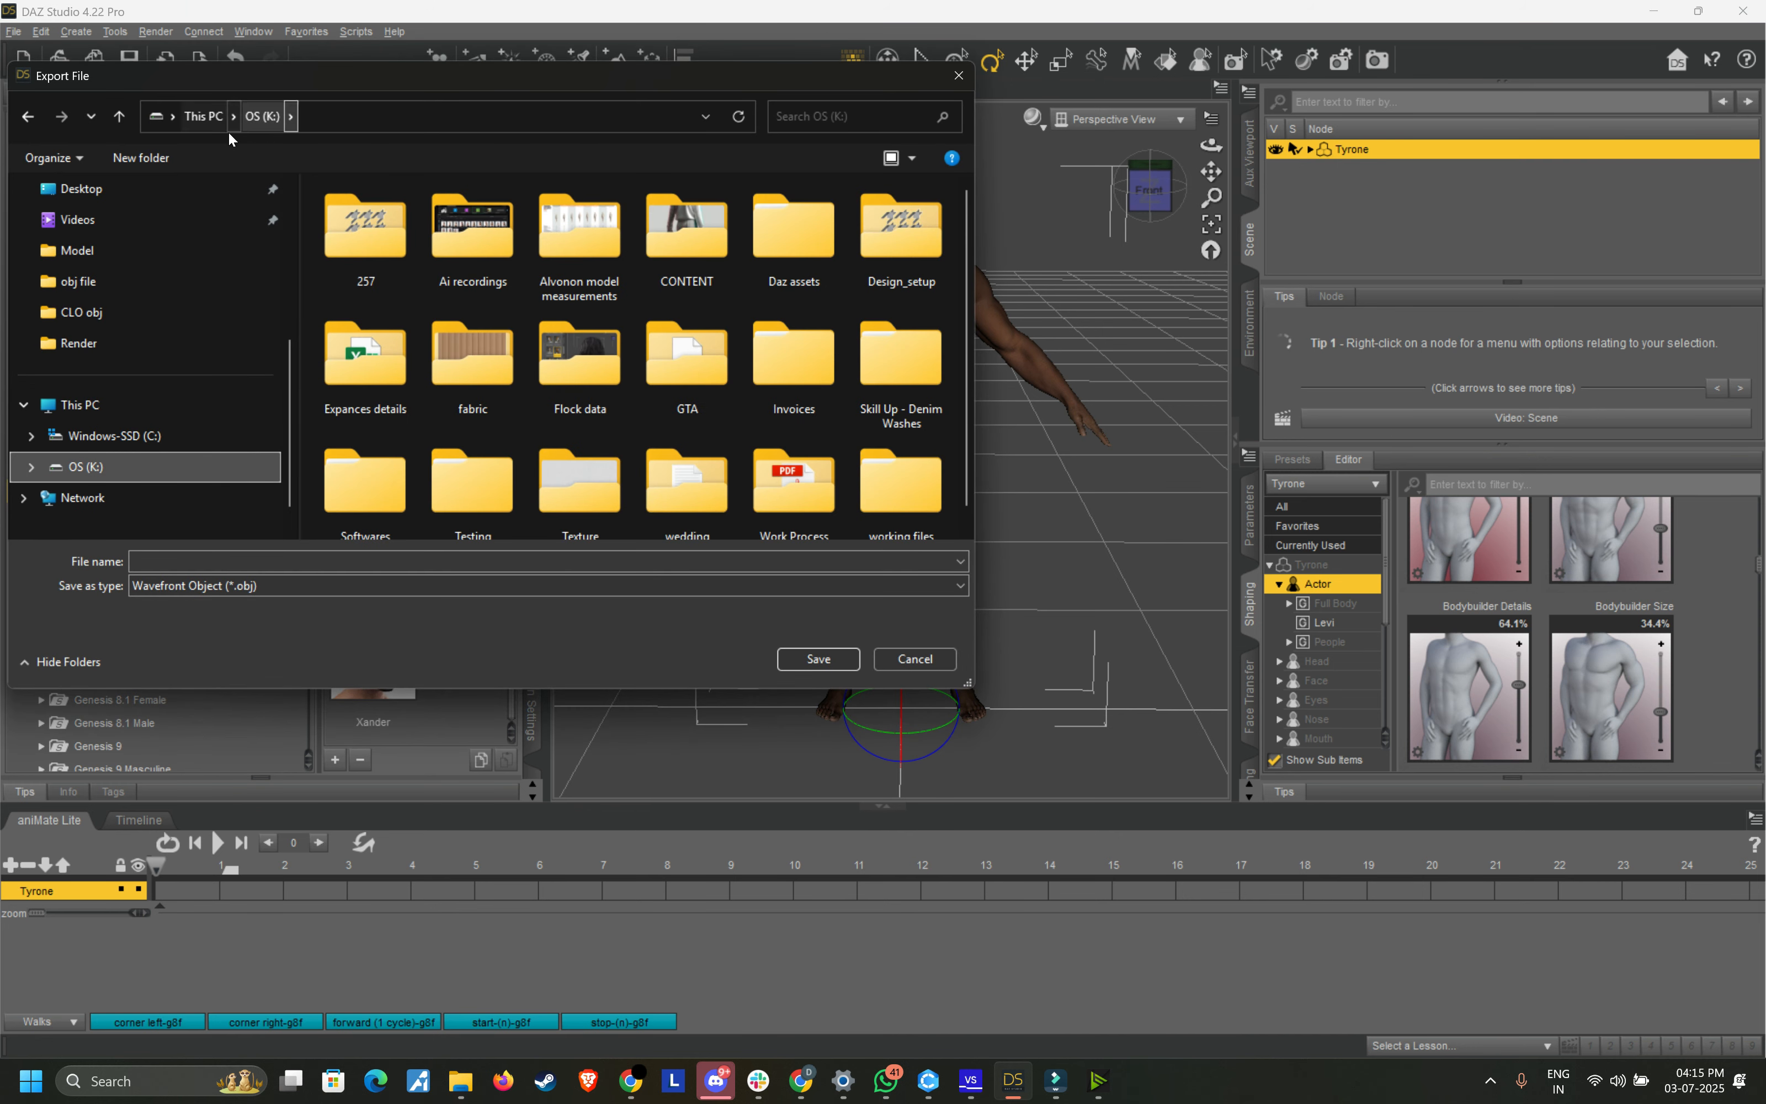
{"action": "left_click", "coordinate": [140, 158]}
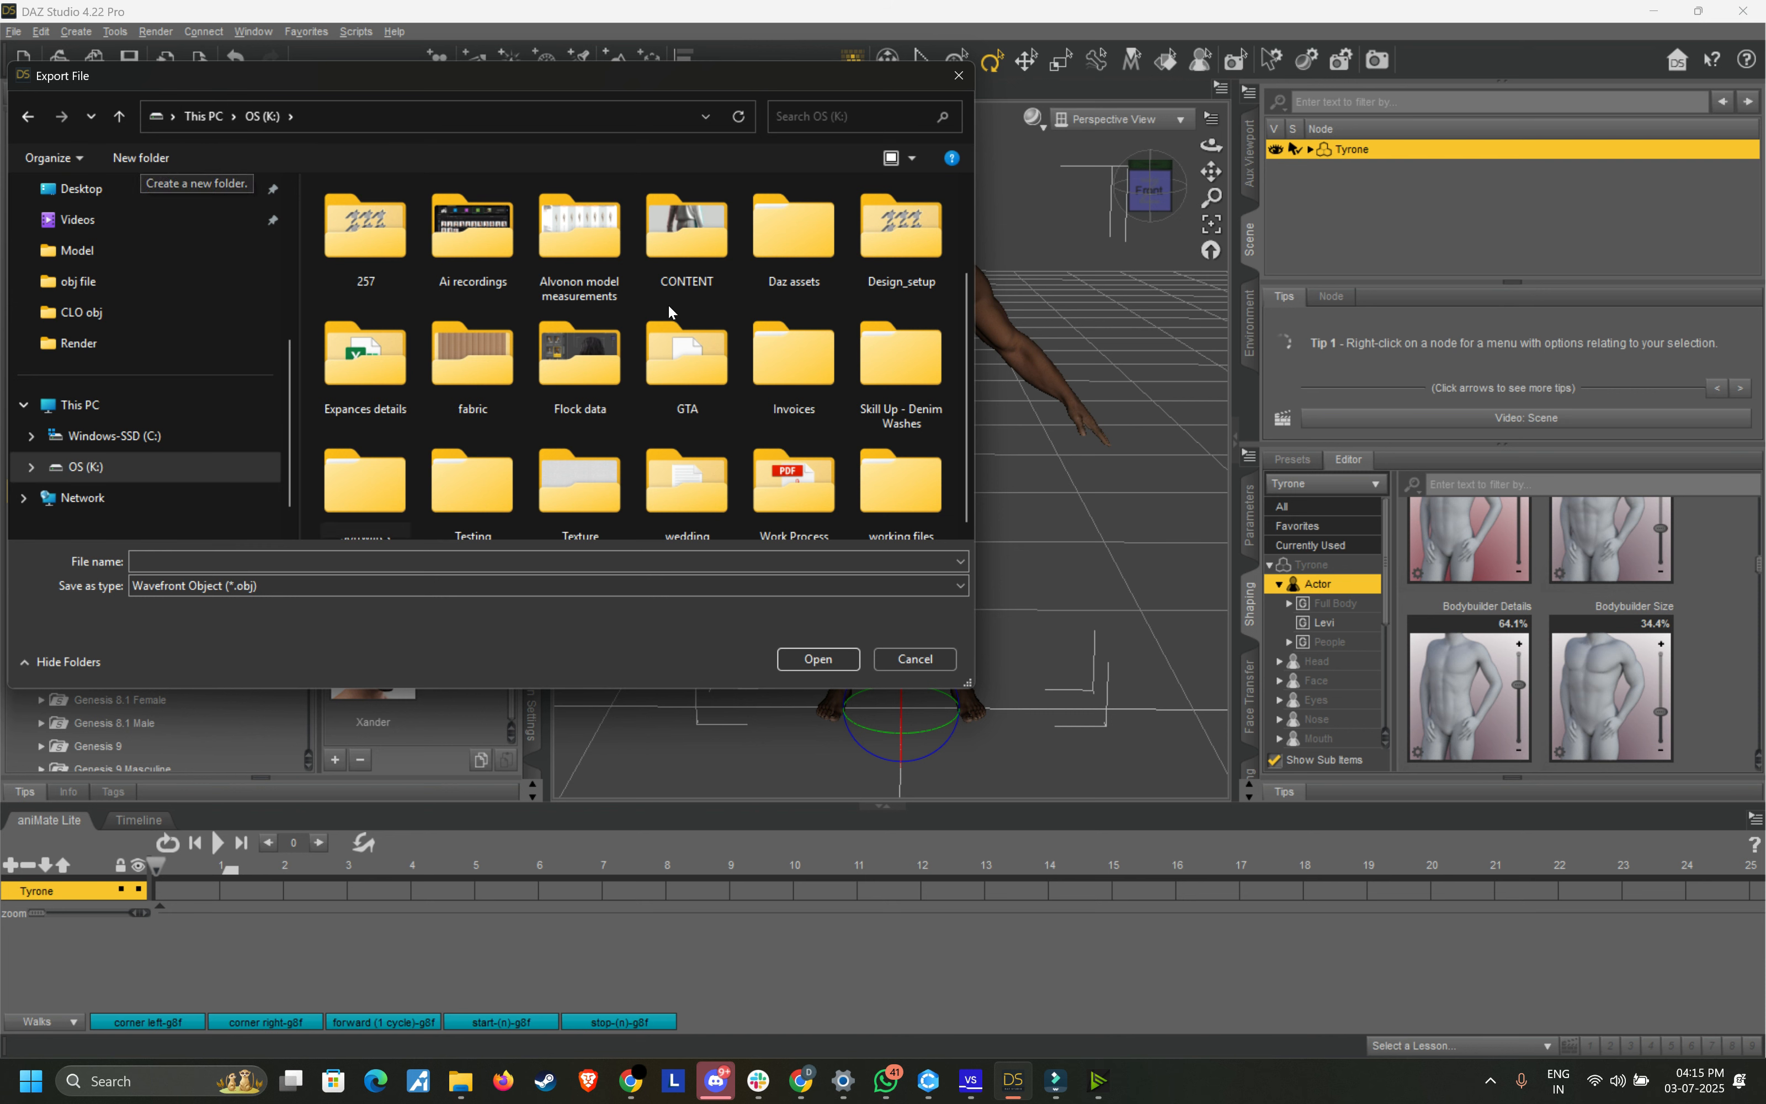
{"action": "left_click", "coordinate": [475, 519]}
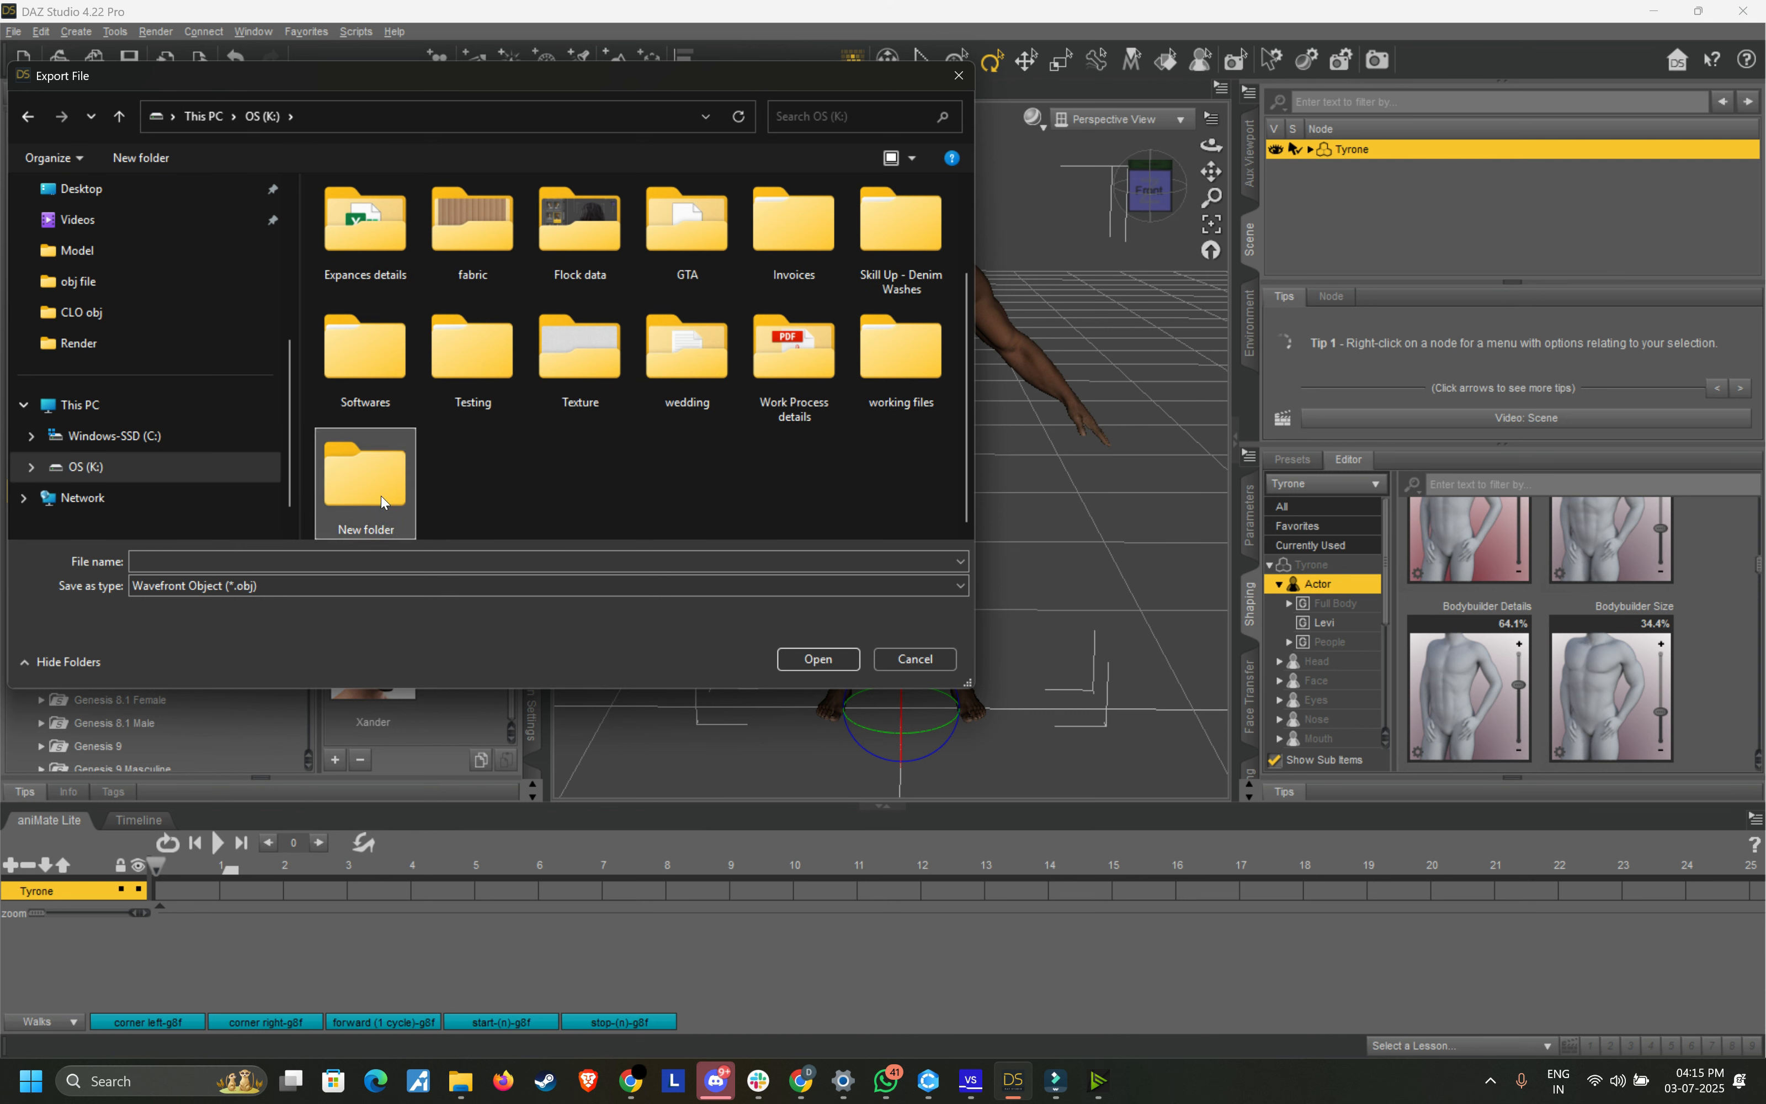
{"action": "double_click", "coordinate": [382, 501]}
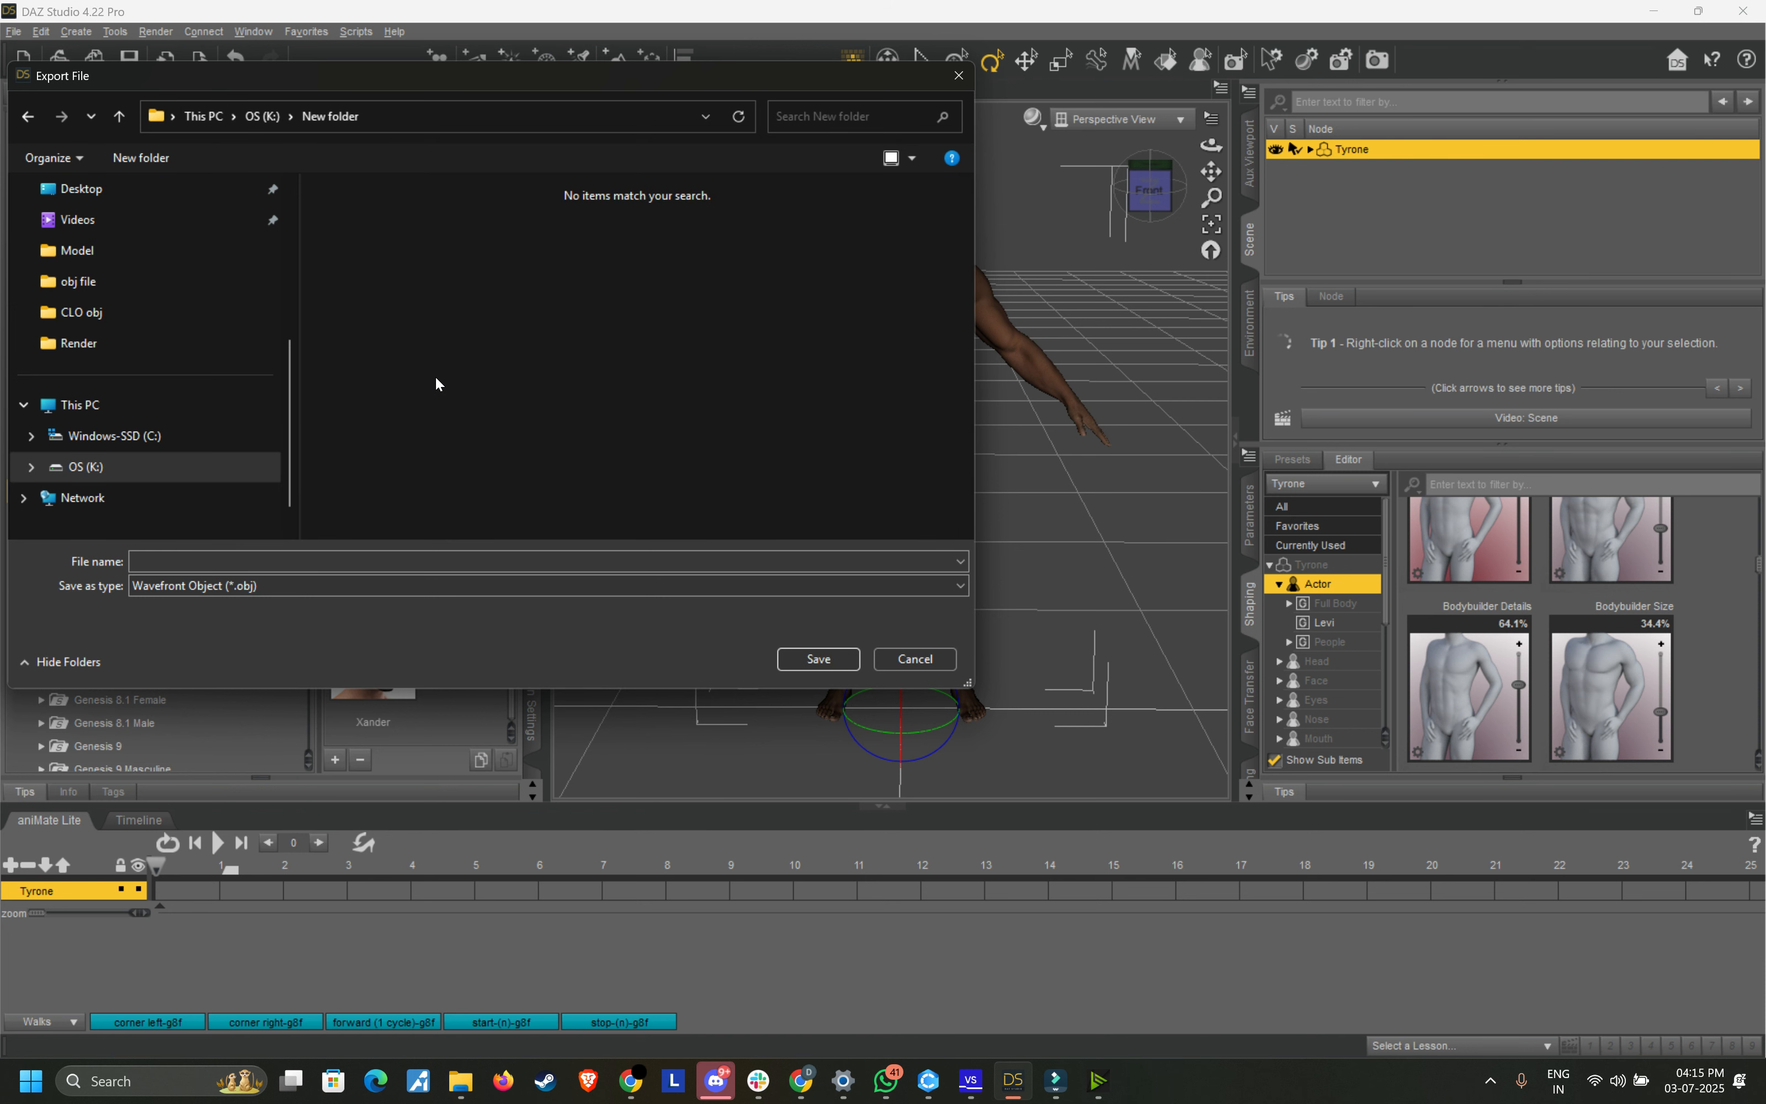
{"action": "left_click", "coordinate": [28, 115]}
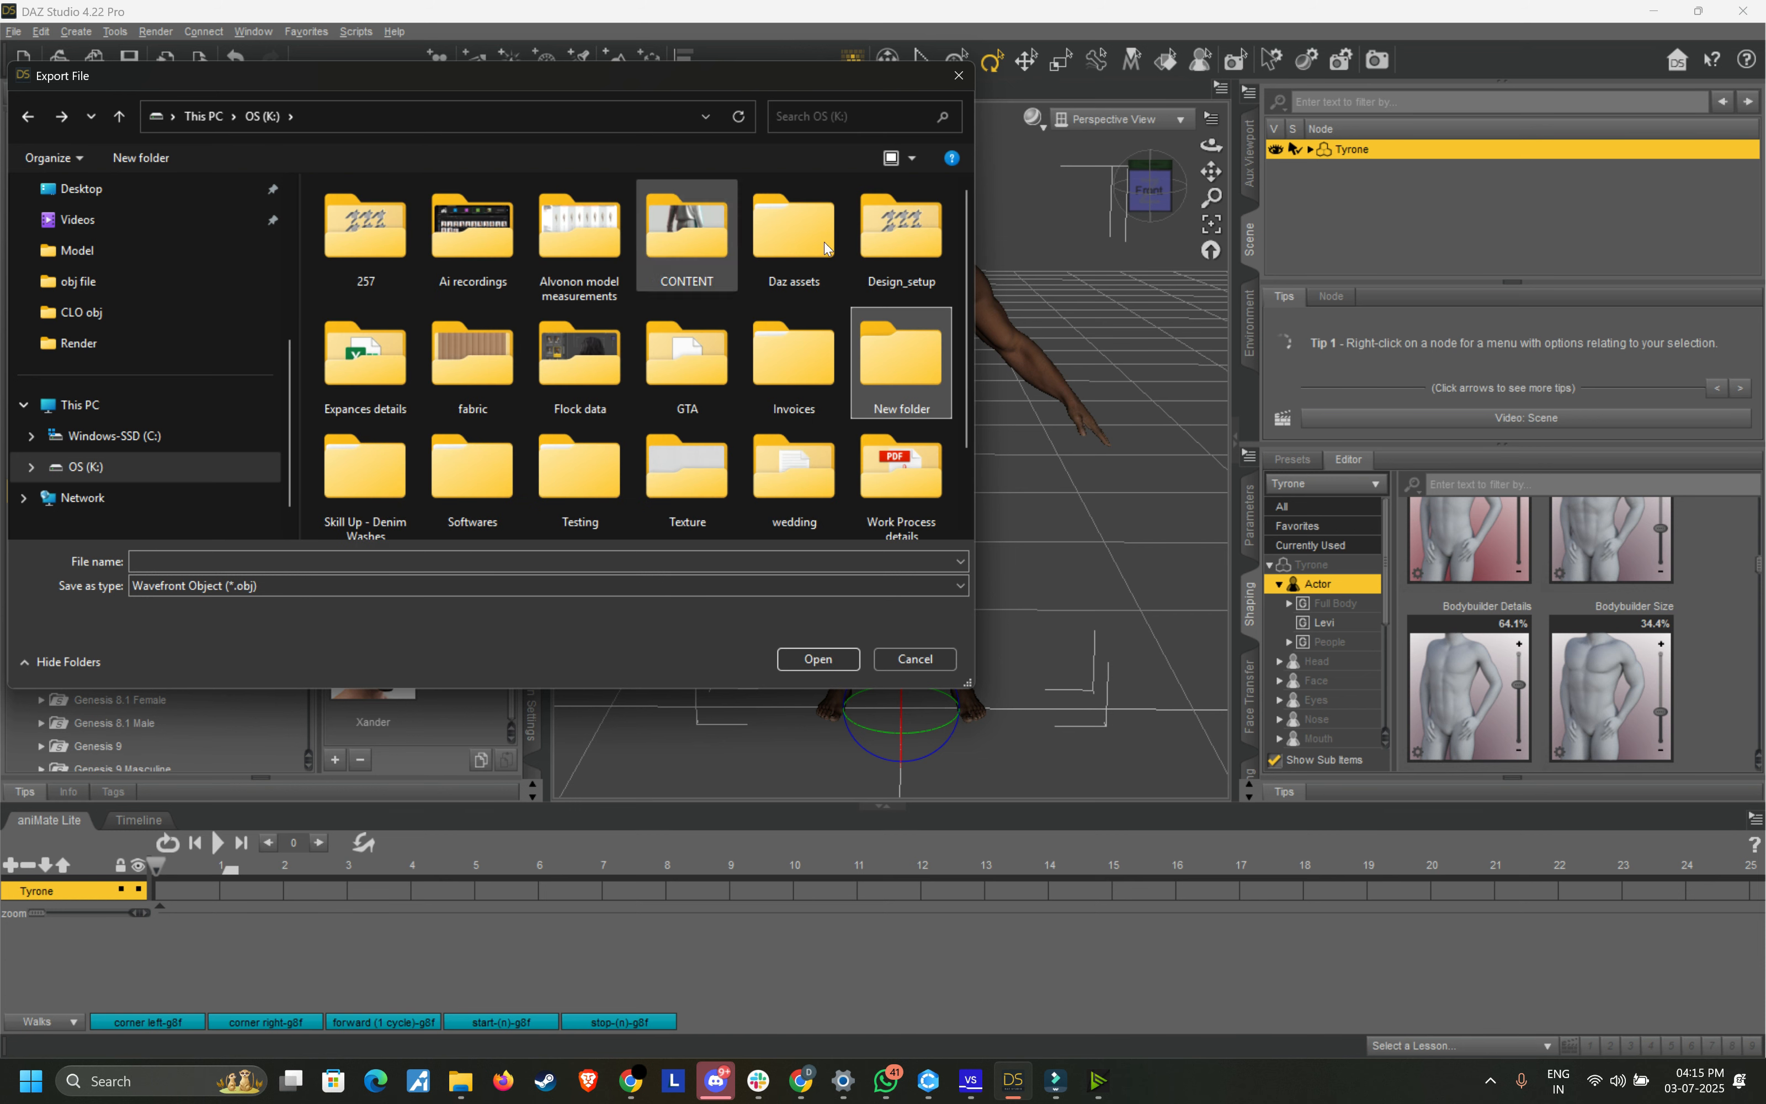
{"action": "right_click", "coordinate": [940, 321]}
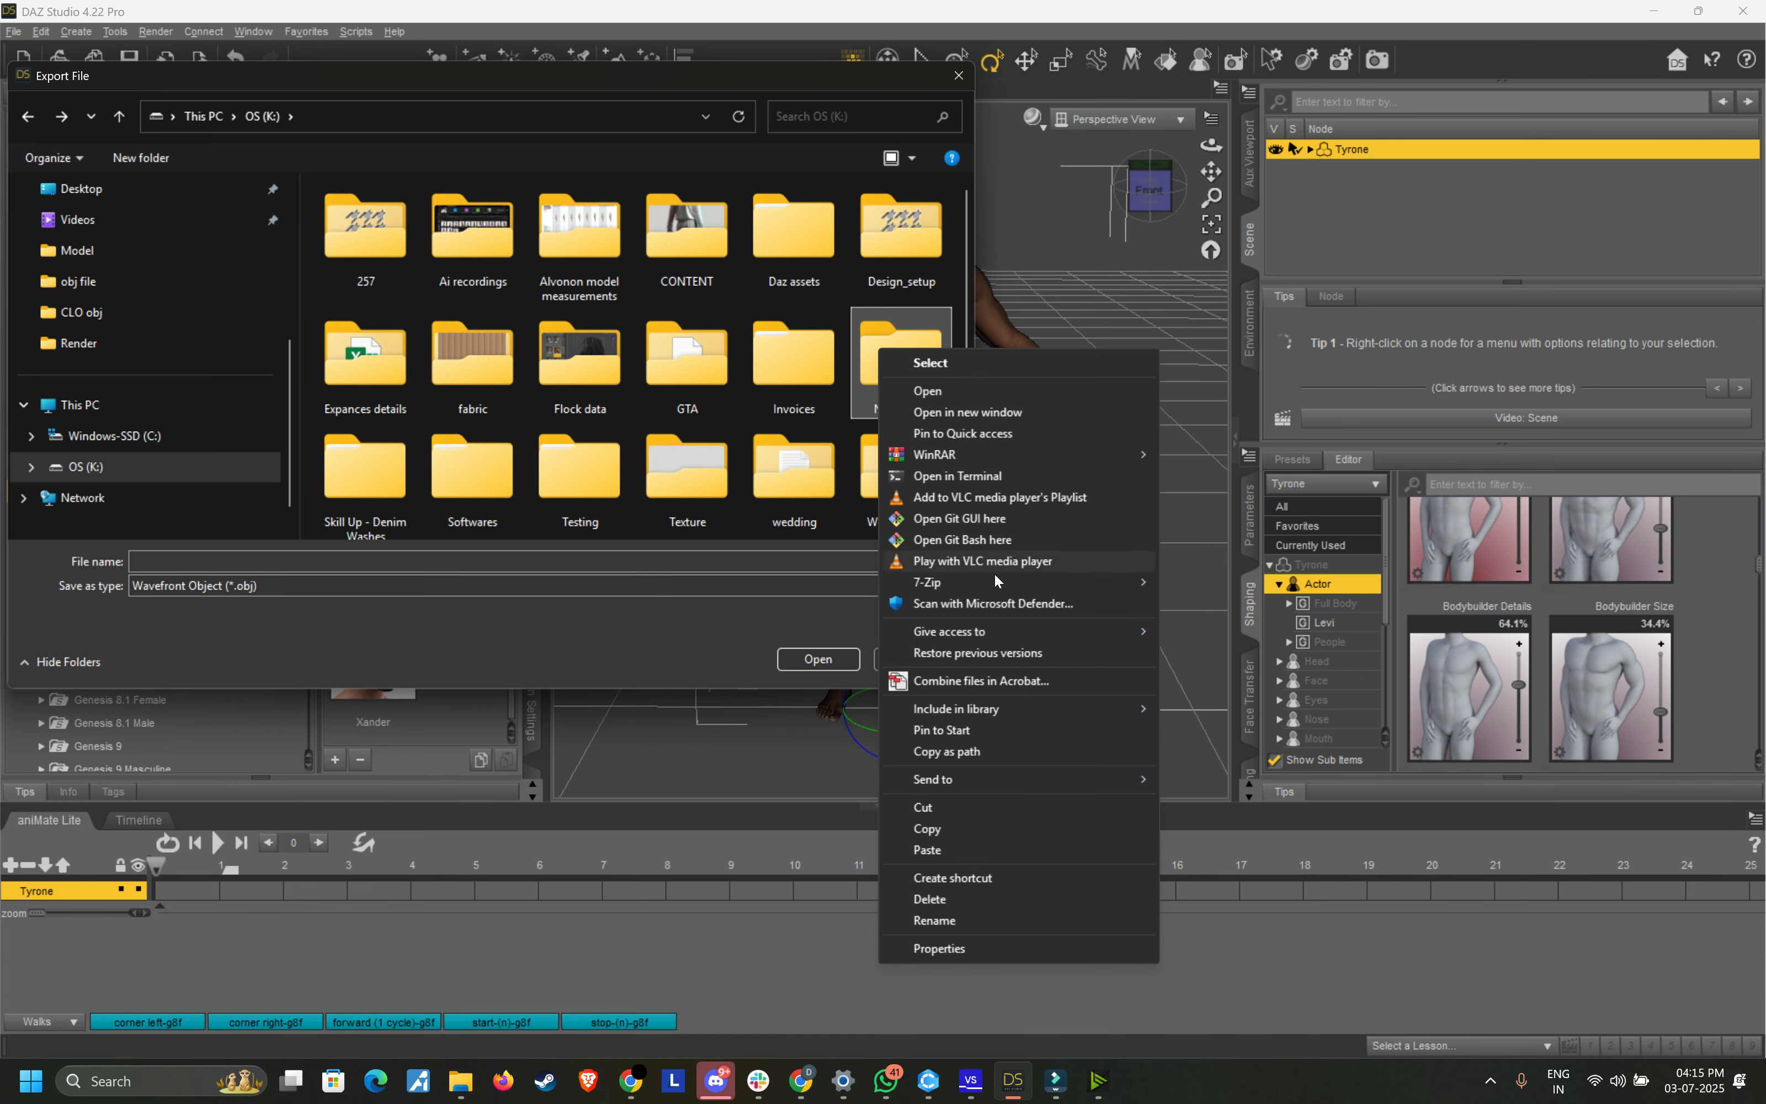
{"action": "left_click", "coordinate": [963, 918]}
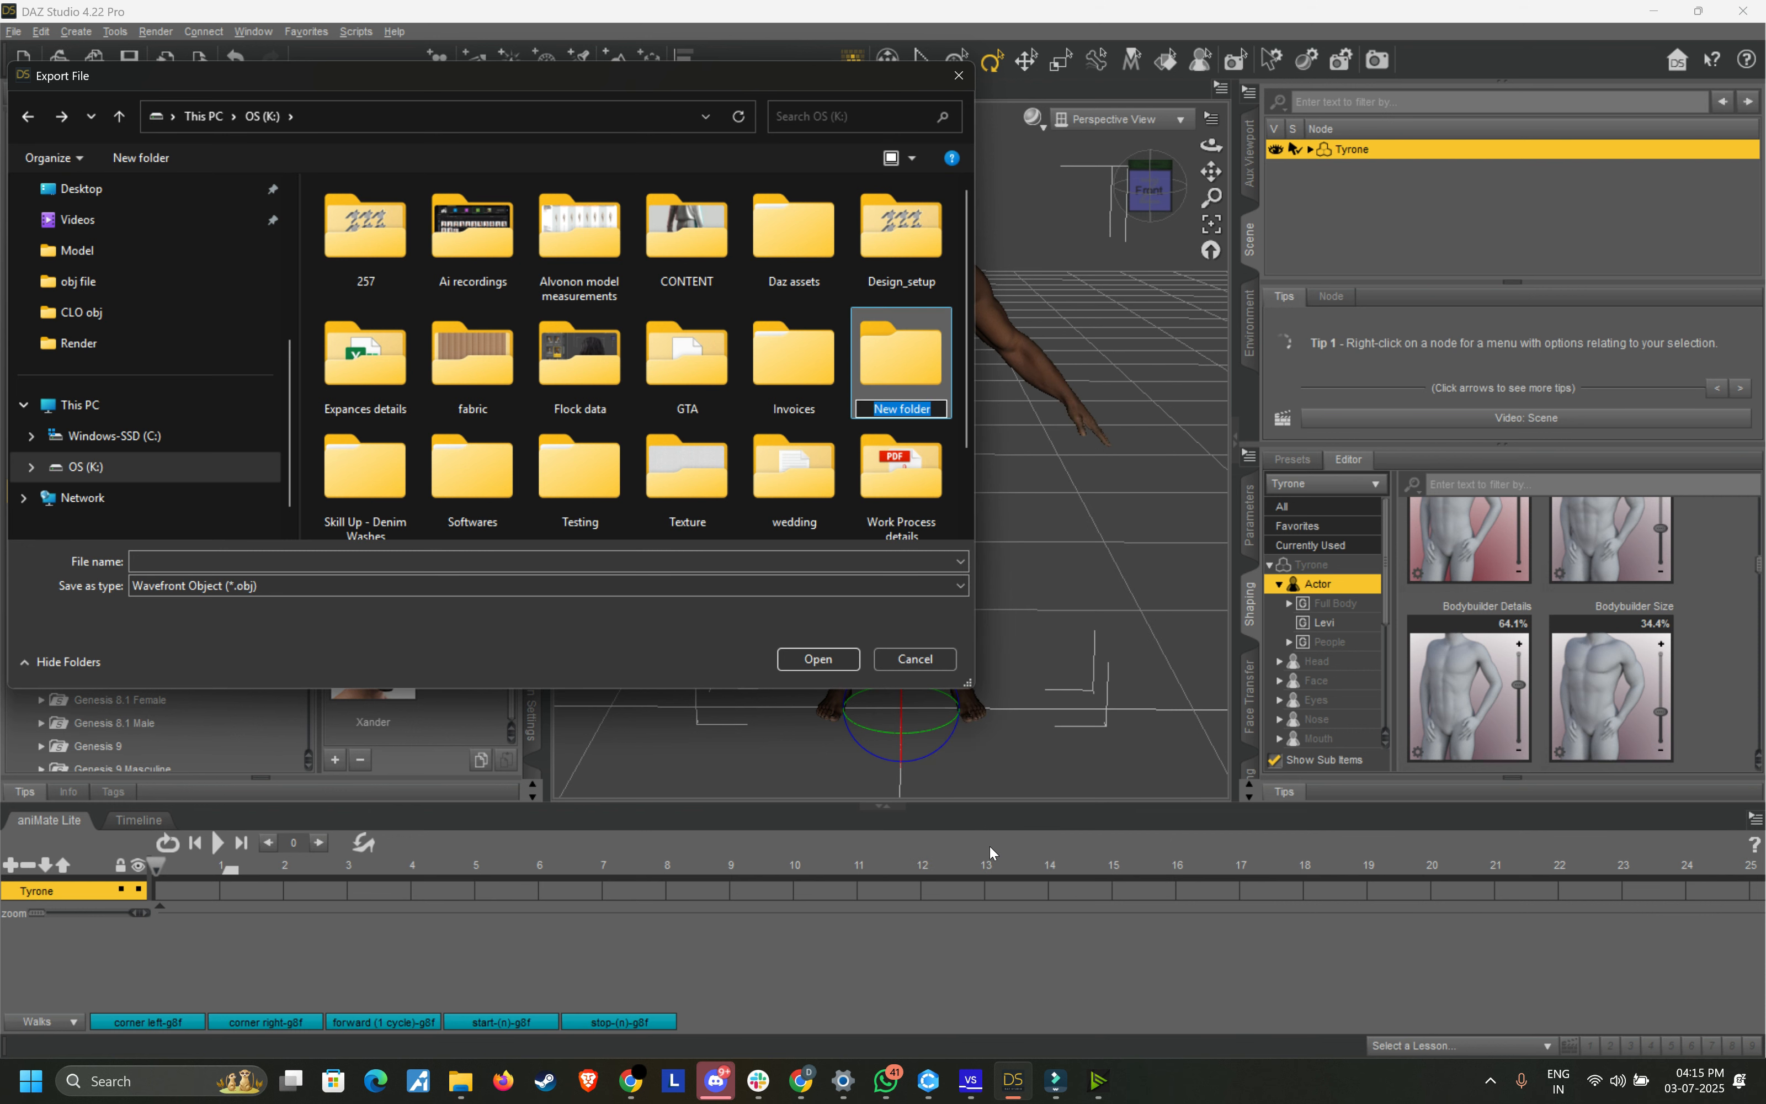
{"action": "type", "text": "DAZ 3D to Browzwear"}
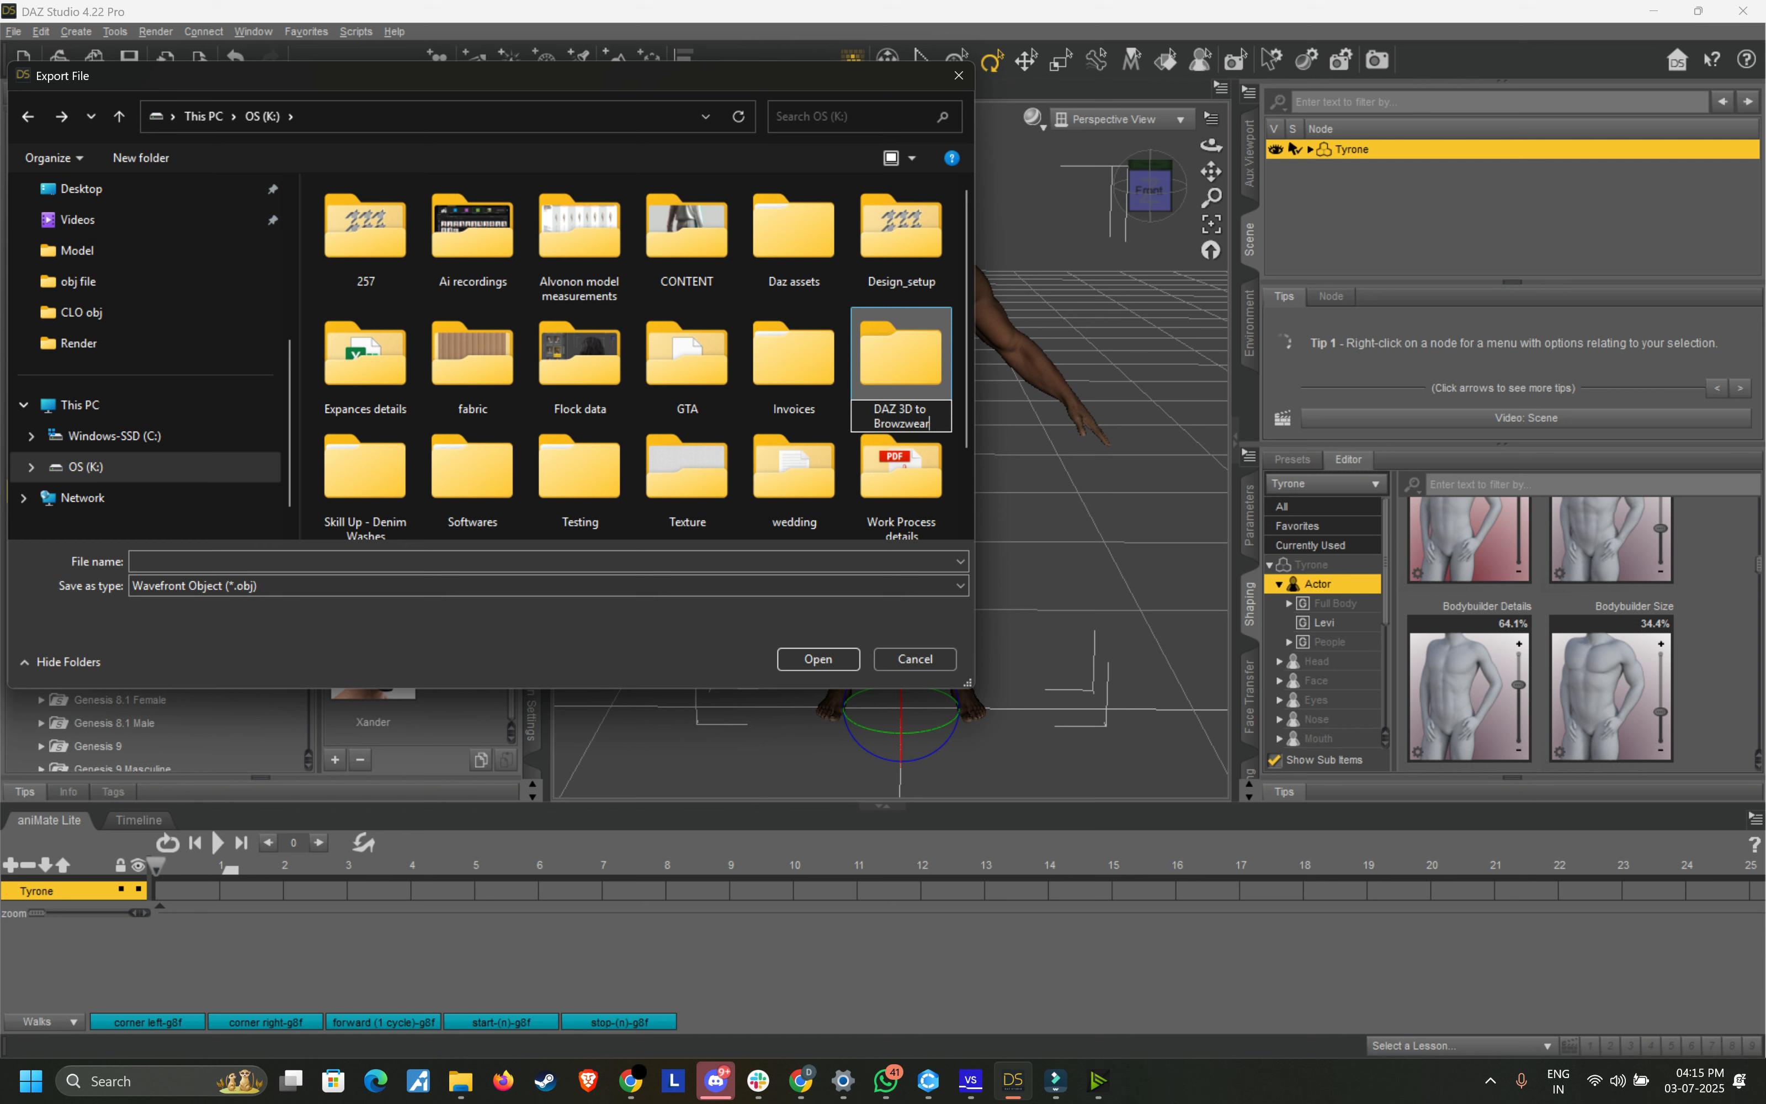
{"action": "key", "text": "Return"}
{"action": "key", "text": "Return"}
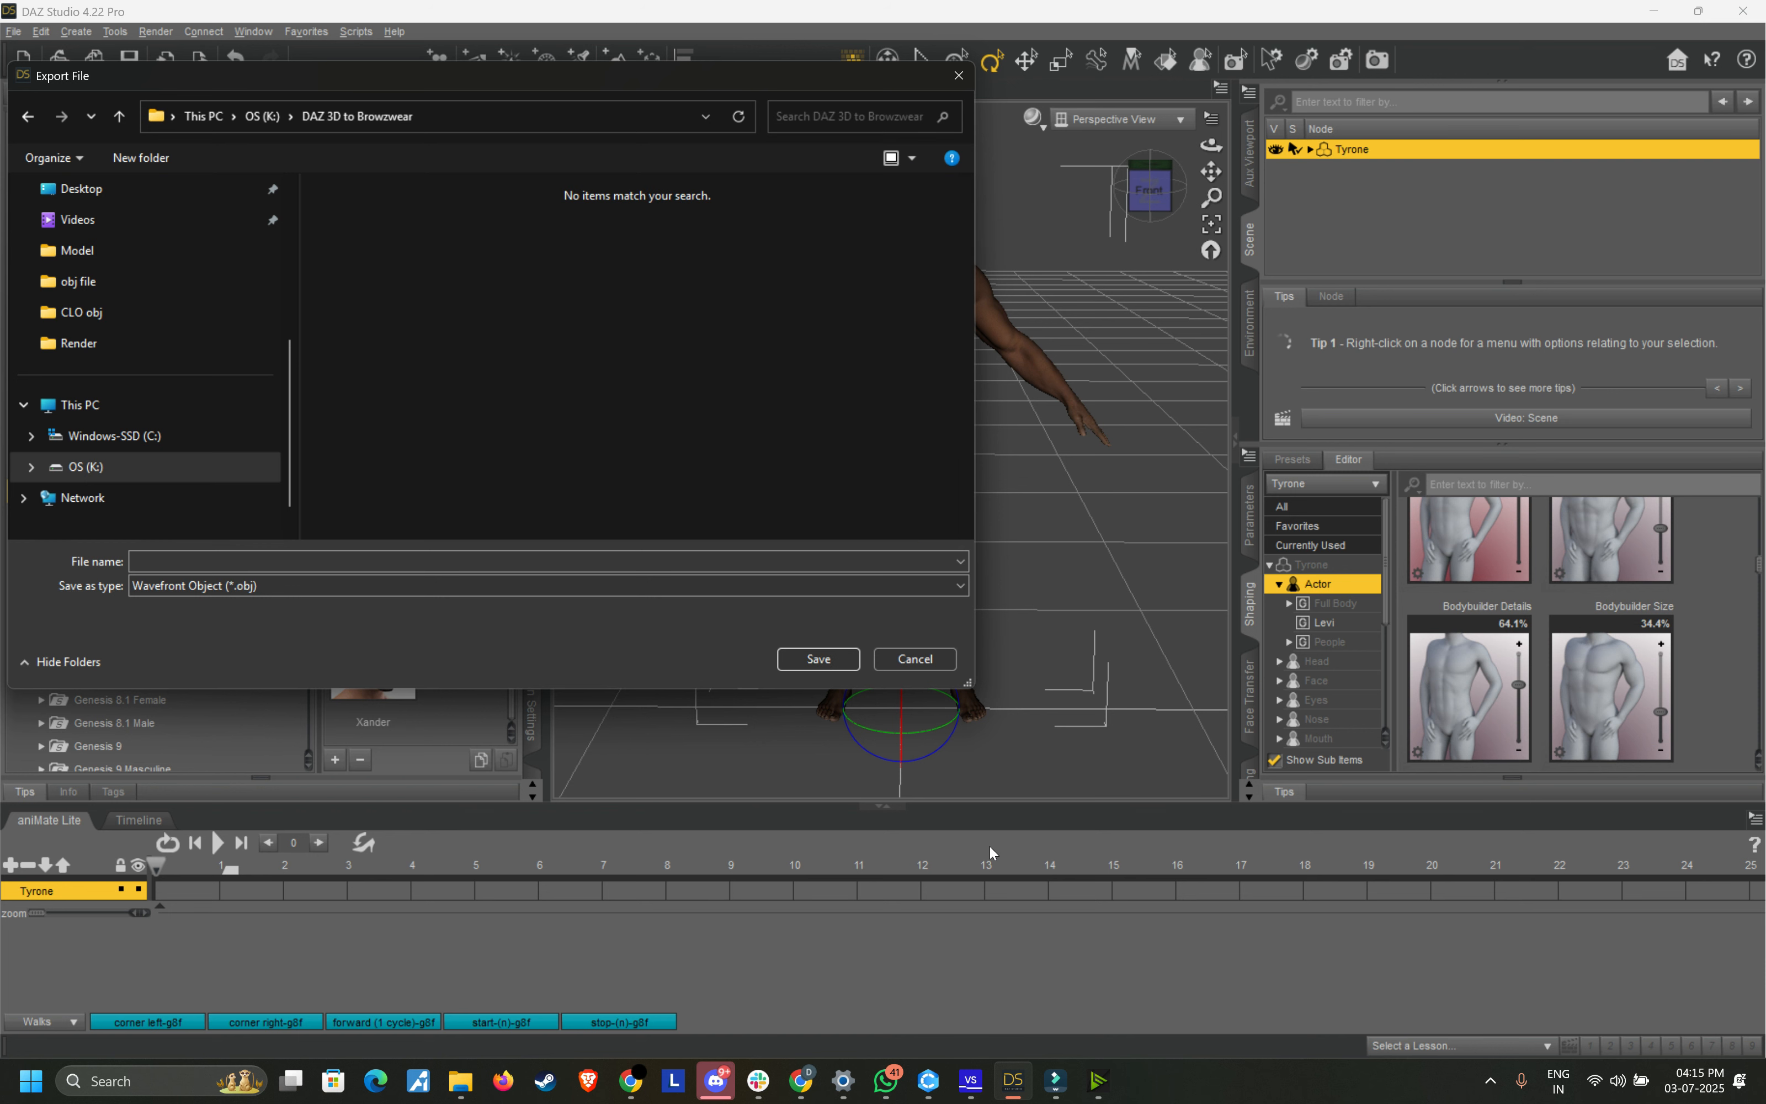
Step: Create an FBX subfolder inside DAZ 3D to Browzwear and open it
{"action": "left_click", "coordinate": [141, 158]}
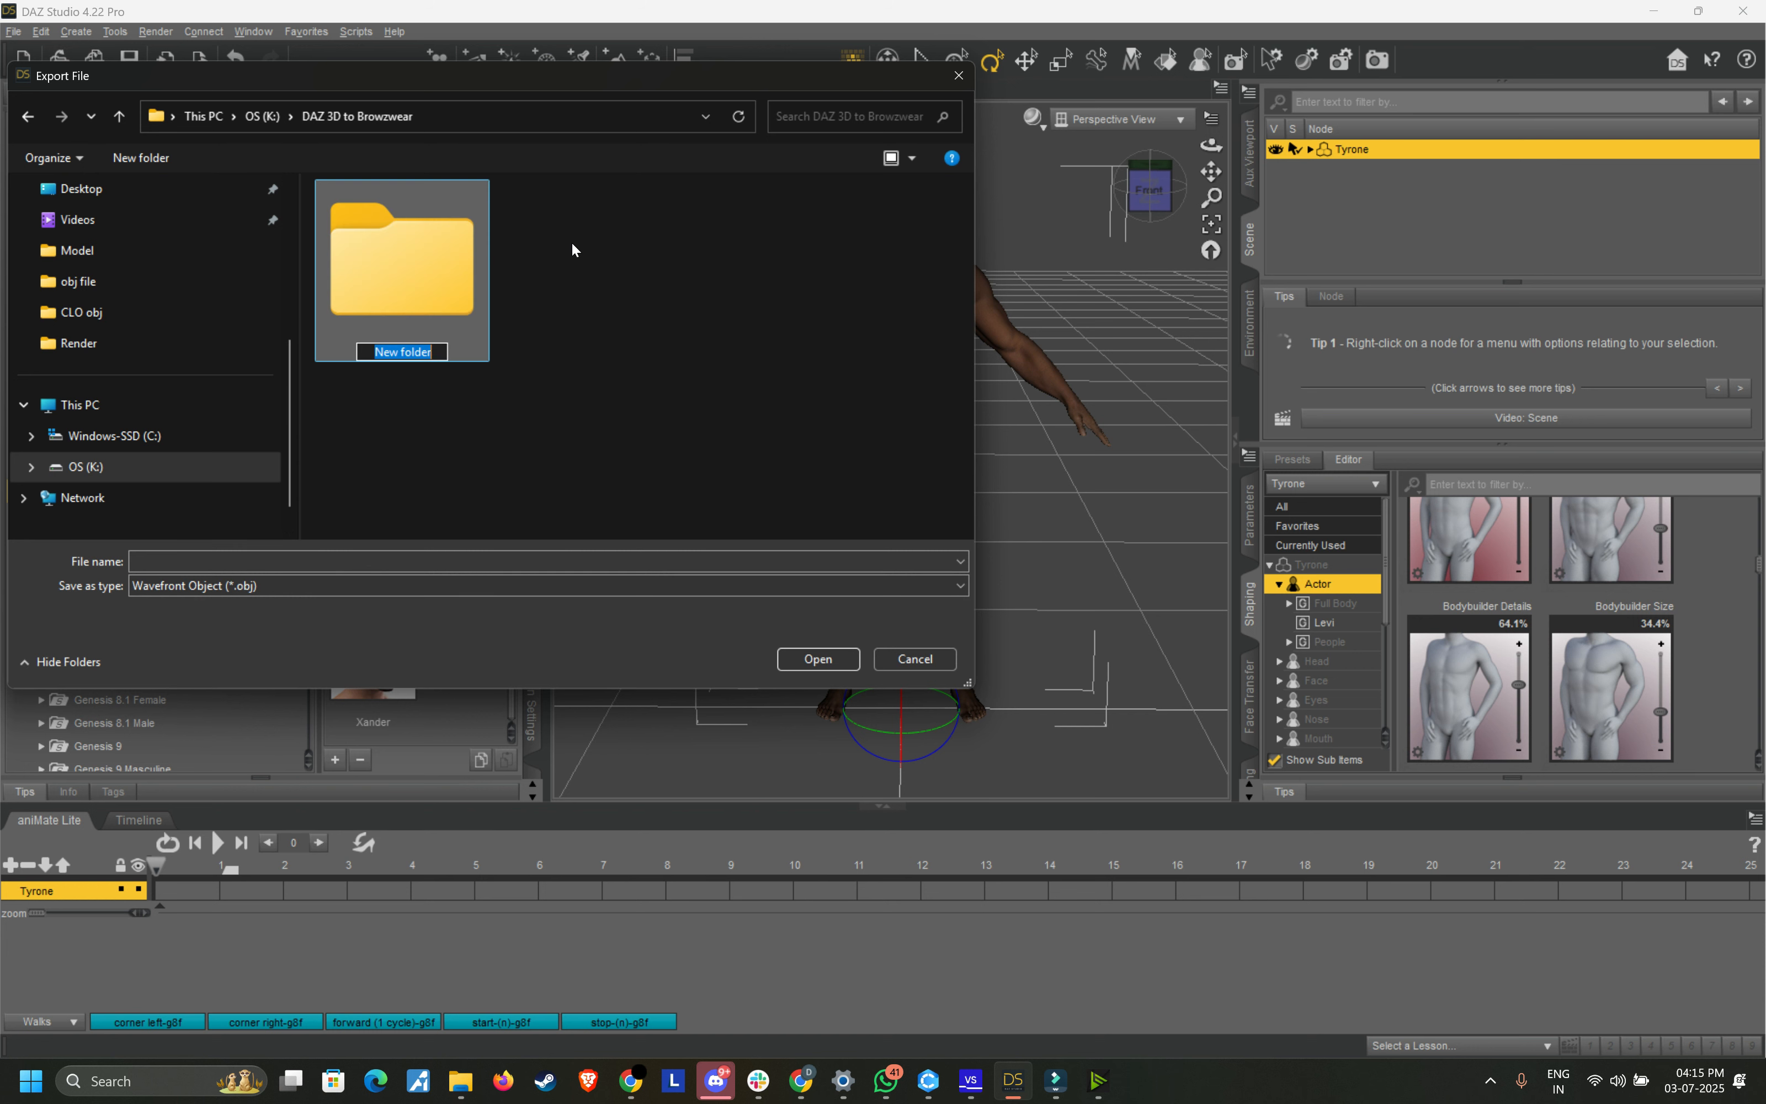
{"action": "type", "text": "FBX"}
{"action": "key", "text": "Return"}
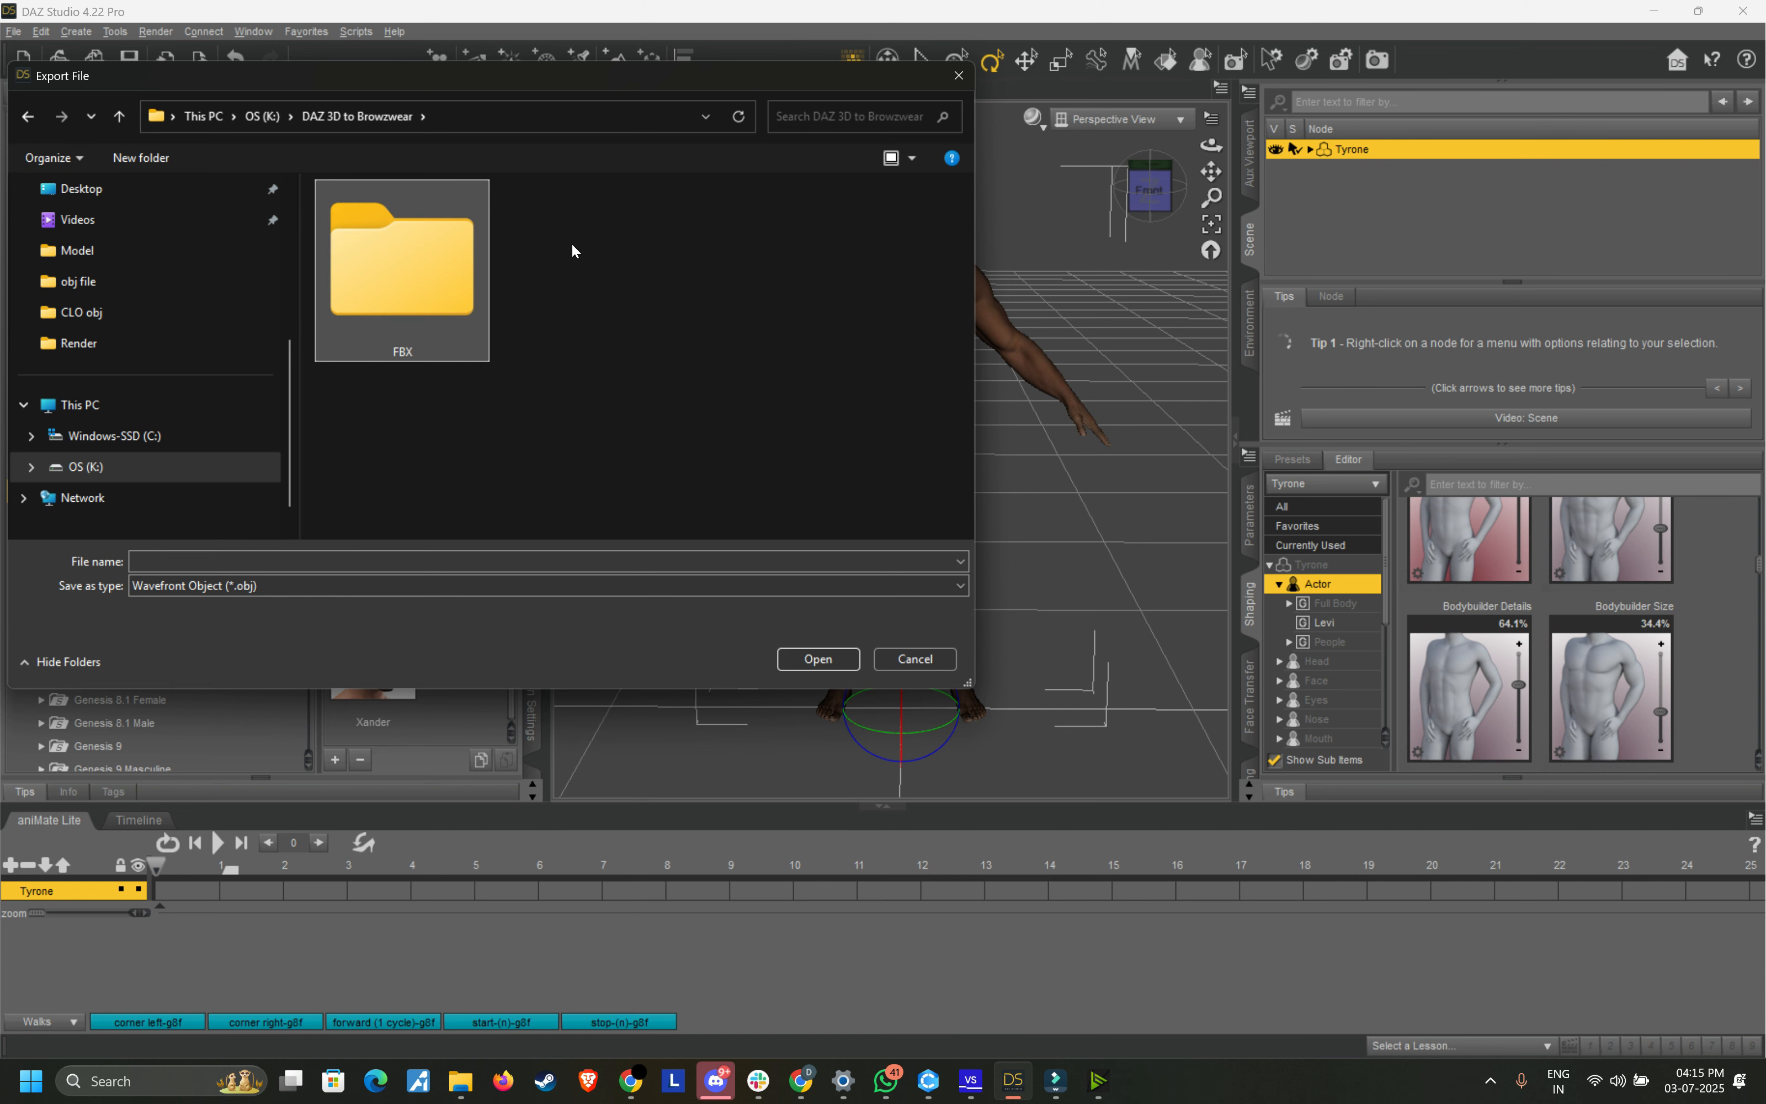
{"action": "key", "text": "Return"}
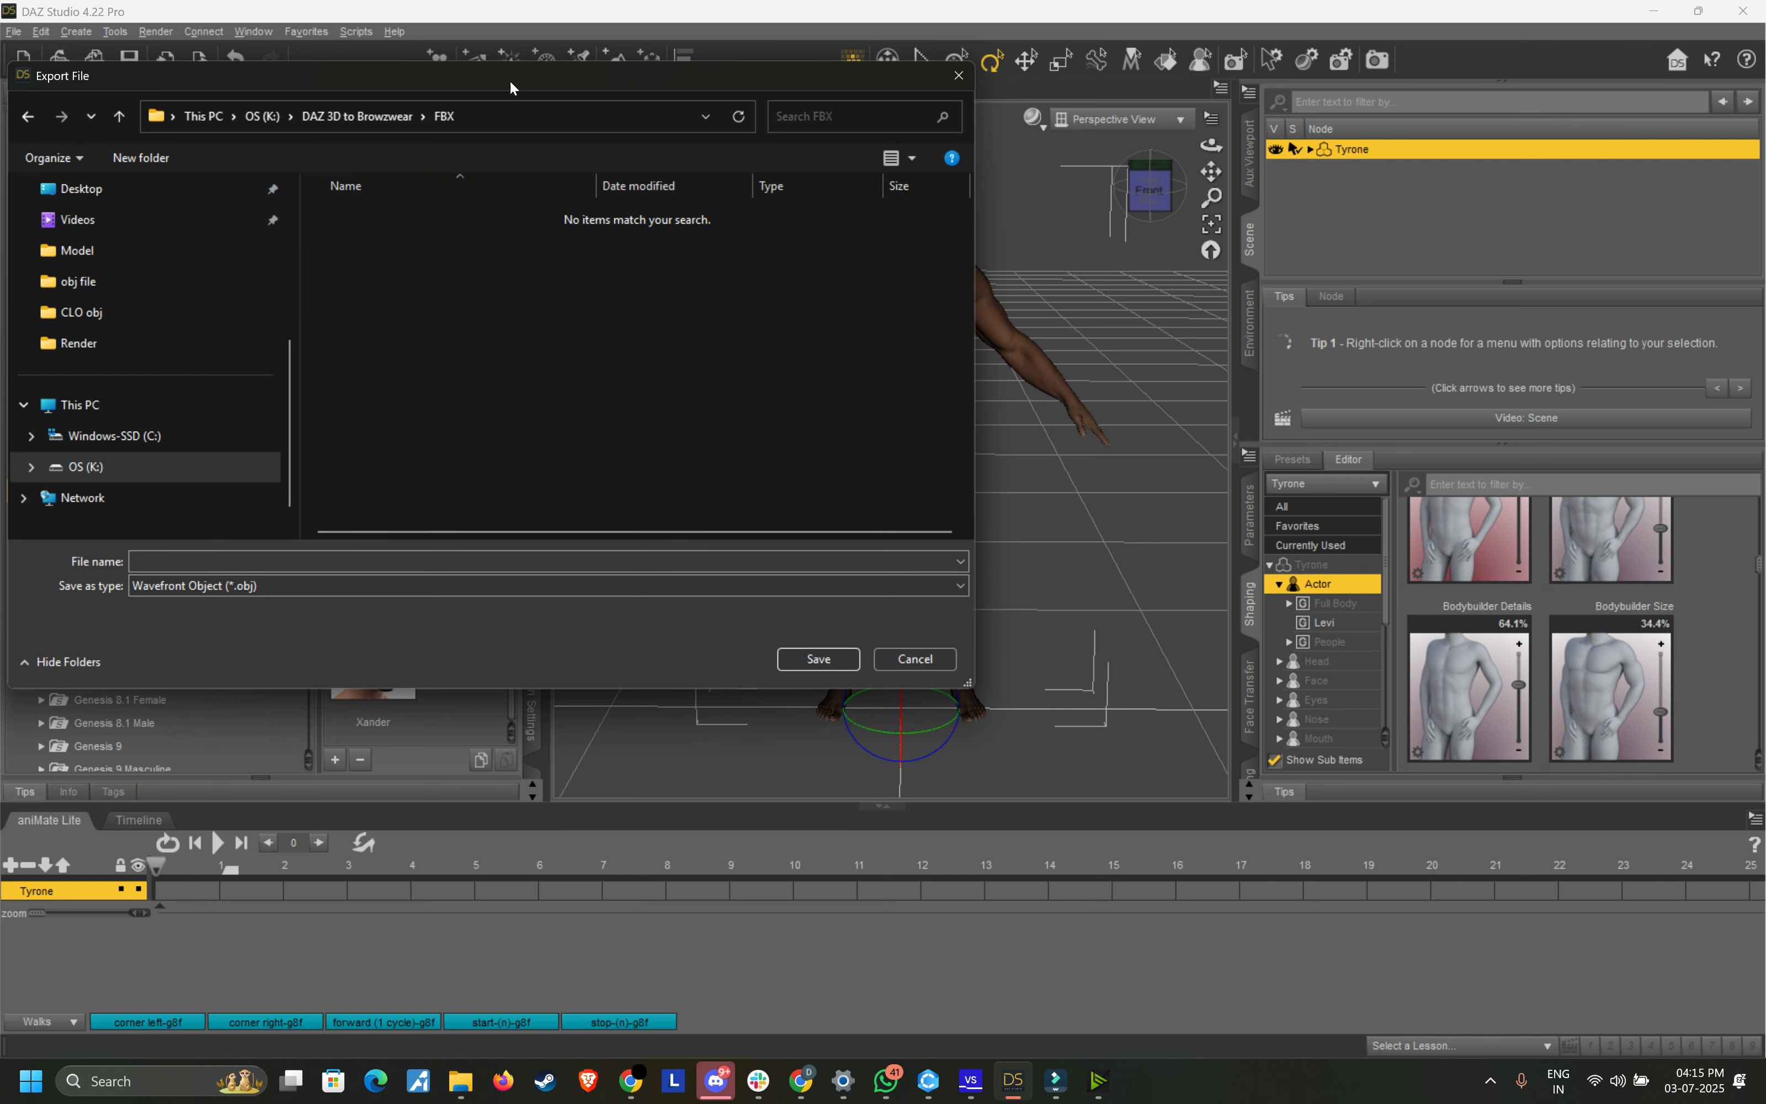
Step: Check the OBJ format and pose naming rules in the Browzwear help post again, and return to the DAZ Studio export dialog
{"action": "left_click_drag", "start_coordinate": [509, 81], "coordinate": [824, 130]}
{"action": "left_click_drag", "start_coordinate": [1009, 129], "coordinate": [892, 129]}
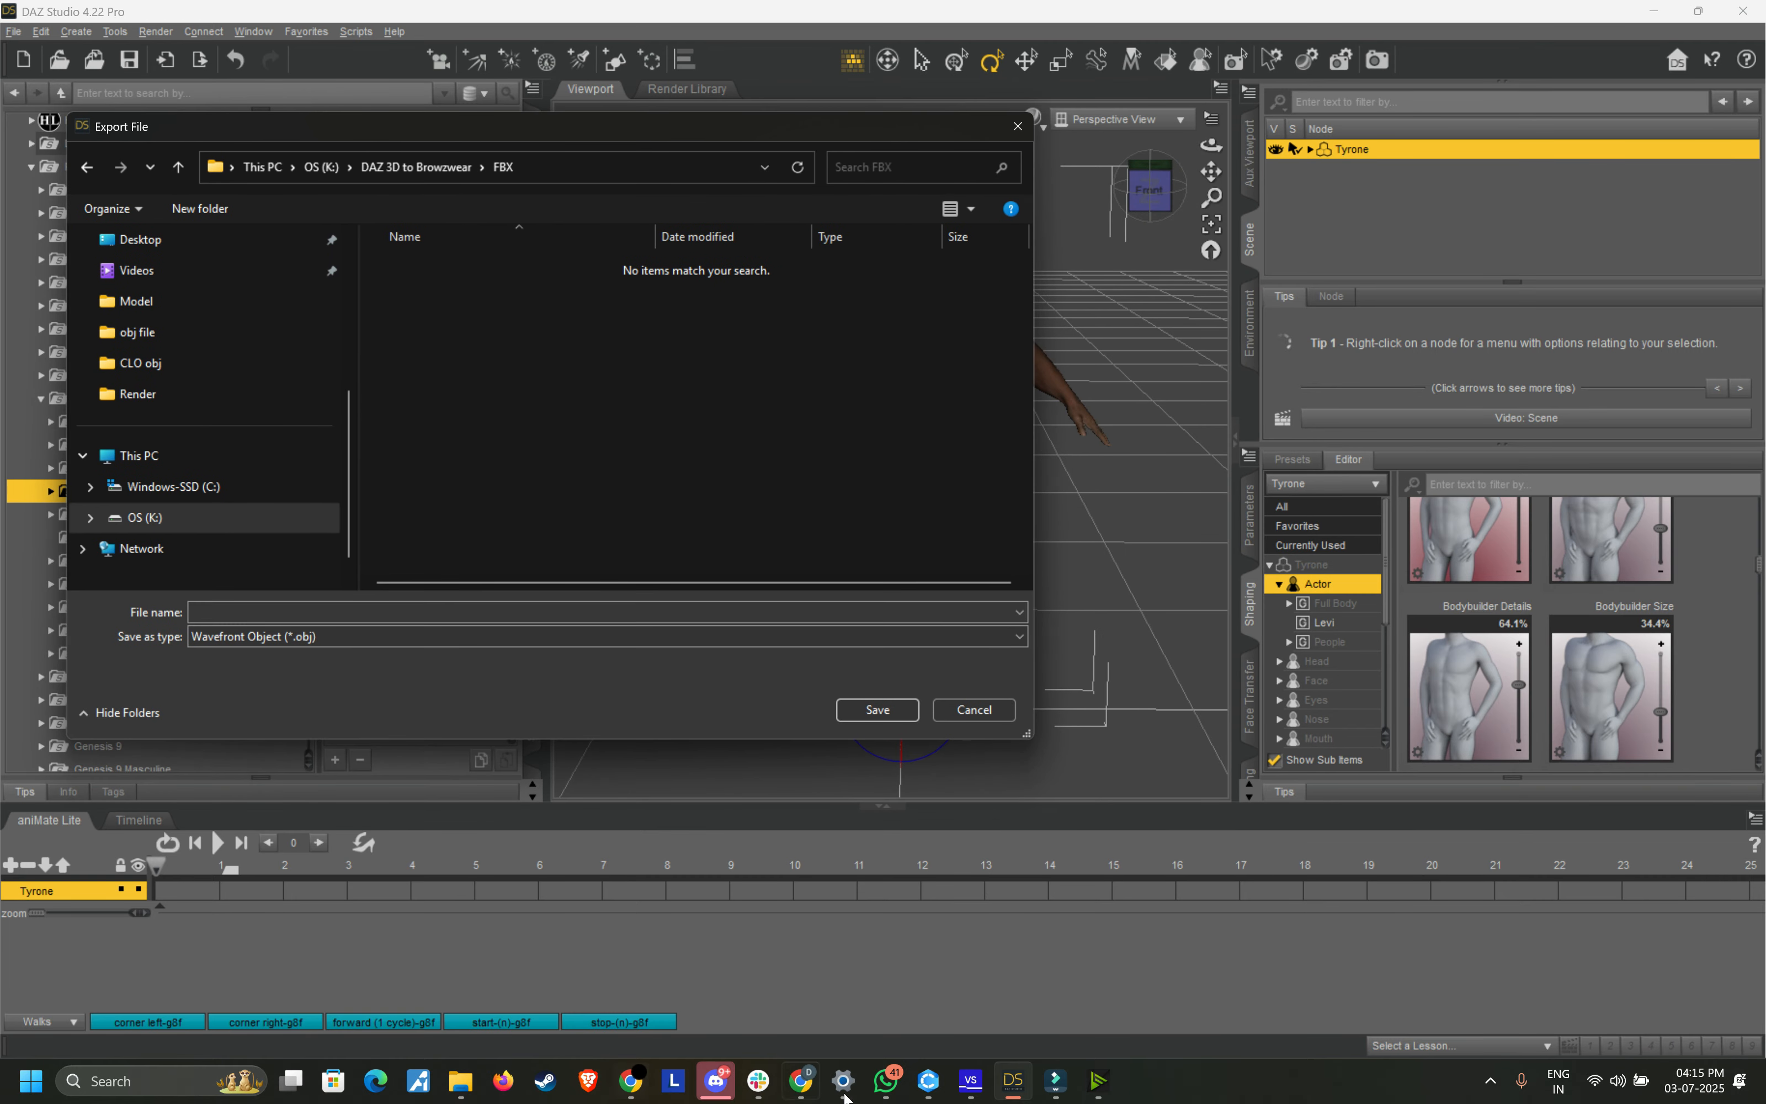
{"action": "mouse_move", "coordinate": [801, 1079]}
{"action": "left_click", "coordinate": [799, 971]}
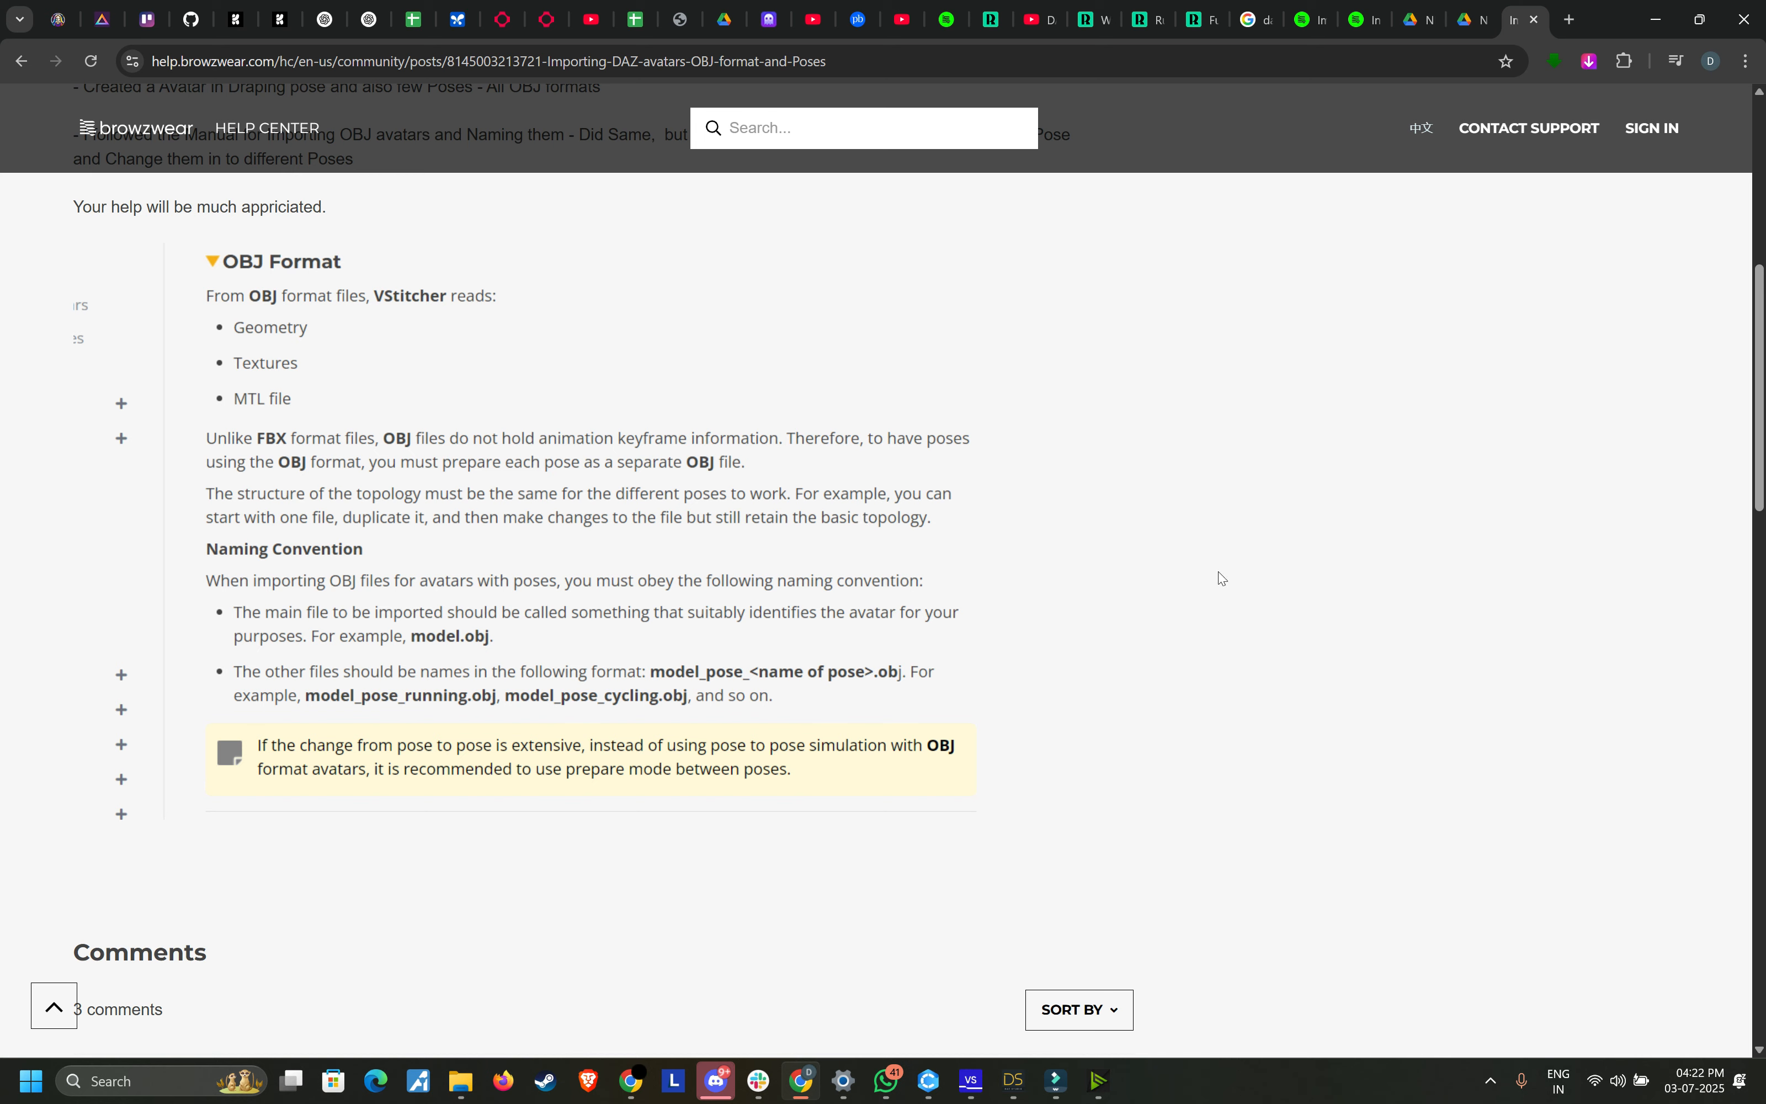
{"action": "left_click", "coordinate": [1014, 1081]}
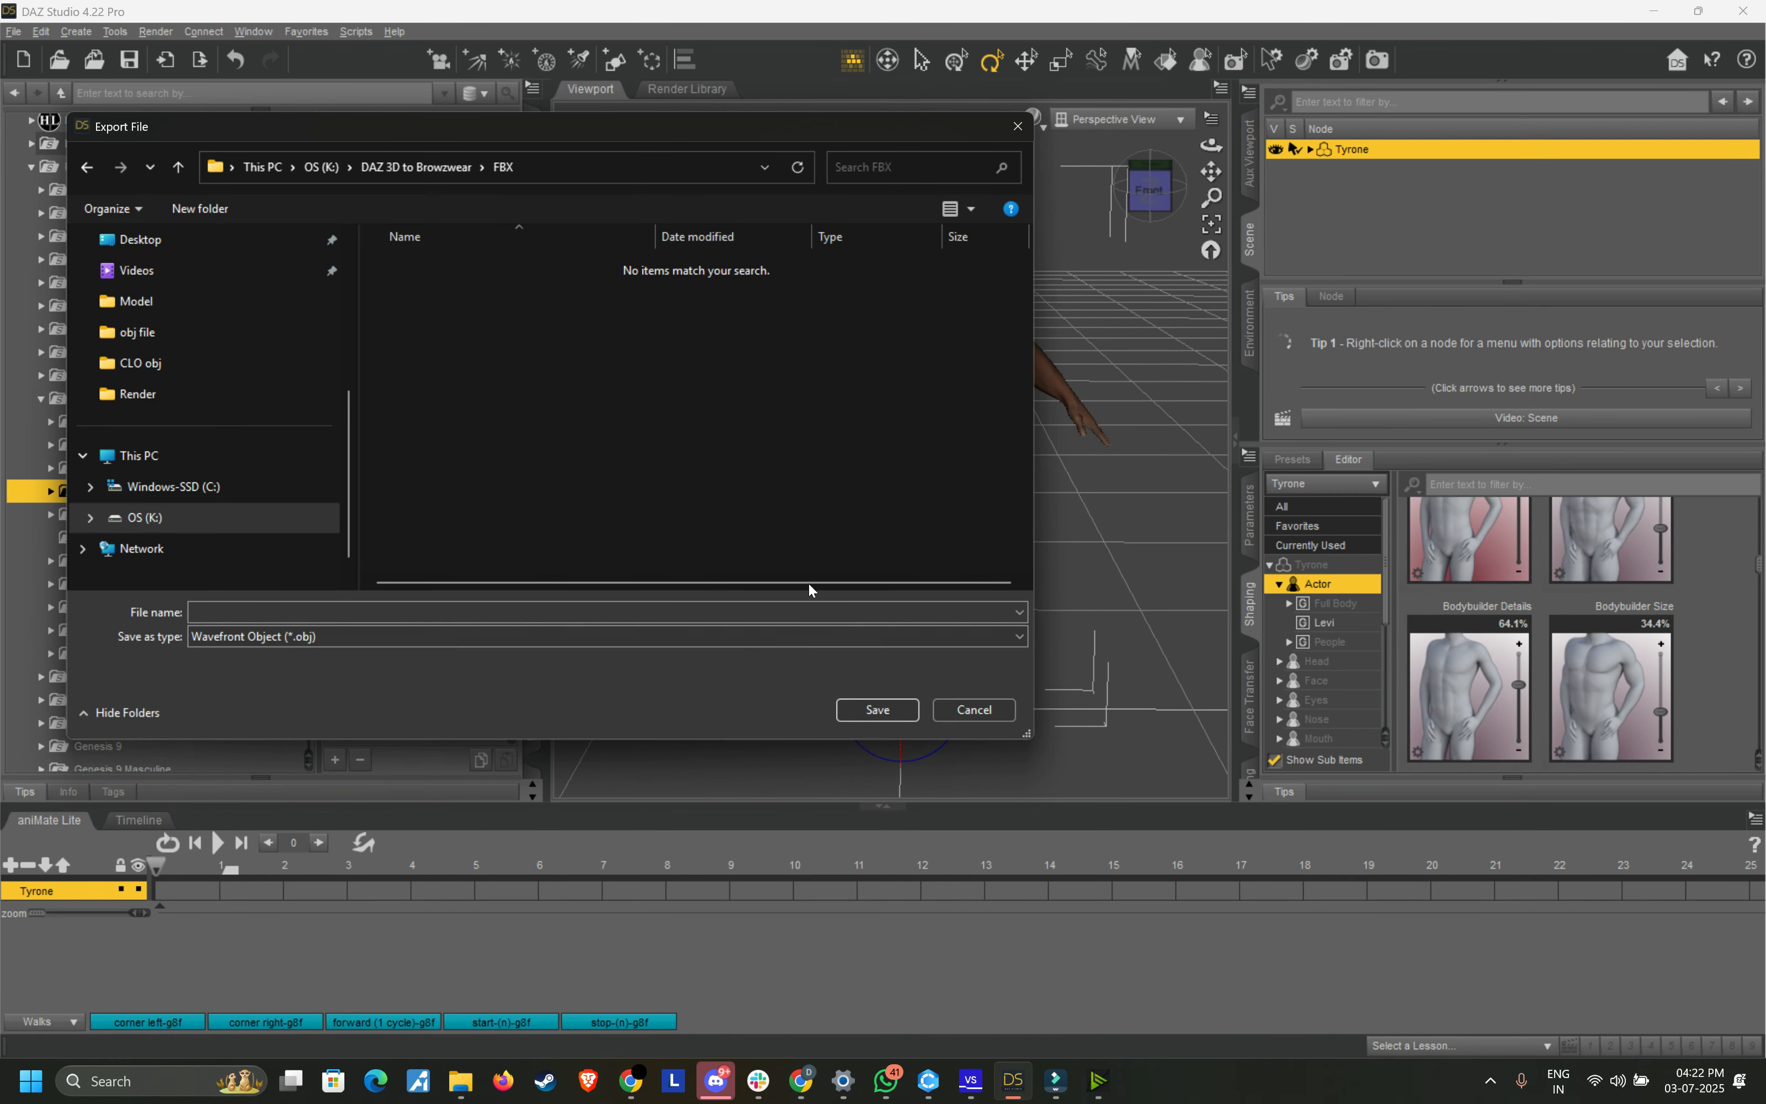
Step: Export the figure as Tyrone in Autodesk FBX (*.fbx) format to the FBX folder, accepting the FBX 2012 -- Binary export options
{"action": "left_click_drag", "start_coordinate": [672, 136], "coordinate": [1044, 294]}
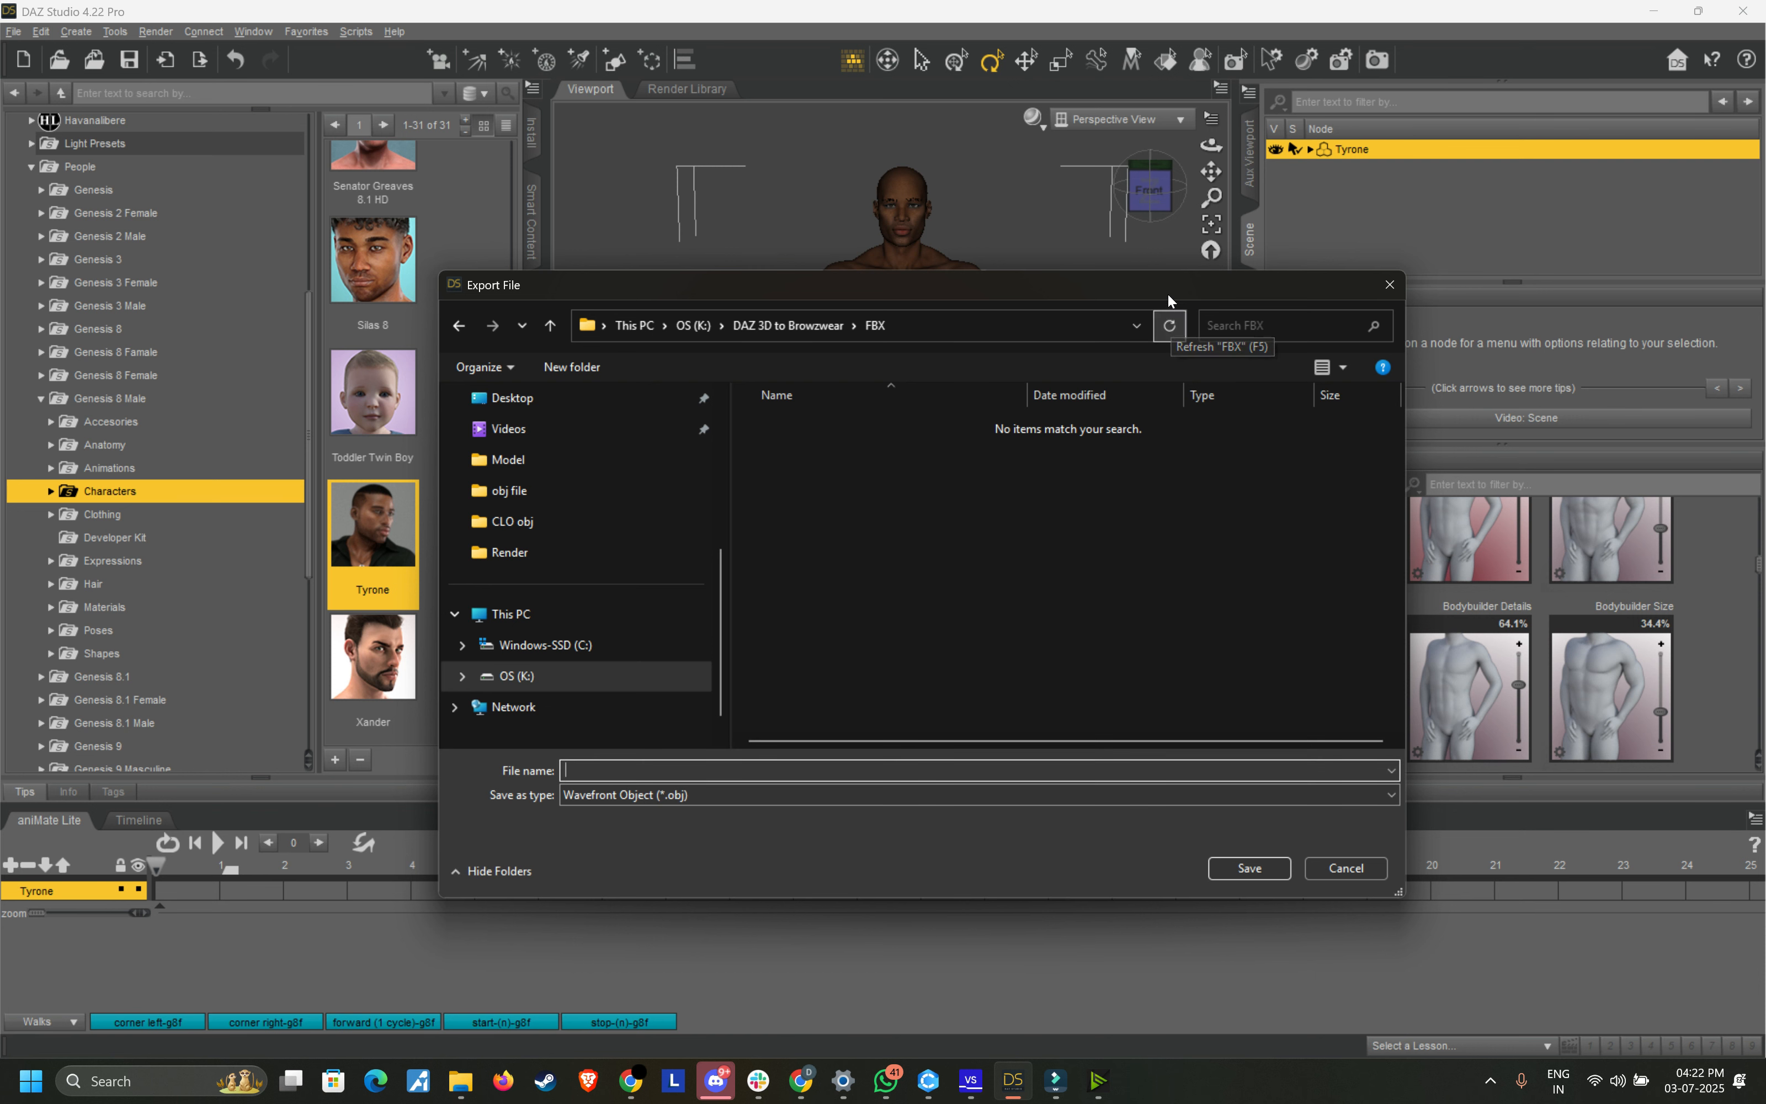
{"action": "left_click_drag", "start_coordinate": [1164, 291], "coordinate": [965, 241]}
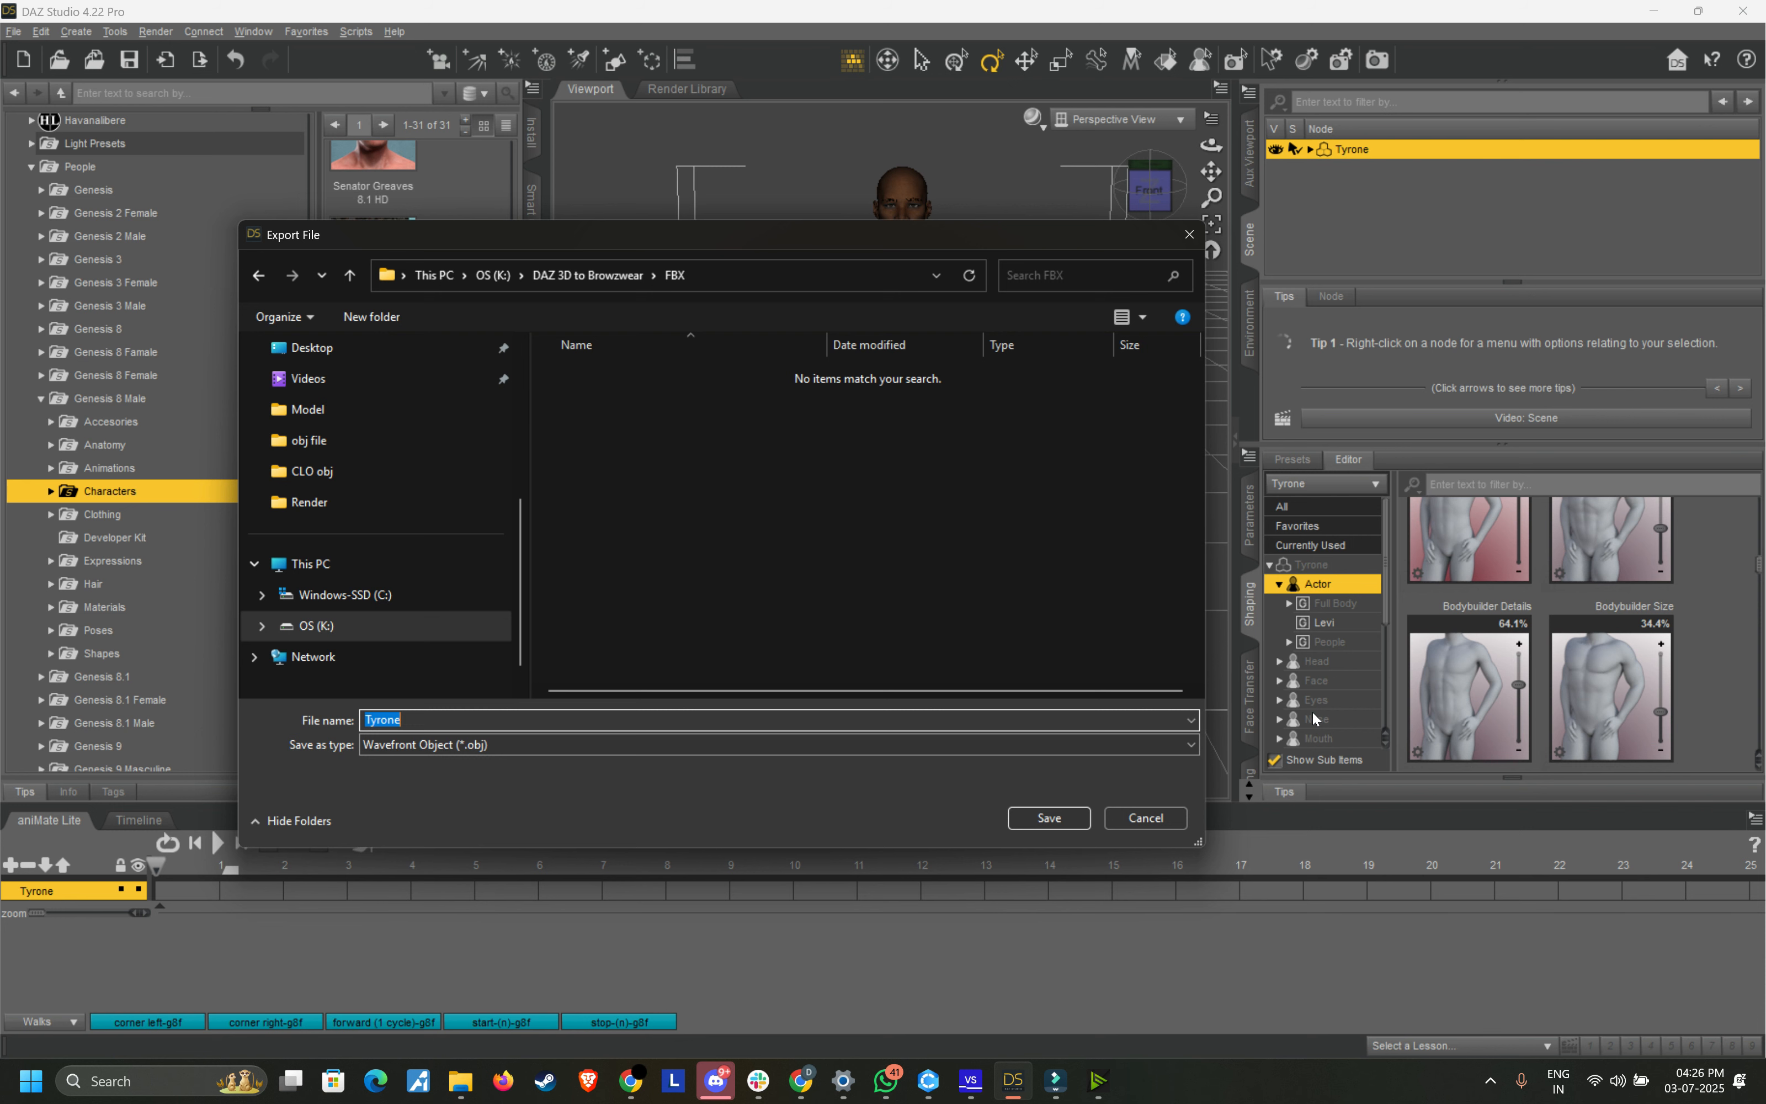
{"action": "left_click_drag", "start_coordinate": [844, 241], "coordinate": [897, 246]}
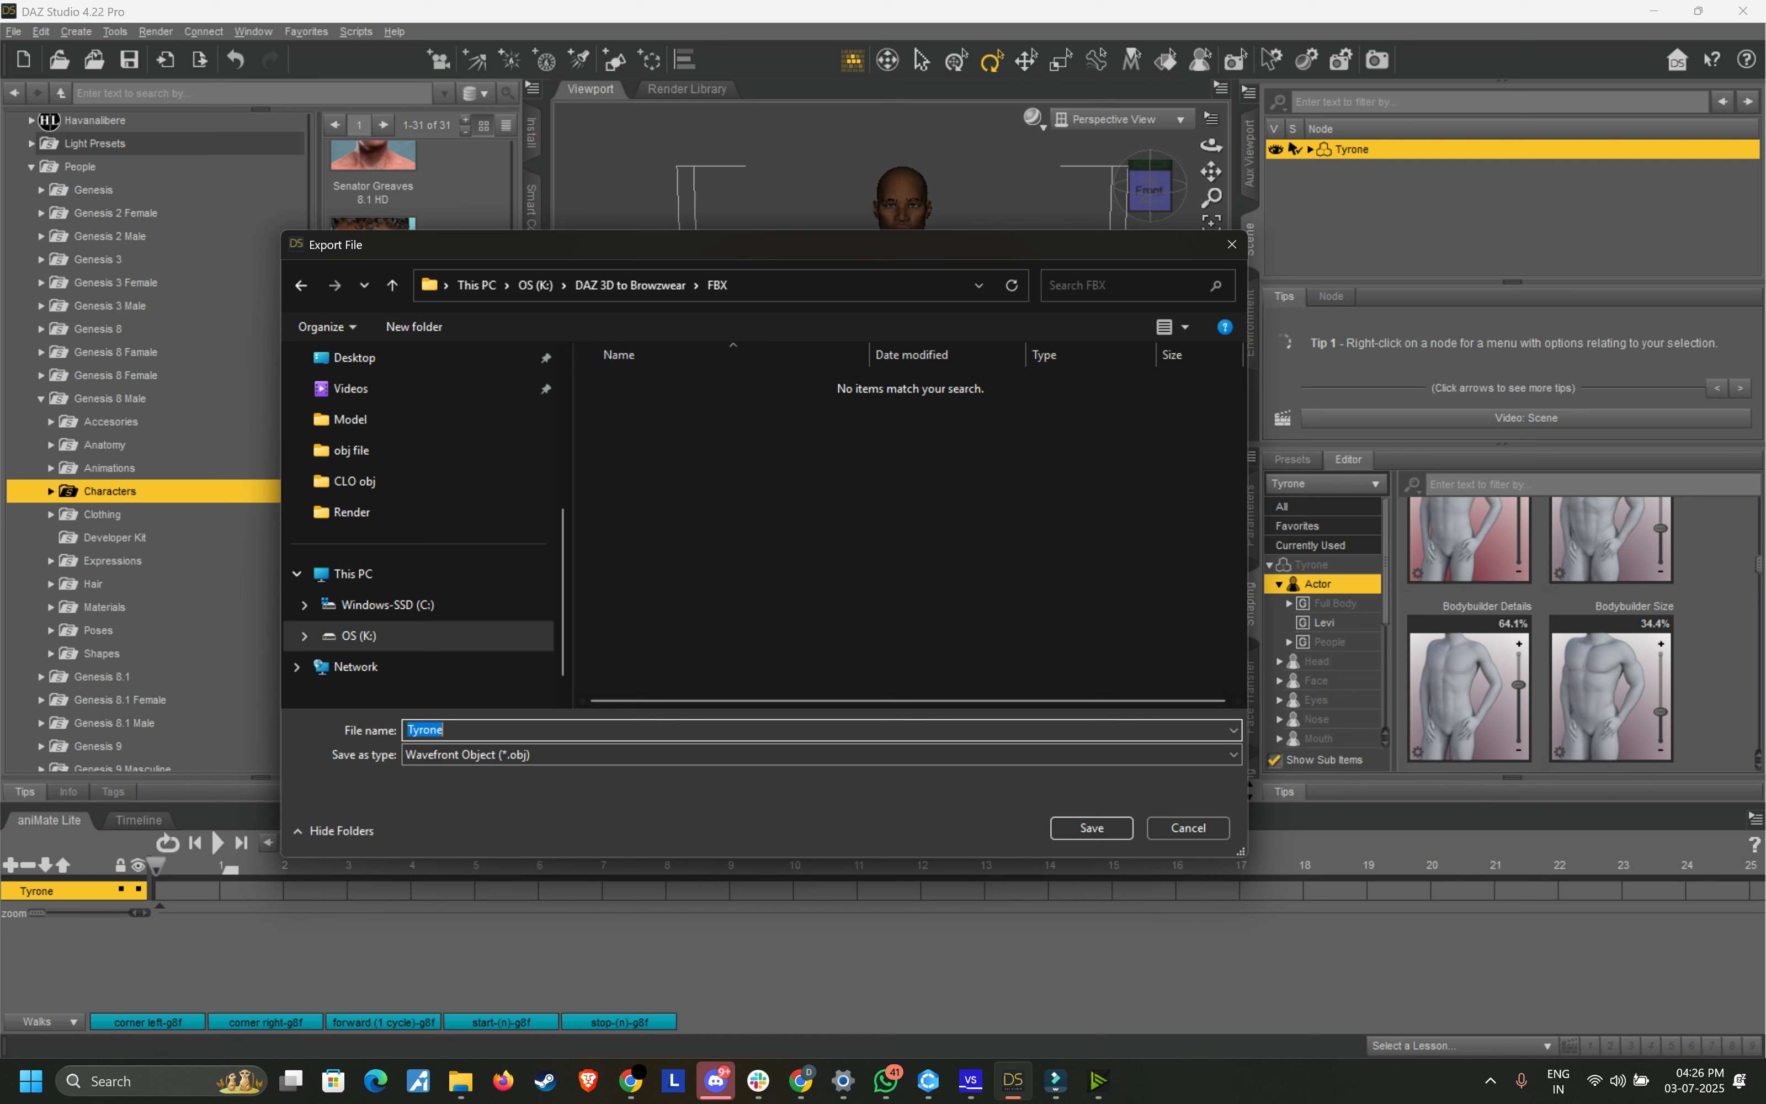
{"action": "left_click", "coordinate": [531, 724]}
{"action": "left_click", "coordinate": [555, 754]}
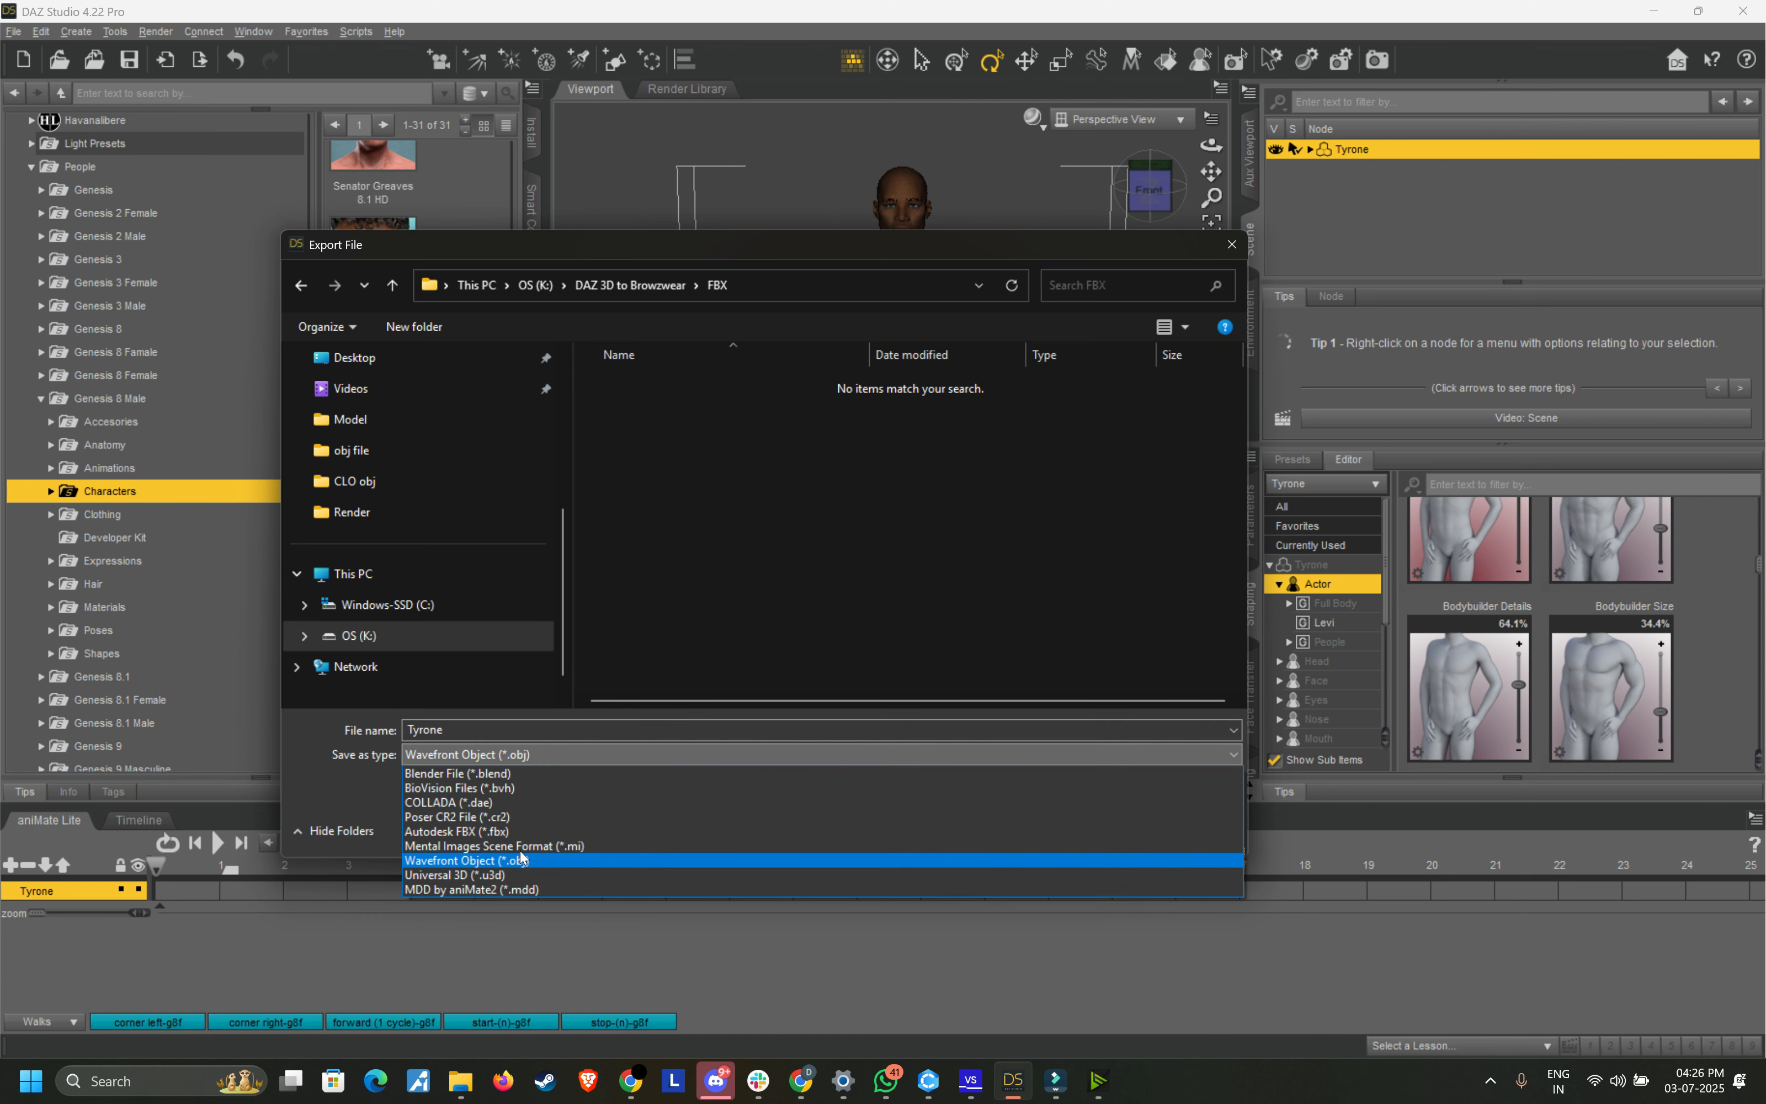
{"action": "left_click", "coordinate": [511, 830]}
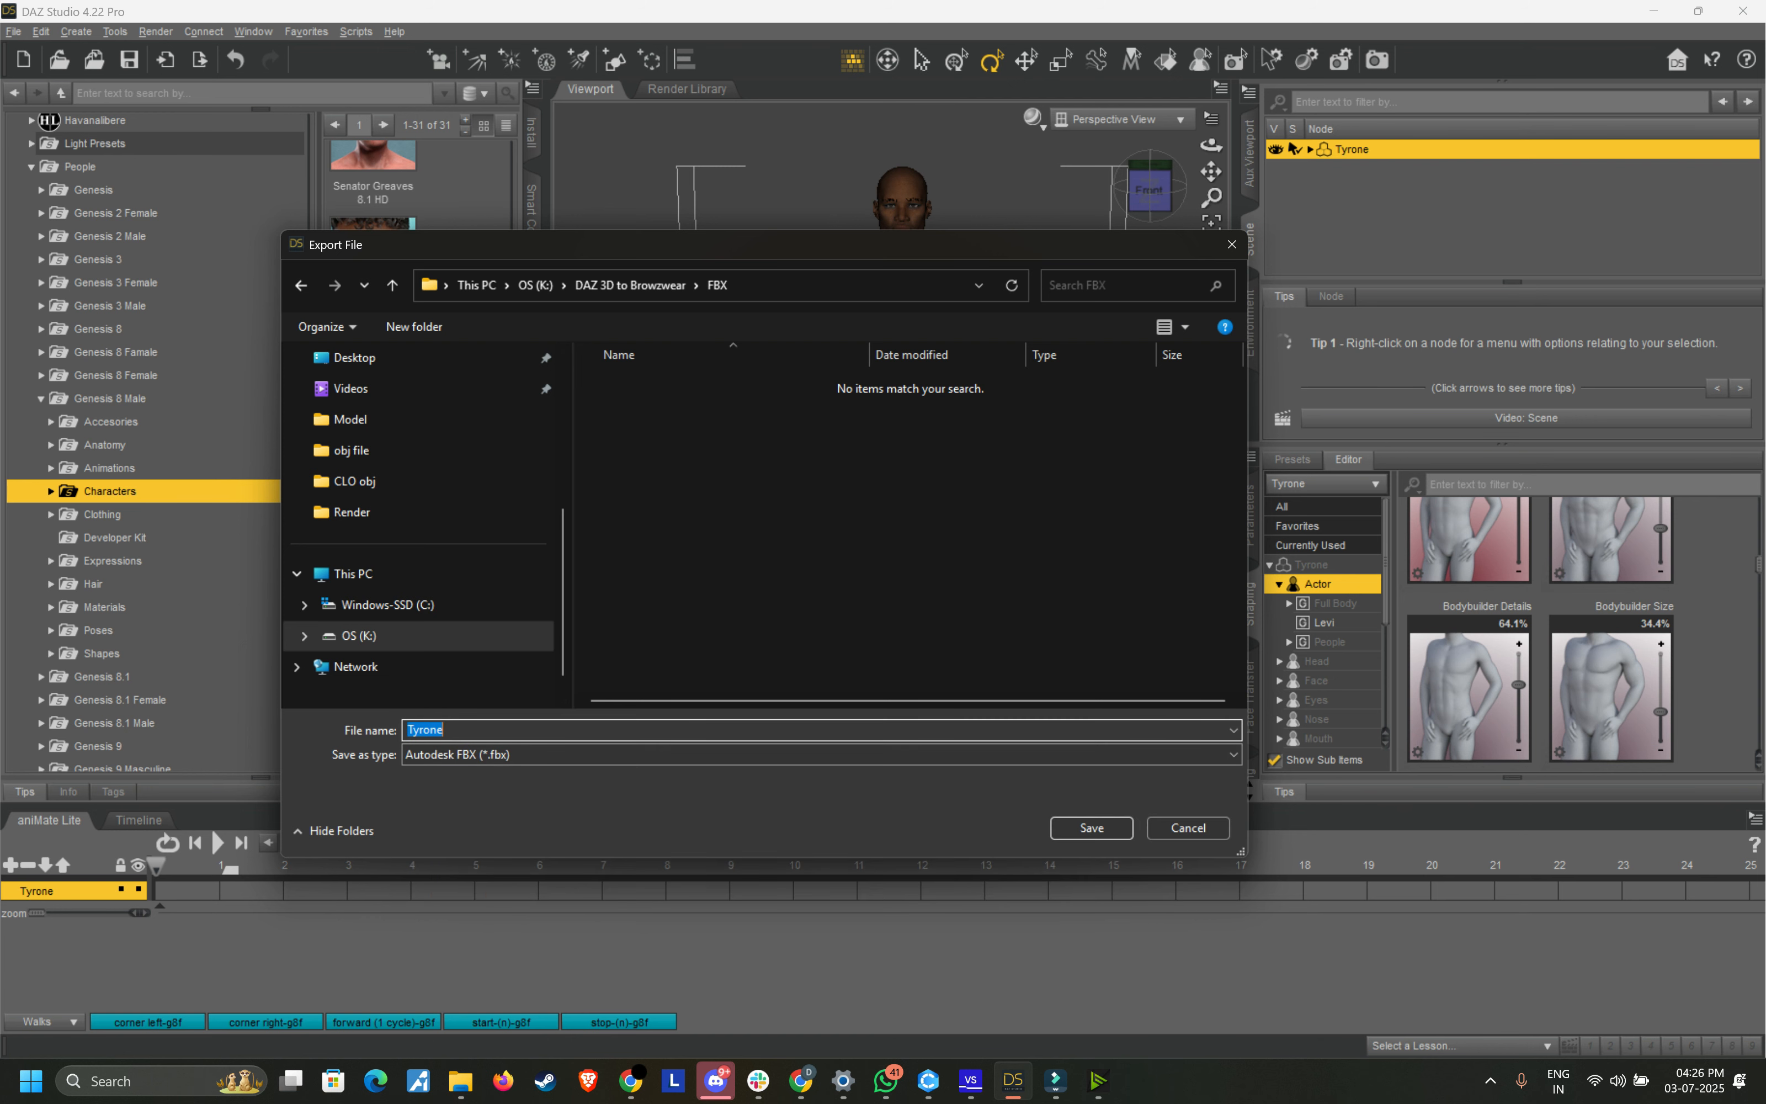
{"action": "left_click", "coordinate": [1102, 826]}
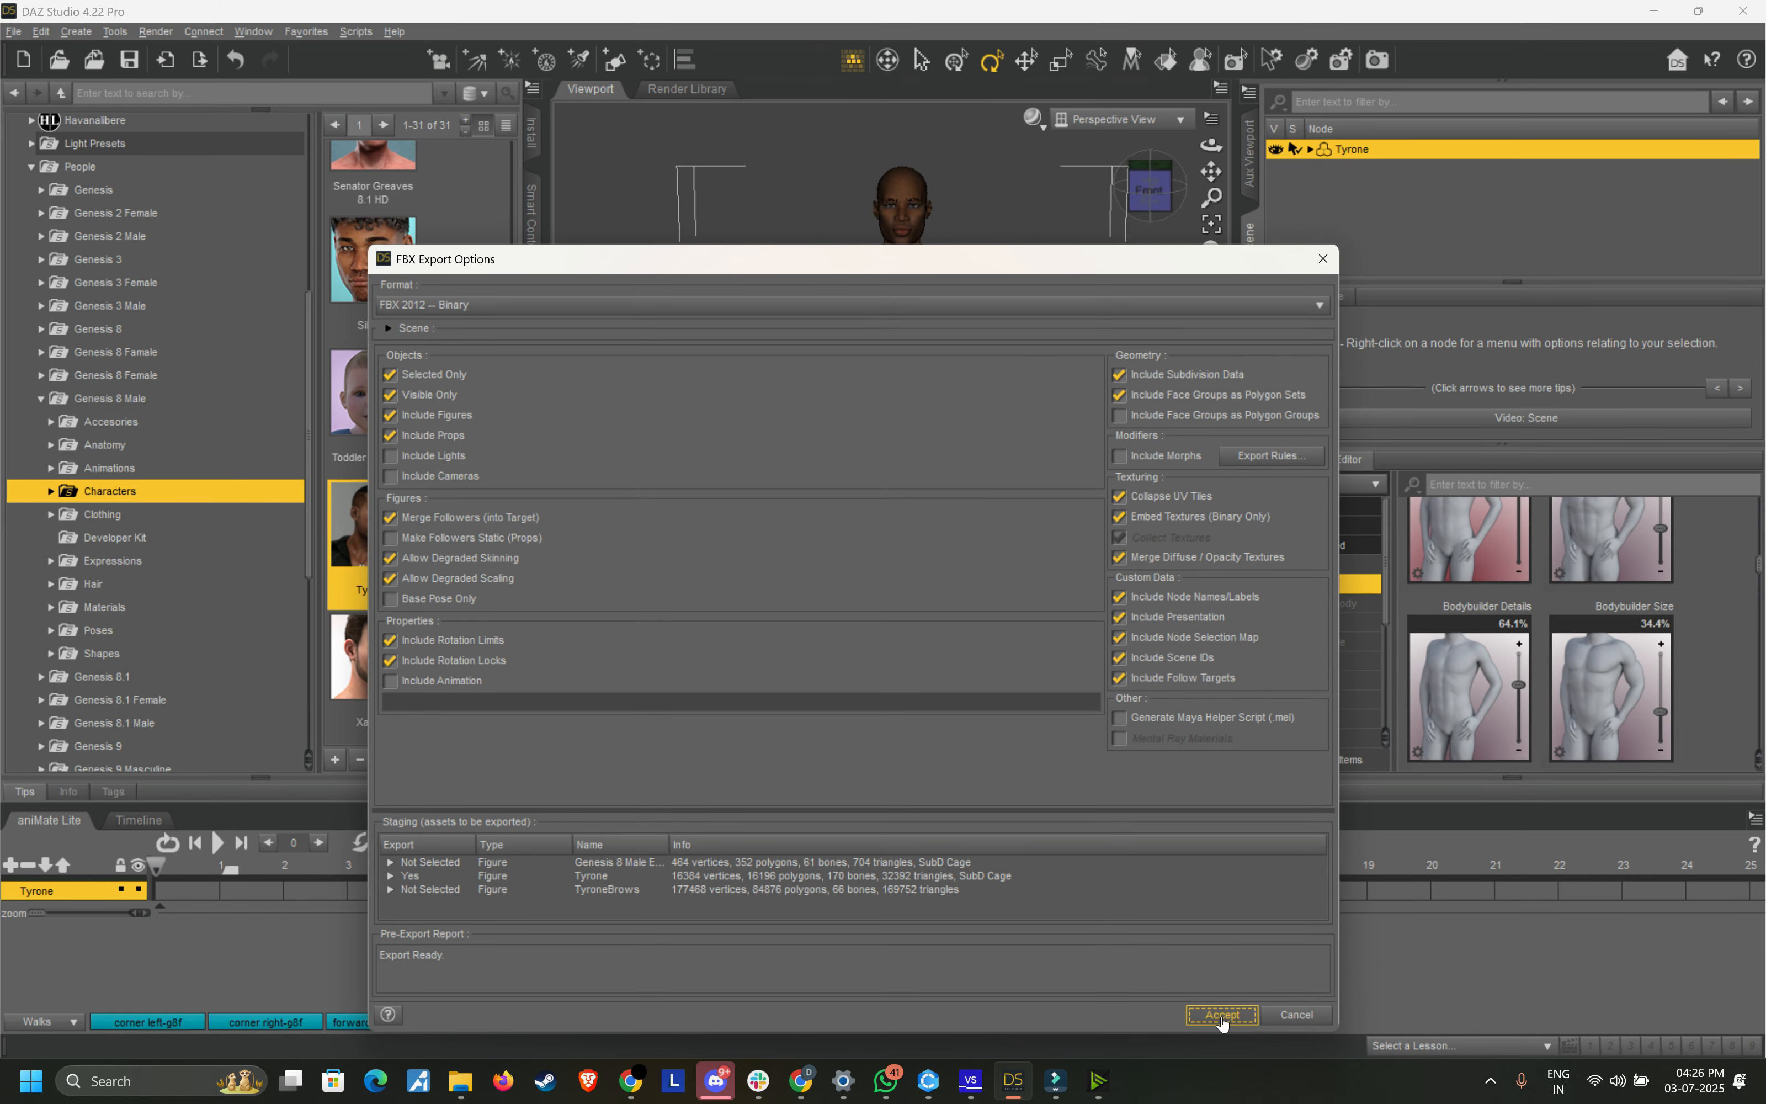
{"action": "left_click", "coordinate": [1221, 1022]}
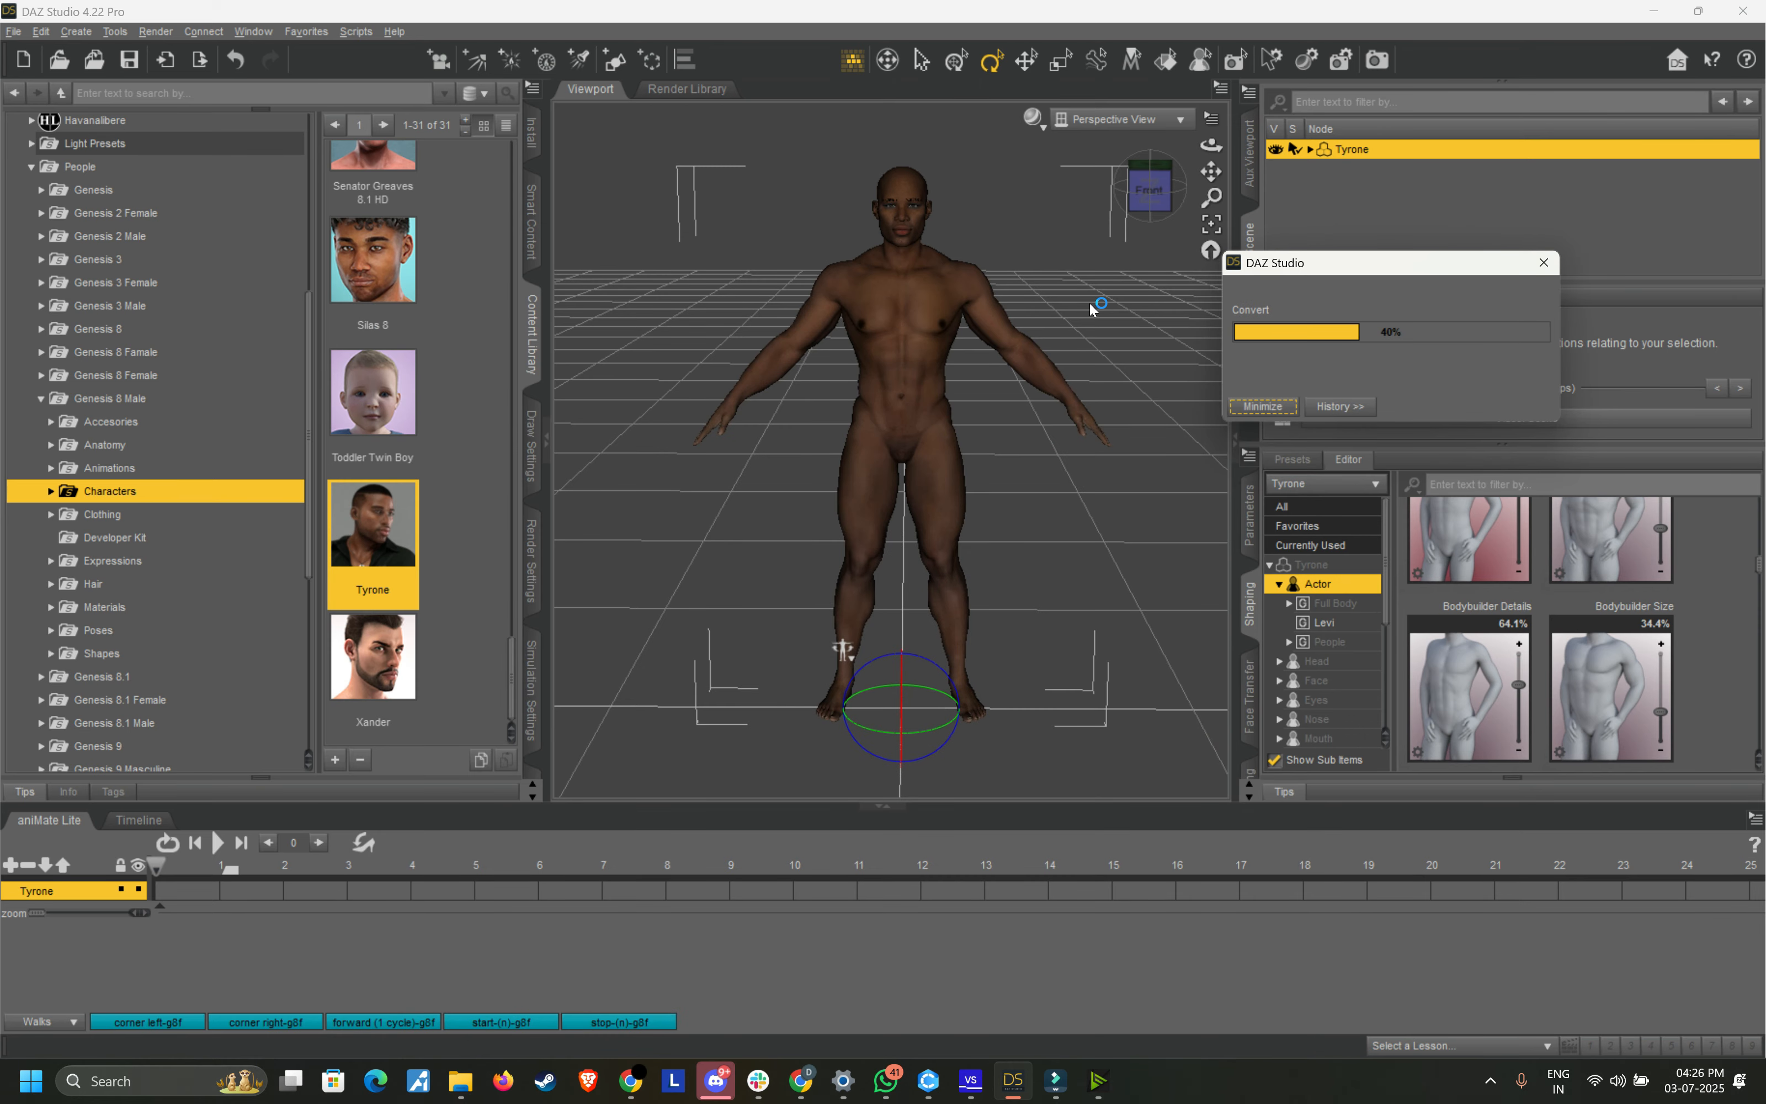
Step: Start another export of the figure, and create and open a folder named OBJ file inside DAZ 3D to Browzwear
{"action": "left_click", "coordinate": [1150, 190]}
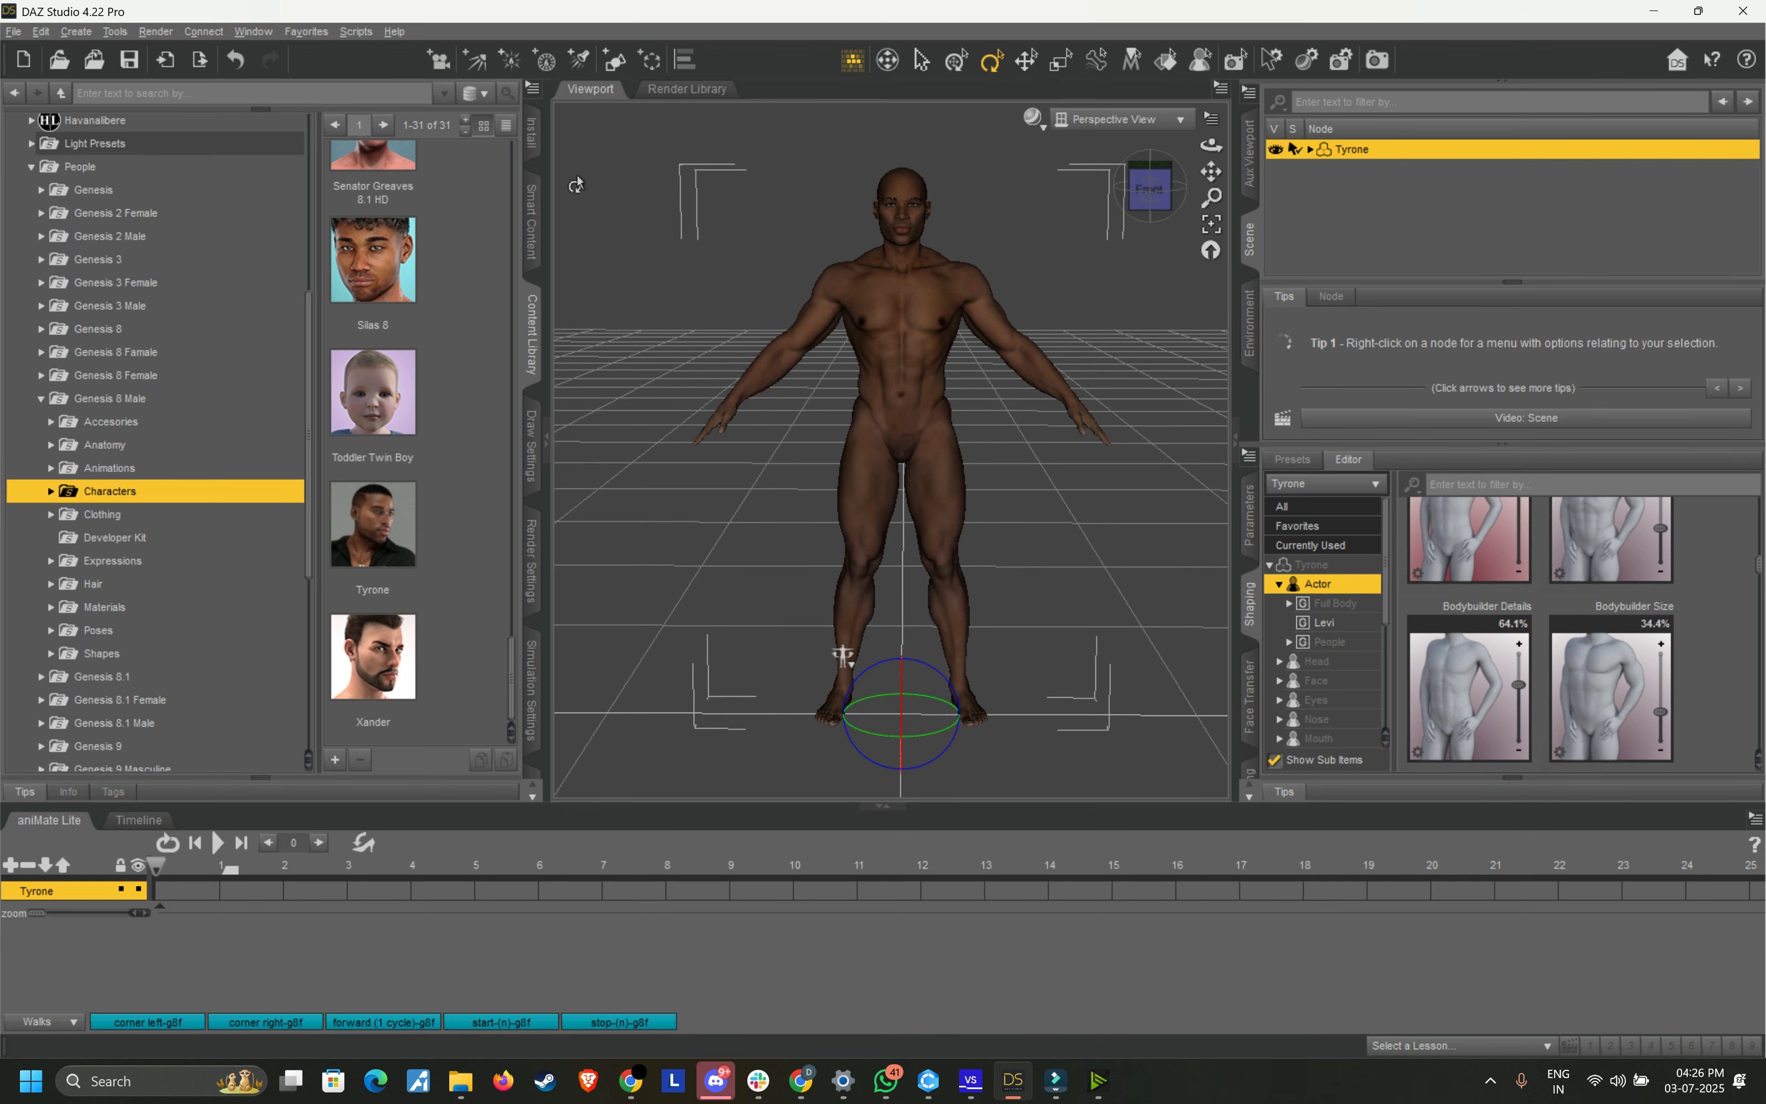
{"action": "left_click", "coordinate": [13, 32]}
{"action": "mouse_move", "coordinate": [41, 31]}
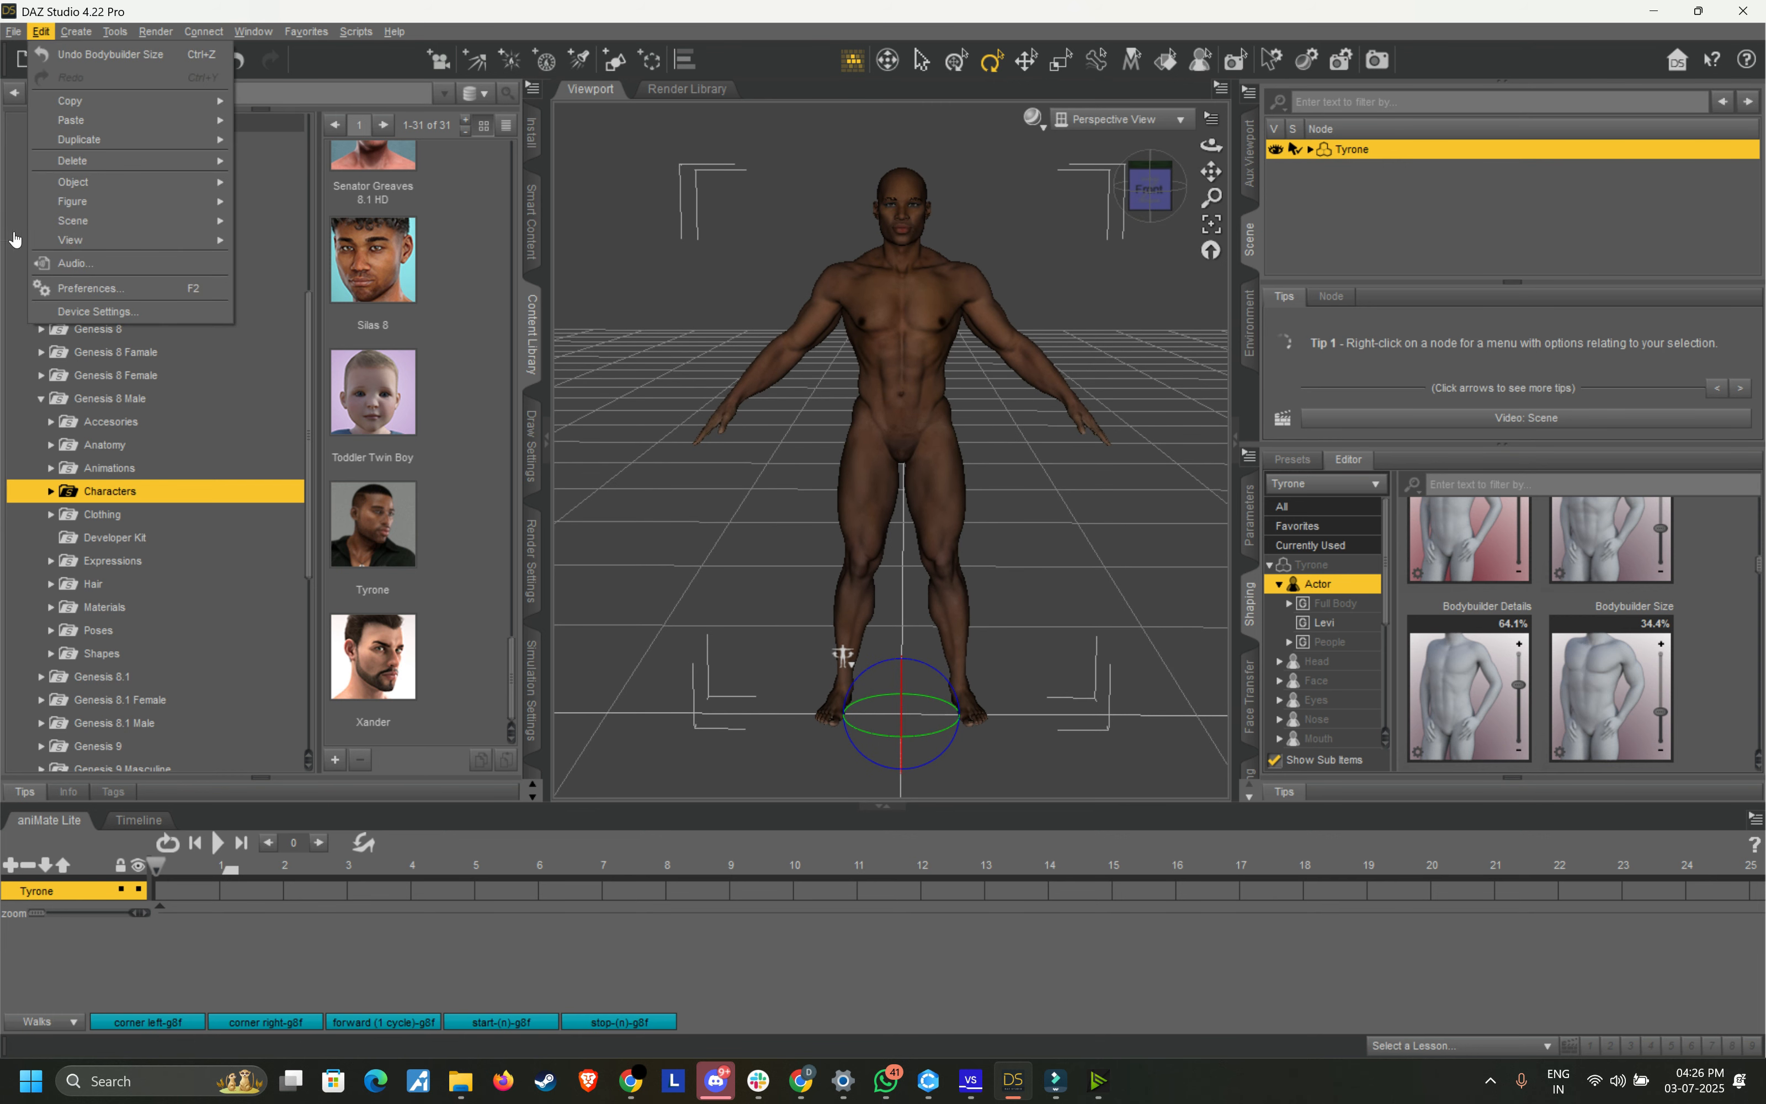
{"action": "mouse_move", "coordinate": [71, 241]}
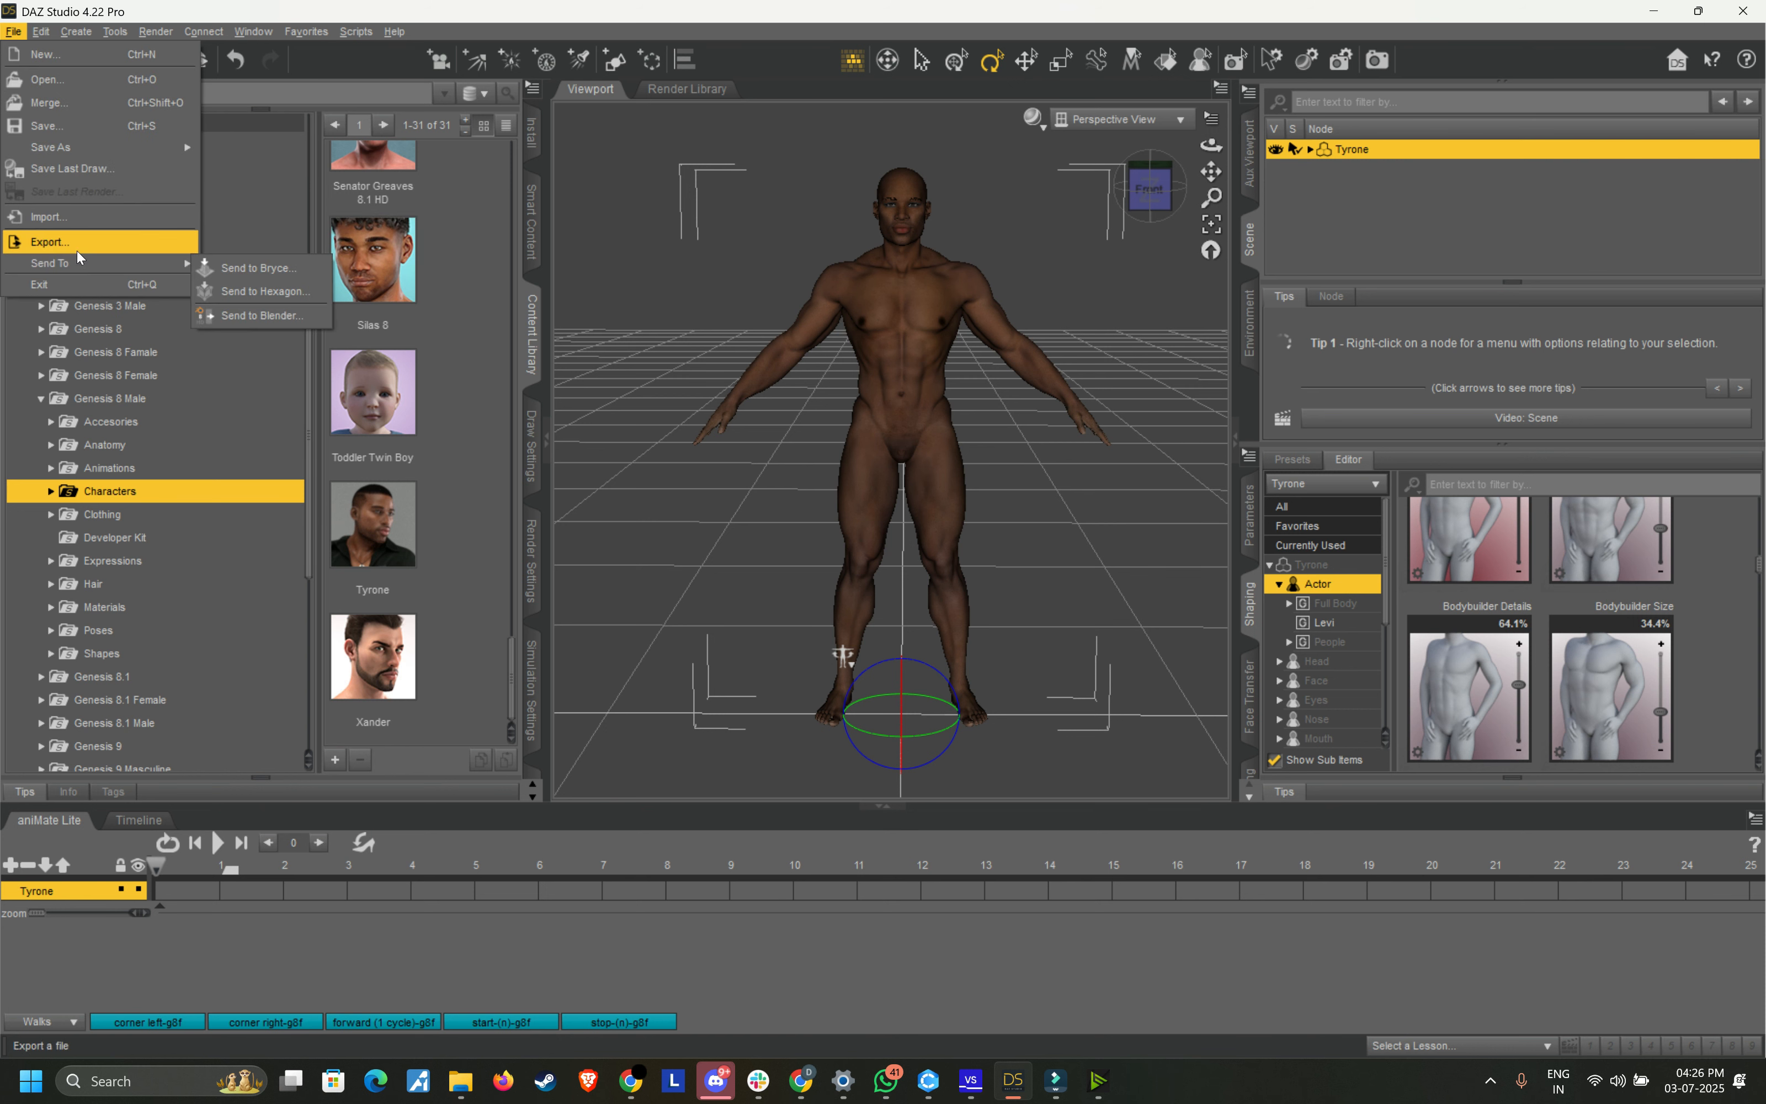
{"action": "left_click", "coordinate": [45, 242]}
{"action": "left_click", "coordinate": [657, 285]}
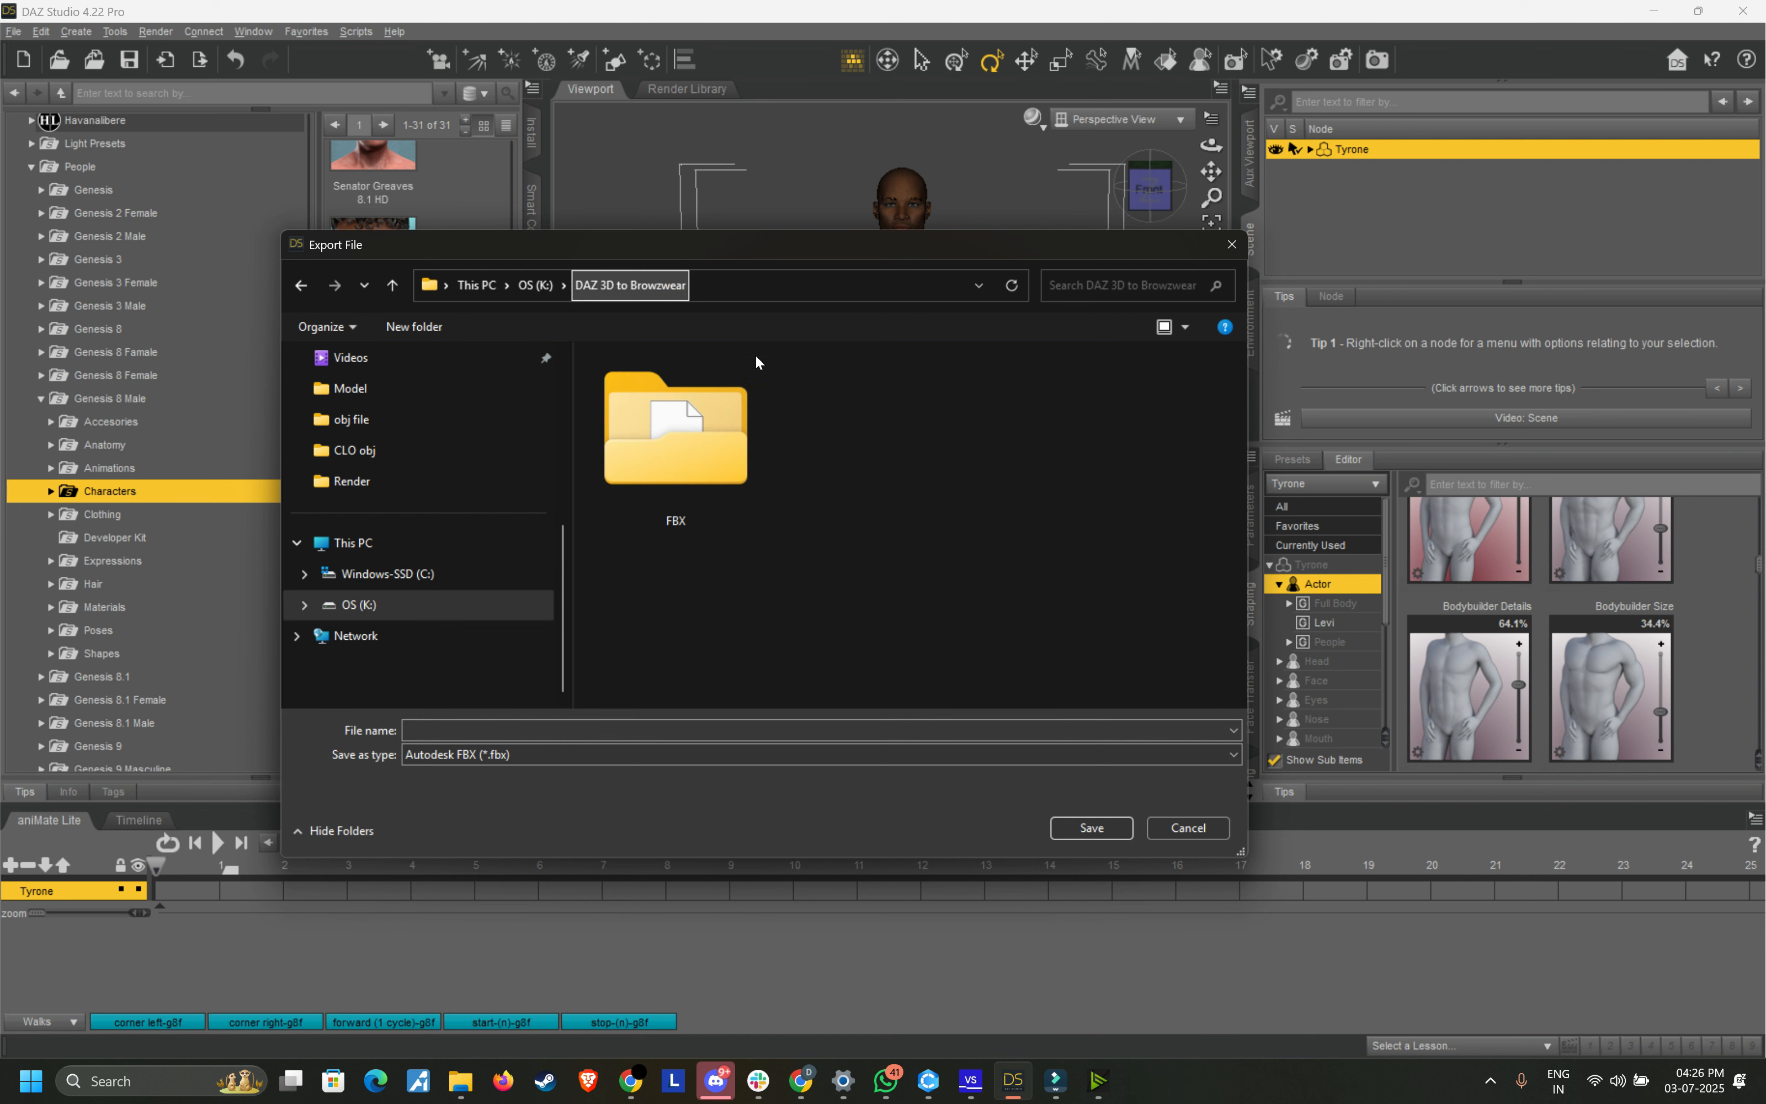
{"action": "right_click", "coordinate": [829, 426]}
{"action": "mouse_move", "coordinate": [907, 442]}
{"action": "left_click", "coordinate": [414, 326]}
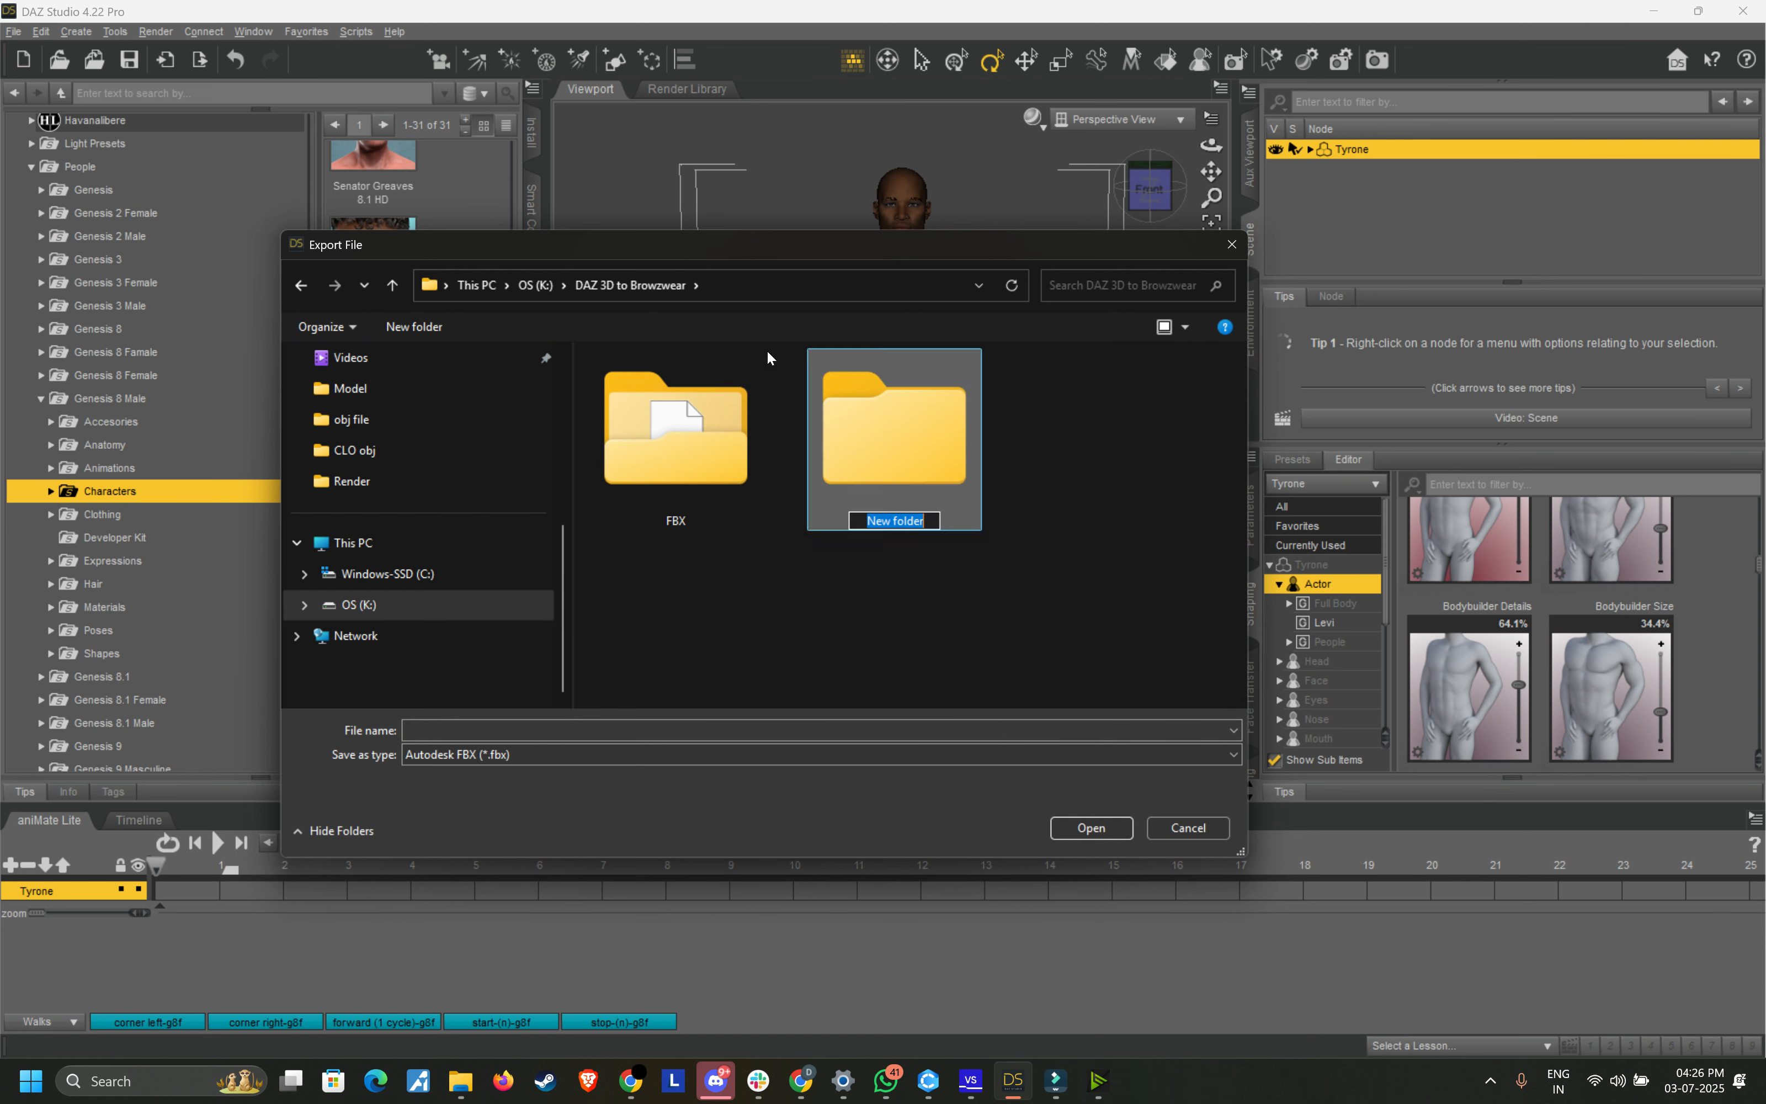
{"action": "type", "text": "OBJ file"}
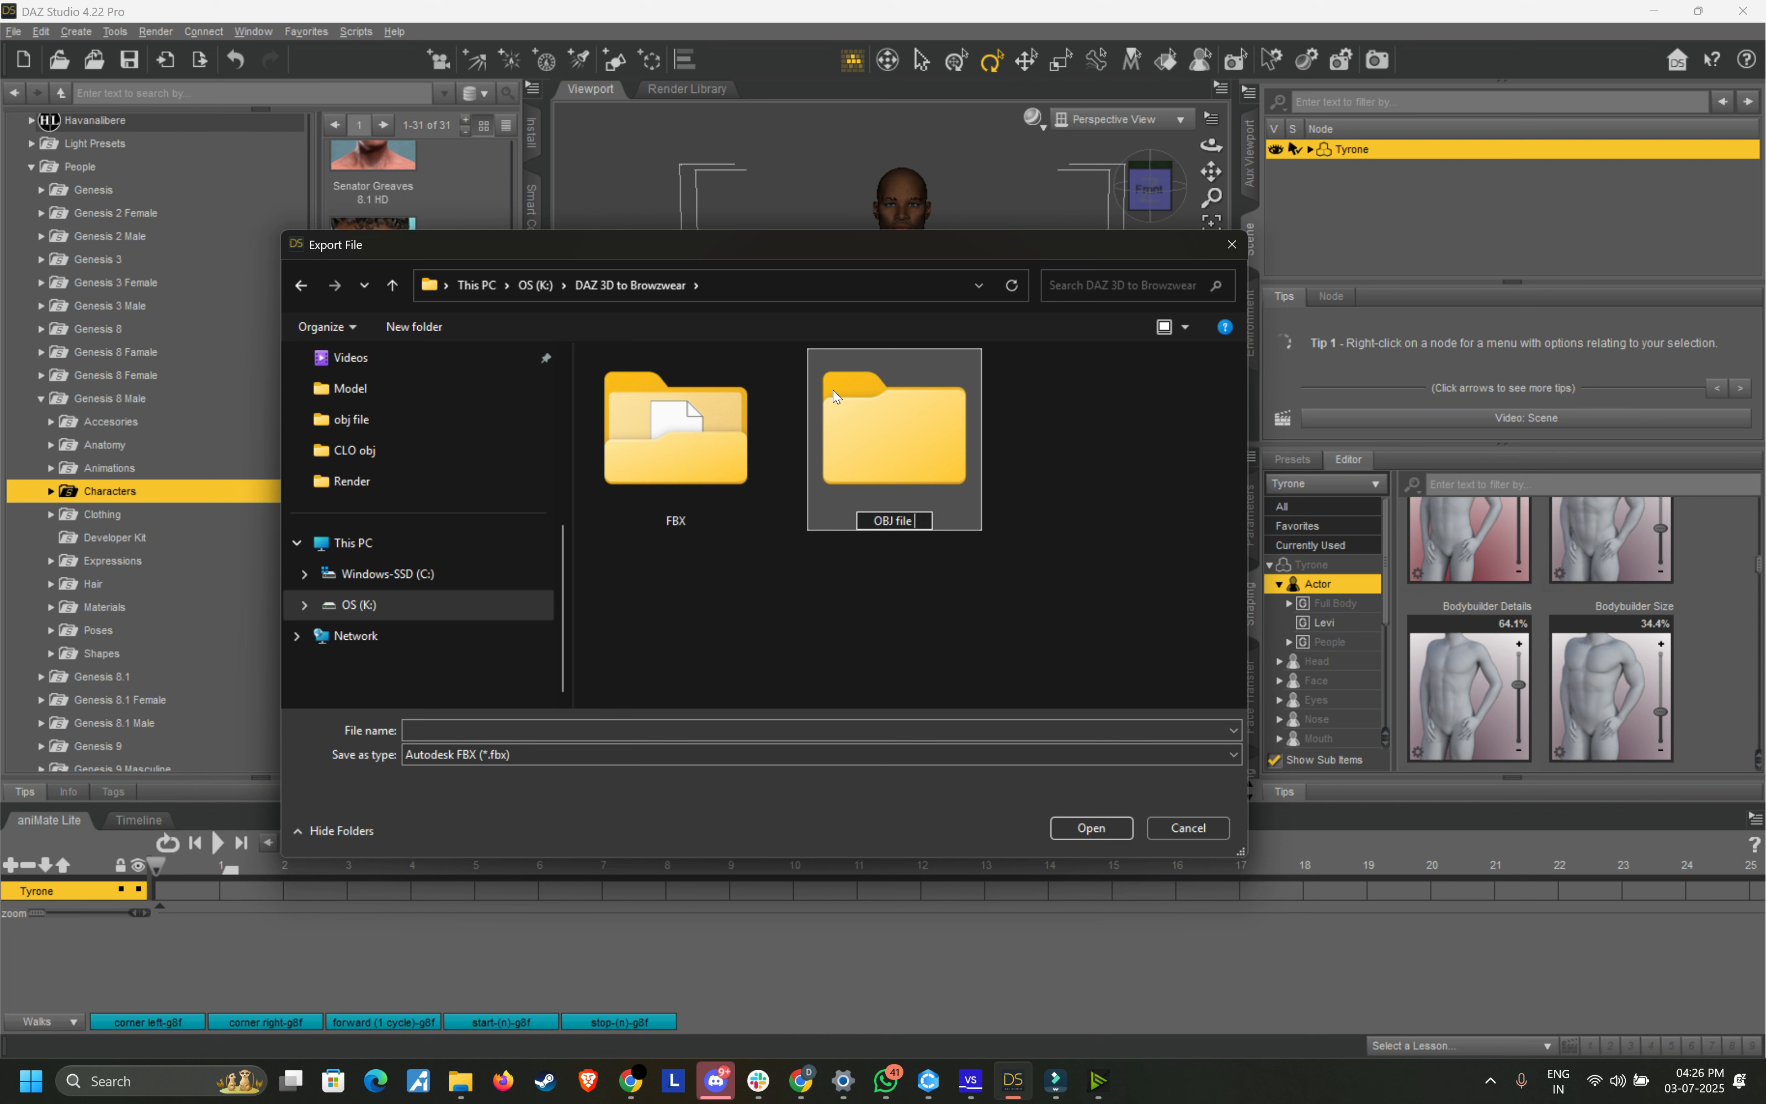
{"action": "double_click", "coordinate": [834, 389]}
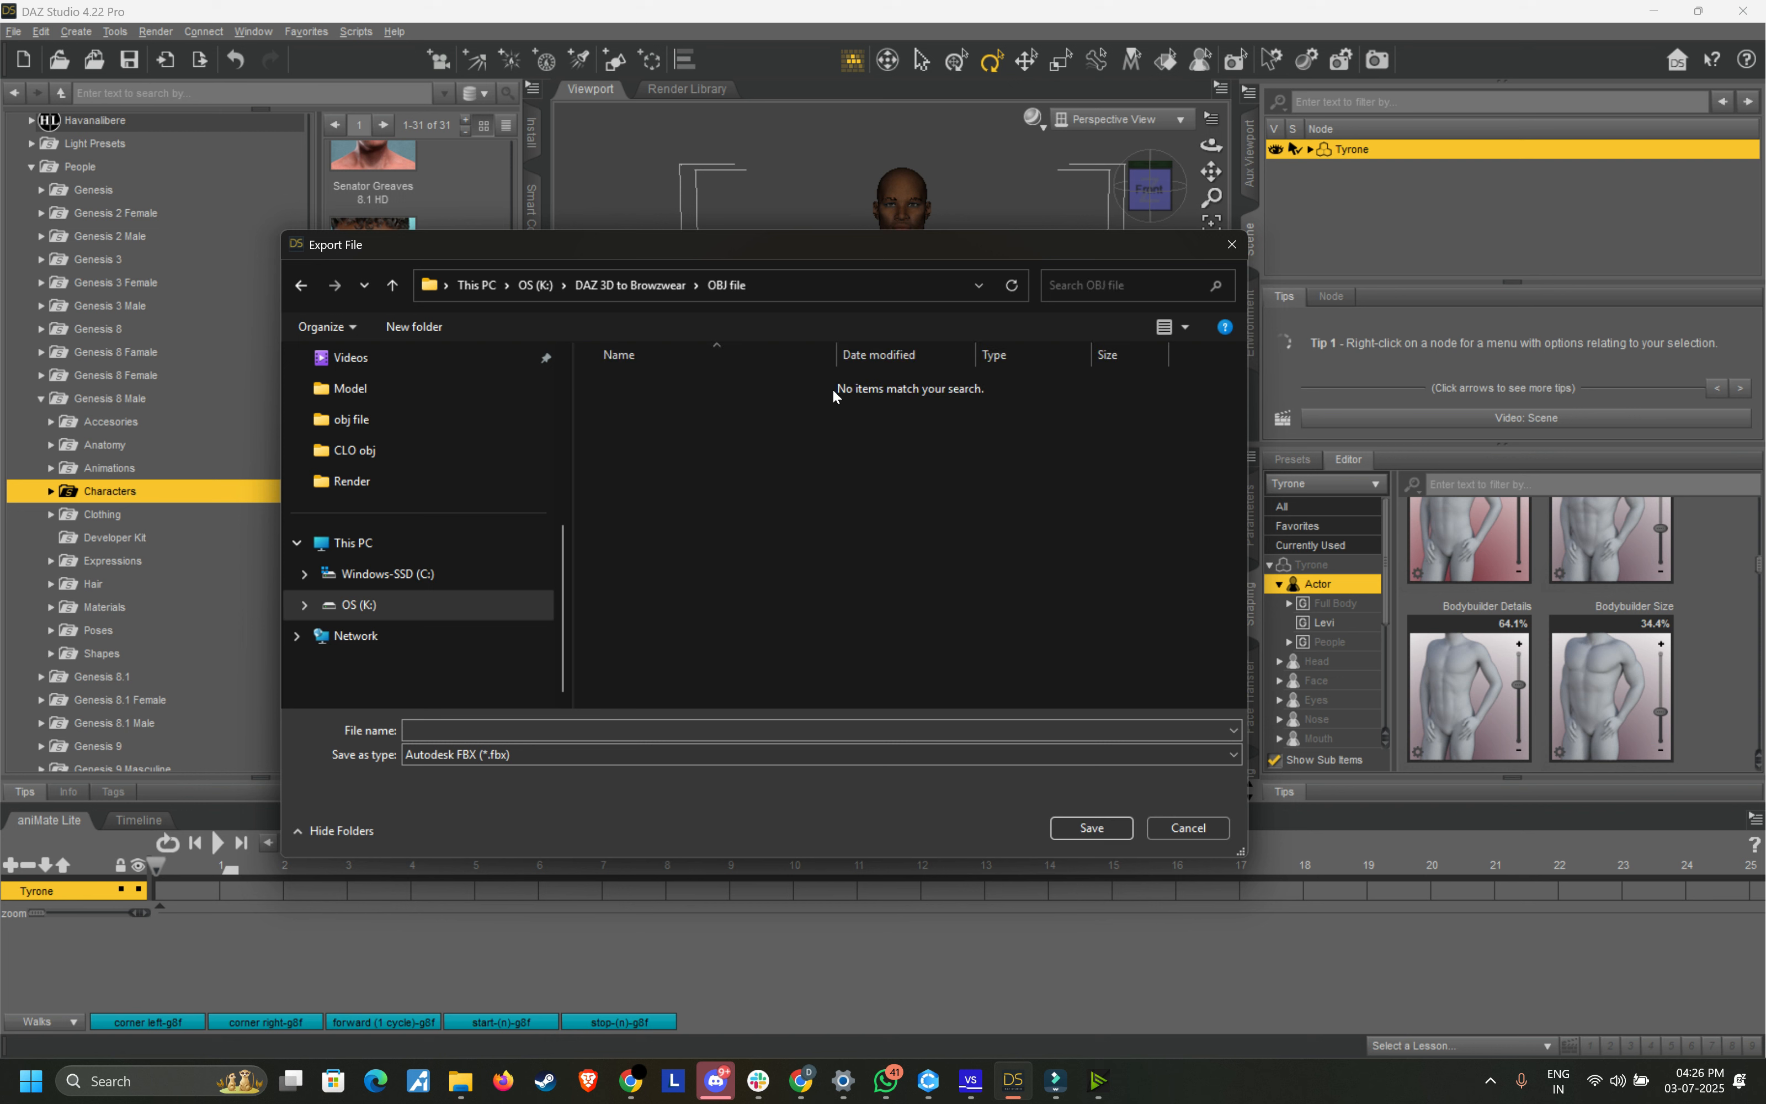
{"action": "left_click", "coordinate": [603, 730]}
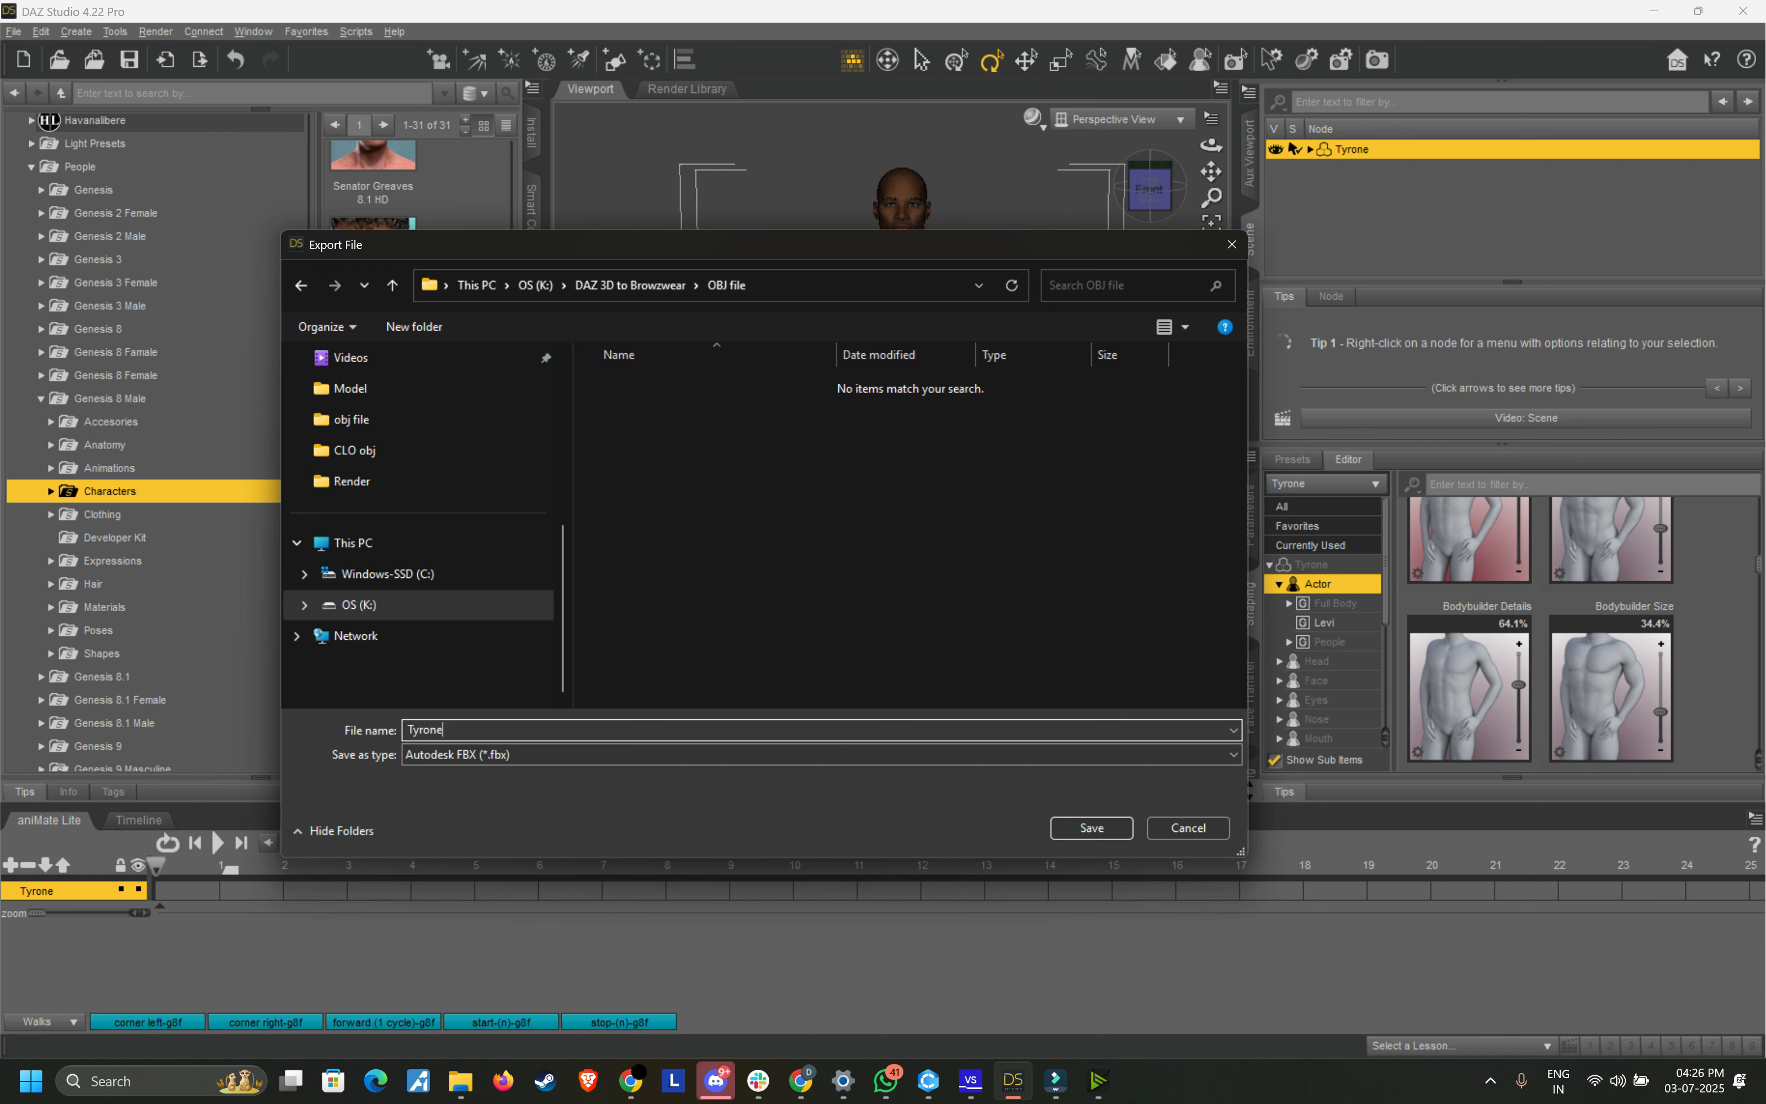
{"action": "key", "text": "Return"}
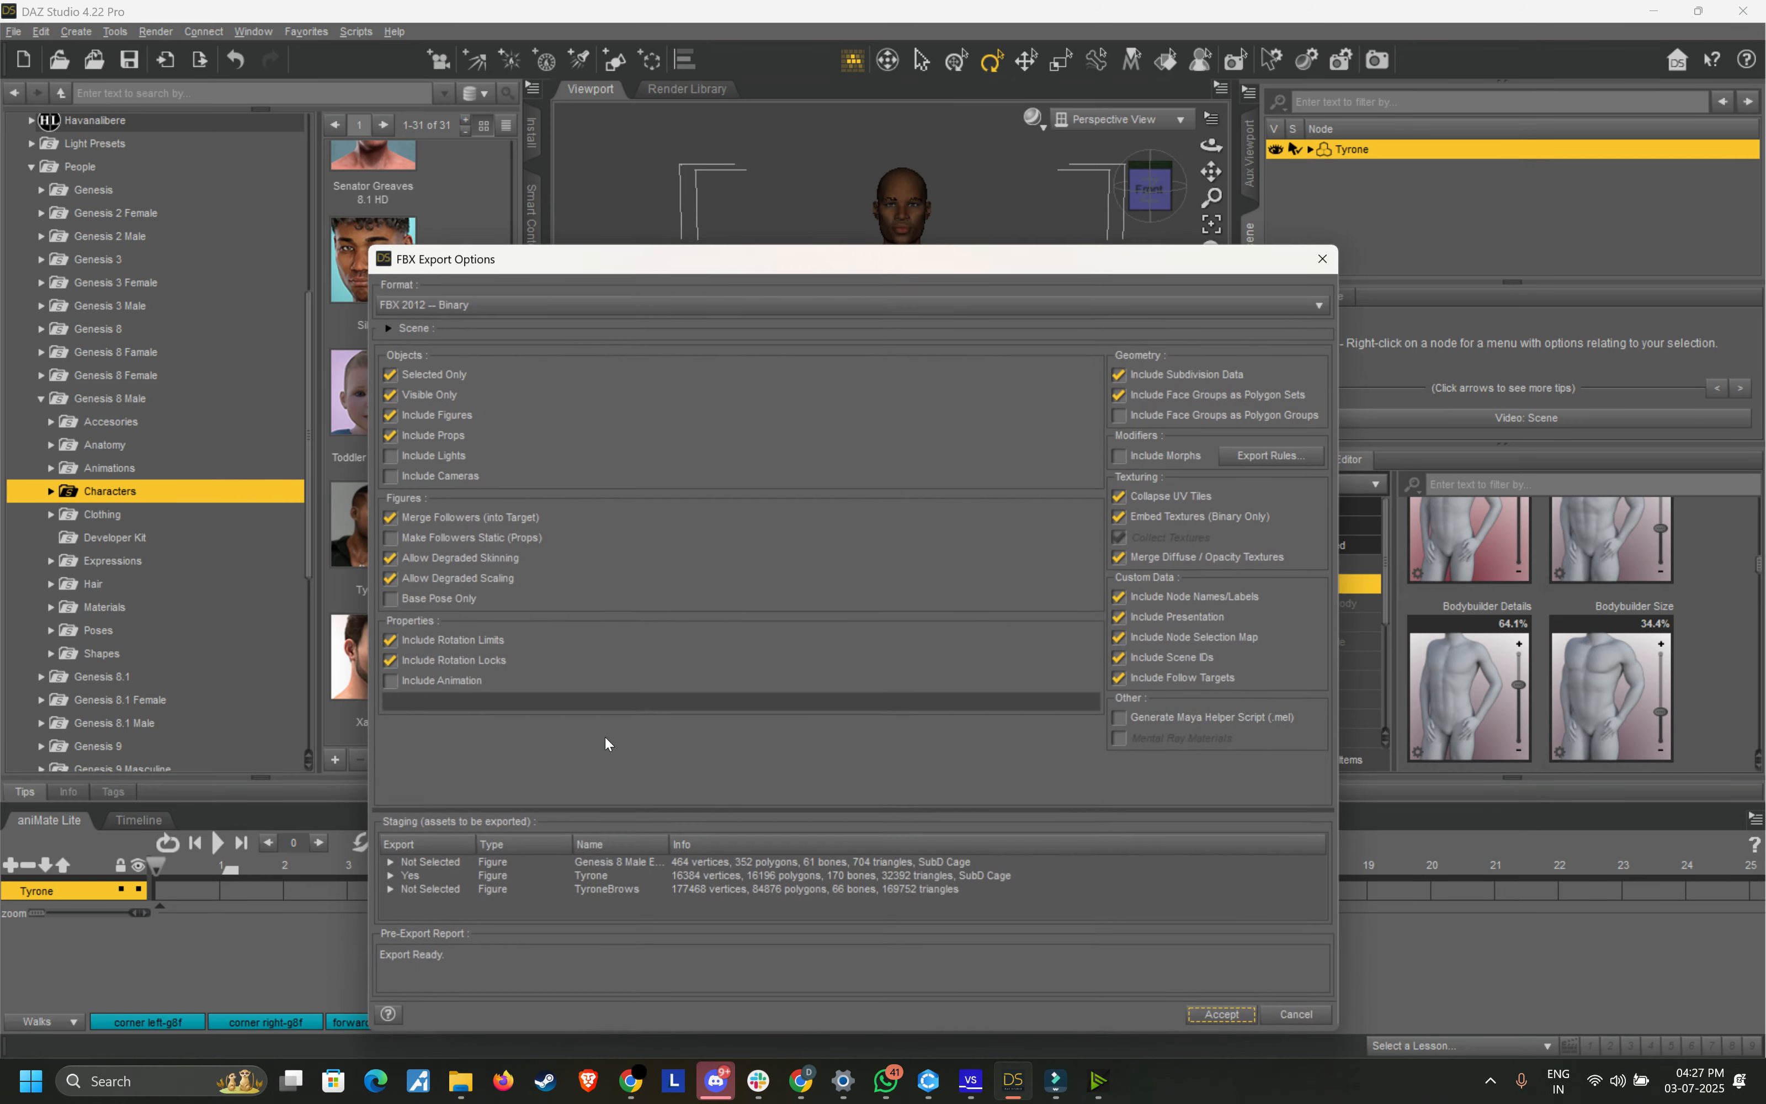
{"action": "left_click", "coordinate": [1322, 260]}
Step: Export the figure to the OBJ file folder under the name Tyrone, in Wavefront Object (*.obj) format
{"action": "left_click", "coordinate": [14, 32]}
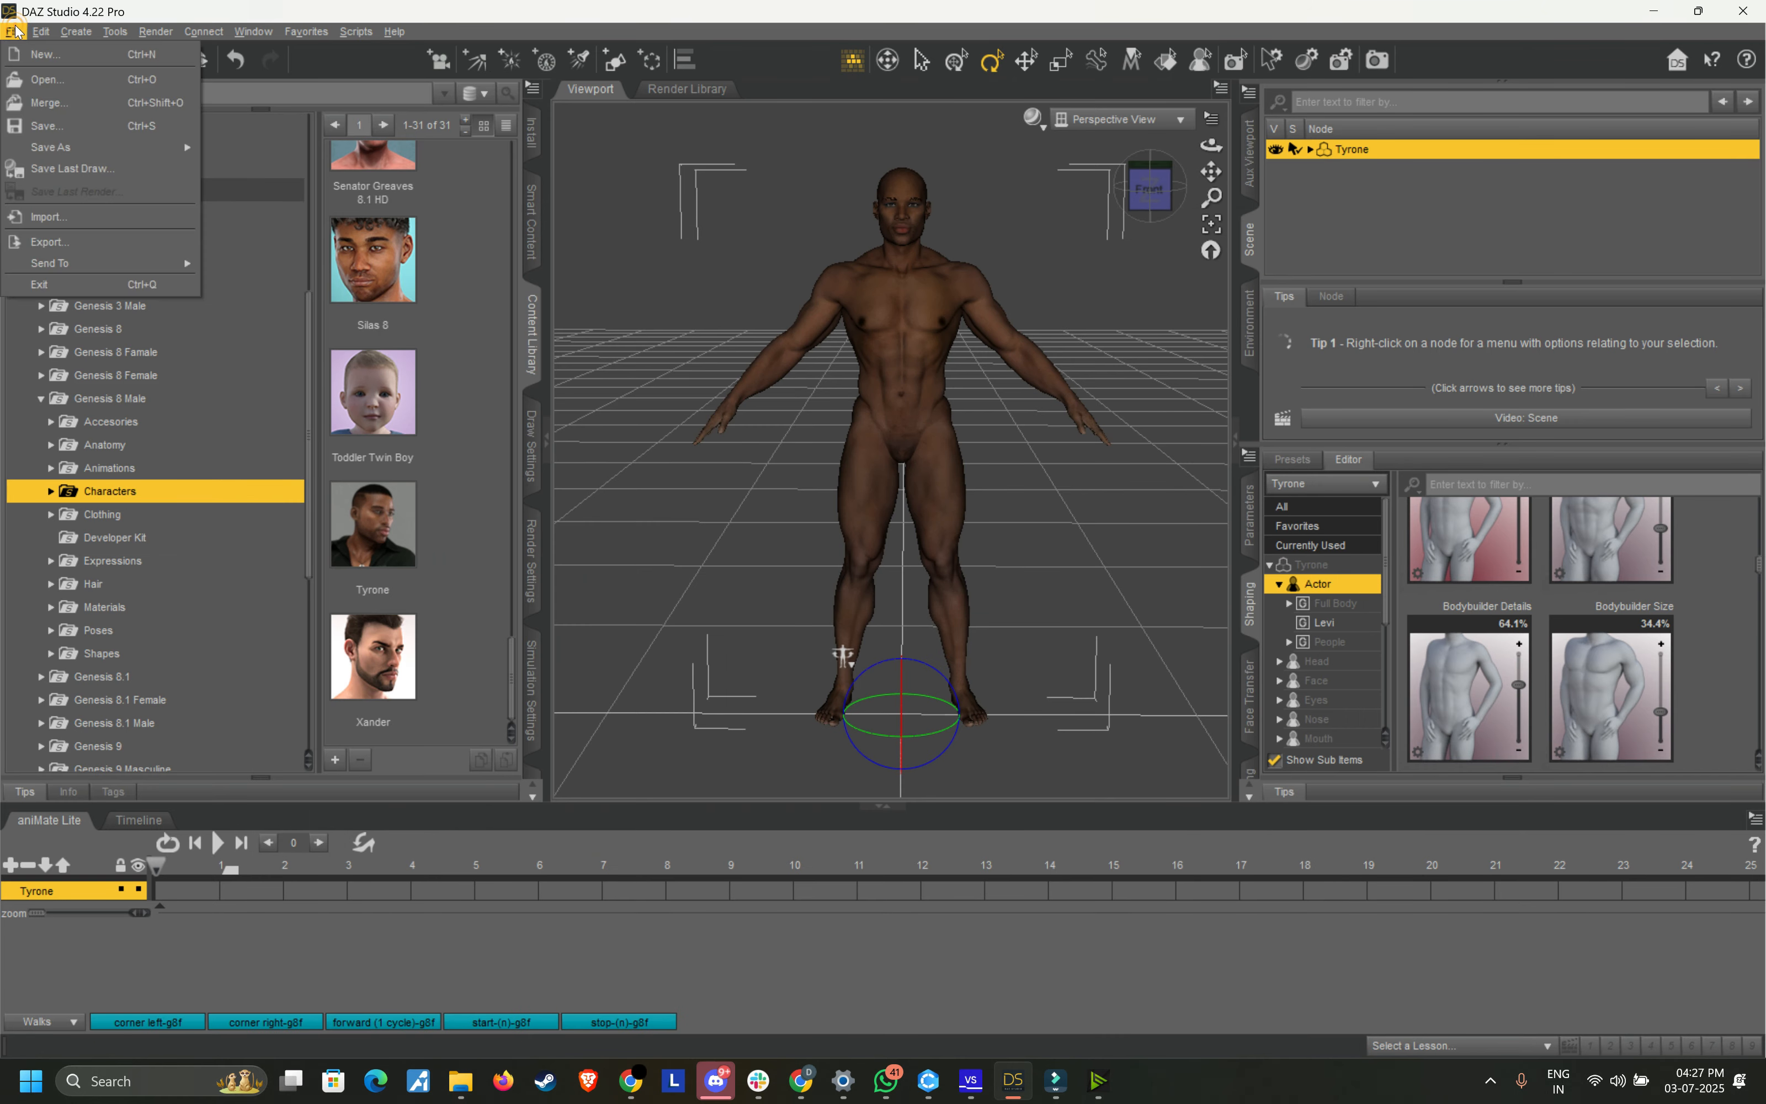
{"action": "left_click", "coordinate": [80, 231]}
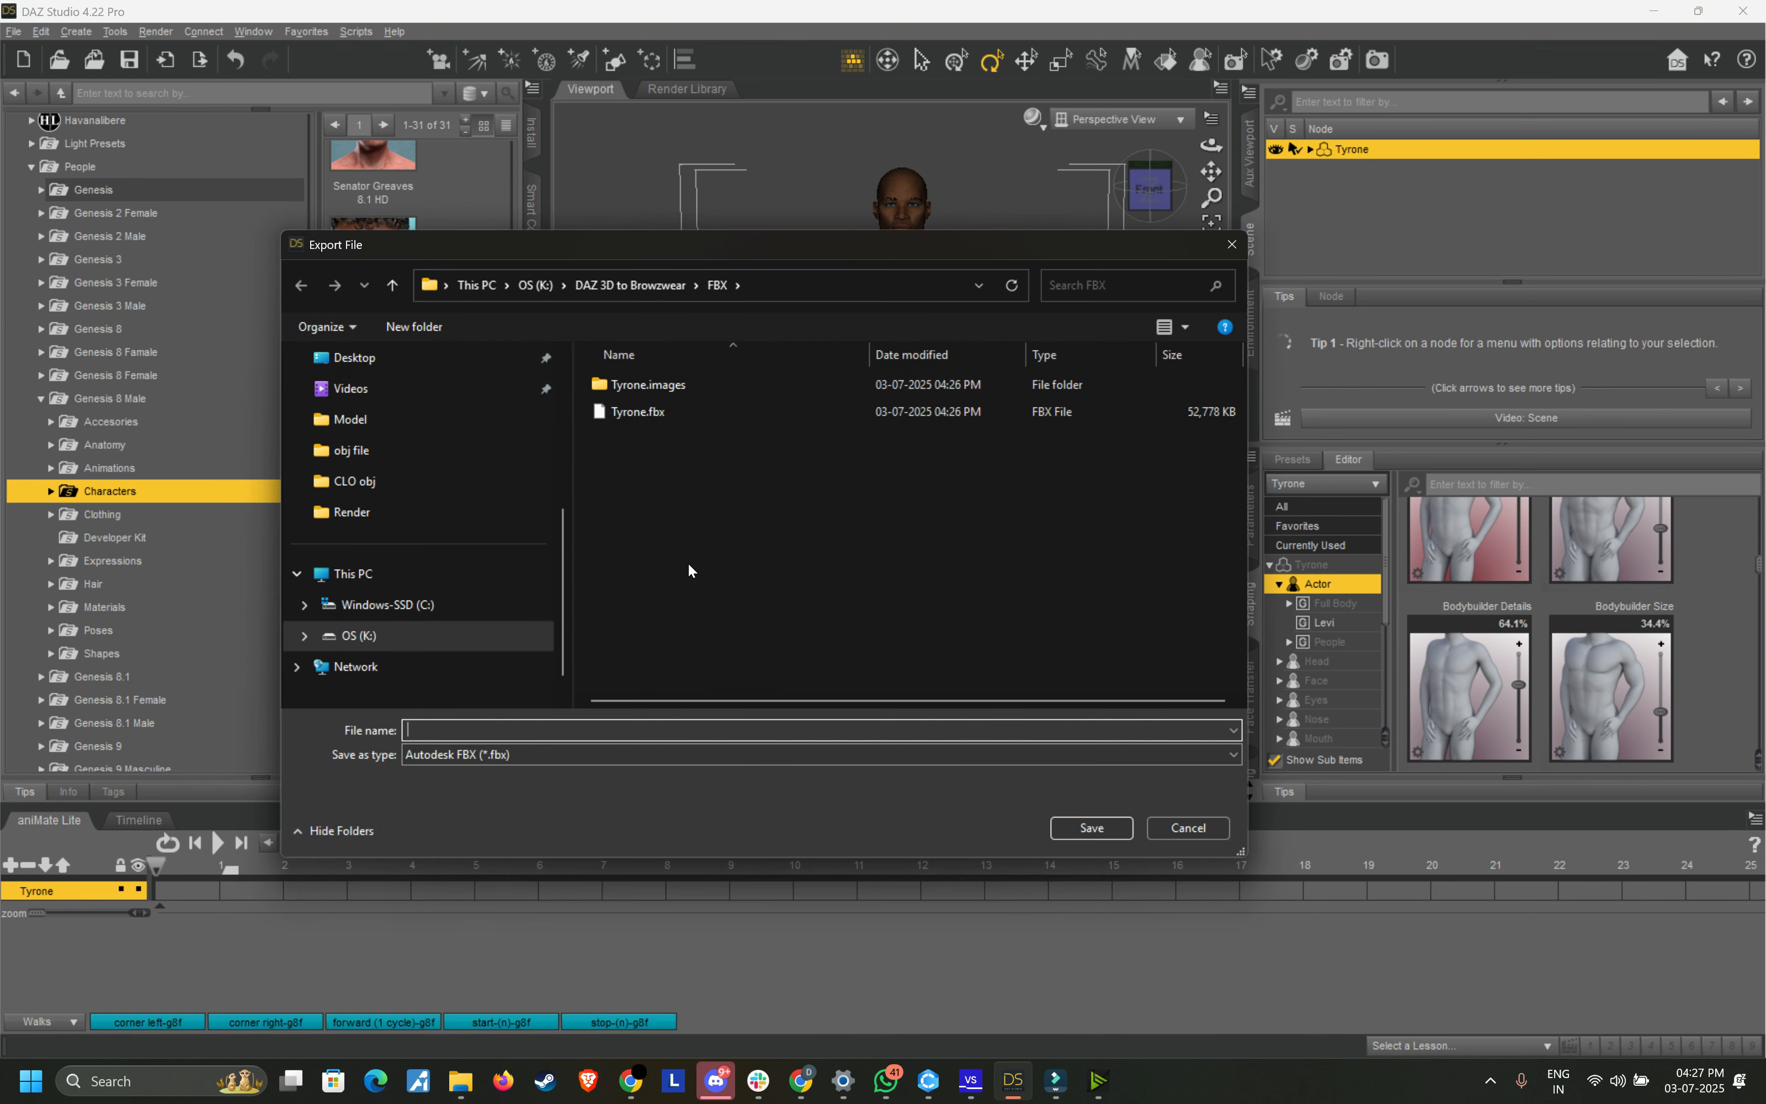
{"action": "left_click", "coordinate": [661, 285]}
{"action": "double_click", "coordinate": [875, 430]}
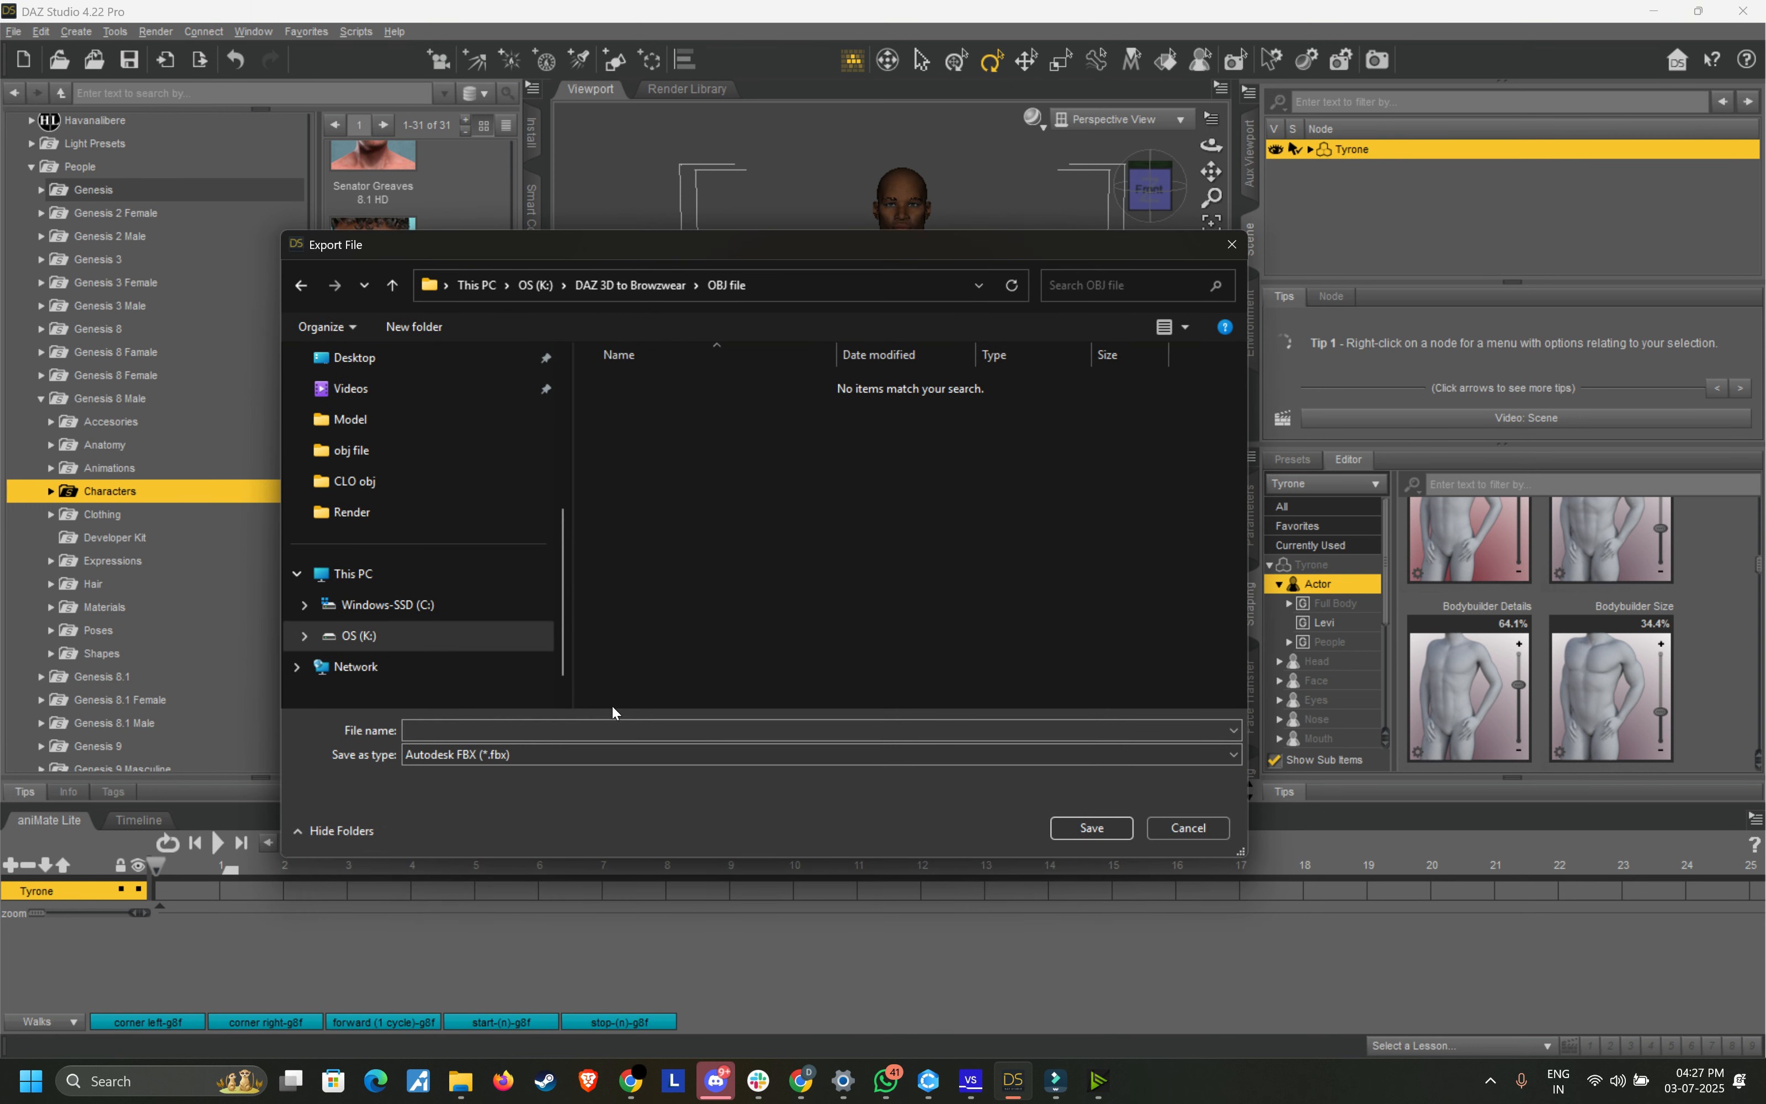
{"action": "left_click", "coordinate": [572, 728]}
{"action": "type", "text": "T"}
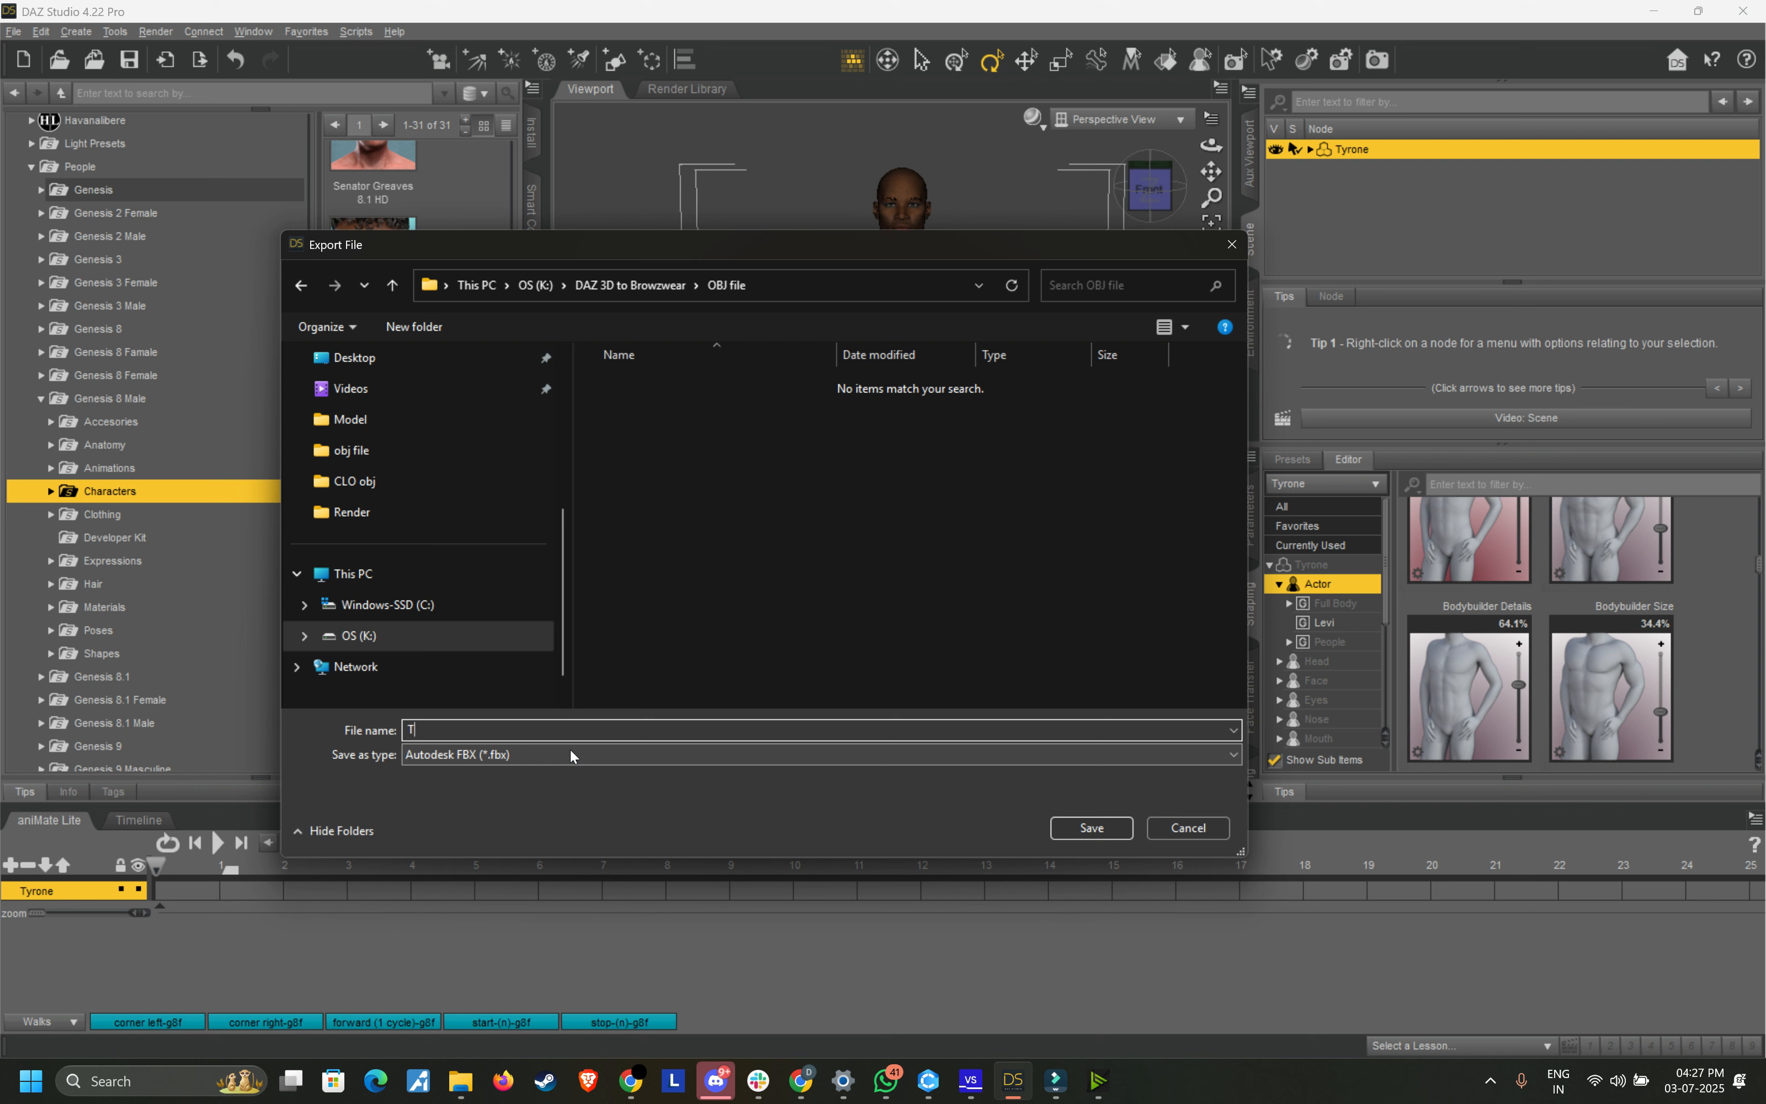
{"action": "type", "text": "yrone"}
{"action": "left_click", "coordinate": [570, 749]}
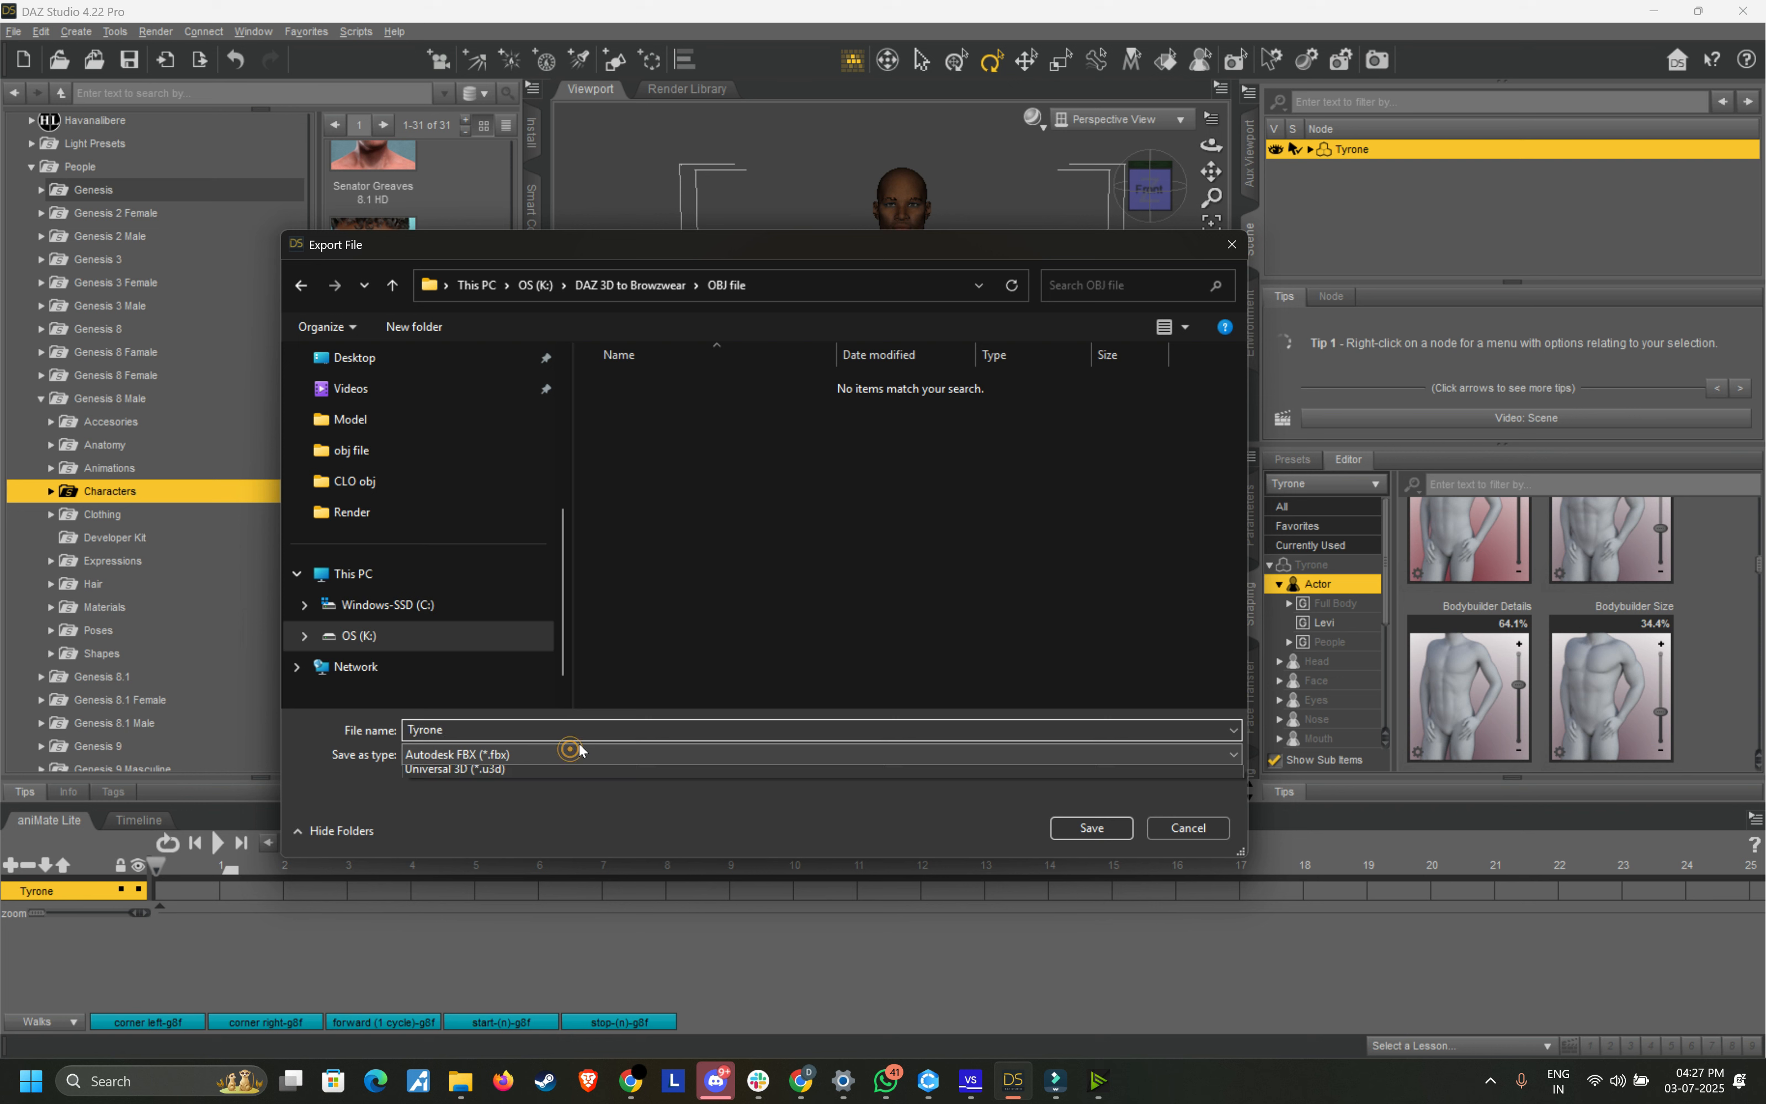
{"action": "left_click", "coordinate": [536, 863]}
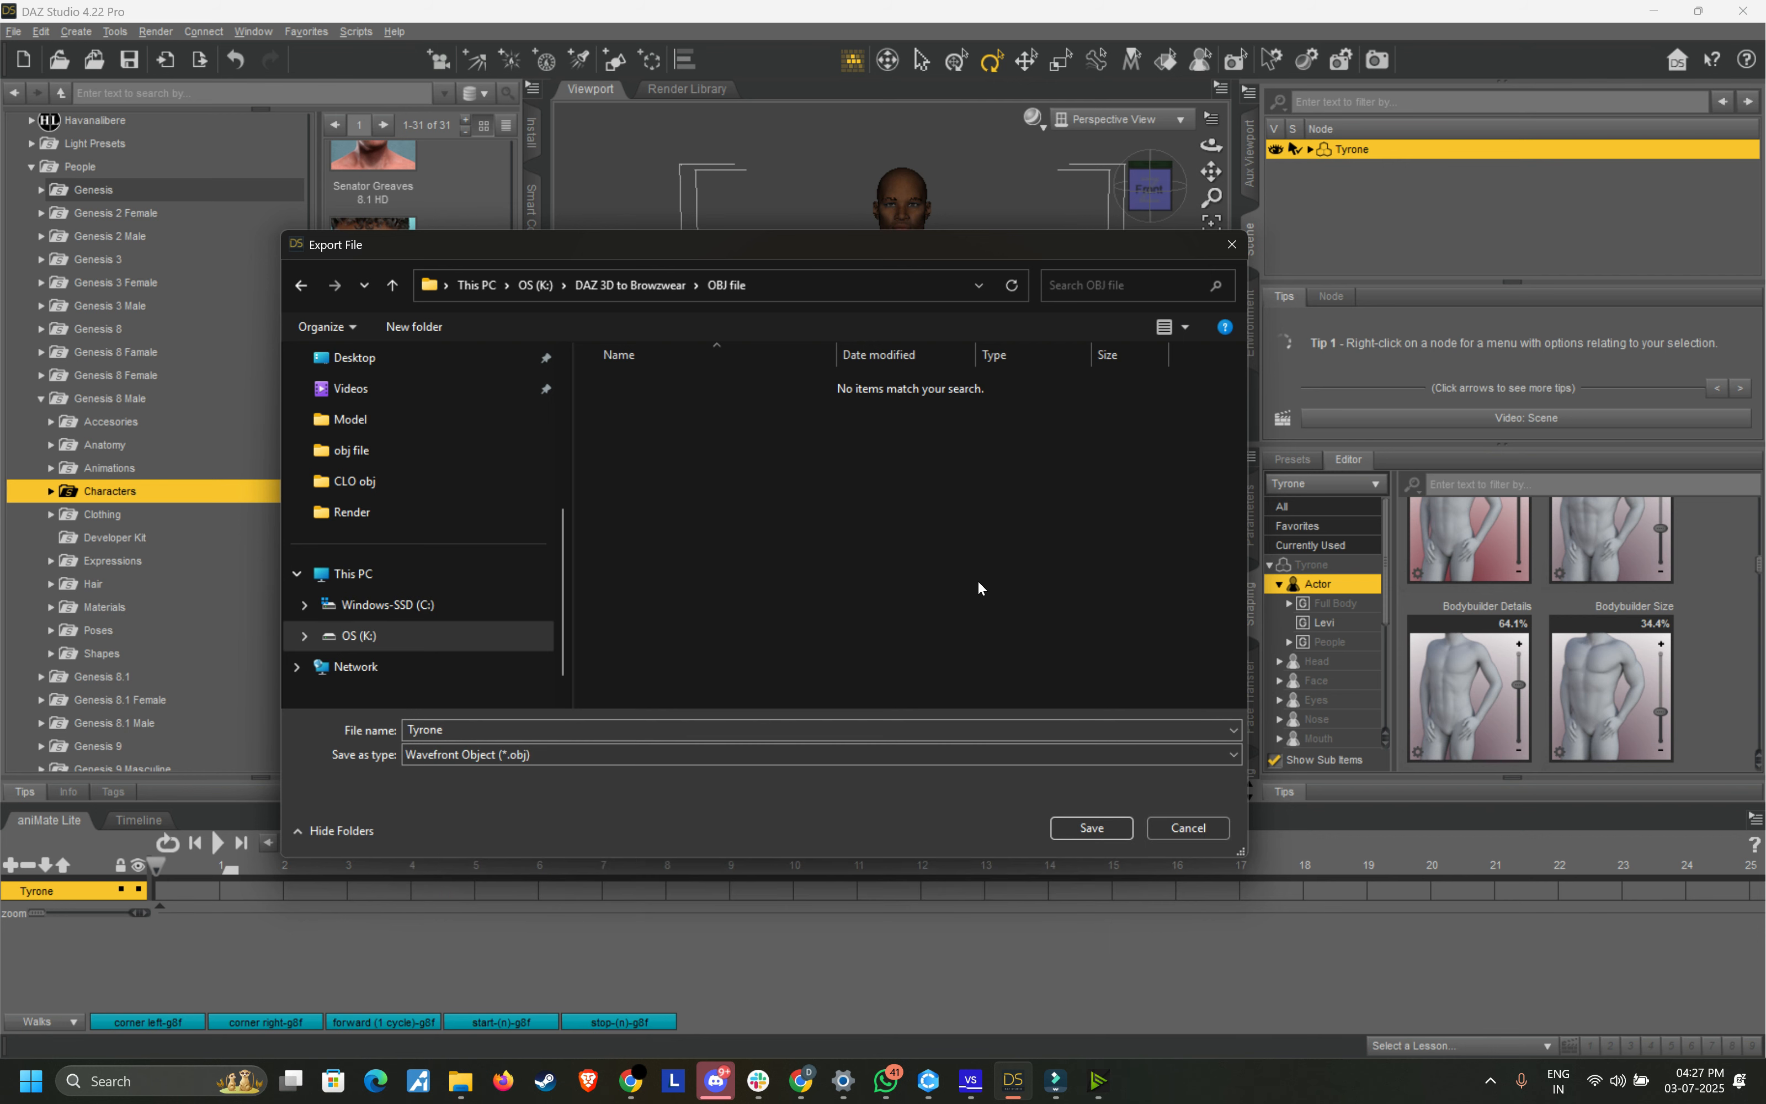
{"action": "left_click", "coordinate": [1091, 828]}
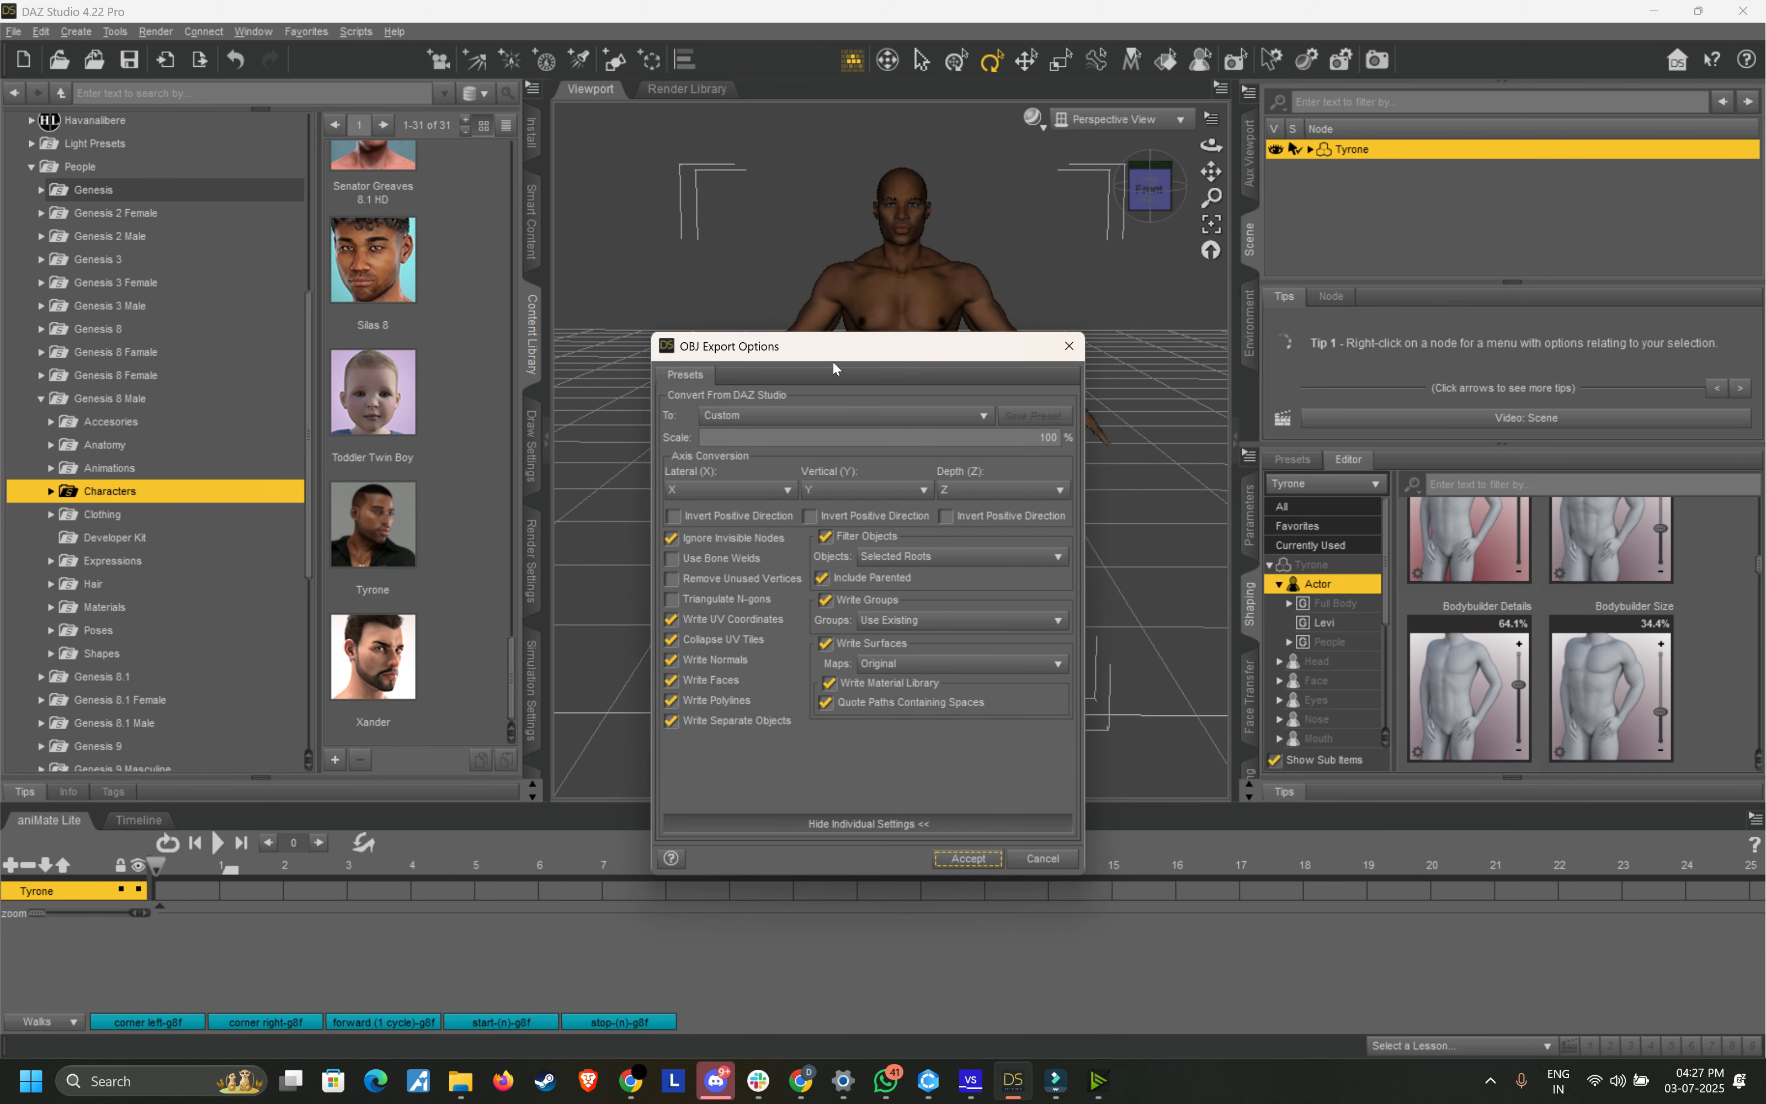
Step: Set the OBJ export conversion preset to DAZ Studio (1 unit = 1cm) and accept the export options
{"action": "left_click", "coordinate": [840, 415]}
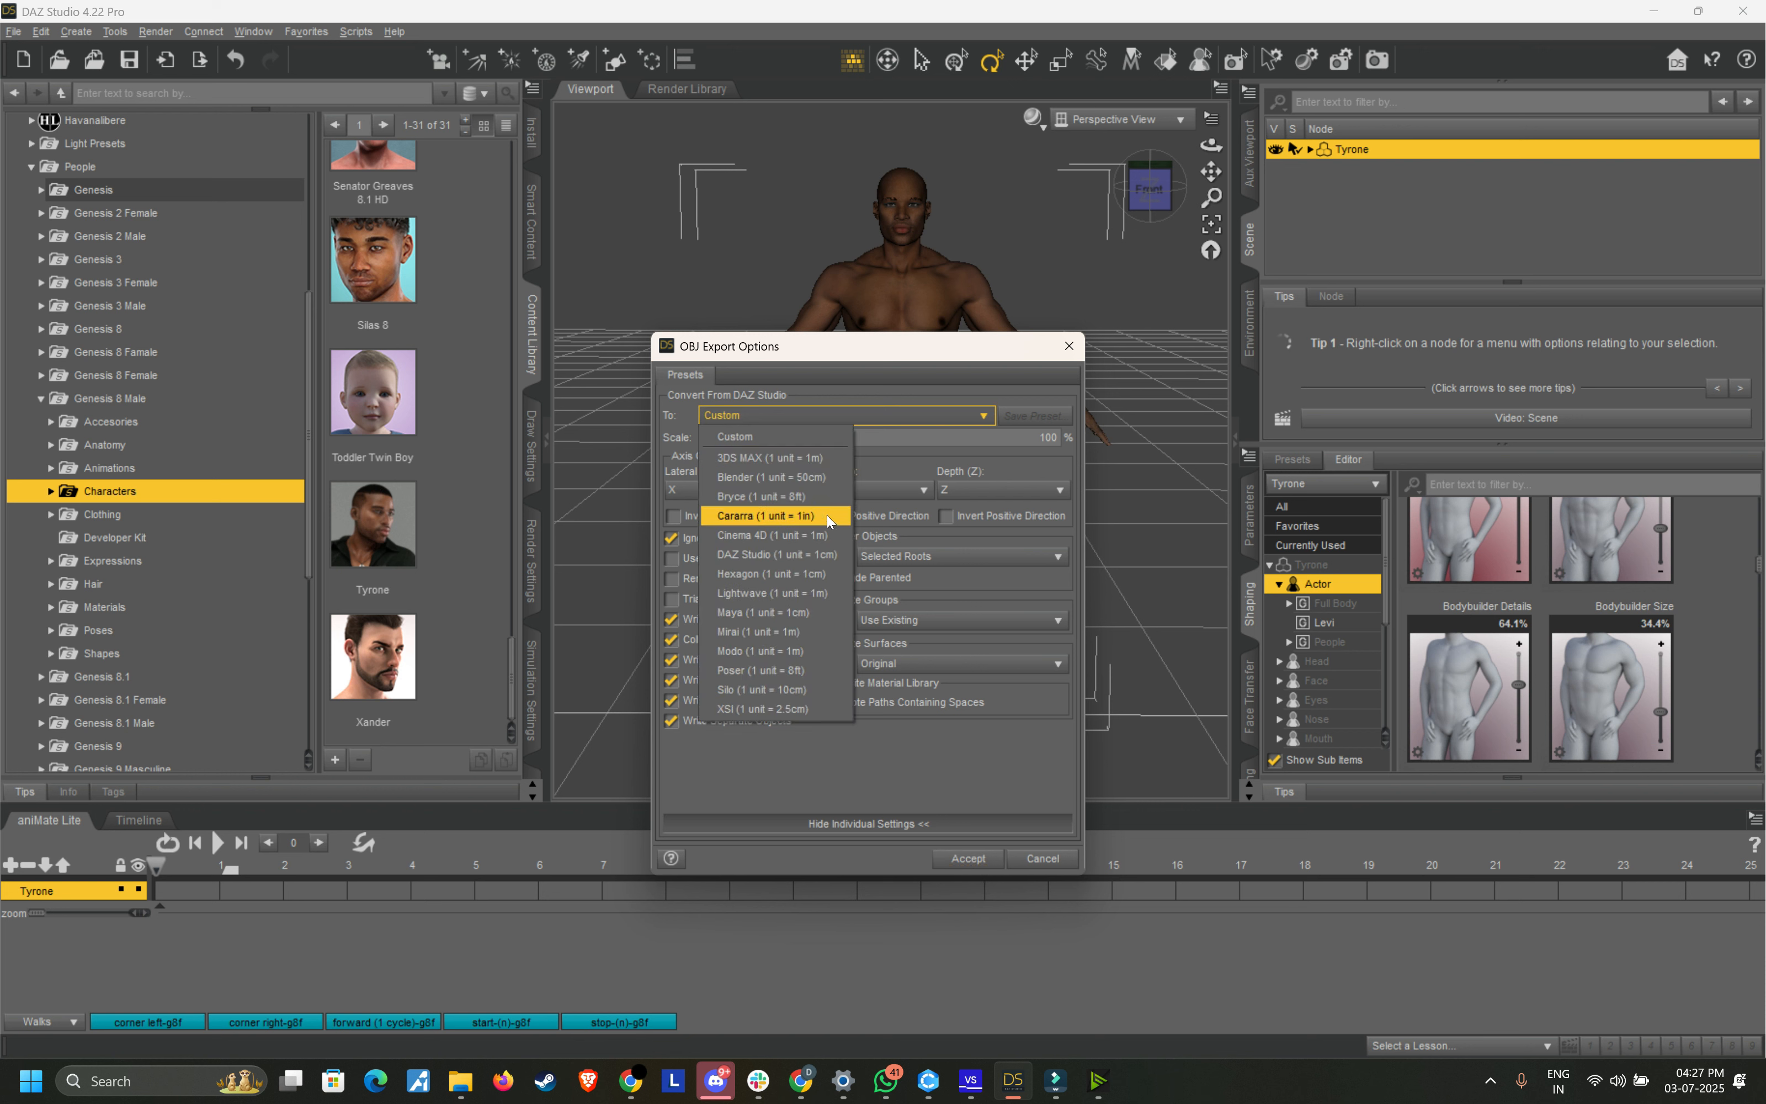
{"action": "left_click", "coordinate": [803, 560]}
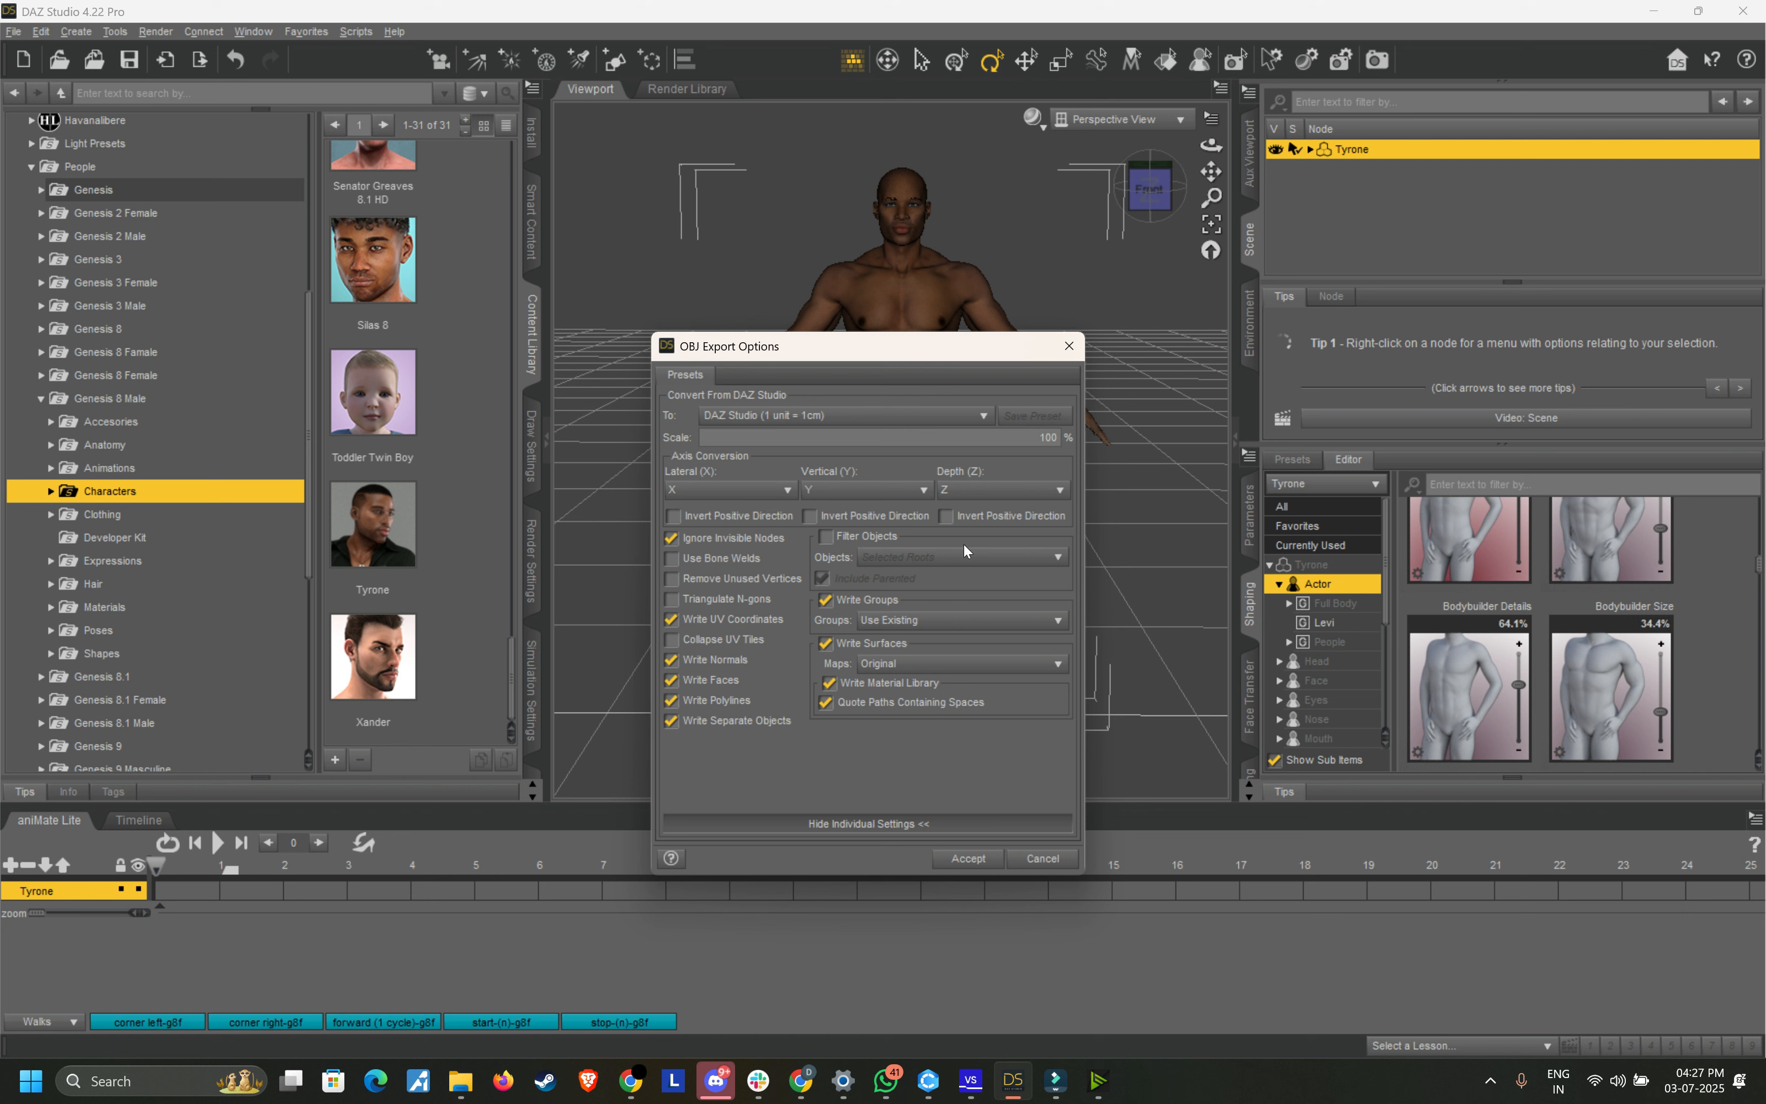
{"action": "left_click", "coordinate": [970, 860]}
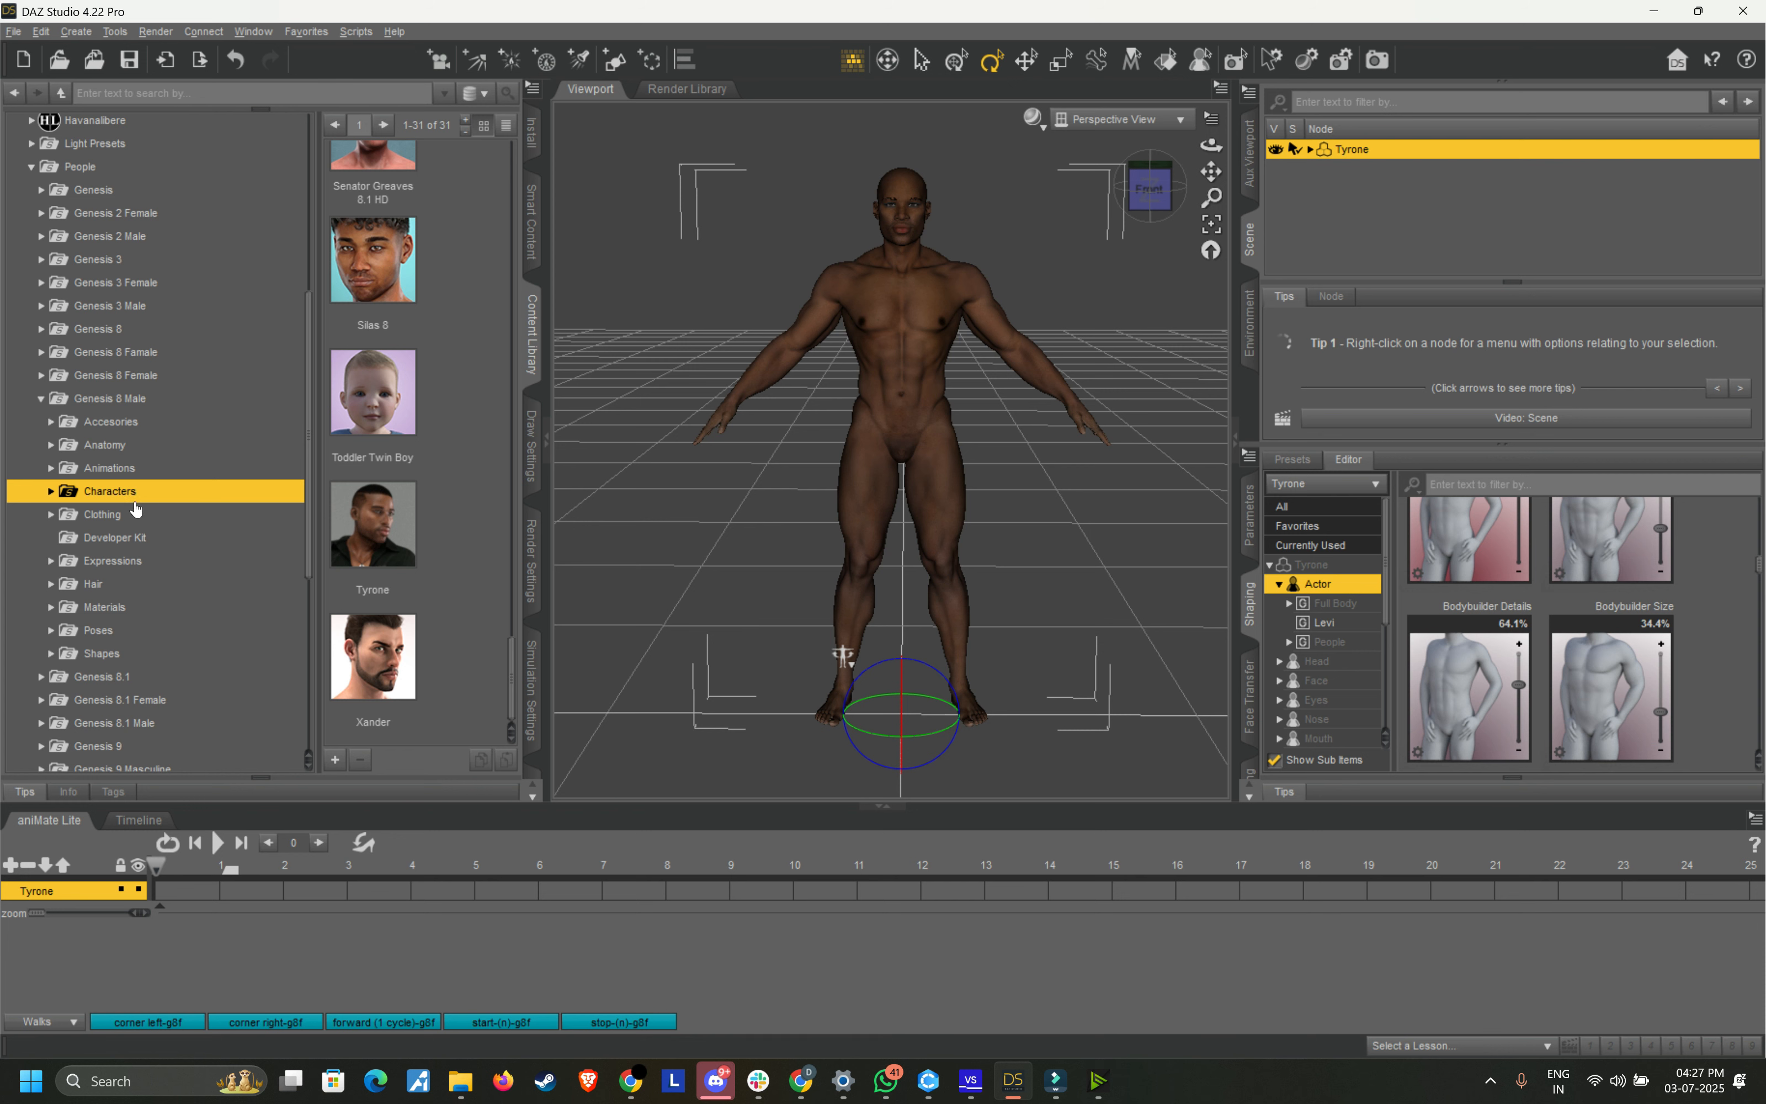
Step: Open the 01 Ozias pose folder under Genesis 8 Male > Poses > Faber Inc > Alive Poses for Ozias in the content library
{"action": "left_click", "coordinate": [50, 491]}
{"action": "left_click", "coordinate": [51, 384]}
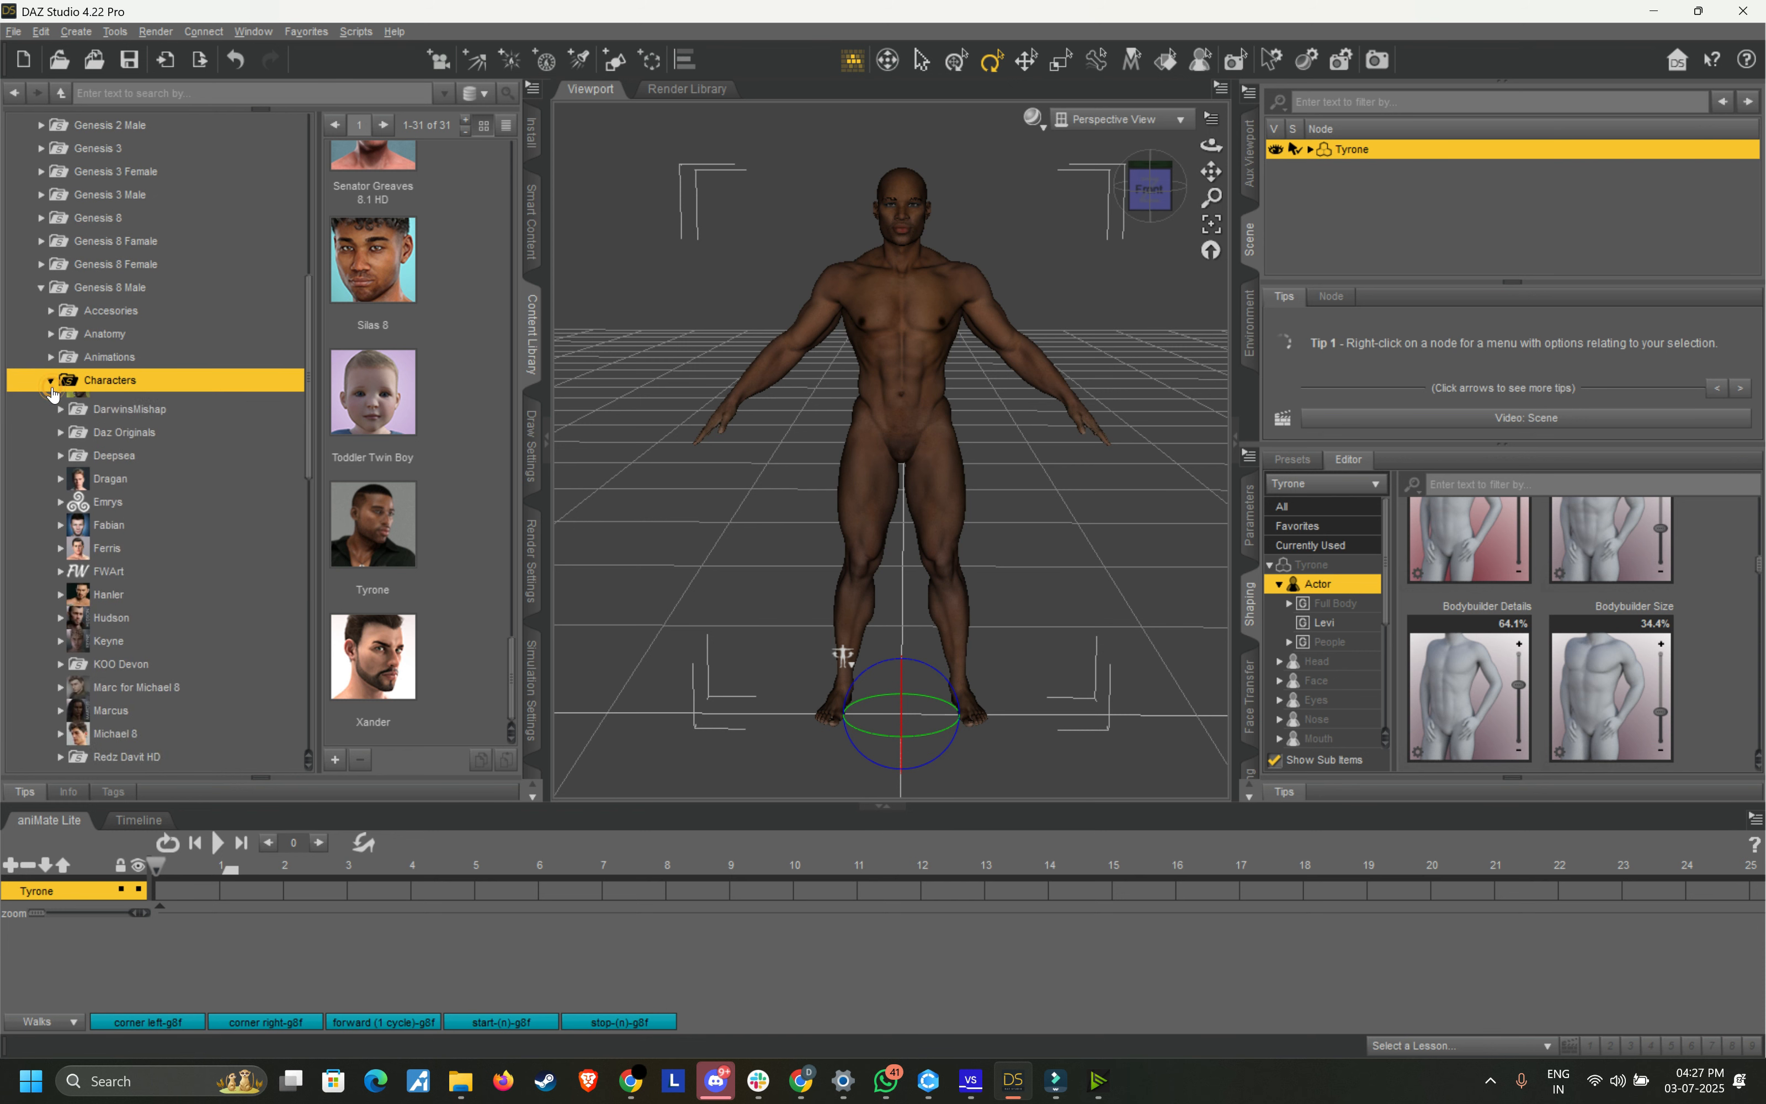
{"action": "left_click", "coordinate": [57, 518]}
{"action": "left_click", "coordinate": [51, 518]}
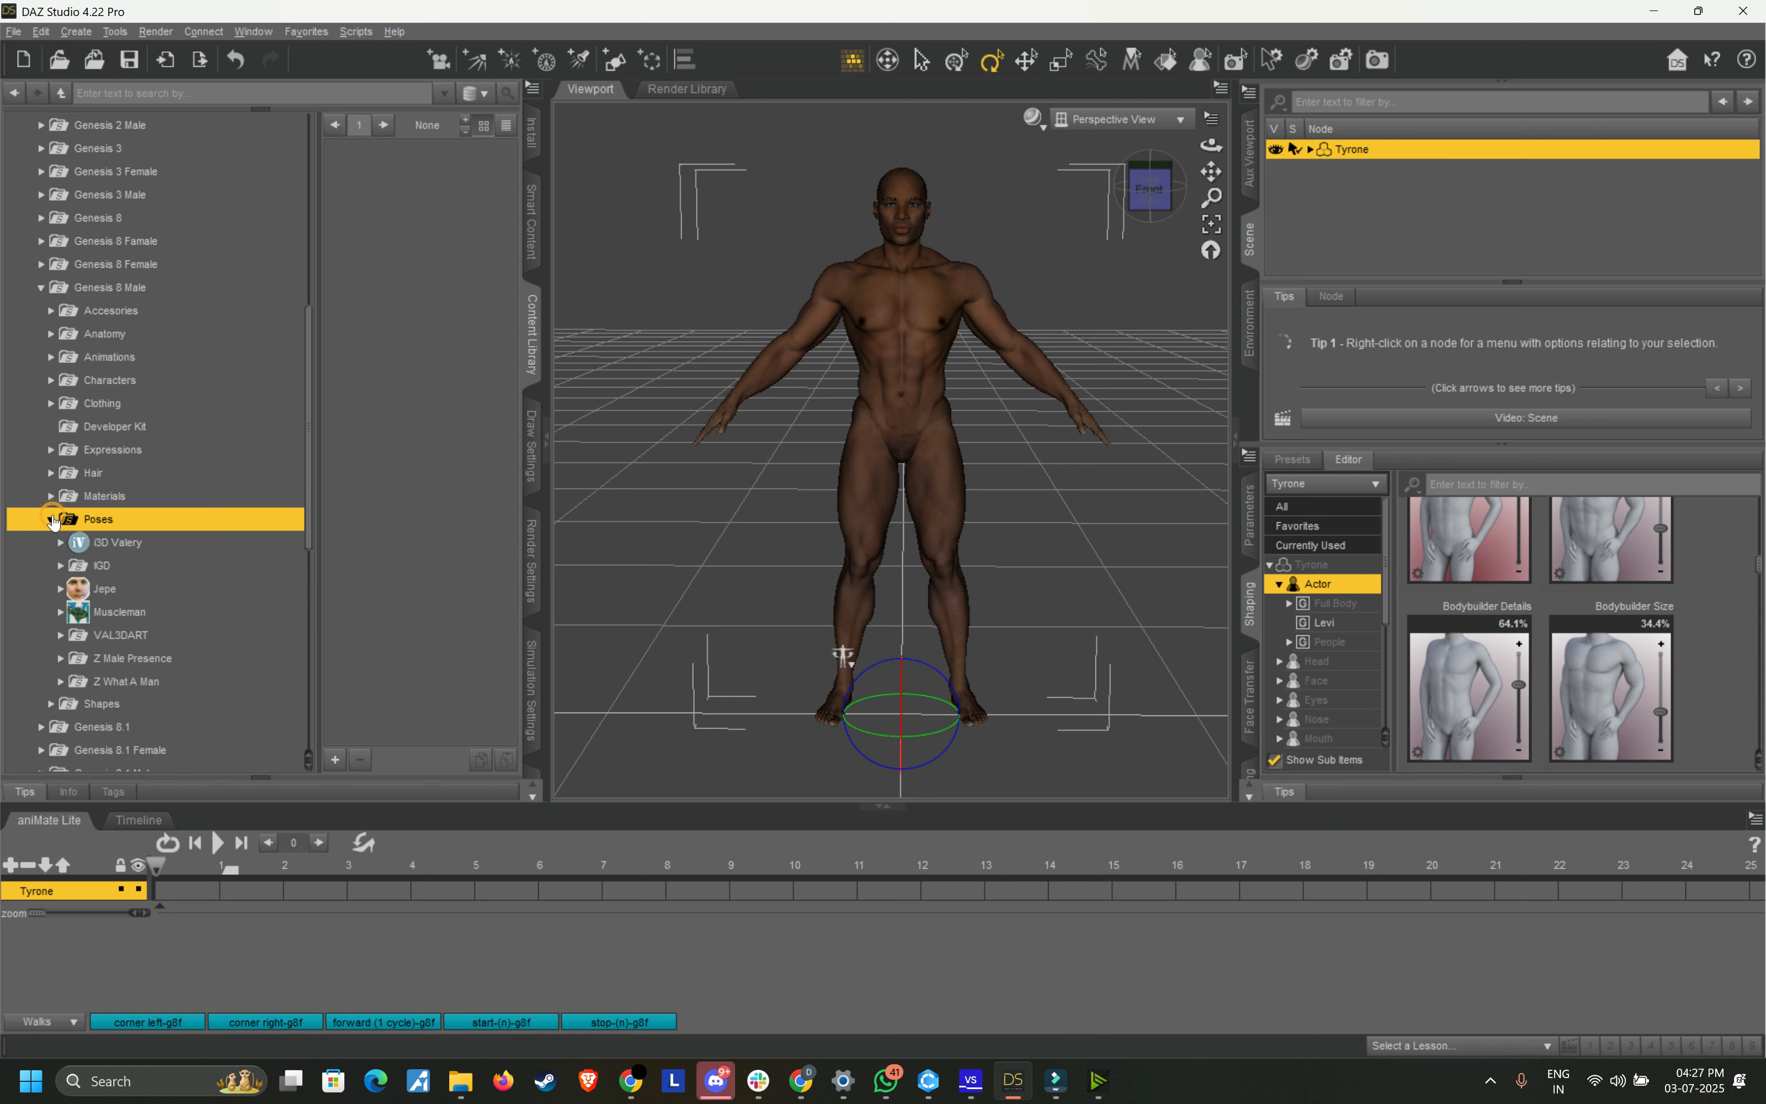
{"action": "scroll", "coordinate": [73, 511], "scroll_direction": "down", "scroll_amount": 2}
{"action": "left_click", "coordinate": [80, 454]}
{"action": "left_click", "coordinate": [93, 501]}
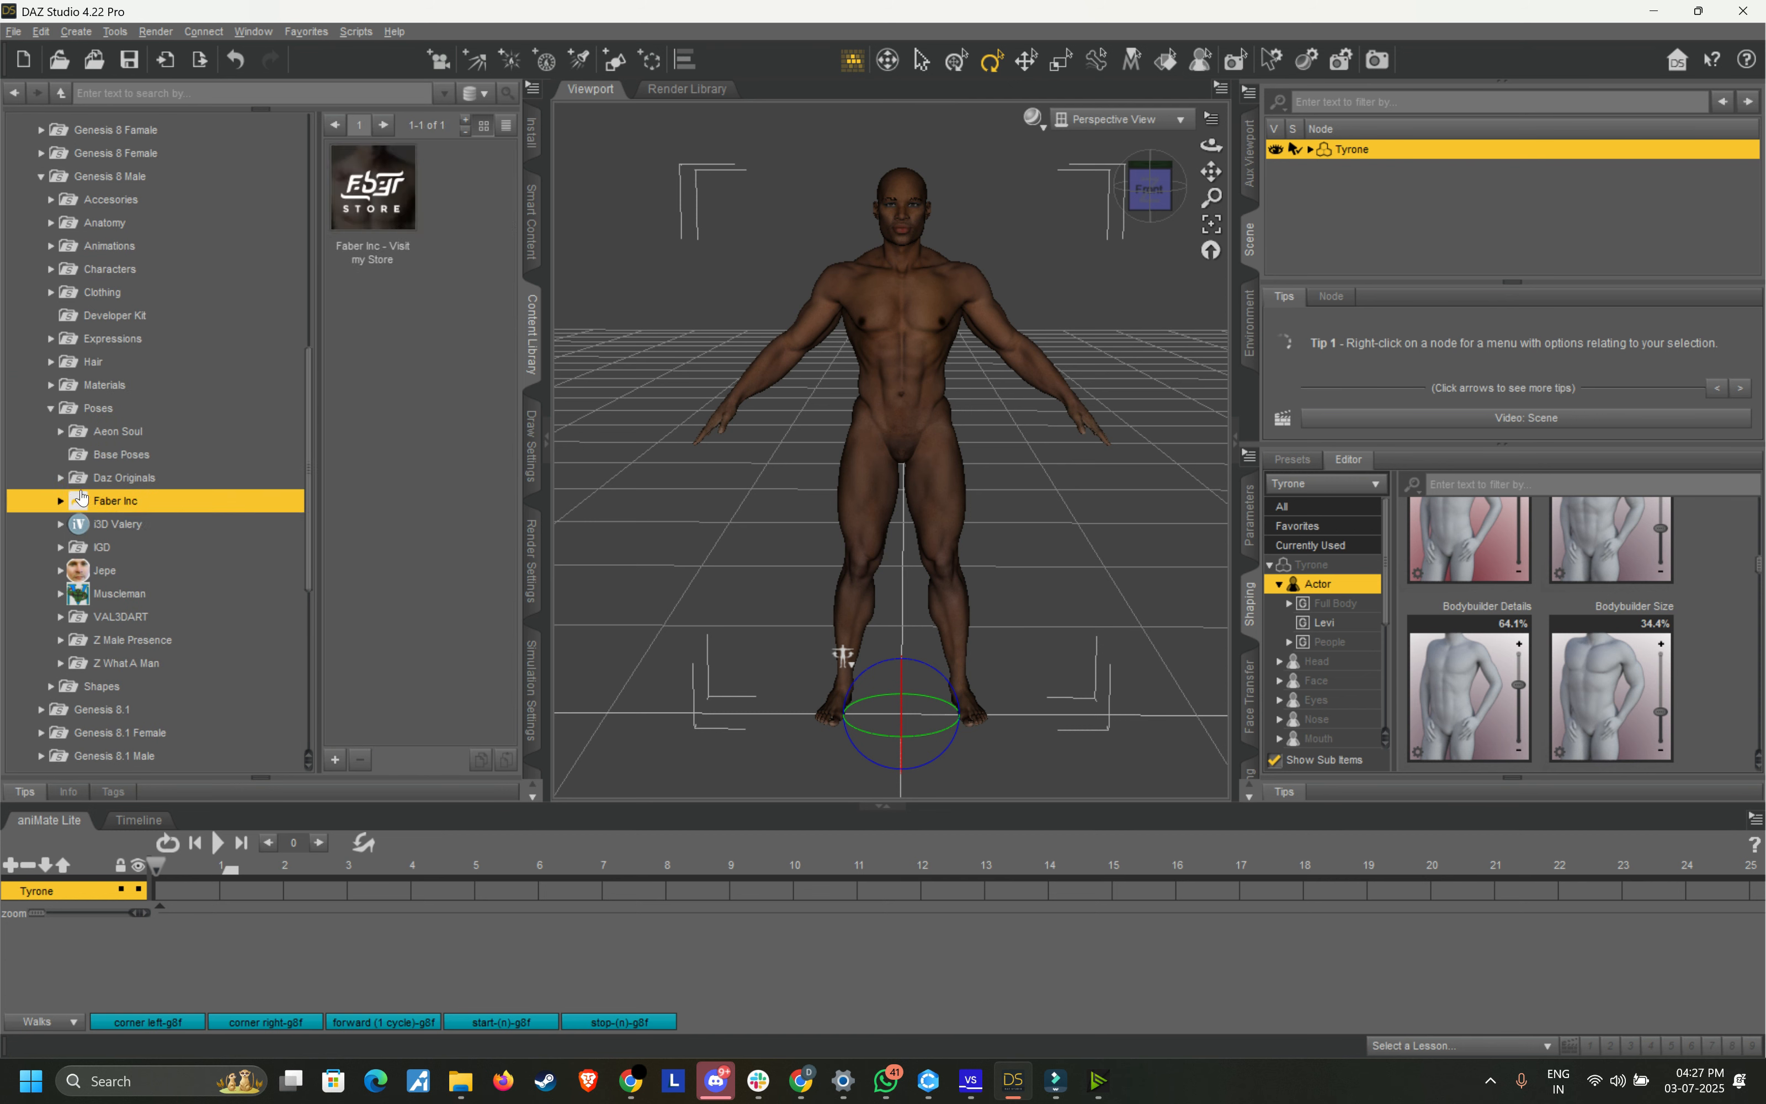
{"action": "left_click", "coordinate": [55, 501]}
{"action": "left_click", "coordinate": [95, 524]}
{"action": "left_click", "coordinate": [93, 547]}
{"action": "left_click", "coordinate": [70, 547]}
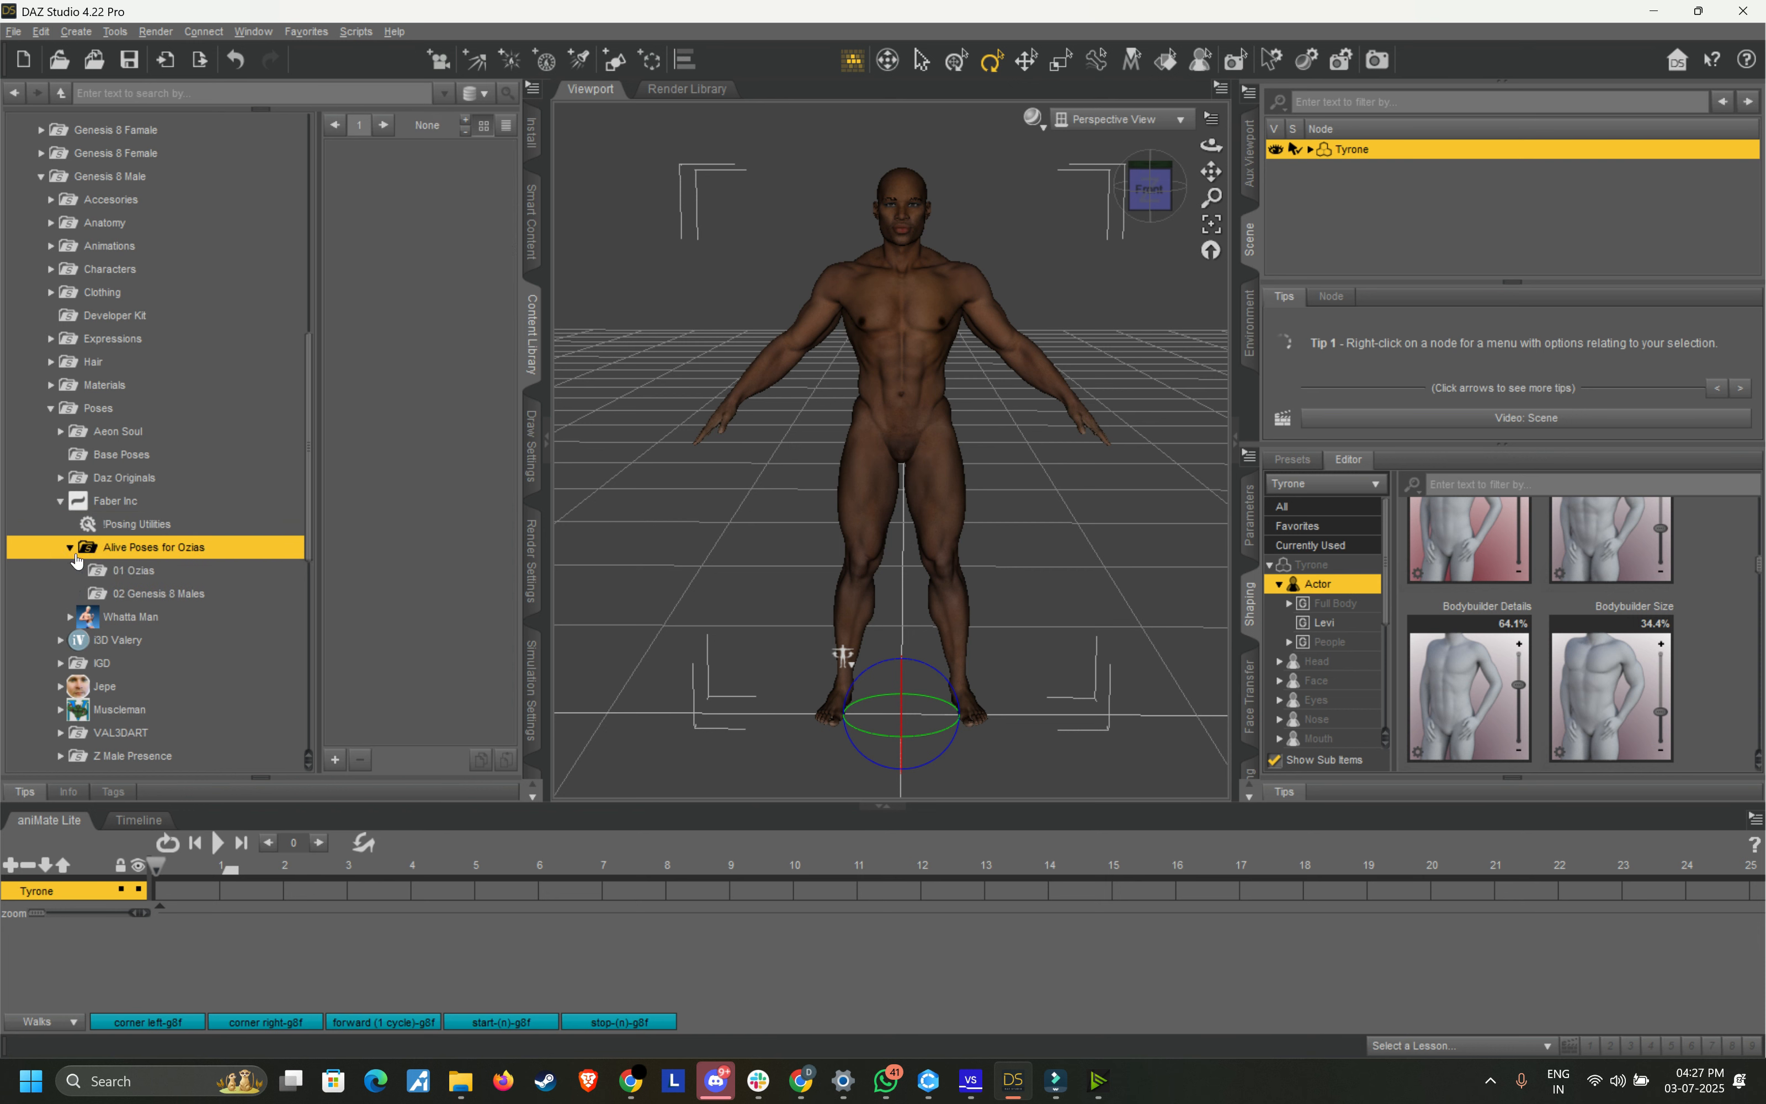
{"action": "left_click", "coordinate": [133, 570]}
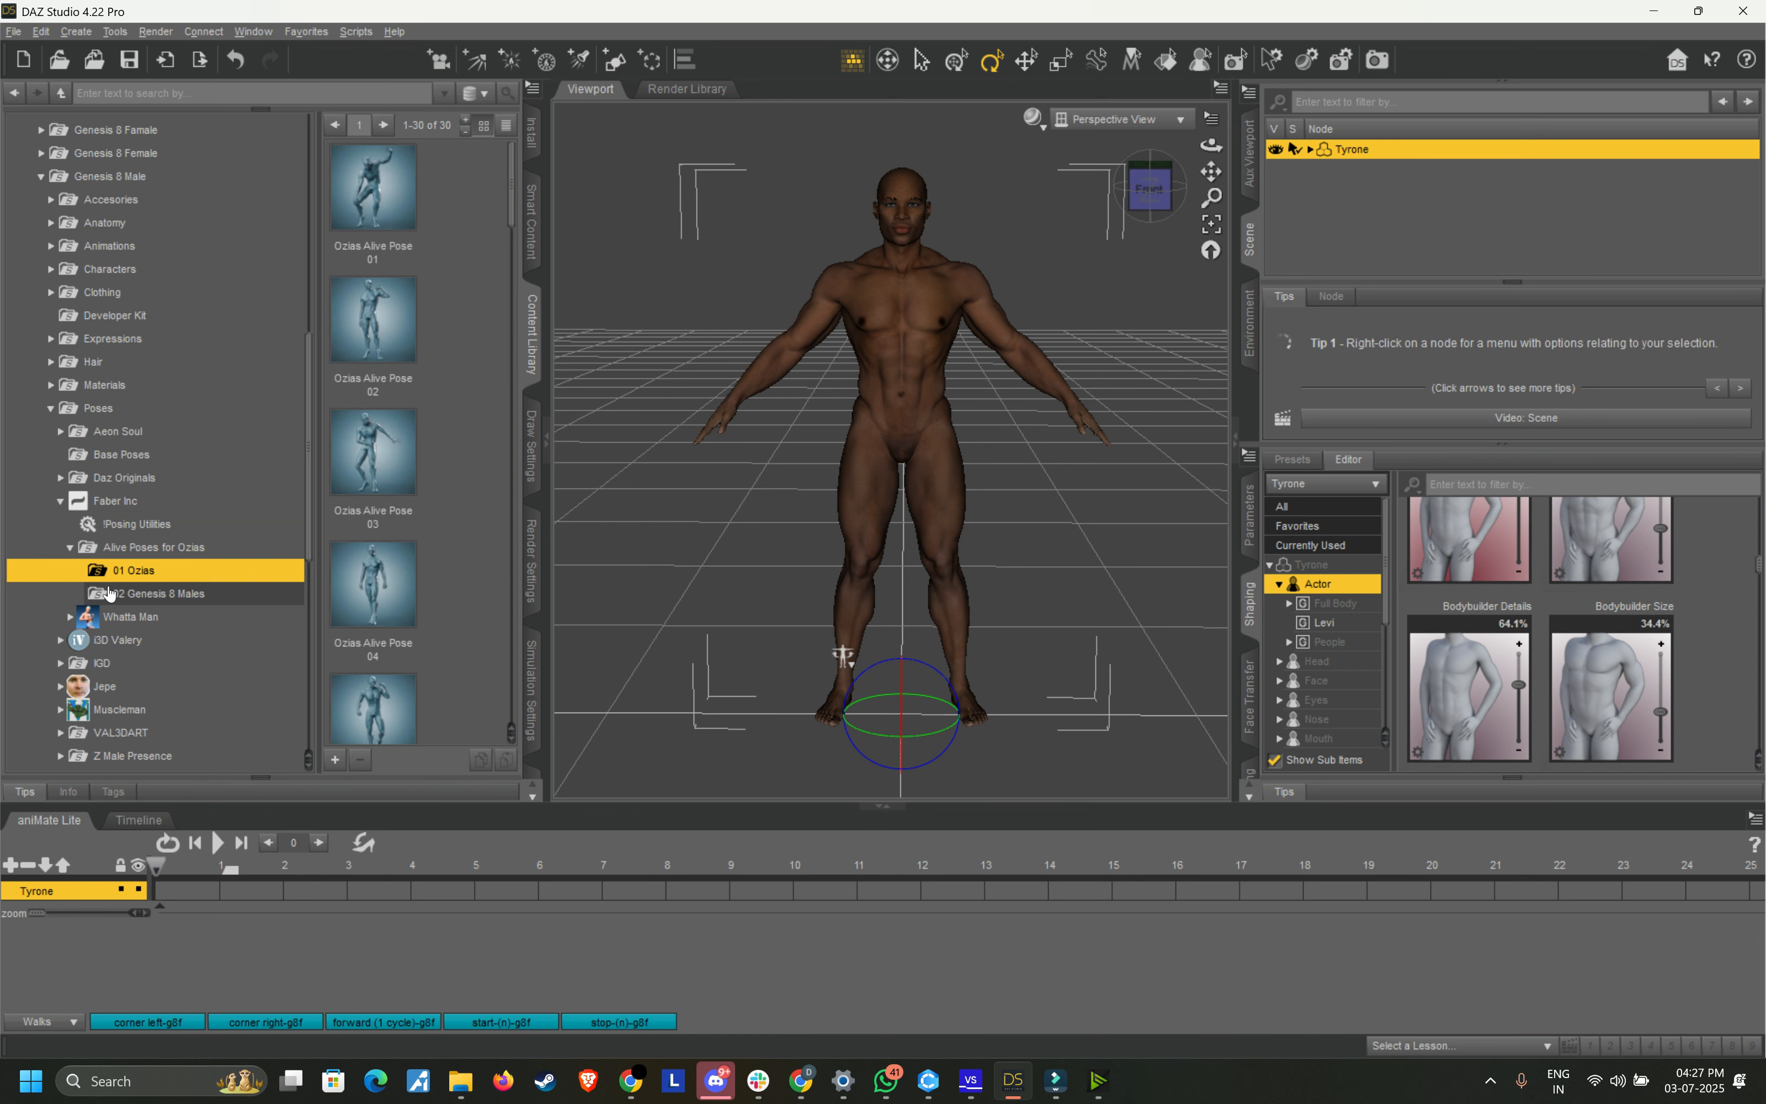
Step: Apply Ozias Alive Pose 04 to the figure with limits turned off, and view the posed figure from the front
{"action": "double_click", "coordinate": [379, 582]}
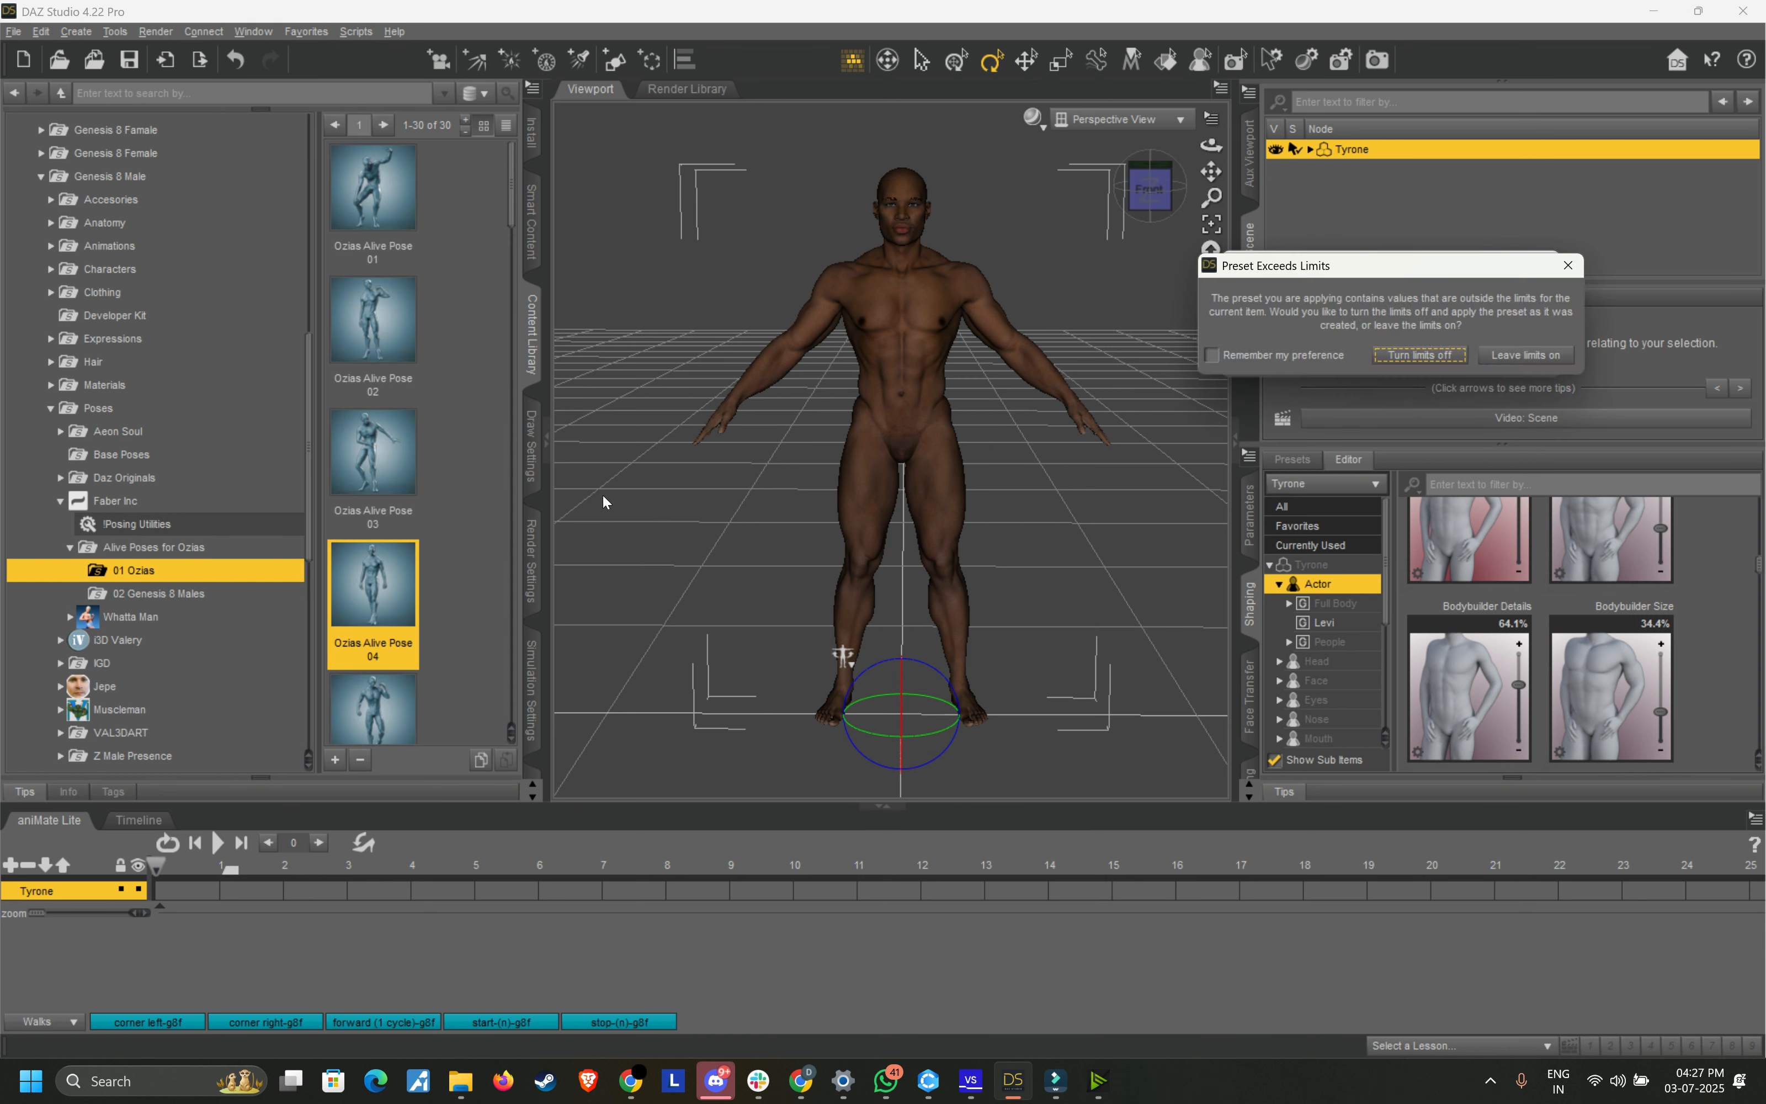
{"action": "left_click", "coordinate": [1420, 355]}
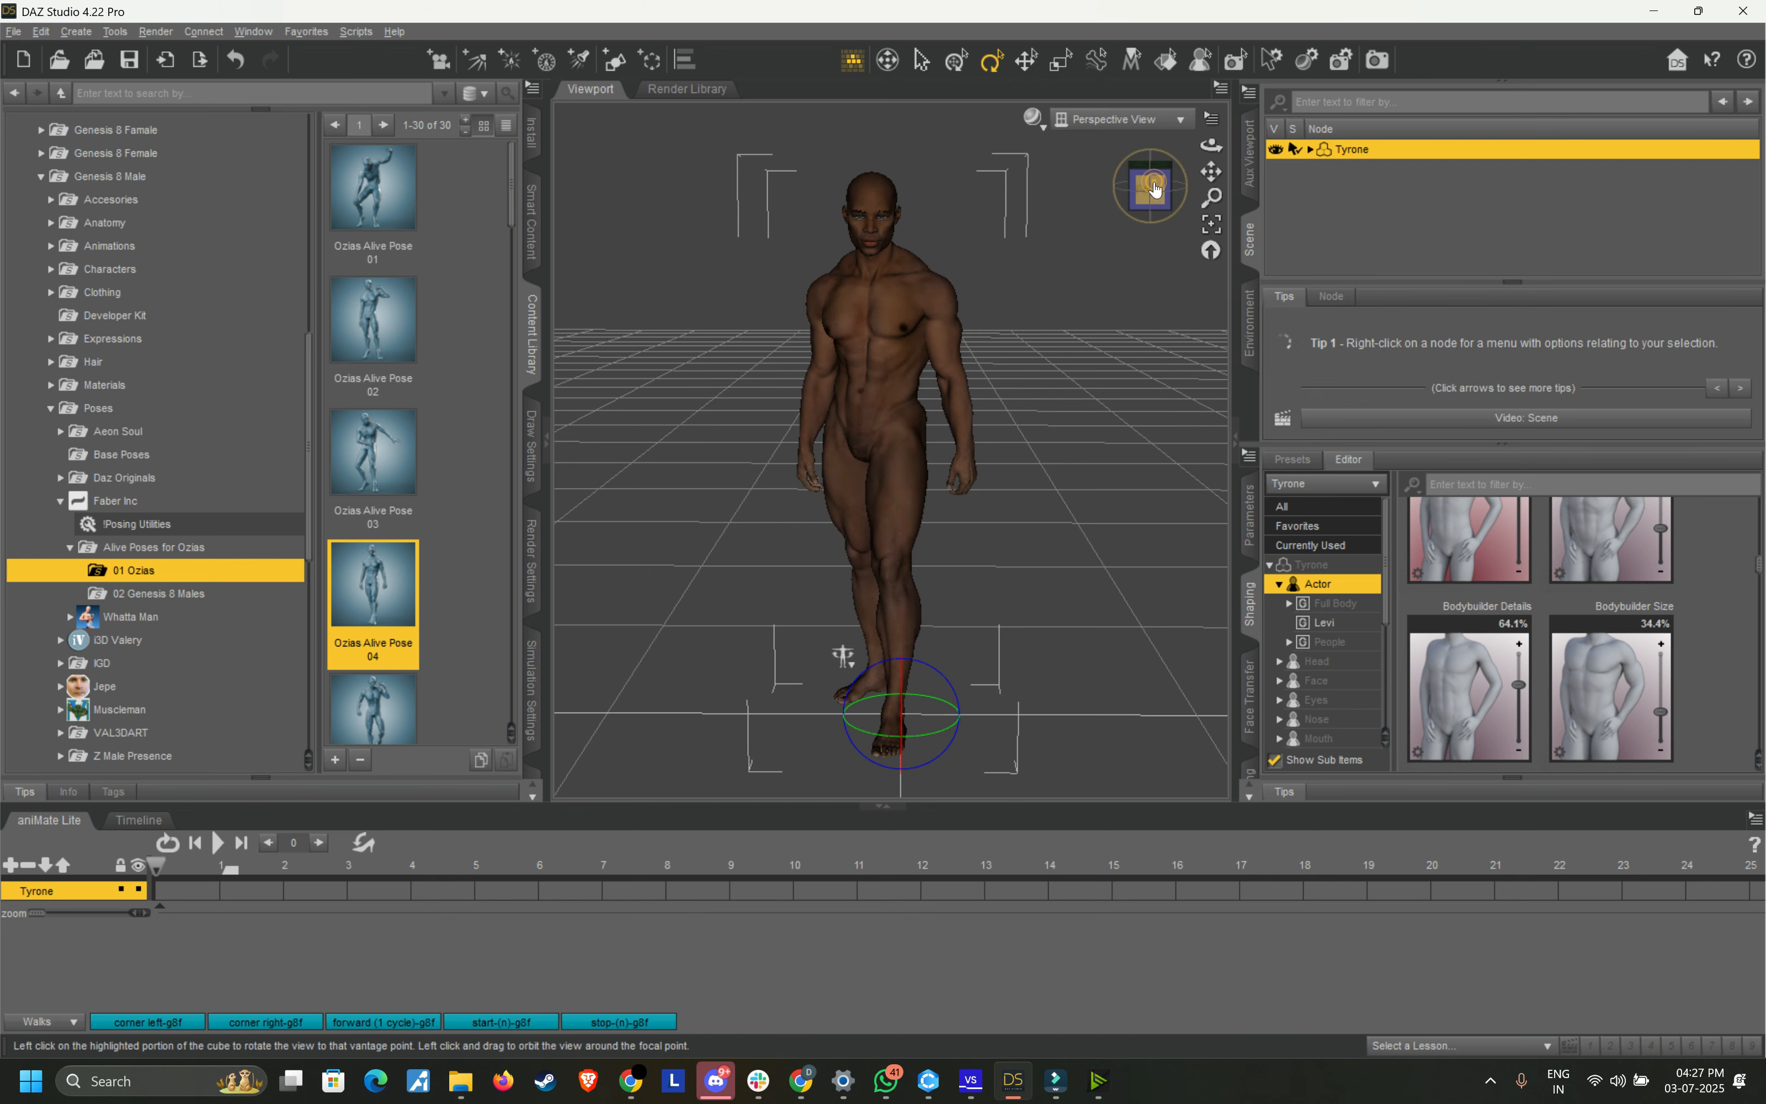
{"action": "left_click_drag", "start_coordinate": [1150, 187], "coordinate": [1195, 211]}
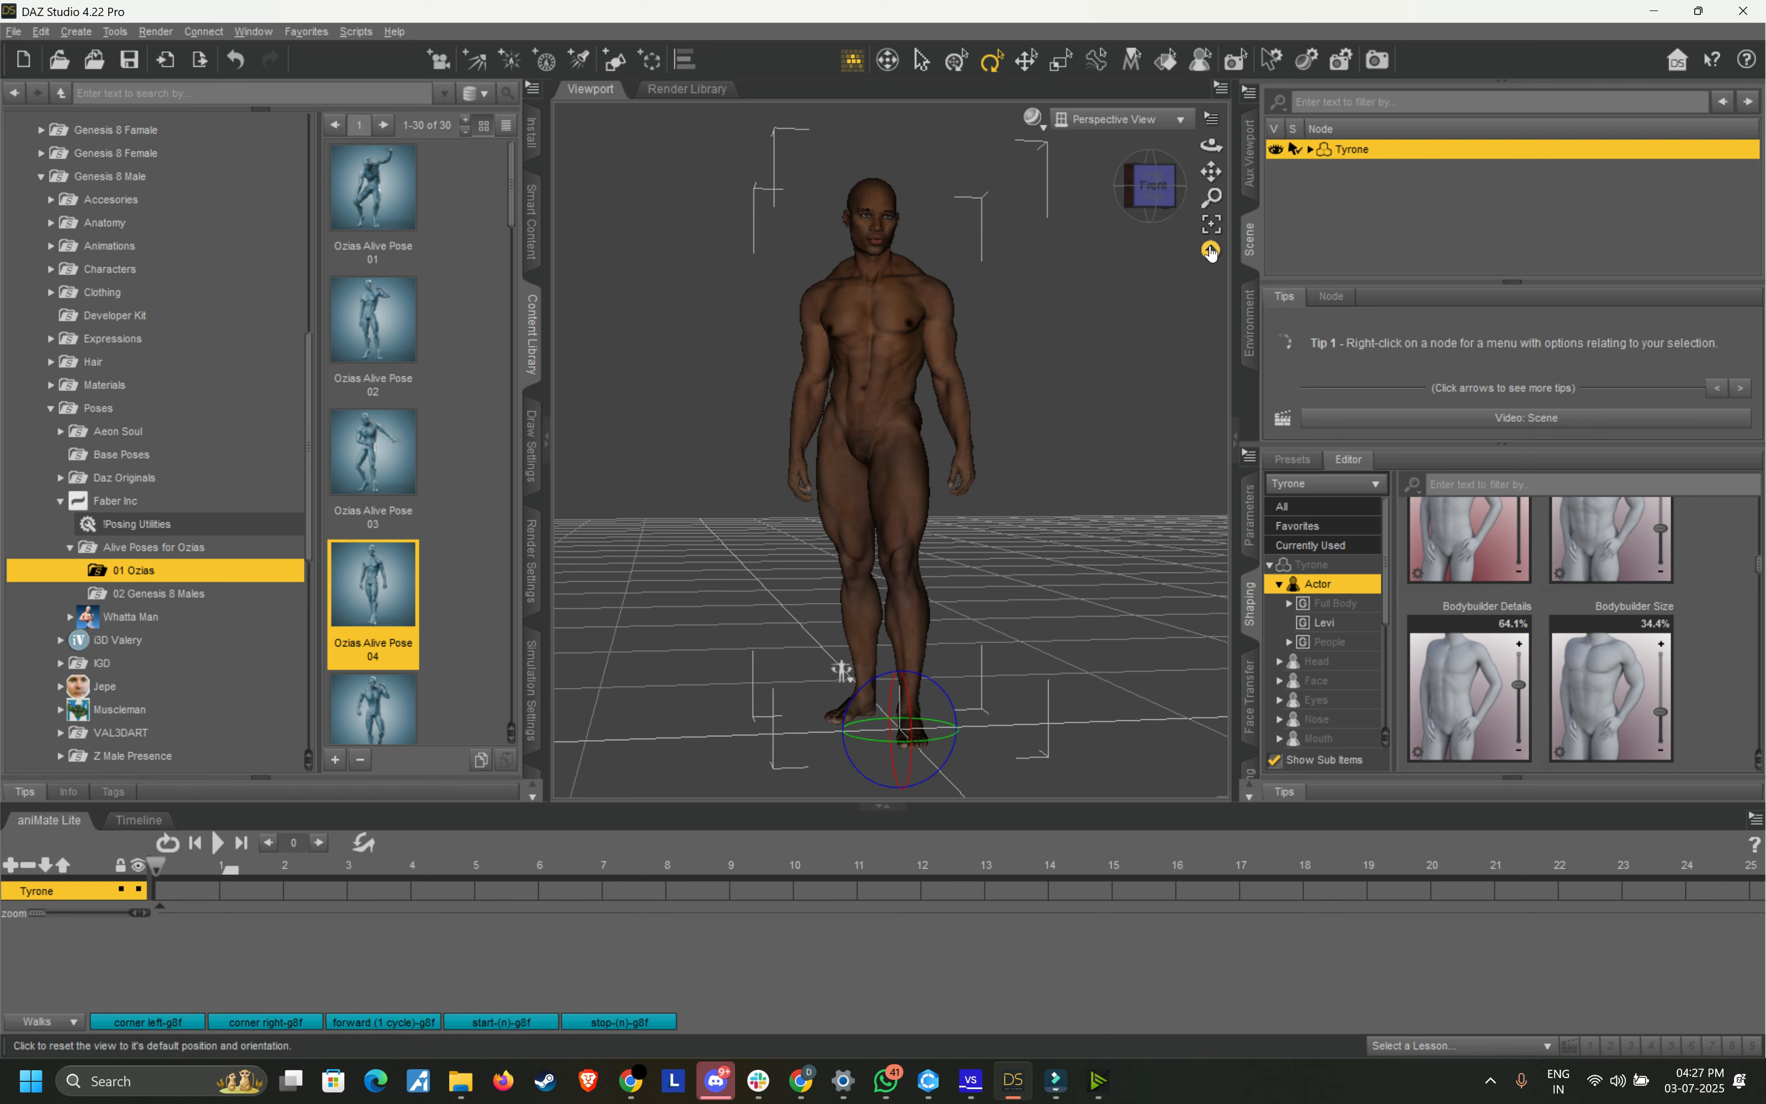
{"action": "left_click", "coordinate": [1211, 229]}
{"action": "left_click", "coordinate": [1150, 187]}
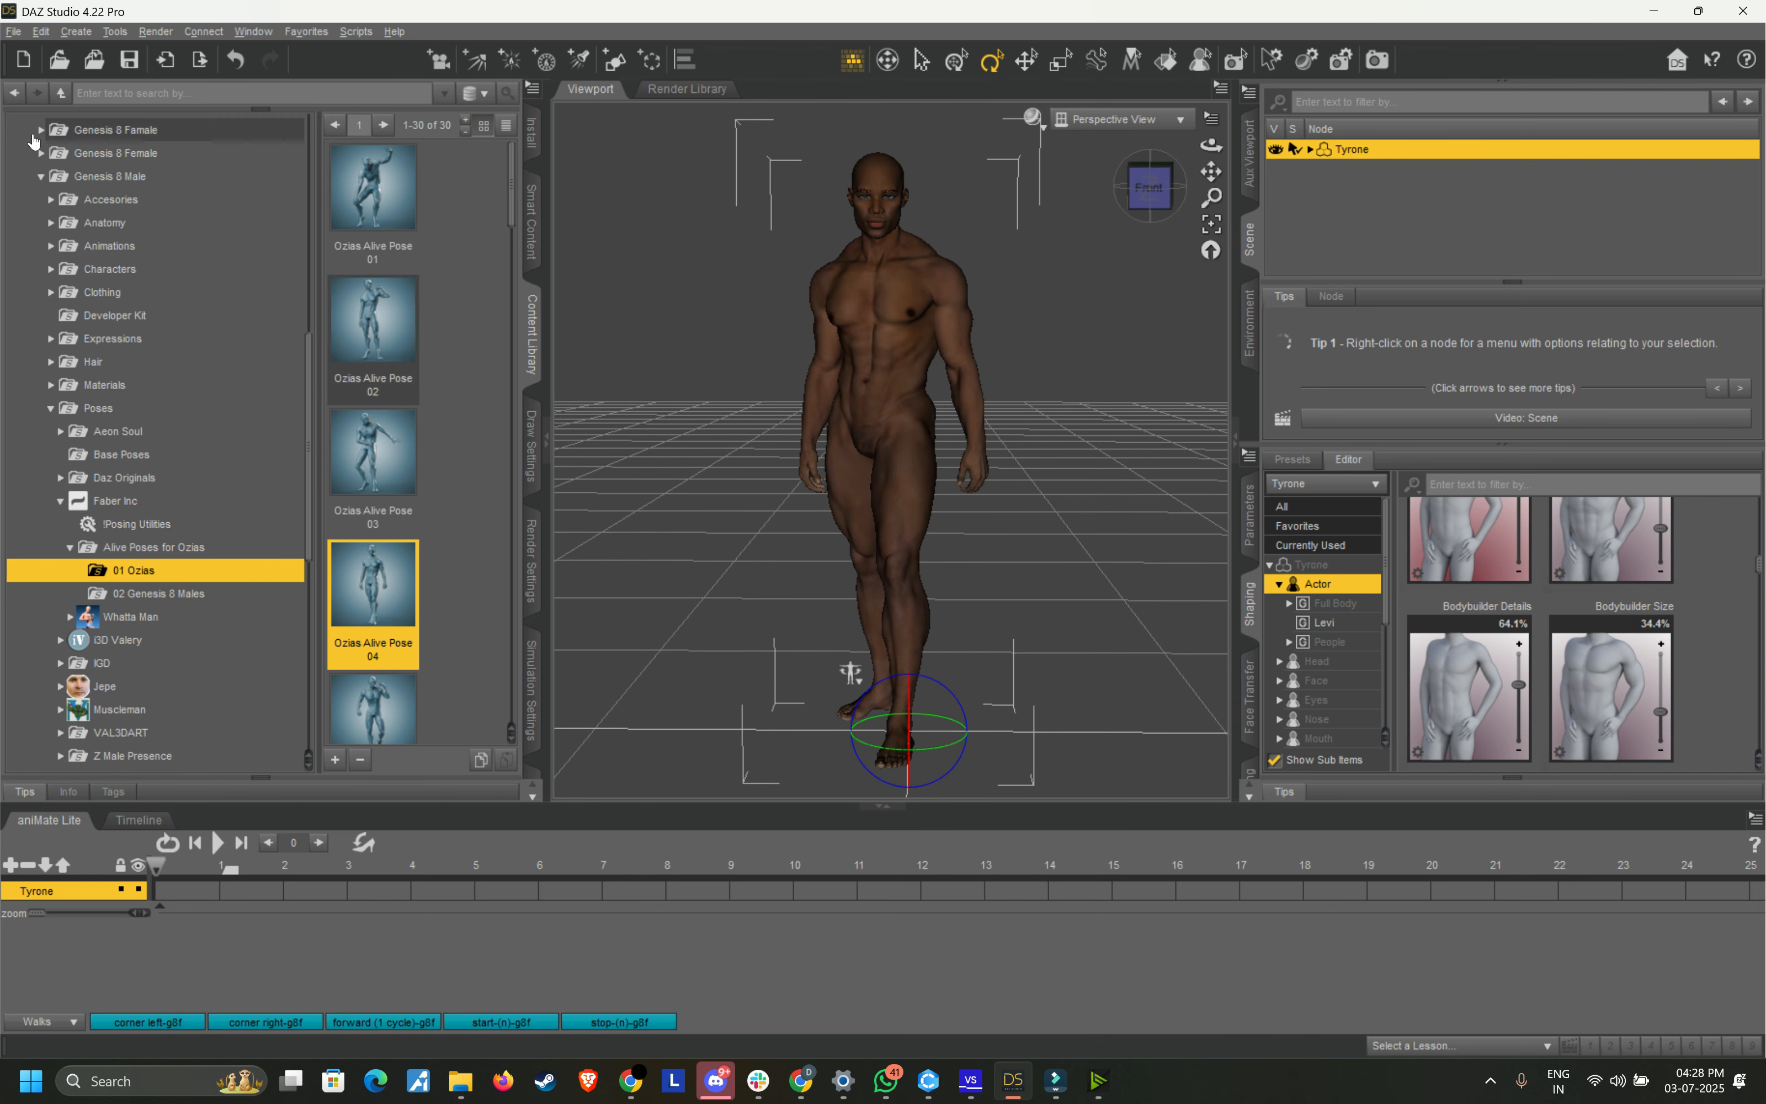
Step: Export the posed figure as Tyrone_pose_Pose1 in Wavefront Object (*.obj) format to the OBJ file folder, accepting the DAZ Studio (1 unit = 1cm) options
{"action": "left_click", "coordinate": [13, 31]}
{"action": "left_click", "coordinate": [44, 264]}
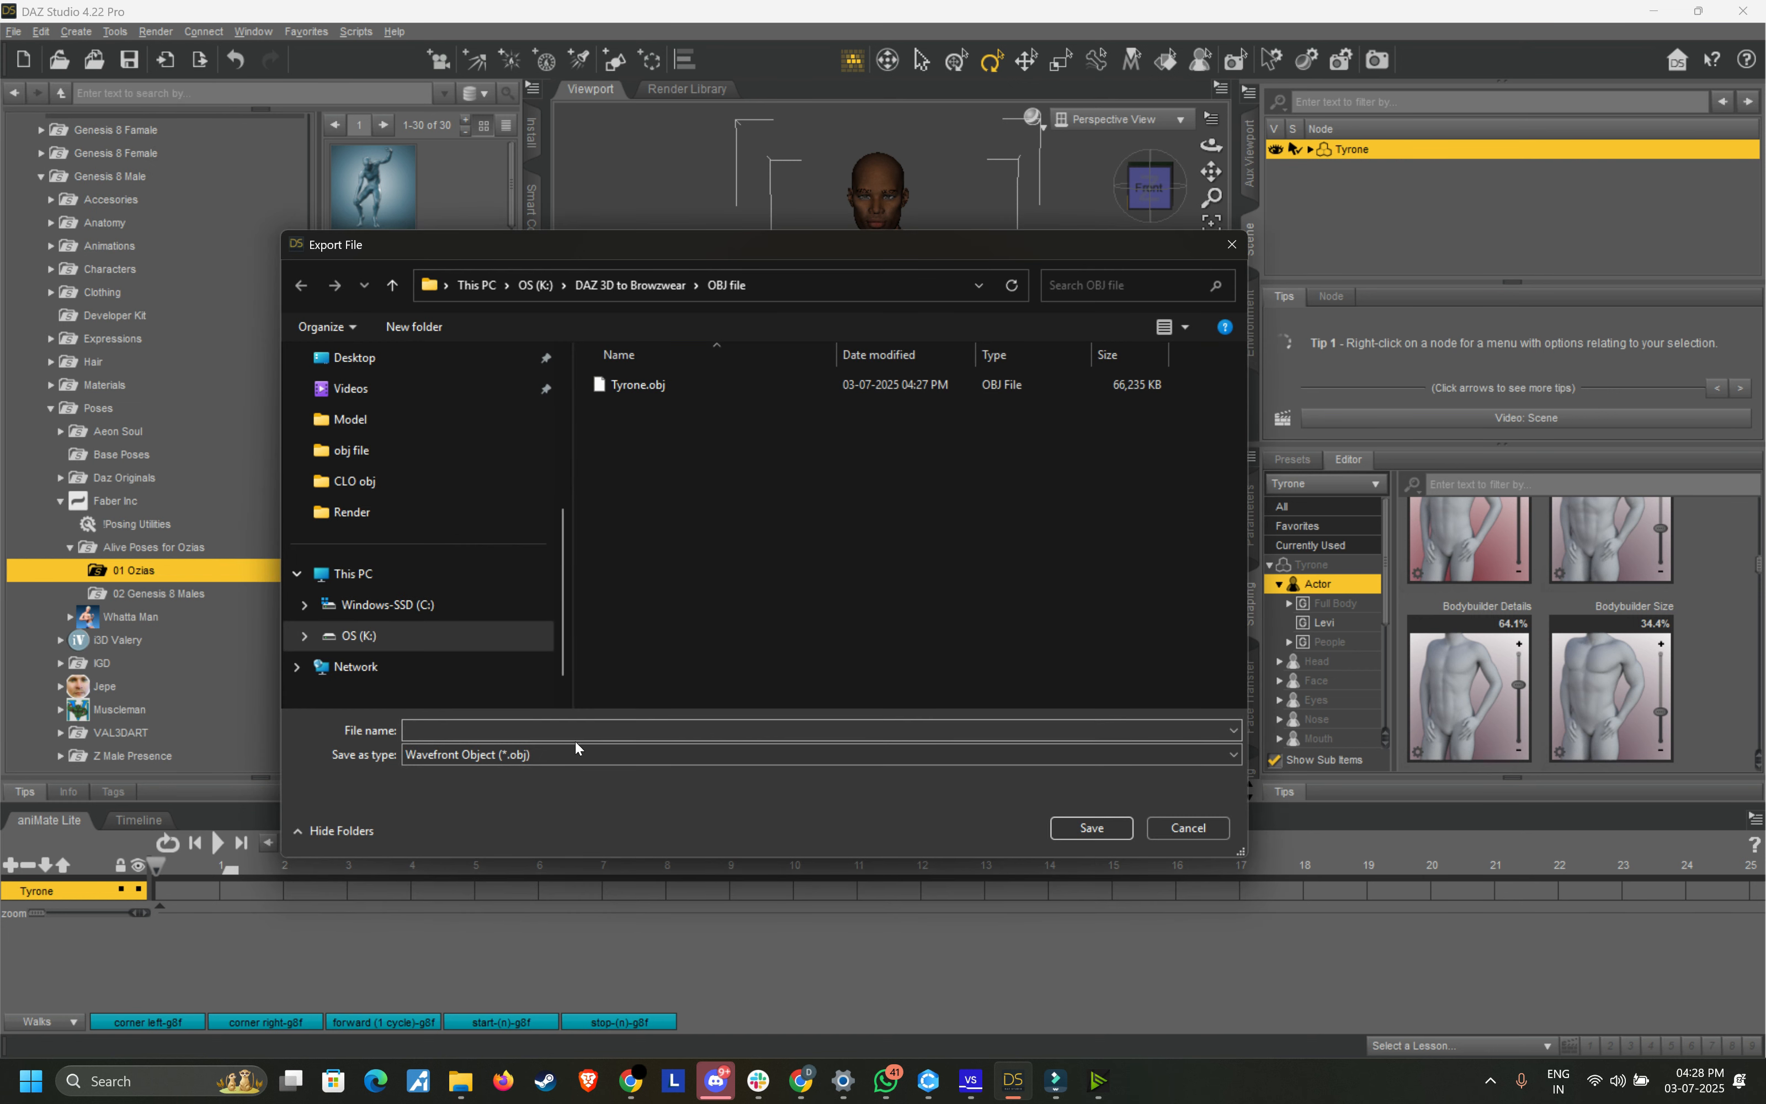
{"action": "left_click", "coordinate": [668, 381]}
{"action": "left_click", "coordinate": [473, 729]}
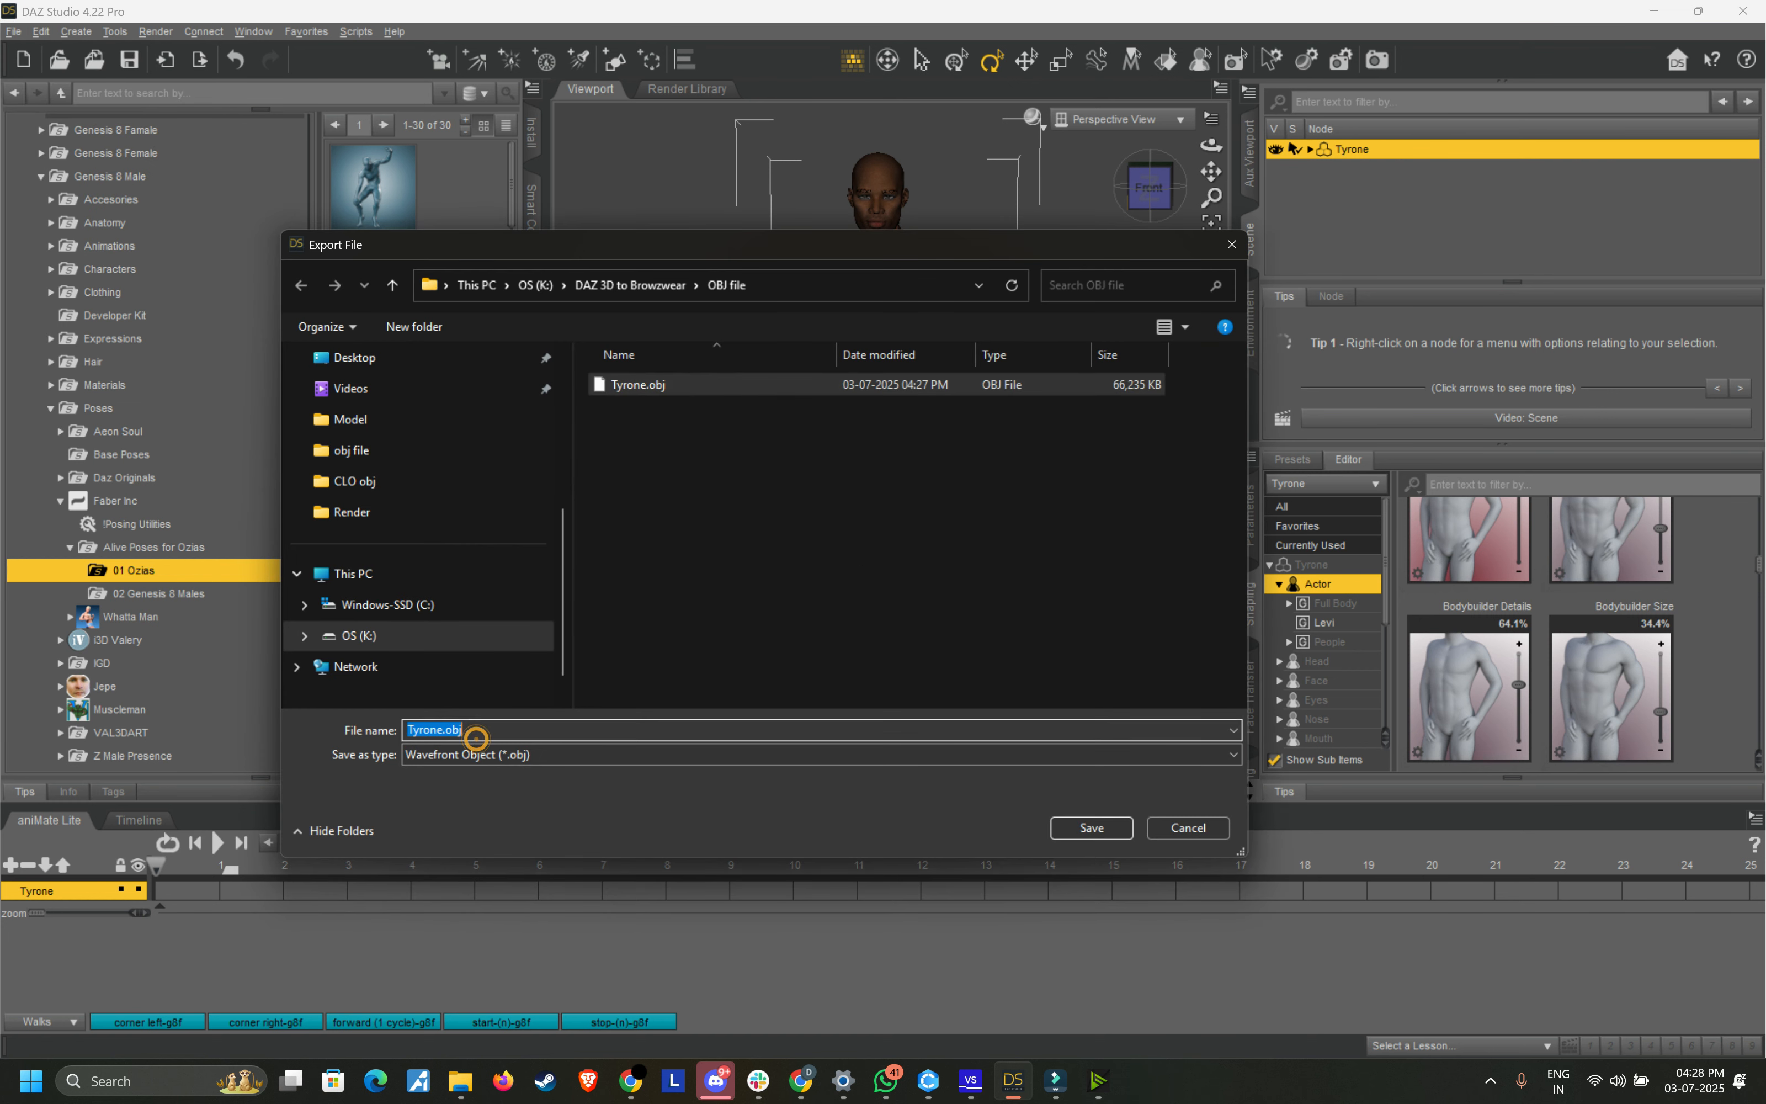
{"action": "left_click", "coordinate": [515, 730]}
{"action": "key", "text": "BackSpace"}
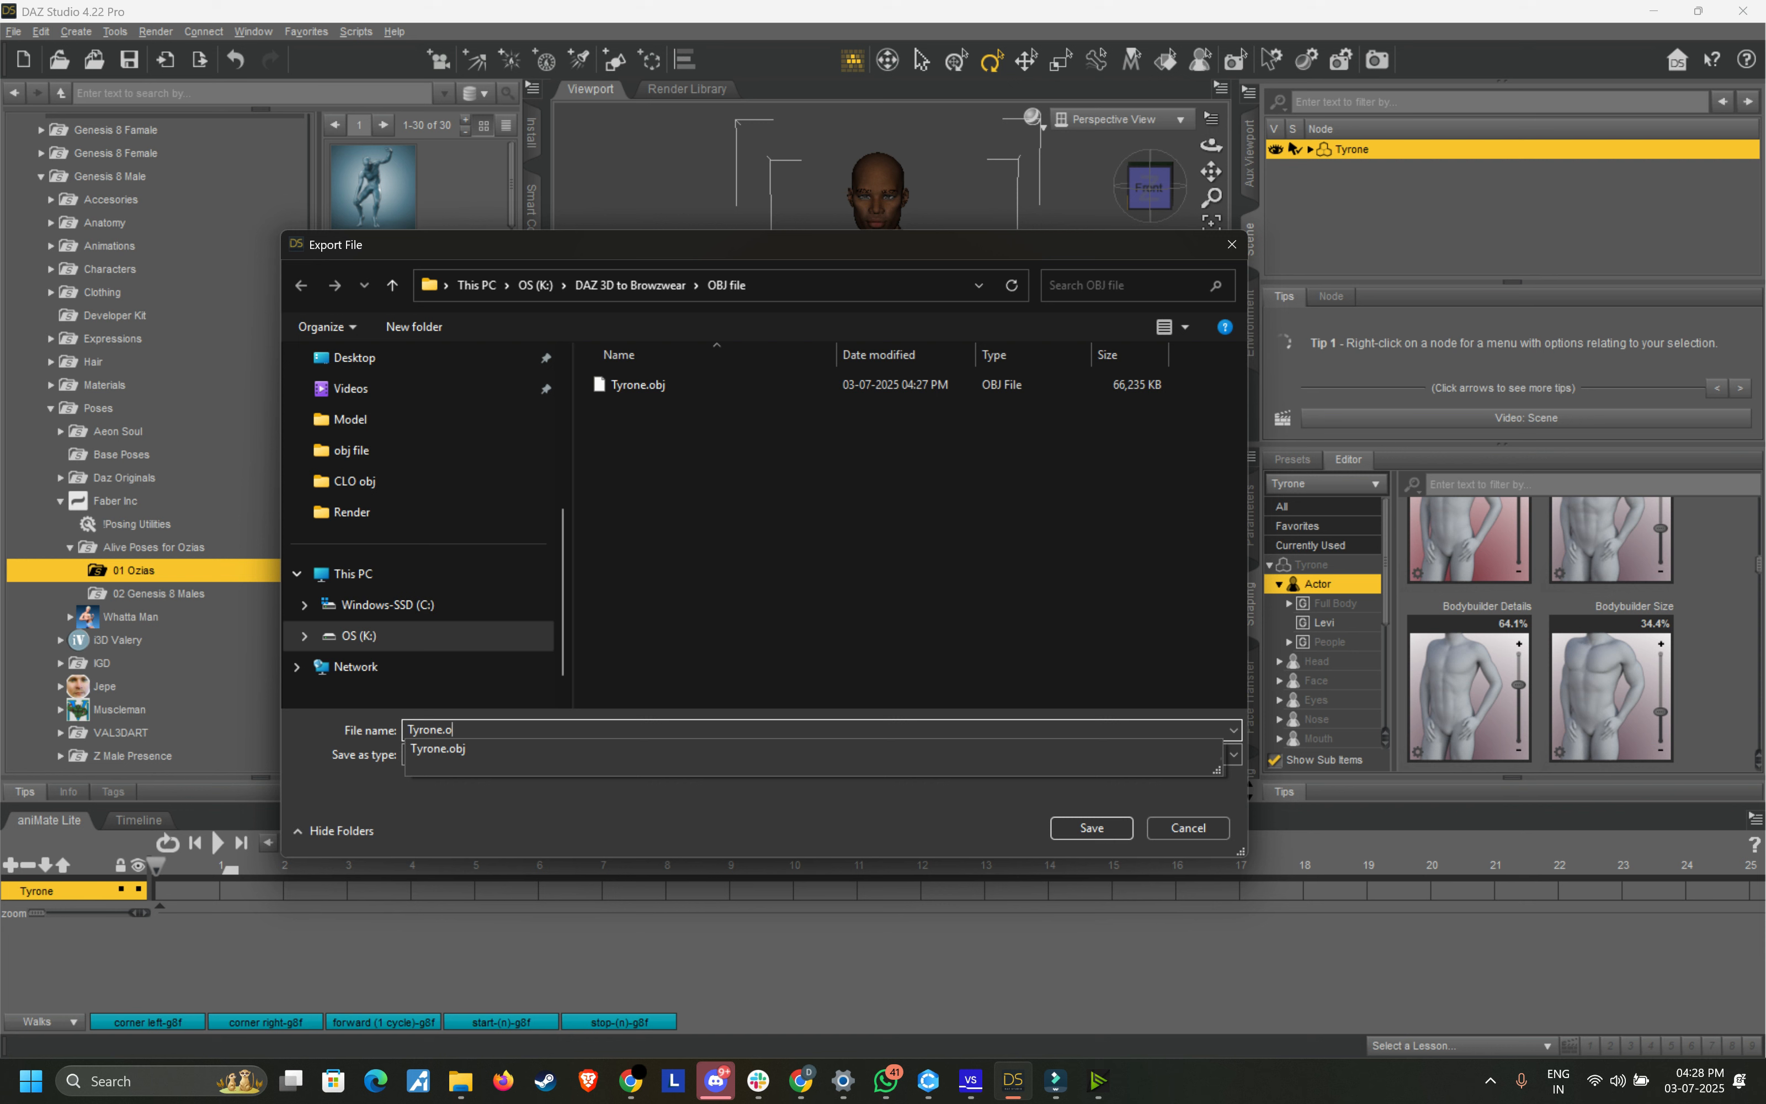
{"action": "key", "text": "BackSpace"}
{"action": "key", "text": "BackSpace"}
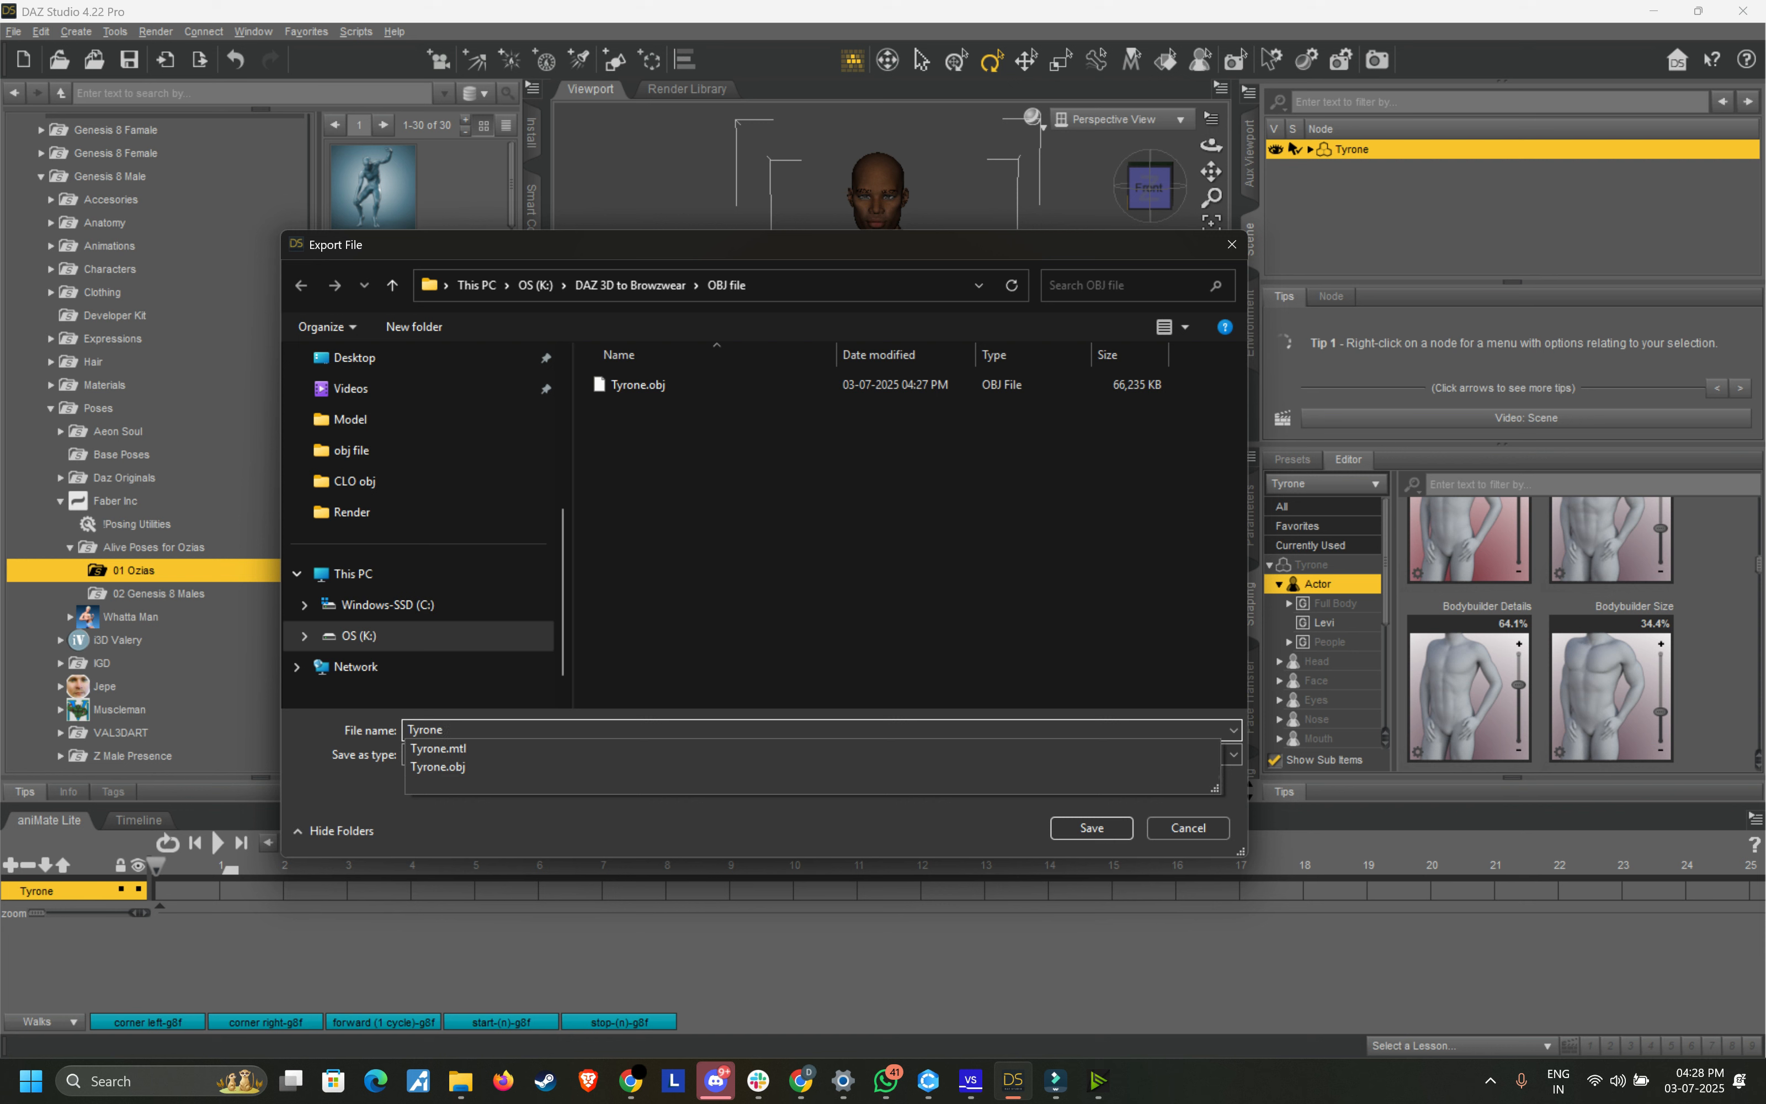
{"action": "type", "text": "_pose_Pose1"}
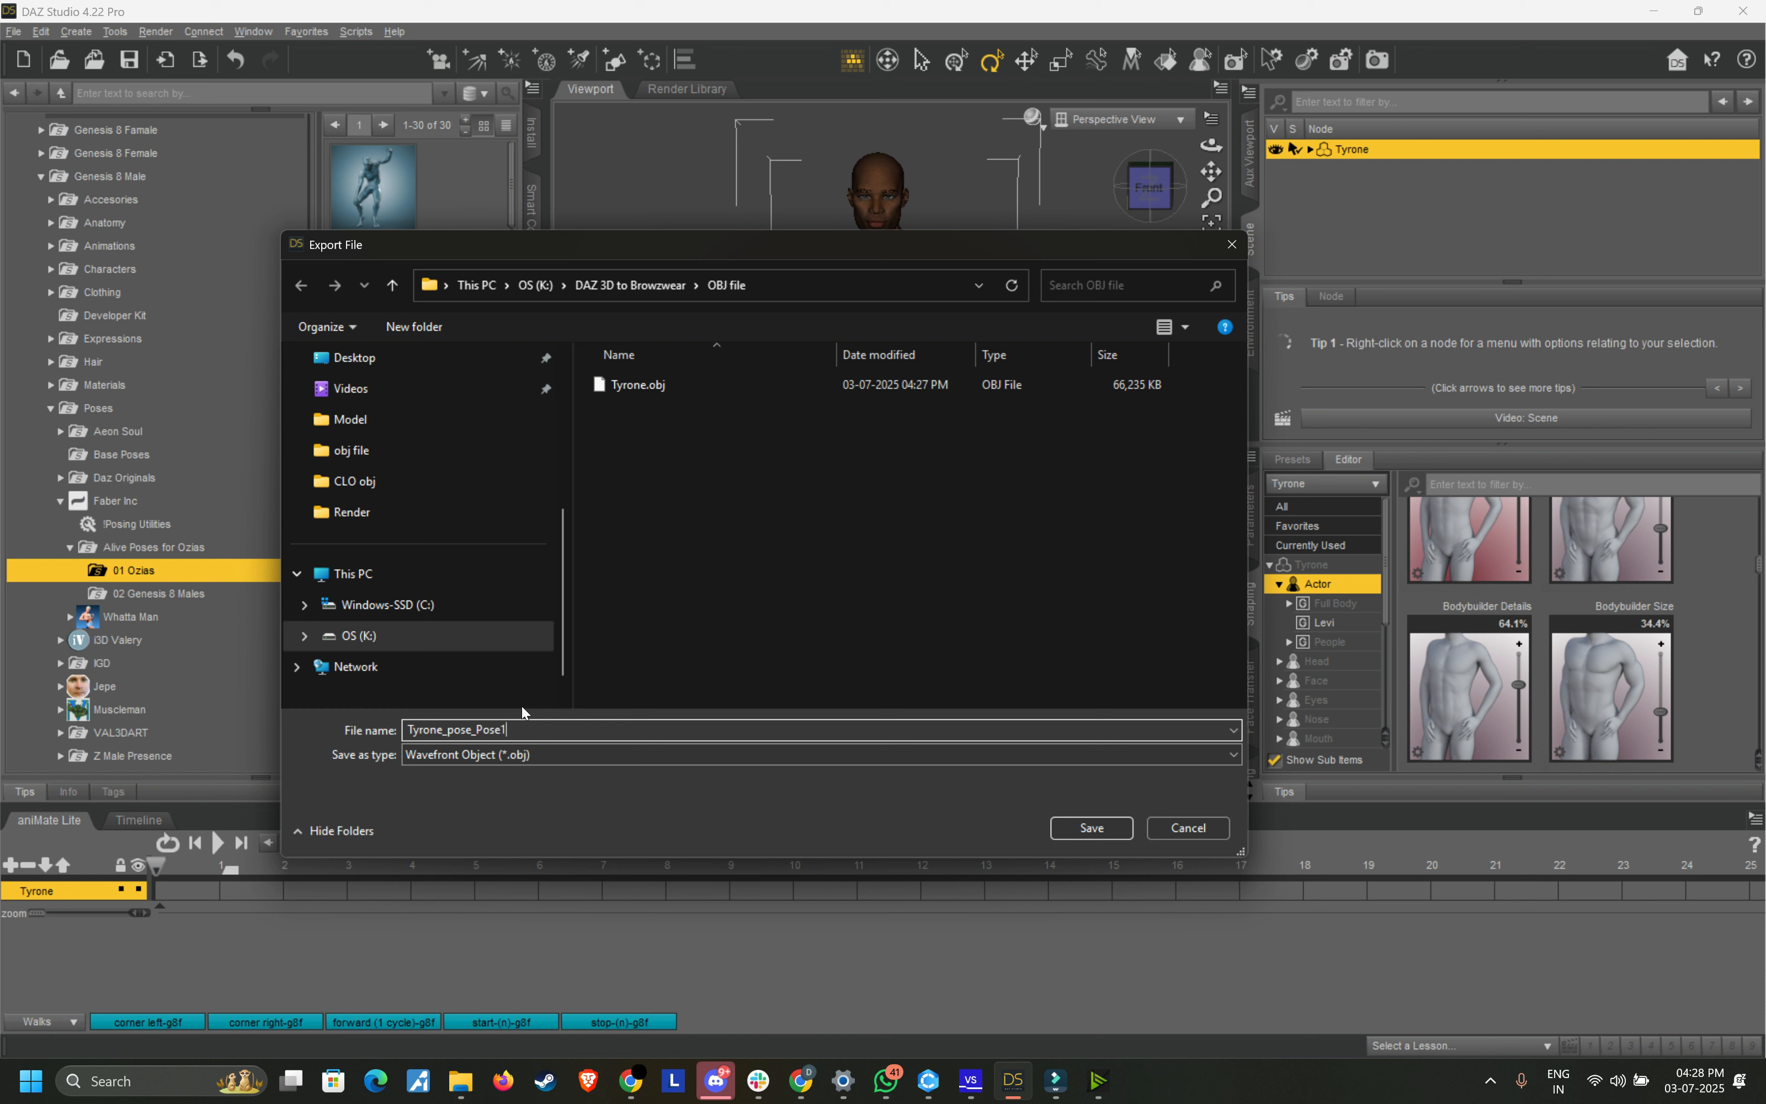
{"action": "key", "text": "ctrl+a"}
{"action": "left_click", "coordinate": [1099, 832]}
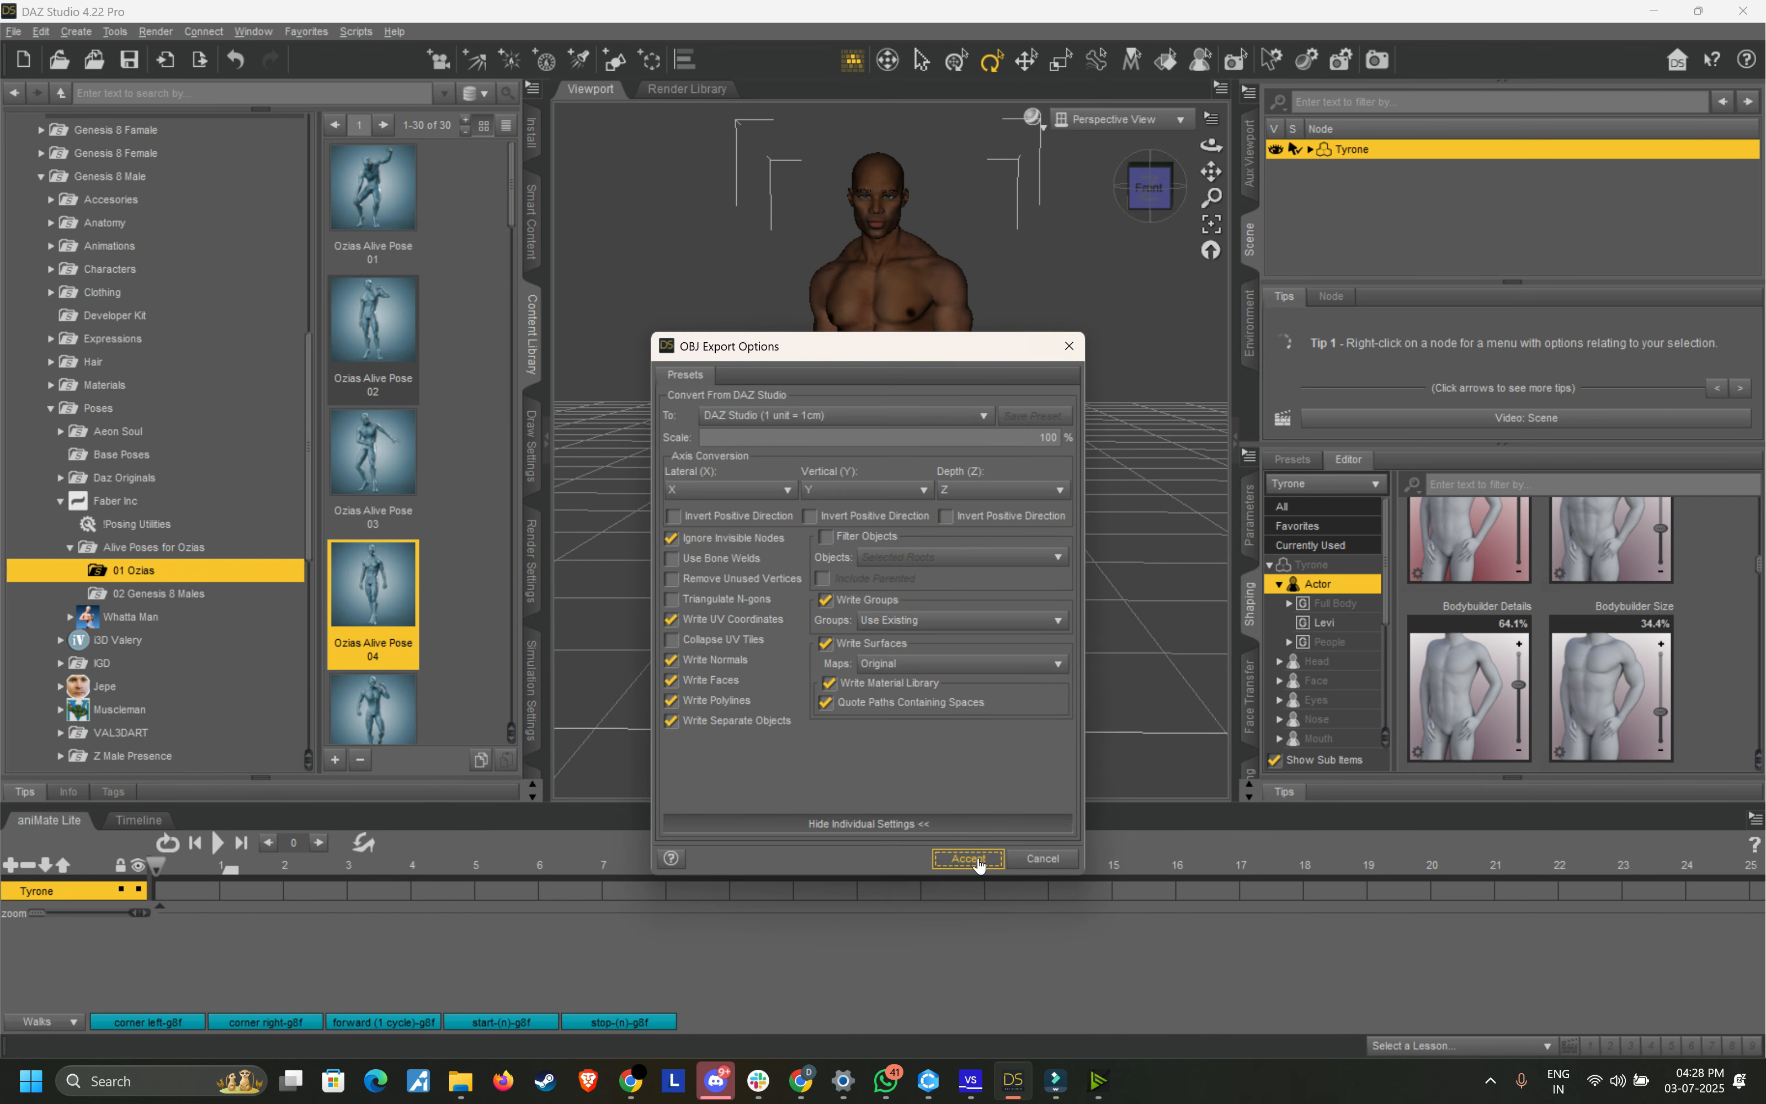
{"action": "left_click", "coordinate": [969, 858]}
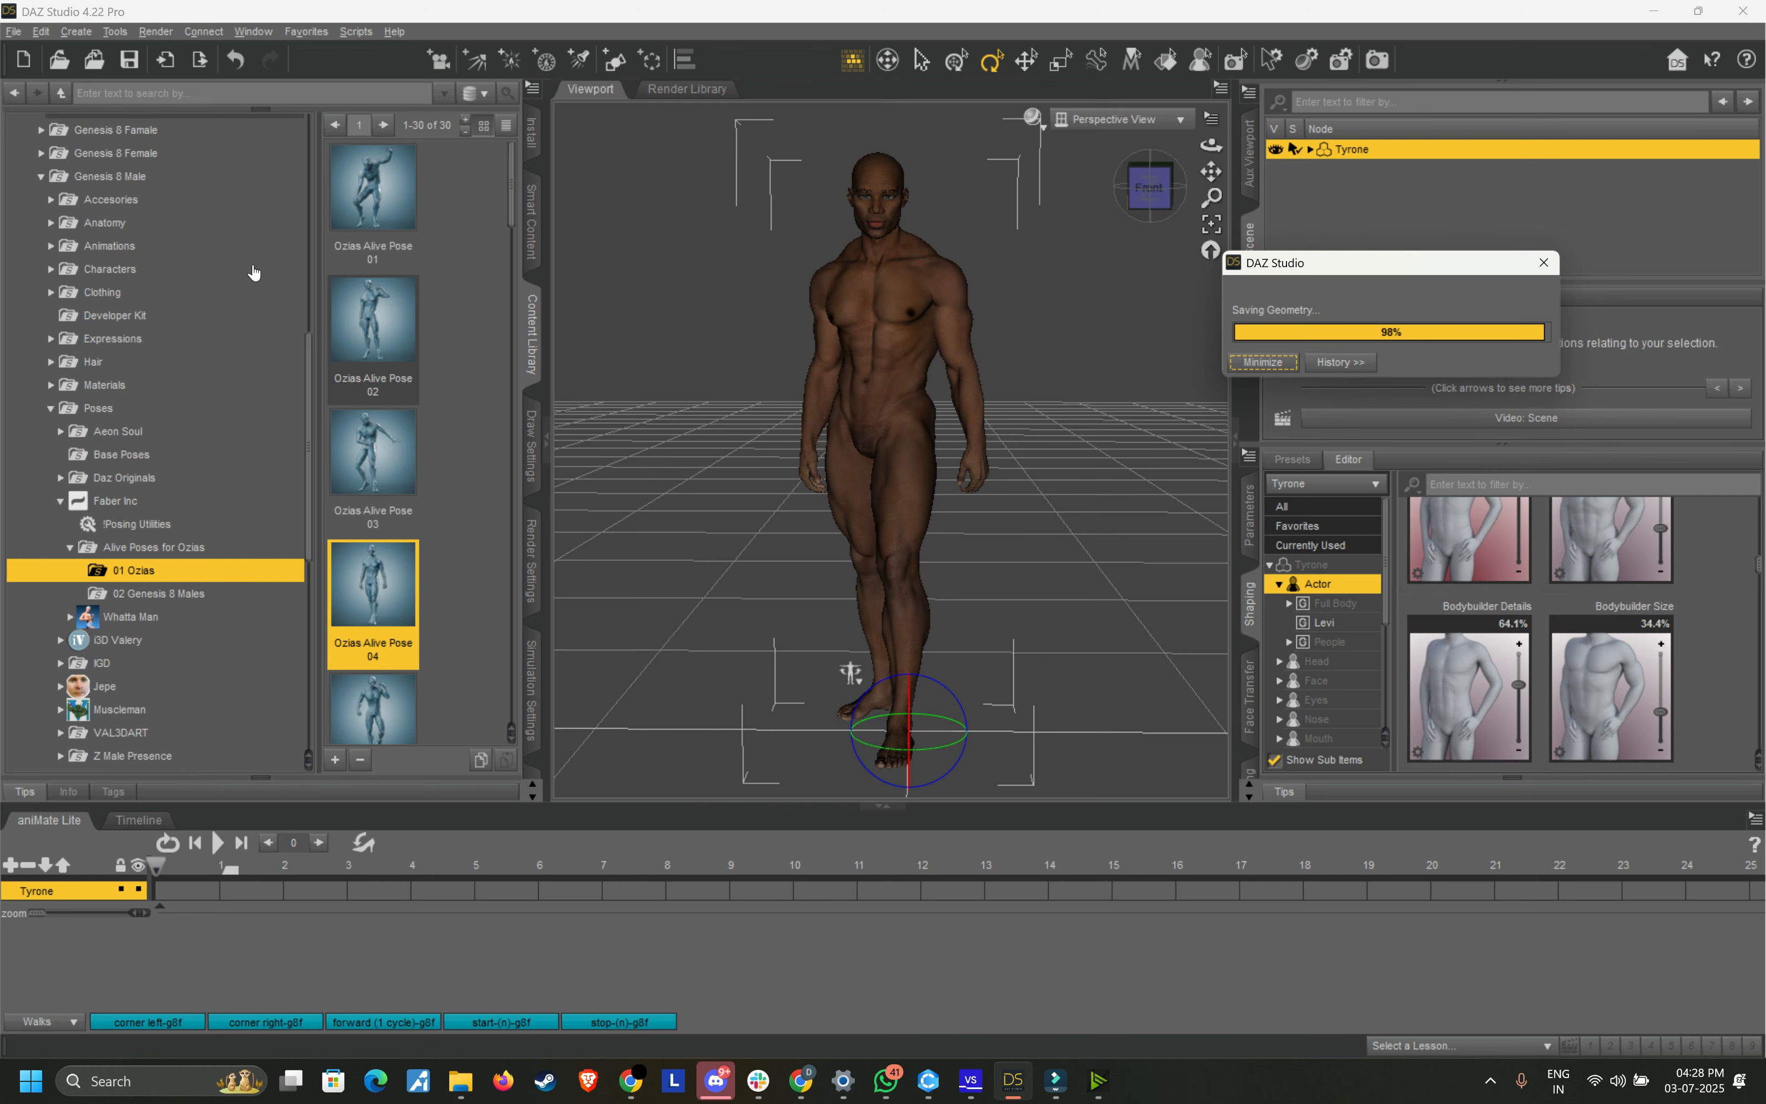
Step: Export the posed figure as Tyrone_pose_Pose1 in Mental Images Scene Format (*.mi) to the FBX folder inside DAZ 3D to Browzwear
{"action": "left_click", "coordinate": [13, 32]}
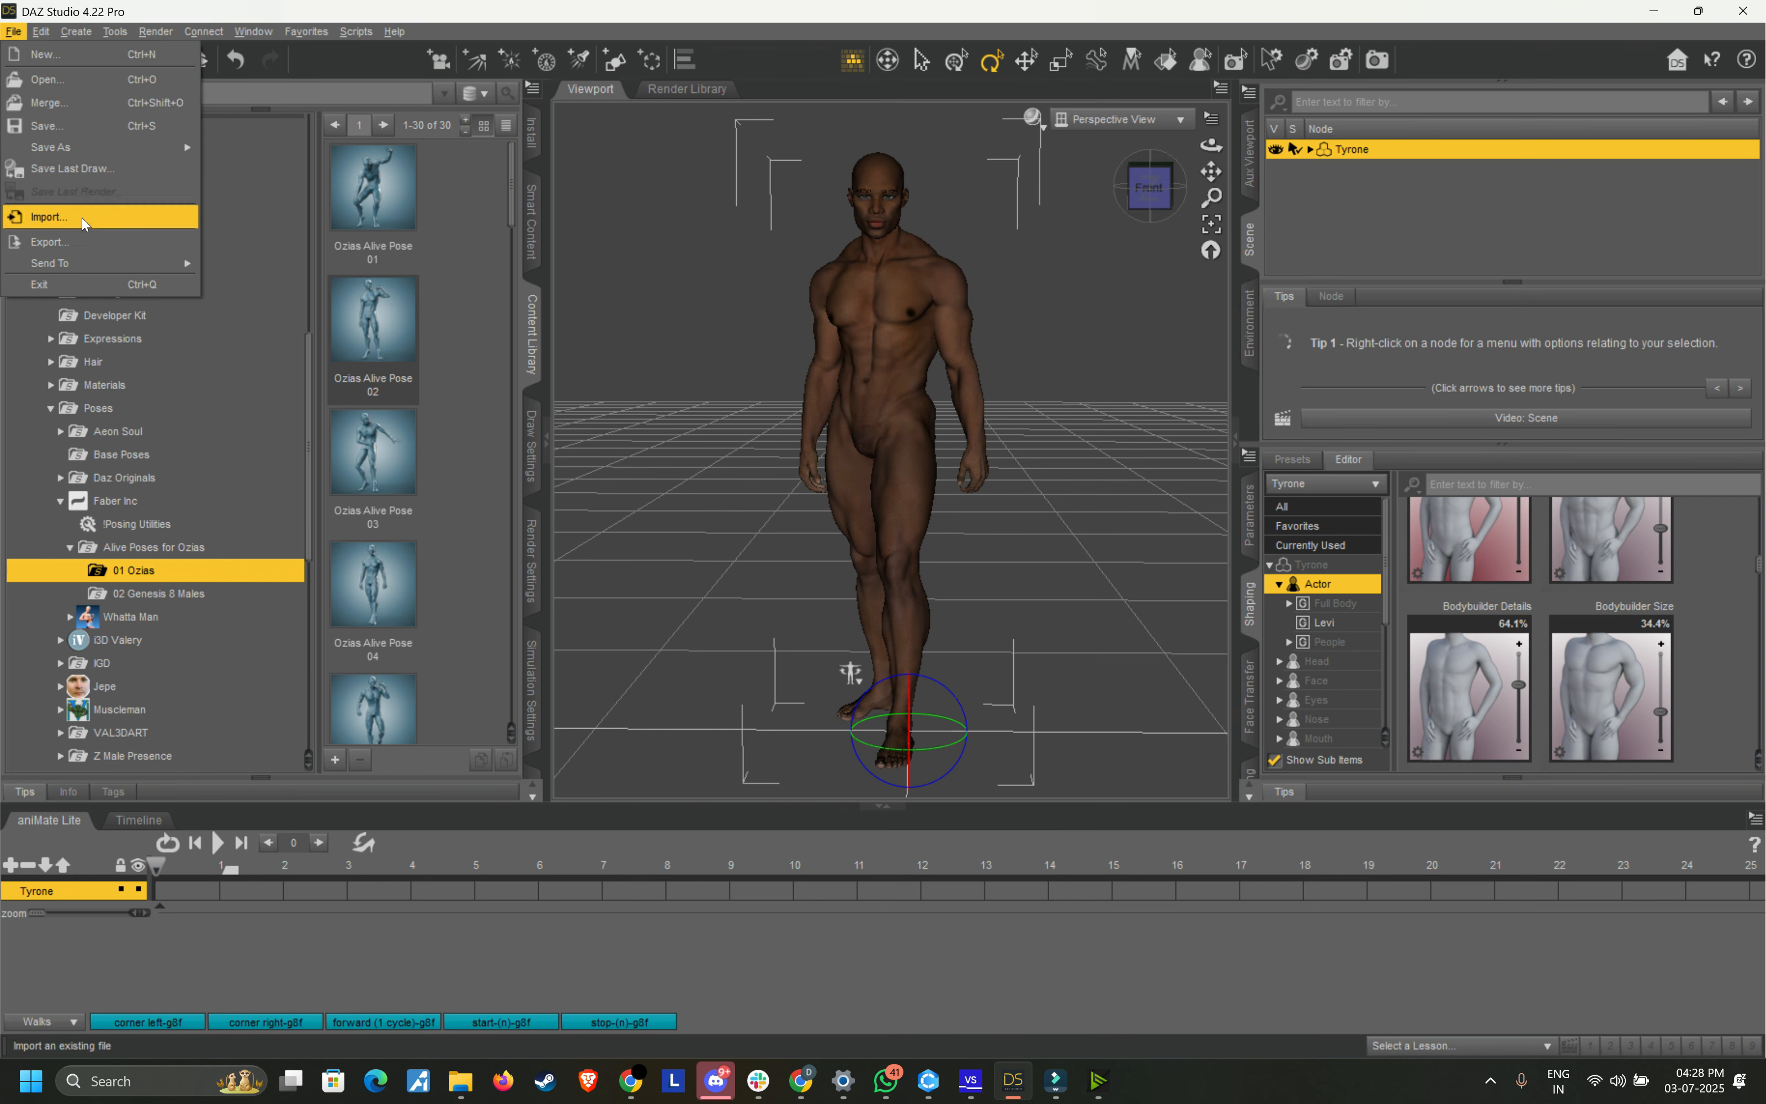
{"action": "left_click", "coordinate": [79, 241]}
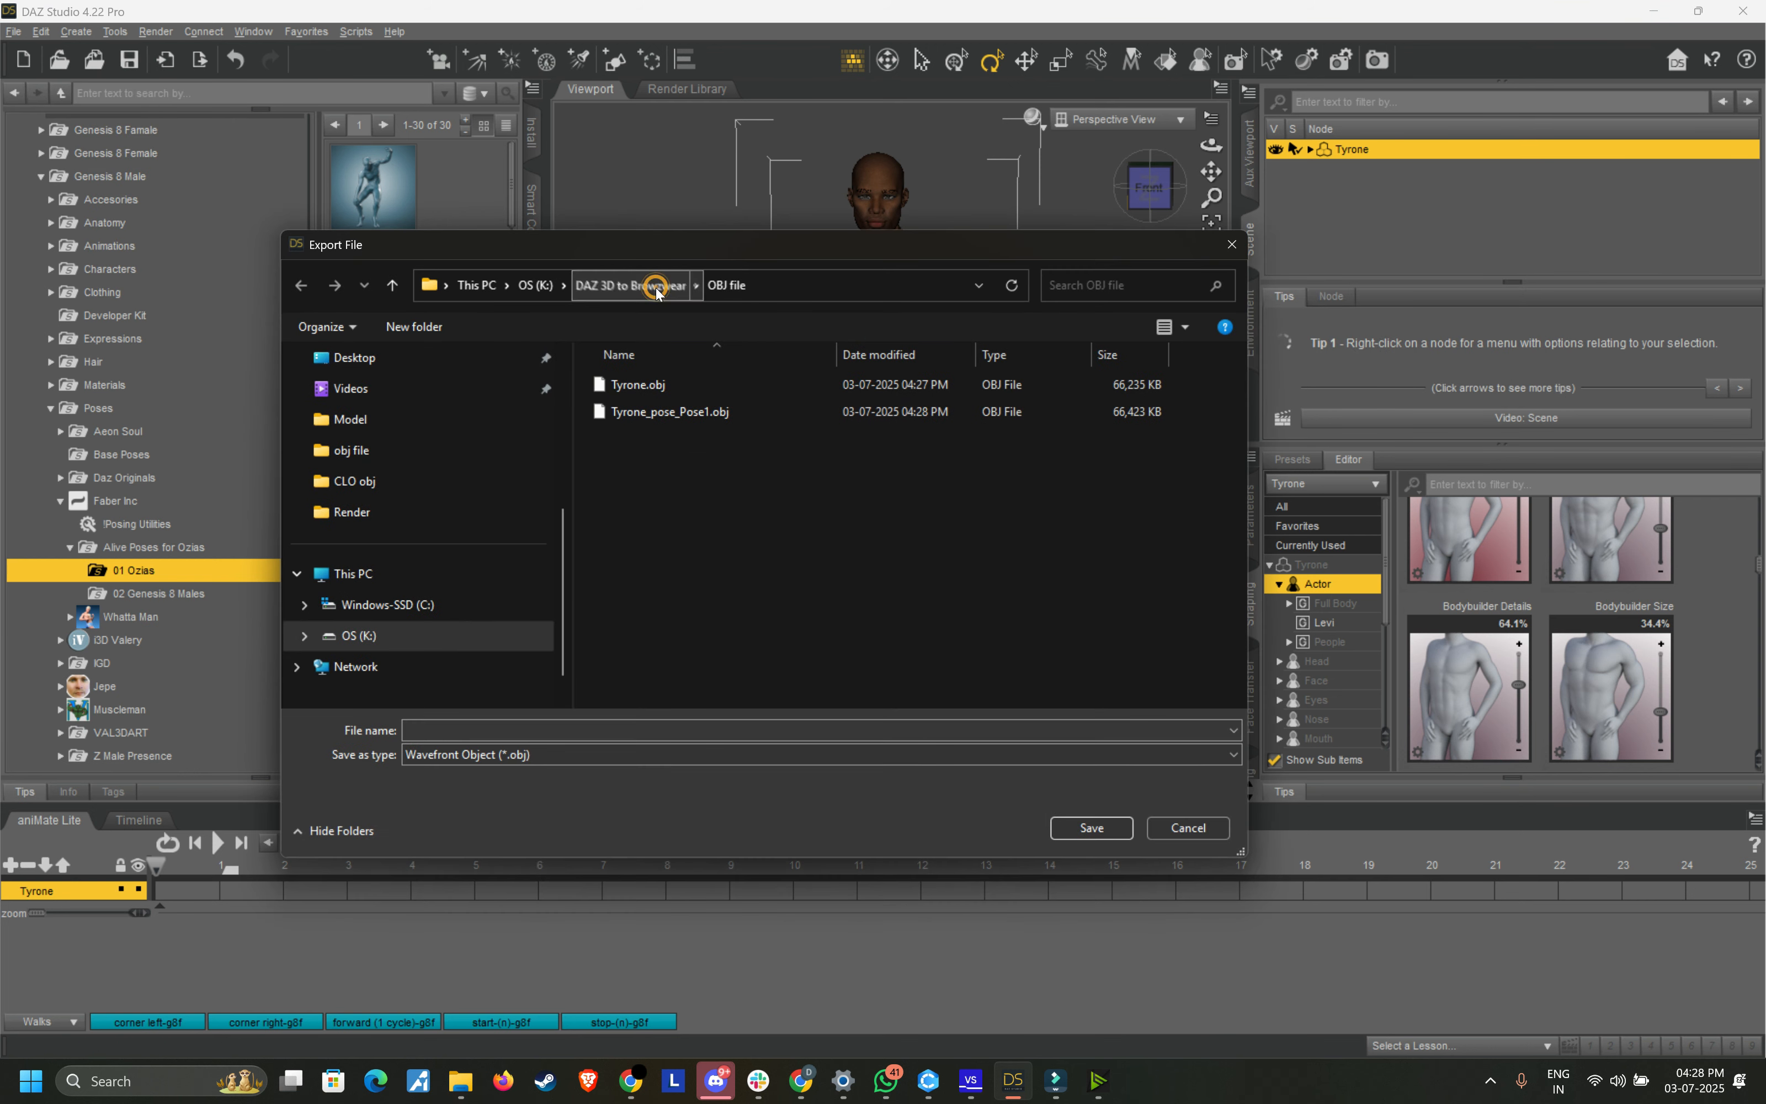
{"action": "left_click", "coordinate": [656, 292]}
{"action": "double_click", "coordinate": [675, 416]}
{"action": "left_click", "coordinate": [555, 754]}
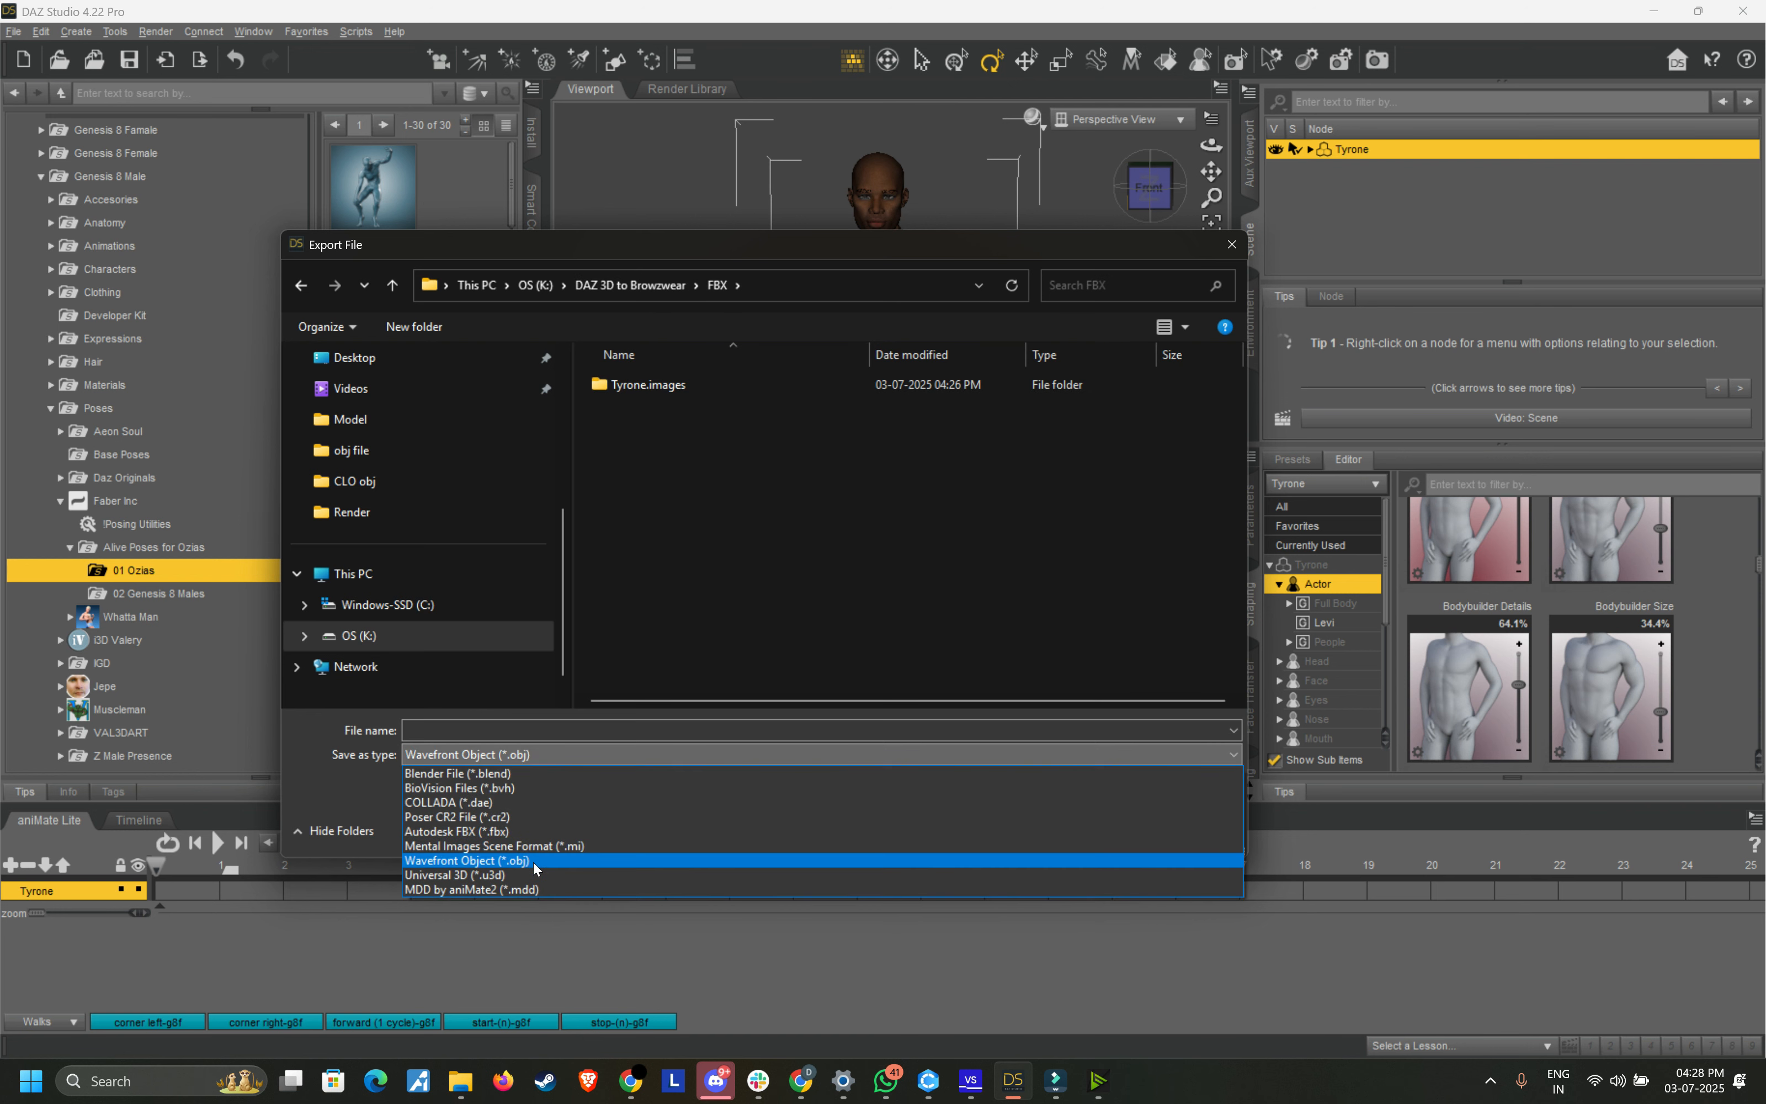
{"action": "left_click", "coordinate": [519, 846]}
{"action": "left_click", "coordinate": [599, 726]}
{"action": "type", "text": "Tyrone_pose_Pose1"}
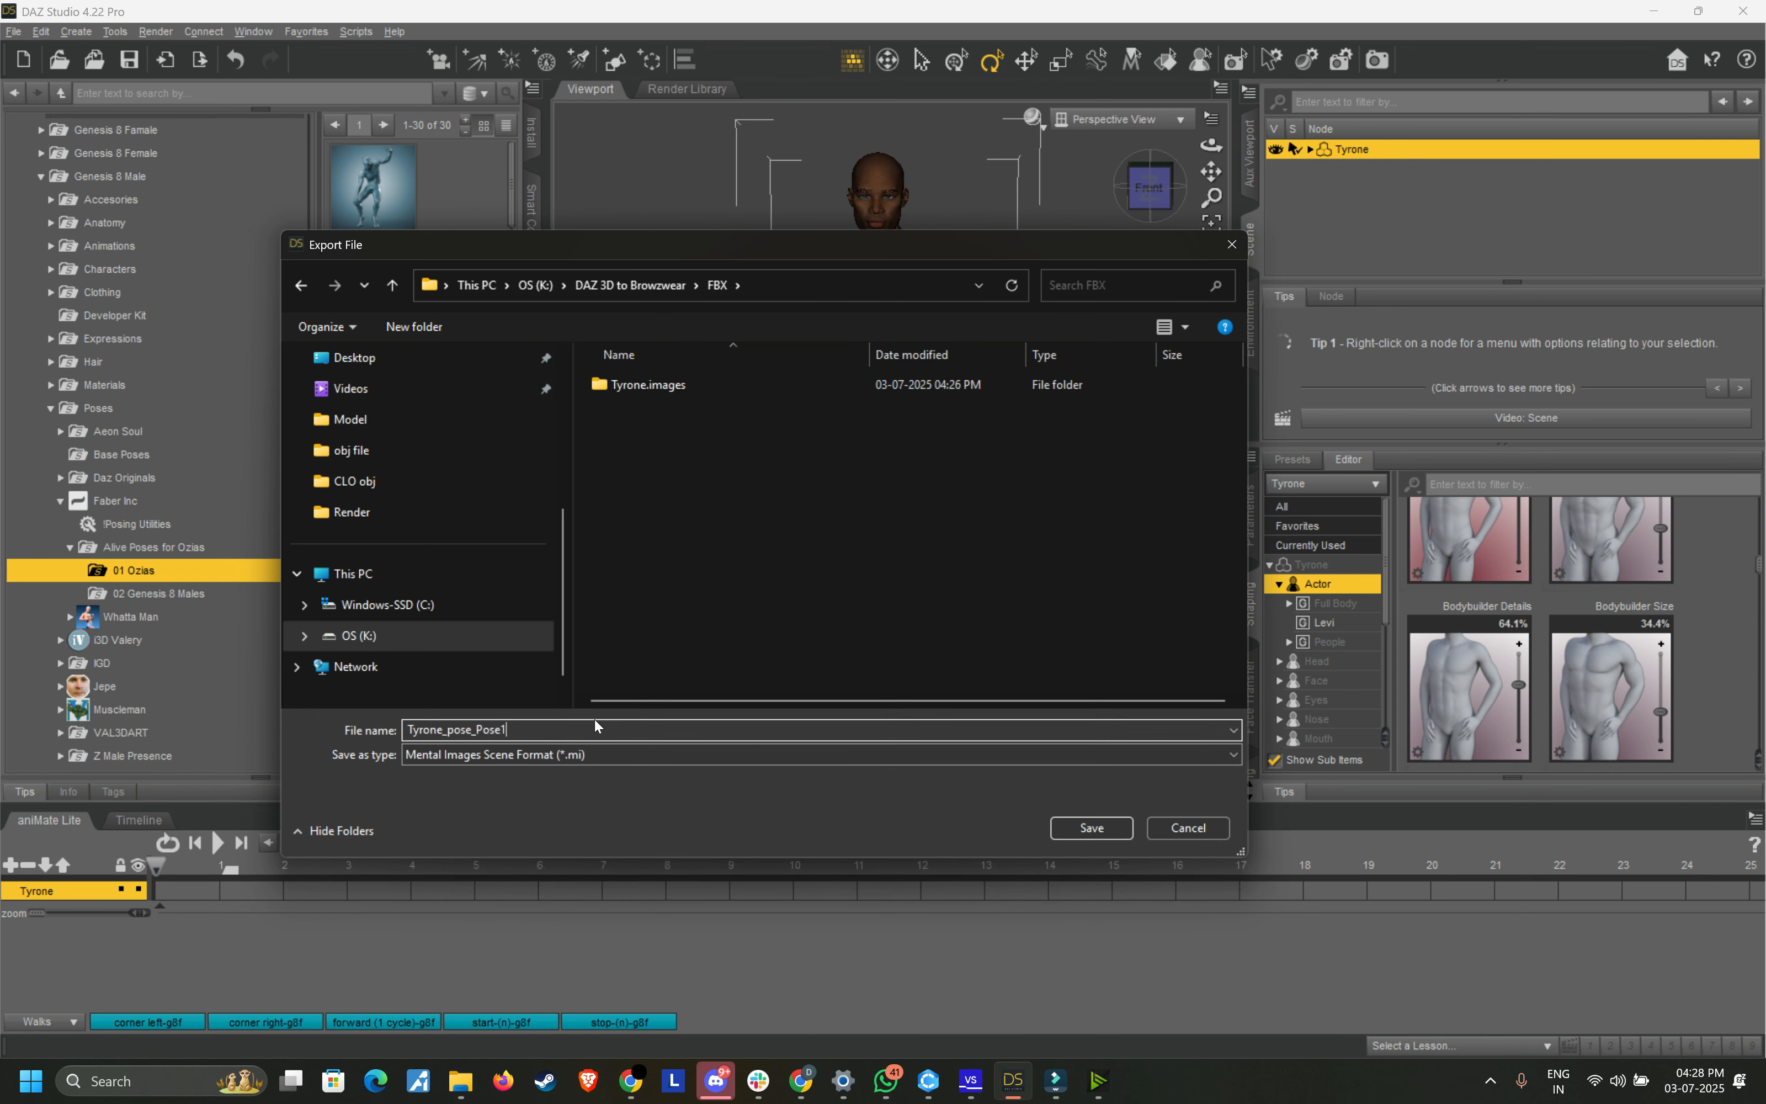
{"action": "key", "text": "Return"}
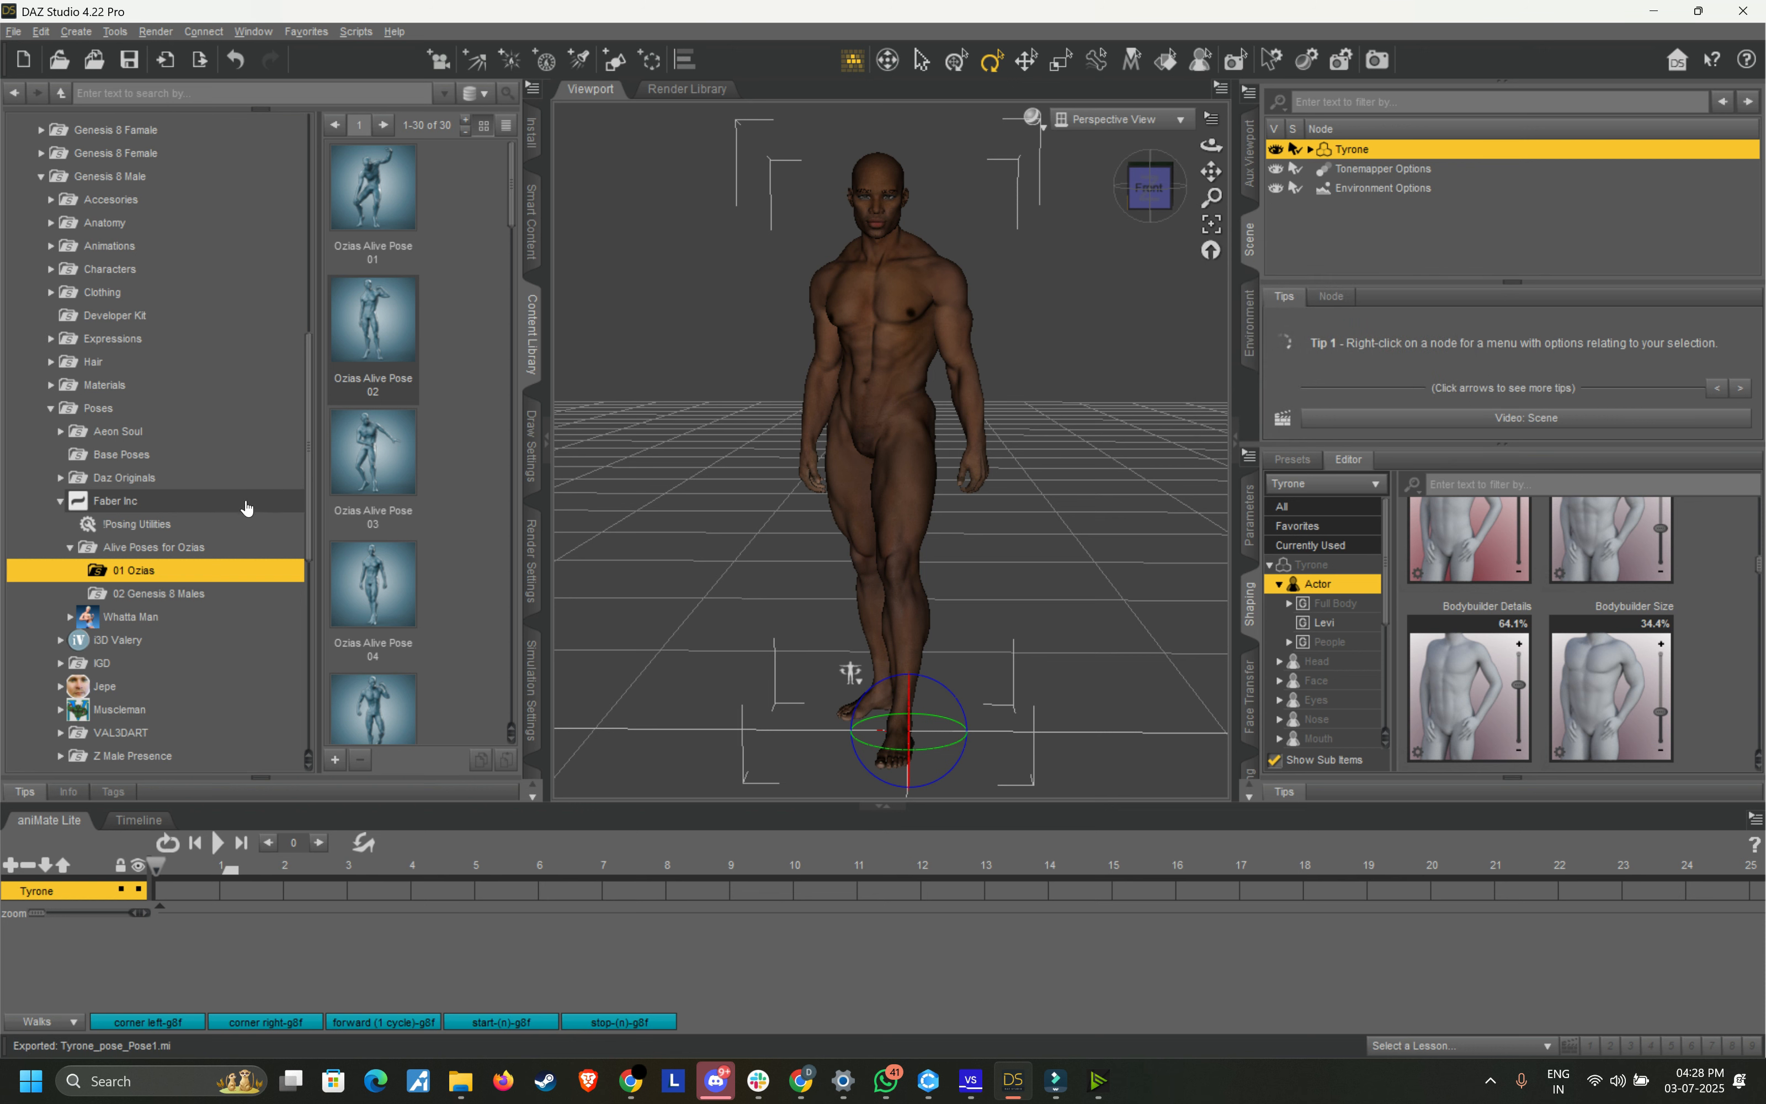
Step: Browse the remaining Faber Inc poses in 01 Ozias, 02 Genesis 8 Males and Whatta Man > Genesis 8 Male
{"action": "scroll", "coordinate": [387, 523], "scroll_direction": "down", "scroll_amount": 5}
{"action": "scroll", "coordinate": [387, 523], "scroll_direction": "down", "scroll_amount": 2}
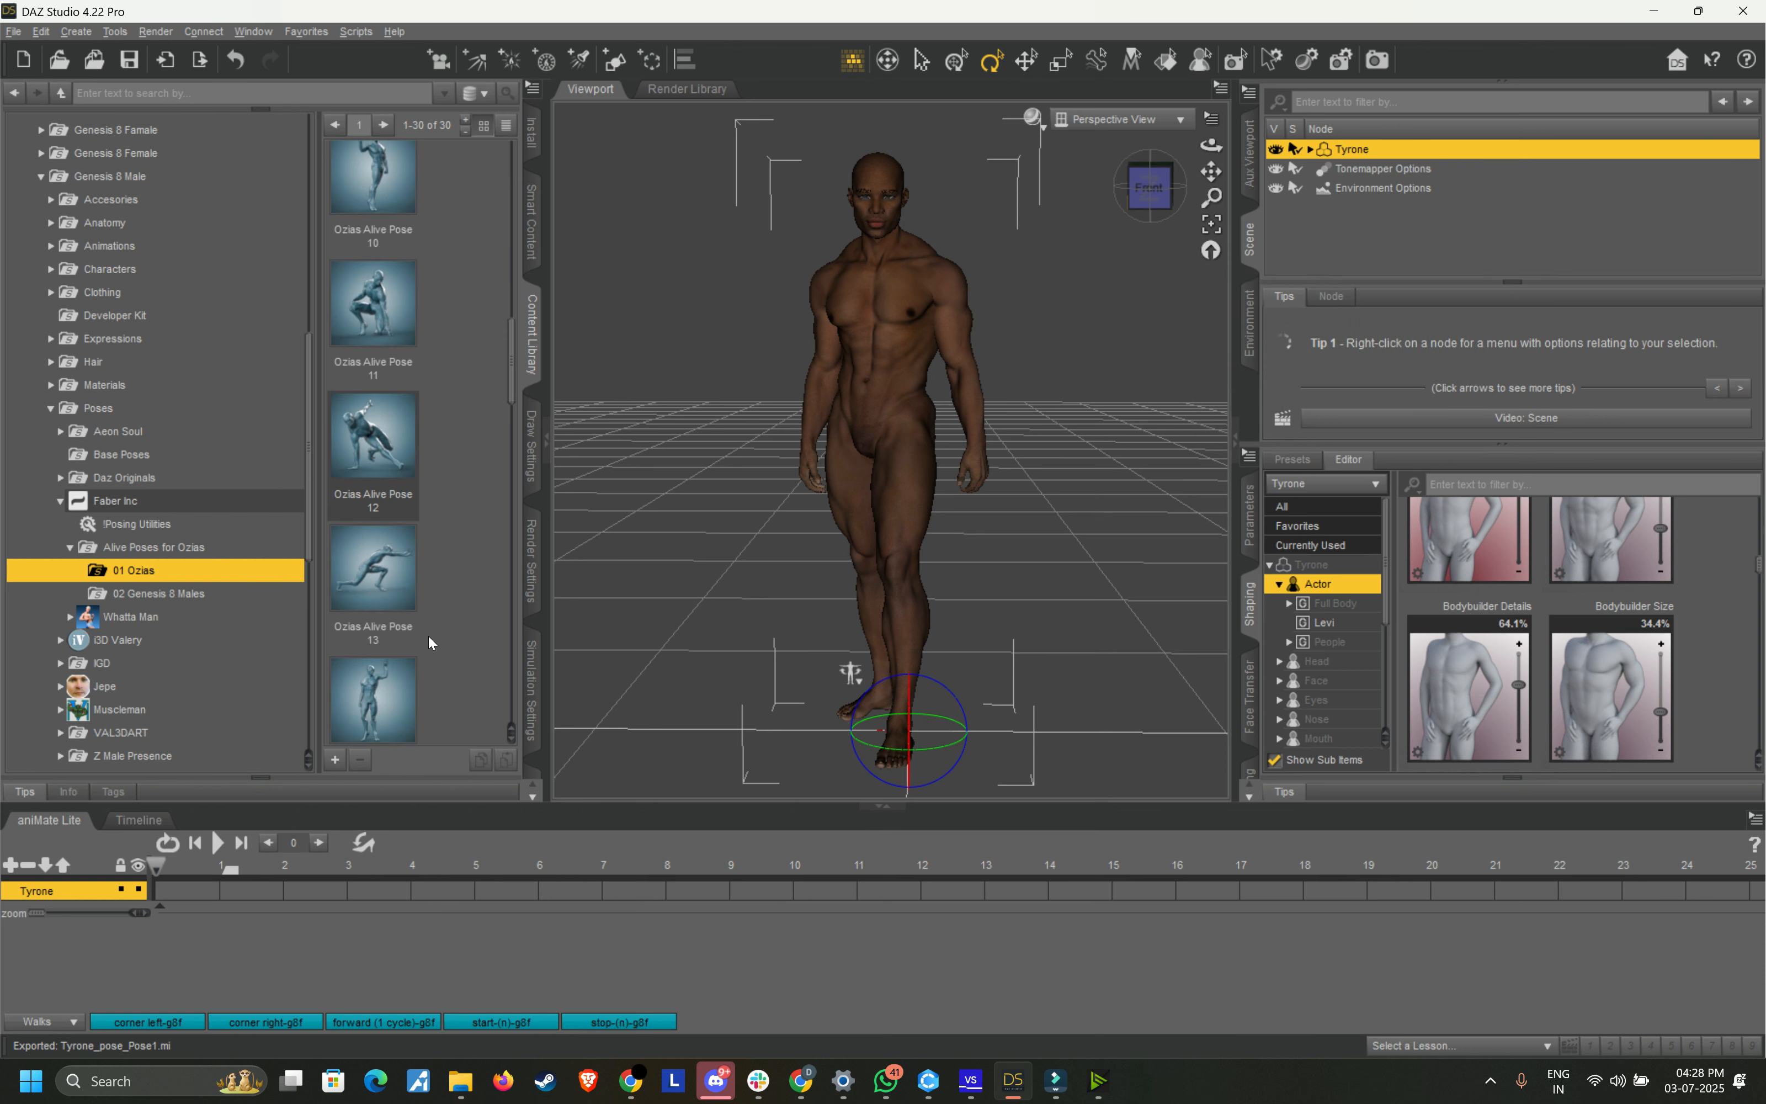
{"action": "left_click", "coordinate": [158, 592]}
{"action": "left_click", "coordinate": [94, 617]}
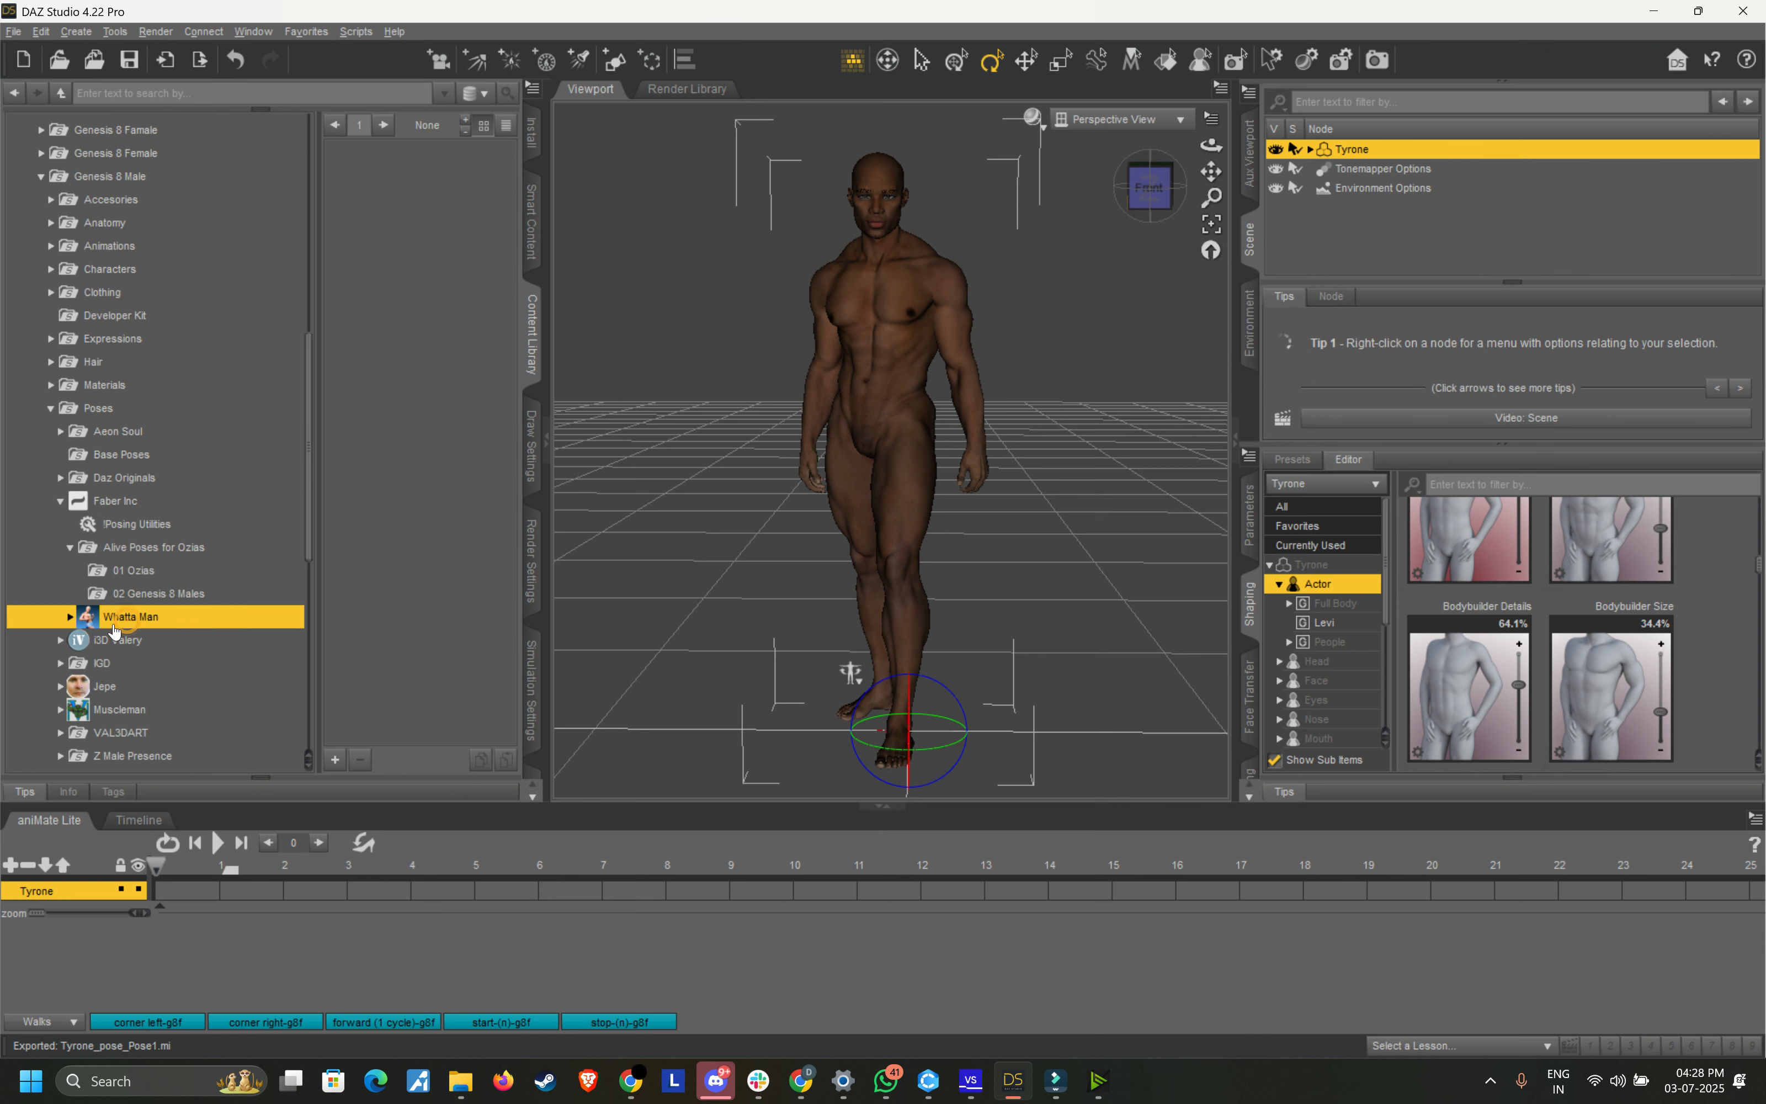
{"action": "left_click", "coordinate": [70, 617]}
{"action": "left_click", "coordinate": [138, 640]}
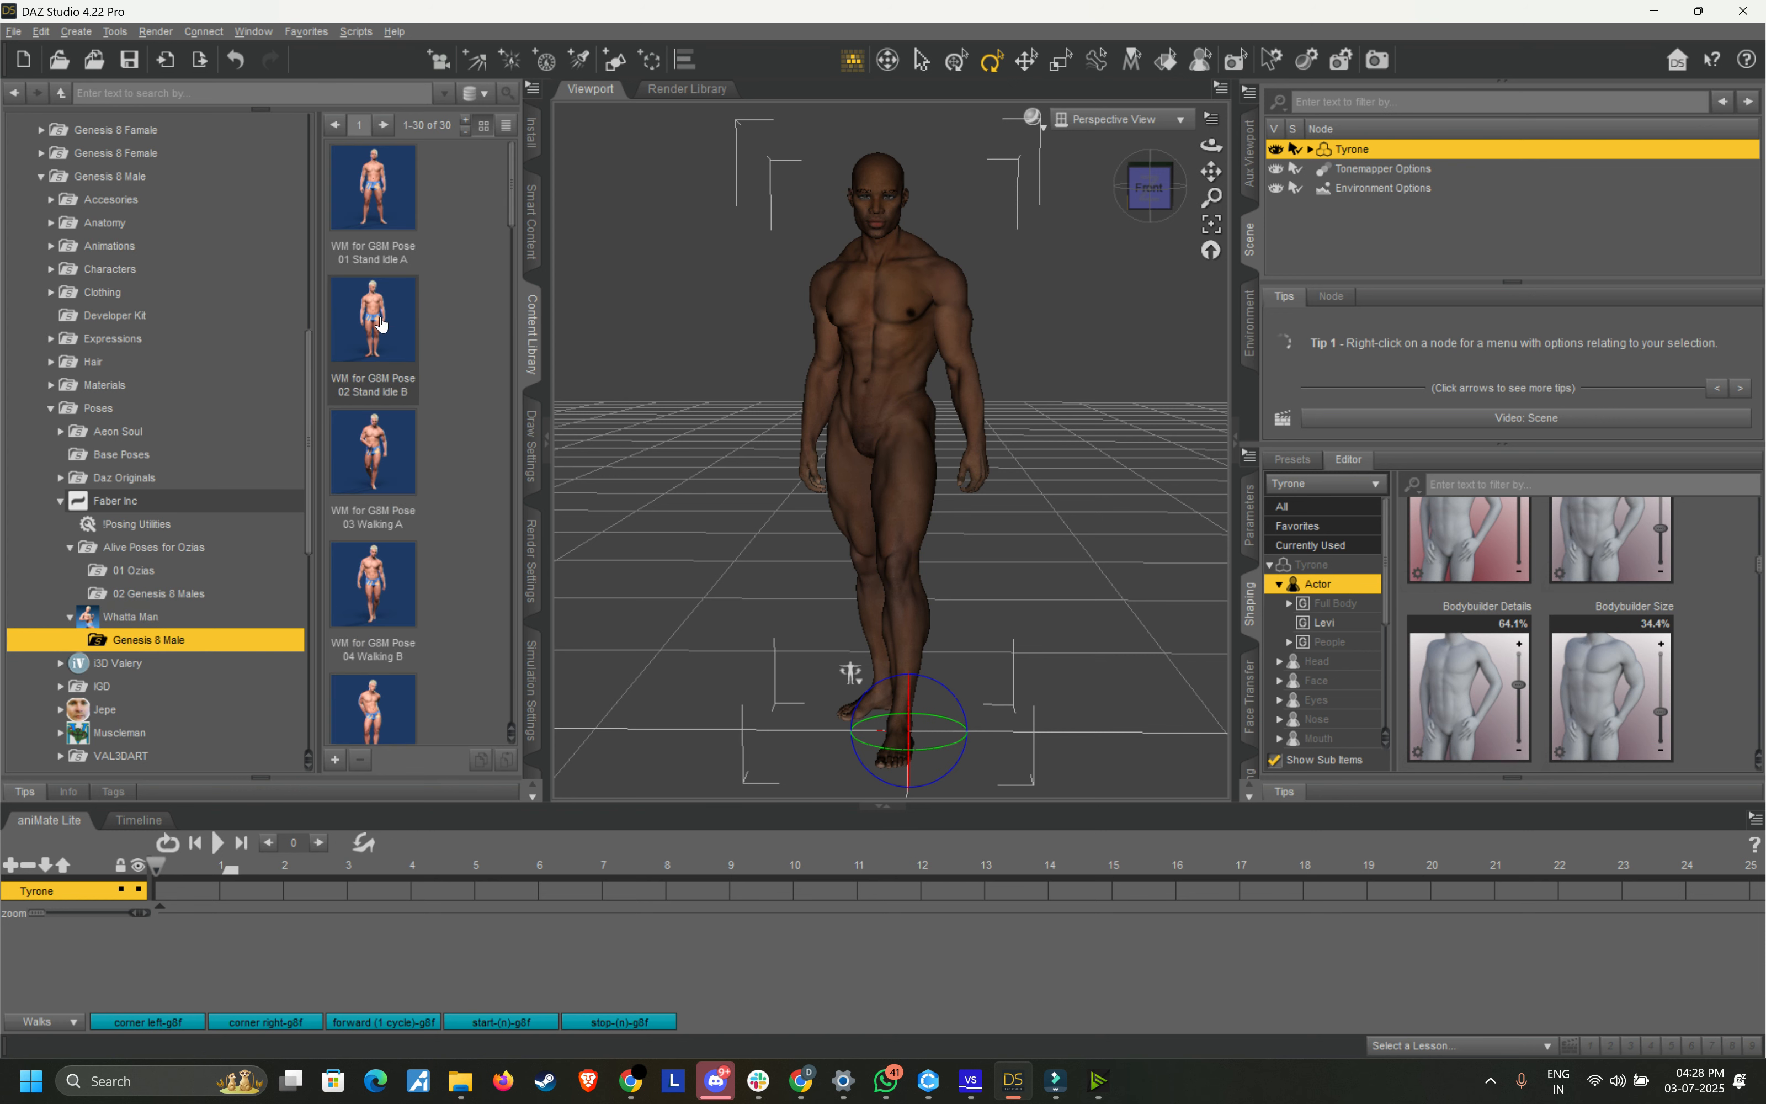
{"action": "scroll", "coordinate": [408, 451], "scroll_direction": "down", "scroll_amount": 5}
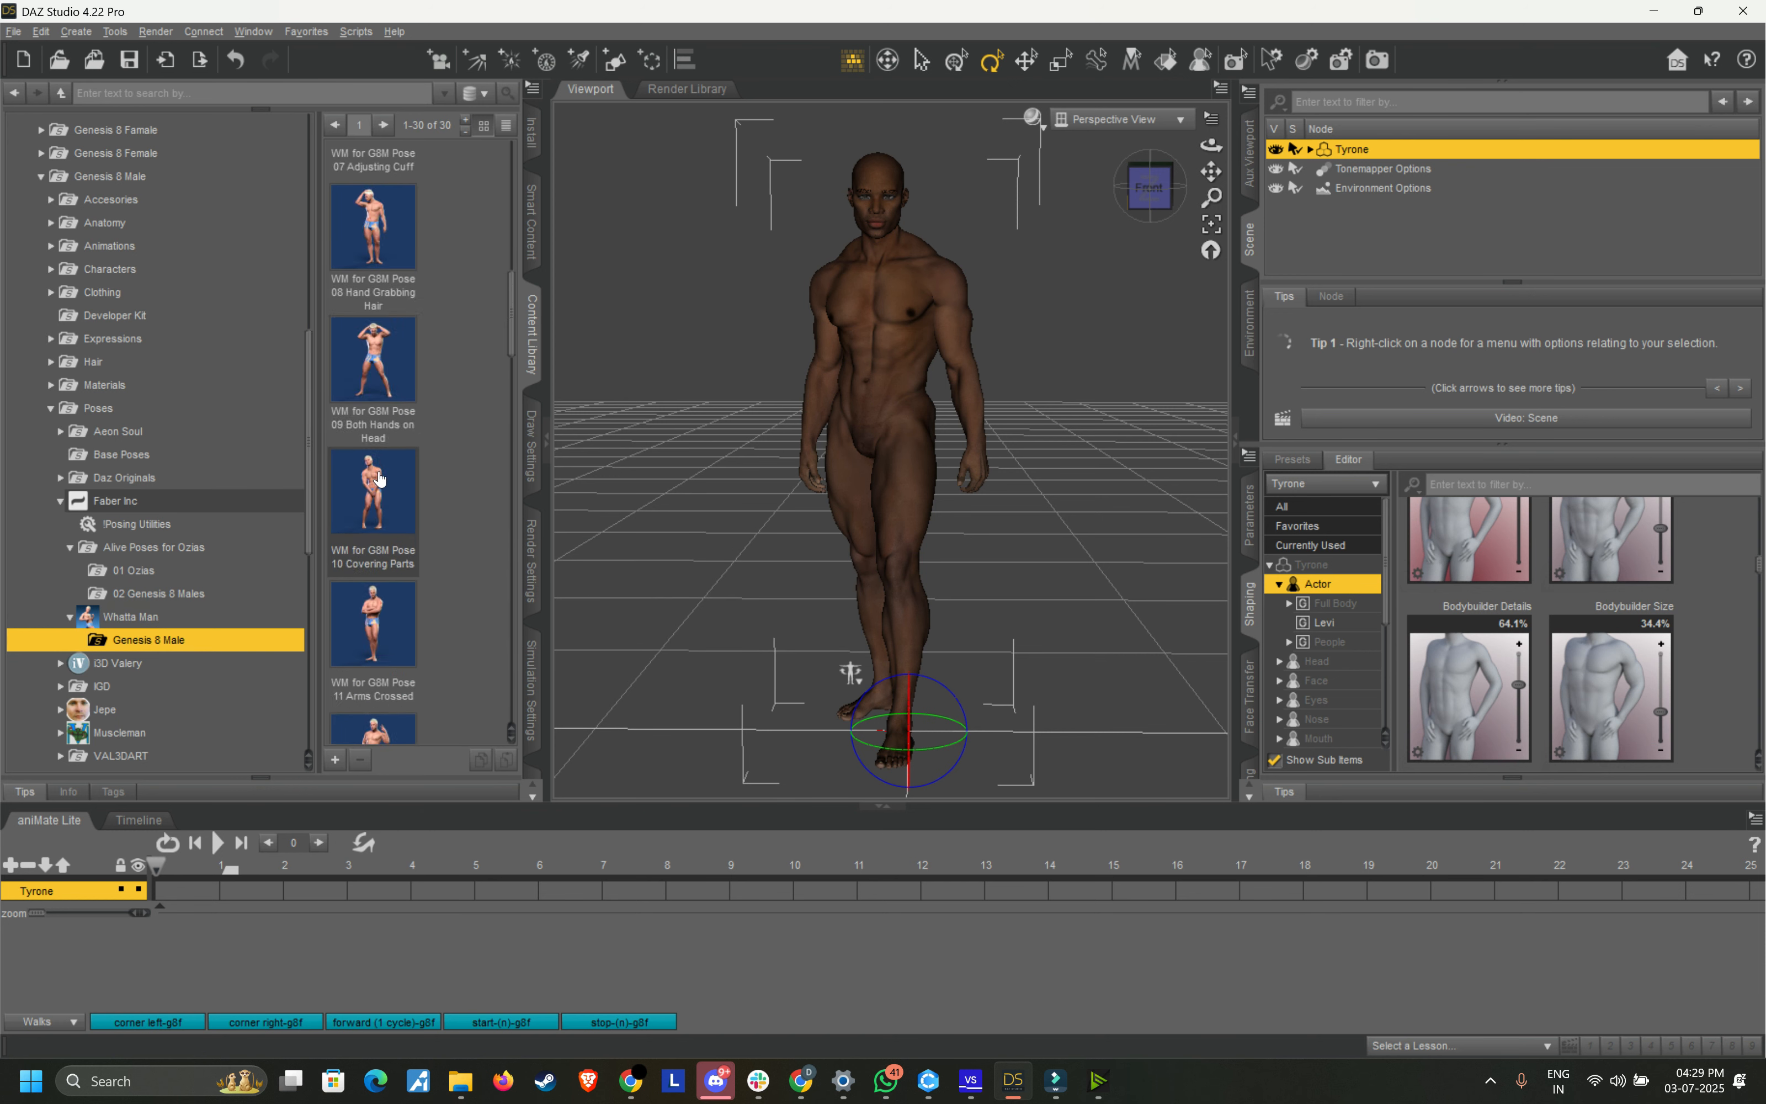
{"action": "scroll", "coordinate": [408, 451], "scroll_direction": "down", "scroll_amount": 8}
Step: Look through the IV100SM 01 Full Body poses in the IV 100 Strong Man Poses for Genesis 8 folder
{"action": "left_click", "coordinate": [82, 663]}
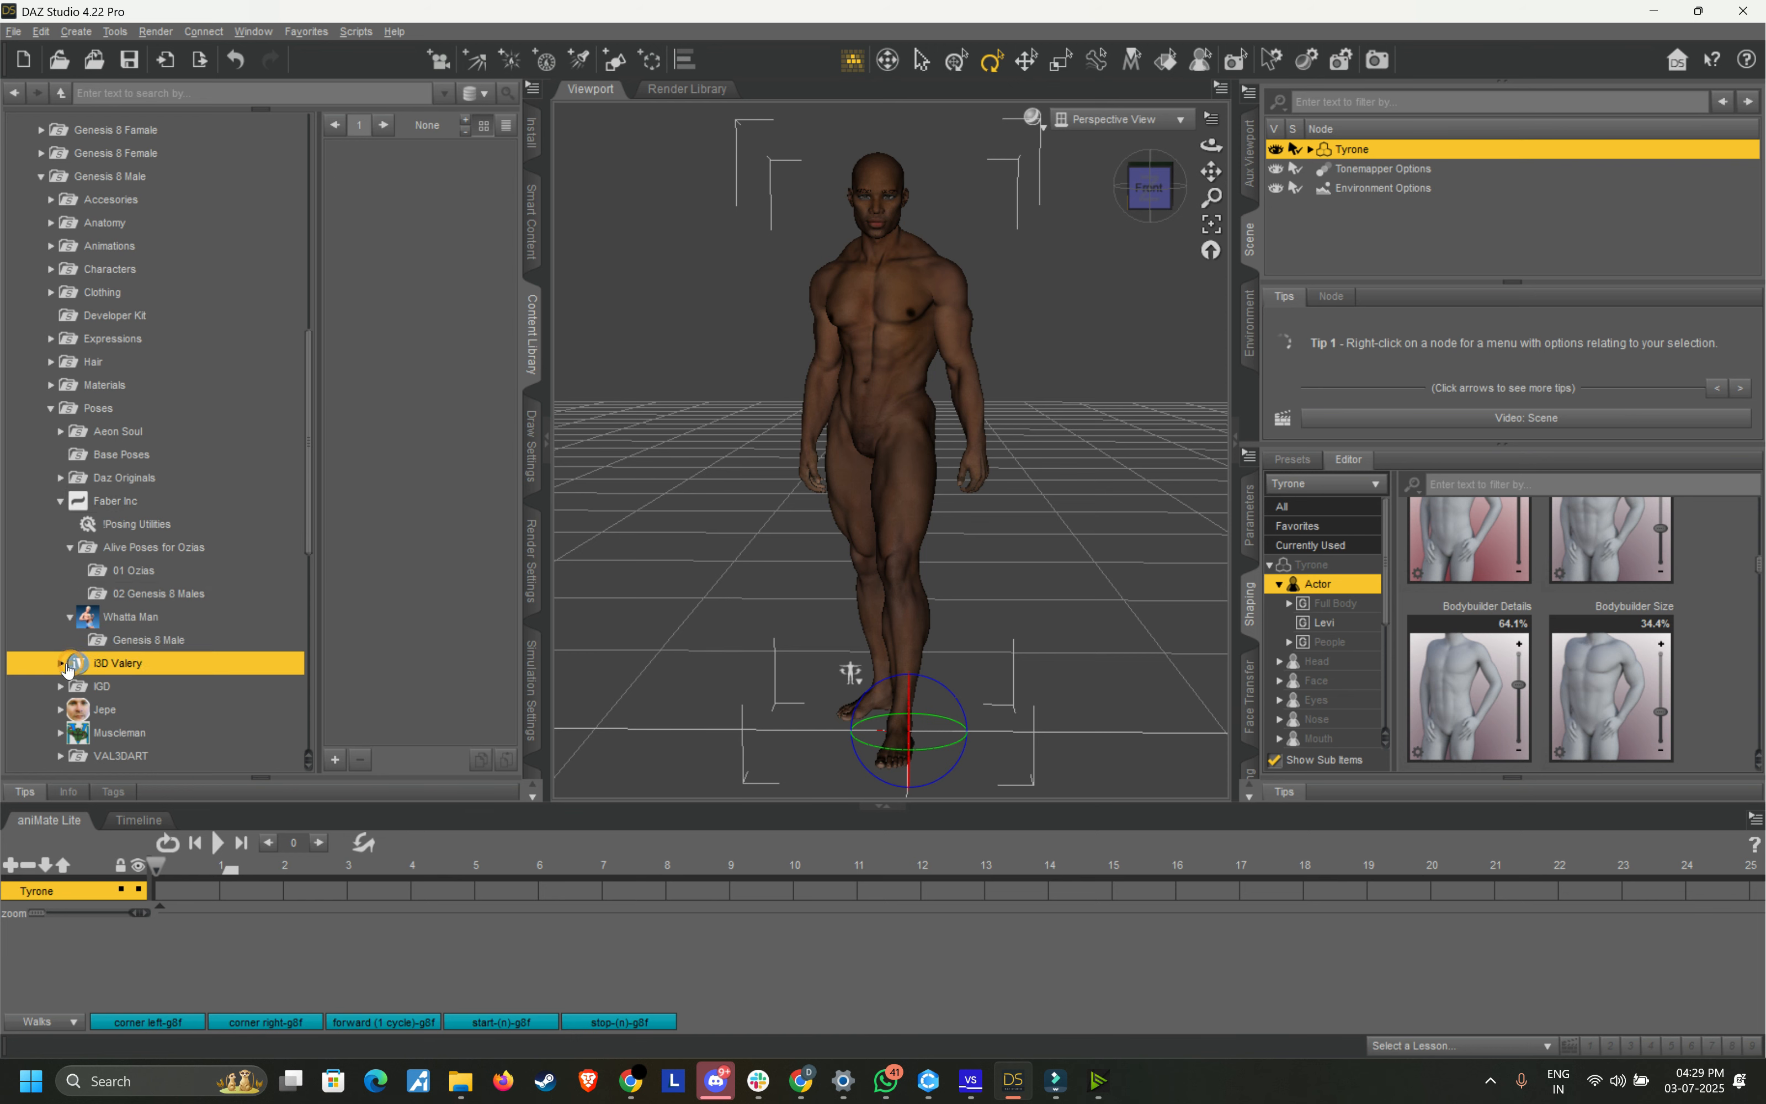
{"action": "left_click", "coordinate": [61, 663]}
{"action": "scroll", "coordinate": [109, 584], "scroll_direction": "down", "scroll_amount": 3}
{"action": "left_click", "coordinate": [118, 473]}
{"action": "double_click", "coordinate": [119, 473]}
{"action": "left_click", "coordinate": [119, 487]}
{"action": "scroll", "coordinate": [394, 439], "scroll_direction": "down", "scroll_amount": 10}
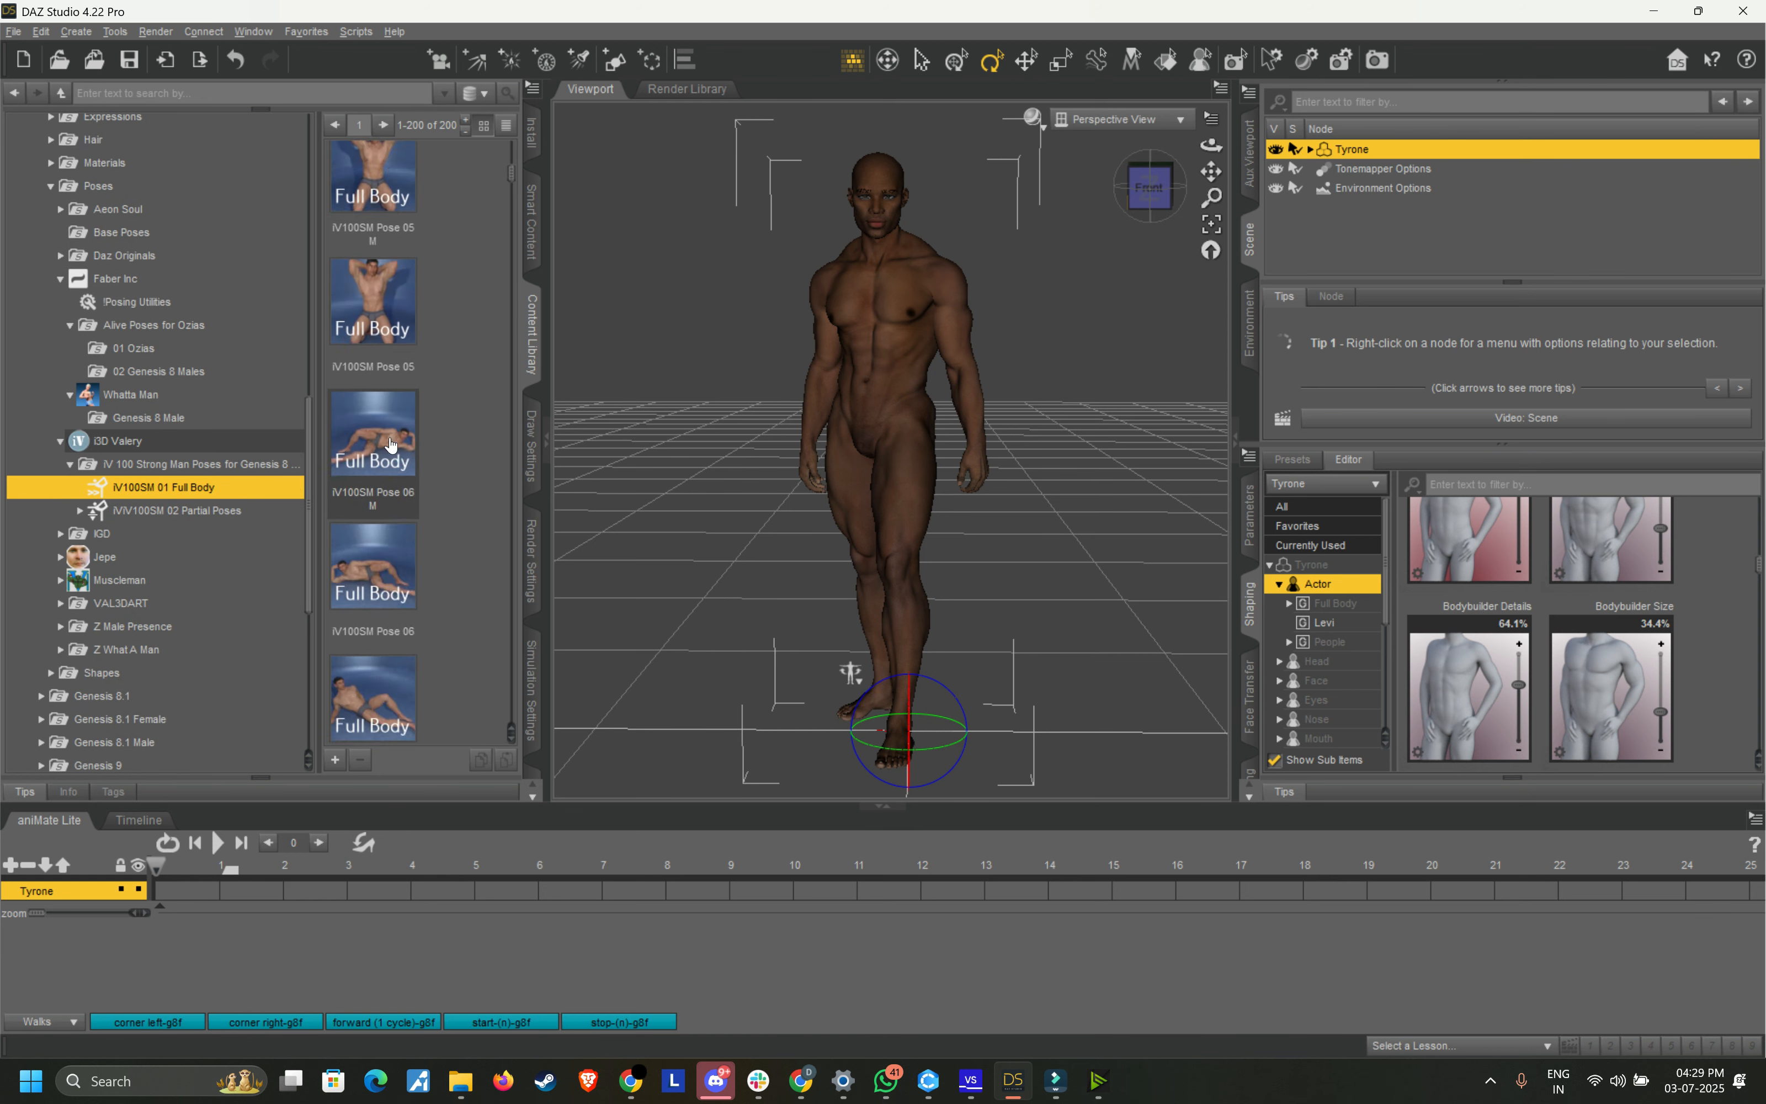
{"action": "scroll", "coordinate": [394, 437], "scroll_direction": "down", "scroll_amount": 15}
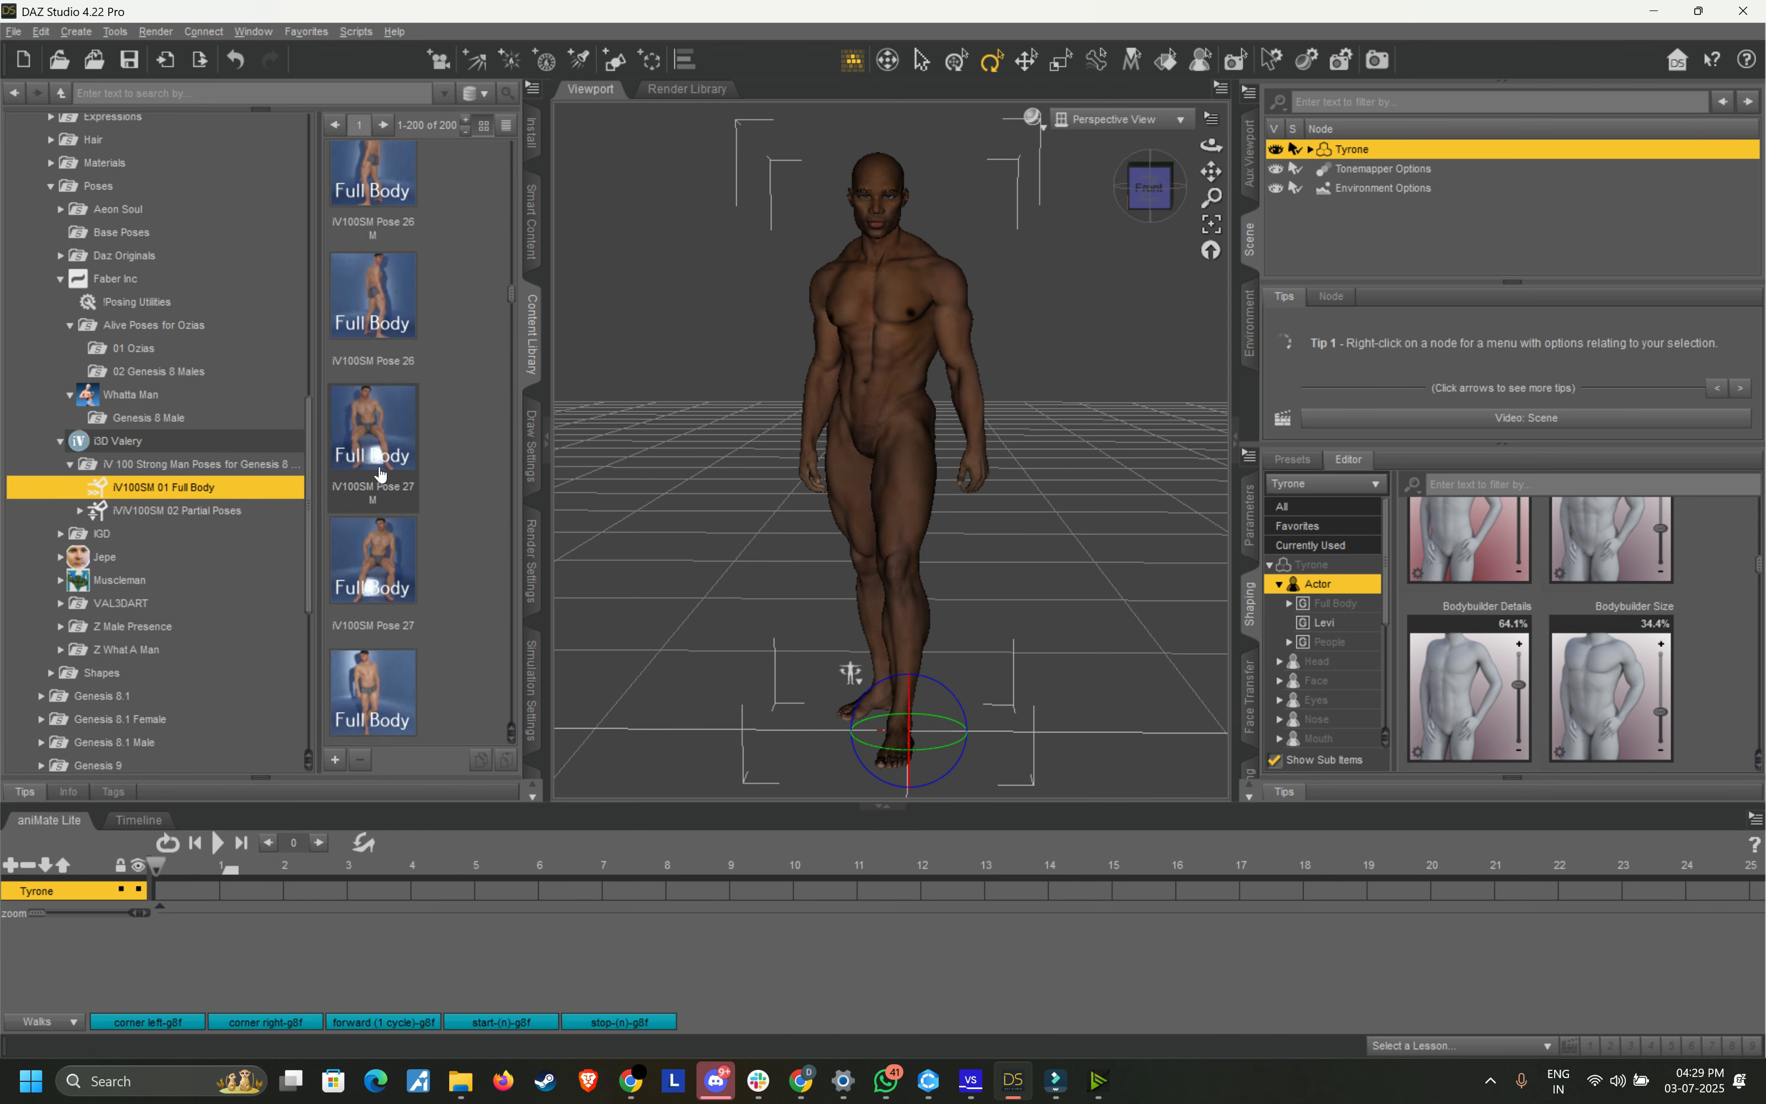
Step: Browse the IGD Synergy, Jepe JP Cinematic 2 Poses for Michael 8, and Muscleman Amazing Model 2 pose folders, including Mirrored
{"action": "double_click", "coordinate": [103, 534]}
{"action": "left_click", "coordinate": [132, 557]}
{"action": "double_click", "coordinate": [104, 580]}
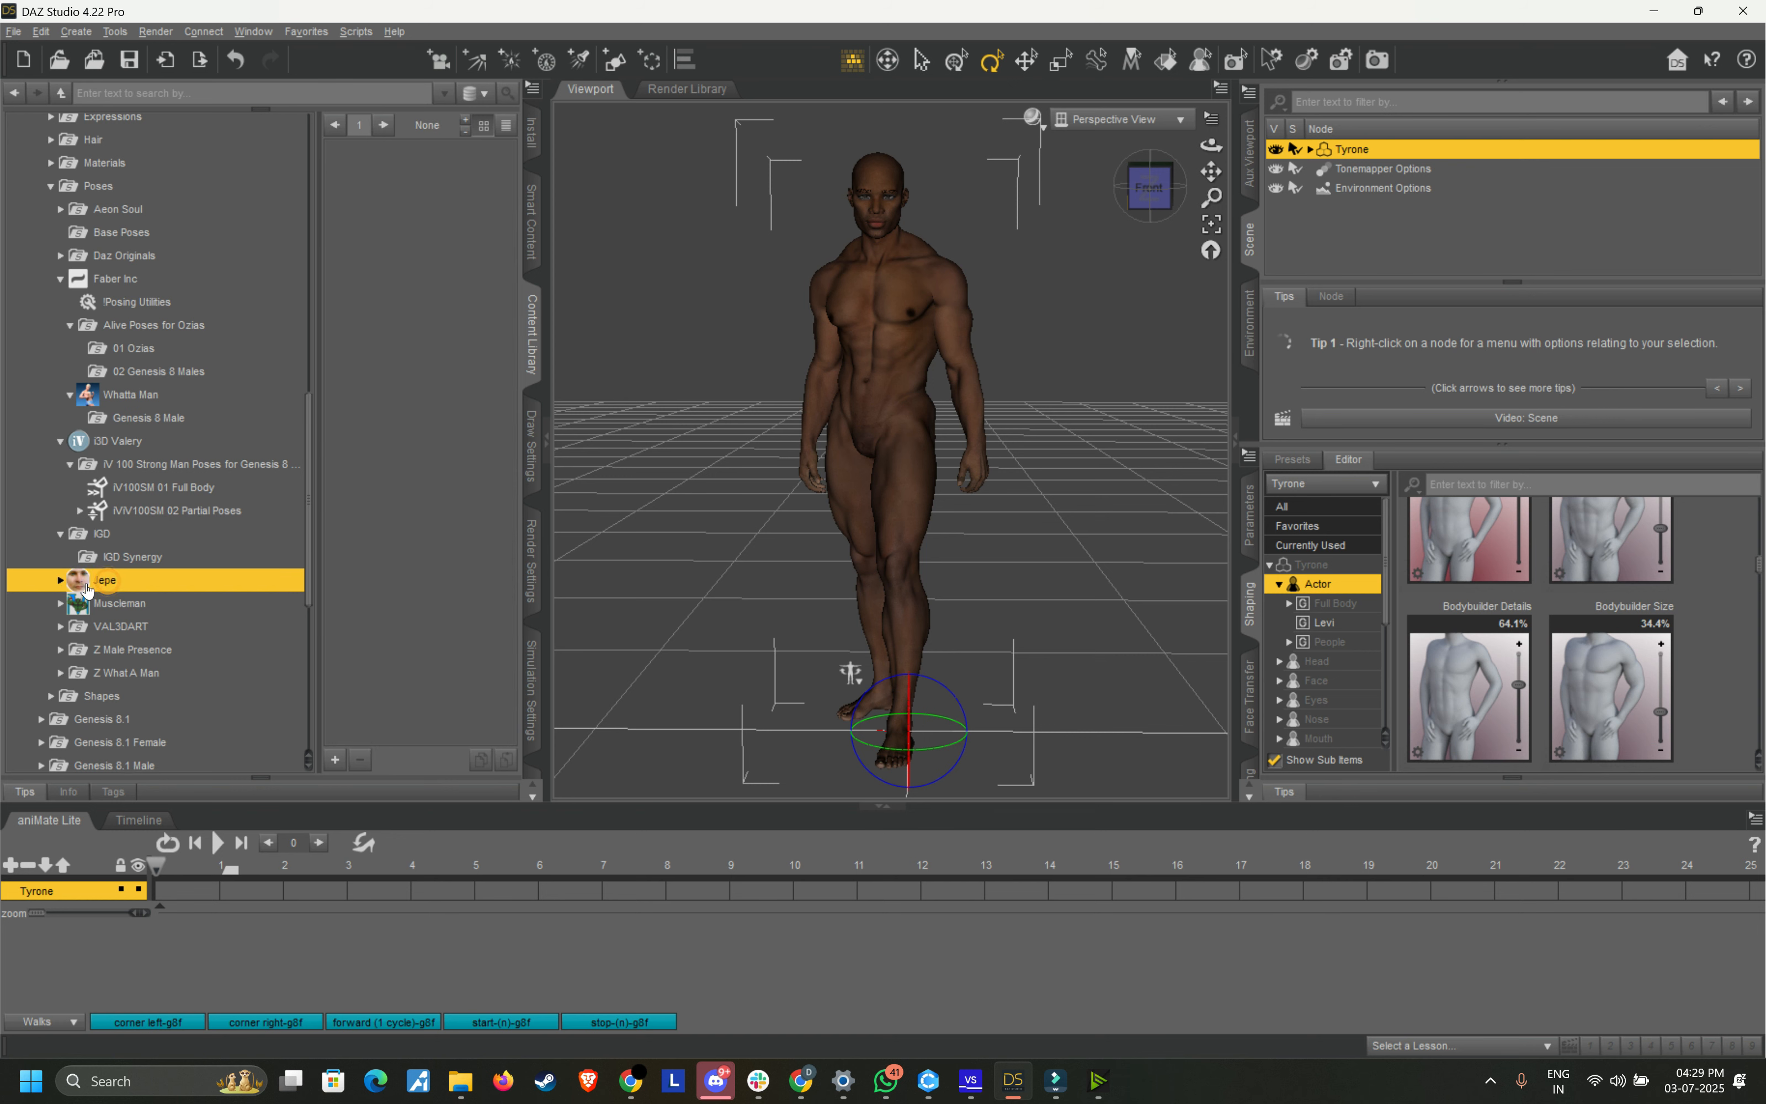
{"action": "left_click", "coordinate": [183, 603]}
{"action": "scroll", "coordinate": [390, 489], "scroll_direction": "down", "scroll_amount": 10}
{"action": "double_click", "coordinate": [109, 627]}
{"action": "left_click", "coordinate": [103, 650]}
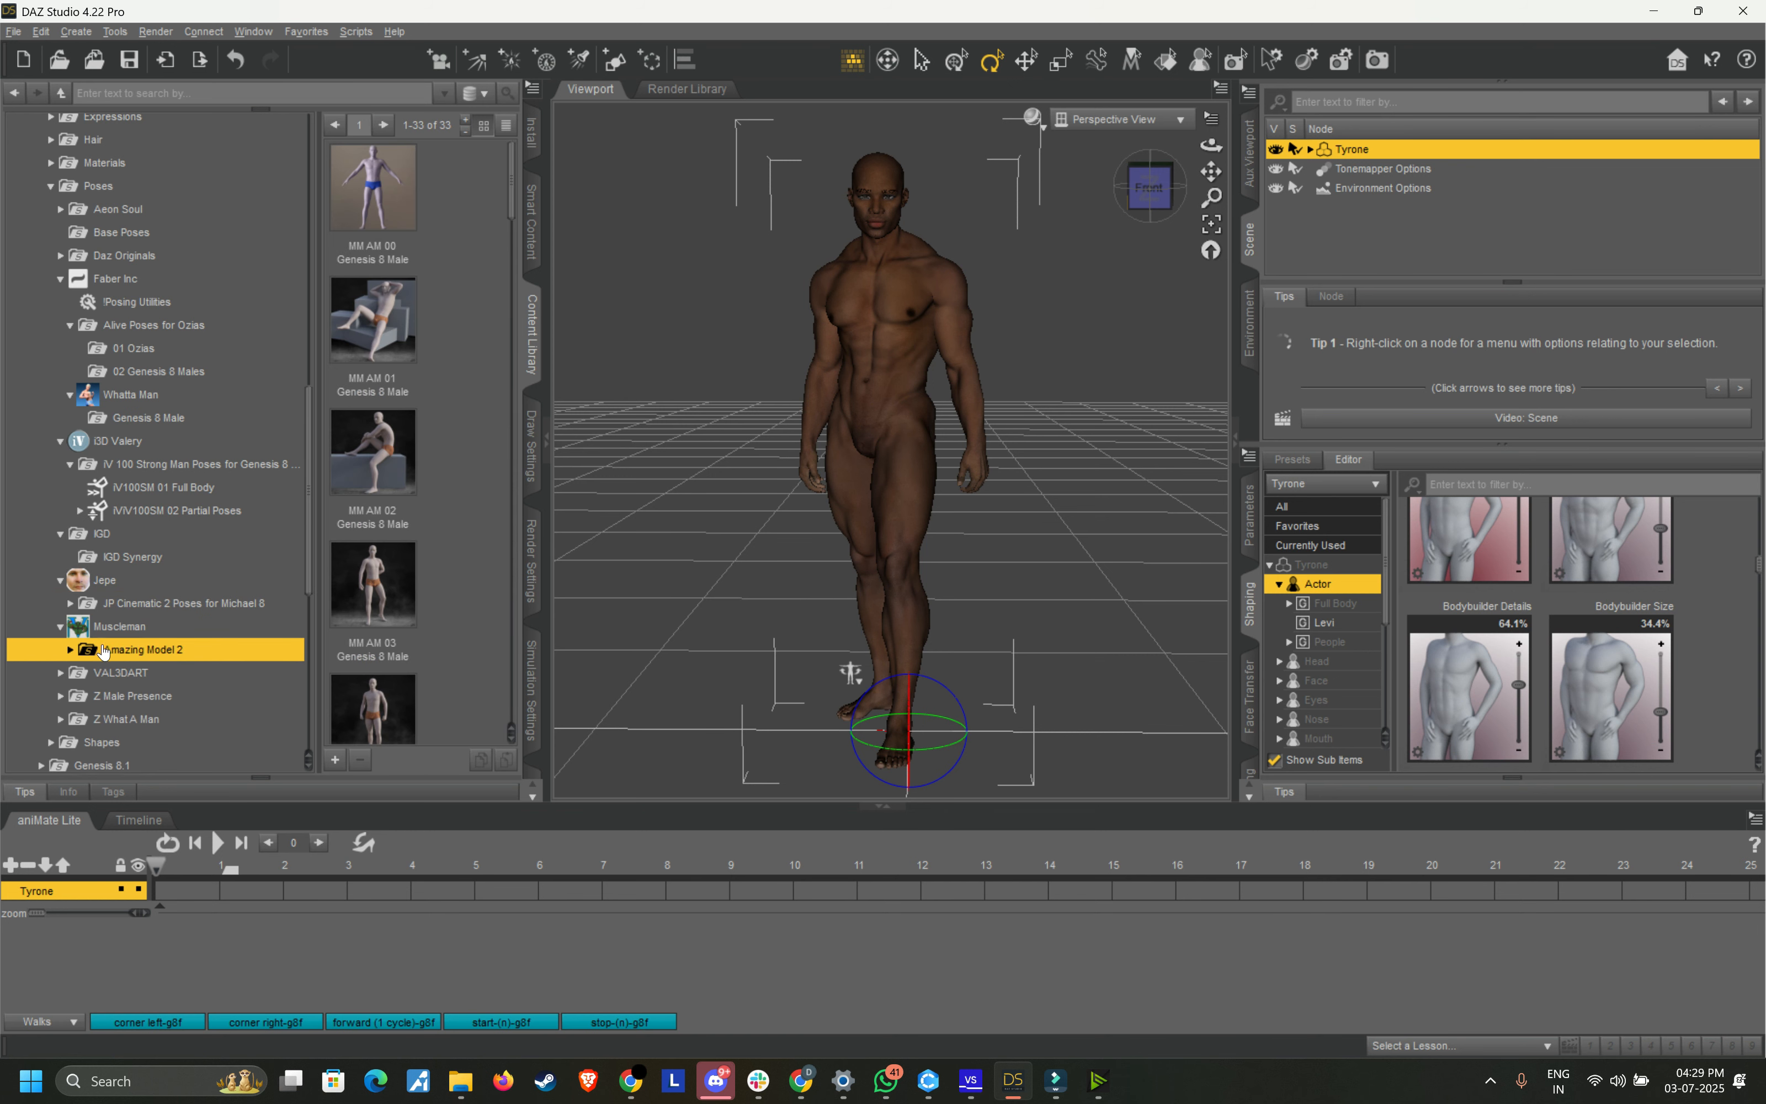
{"action": "scroll", "coordinate": [394, 380], "scroll_direction": "down", "scroll_amount": 10}
{"action": "double_click", "coordinate": [109, 650]}
{"action": "left_click", "coordinate": [113, 671]}
{"action": "scroll", "coordinate": [109, 650], "scroll_direction": "down", "scroll_amount": 3}
Step: Open the VAL3DART > Poster Boy folder and apply a standing pose with one hand at the chin to the figure
{"action": "double_click", "coordinate": [84, 586]}
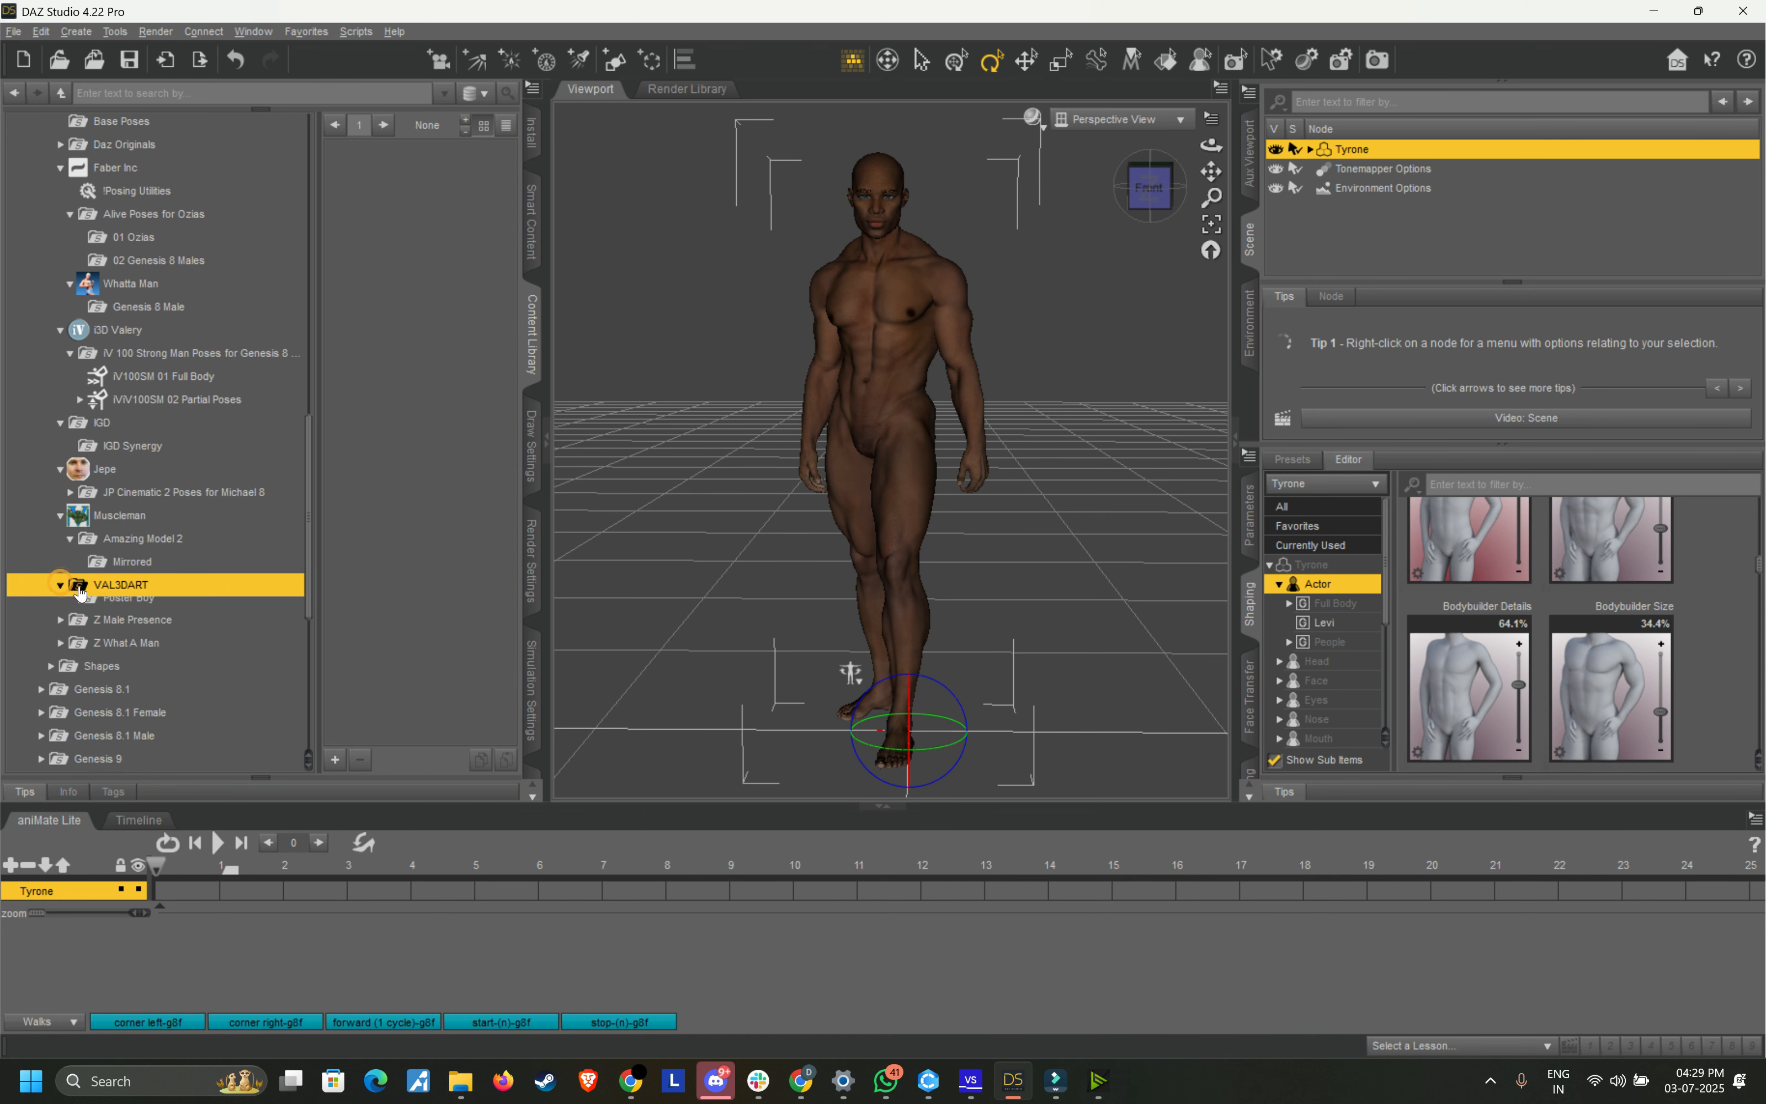
{"action": "left_click", "coordinate": [109, 608]}
{"action": "double_click", "coordinate": [356, 441]}
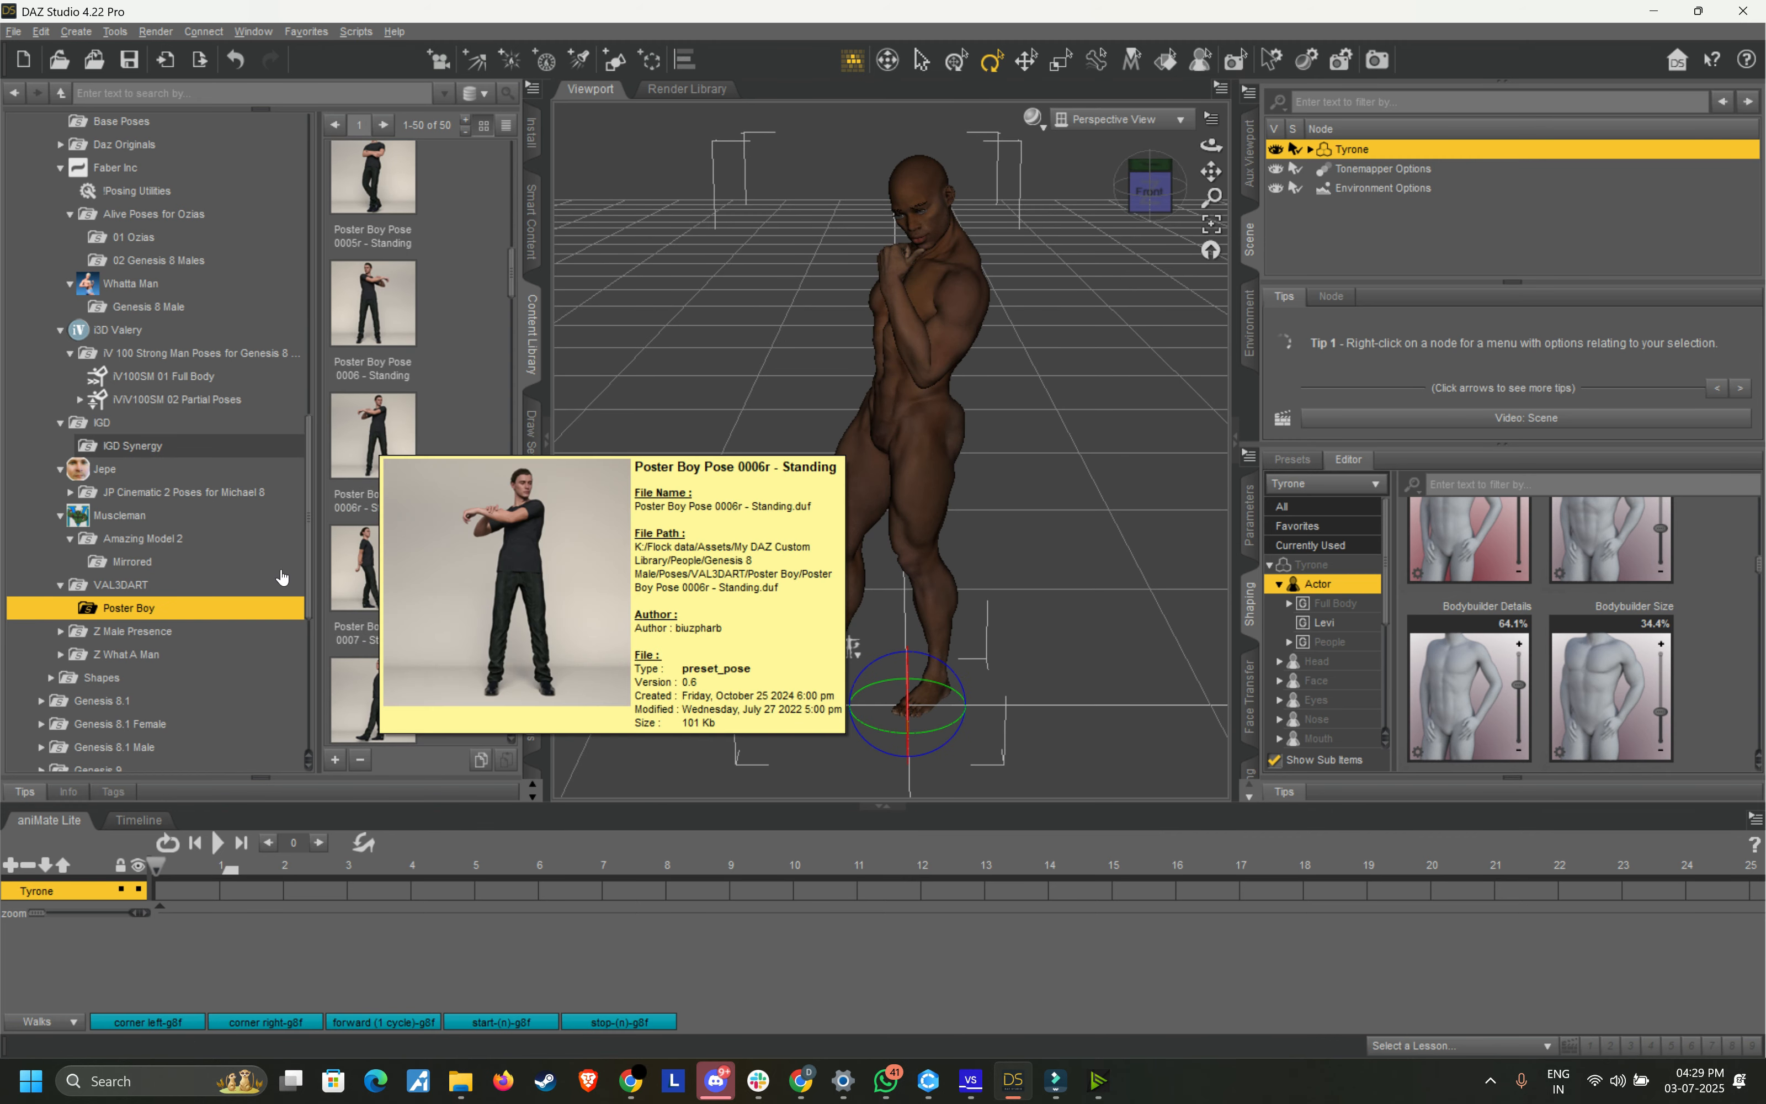
Step: Open the 01 FullBody folder under Z Male Presence and find the Z MP Full 08 poses
{"action": "left_click", "coordinate": [59, 633]}
{"action": "left_click", "coordinate": [60, 632]}
{"action": "left_click", "coordinate": [120, 654]}
{"action": "scroll", "coordinate": [373, 438], "scroll_direction": "down", "scroll_amount": 10}
Step: Try the Z MP Full 08 G8M Mirror pose and the Z MP Full 08 G8M pose on the figure
{"action": "double_click", "coordinate": [373, 359]}
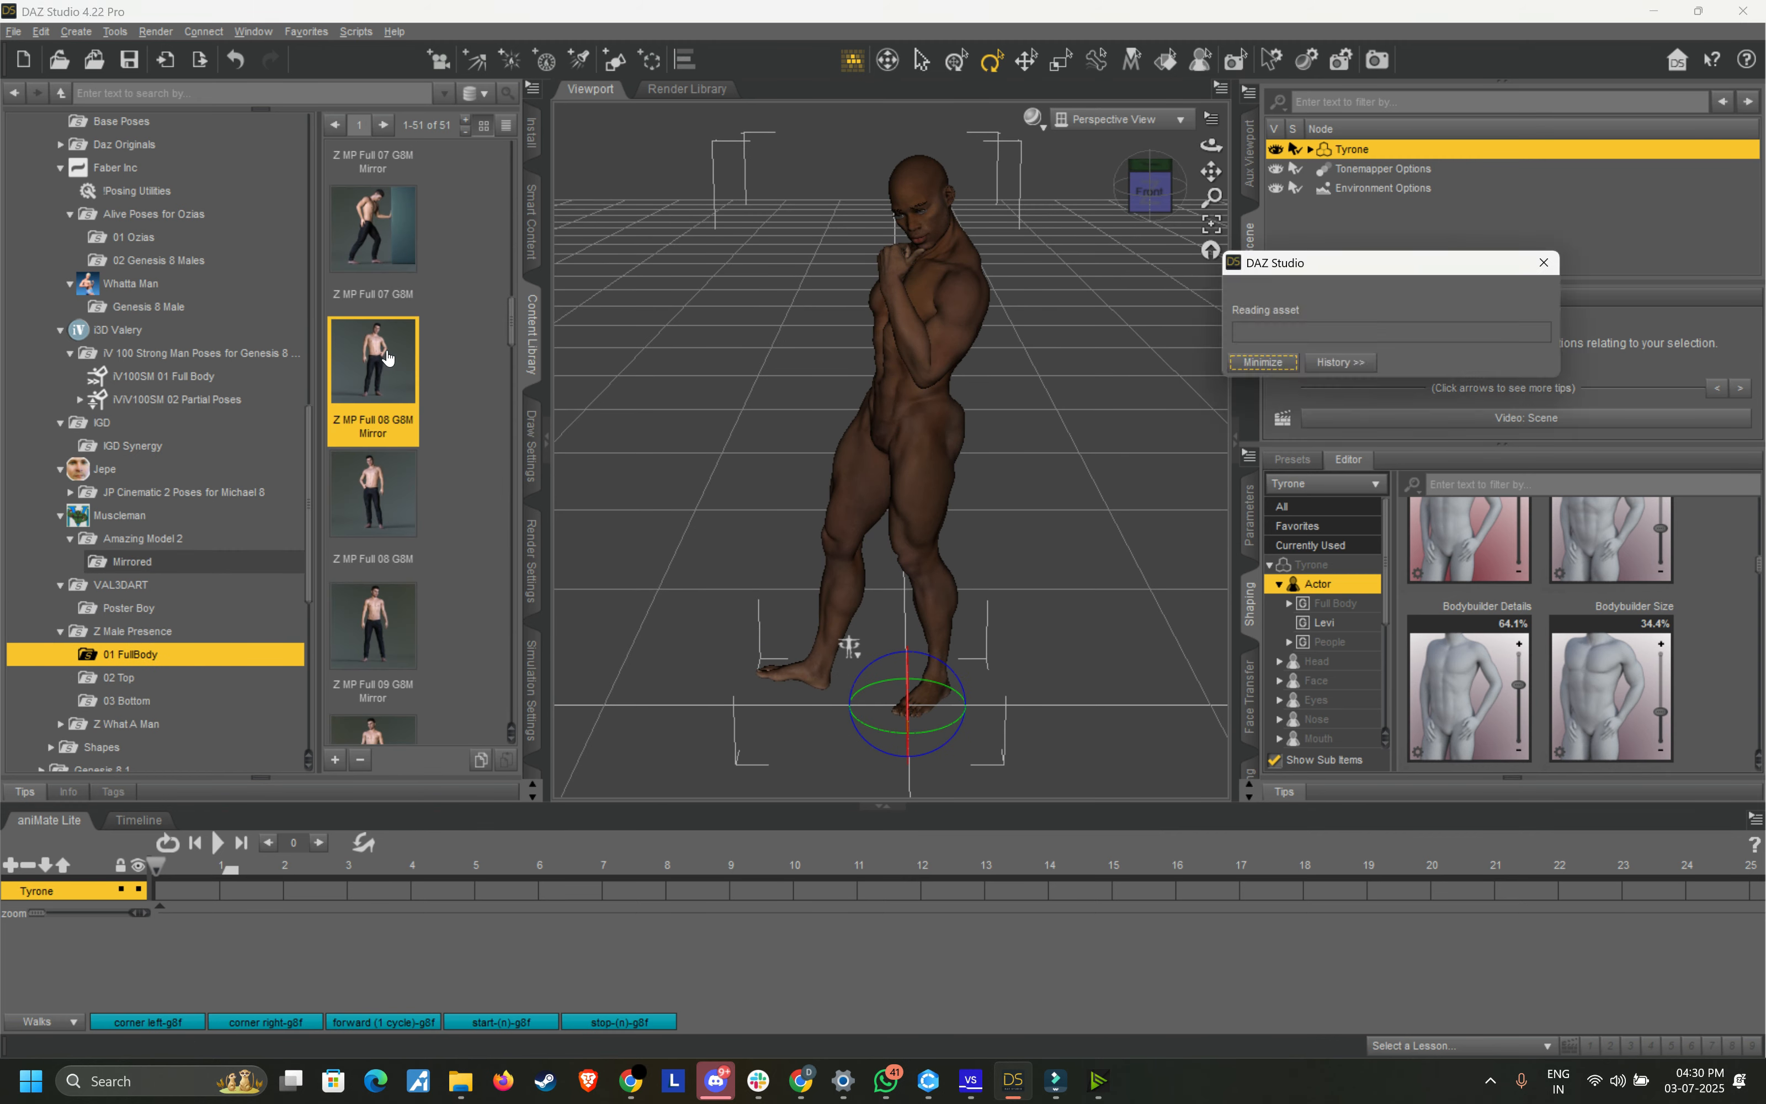
{"action": "mouse_move", "coordinate": [1148, 190]}
{"action": "left_mouse_down"}
{"action": "mouse_move", "coordinate": [1124, 185]}
{"action": "mouse_move", "coordinate": [1197, 184]}
{"action": "mouse_move", "coordinate": [1148, 173]}
{"action": "left_mouse_up"}
{"action": "double_click", "coordinate": [363, 504]}
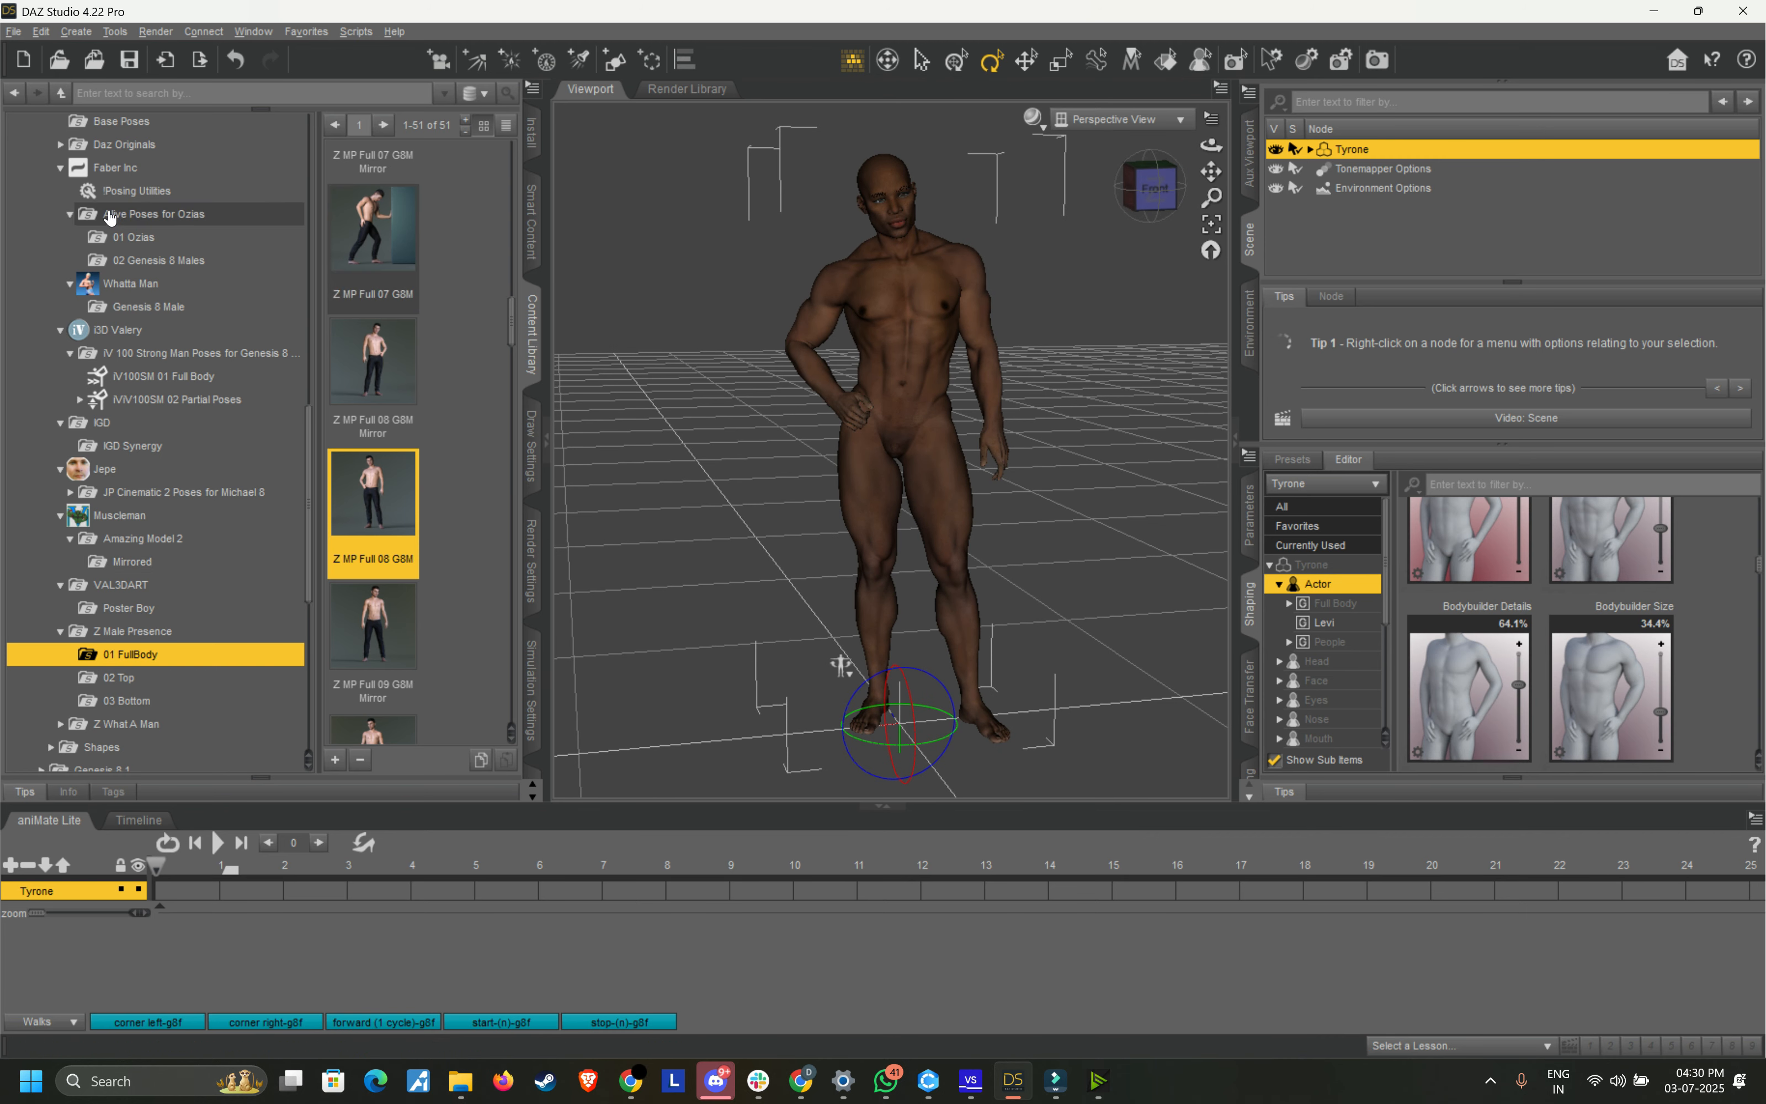
{"action": "left_click", "coordinate": [13, 32]}
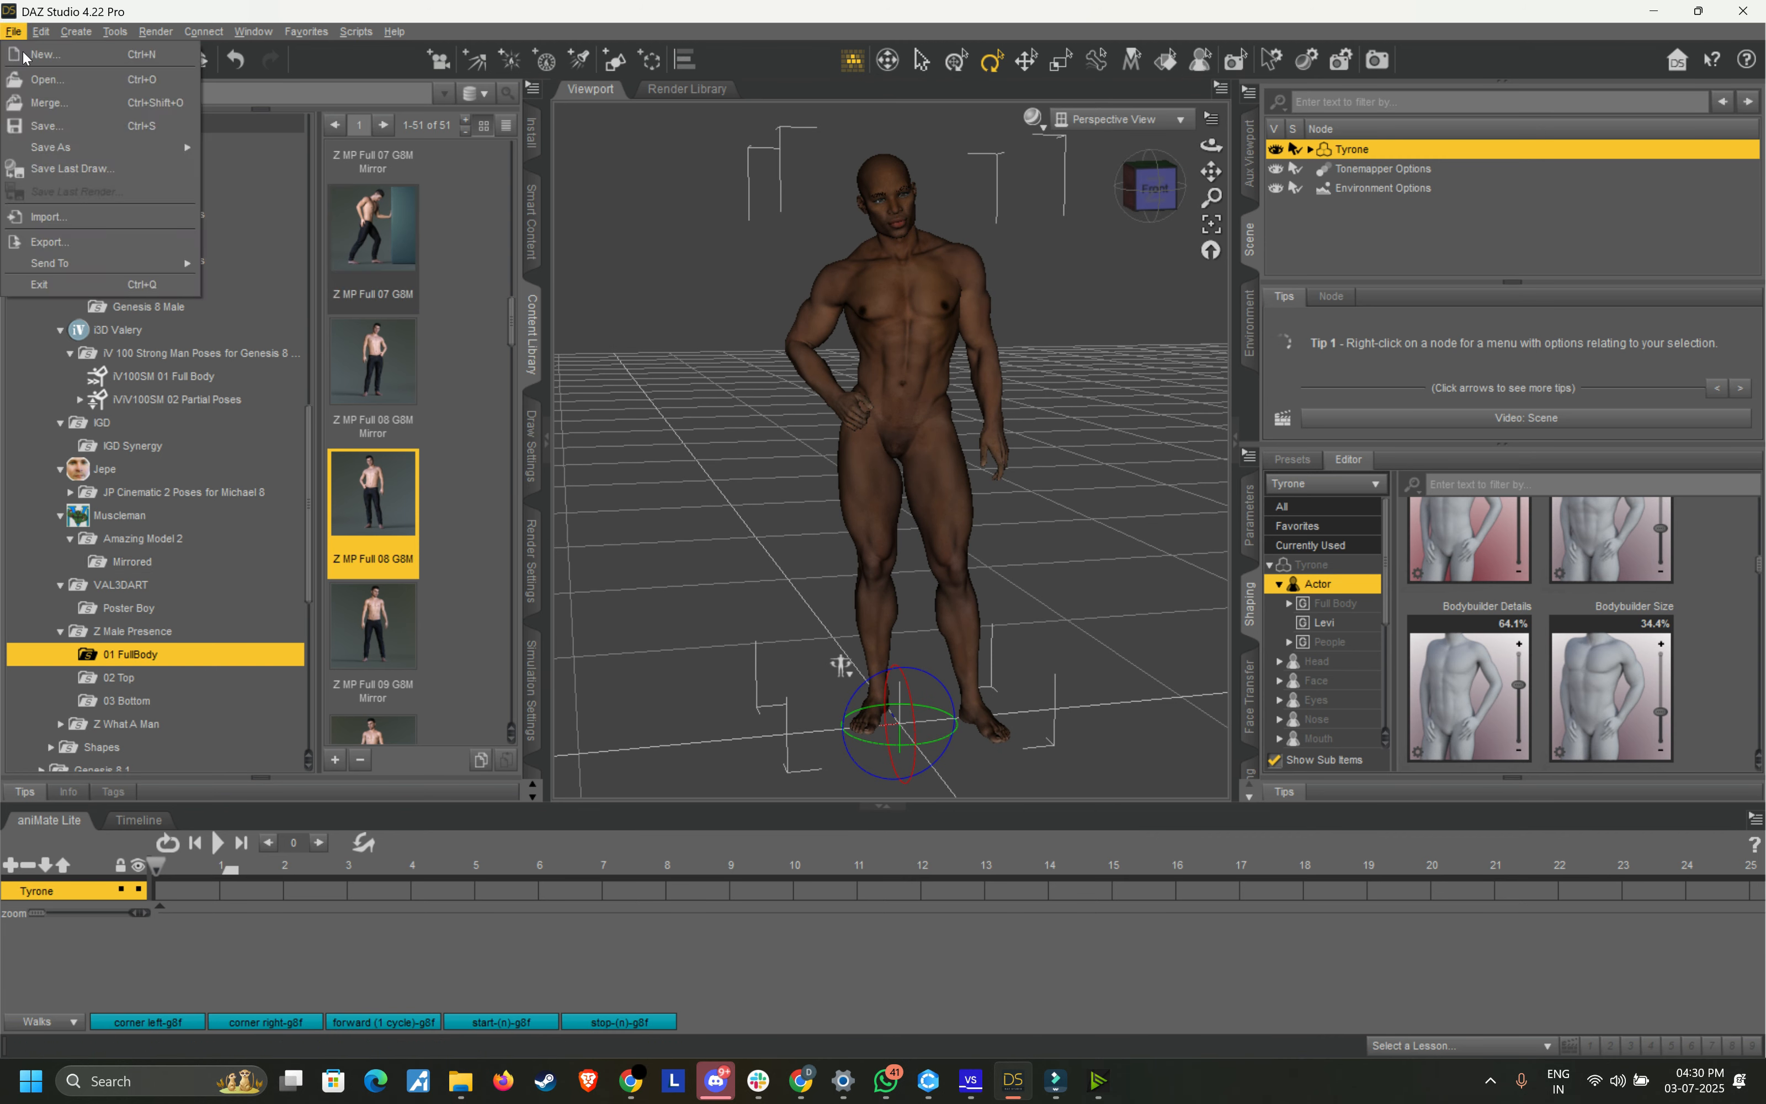
{"action": "left_click", "coordinate": [57, 242]}
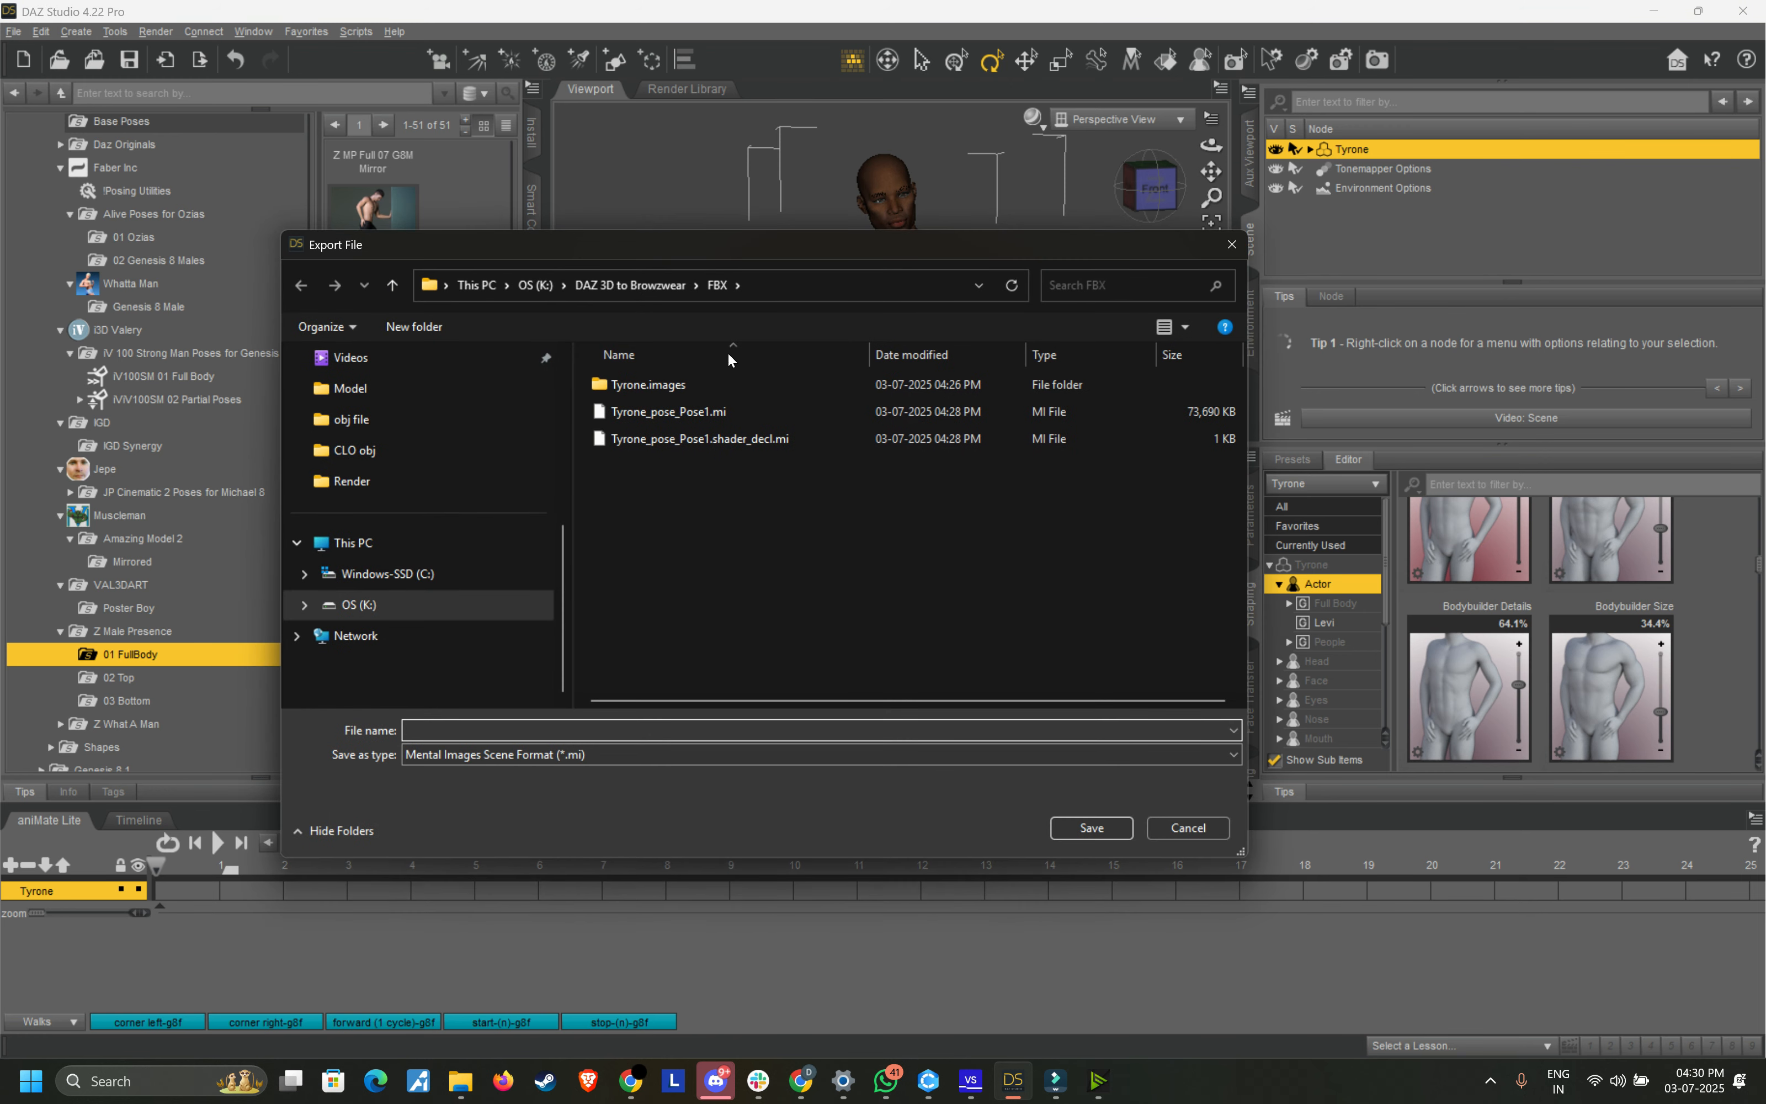
{"action": "left_click", "coordinate": [512, 755]}
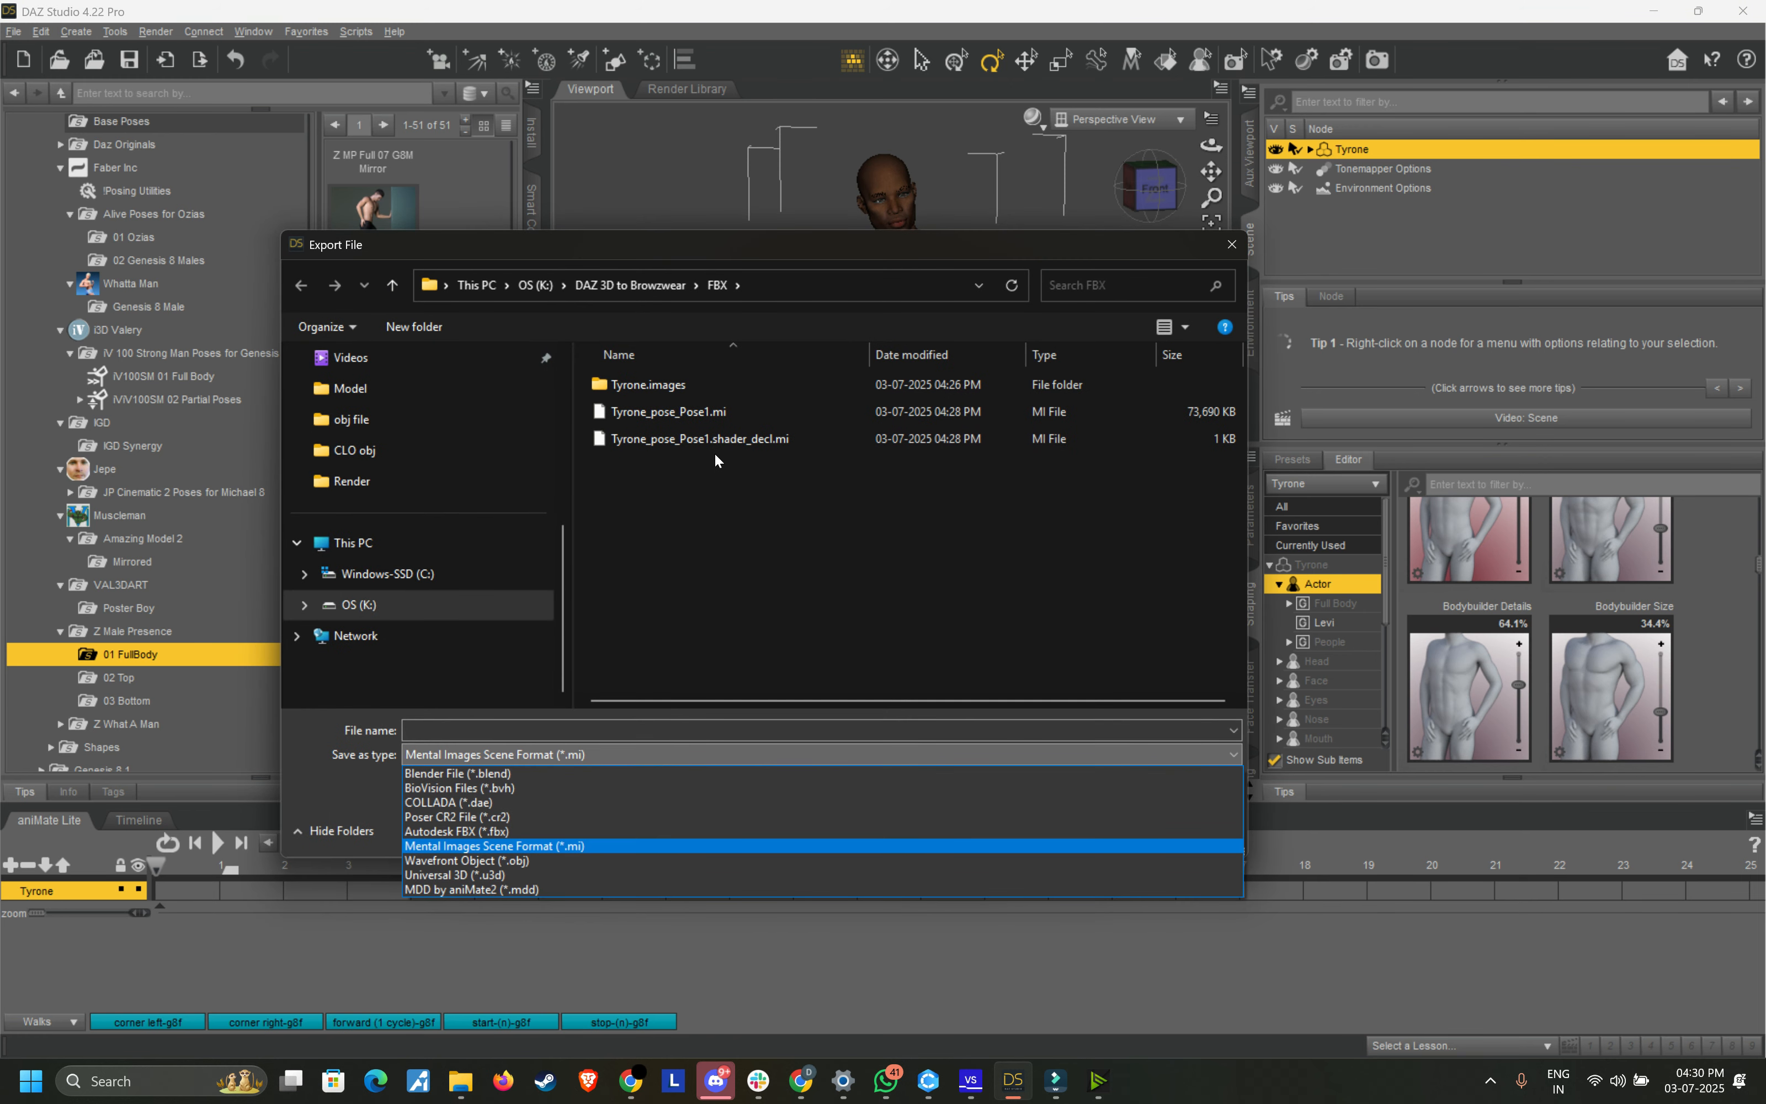
{"action": "left_click", "coordinate": [715, 460]}
{"action": "left_click", "coordinate": [502, 759]}
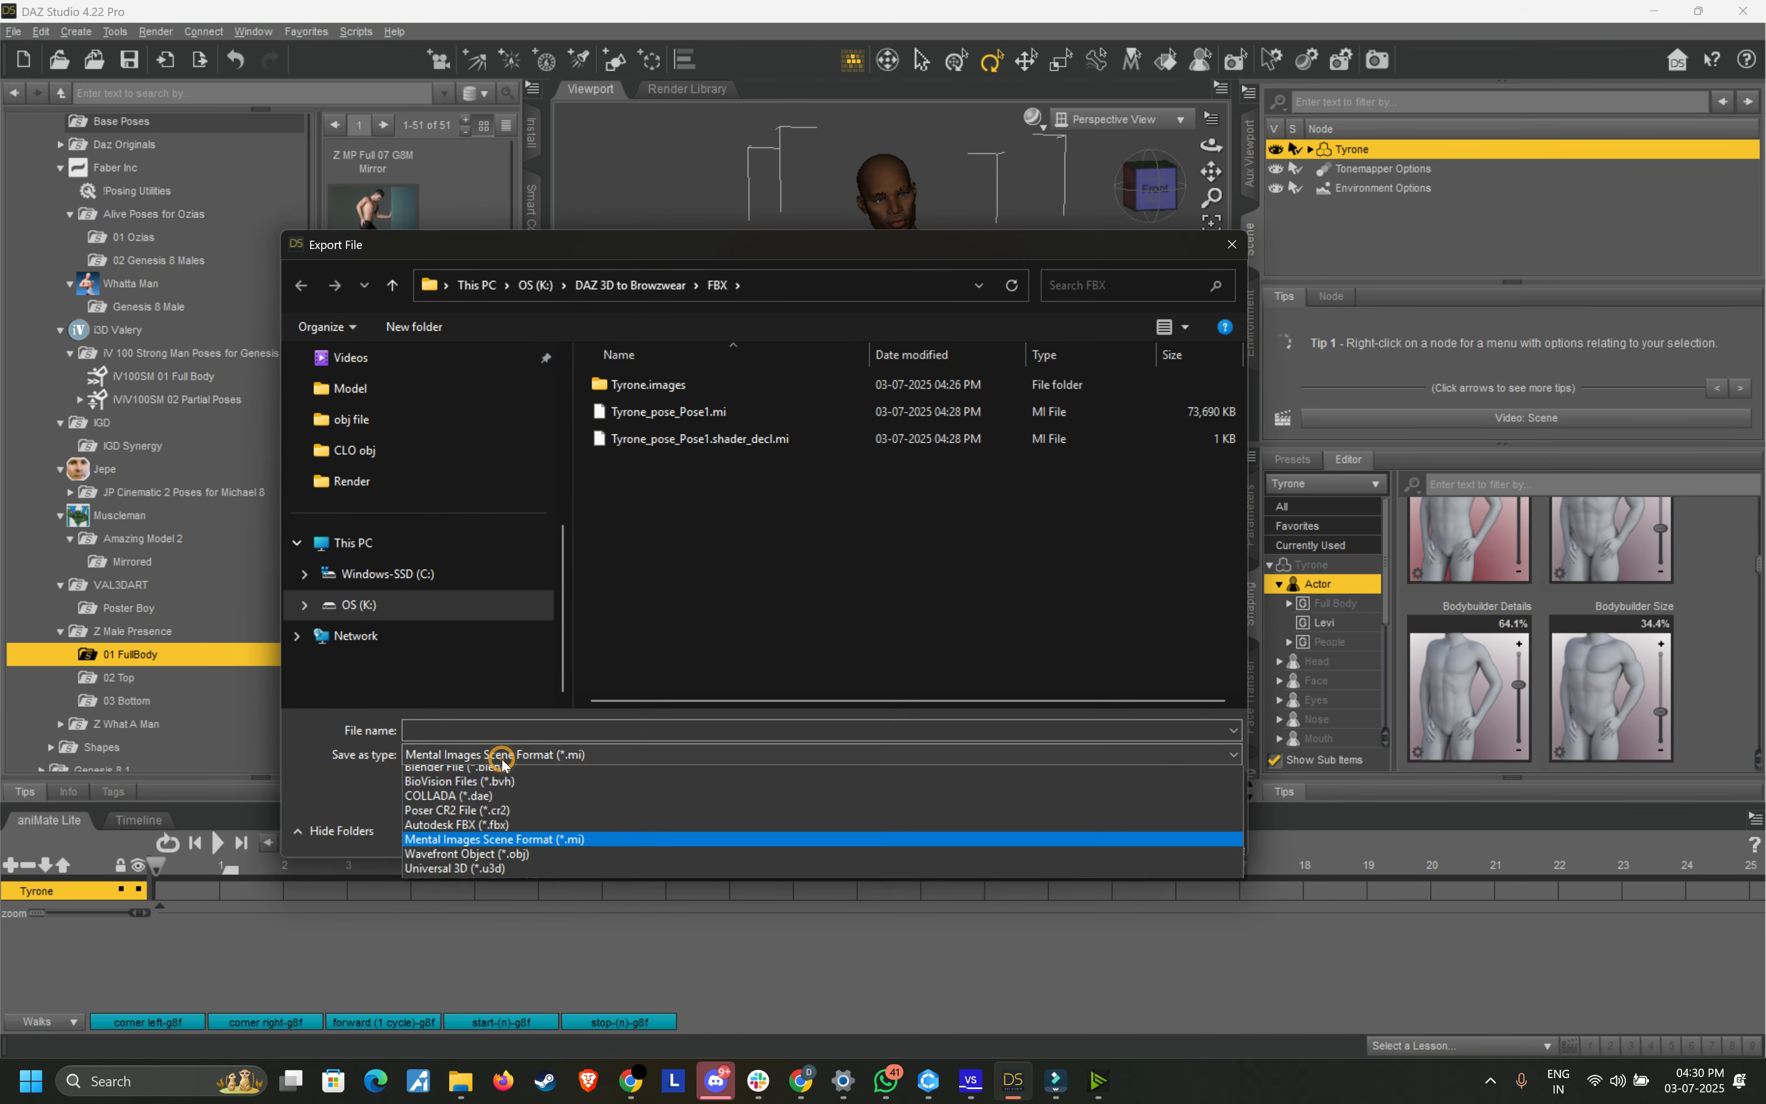
{"action": "left_click", "coordinate": [501, 830]}
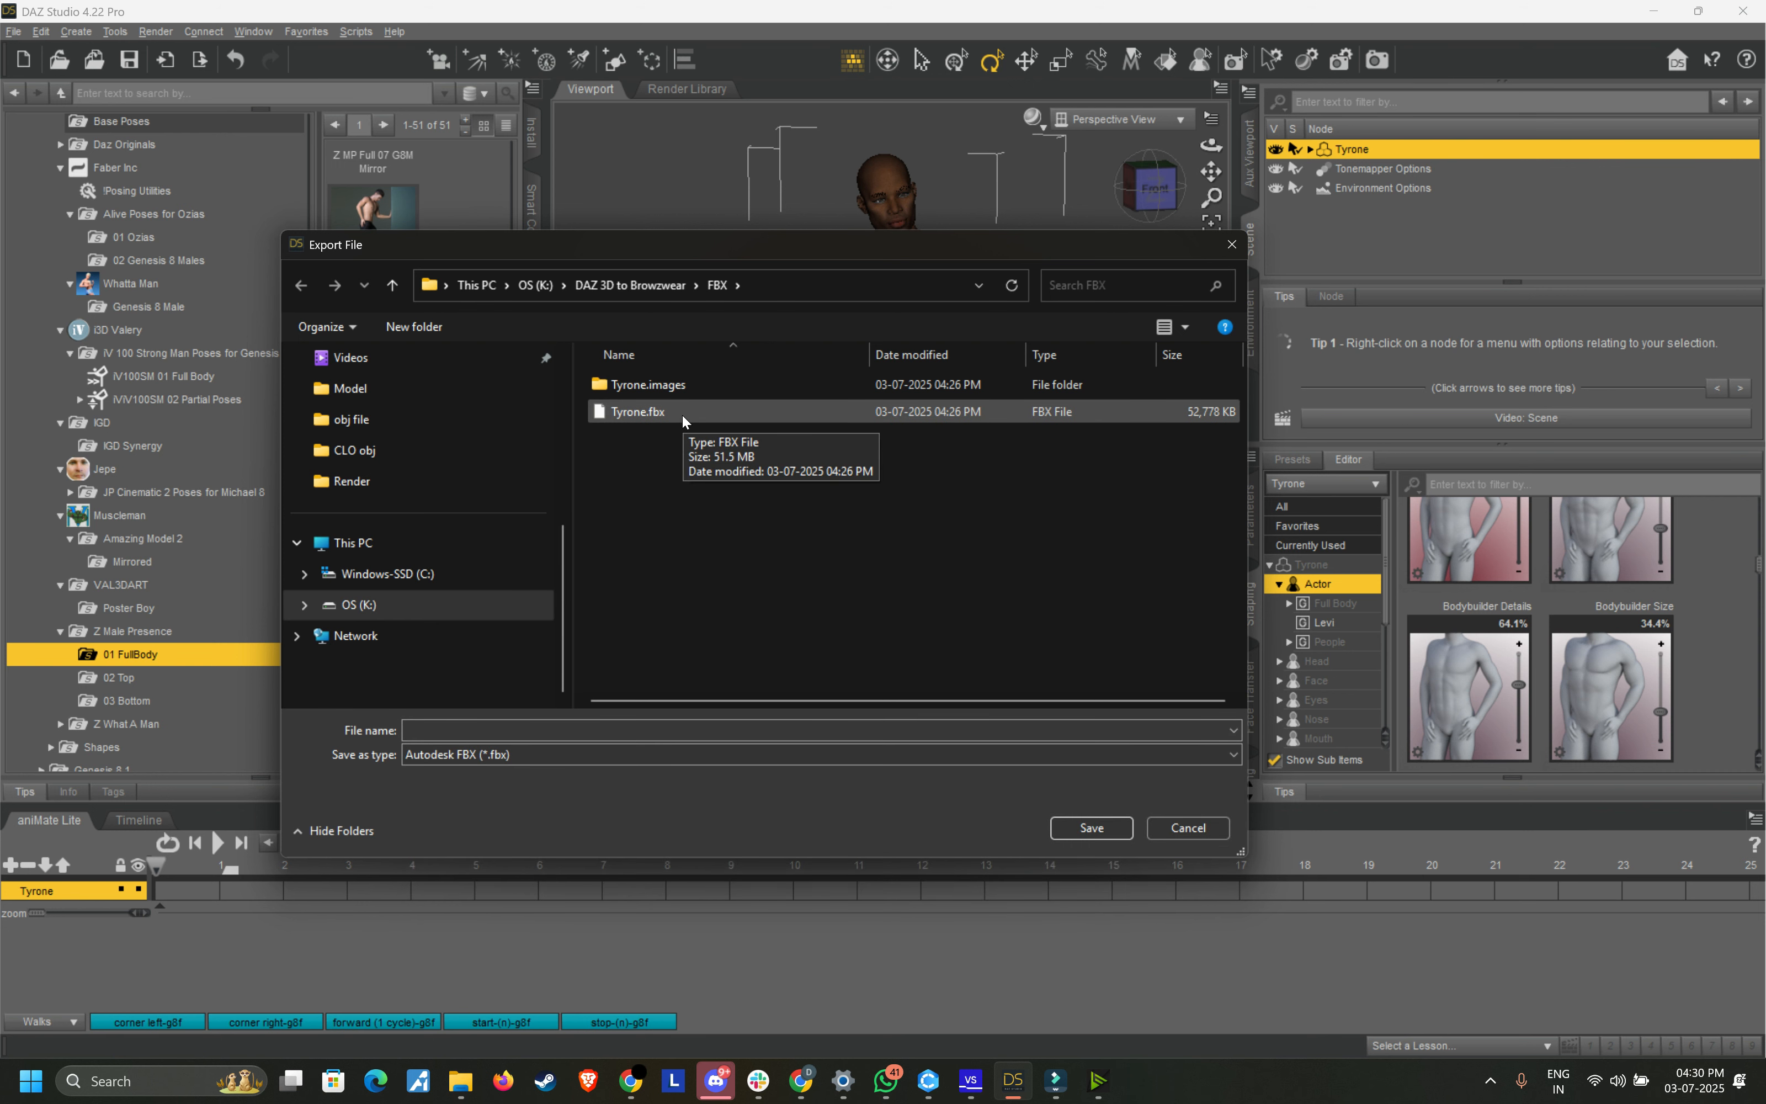
{"action": "left_click", "coordinate": [682, 414]}
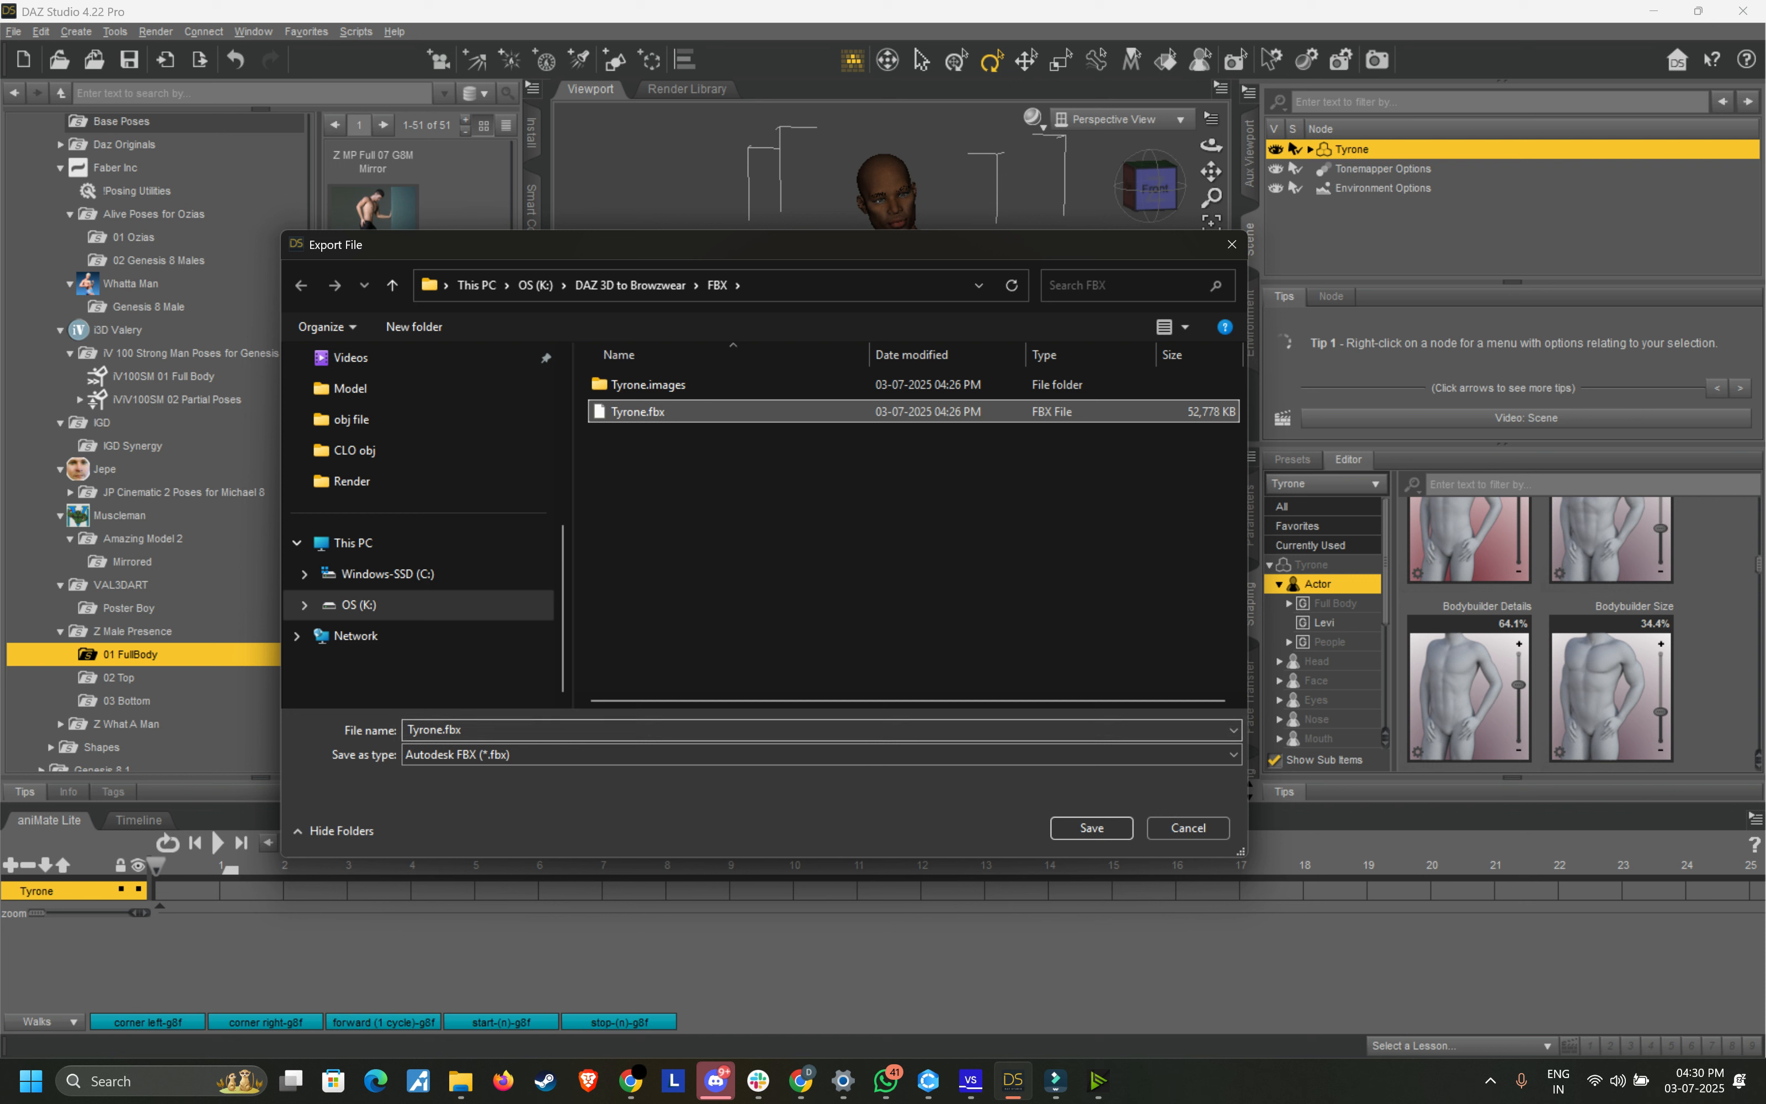
{"action": "left_click", "coordinate": [671, 288]}
{"action": "double_click", "coordinate": [707, 464]}
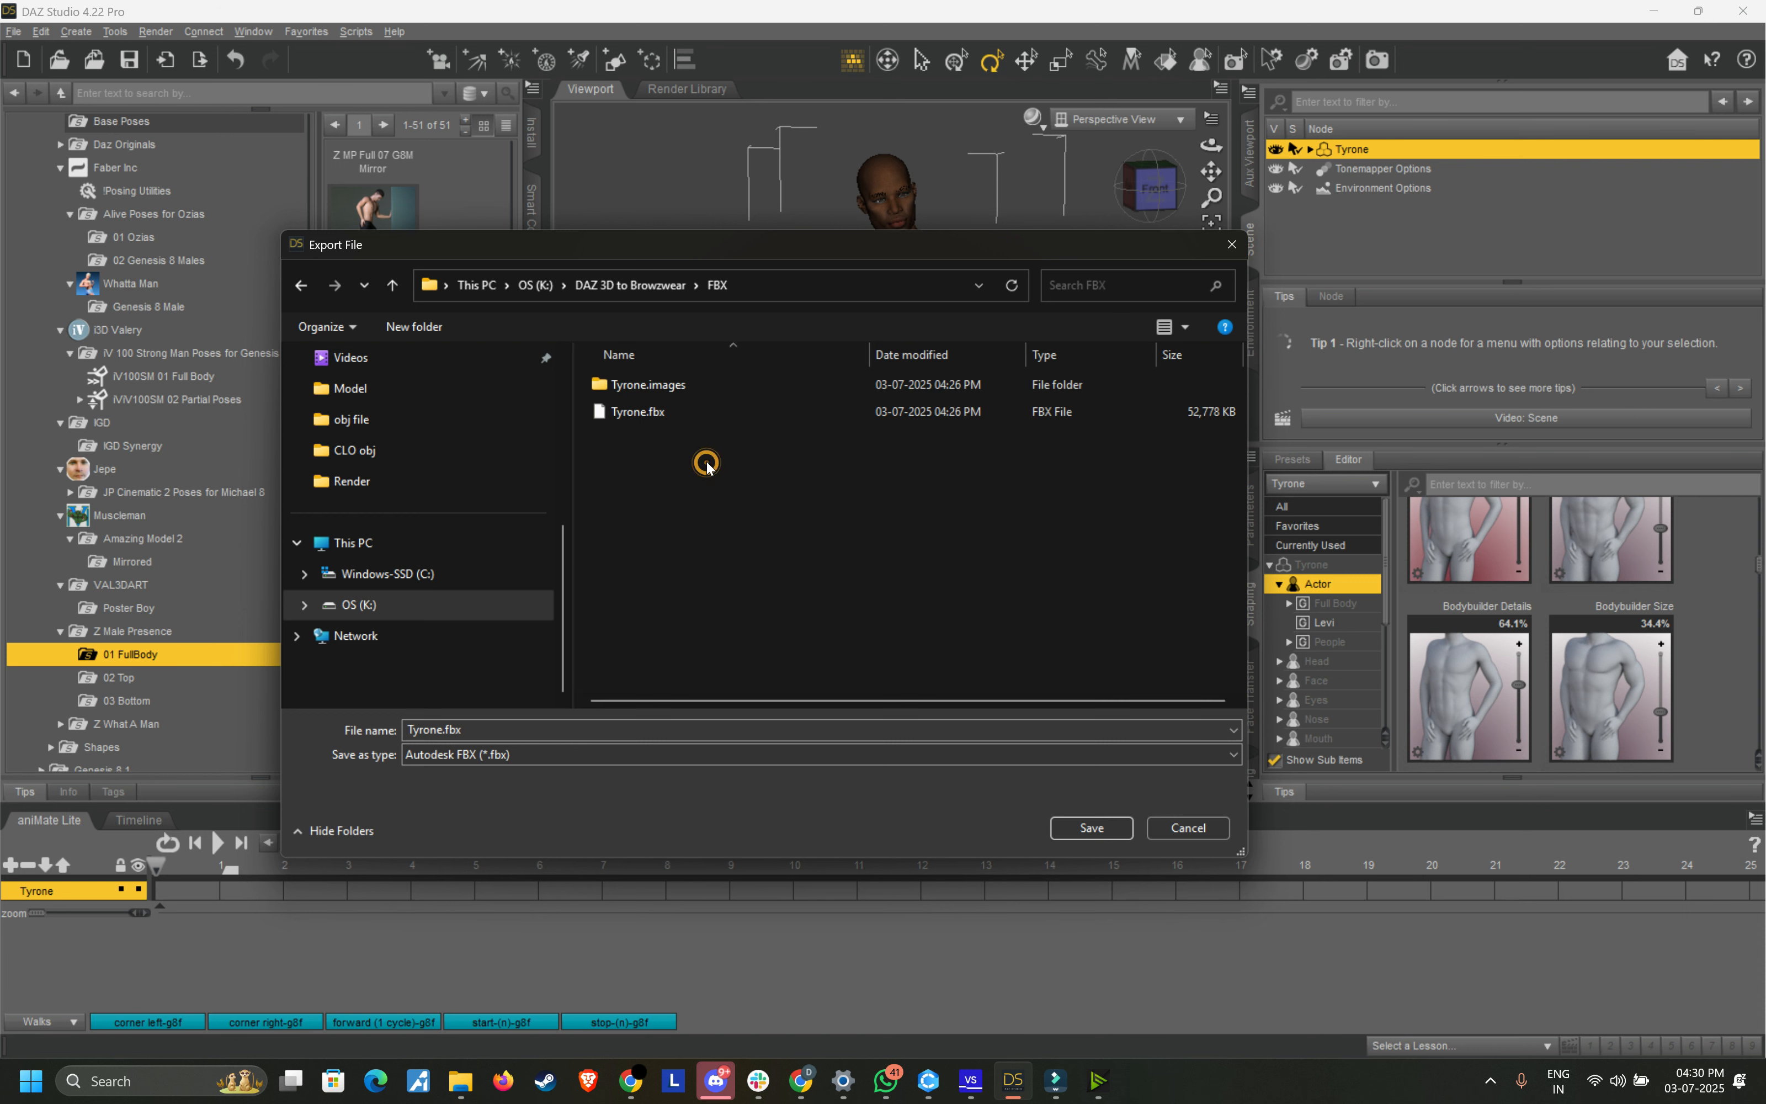
{"action": "left_click", "coordinate": [670, 287]}
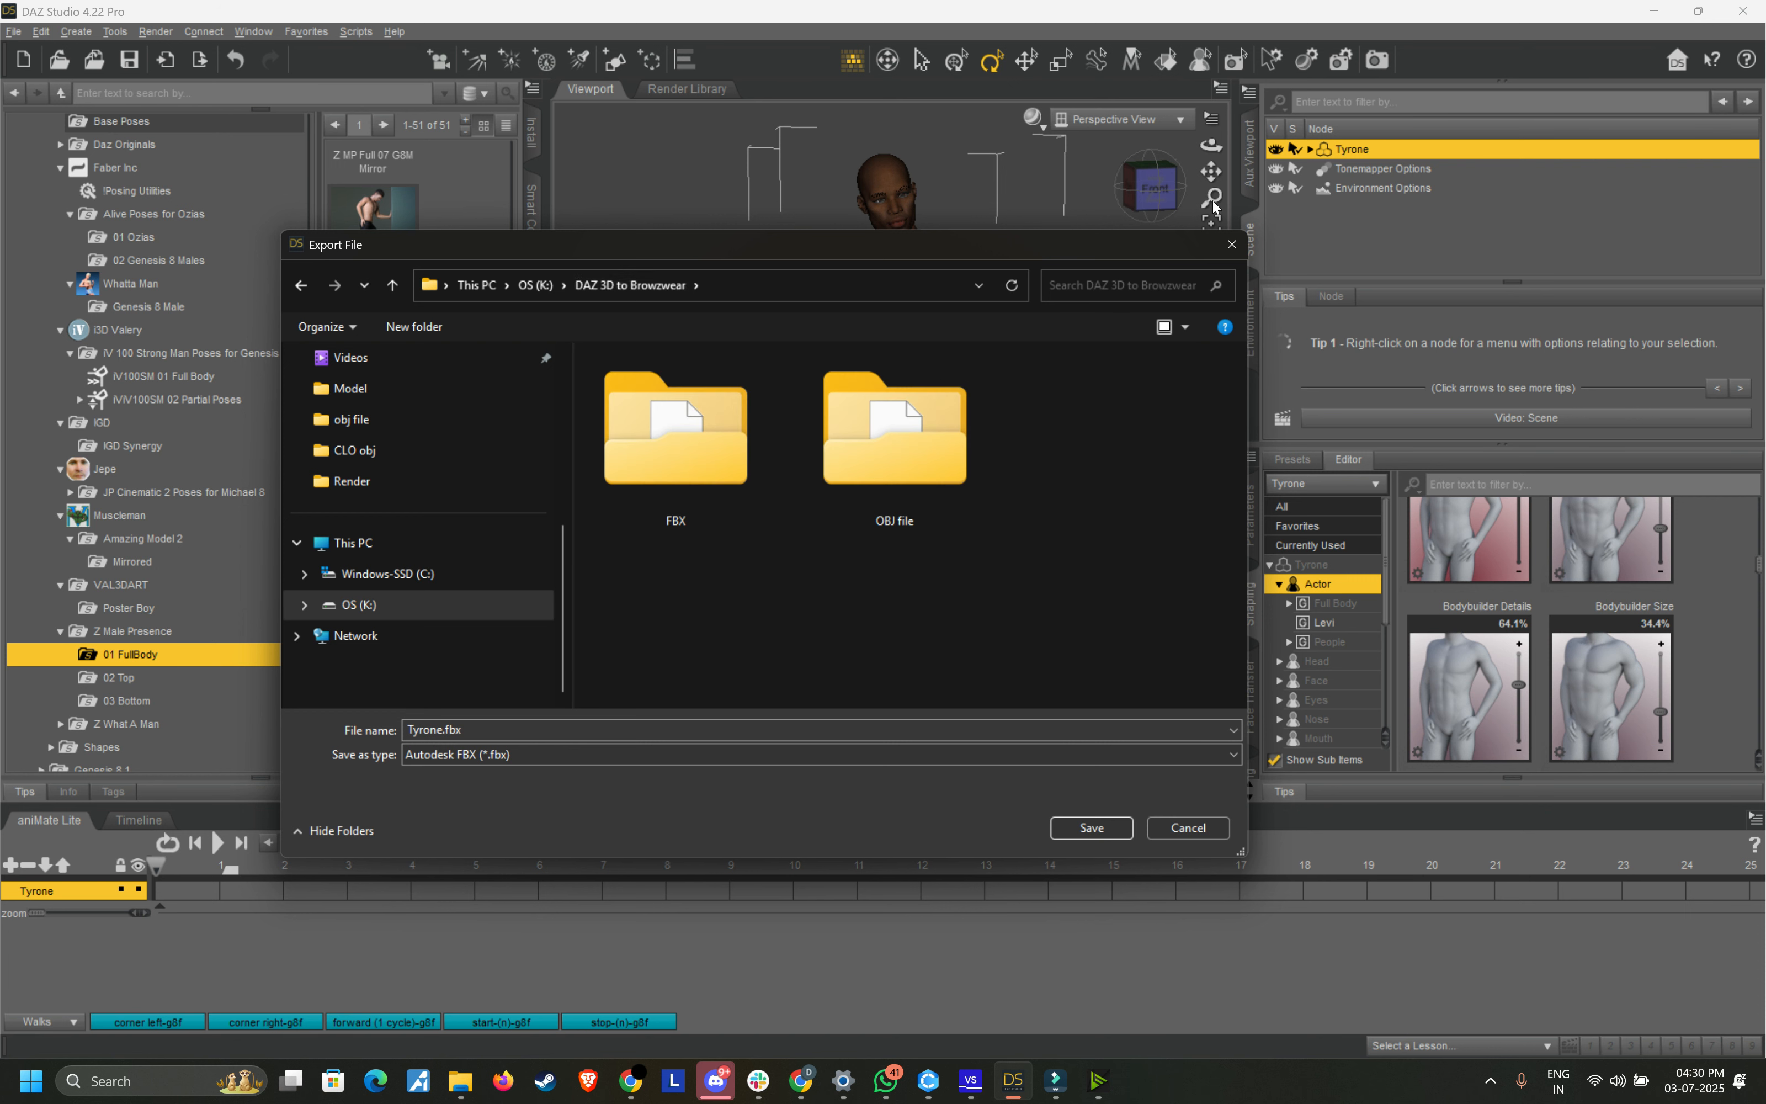
{"action": "left_click", "coordinate": [1232, 244]}
Step: Undo the recently applied poses until the figure is back in Ozias Alive Pose 04
{"action": "left_click", "coordinate": [1069, 368]}
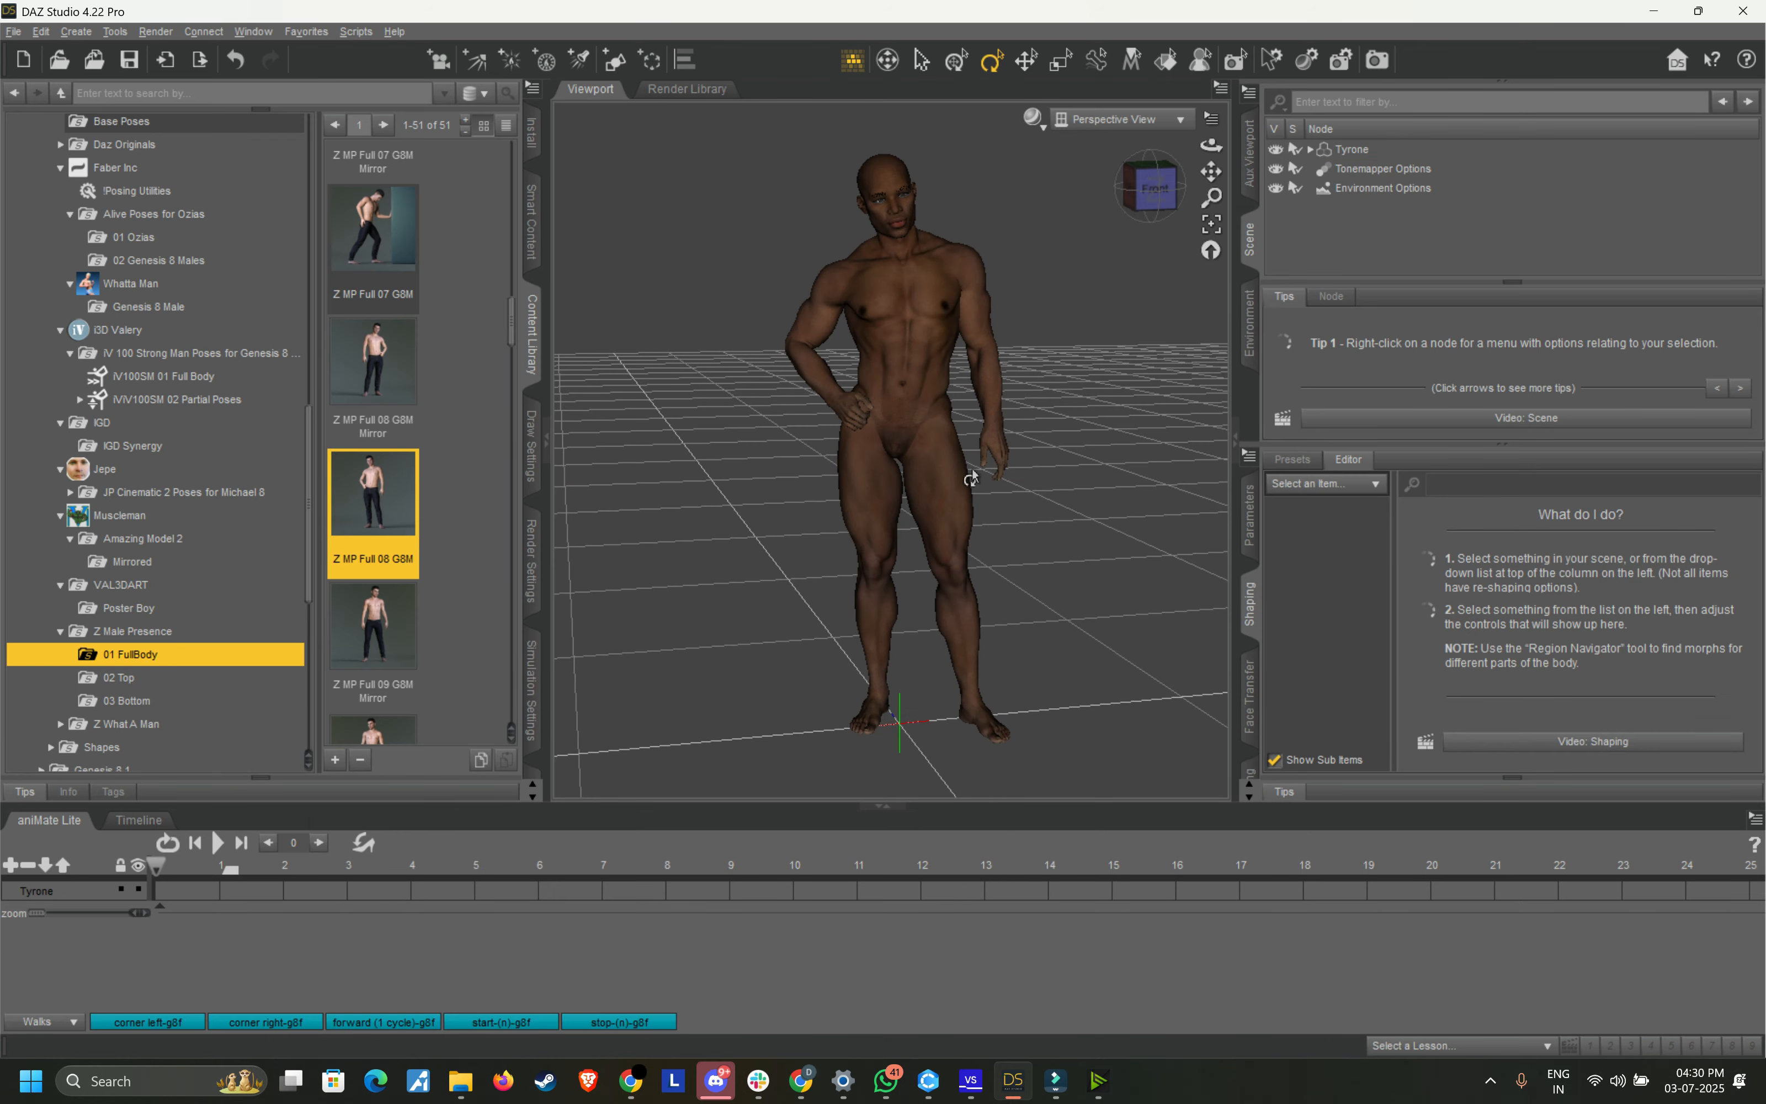
{"action": "key", "text": "ctrl+z"}
{"action": "key", "text": "ctrl+z"}
{"action": "key", "text": "ctrl+z"}
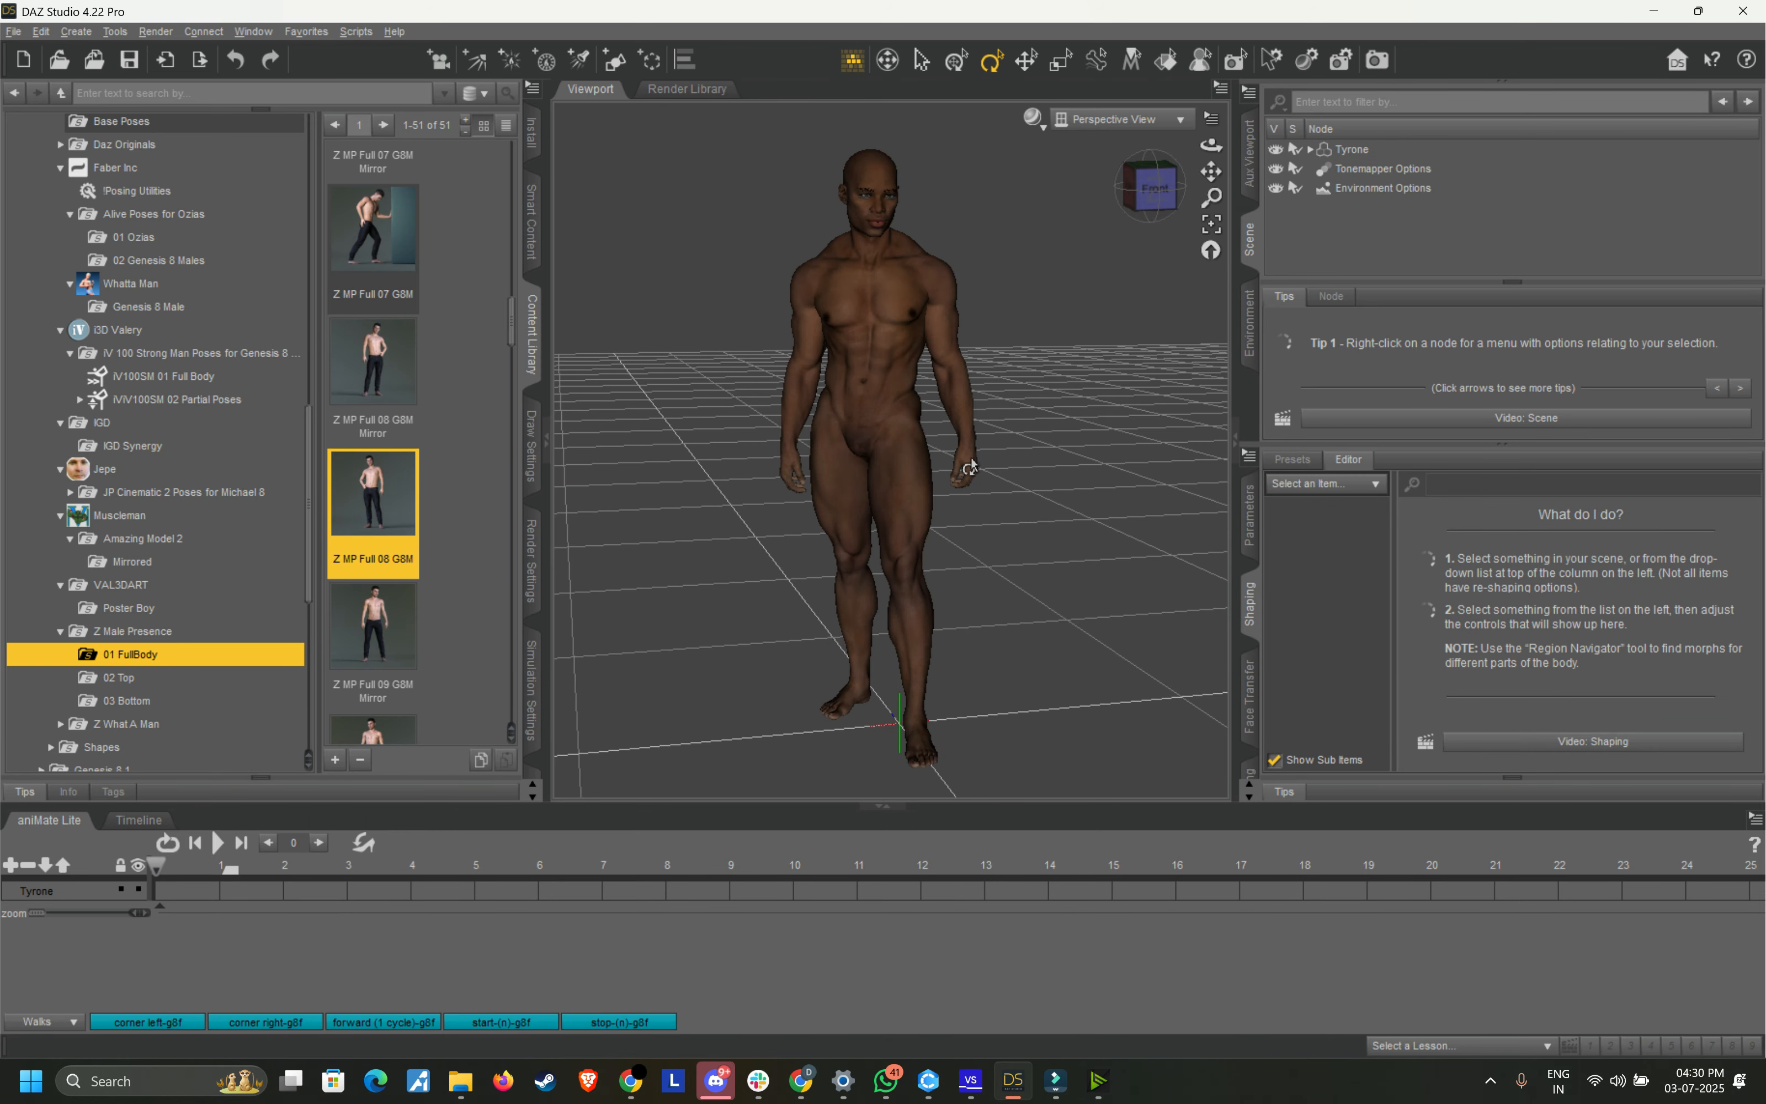
{"action": "key", "text": "ctrl+z"}
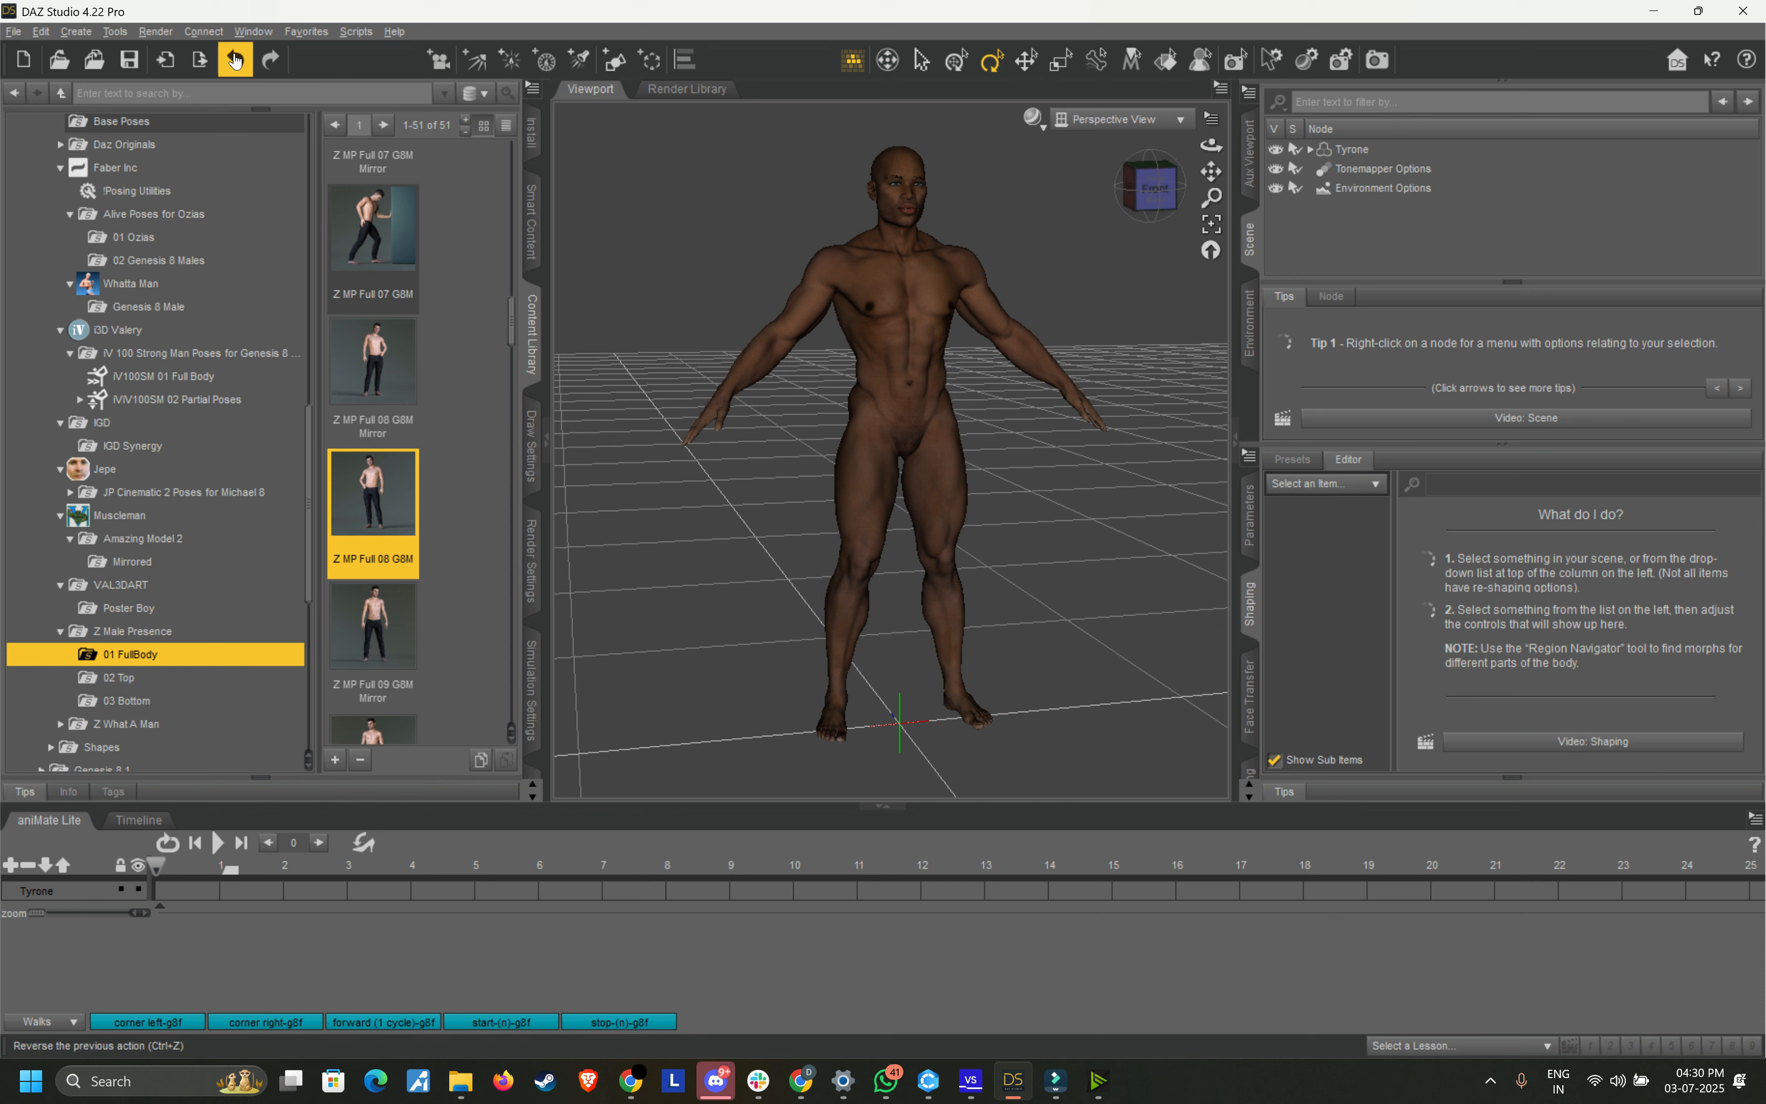
{"action": "left_click", "coordinate": [270, 59]}
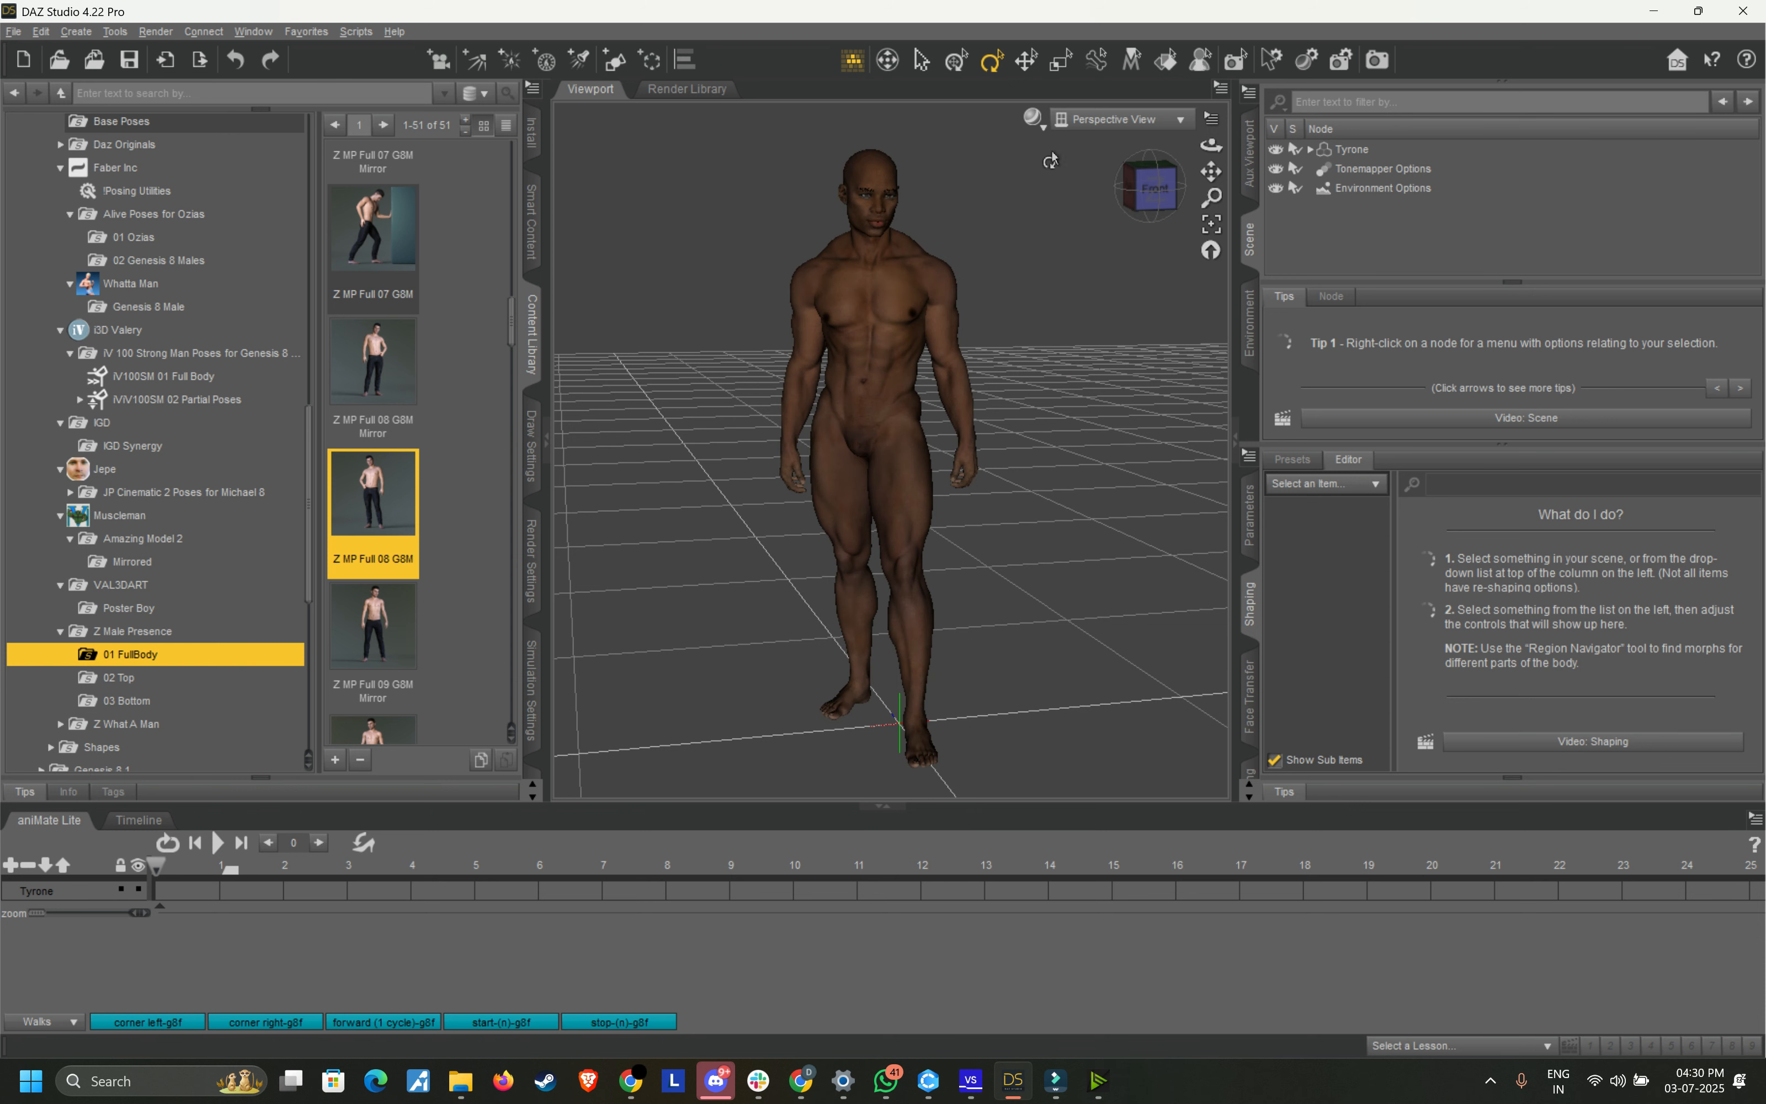
Step: Export the Tyrone figure as Tyrone_pose_Pose1 in Autodesk FBX (*.fbx) format to the FBX folder, accepting the FBX 2012 -- Binary export options
{"action": "left_click", "coordinate": [1351, 149]}
{"action": "left_click", "coordinate": [14, 31]}
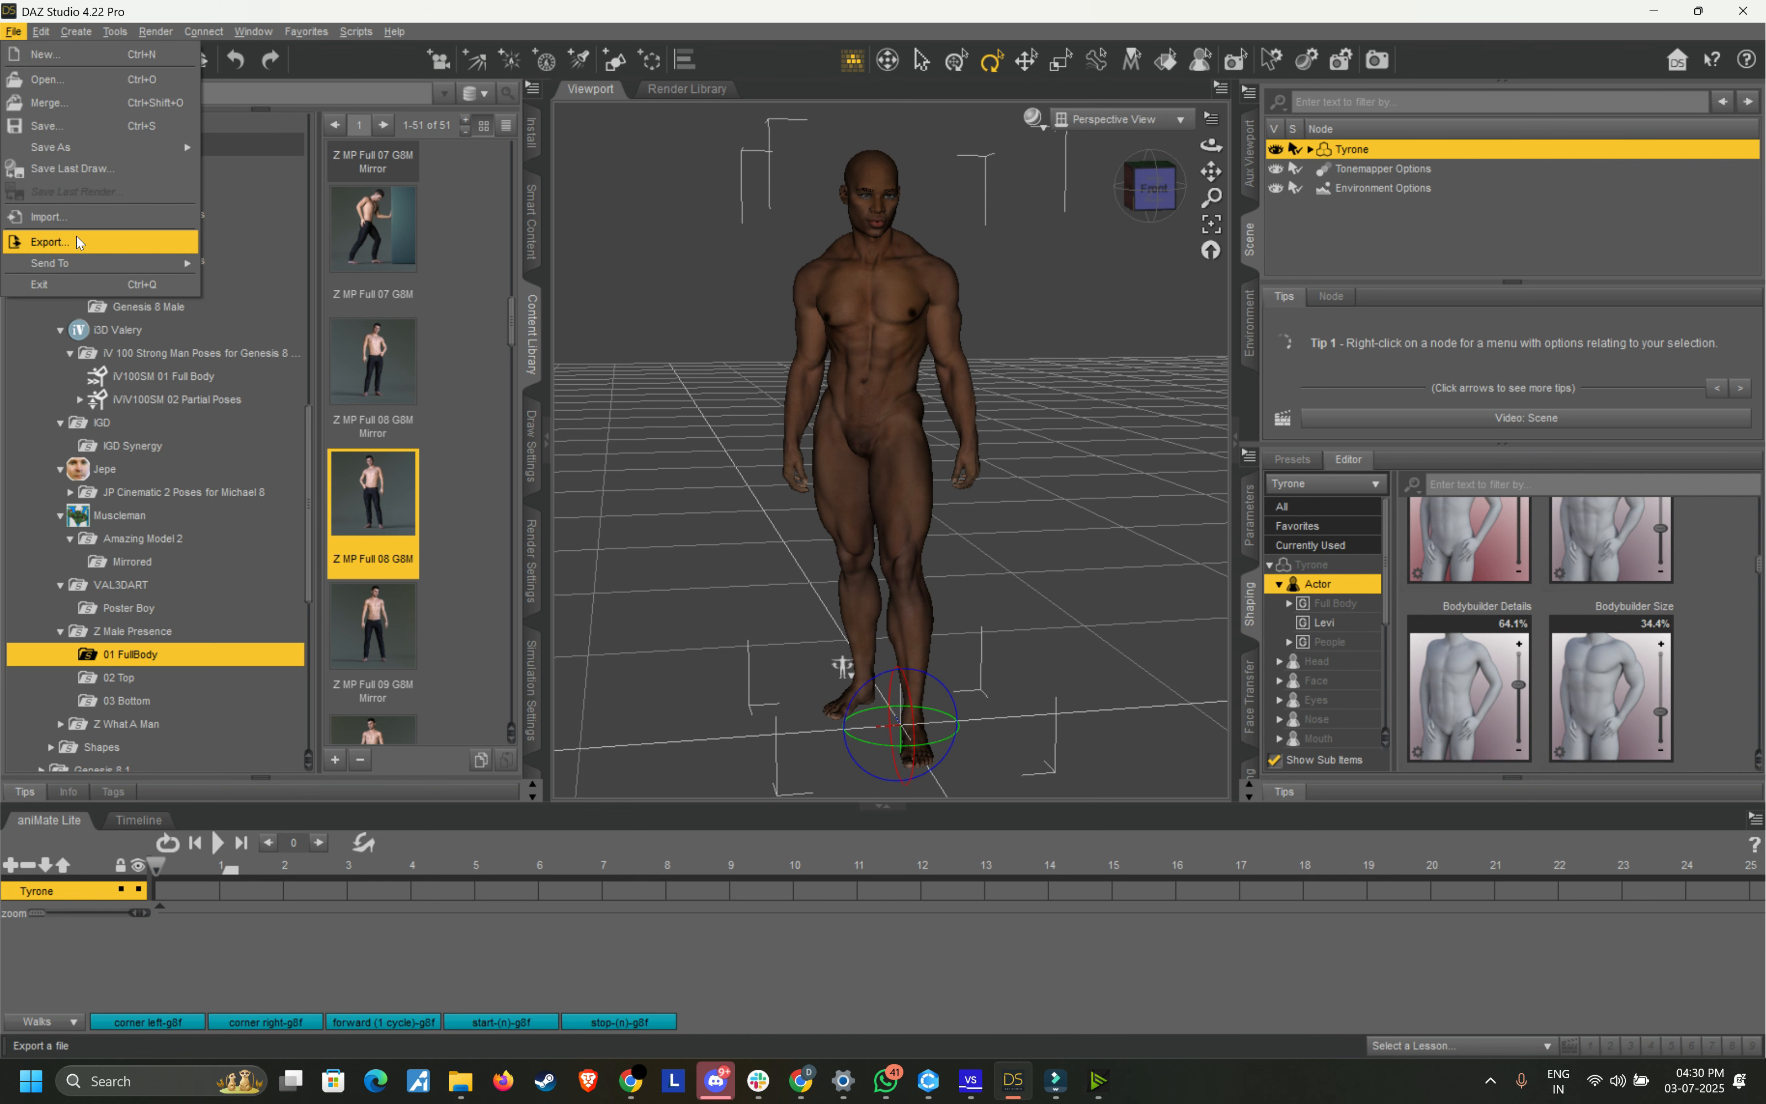
{"action": "left_click", "coordinate": [48, 241]}
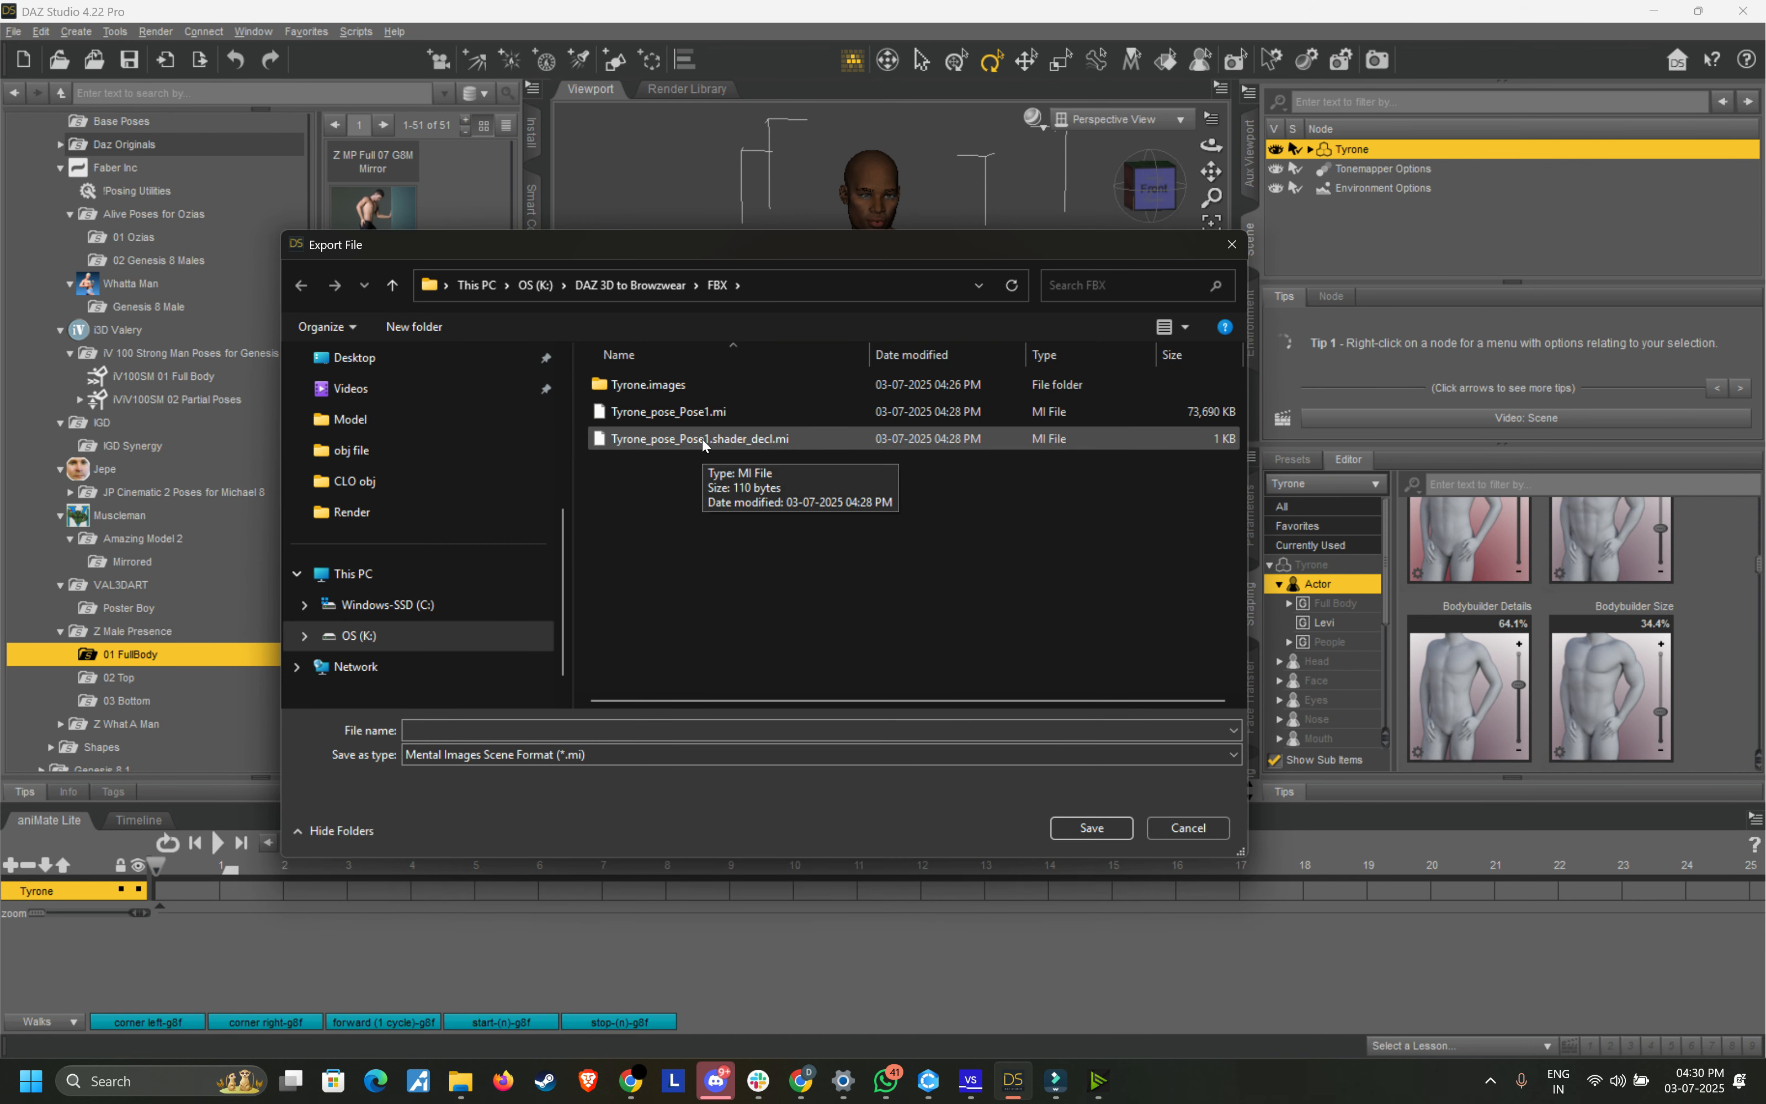
{"action": "left_click", "coordinate": [702, 438]}
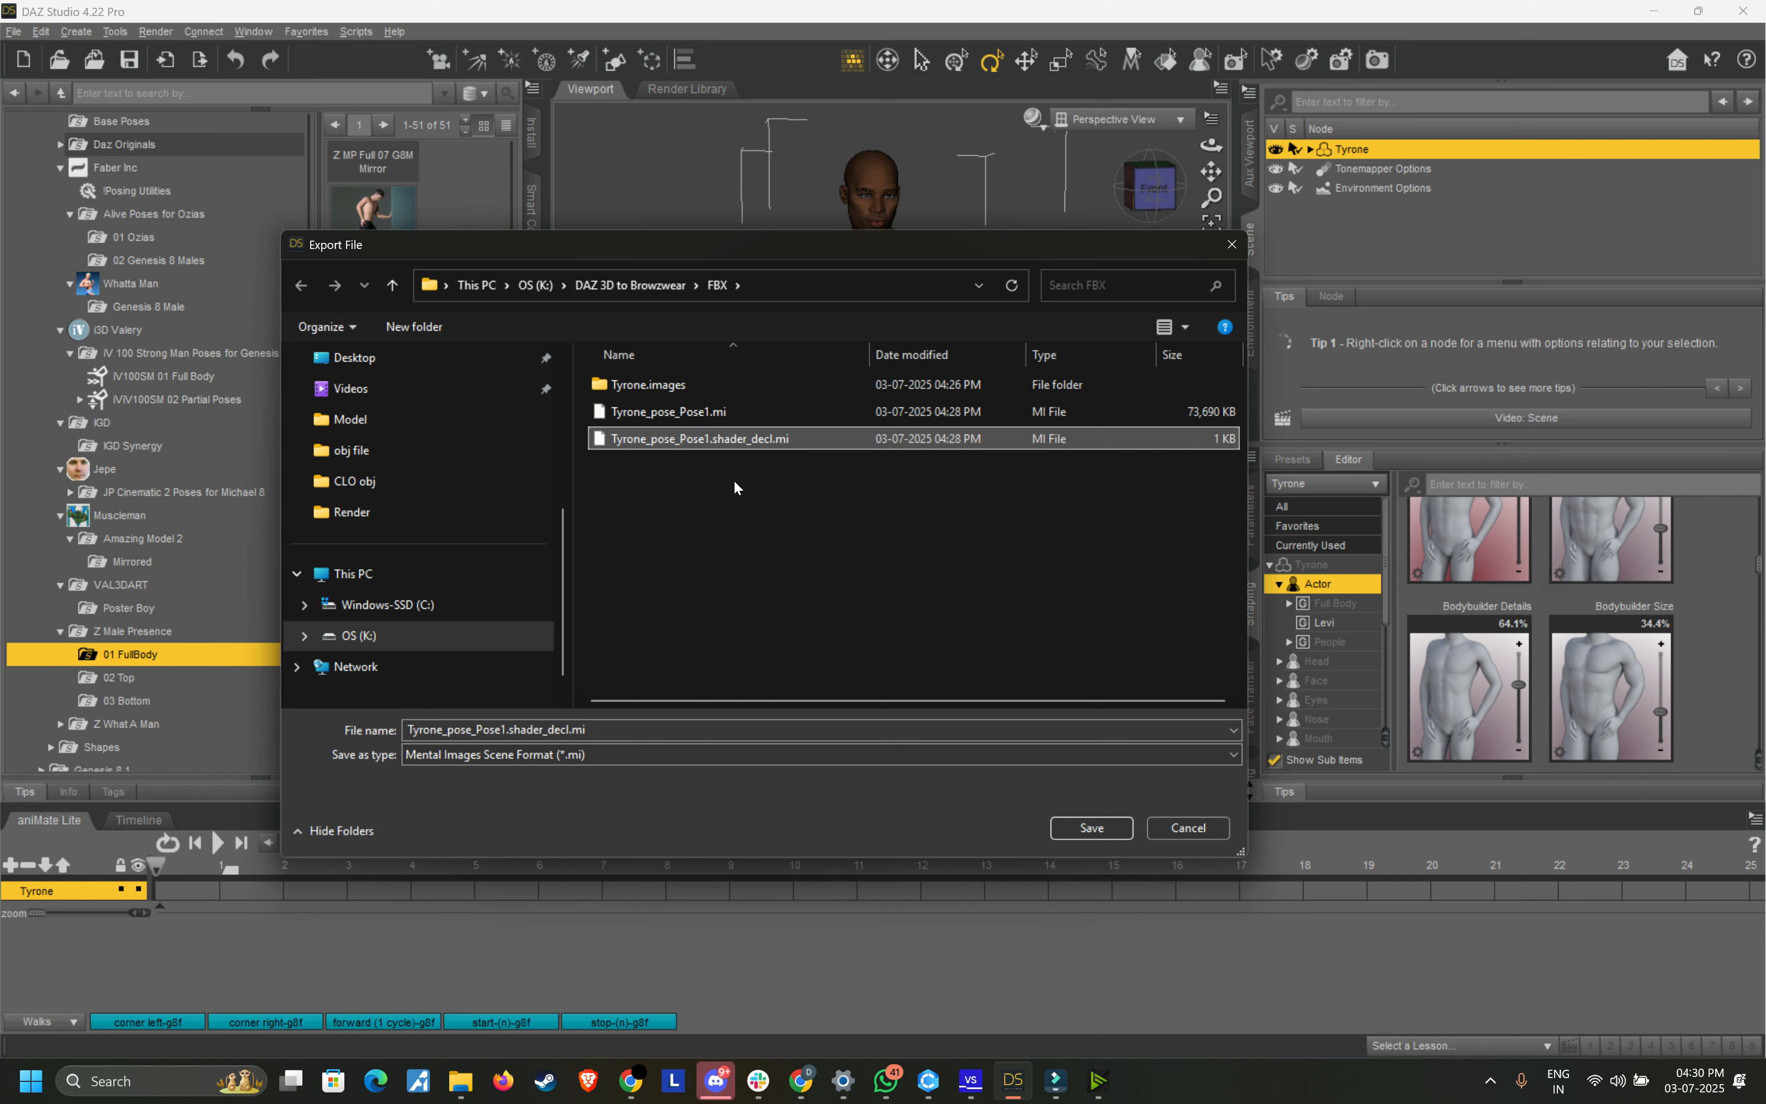
{"action": "left_click", "coordinate": [721, 411]}
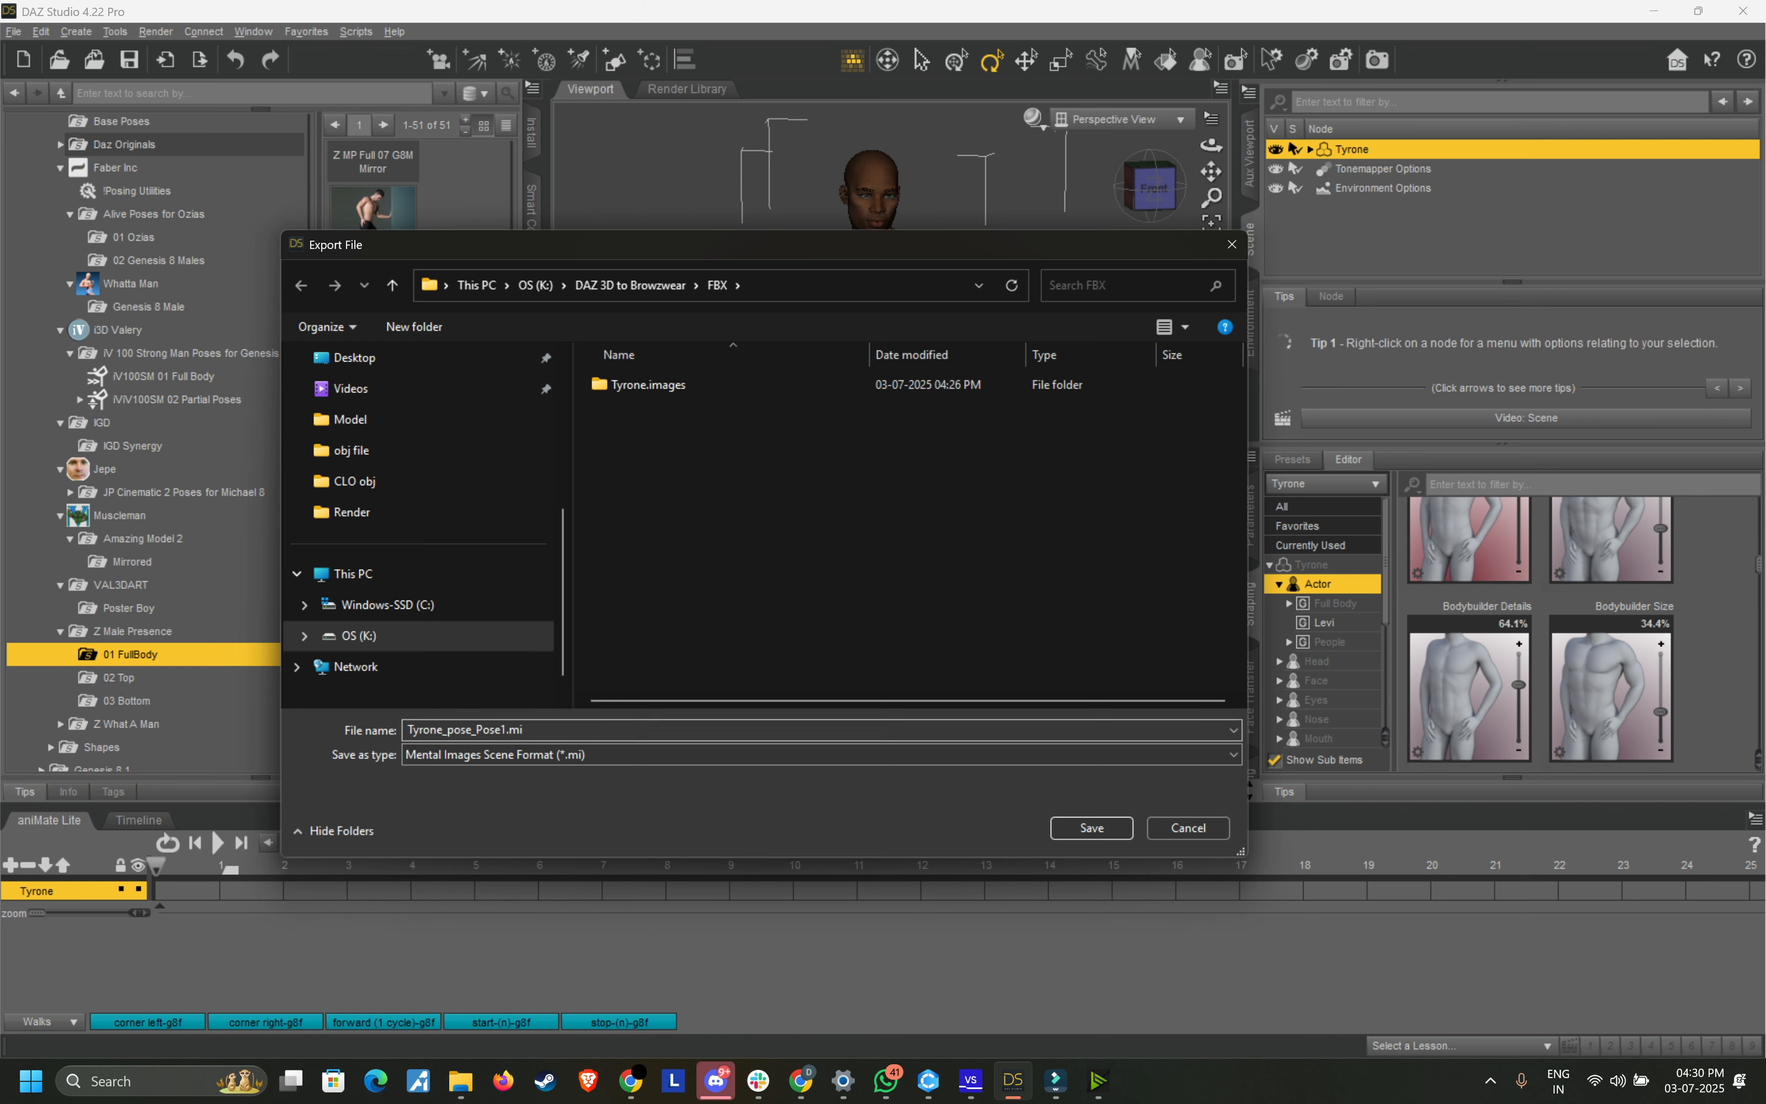
{"action": "left_click", "coordinate": [553, 733]}
{"action": "left_click", "coordinate": [553, 733]}
{"action": "key", "text": "BackSpace"}
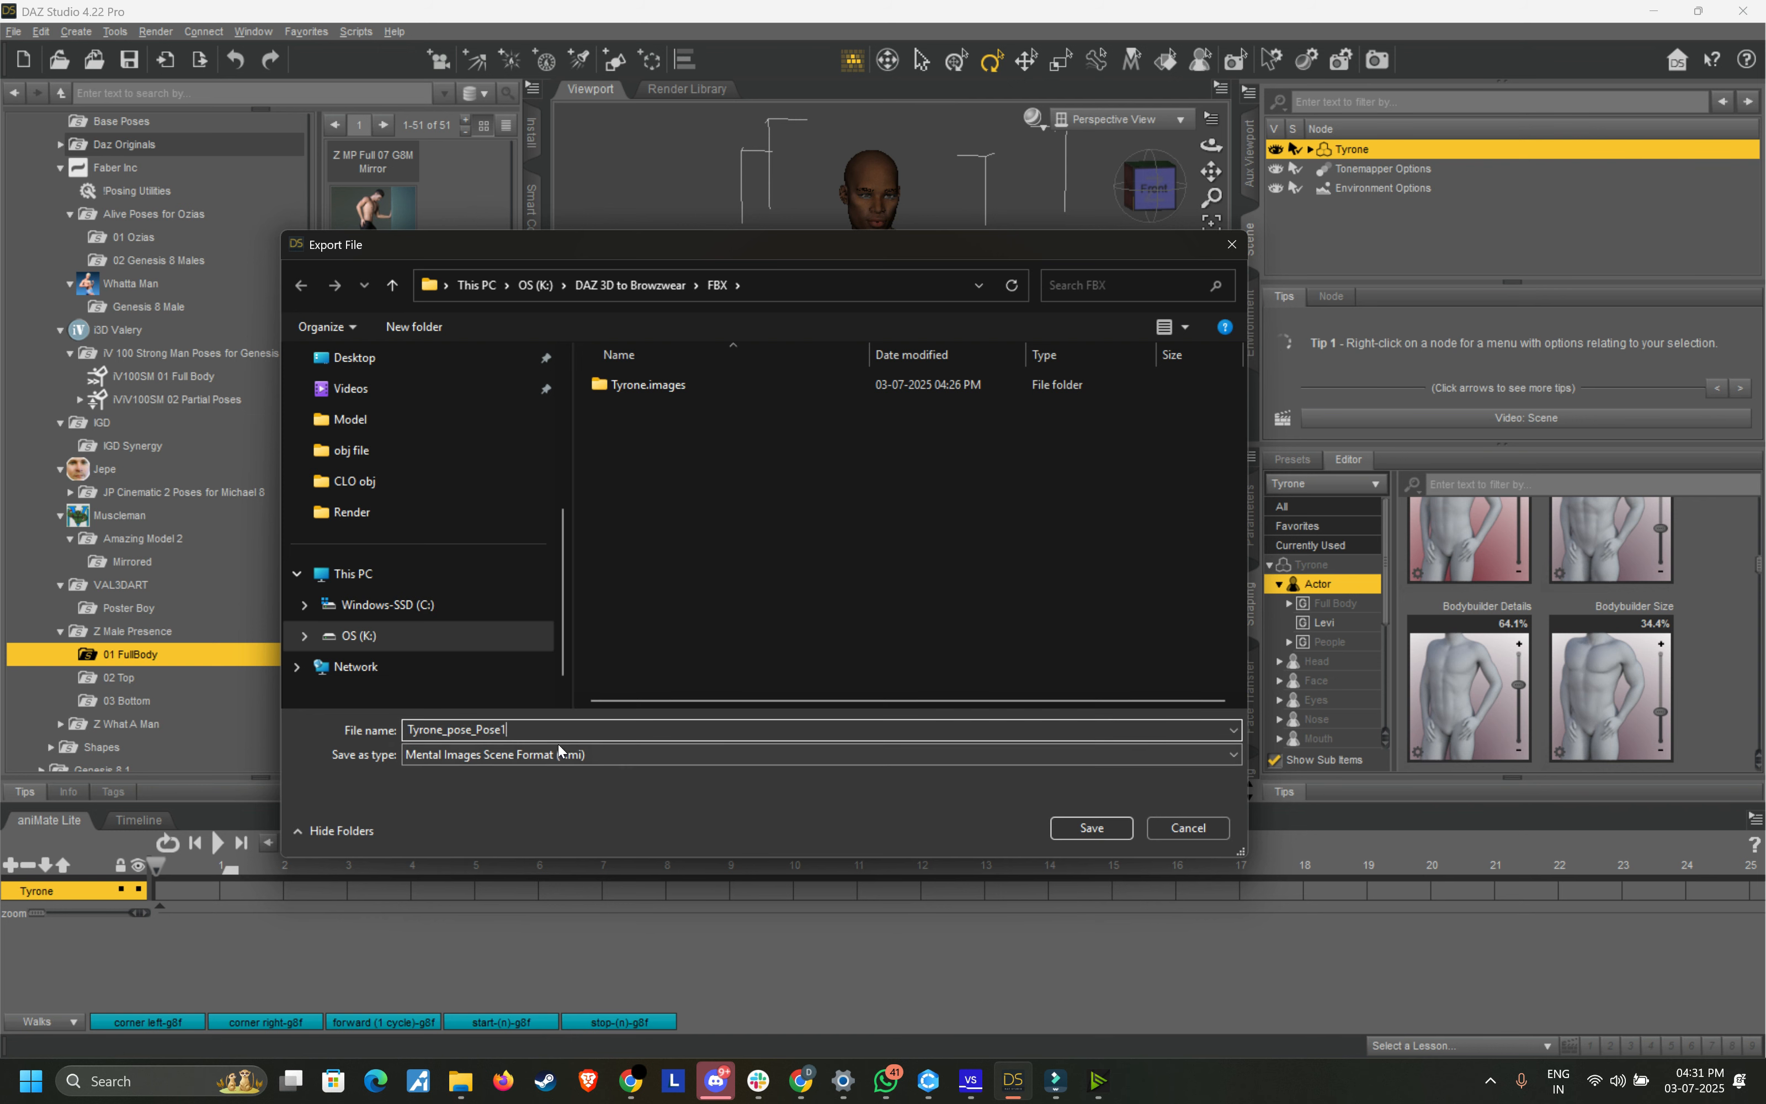
{"action": "left_click", "coordinate": [559, 754]}
{"action": "left_click", "coordinate": [528, 834]}
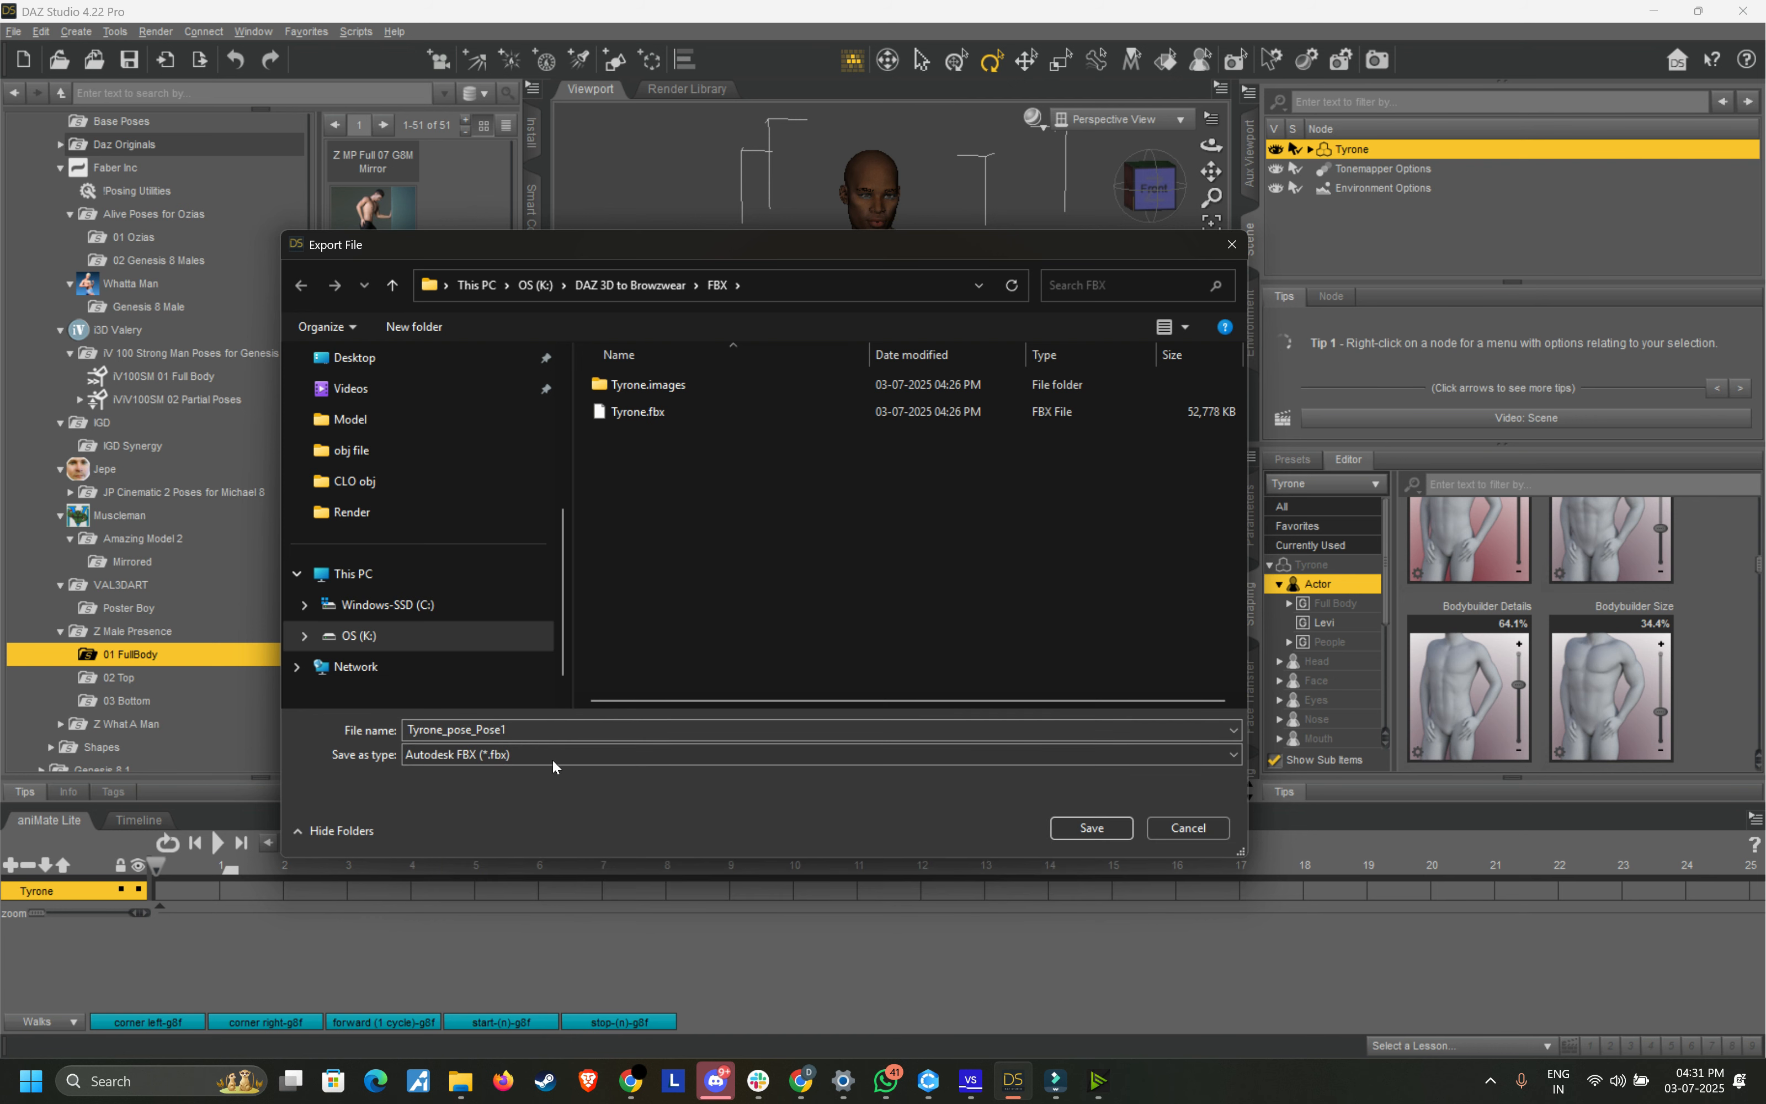
{"action": "left_click", "coordinate": [1117, 834]}
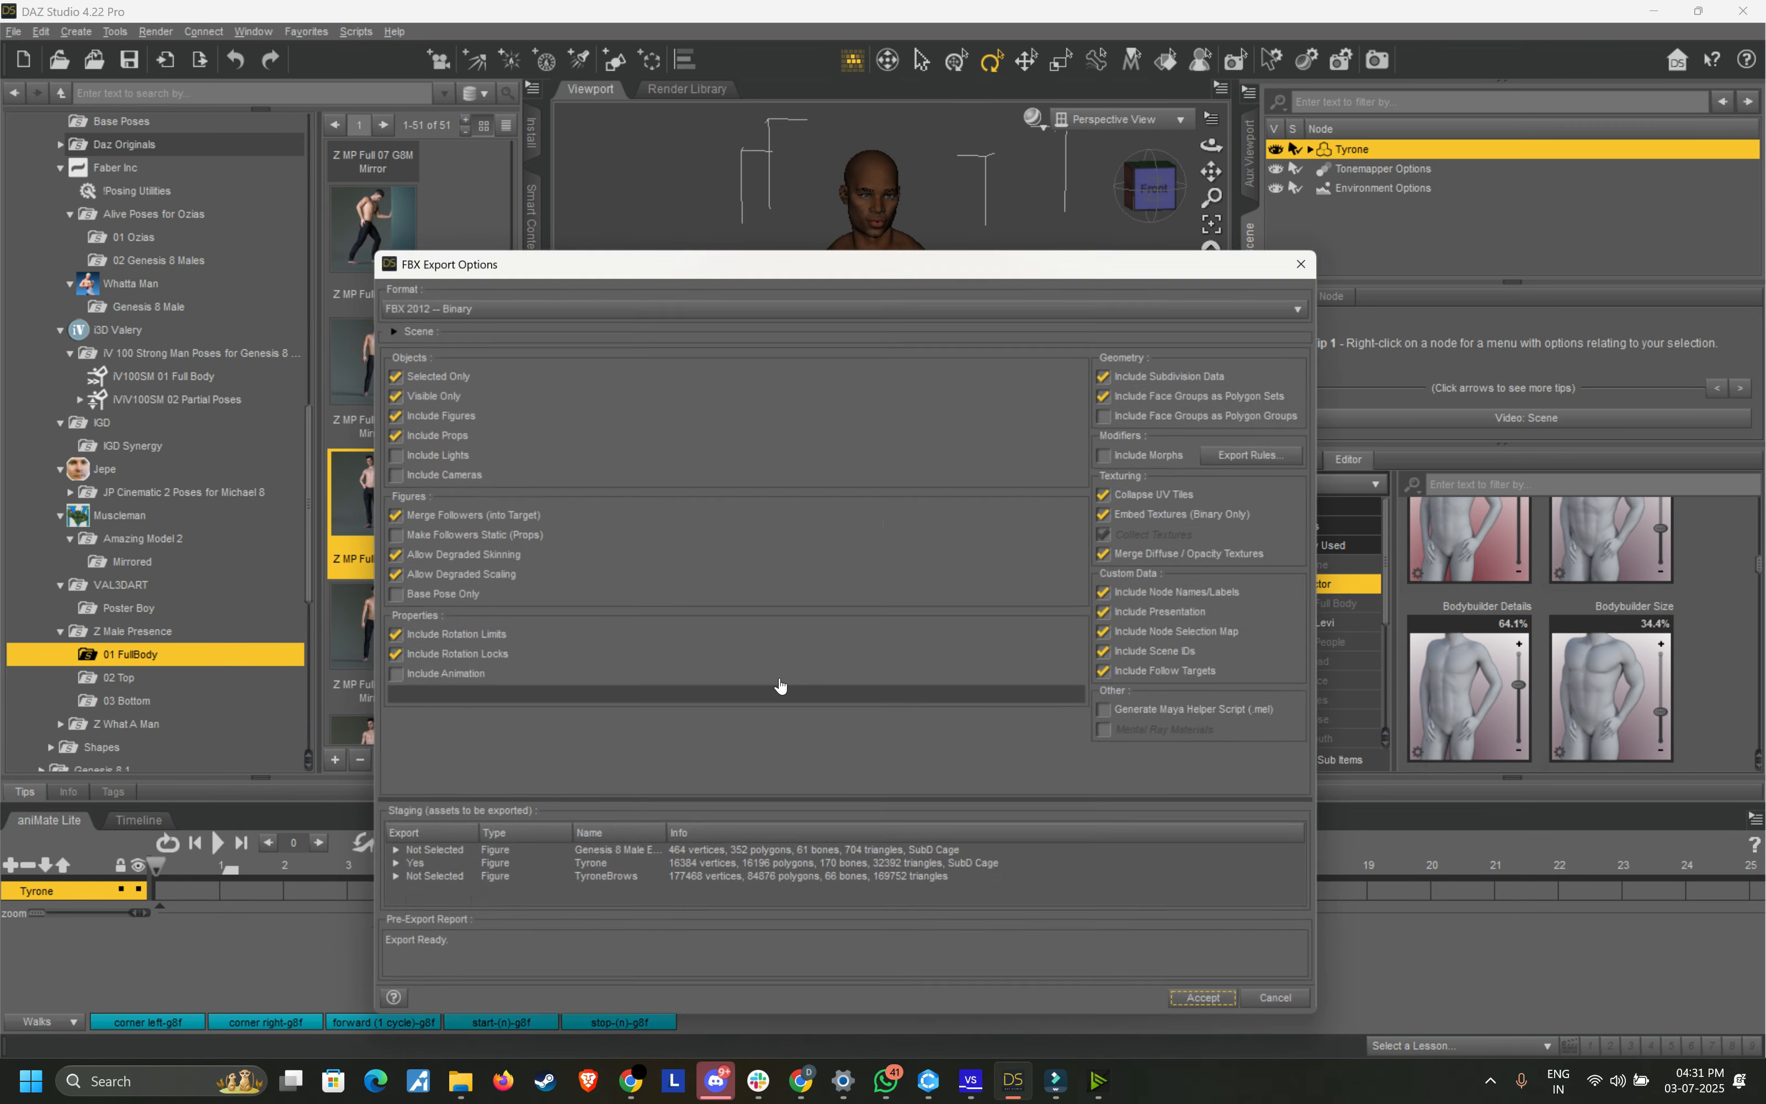
{"action": "left_click", "coordinate": [1221, 1015]}
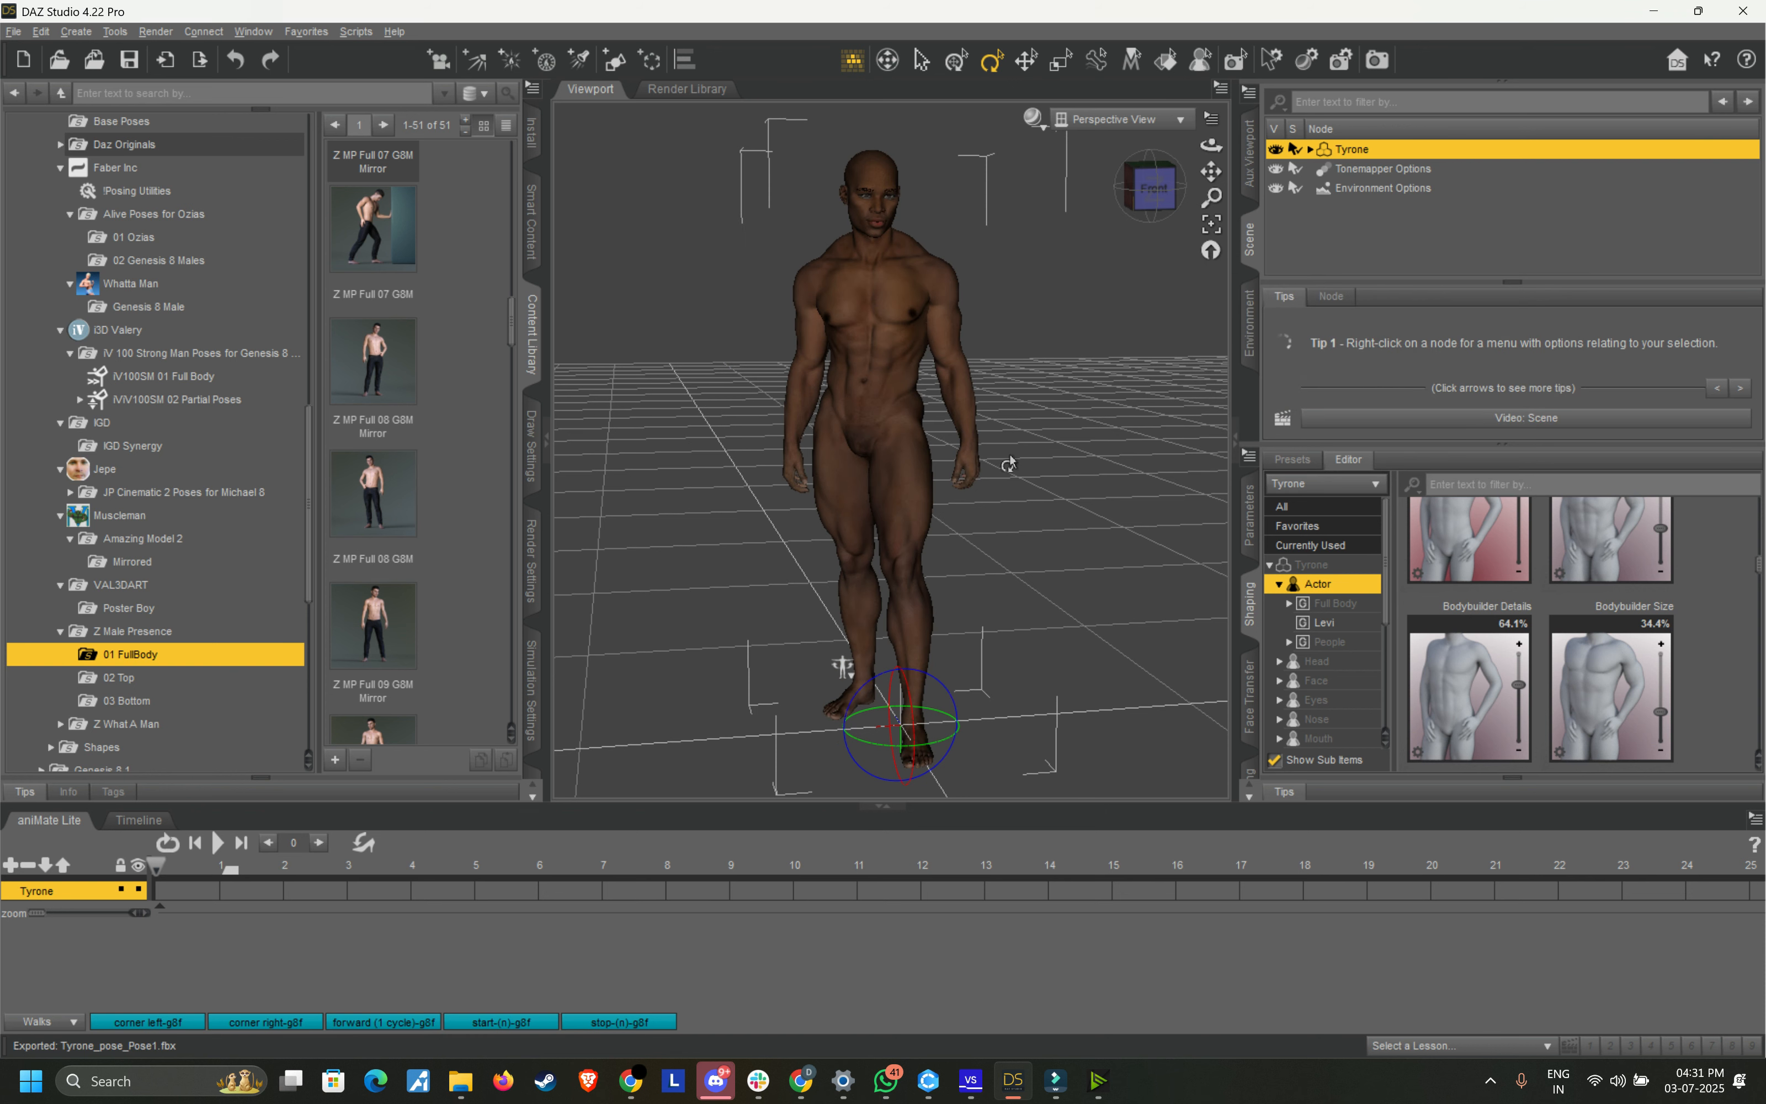
Step: Apply the Z MP Full 08 G8M pose and export the figure as Tyrone_pose_Pose2 in Autodesk FBX format to the FBX folder, accepting the export options
{"action": "double_click", "coordinate": [377, 500]}
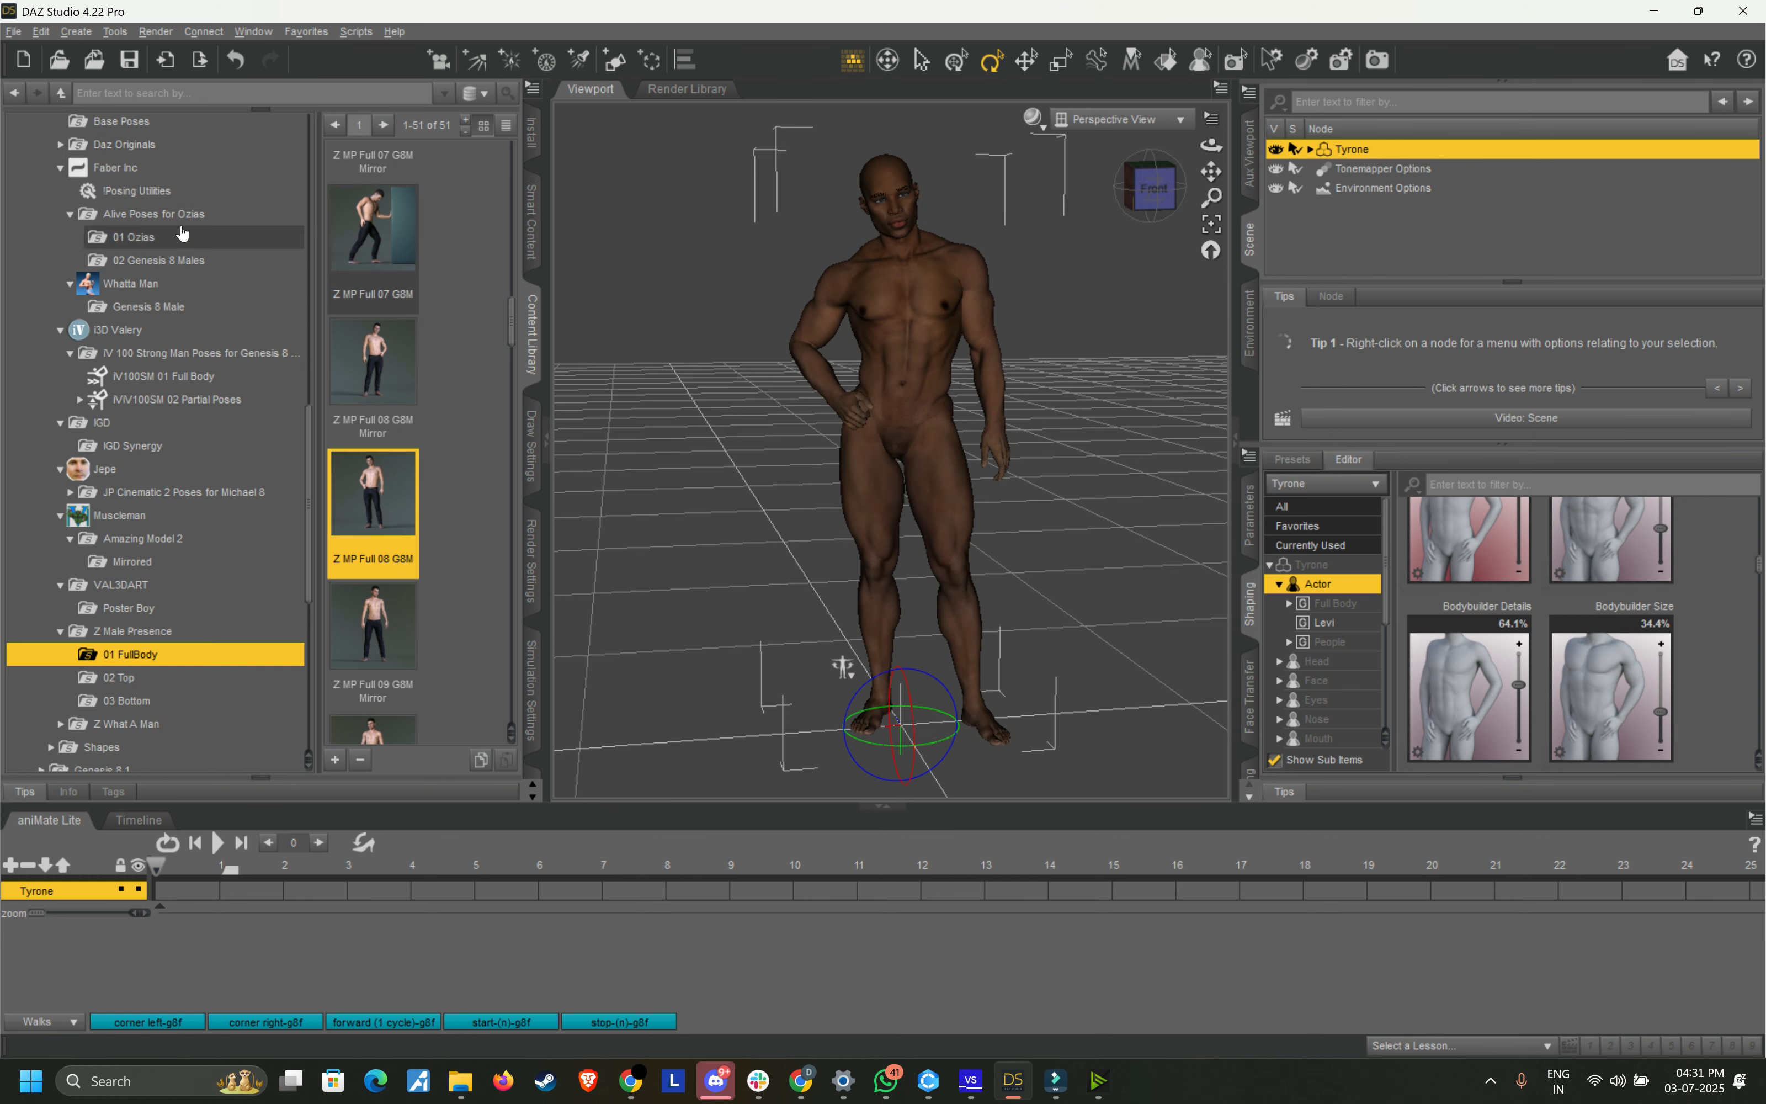
{"action": "left_click", "coordinate": [13, 31]}
{"action": "left_click", "coordinate": [75, 240]}
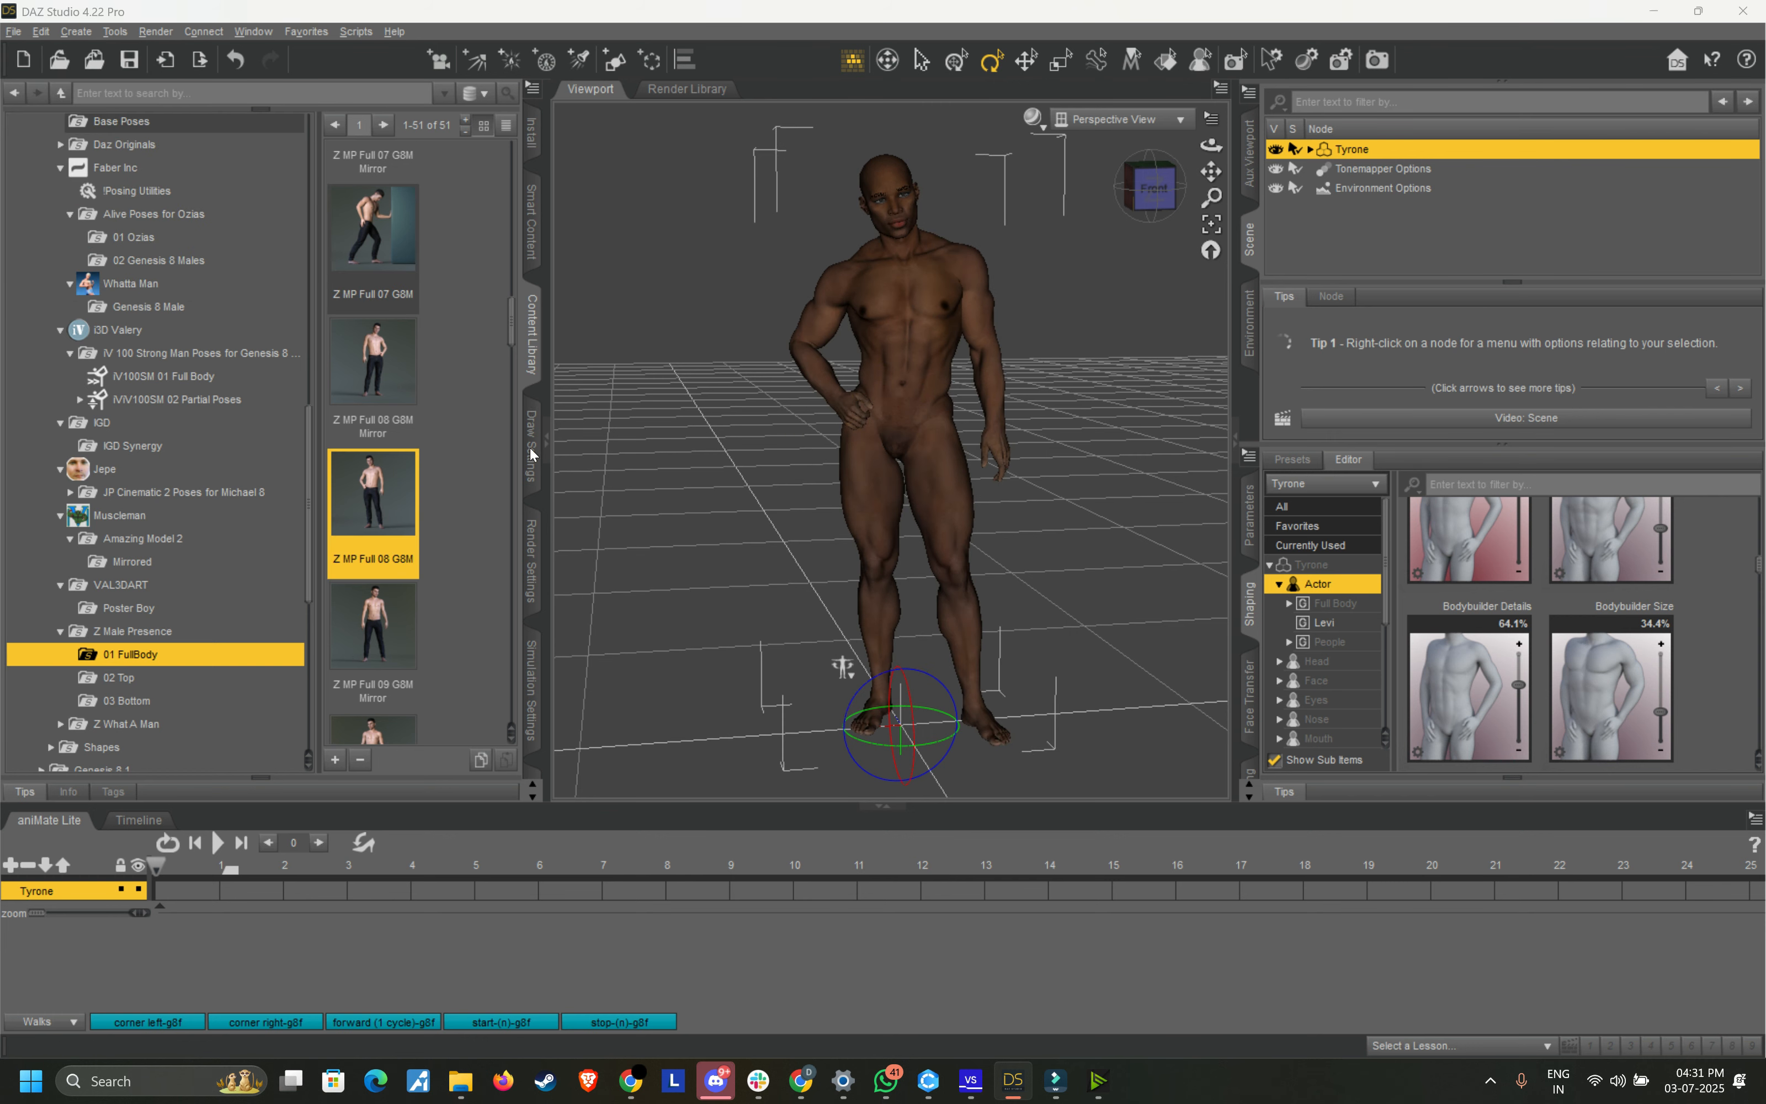
{"action": "left_click", "coordinate": [690, 466]}
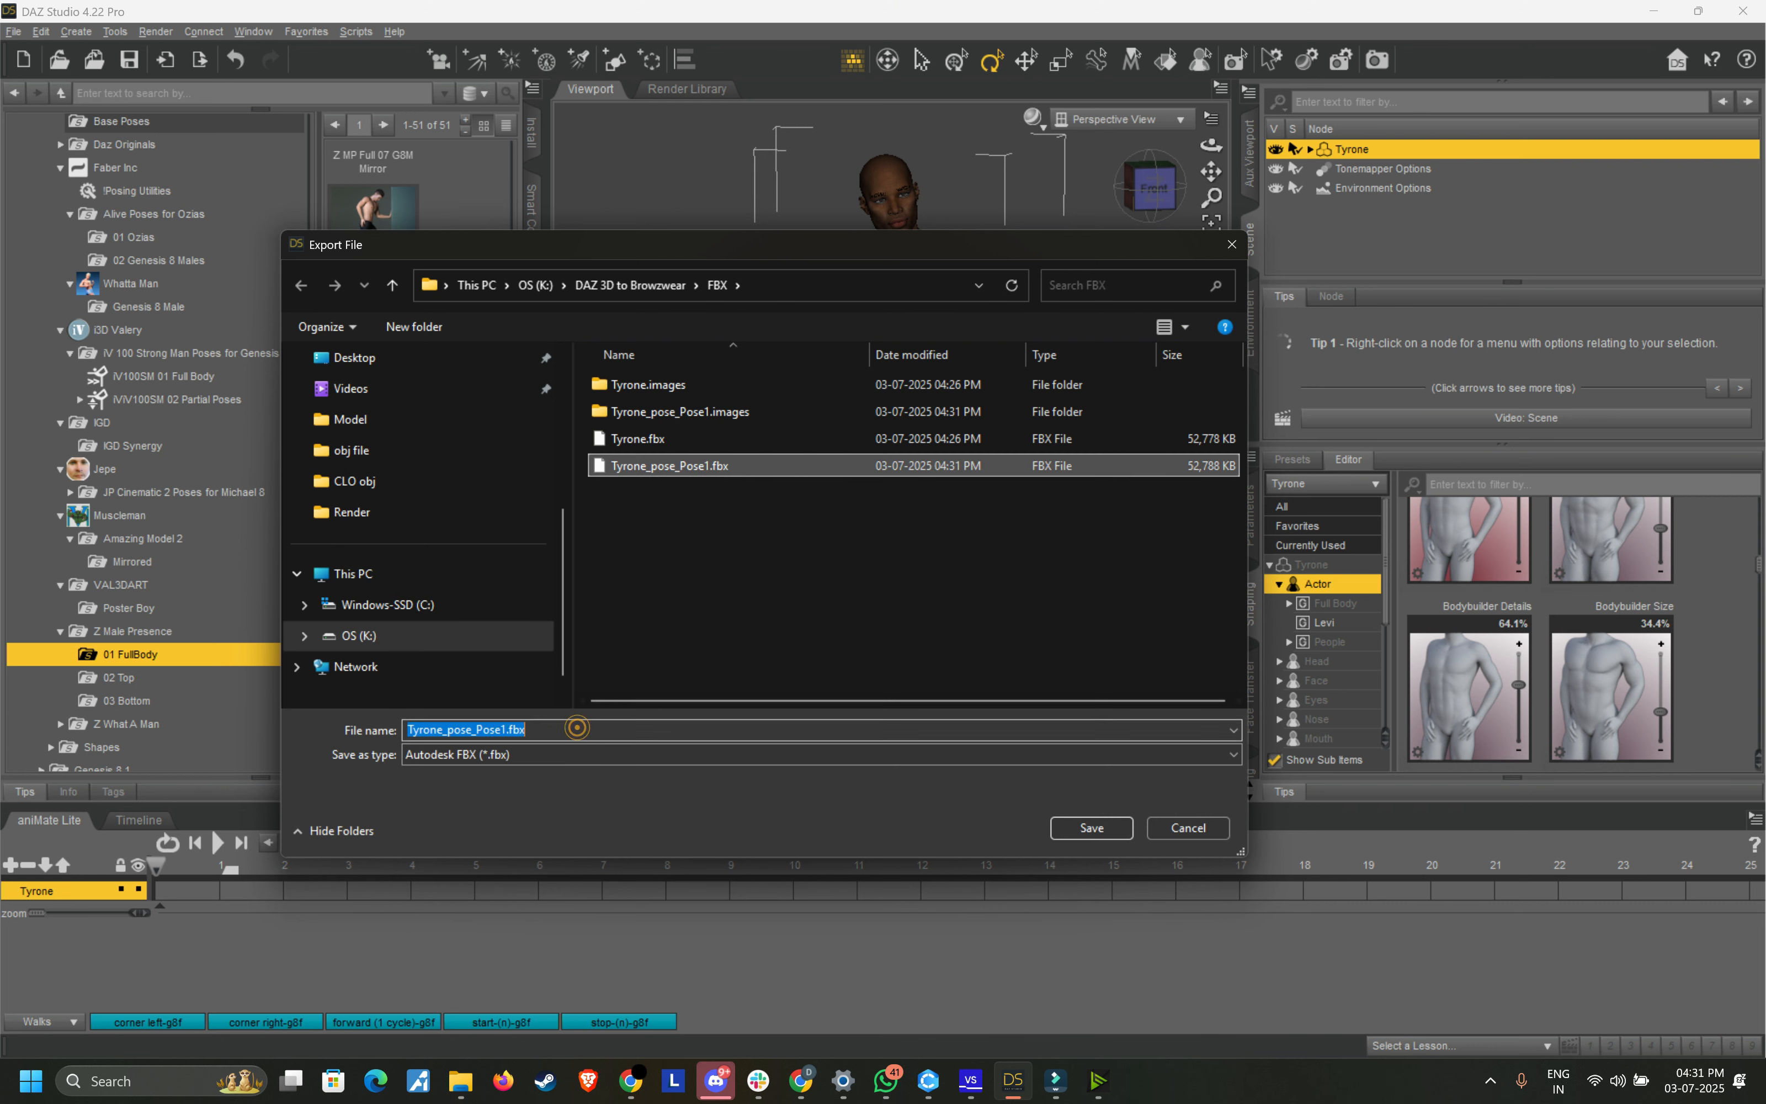
{"action": "left_click", "coordinate": [577, 726]}
{"action": "key", "text": "BackSpace"}
{"action": "key", "text": "BackSpace"}
{"action": "key", "text": "BackSpace"}
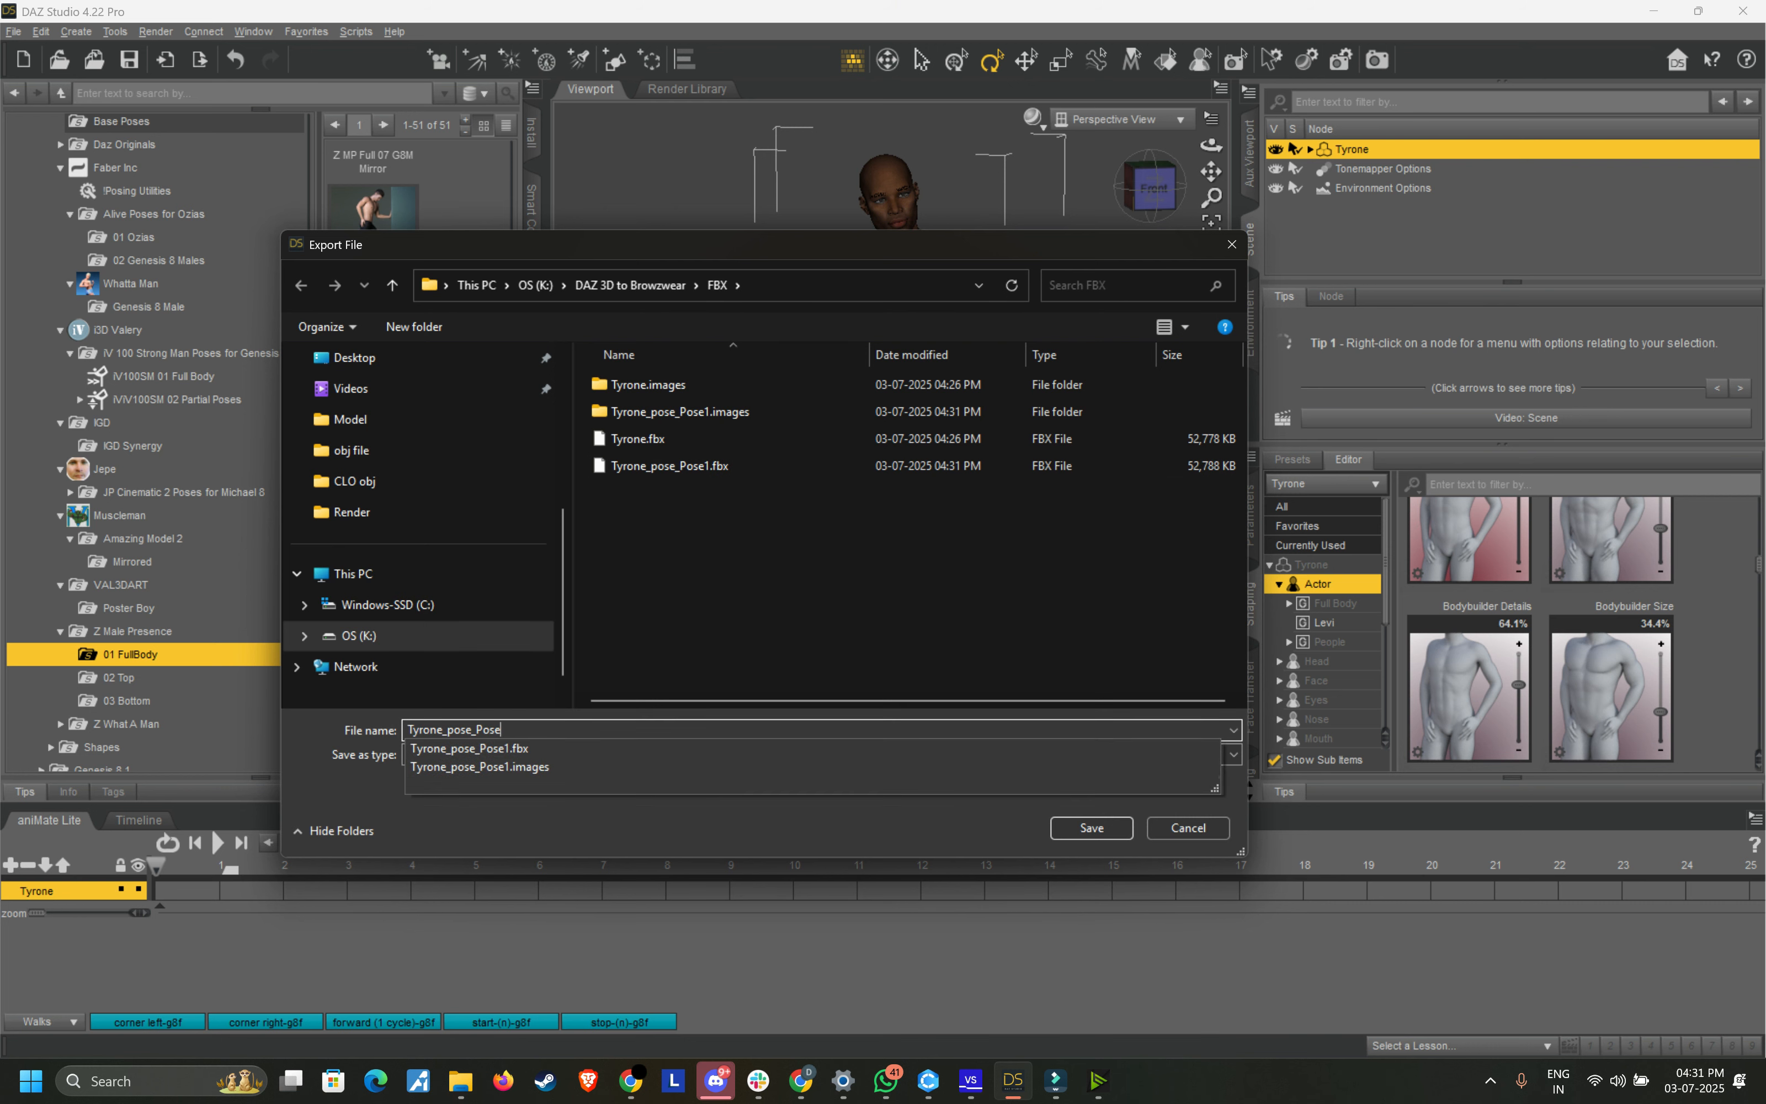
{"action": "type", "text": "2"}
{"action": "key", "text": "Return"}
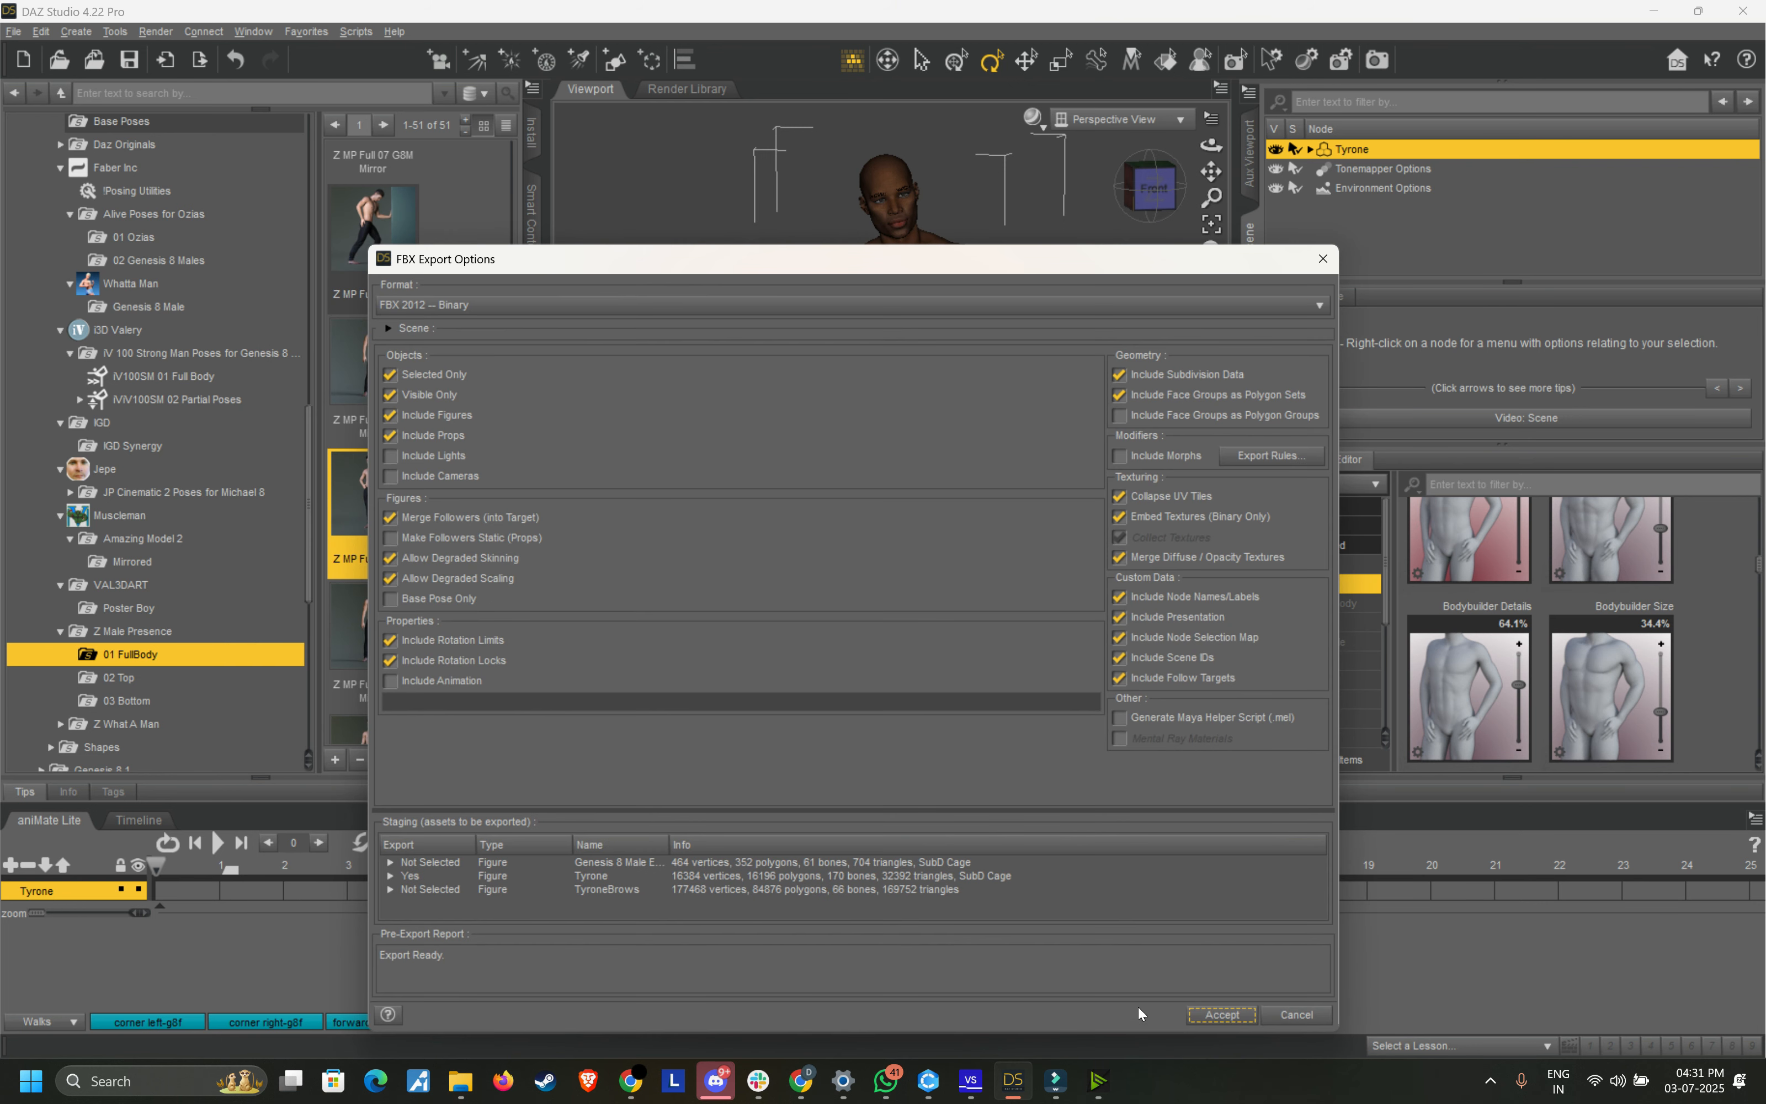
{"action": "left_click", "coordinate": [1193, 1022]}
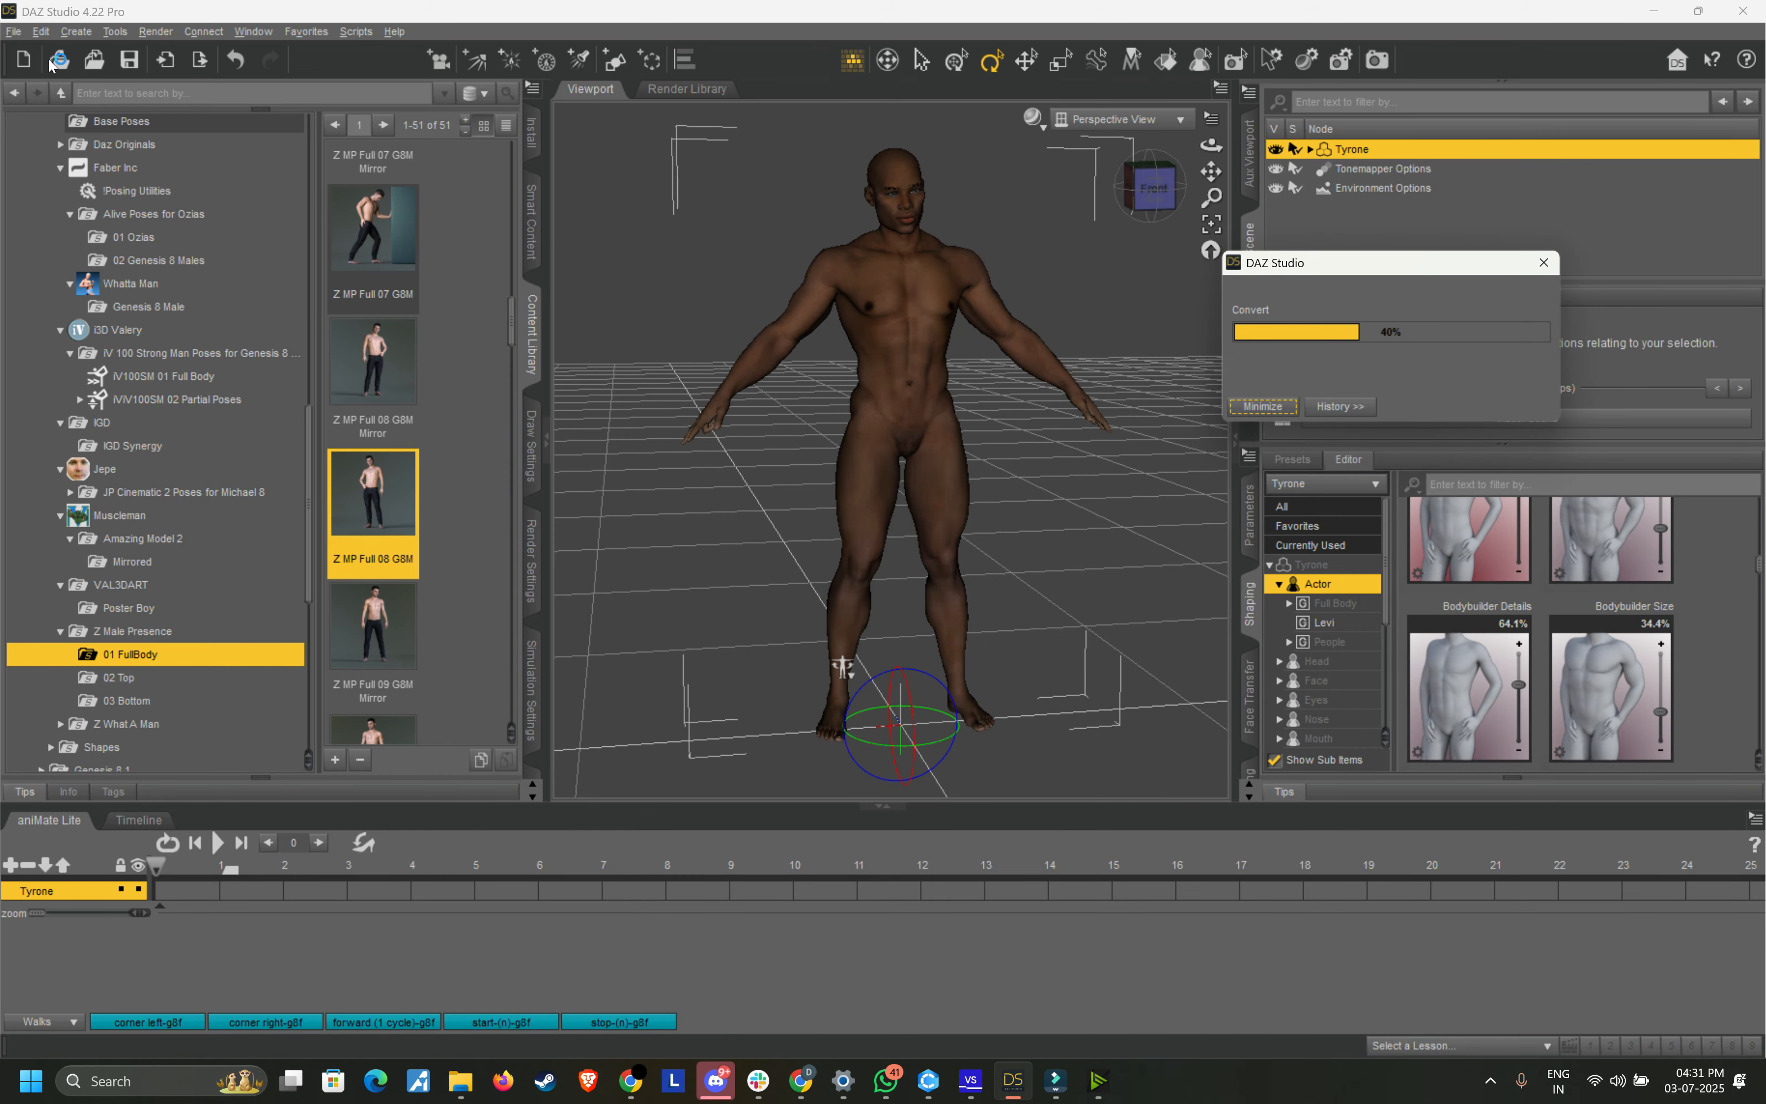
Step: Export the figure as Tyrone_pose_Pose2 in Wavefront Object (*.obj) format to the OBJ file folder, accepting the OBJ export options
{"action": "left_click", "coordinate": [14, 32]}
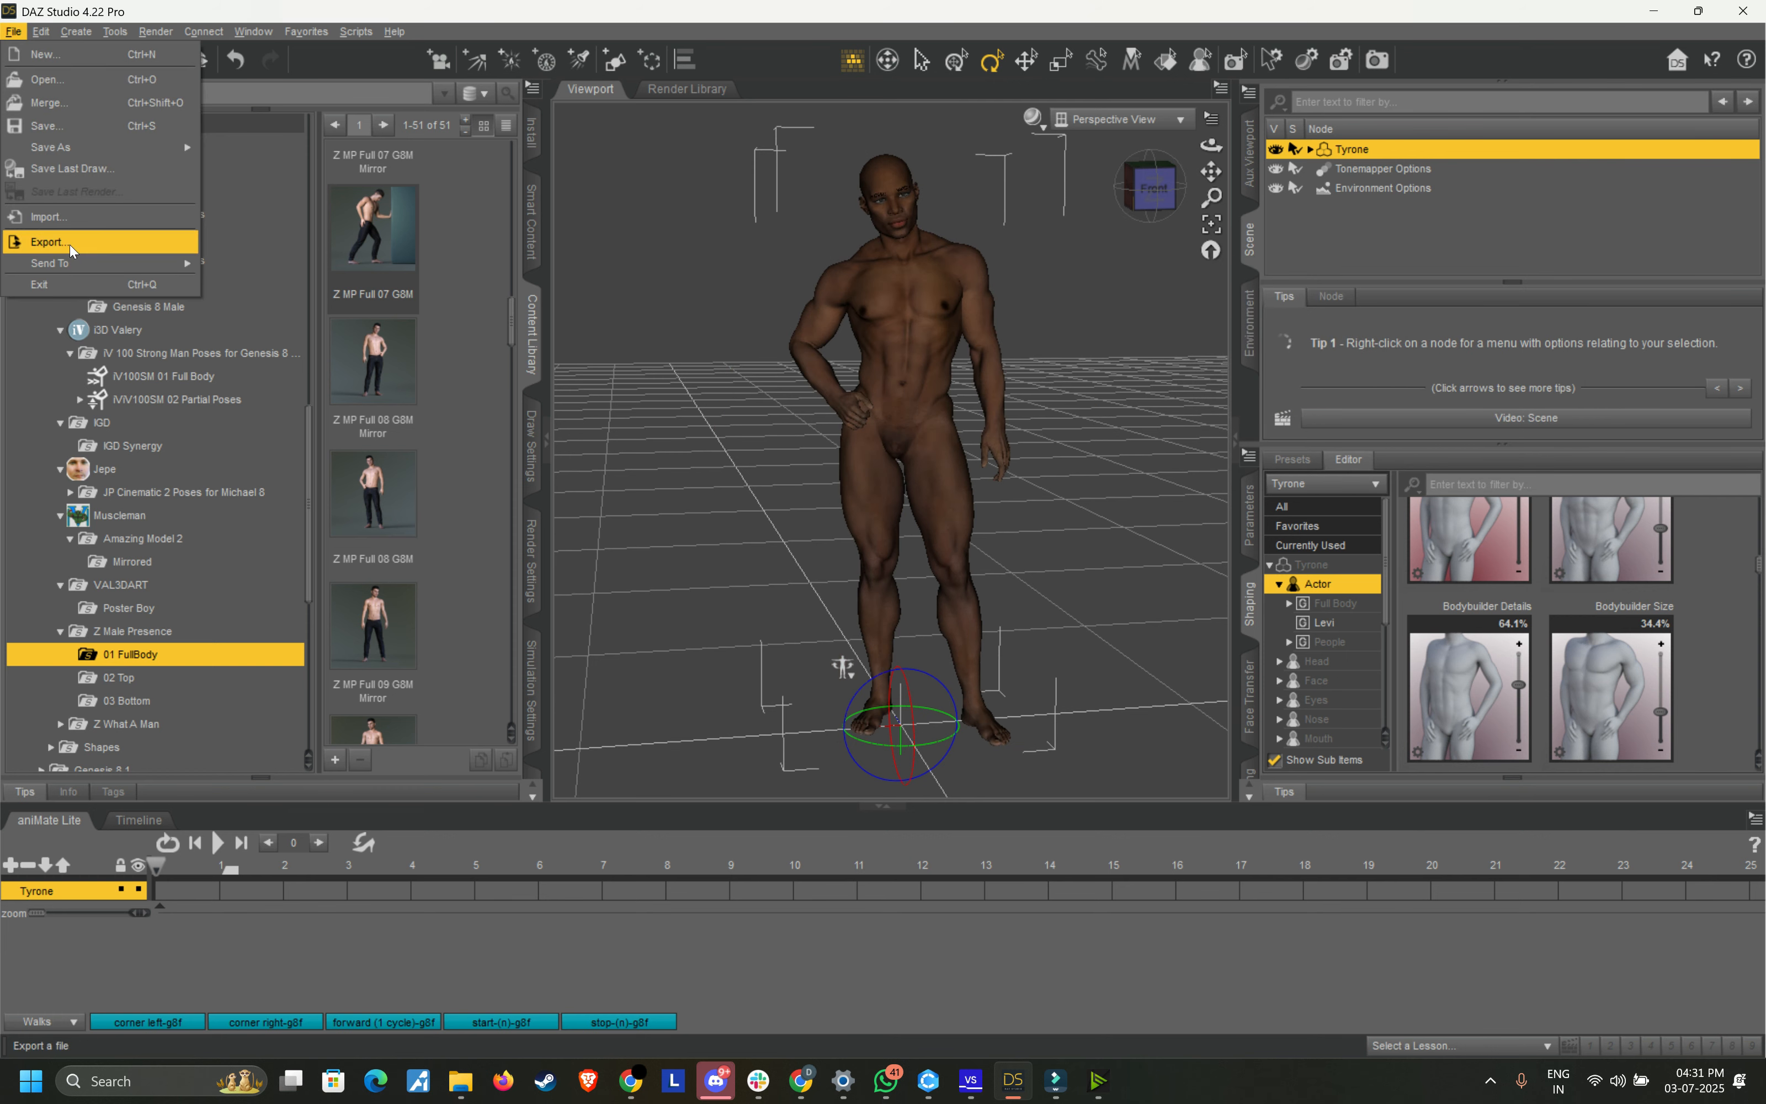
{"action": "left_click", "coordinate": [70, 245]}
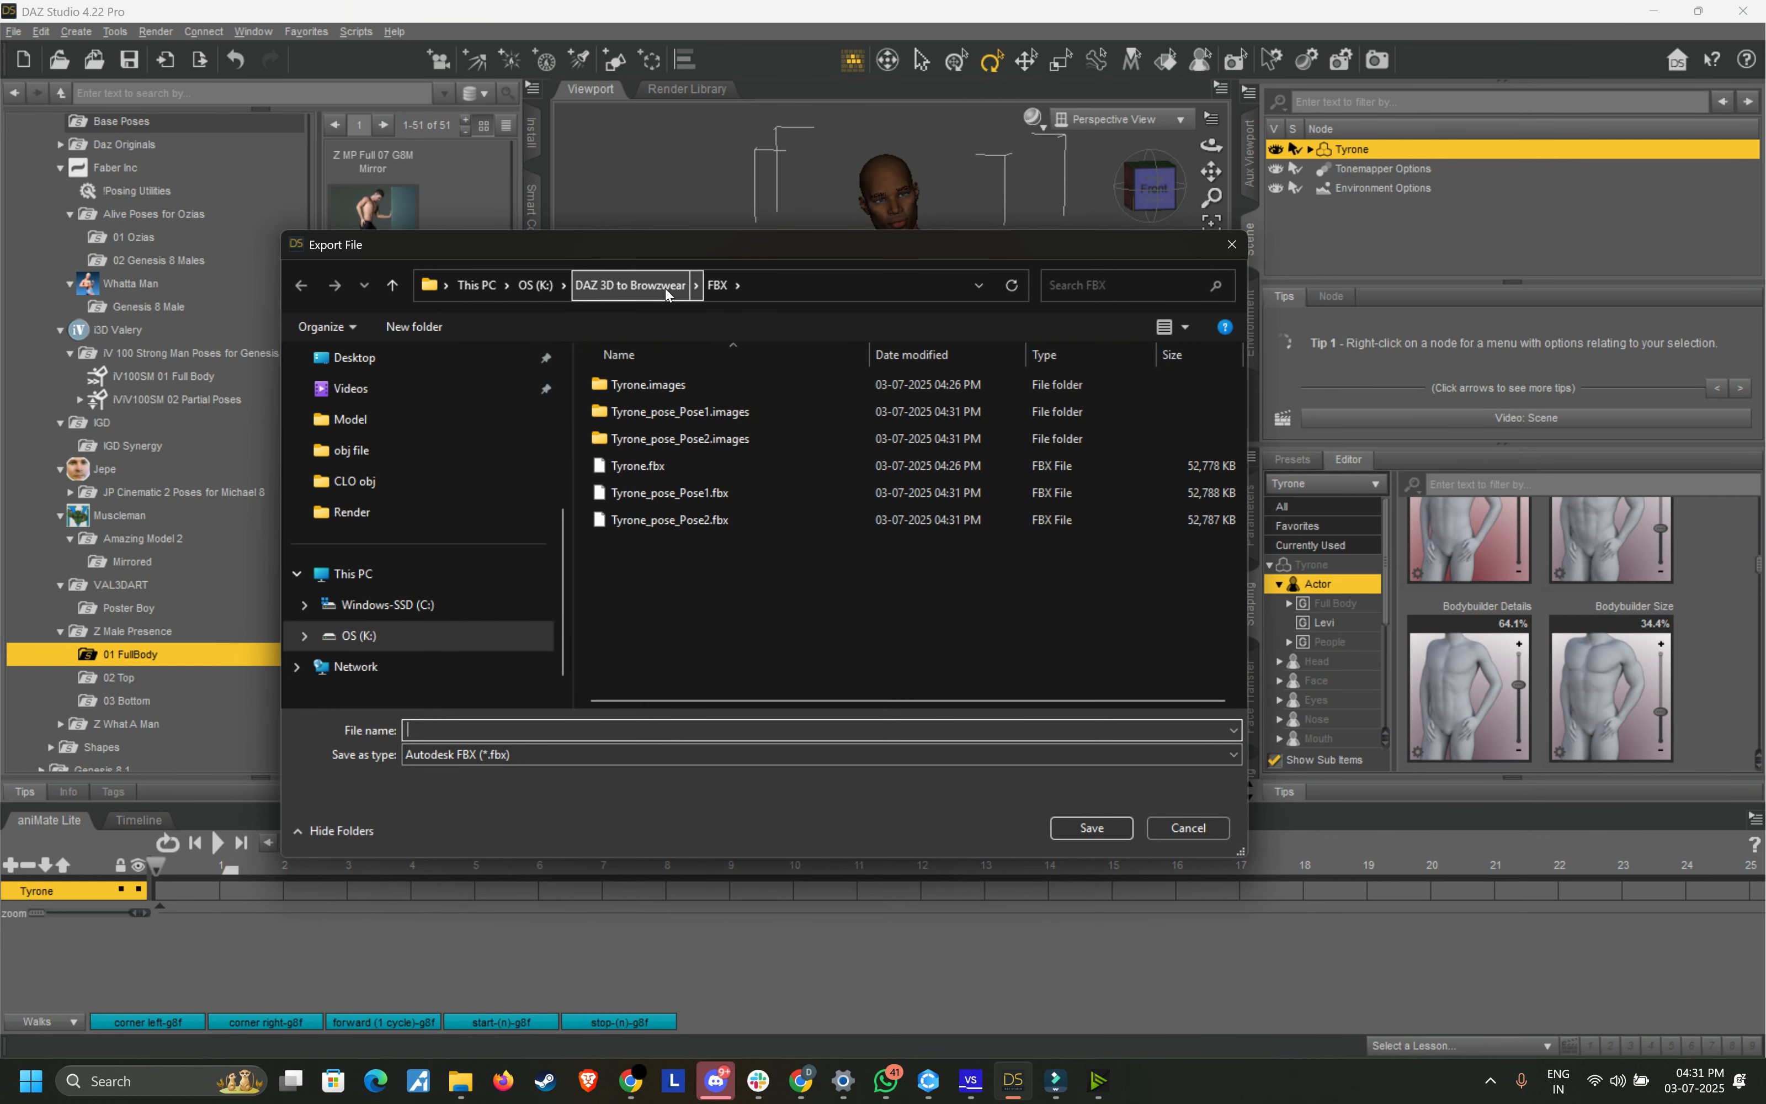
{"action": "left_click", "coordinate": [668, 519]}
{"action": "left_click", "coordinate": [630, 285]}
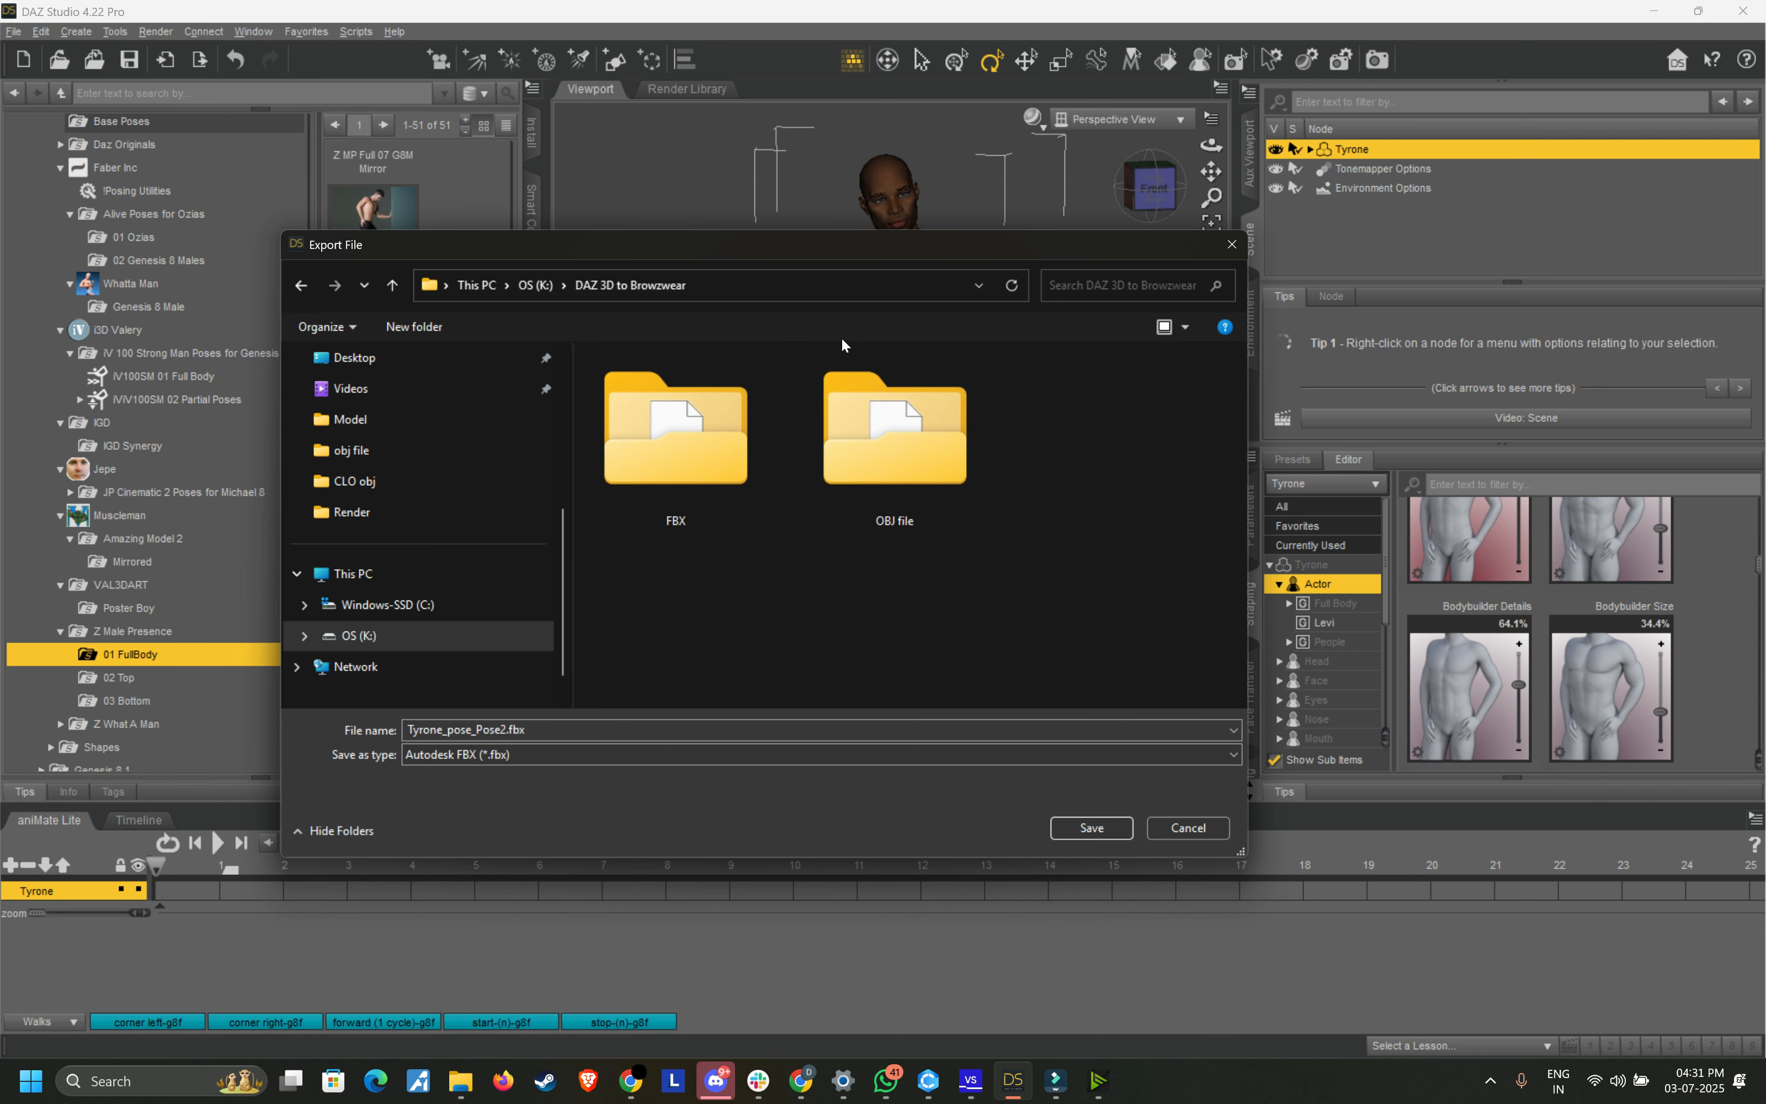
{"action": "left_click", "coordinate": [869, 439]}
{"action": "double_click", "coordinate": [869, 438]}
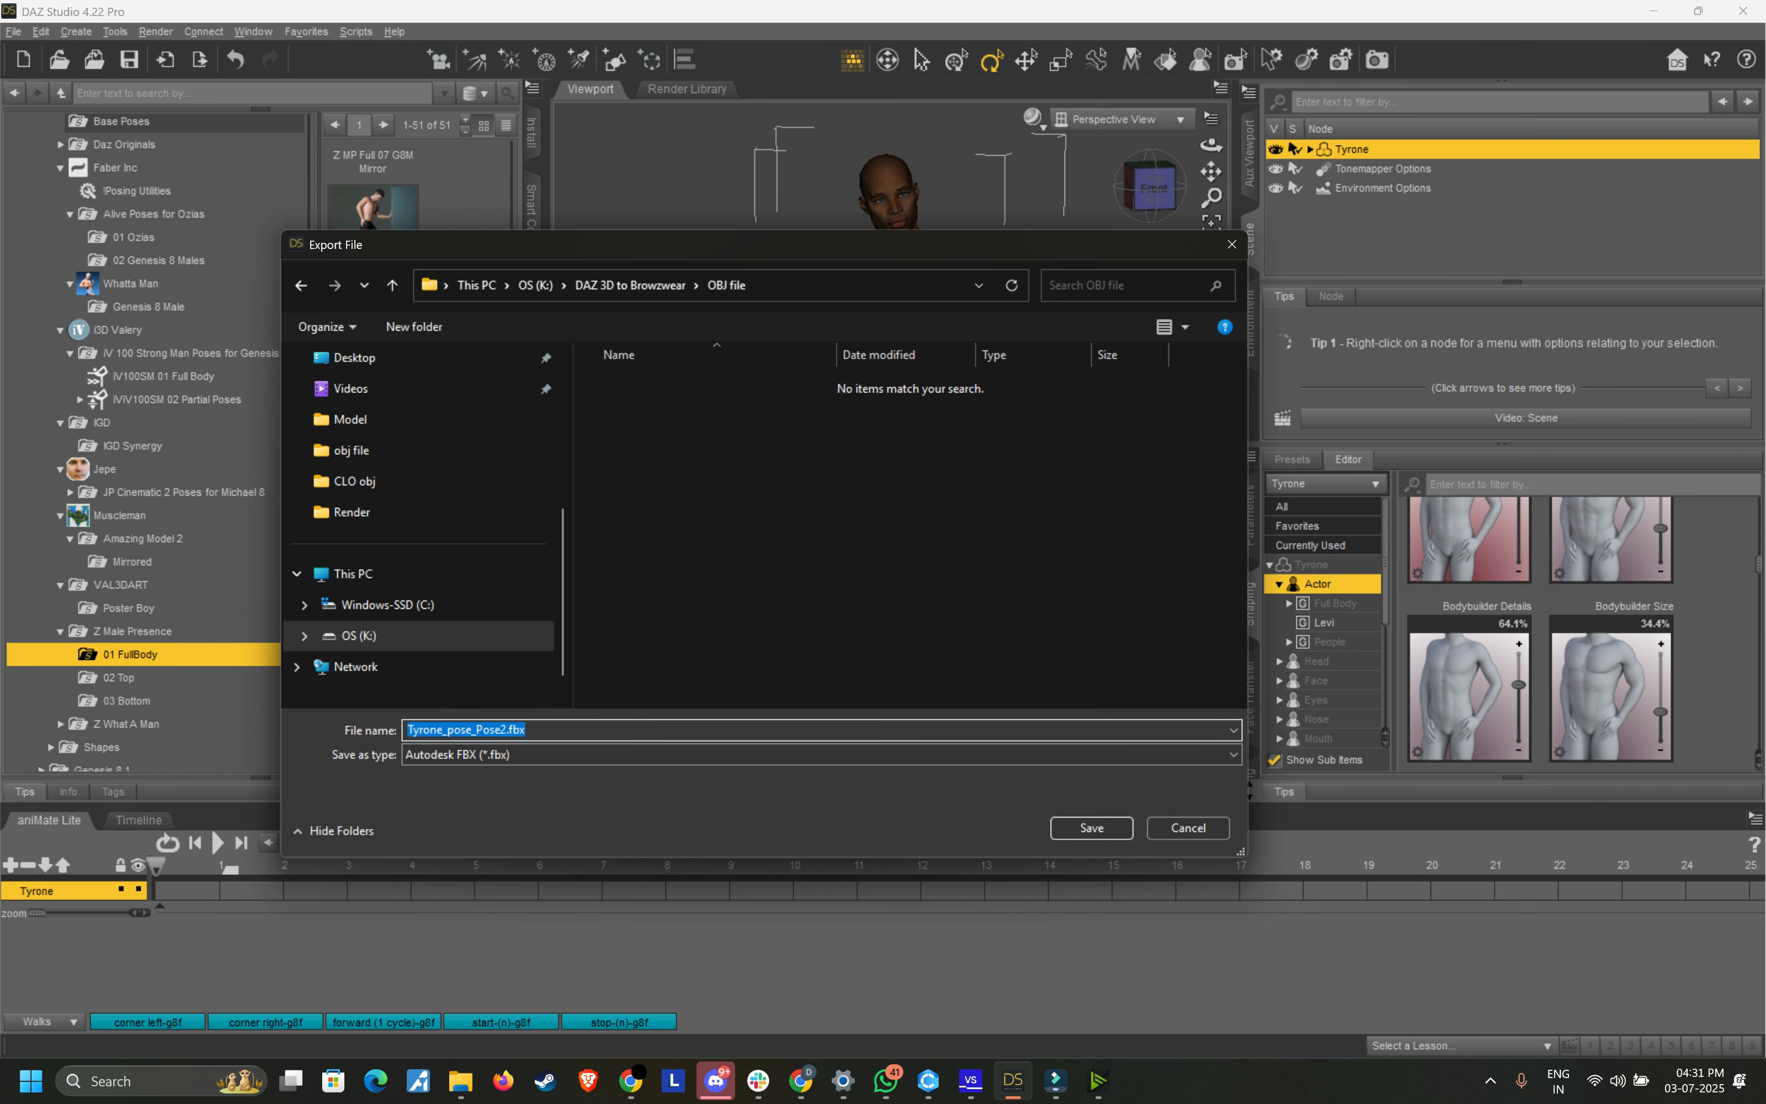
{"action": "left_click", "coordinate": [610, 723]}
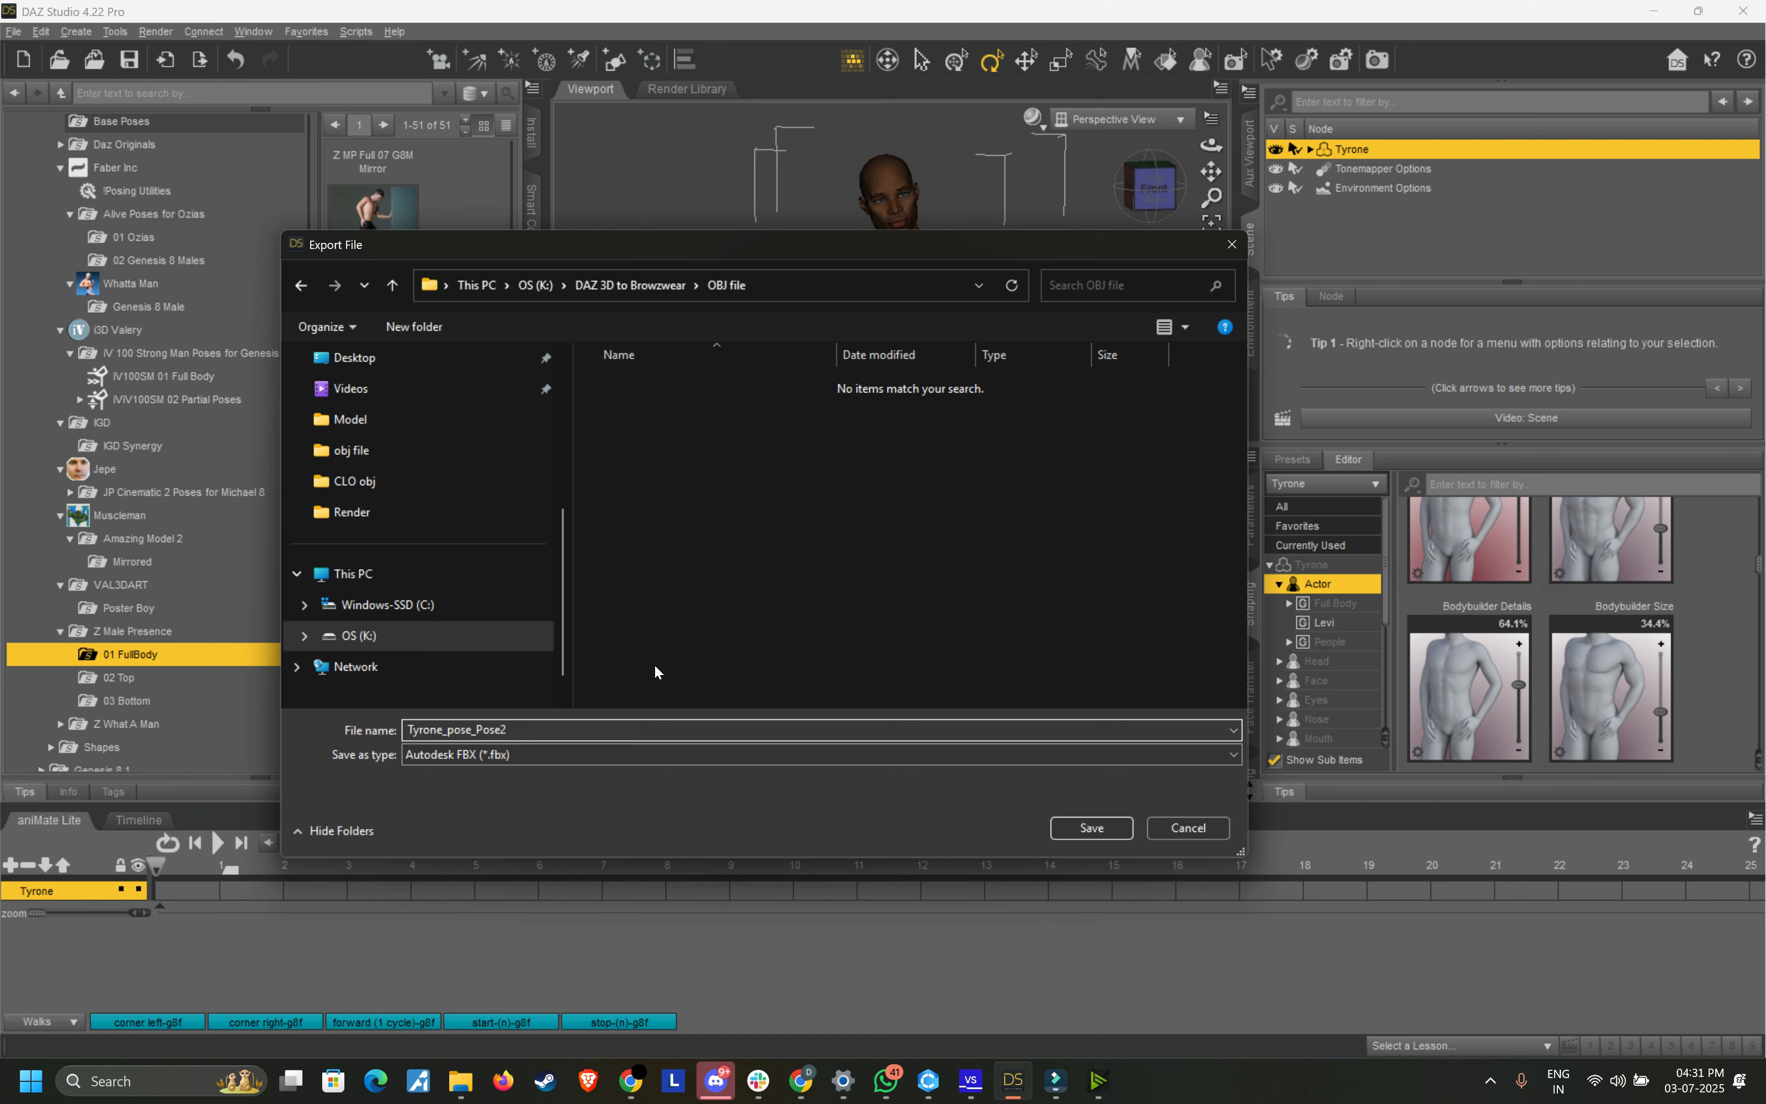
{"action": "left_click", "coordinate": [575, 754]}
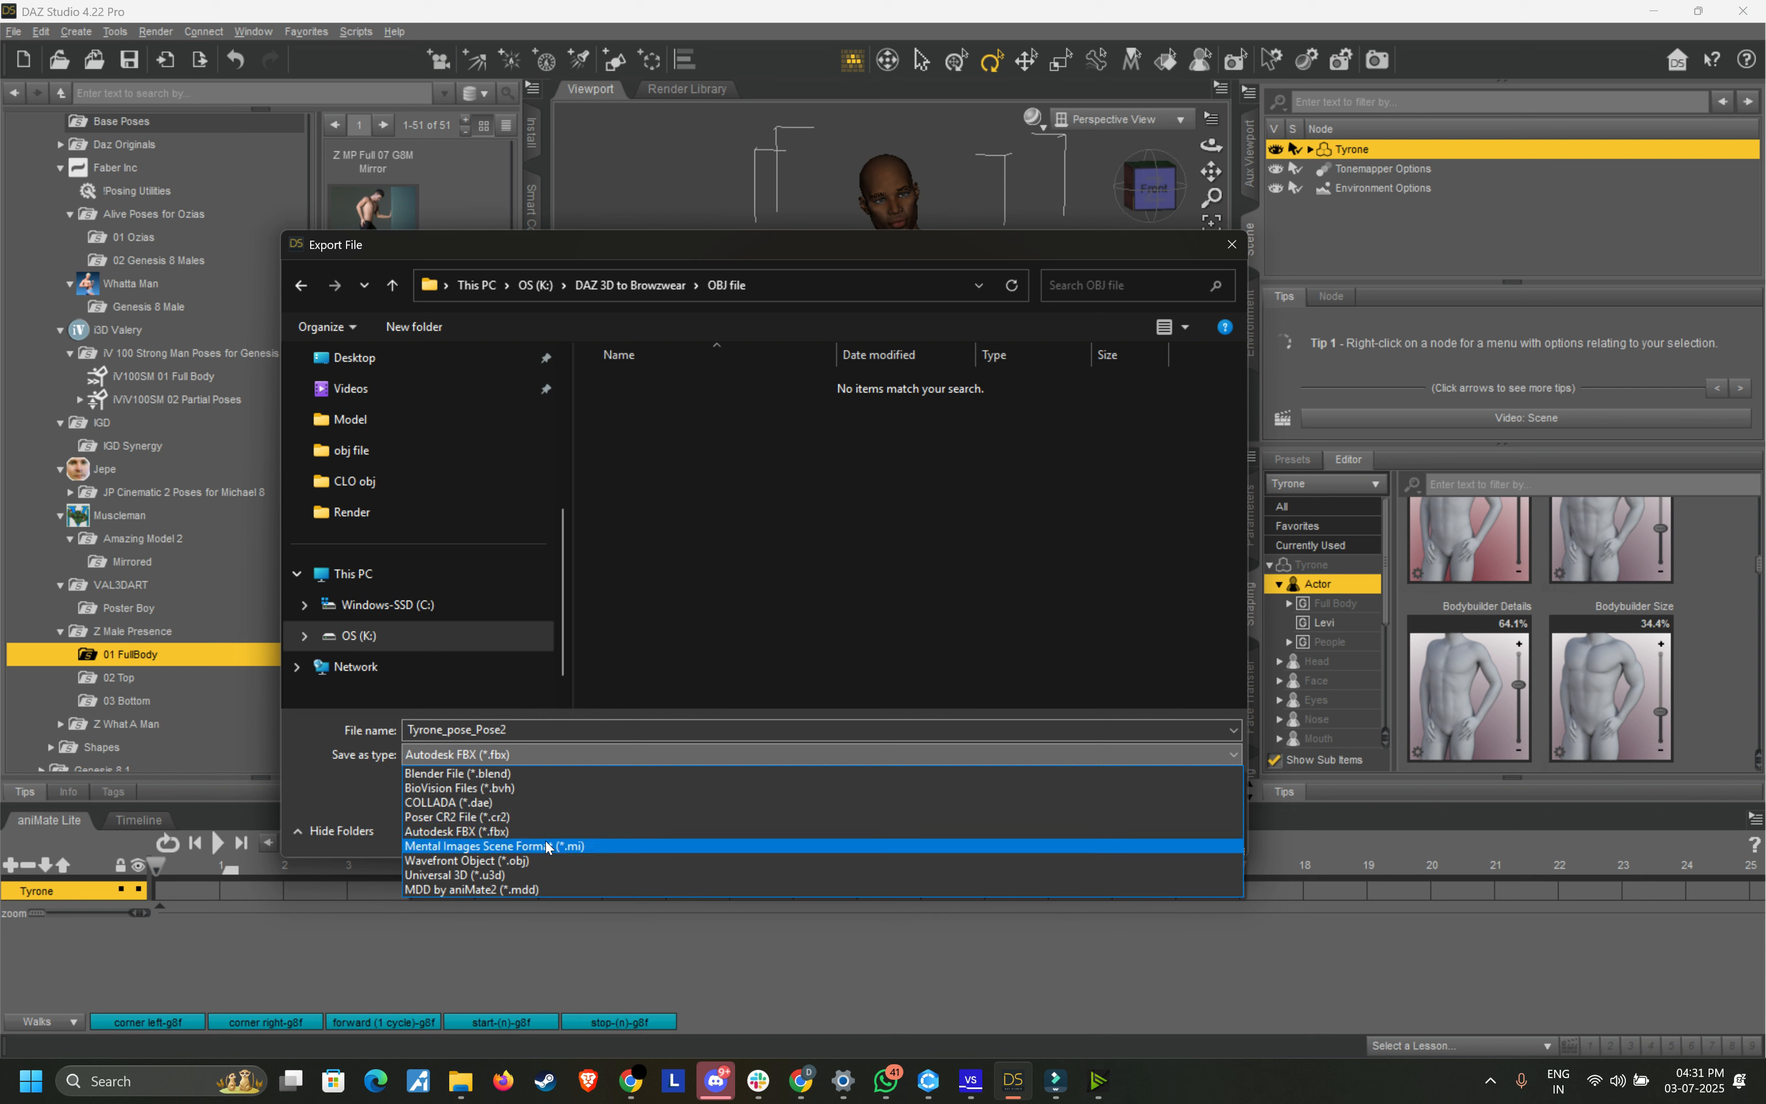
{"action": "left_click", "coordinate": [537, 862]}
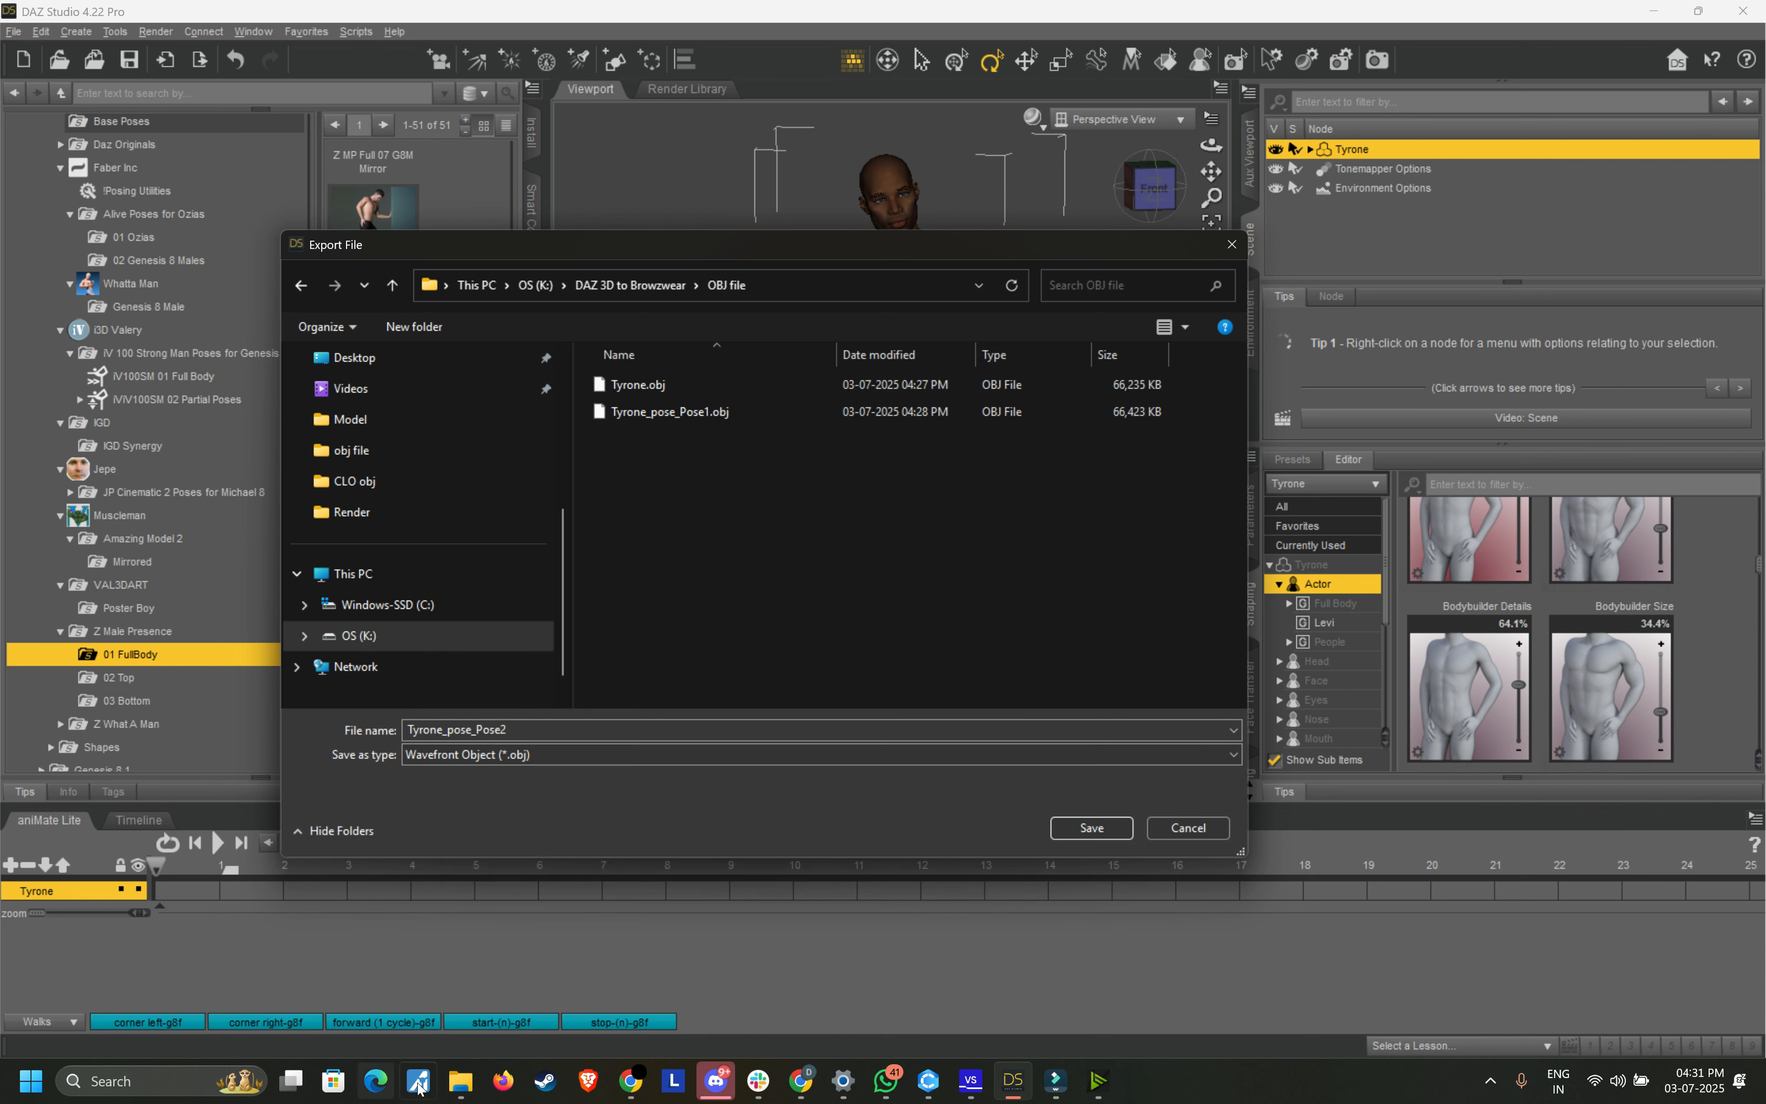
{"action": "left_click", "coordinate": [1101, 830]}
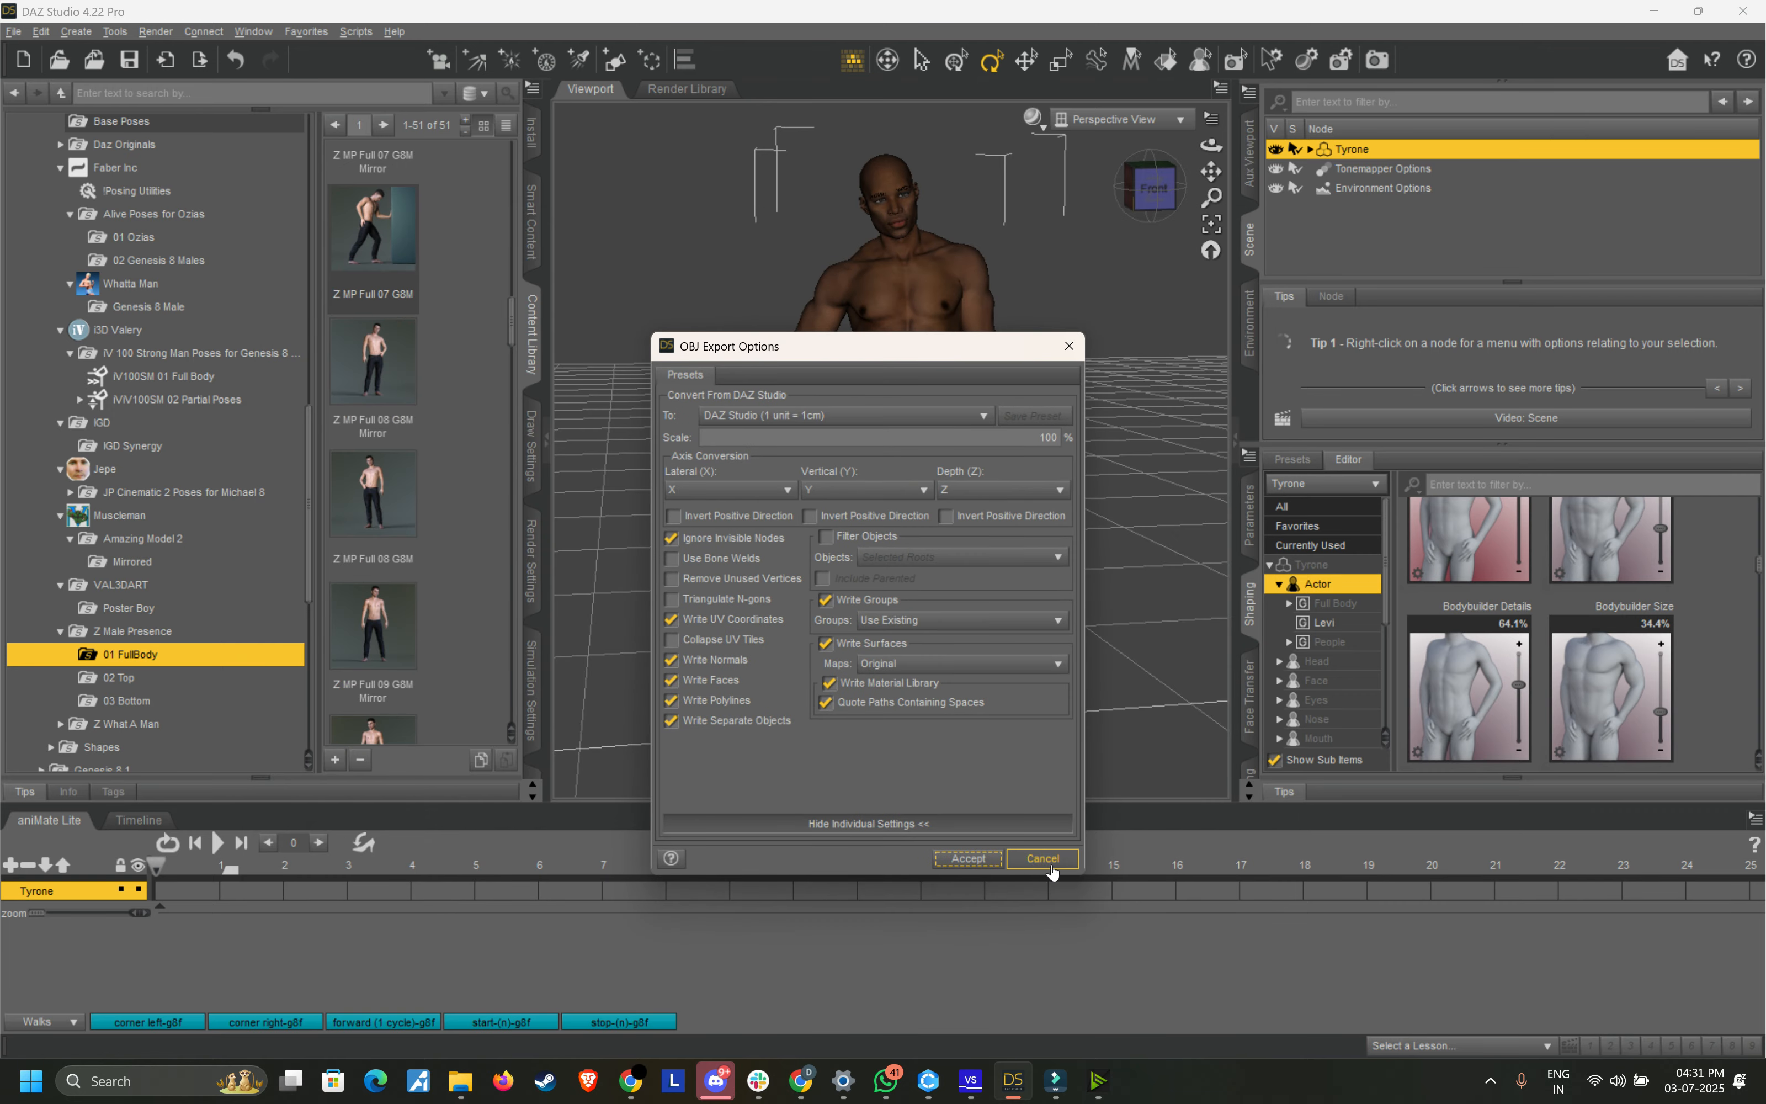
{"action": "left_click", "coordinate": [987, 857]}
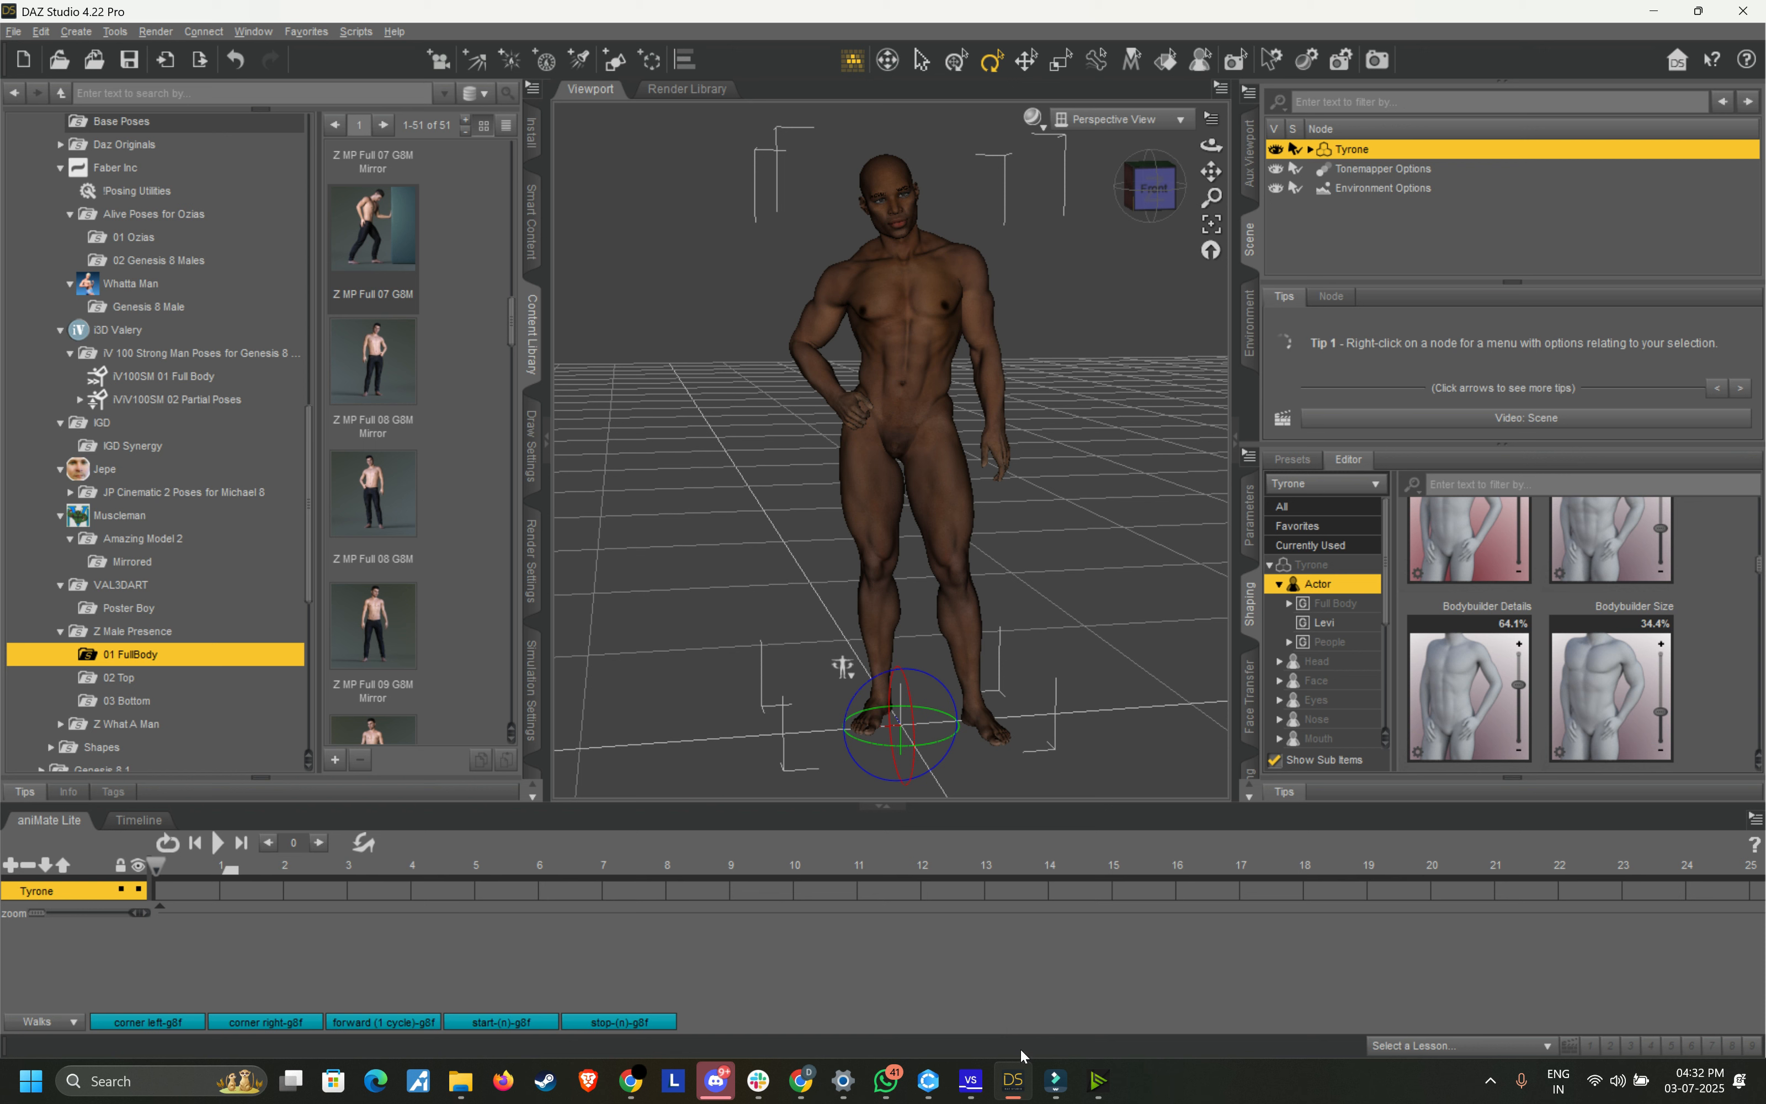
Step: Look through the remaining 01 FullBody poses and open the Genesis 8 Male pose folder under Z What A Man
{"action": "scroll", "coordinate": [425, 640], "scroll_direction": "down", "scroll_amount": 8}
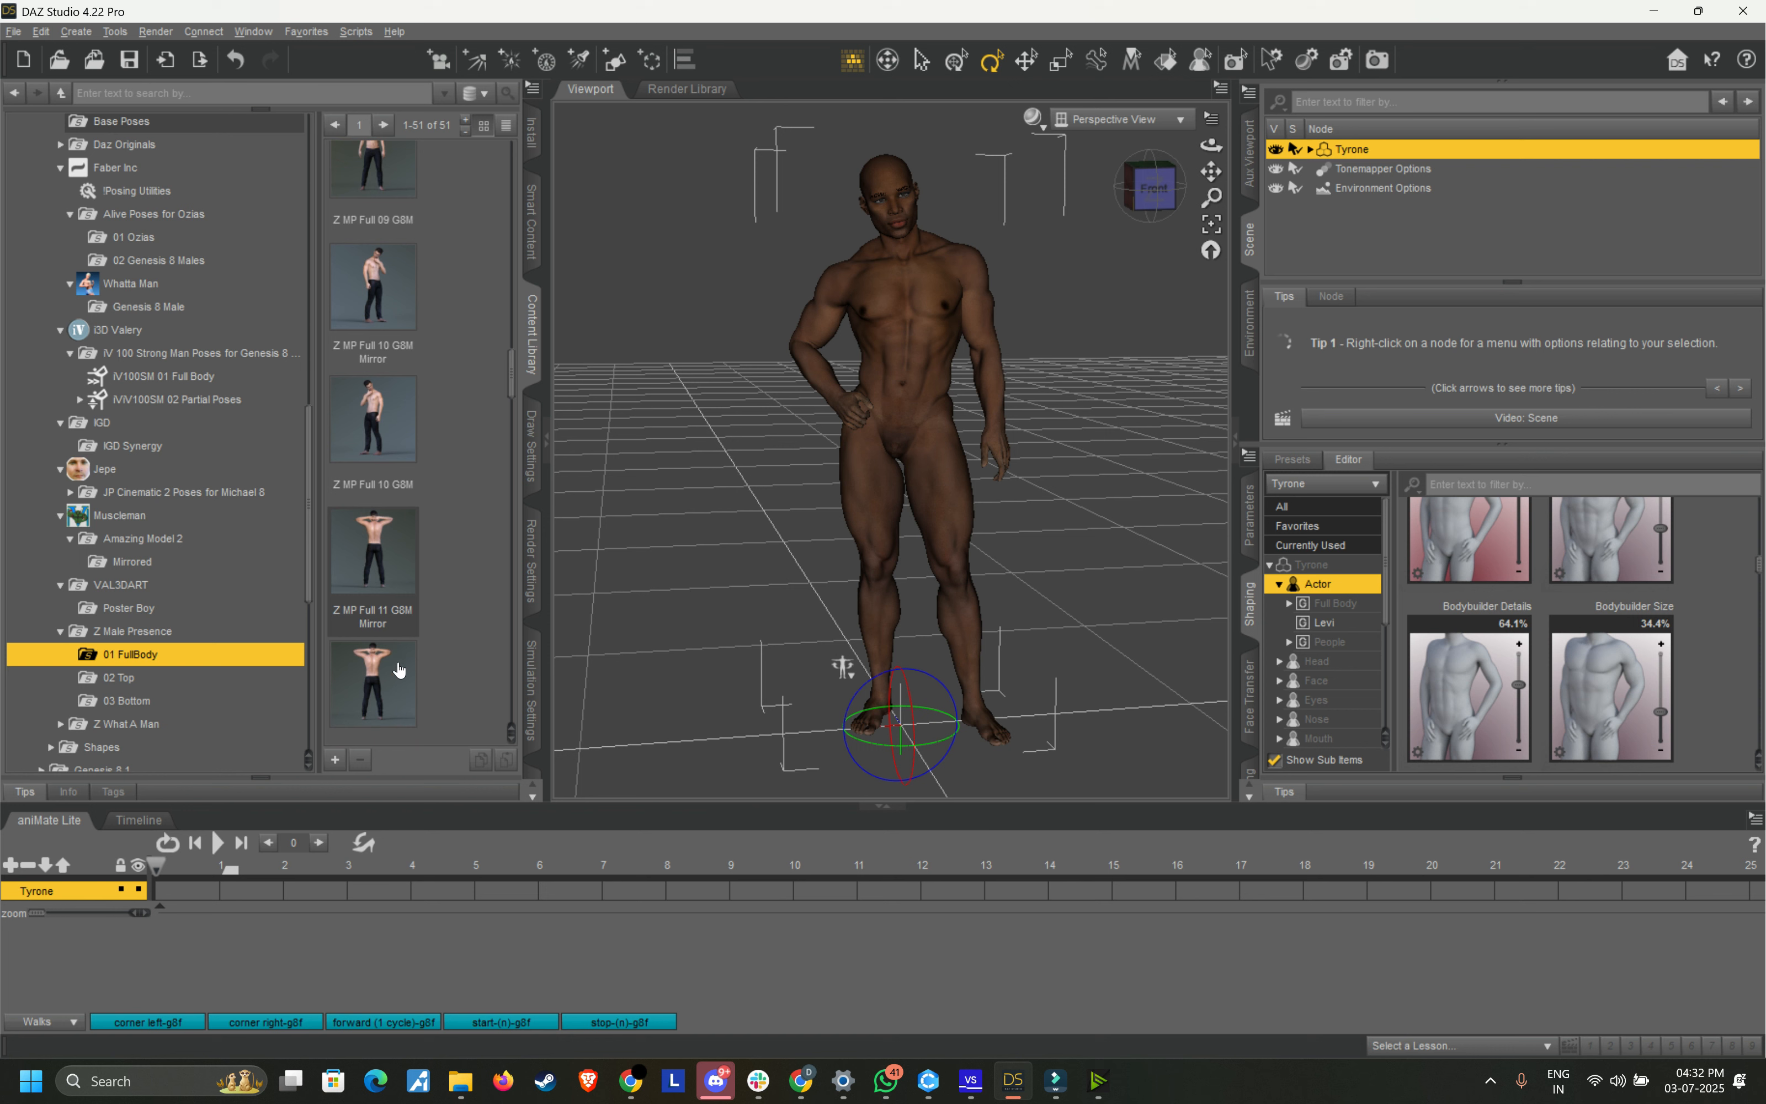
{"action": "scroll", "coordinate": [398, 670], "scroll_direction": "down", "scroll_amount": 8}
{"action": "scroll", "coordinate": [396, 520], "scroll_direction": "down", "scroll_amount": 15}
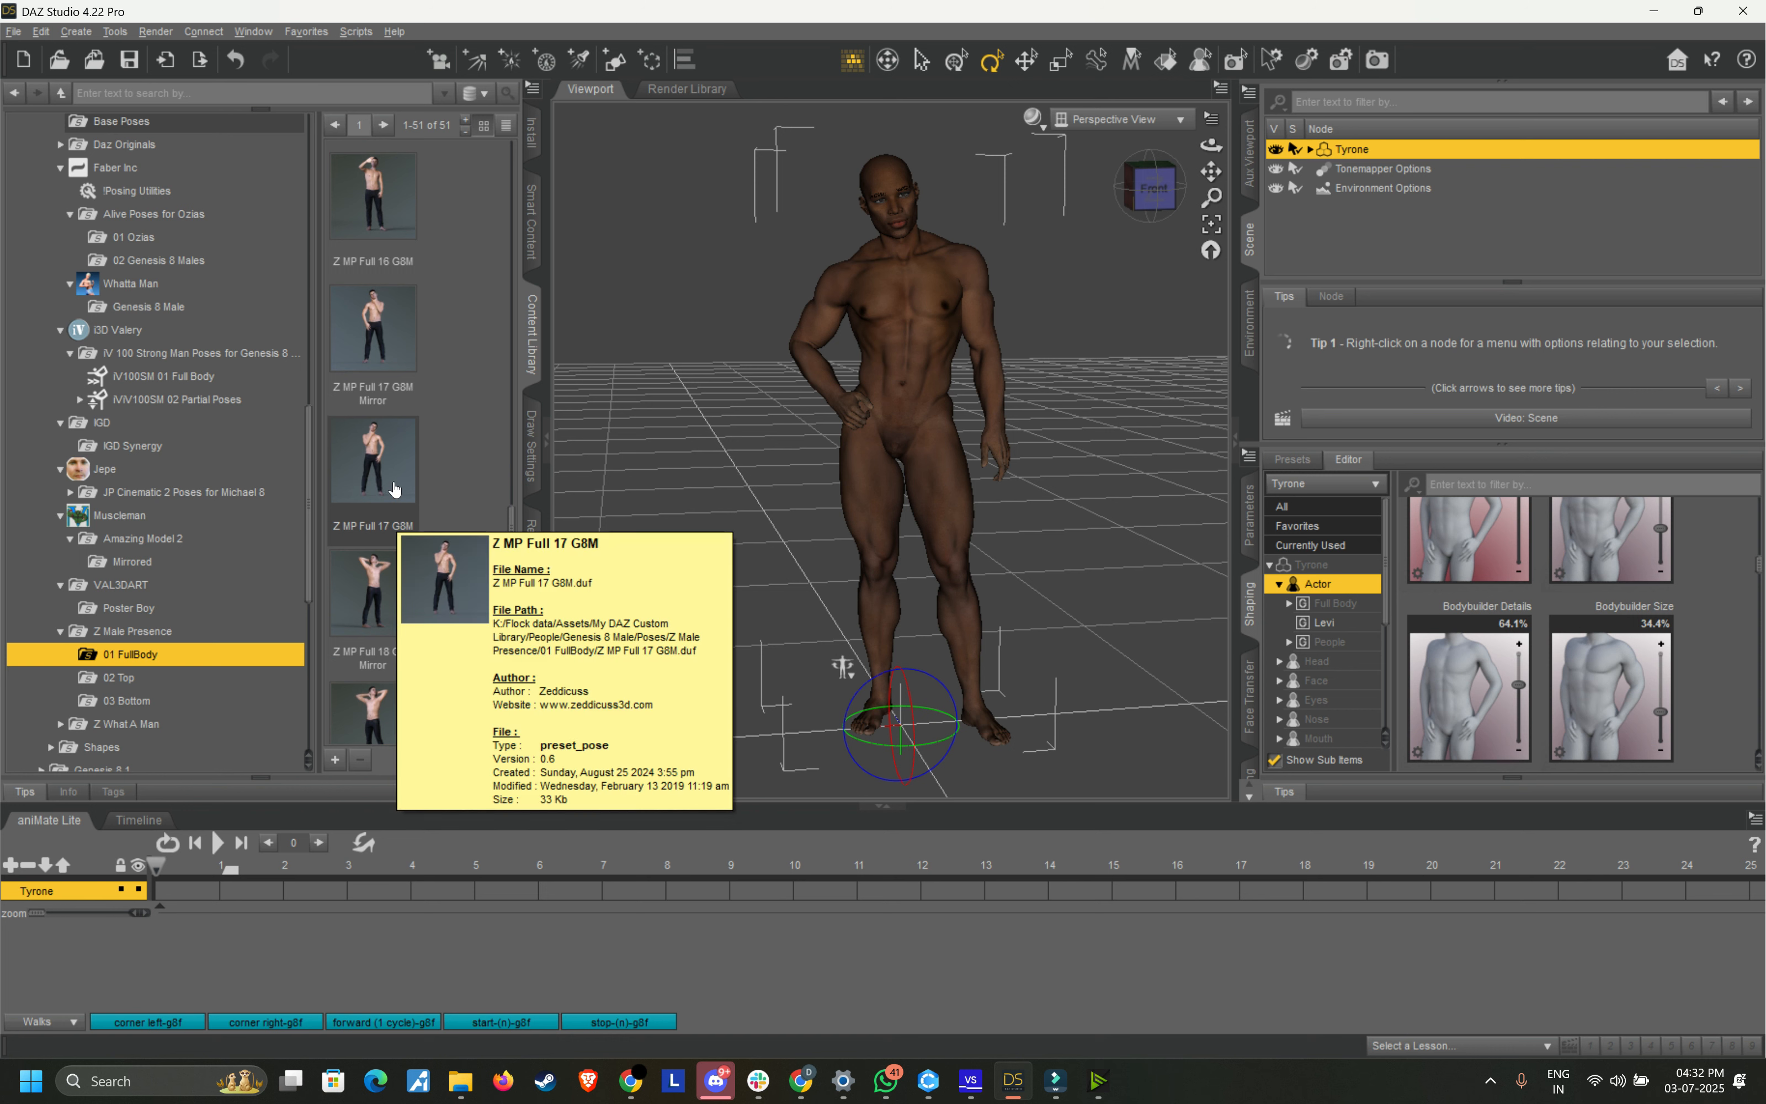
{"action": "left_click", "coordinate": [143, 671]}
{"action": "scroll", "coordinate": [143, 670], "scroll_direction": "down", "scroll_amount": 1}
{"action": "left_click", "coordinate": [144, 615]}
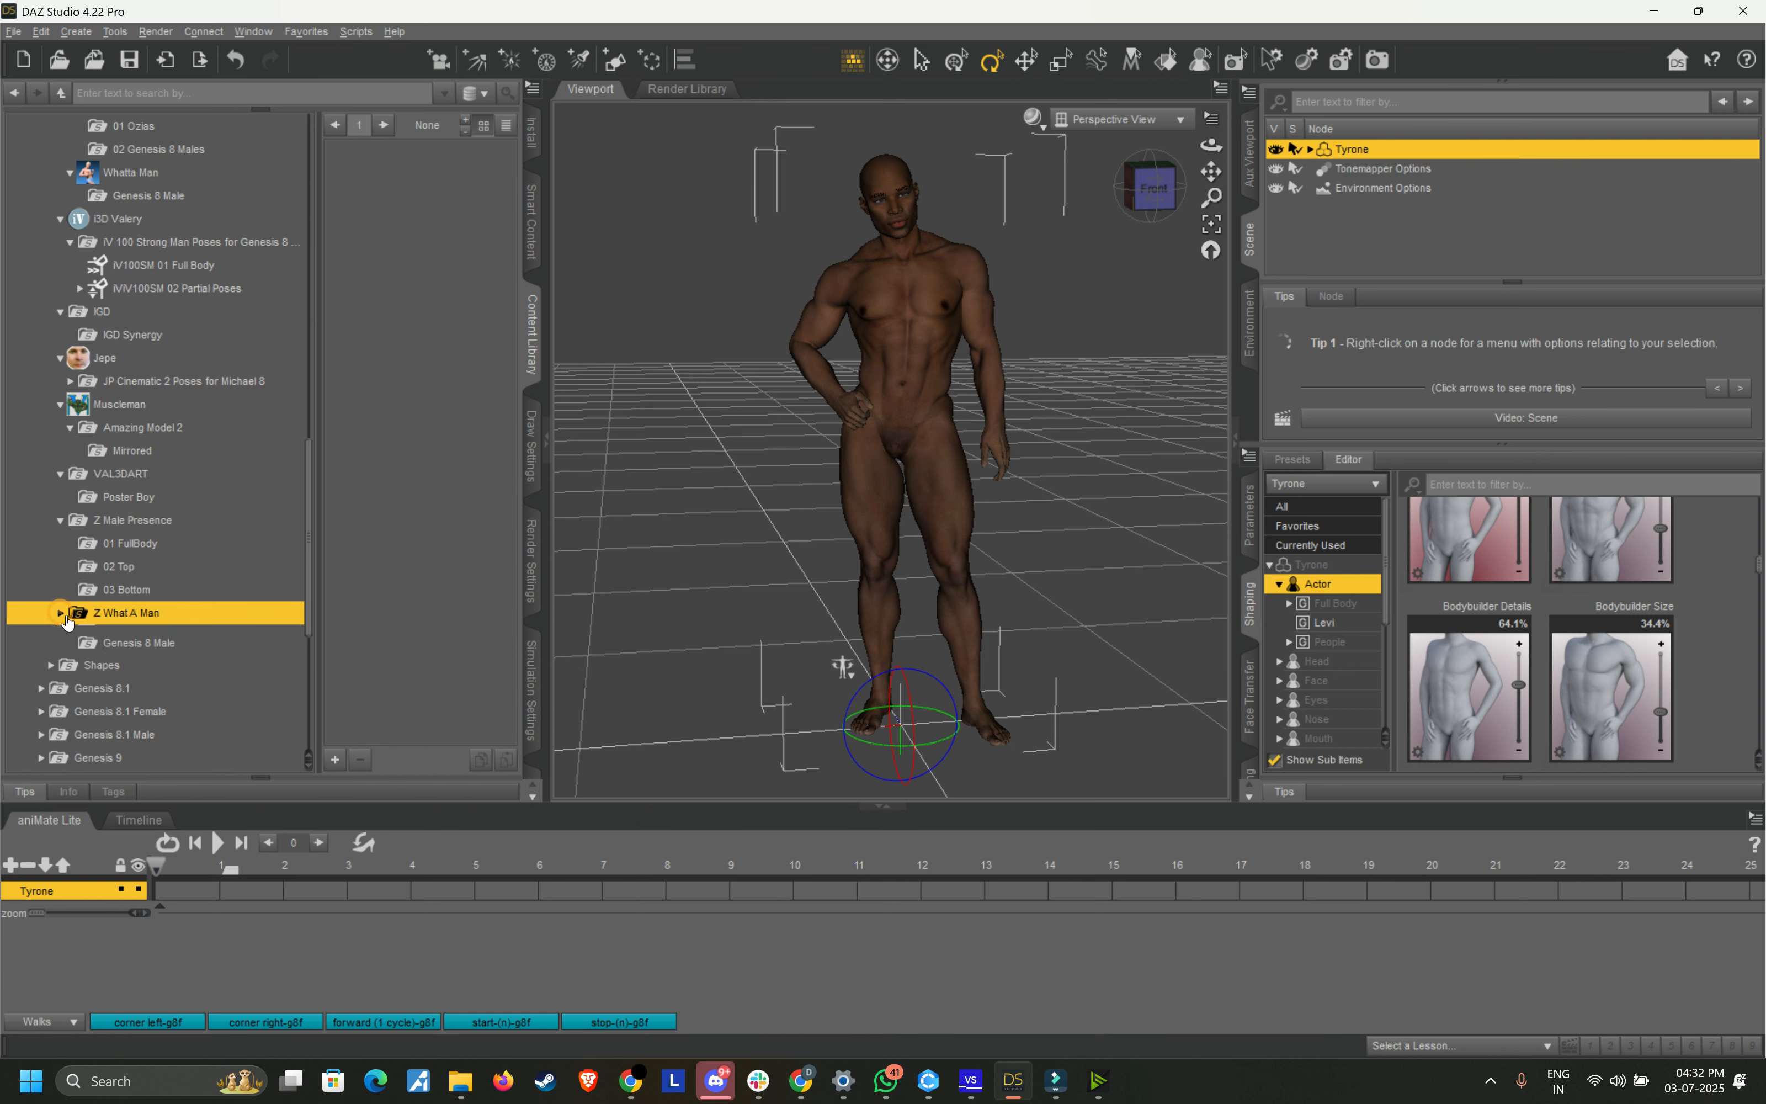
{"action": "left_click", "coordinate": [148, 659]}
{"action": "scroll", "coordinate": [150, 643], "scroll_direction": "down", "scroll_amount": 2}
{"action": "left_click", "coordinate": [117, 461]}
{"action": "left_click", "coordinate": [150, 484]}
{"action": "left_click", "coordinate": [156, 509]}
{"action": "scroll", "coordinate": [159, 515], "scroll_direction": "down", "scroll_amount": 1}
{"action": "left_click", "coordinate": [139, 326]}
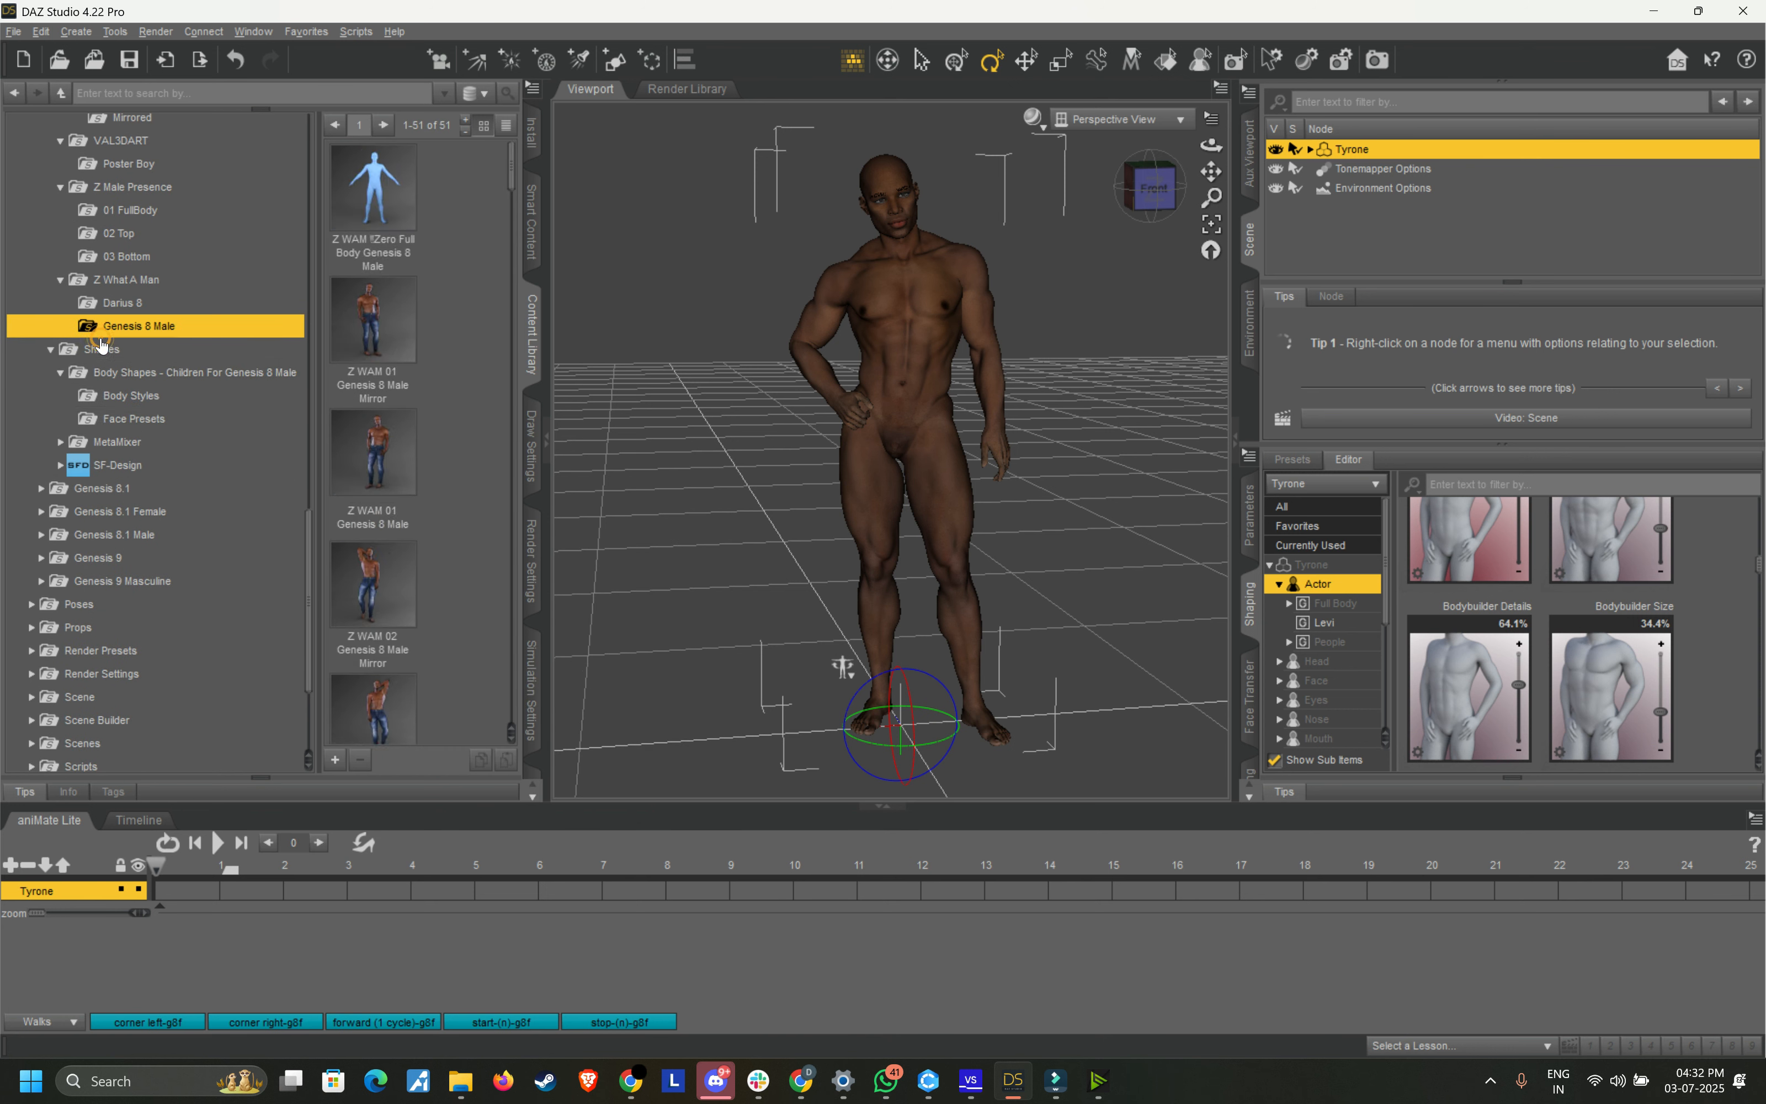
Step: Try the Z WAM 21 Genesis 8 Male pose on the figure
{"action": "scroll", "coordinate": [400, 468], "scroll_direction": "down", "scroll_amount": 5}
{"action": "scroll", "coordinate": [400, 468], "scroll_direction": "down", "scroll_amount": 5}
{"action": "scroll", "coordinate": [400, 468], "scroll_direction": "down", "scroll_amount": 10}
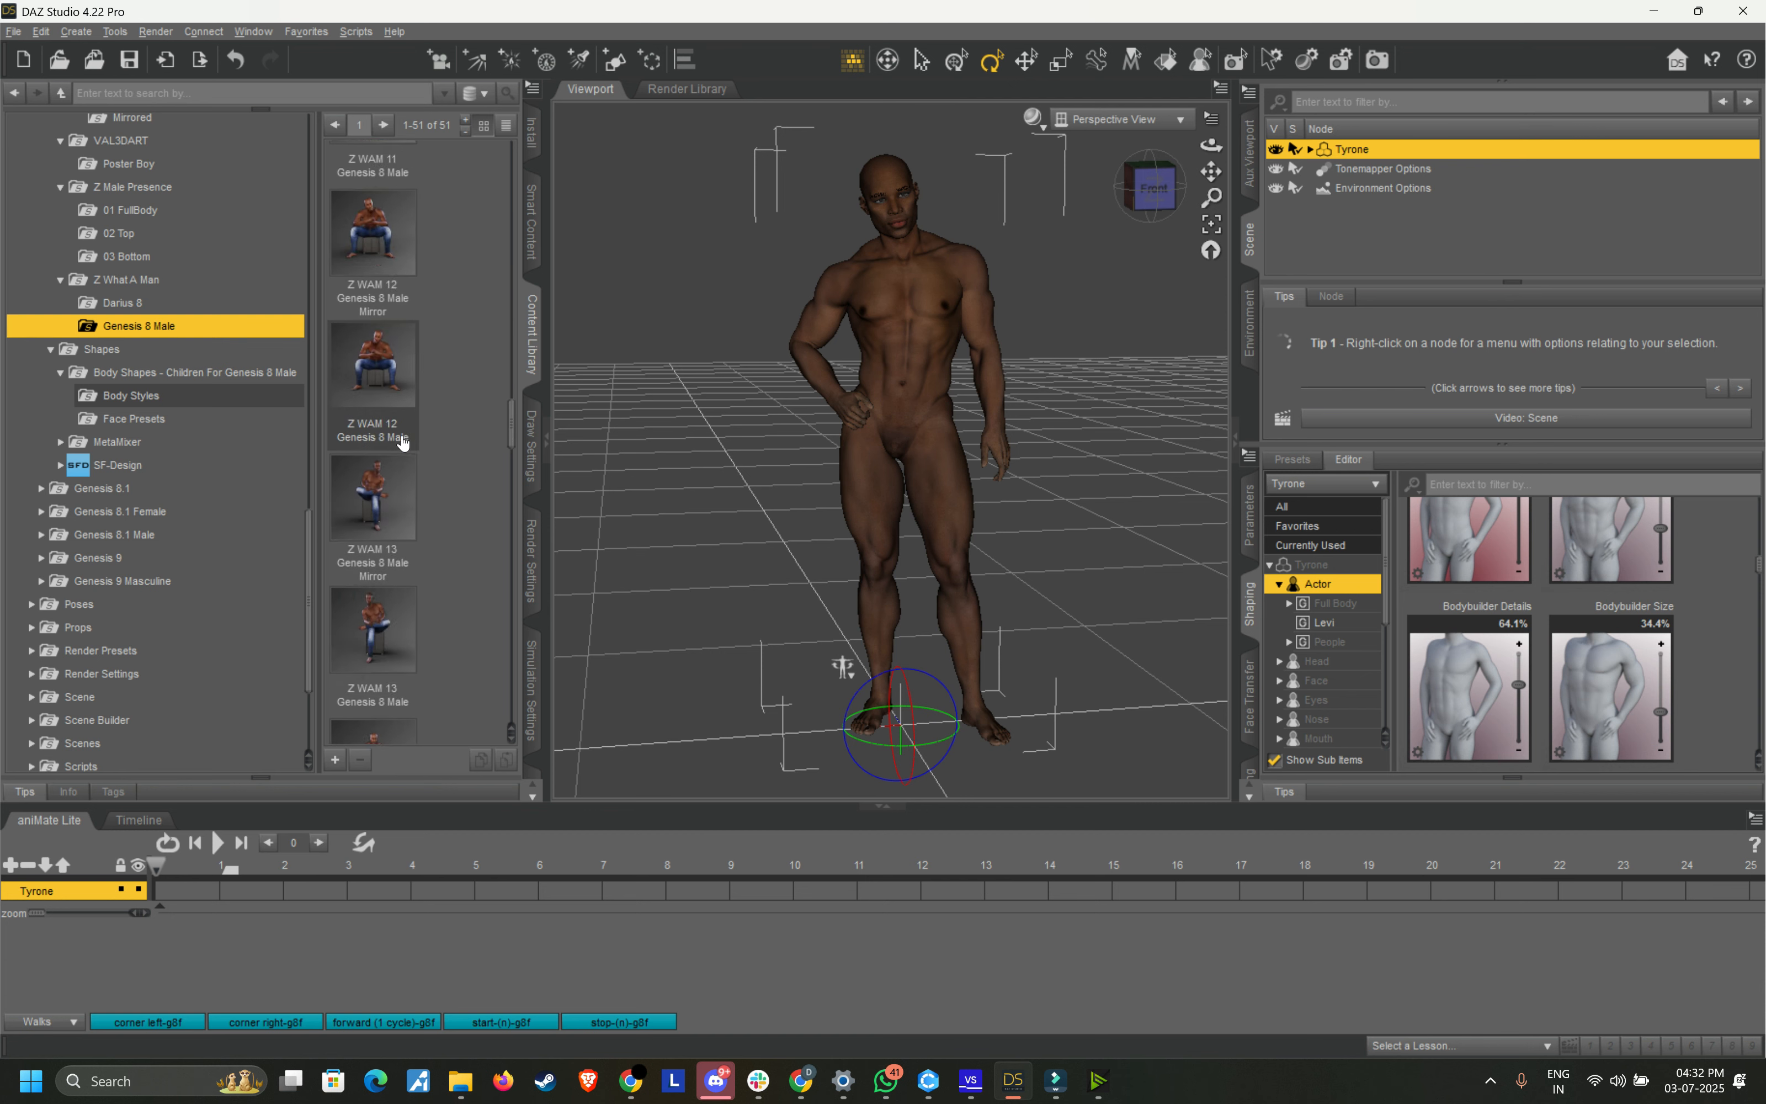
{"action": "double_click", "coordinate": [374, 321]}
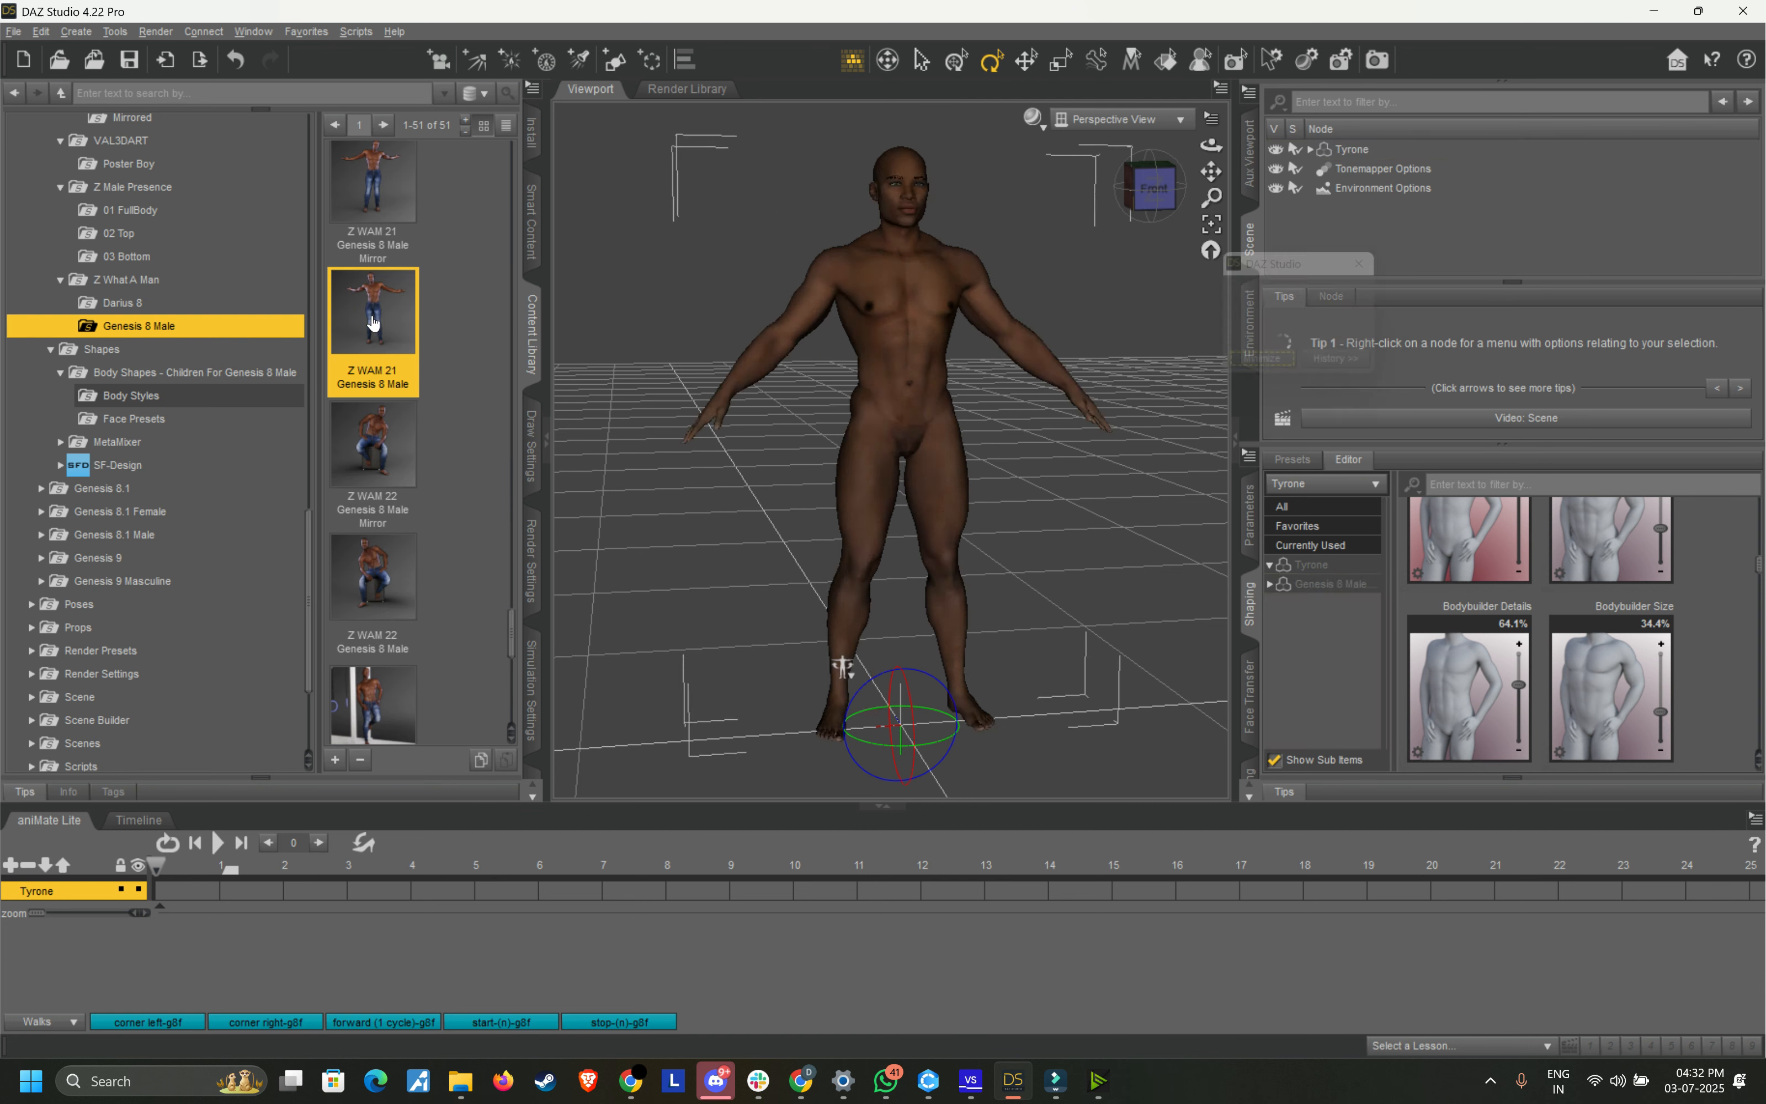
Step: Apply the Base Pose Walking A pose from the Base Poses folder to the figure
{"action": "scroll", "coordinate": [145, 339], "scroll_direction": "up", "scroll_amount": 10}
{"action": "left_click", "coordinate": [102, 349]}
{"action": "scroll", "coordinate": [373, 409], "scroll_direction": "down", "scroll_amount": 15}
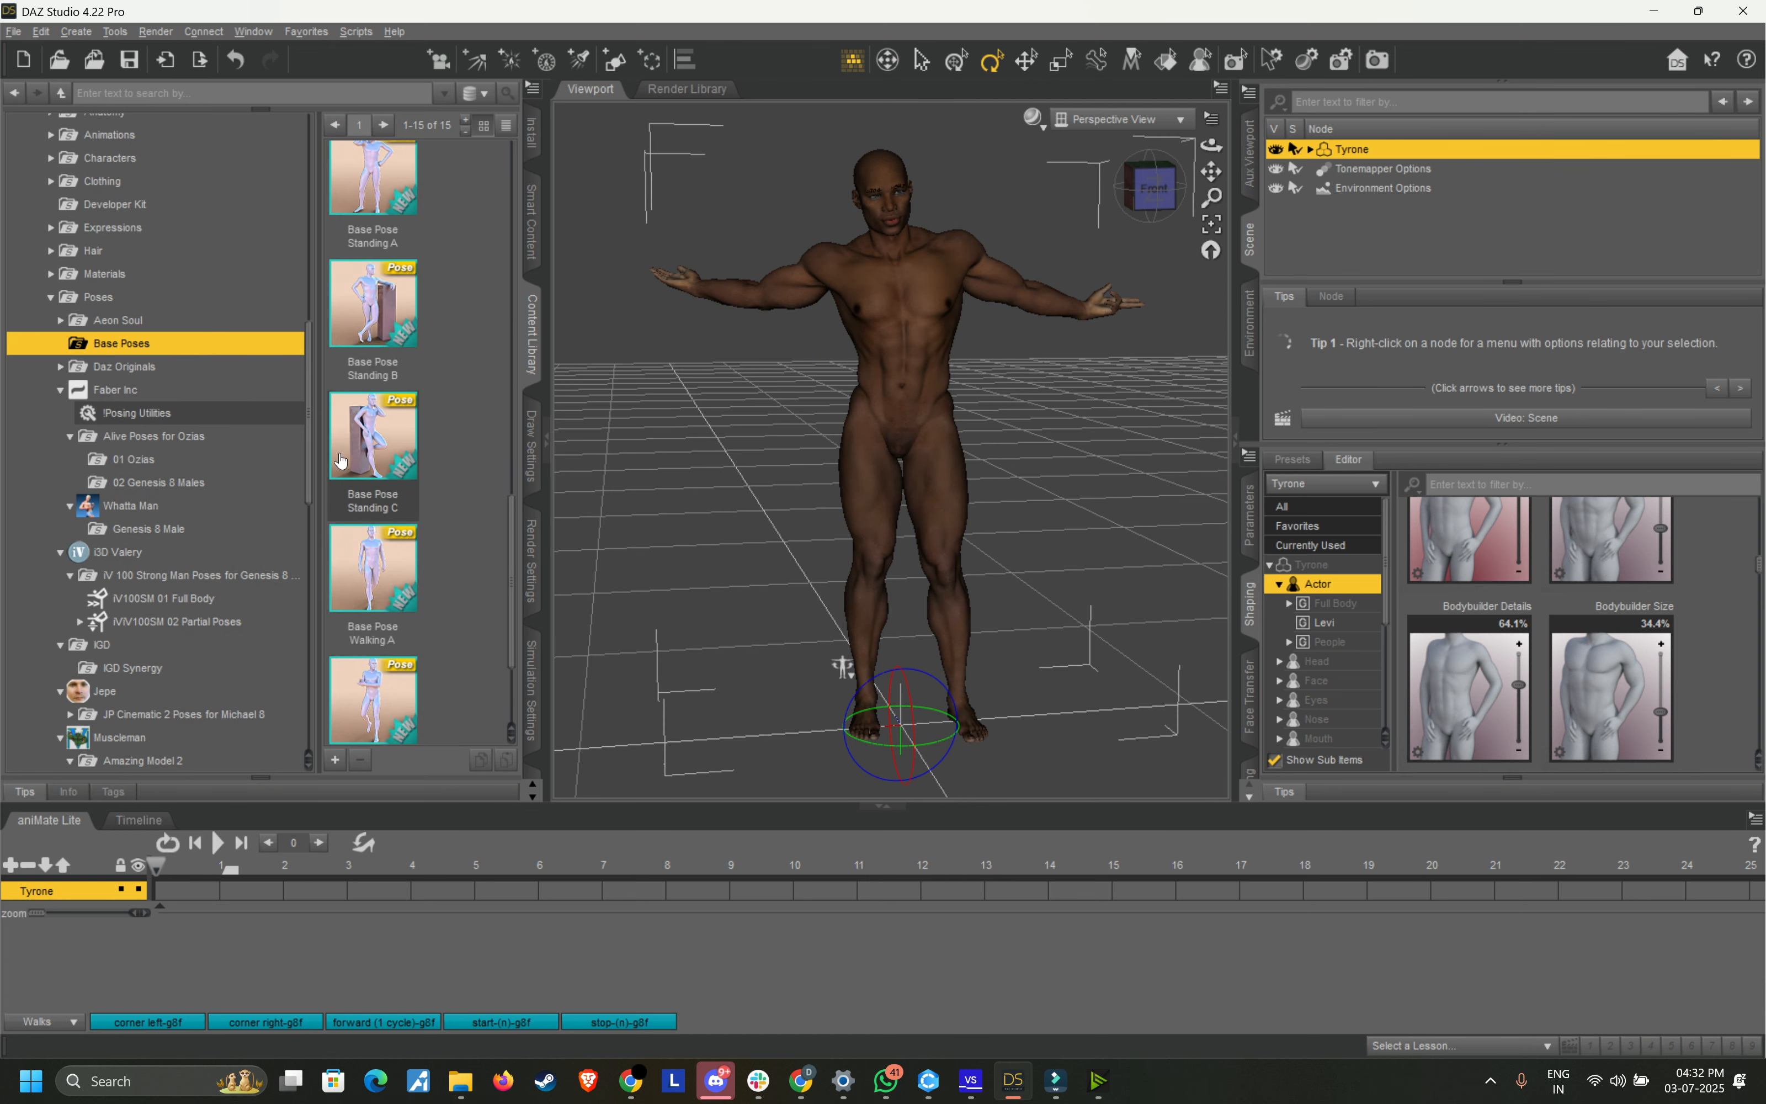
{"action": "double_click", "coordinate": [373, 398]}
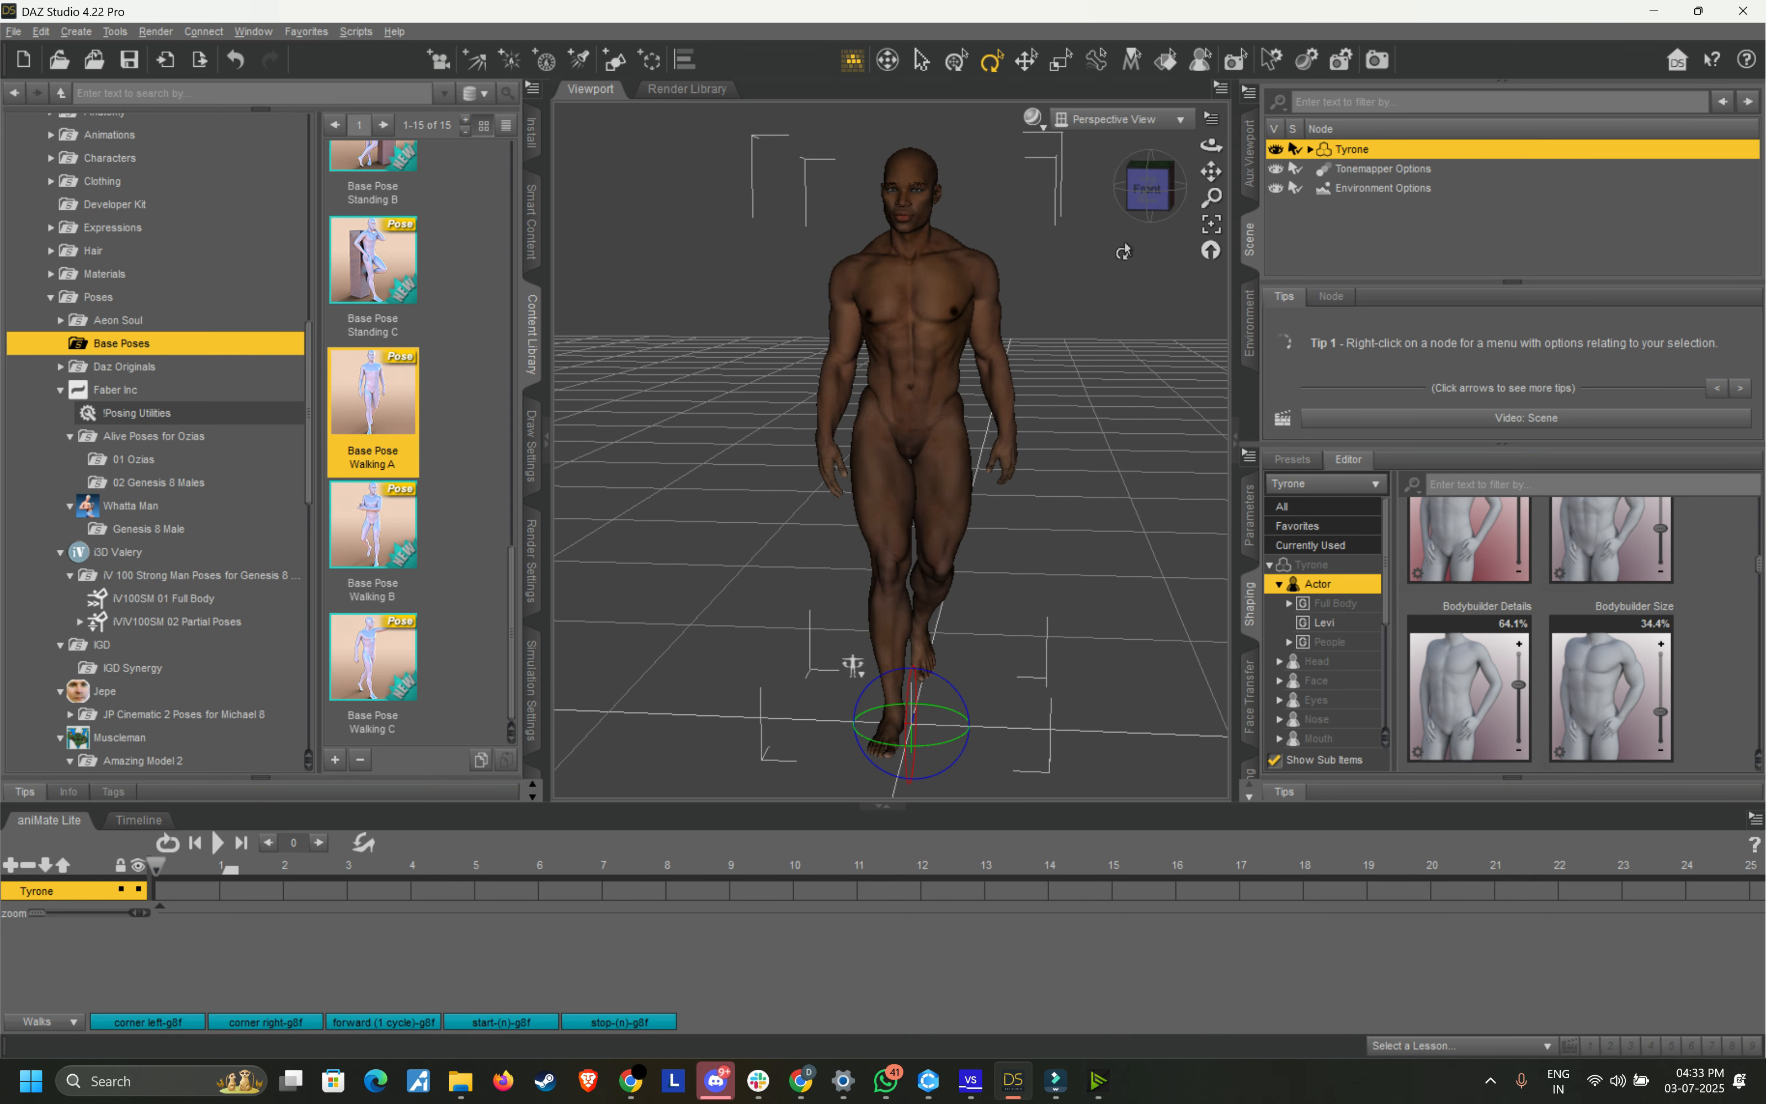
Step: Export the walking figure as Tyrone_pose_Pose3 in Wavefront Object (*.obj) format to the OBJ file folder, accepting the OBJ export options
{"action": "left_click", "coordinate": [14, 31]}
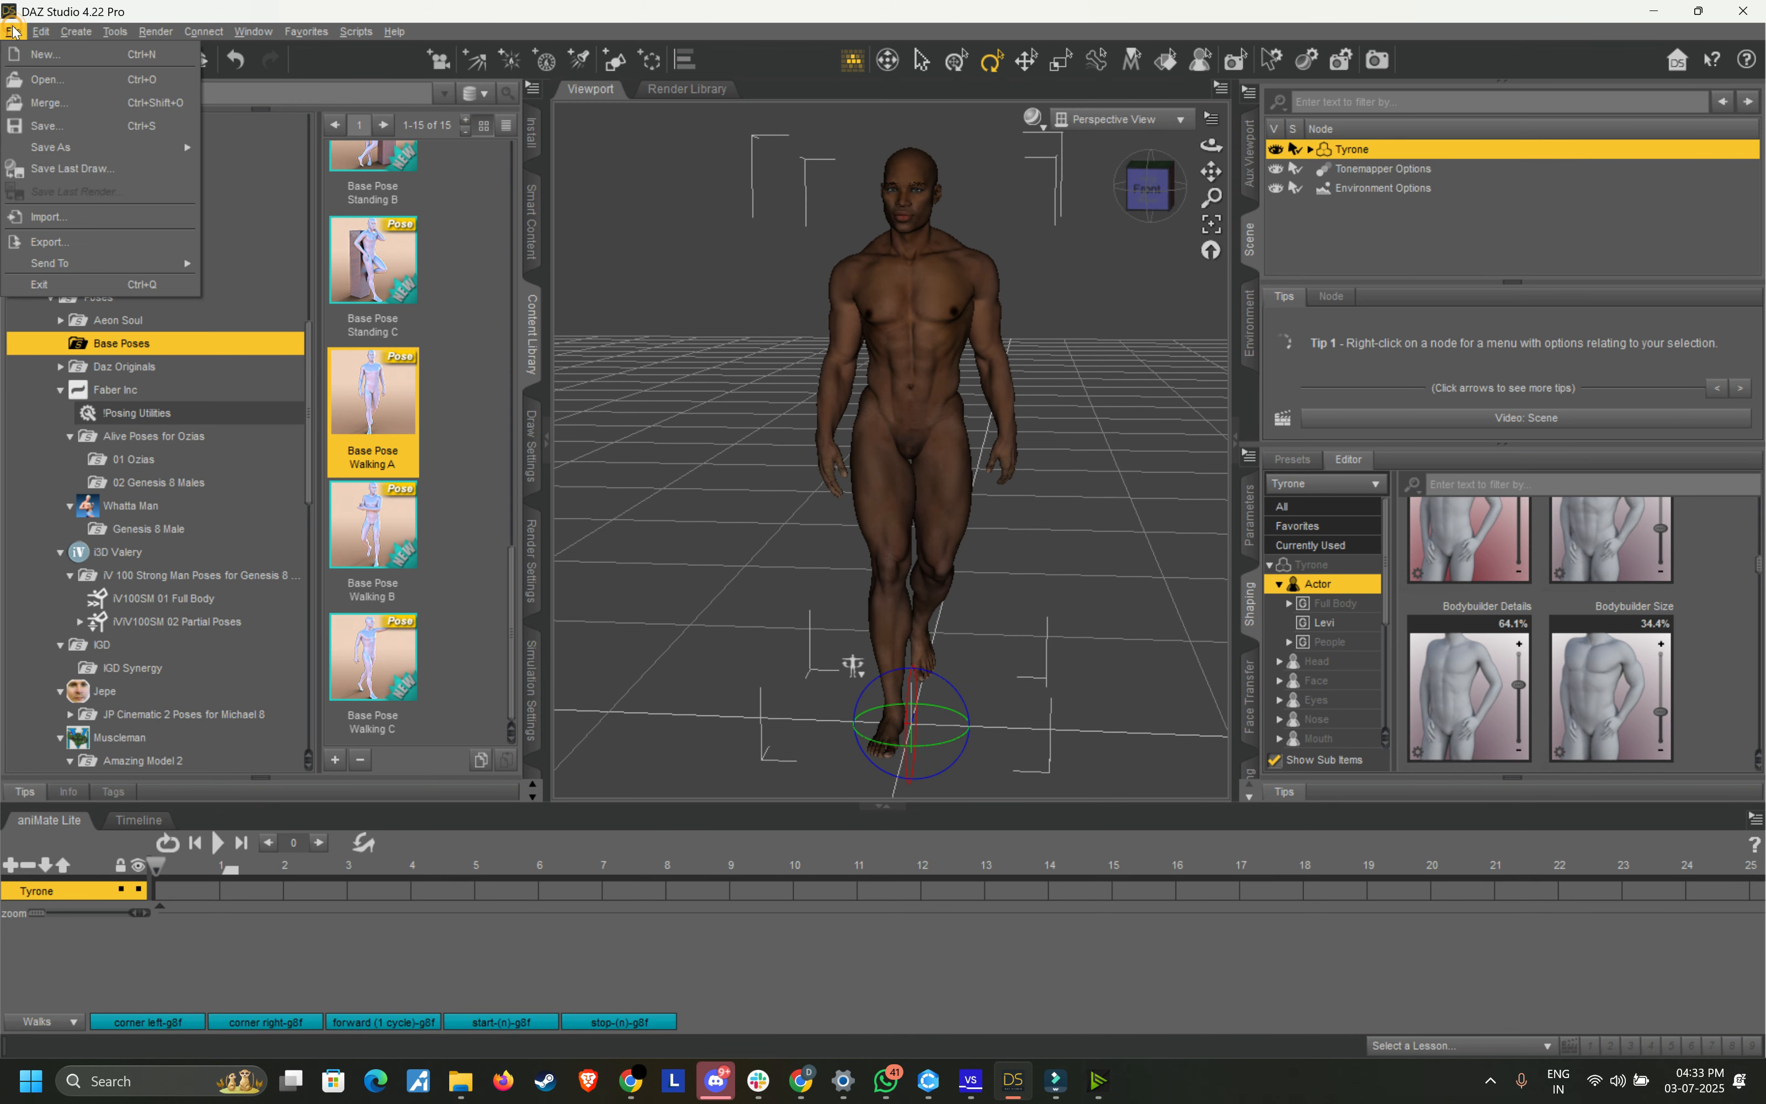
{"action": "left_click", "coordinate": [44, 243]}
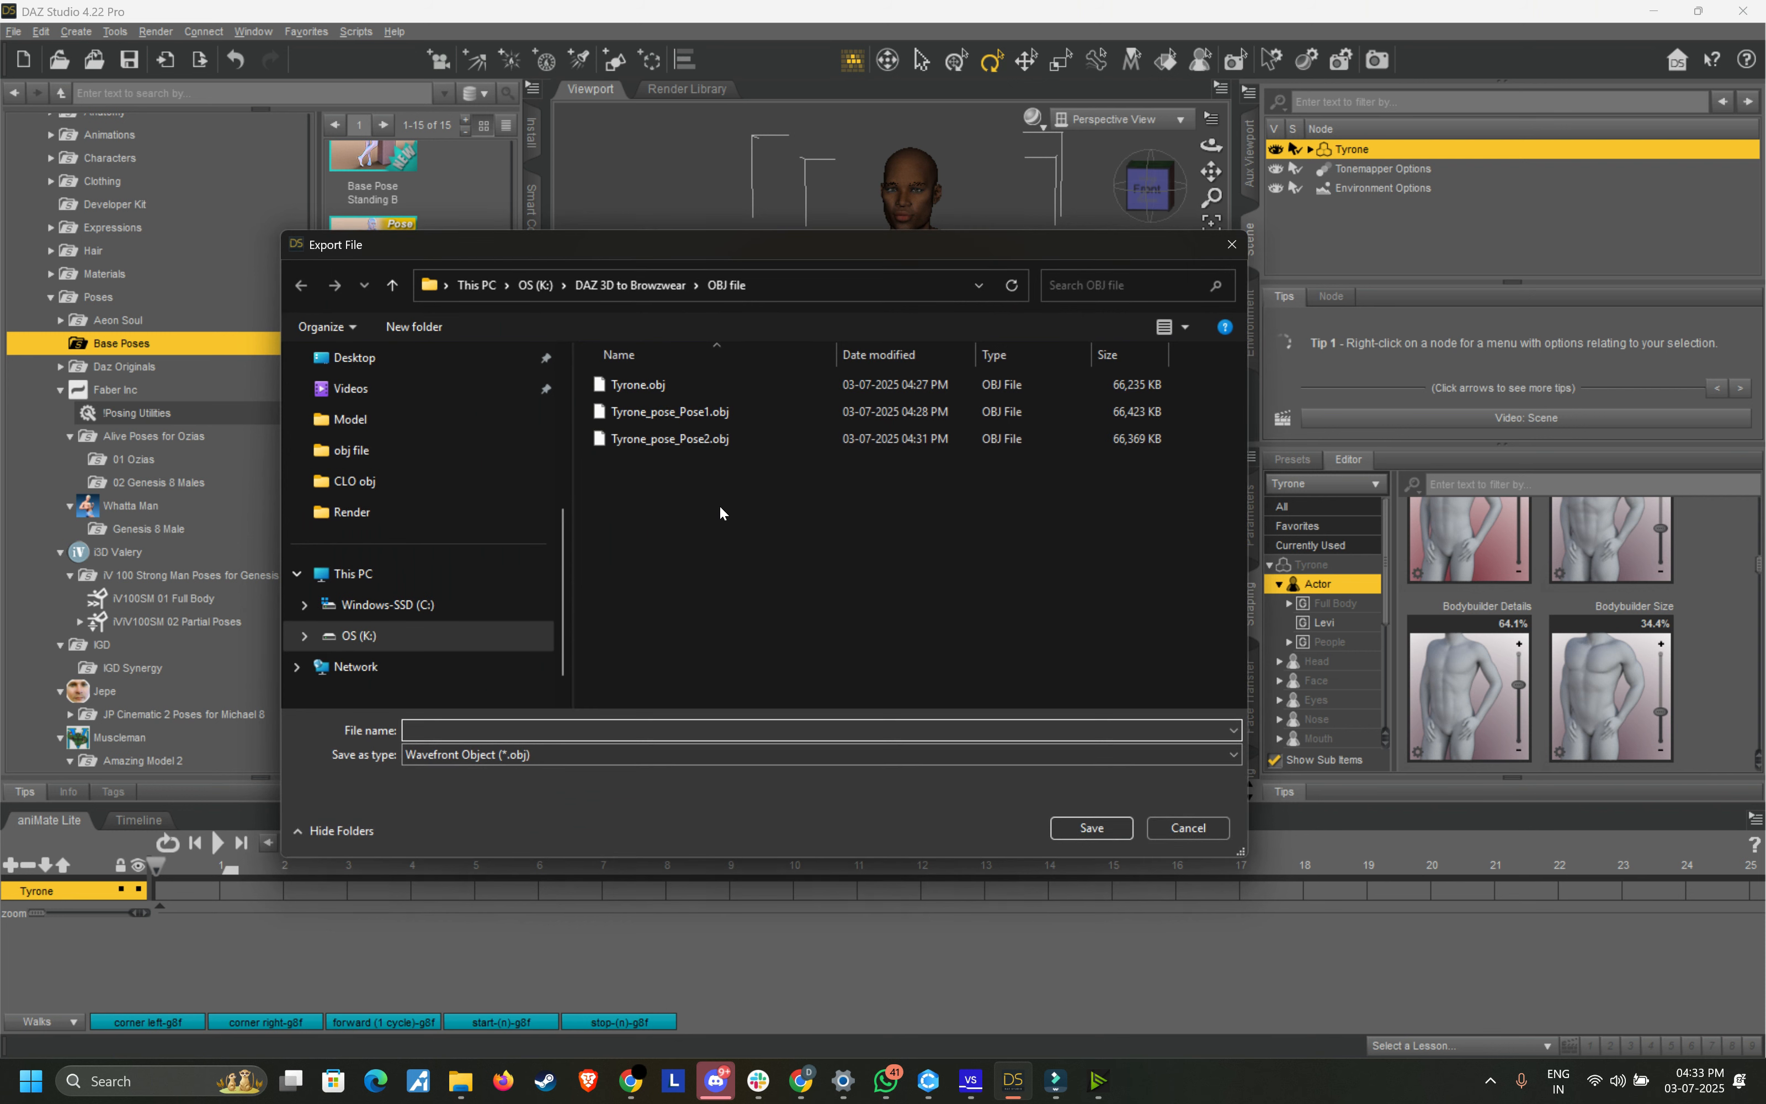
{"action": "left_click", "coordinate": [723, 440]}
{"action": "left_click", "coordinate": [569, 729]}
{"action": "left_click", "coordinate": [569, 729]}
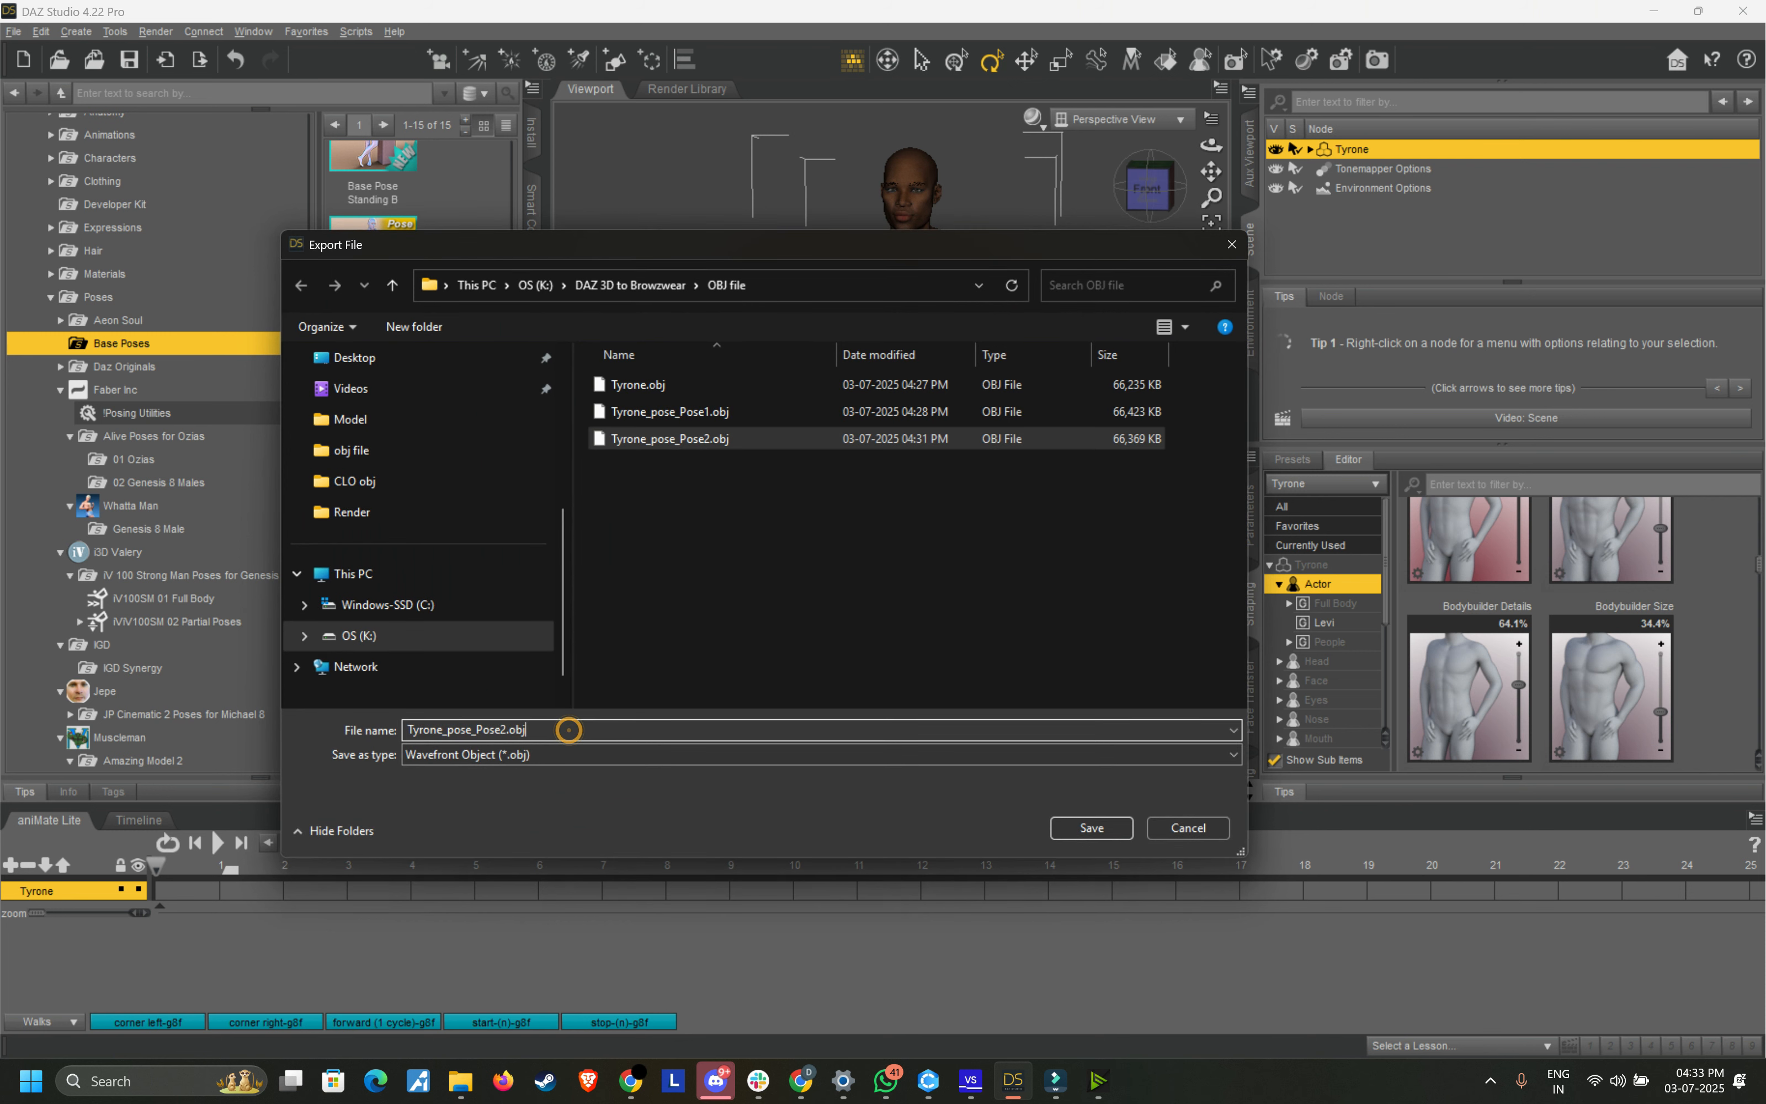
{"action": "key", "text": "BackSpace"}
{"action": "key", "text": "BackSpace"}
{"action": "key", "text": "BackSpace"}
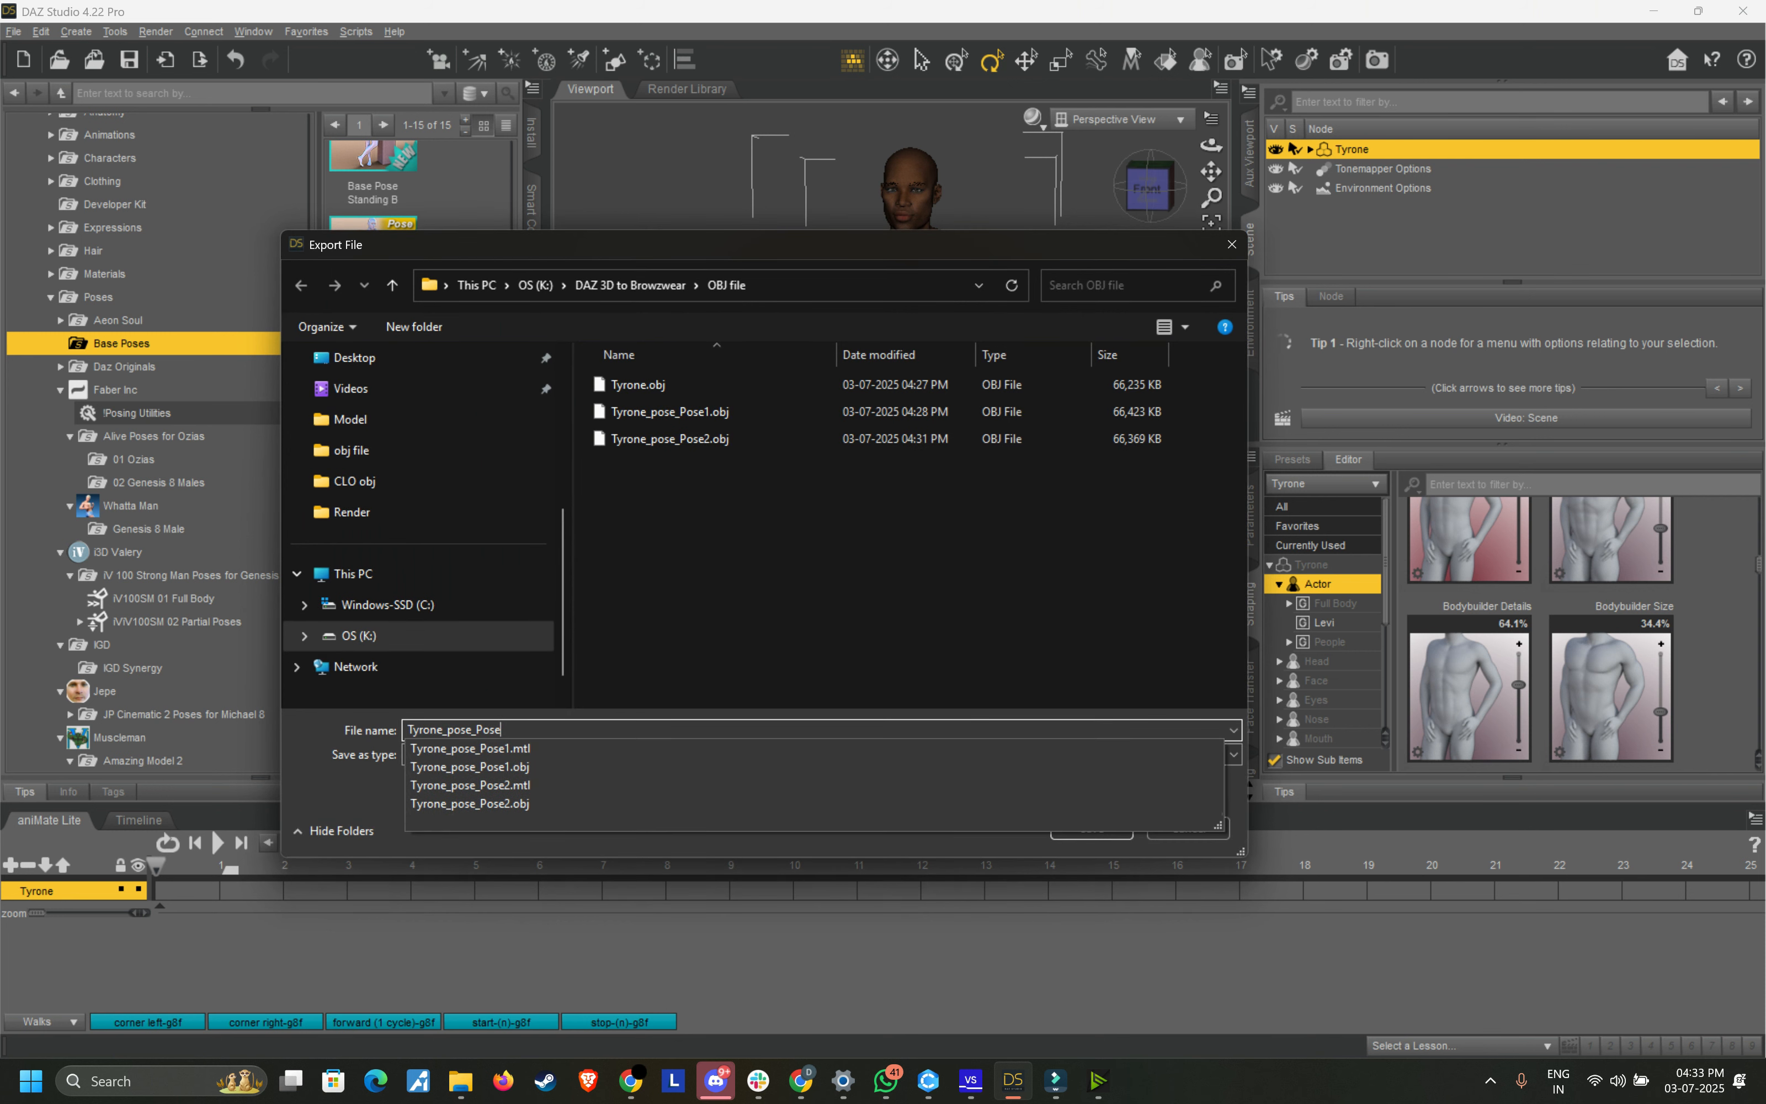
{"action": "key", "text": "Return"}
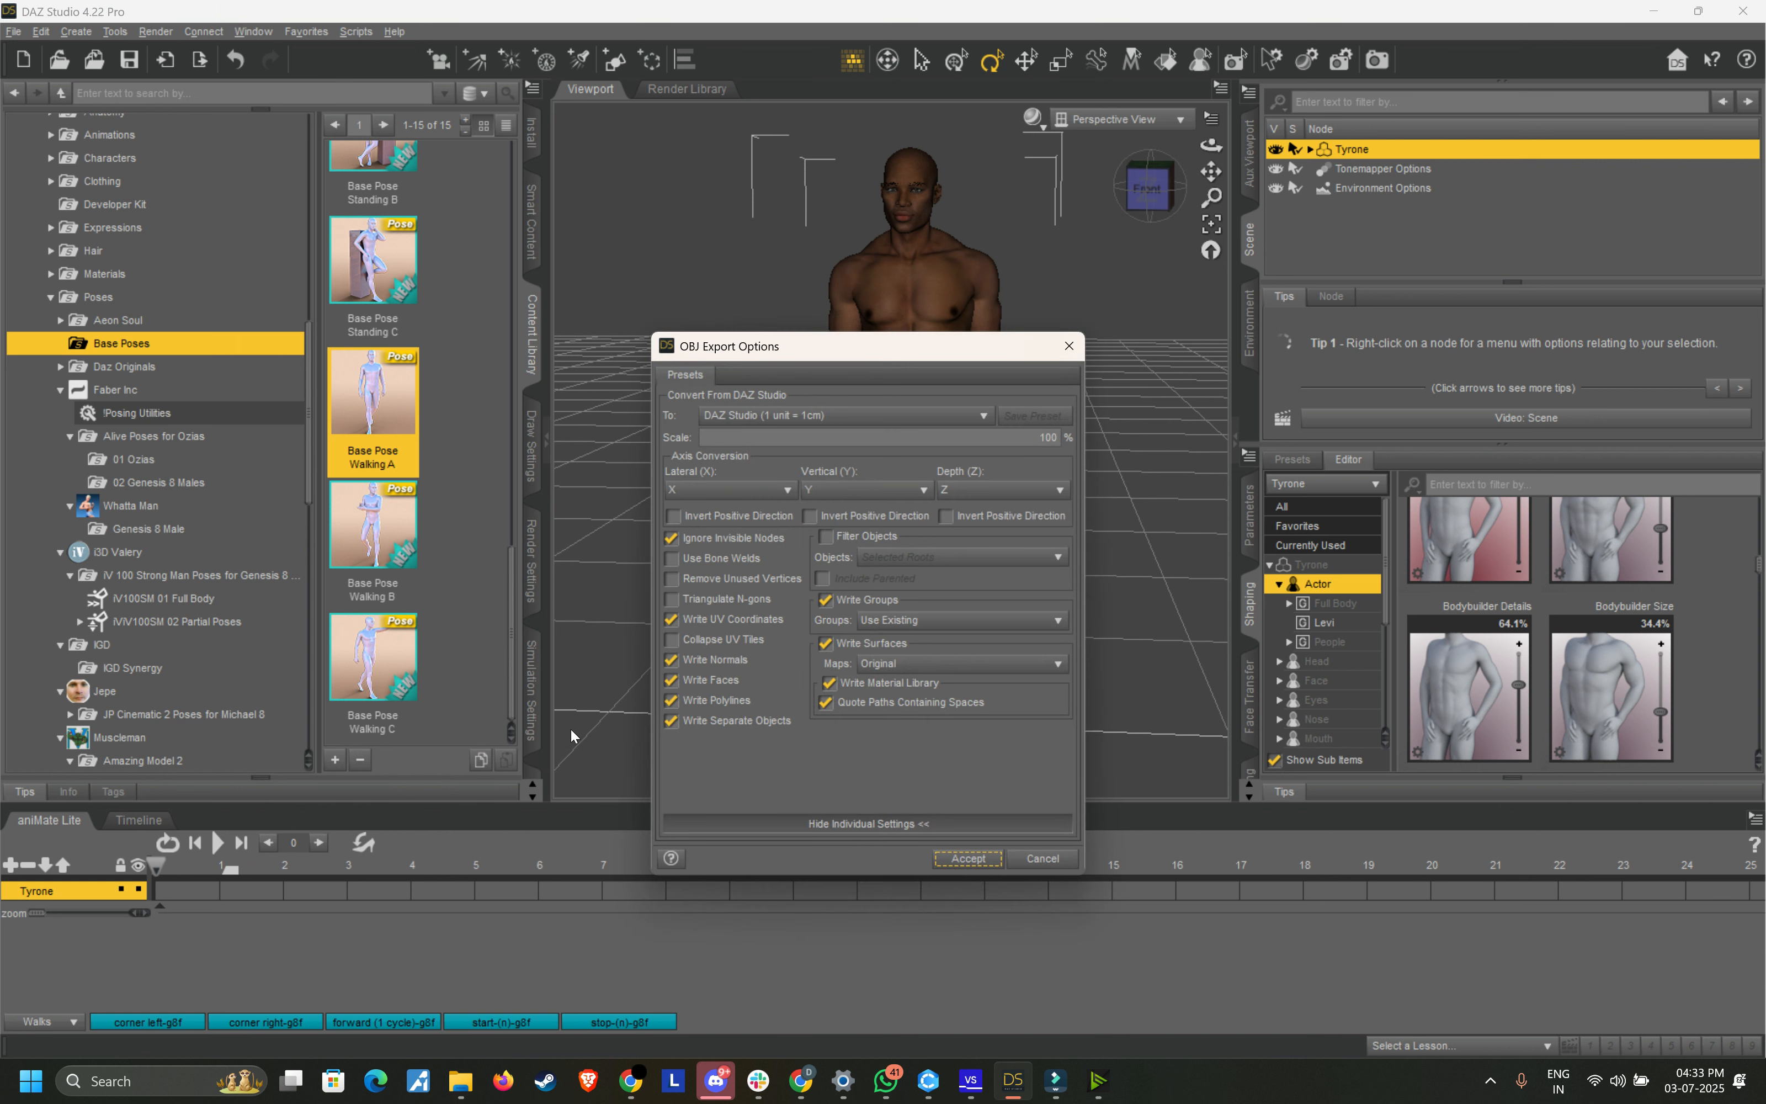
{"action": "left_click", "coordinate": [947, 862]}
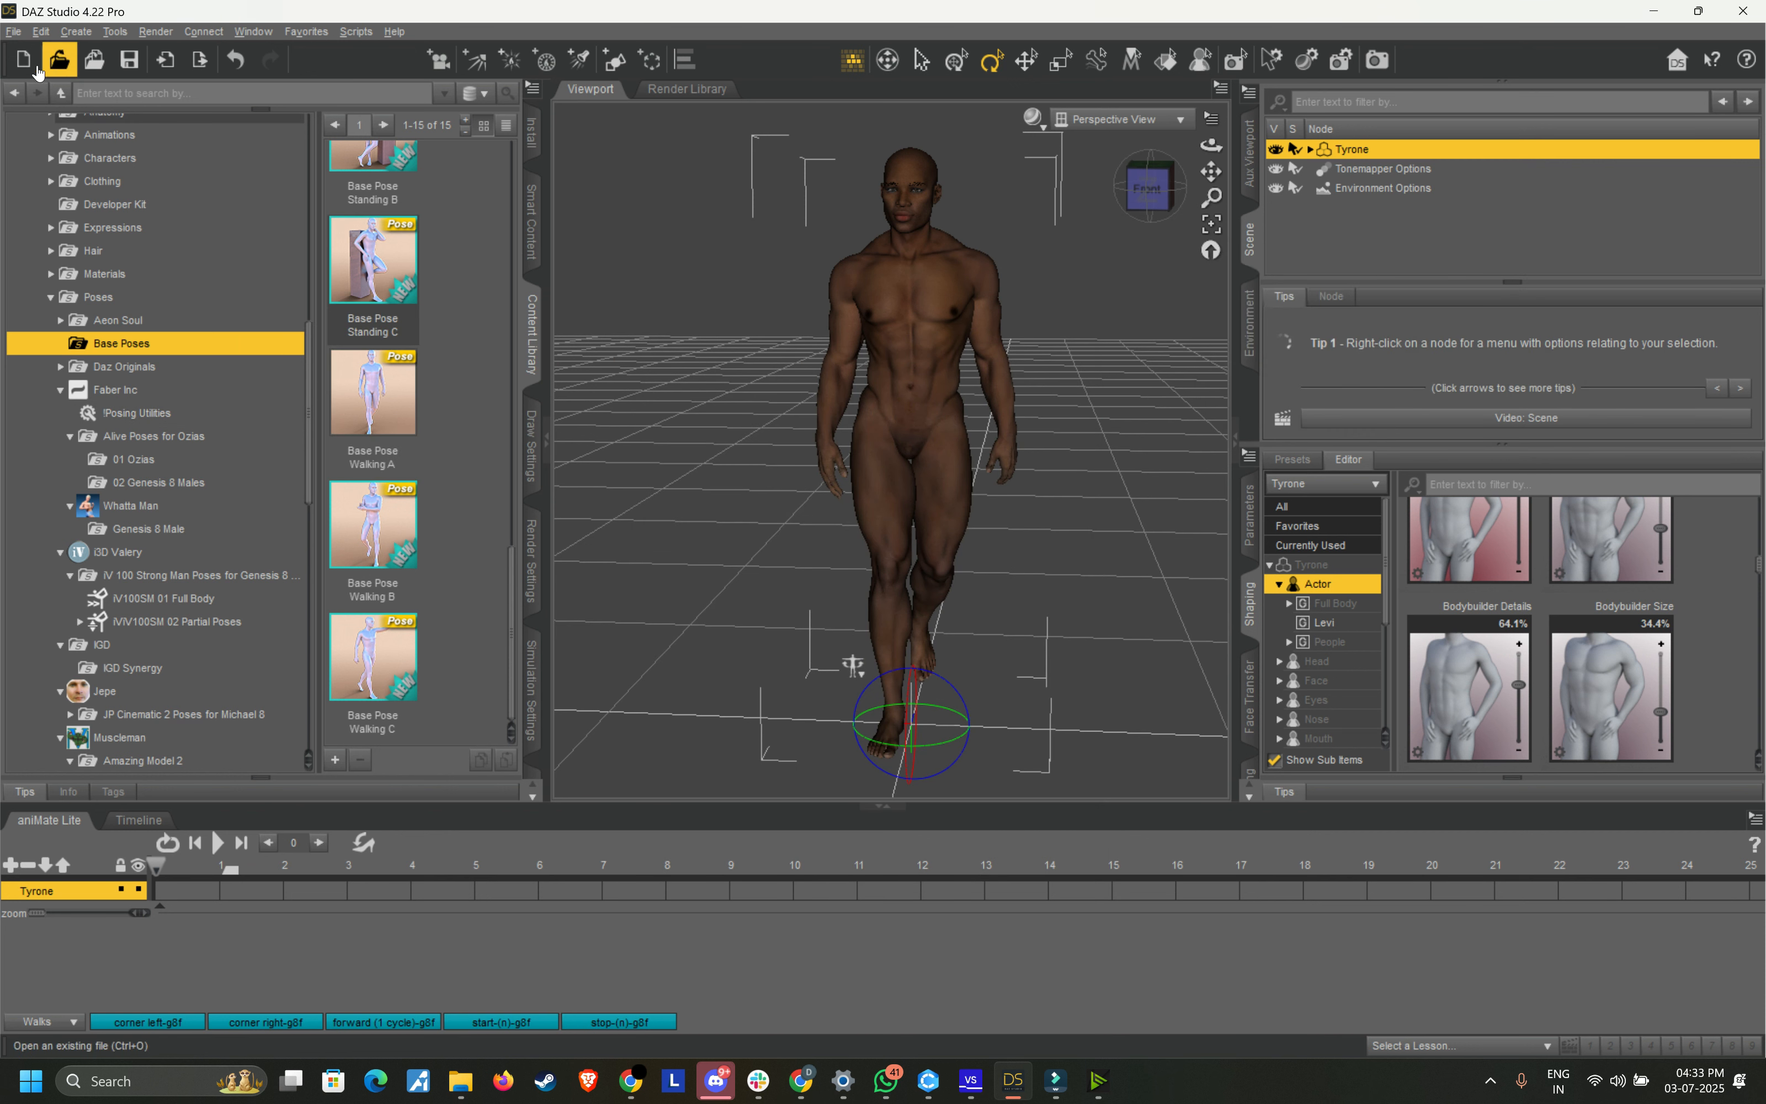
Step: Begin another export of the walking figure into the FBX folder with Autodesk FBX (*.fbx) as the file type
{"action": "left_click", "coordinate": [14, 32]}
{"action": "left_click", "coordinate": [77, 242]}
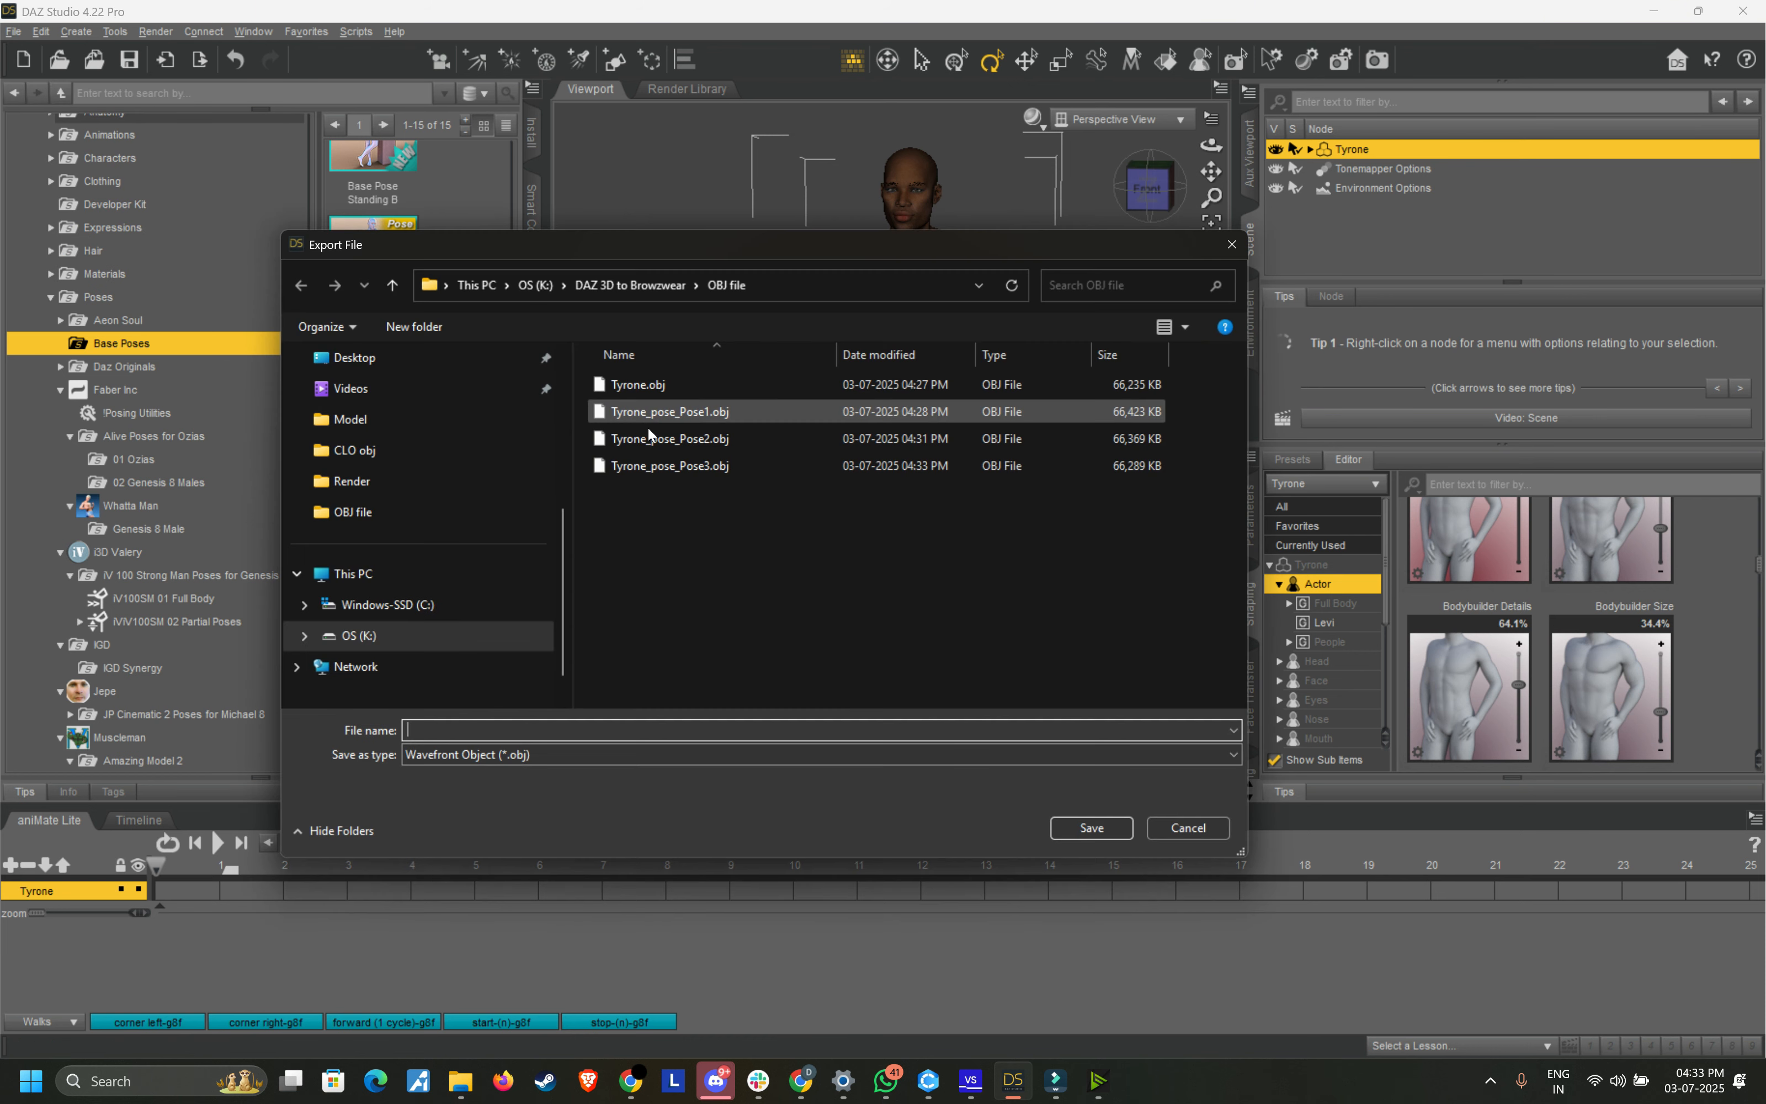
{"action": "left_click", "coordinate": [642, 284]}
{"action": "double_click", "coordinate": [689, 484]}
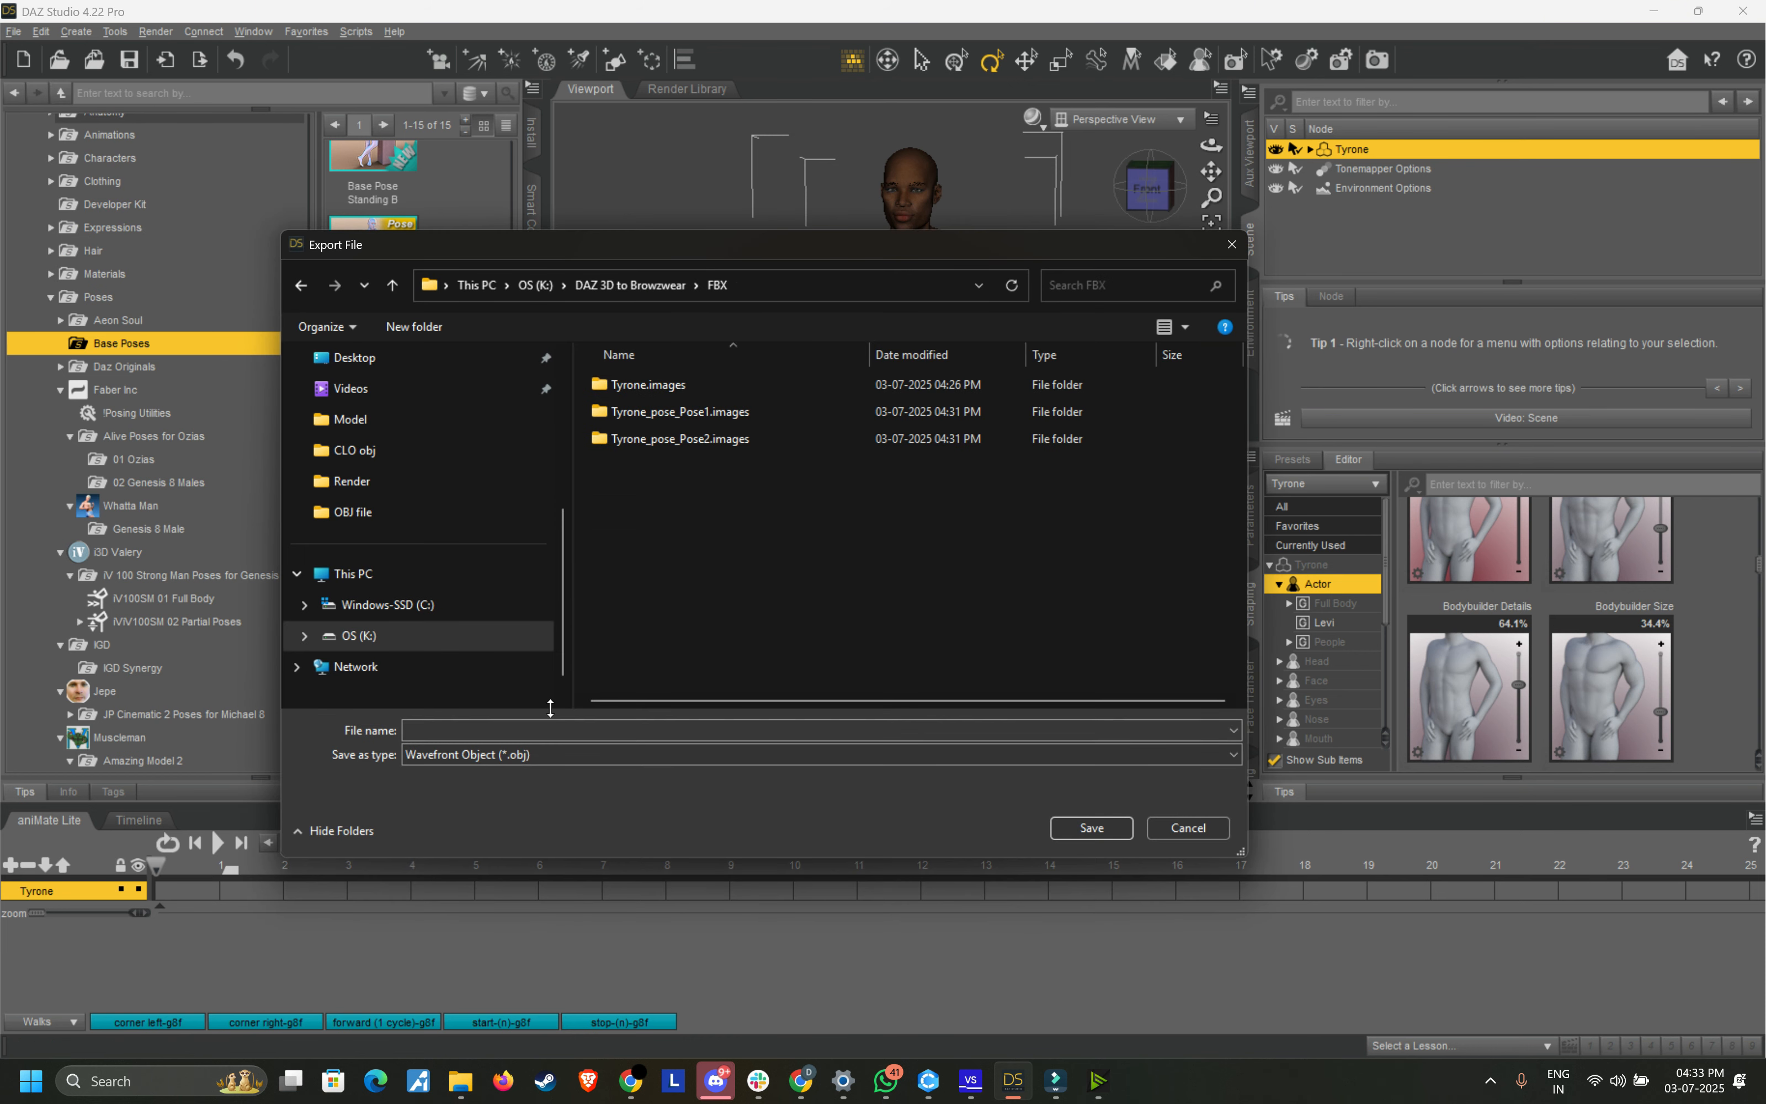
{"action": "left_click", "coordinate": [552, 754]}
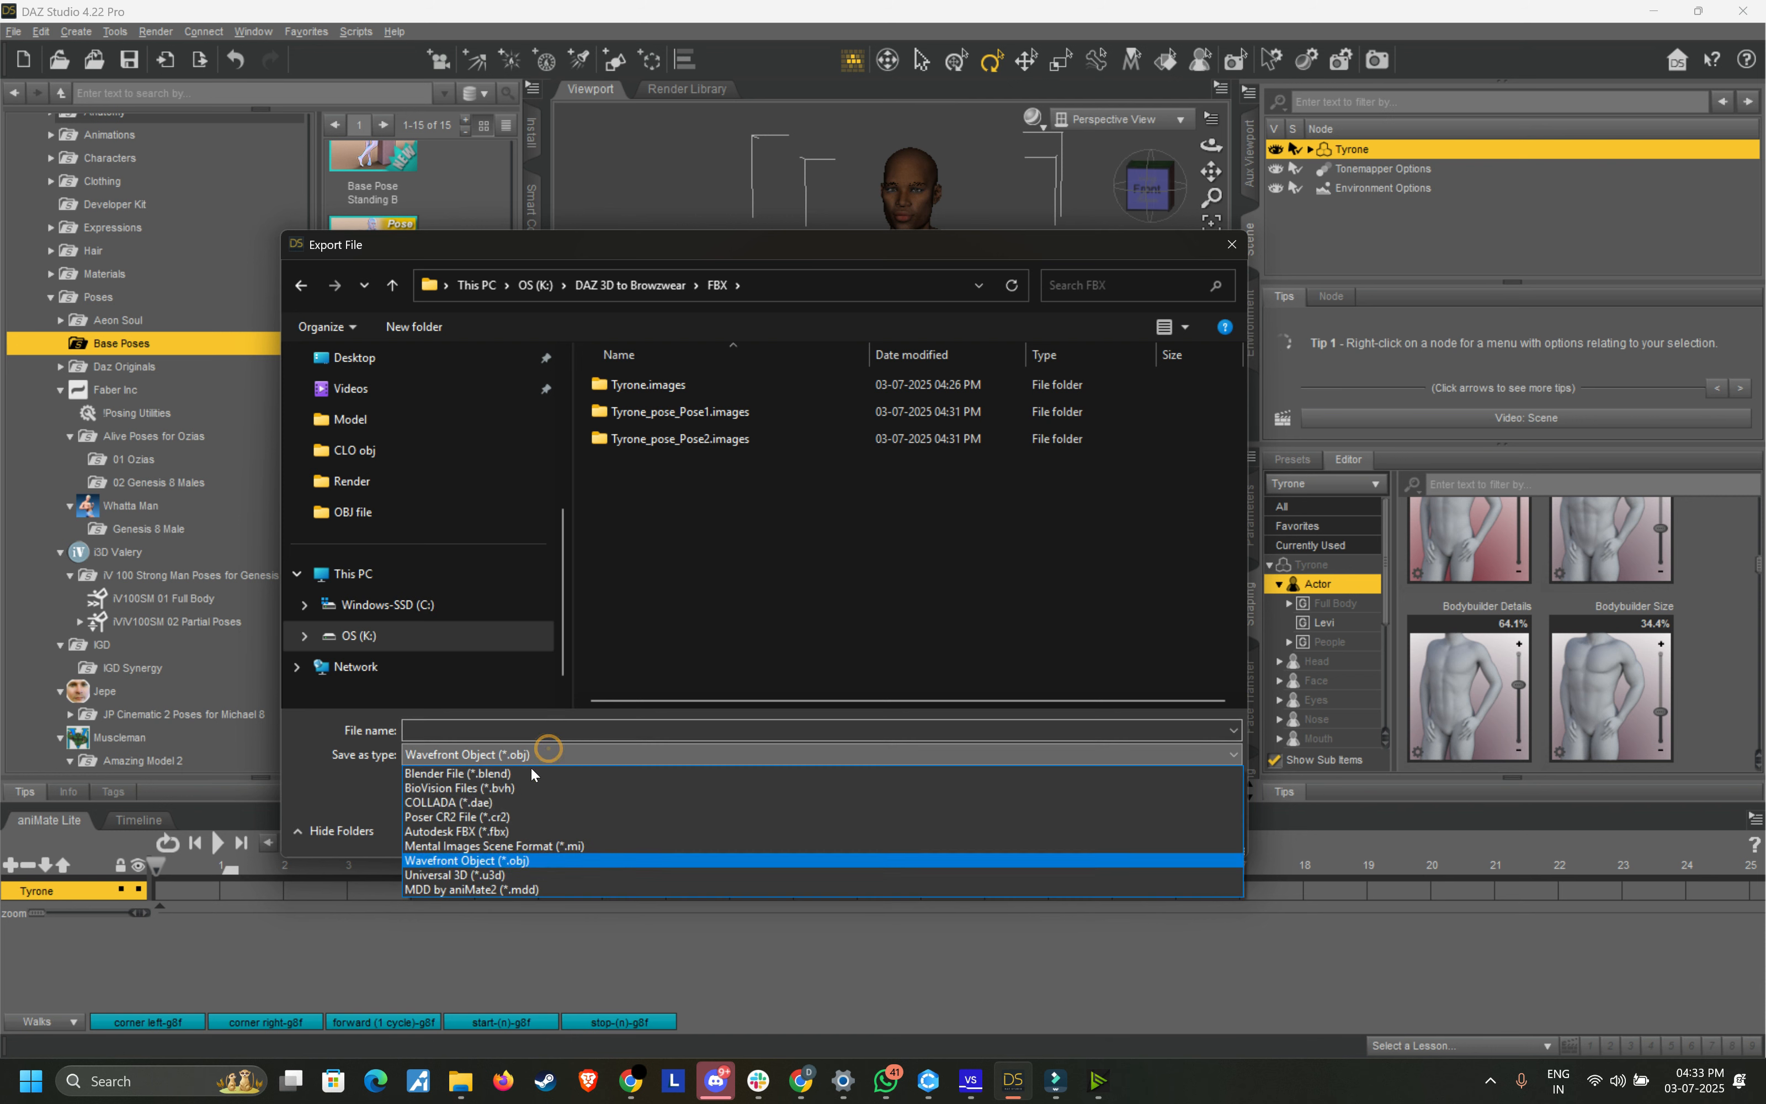
{"action": "left_click", "coordinate": [552, 833]}
Step: Export the walking figure as Tyrone_pose_Pose3 in Autodesk FBX (*.fbx) format to the FBX folder, accepting the FBX export options
{"action": "left_click", "coordinate": [768, 523]}
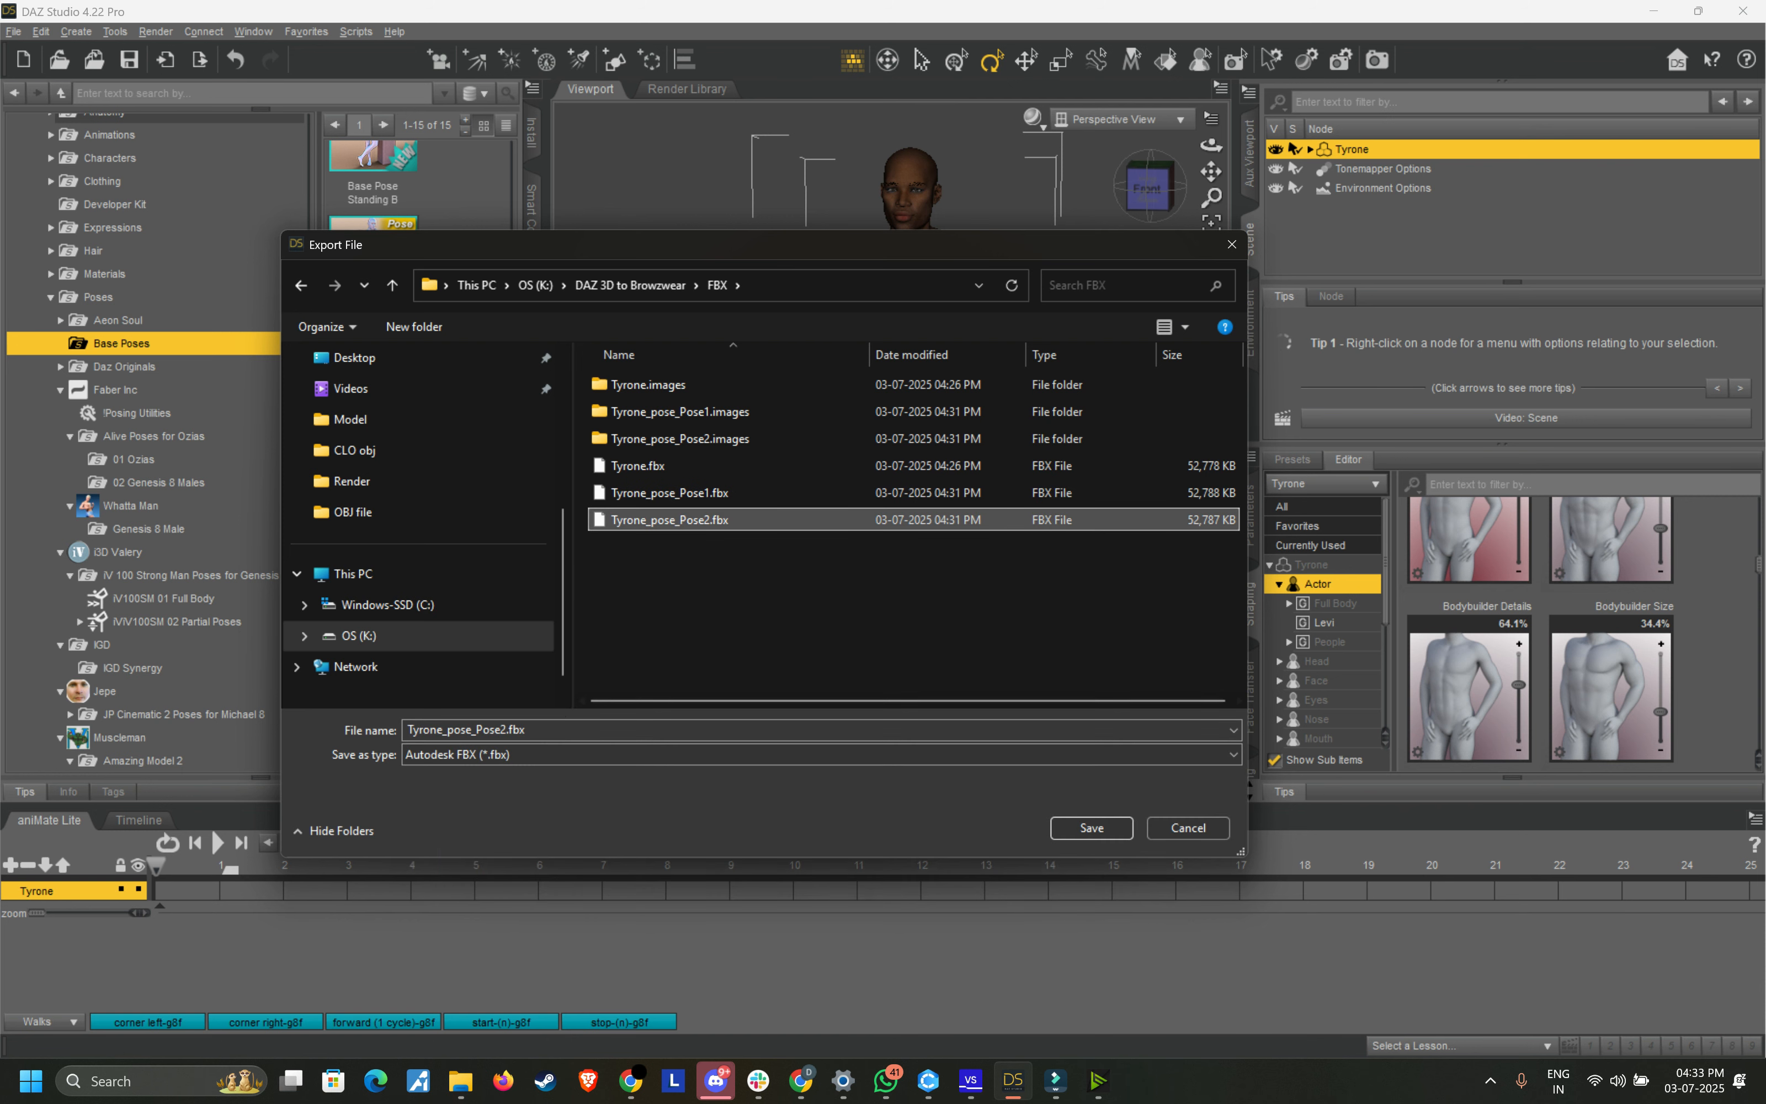
{"action": "left_click", "coordinate": [548, 729]}
{"action": "key", "text": "BackSpace"}
{"action": "key", "text": "BackSpace"}
{"action": "key", "text": "BackSpace"}
{"action": "key", "text": "BackSpace"}
{"action": "key", "text": "BackSpace"}
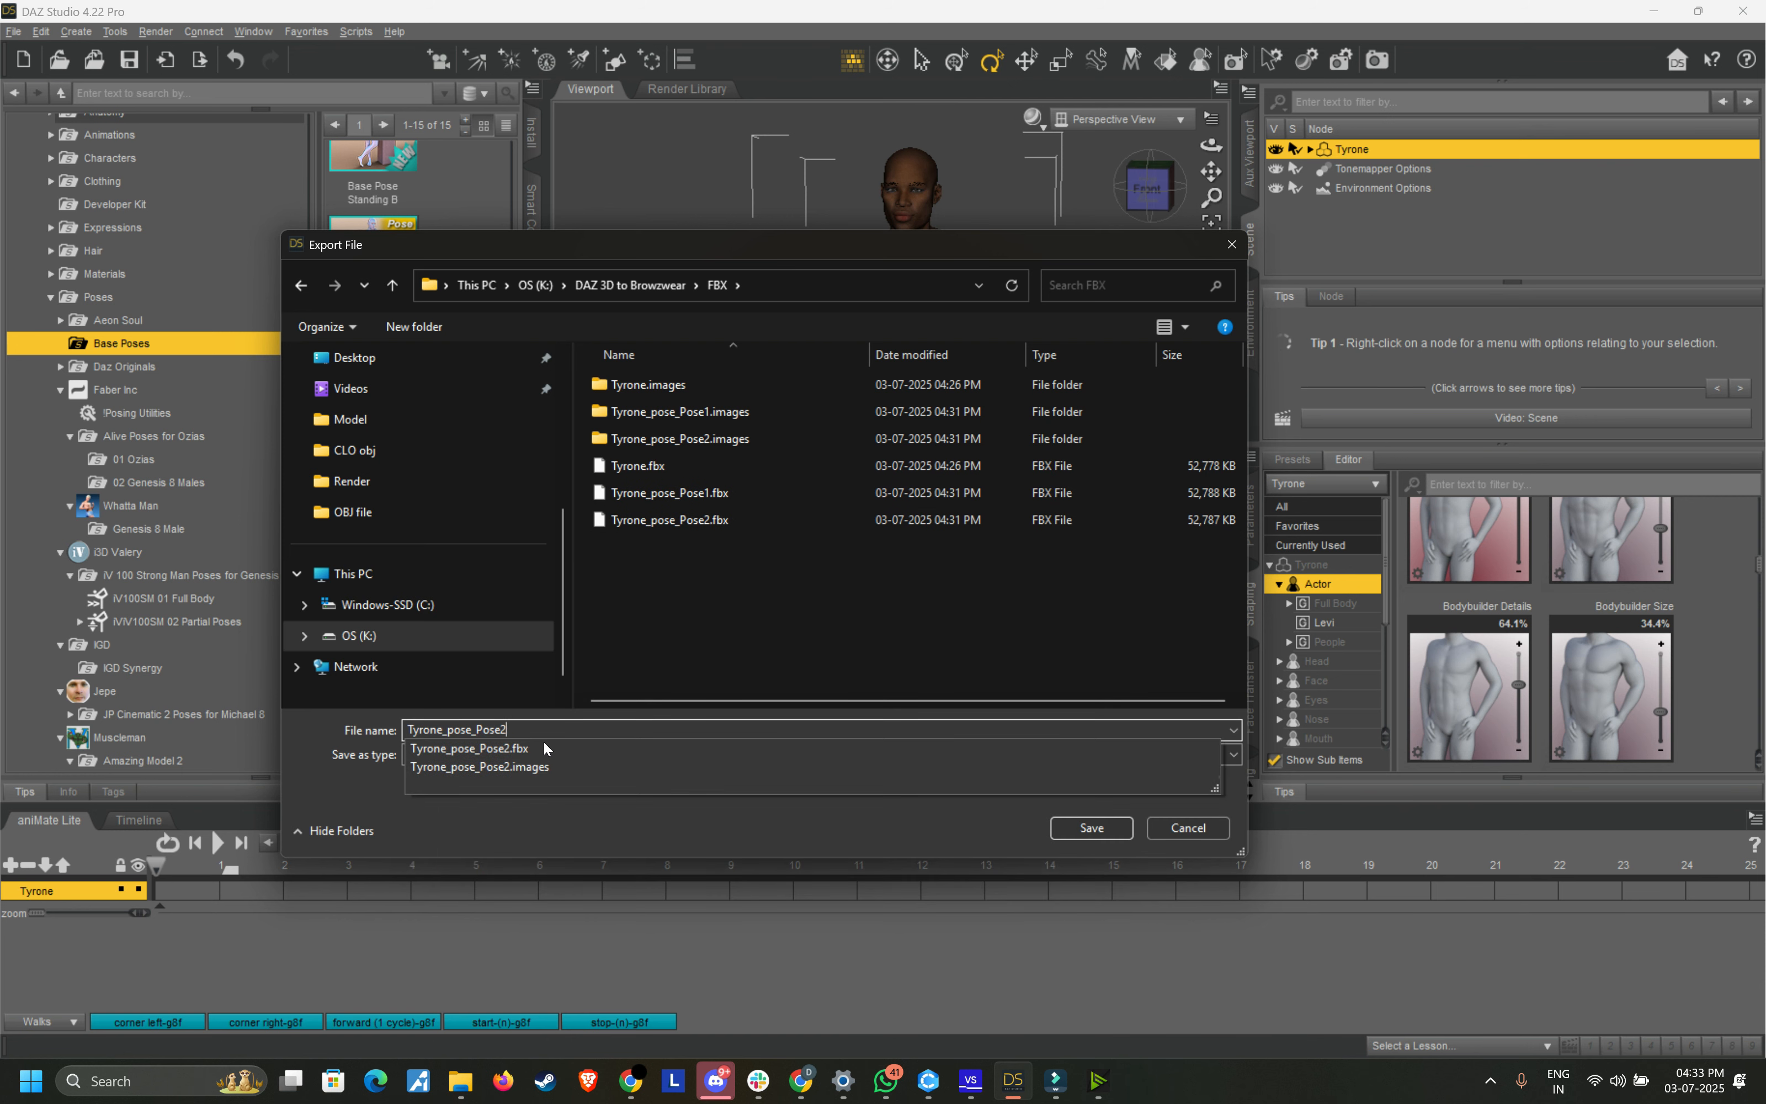
{"action": "type", "text": "3"}
{"action": "key", "text": "Return"}
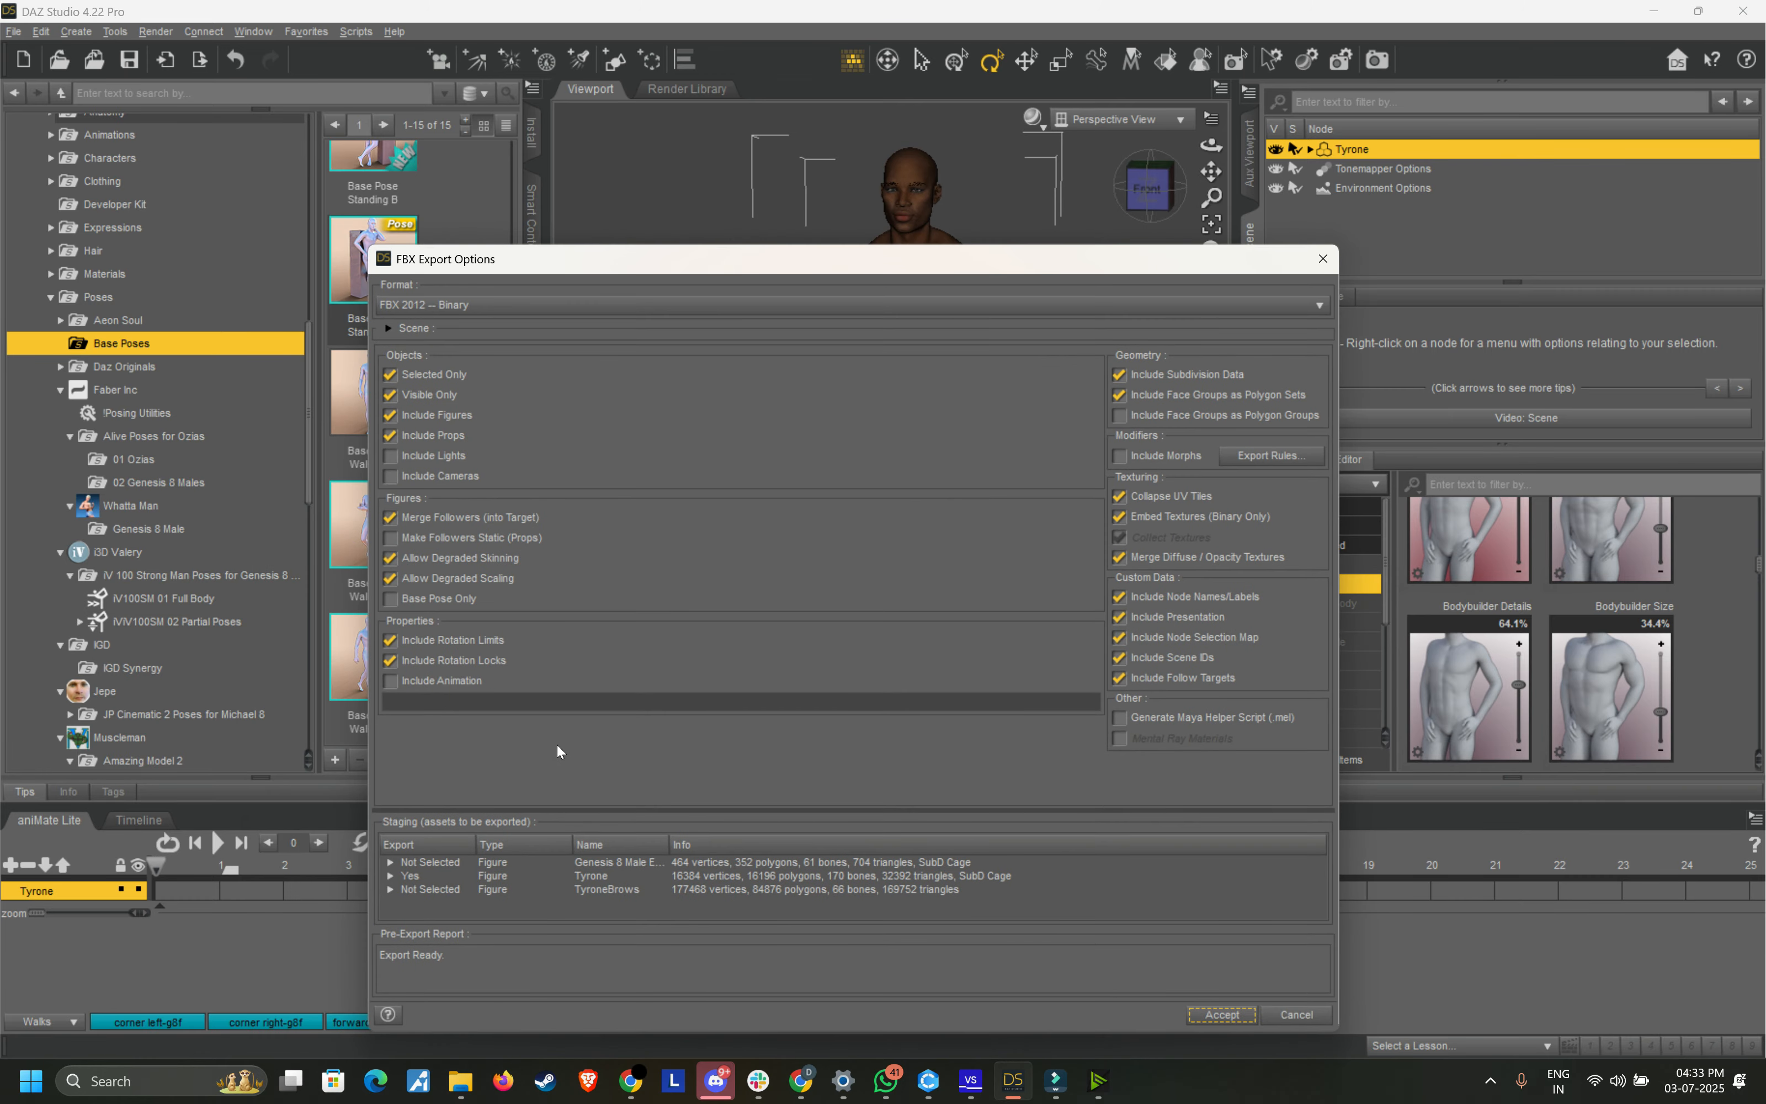
{"action": "left_click", "coordinate": [1212, 1005]}
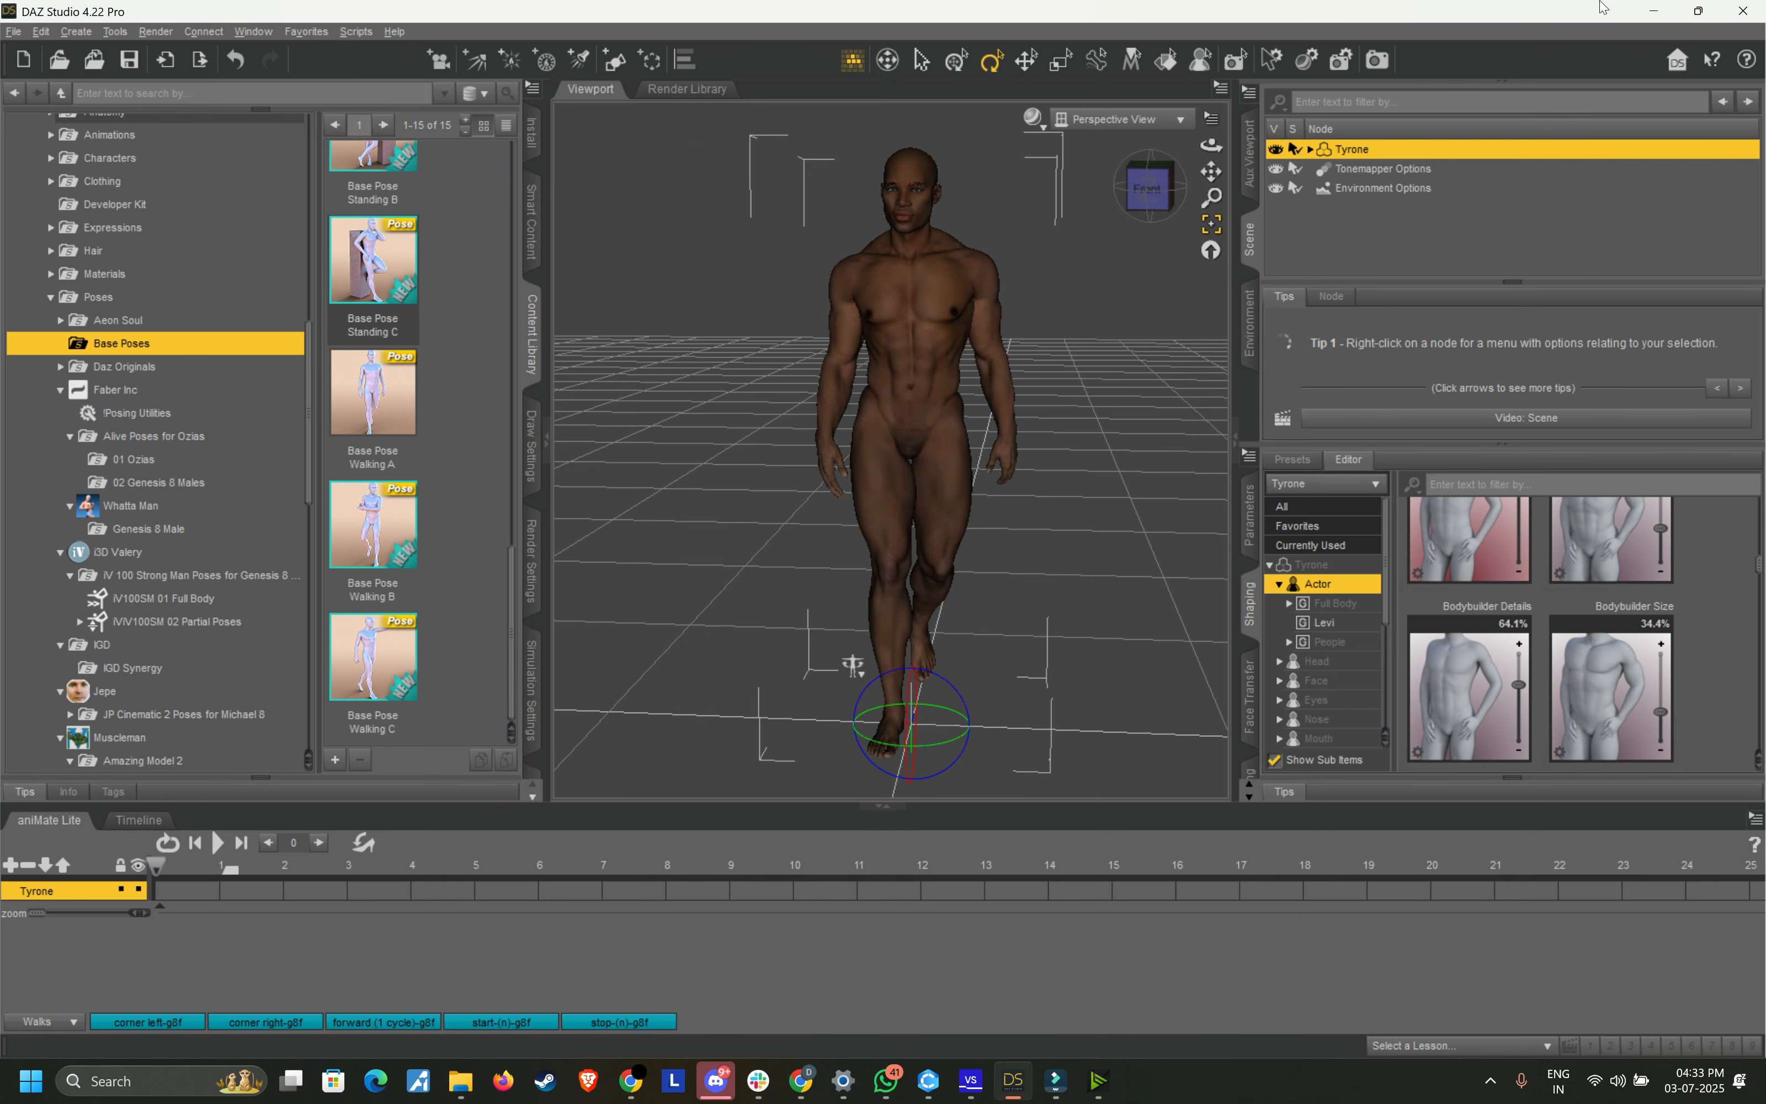
Step: Switch from DAZ Studio to VStitcher and start adding a new avatar from a file
{"action": "left_click", "coordinate": [1655, 11]}
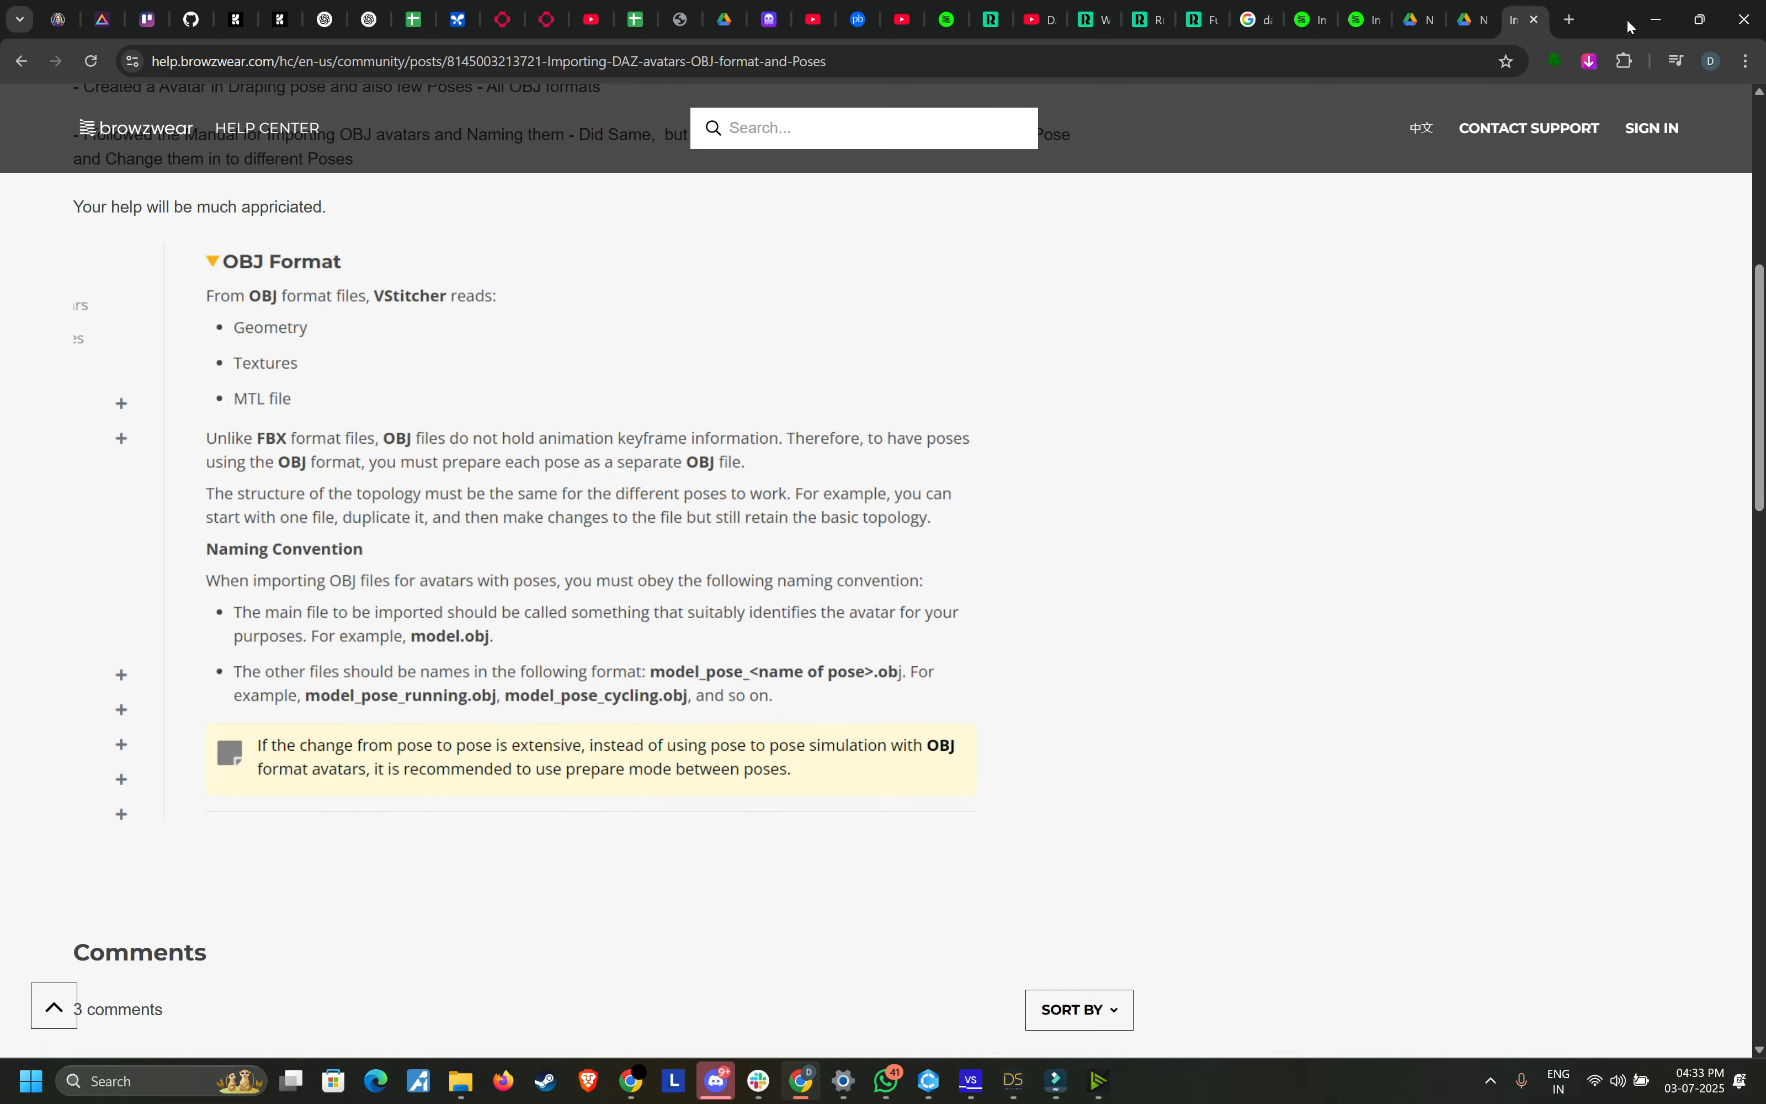
{"action": "left_click", "coordinate": [1655, 18]}
{"action": "left_click", "coordinate": [1701, 20]}
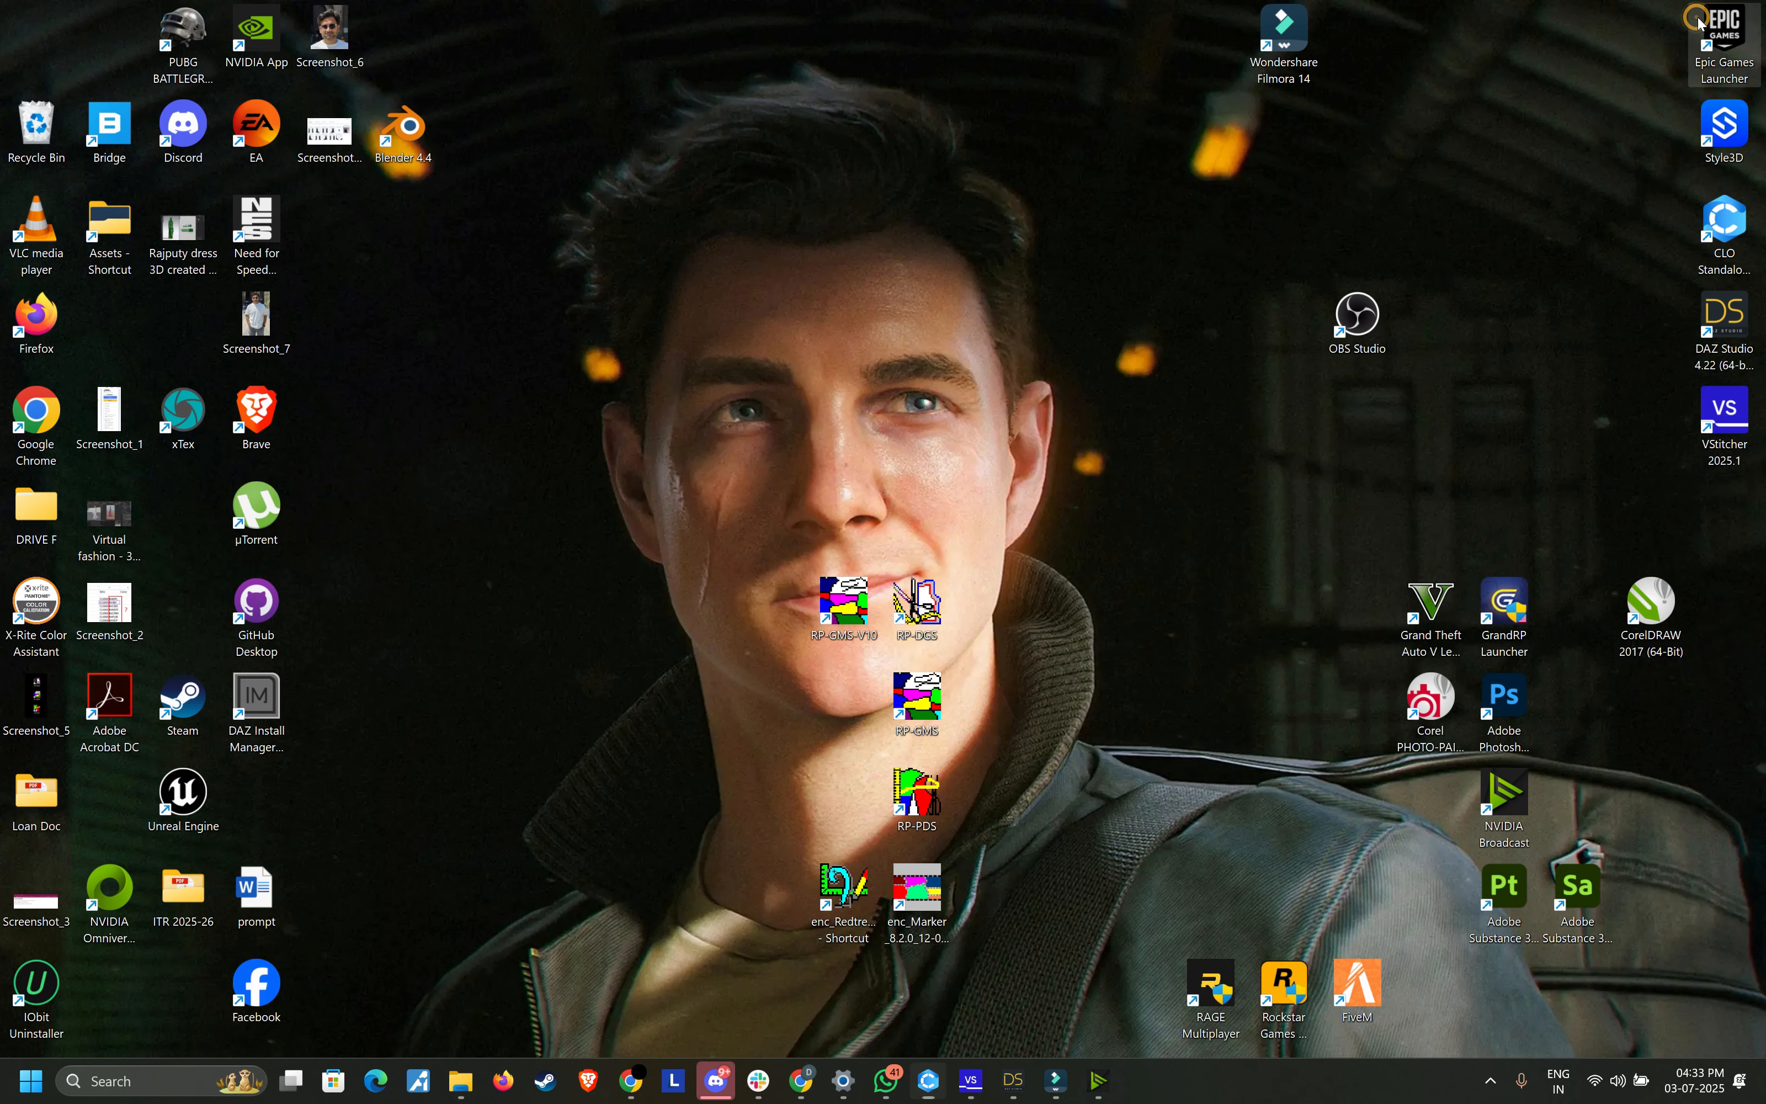
{"action": "left_click", "coordinate": [971, 1081]}
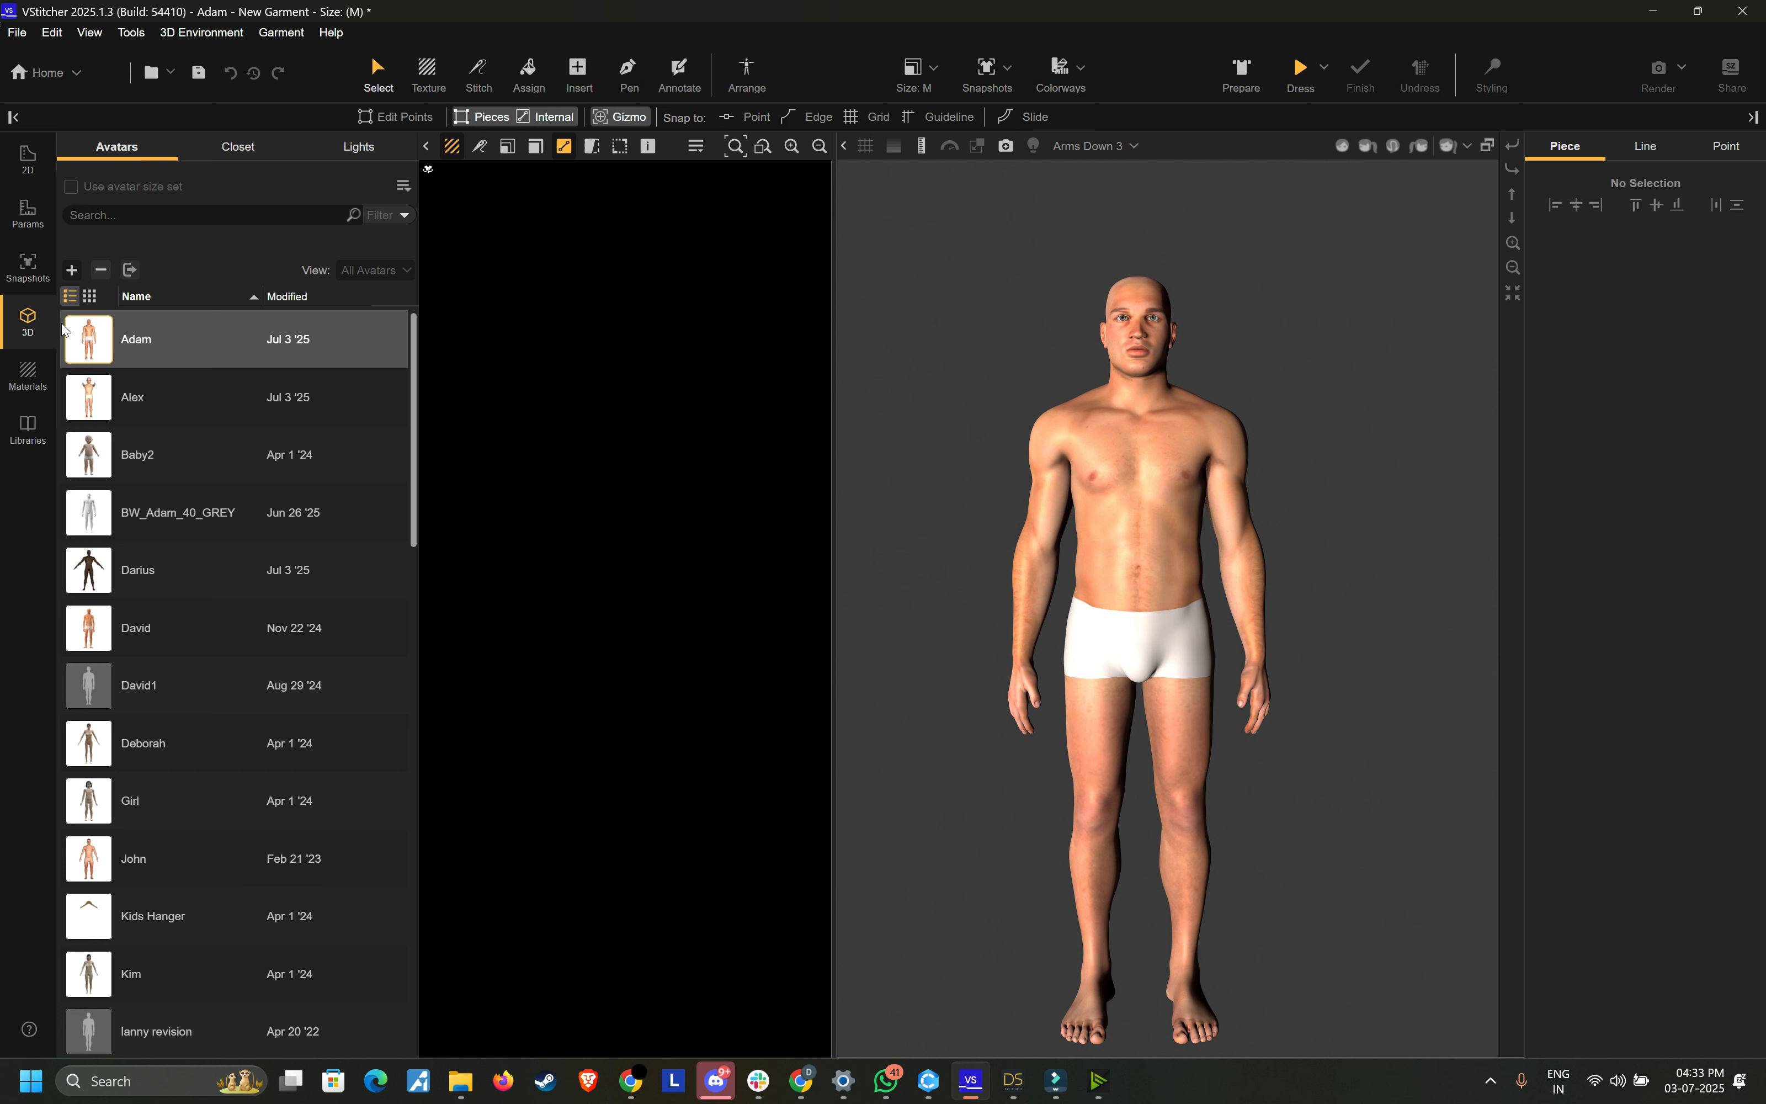
{"action": "left_click", "coordinate": [72, 271]}
{"action": "left_click", "coordinate": [125, 293]}
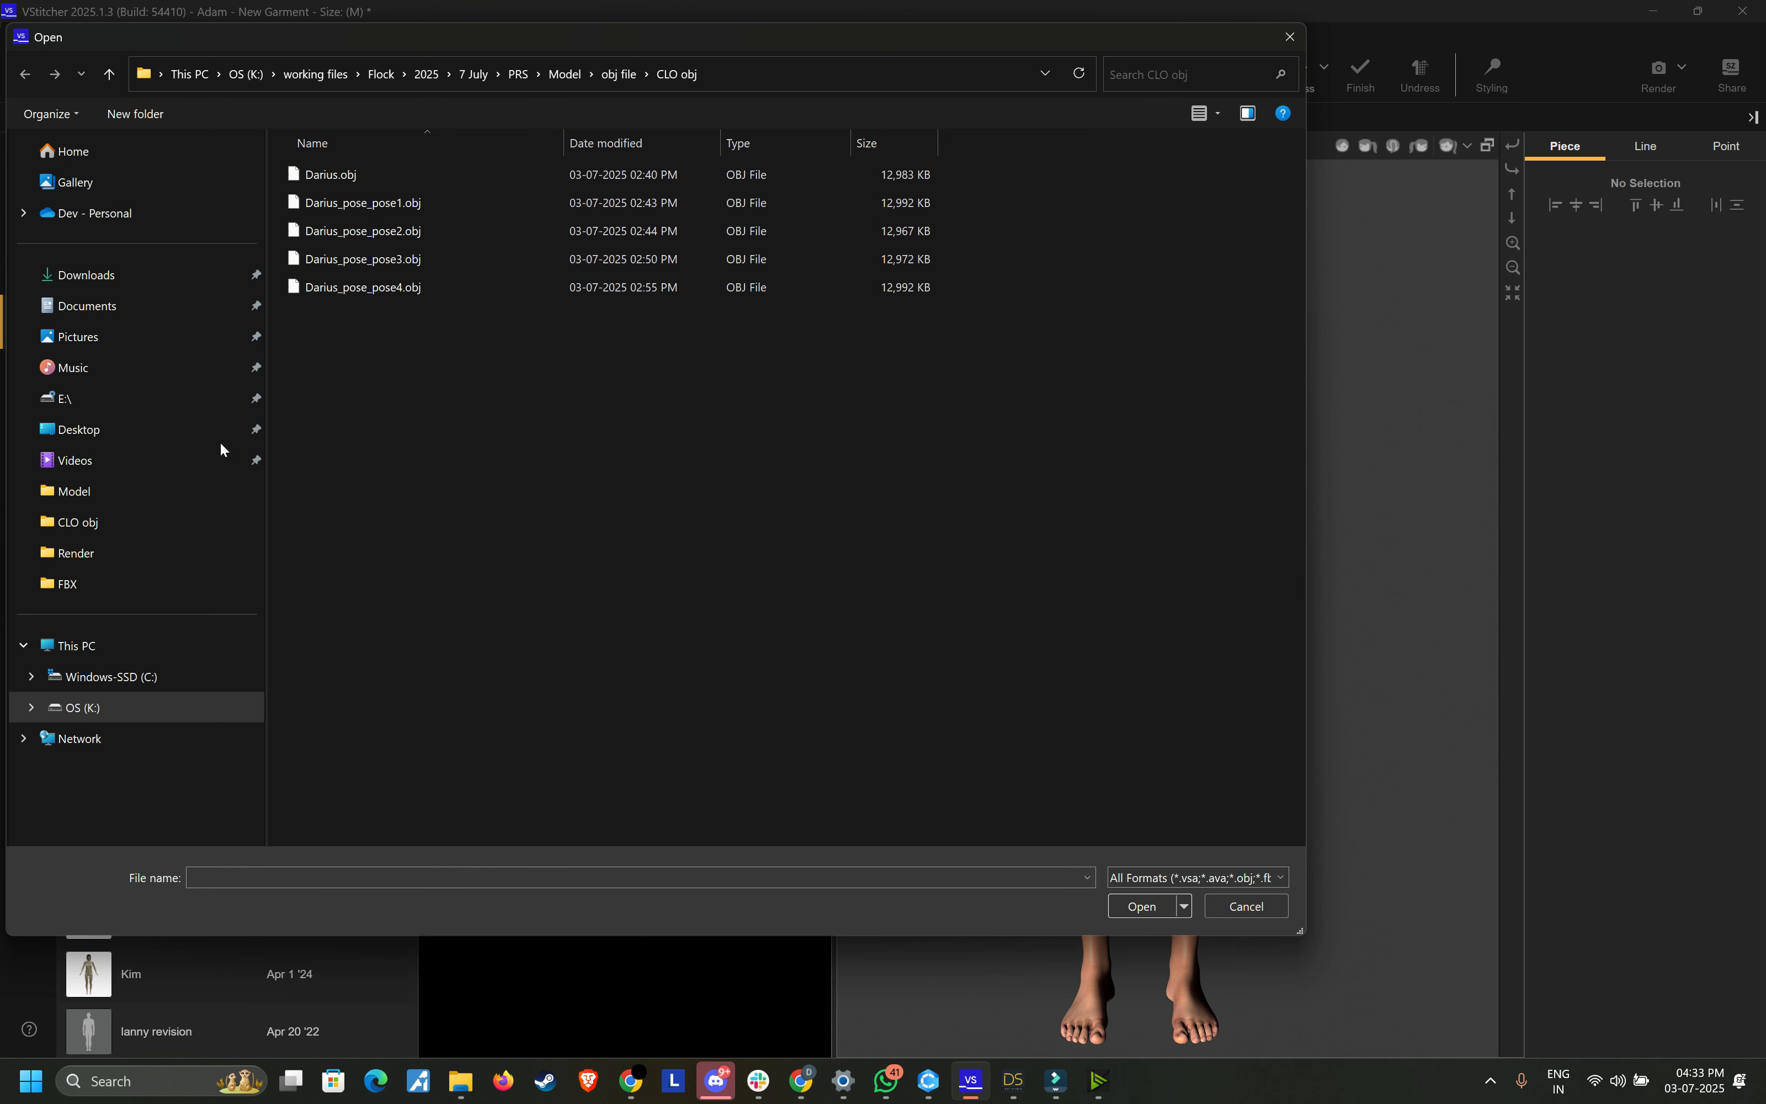
Step: Import Tyrone.fbx from the DAZ 3D to Browzwear > FBX folder on drive K: as an avatar, accepting the Customize Avatar settings
{"action": "left_click", "coordinate": [109, 705]}
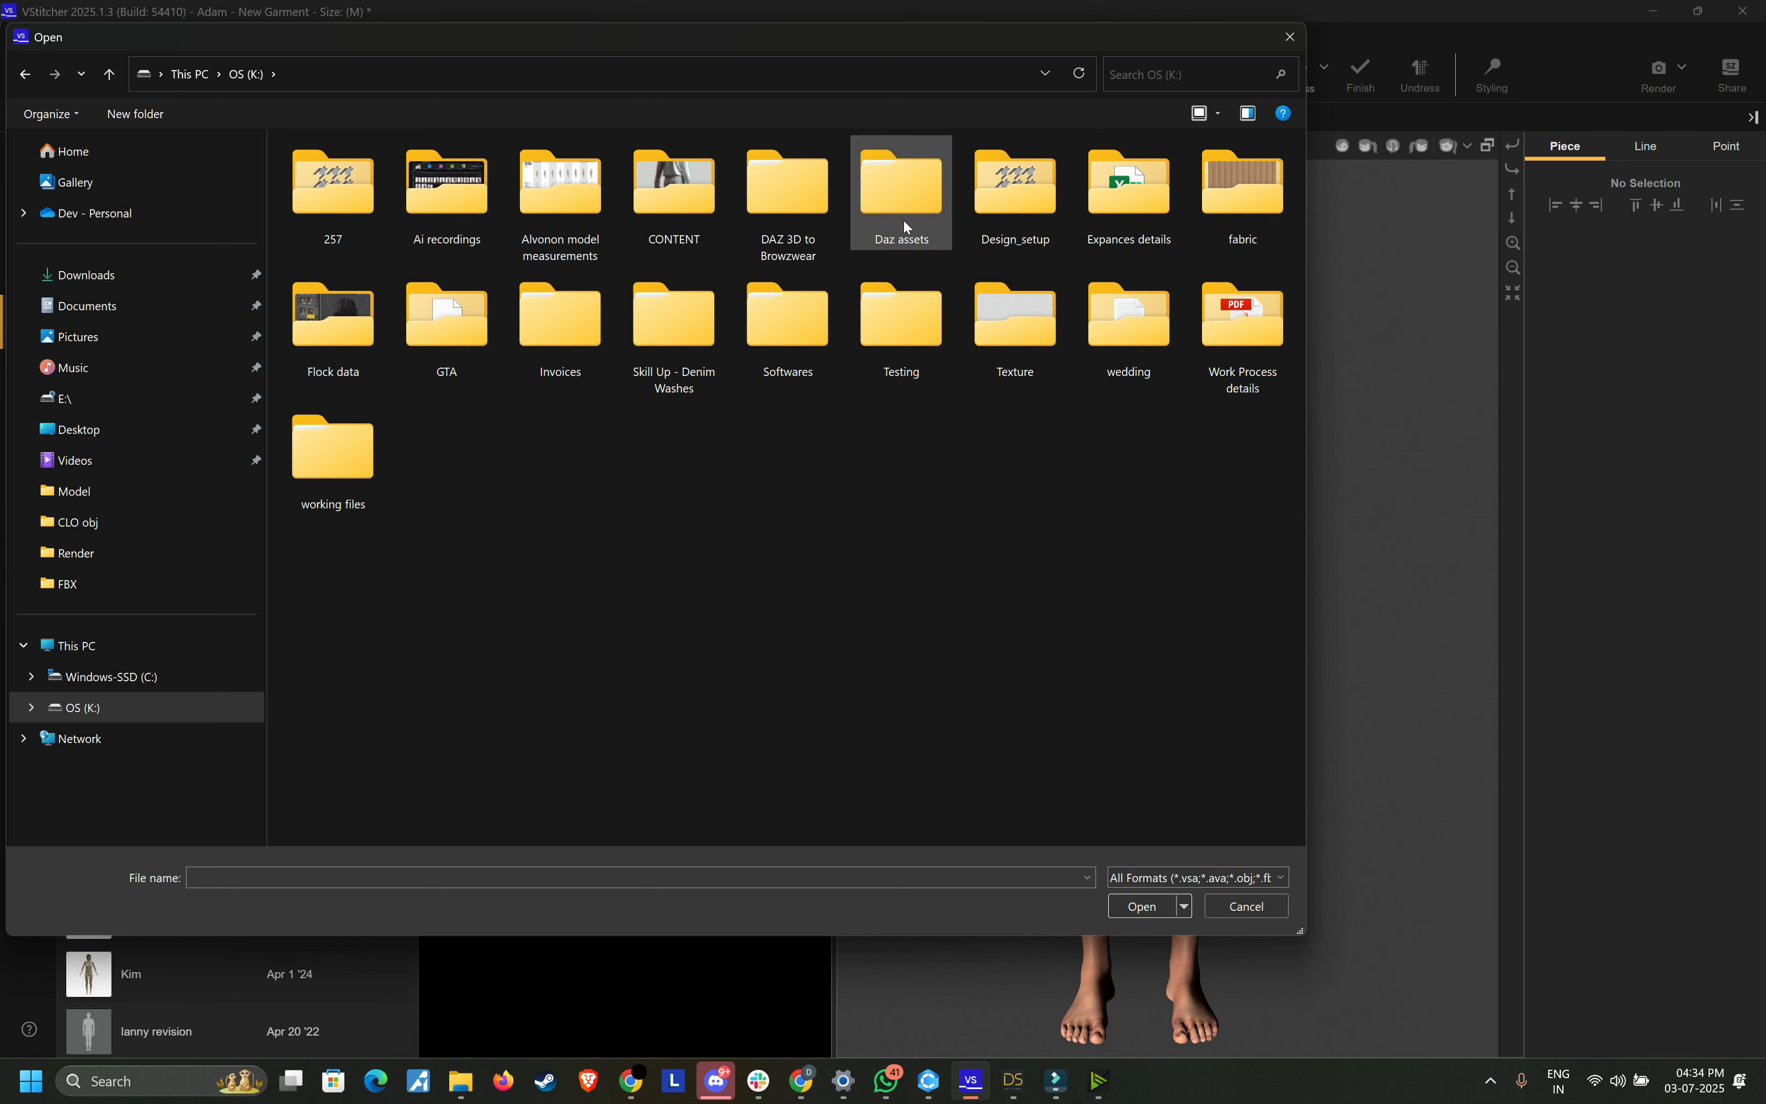
{"action": "double_click", "coordinate": [795, 232]}
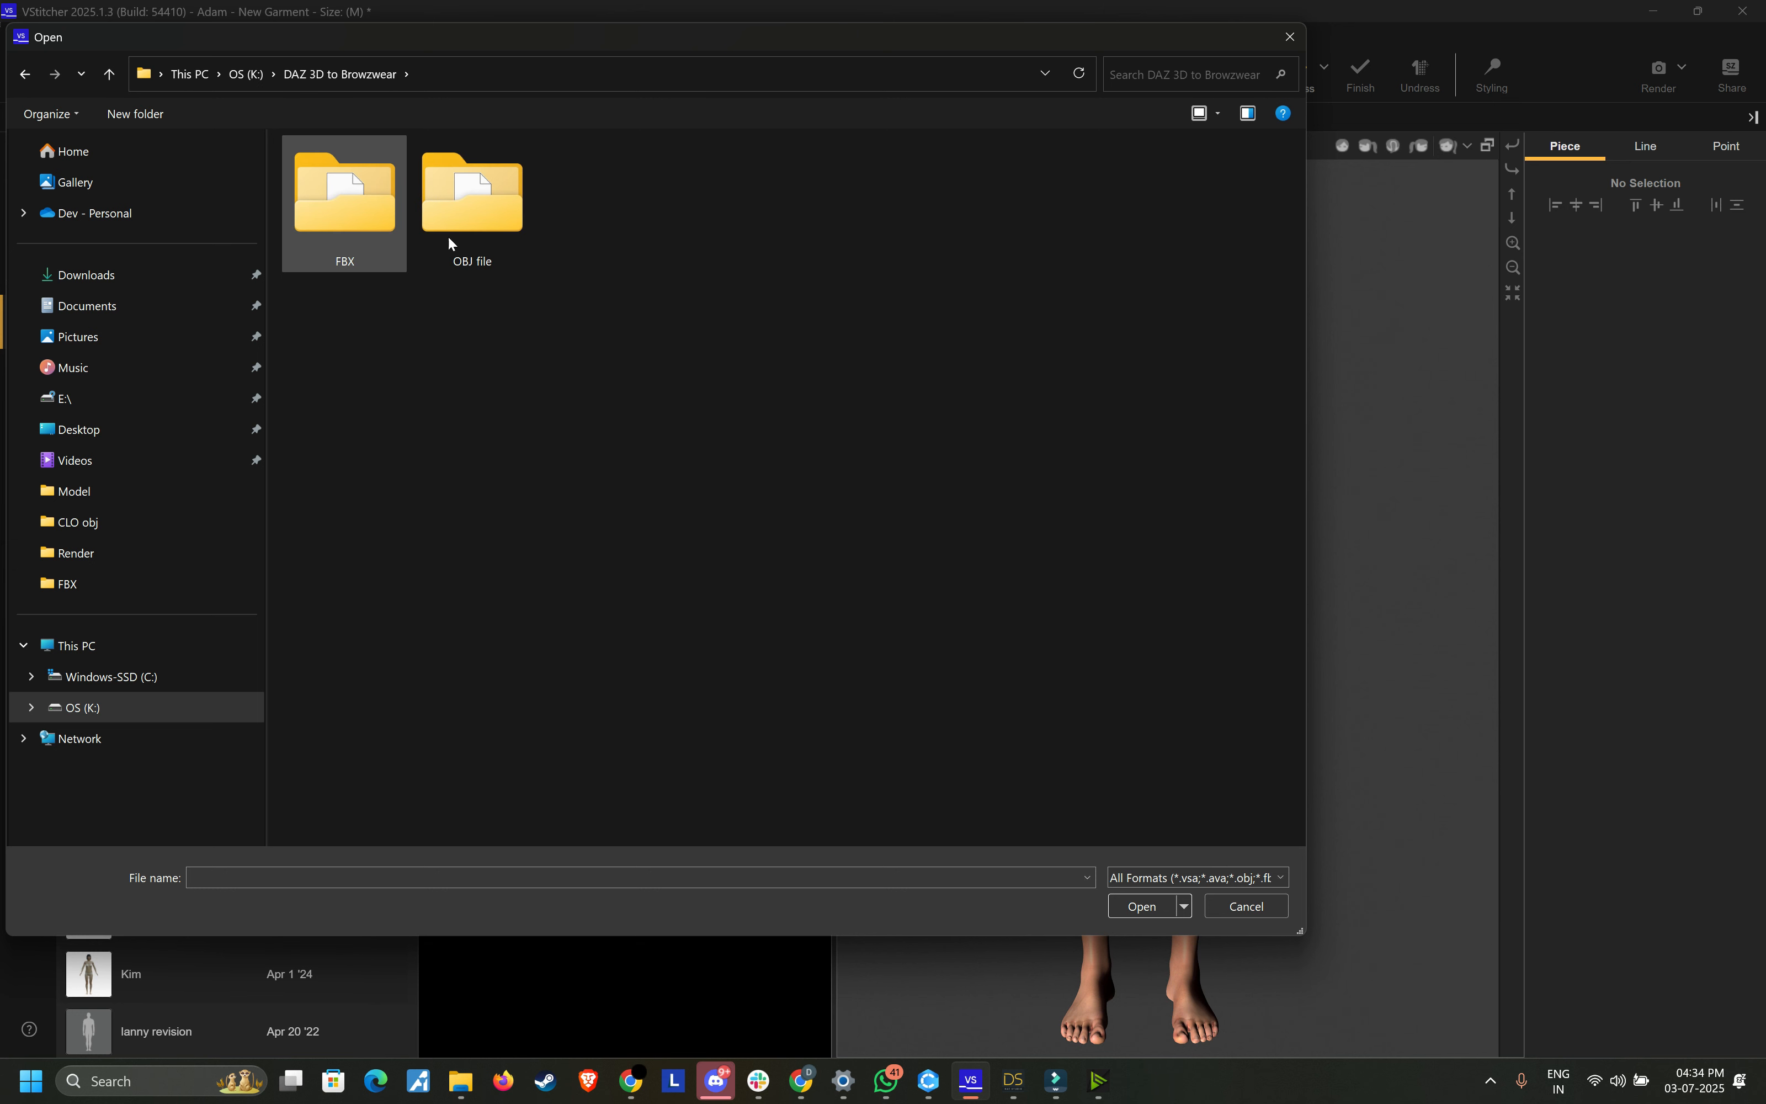
{"action": "left_click", "coordinate": [350, 212]}
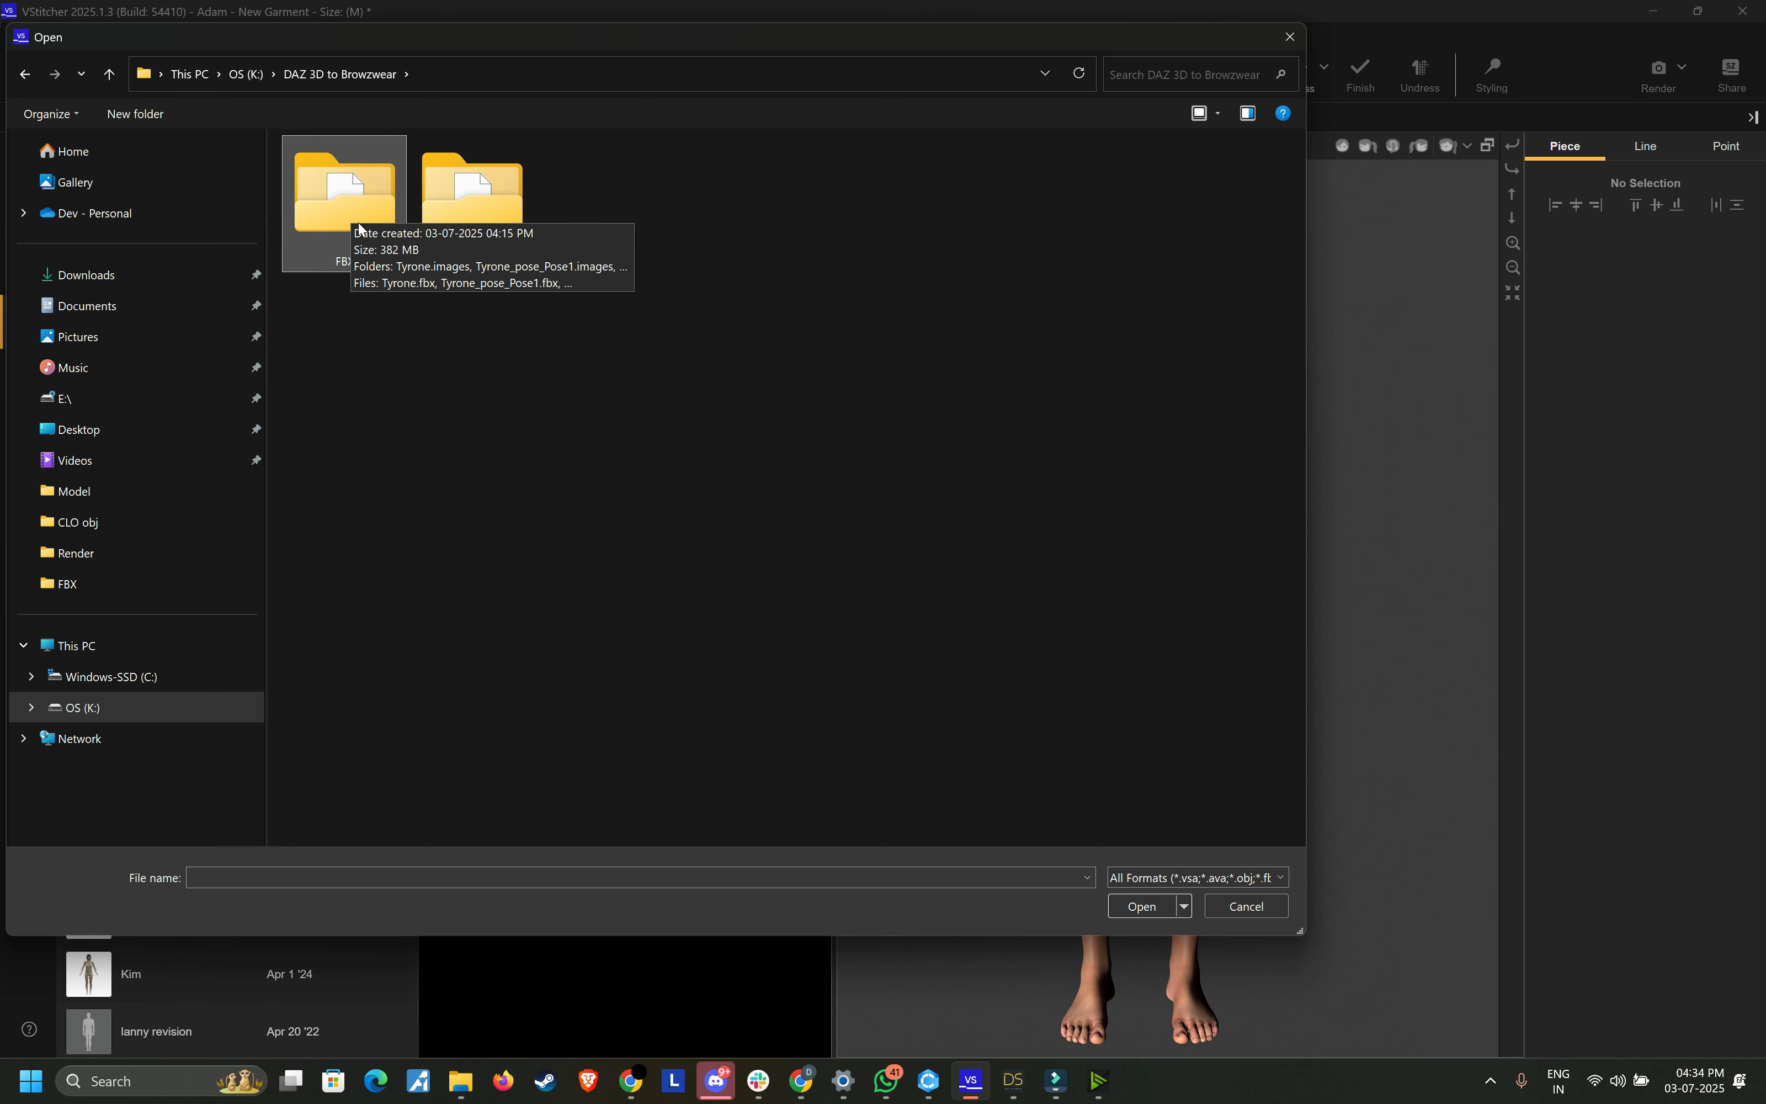
{"action": "double_click", "coordinate": [364, 245]}
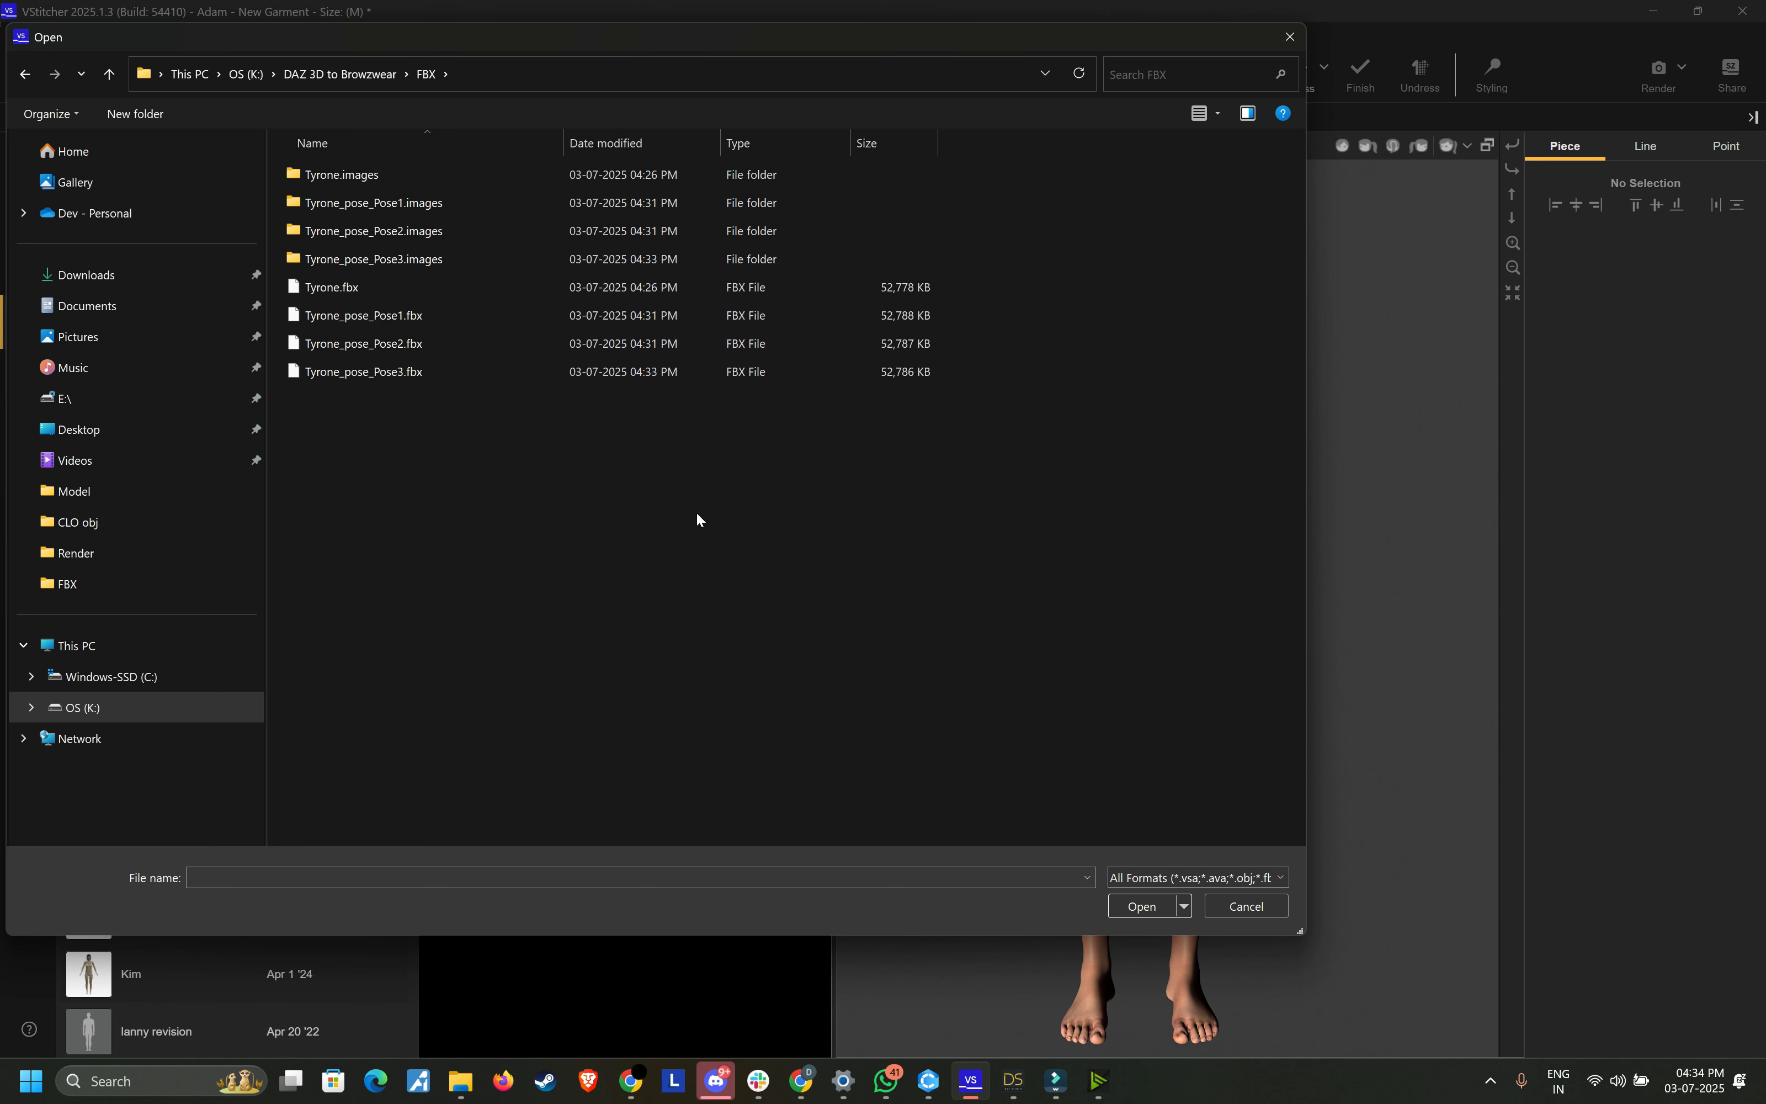
{"action": "scroll", "coordinate": [666, 555], "scroll_direction": "up", "scroll_amount": 4, "text": "ctrl"}
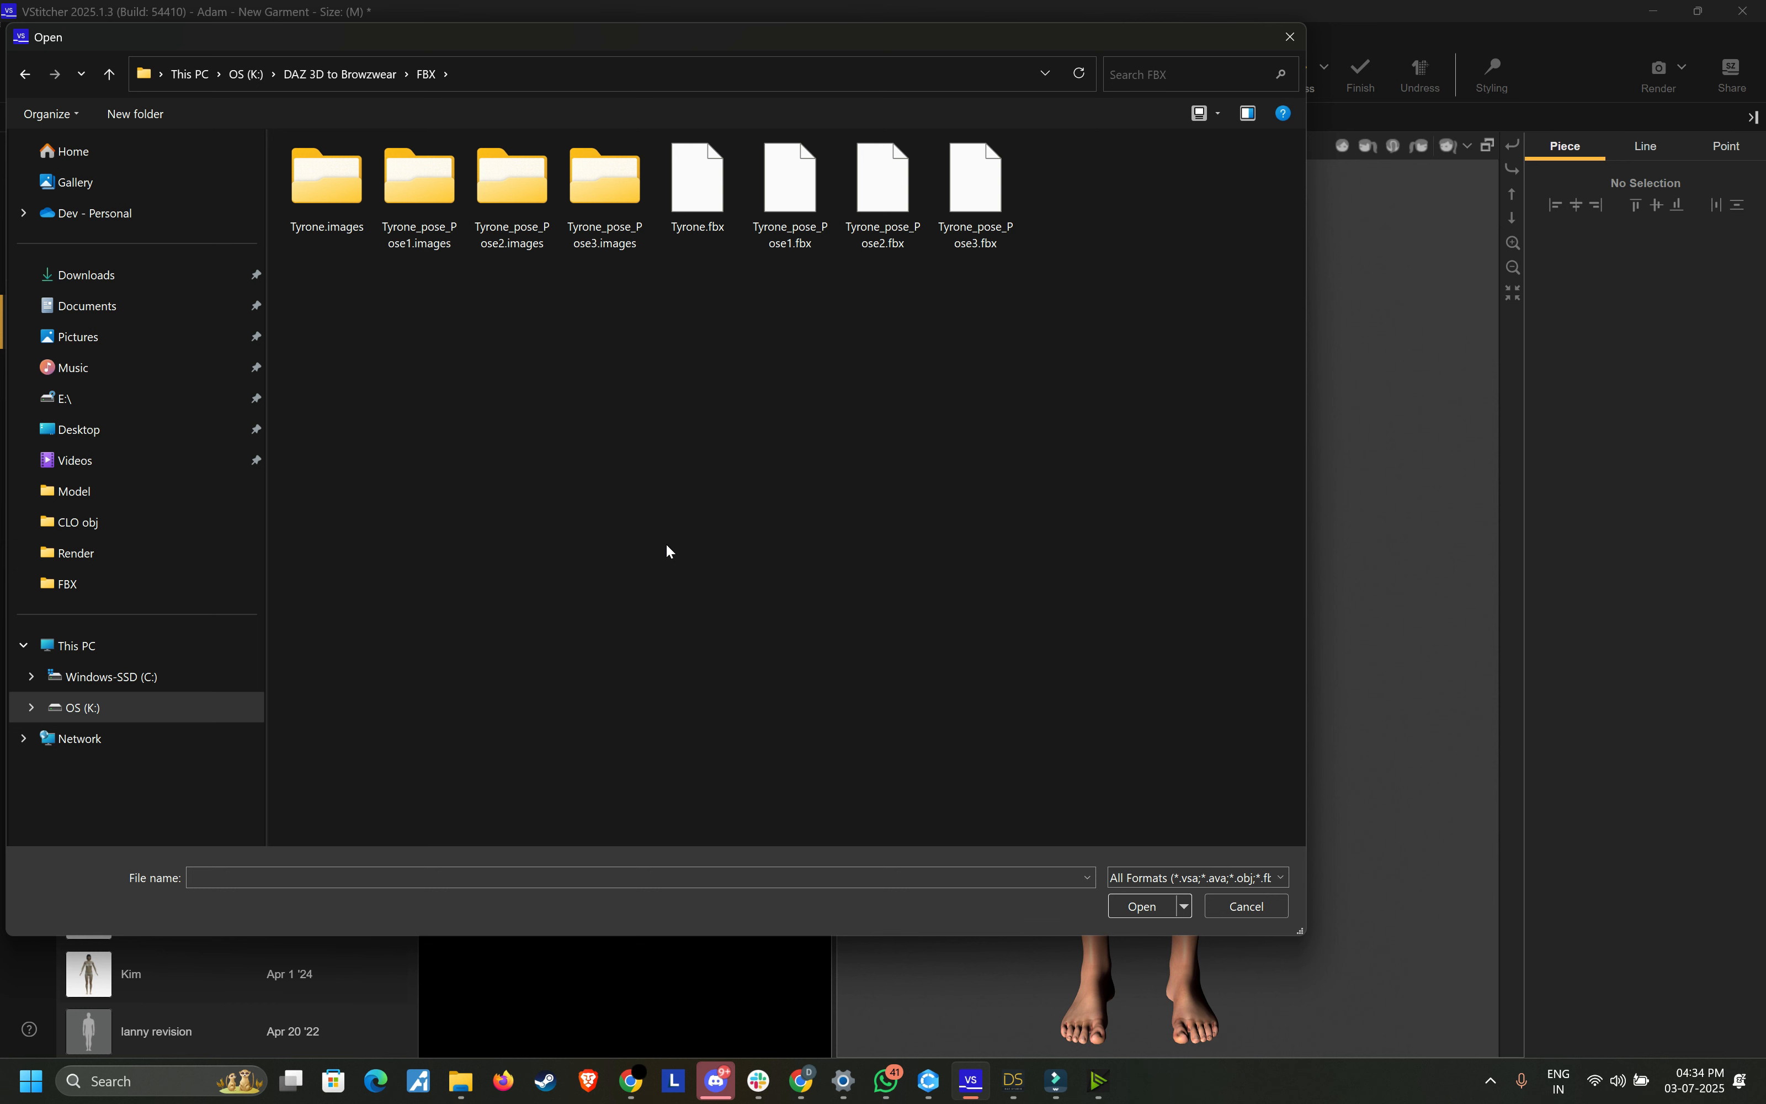
{"action": "left_click", "coordinate": [718, 203]}
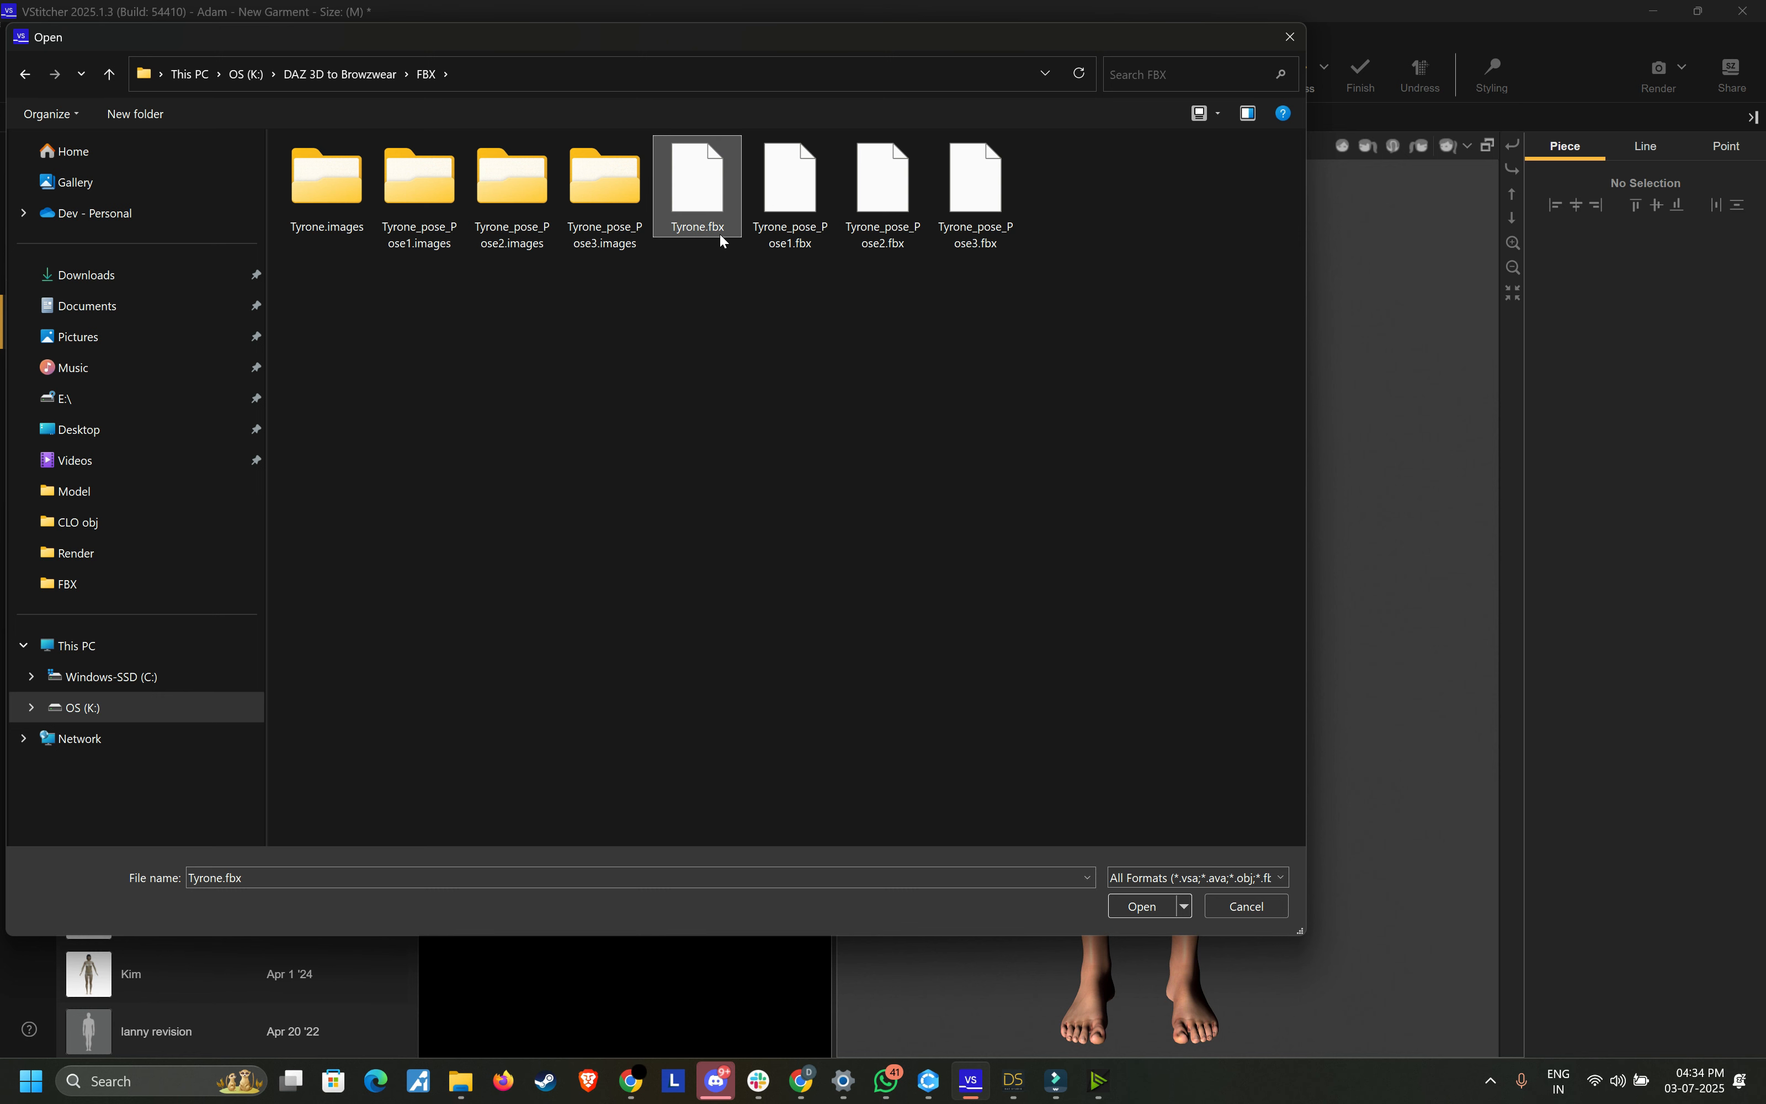
{"action": "left_click", "coordinate": [1143, 907]}
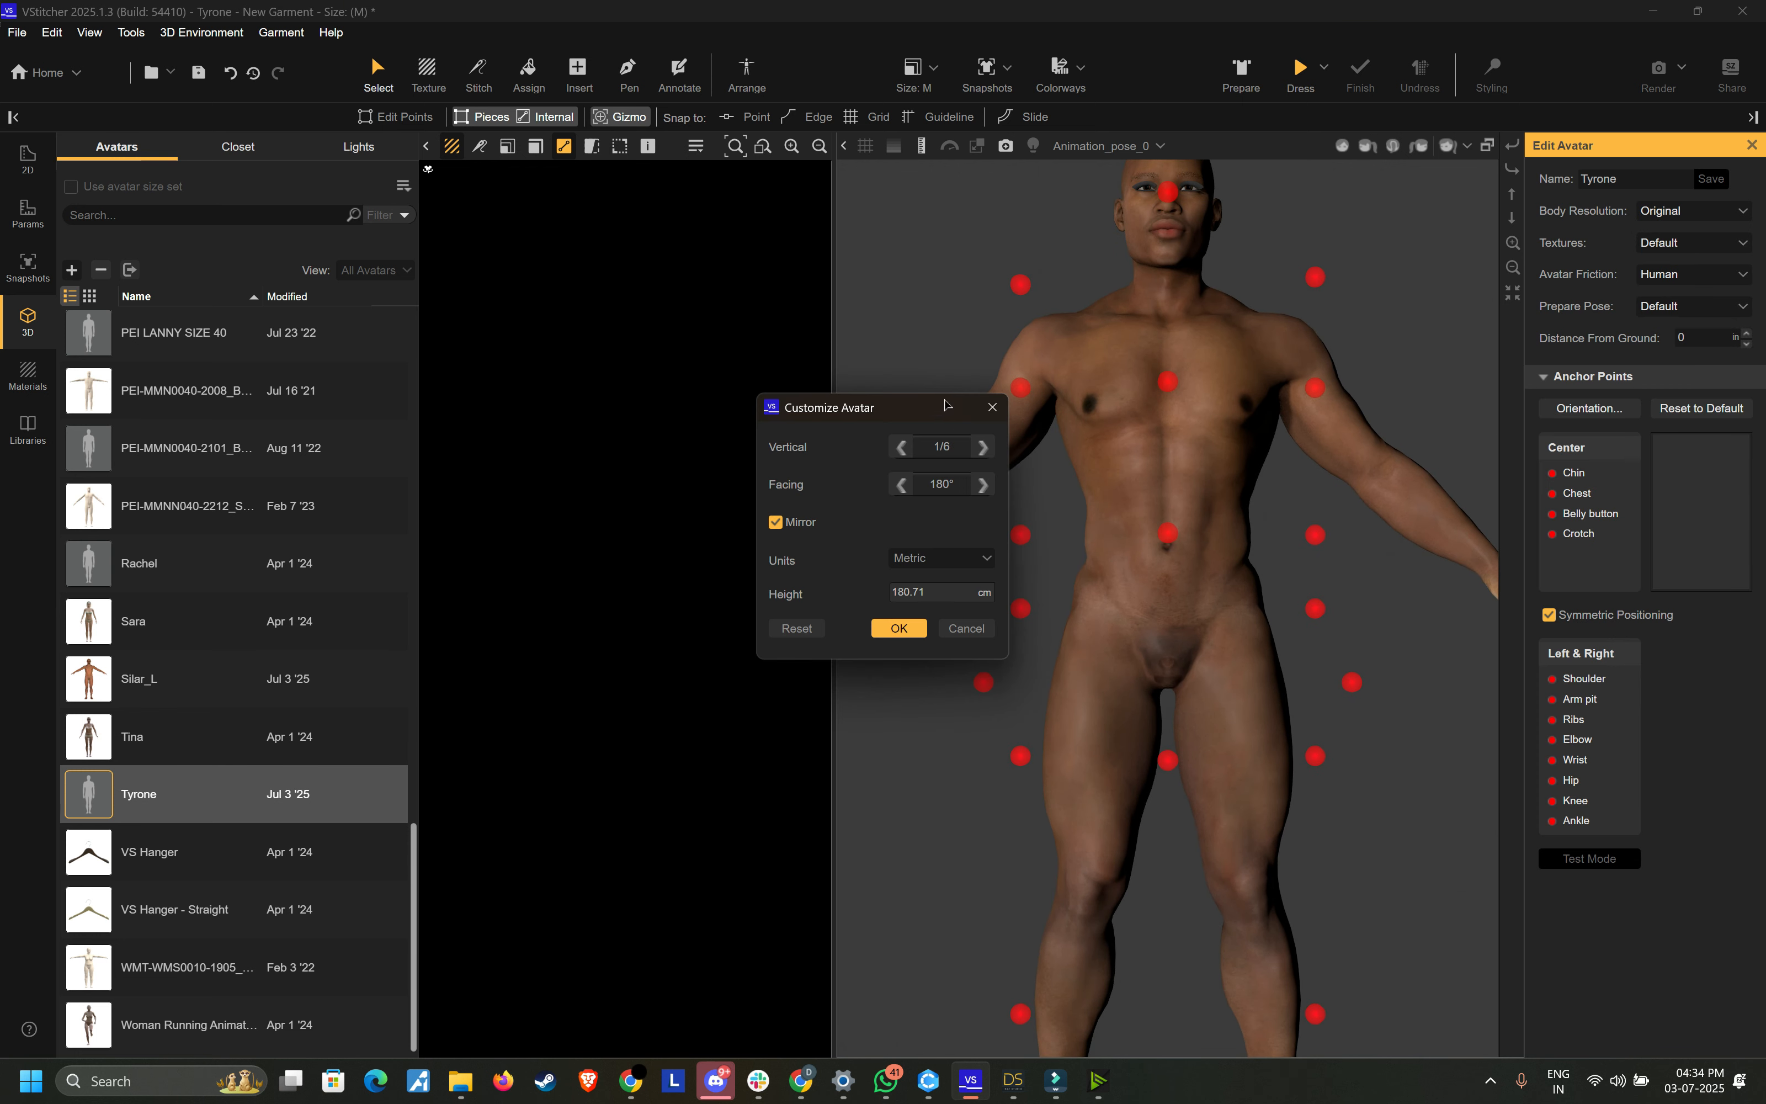
{"action": "left_click_drag", "start_coordinate": [944, 400], "coordinate": [703, 339]}
{"action": "left_click", "coordinate": [650, 567]}
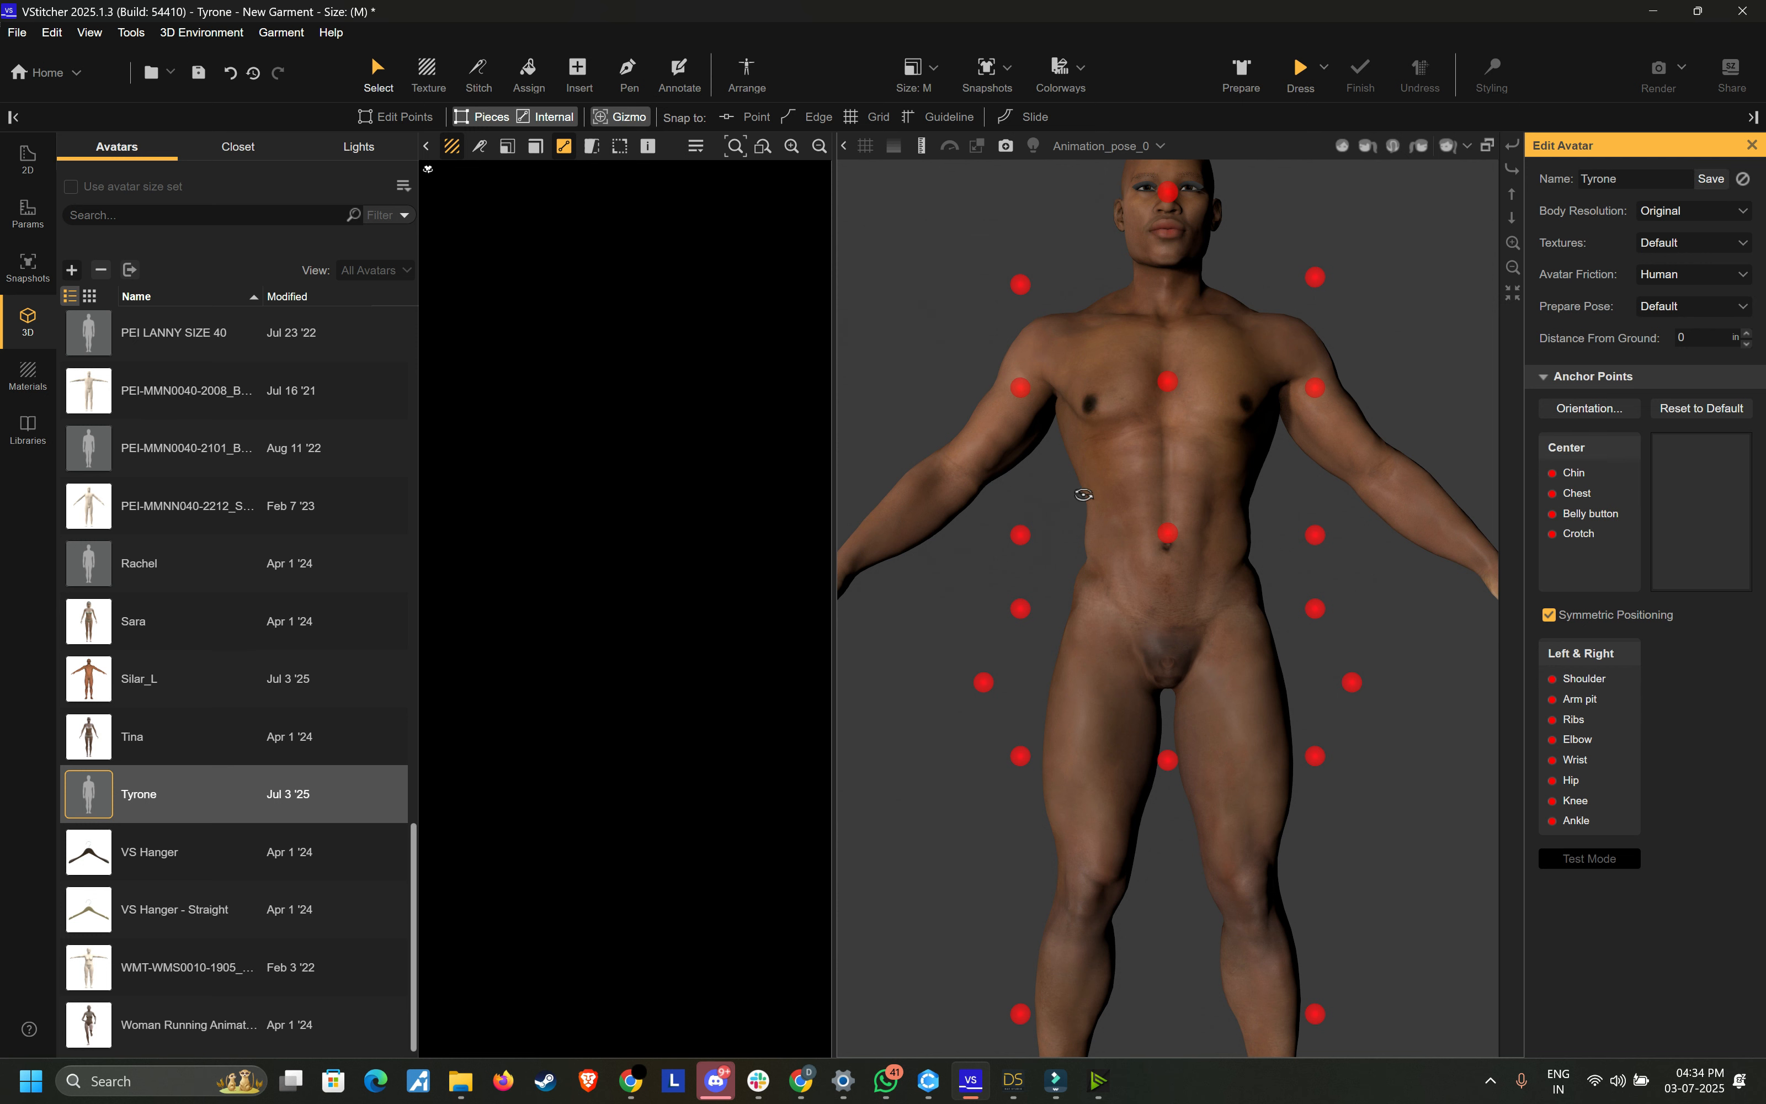
Step: Place the Chin anchor point on the underside of the avatar's chin
{"action": "right_click_drag", "start_coordinate": [1084, 495], "coordinate": [1228, 524]}
{"action": "scroll", "coordinate": [1106, 511], "scroll_direction": "up", "scroll_amount": 4}
{"action": "scroll", "coordinate": [1159, 476], "scroll_direction": "down", "scroll_amount": 8}
{"action": "scroll", "coordinate": [1169, 482], "scroll_direction": "down", "scroll_amount": 4}
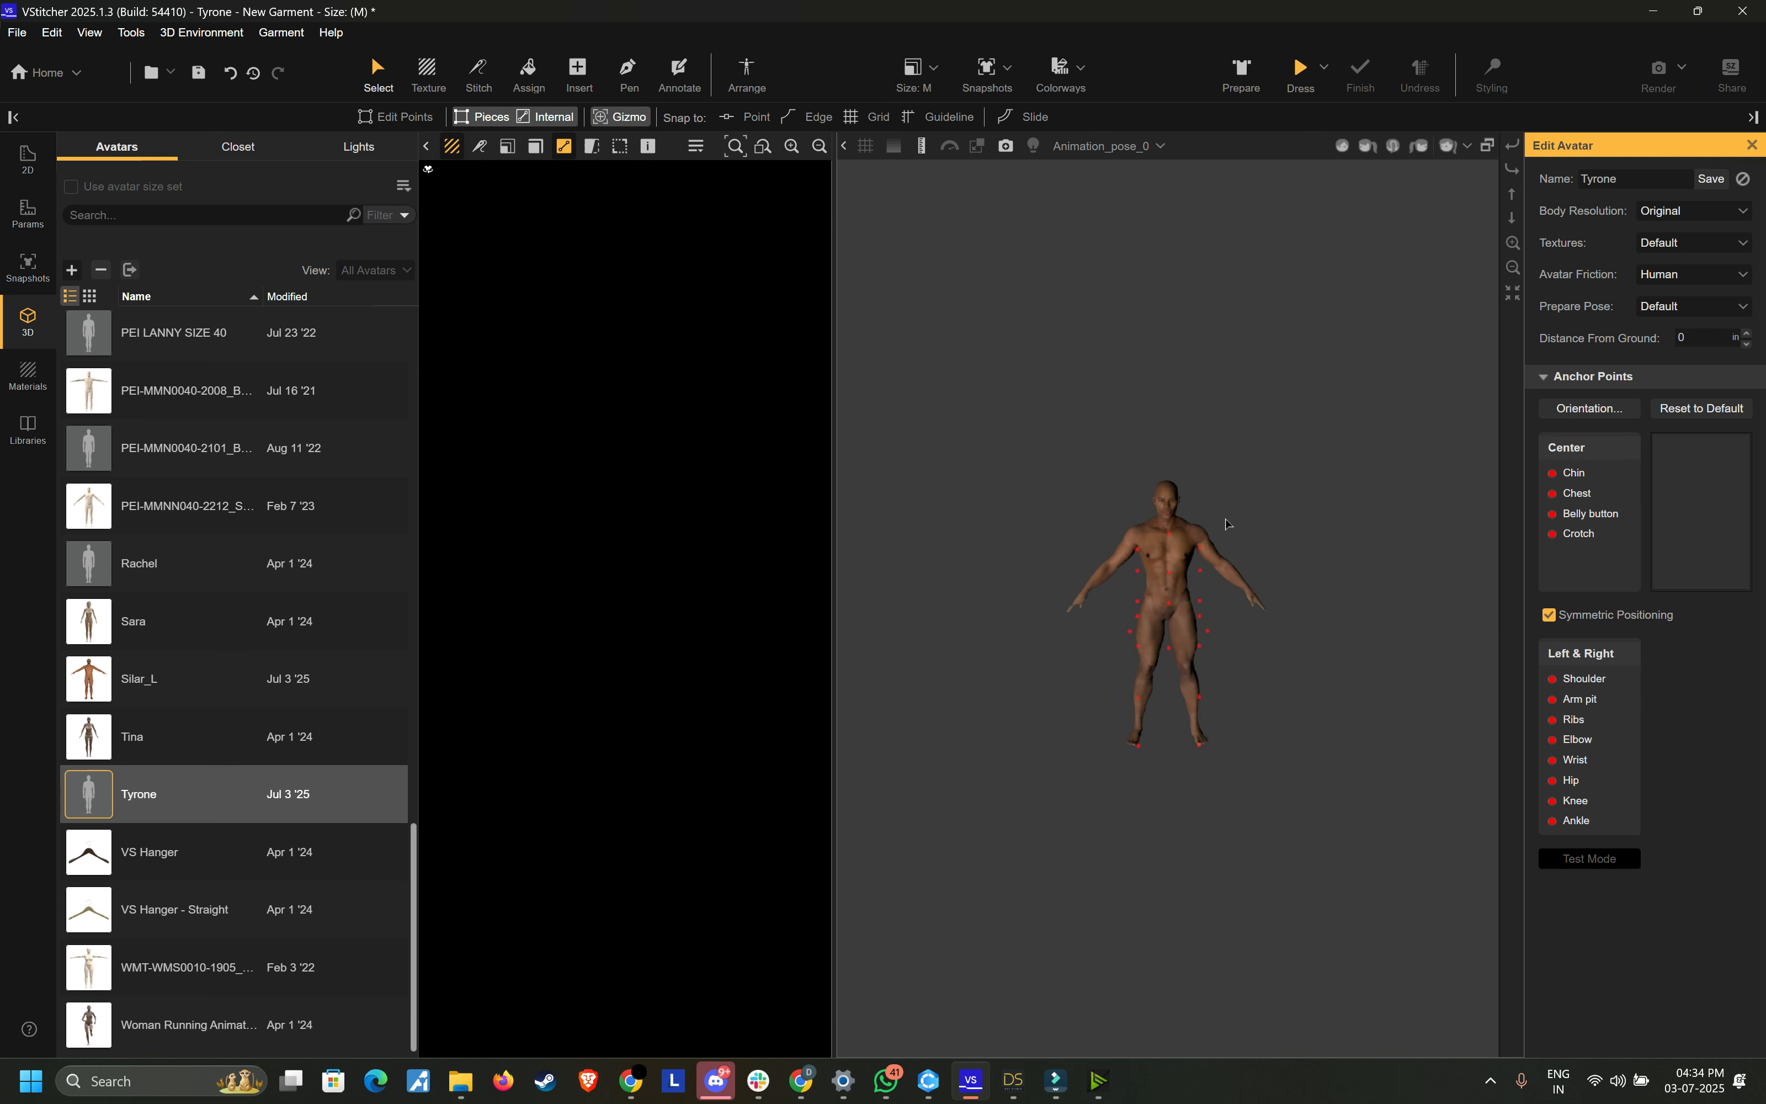
{"action": "scroll", "coordinate": [1246, 477], "scroll_direction": "up", "scroll_amount": 5}
{"action": "right_click_drag", "start_coordinate": [1302, 457], "coordinate": [1329, 458]}
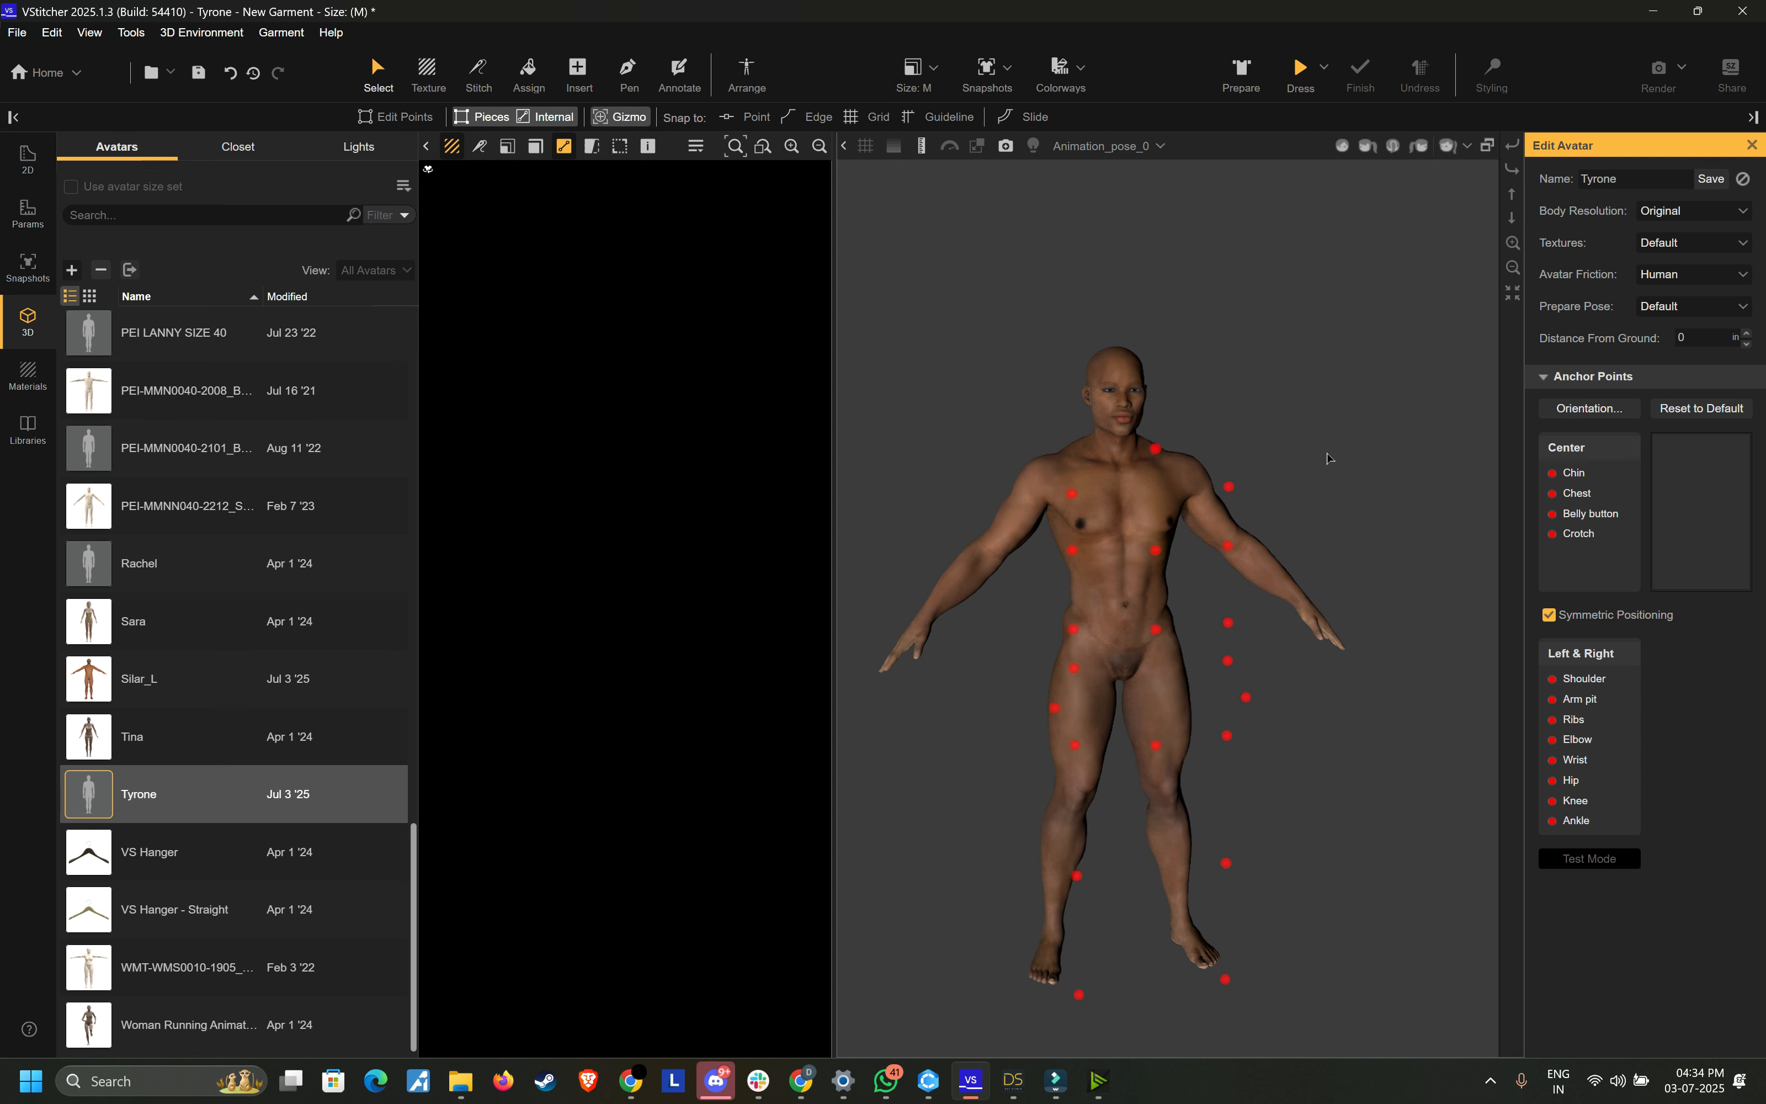
{"action": "left_click", "coordinate": [1159, 452]}
{"action": "right_click_drag", "start_coordinate": [1329, 445], "coordinate": [1283, 432]}
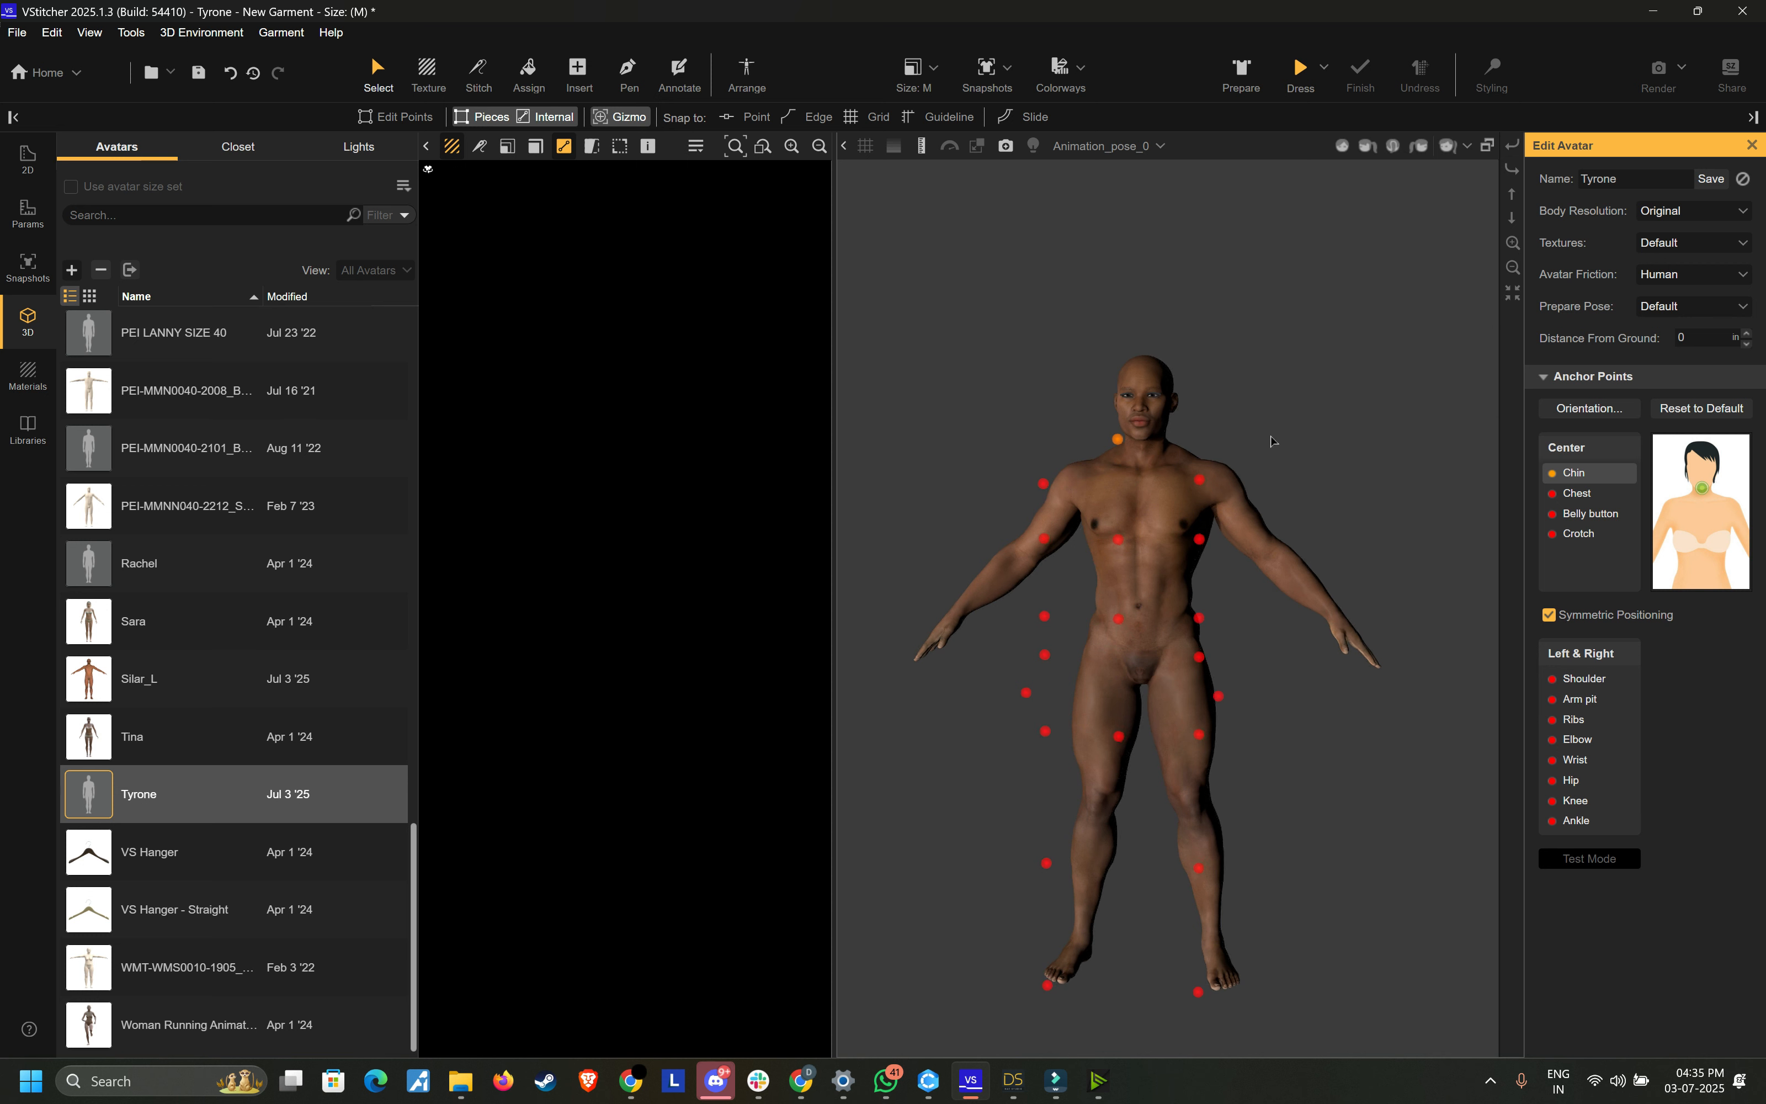
{"action": "middle_click_drag", "start_coordinate": [1273, 440], "coordinate": [1274, 518]}
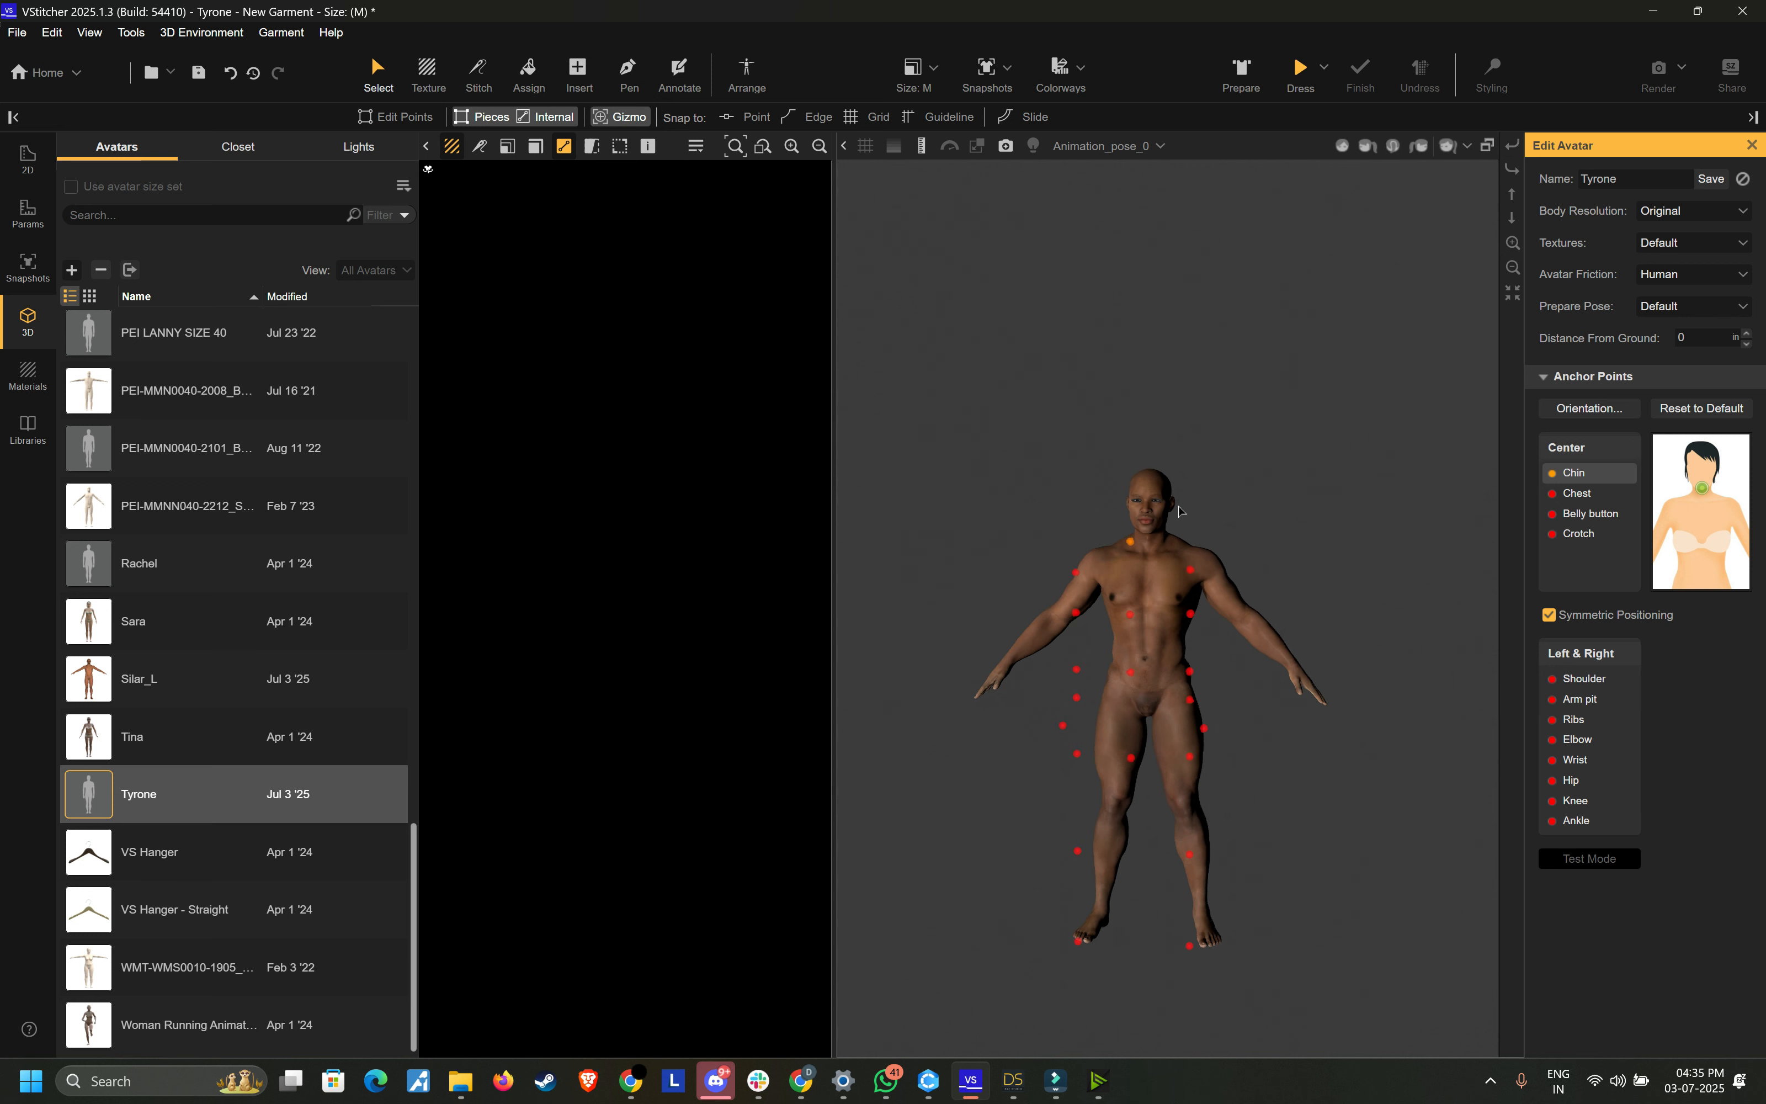
{"action": "scroll", "coordinate": [1180, 511], "scroll_direction": "up", "scroll_amount": 3}
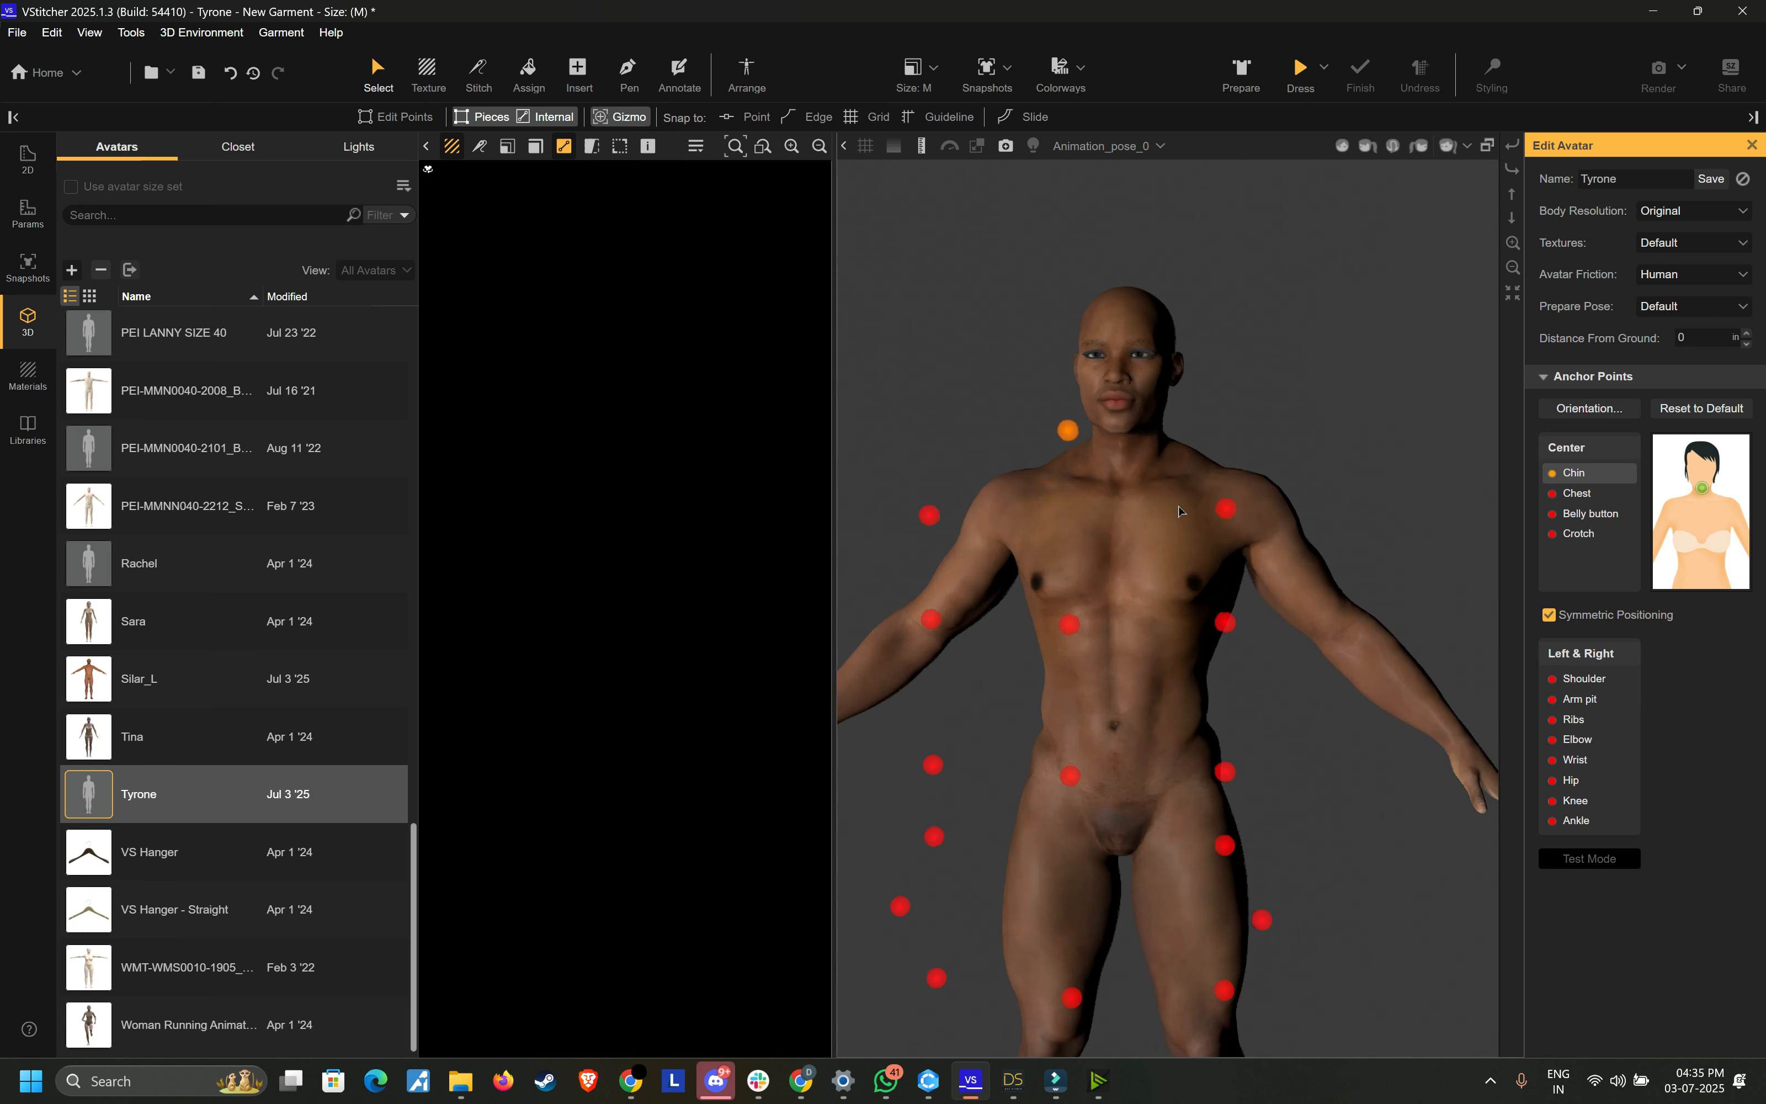
{"action": "left_click", "coordinate": [1116, 431]}
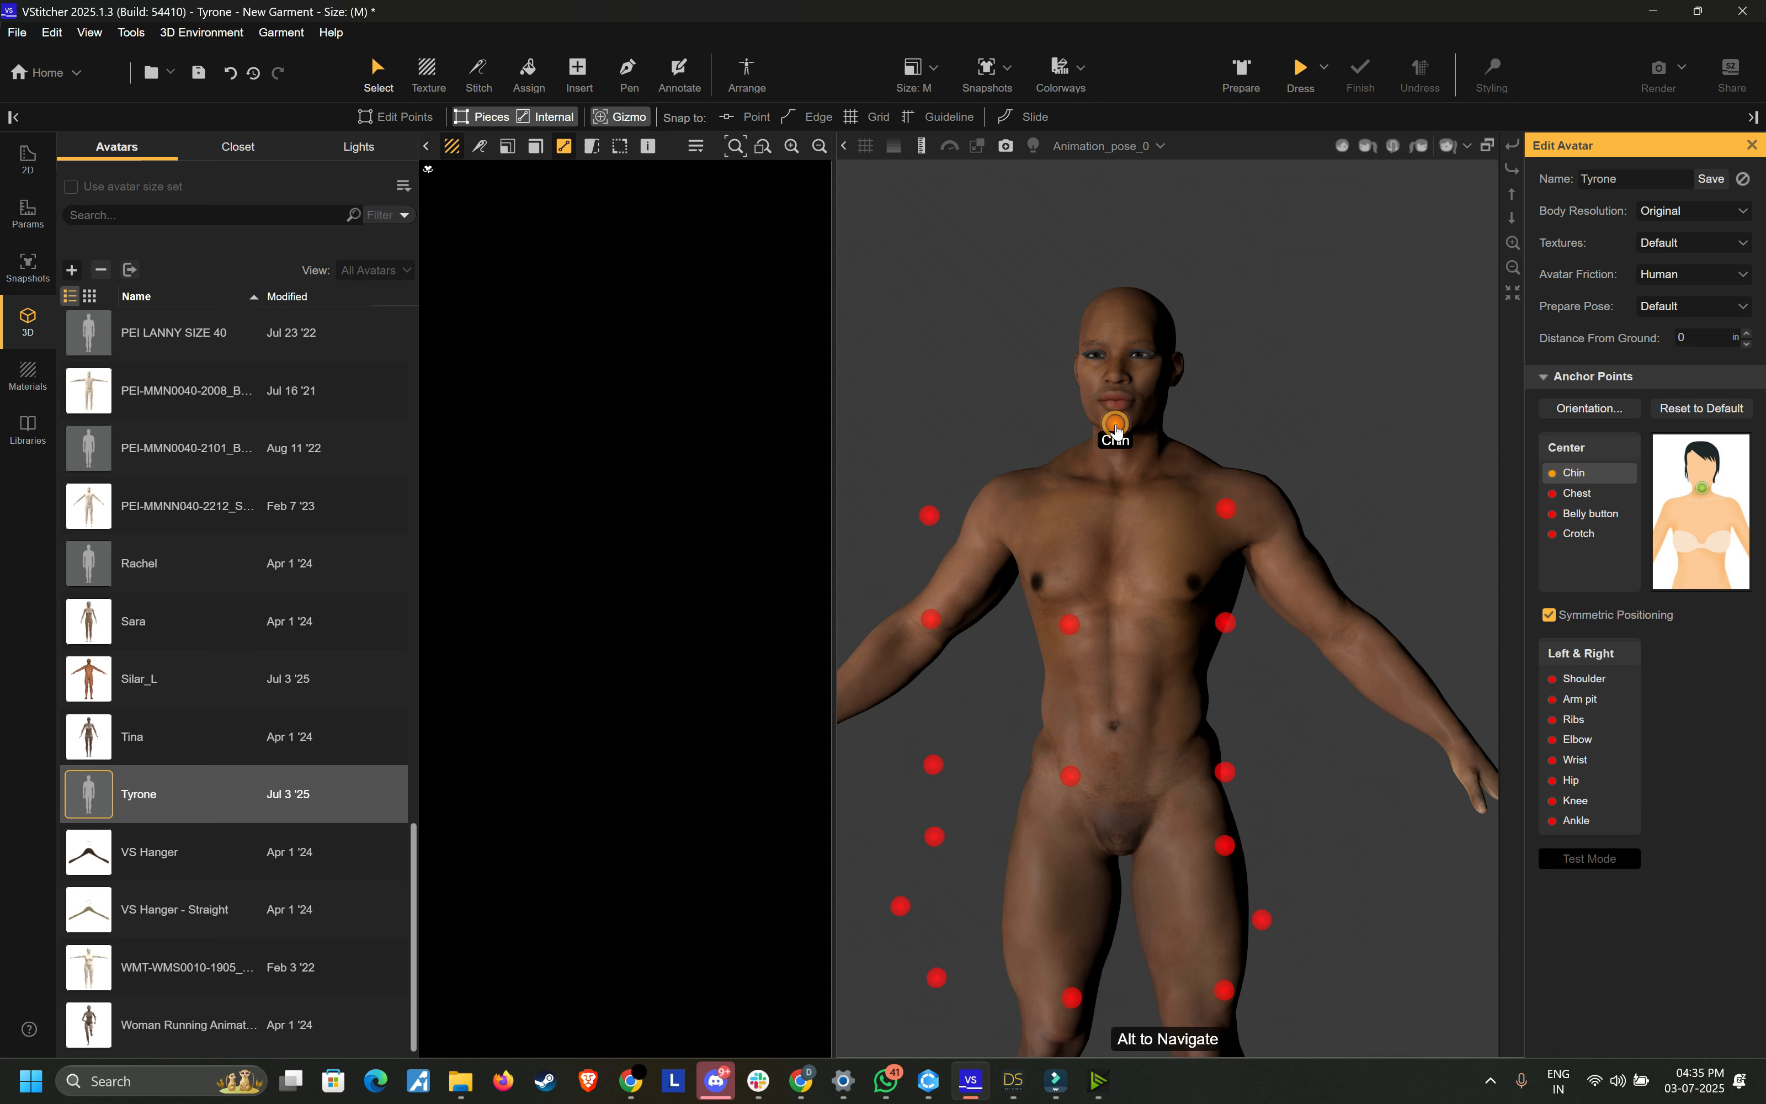
Step: Place the Chest, Belly button and Crotch anchor points along the front centre line of the avatar's body
{"action": "left_click", "coordinate": [1071, 627]}
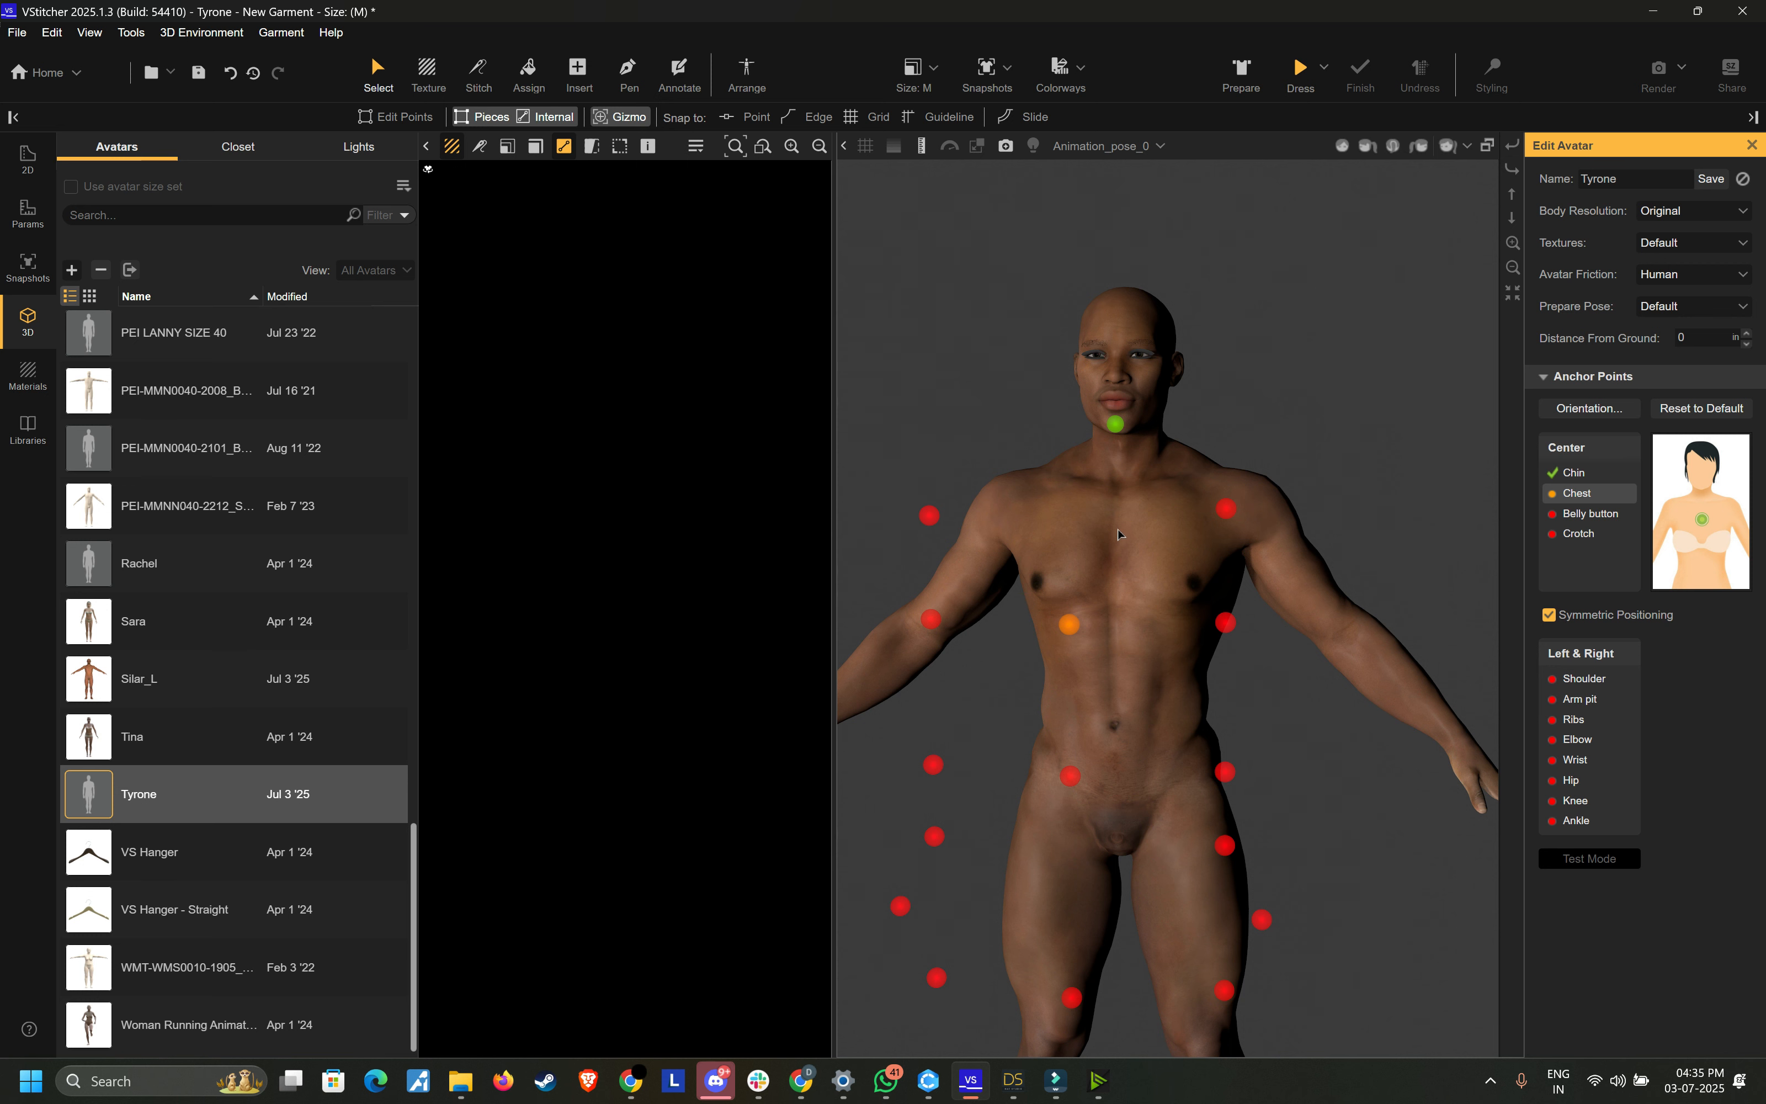
{"action": "middle_click_drag", "start_coordinate": [1155, 599], "coordinate": [1114, 486]}
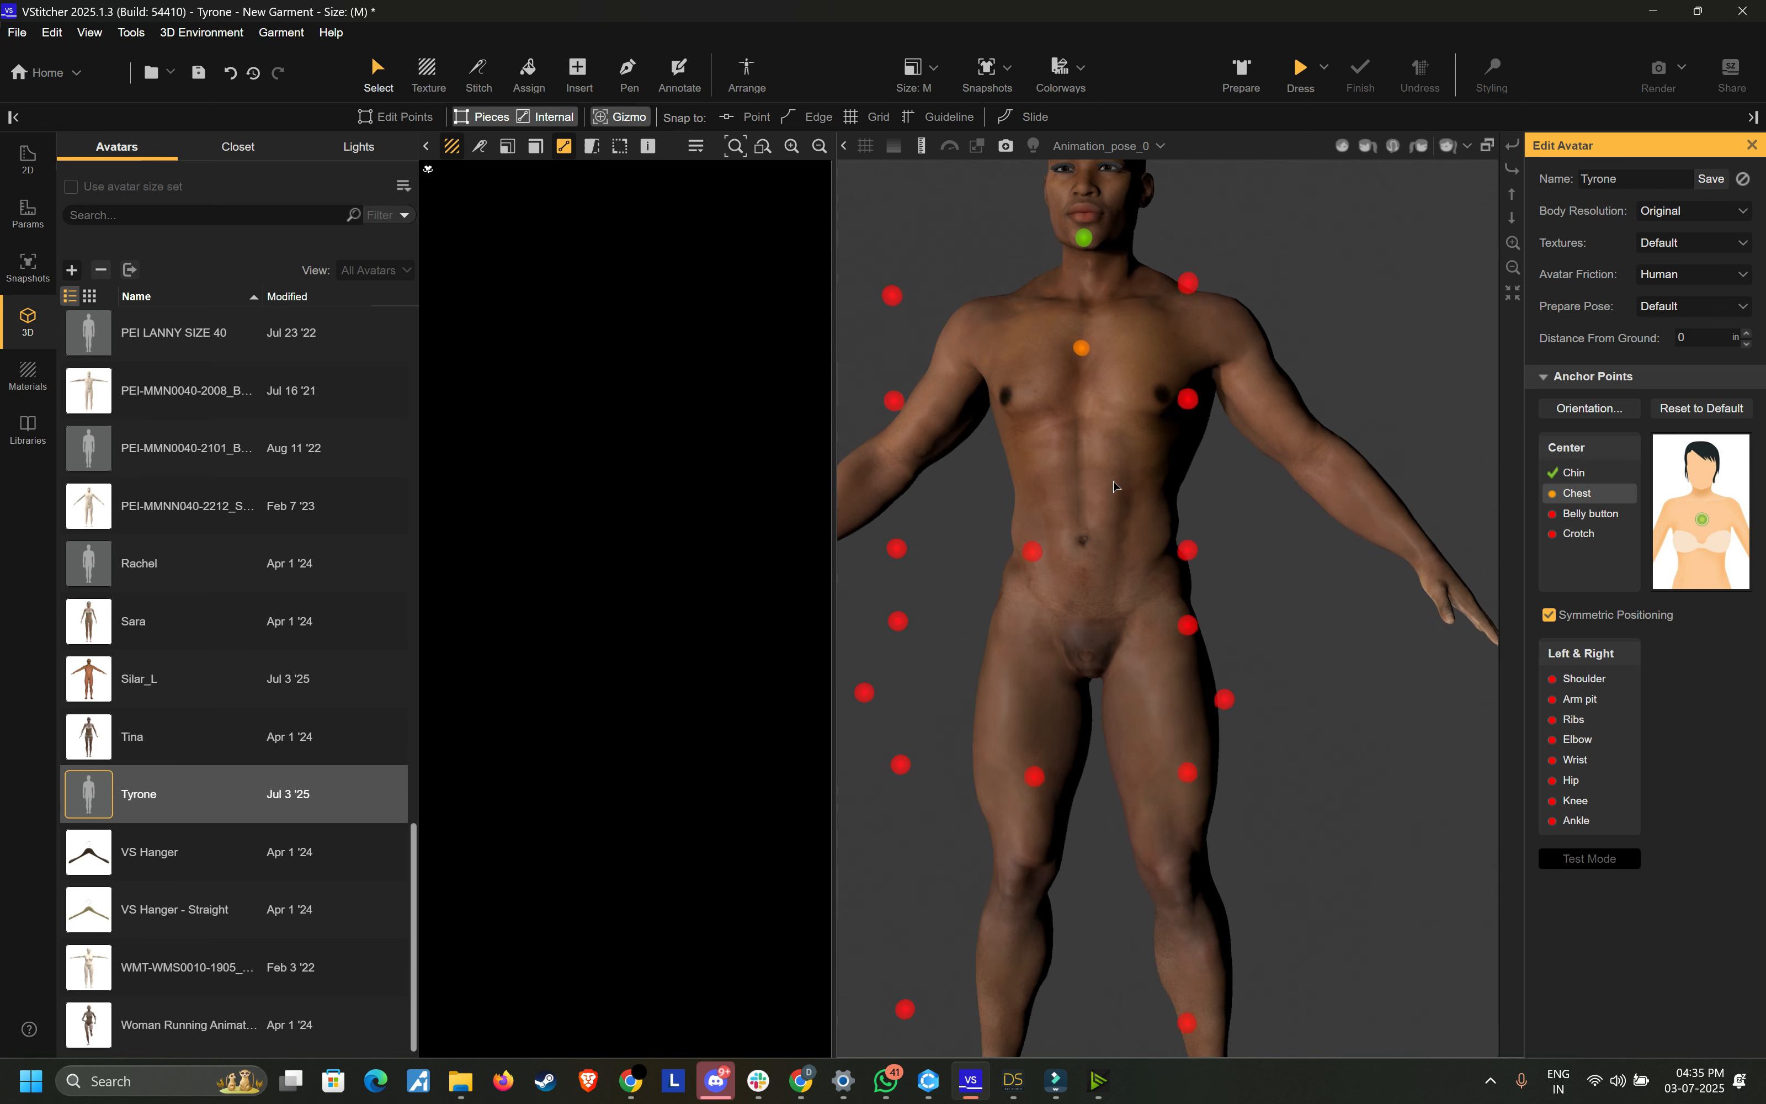
{"action": "left_click", "coordinate": [1035, 554]}
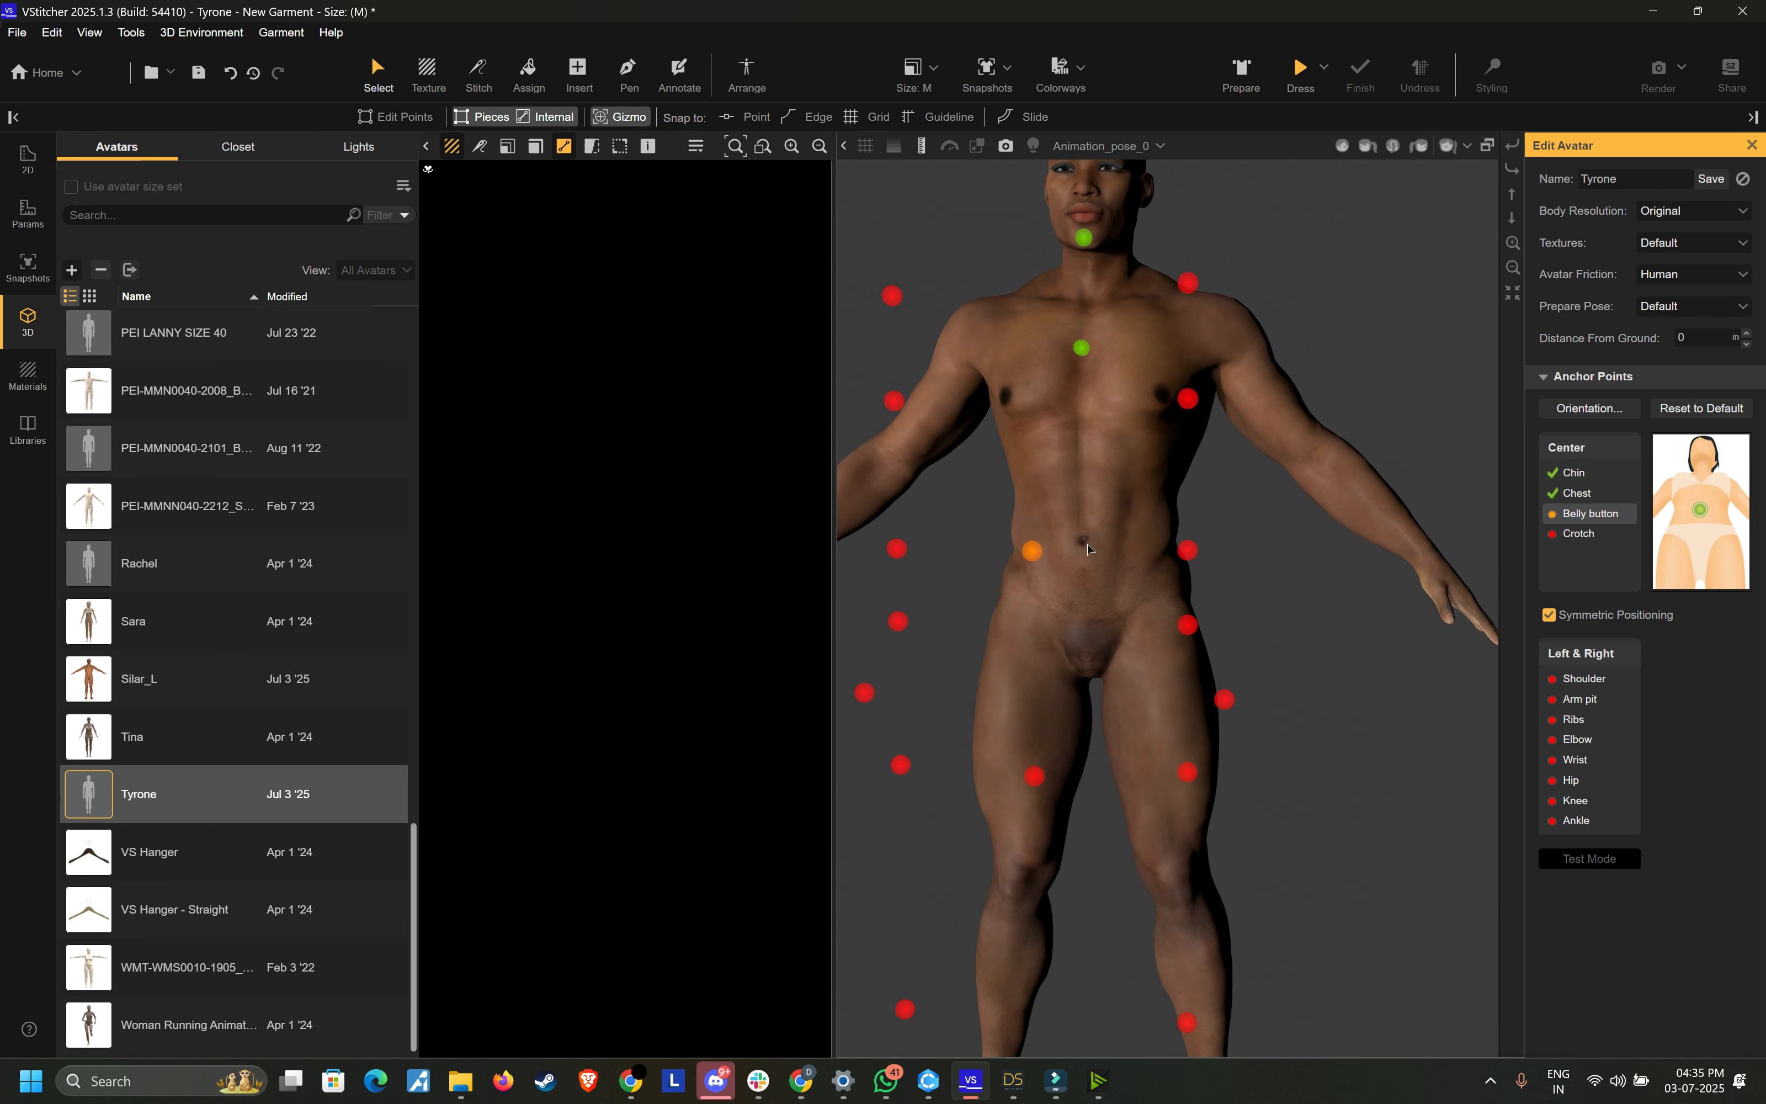
{"action": "left_click", "coordinate": [1086, 546]}
{"action": "left_click", "coordinate": [1035, 776]}
{"action": "left_click", "coordinate": [1090, 680]}
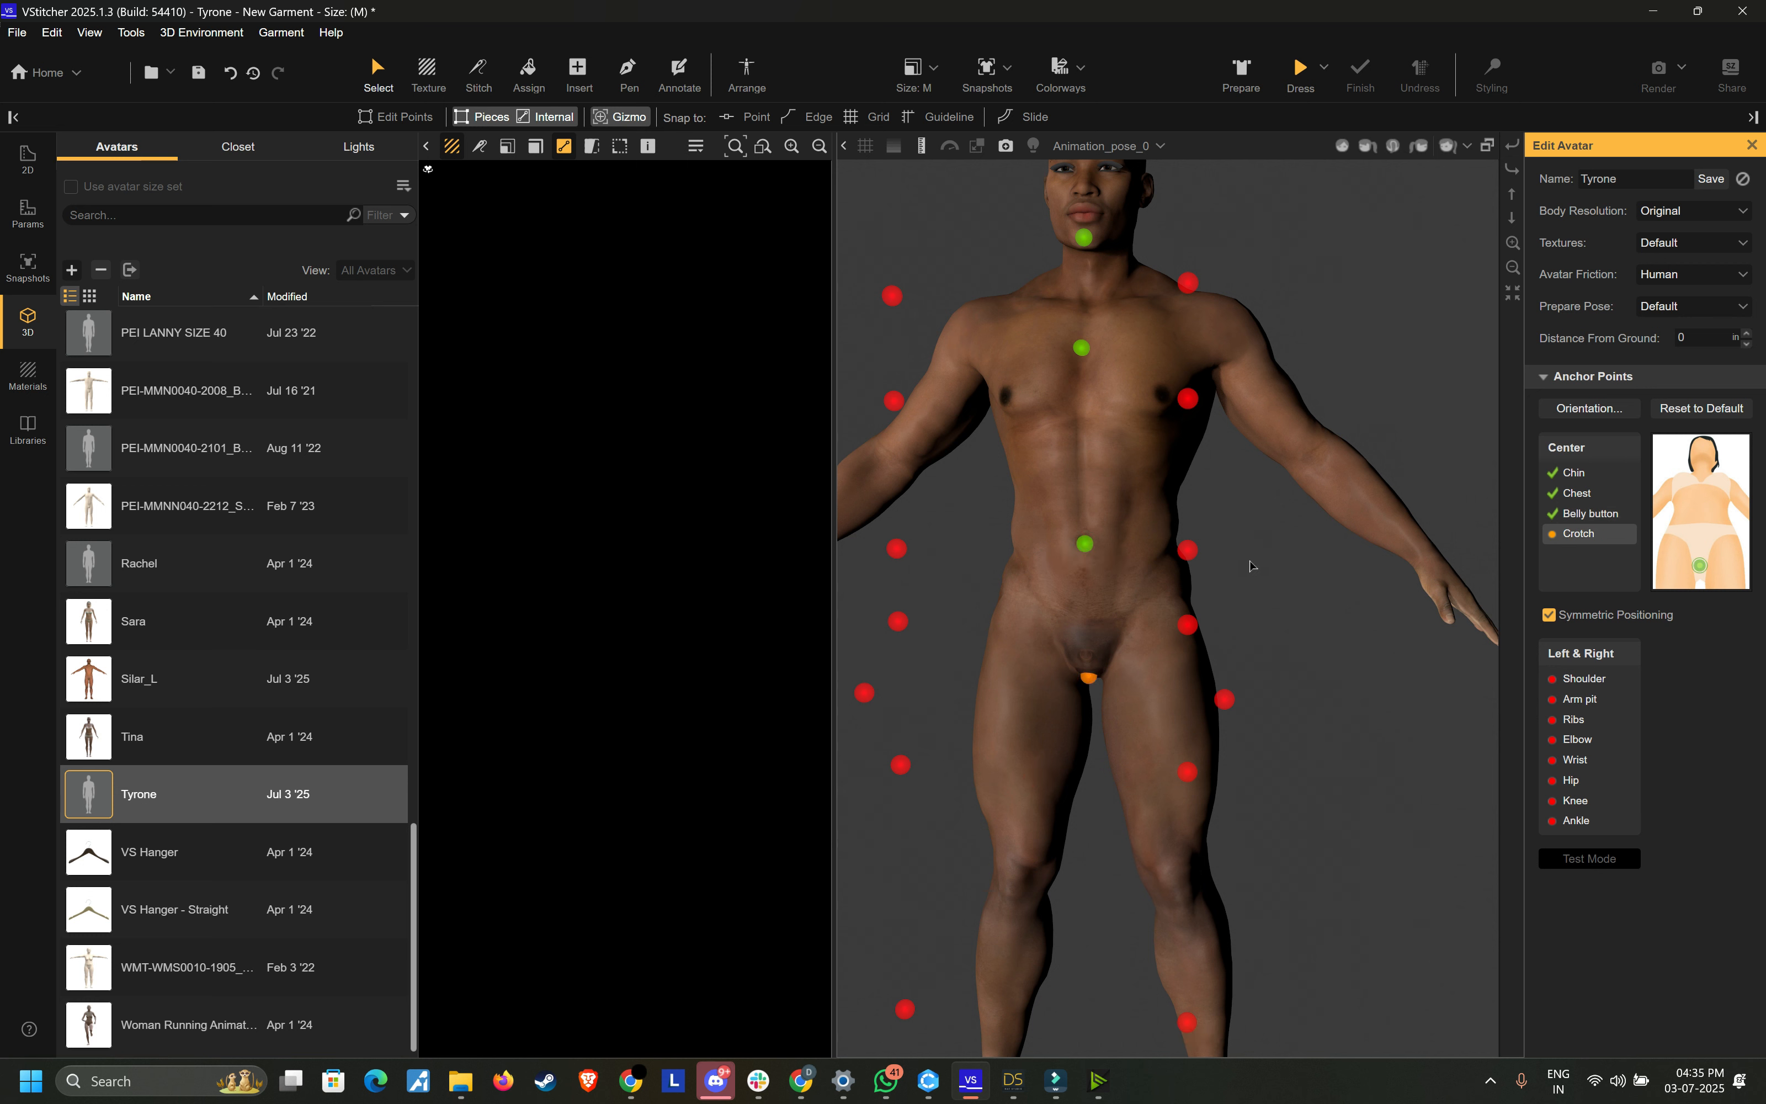
Step: Place the Shoulder anchor points on the outer tops of the avatar's shoulders using symmetric positioning
{"action": "middle_click_drag", "start_coordinate": [1278, 516], "coordinate": [1249, 701]}
{"action": "left_click_drag", "start_coordinate": [1249, 702], "coordinate": [1172, 712]}
{"action": "left_click", "coordinate": [1026, 558]}
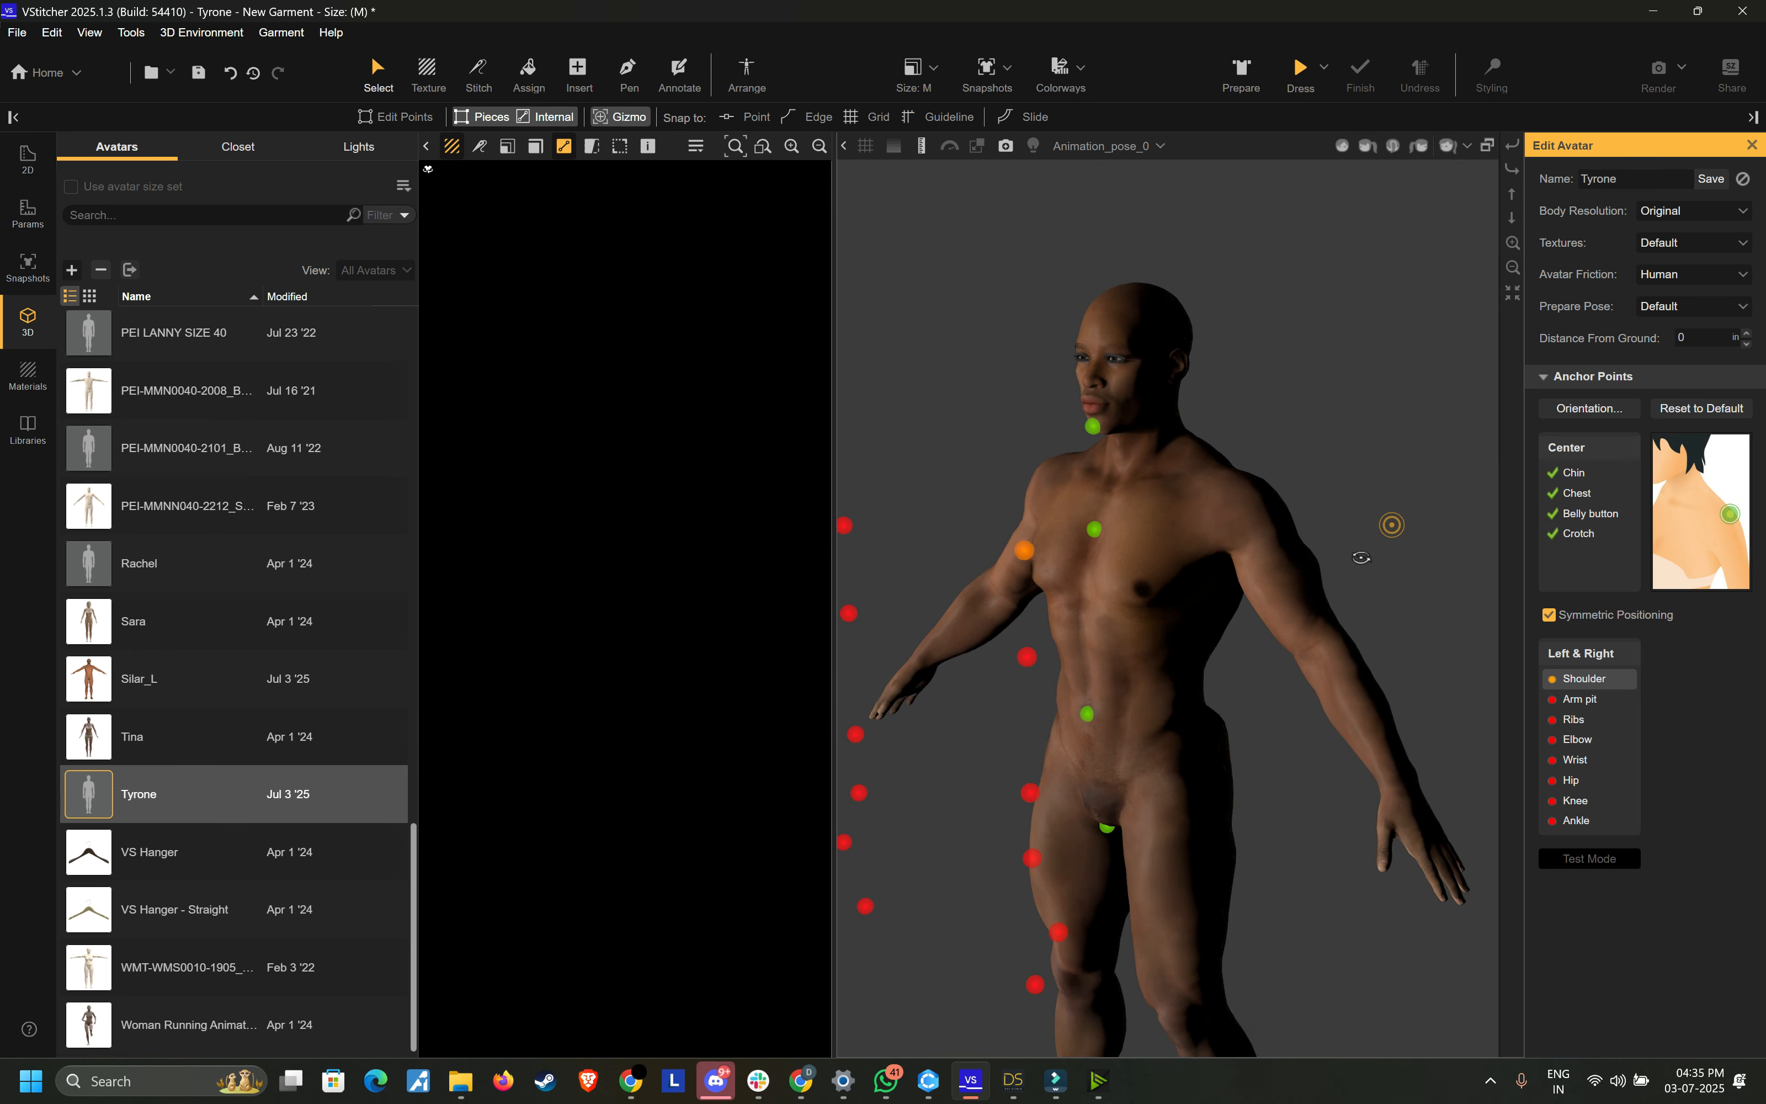
{"action": "left_click_drag", "start_coordinate": [1392, 523], "coordinate": [1334, 573]}
{"action": "left_click", "coordinate": [1320, 504]}
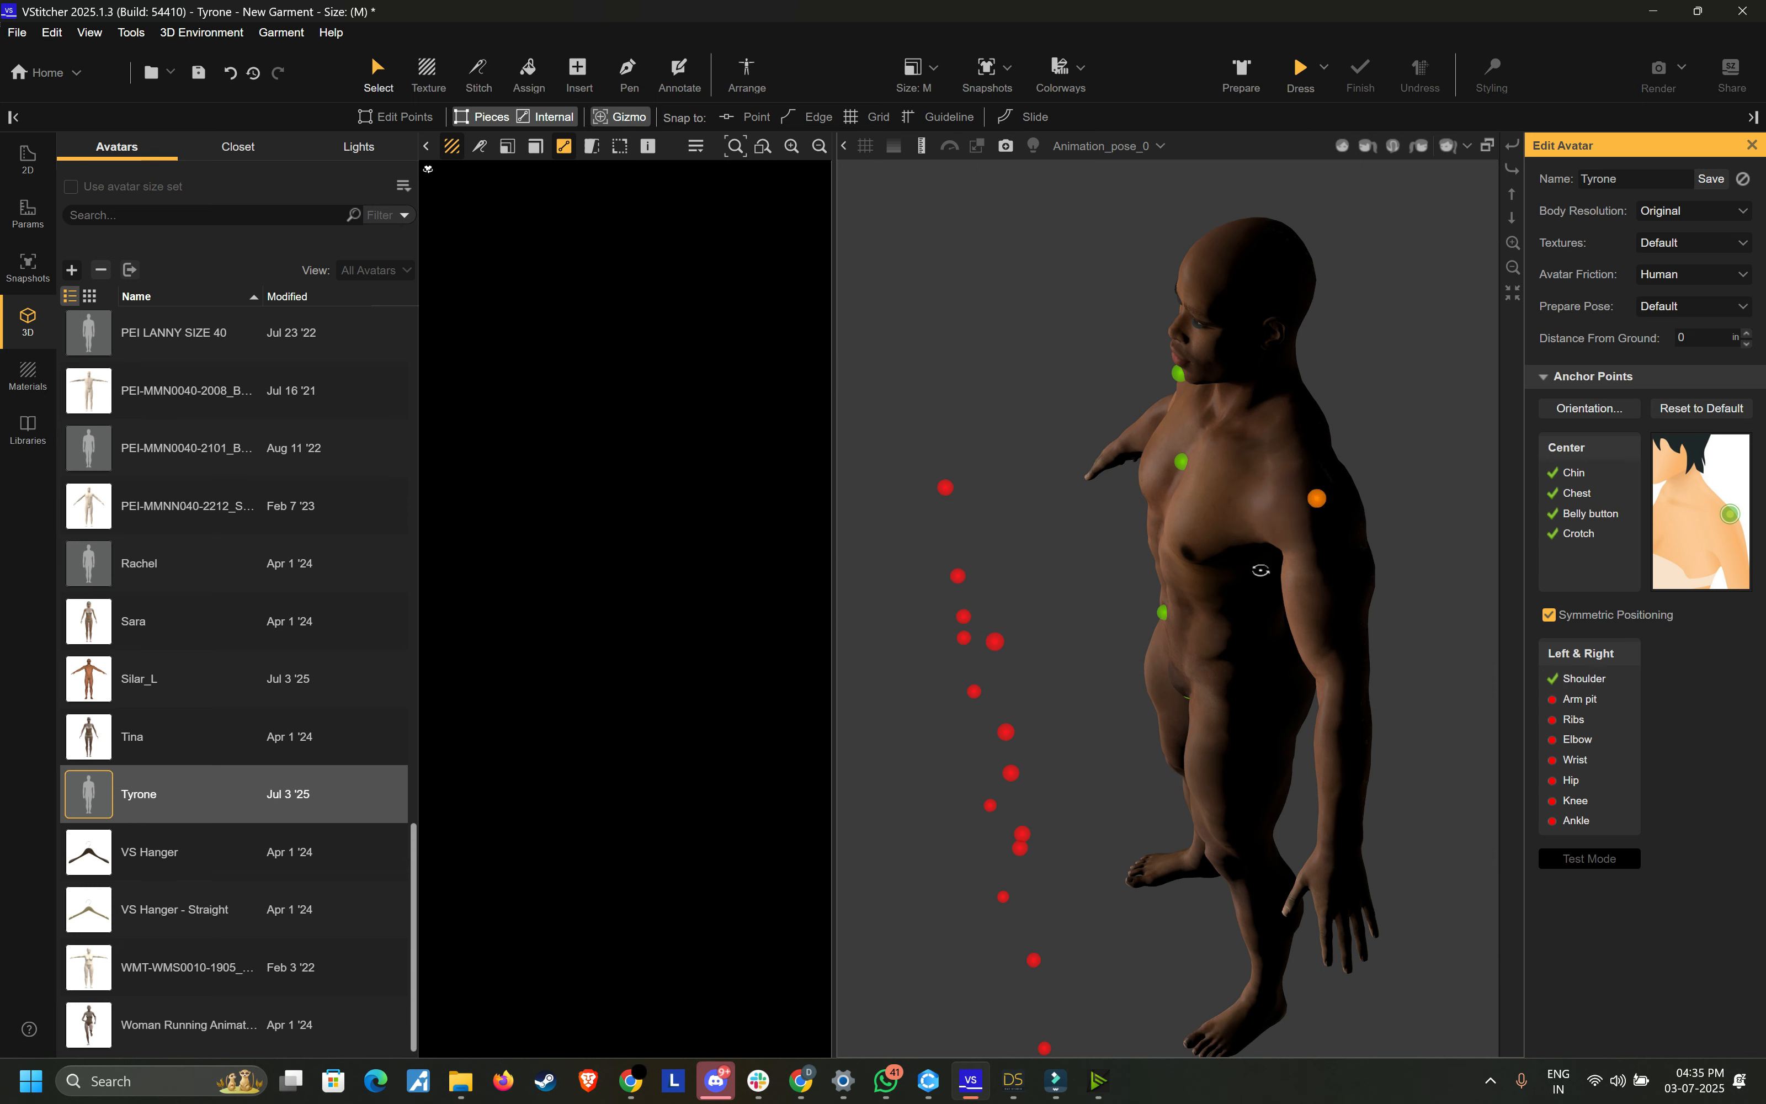
{"action": "left_click_drag", "start_coordinate": [1319, 504], "coordinate": [1352, 535]}
Step: Place the Arm pit anchor points in the avatar's armpits, positioning the left one where the arm meets the torso
{"action": "left_click", "coordinate": [1056, 695]}
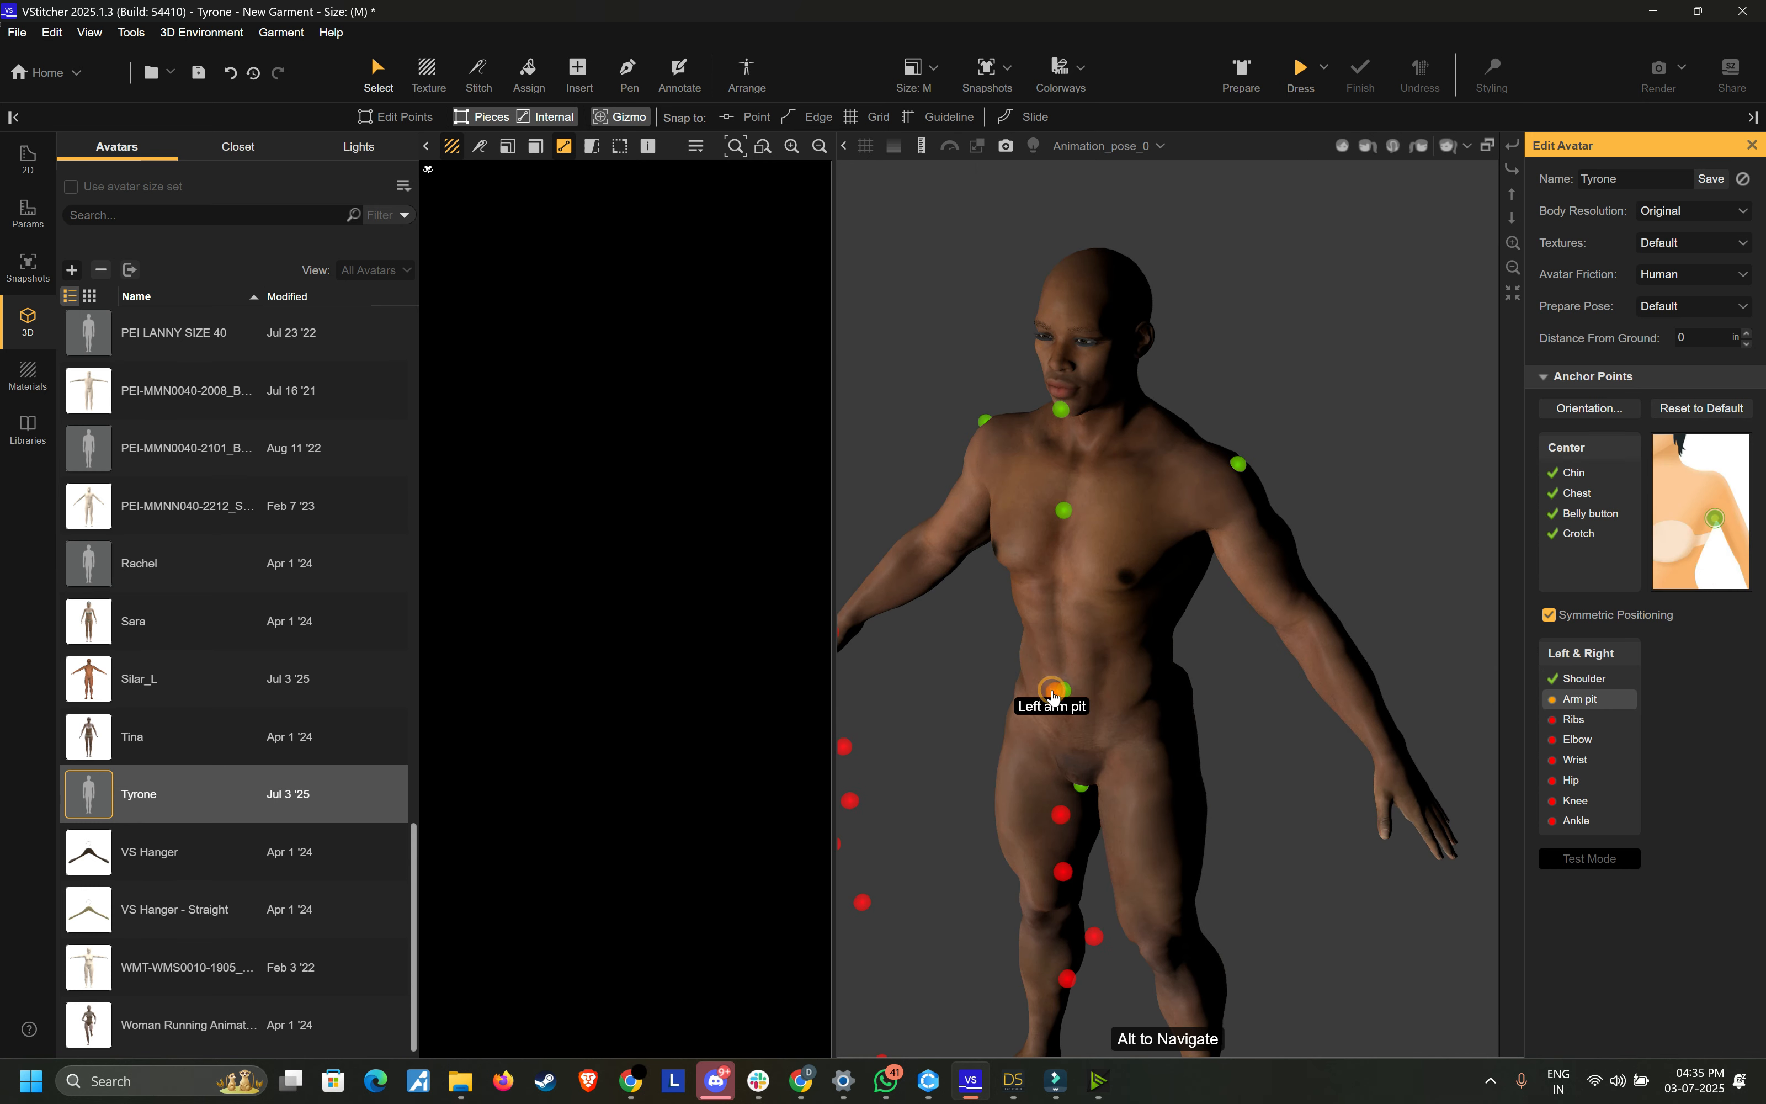
{"action": "left_click_drag", "start_coordinate": [1256, 633], "coordinate": [1254, 606]}
{"action": "scroll", "coordinate": [1254, 612], "scroll_direction": "up", "scroll_amount": 5}
{"action": "middle_click_drag", "start_coordinate": [1138, 549], "coordinate": [1010, 498]}
{"action": "right_click_drag", "start_coordinate": [1139, 652], "coordinate": [1140, 656]}
{"action": "left_click", "coordinate": [1204, 647]}
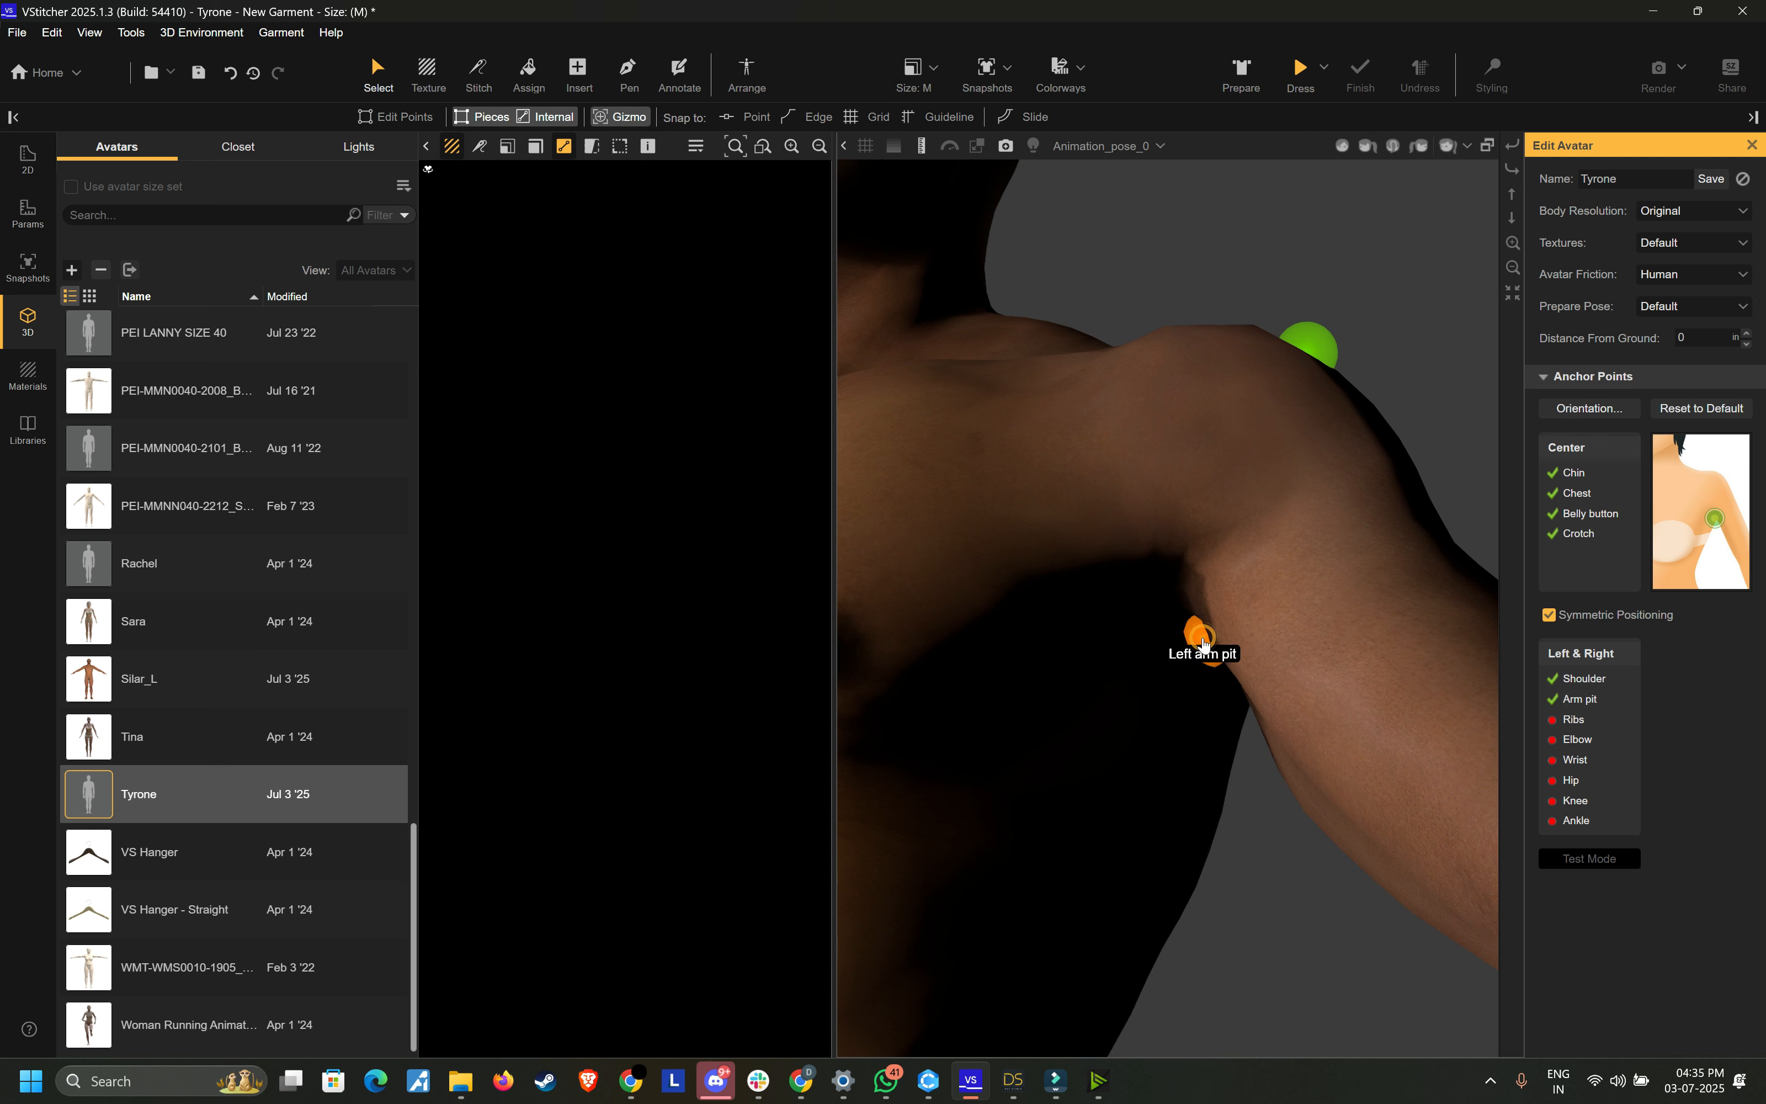
Step: Switch the 3D environment's HDRI lighting to Ambient
{"action": "left_click", "coordinate": [202, 32]}
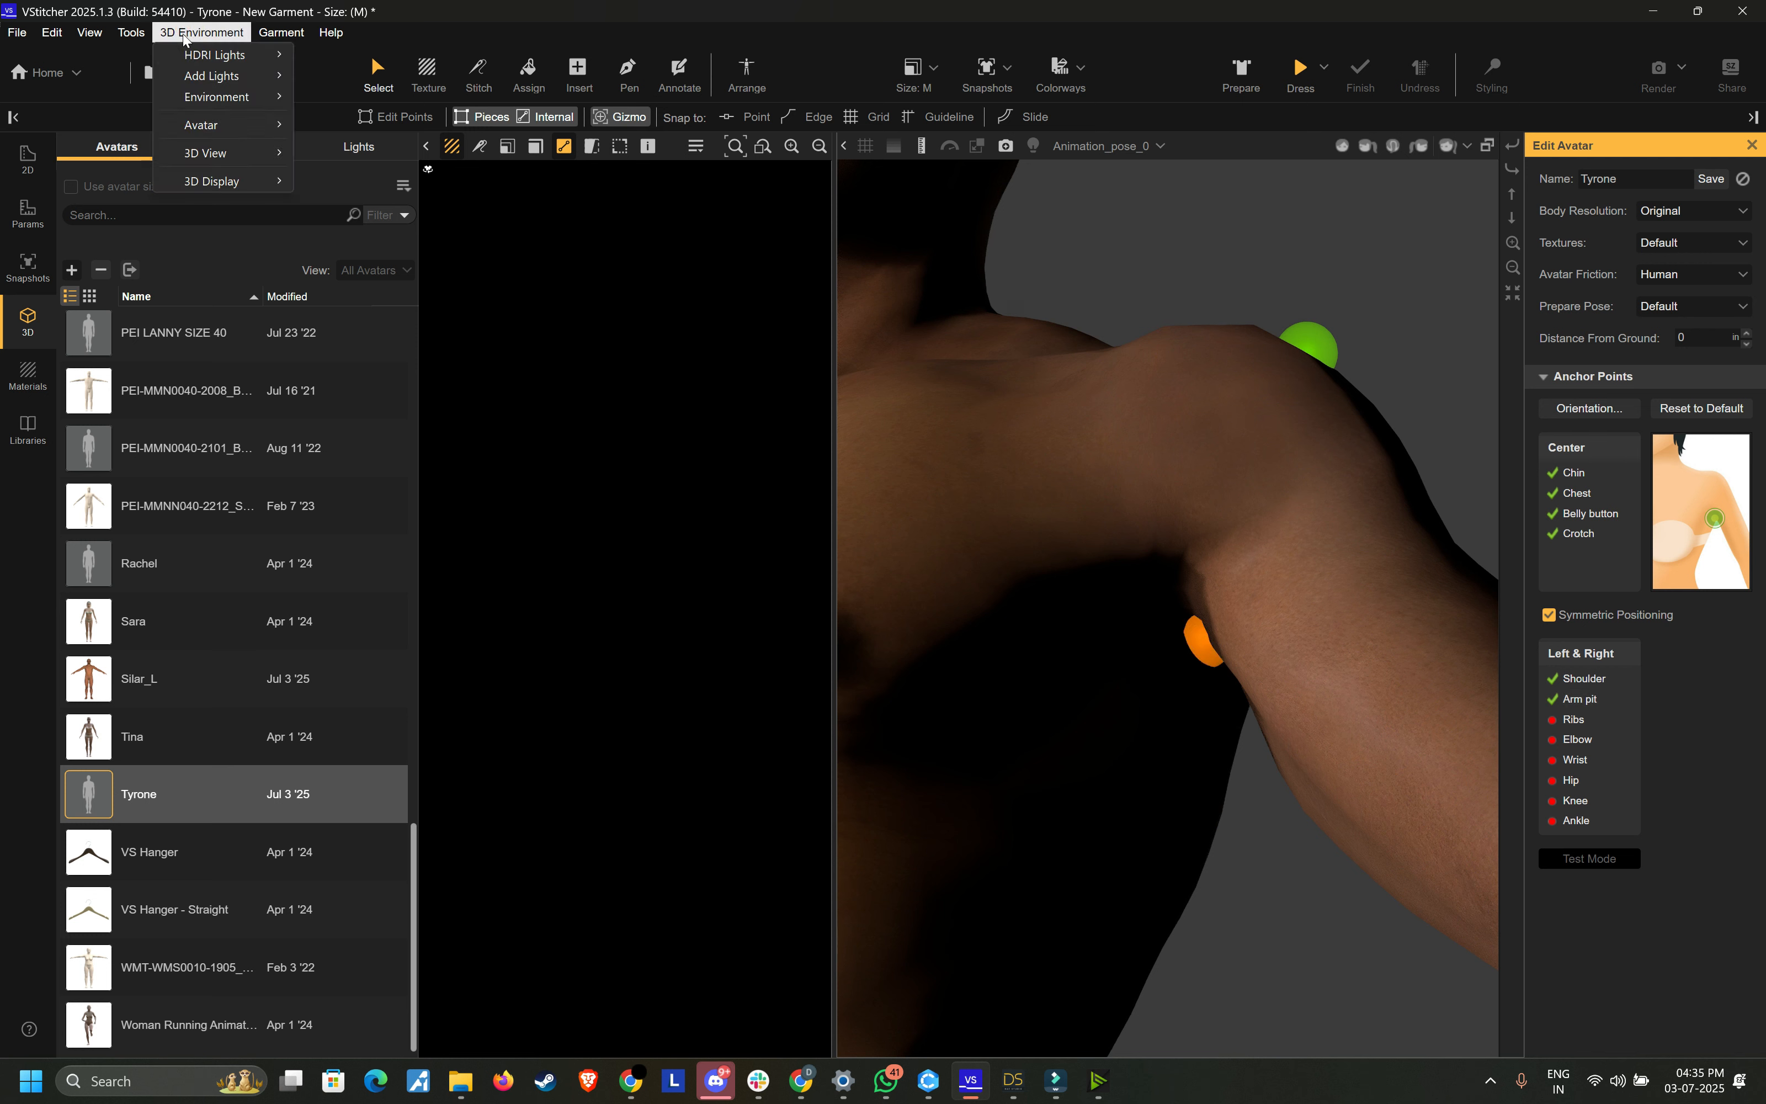
{"action": "left_click", "coordinate": [212, 55]}
{"action": "left_click", "coordinate": [336, 123]}
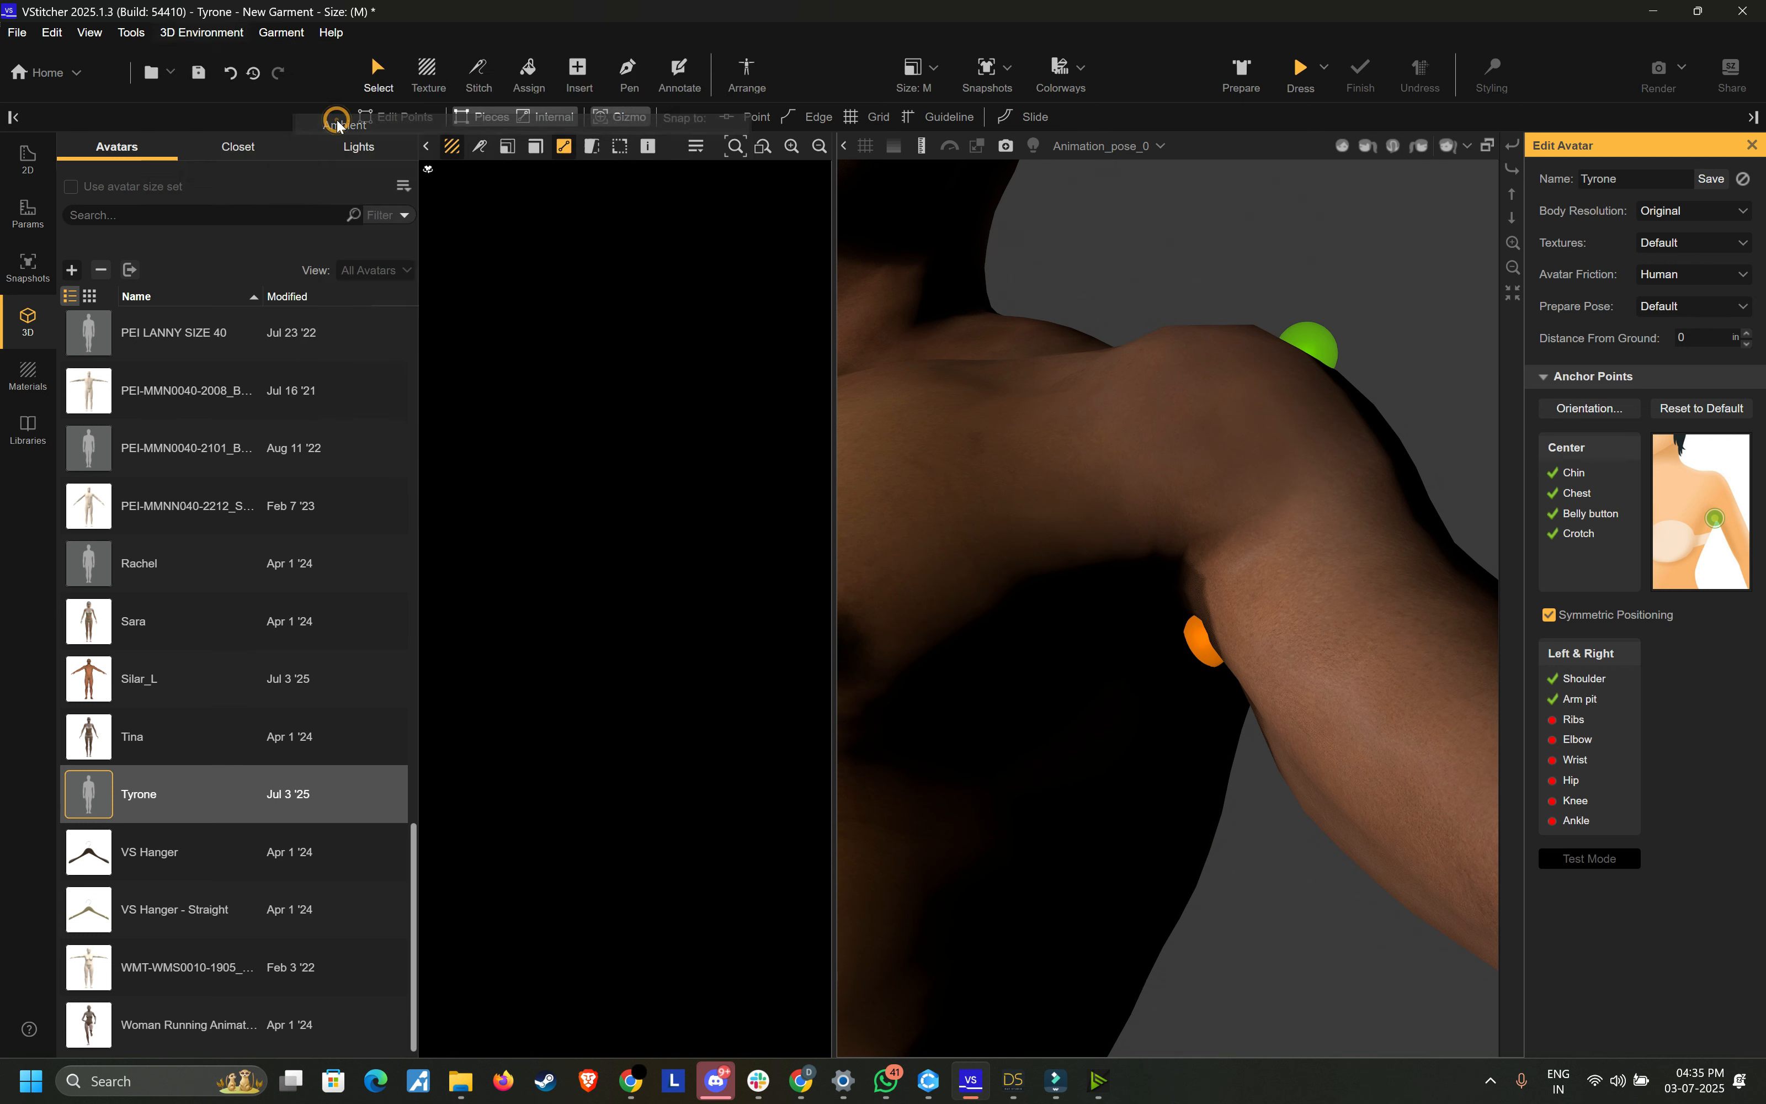
Step: Place the Elbow anchor points at the avatar's elbows, positioning the left one on the left arm
{"action": "scroll", "coordinate": [1038, 449], "scroll_direction": "down", "scroll_amount": 5}
{"action": "scroll", "coordinate": [1037, 451], "scroll_direction": "down", "scroll_amount": 2}
{"action": "right_click_drag", "start_coordinate": [1031, 450], "coordinate": [1245, 560]}
{"action": "middle_click_drag", "start_coordinate": [1193, 577], "coordinate": [1236, 434]}
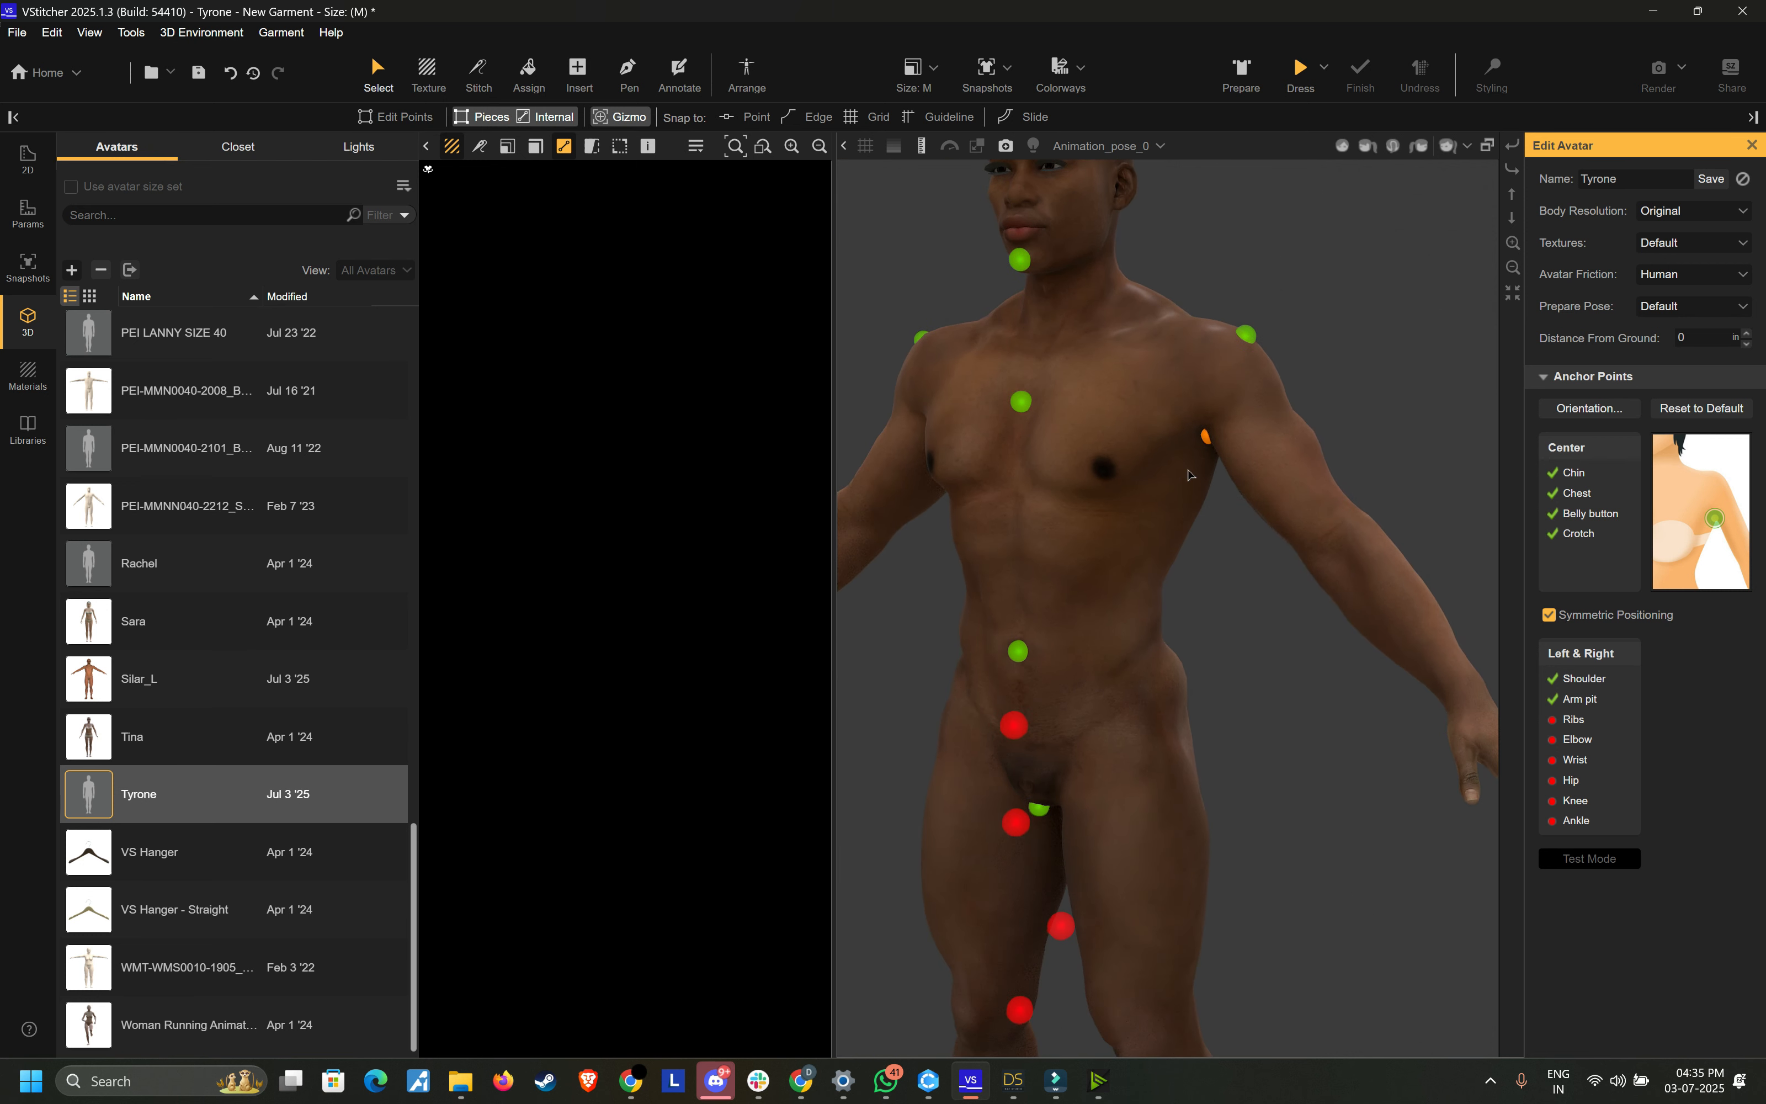
{"action": "scroll", "coordinate": [1190, 475], "scroll_direction": "down", "scroll_amount": 2}
{"action": "left_click", "coordinate": [1064, 704]}
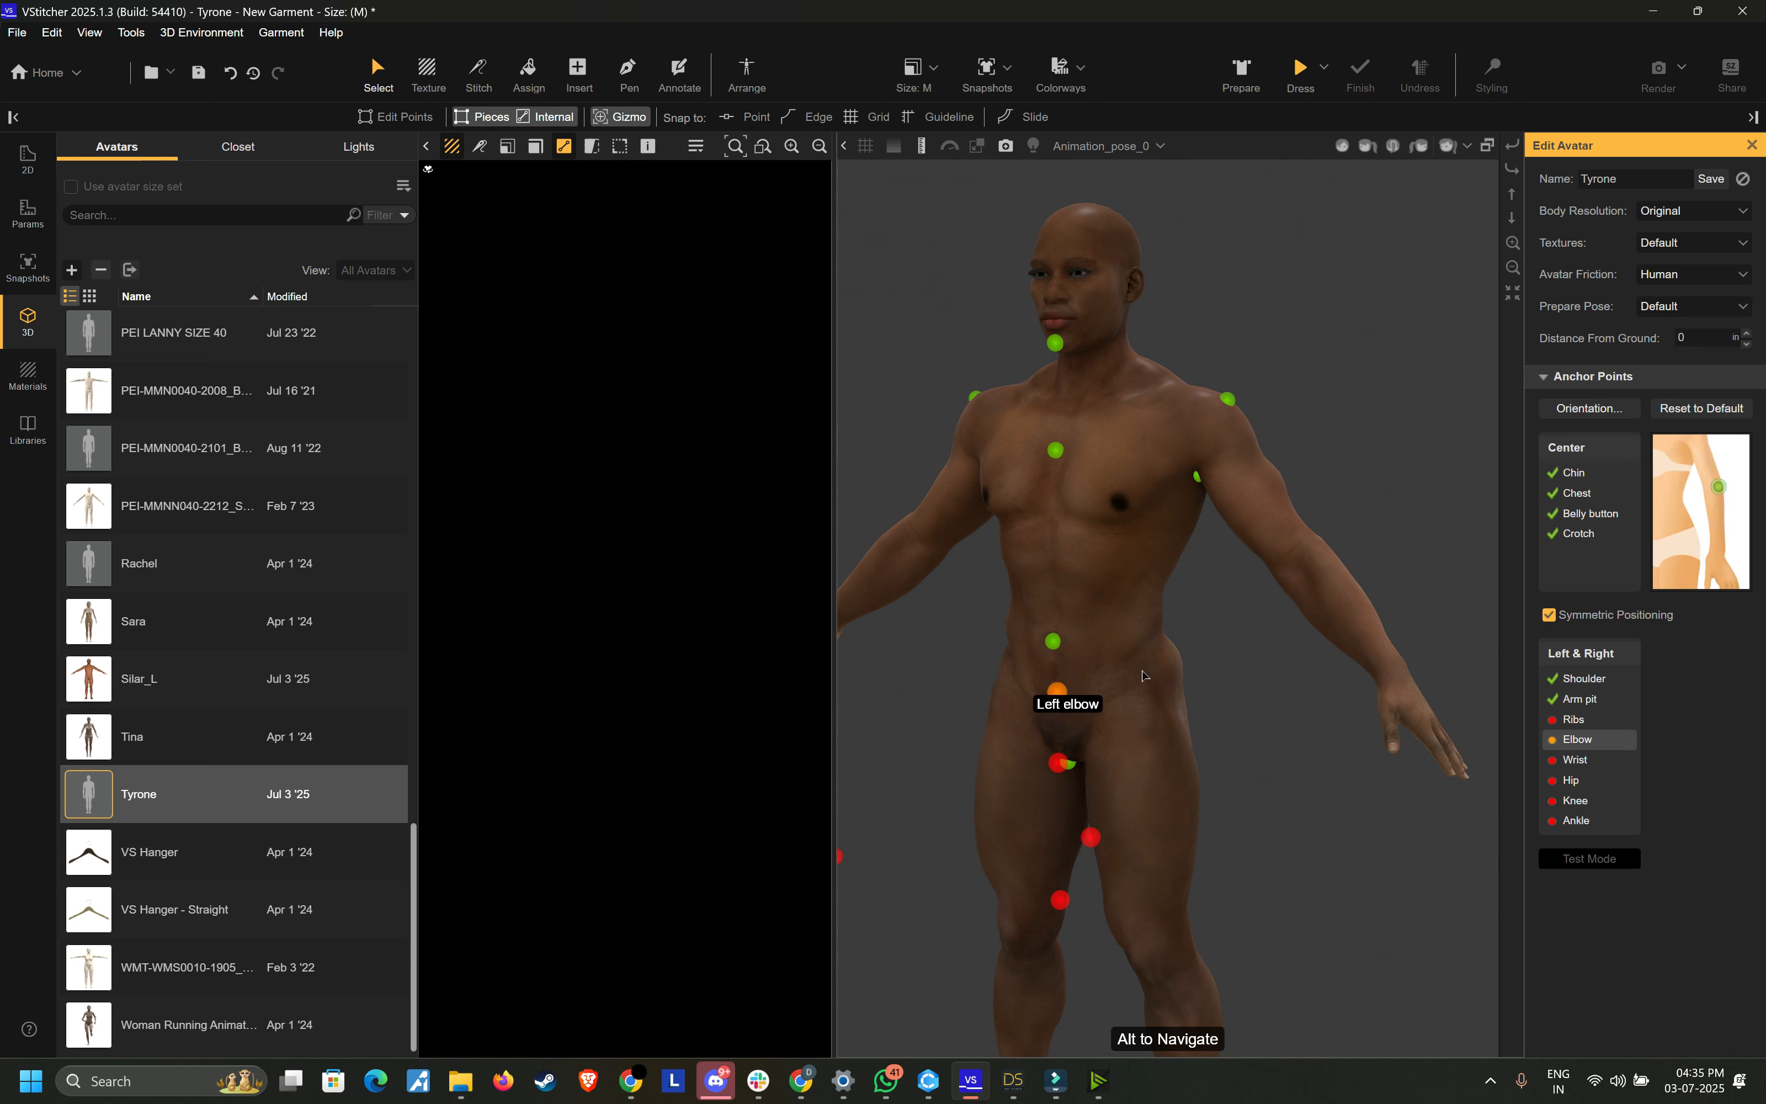
{"action": "right_click_drag", "start_coordinate": [1305, 629], "coordinate": [1155, 681]}
{"action": "mouse_move", "coordinate": [1334, 671]}
{"action": "right_mouse_down"}
{"action": "mouse_move", "coordinate": [1314, 642]}
{"action": "mouse_move", "coordinate": [1359, 651]}
{"action": "right_mouse_up"}
{"action": "left_click", "coordinate": [1263, 632]}
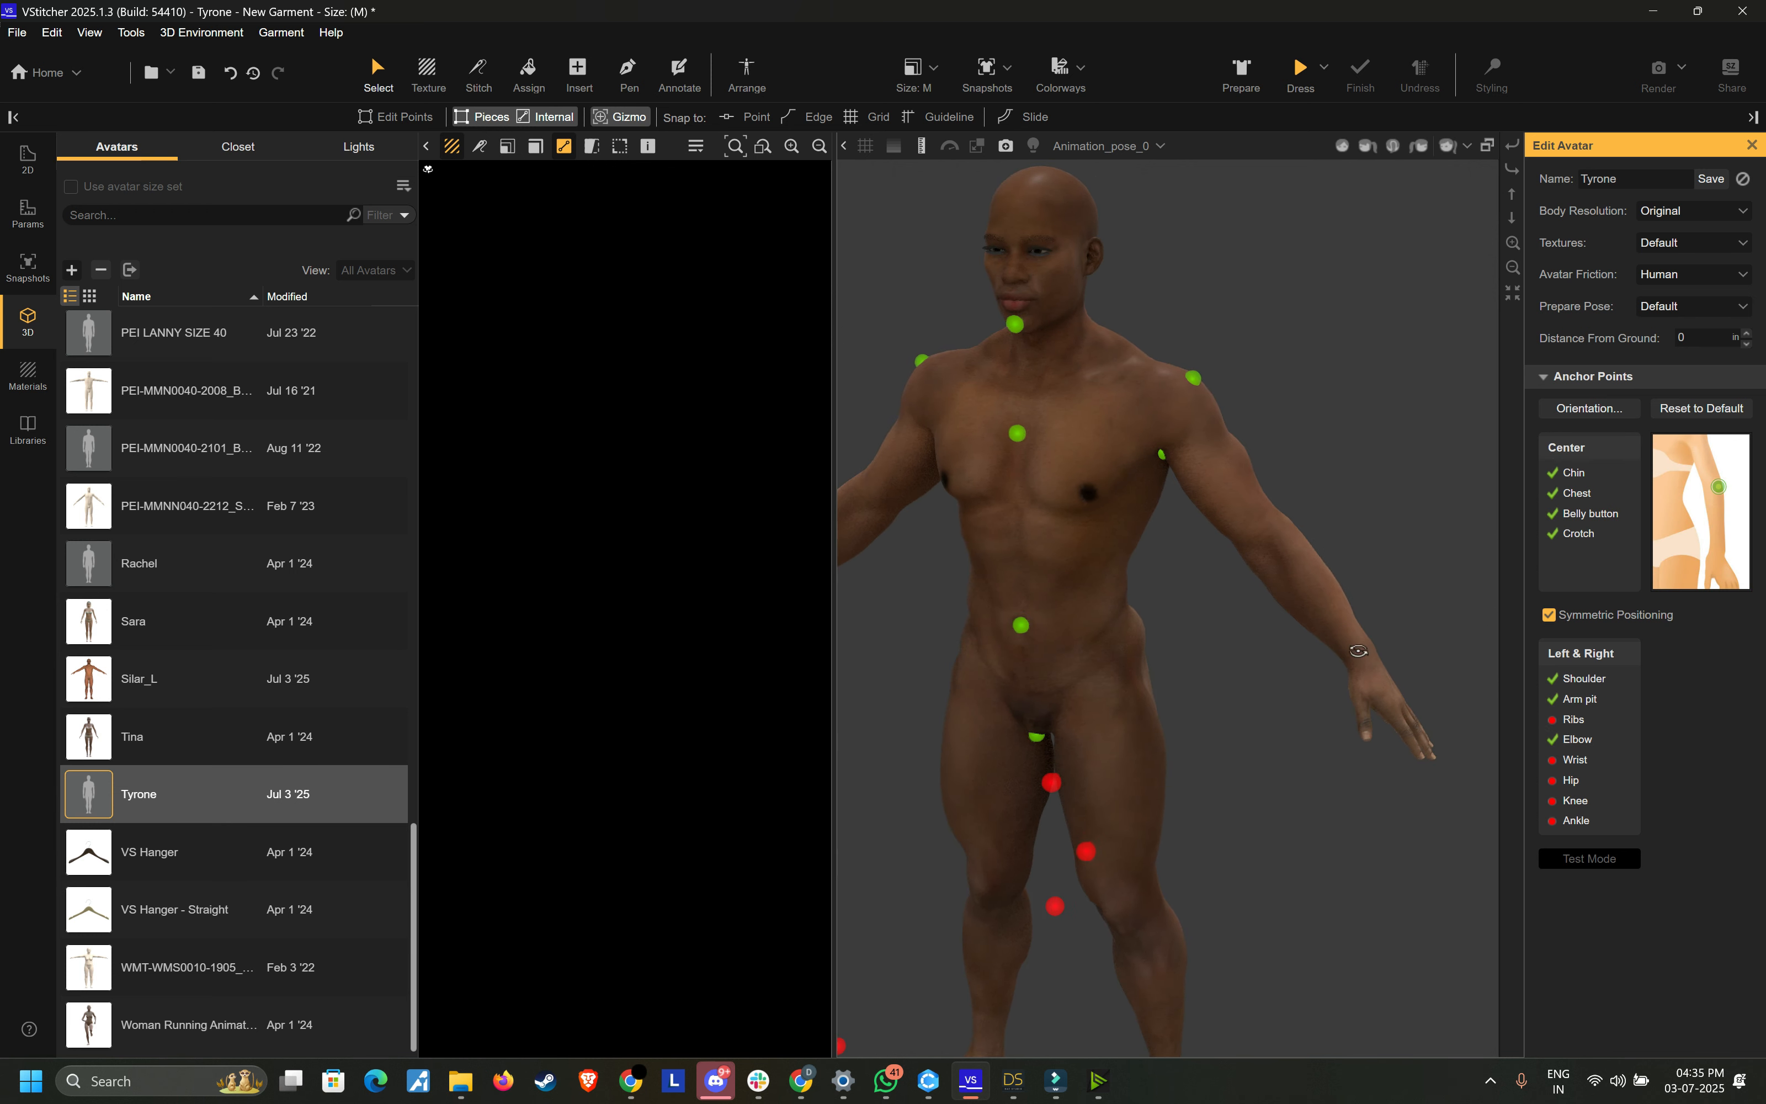
Step: Place the Ribs anchor points on the sides of the rib cage below the chest and the Wrist anchor points at the wrists
{"action": "left_click", "coordinate": [1051, 783]}
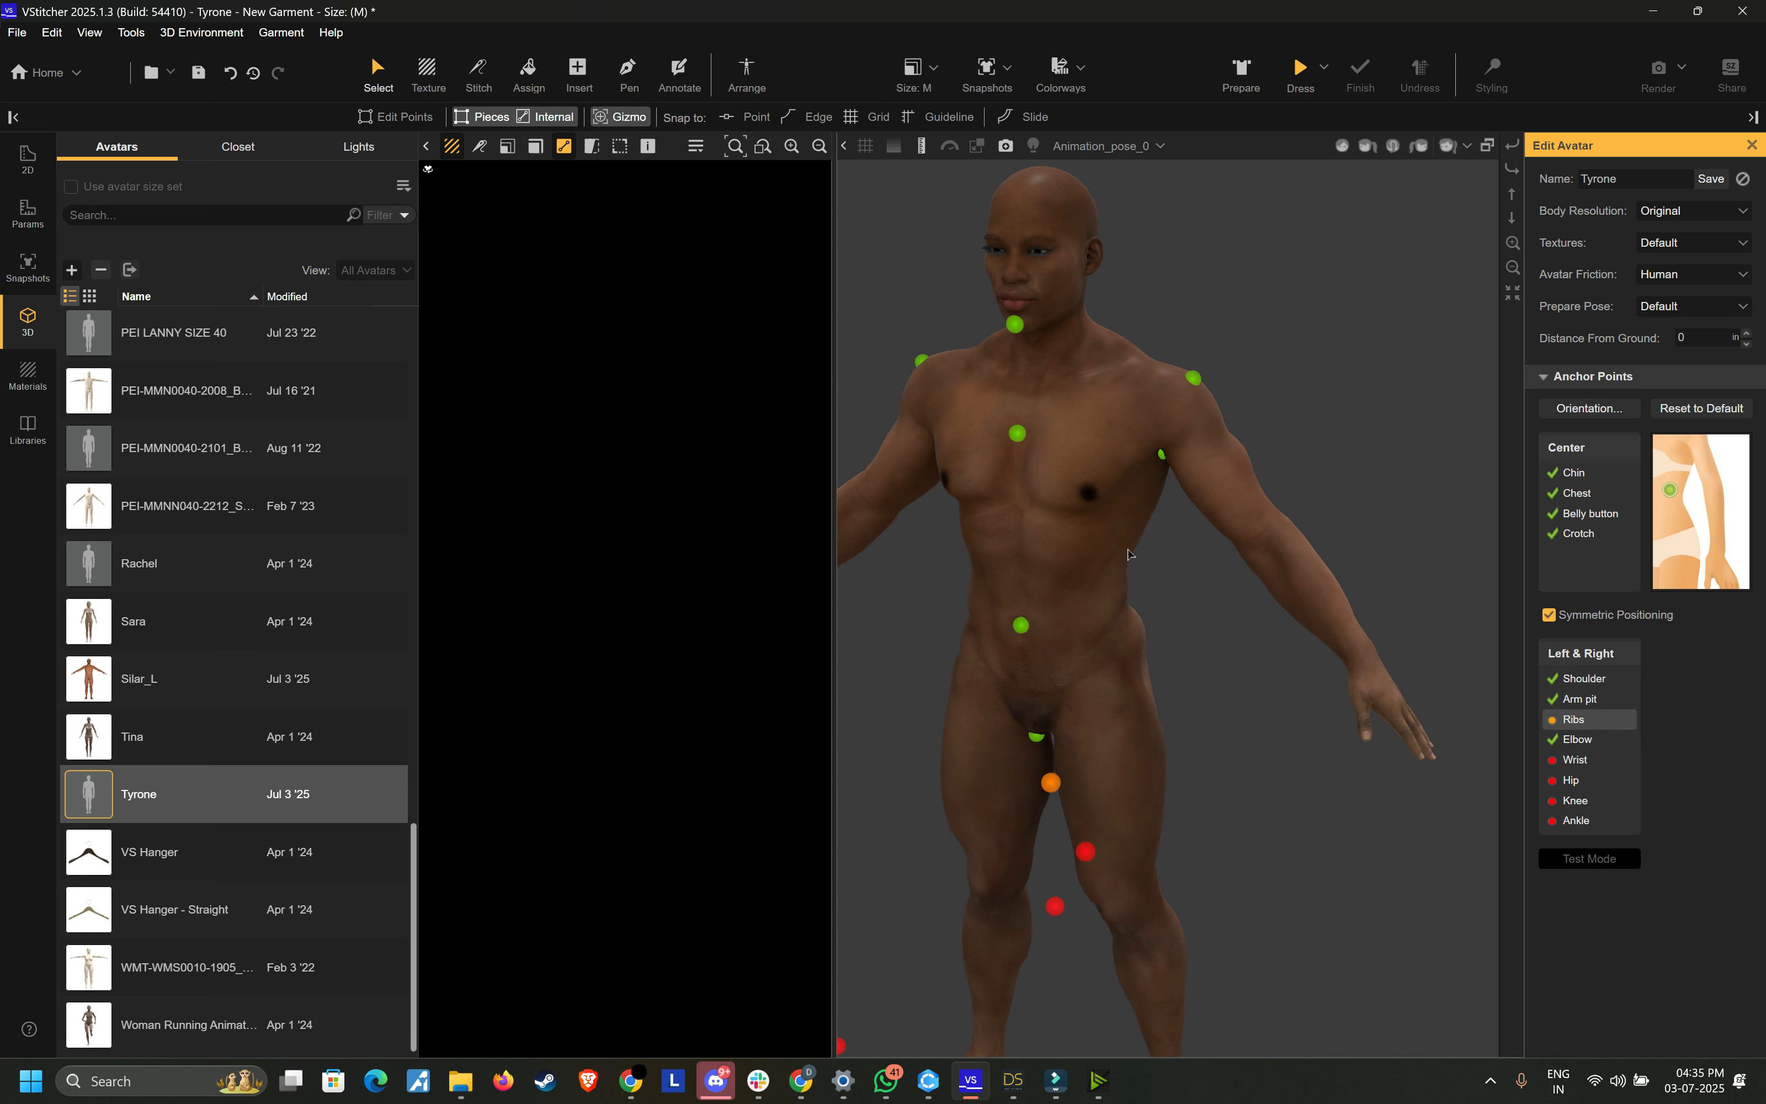
{"action": "right_click_drag", "start_coordinate": [1128, 554], "coordinate": [1177, 610]}
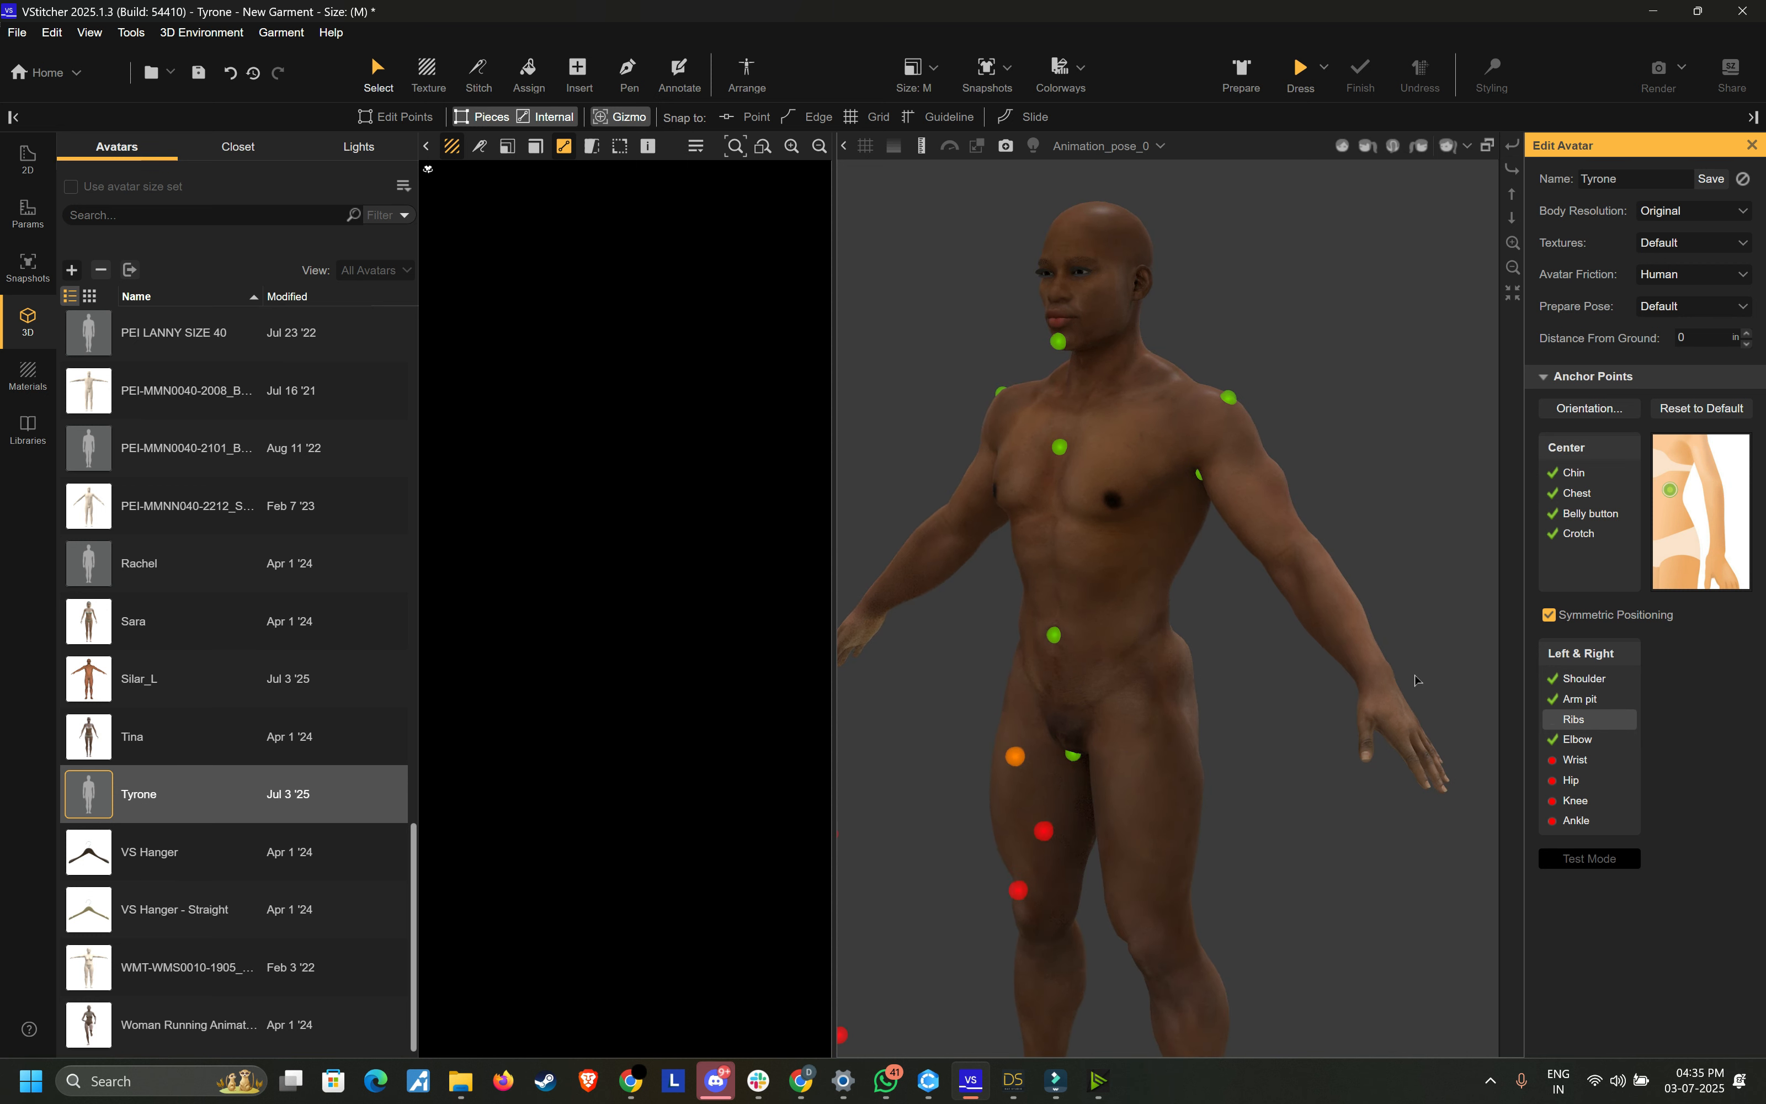
{"action": "left_click", "coordinate": [1170, 529]}
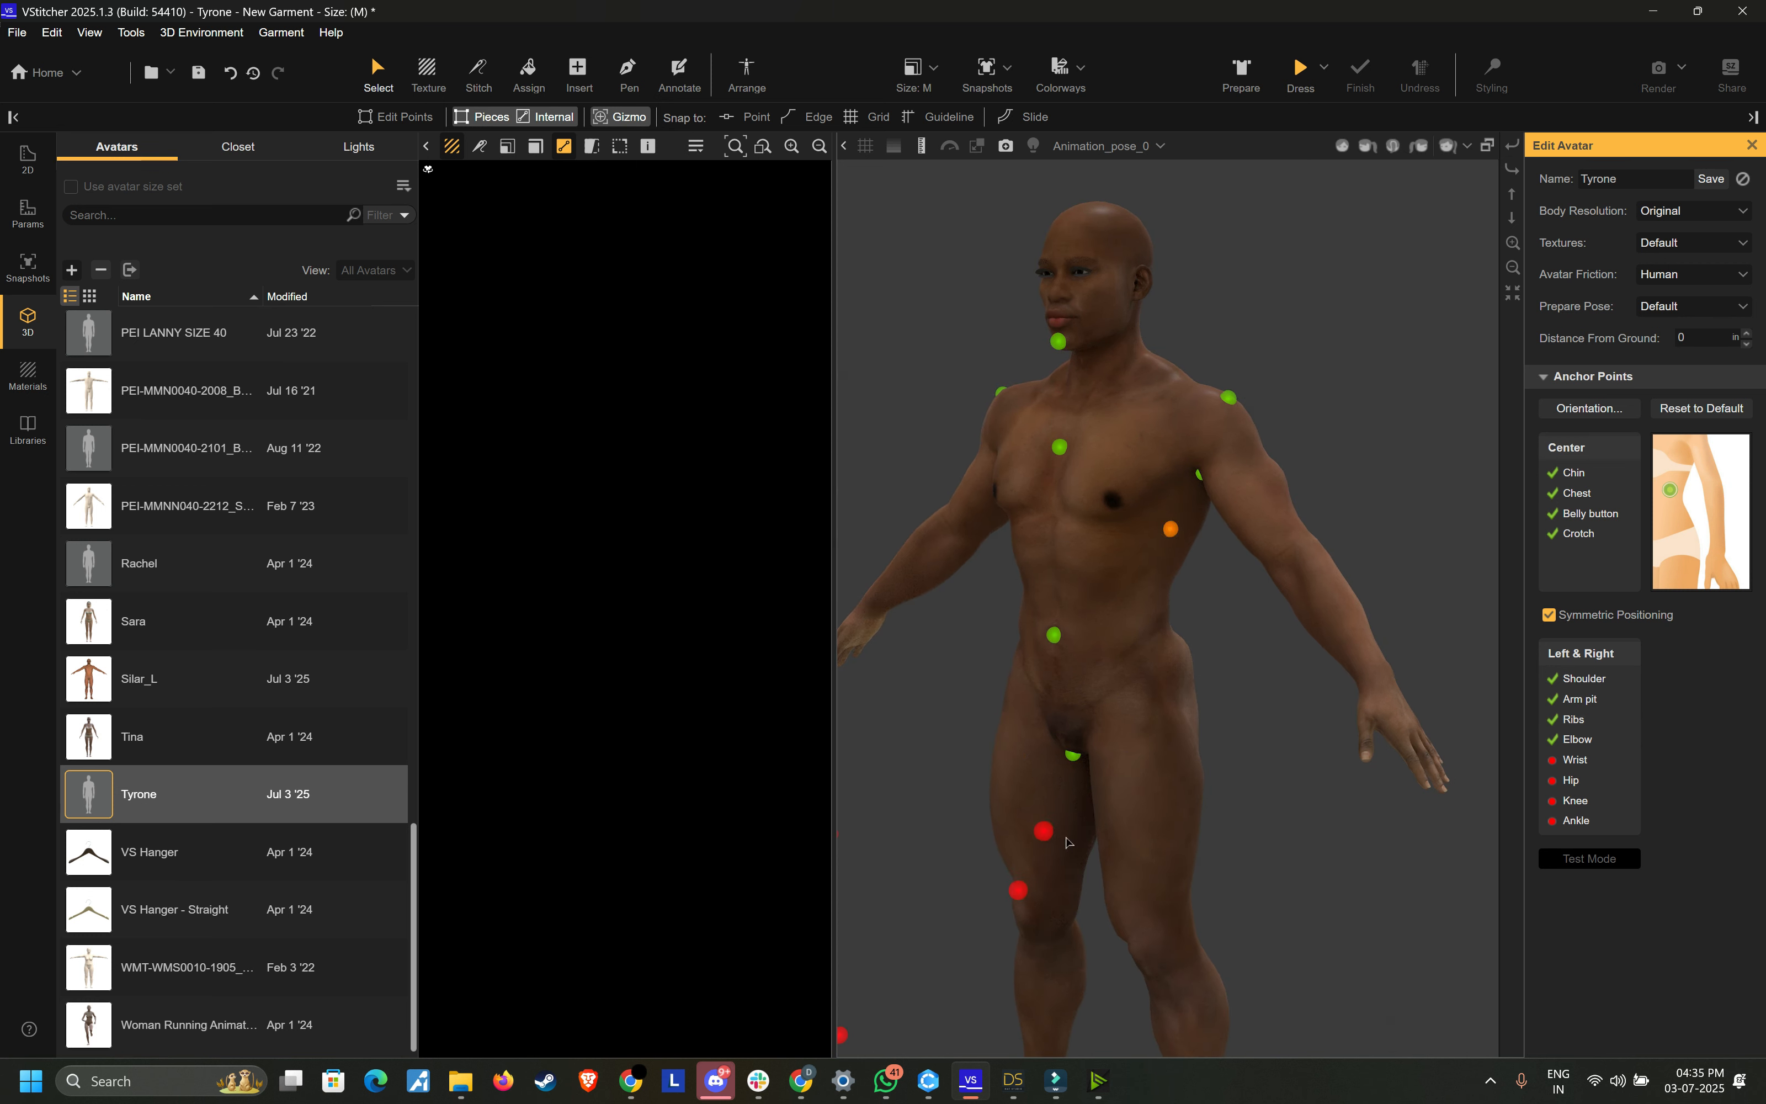
{"action": "left_click", "coordinate": [1045, 832]}
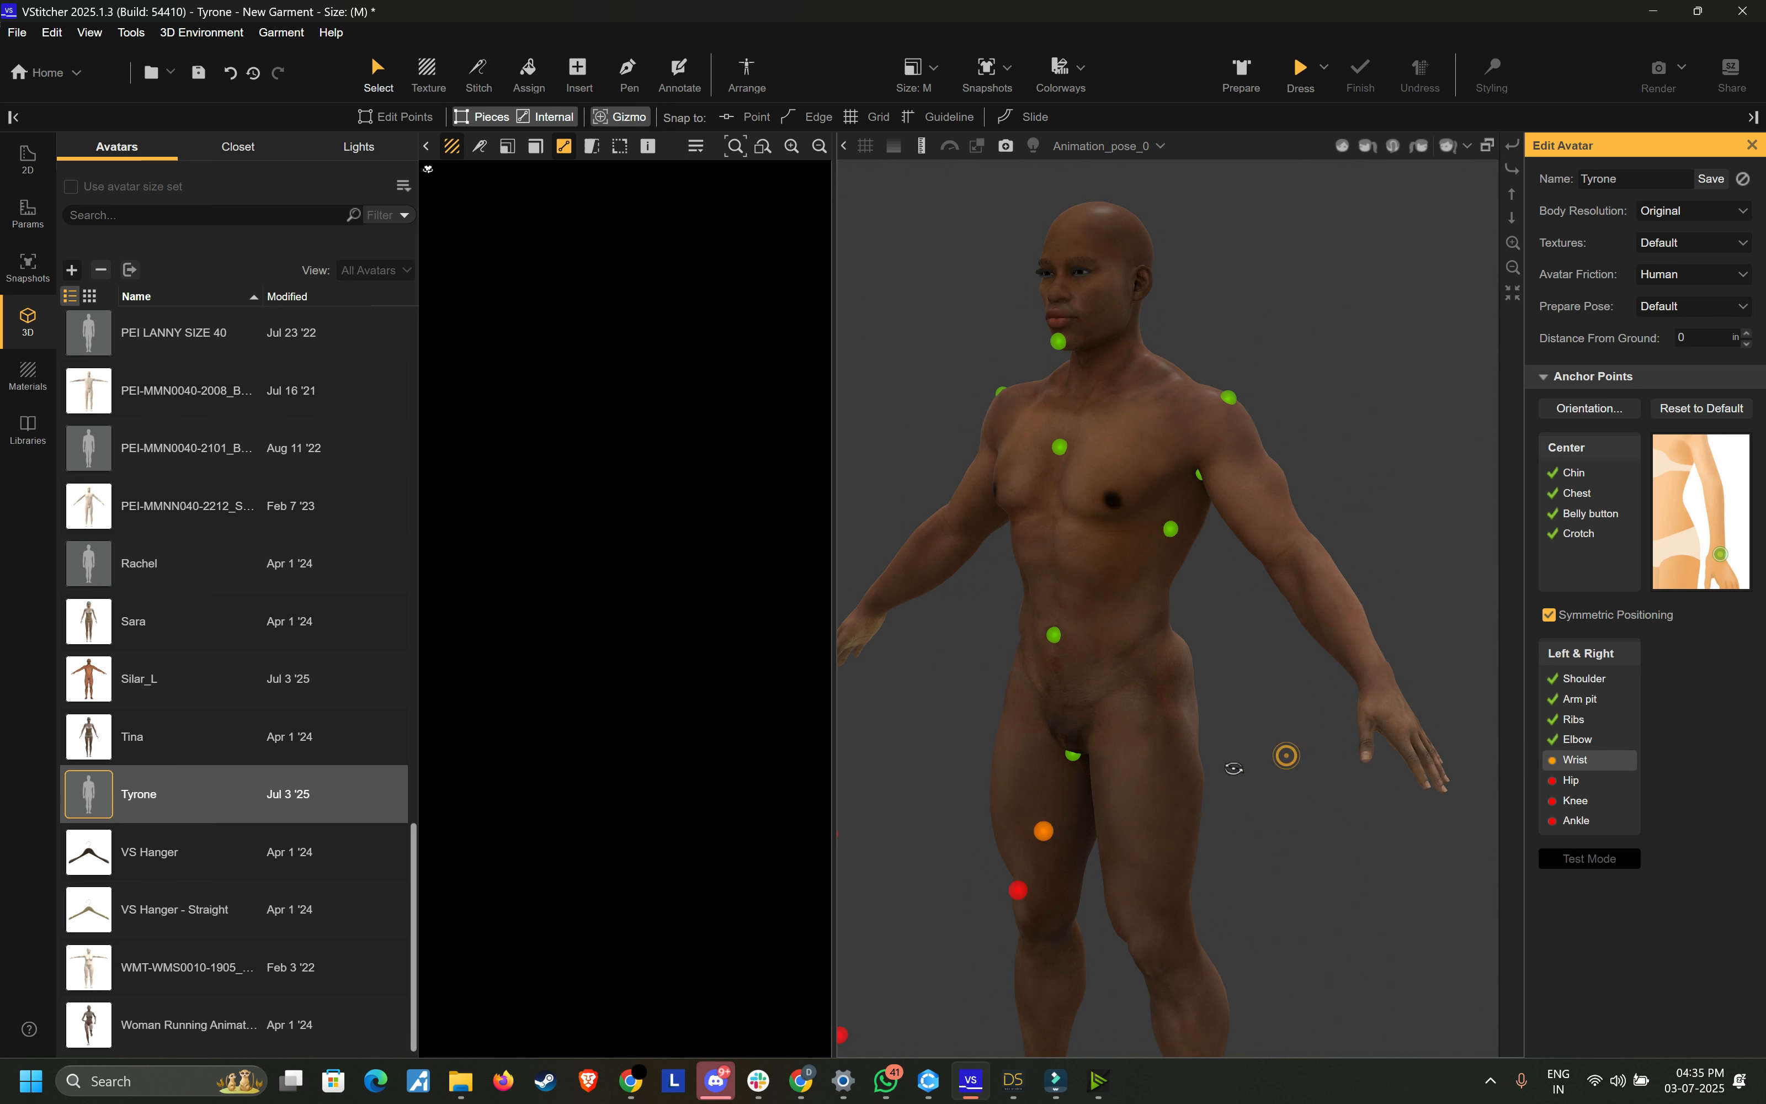
{"action": "right_click_drag", "start_coordinate": [1233, 768], "coordinate": [1317, 782]}
{"action": "left_click", "coordinate": [1345, 740]}
Step: Place the Knee anchor points on the outer sides of the knees and the Ankle anchor points on the outer ankles
{"action": "mouse_move", "coordinate": [1144, 819]}
{"action": "right_mouse_down"}
{"action": "mouse_move", "coordinate": [1140, 749]}
{"action": "mouse_move", "coordinate": [1157, 799]}
{"action": "right_mouse_up"}
{"action": "left_click", "coordinate": [1049, 721]}
{"action": "left_click", "coordinate": [1084, 866]}
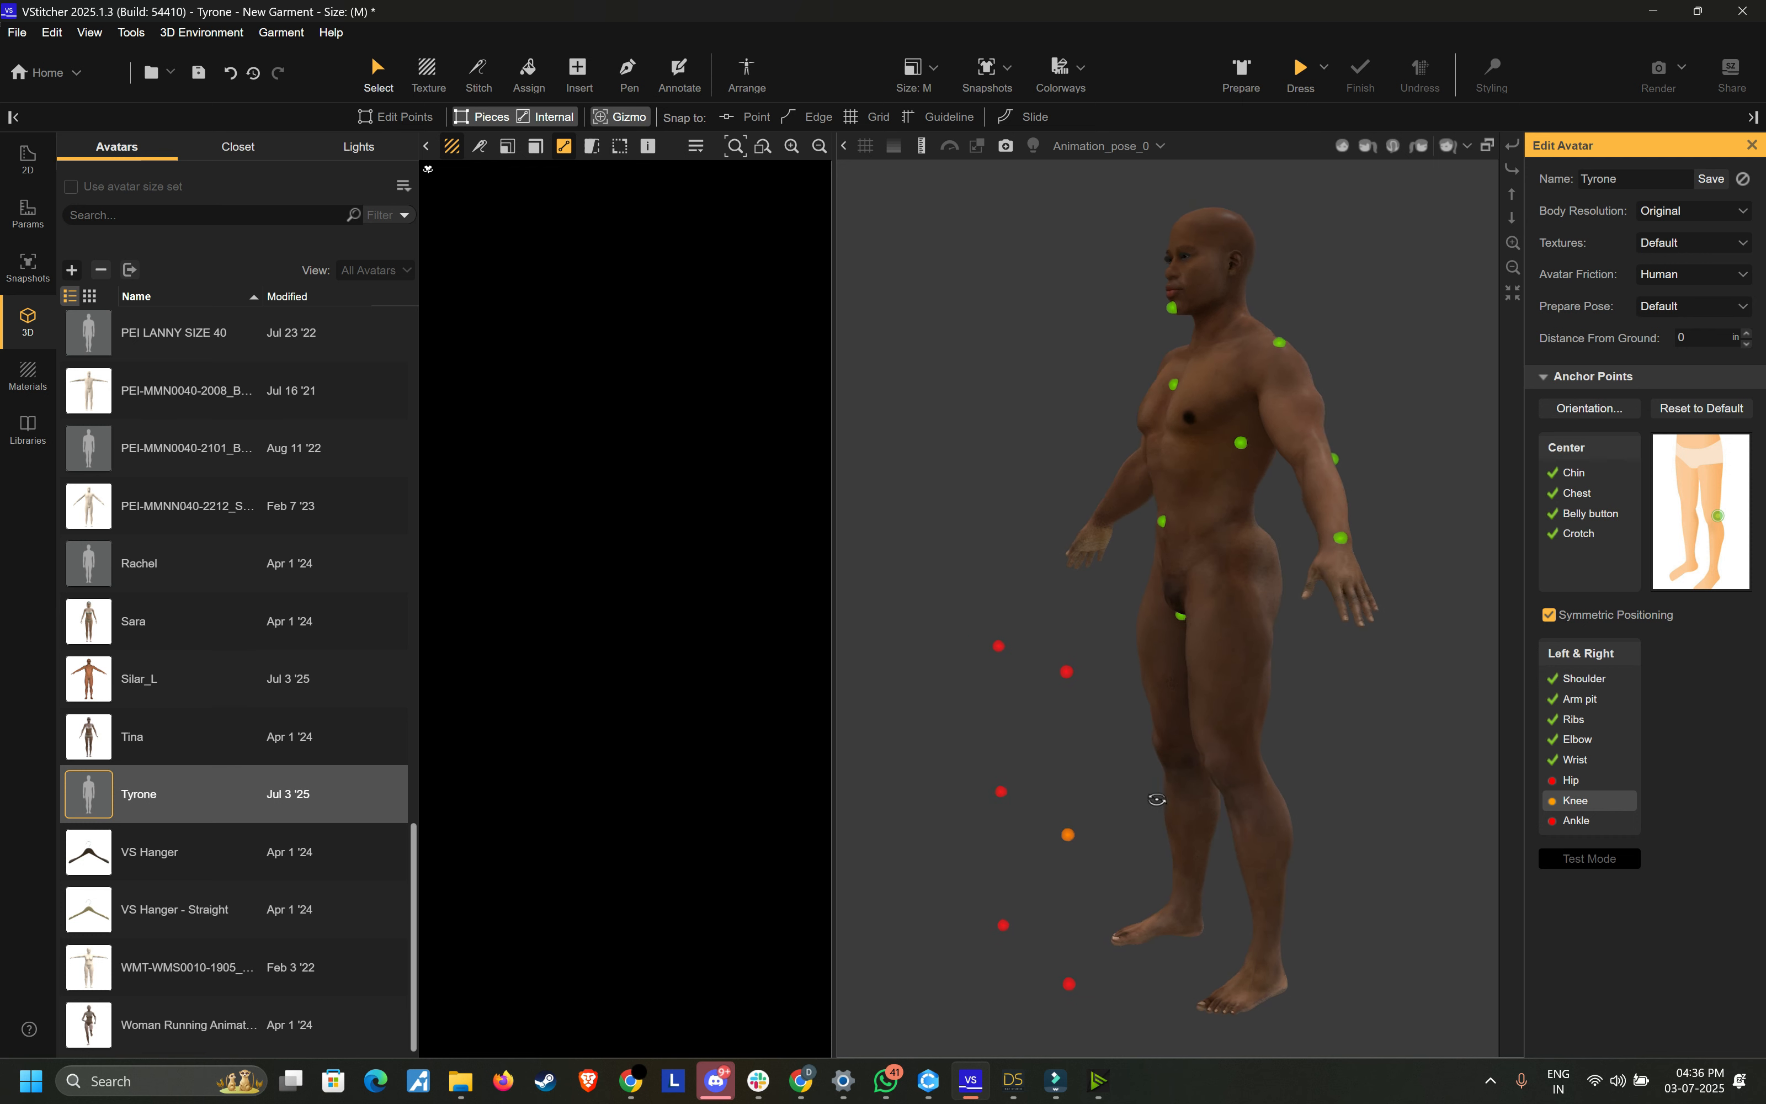
{"action": "left_click", "coordinate": [1241, 760]}
{"action": "left_click", "coordinate": [1044, 910]}
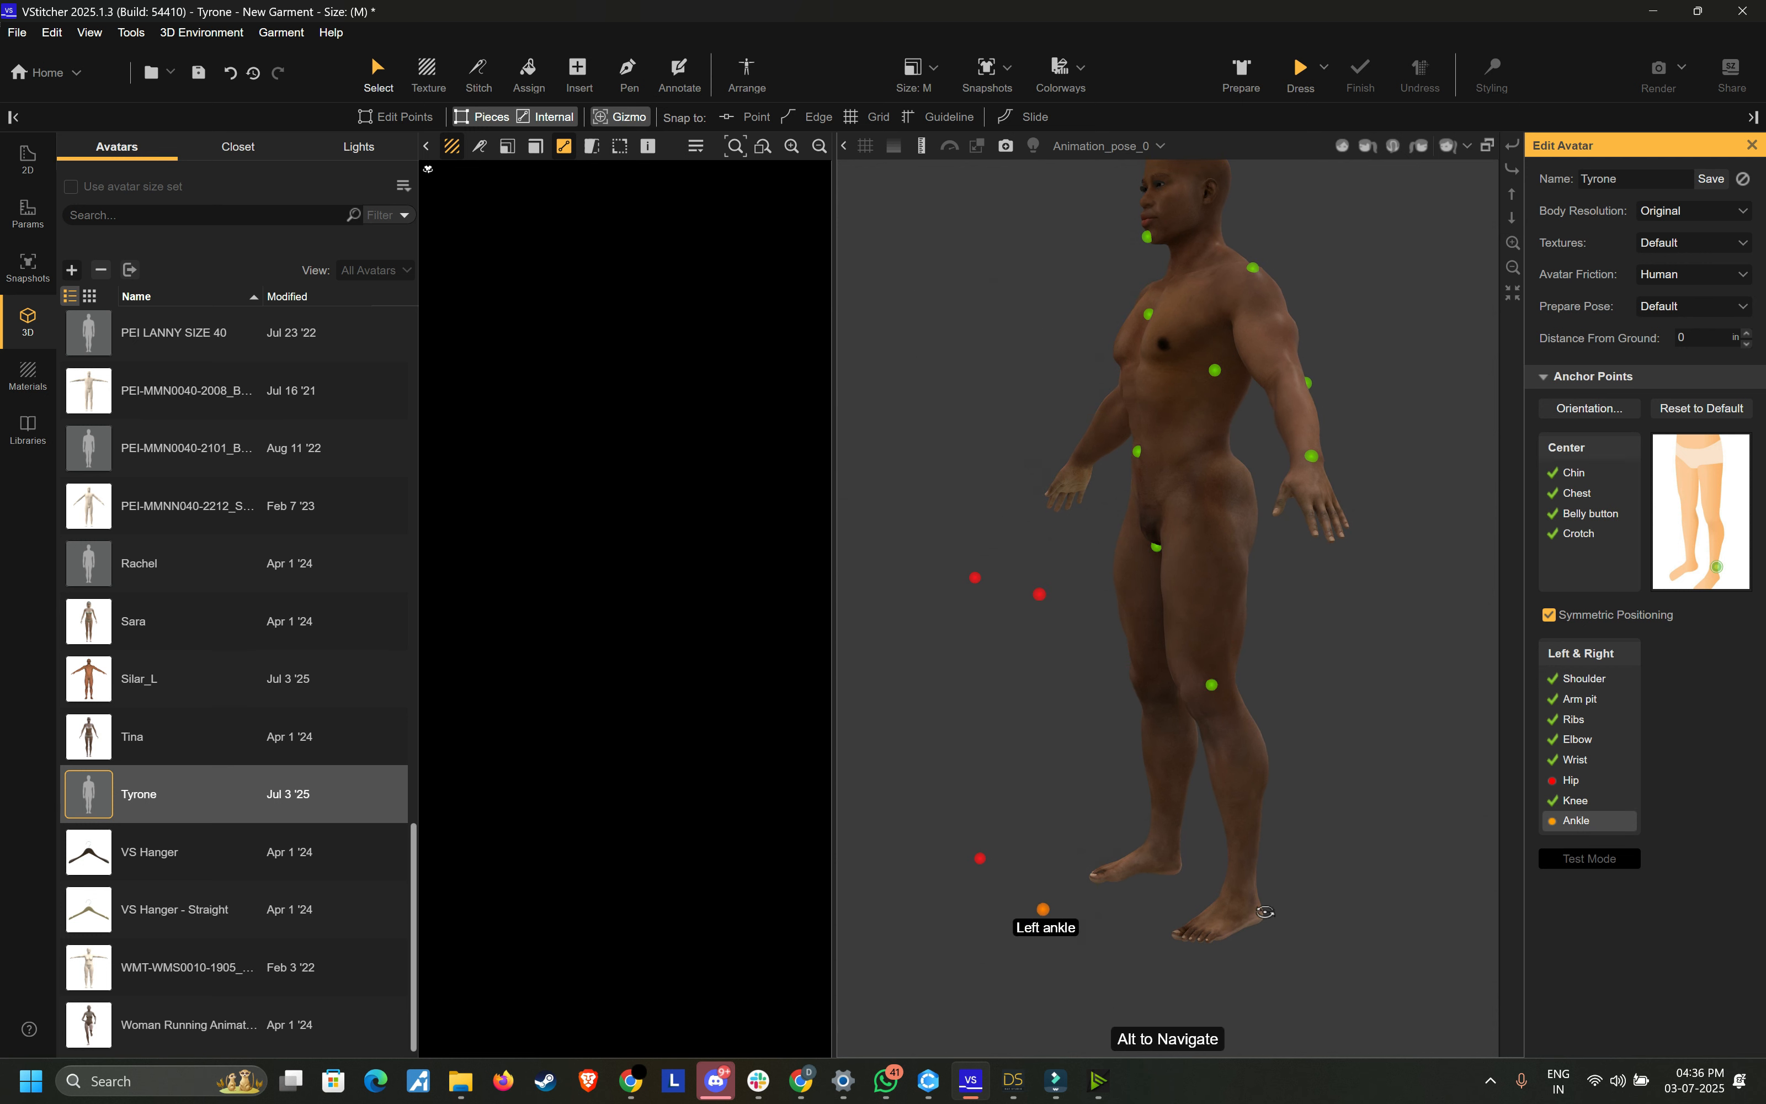
{"action": "left_click", "coordinate": [1272, 921]}
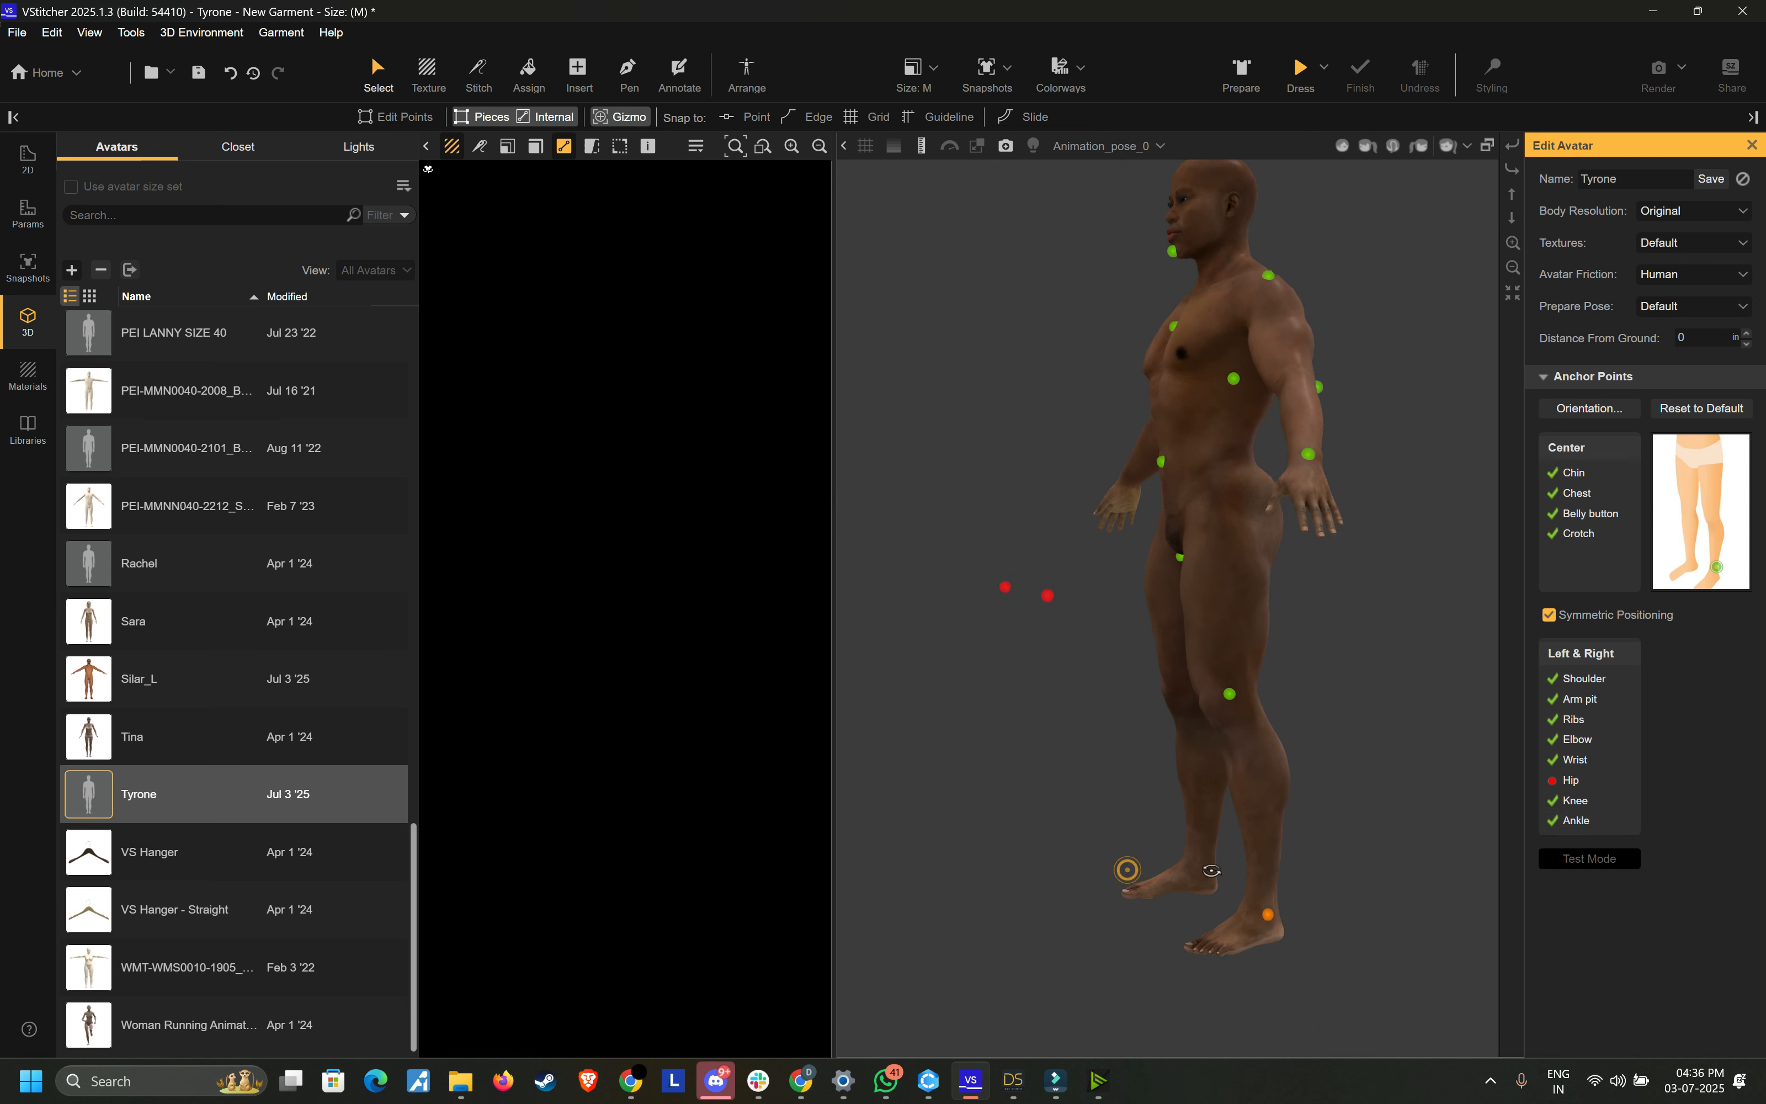
Step: Place the Hip anchor points on the outer sides of the avatar's hips and check the full set from the front
{"action": "left_click", "coordinate": [1097, 723]}
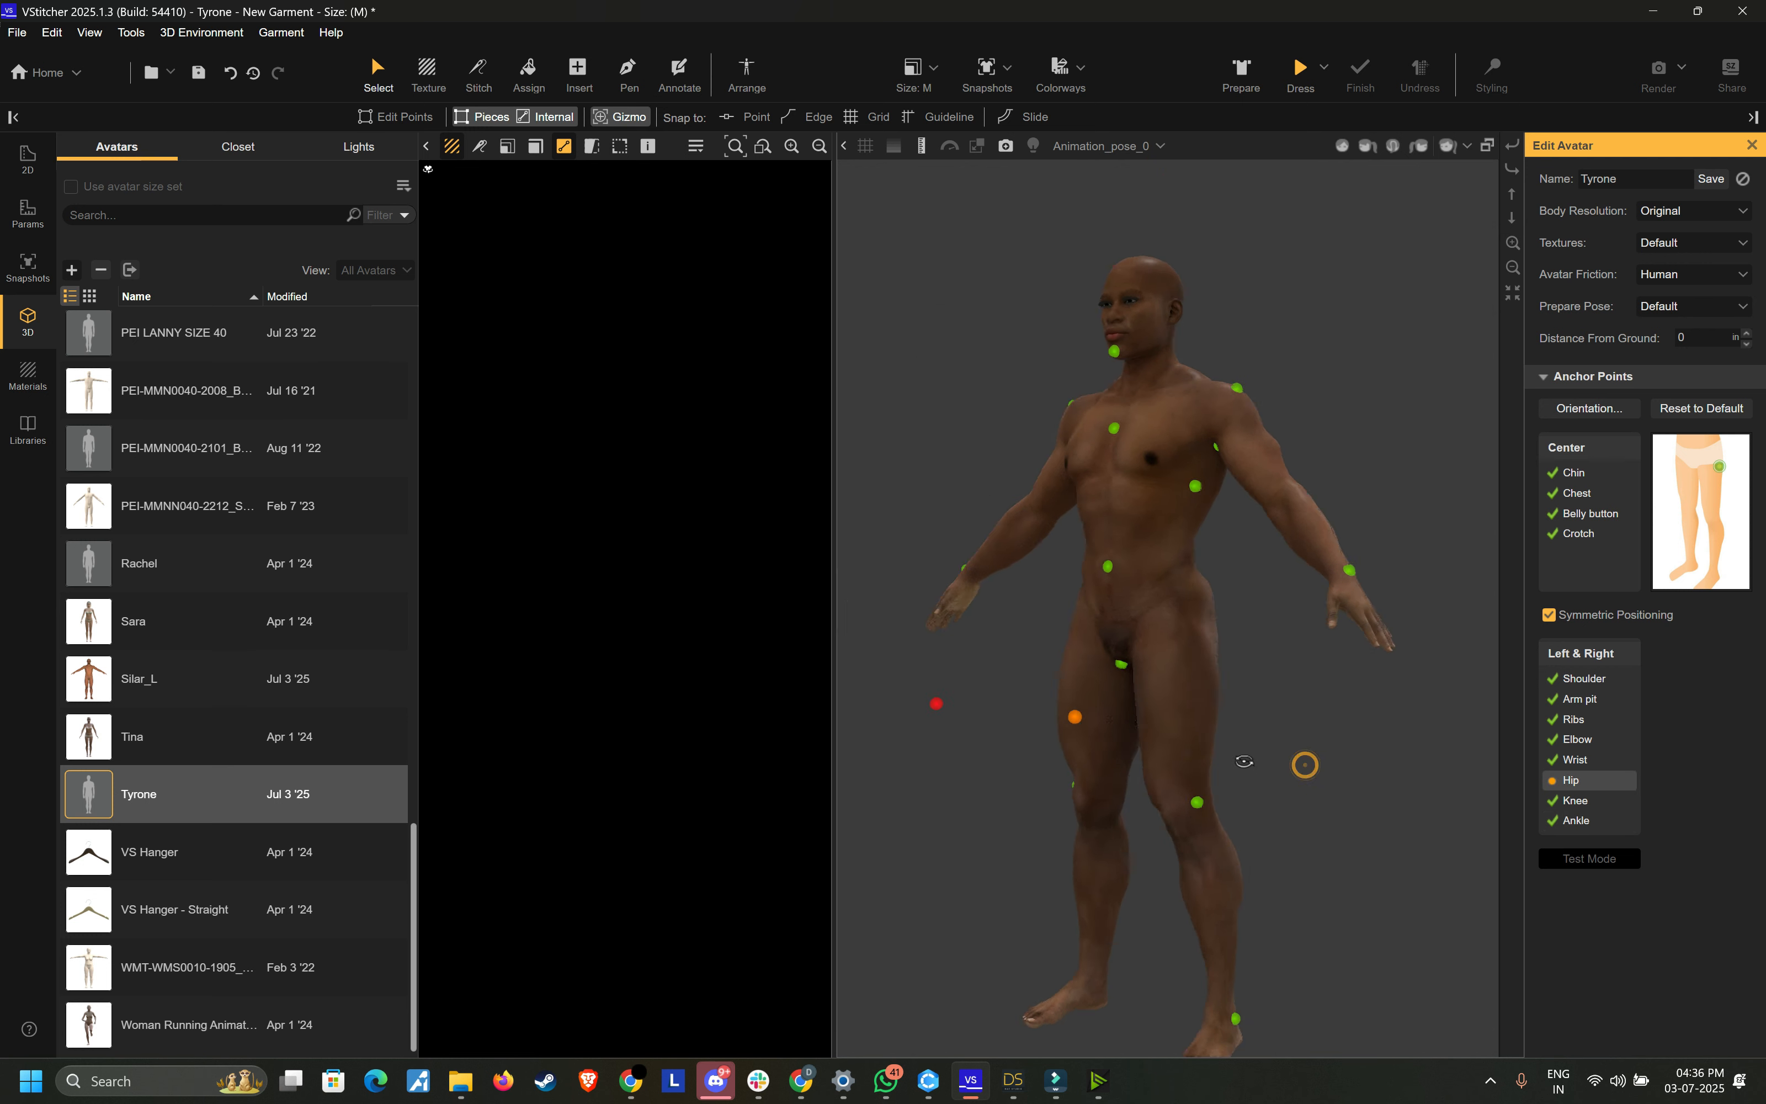
{"action": "left_click", "coordinate": [1220, 626]}
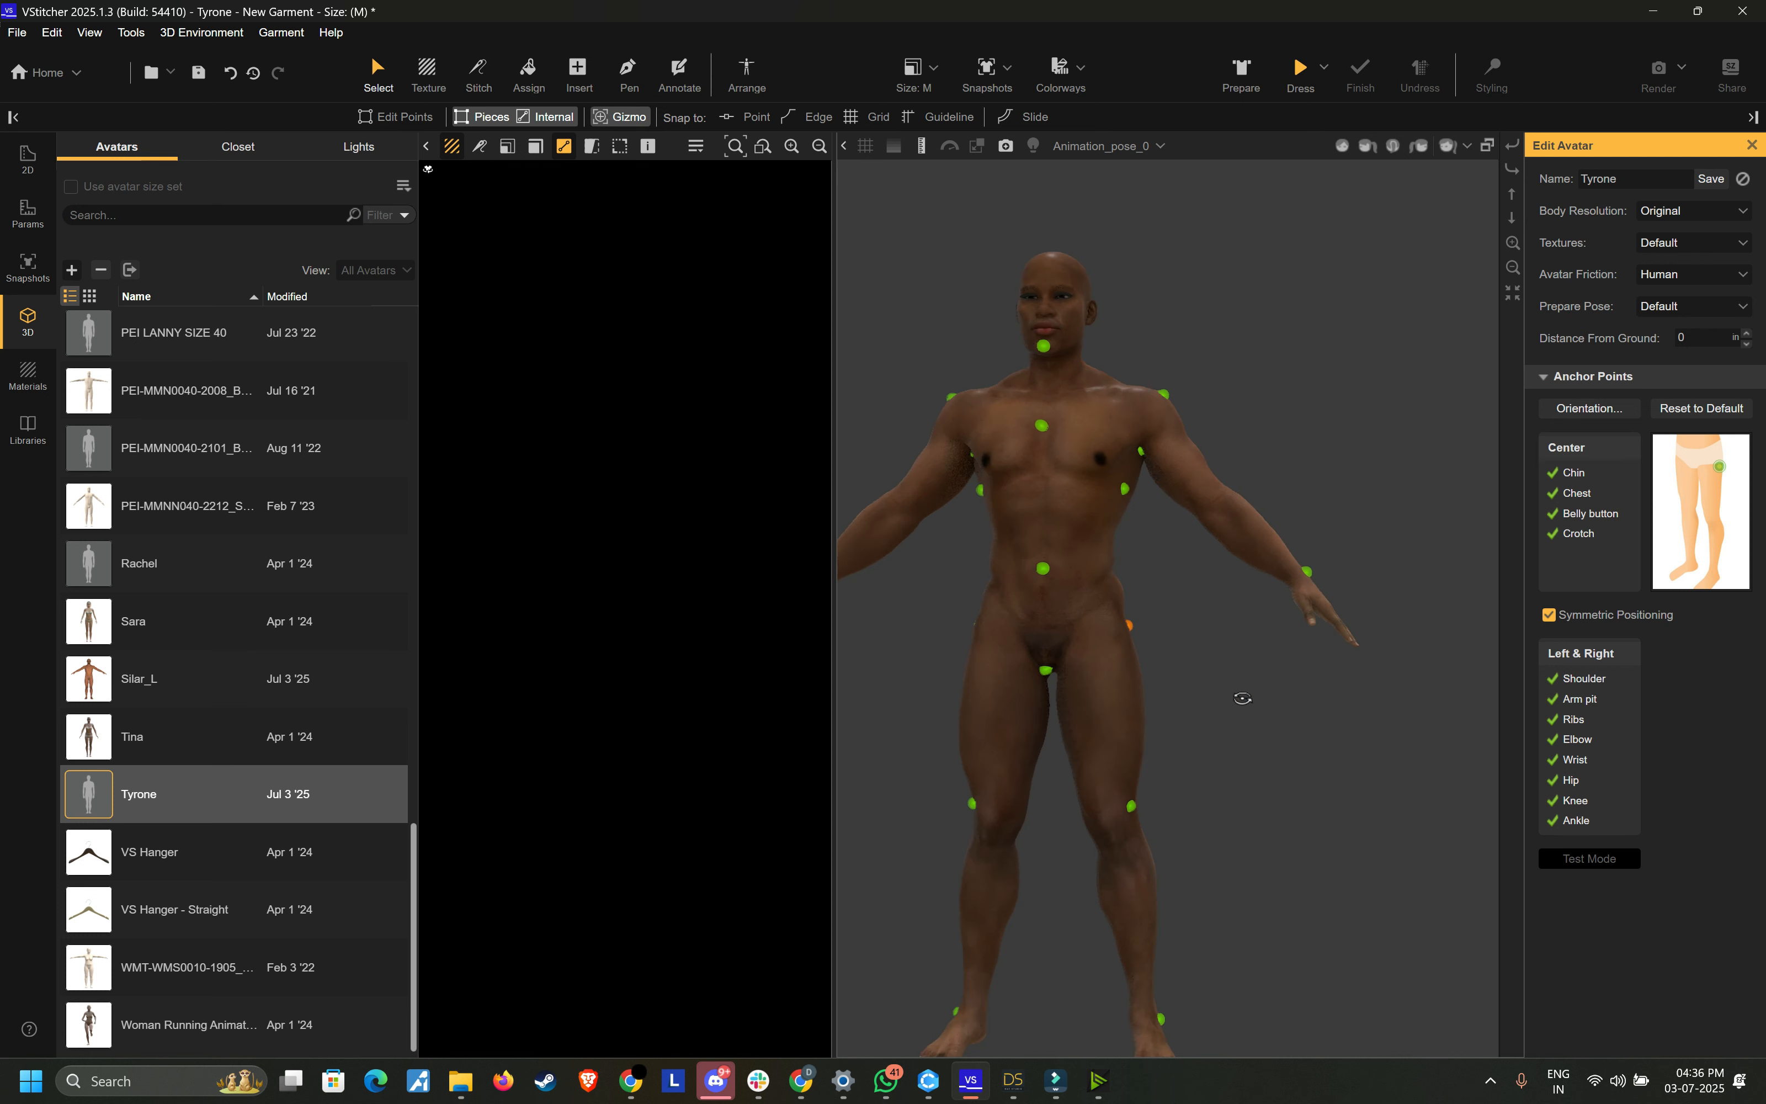
{"action": "scroll", "coordinate": [1164, 794], "scroll_direction": "down", "scroll_amount": 3}
{"action": "middle_click_drag", "start_coordinate": [1167, 797], "coordinate": [1169, 674]}
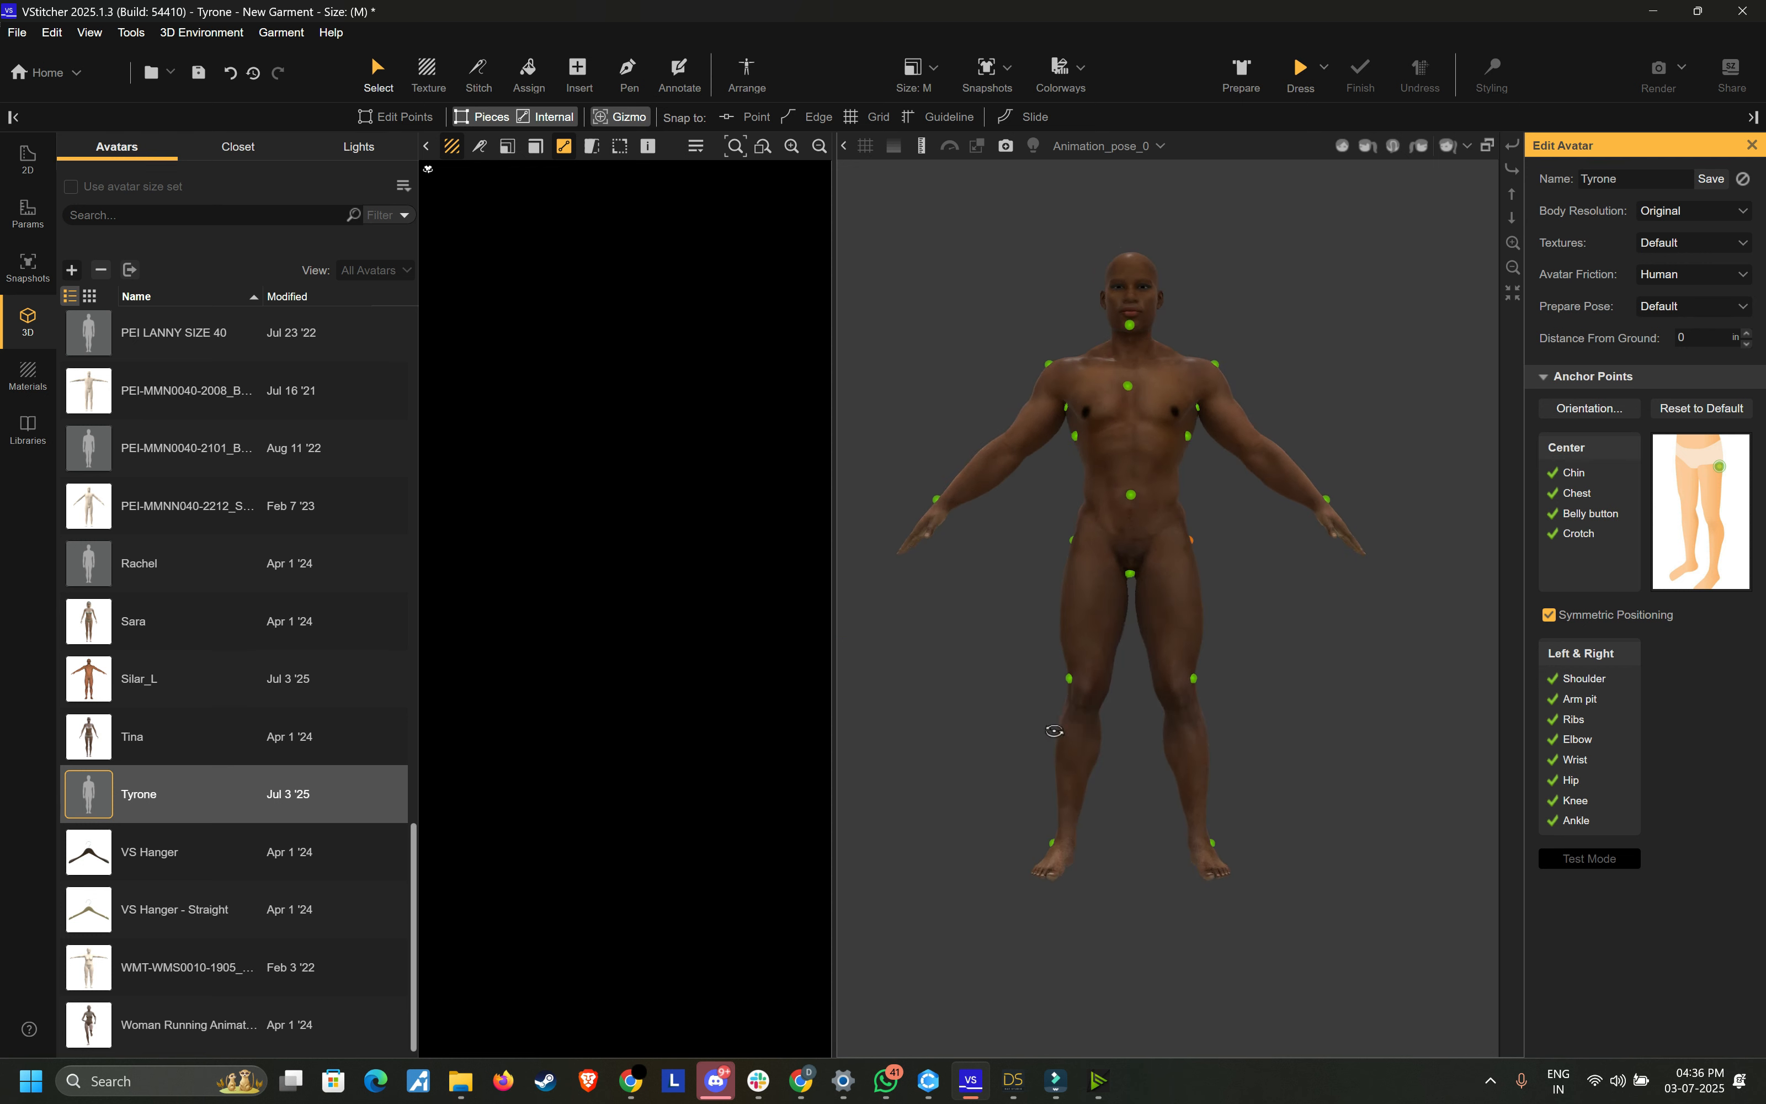
{"action": "right_click_drag", "start_coordinate": [1052, 730], "coordinate": [1126, 734]}
{"action": "middle_click_drag", "start_coordinate": [1143, 743], "coordinate": [1151, 760]}
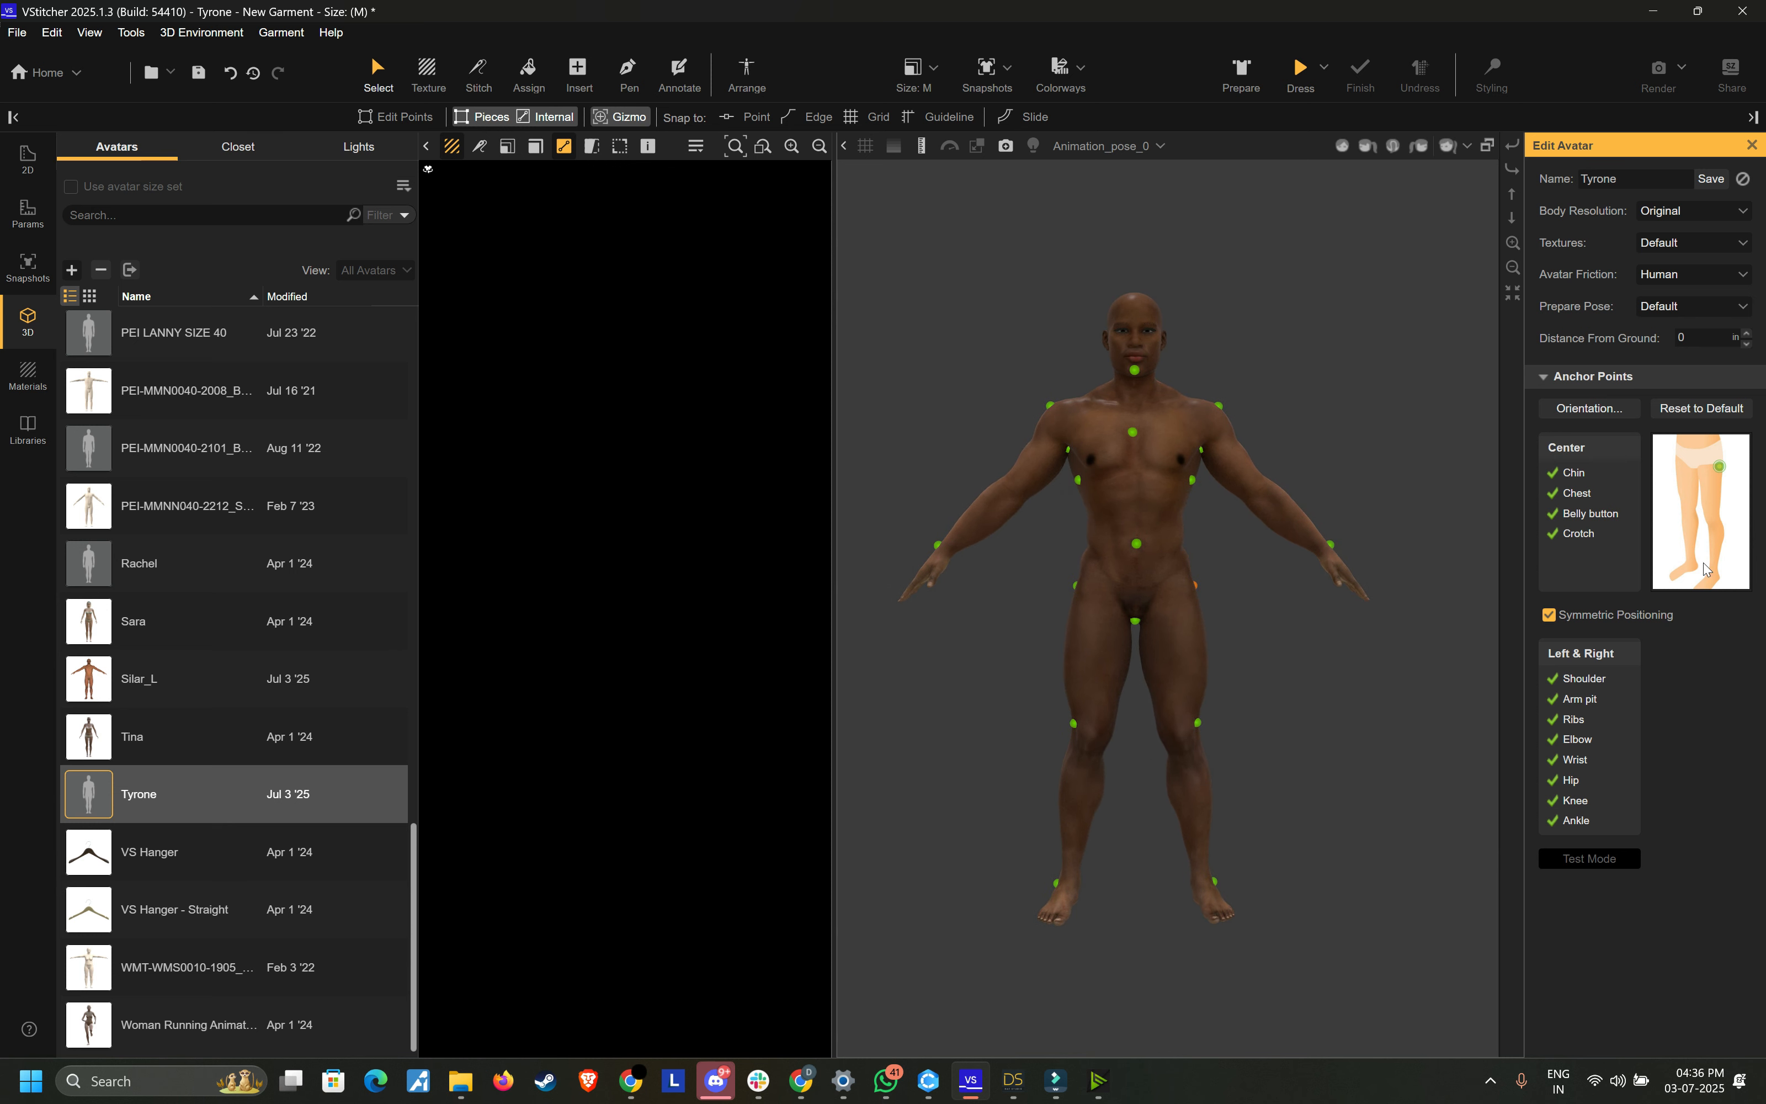
Step: Save the Tyrone avatar with its anchor points, finish editing it and clear the selection
{"action": "middle_click_drag", "start_coordinate": [1293, 599], "coordinate": [1246, 603]}
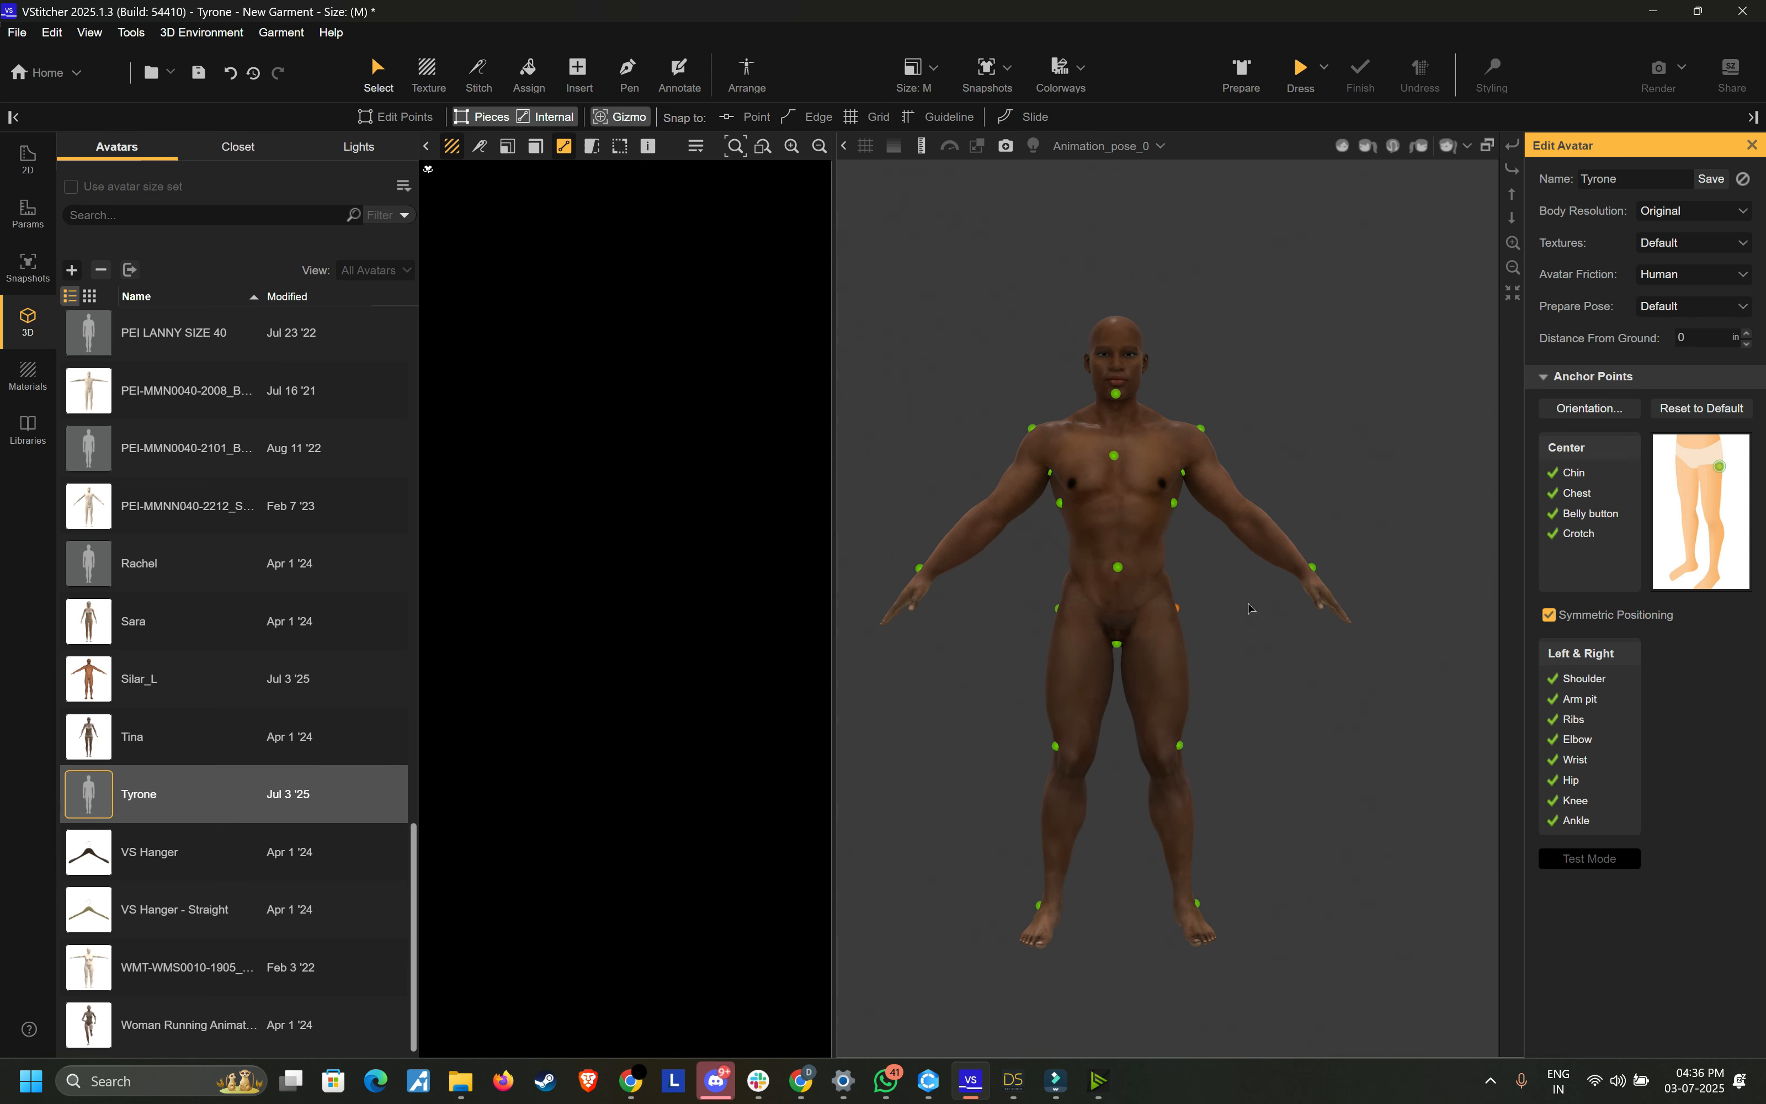
{"action": "left_click", "coordinate": [1717, 187]}
{"action": "left_click", "coordinate": [1753, 146]}
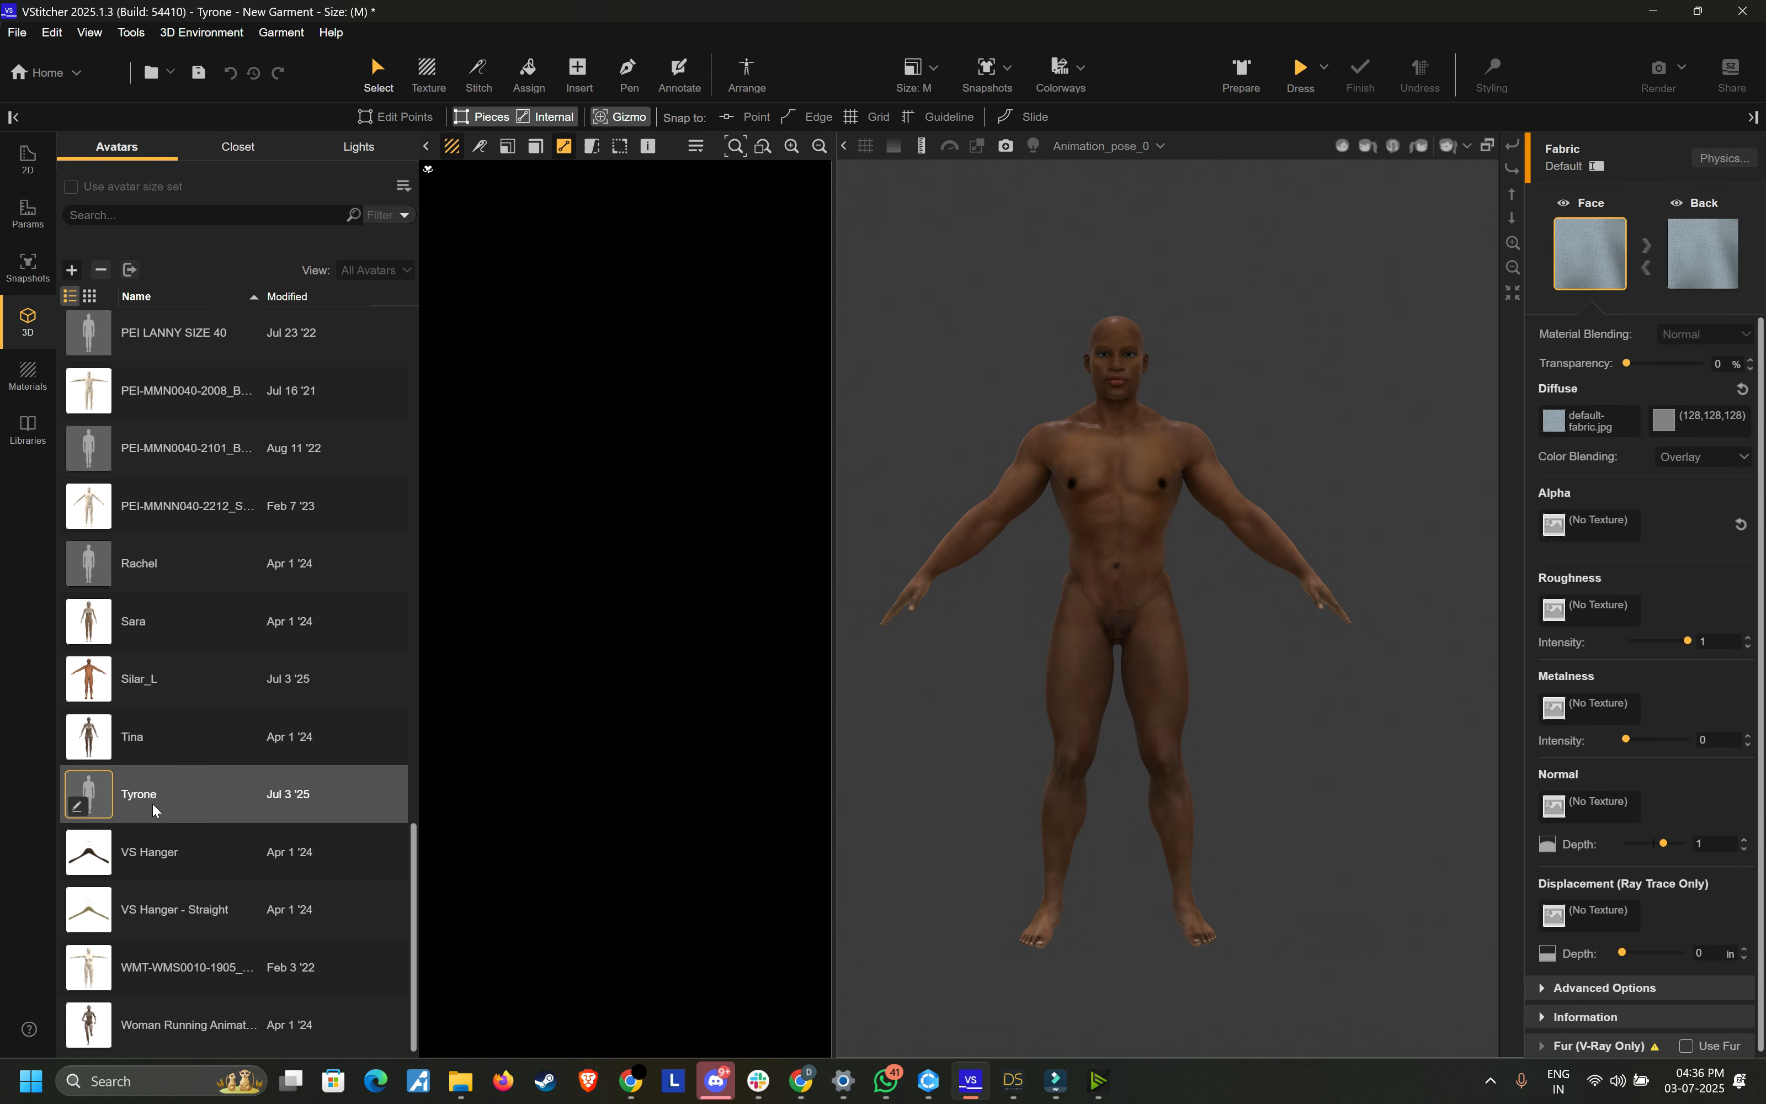
{"action": "left_click", "coordinate": [638, 755]}
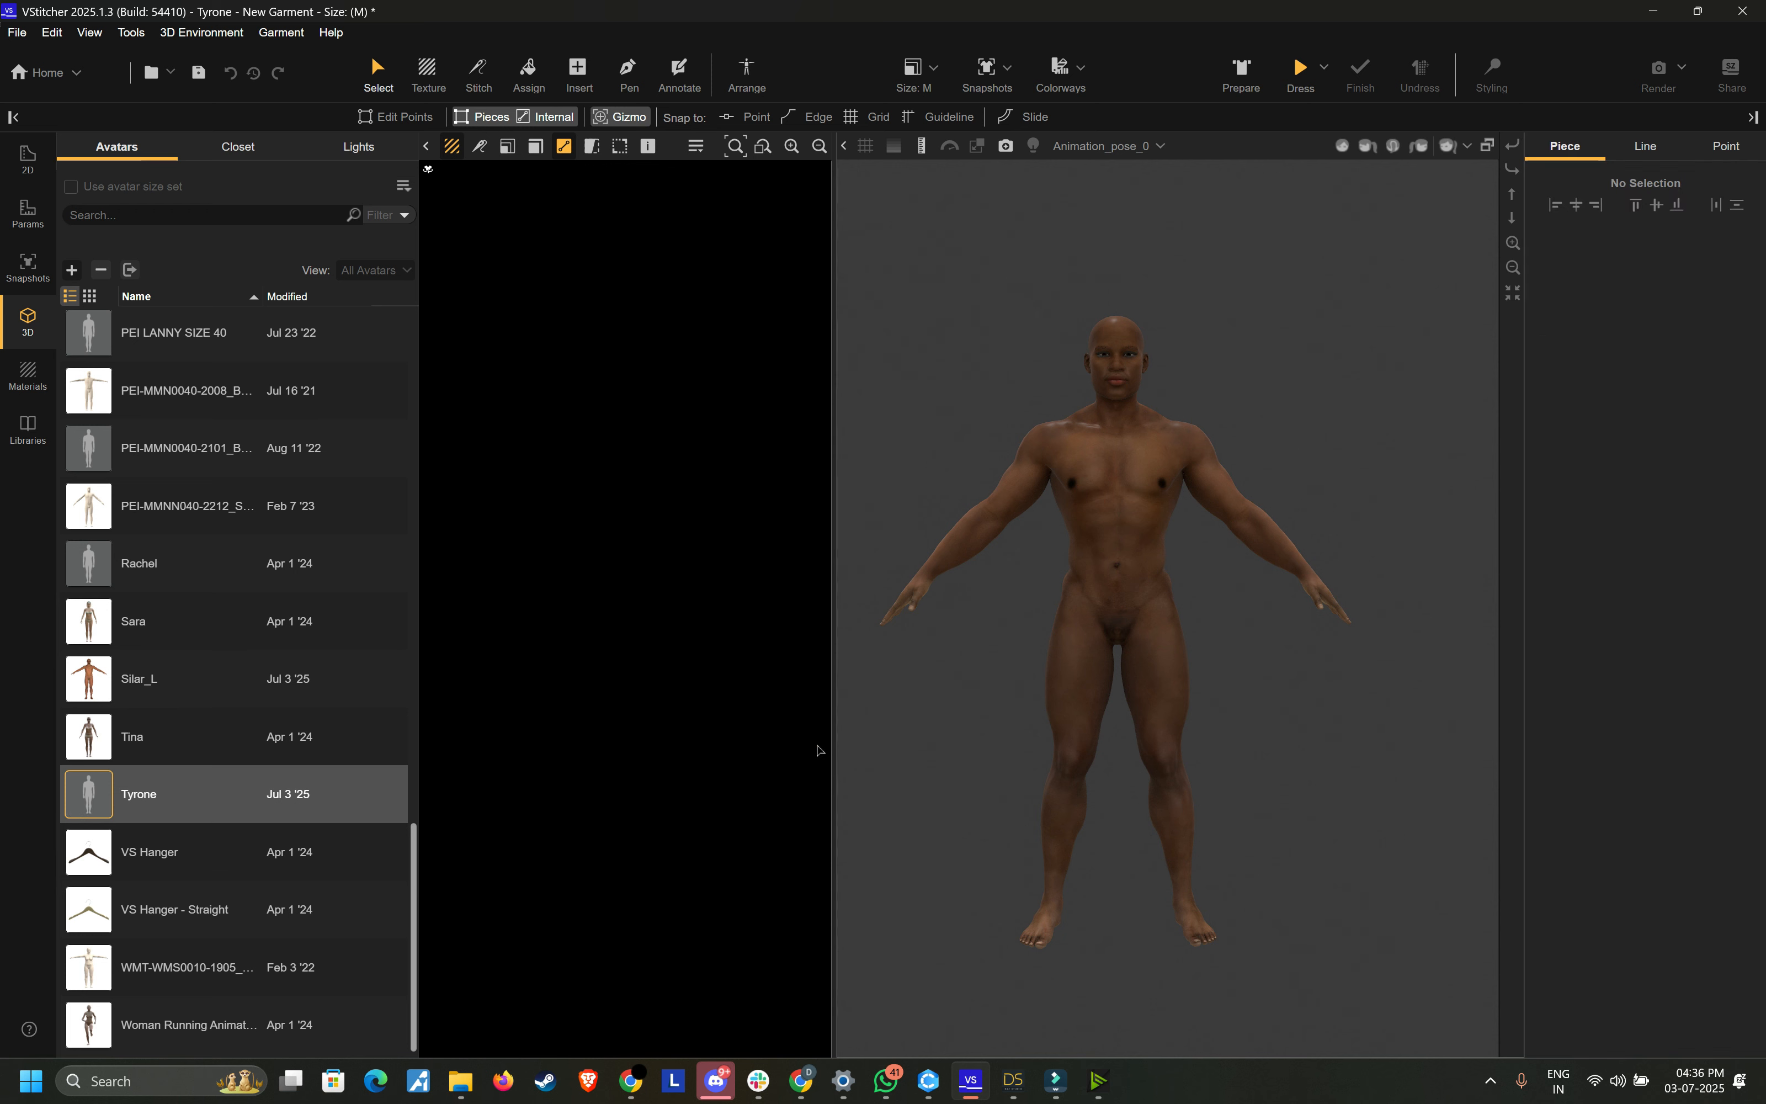
Step: Review the poses available for the Tyrone avatar and inspect the textured figure from an angle
{"action": "left_click", "coordinate": [1126, 147]}
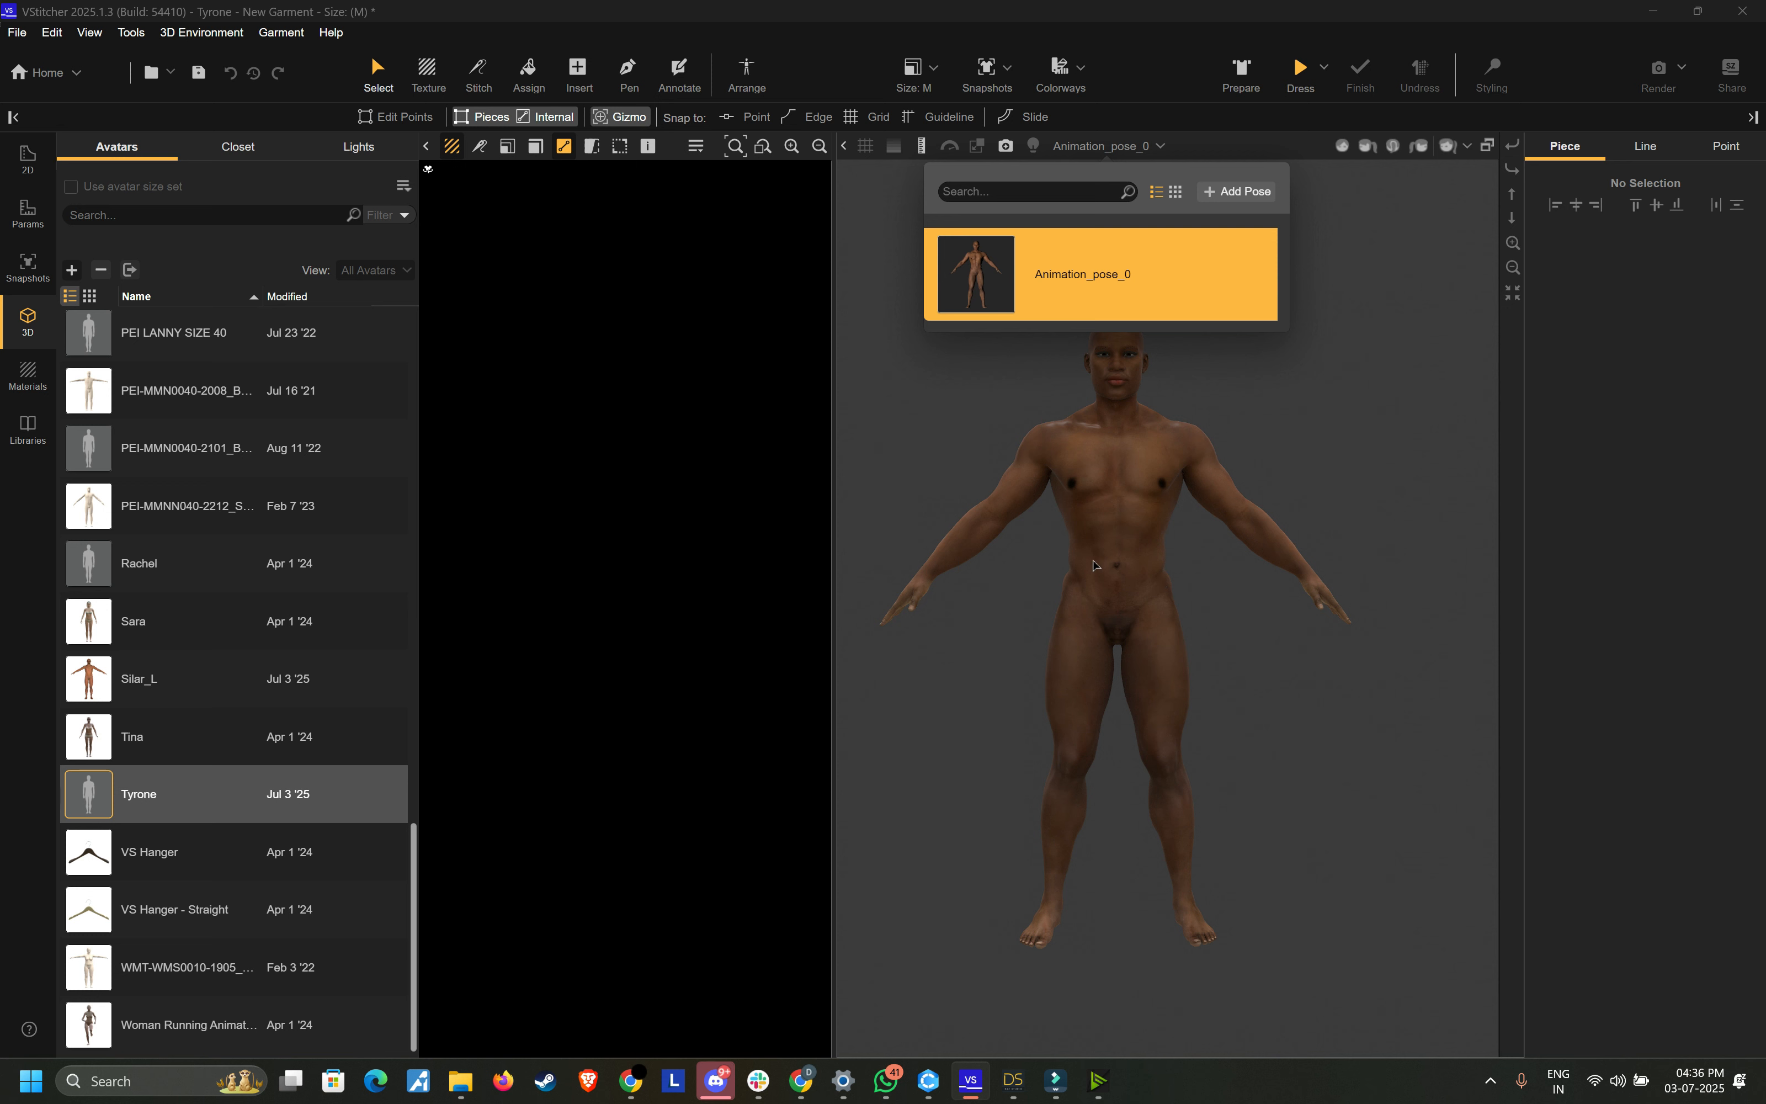
{"action": "left_click_drag", "start_coordinate": [977, 554], "coordinate": [935, 575]}
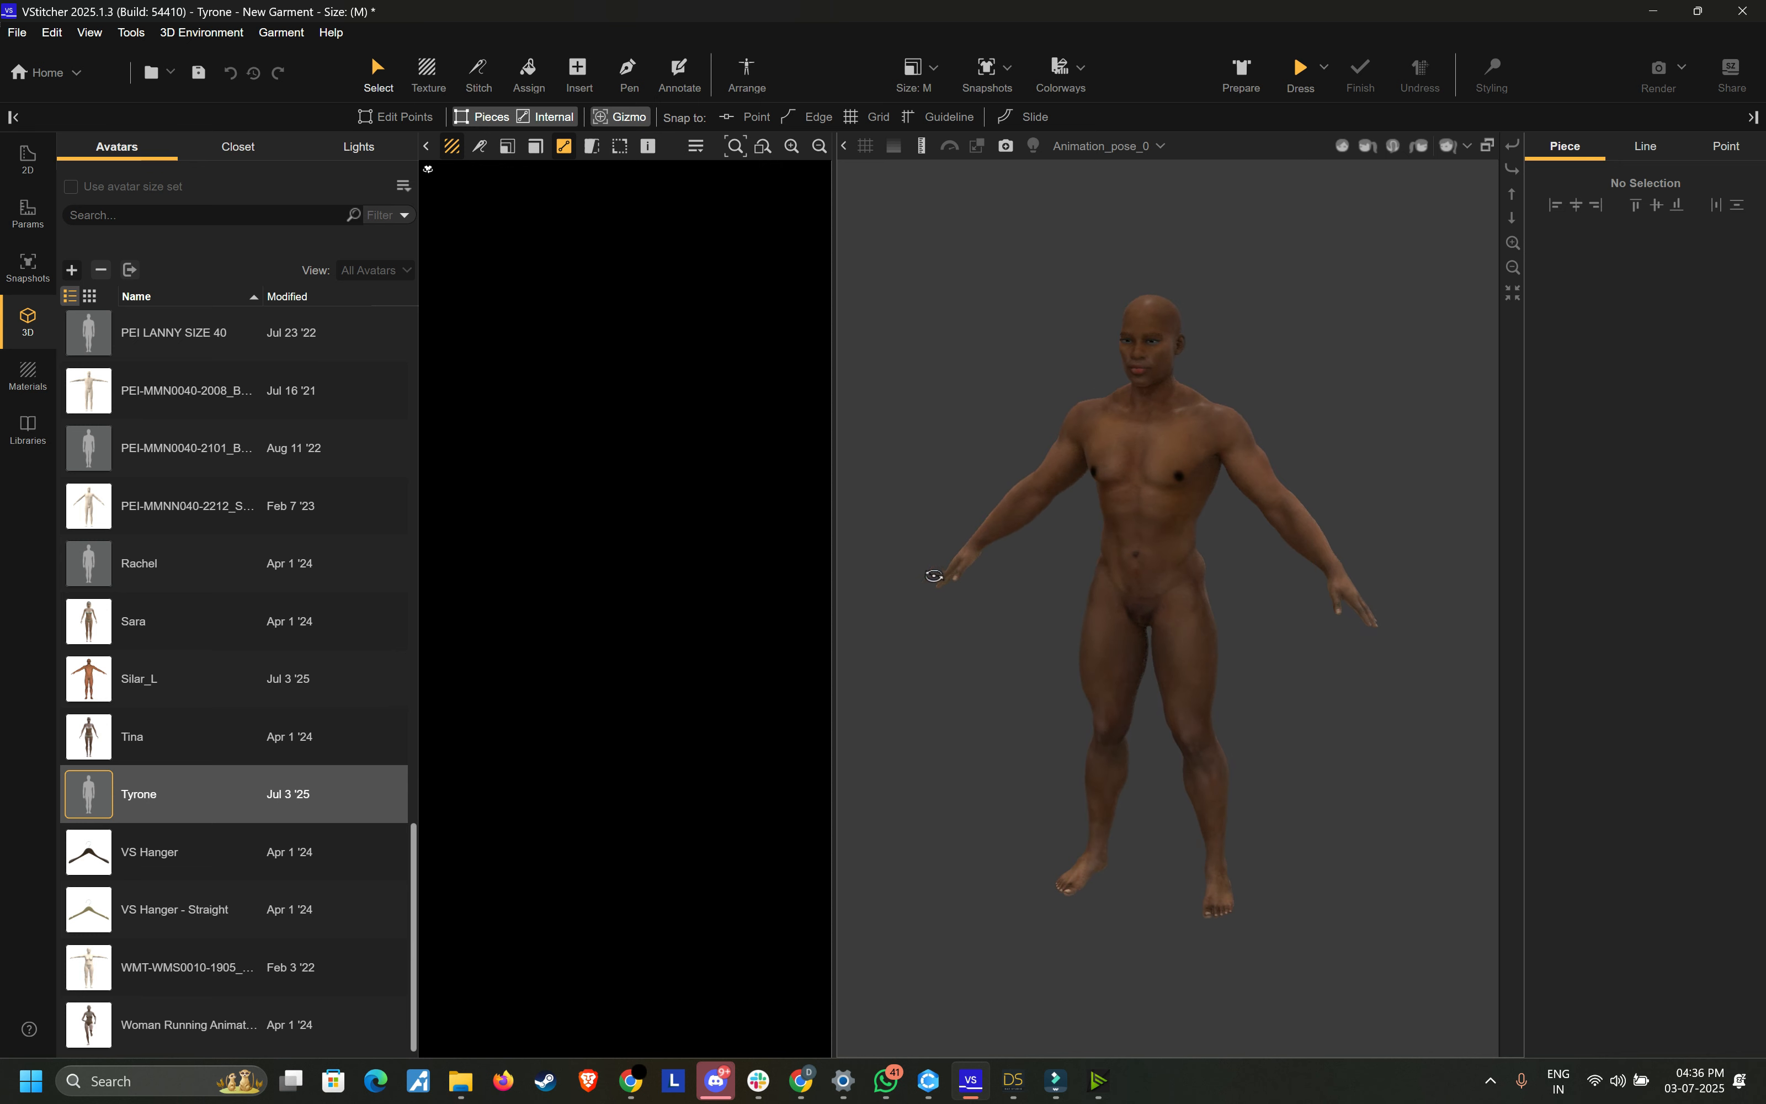
{"action": "left_click_drag", "start_coordinate": [1065, 579], "coordinate": [1106, 590]}
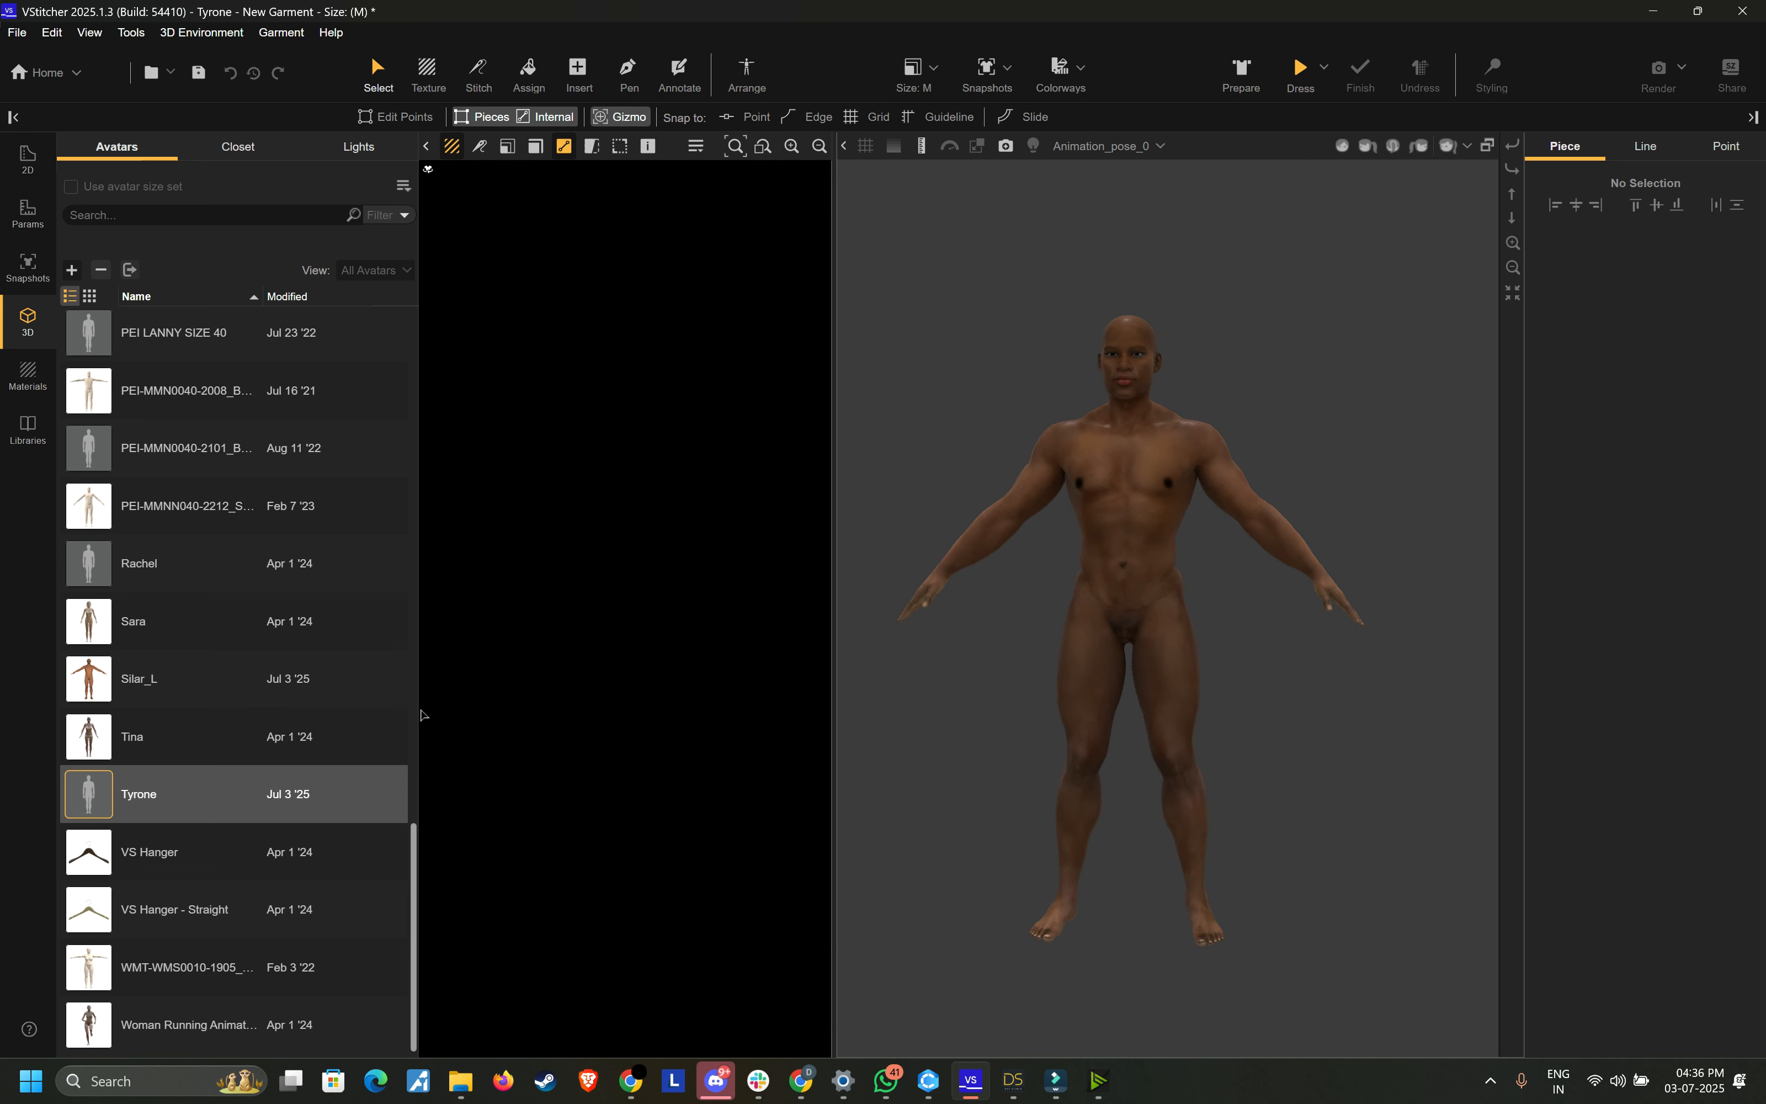
Step: Load the PEI-MMN0040-2008 avatar, followed by Sara, and switch back to Tyrone to compare them
{"action": "mouse_move", "coordinate": [278, 805]}
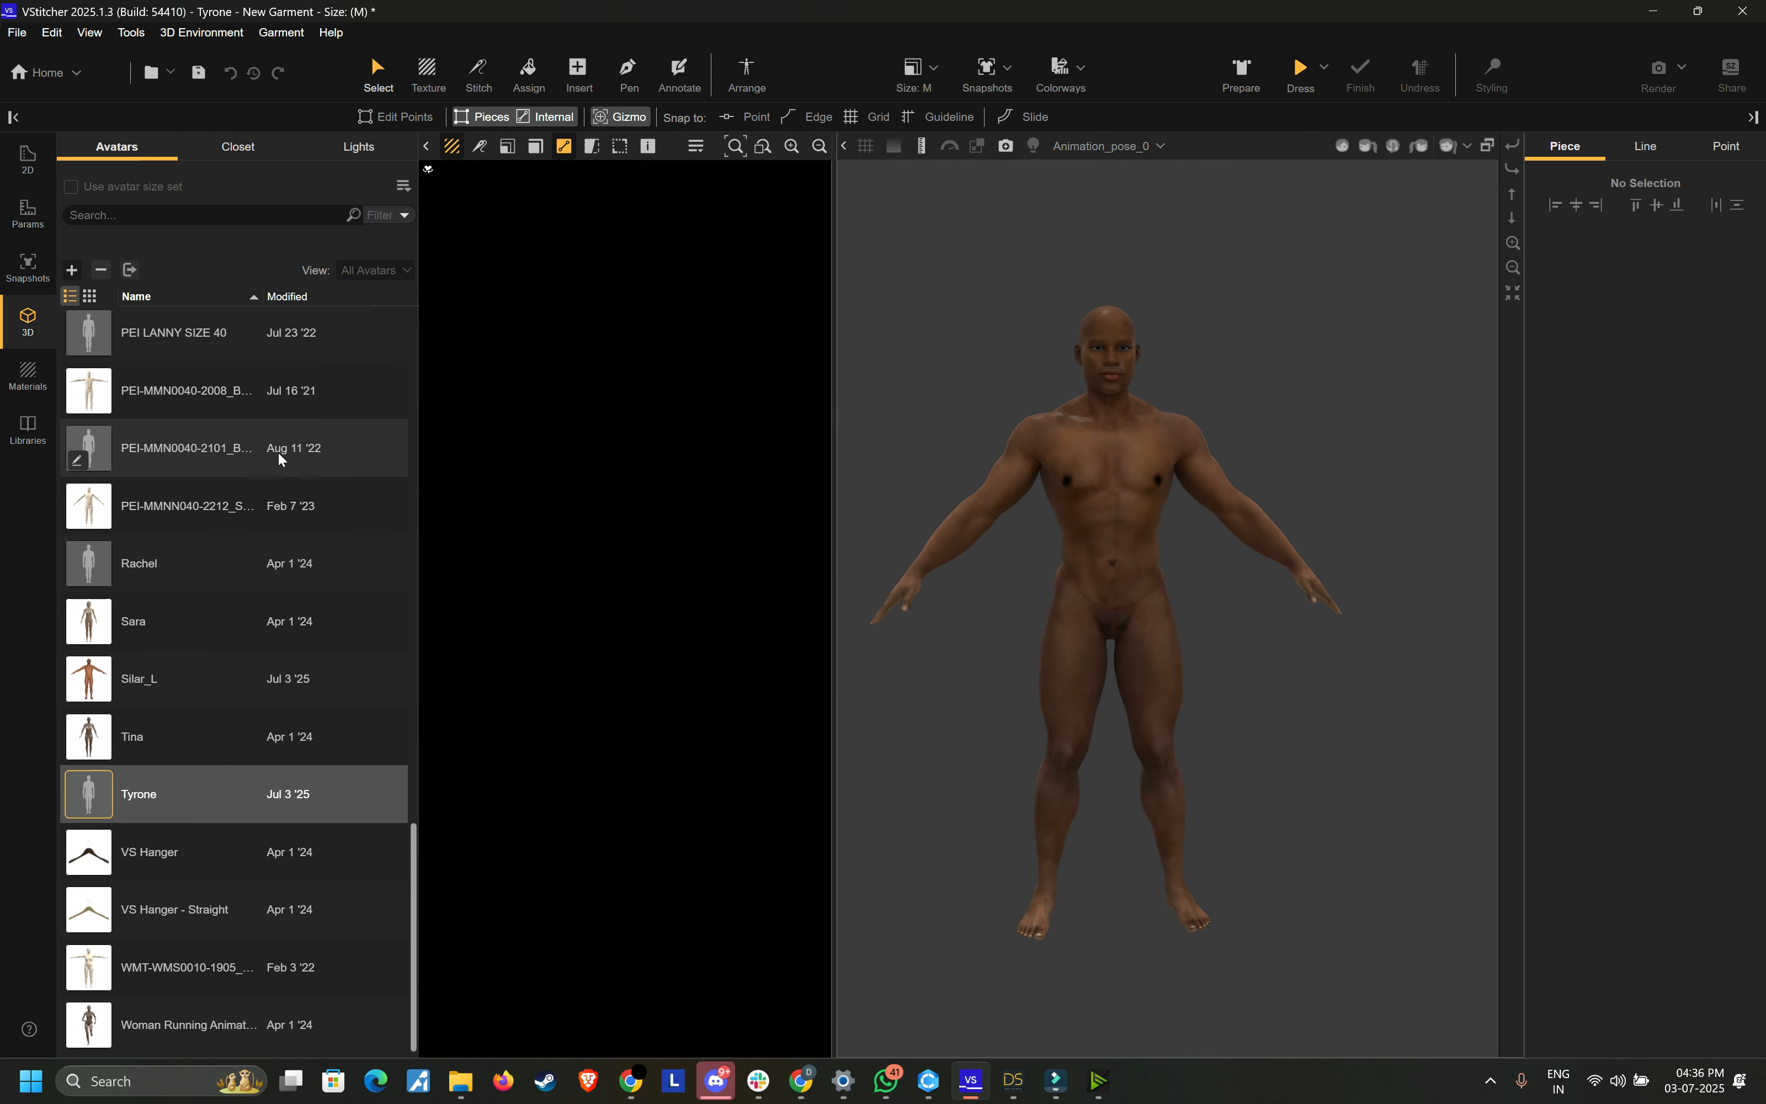
{"action": "left_click", "coordinate": [230, 392]}
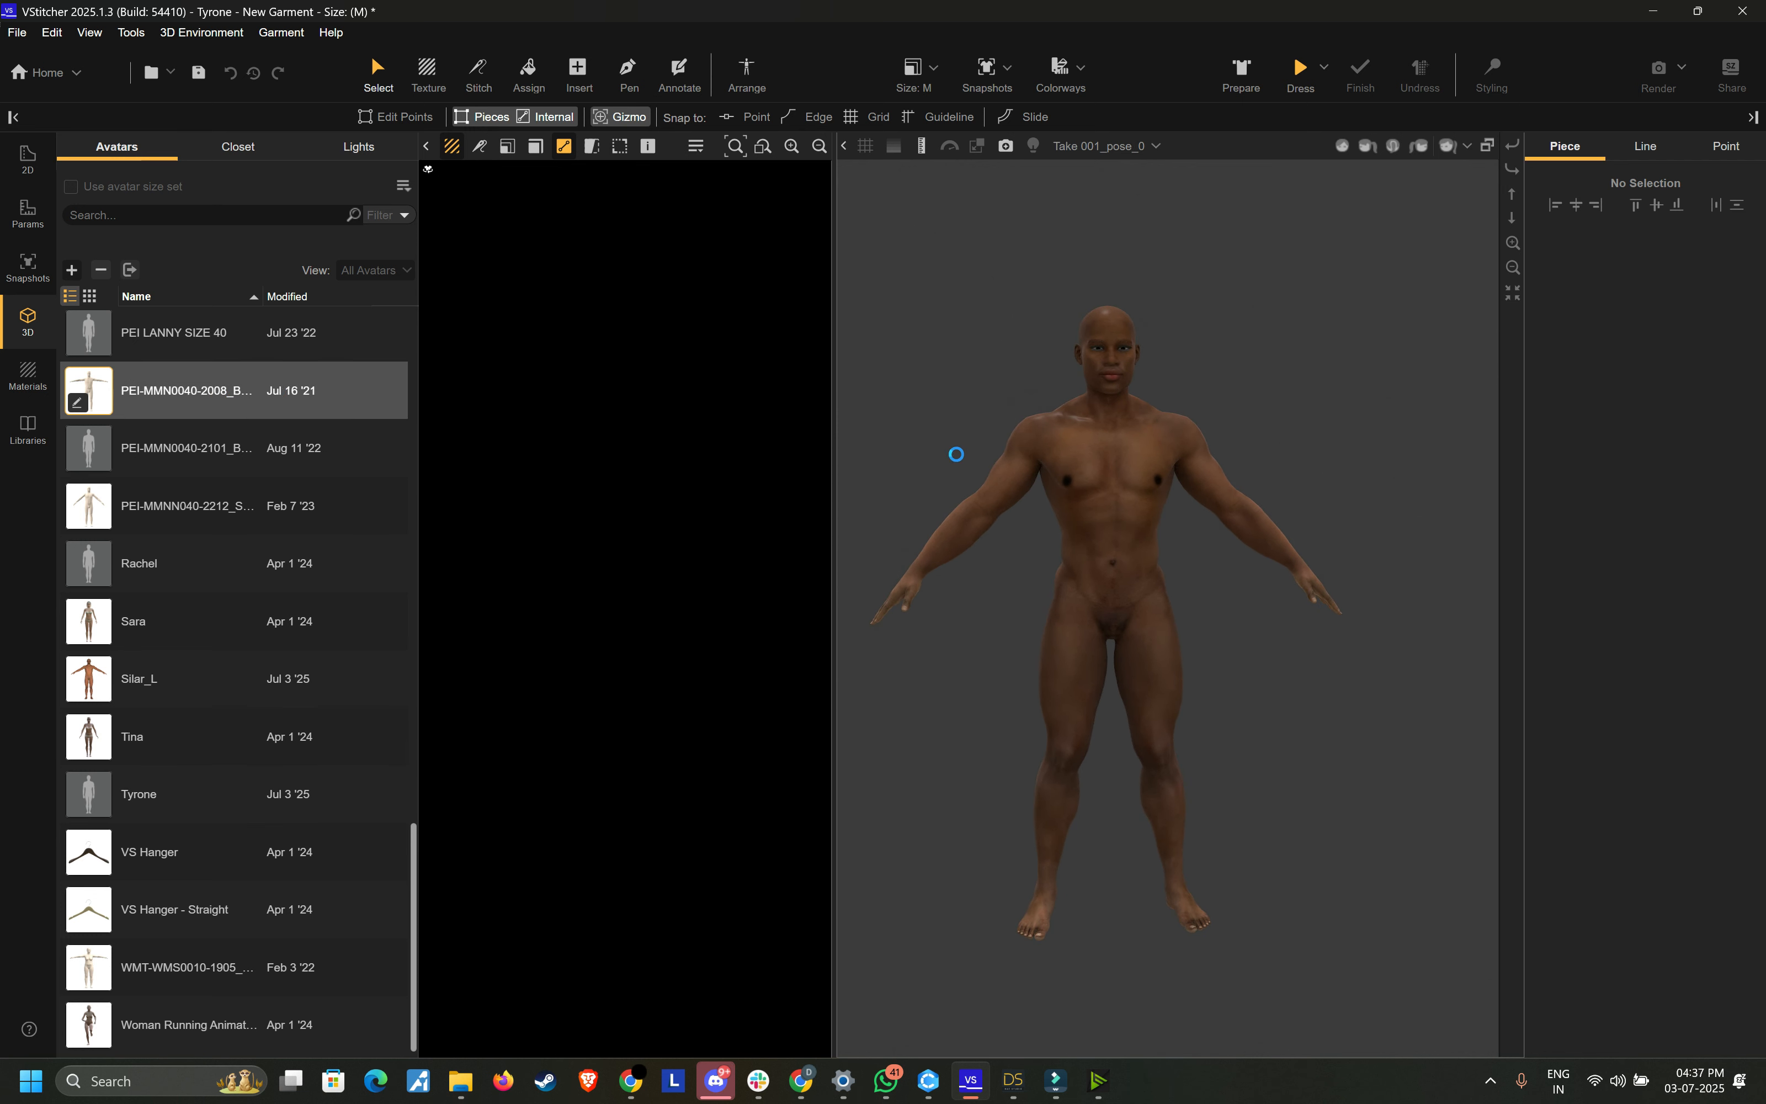
{"action": "left_click", "coordinate": [1035, 608]}
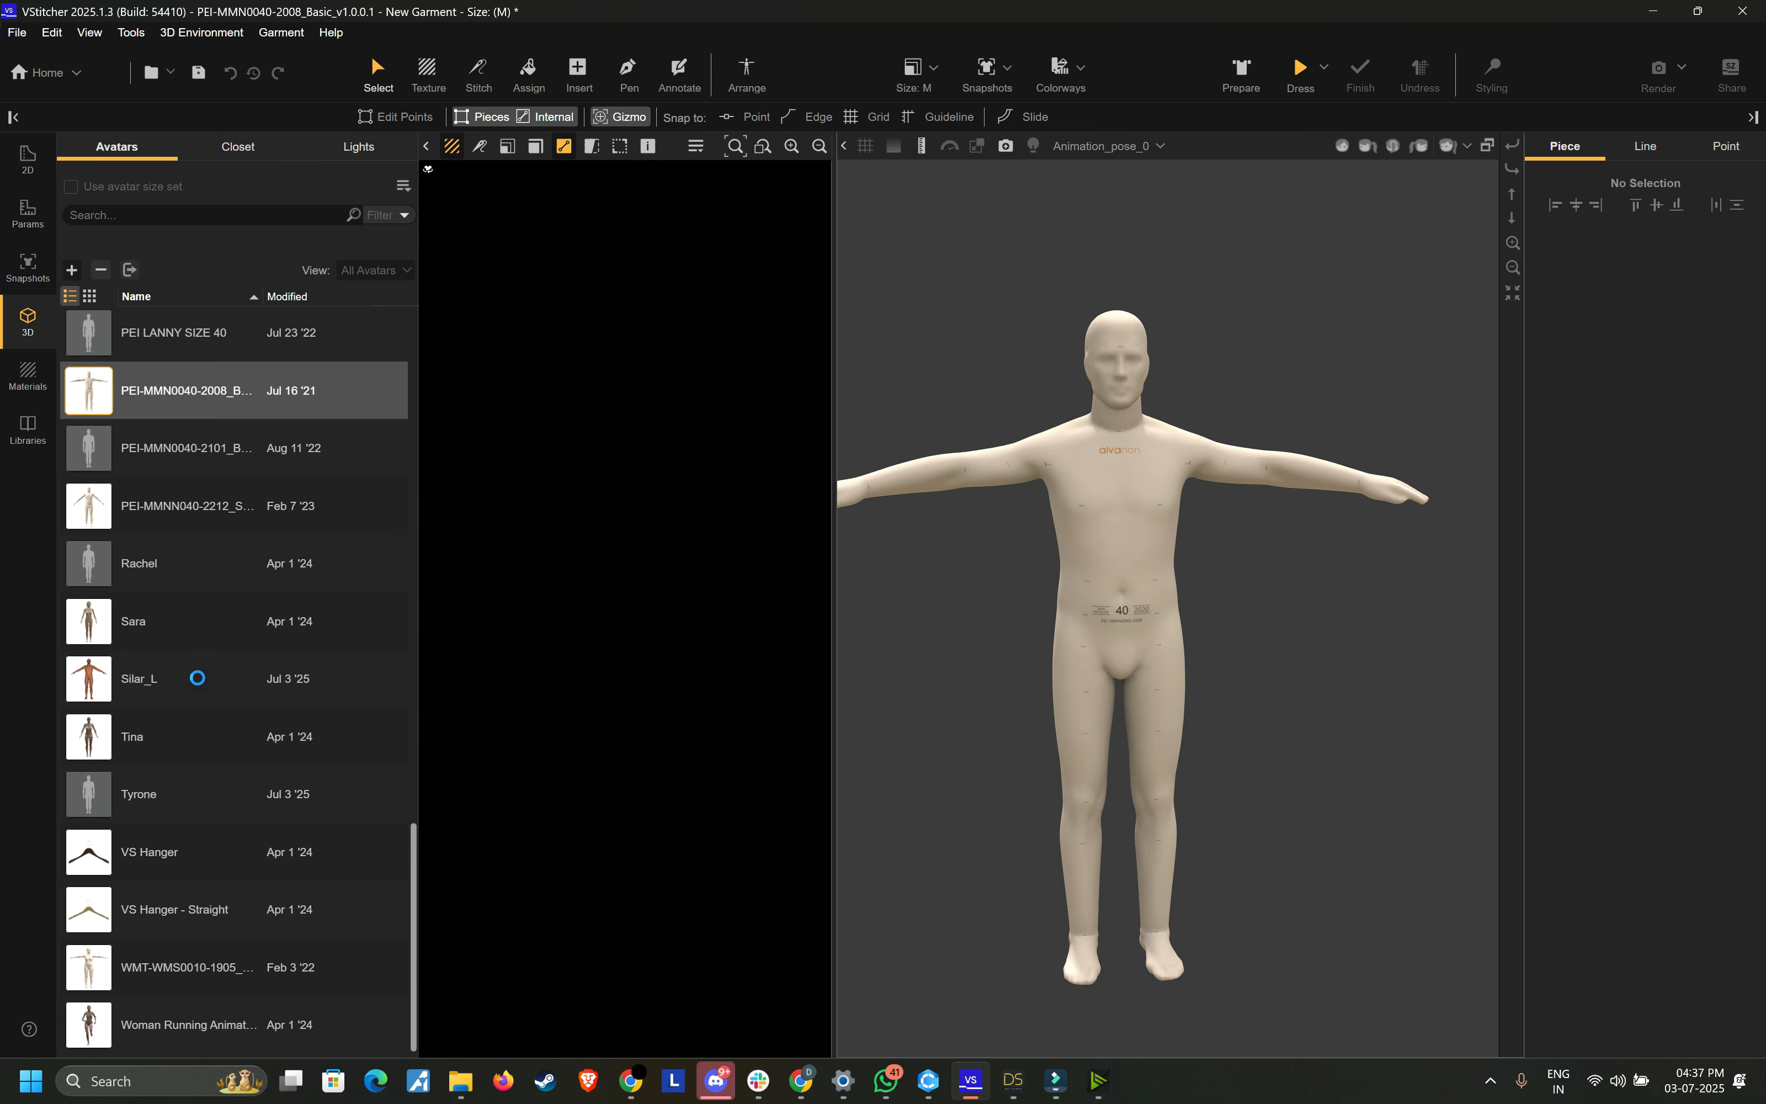
{"action": "left_click", "coordinate": [175, 620]}
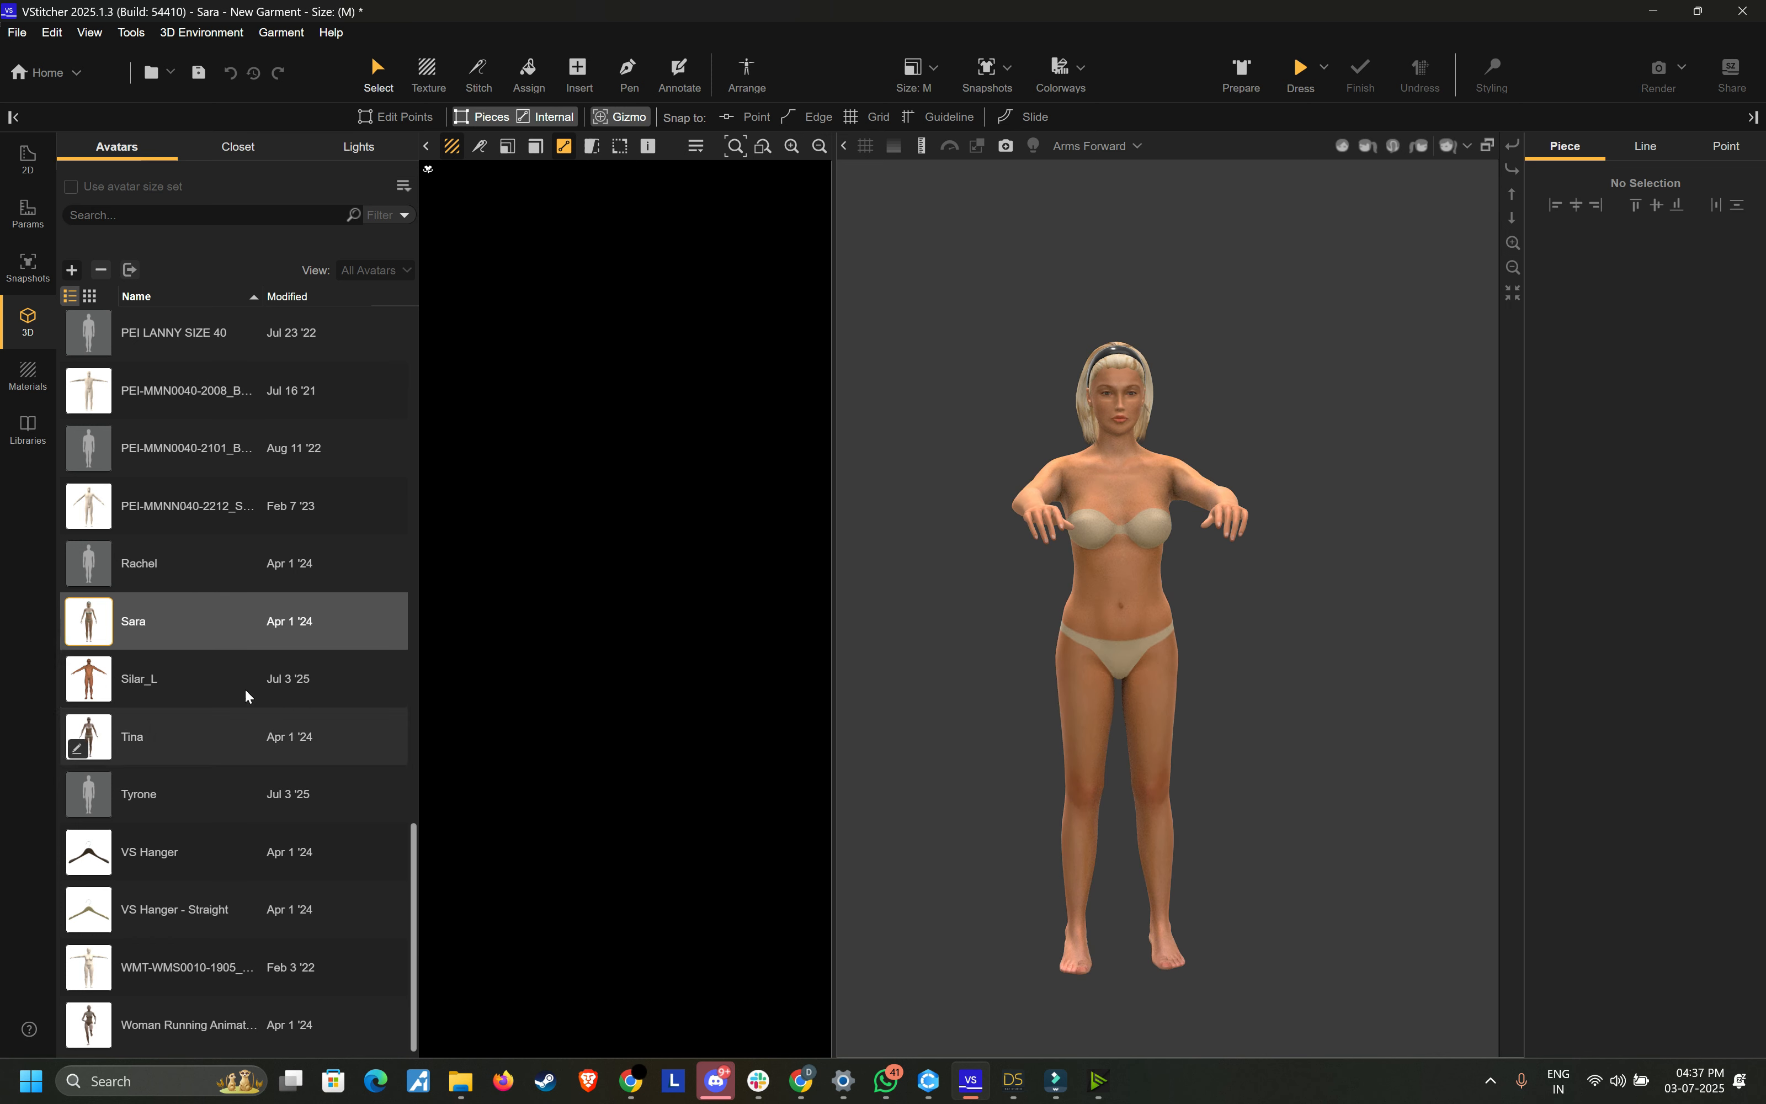
{"action": "mouse_move", "coordinate": [1028, 468]}
{"action": "right_mouse_down"}
{"action": "mouse_move", "coordinate": [1135, 477]}
{"action": "mouse_move", "coordinate": [1023, 476]}
{"action": "right_mouse_up"}
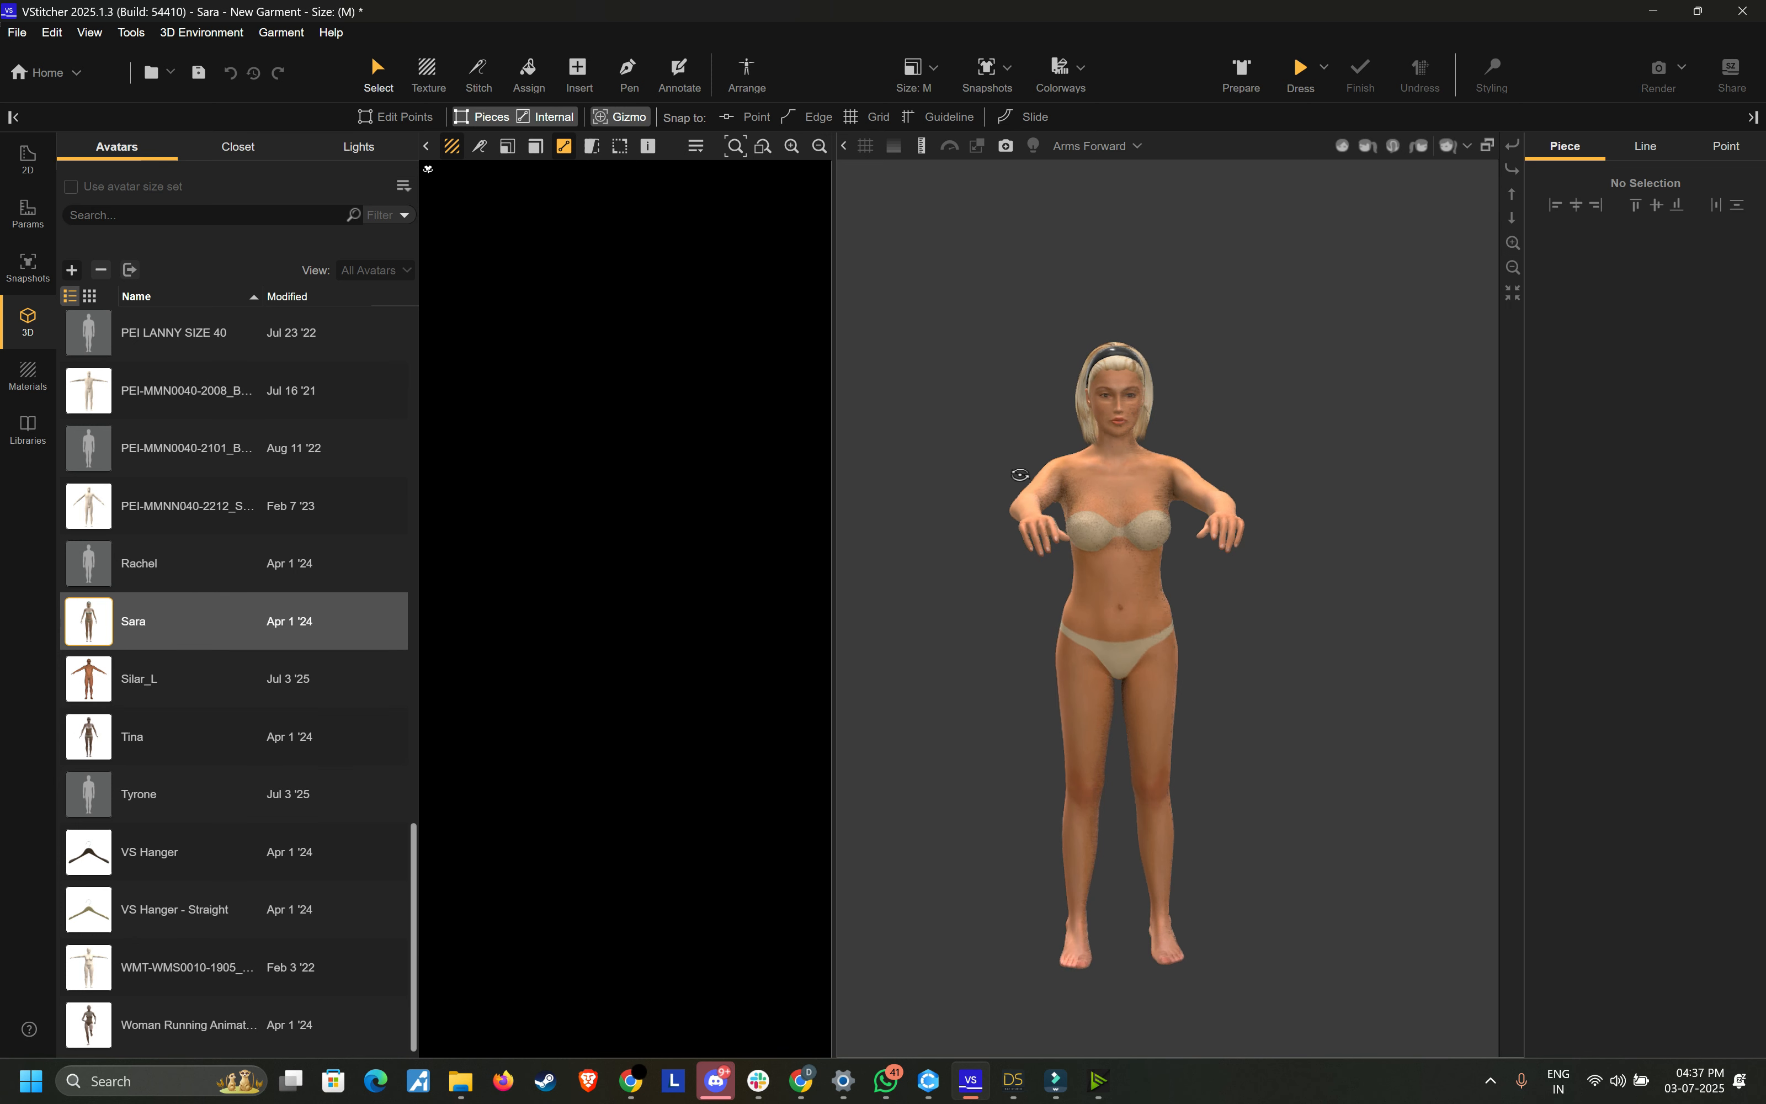
{"action": "left_click", "coordinate": [171, 792]}
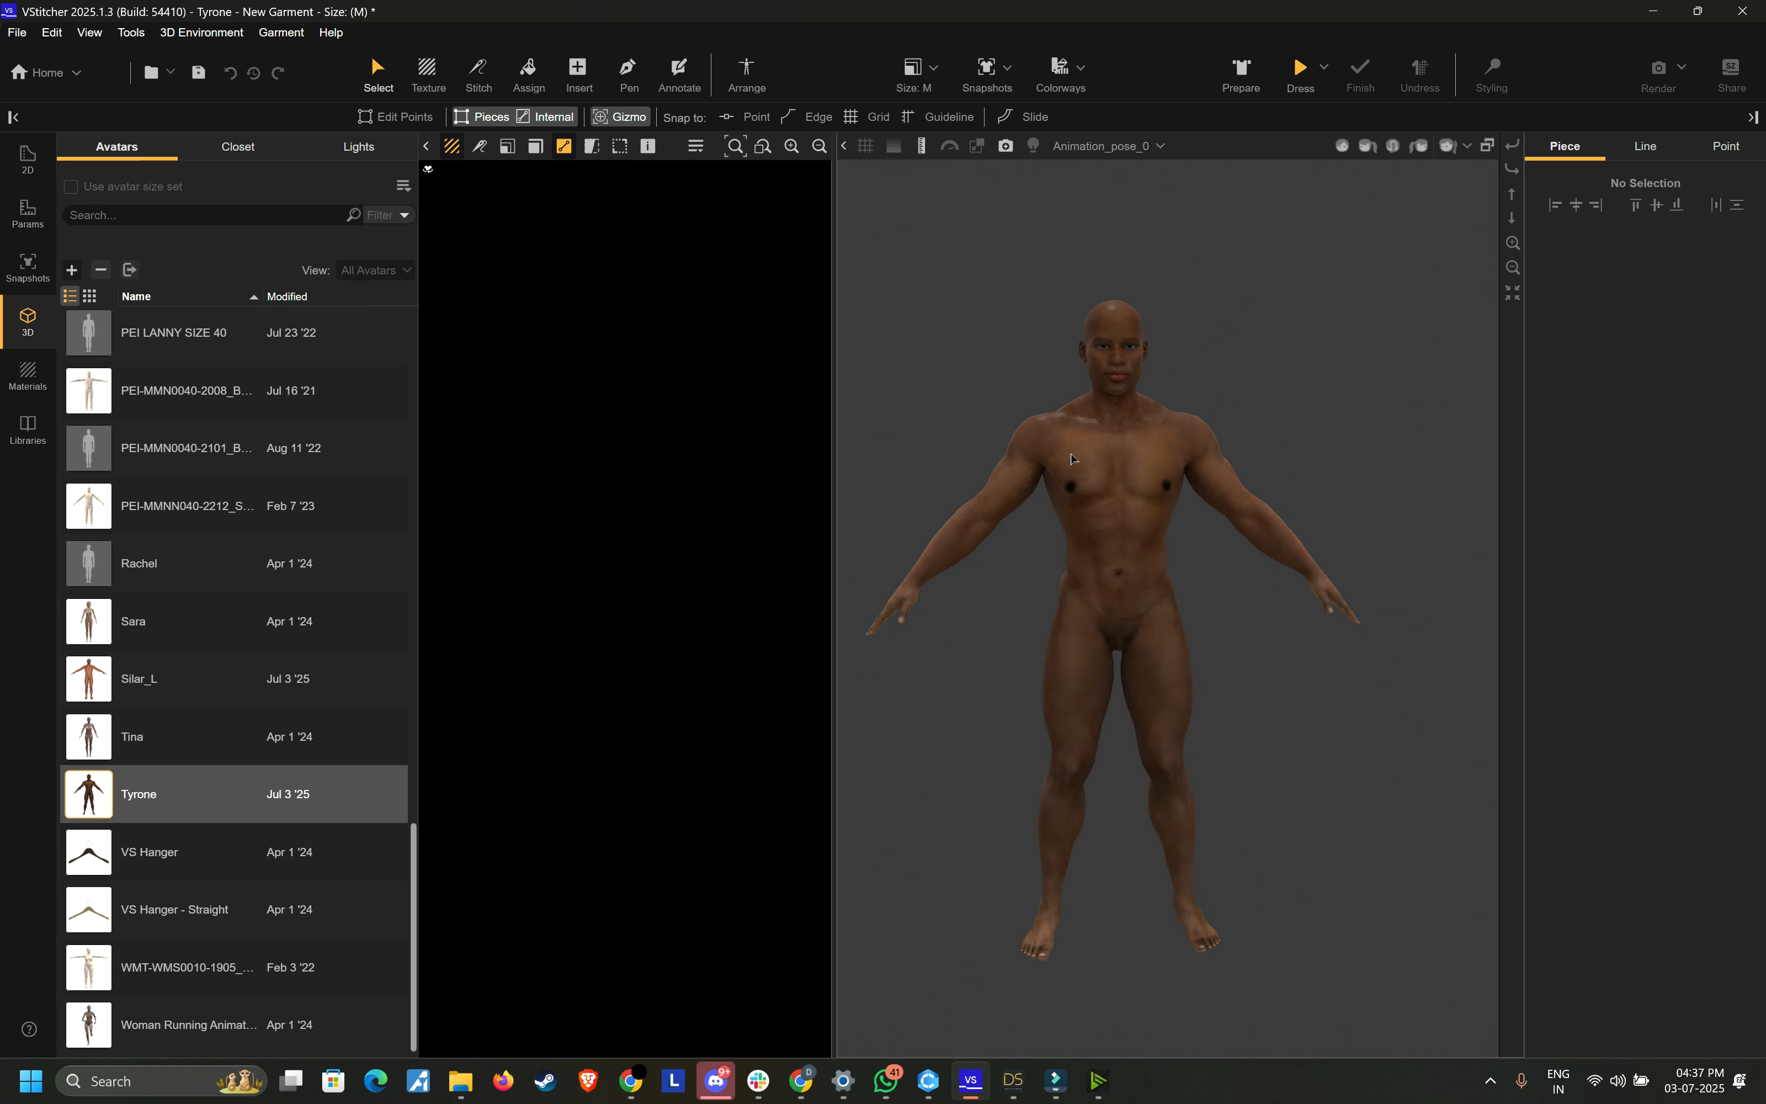
Step: Inspect the Tyrone avatar's skin texture up close and delete the avatar from the avatar list
{"action": "mouse_move", "coordinate": [1072, 459]}
{"action": "right_mouse_down"}
{"action": "mouse_move", "coordinate": [1392, 463]}
{"action": "mouse_move", "coordinate": [1081, 457]}
{"action": "right_mouse_up"}
{"action": "middle_click_drag", "start_coordinate": [1082, 398], "coordinate": [1084, 480]}
{"action": "right_click_drag", "start_coordinate": [1282, 481], "coordinate": [1241, 483]}
{"action": "scroll", "coordinate": [1178, 447], "scroll_direction": "up", "scroll_amount": 8}
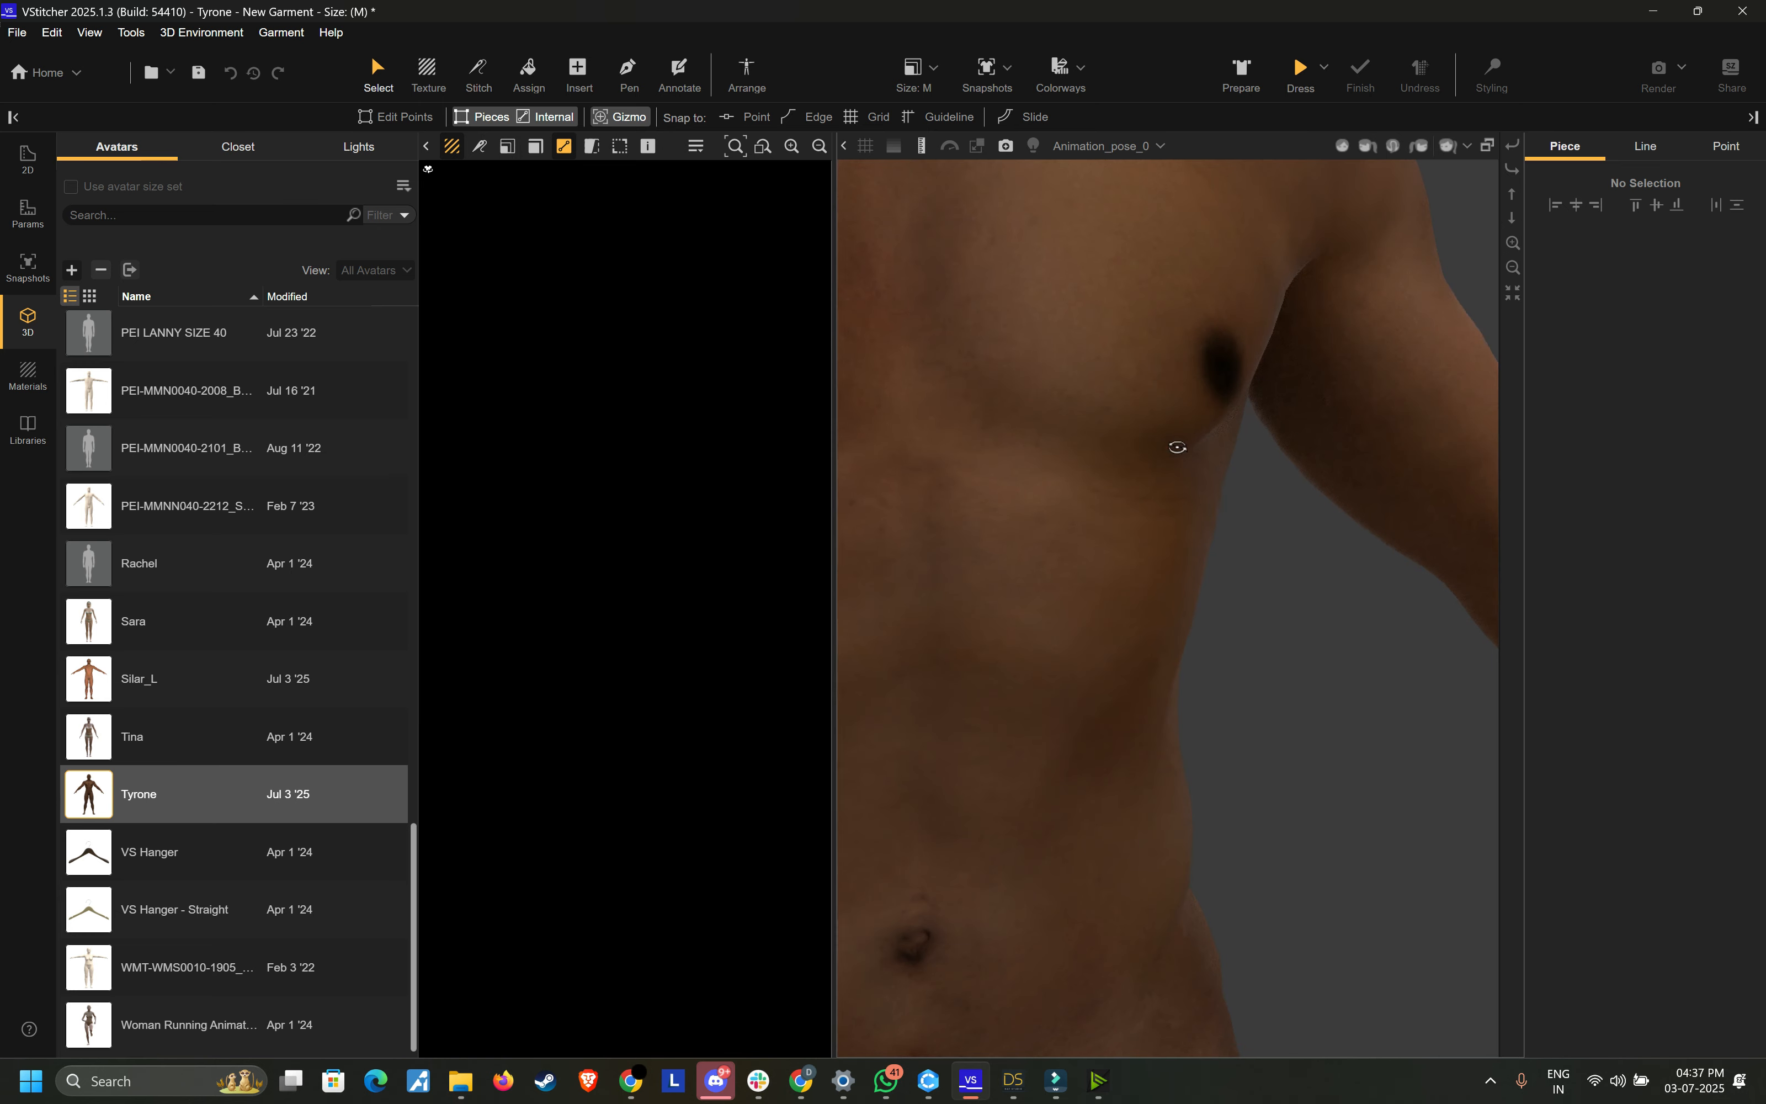
{"action": "scroll", "coordinate": [1178, 447], "scroll_direction": "down", "scroll_amount": 8}
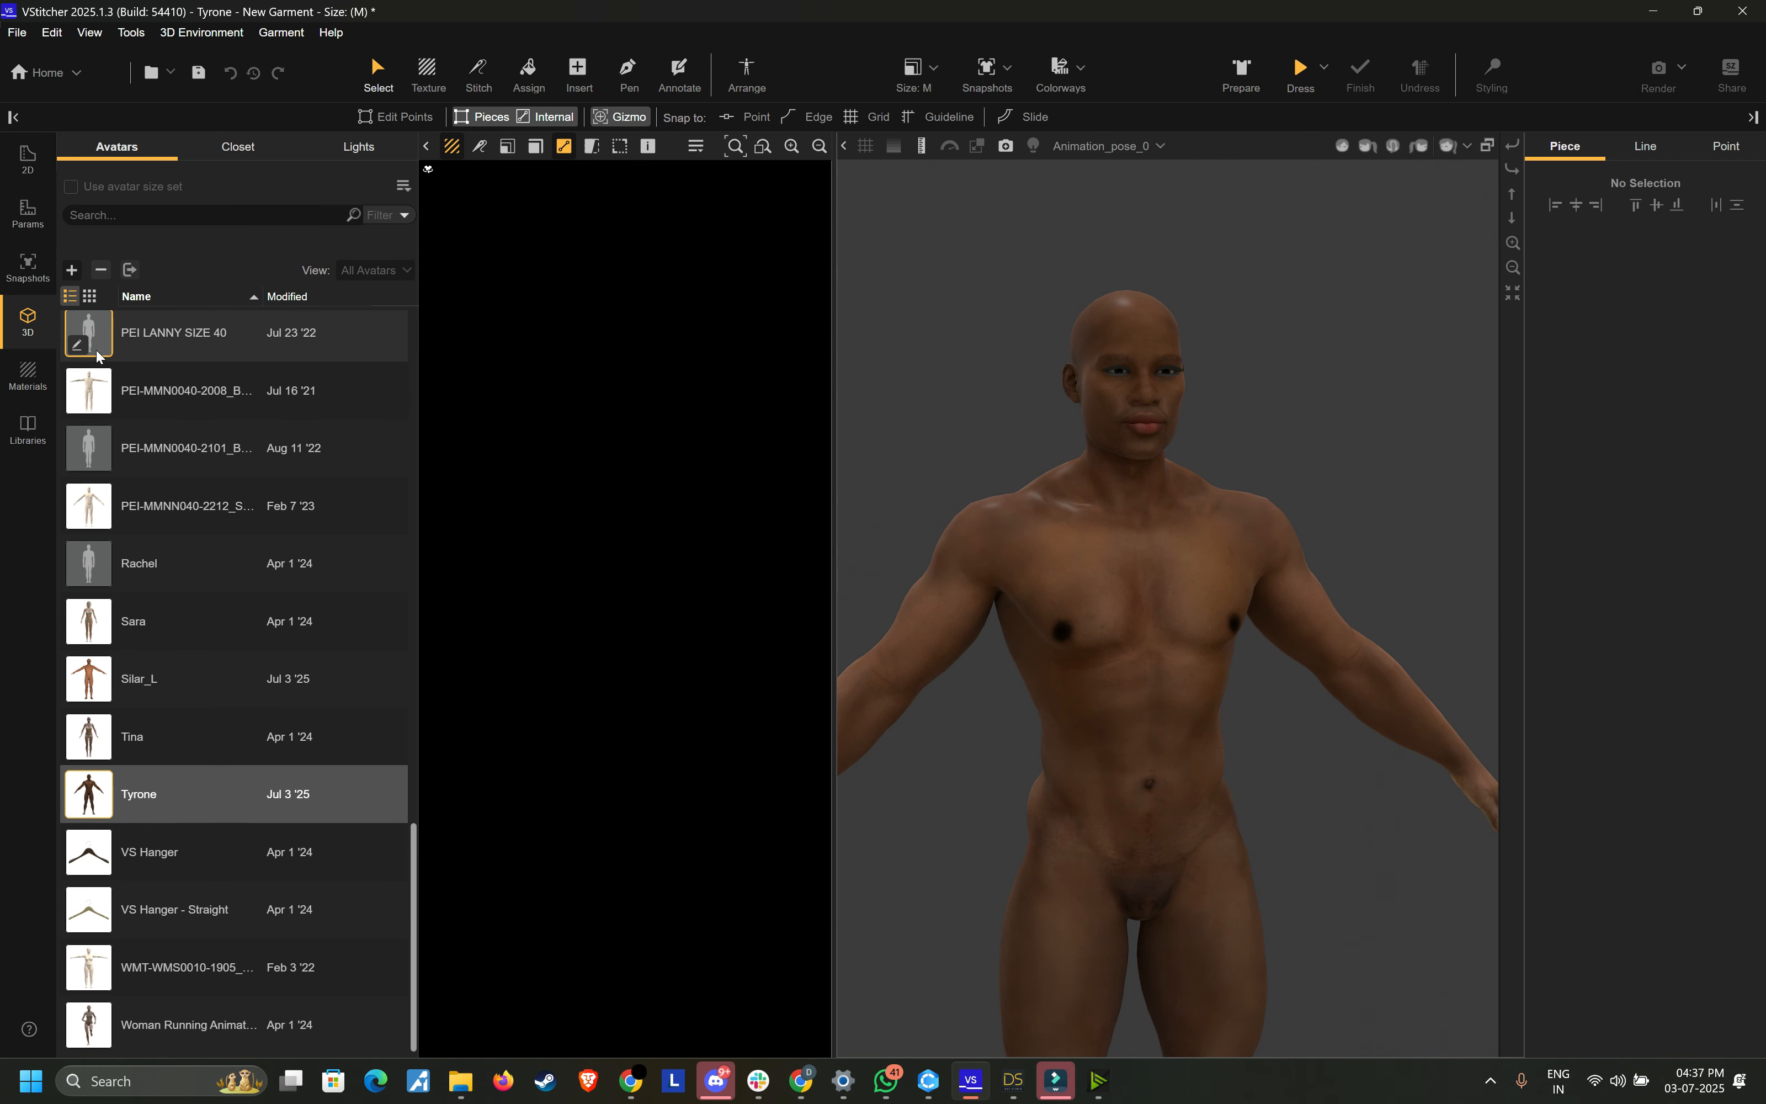
{"action": "left_click", "coordinate": [99, 270]}
{"action": "left_click", "coordinate": [898, 602]}
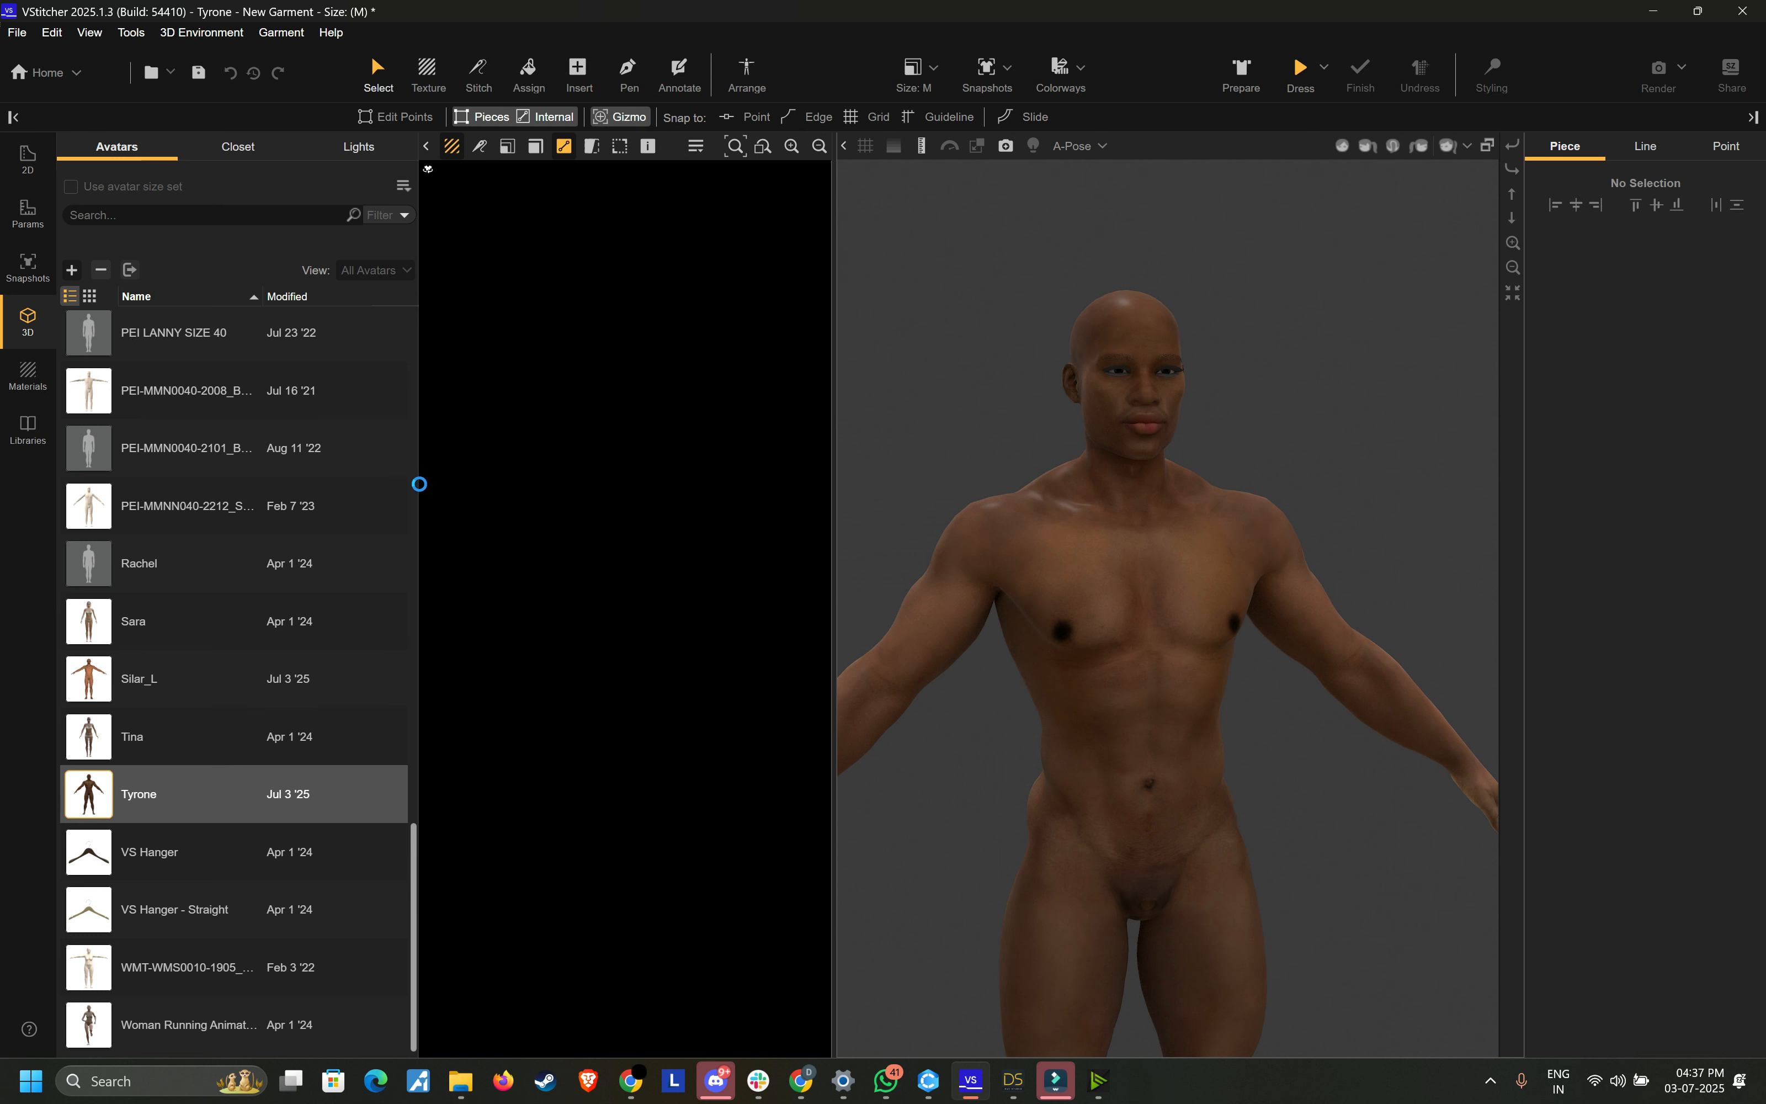
Step: Import Tyrone.obj from the OBJ file folder as a new avatar, accepting the proposed orientation, units and height
{"action": "left_click", "coordinate": [72, 270]}
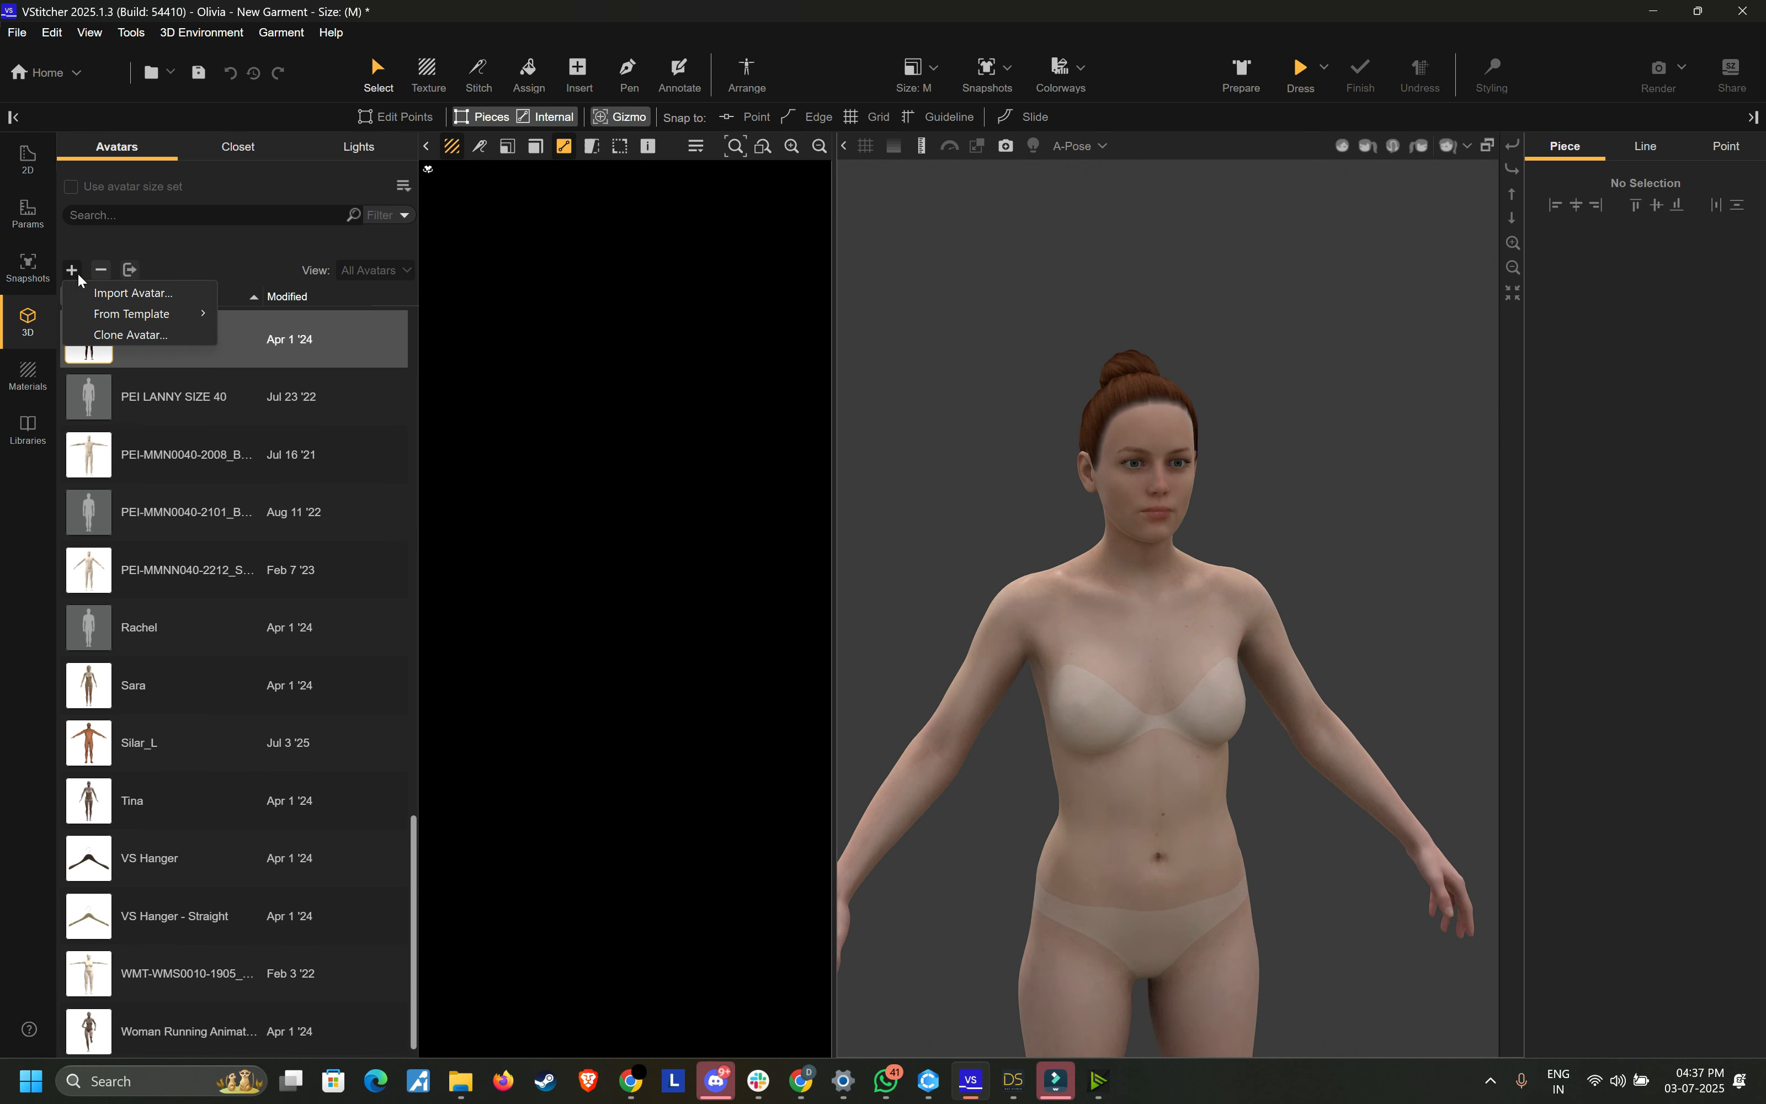
{"action": "left_click", "coordinate": [138, 296]}
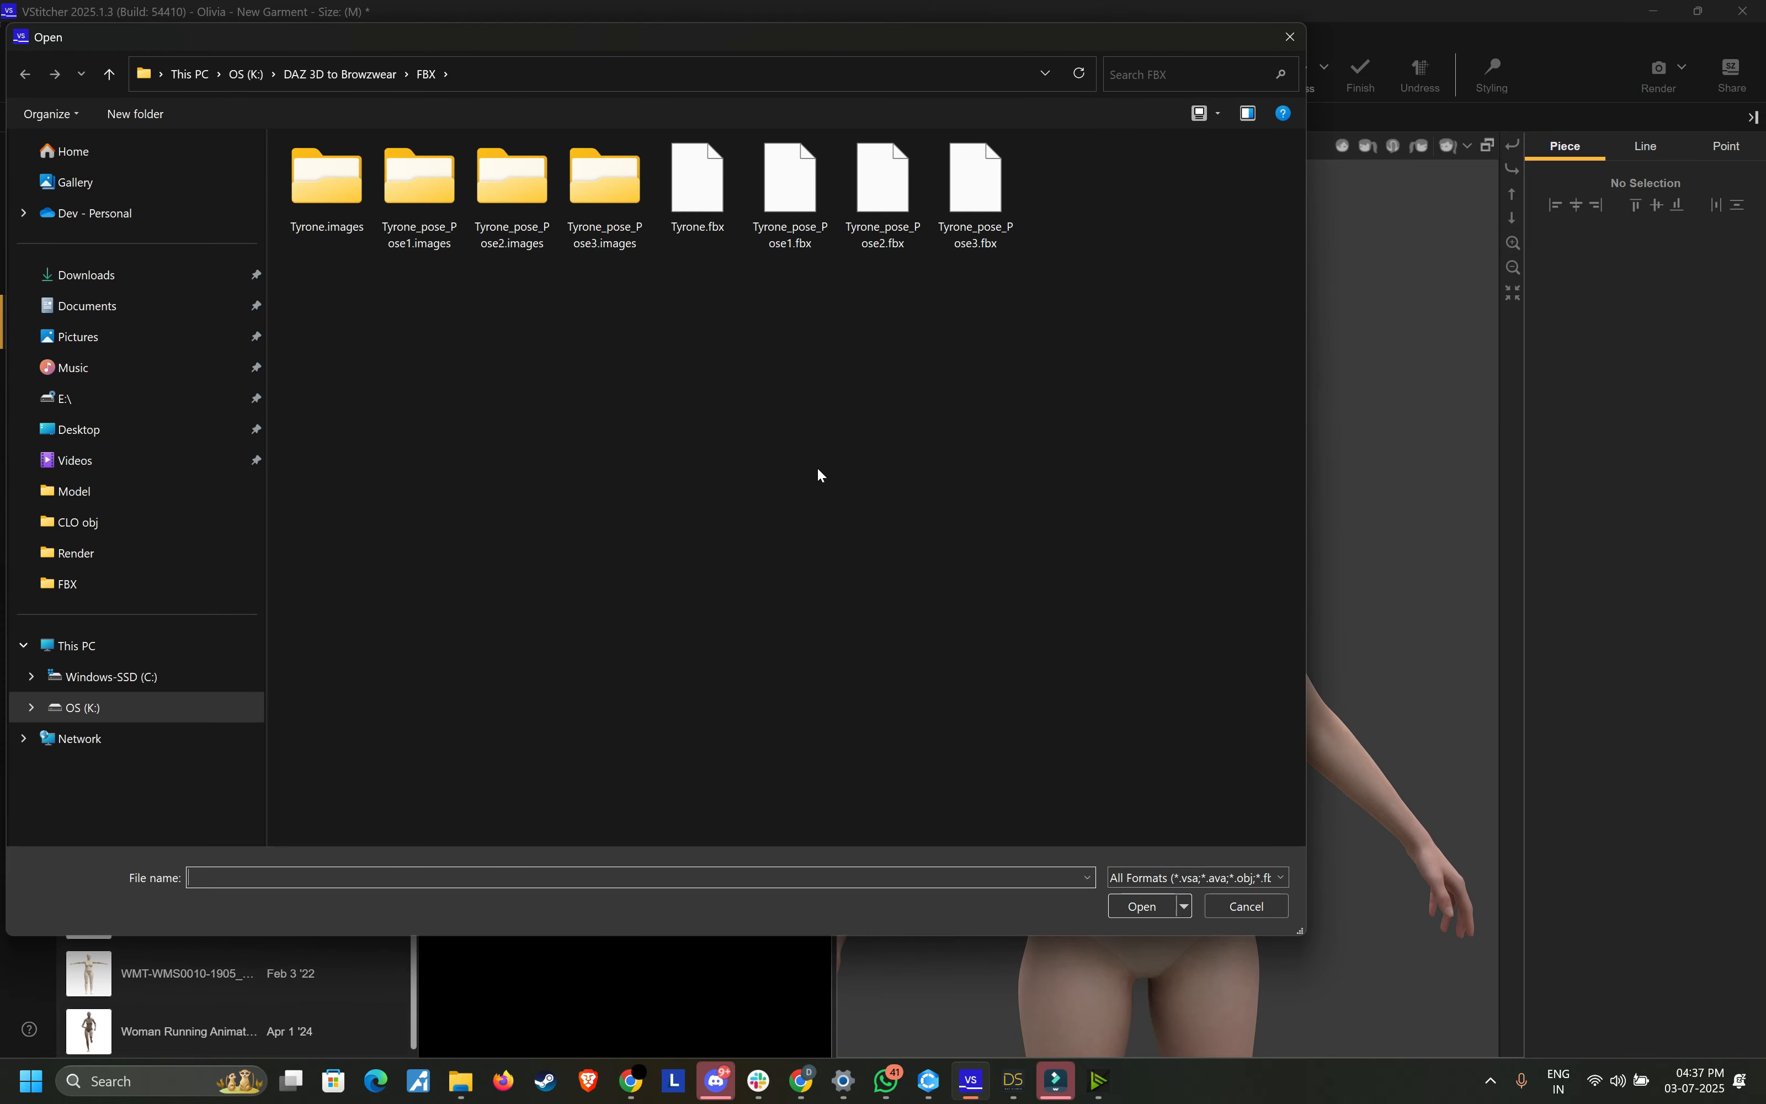
{"action": "left_click", "coordinate": [369, 81]}
{"action": "double_click", "coordinate": [487, 252]}
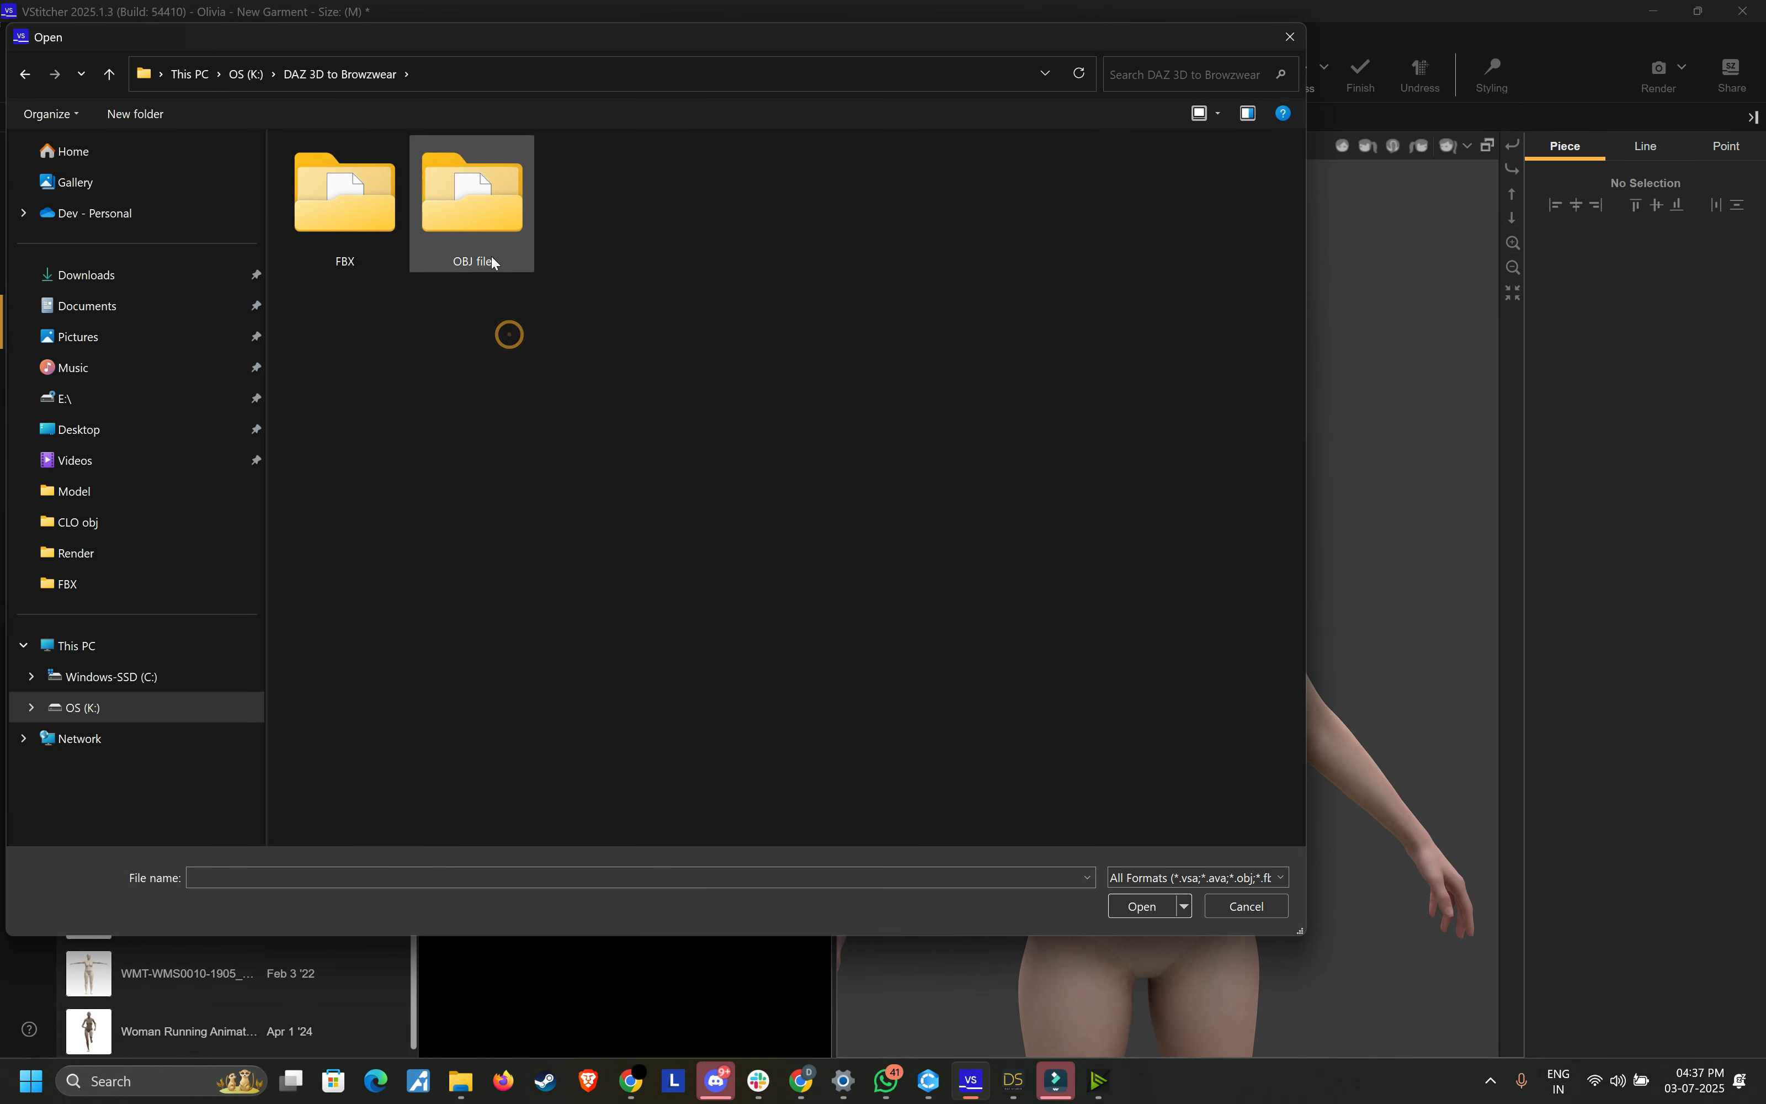
{"action": "left_click", "coordinate": [373, 176]}
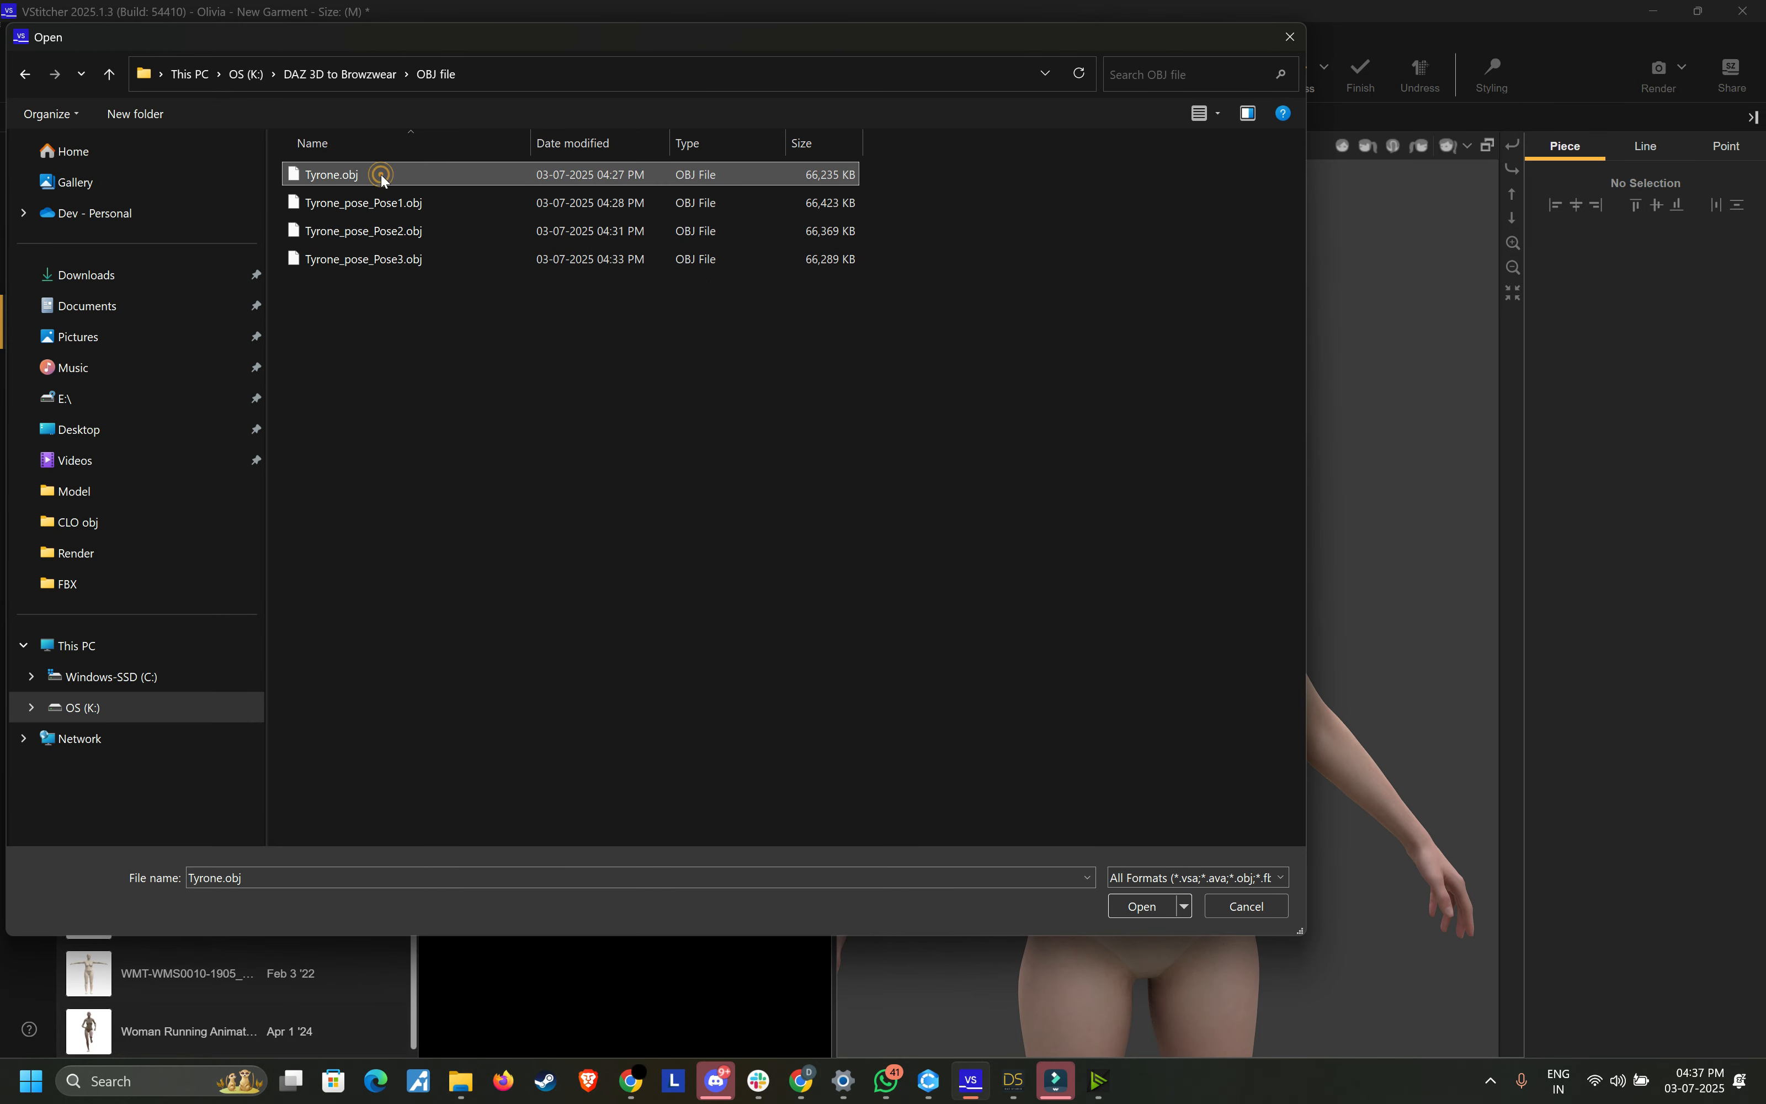
{"action": "double_click", "coordinate": [381, 177]}
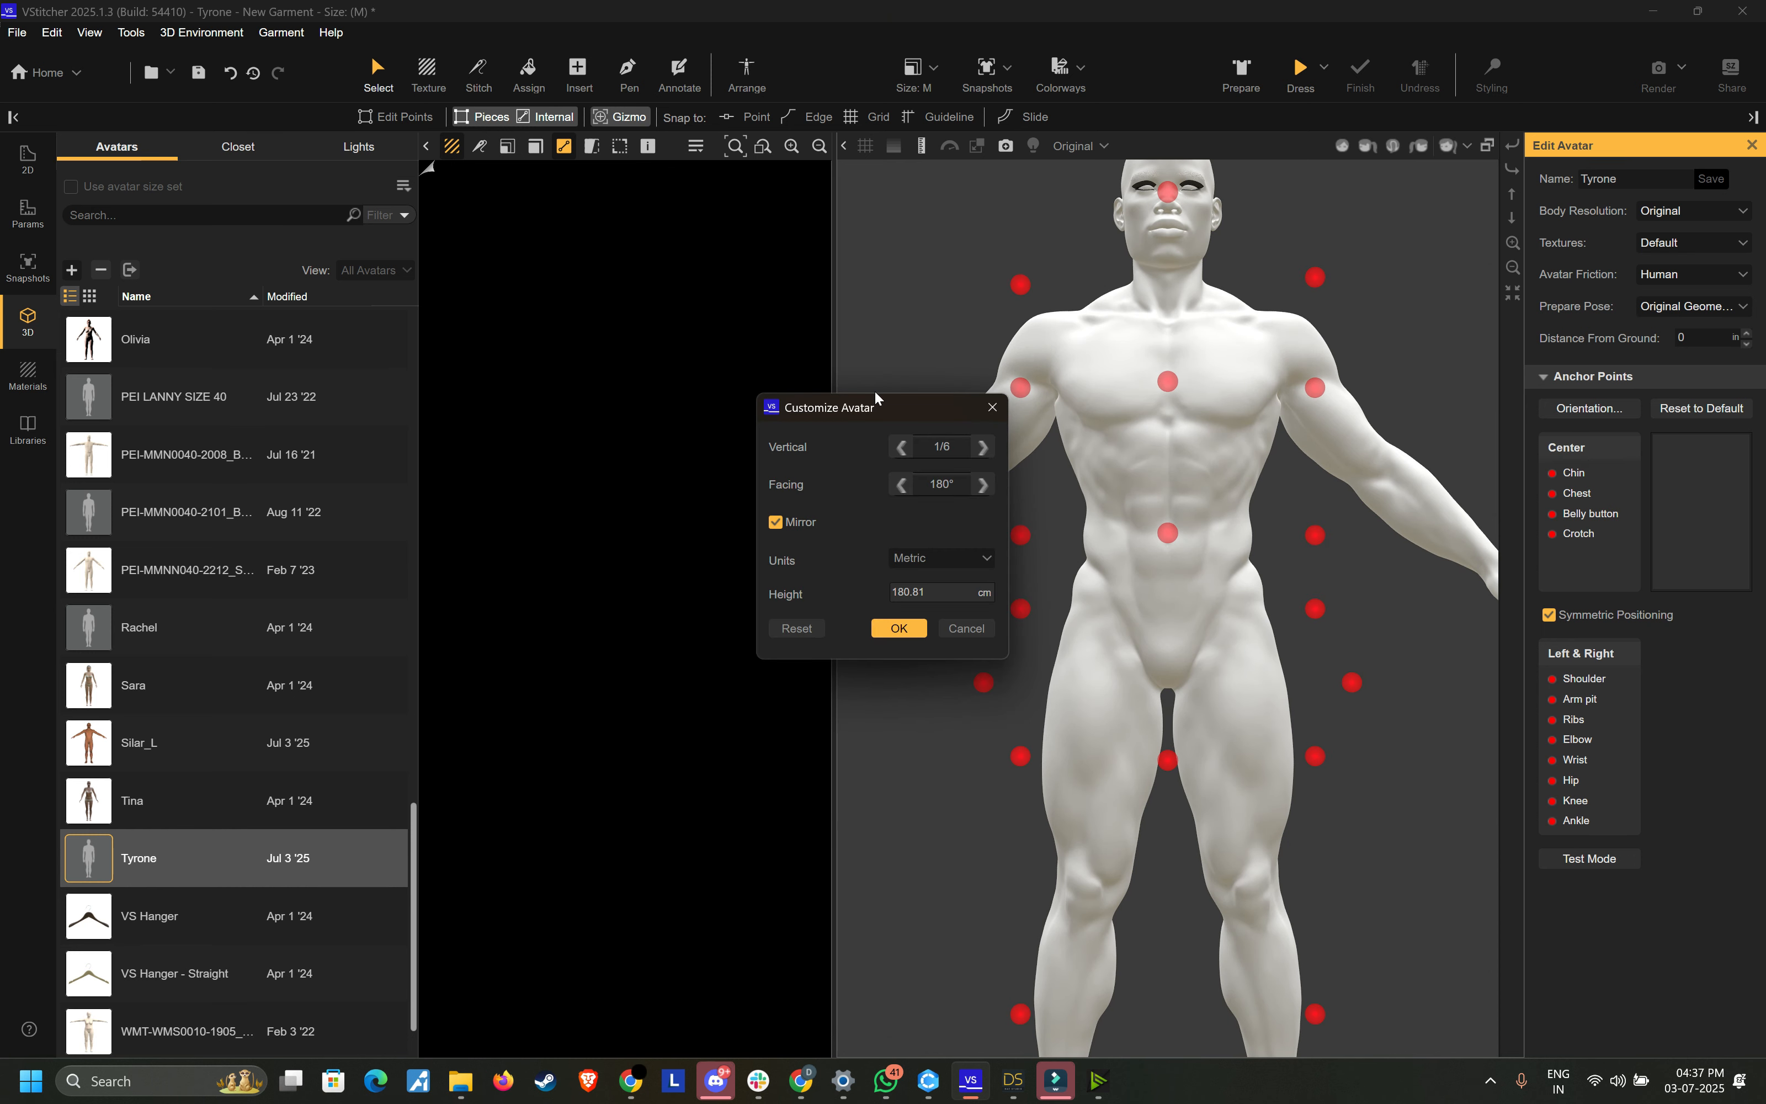
{"action": "left_click_drag", "start_coordinate": [881, 407], "coordinate": [638, 347]}
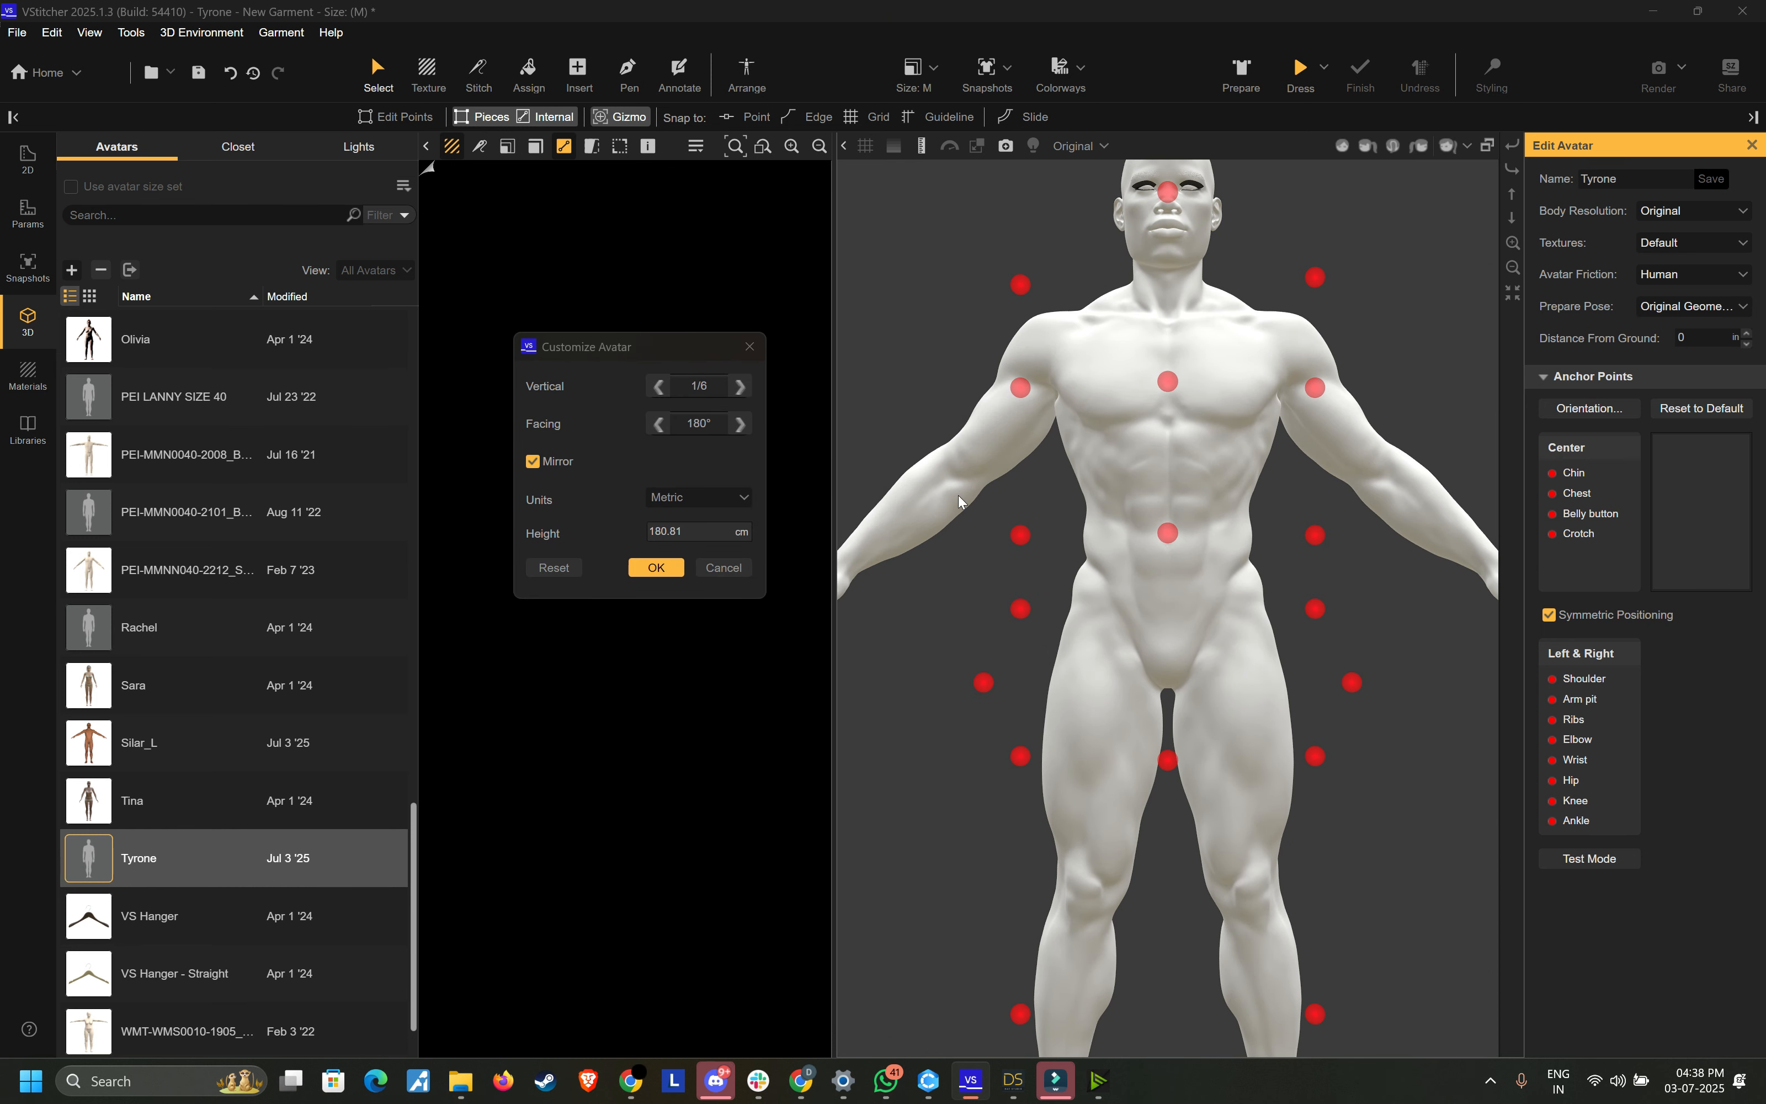
{"action": "left_click", "coordinate": [661, 567]}
Step: Examine the imported Tyrone avatar's mesh and unplaced anchor points from several angles and distances
{"action": "left_click_drag", "start_coordinate": [1089, 447], "coordinate": [1139, 475]}
{"action": "scroll", "coordinate": [1191, 522], "scroll_direction": "up", "scroll_amount": 5}
{"action": "scroll", "coordinate": [1201, 522], "scroll_direction": "down", "scroll_amount": 8}
{"action": "scroll", "coordinate": [1173, 500], "scroll_direction": "down", "scroll_amount": 3}
{"action": "scroll", "coordinate": [1173, 500], "scroll_direction": "up", "scroll_amount": 2}
{"action": "left_click_drag", "start_coordinate": [1276, 441], "coordinate": [1082, 461]}
{"action": "middle_click_drag", "start_coordinate": [1247, 468], "coordinate": [1168, 504]}
{"action": "scroll", "coordinate": [1218, 478], "scroll_direction": "up", "scroll_amount": 5}
{"action": "scroll", "coordinate": [1219, 478], "scroll_direction": "down", "scroll_amount": 3}
{"action": "left_click_drag", "start_coordinate": [1166, 504], "coordinate": [1257, 511]}
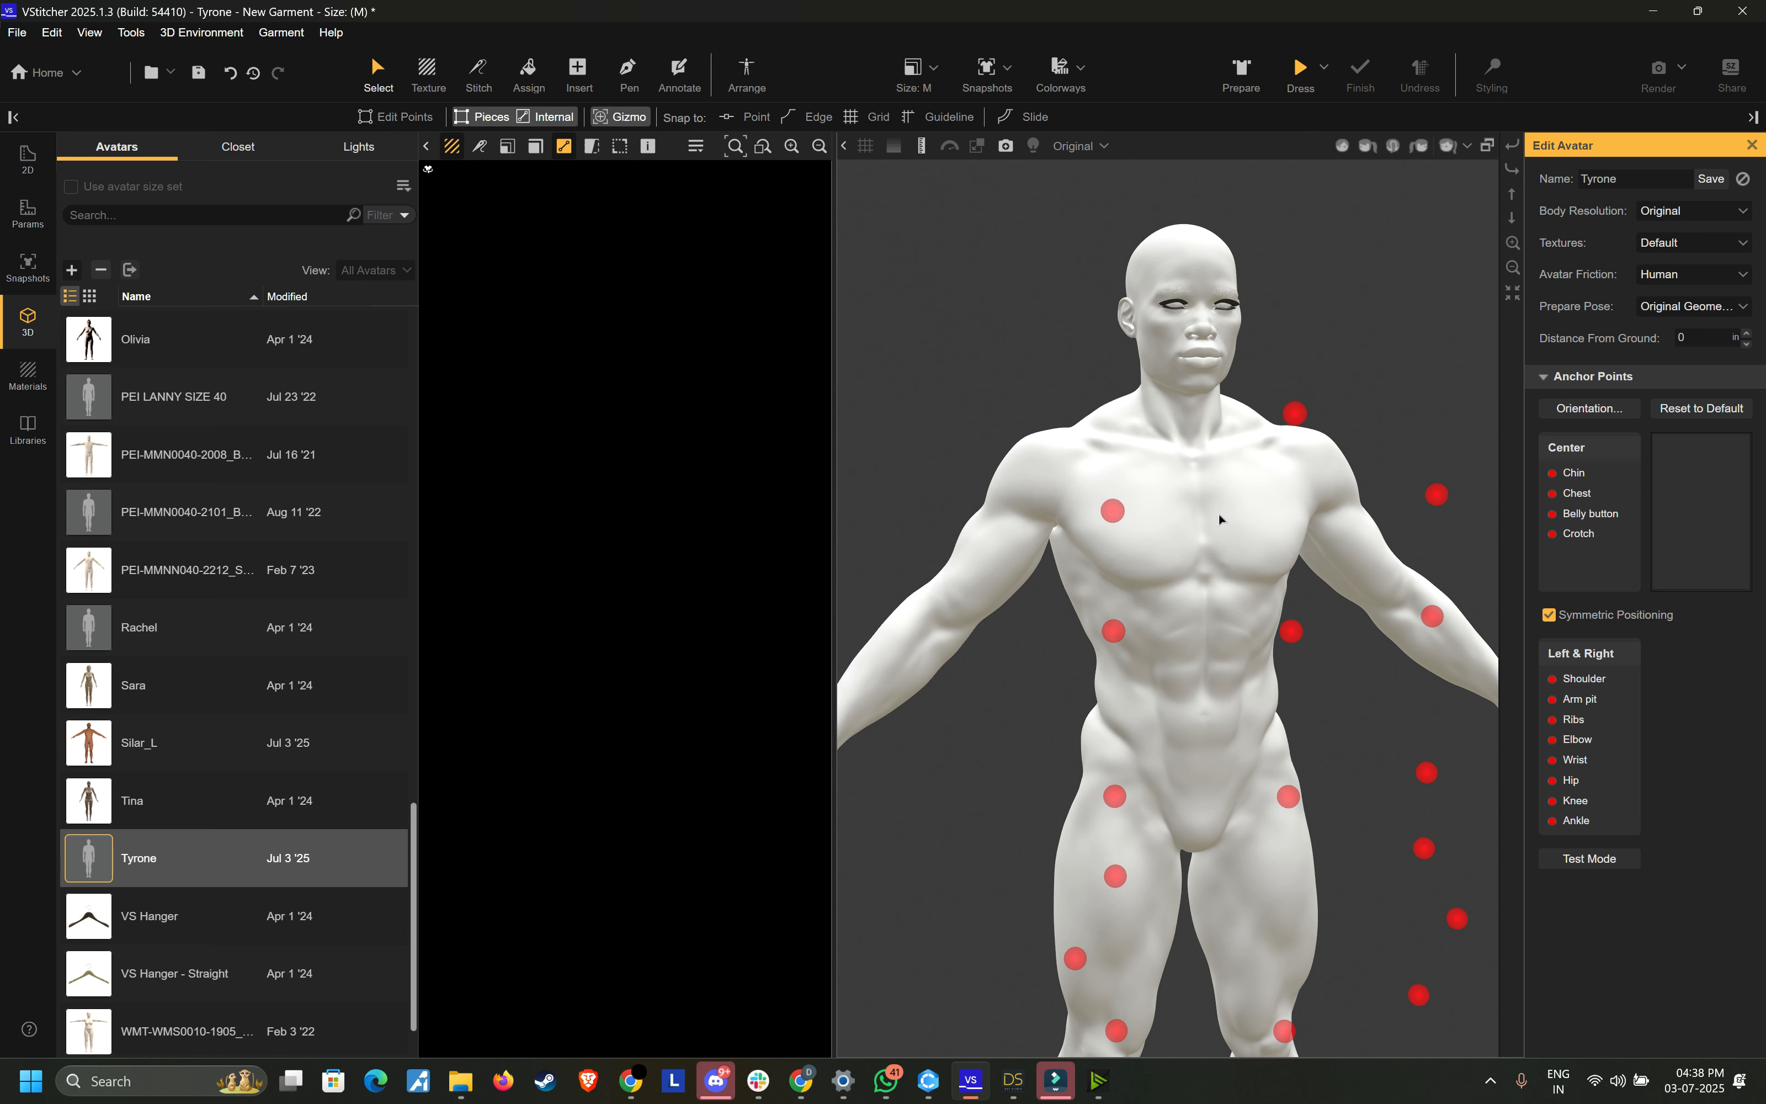
{"action": "scroll", "coordinate": [1212, 504], "scroll_direction": "up", "scroll_amount": 3}
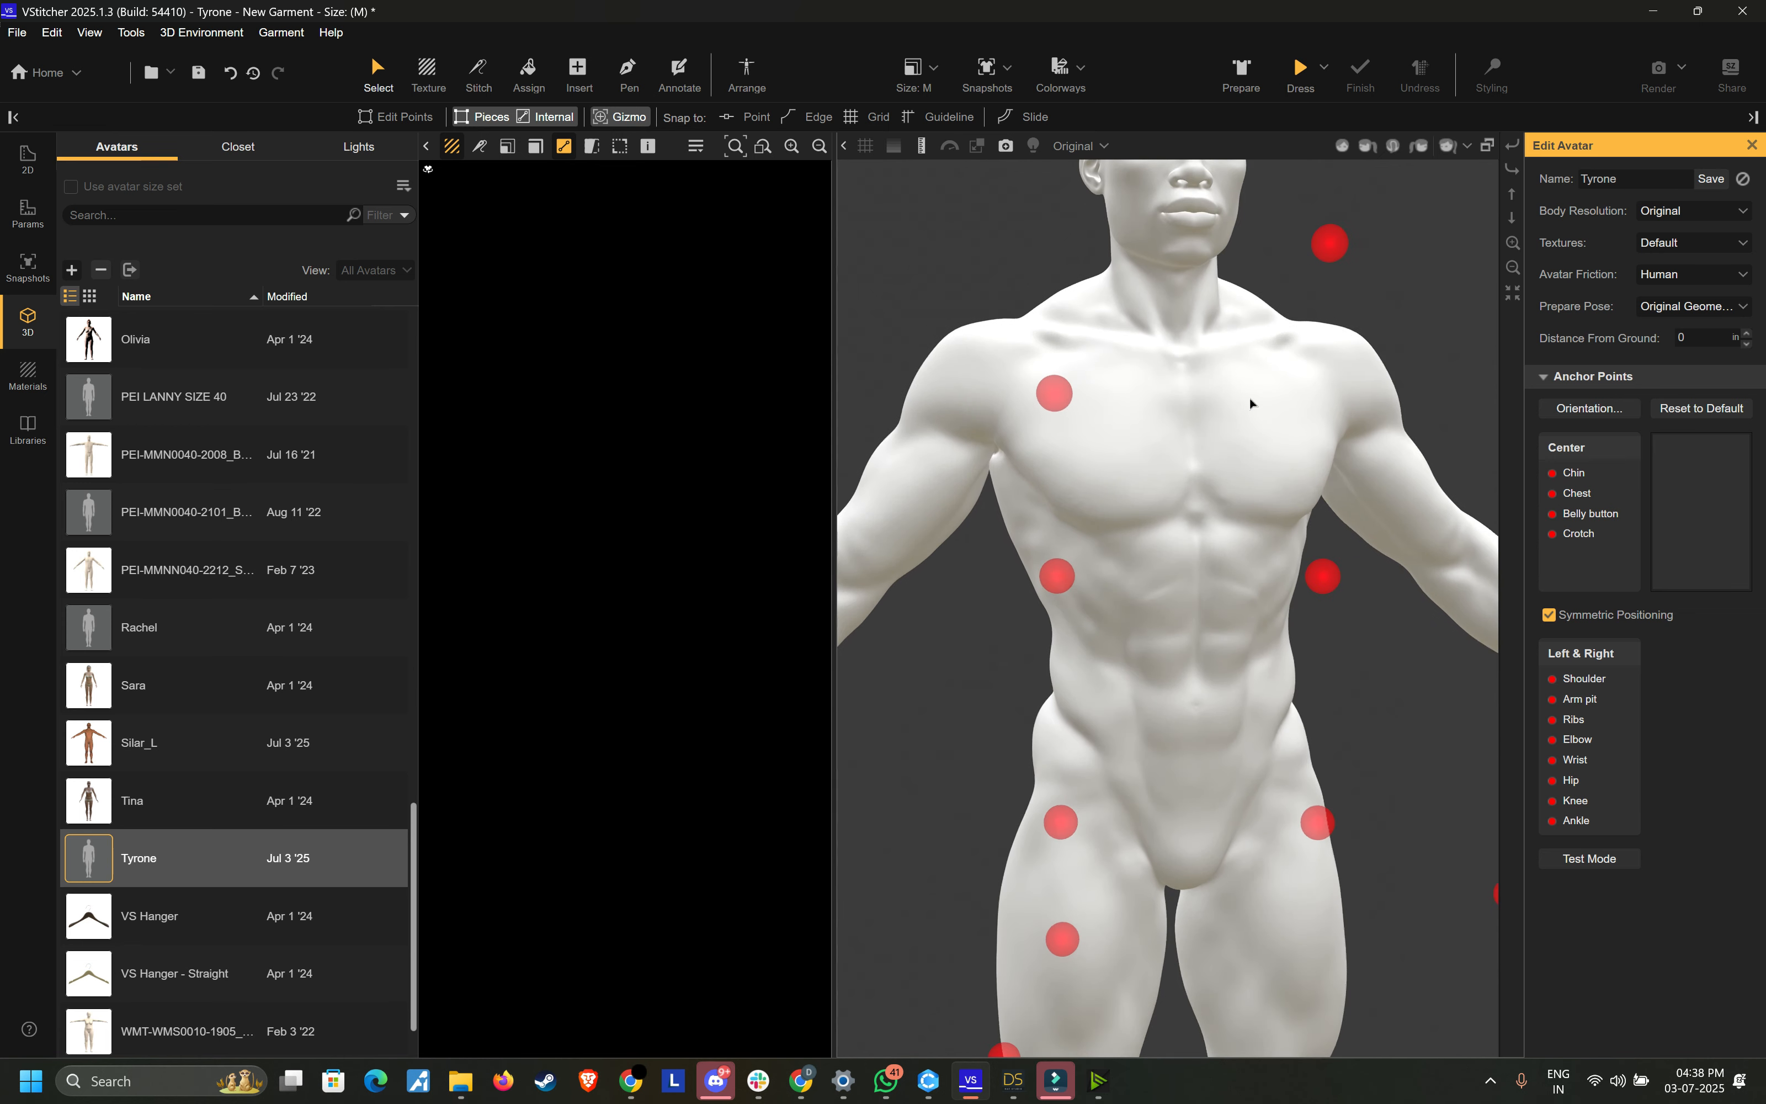
{"action": "scroll", "coordinate": [1219, 454], "scroll_direction": "down", "scroll_amount": 5}
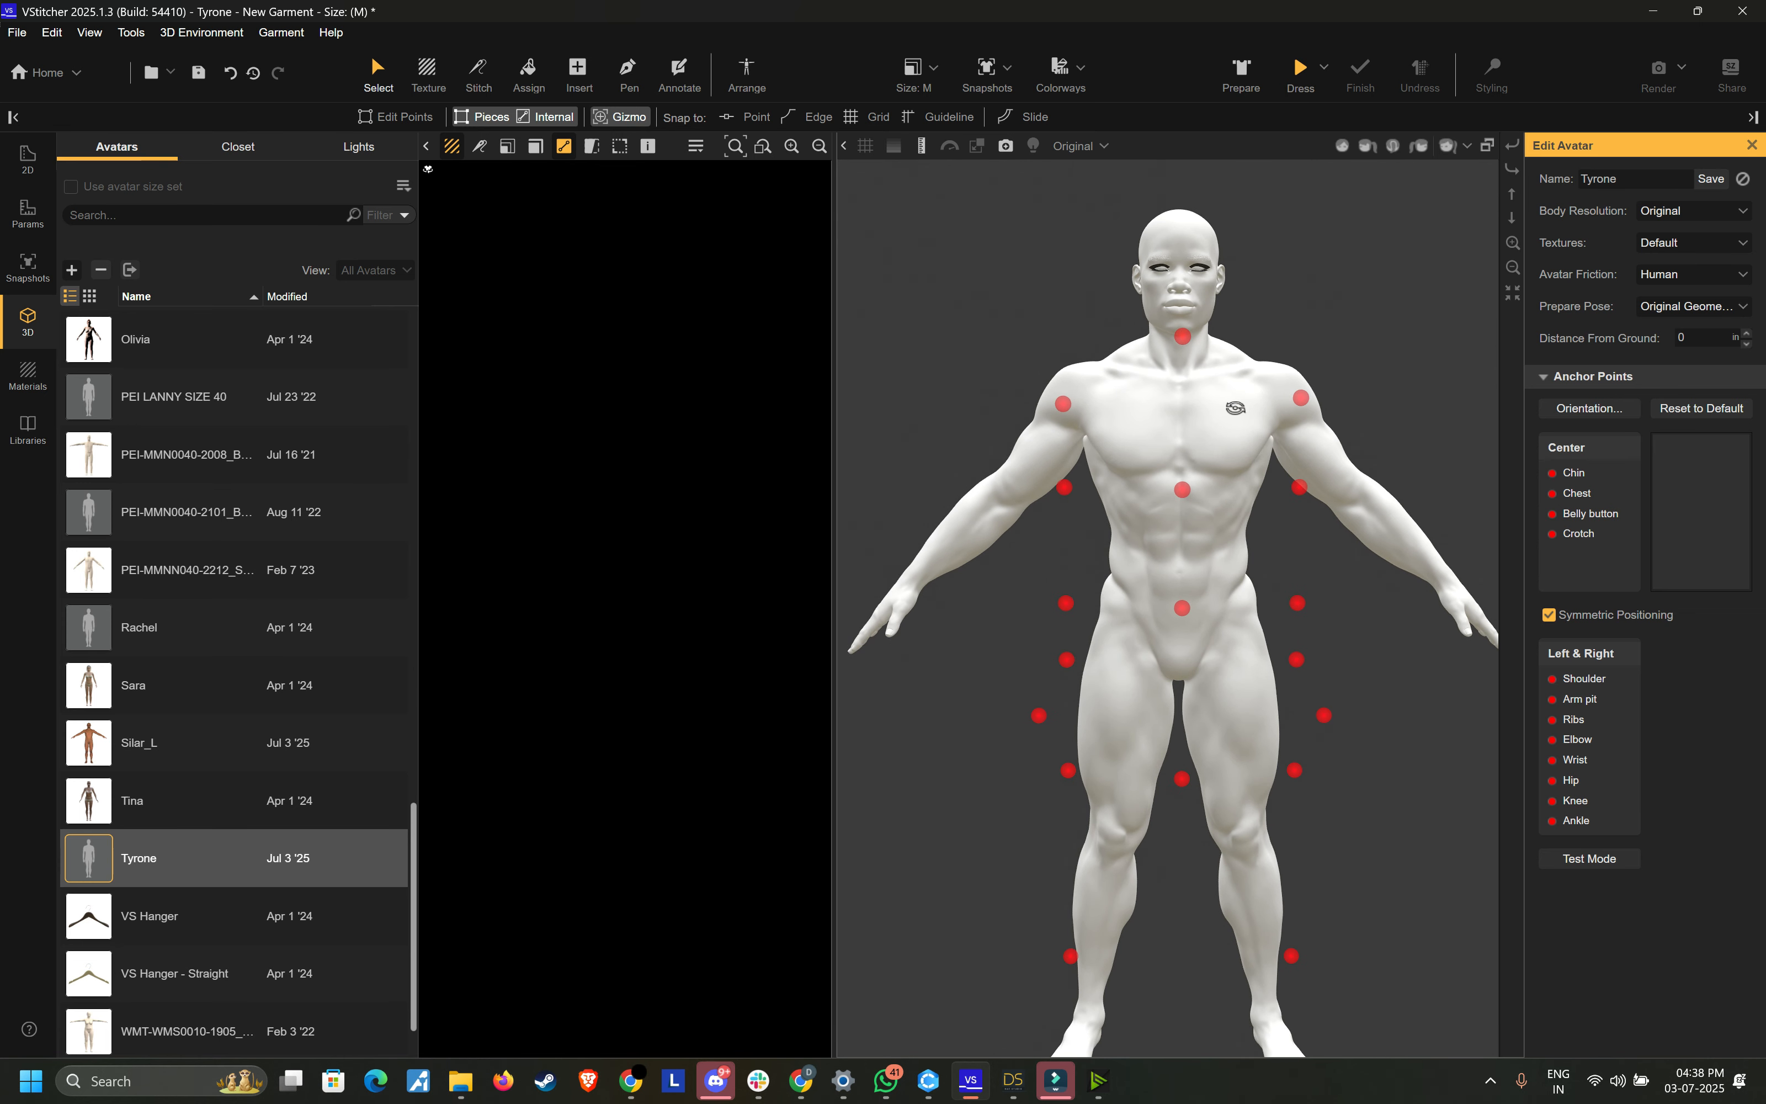
{"action": "right_click_drag", "start_coordinate": [1213, 394], "coordinate": [1264, 392]}
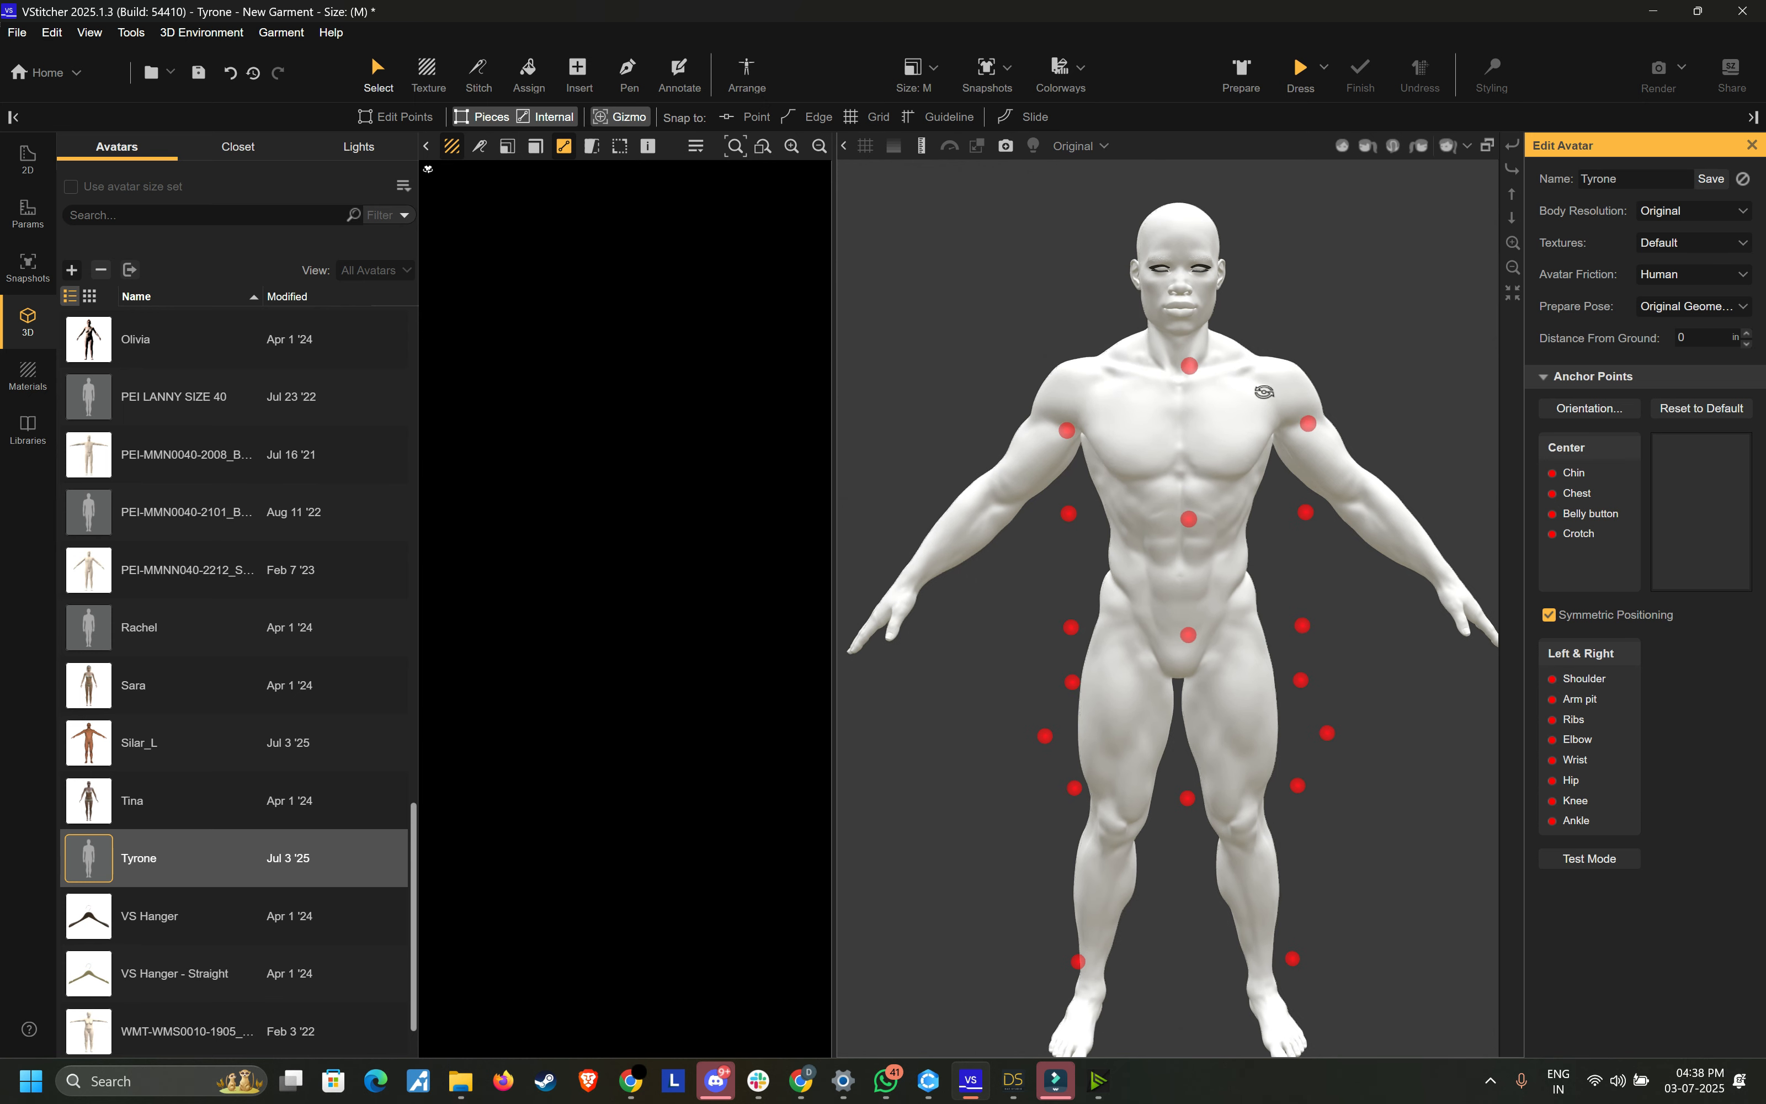
Step: Place the chin, chest, belly button and crotch anchor points on the avatar's centre line
{"action": "middle_click_drag", "start_coordinate": [1264, 392], "coordinate": [1195, 555]}
{"action": "left_click", "coordinate": [1153, 434]}
{"action": "scroll", "coordinate": [1180, 431], "scroll_direction": "up", "scroll_amount": 5}
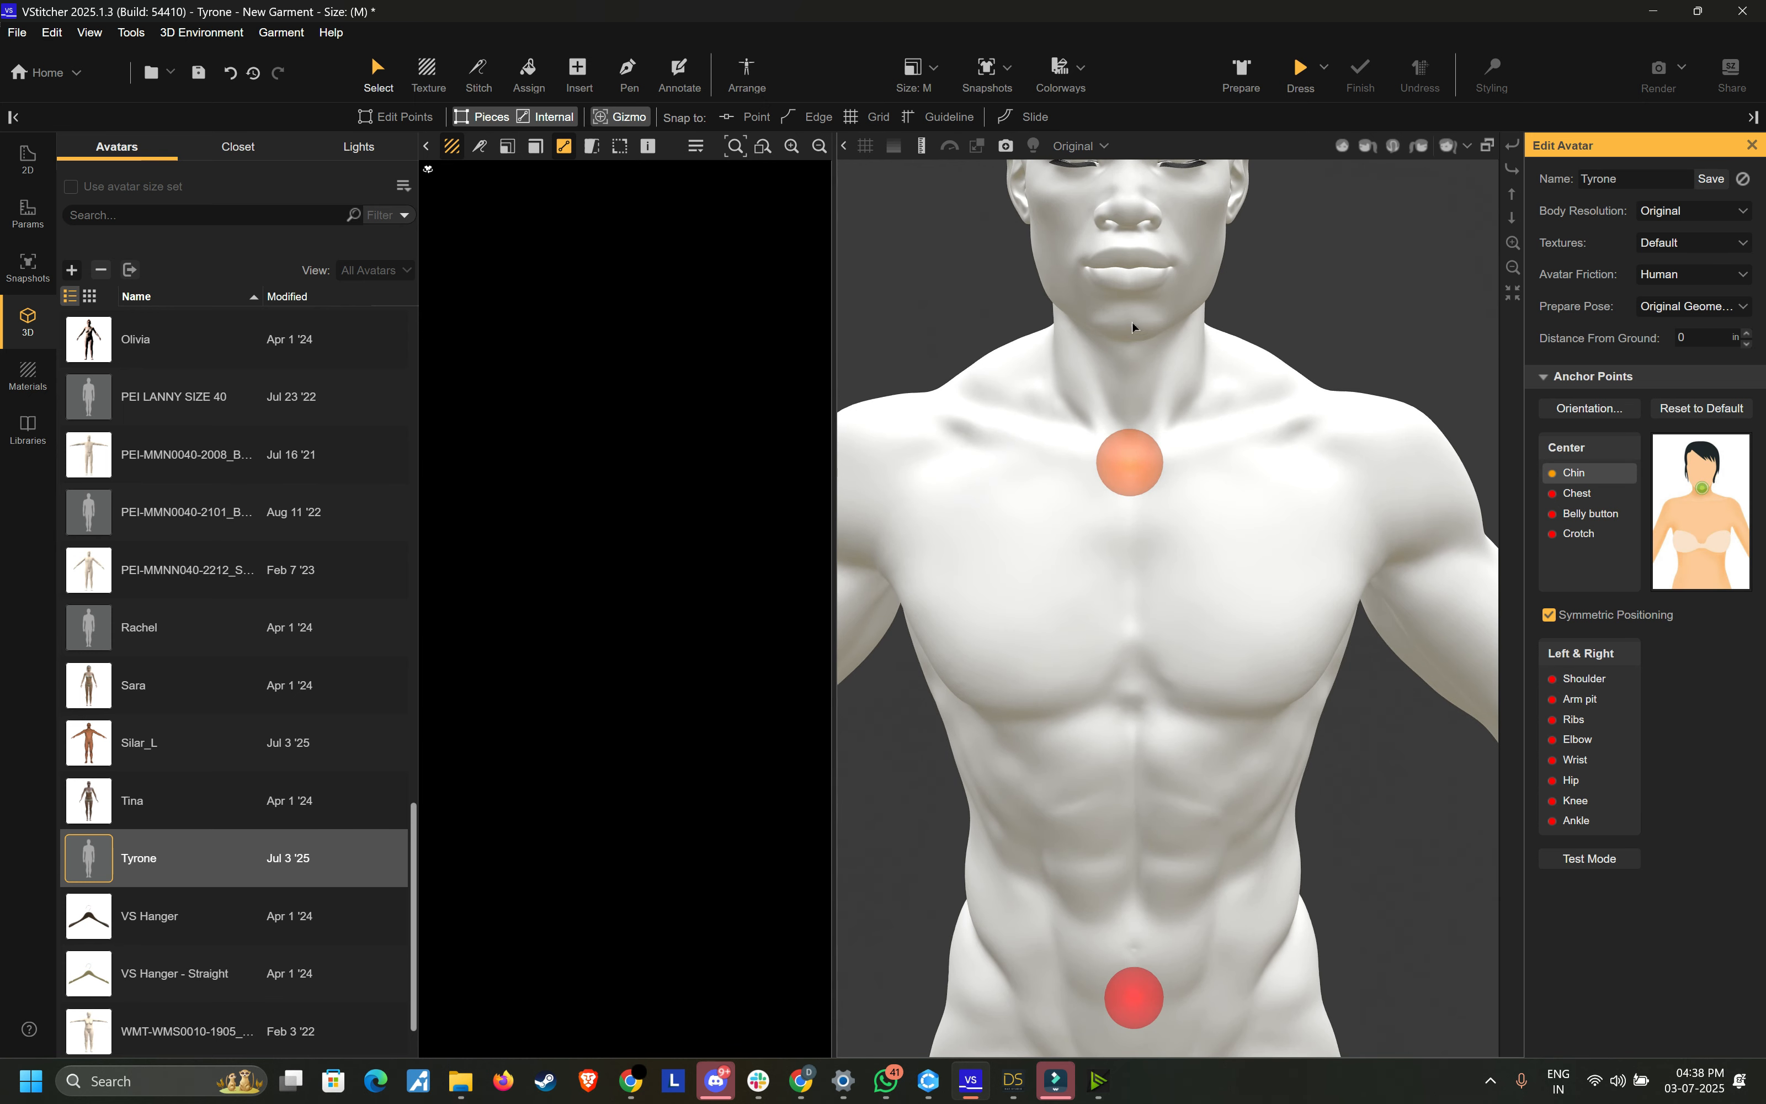
{"action": "left_click", "coordinate": [1129, 326]}
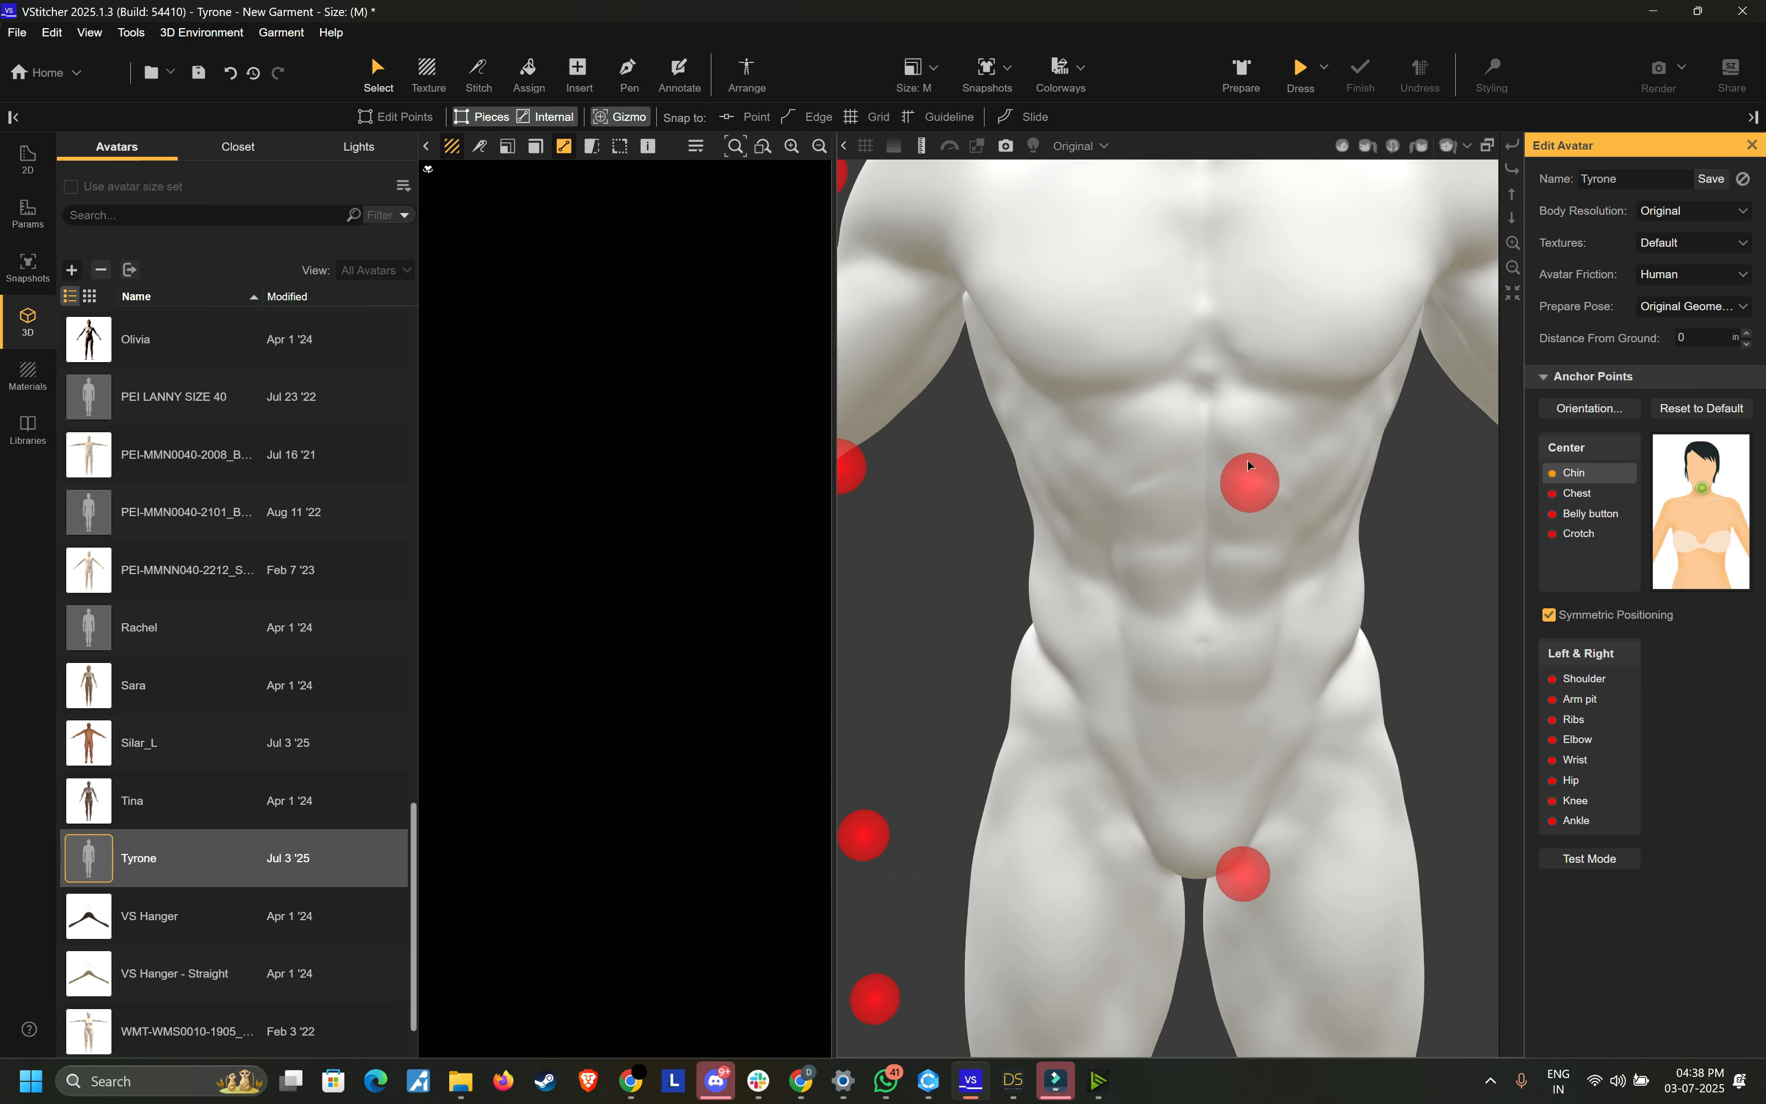
{"action": "left_click", "coordinate": [1245, 385]}
{"action": "left_click", "coordinate": [1167, 467]}
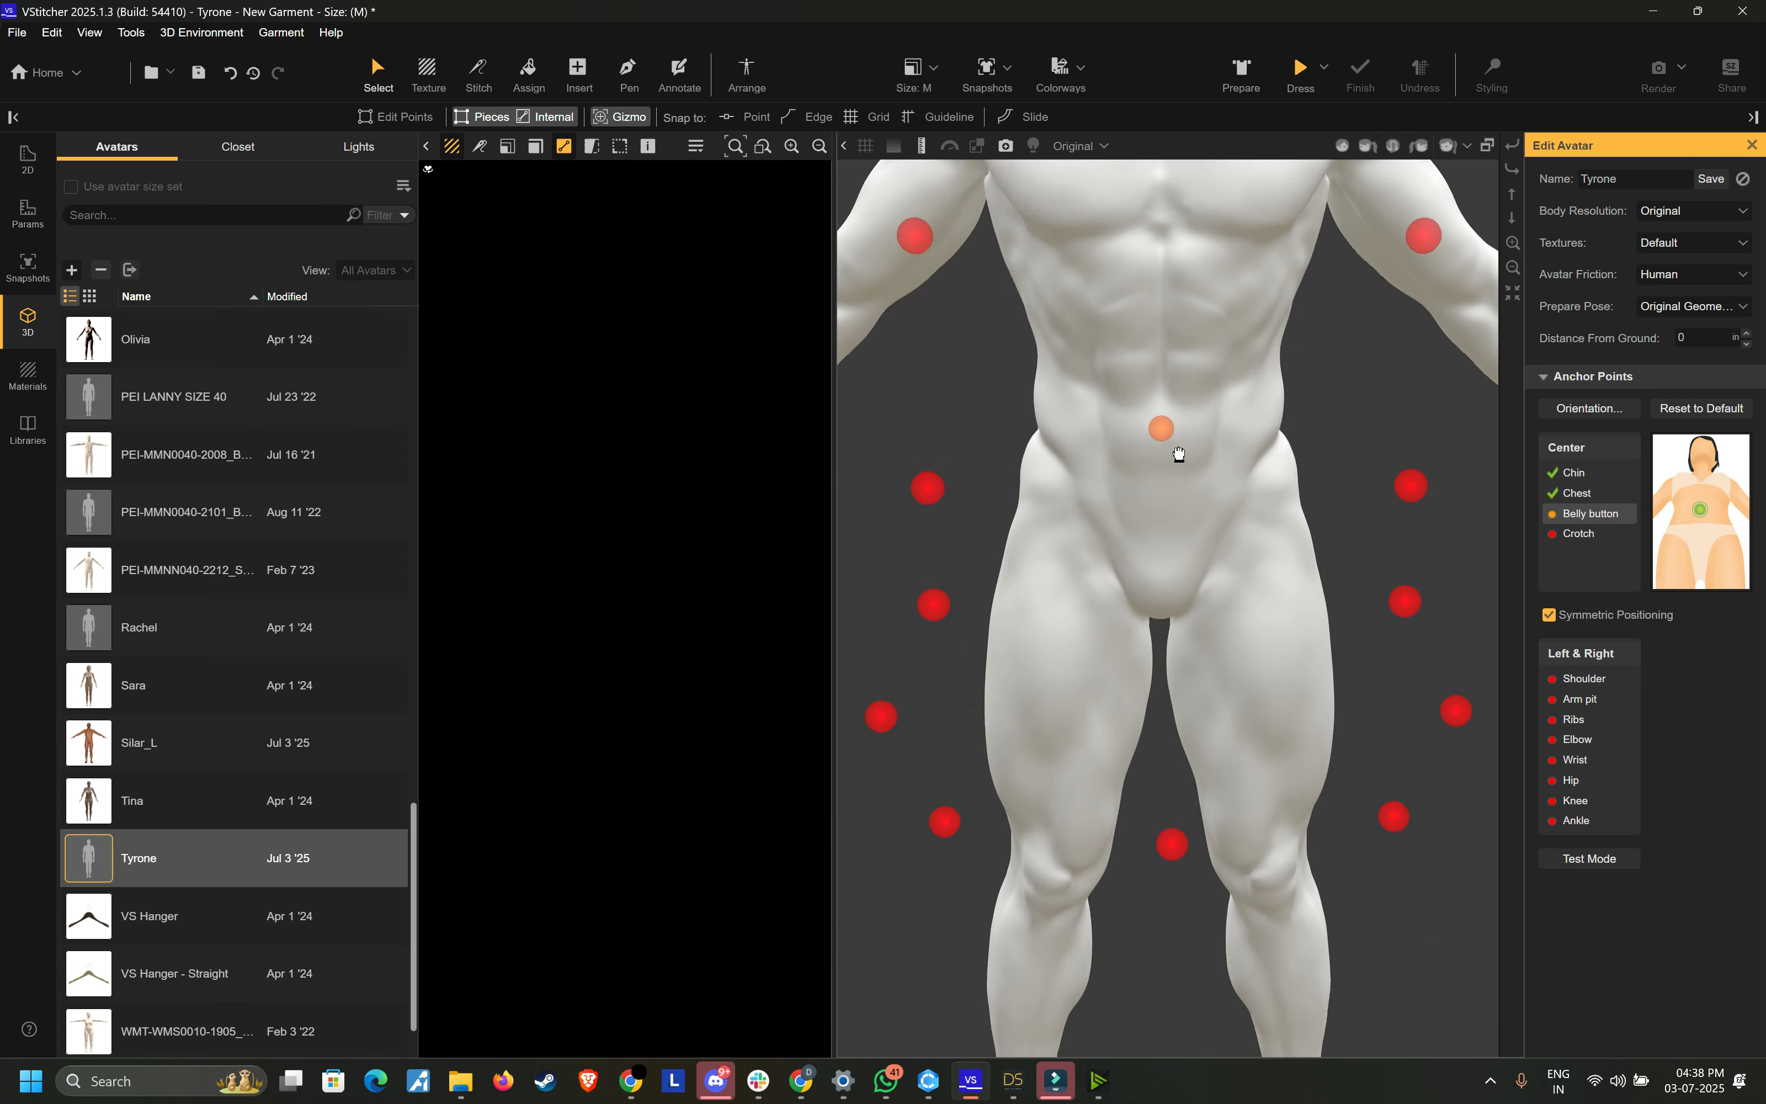
{"action": "left_click", "coordinate": [1179, 505]}
Step: Place the hip, knee and ankle anchor points on the avatar's leg with symmetric positioning
{"action": "left_click", "coordinate": [1285, 416]}
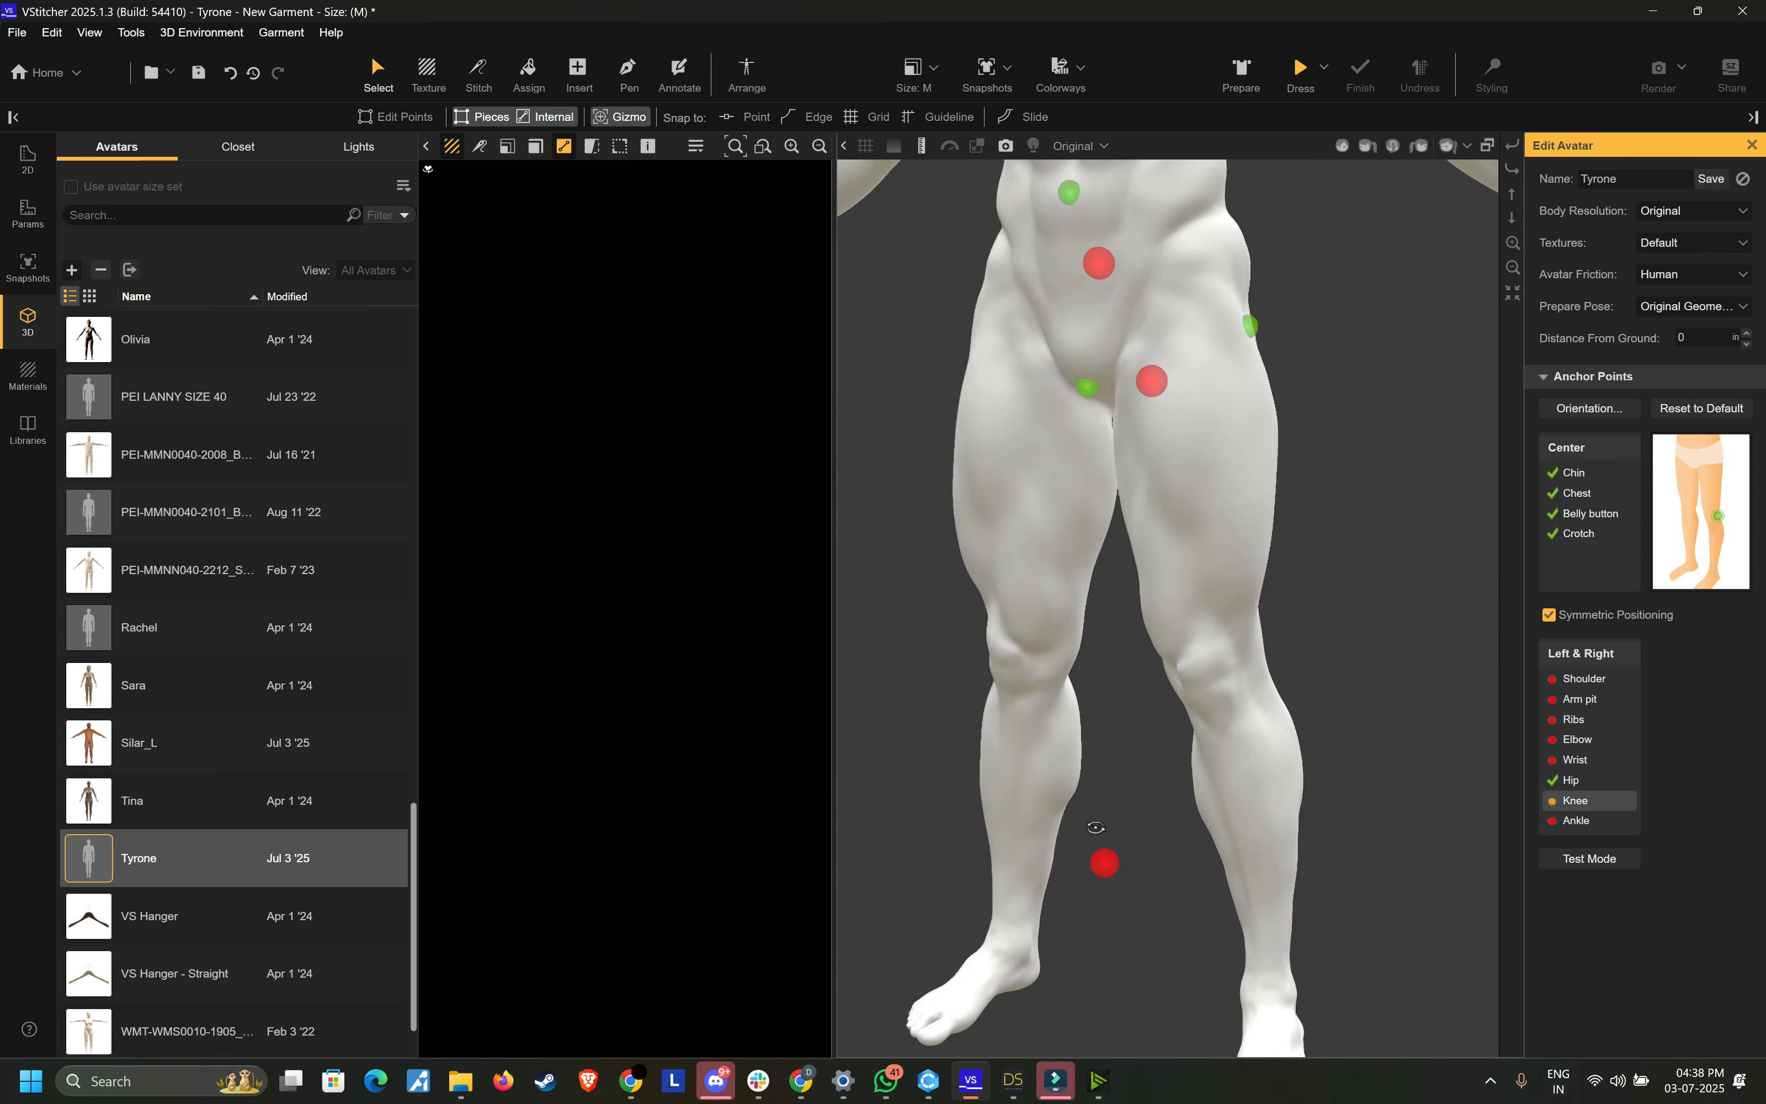
{"action": "left_click", "coordinate": [1250, 666]}
{"action": "right_click_drag", "start_coordinate": [1064, 882], "coordinate": [971, 876]}
{"action": "left_click", "coordinate": [1340, 1031]}
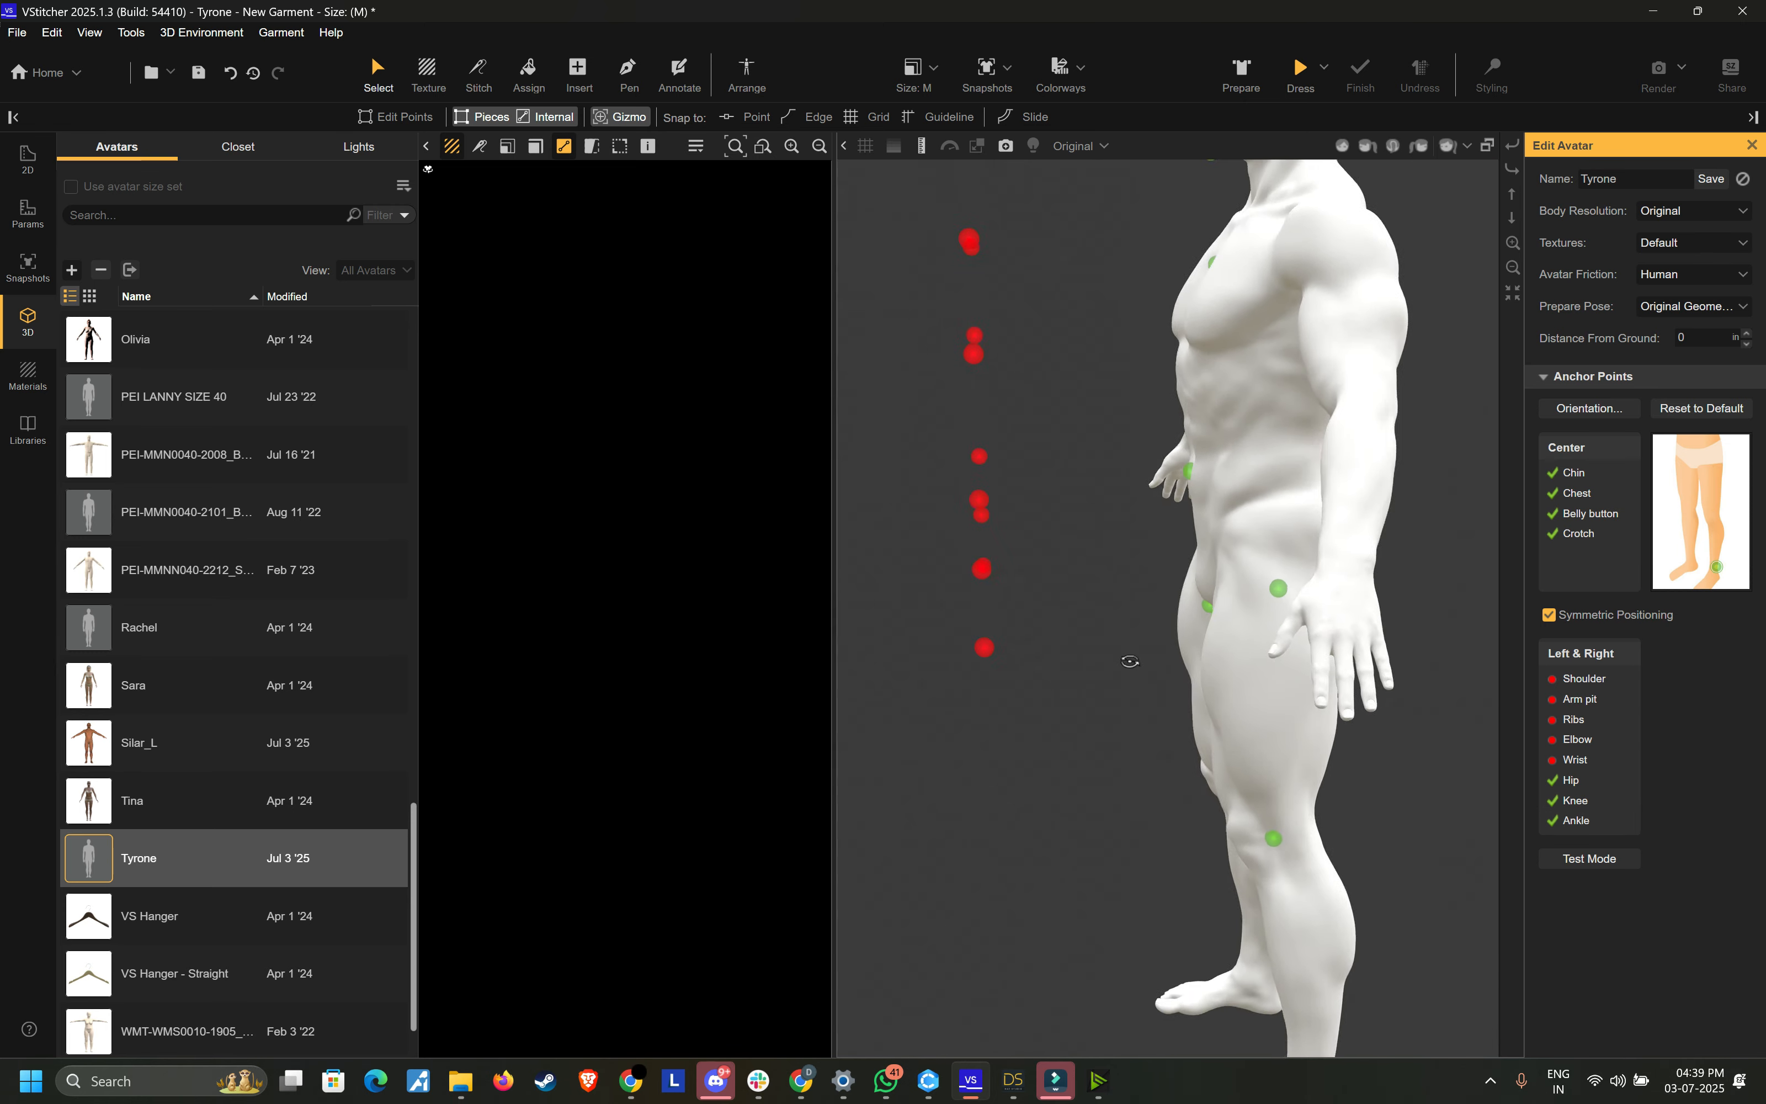
Step: Place the wrist, shoulder and arm pit anchor points on the avatar's arm with symmetric positioning
{"action": "mouse_move", "coordinate": [1131, 663]}
{"action": "right_mouse_down"}
{"action": "mouse_move", "coordinate": [1189, 644]}
{"action": "mouse_move", "coordinate": [1153, 649]}
{"action": "right_mouse_up"}
{"action": "scroll", "coordinate": [1208, 719], "scroll_direction": "up", "scroll_amount": 3}
{"action": "left_click", "coordinate": [1213, 744]}
{"action": "scroll", "coordinate": [1168, 642], "scroll_direction": "down", "scroll_amount": 5}
{"action": "left_click", "coordinate": [1108, 515]}
{"action": "right_click_drag", "start_coordinate": [1114, 528], "coordinate": [1128, 475]}
{"action": "left_click", "coordinate": [1100, 500]}
{"action": "left_click", "coordinate": [955, 649]}
{"action": "right_click_drag", "start_coordinate": [1212, 617], "coordinate": [1193, 511]}
{"action": "scroll", "coordinate": [1273, 591], "scroll_direction": "up", "scroll_amount": 8}
{"action": "left_click", "coordinate": [1167, 430]}
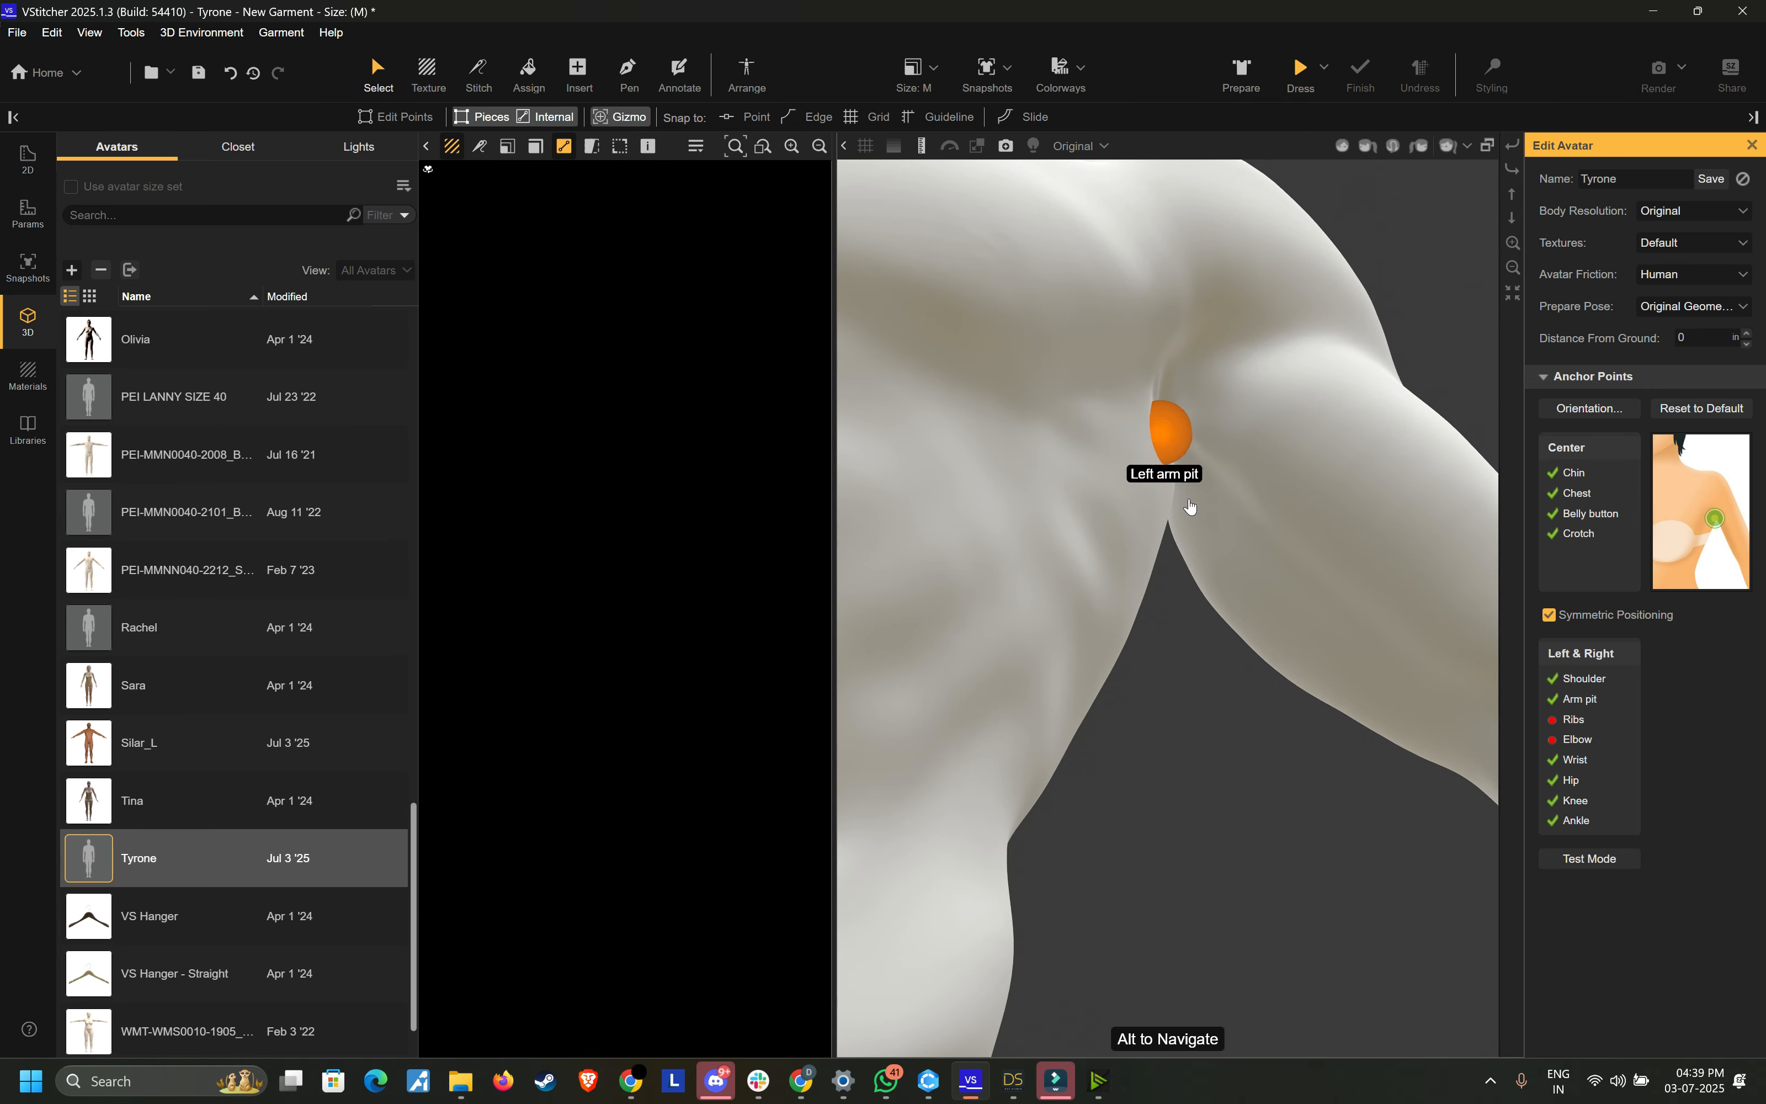
Step: Place the elbow and ribs anchor points on the avatar with symmetric positioning
{"action": "scroll", "coordinate": [1190, 508], "scroll_direction": "down", "scroll_amount": 10}
{"action": "mouse_move", "coordinate": [1314, 475]}
{"action": "right_mouse_down"}
{"action": "mouse_move", "coordinate": [1373, 453]}
{"action": "mouse_move", "coordinate": [1313, 482]}
{"action": "right_mouse_up"}
{"action": "scroll", "coordinate": [1183, 555], "scroll_direction": "up", "scroll_amount": 6}
{"action": "left_click", "coordinate": [1578, 740]}
{"action": "right_click_drag", "start_coordinate": [1313, 584], "coordinate": [1139, 577]}
{"action": "left_click", "coordinate": [1050, 448]}
{"action": "right_click_drag", "start_coordinate": [1058, 512], "coordinate": [1021, 570]}
{"action": "scroll", "coordinate": [1167, 584], "scroll_direction": "up", "scroll_amount": 5}
{"action": "scroll", "coordinate": [1203, 608], "scroll_direction": "down", "scroll_amount": 10}
Step: Check the left ribs anchor point from the side and save the OBJ-based Tyrone avatar
{"action": "right_click_drag", "start_coordinate": [1203, 608], "coordinate": [1135, 591]}
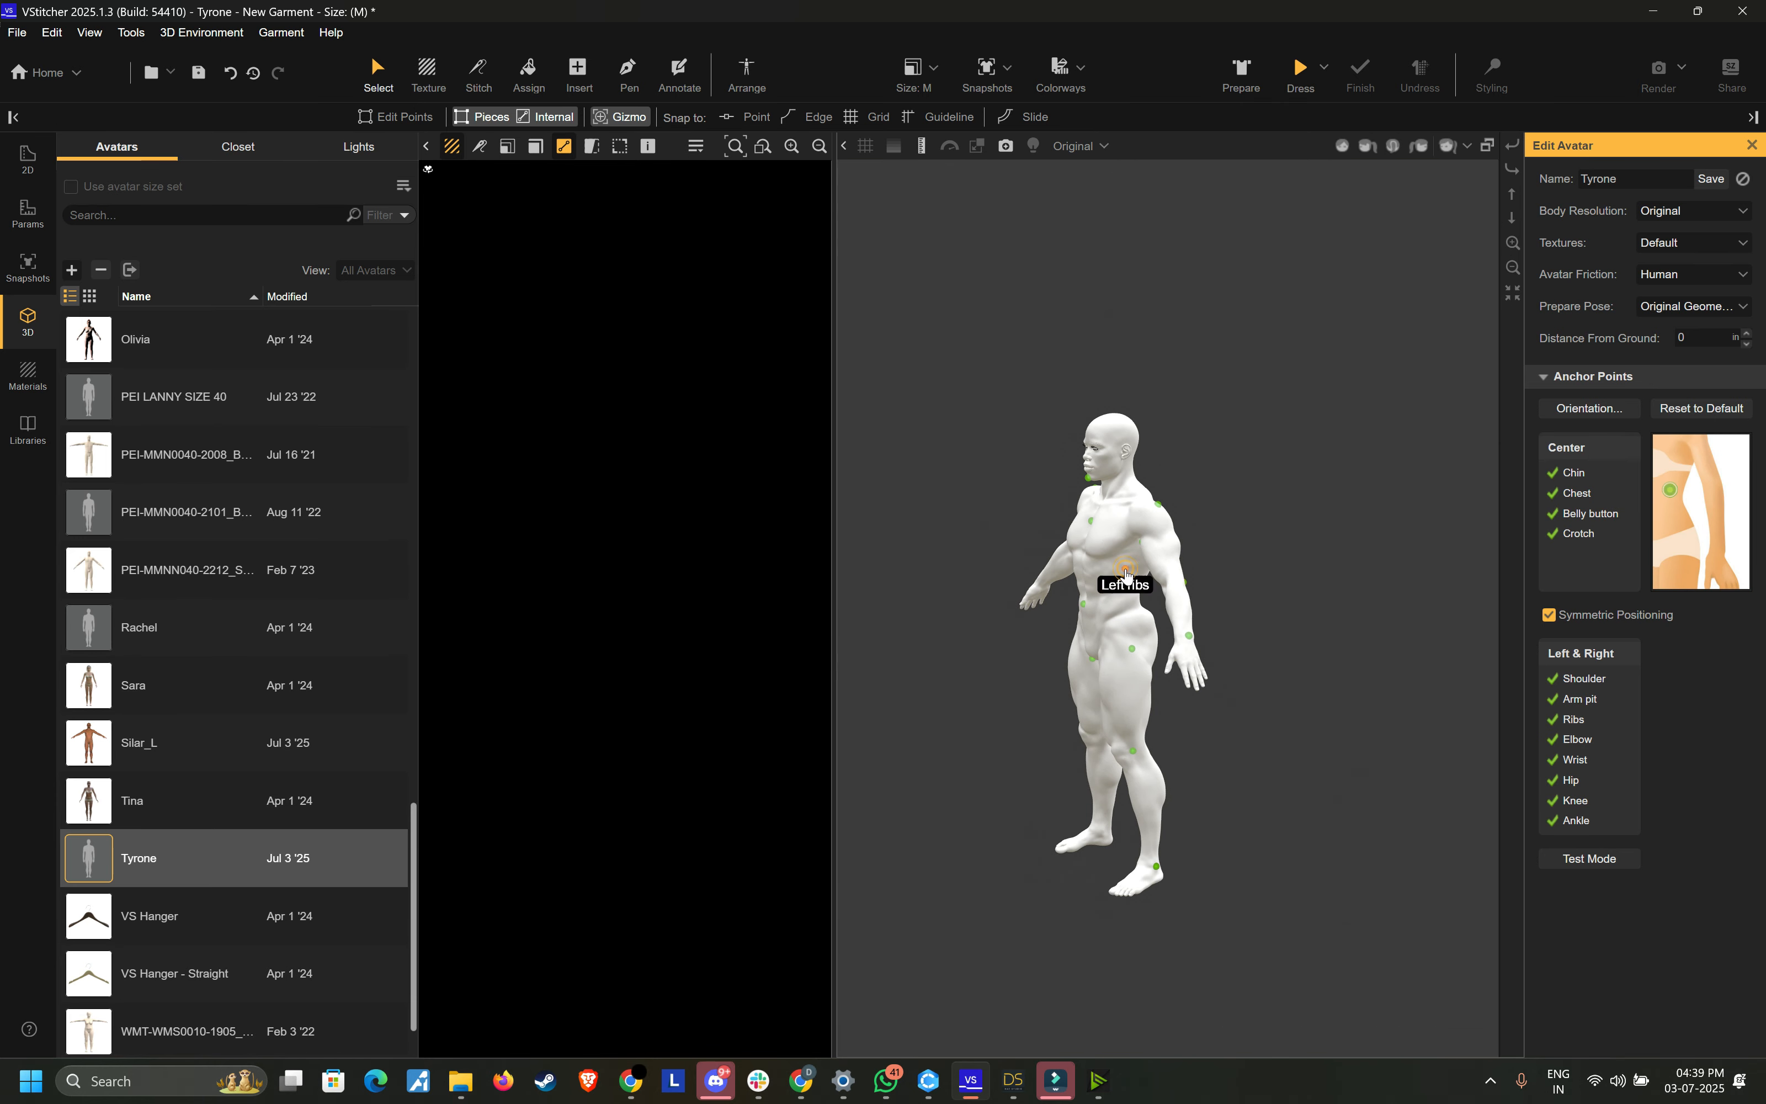
{"action": "left_click", "coordinate": [1127, 576]}
{"action": "left_click", "coordinate": [1724, 183]}
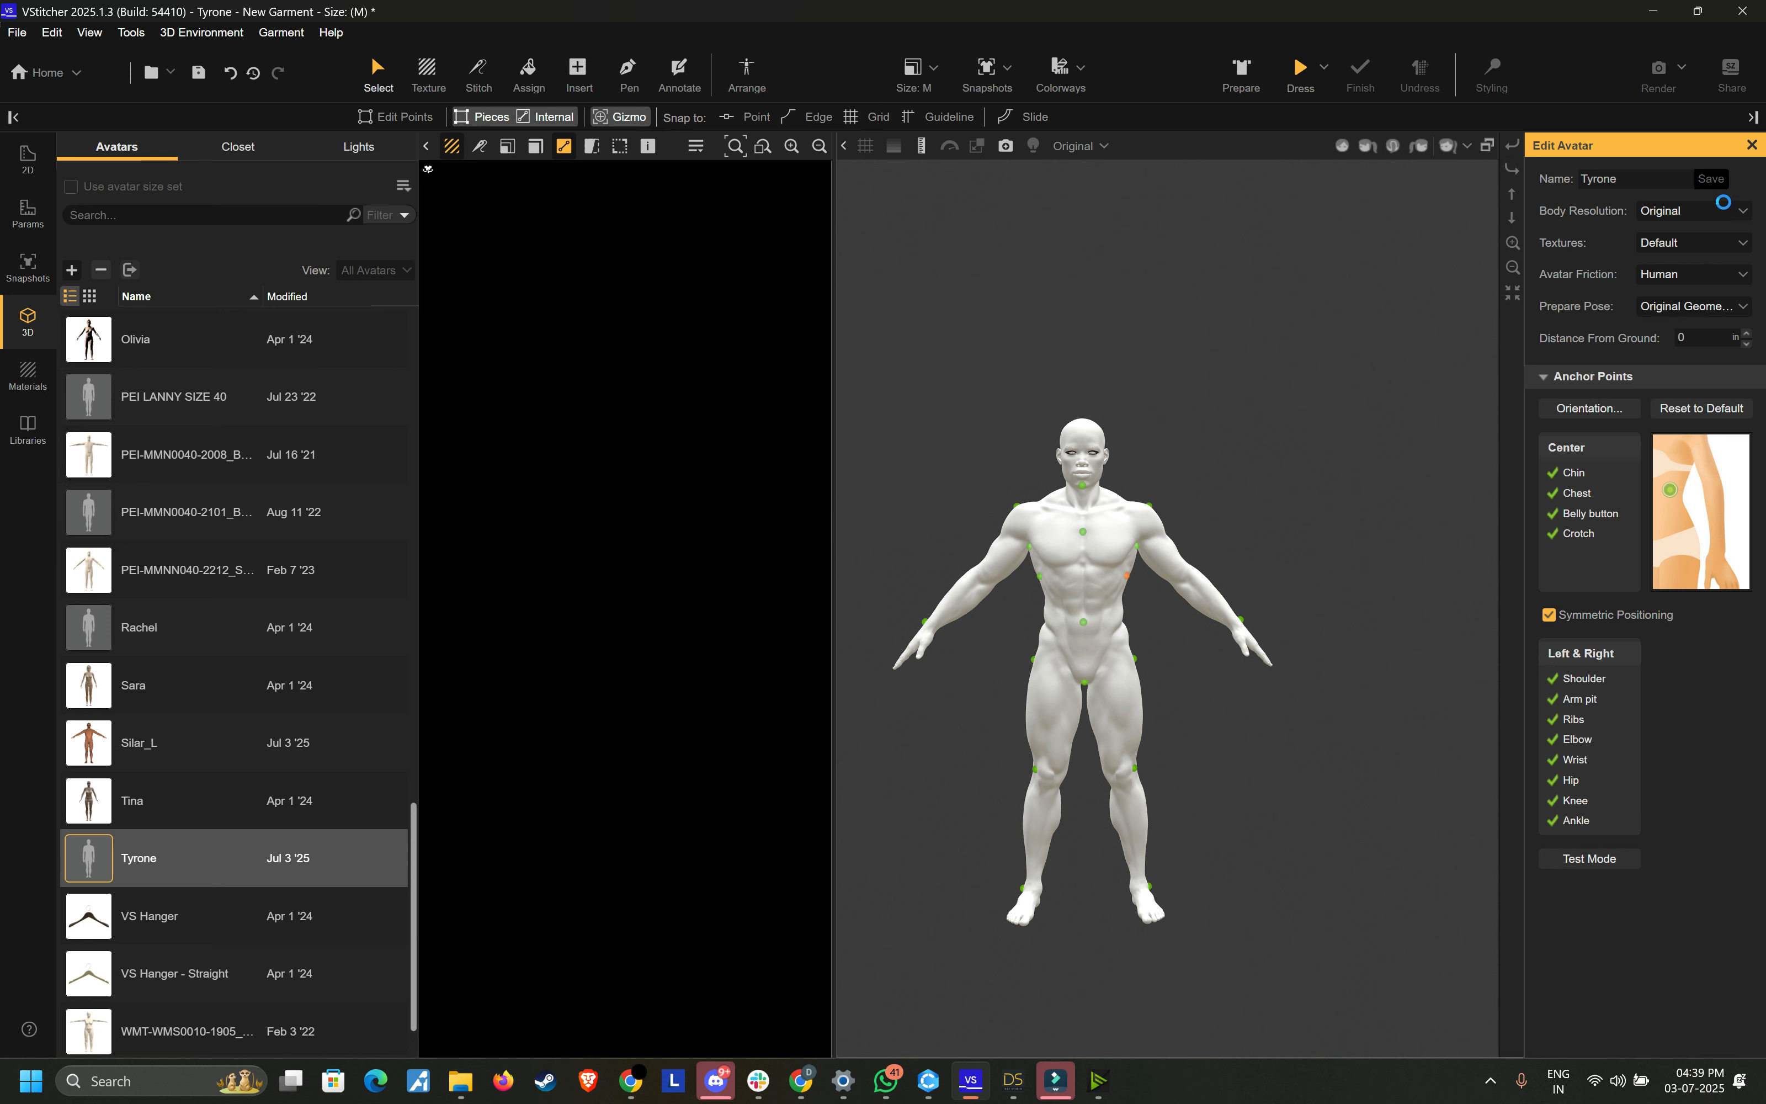
Step: Switch the Tyrone avatar from the original pose to pose1
{"action": "left_click", "coordinate": [1079, 147]}
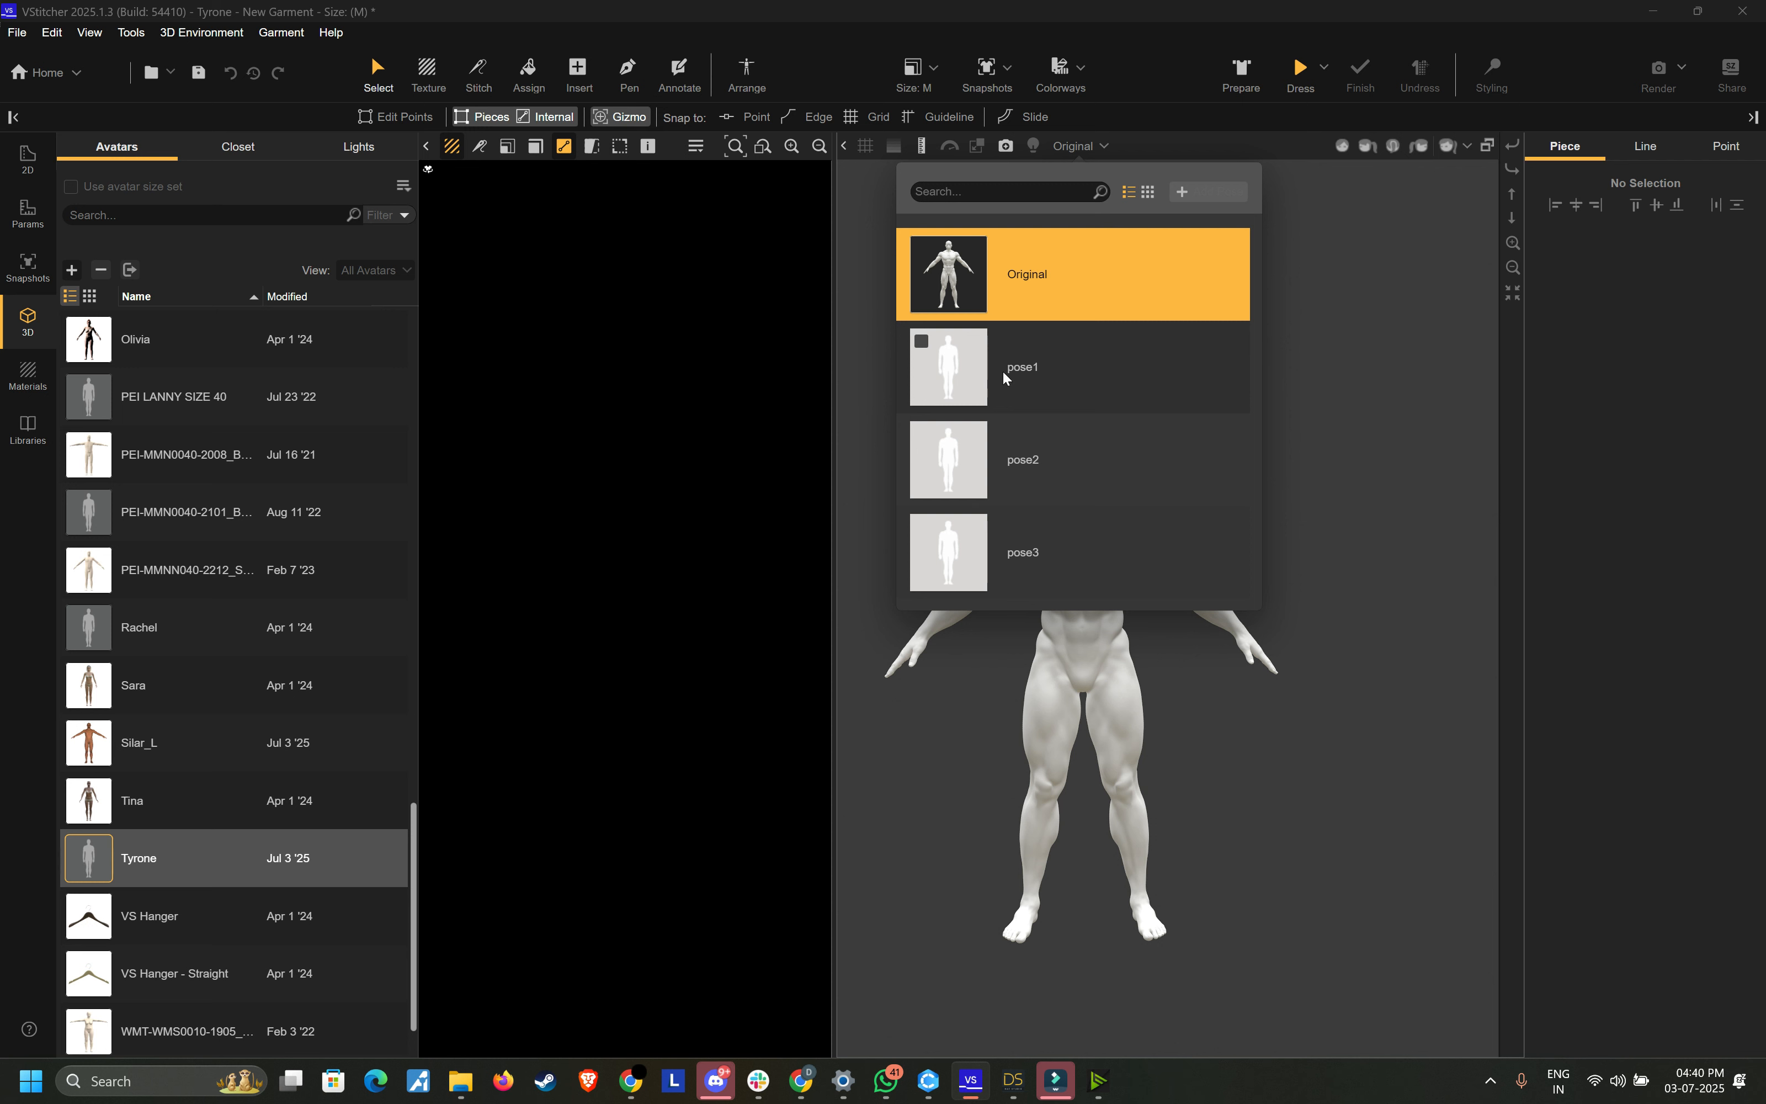
{"action": "left_click", "coordinate": [947, 376]}
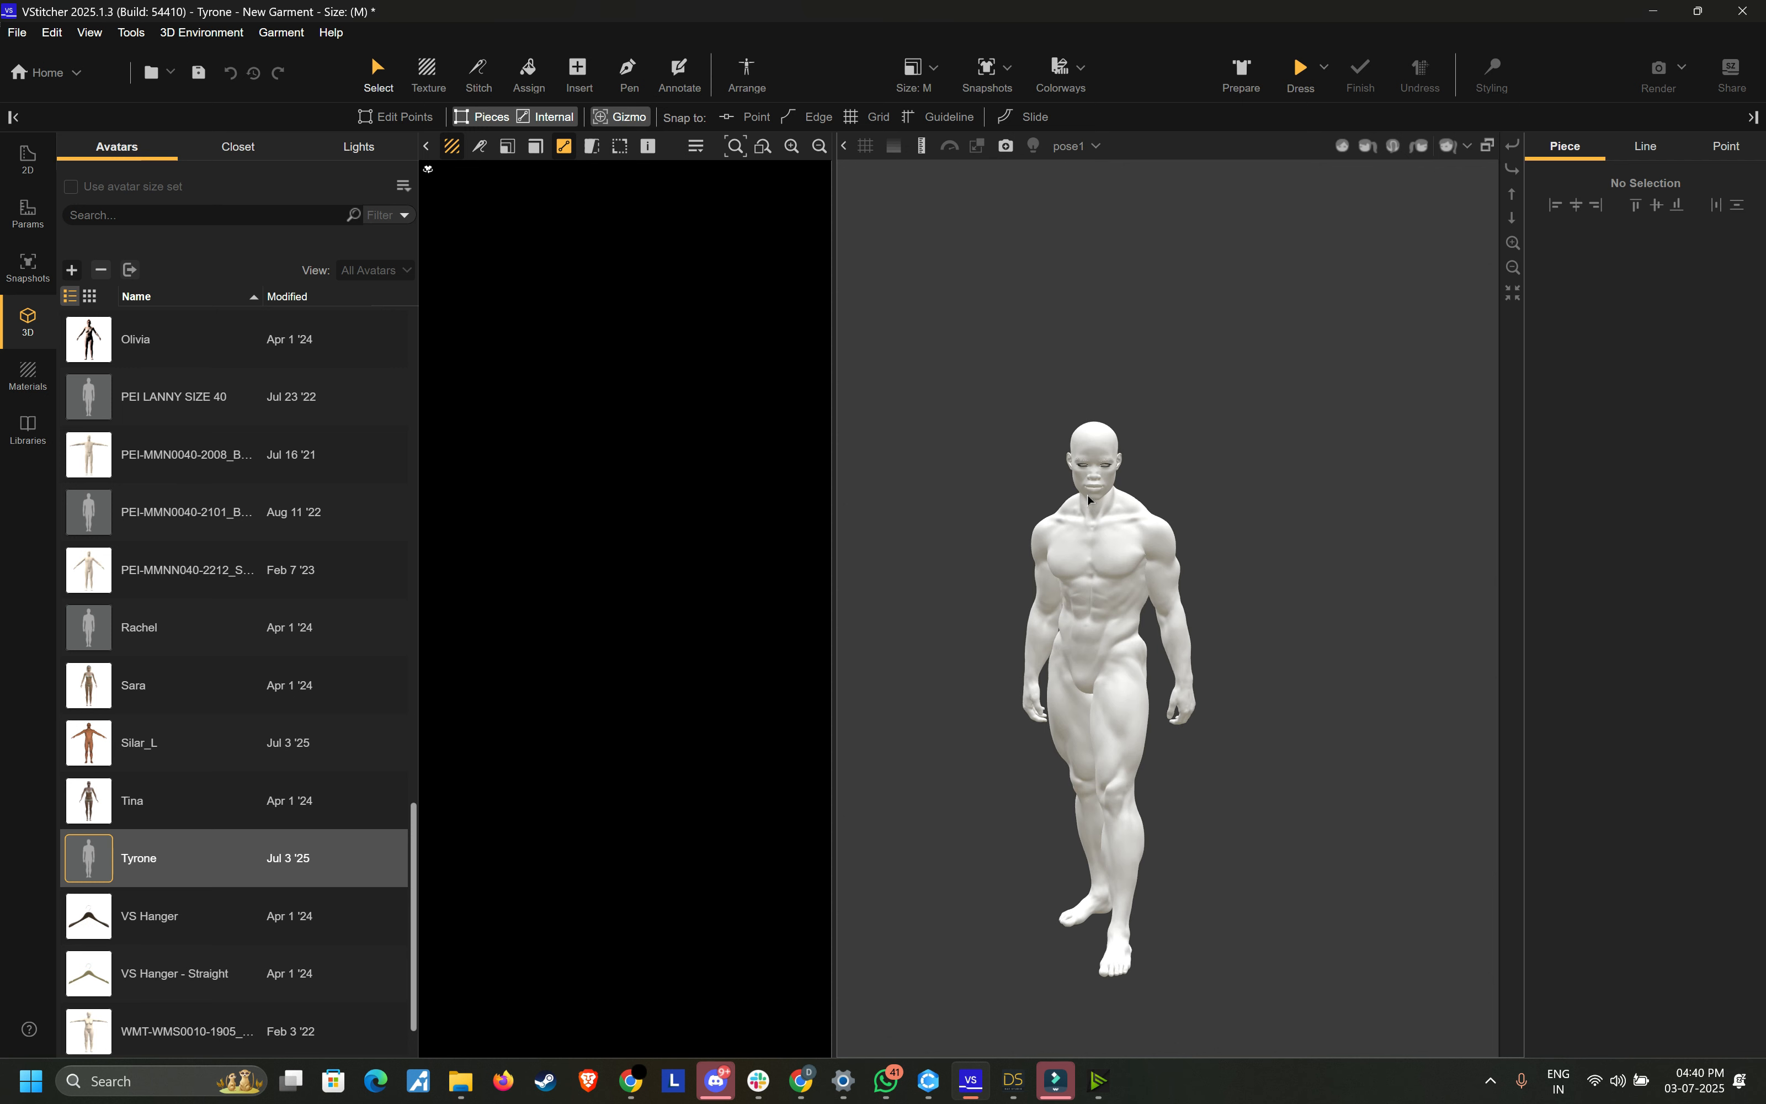
Step: Examine the Tyrone avatar in pose1 from several angles and distances
{"action": "right_click_drag", "start_coordinate": [1103, 426], "coordinate": [1209, 483]}
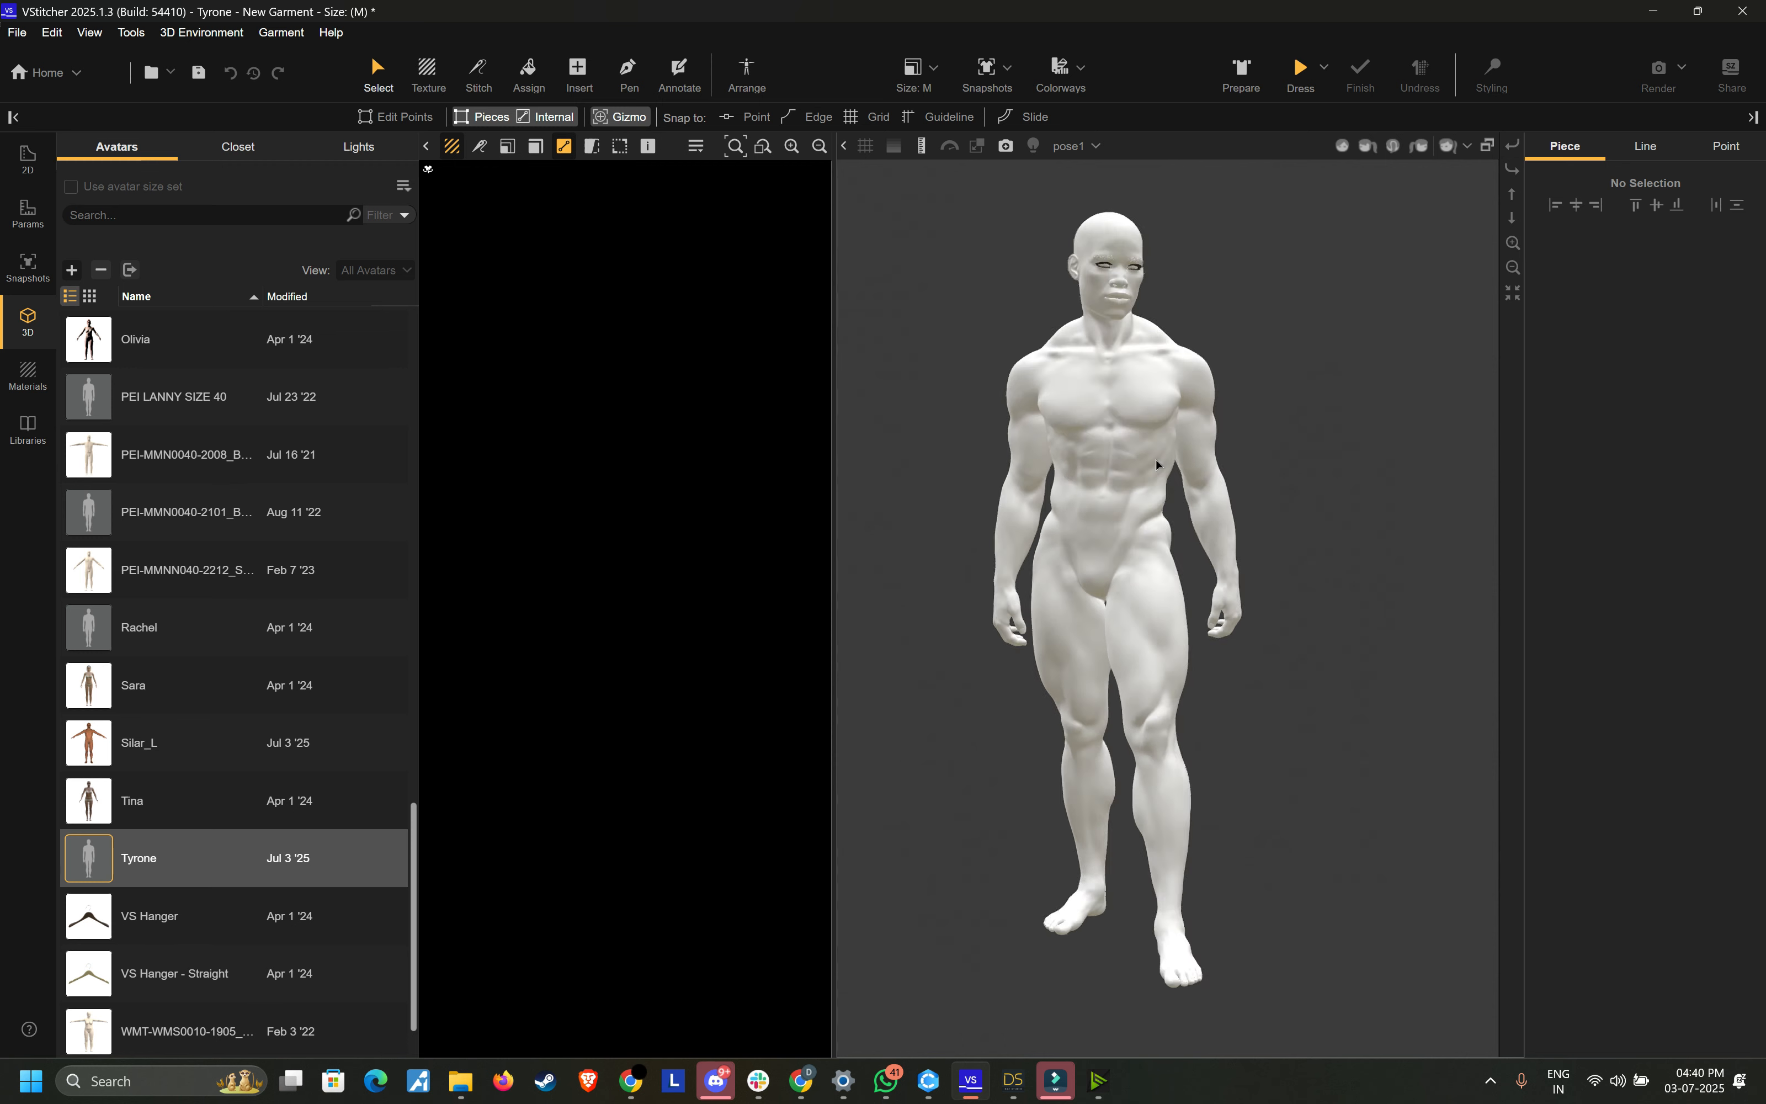
{"action": "right_click_drag", "start_coordinate": [1209, 478], "coordinate": [1166, 467]}
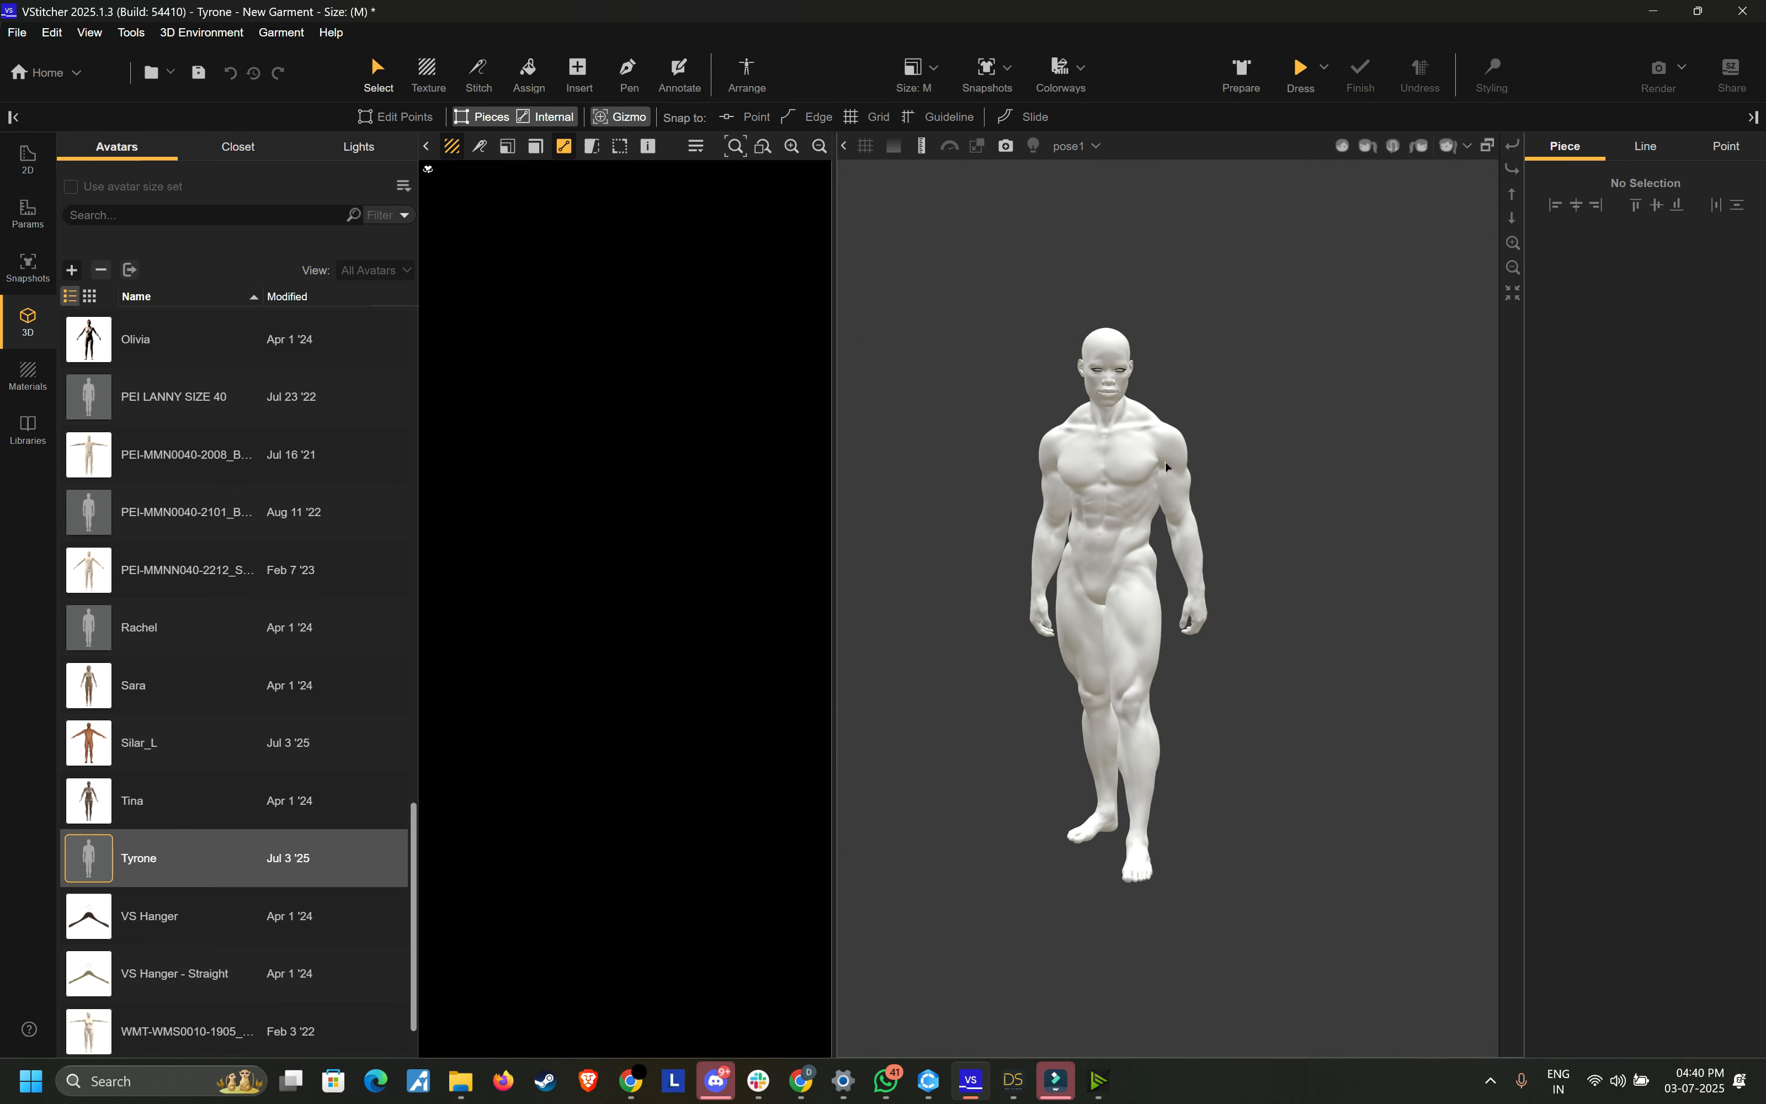
{"action": "scroll", "coordinate": [1165, 469], "scroll_direction": "up", "scroll_amount": 4}
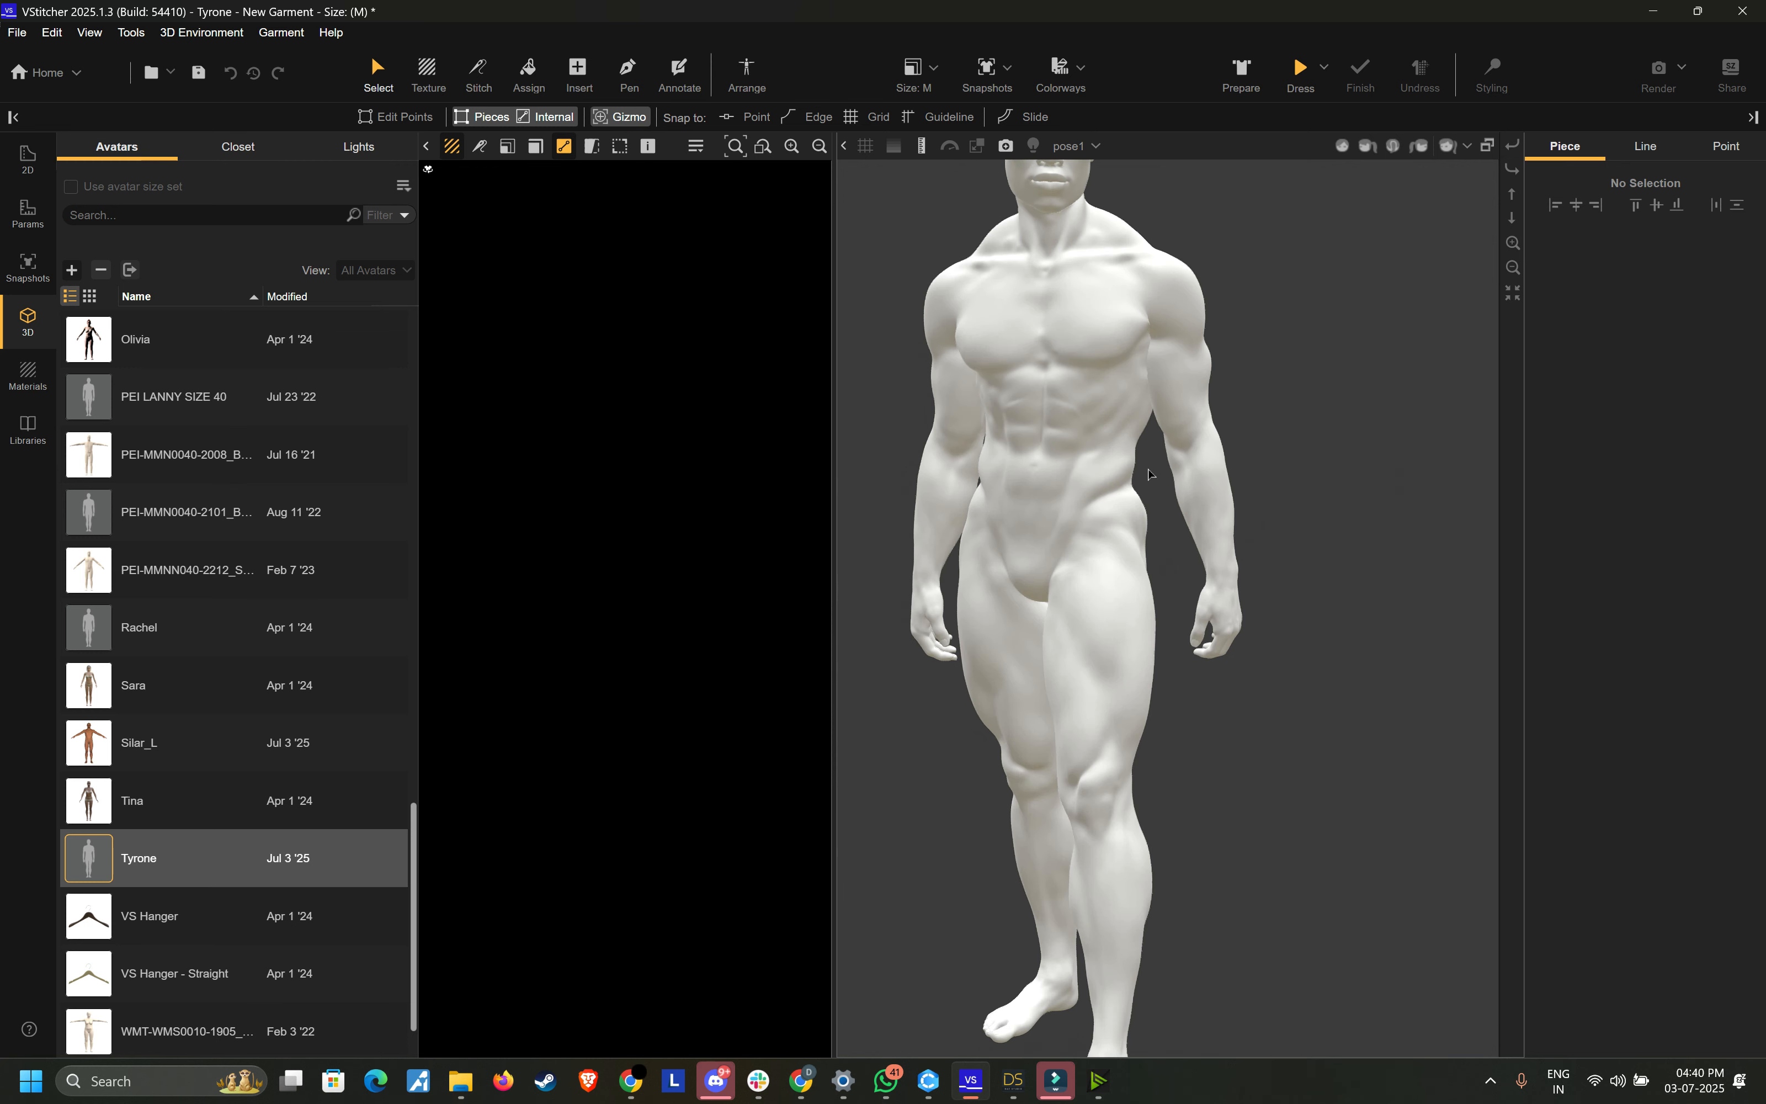
{"action": "scroll", "coordinate": [1136, 481], "scroll_direction": "down", "scroll_amount": 2}
{"action": "right_click_drag", "start_coordinate": [1184, 455], "coordinate": [1242, 465]}
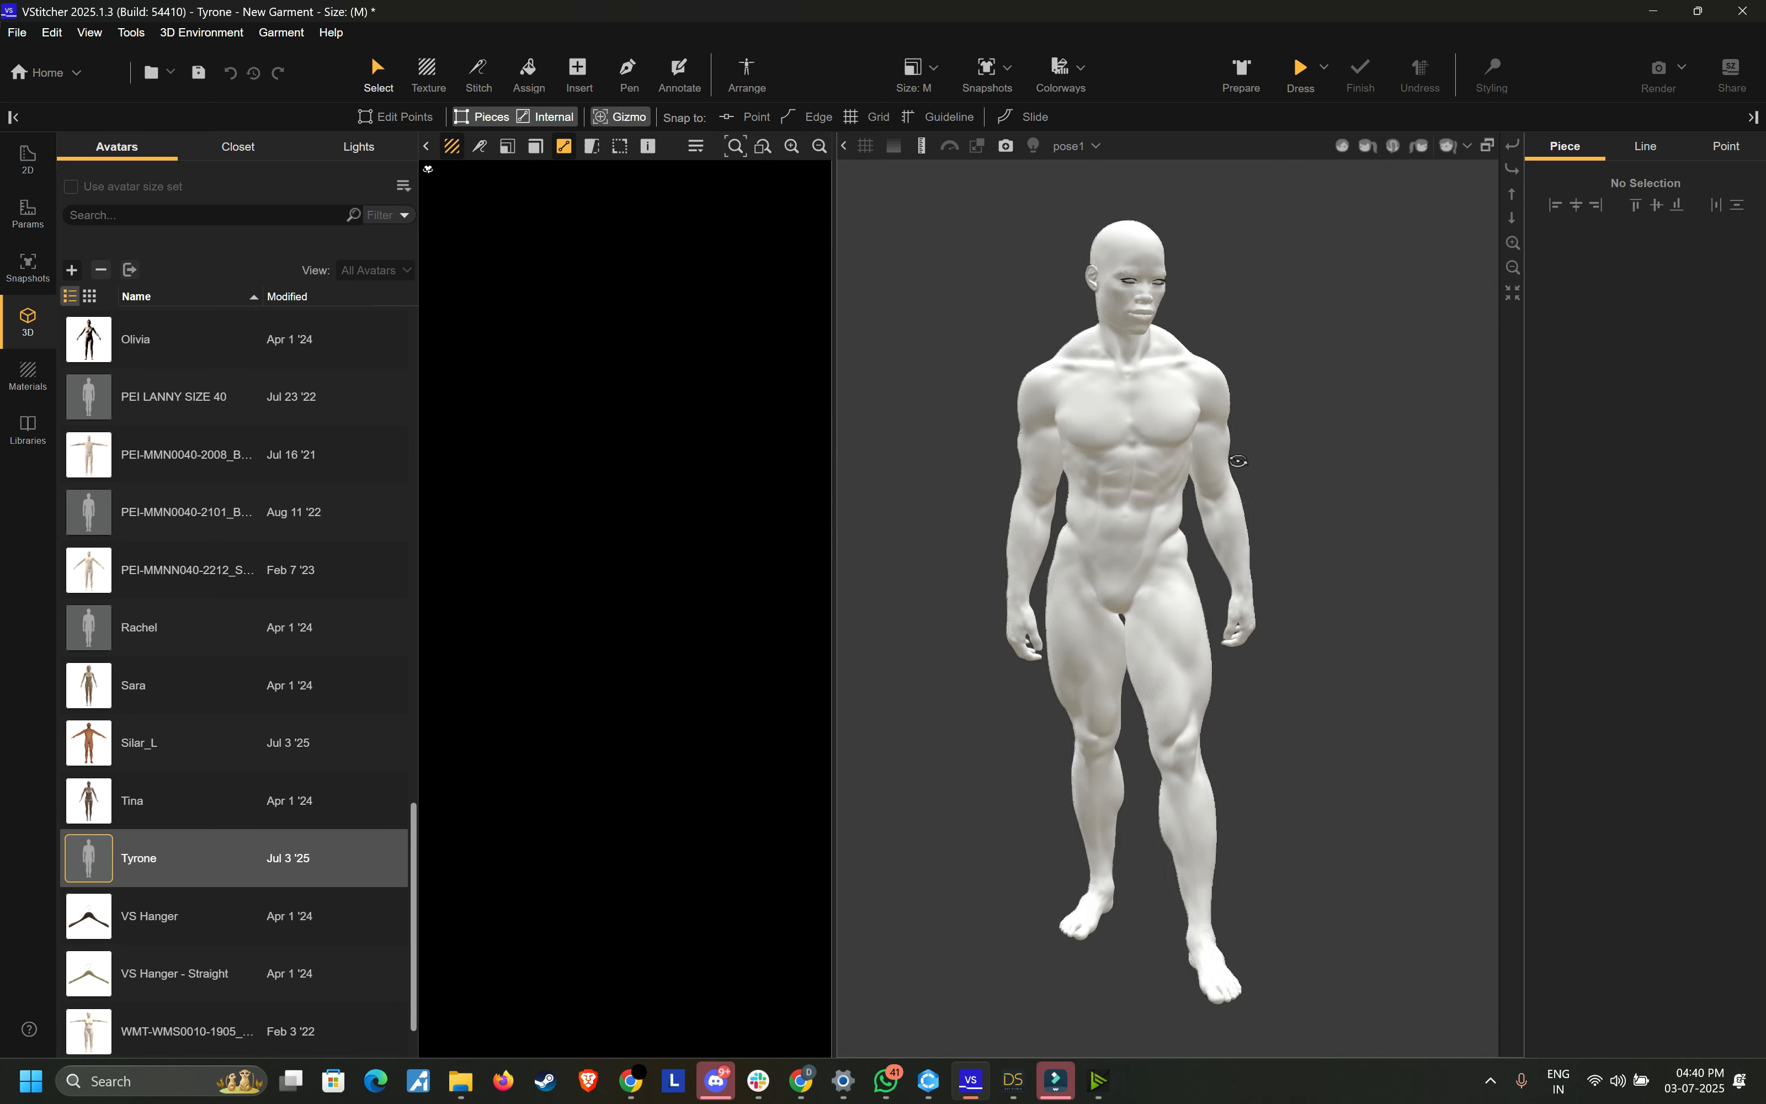
Step: Switch to CLO and close the Render window, leaving the 3D view beside the 2D Pattern Window
{"action": "left_click", "coordinate": [1654, 11]}
{"action": "left_click", "coordinate": [1674, 22]}
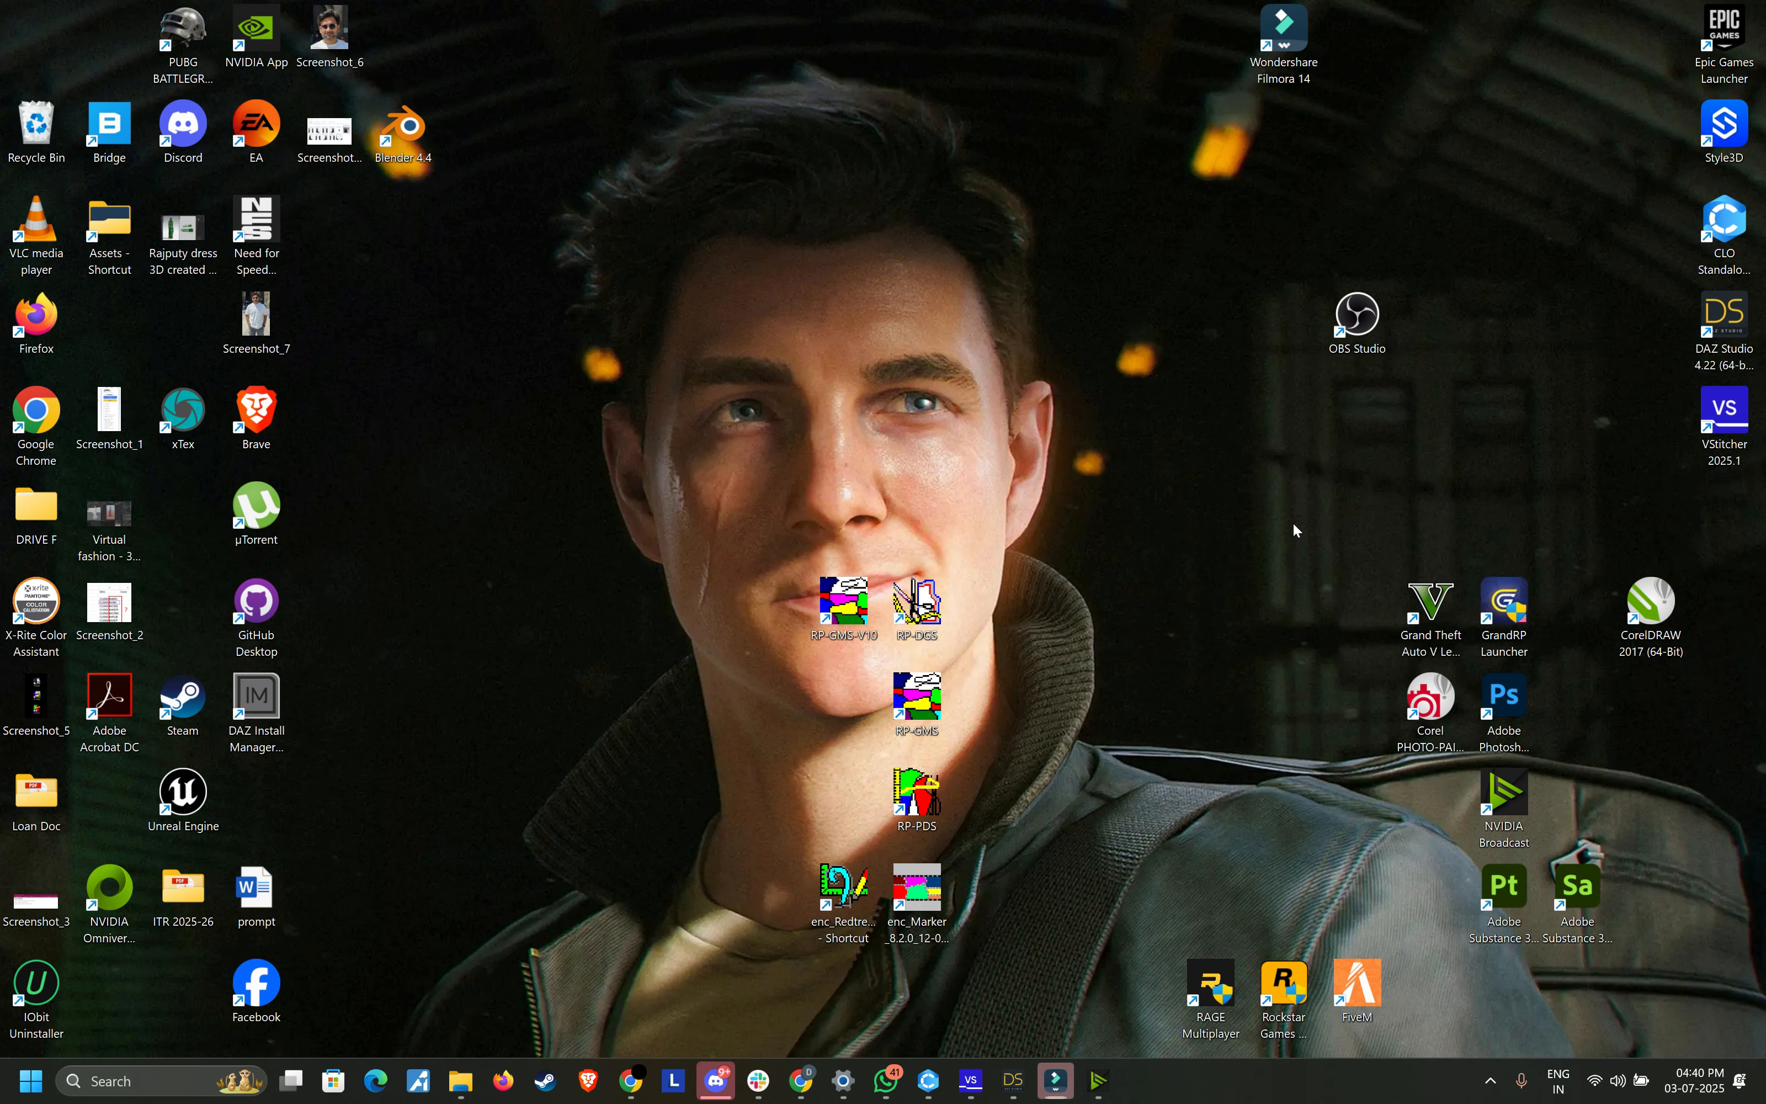
{"action": "mouse_move", "coordinate": [986, 1095]}
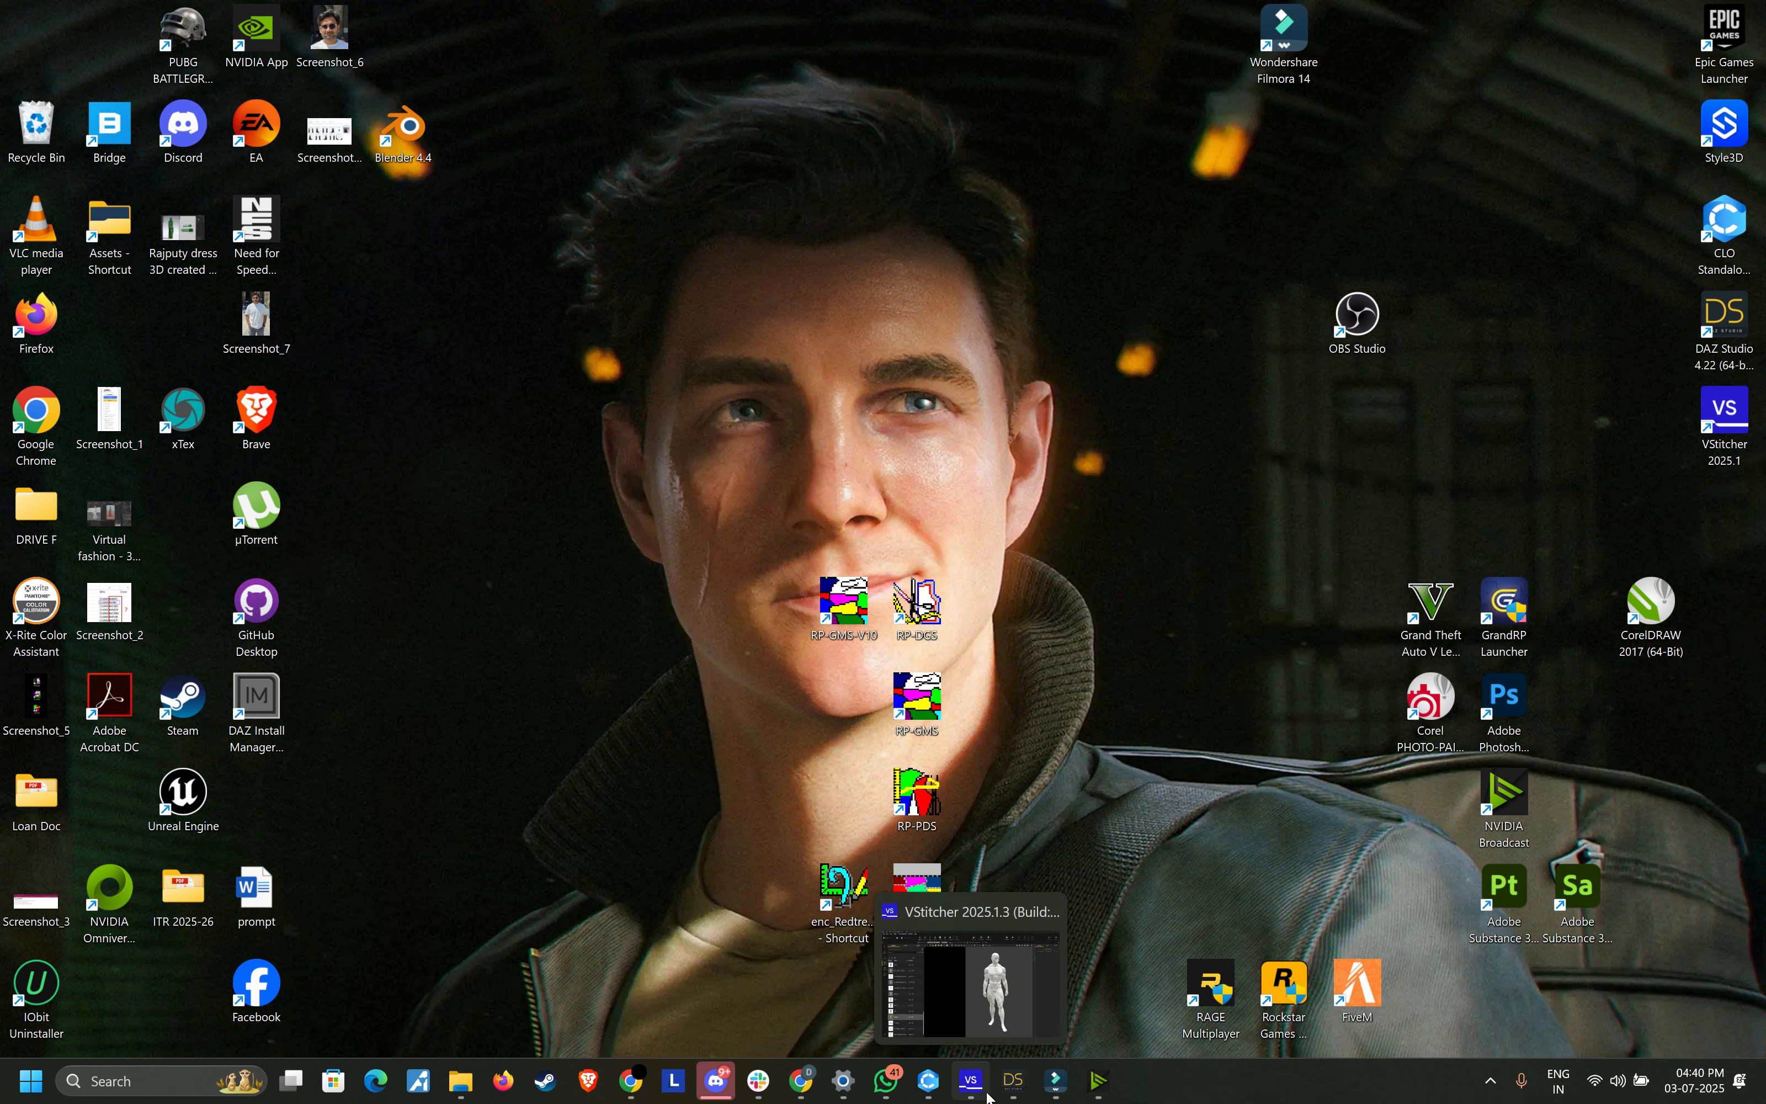
{"action": "left_click", "coordinate": [928, 1081]}
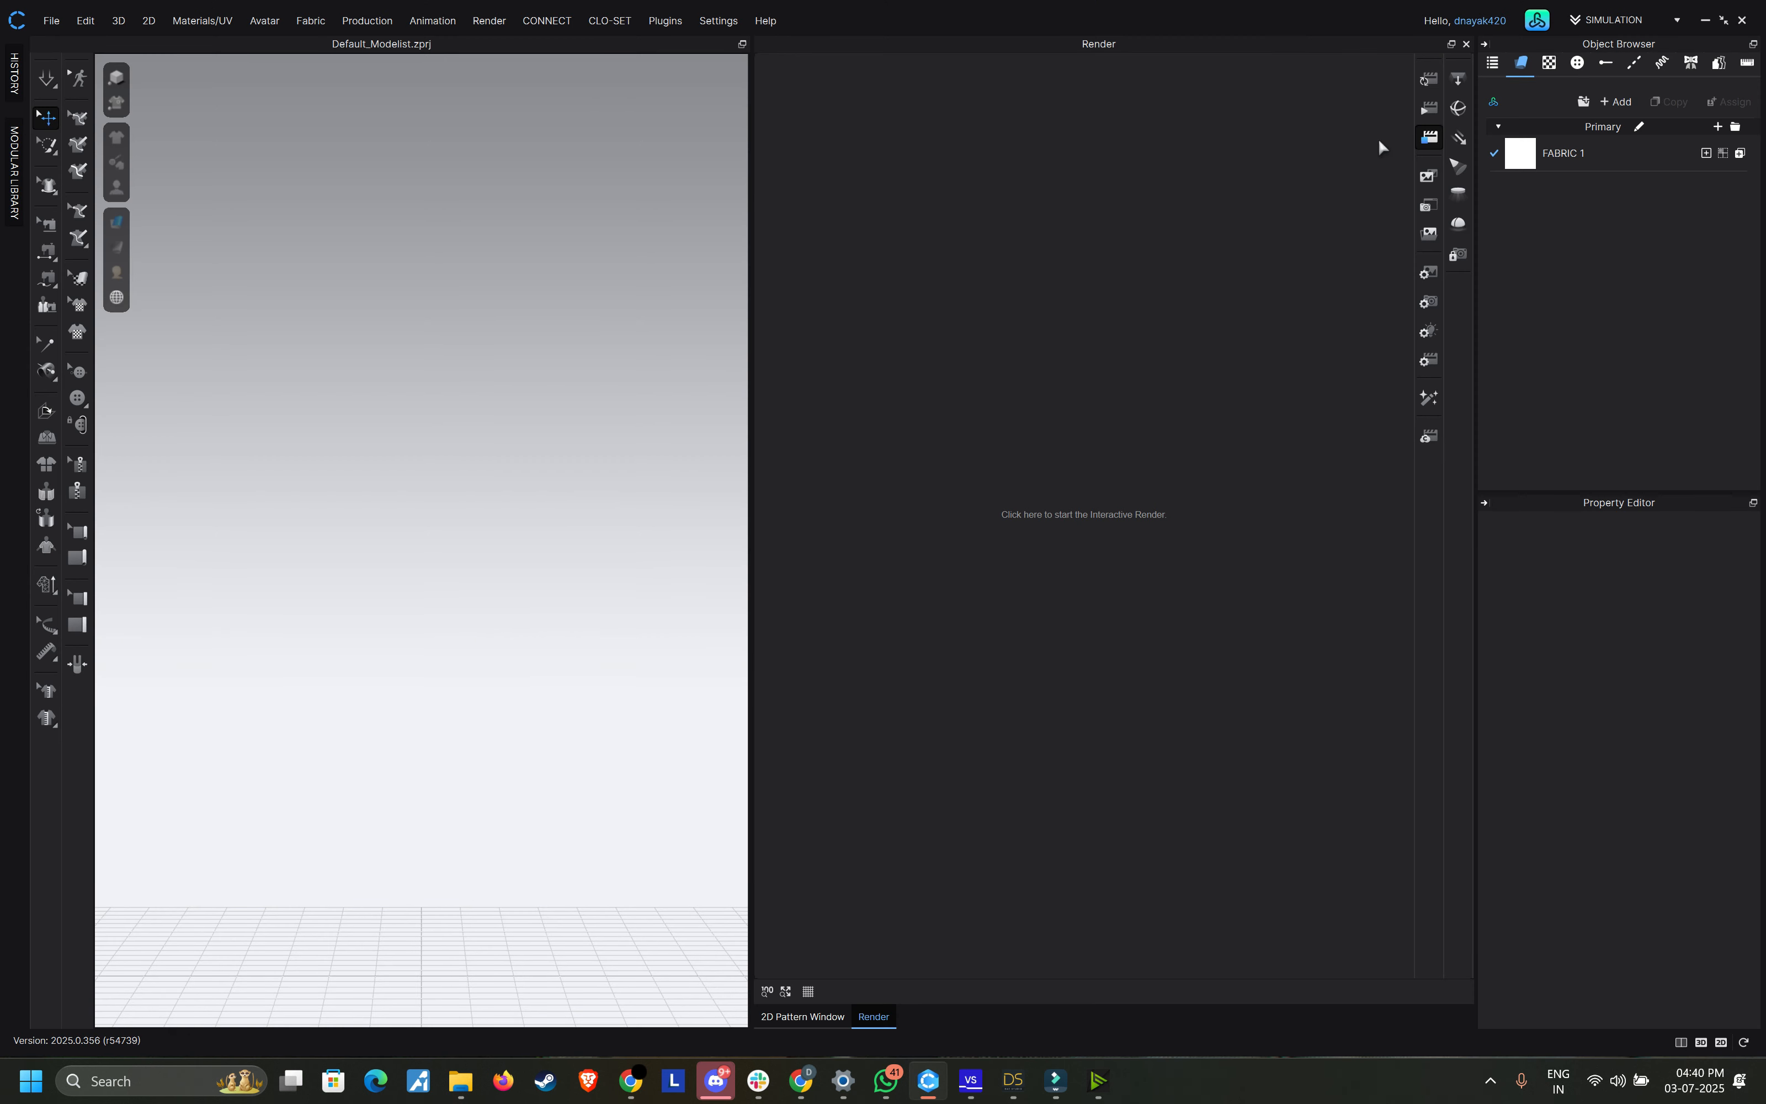
{"action": "left_click", "coordinate": [1467, 44]}
{"action": "left_click_drag", "start_coordinate": [759, 511], "coordinate": [776, 504]}
{"action": "left_click", "coordinate": [955, 448]}
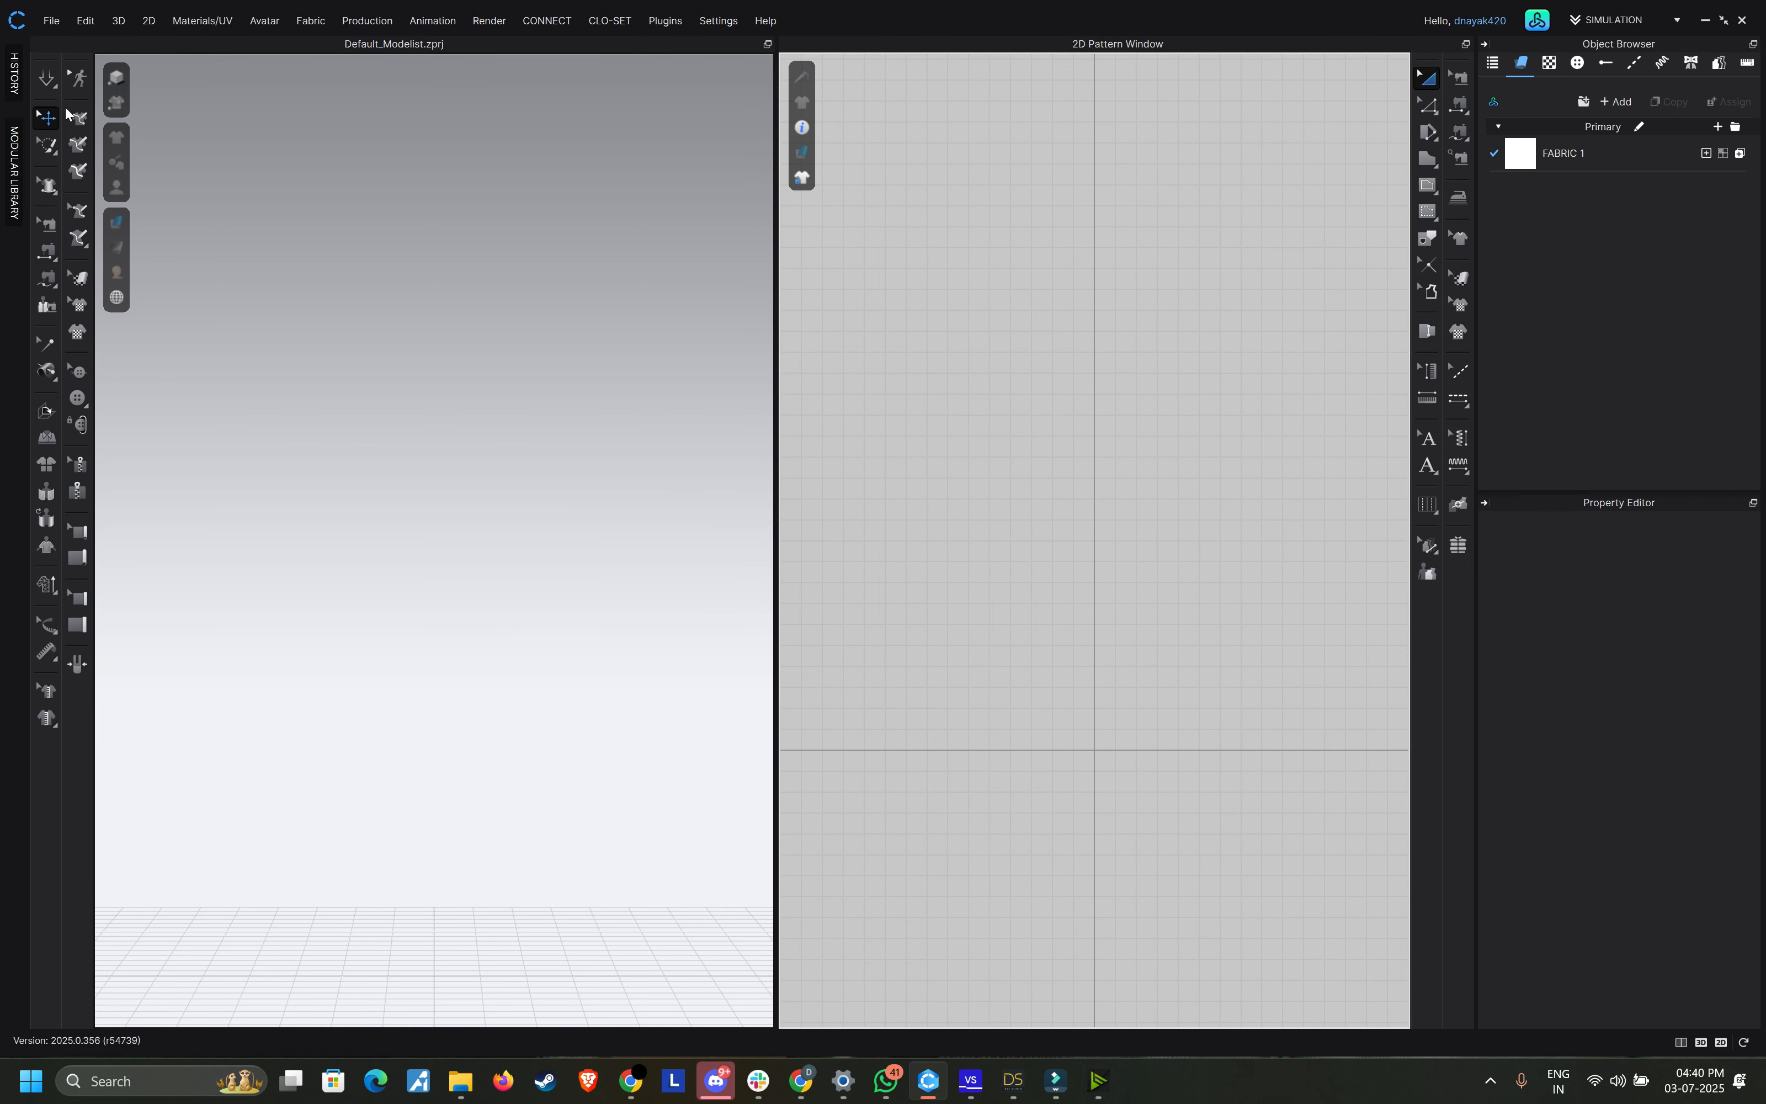
{"action": "left_click", "coordinate": [54, 21]}
{"action": "mouse_move", "coordinate": [64, 19]}
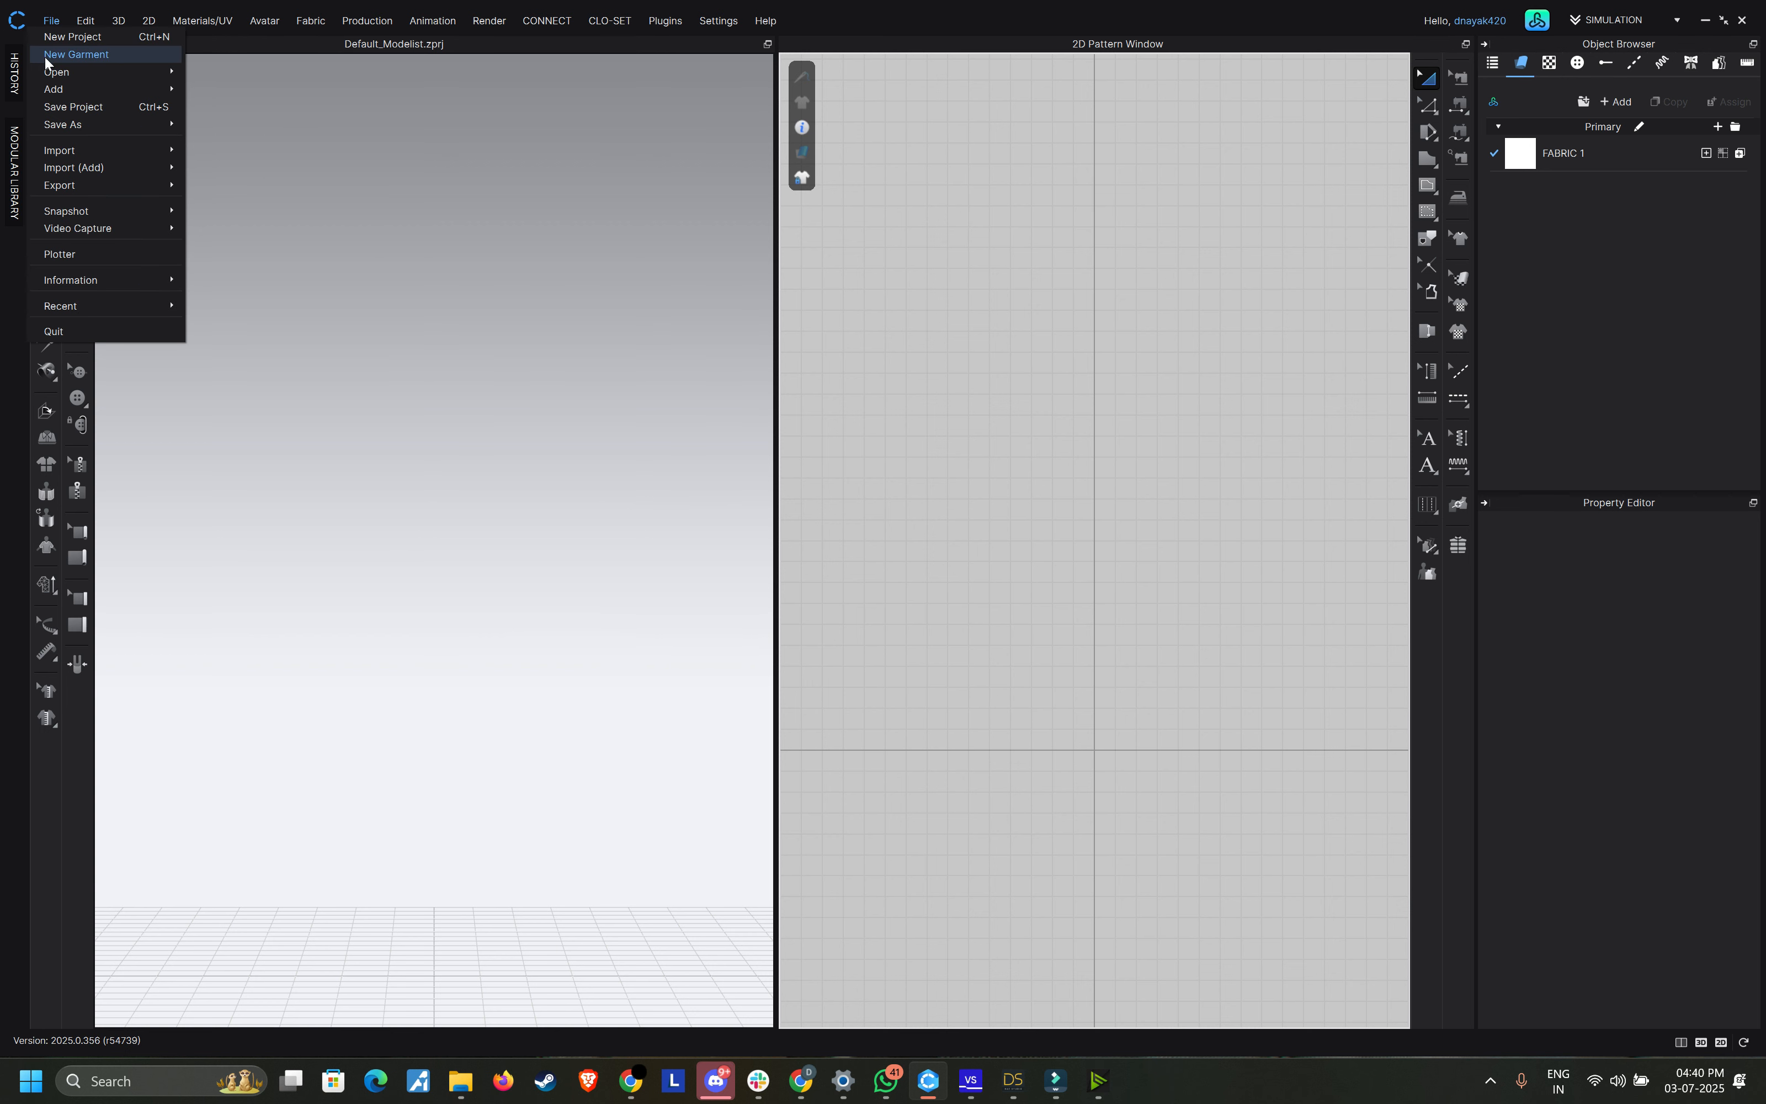
{"action": "mouse_move", "coordinate": [106, 184]}
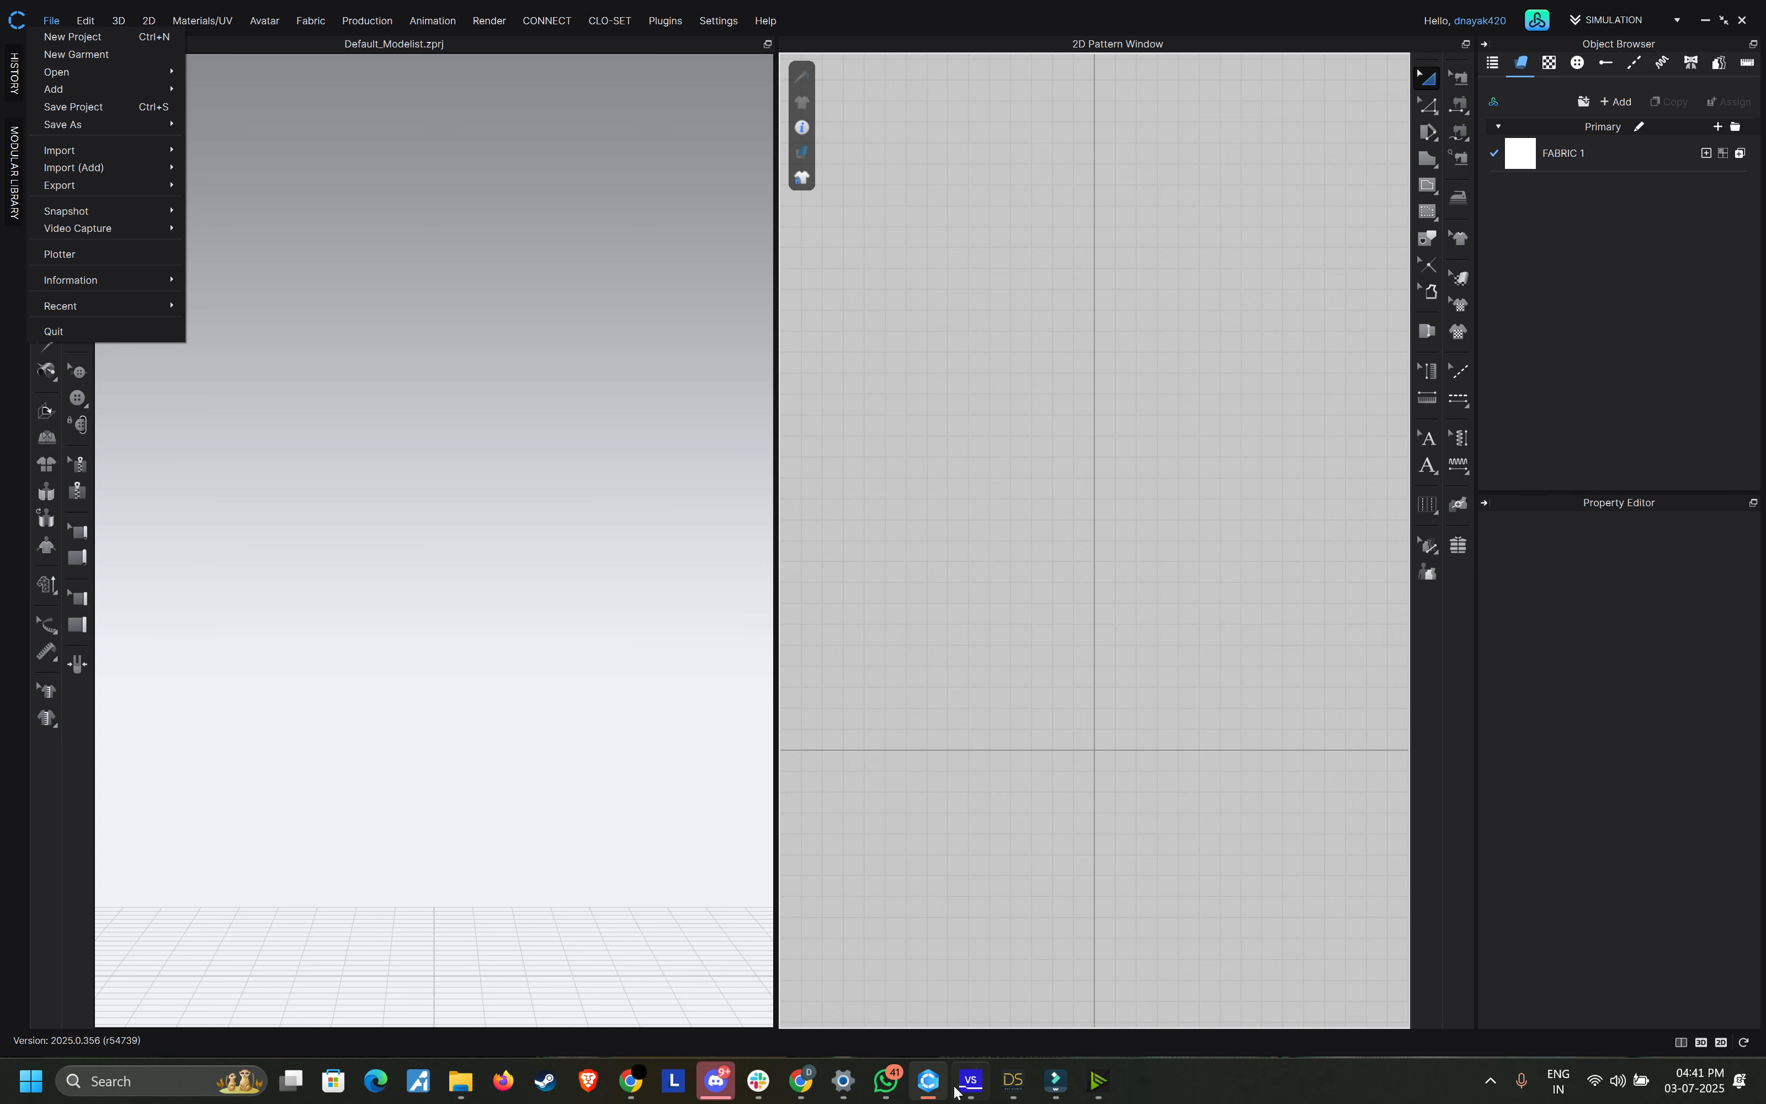
{"action": "left_click", "coordinate": [985, 1090]}
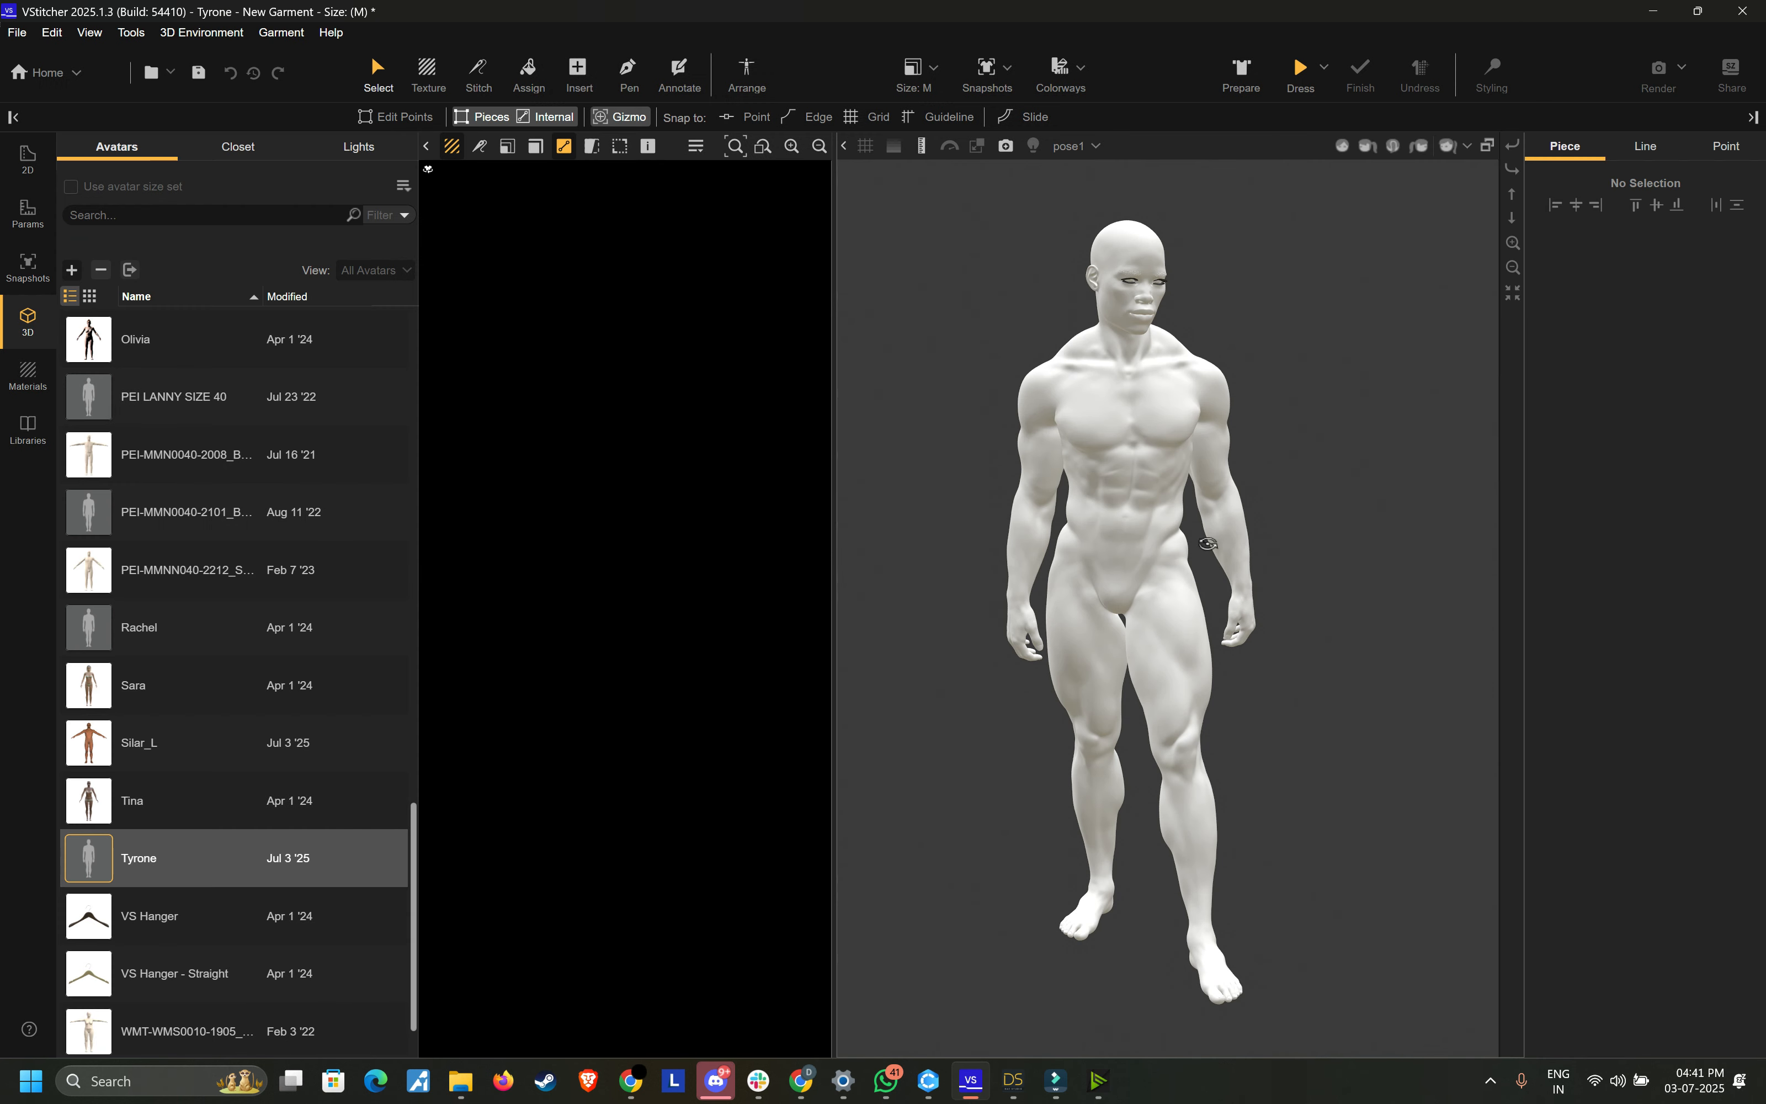
{"action": "mouse_move", "coordinate": [1210, 544]}
{"action": "right_mouse_down"}
{"action": "mouse_move", "coordinate": [1124, 548]}
{"action": "mouse_move", "coordinate": [1218, 549]}
{"action": "right_mouse_up"}
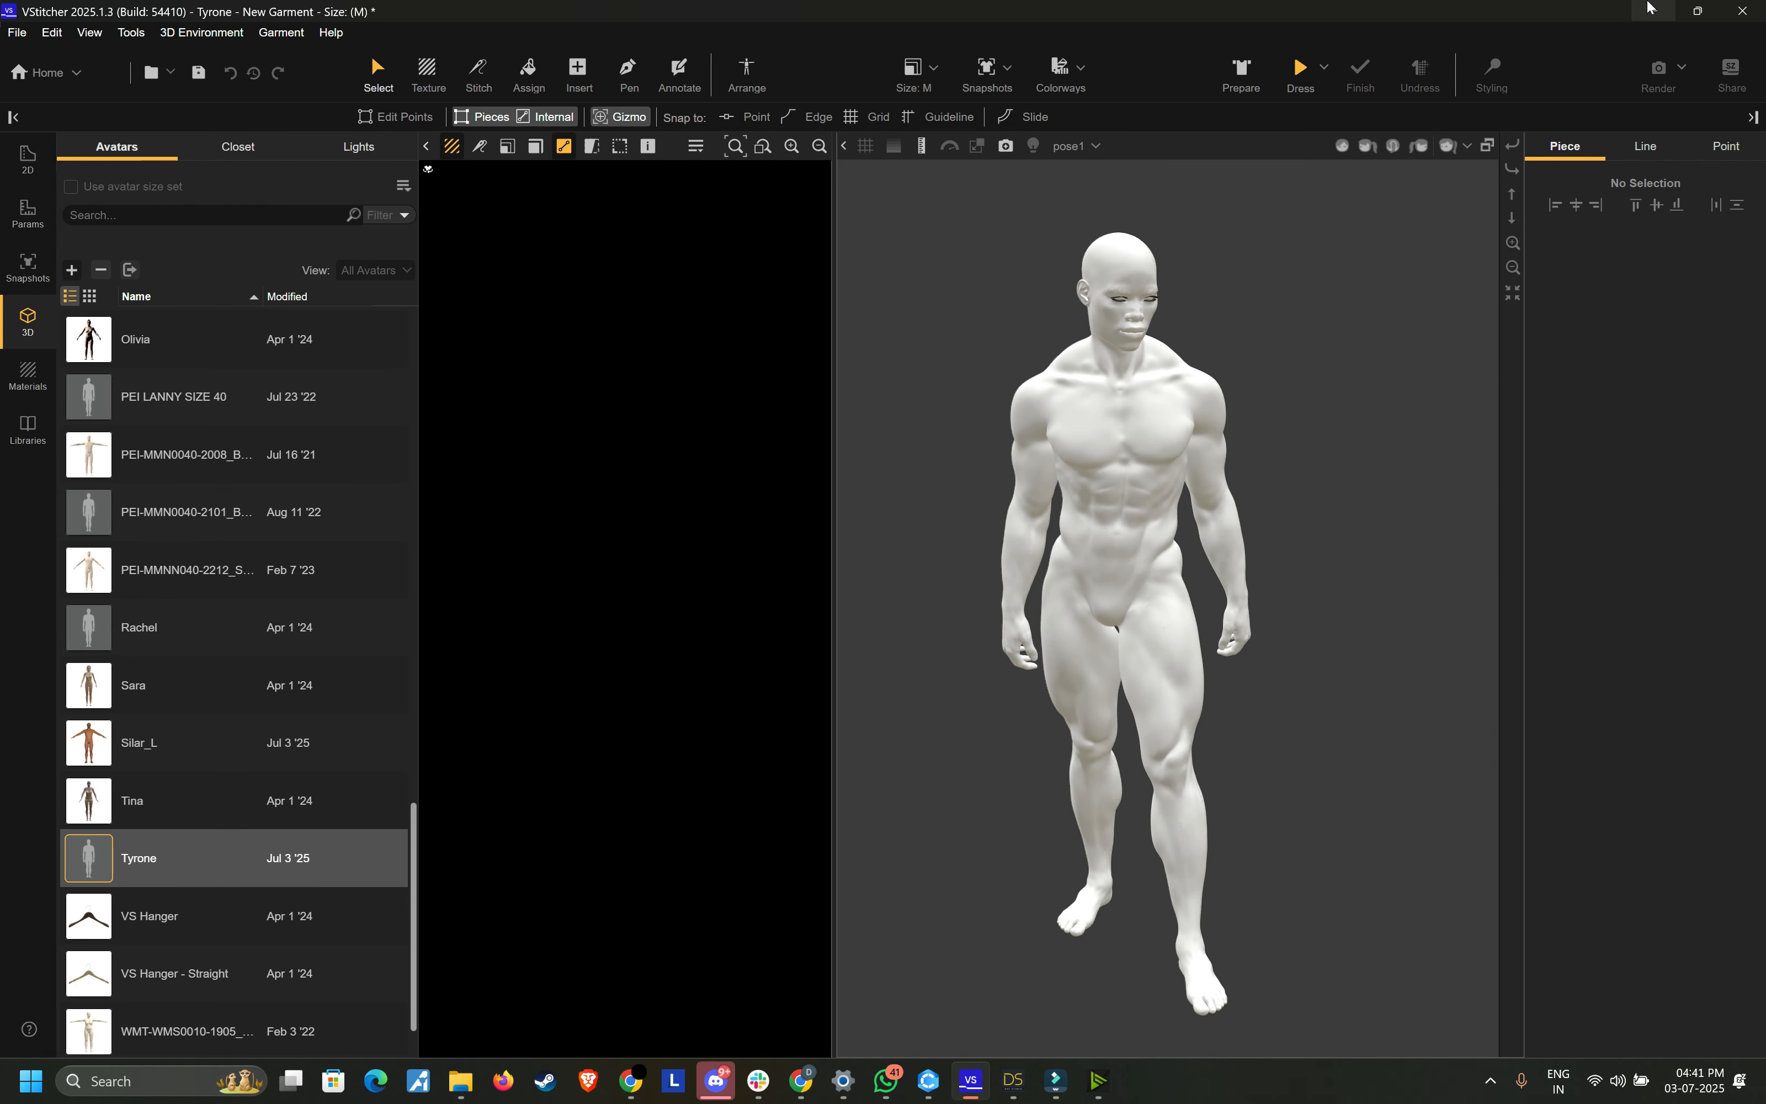
{"action": "key", "text": "alt+Tab"}
Step: Import Tyrone.obj from the DAZ 3D to Browzwear\OBJ file folder as an avatar in cm (DAZ Studio) at 100% scale
{"action": "left_click", "coordinate": [51, 20]}
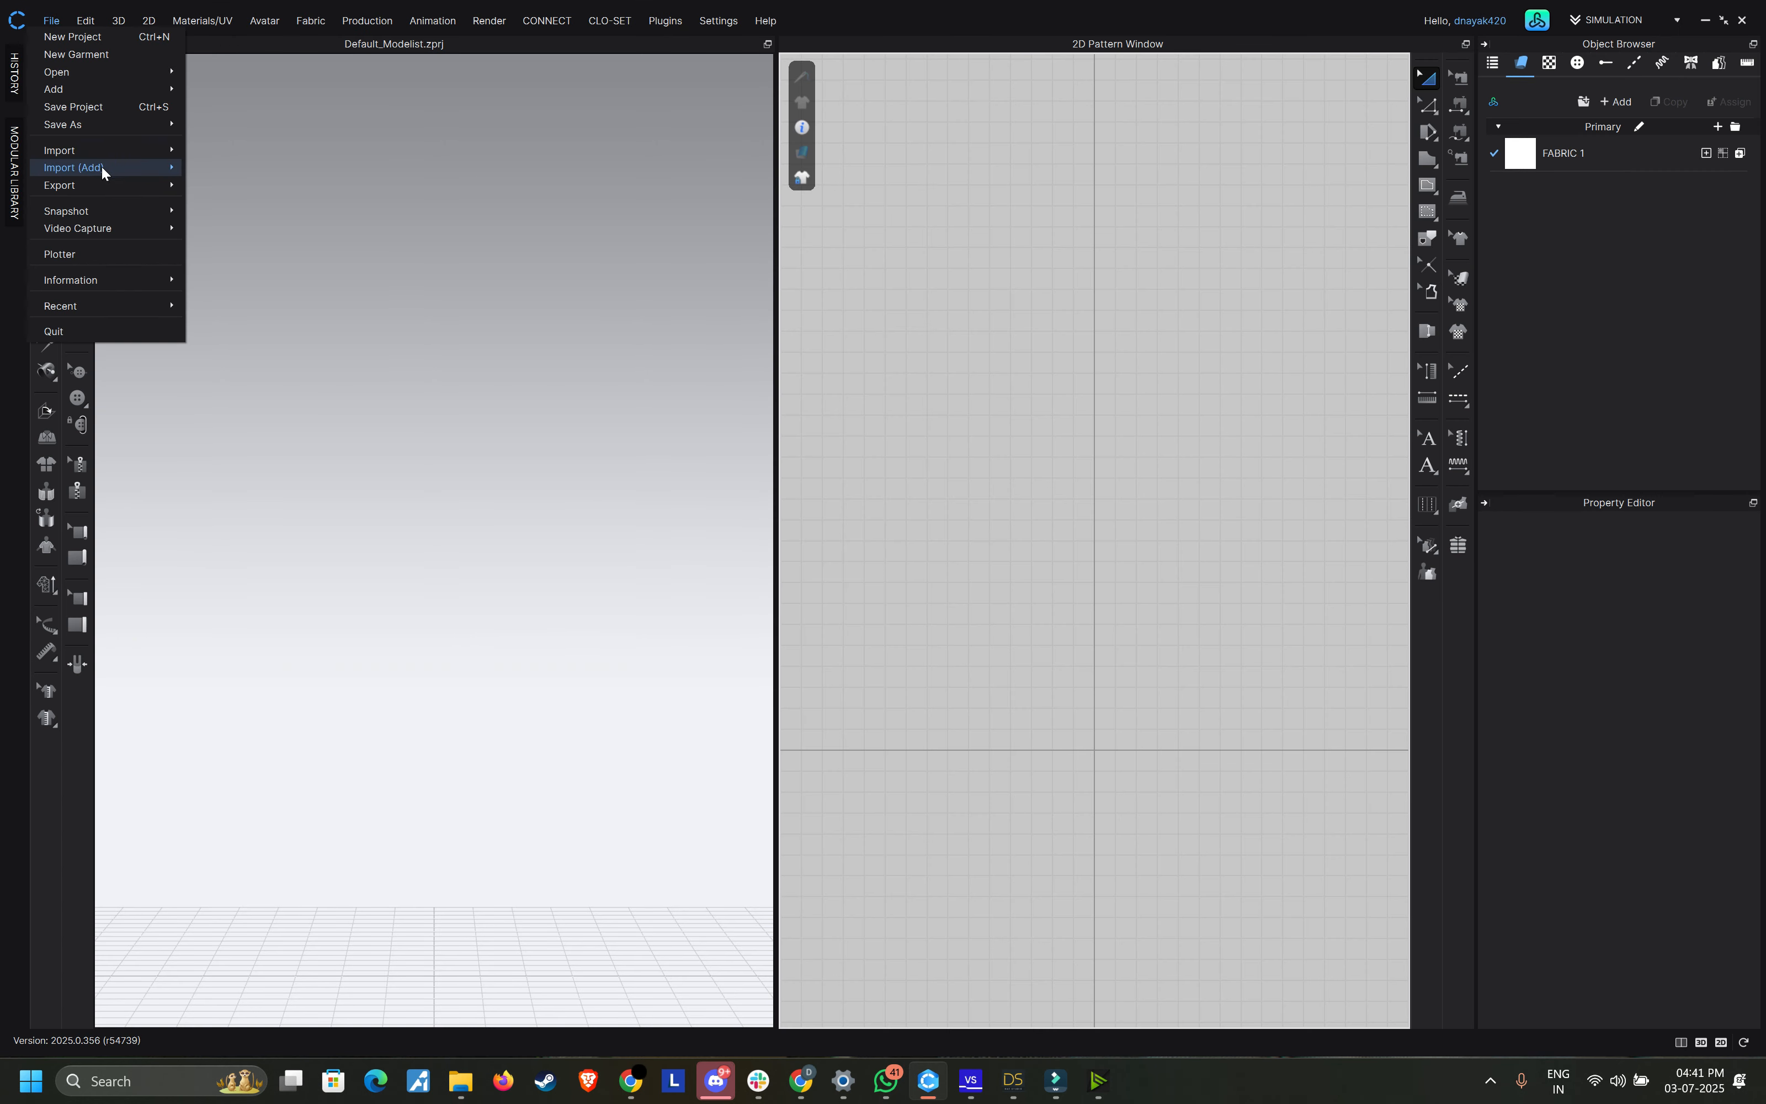
{"action": "mouse_move", "coordinate": [95, 147]}
{"action": "left_click", "coordinate": [218, 213]}
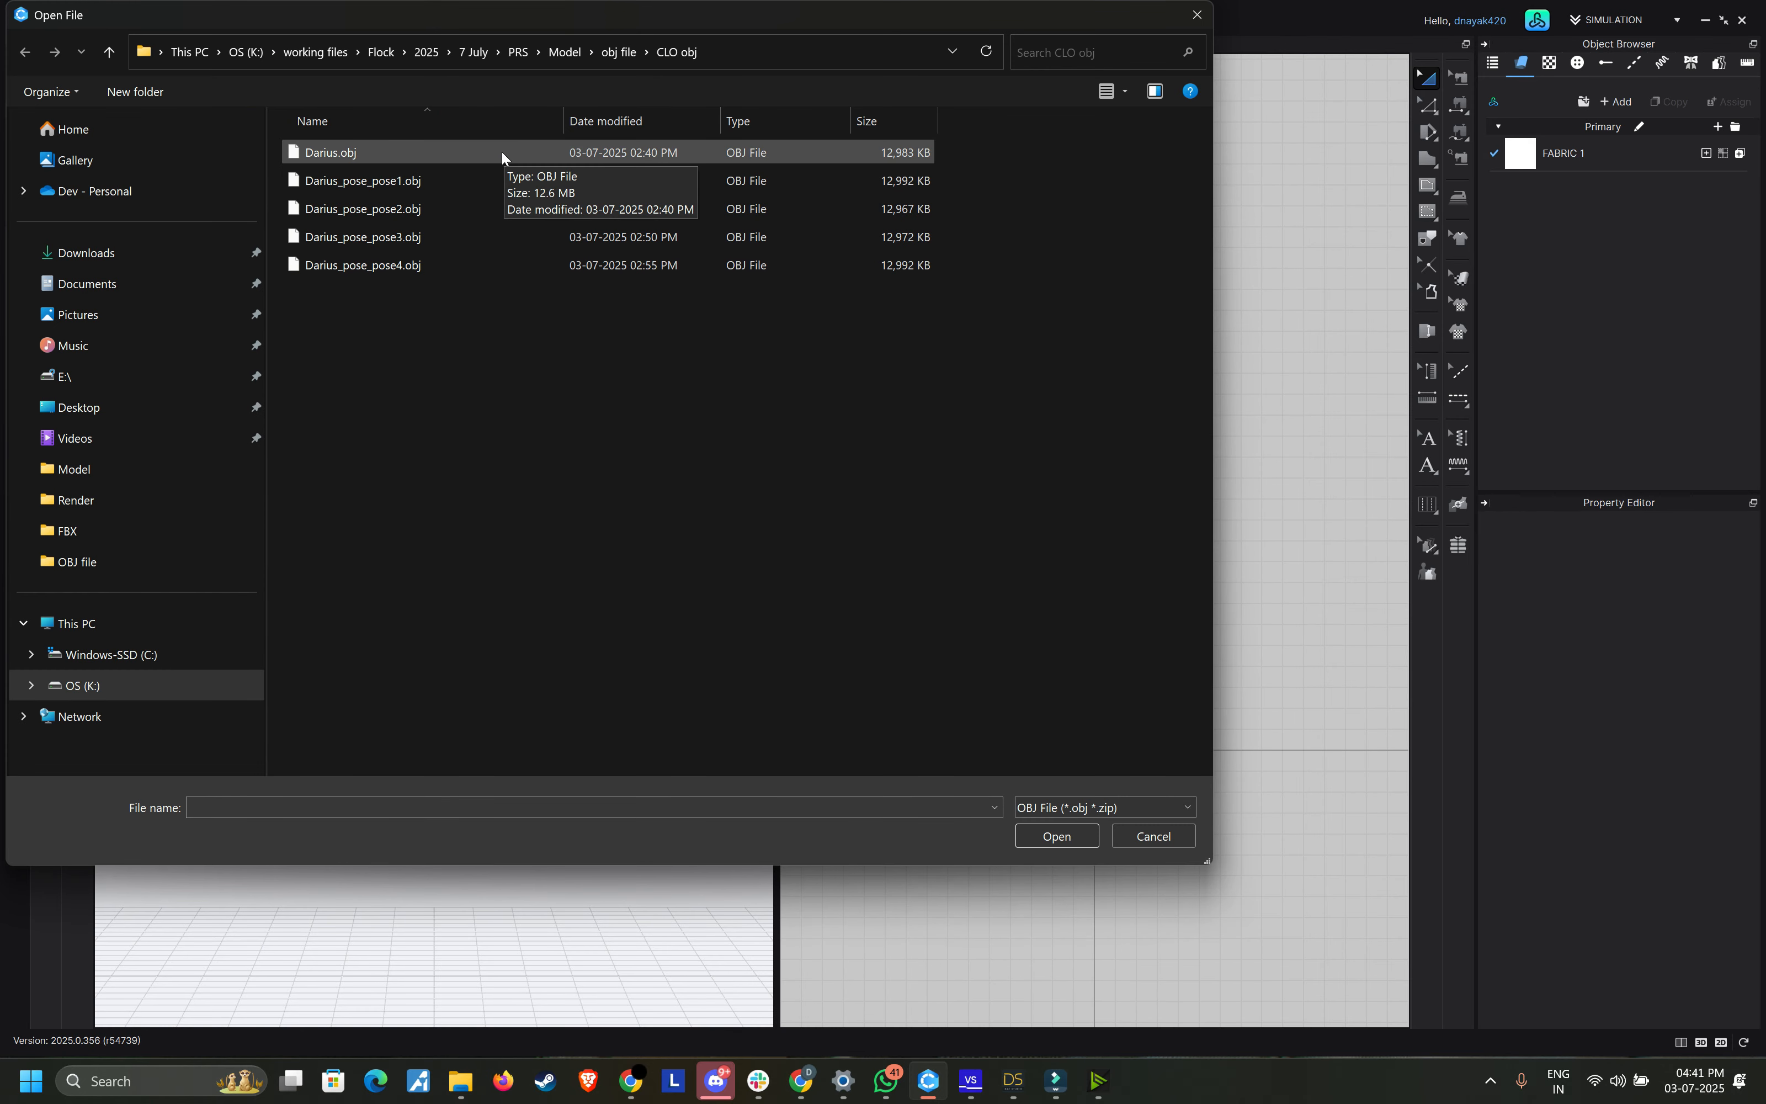
{"action": "left_click", "coordinate": [501, 154]}
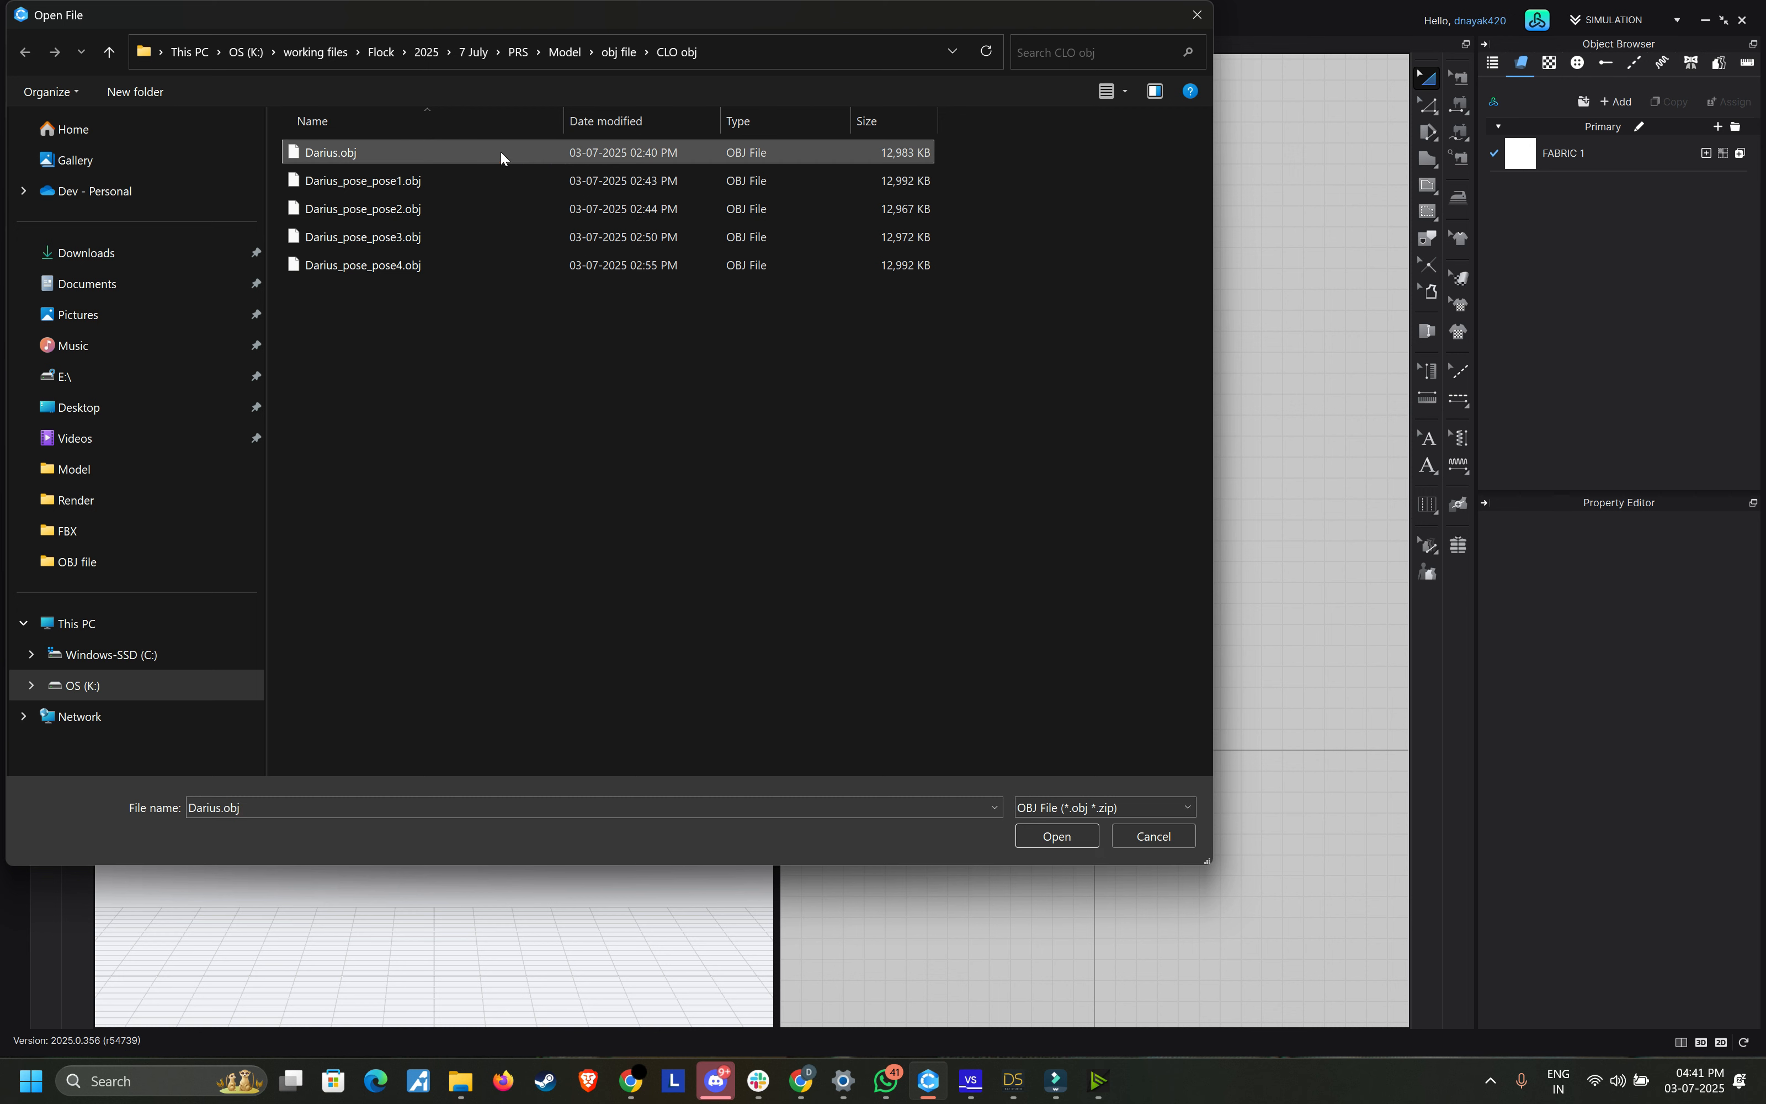
{"action": "left_click", "coordinate": [419, 154]}
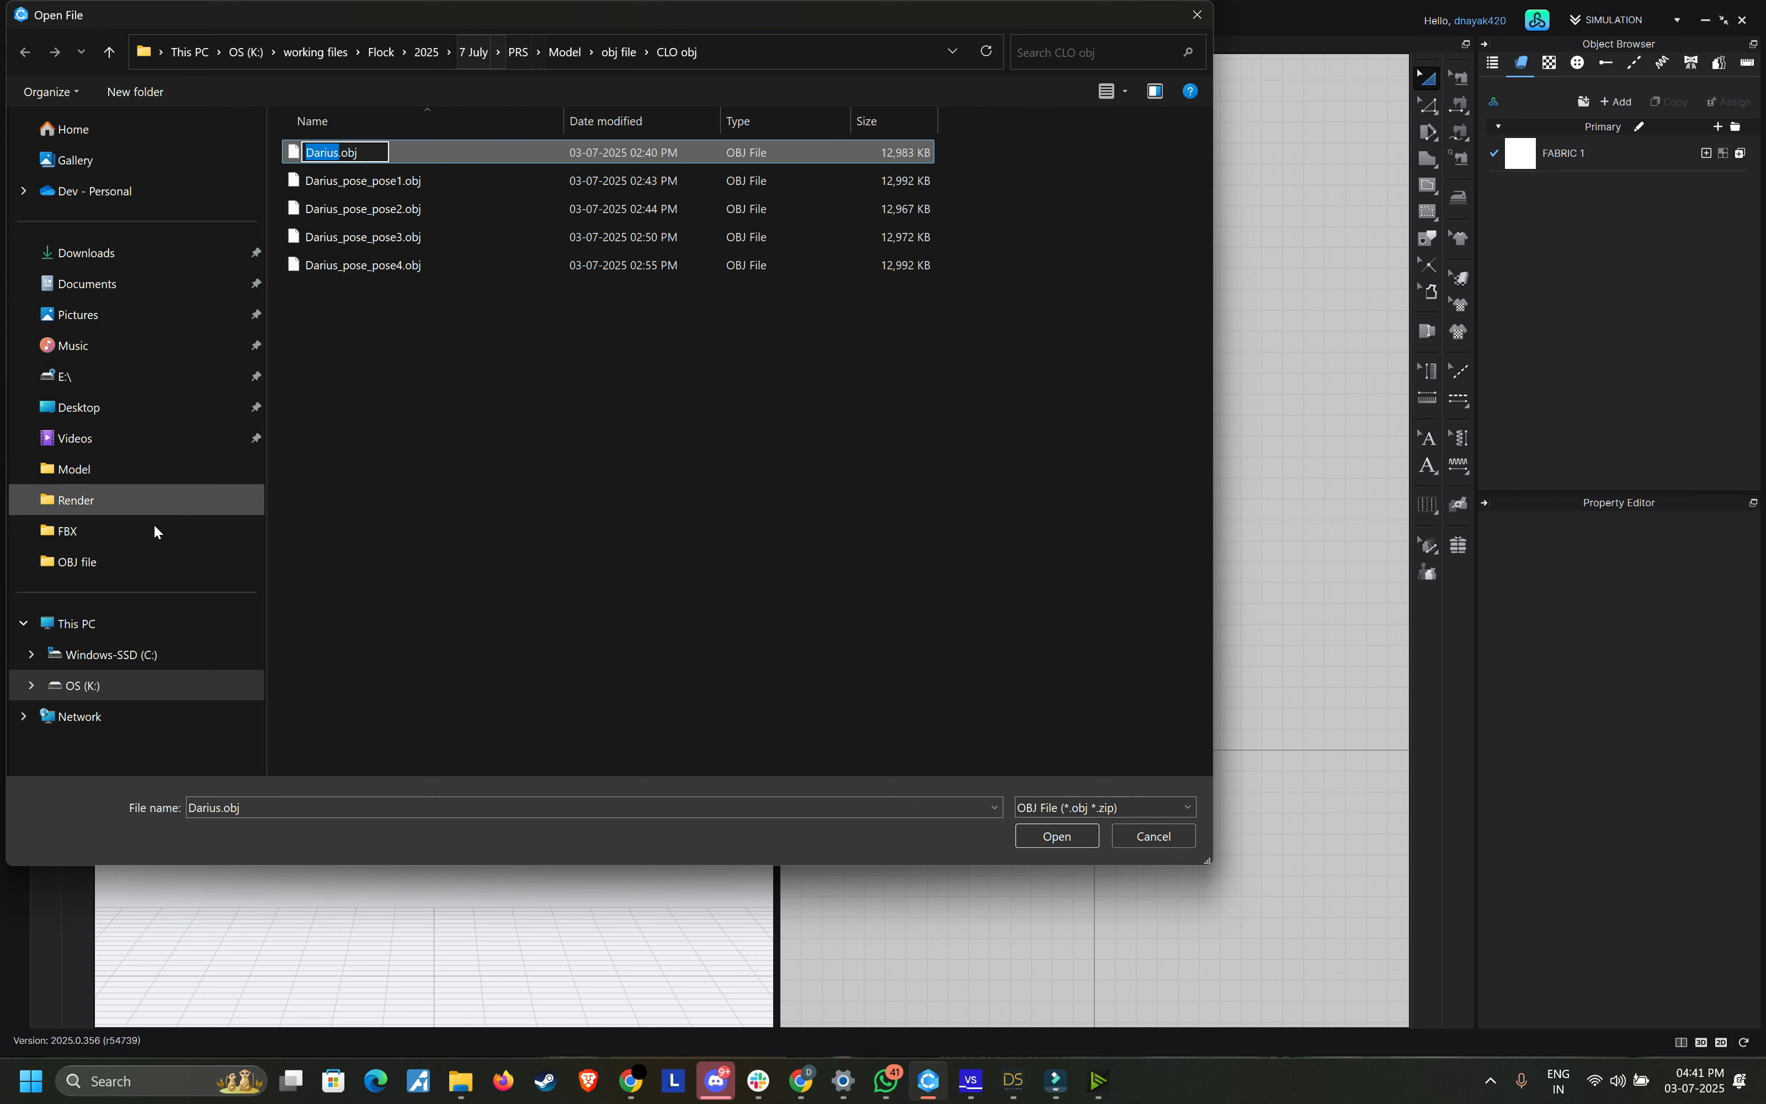
{"action": "left_click", "coordinate": [109, 686]}
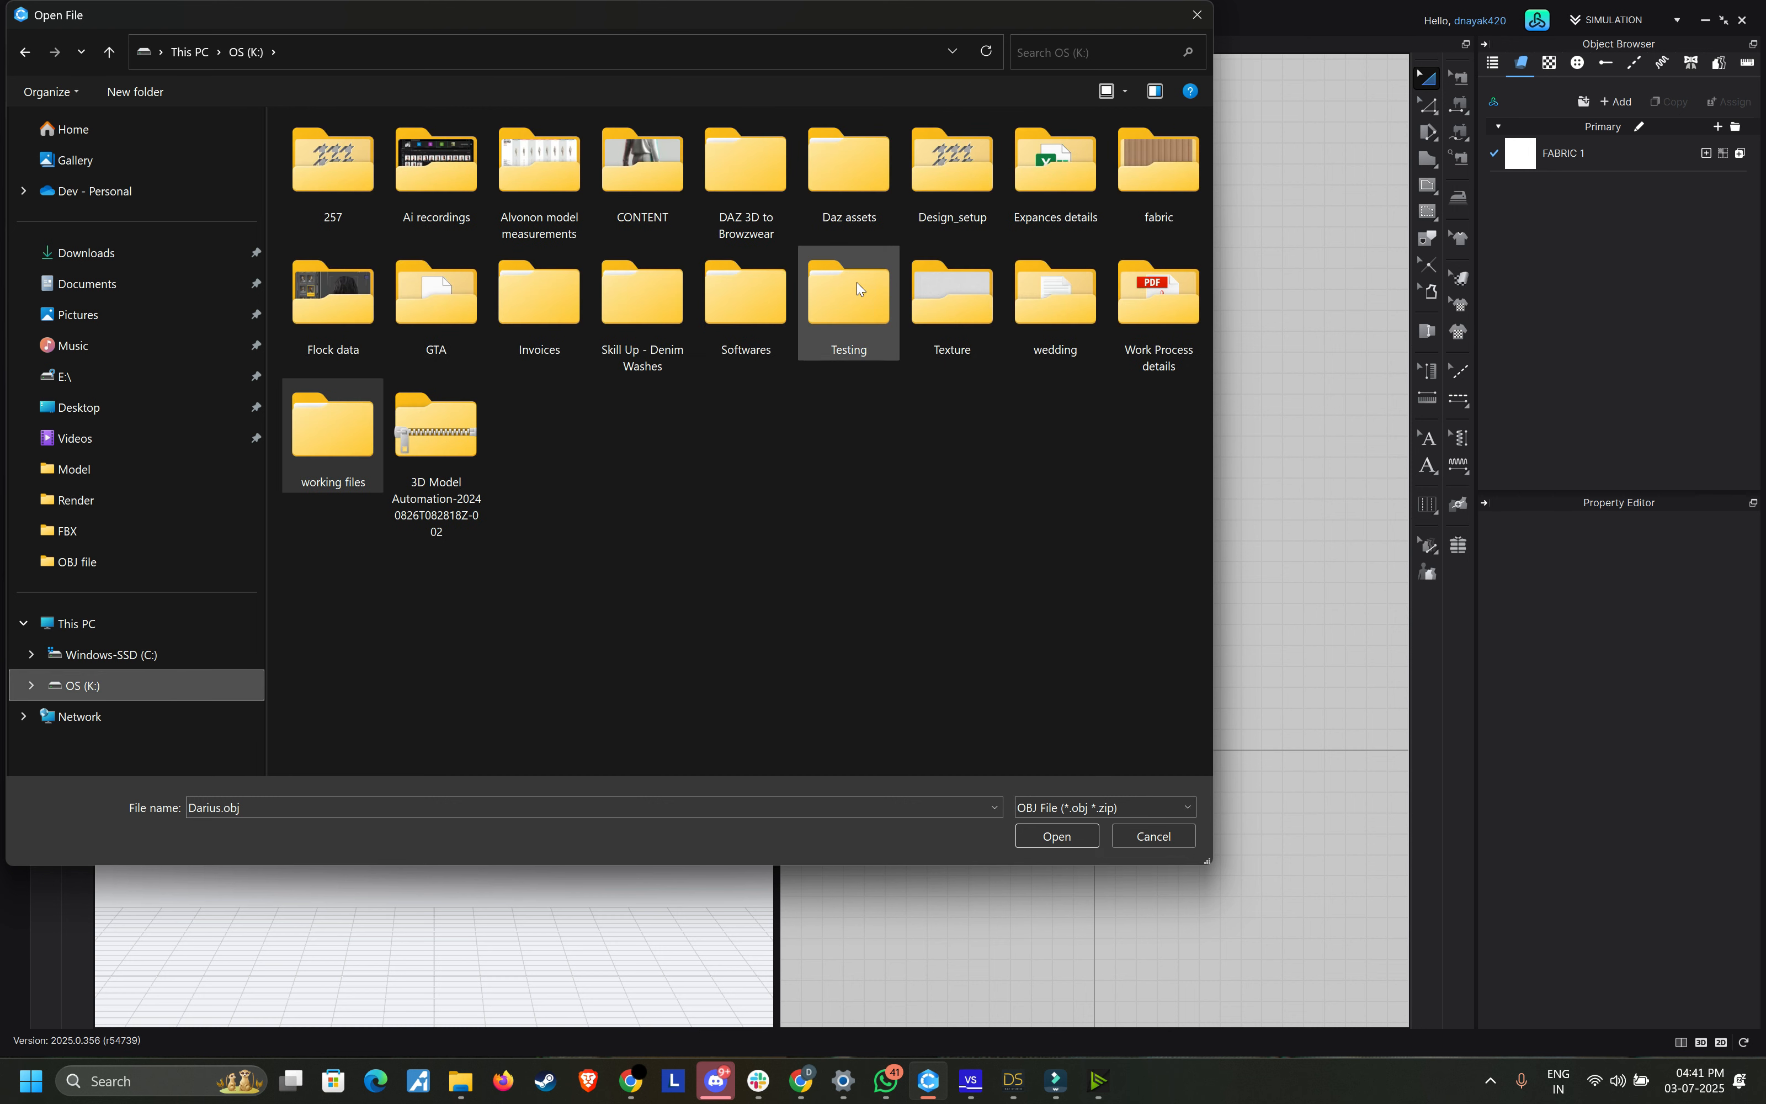
{"action": "double_click", "coordinate": [741, 198]}
{"action": "double_click", "coordinate": [469, 185]}
{"action": "left_click", "coordinate": [339, 156]}
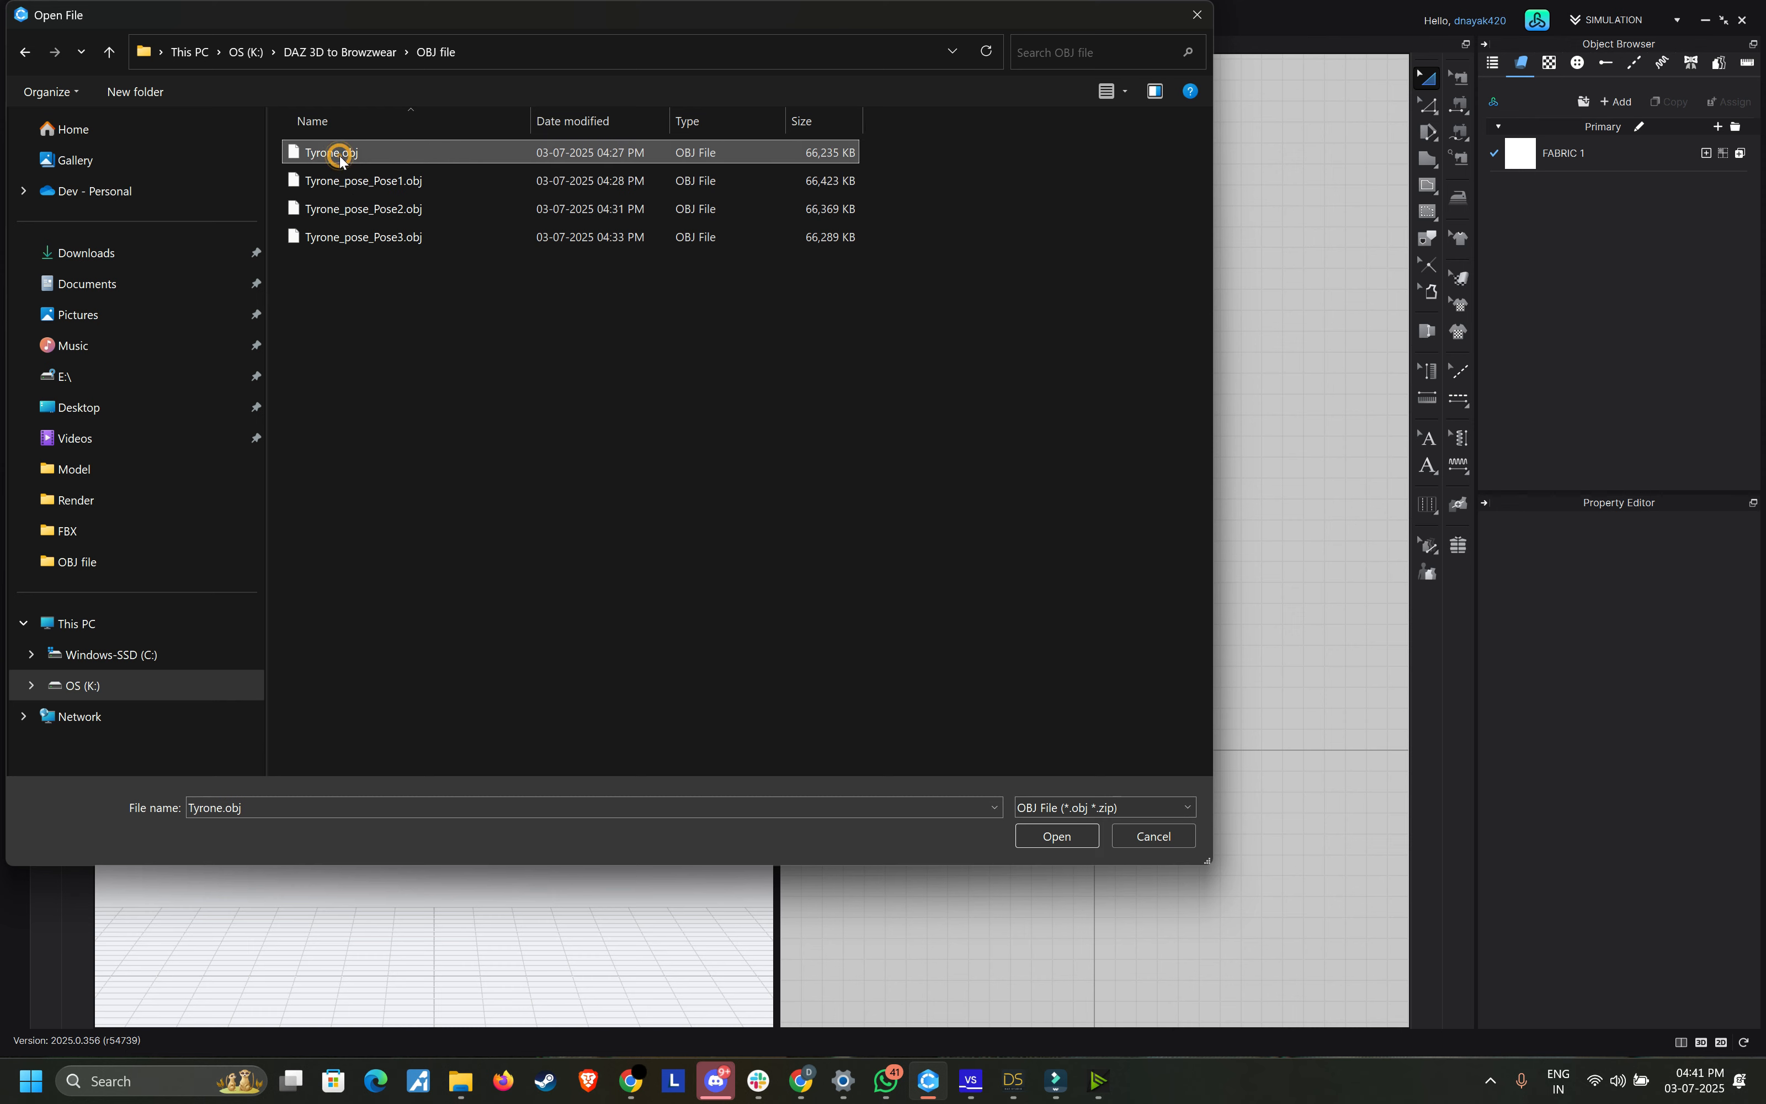
{"action": "double_click", "coordinate": [362, 152]}
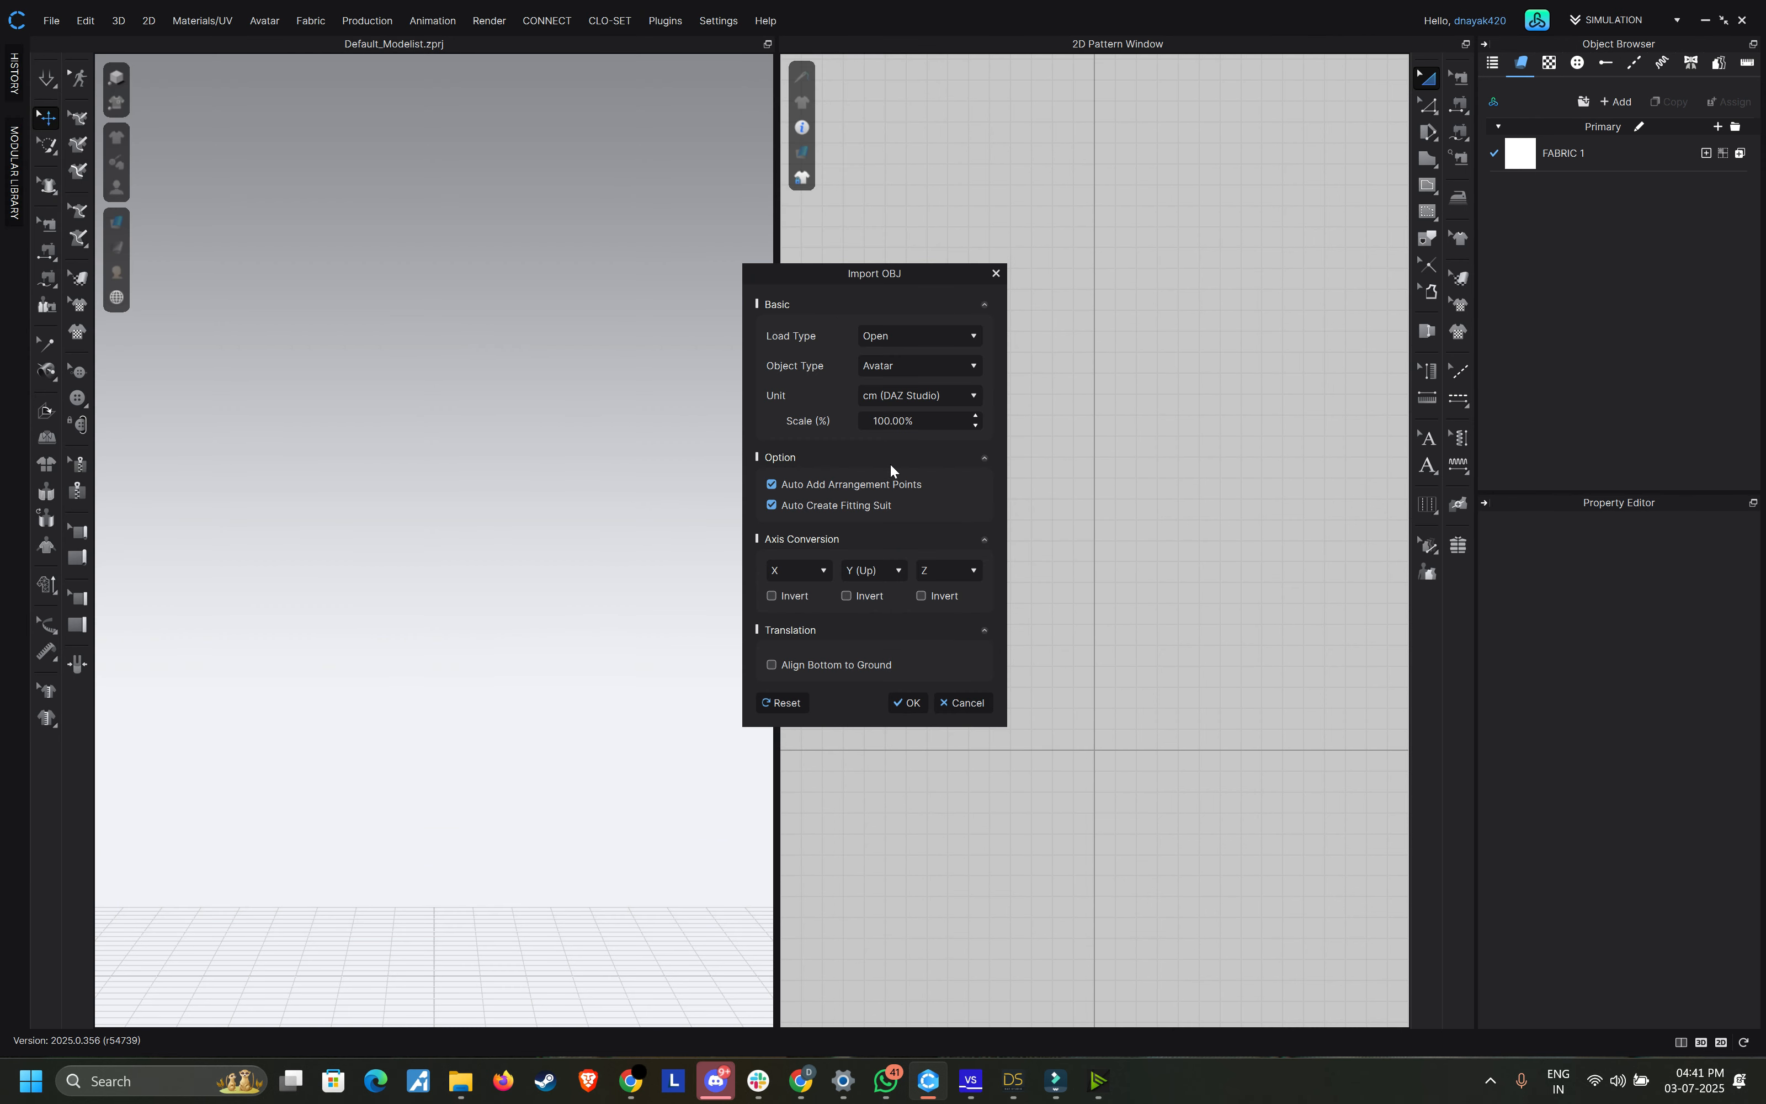
{"action": "left_click", "coordinate": [911, 705]}
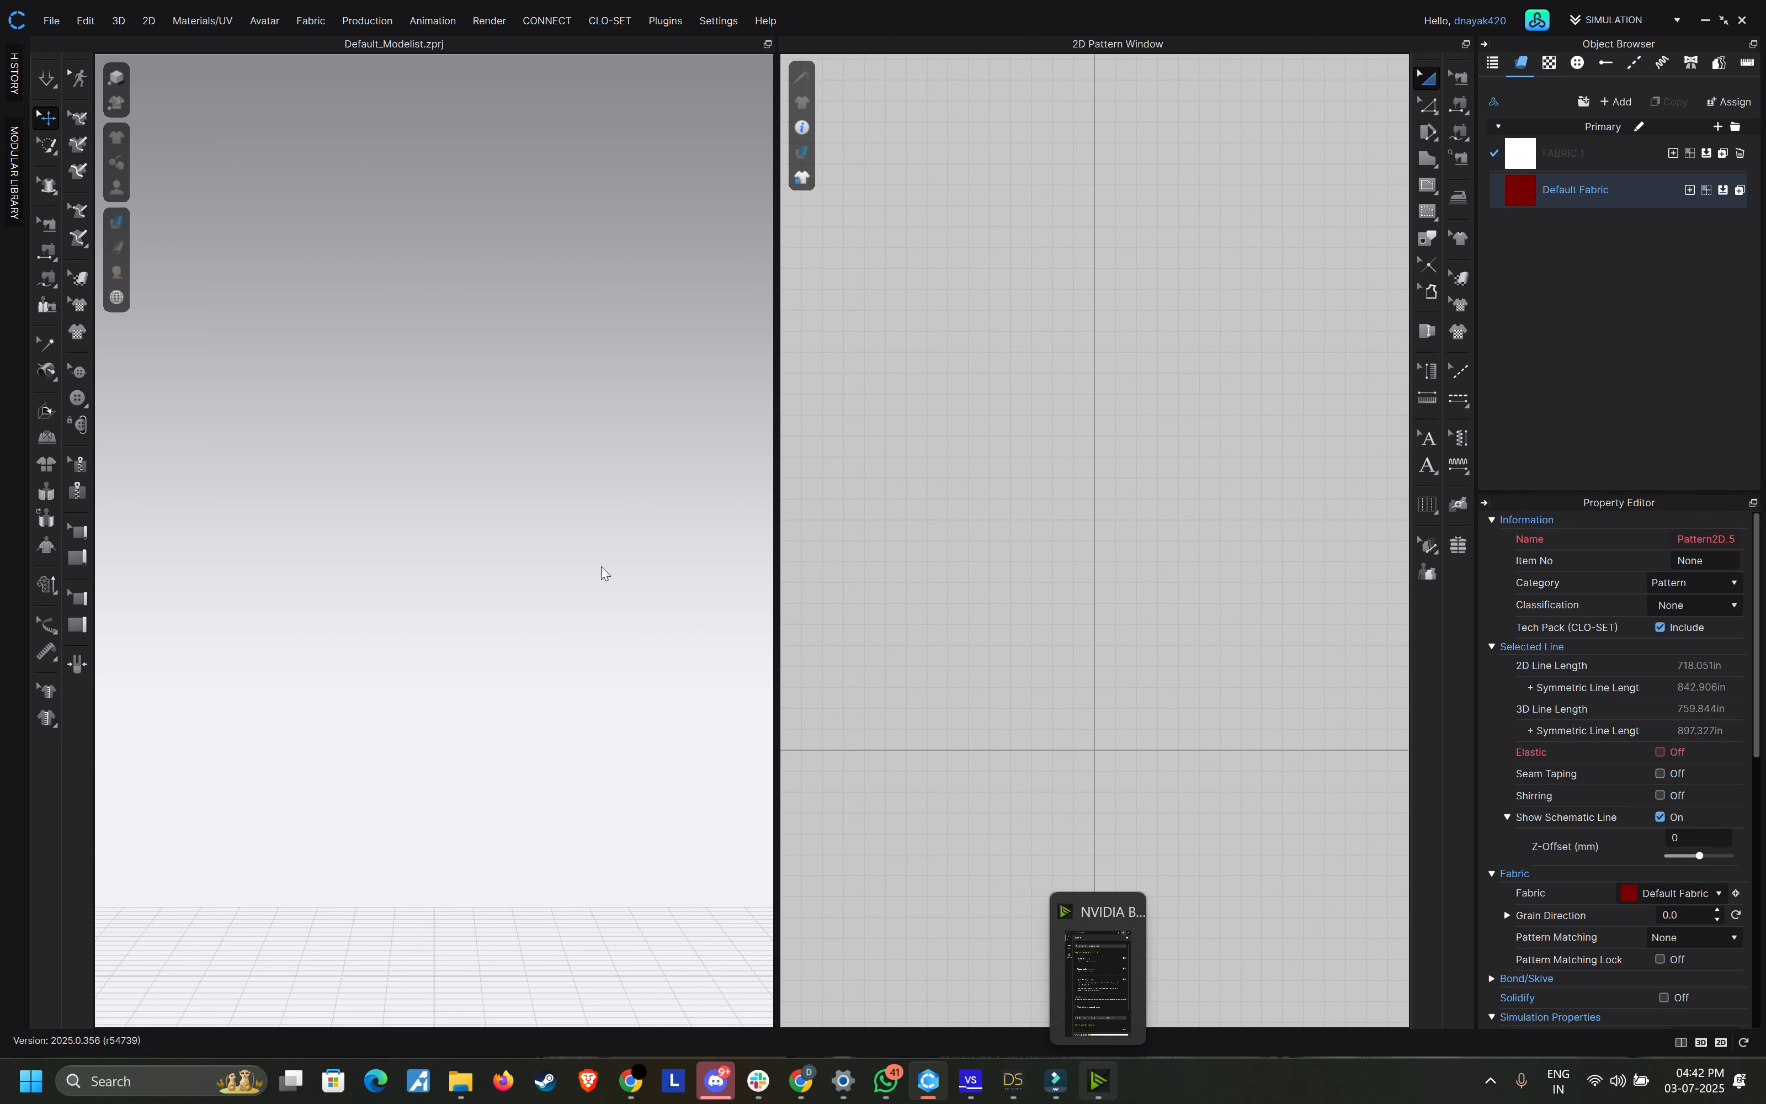
Step: Make the white surfaces covering both of the avatar's eyes fully transparent by lowering their material opacity to the minimum
{"action": "right_click_drag", "start_coordinate": [603, 538], "coordinate": [437, 540]}
{"action": "scroll", "coordinate": [438, 541], "scroll_direction": "up", "scroll_amount": 10}
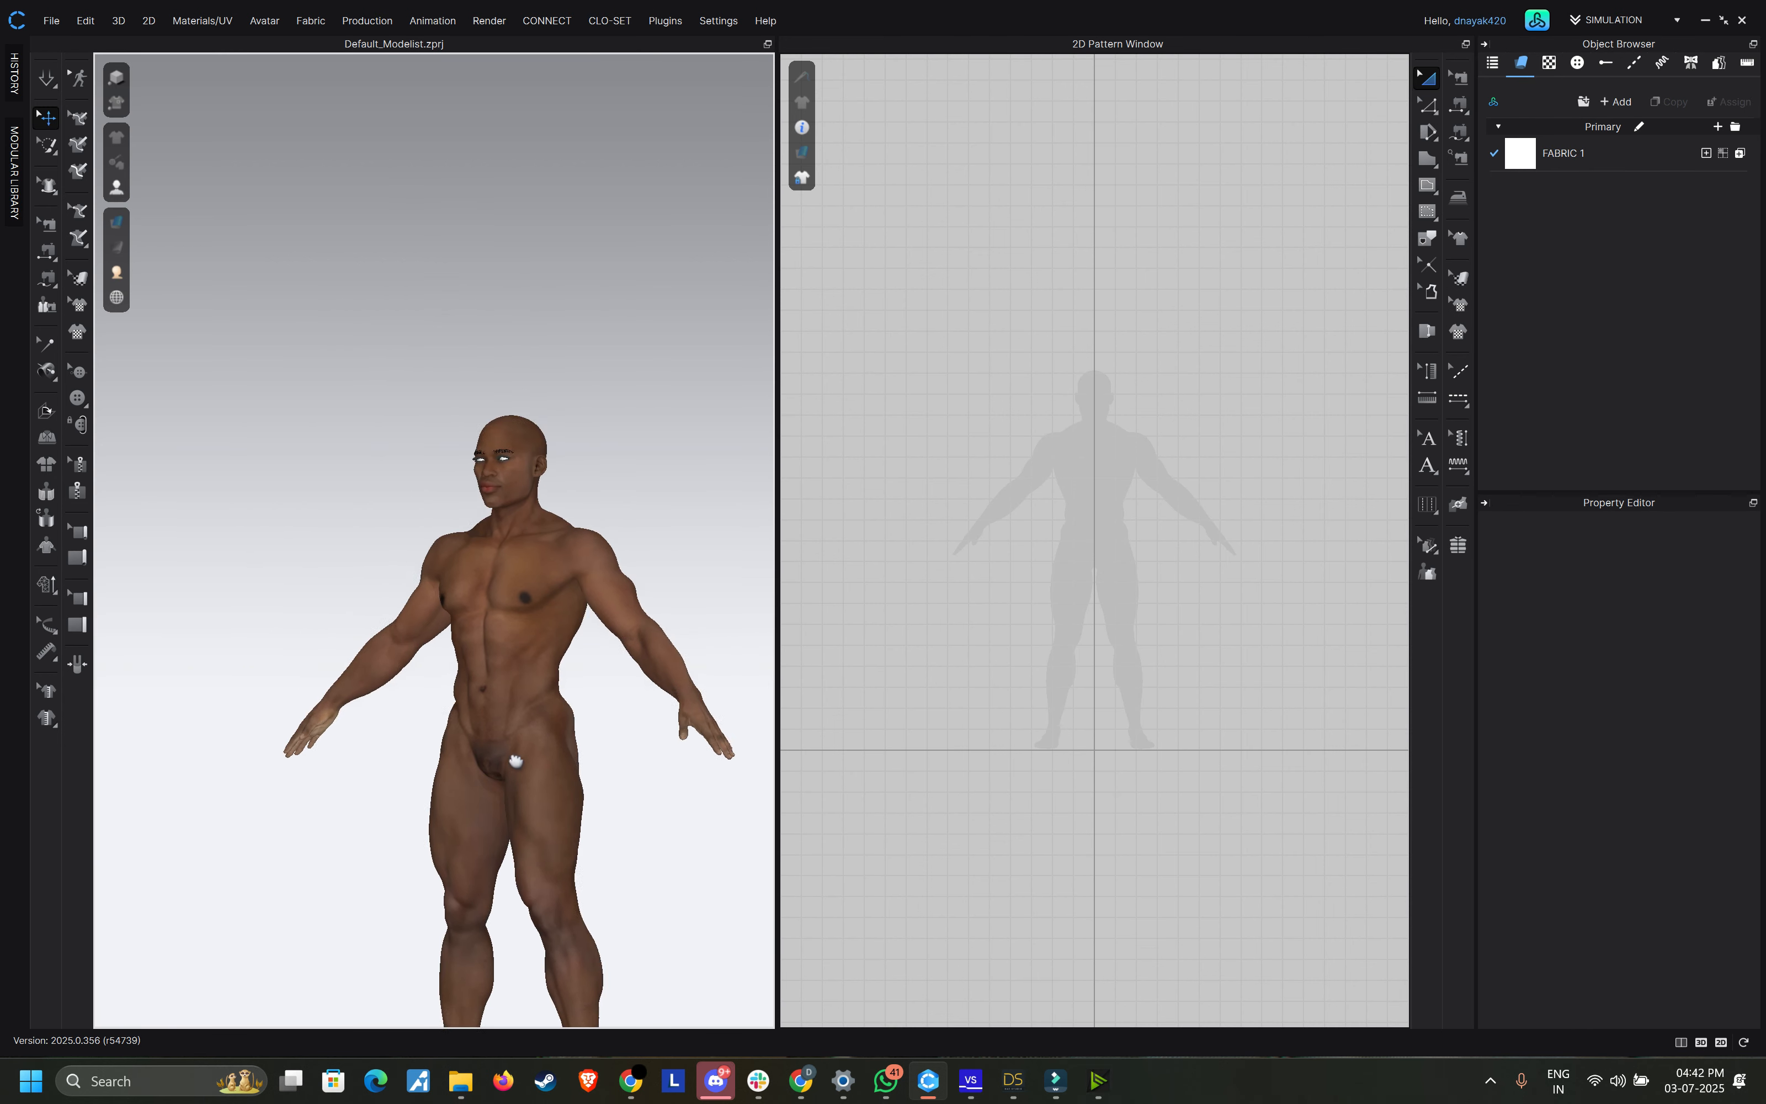
{"action": "scroll", "coordinate": [455, 747], "scroll_direction": "up", "scroll_amount": 8}
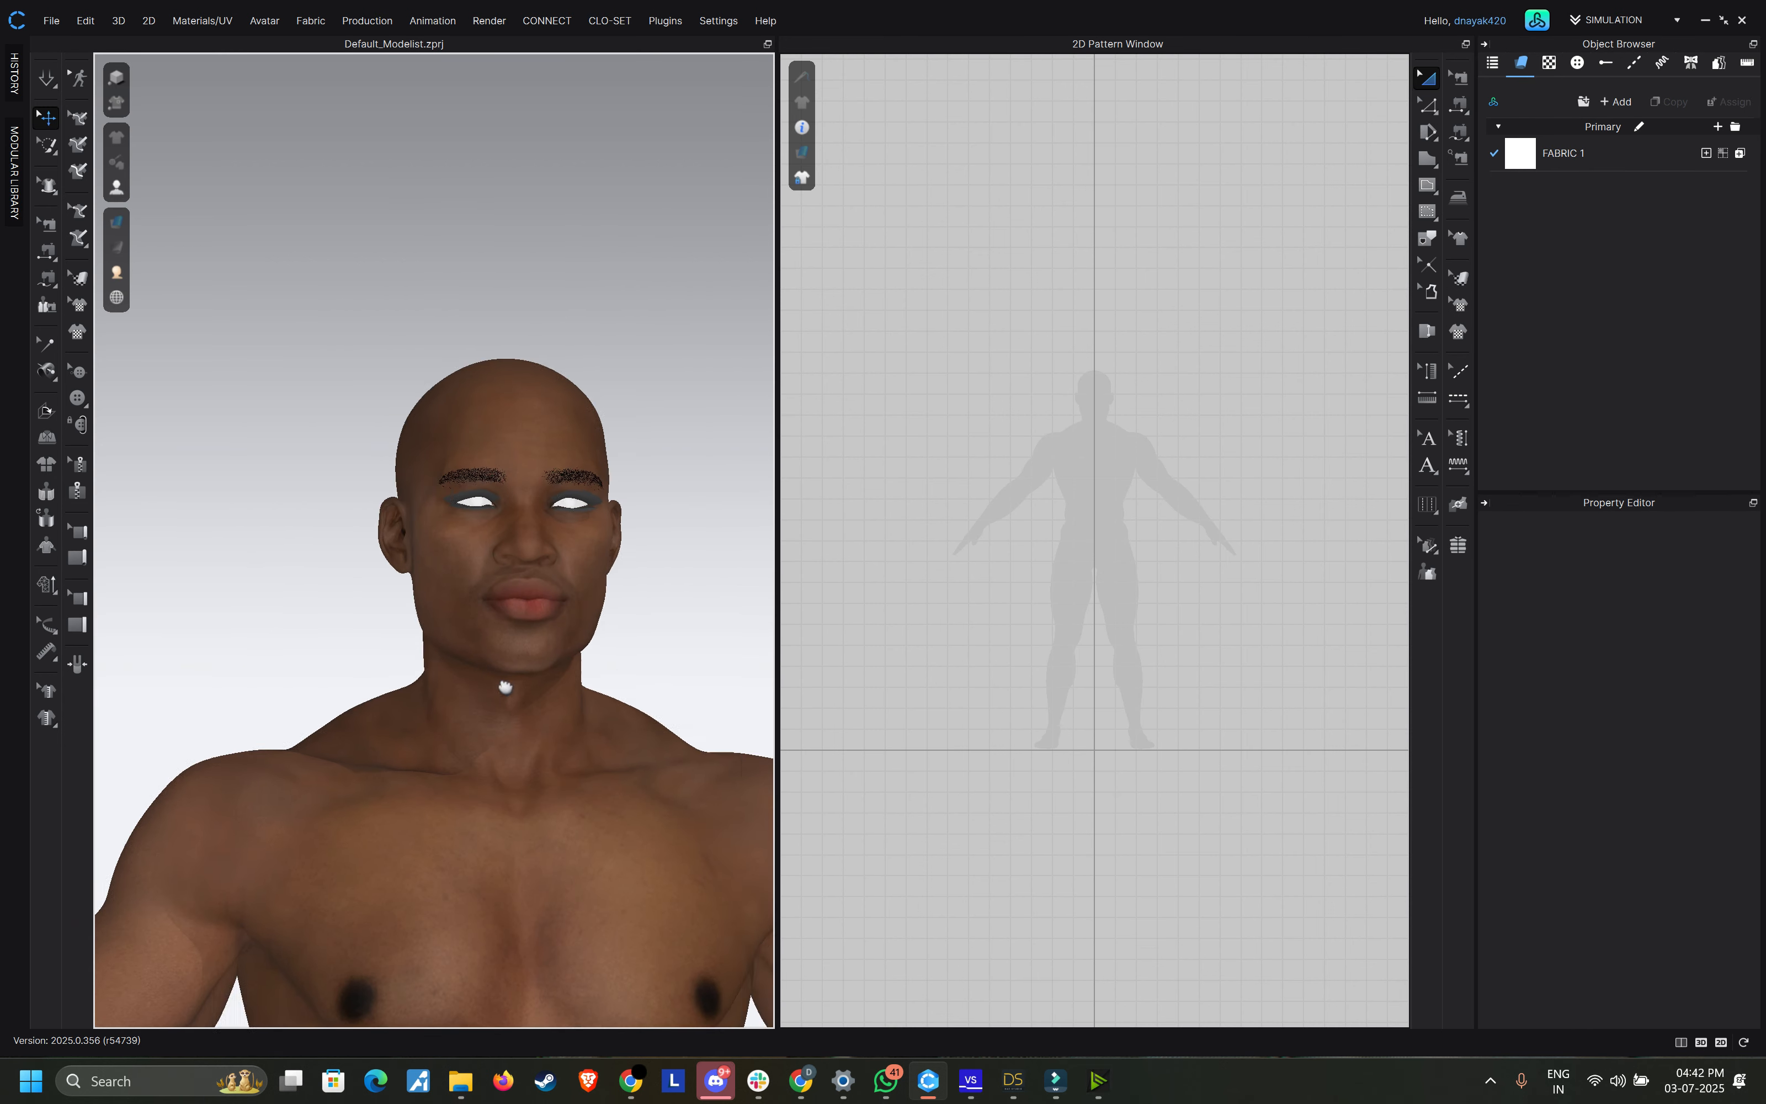
{"action": "scroll", "coordinate": [556, 595], "scroll_direction": "up", "scroll_amount": 2}
{"action": "mouse_move", "coordinate": [557, 595]}
{"action": "right_mouse_down"}
{"action": "mouse_move", "coordinate": [516, 615]}
{"action": "mouse_move", "coordinate": [571, 585]}
{"action": "right_mouse_up"}
{"action": "left_click", "coordinate": [516, 612]}
{"action": "left_click", "coordinate": [554, 558]}
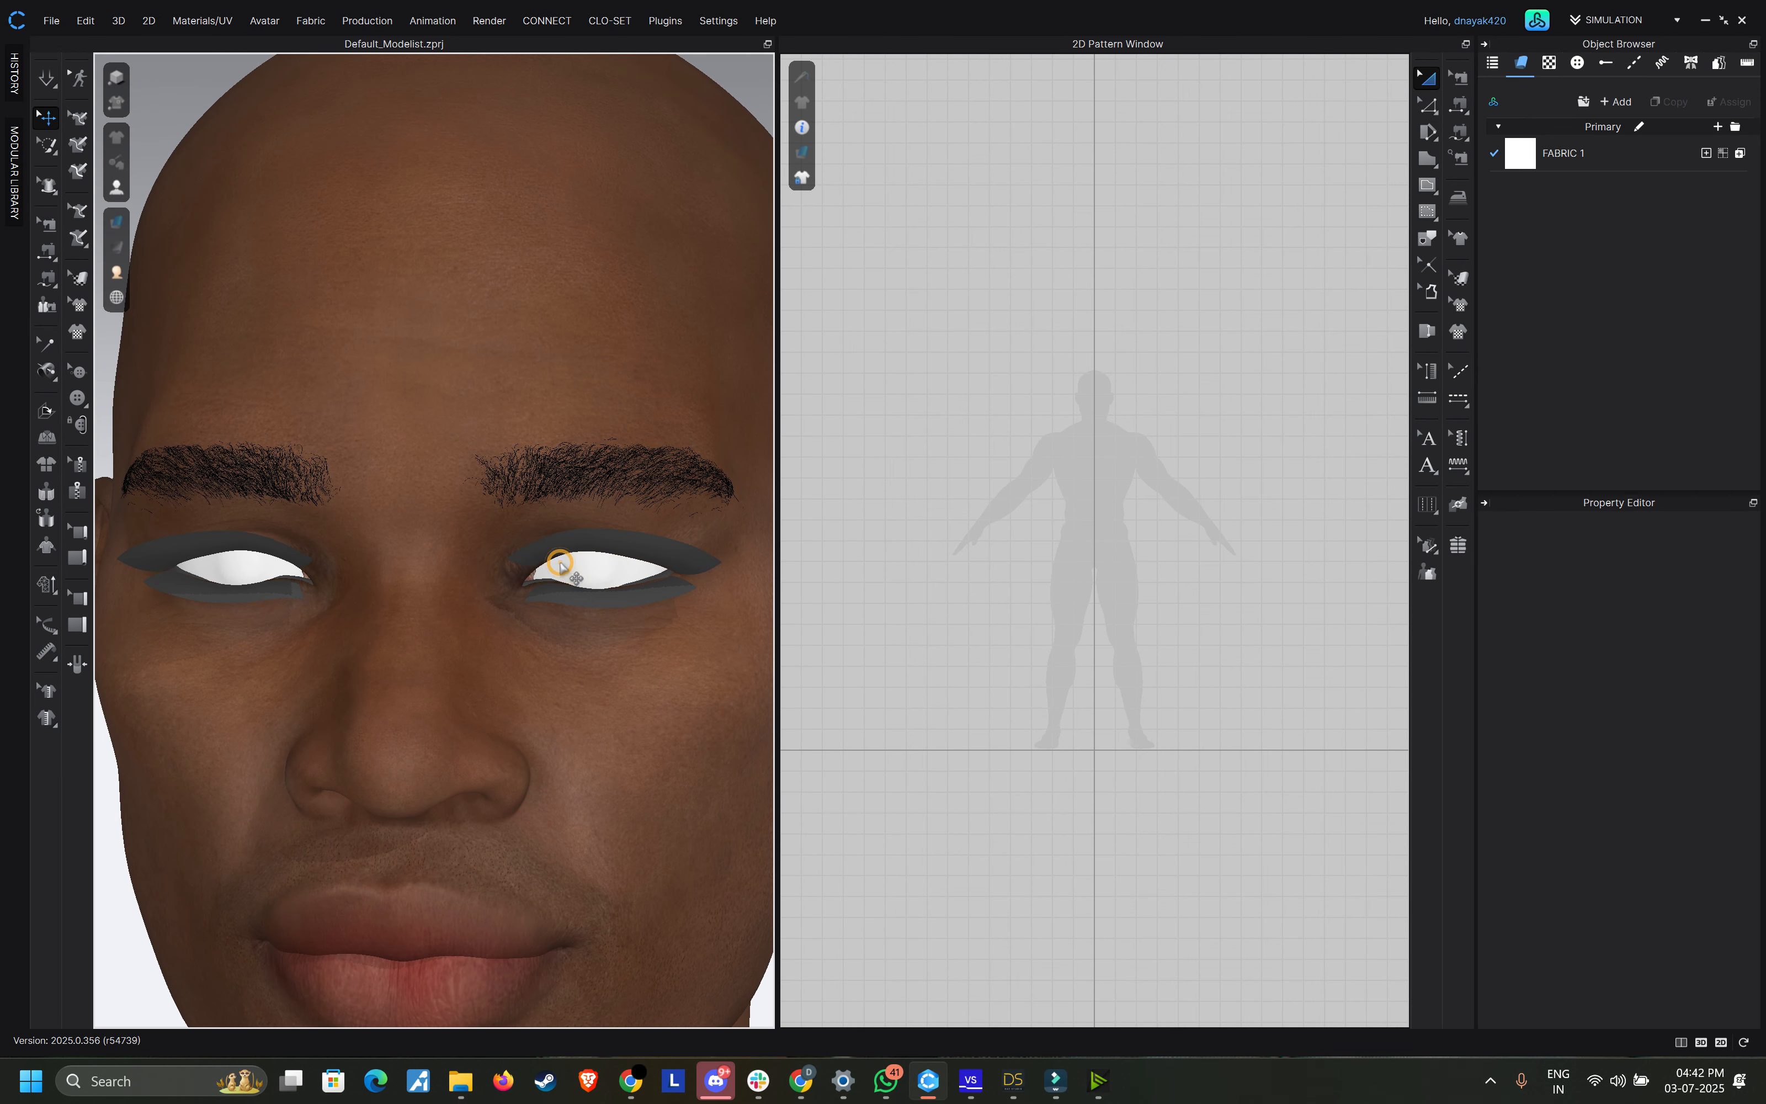
{"action": "left_click", "coordinate": [576, 564]}
{"action": "left_click", "coordinate": [583, 564]}
{"action": "left_click", "coordinate": [622, 572]}
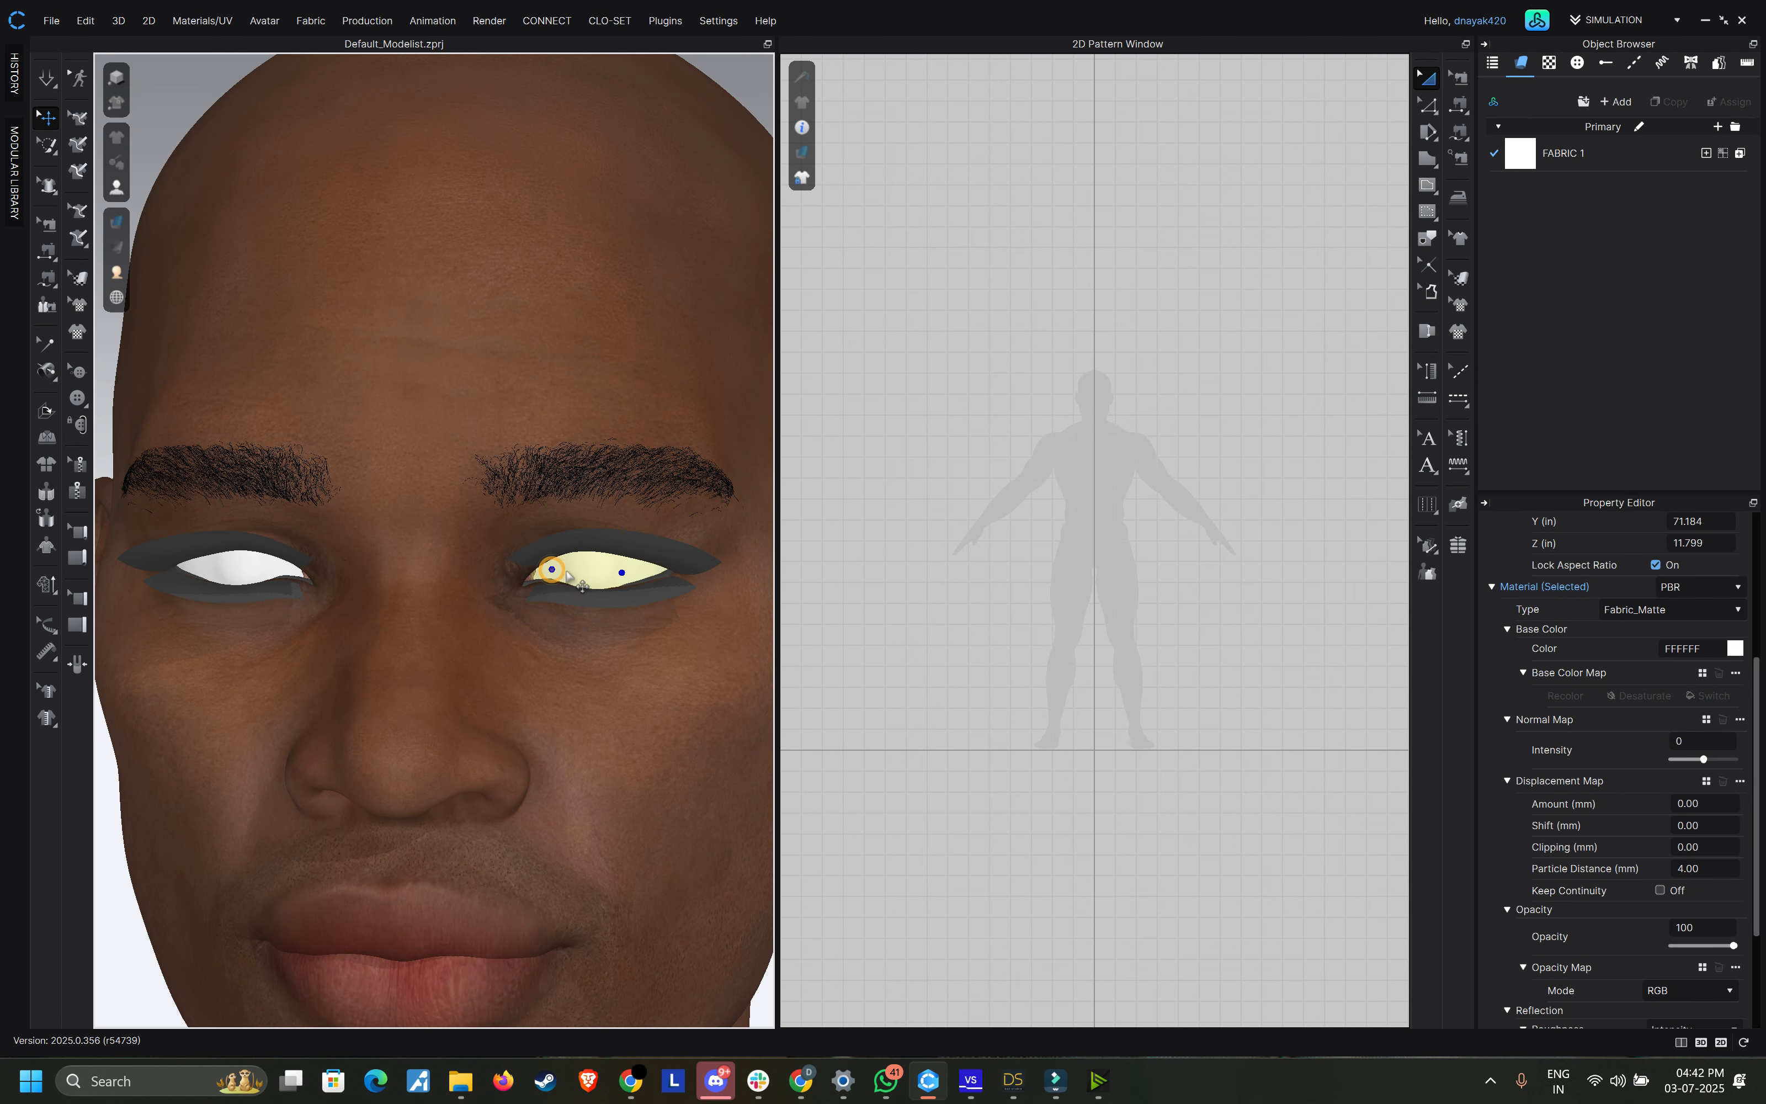
{"action": "left_click", "coordinate": [552, 568]}
{"action": "left_click", "coordinate": [283, 570]}
{"action": "left_click", "coordinate": [248, 573]}
{"action": "scroll", "coordinate": [1621, 731], "scroll_direction": "down", "scroll_amount": 2}
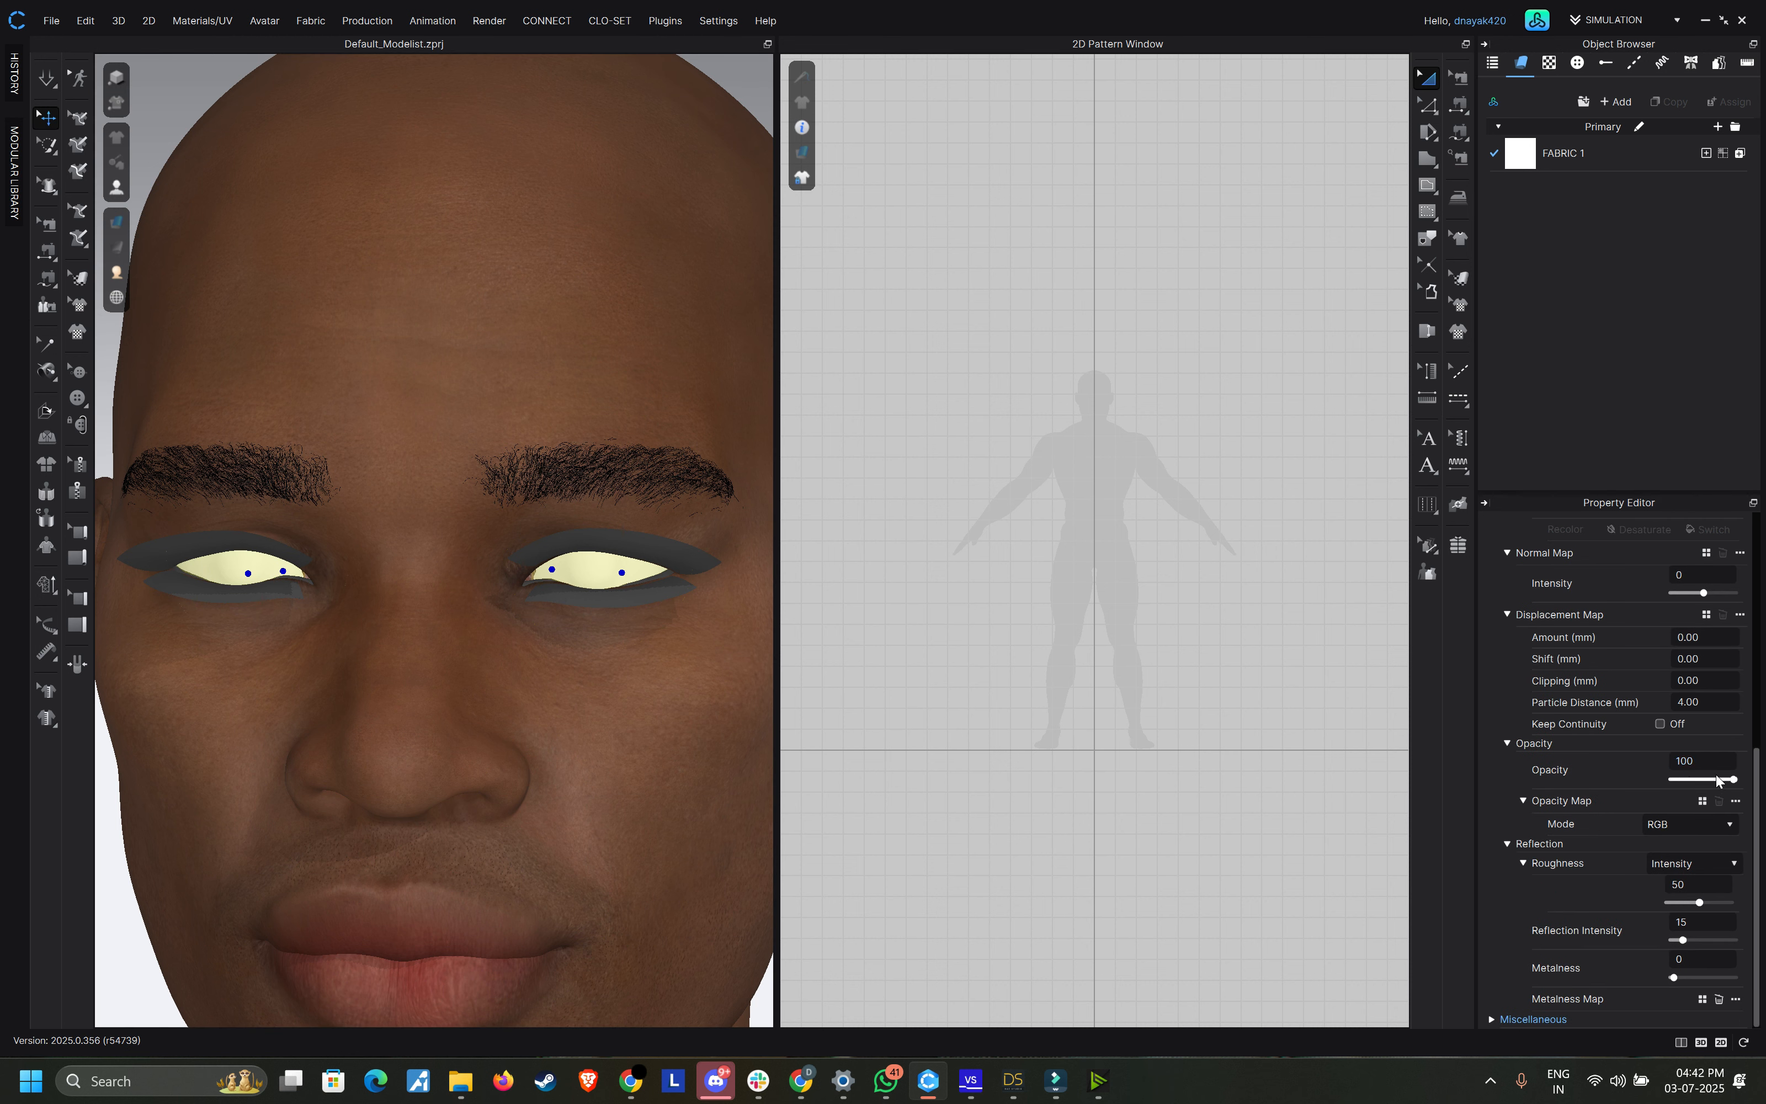
{"action": "left_click_drag", "start_coordinate": [1734, 779], "coordinate": [1415, 779]}
{"action": "left_click", "coordinate": [1307, 762]}
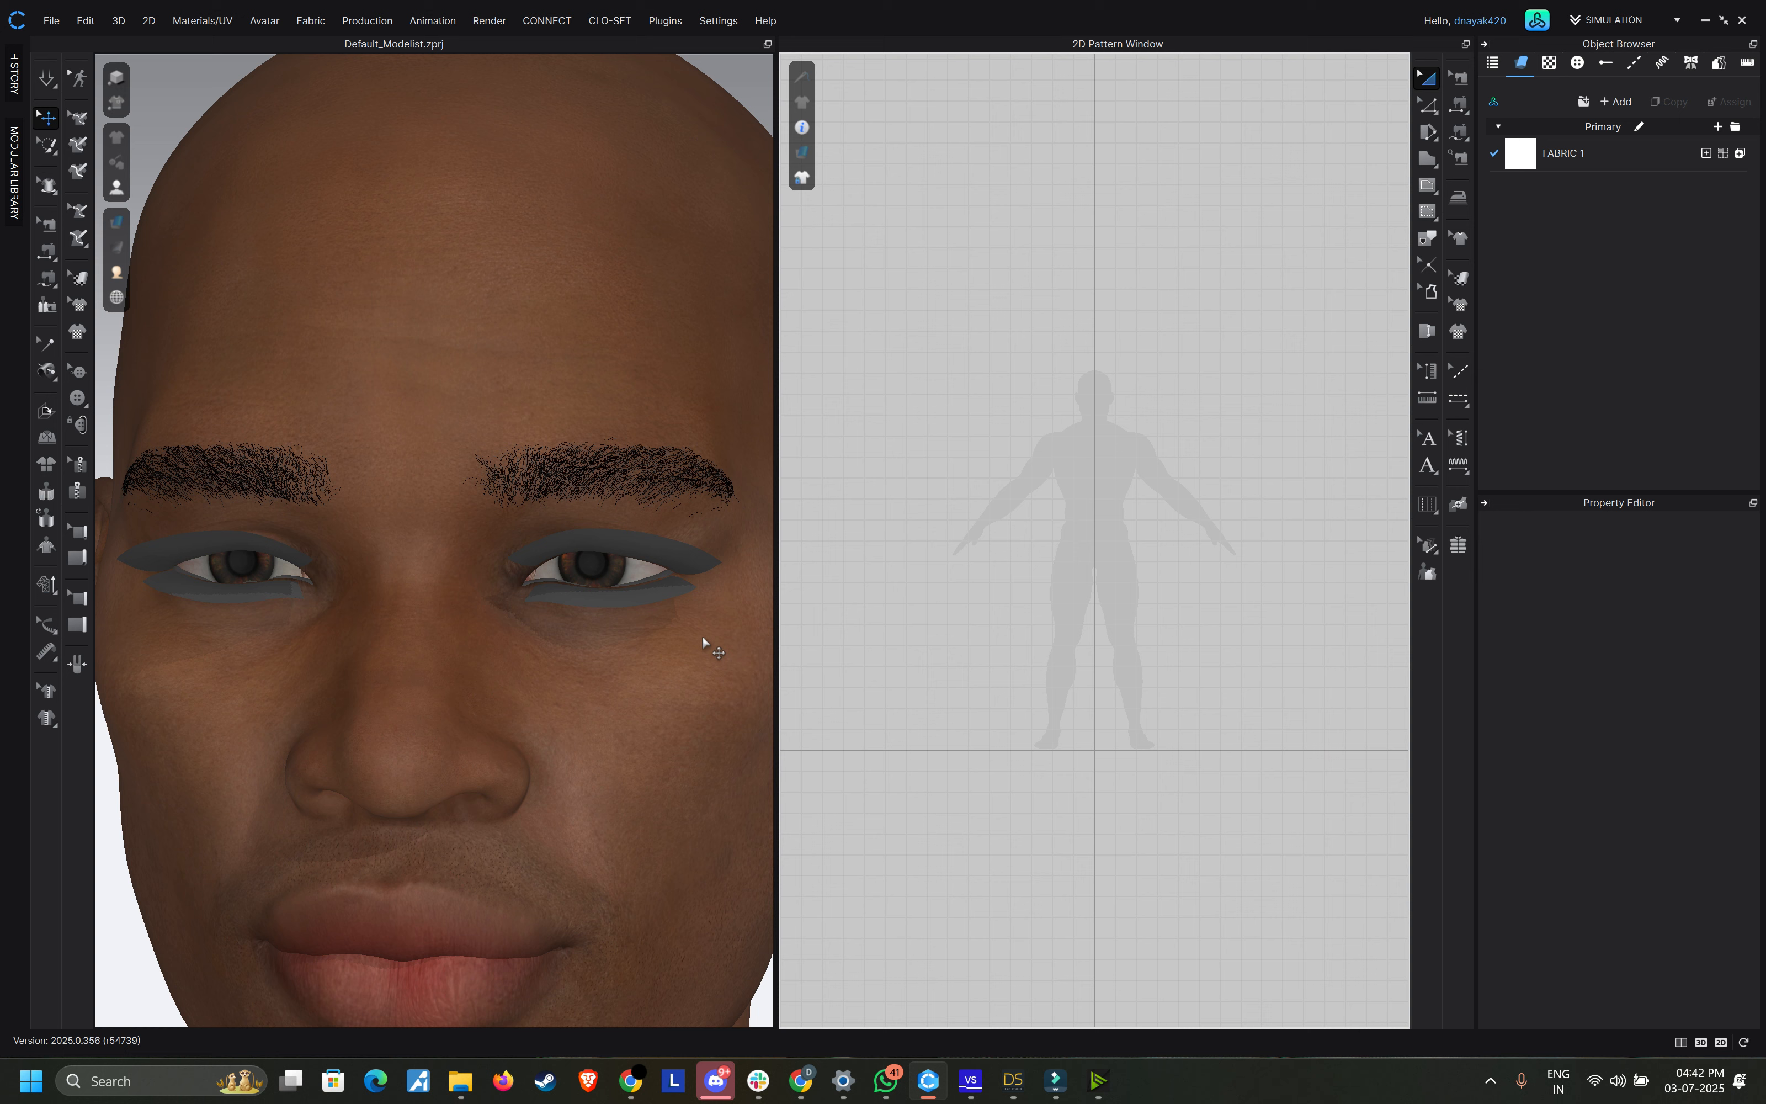
Step: Apply the Tyrone_eyestrans image from FBX\Tyrone.images as base color map to the dark surfaces around the avatar's eyes
{"action": "left_click", "coordinate": [581, 542]}
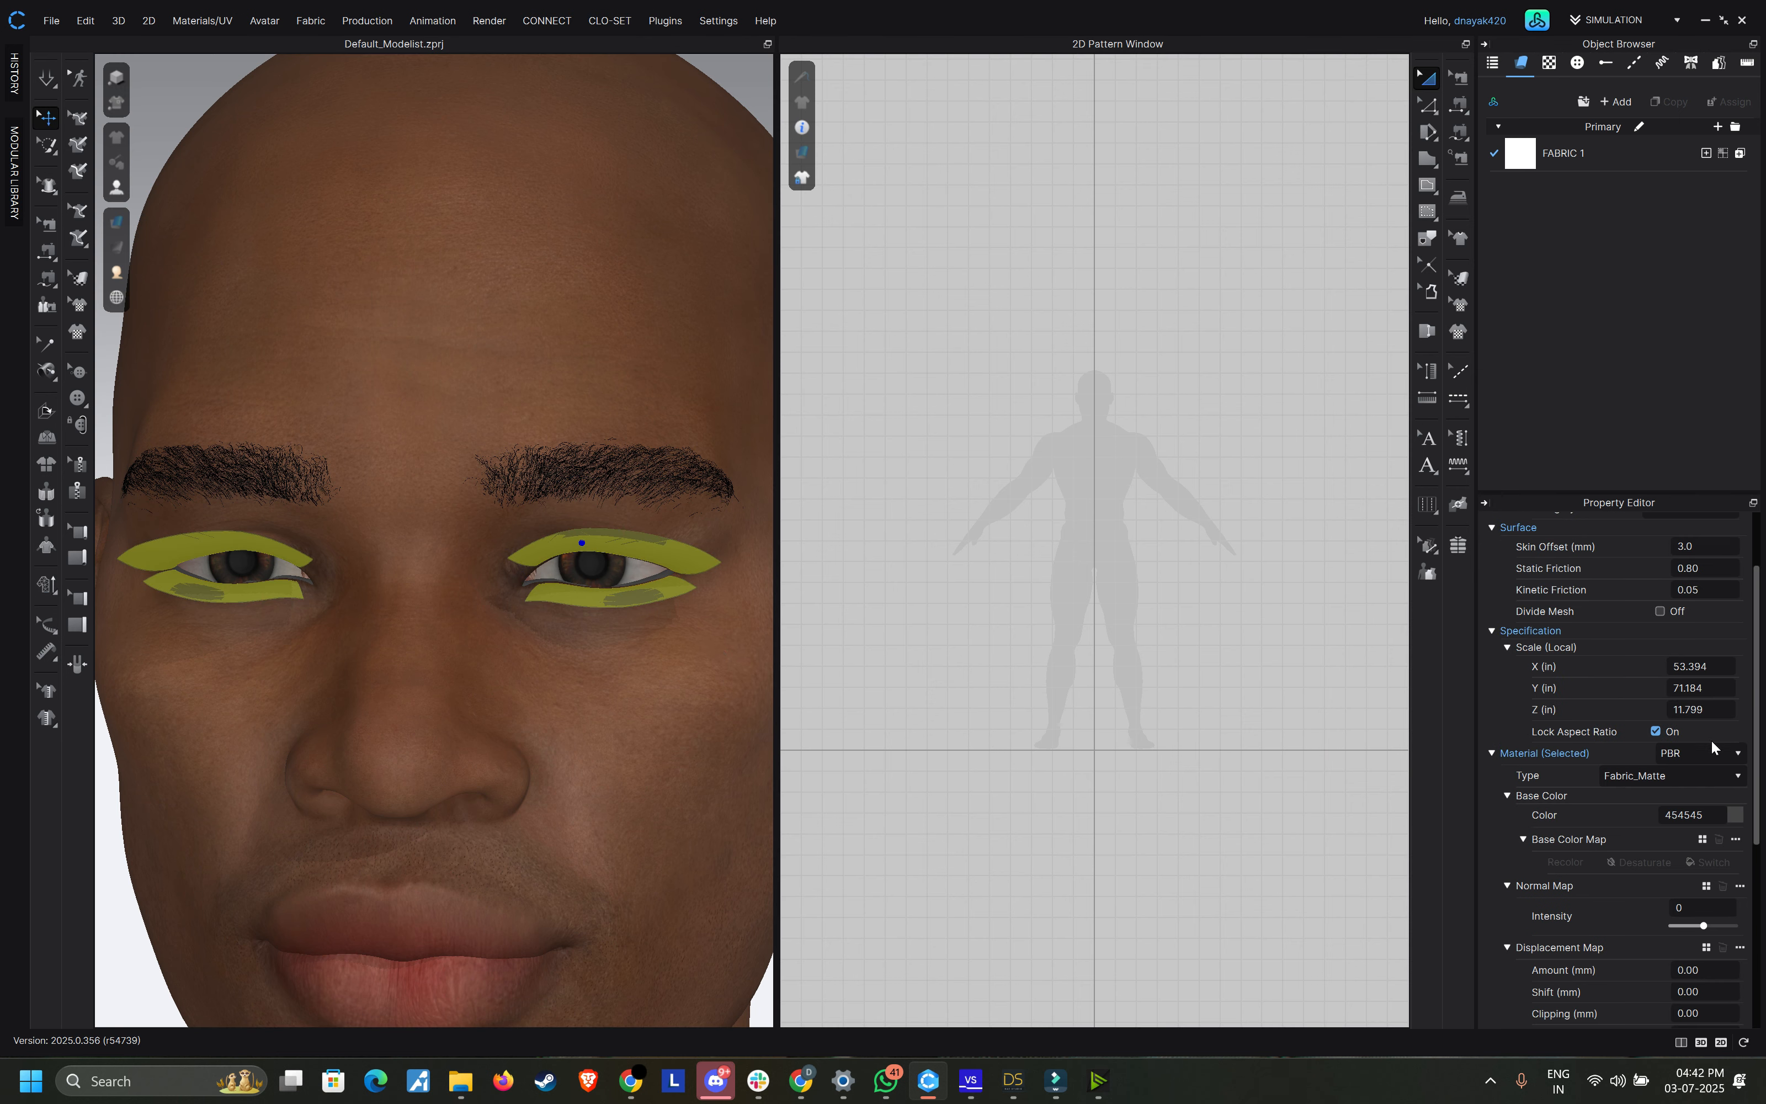
{"action": "scroll", "coordinate": [1713, 747], "scroll_direction": "up", "scroll_amount": 2}
{"action": "left_click", "coordinate": [1703, 935]}
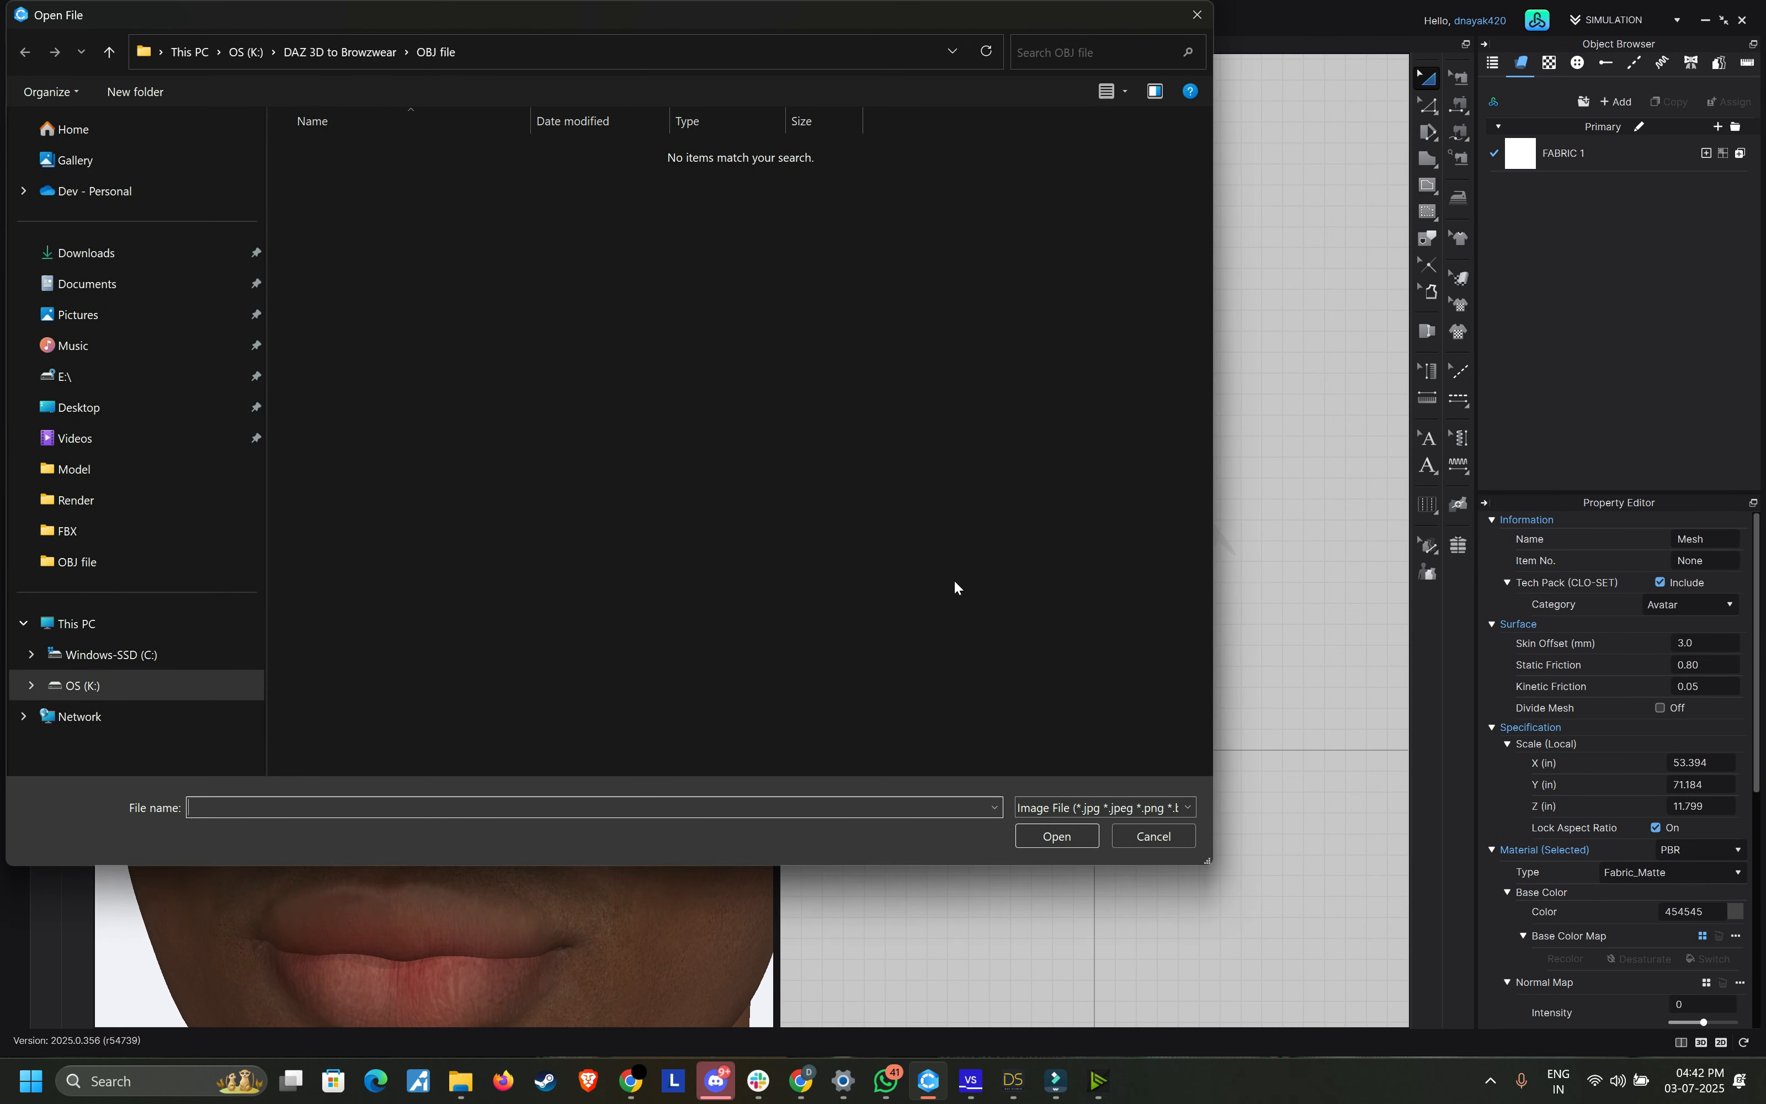
{"action": "left_click", "coordinate": [373, 52]}
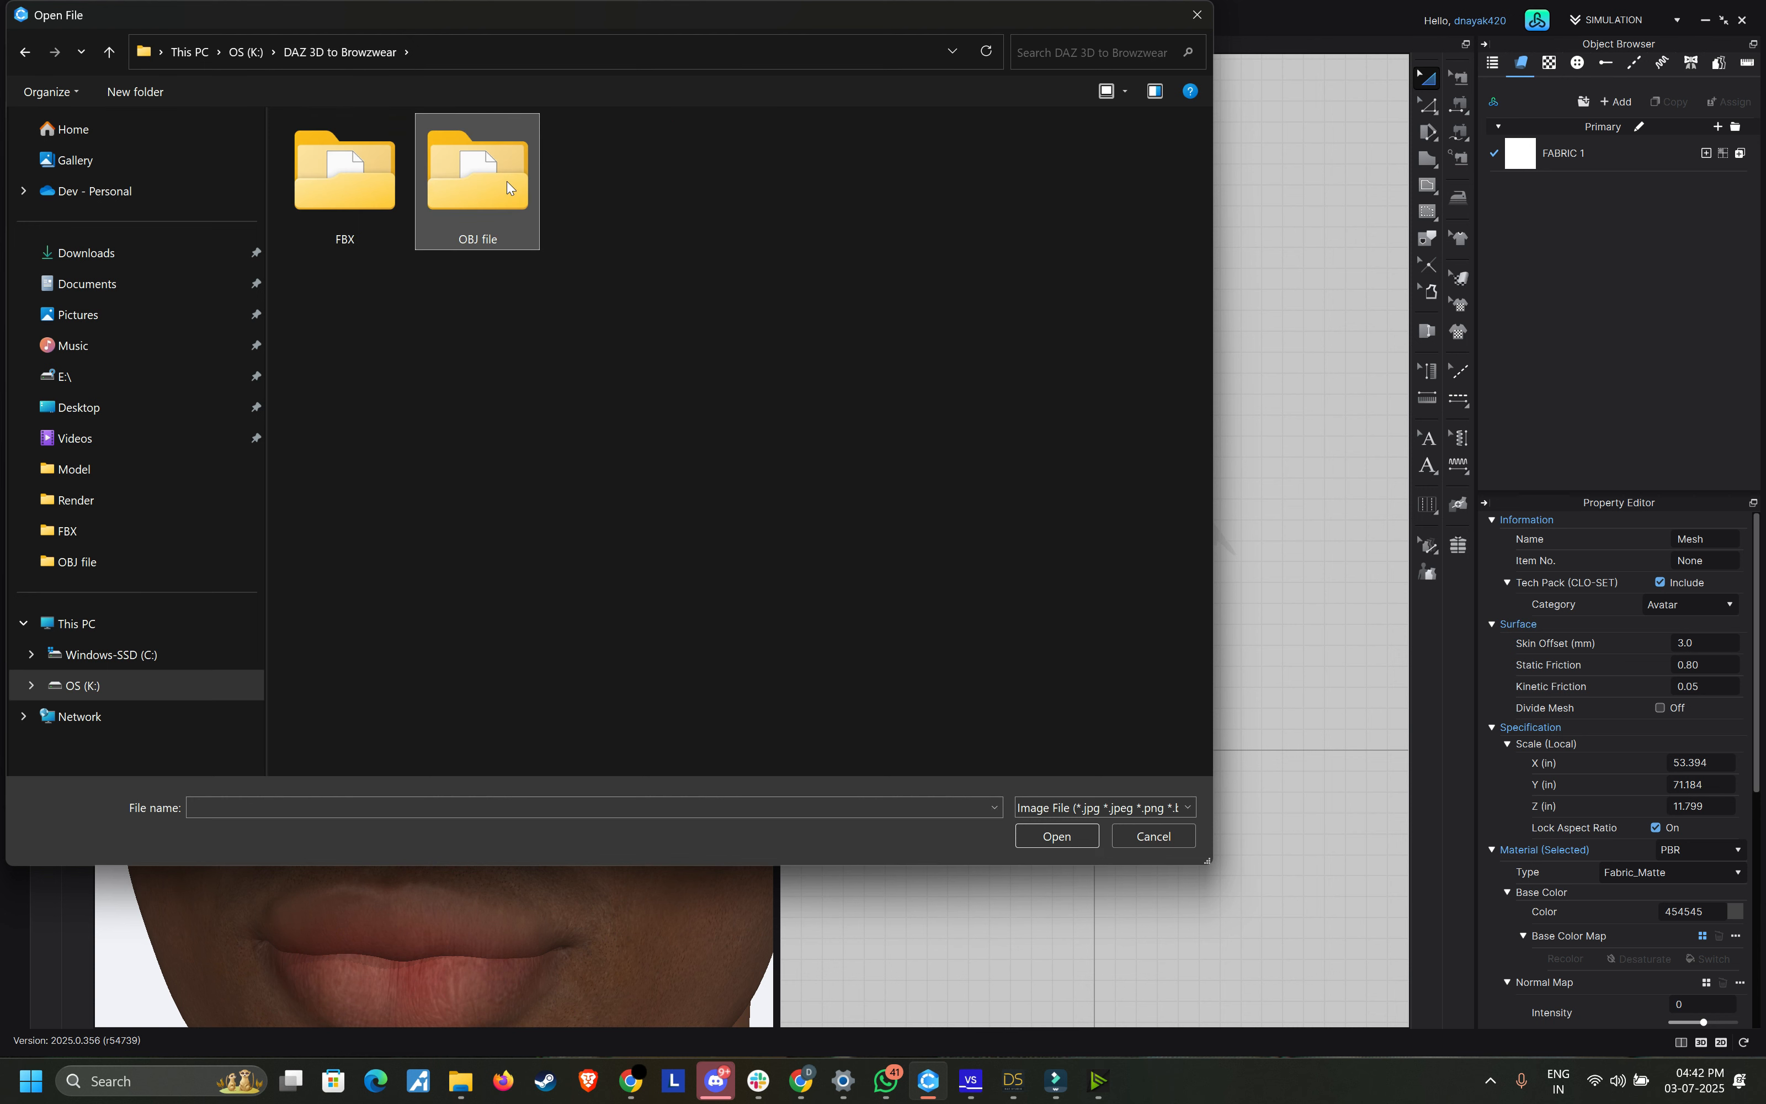
{"action": "double_click", "coordinate": [372, 167]}
{"action": "double_click", "coordinate": [346, 174]}
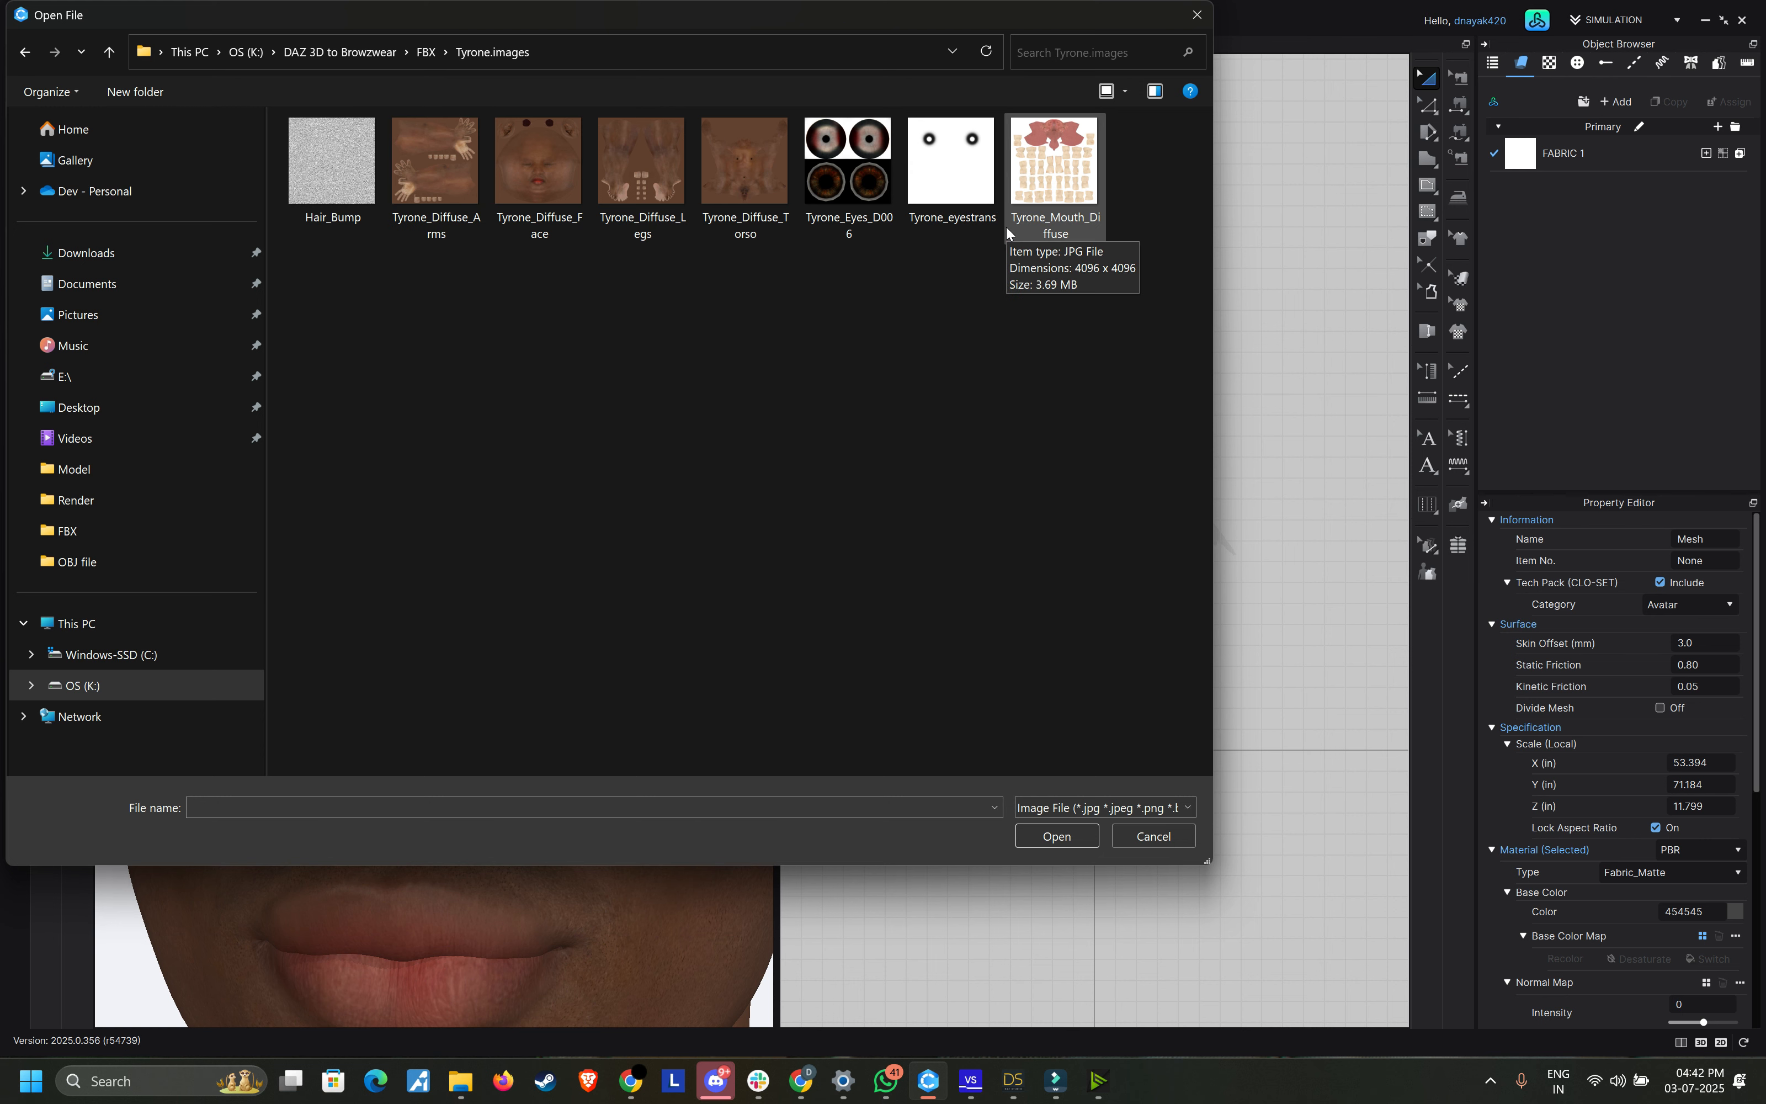
{"action": "double_click", "coordinate": [962, 185]}
{"action": "left_click", "coordinate": [842, 394]}
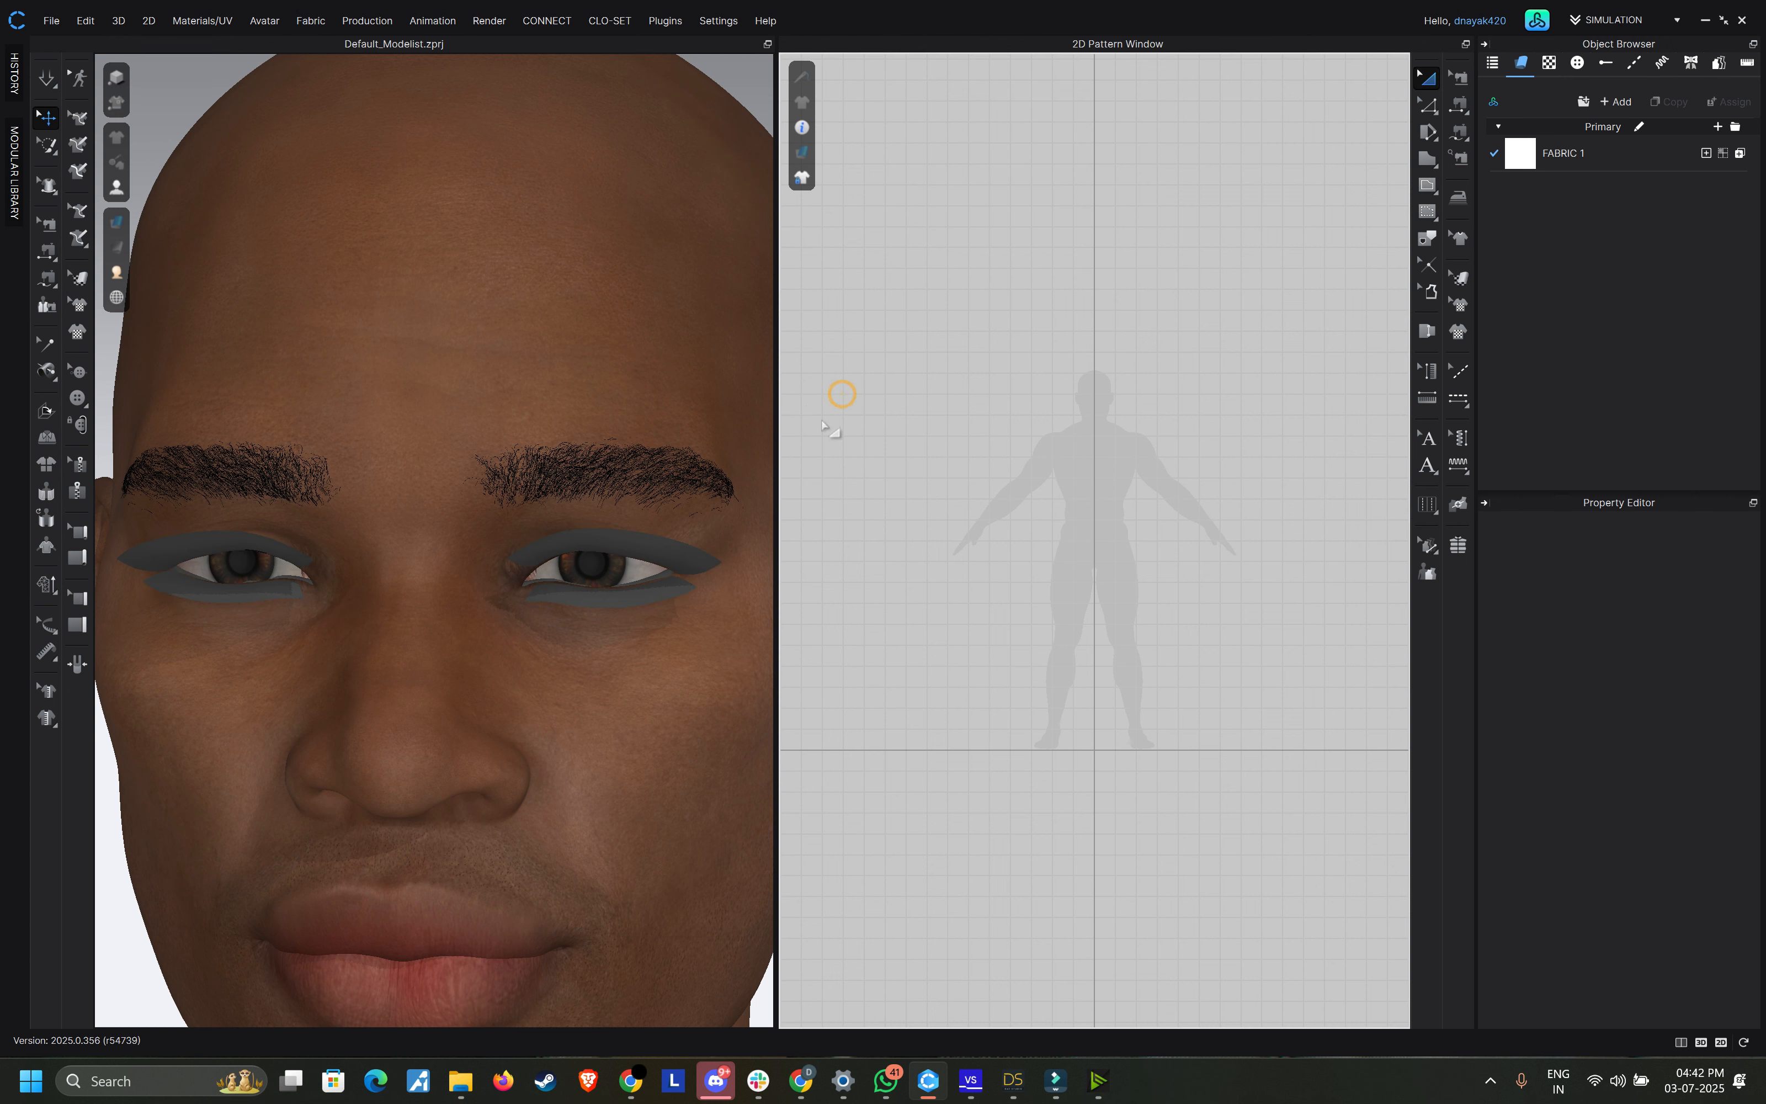
Step: Set the opacity of the dark surfaces around the avatar's eyes to 0
{"action": "left_click", "coordinate": [605, 541]}
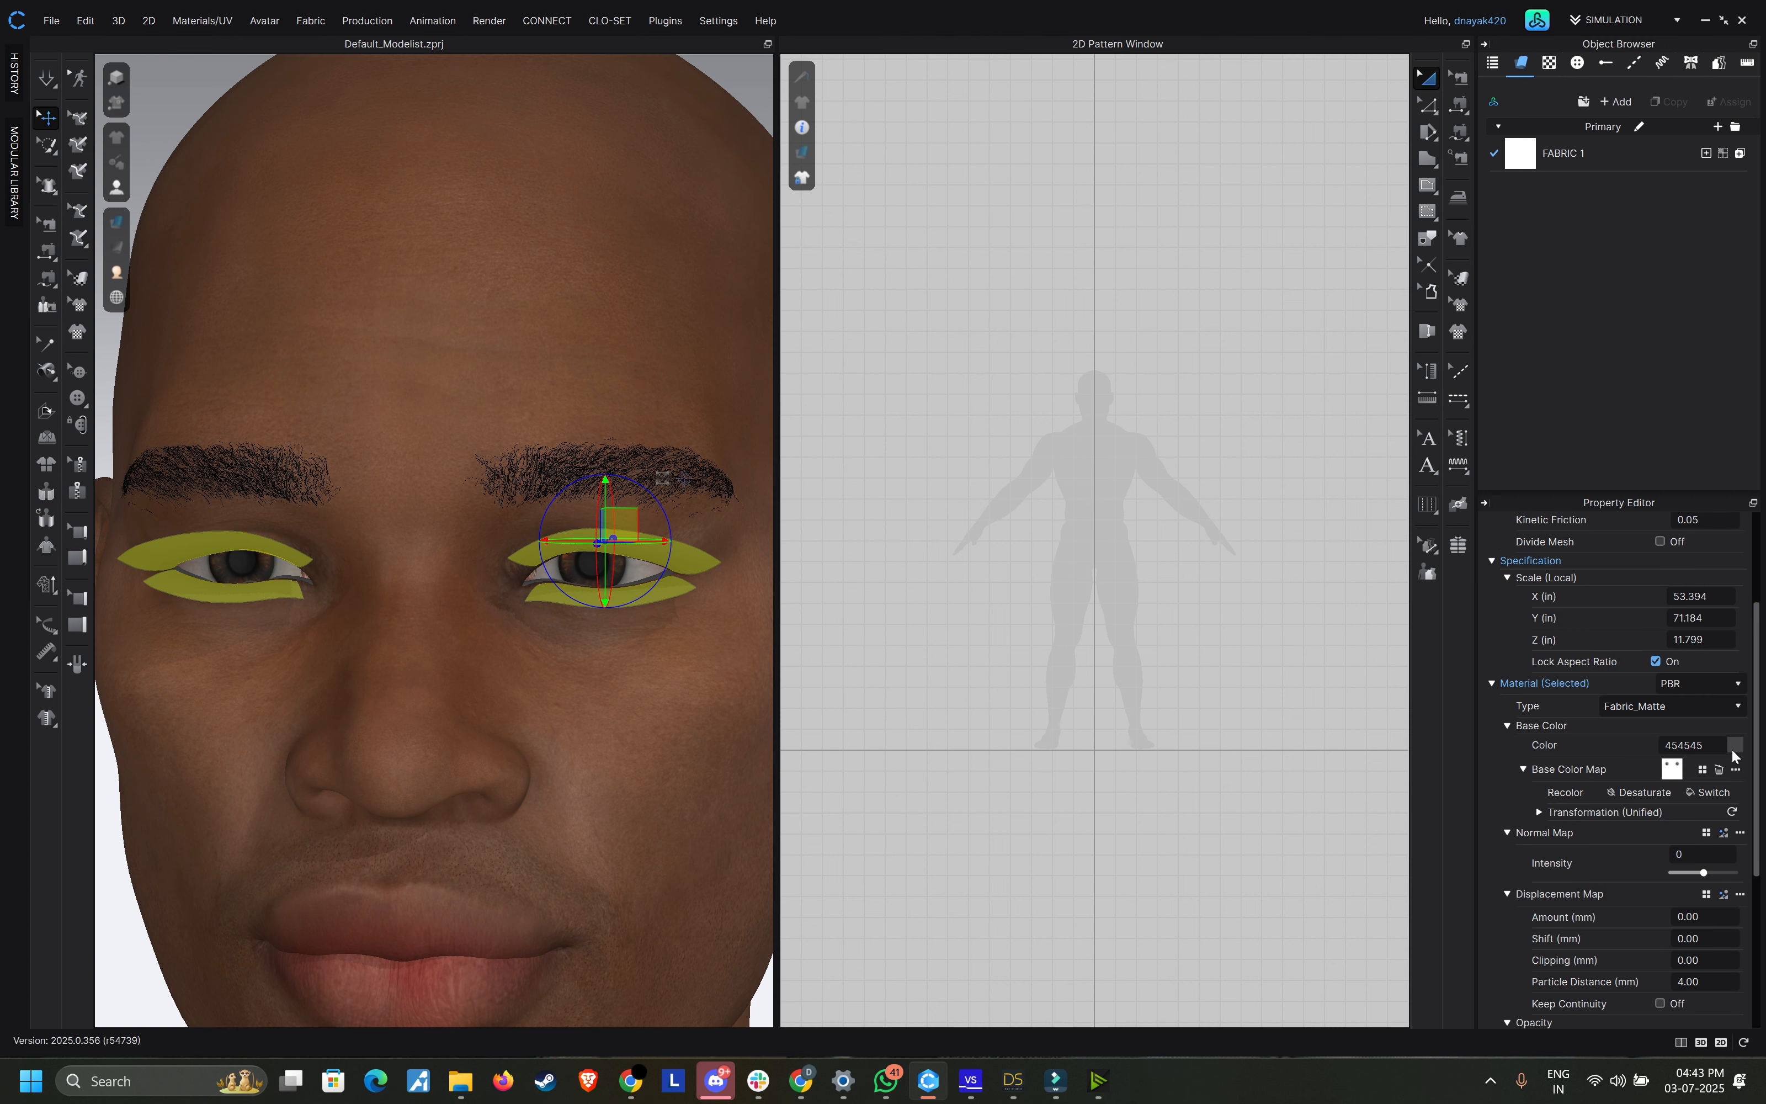
{"action": "scroll", "coordinate": [1734, 754], "scroll_direction": "down", "scroll_amount": 3}
{"action": "left_click", "coordinate": [1732, 891]}
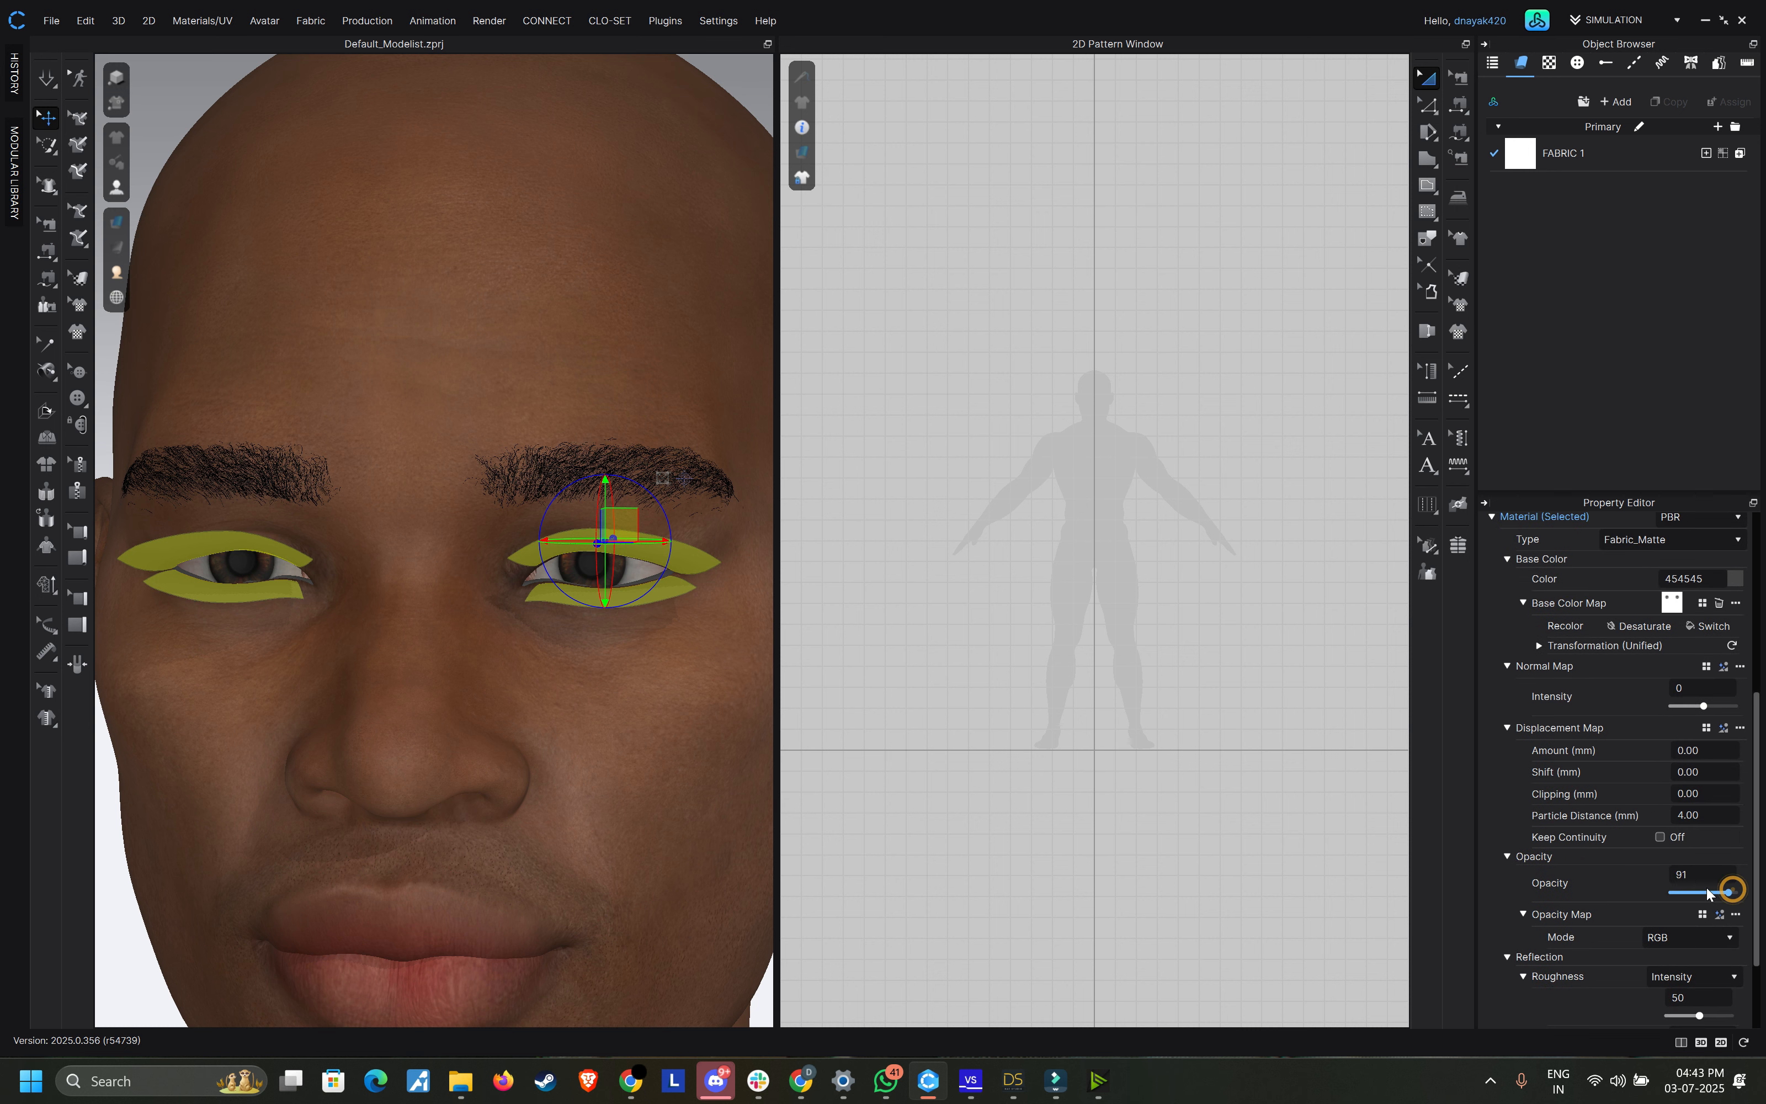
{"action": "left_click_drag", "start_coordinate": [1708, 892], "coordinate": [1658, 892]}
{"action": "left_click", "coordinate": [1216, 752]}
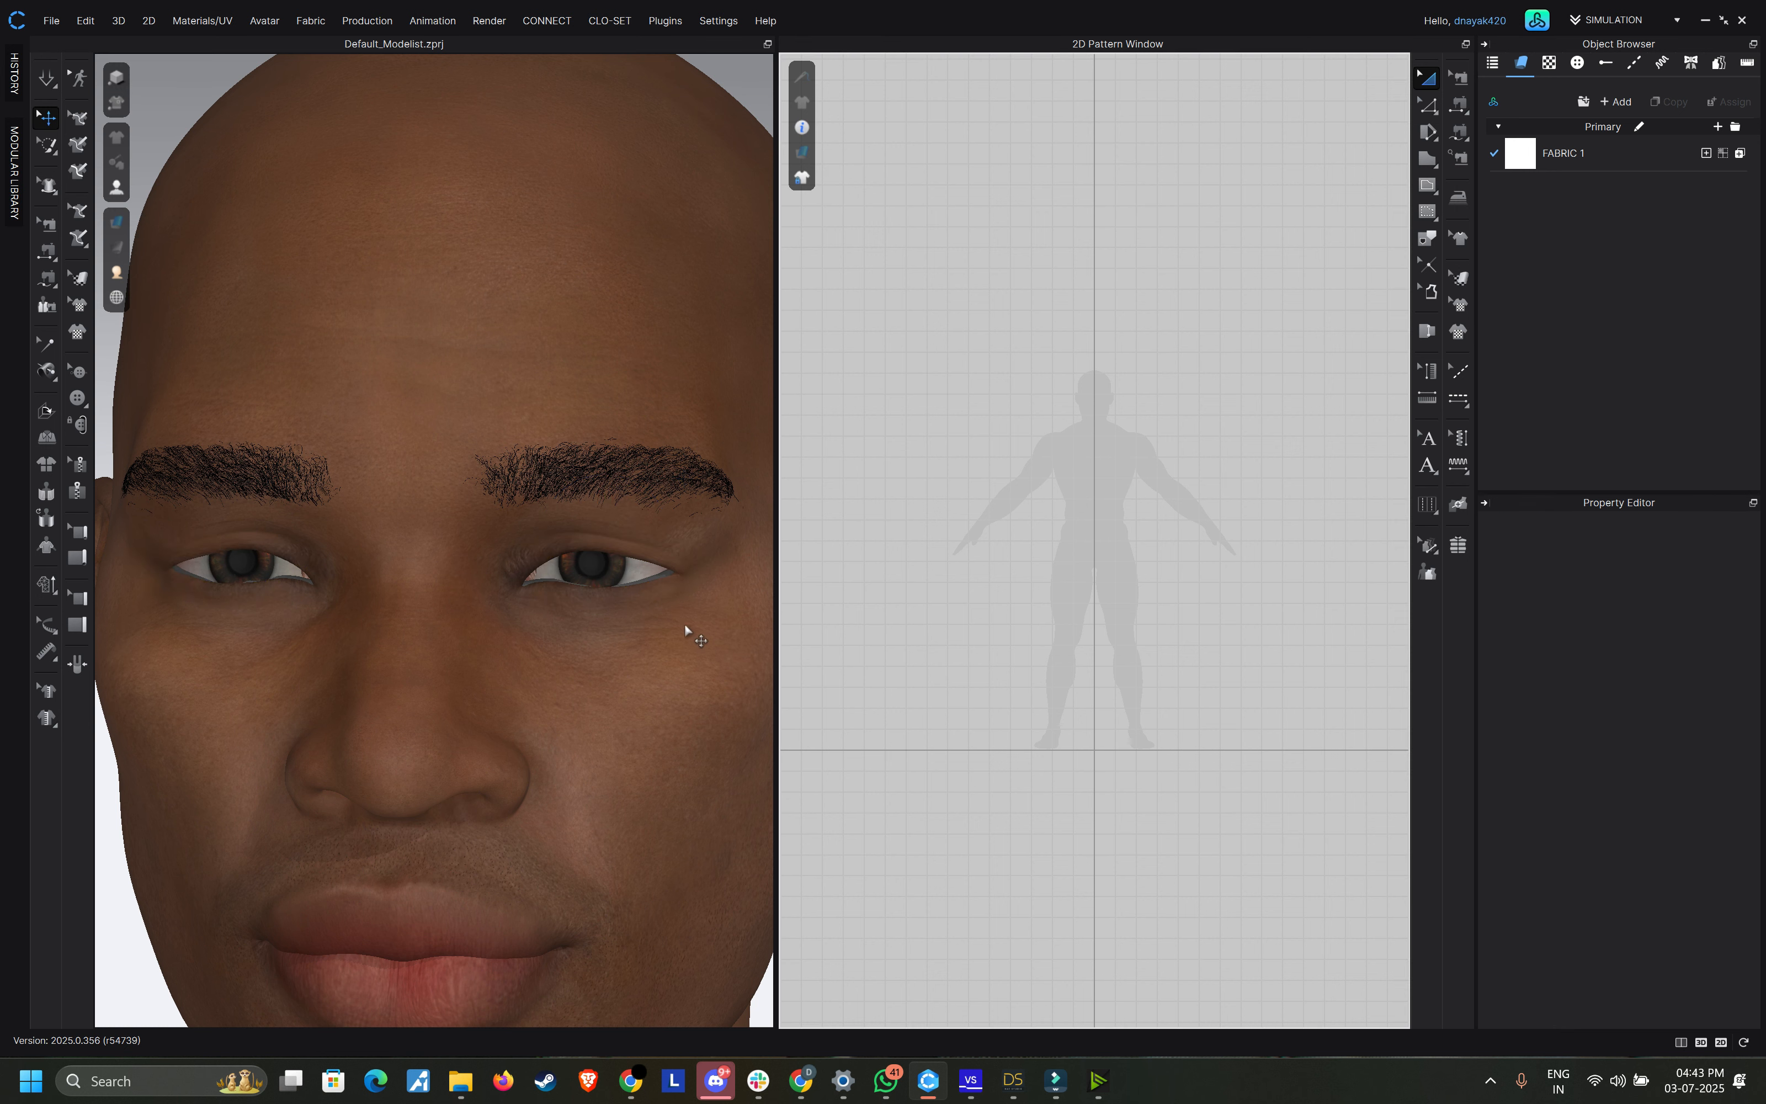
Step: Set the opacity of the surfaces around the avatar's eyes to 44
{"action": "left_click", "coordinate": [668, 582]}
{"action": "left_click", "coordinate": [832, 558]}
{"action": "left_click", "coordinate": [668, 573]}
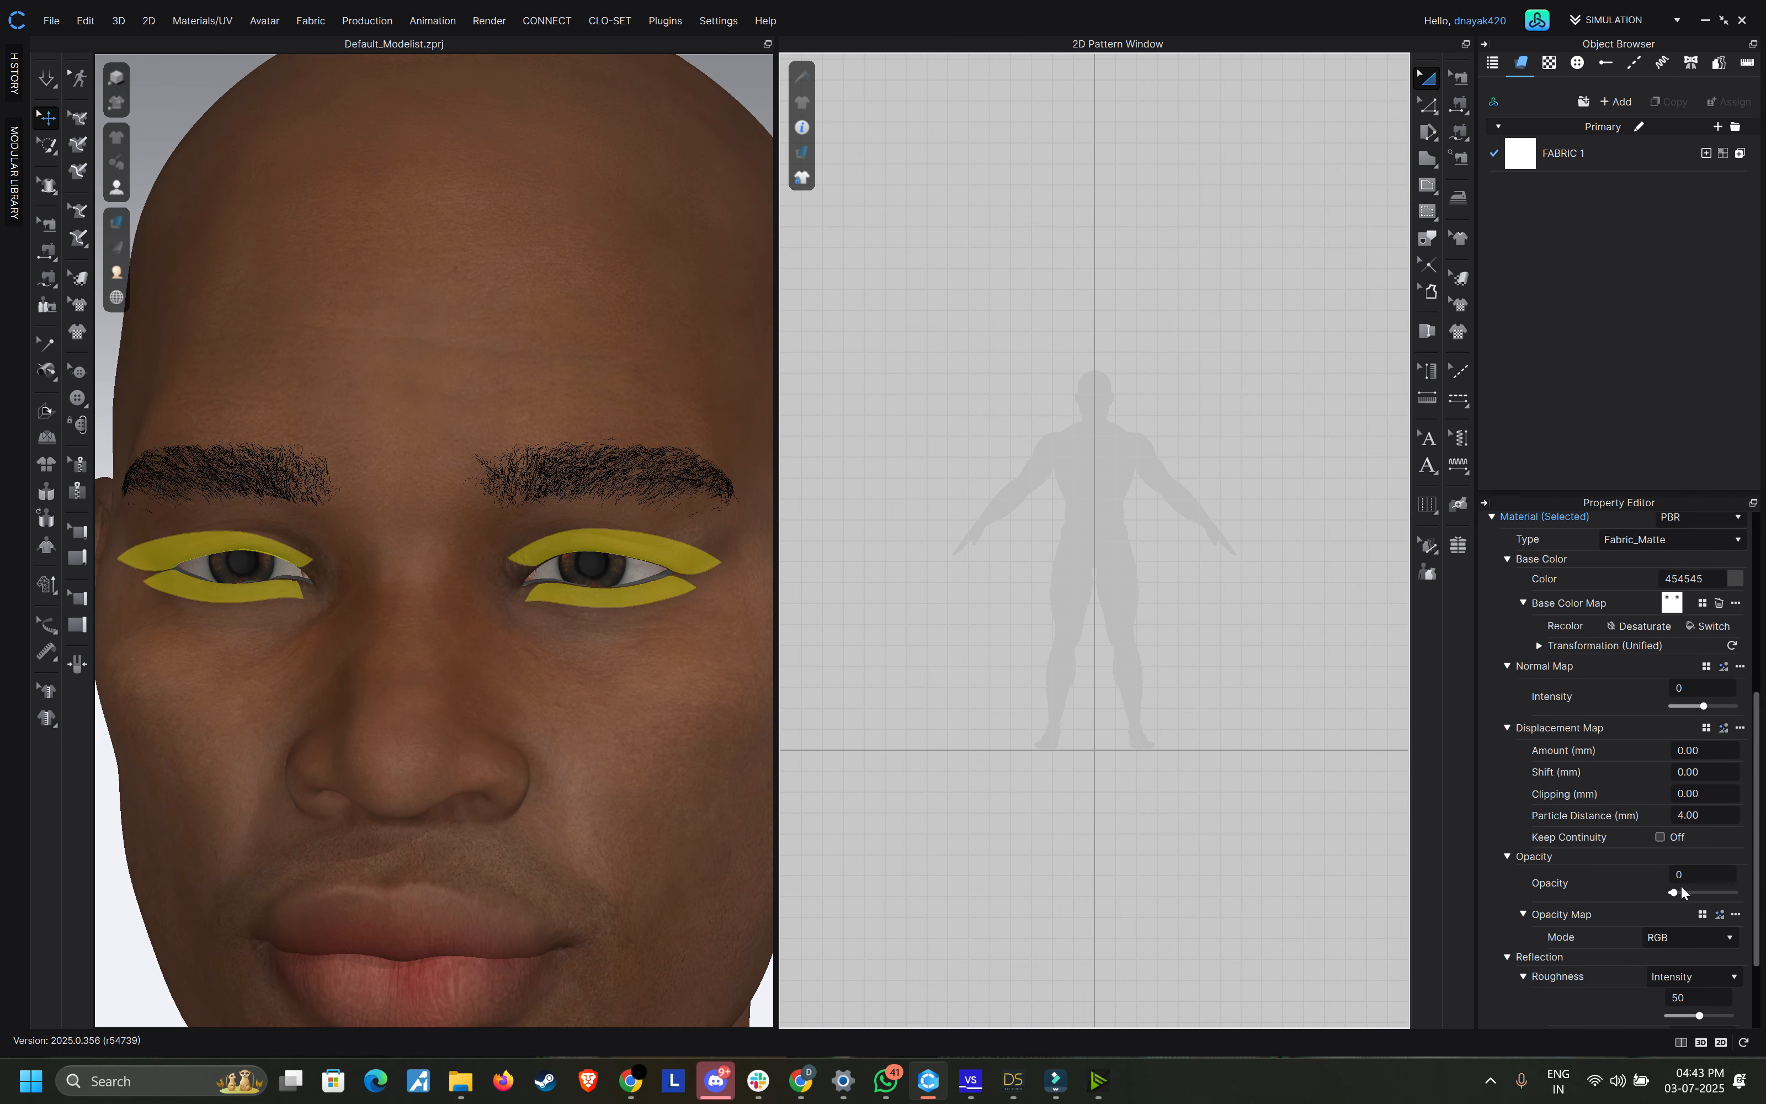
{"action": "left_click_drag", "start_coordinate": [1681, 891], "coordinate": [1694, 895]}
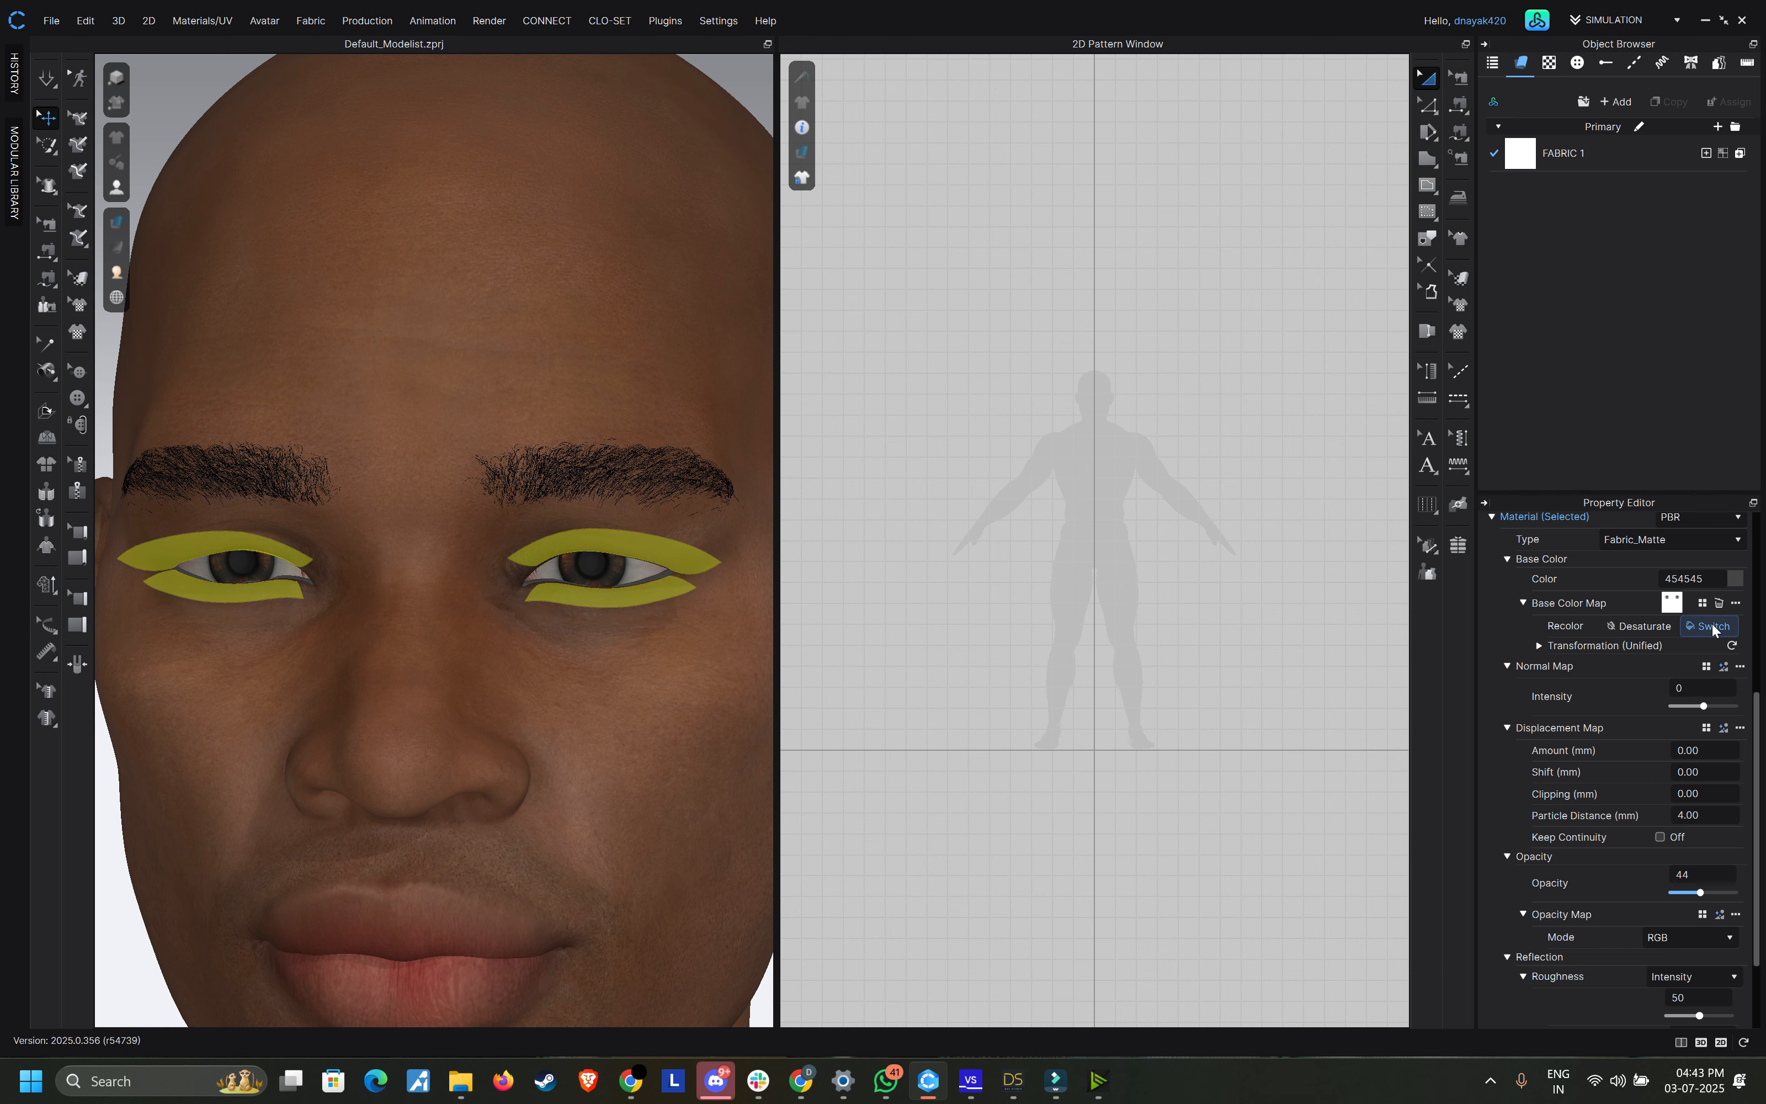
{"action": "left_click", "coordinate": [1707, 604]}
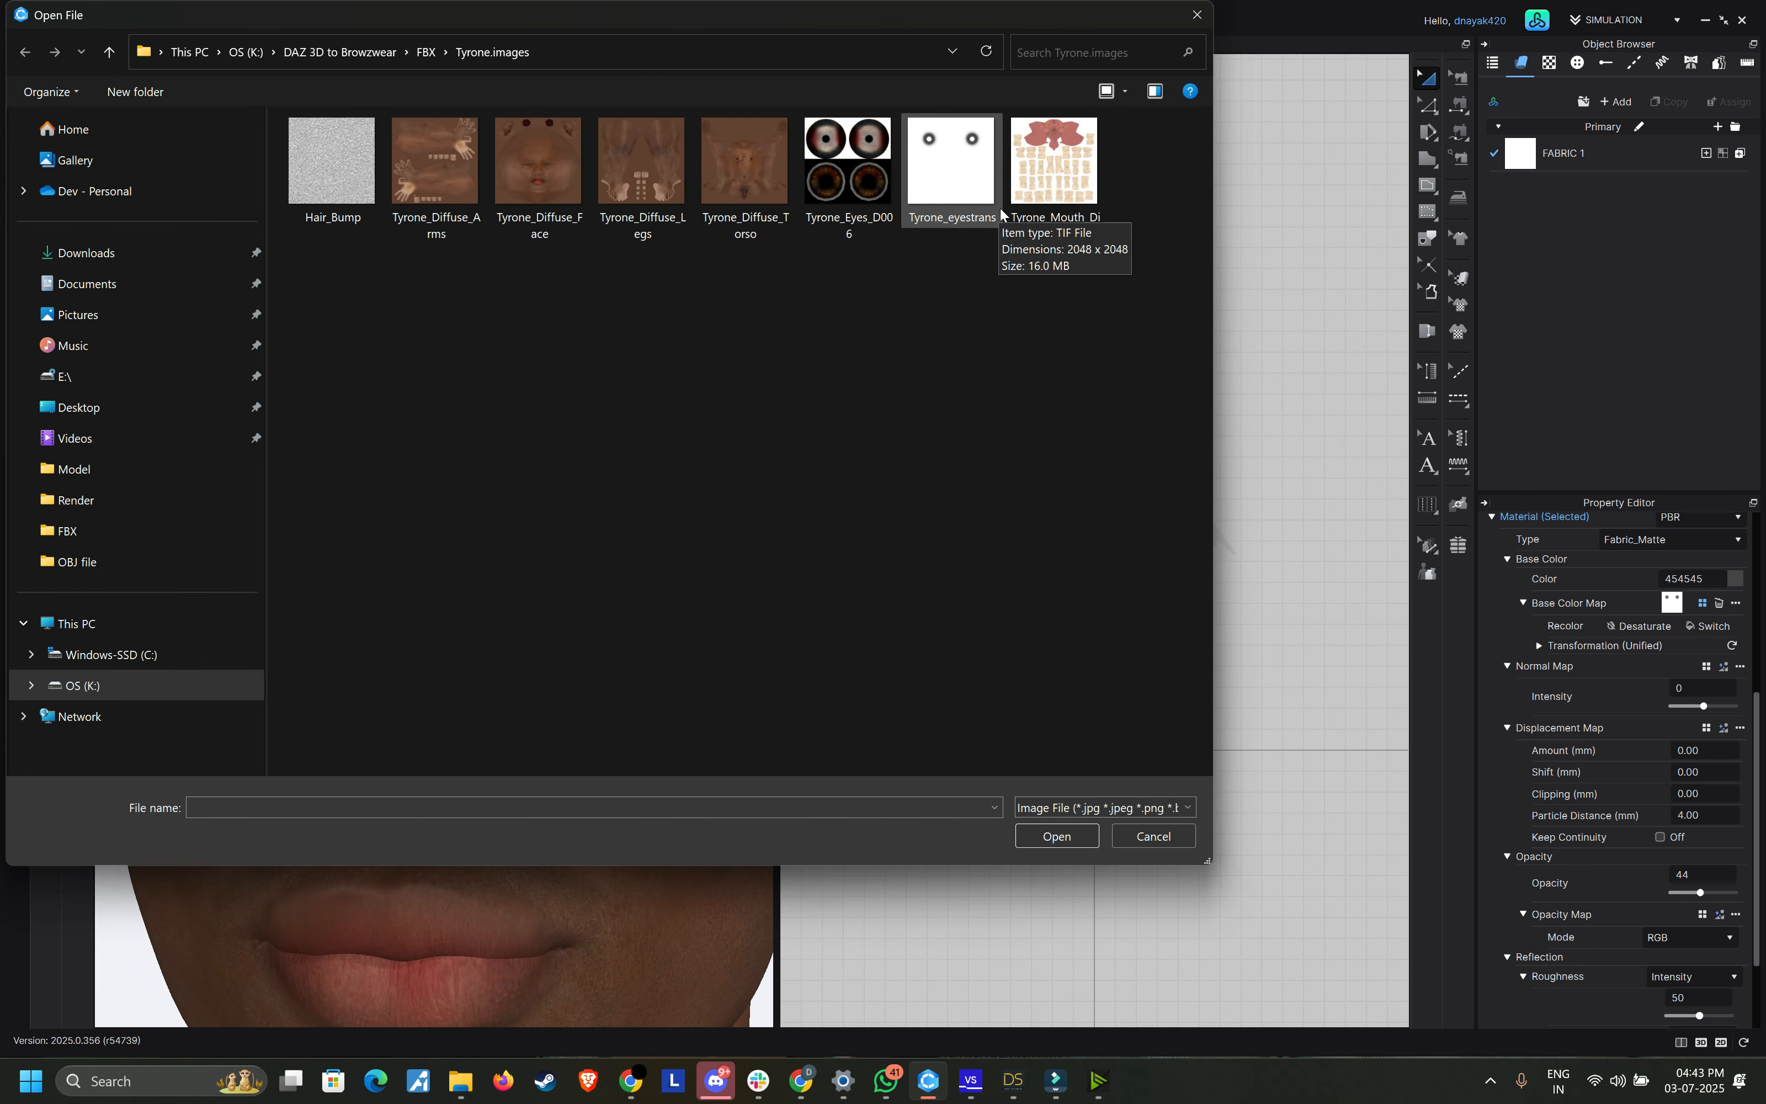
{"action": "left_click", "coordinate": [427, 51]}
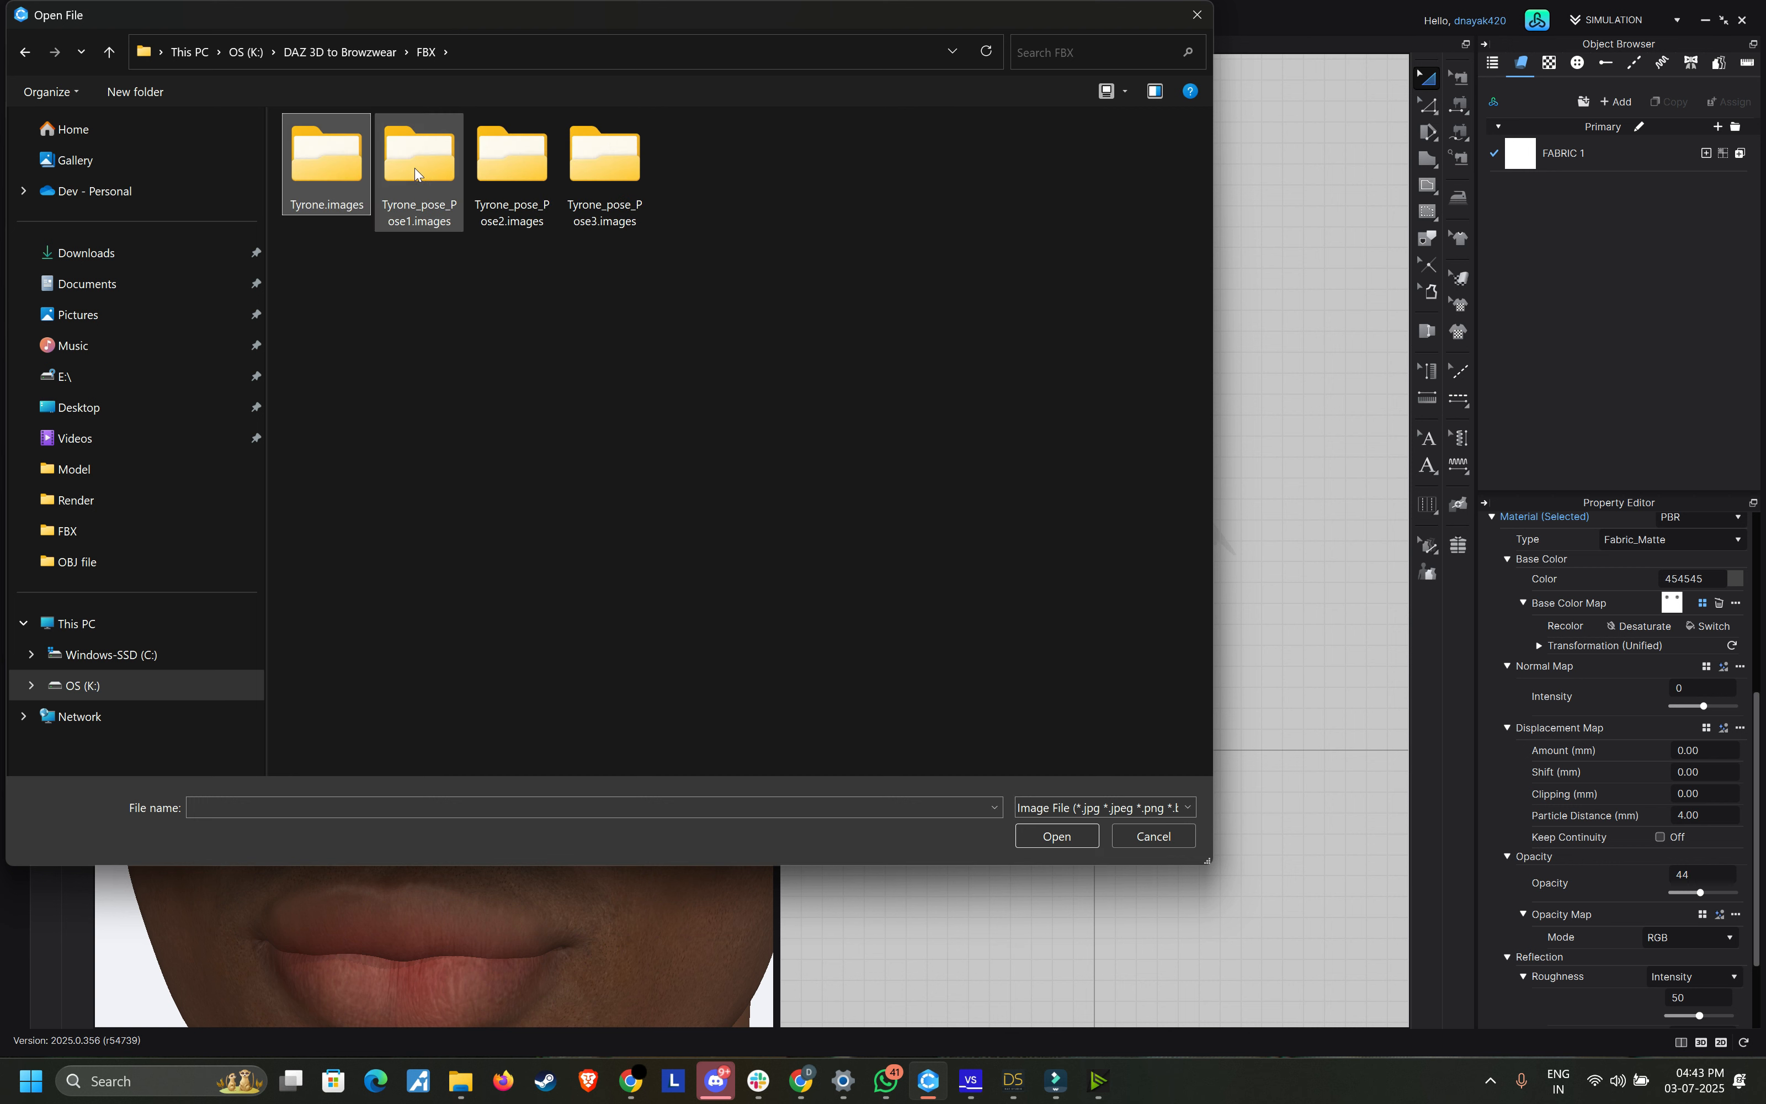
{"action": "double_click", "coordinate": [414, 169]}
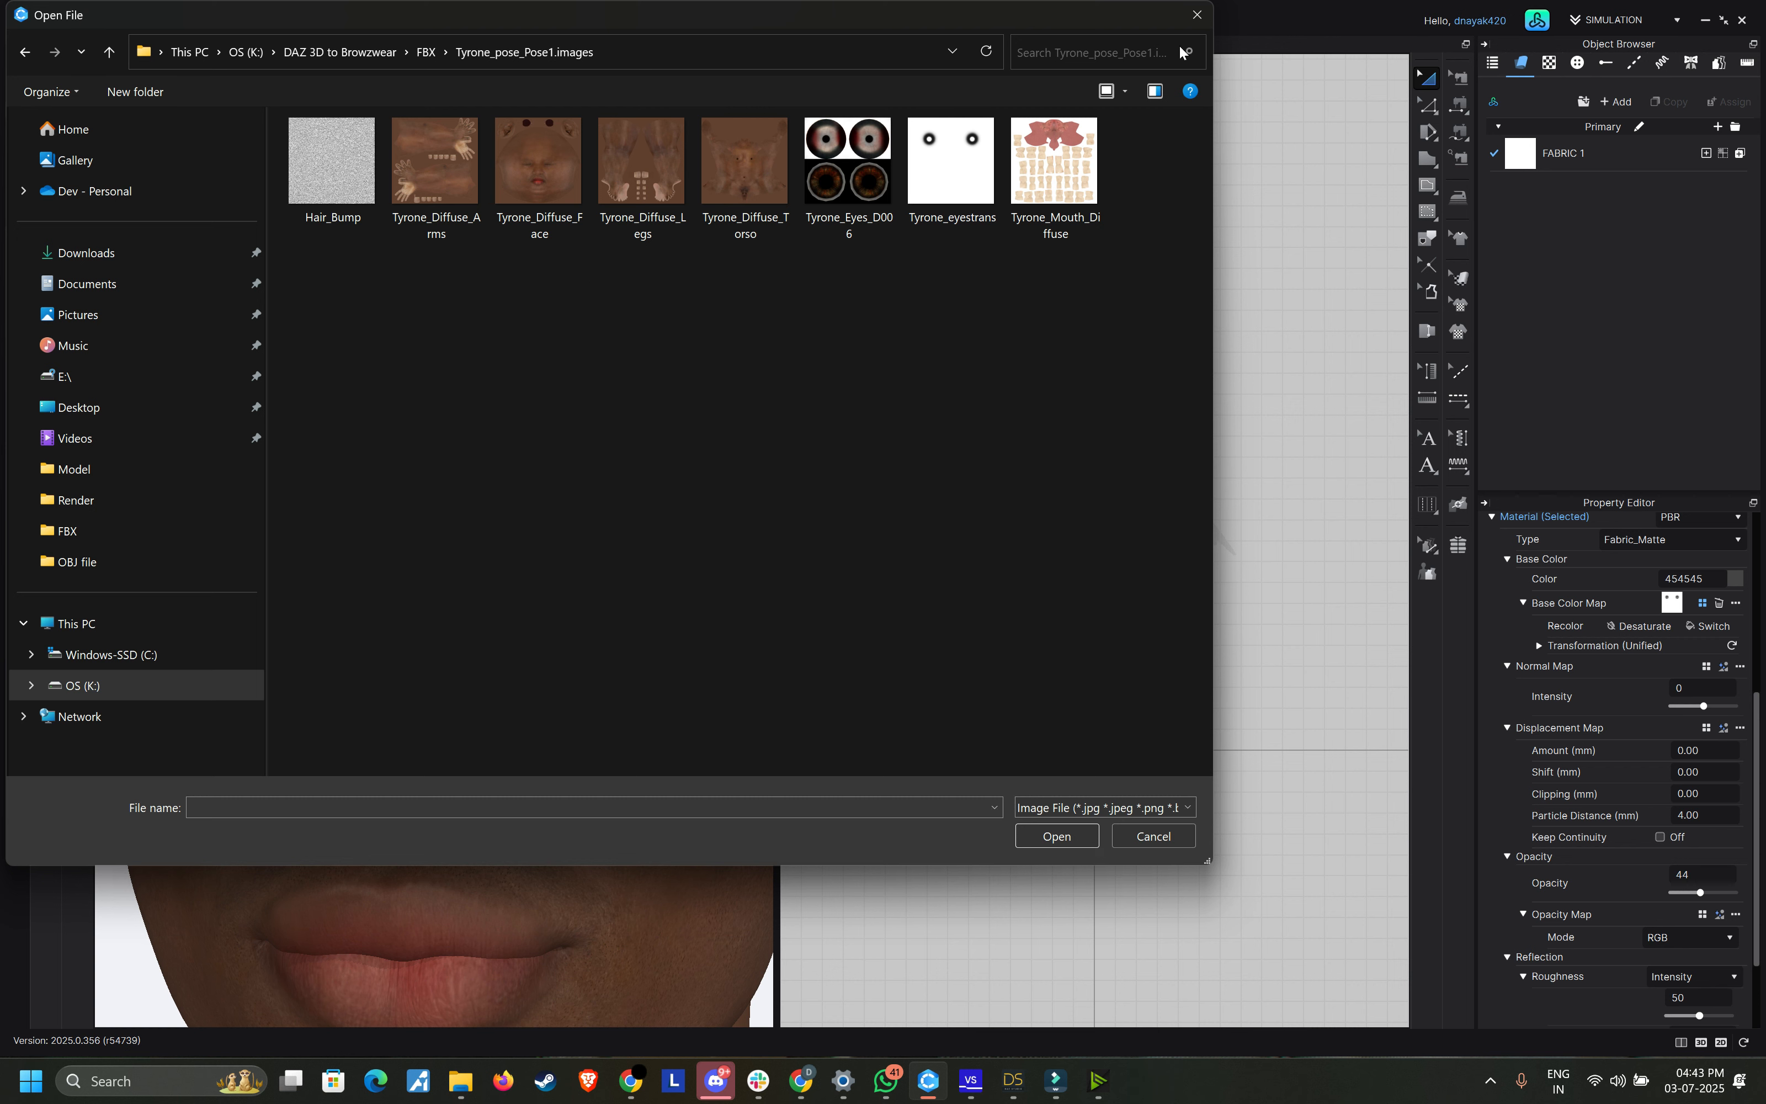
{"action": "left_click", "coordinate": [1196, 16]}
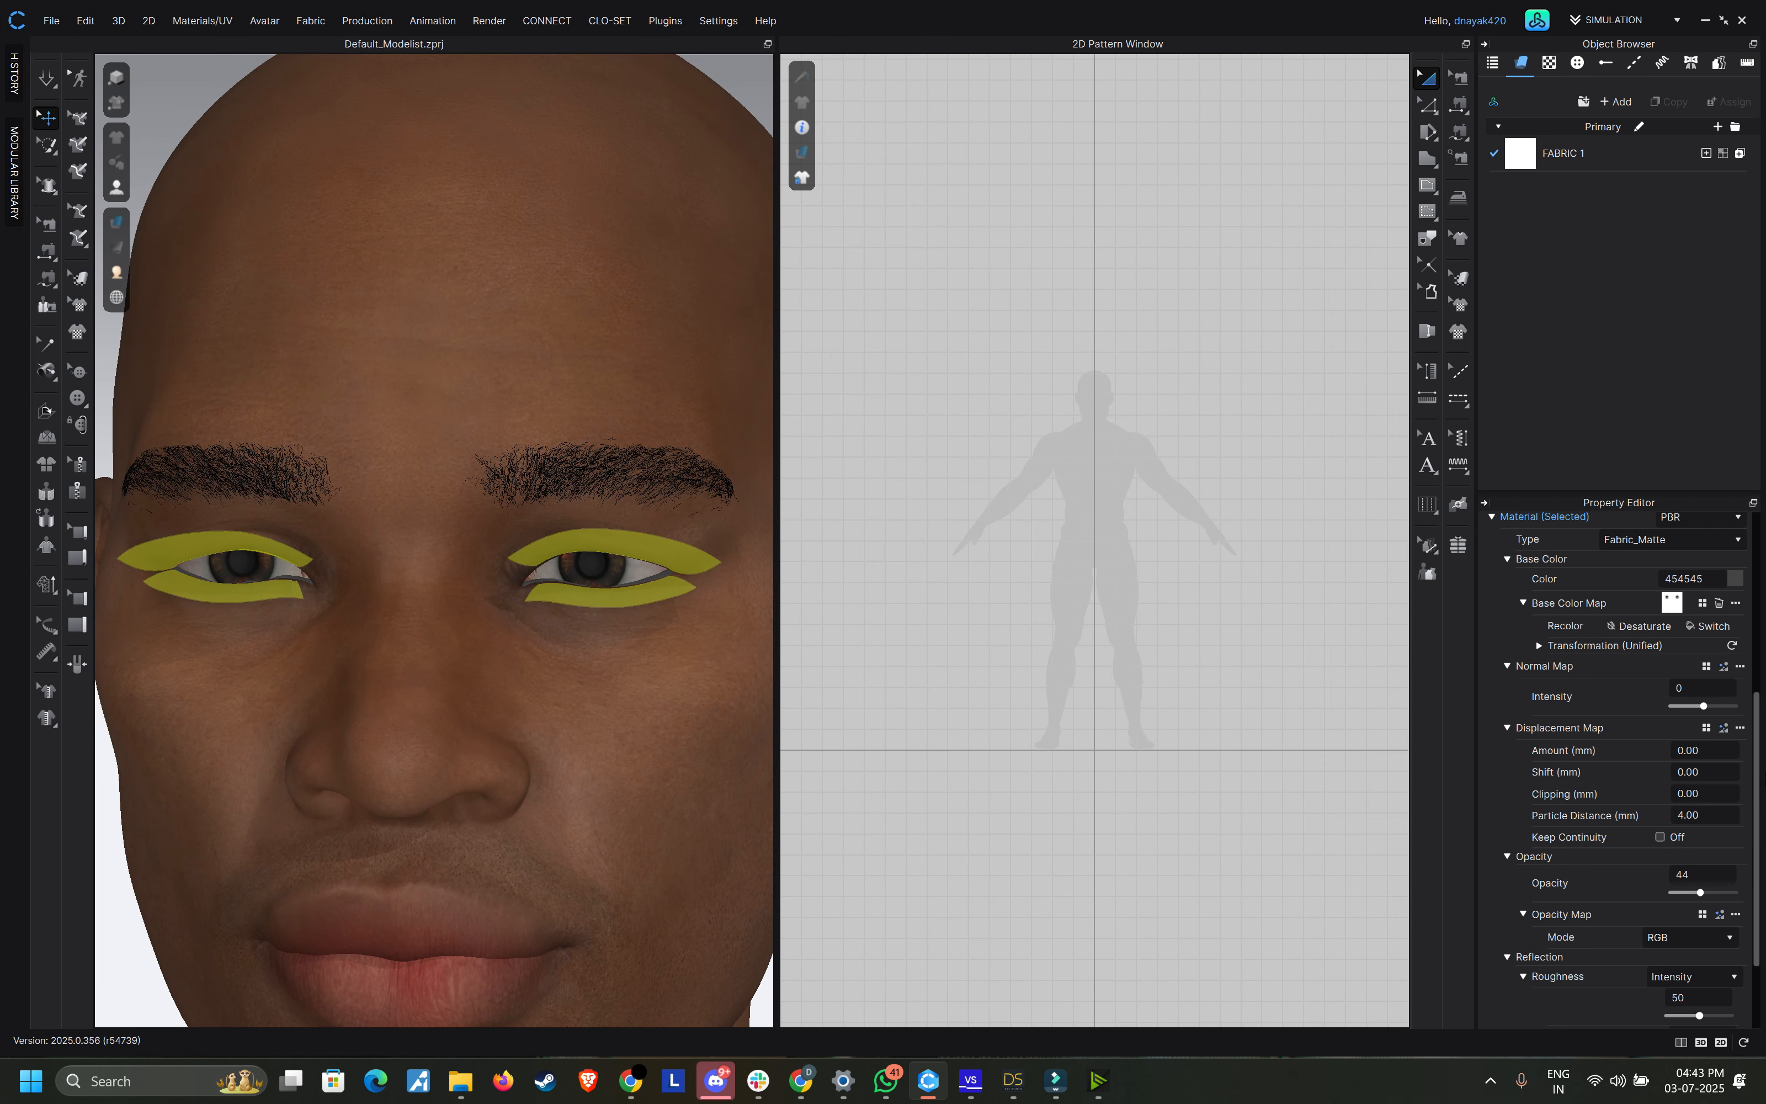
Step: Set the base color of the surfaces around the avatar's eyes to white and lower their opacity to the minimum
{"action": "left_click", "coordinate": [1734, 579]}
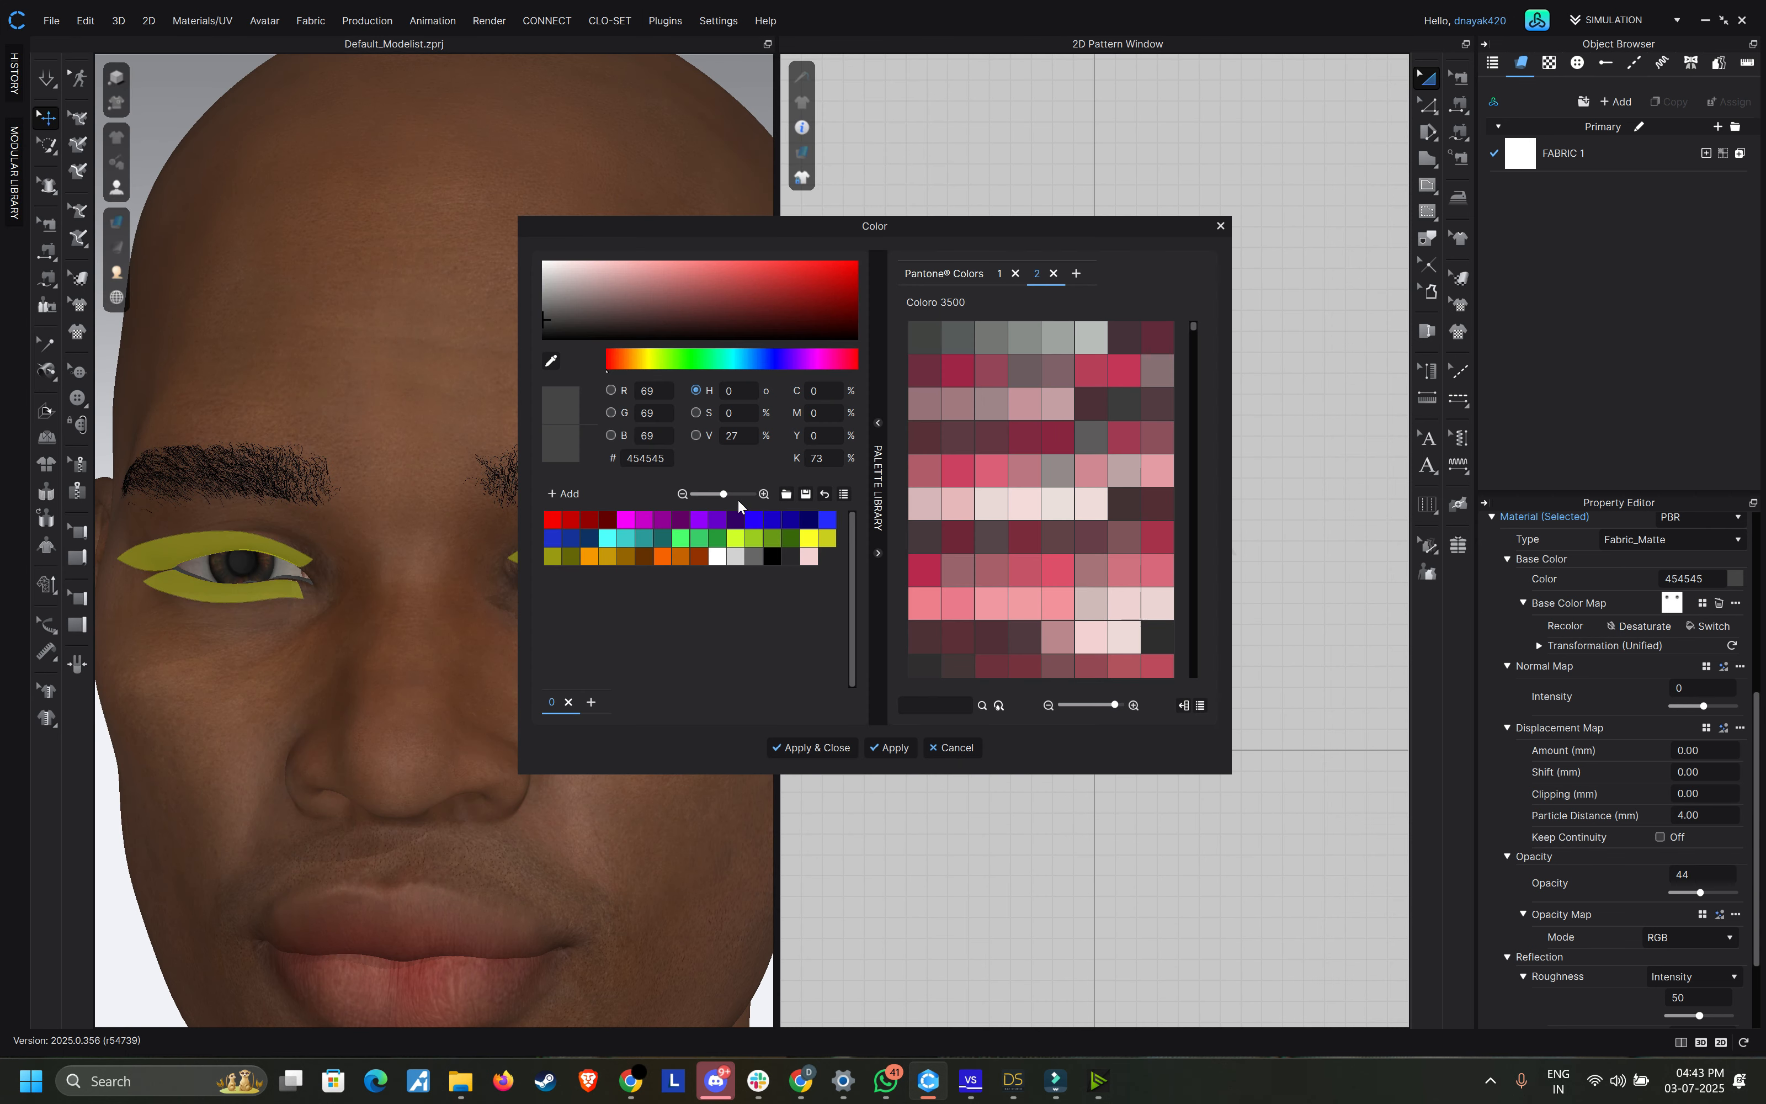
{"action": "left_click", "coordinate": [719, 558]}
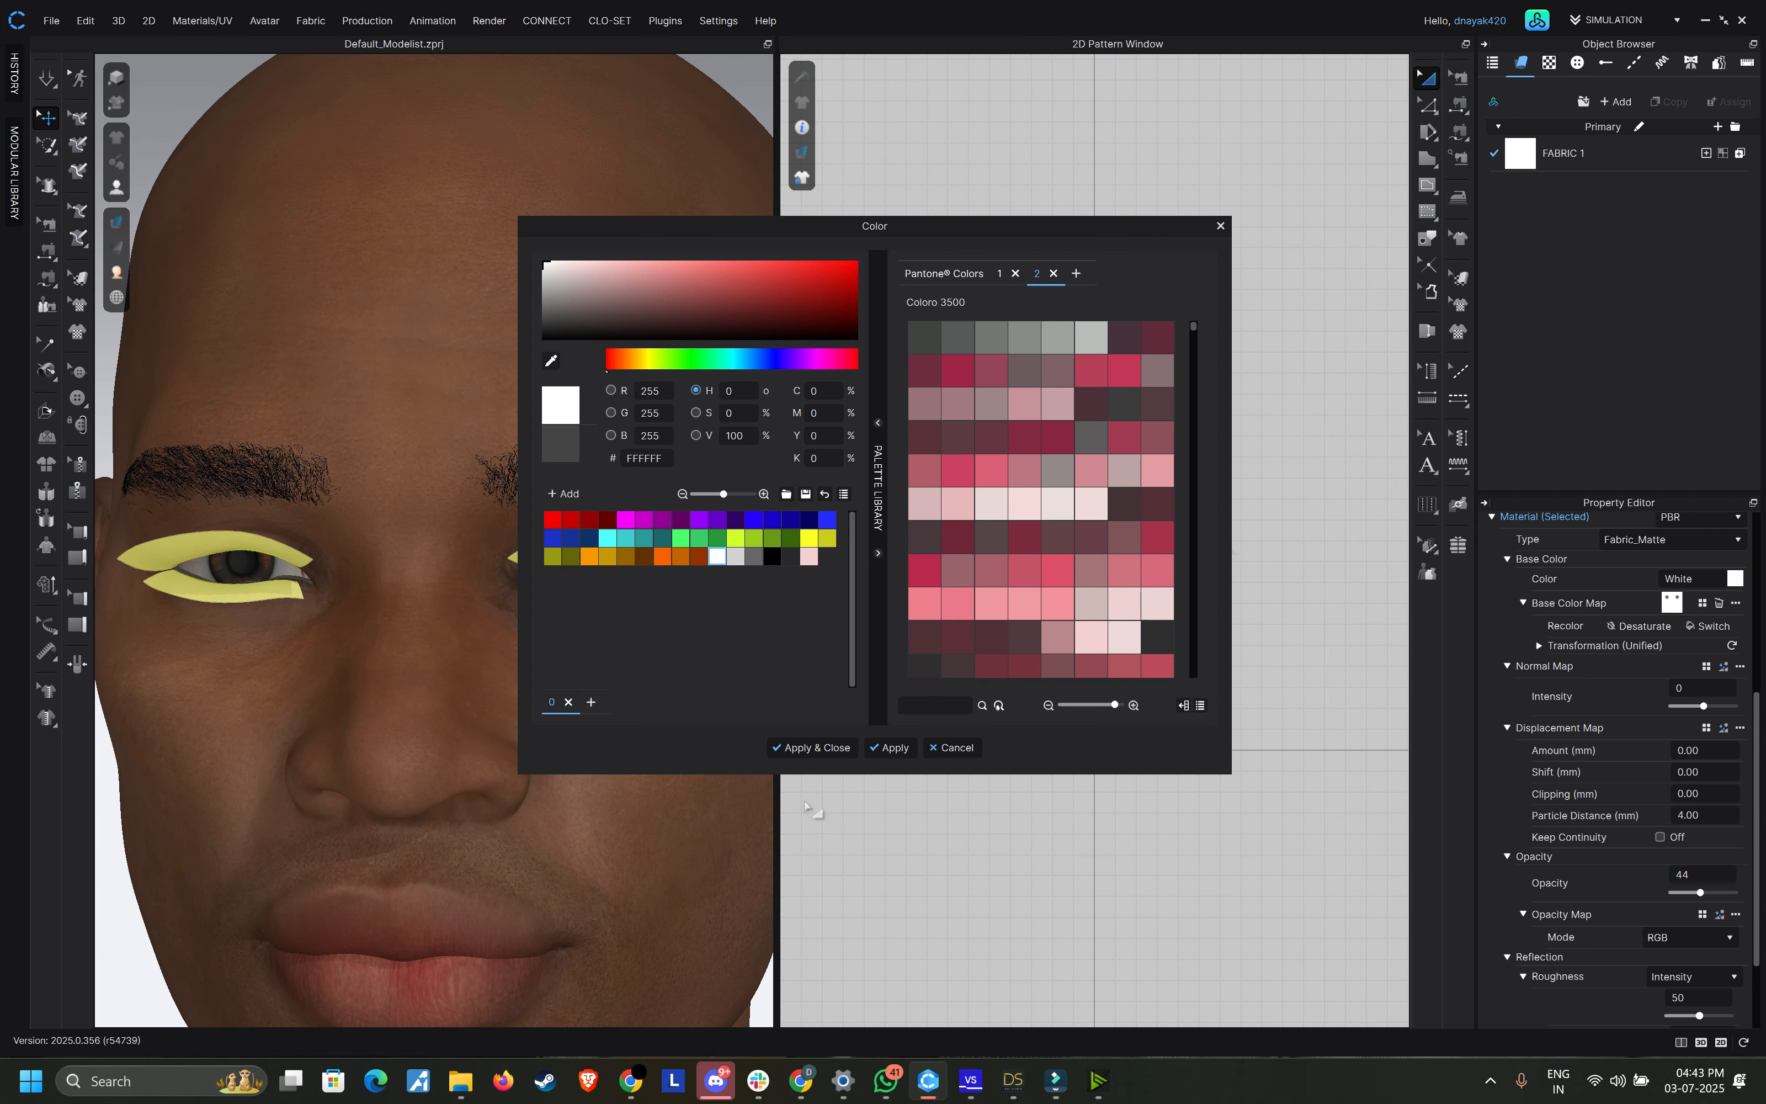
{"action": "left_click", "coordinate": [811, 747]}
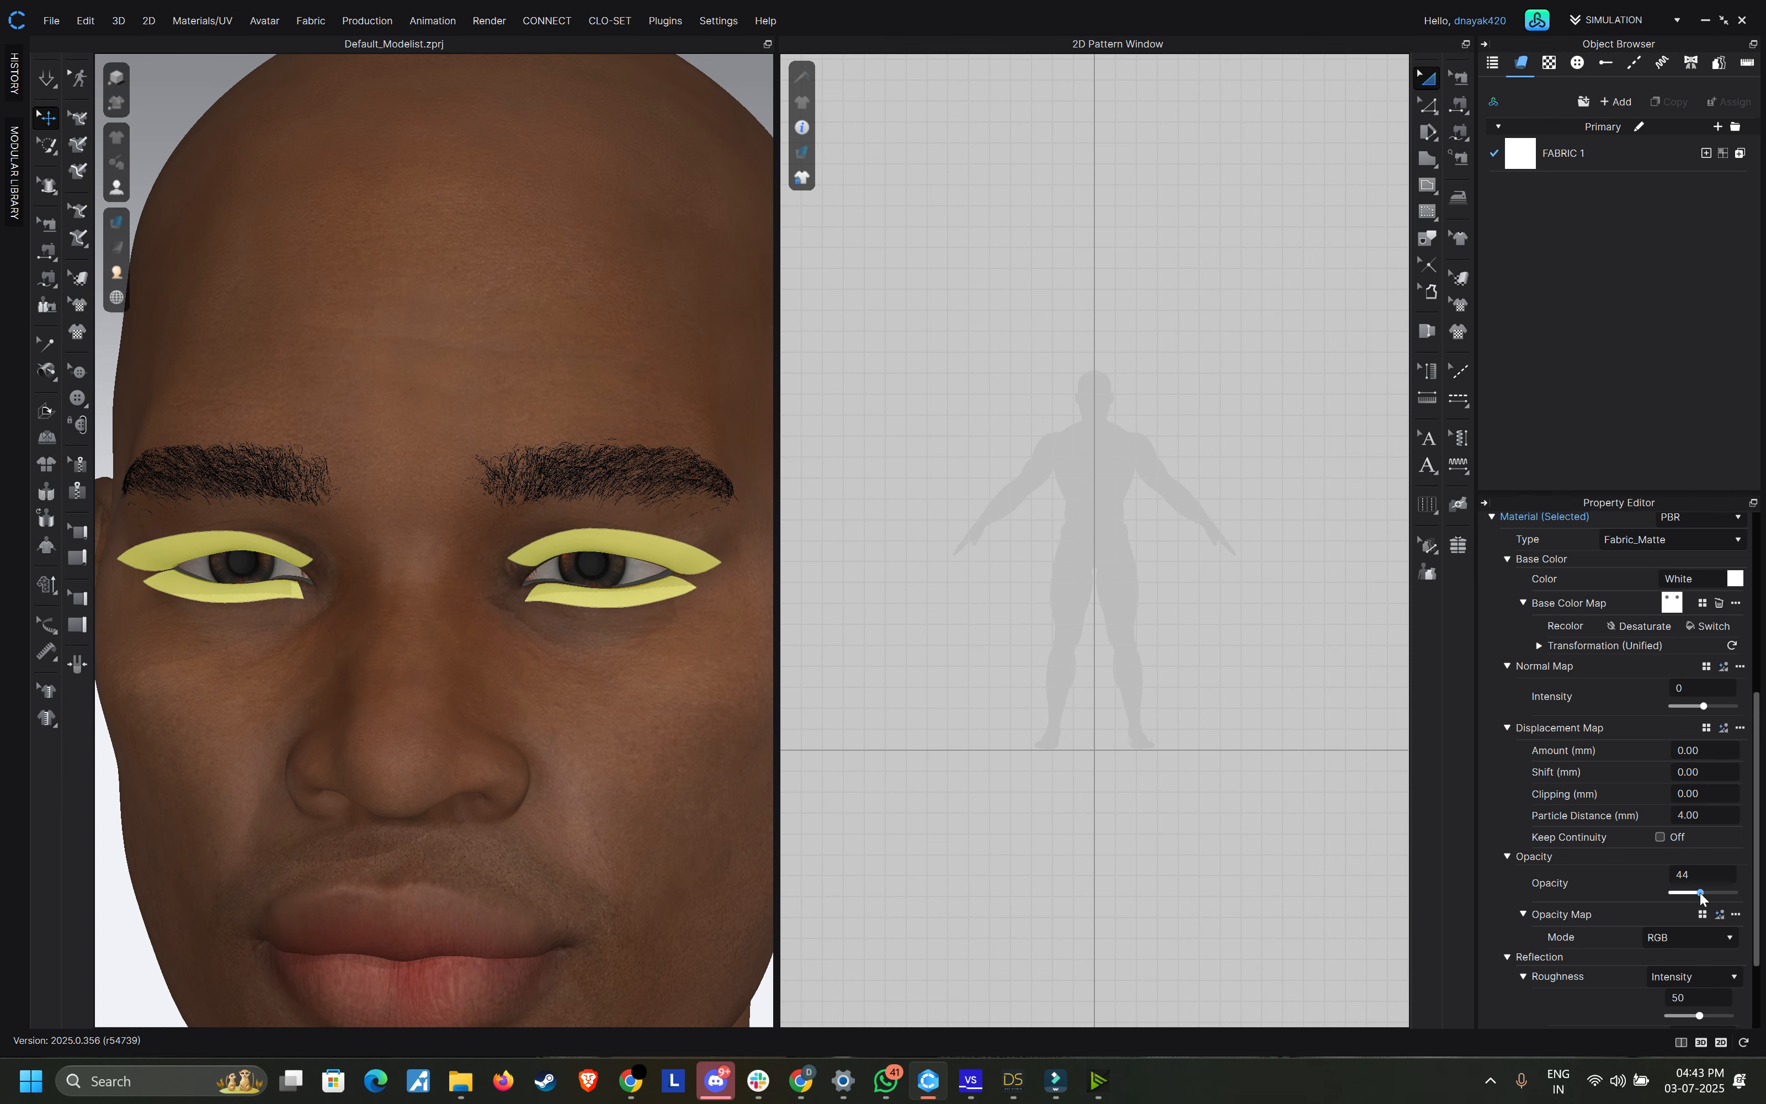
{"action": "left_click_drag", "start_coordinate": [1700, 895], "coordinate": [1674, 894]}
{"action": "left_click", "coordinate": [727, 606]}
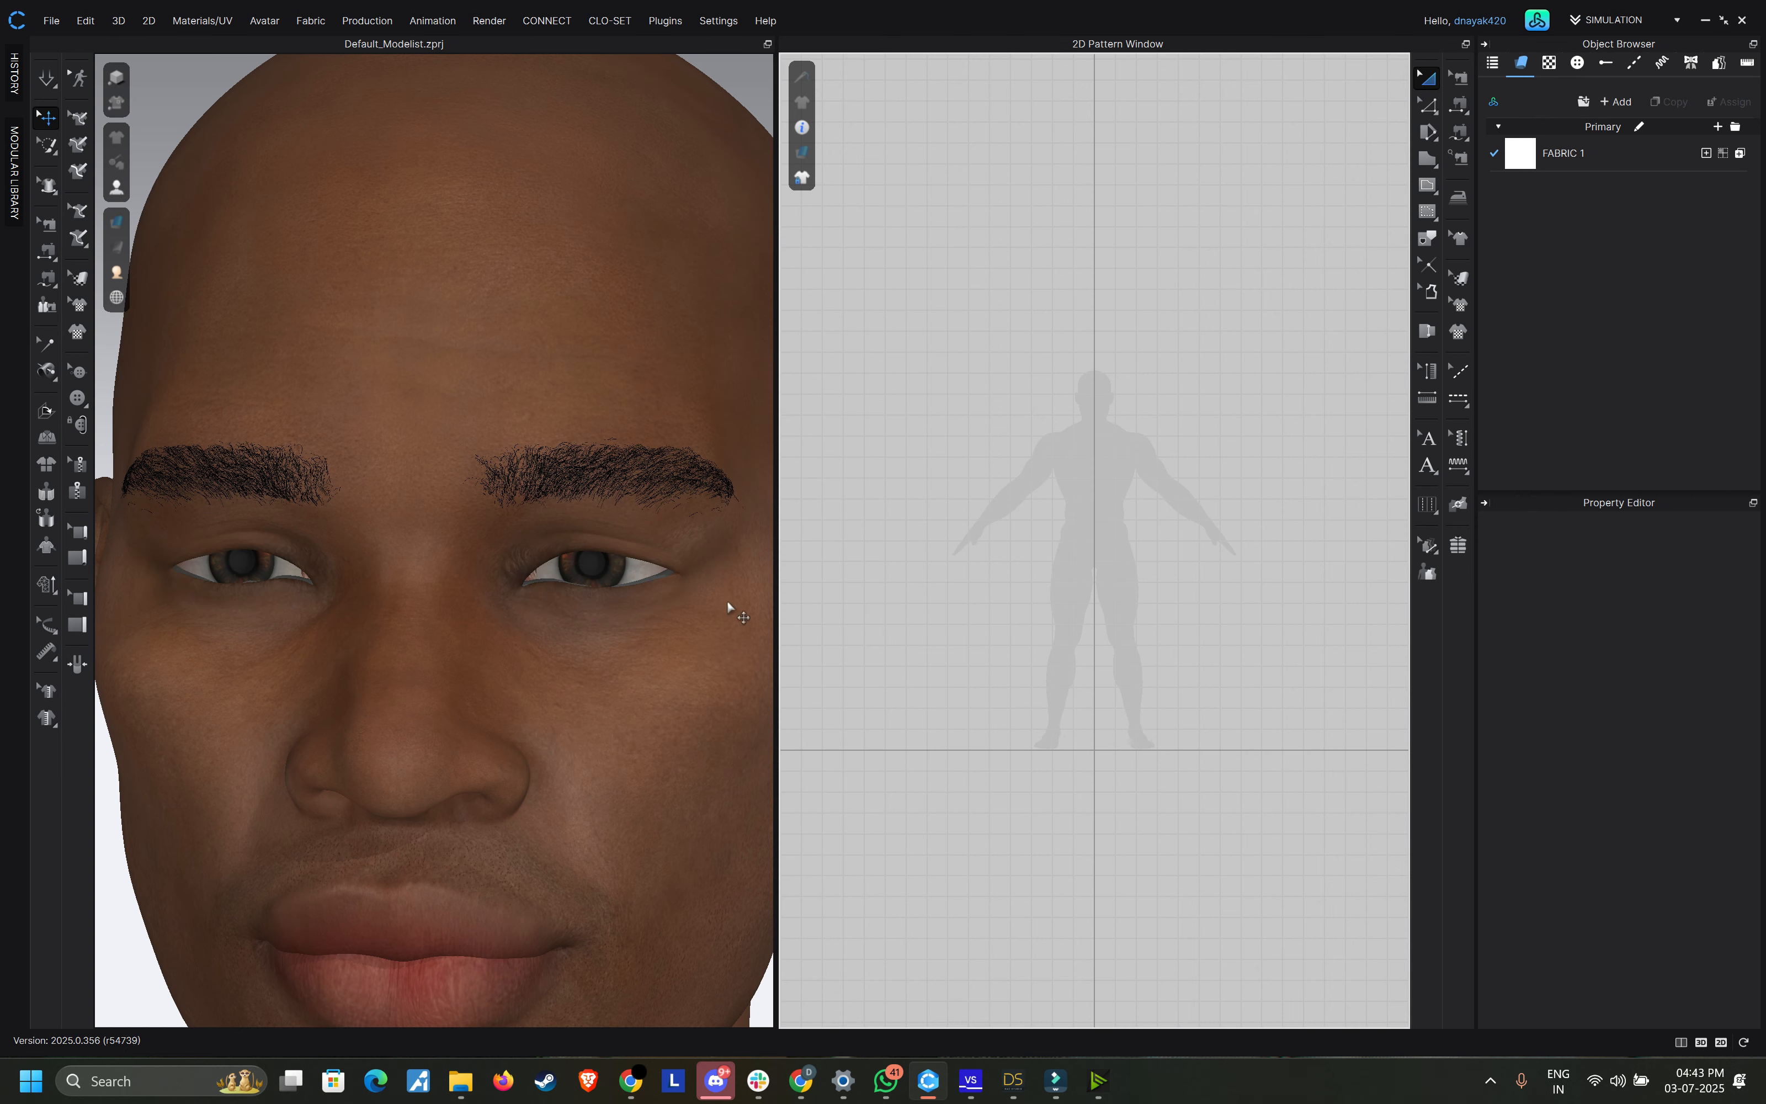
Step: Adjust the material opacity of the surfaces covering the avatar's eyeballs
{"action": "left_click", "coordinate": [670, 566]}
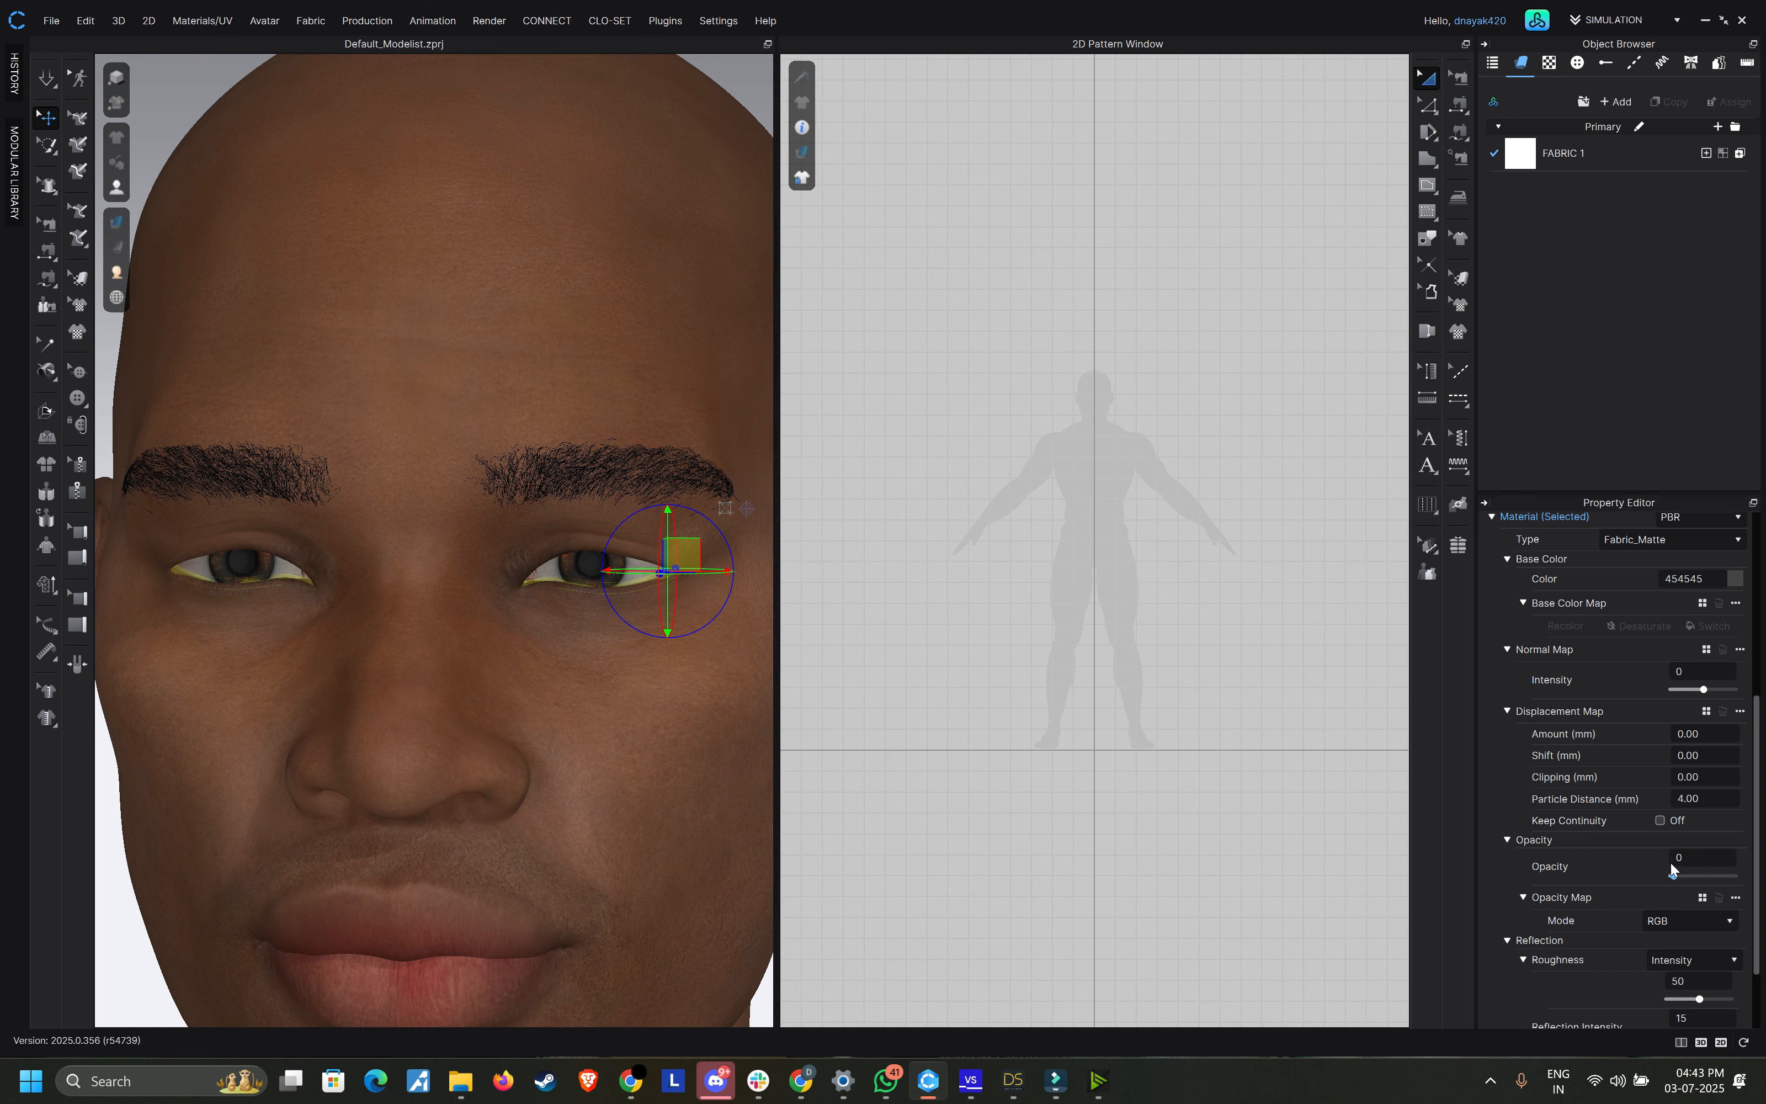
{"action": "left_click_drag", "start_coordinate": [1673, 873], "coordinate": [1685, 874]}
{"action": "left_click", "coordinate": [1267, 756]}
Step: Start an OBJ export of the avatar and create a folder named CLO Obj inside DAZ 3D to Browzwear\OBJ file
{"action": "scroll", "coordinate": [724, 682], "scroll_direction": "down", "scroll_amount": 3}
{"action": "key", "text": "3"}
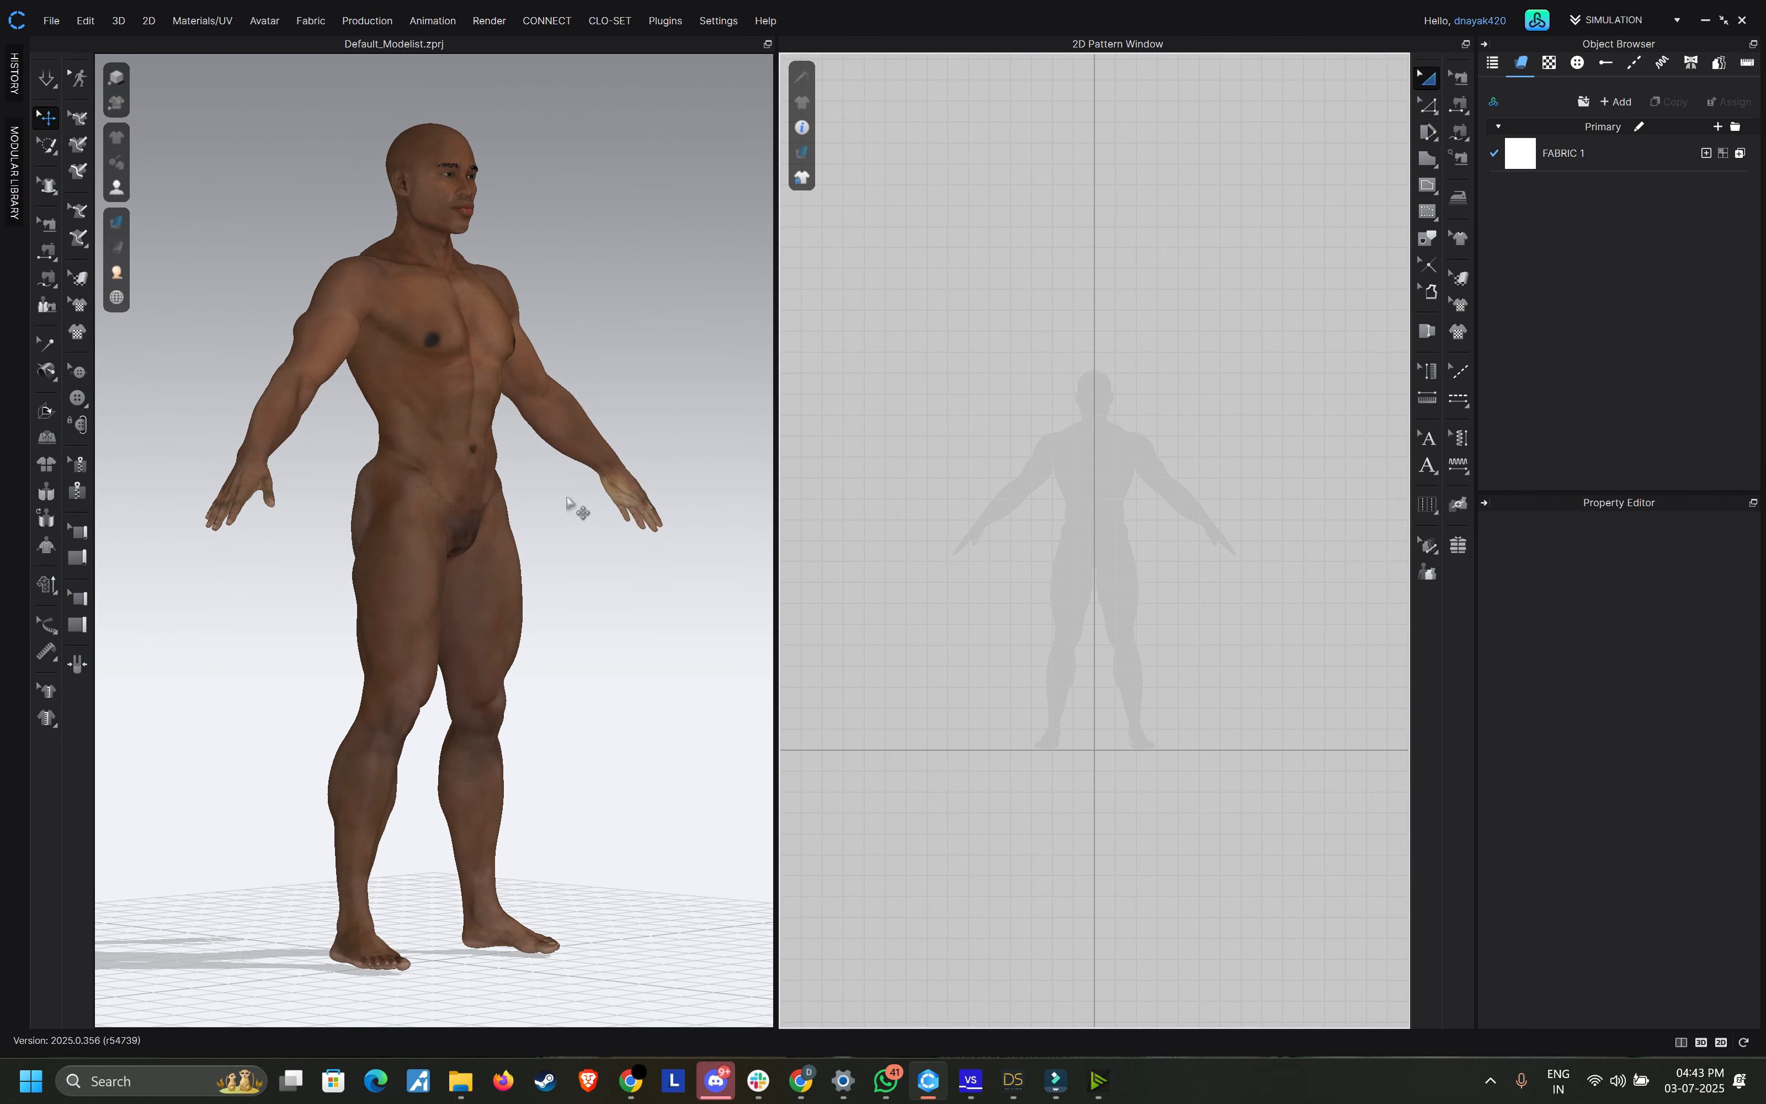
{"action": "right_click_drag", "start_coordinate": [567, 502], "coordinate": [537, 552]}
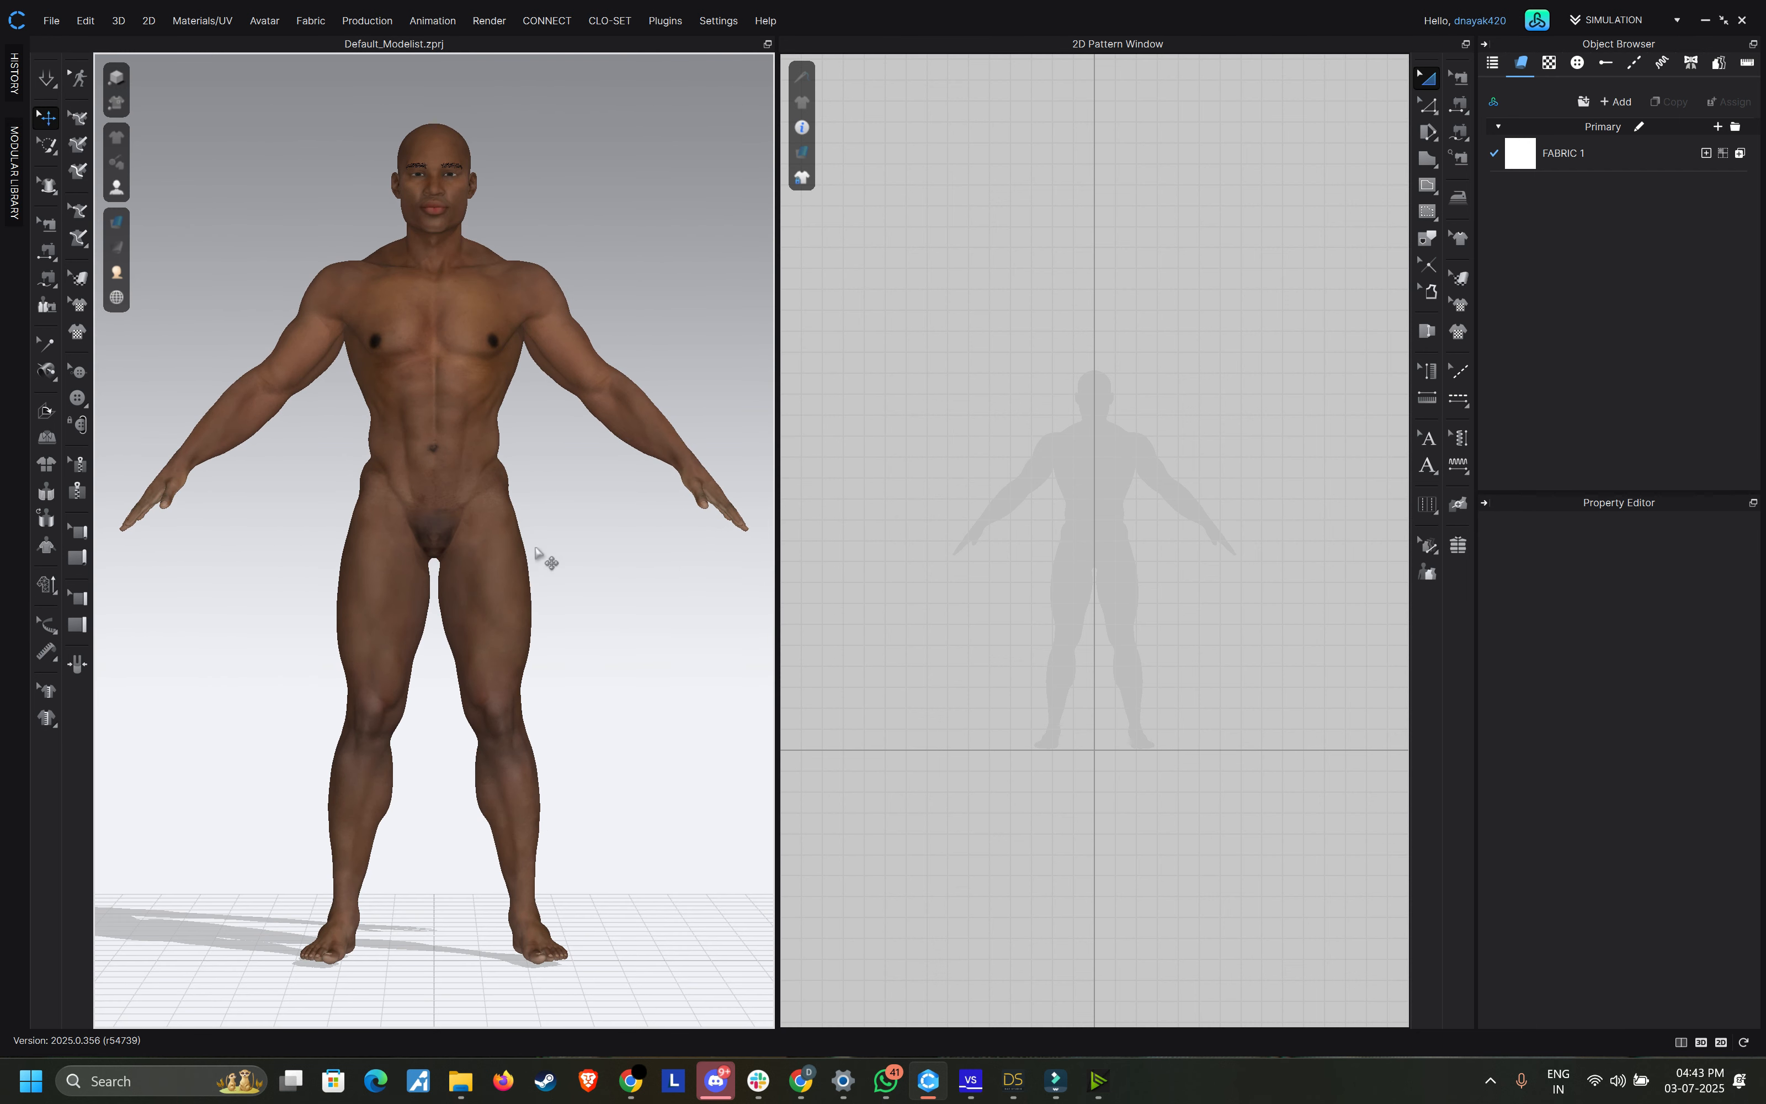
{"action": "left_click", "coordinate": [422, 405]}
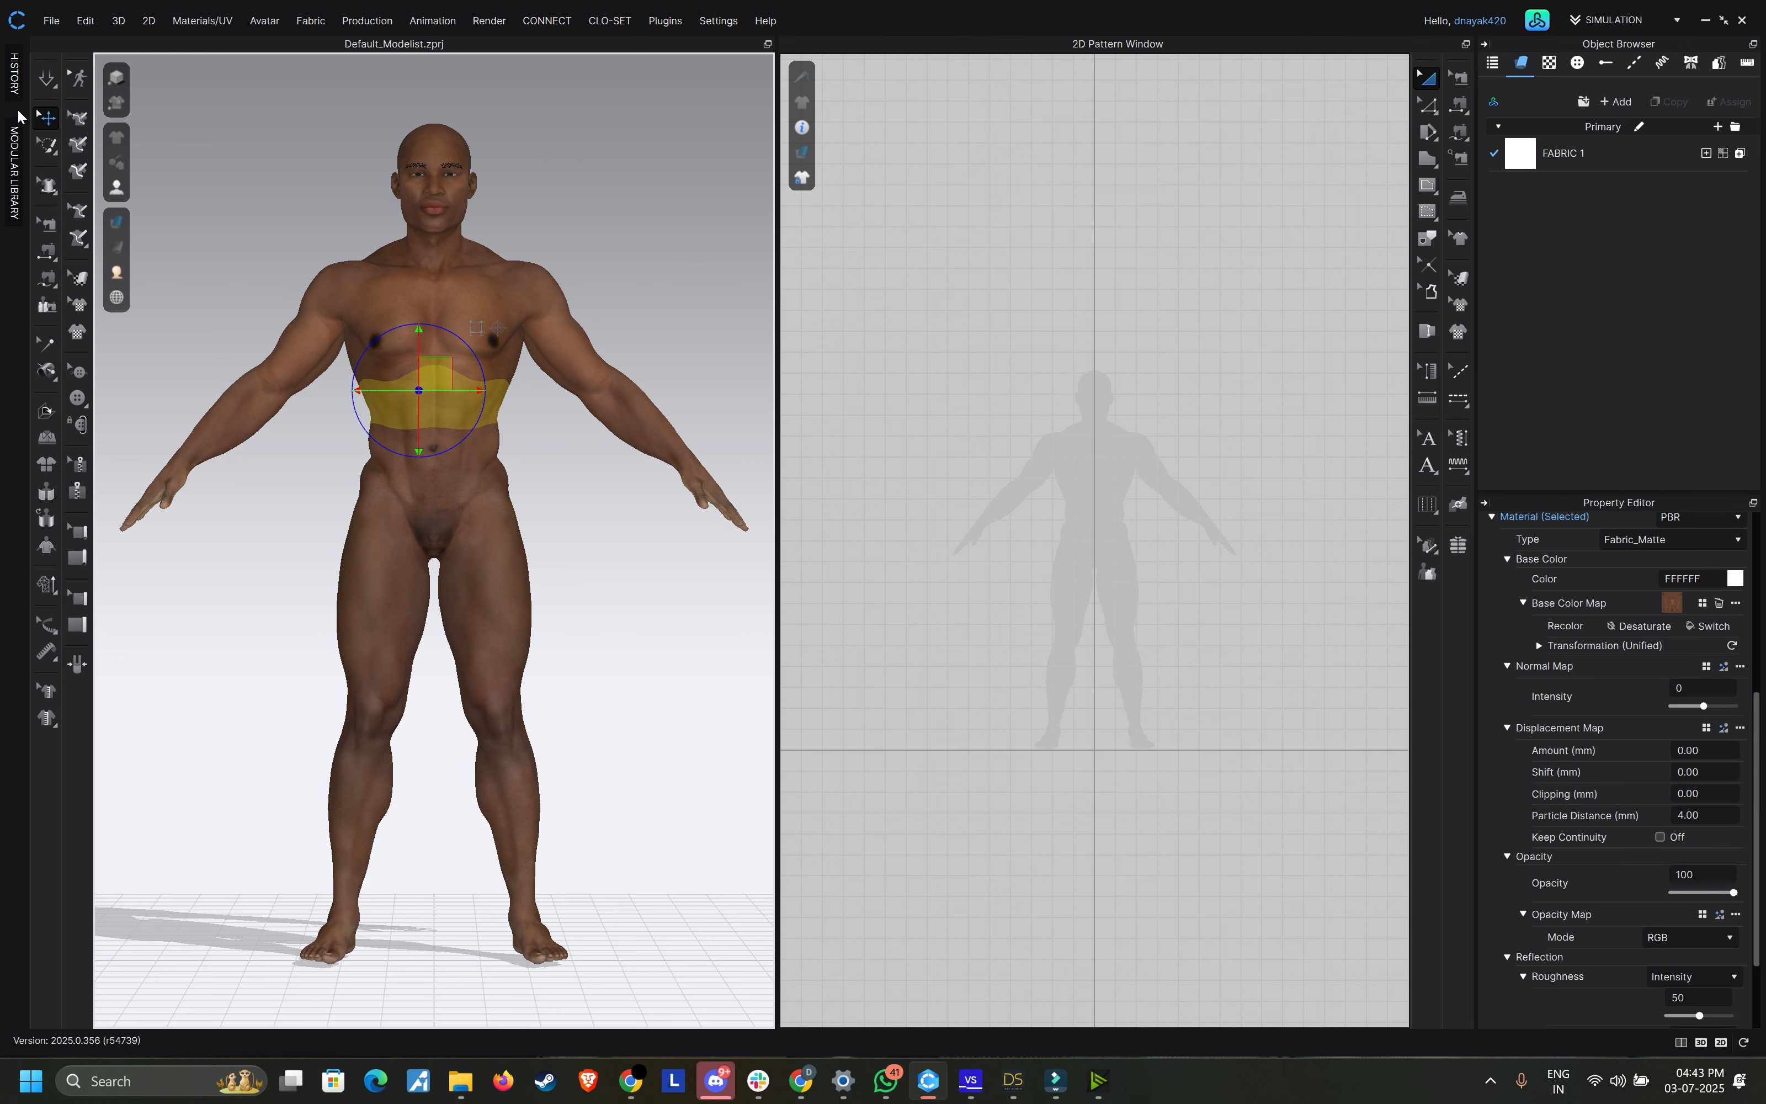
{"action": "left_click", "coordinate": [51, 21]}
{"action": "left_click", "coordinate": [90, 185]}
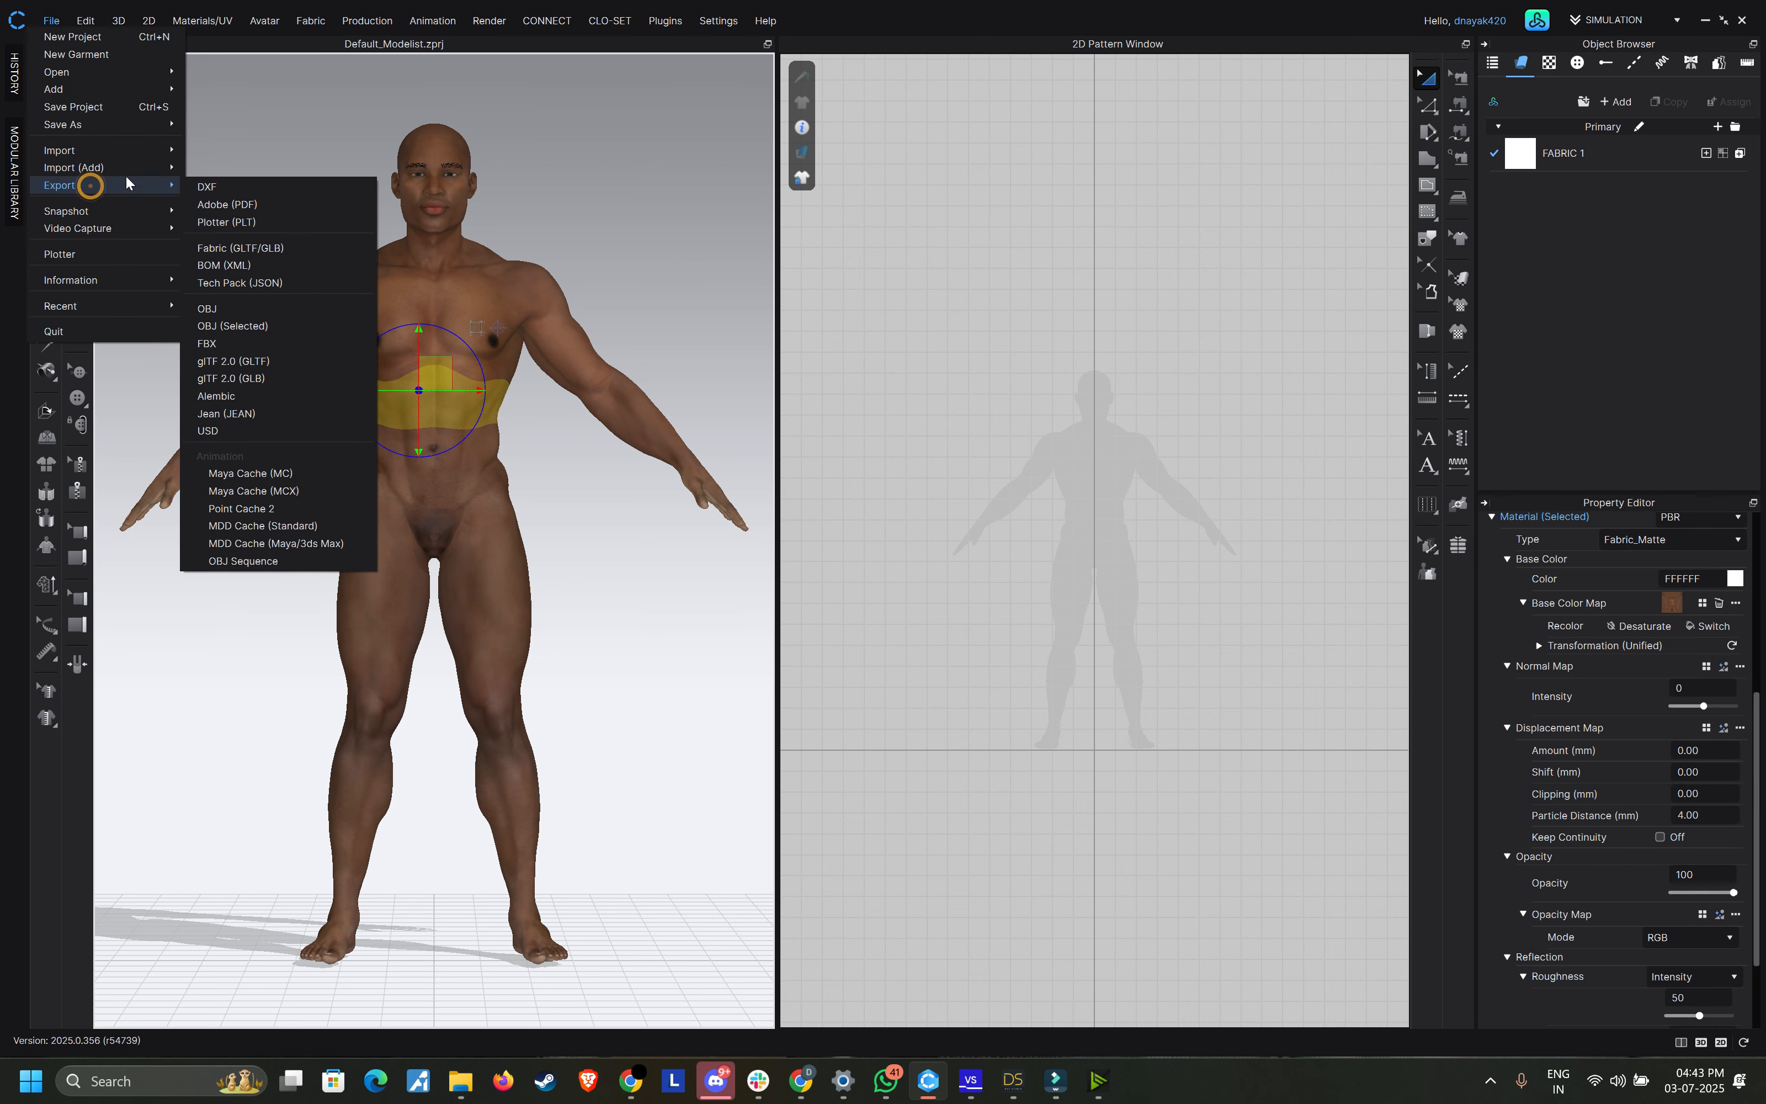
{"action": "left_click", "coordinate": [233, 309]}
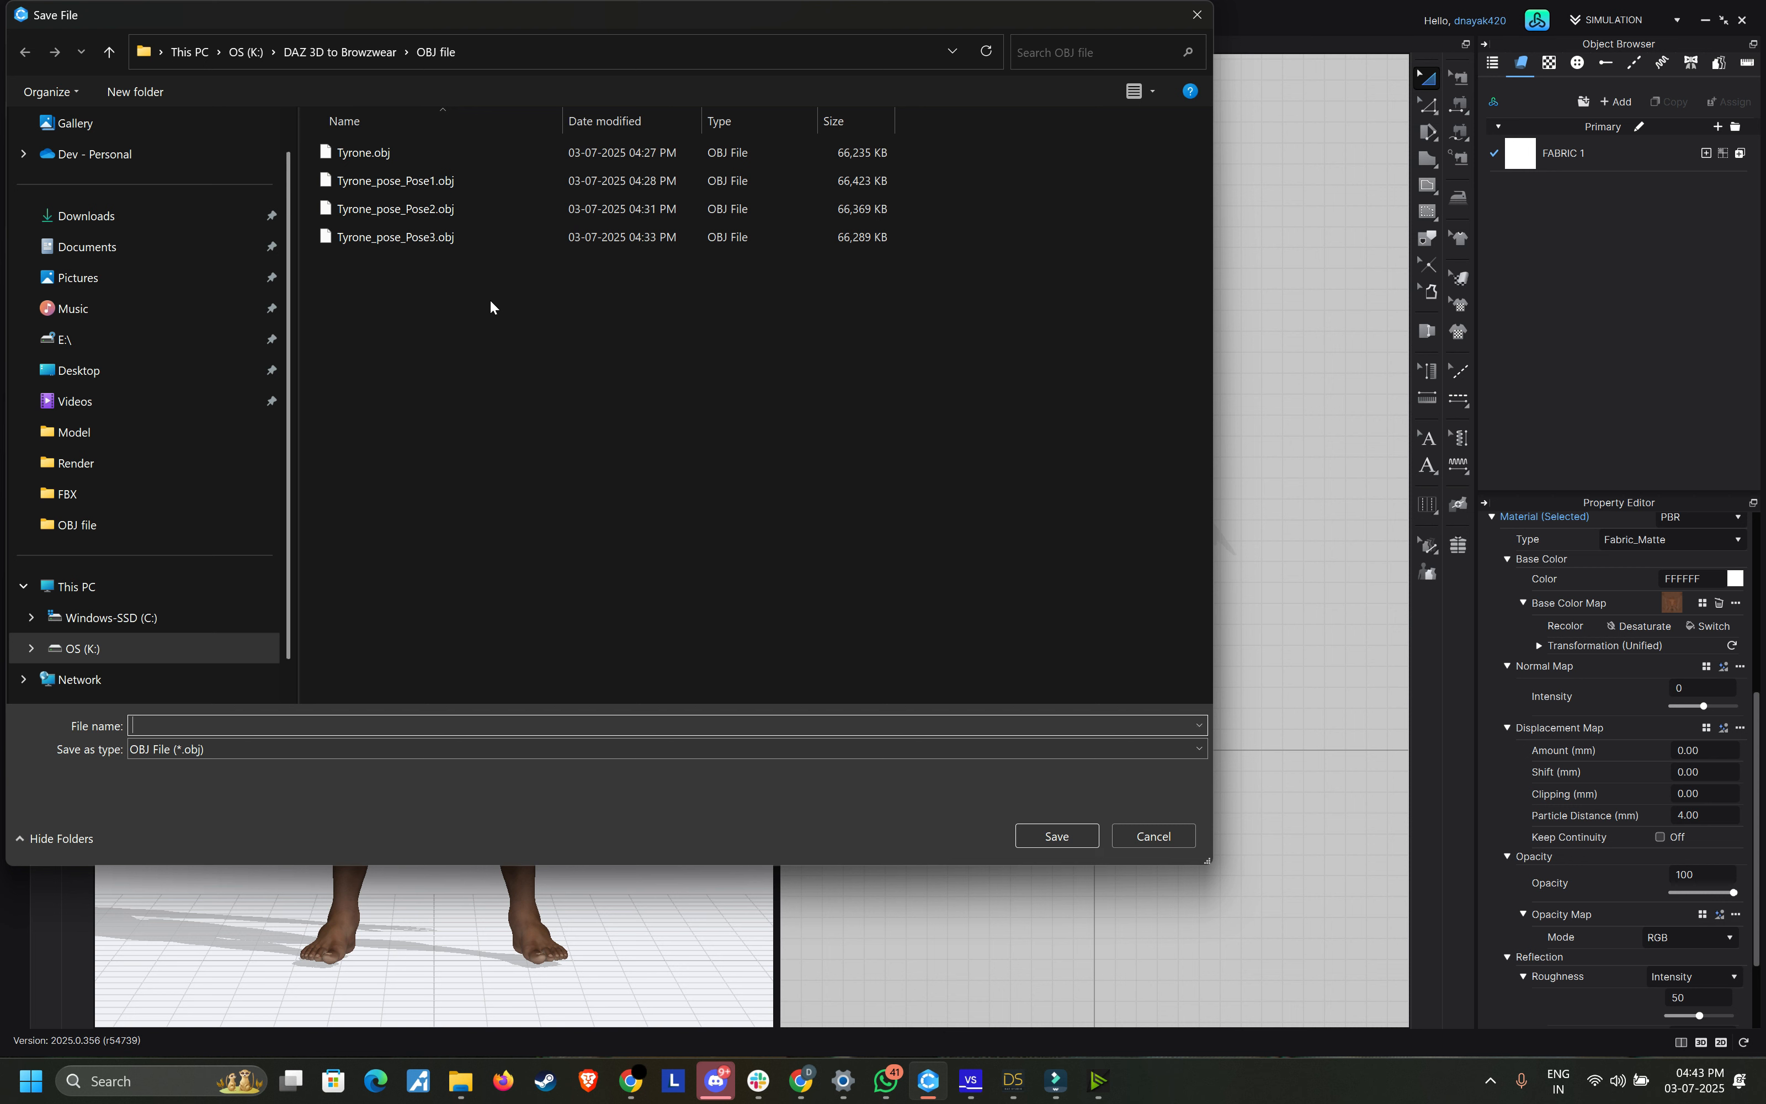
{"action": "left_click", "coordinate": [467, 151]}
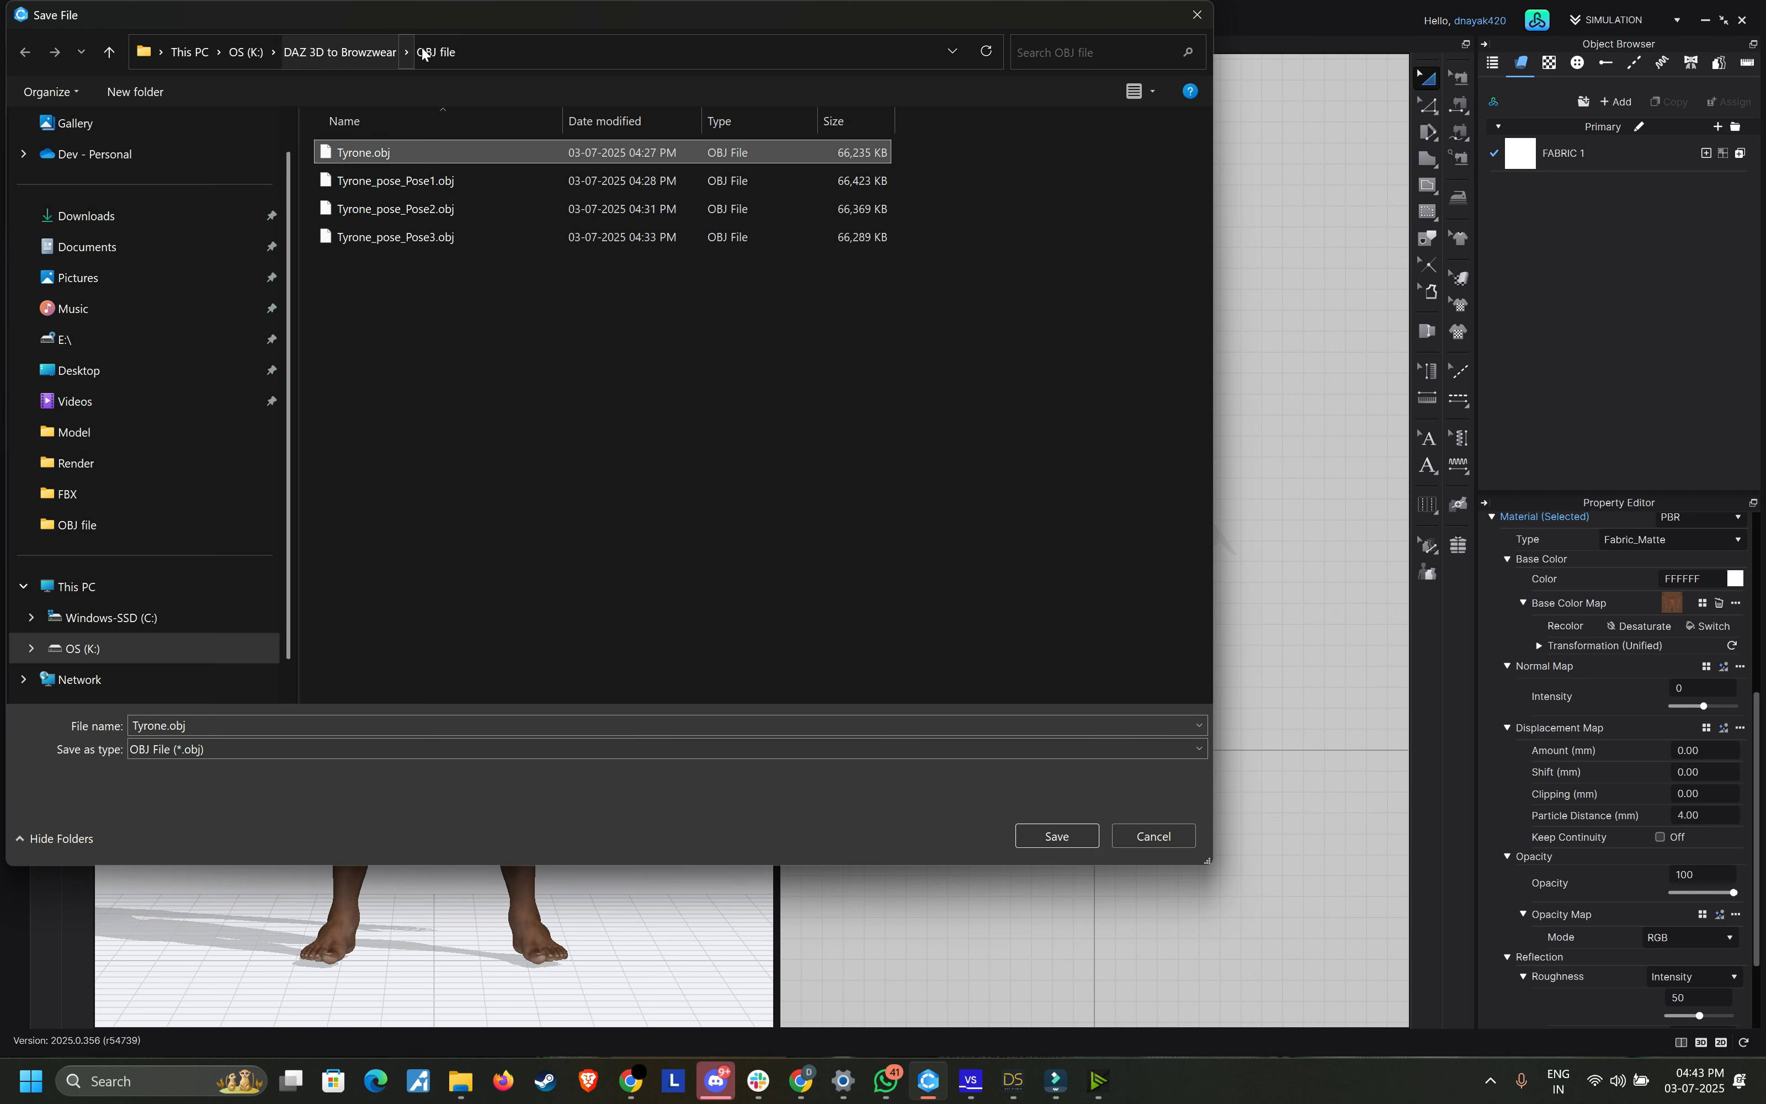
{"action": "right_click", "coordinate": [556, 338]}
{"action": "left_click", "coordinate": [132, 93]}
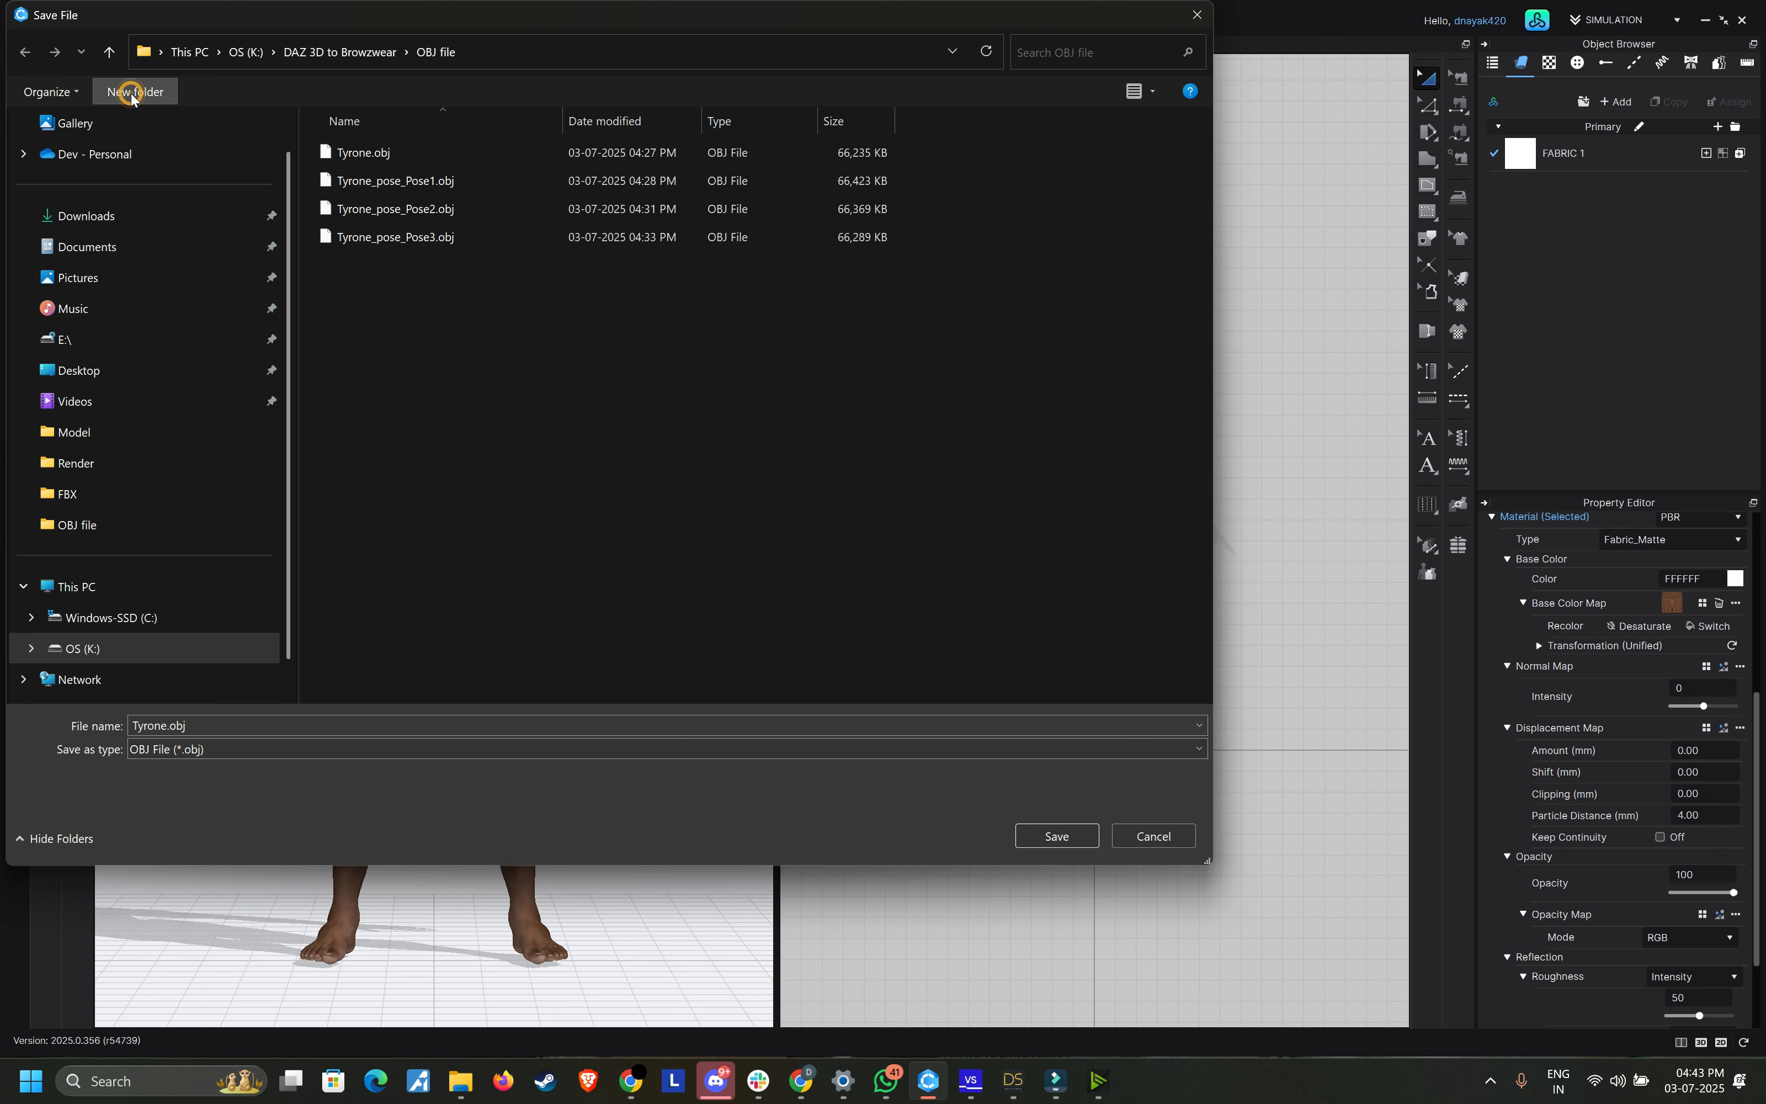
{"action": "type", "text": "CLO "}
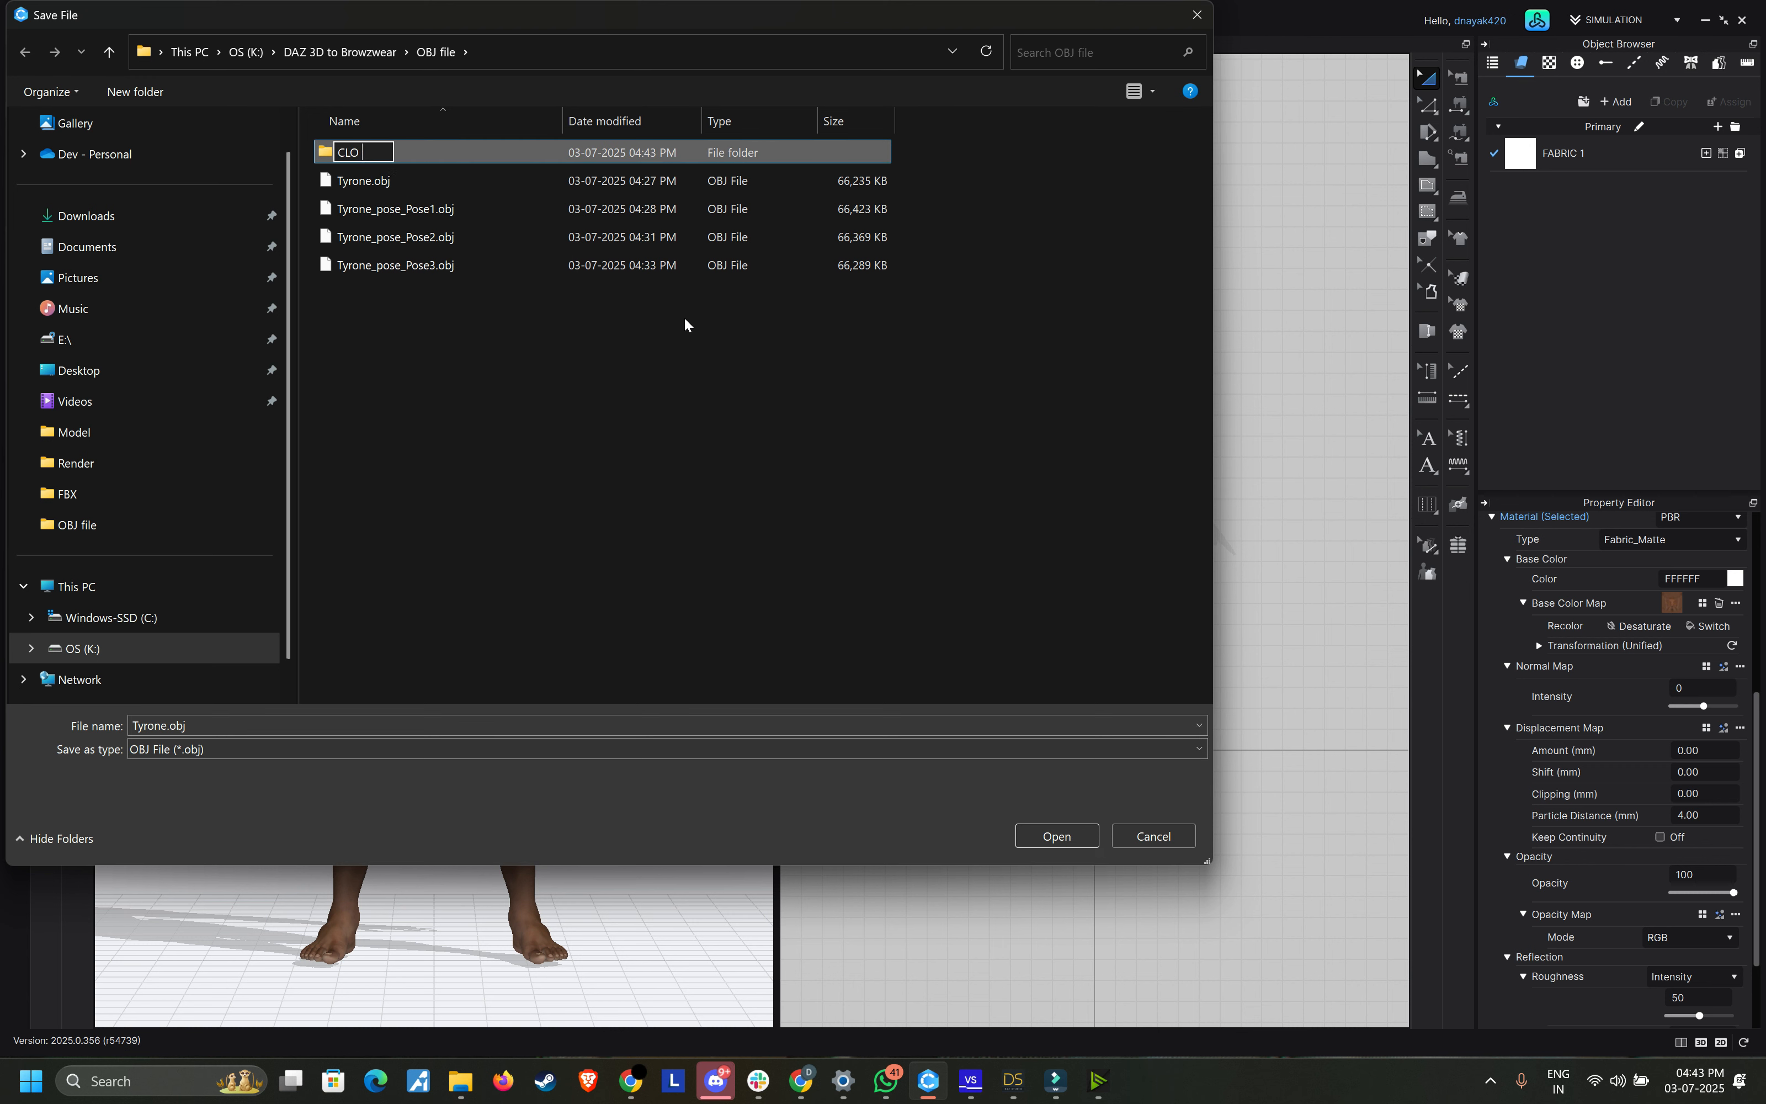
{"action": "type", "text": "Ovbj"}
{"action": "key", "text": "Return"}
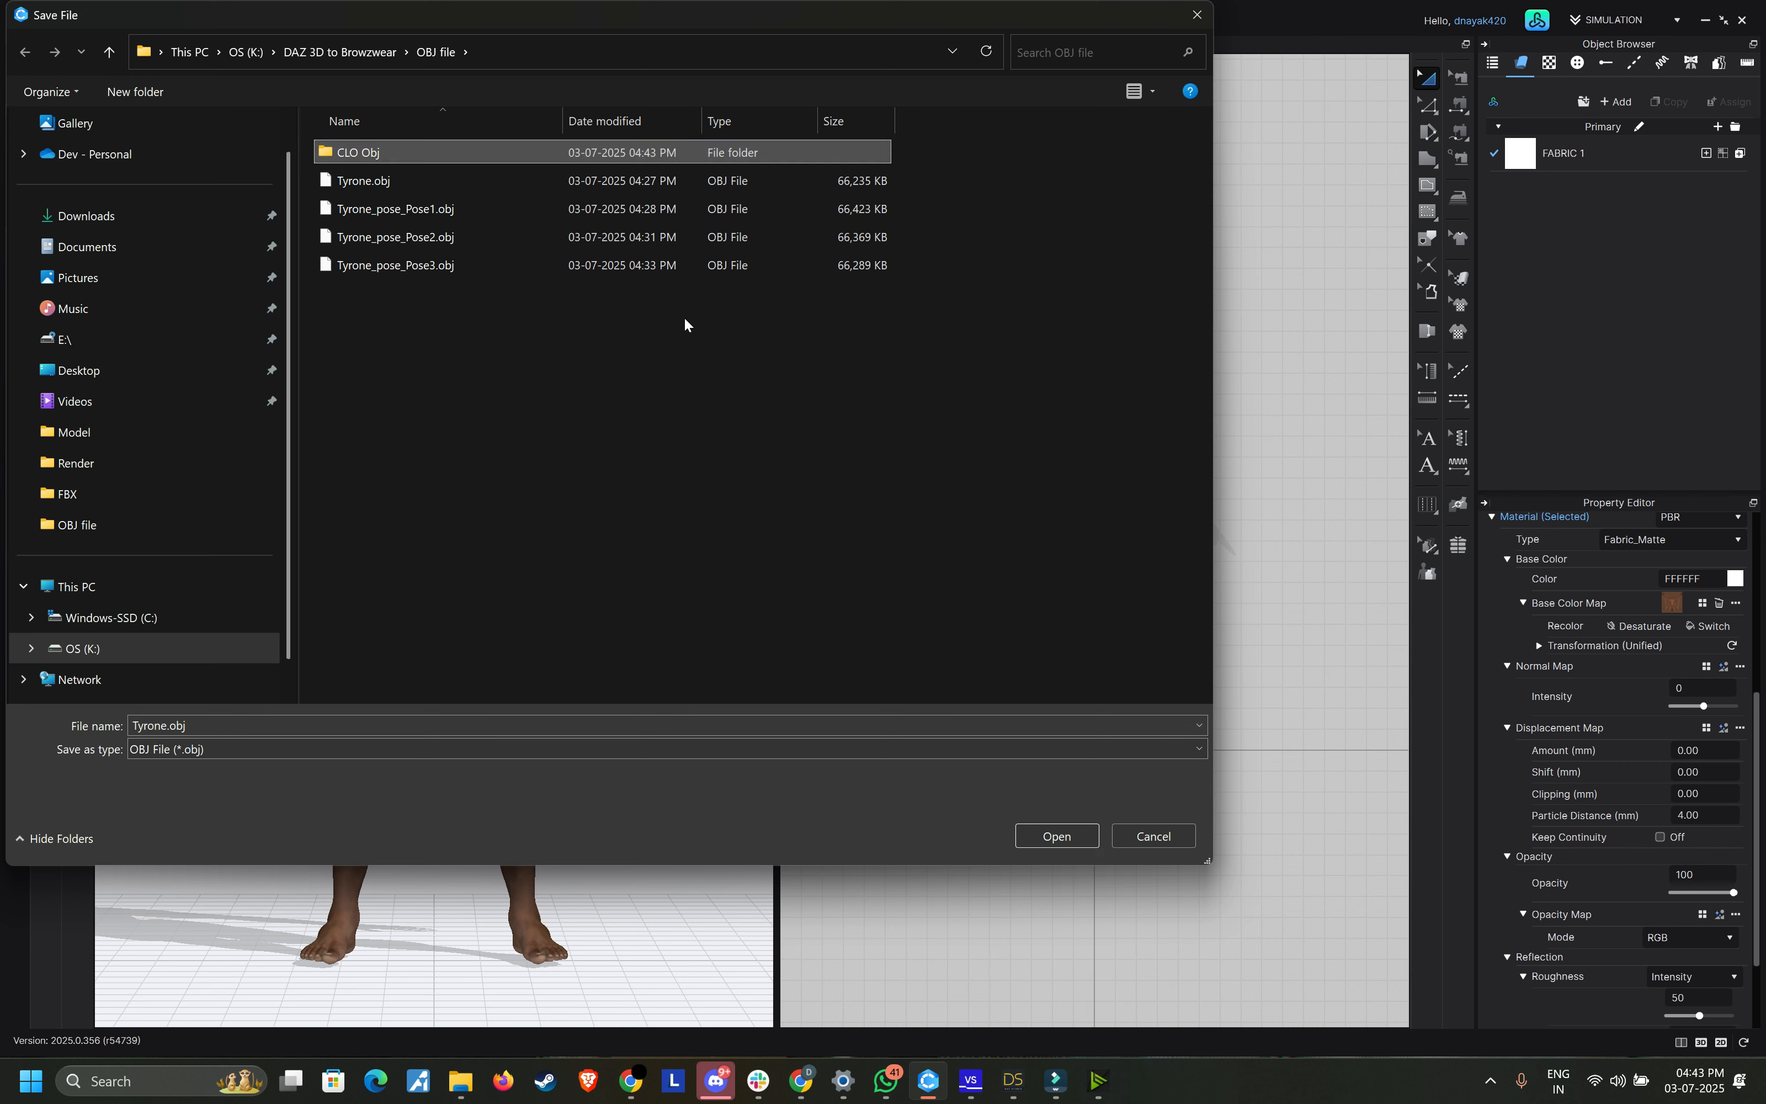
Step: Export all avatars as Tyrone.obj into the CLO Obj folder, welded as a single object in cm (DAZ Studio) at 100% scale
{"action": "left_click", "coordinate": [392, 181]}
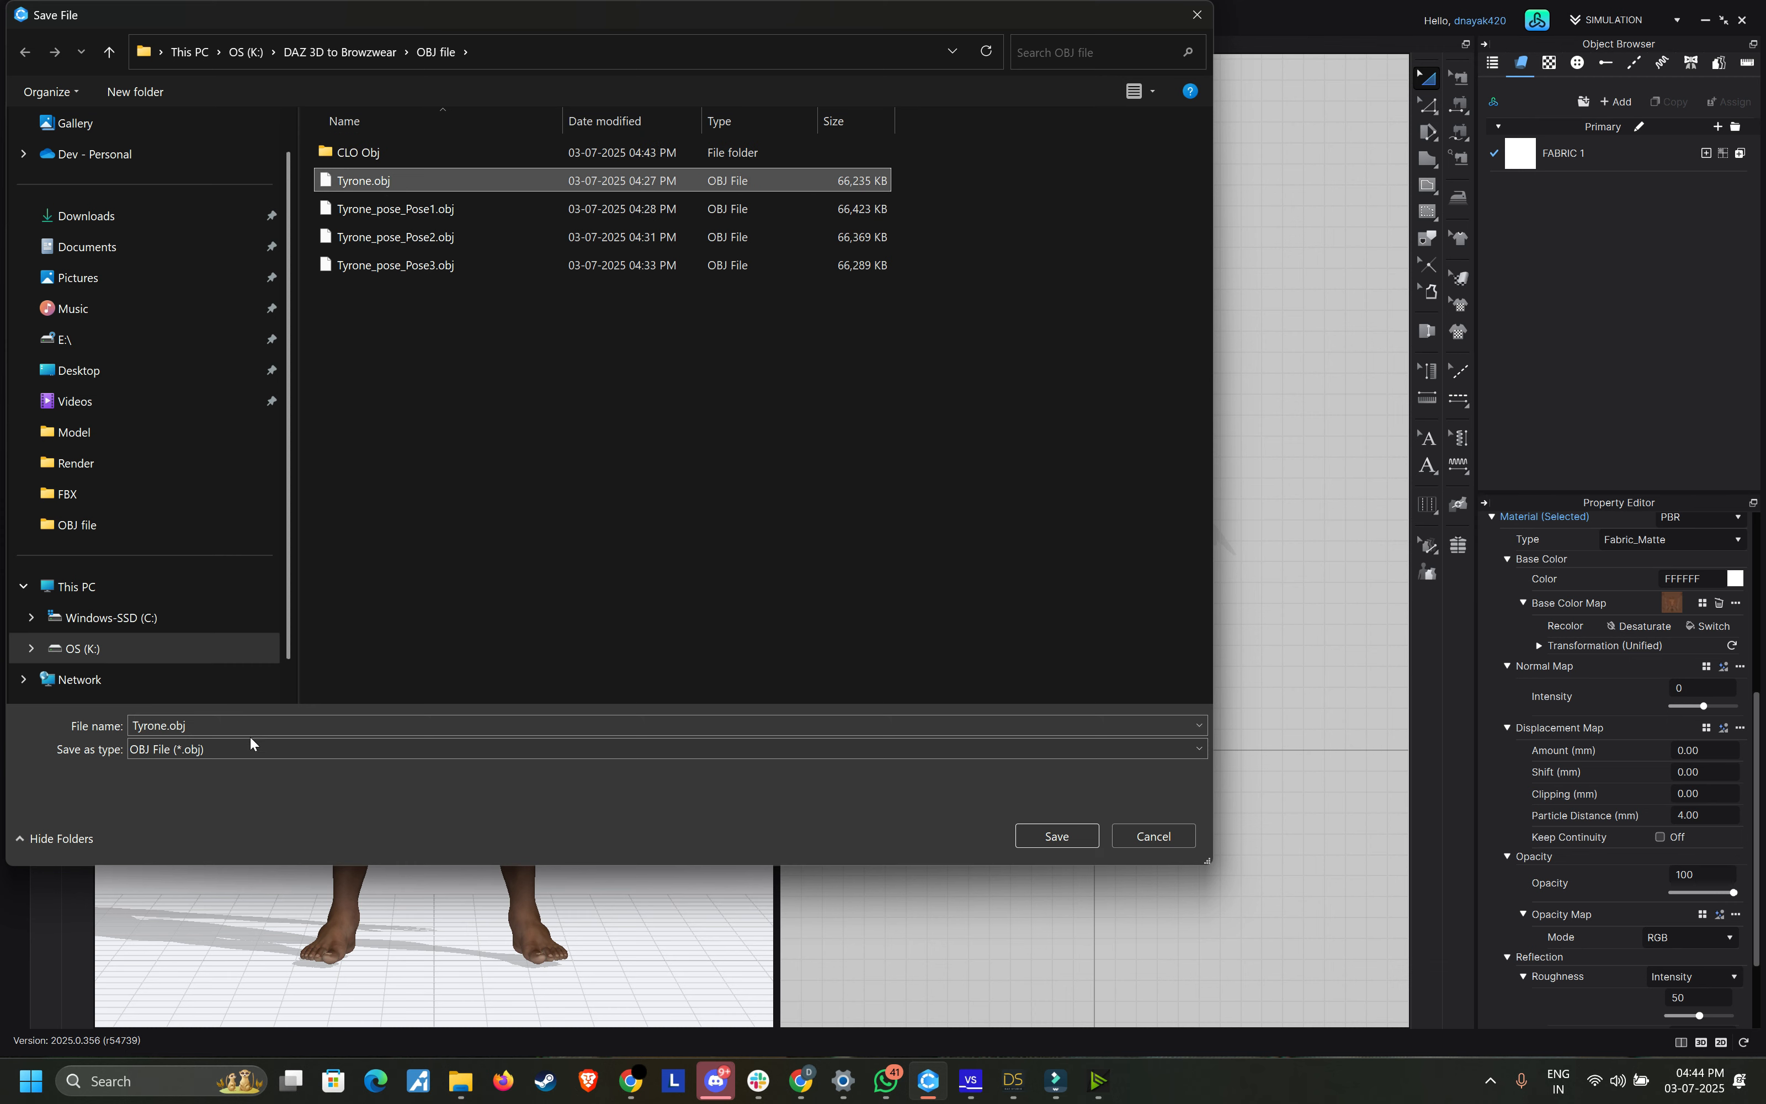
{"action": "double_click", "coordinate": [405, 152]}
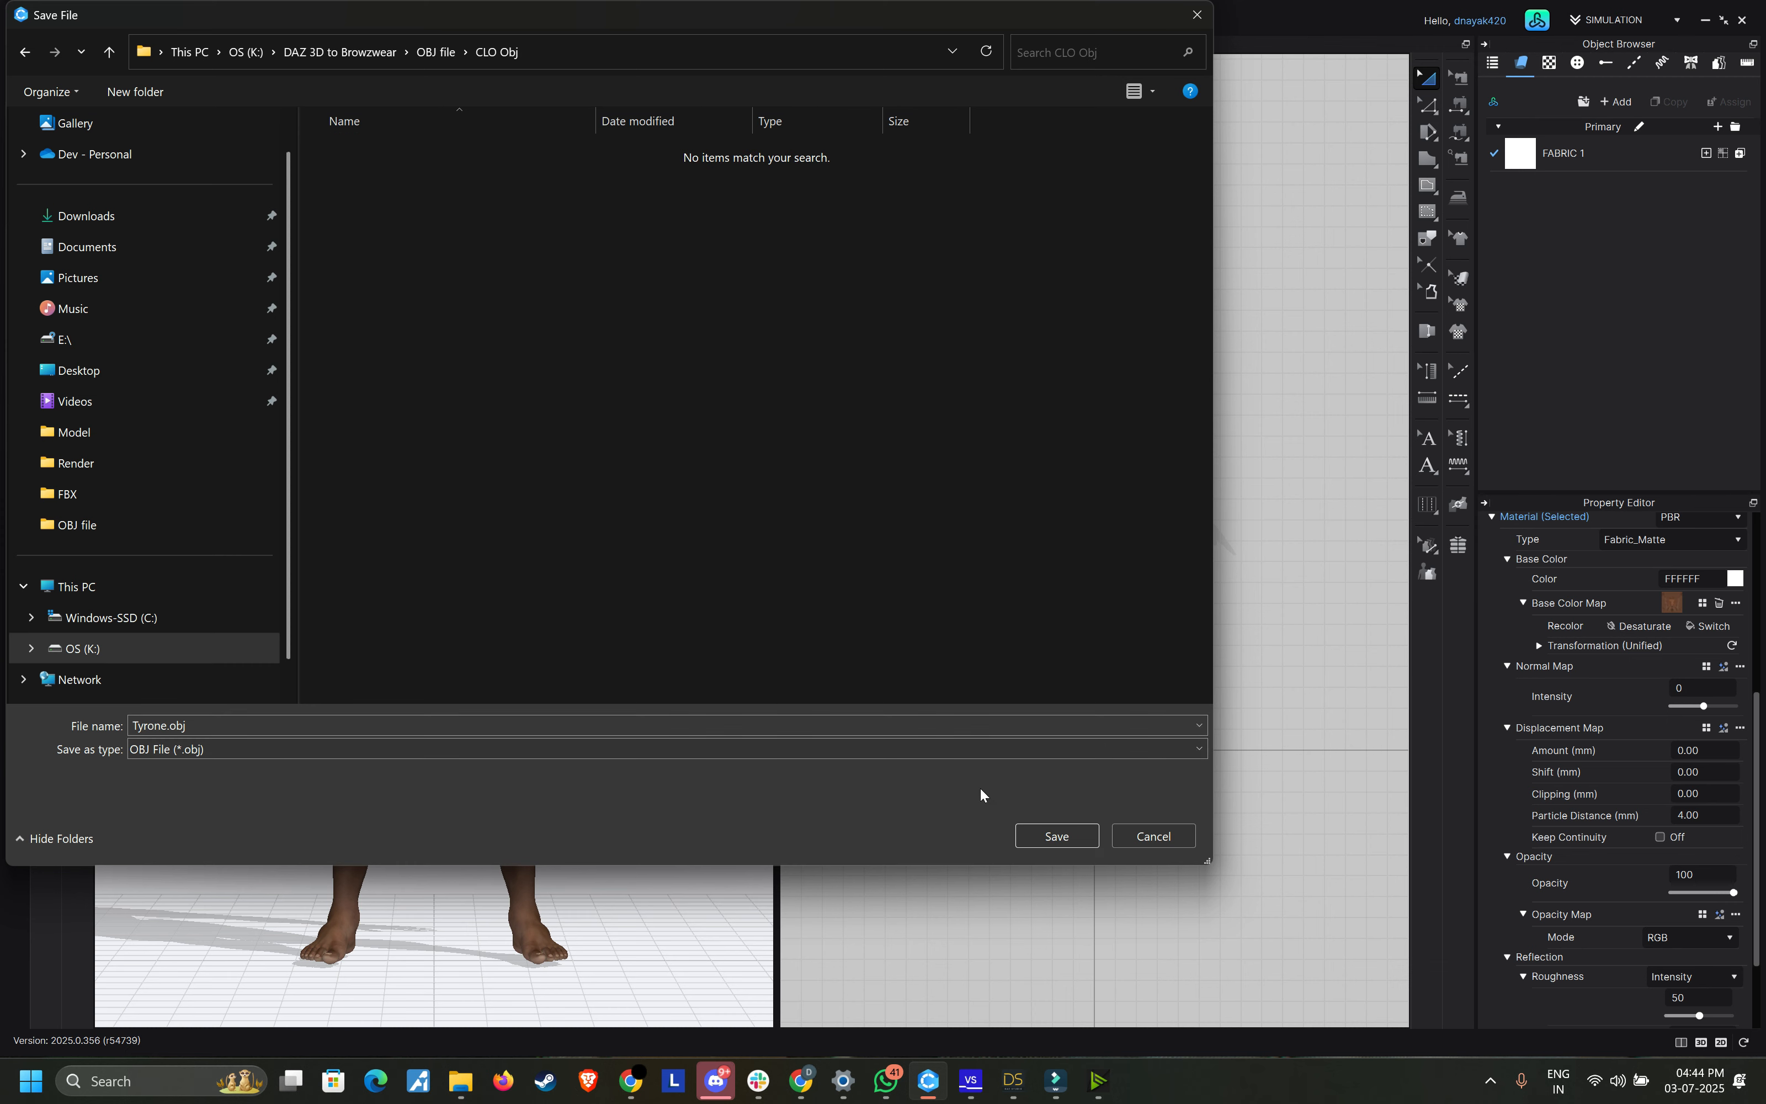
{"action": "left_click", "coordinate": [1057, 838]}
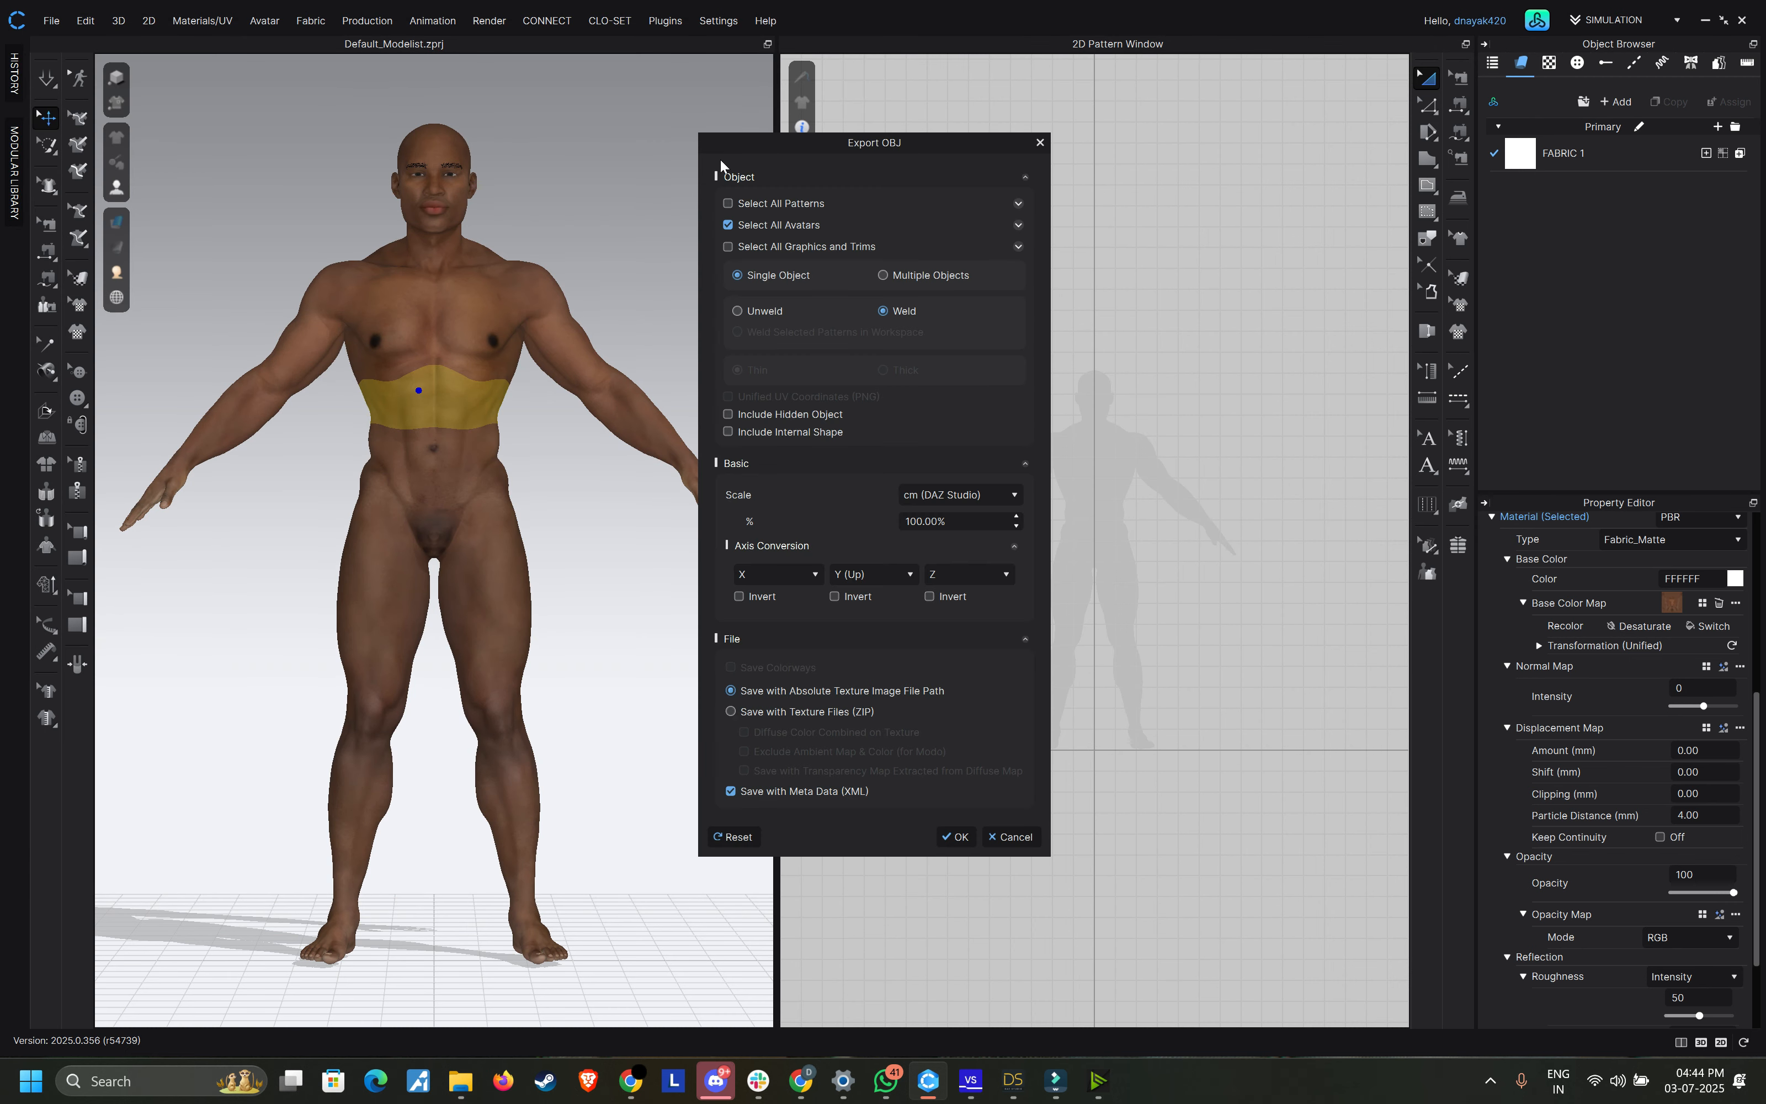
{"action": "left_click", "coordinate": [958, 836]}
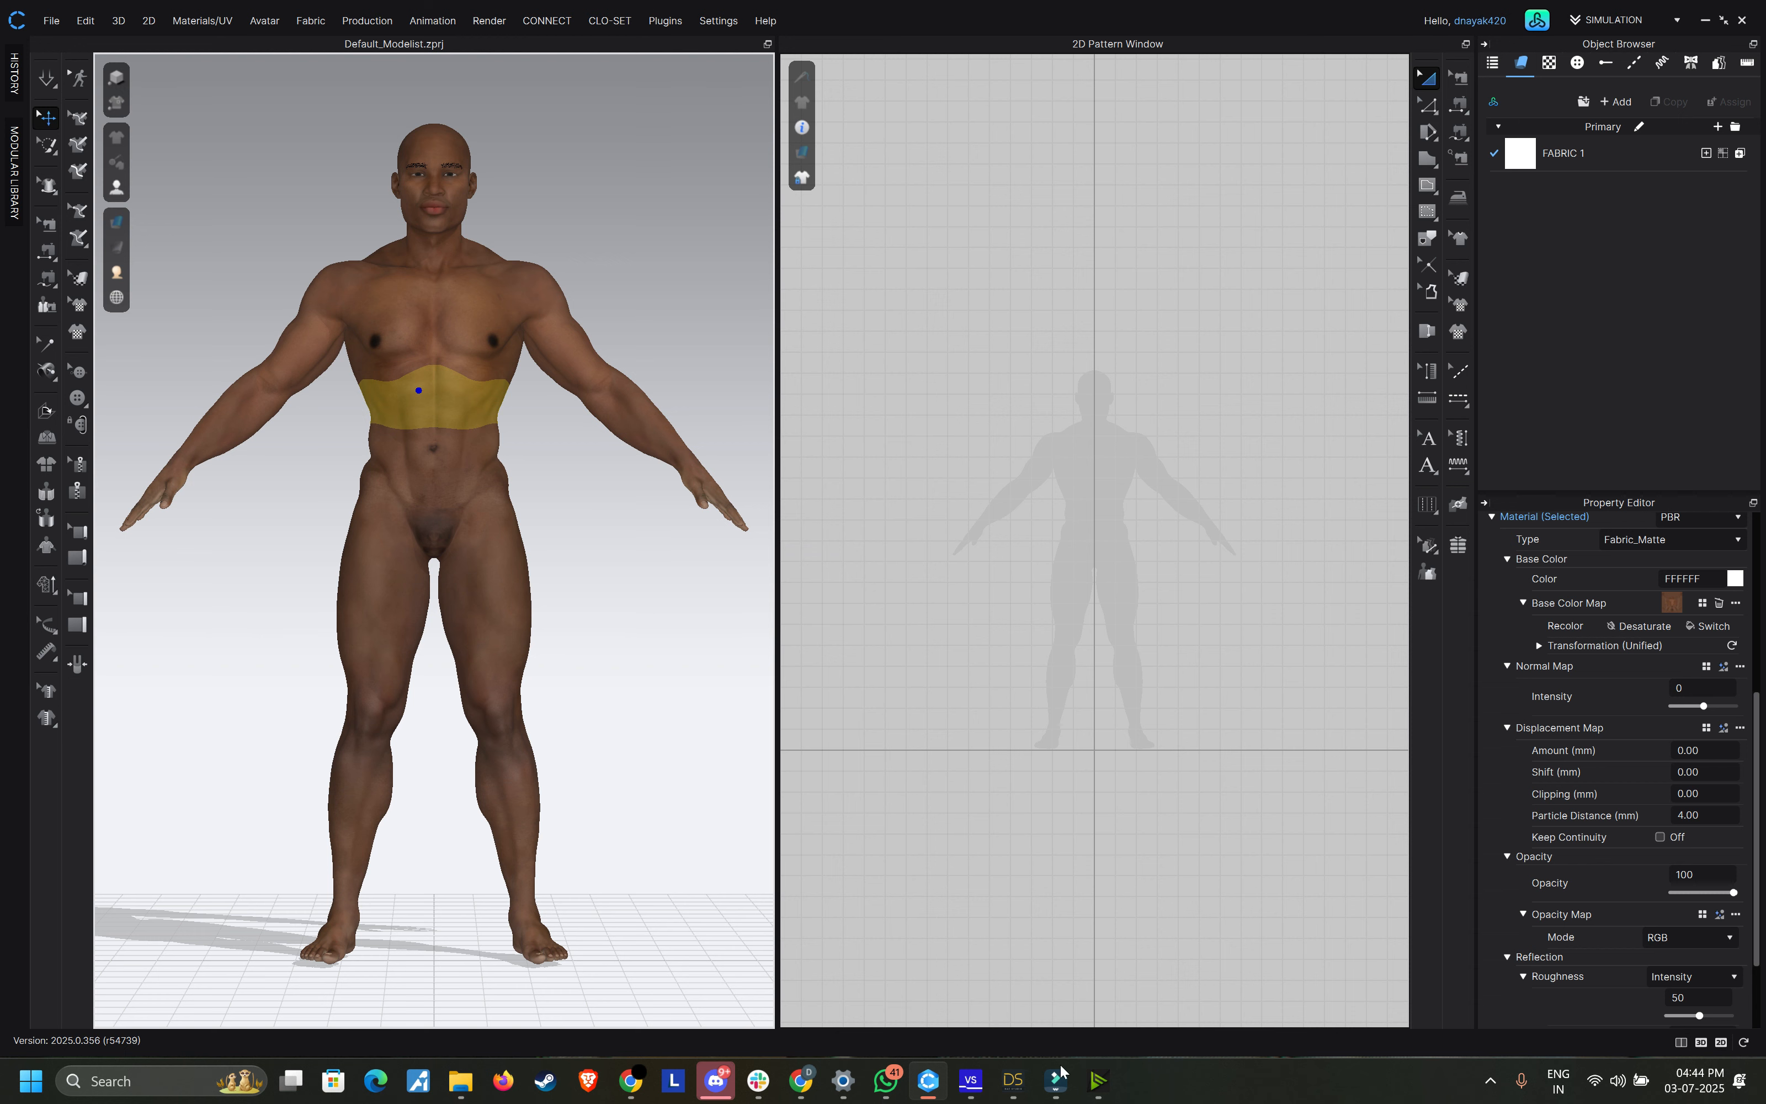
Step: Switch to VStitcher and delete the Tyrone avatar from the avatar list
{"action": "left_click", "coordinate": [980, 1090]}
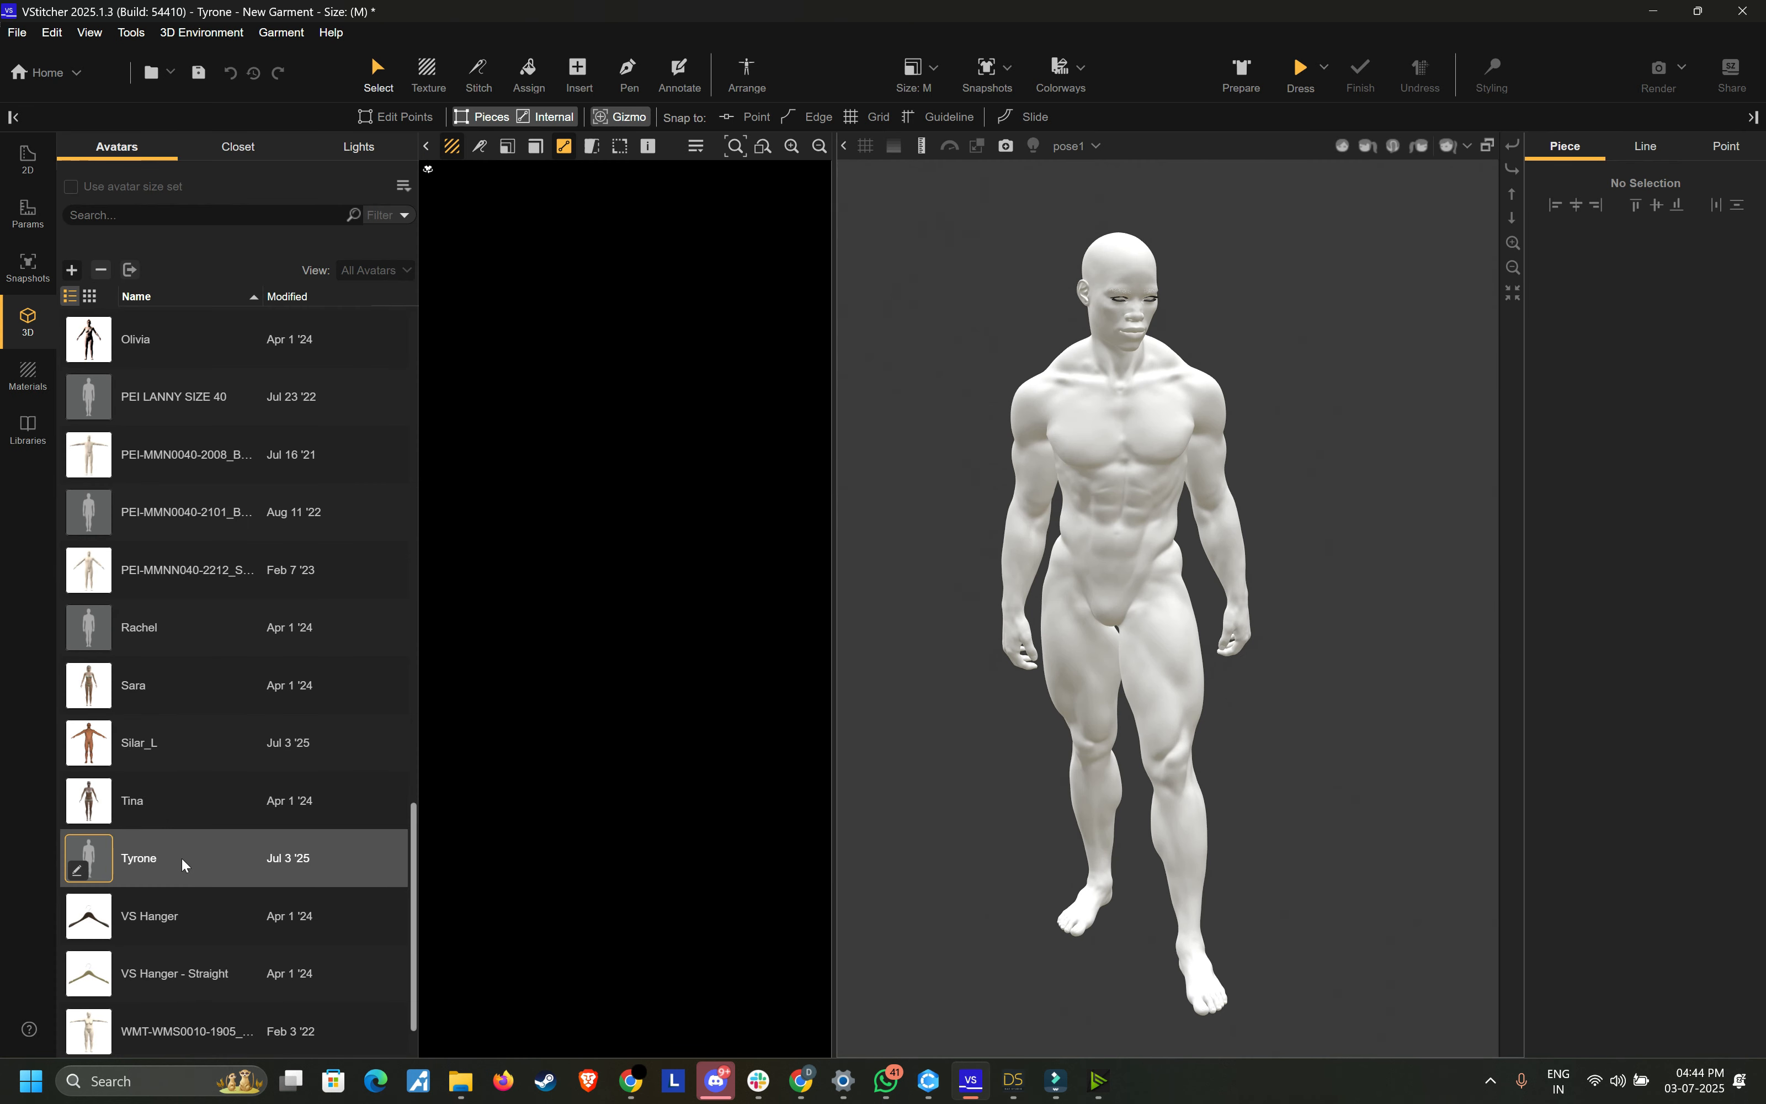
{"action": "left_click", "coordinate": [101, 269]}
{"action": "left_click", "coordinate": [897, 600]}
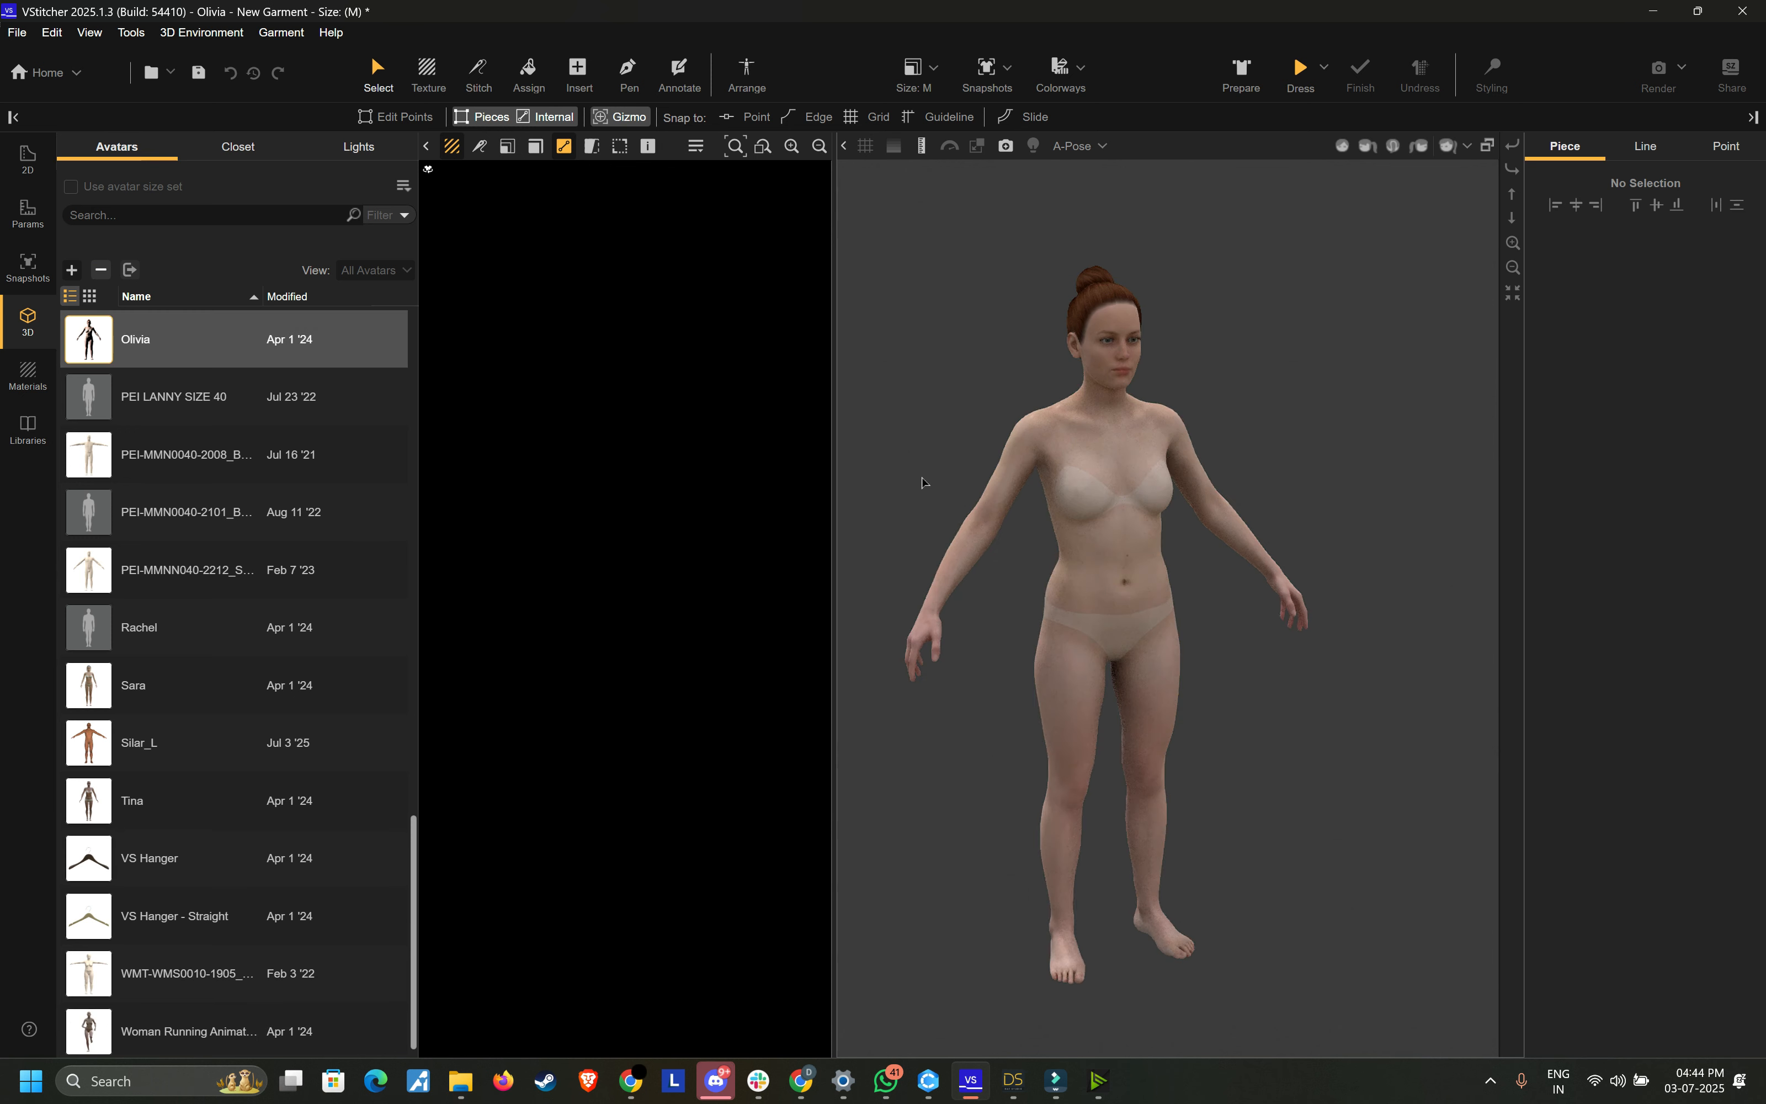
Step: Start adding an avatar from file and close the open File Explorer window of the 923 folder
{"action": "left_click", "coordinate": [72, 269]}
{"action": "left_click", "coordinate": [104, 291]}
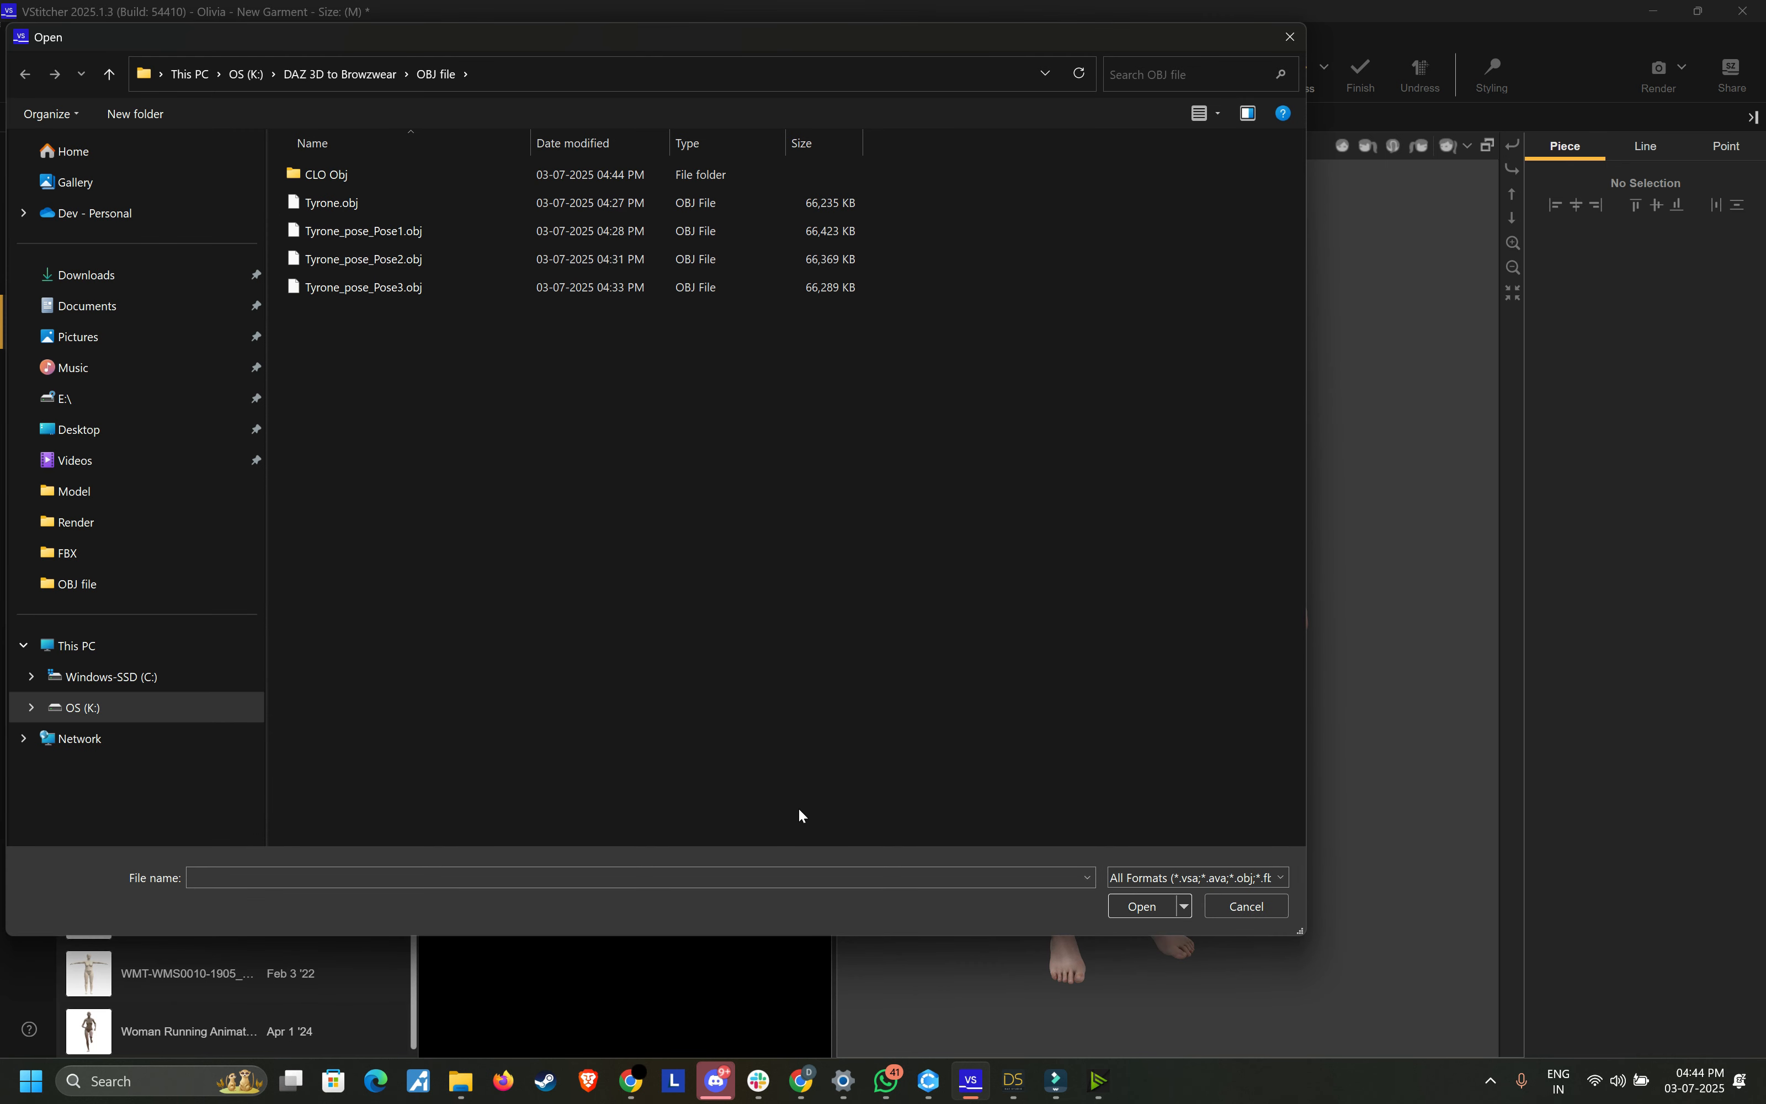
{"action": "mouse_move", "coordinate": [462, 1081]}
{"action": "mouse_move", "coordinate": [582, 1001]}
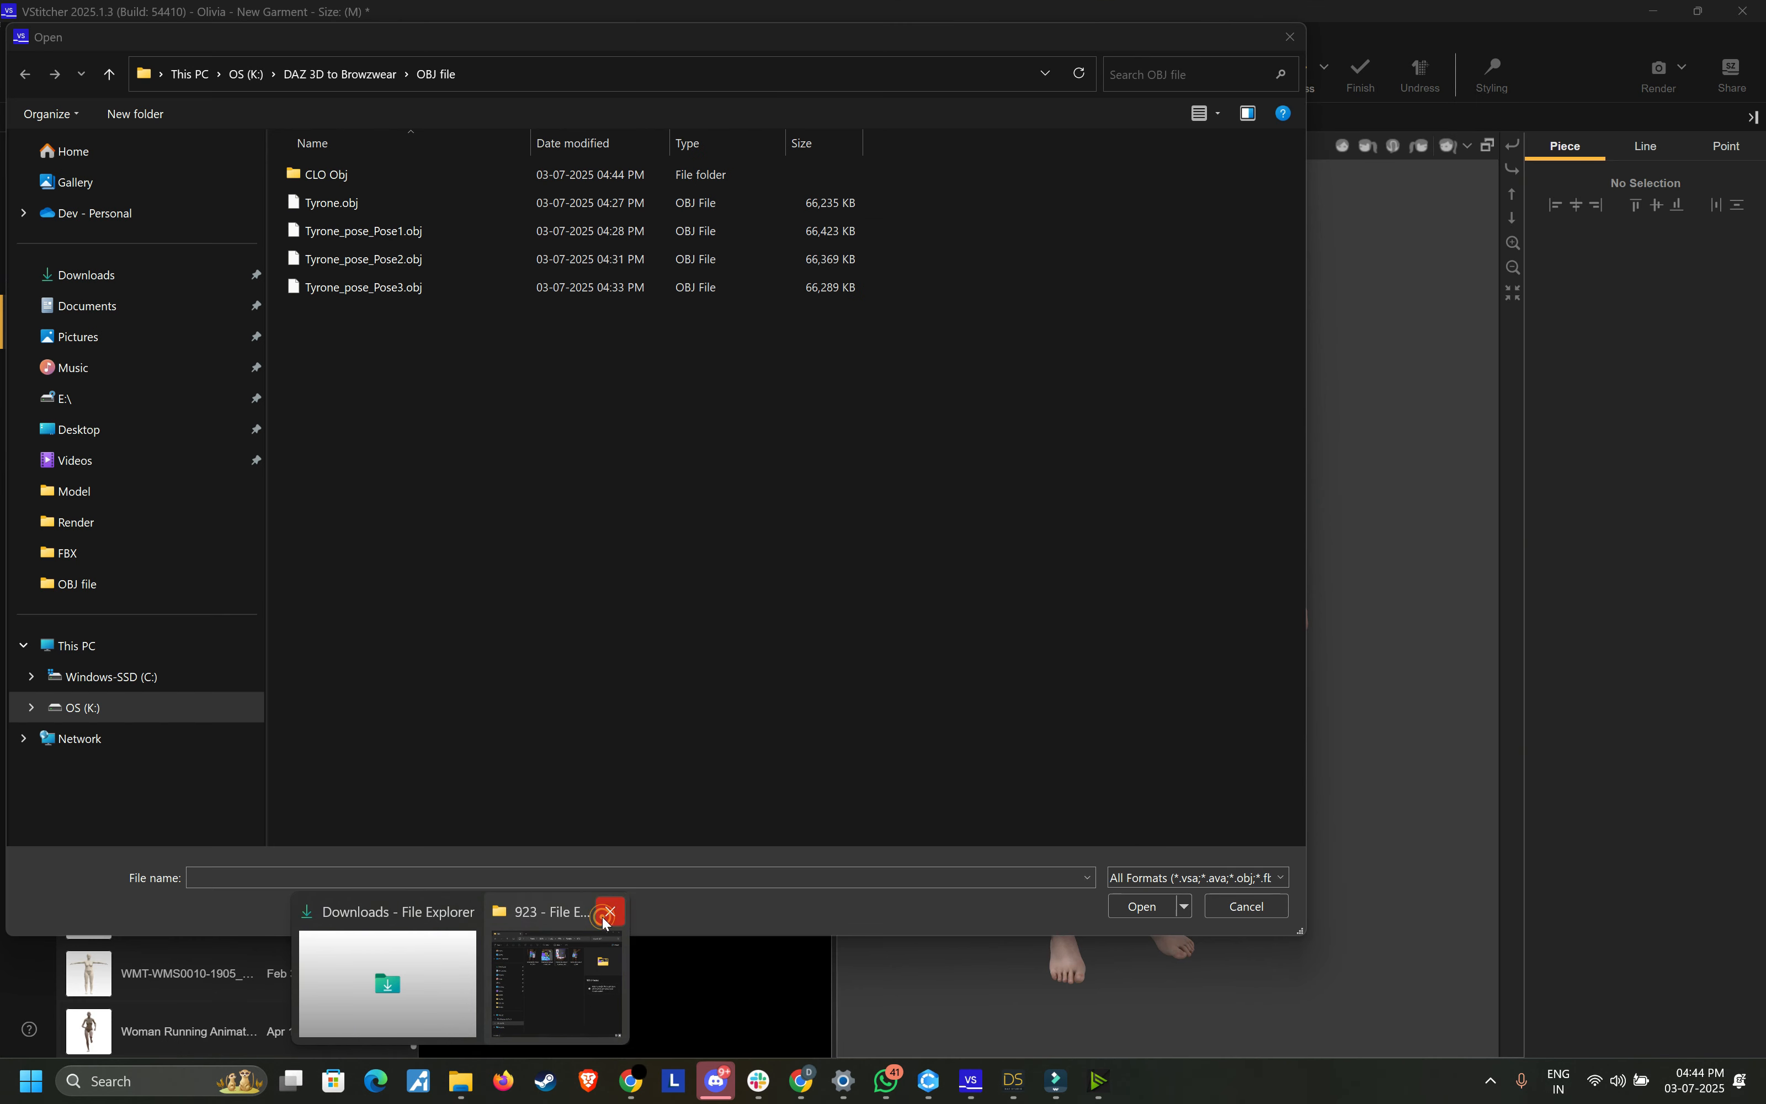
{"action": "left_click", "coordinate": [610, 911]}
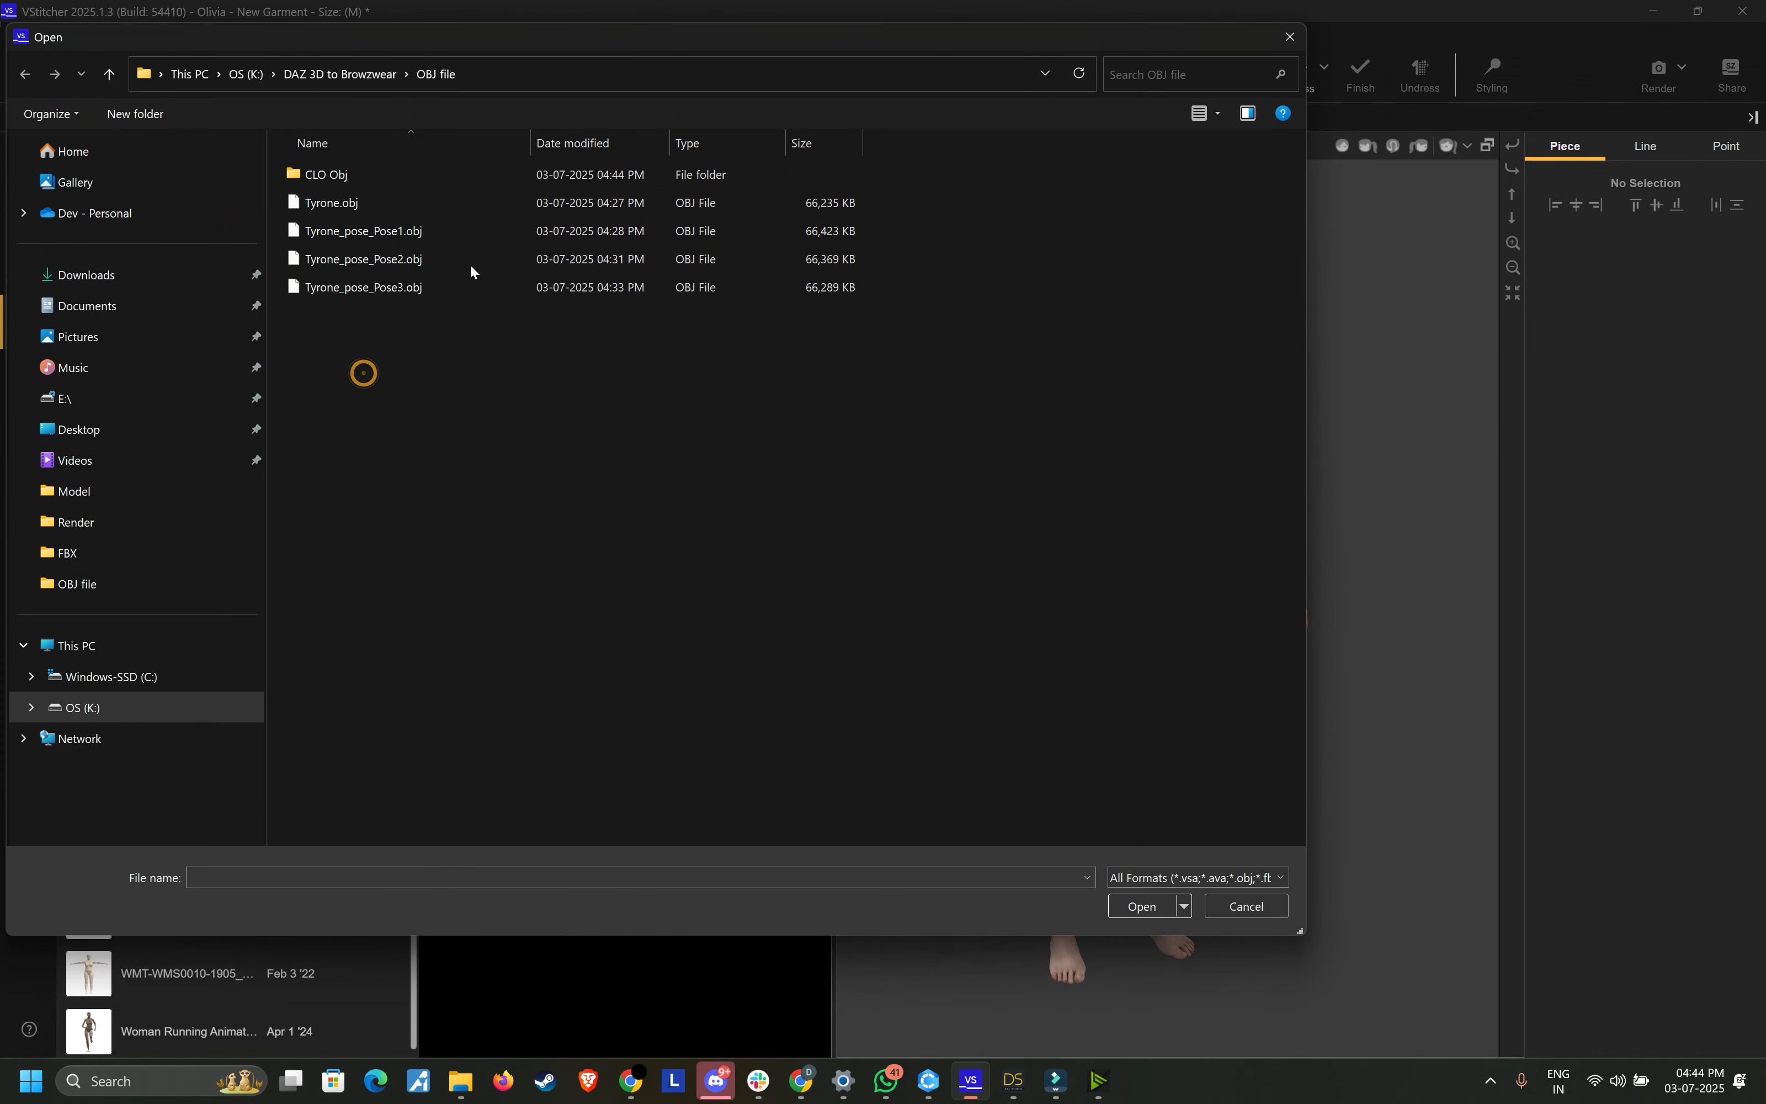
{"action": "right_click", "coordinate": [384, 180]}
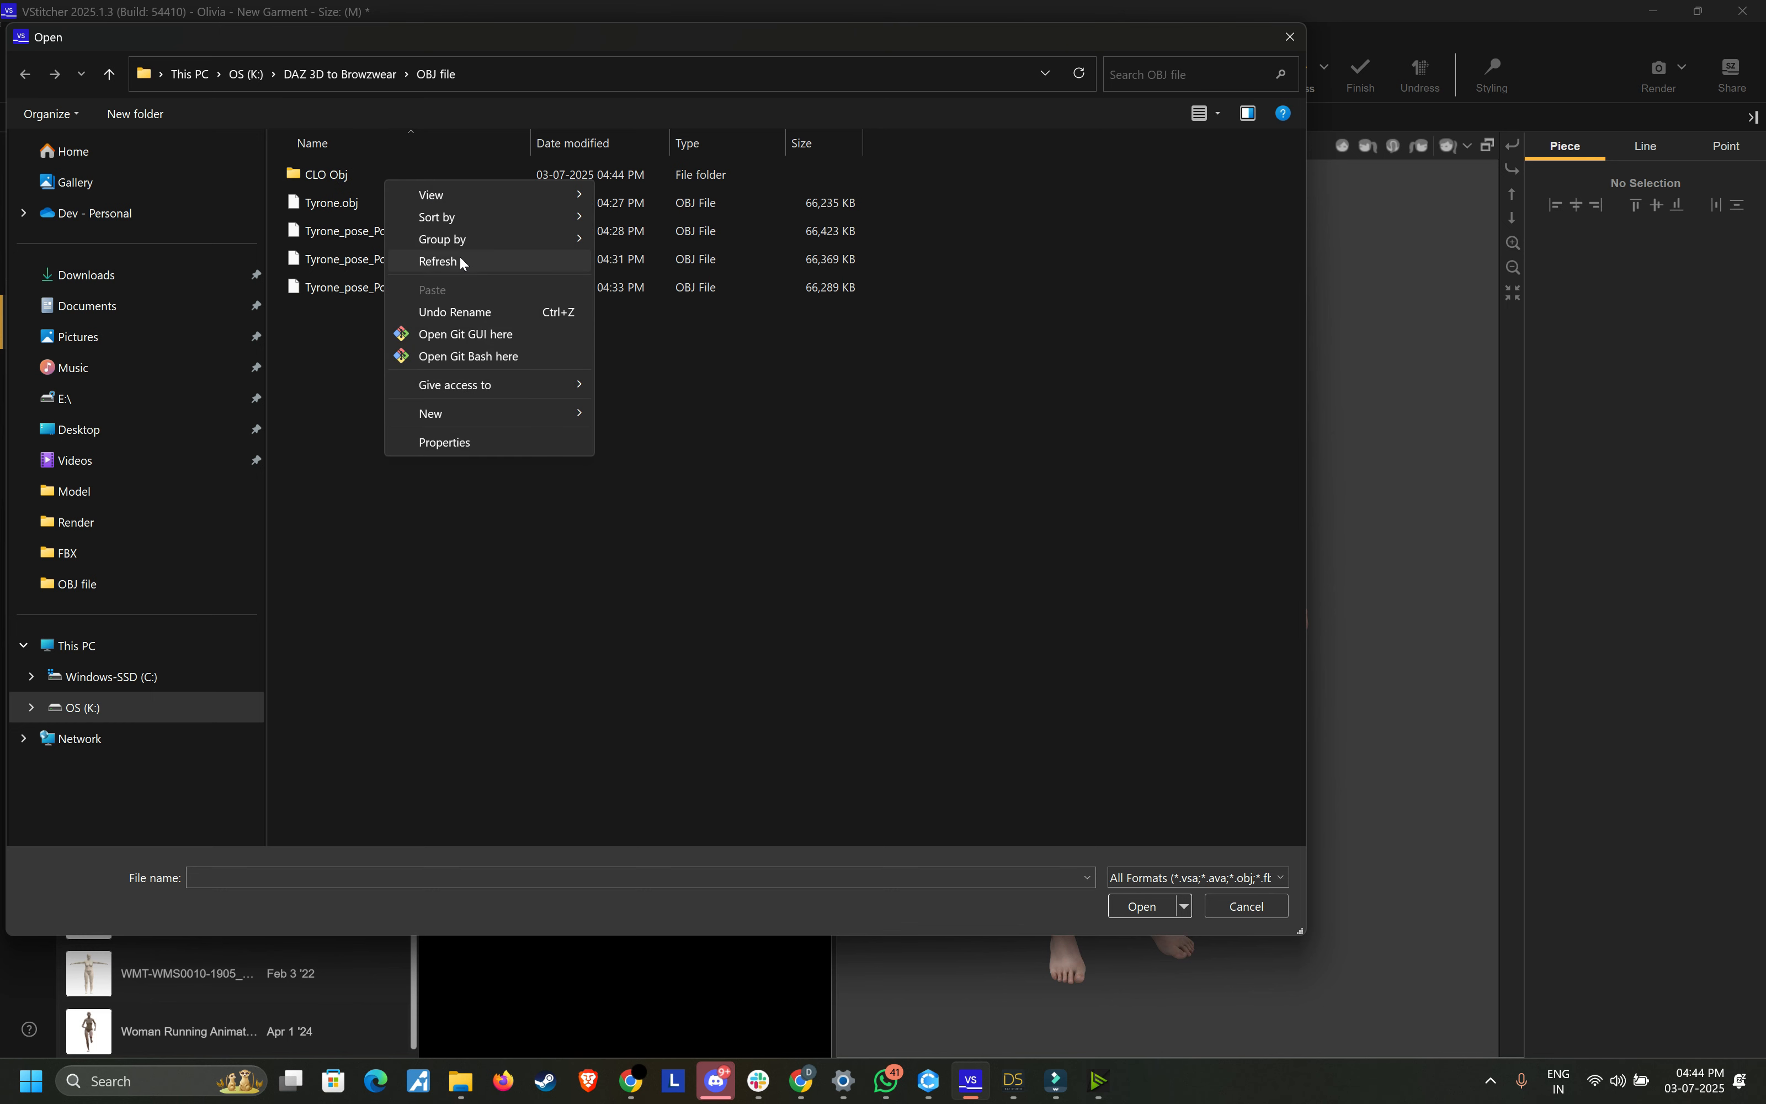
{"action": "left_click", "coordinate": [833, 482]}
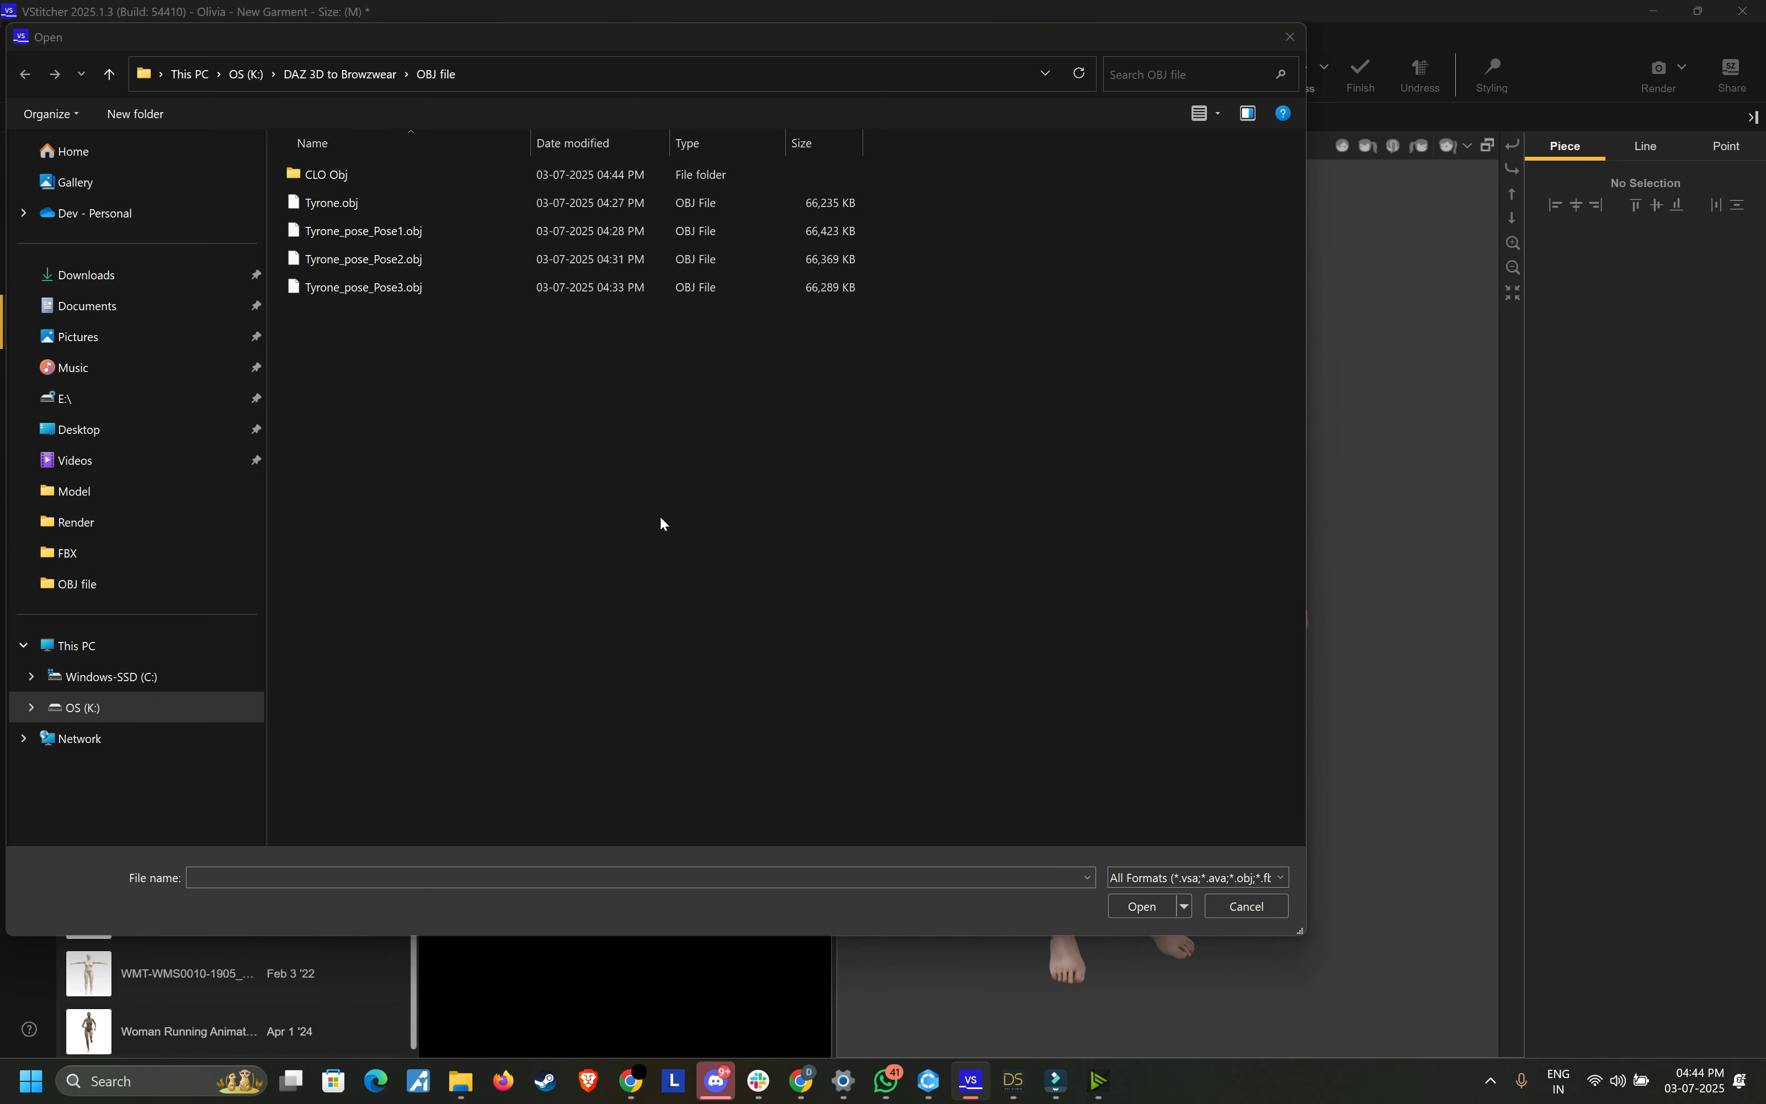
Step: Open the DAZ 3D to Browzwear\OBJ file folder on drive K: in a new File Explorer window
{"action": "key", "text": "super+e"}
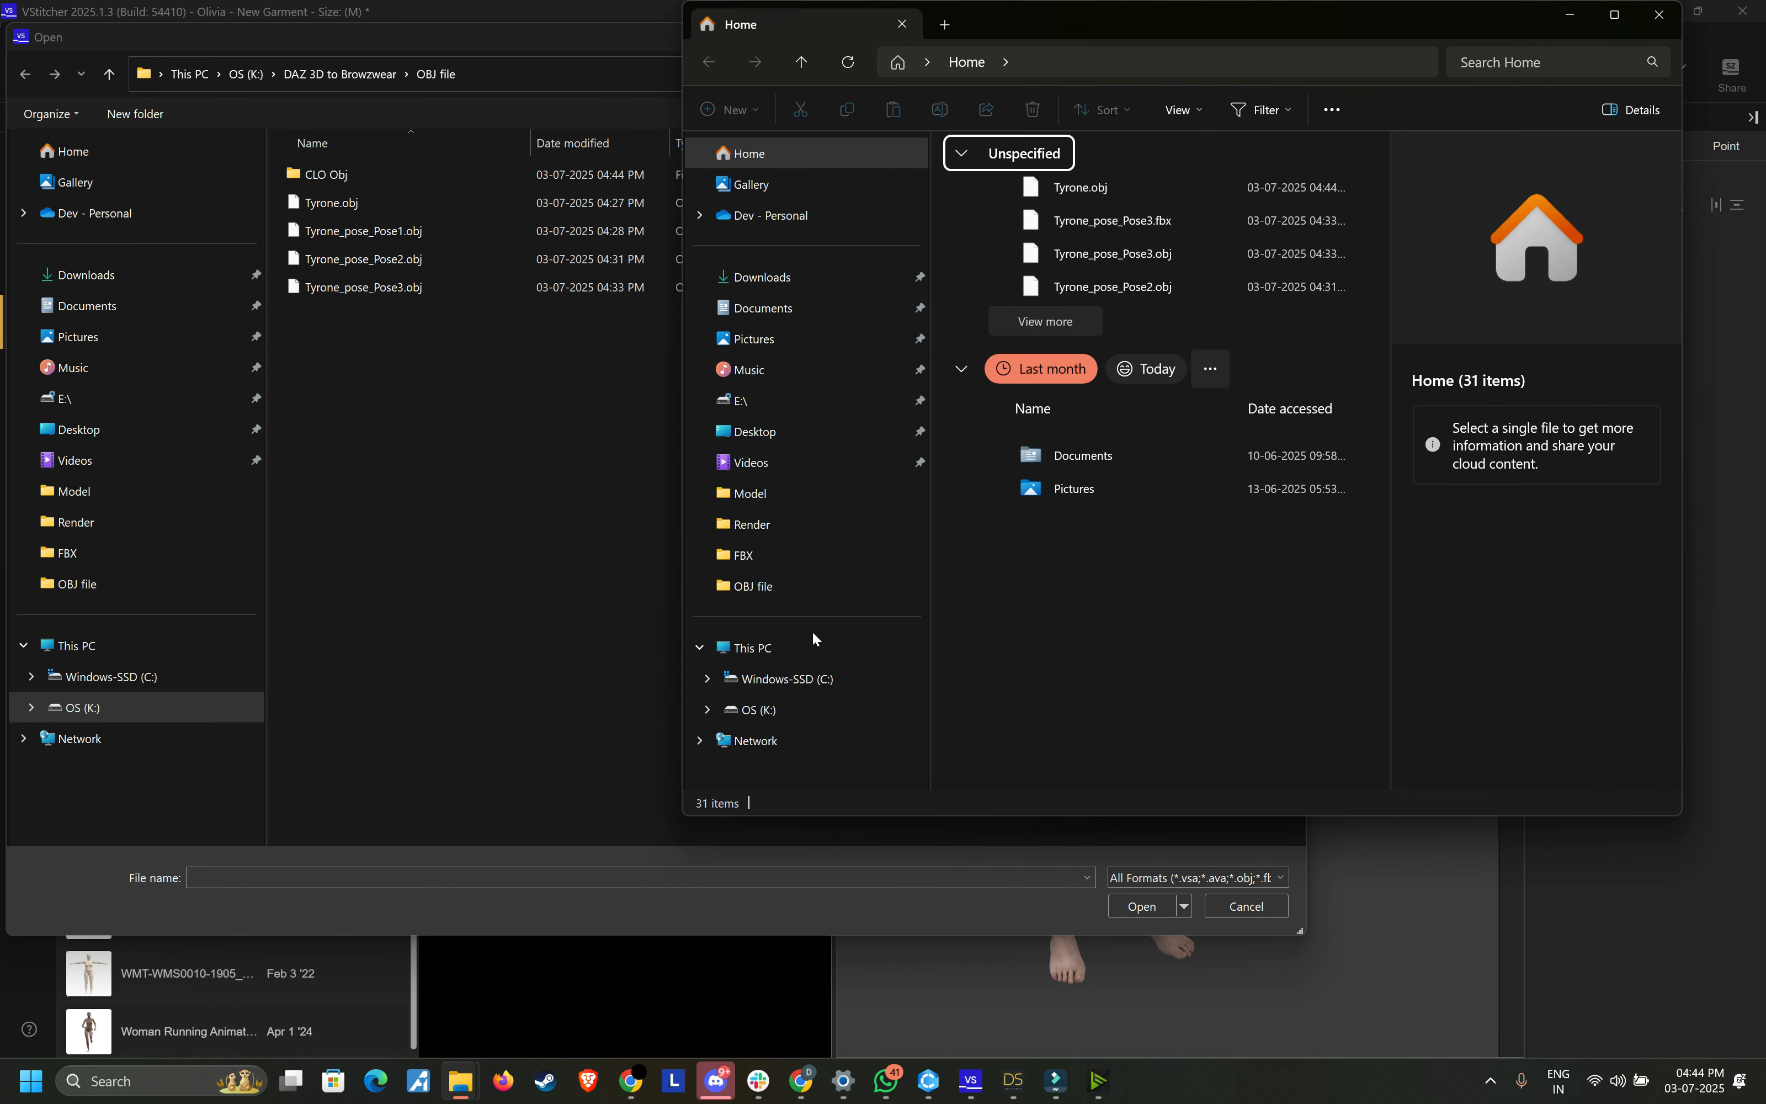
{"action": "left_click", "coordinate": [803, 701]}
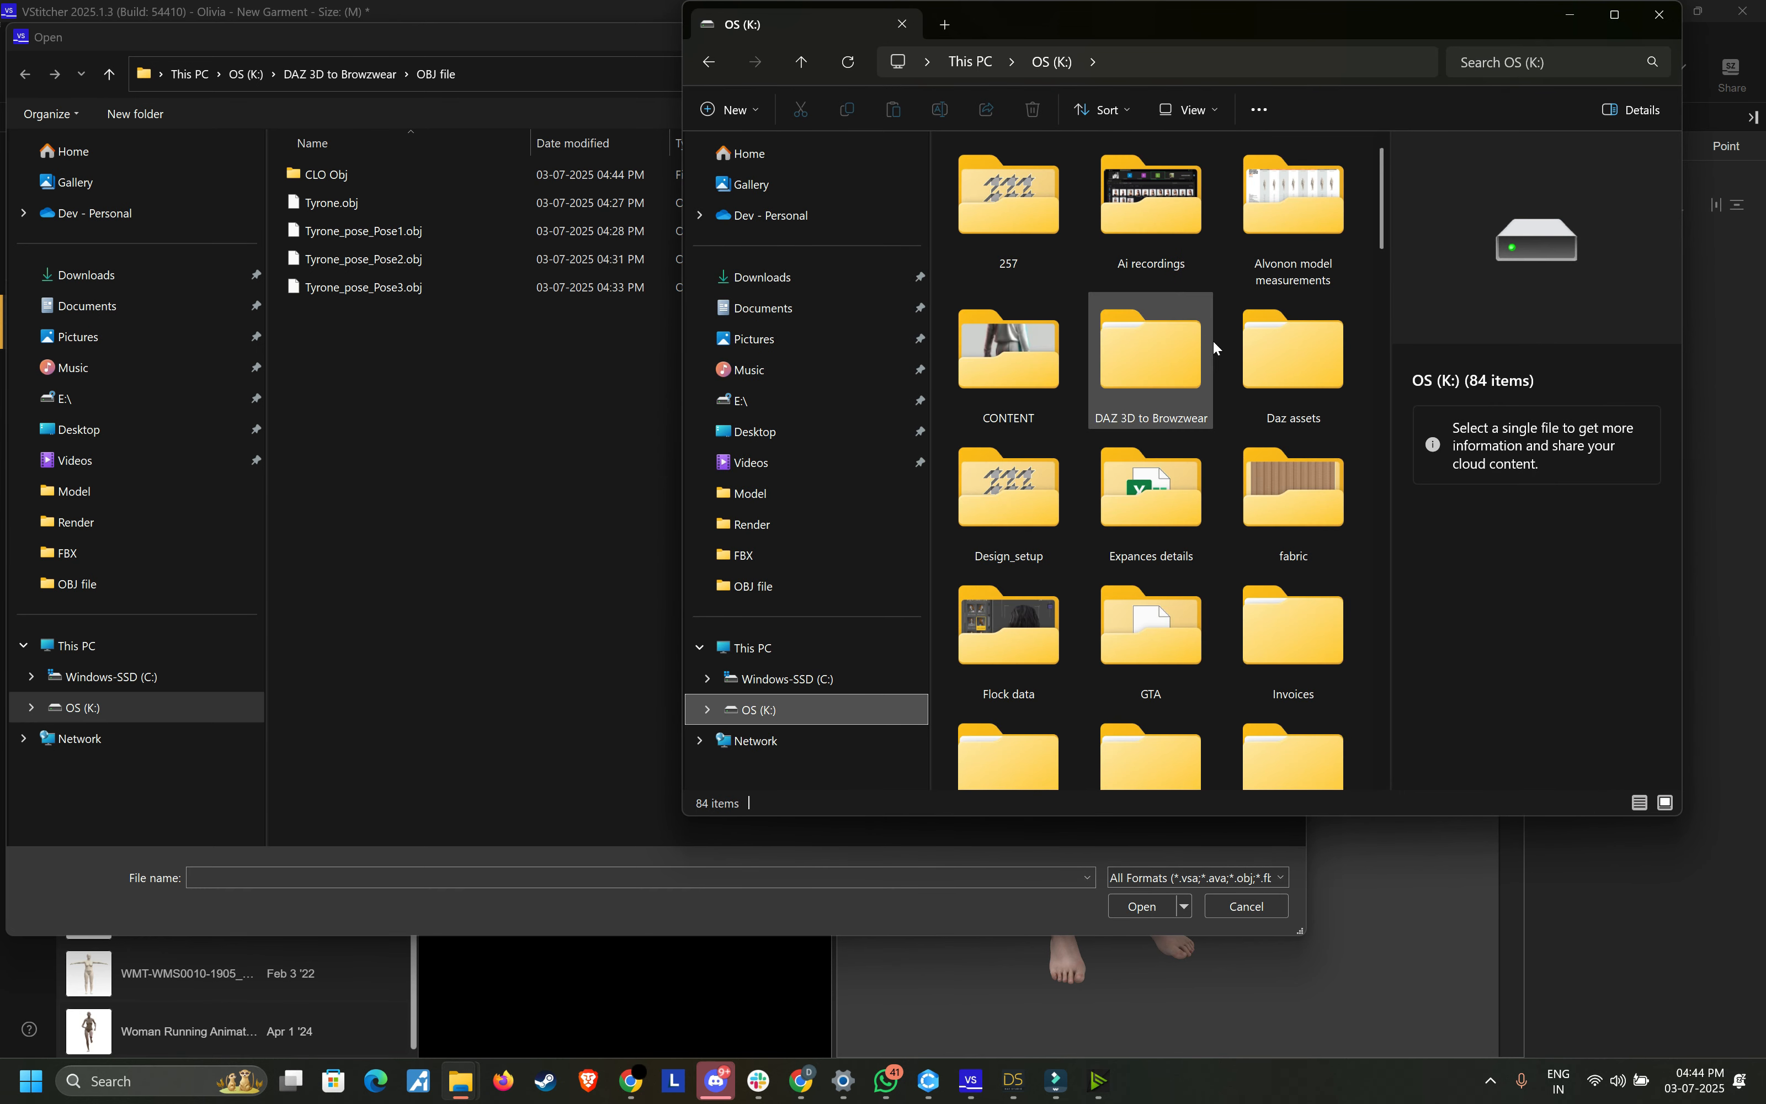
{"action": "double_click", "coordinate": [1160, 365]}
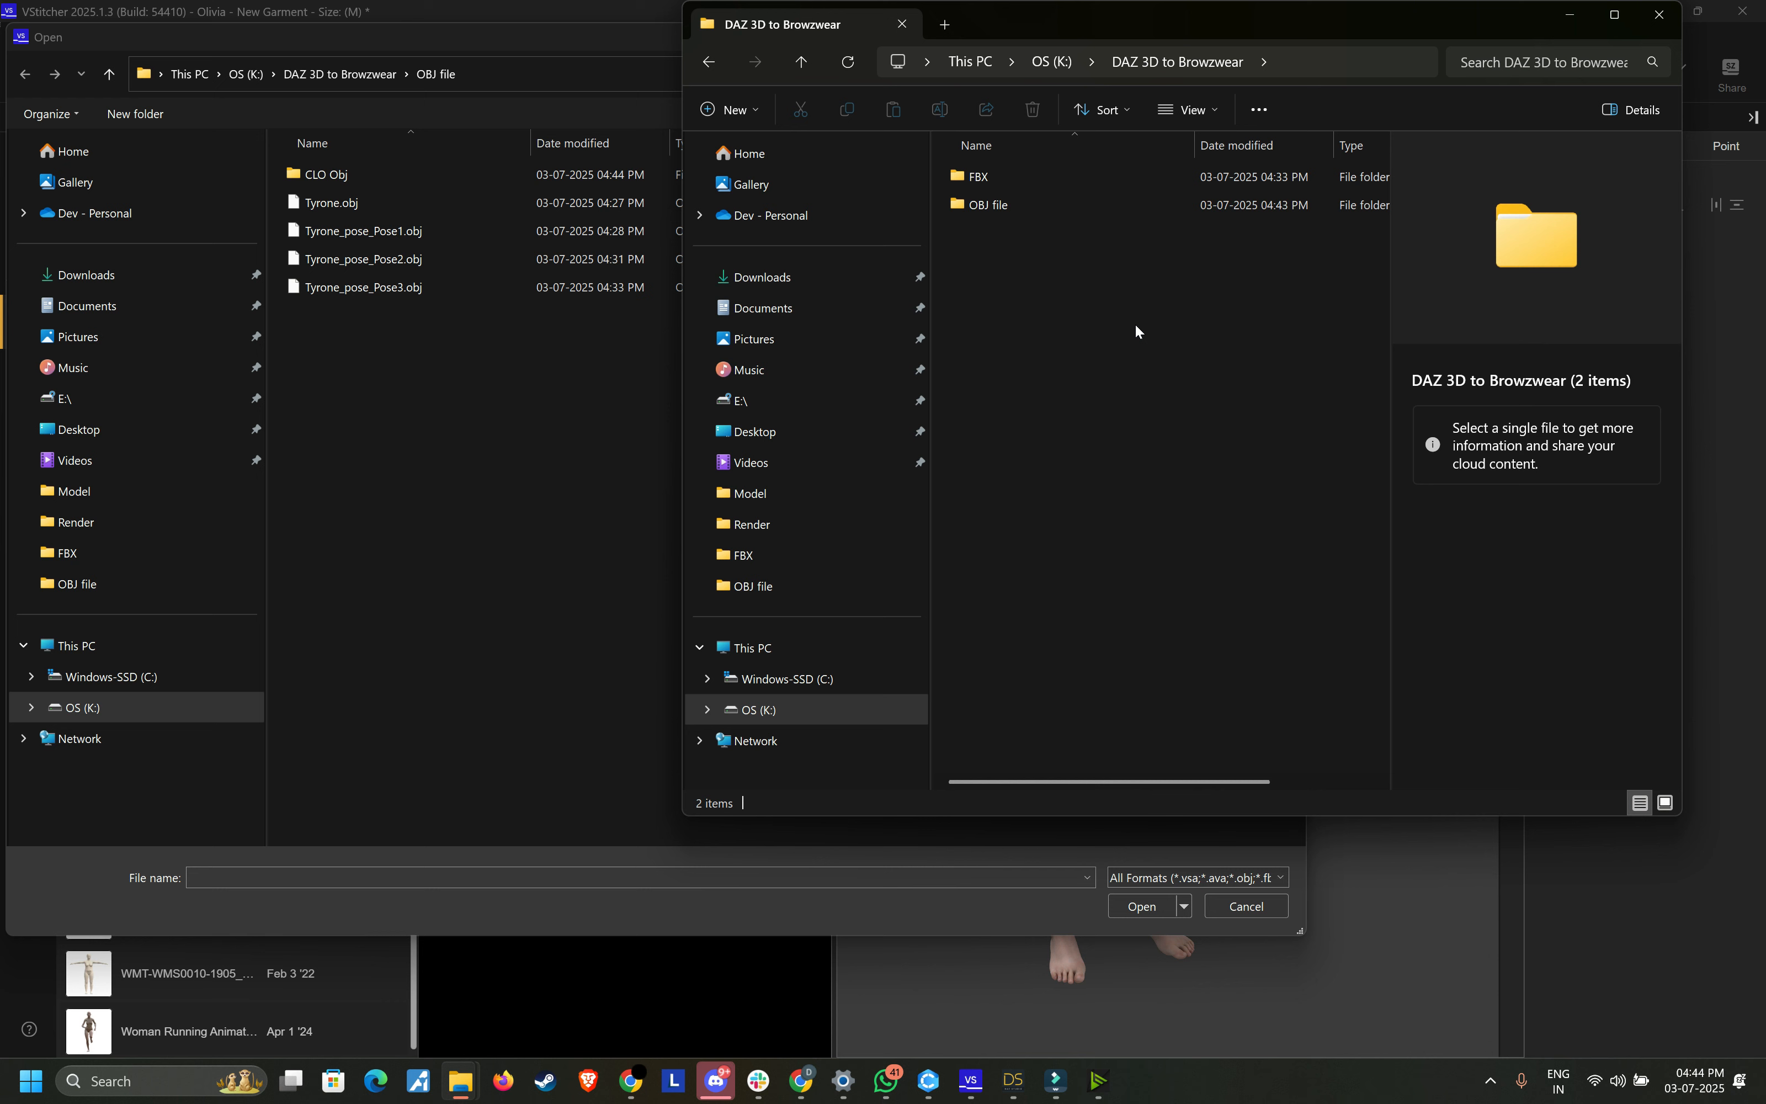
{"action": "double_click", "coordinate": [1046, 203]}
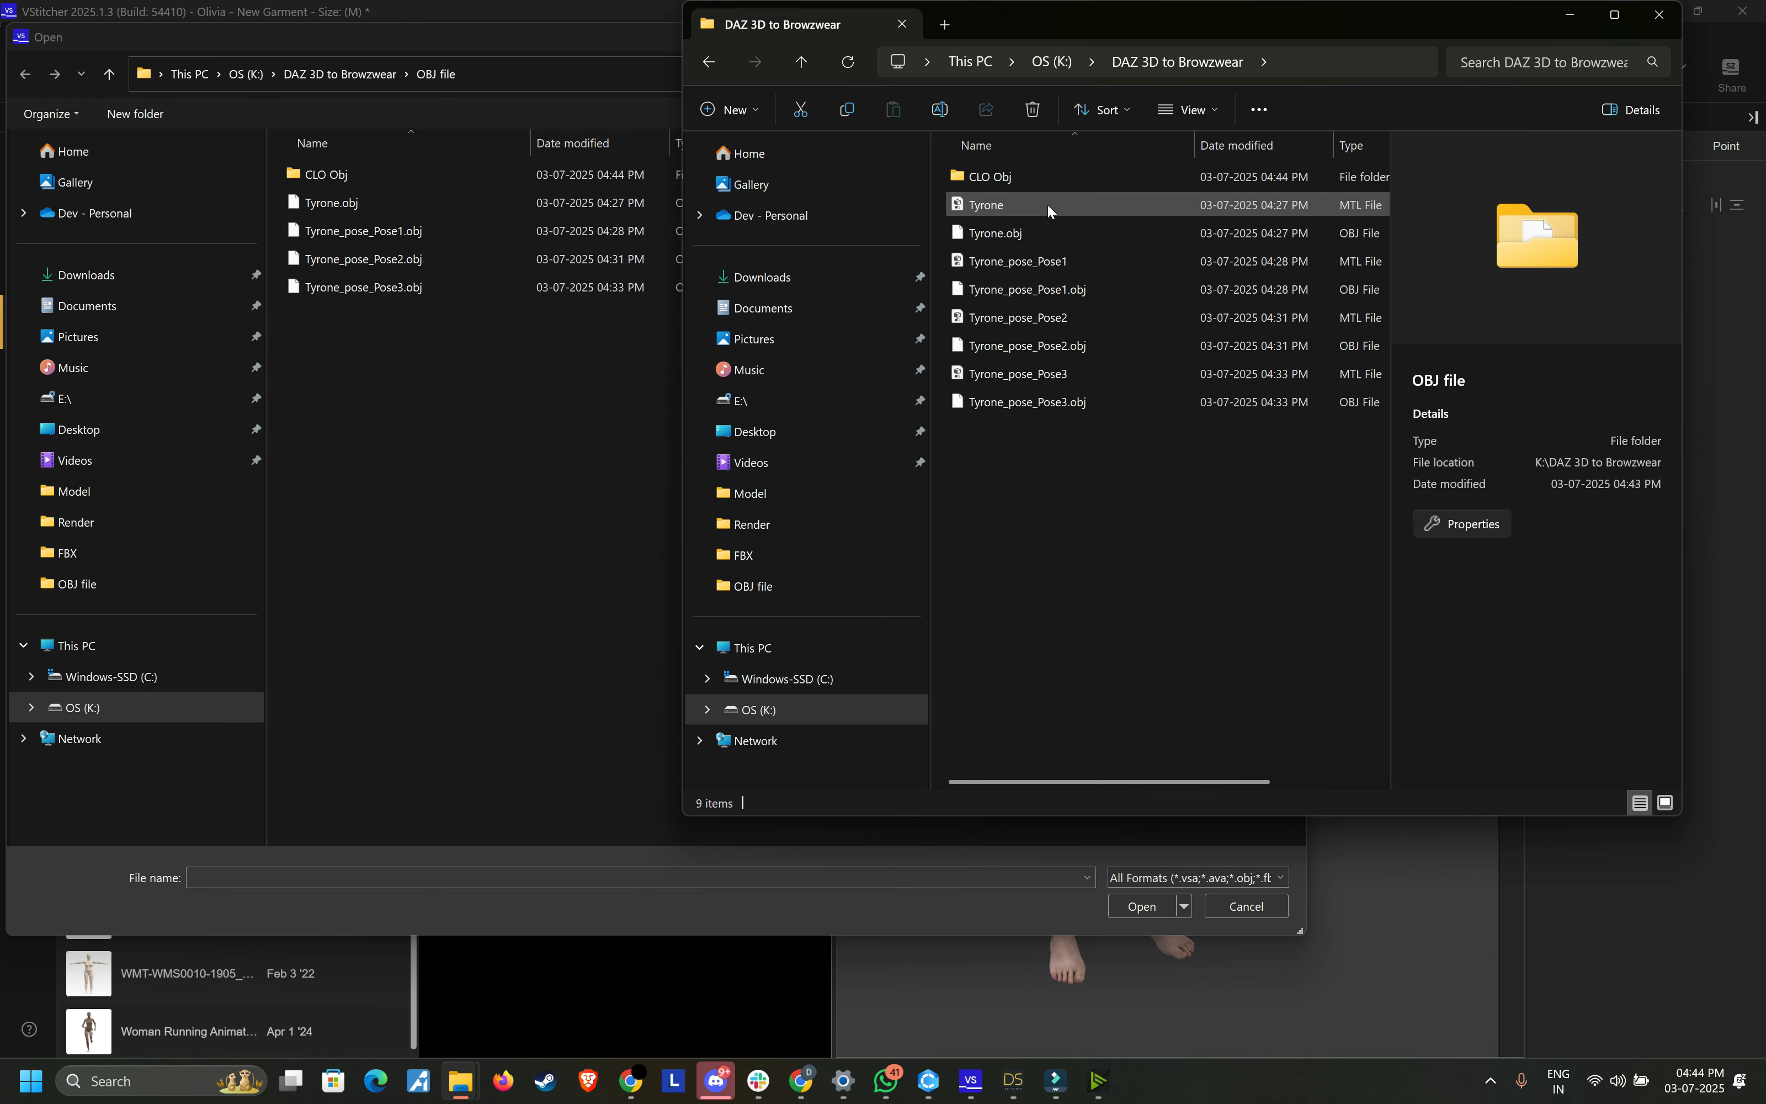
Step: Copy the OBJ and MTL files of Tyrone_pose_Pose1, Pose2 and Pose3 from the OBJ file folder into the CLO Obj folder
{"action": "double_click", "coordinate": [1027, 174]}
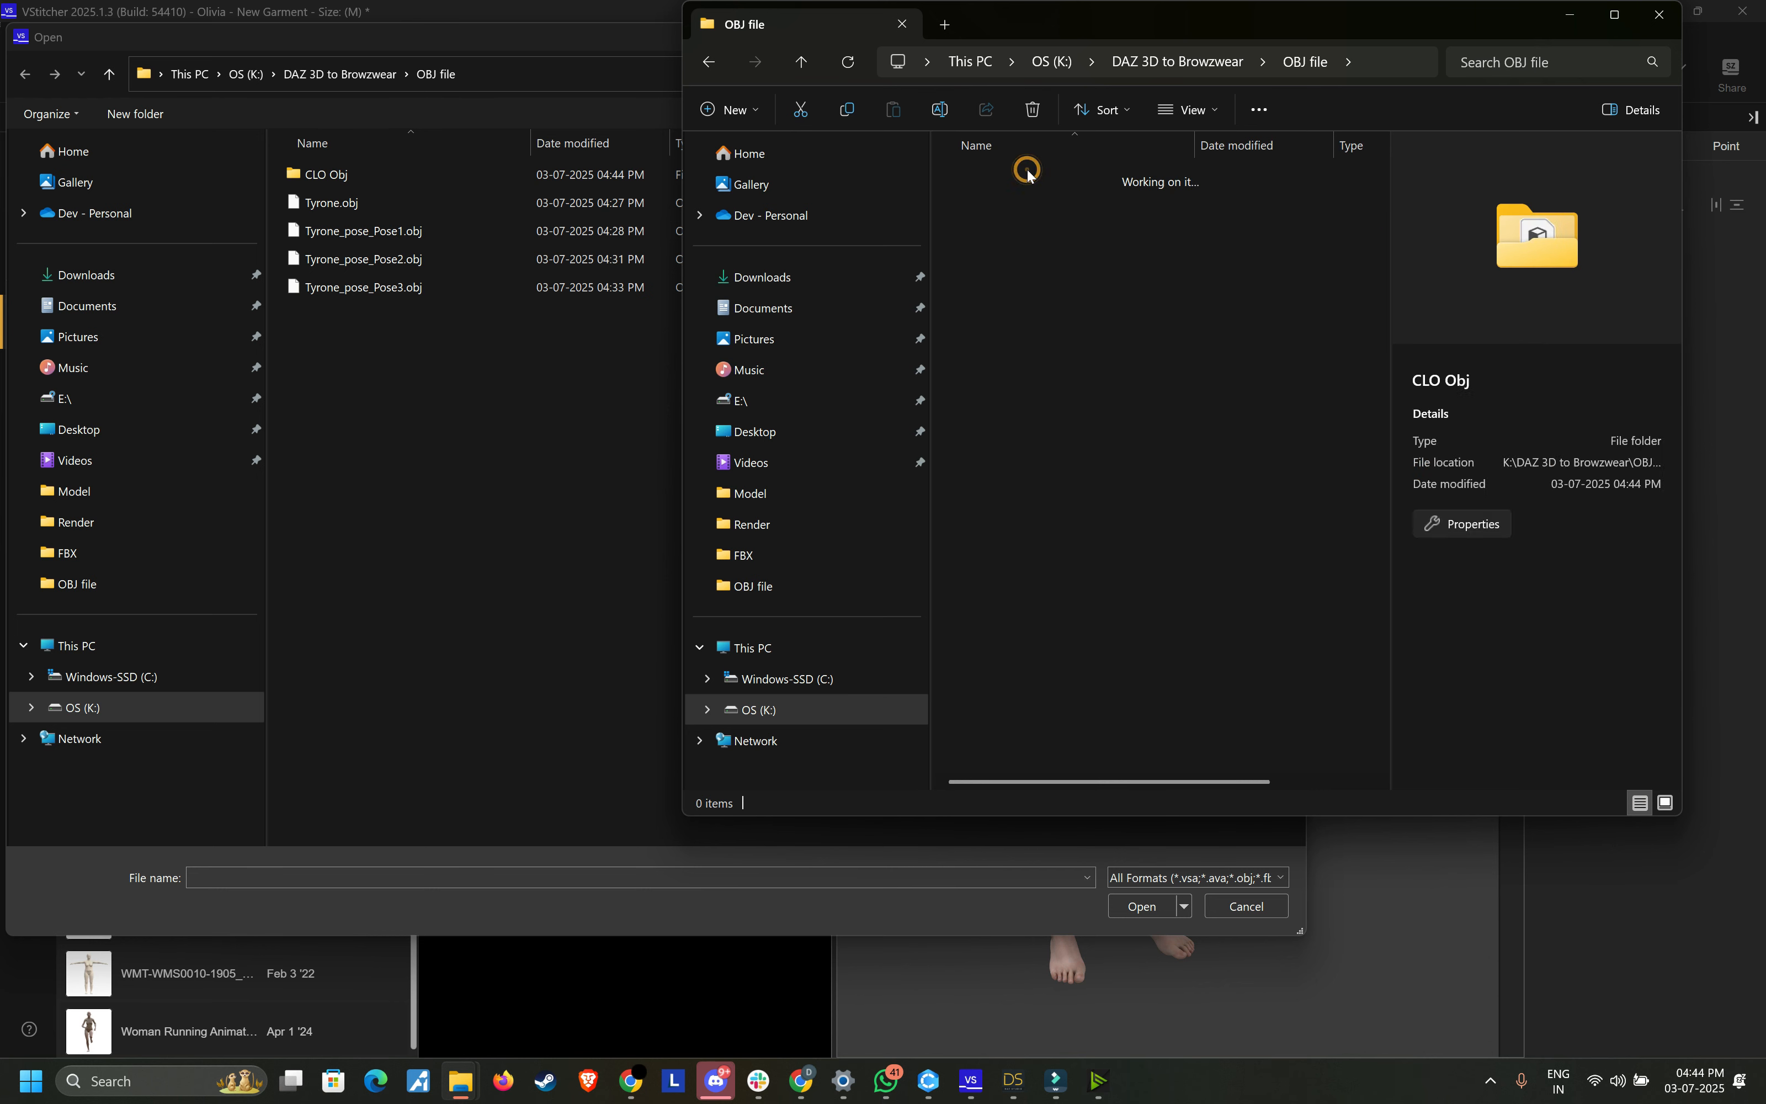
{"action": "left_click", "coordinate": [709, 58]}
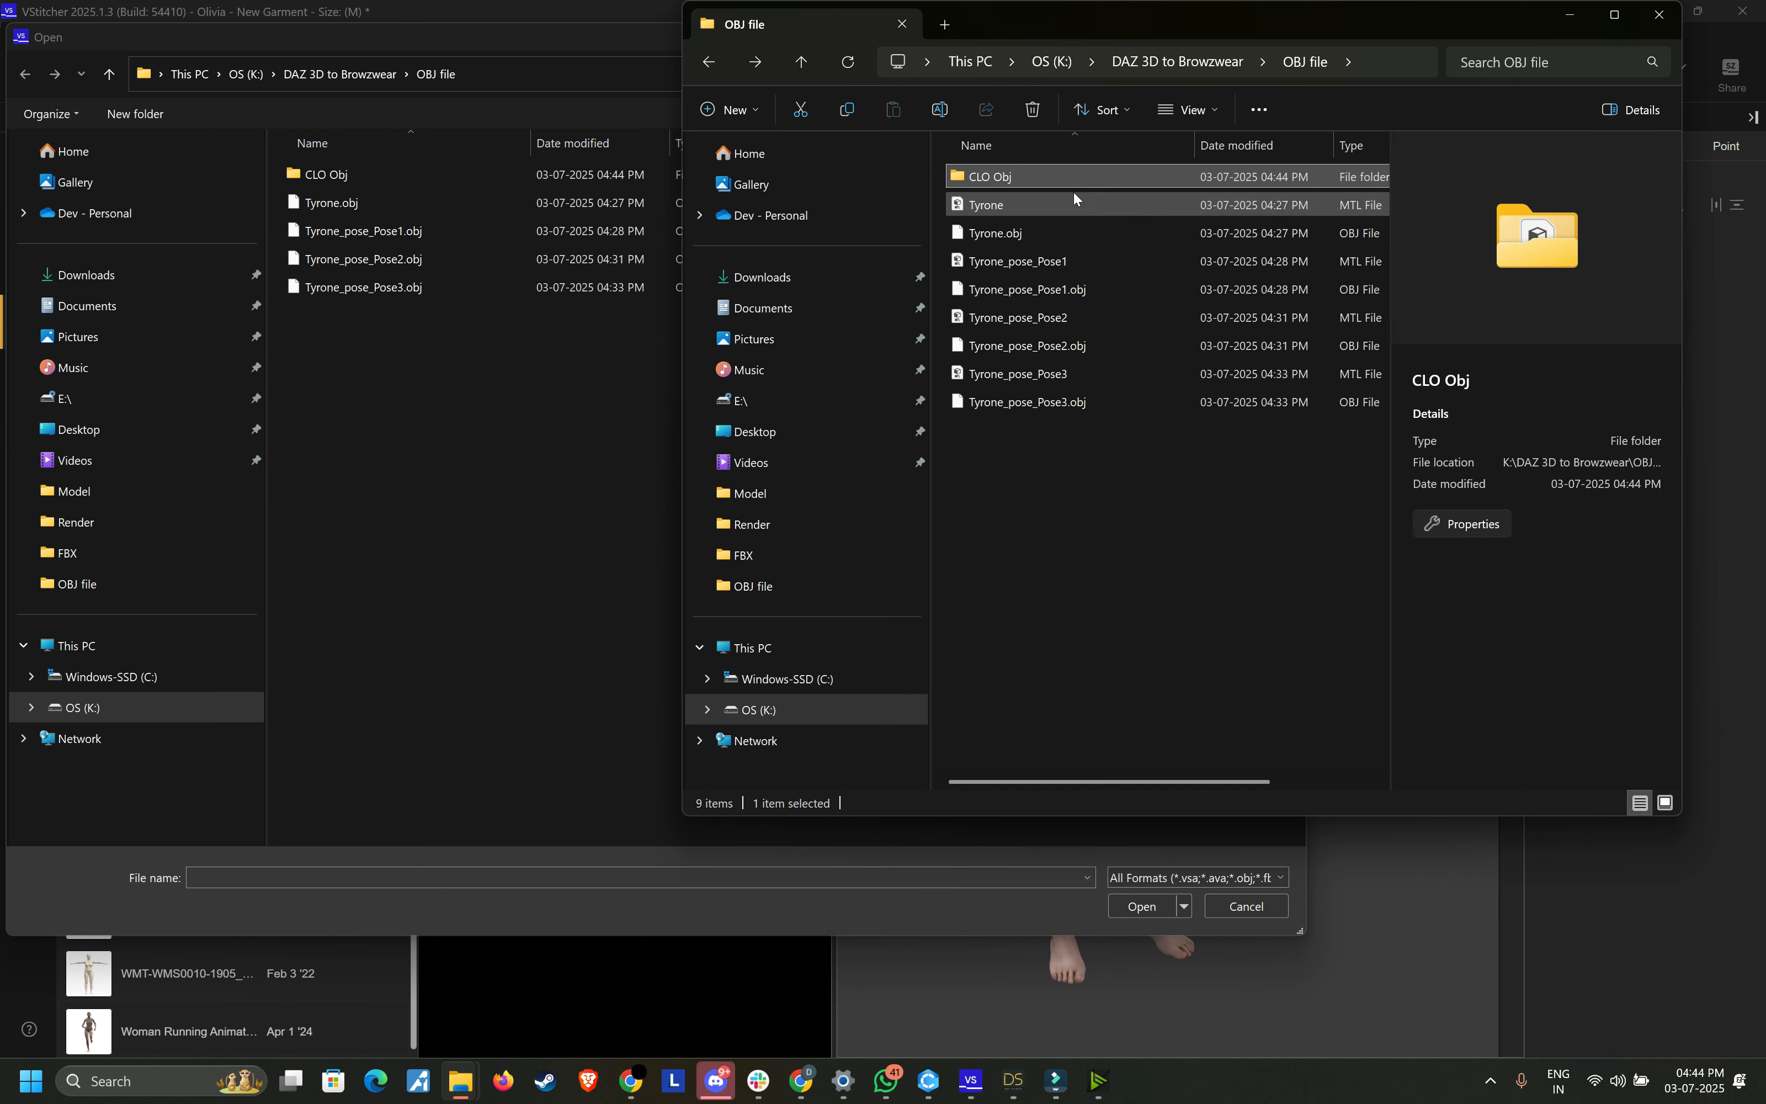
{"action": "scroll", "coordinate": [1139, 348], "scroll_direction": "up", "scroll_amount": 3, "text": "ctrl"}
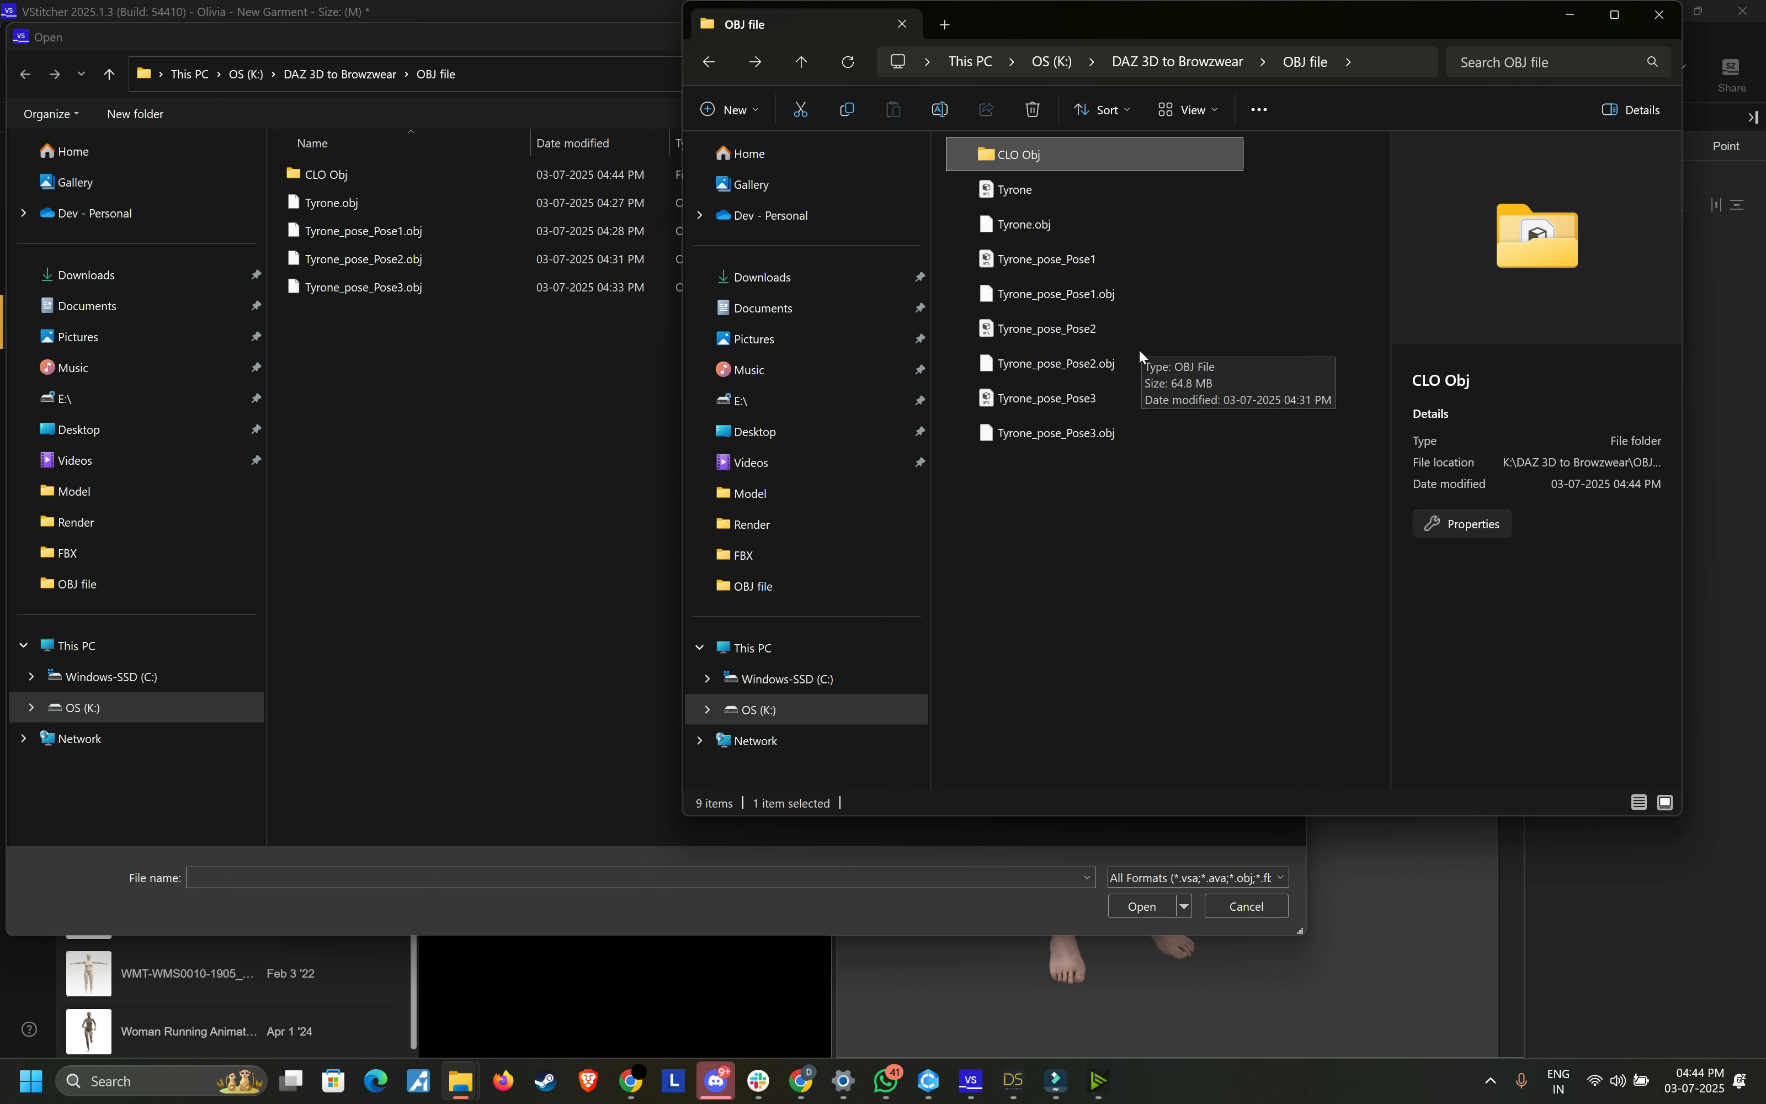
{"action": "left_click", "coordinate": [1057, 167]}
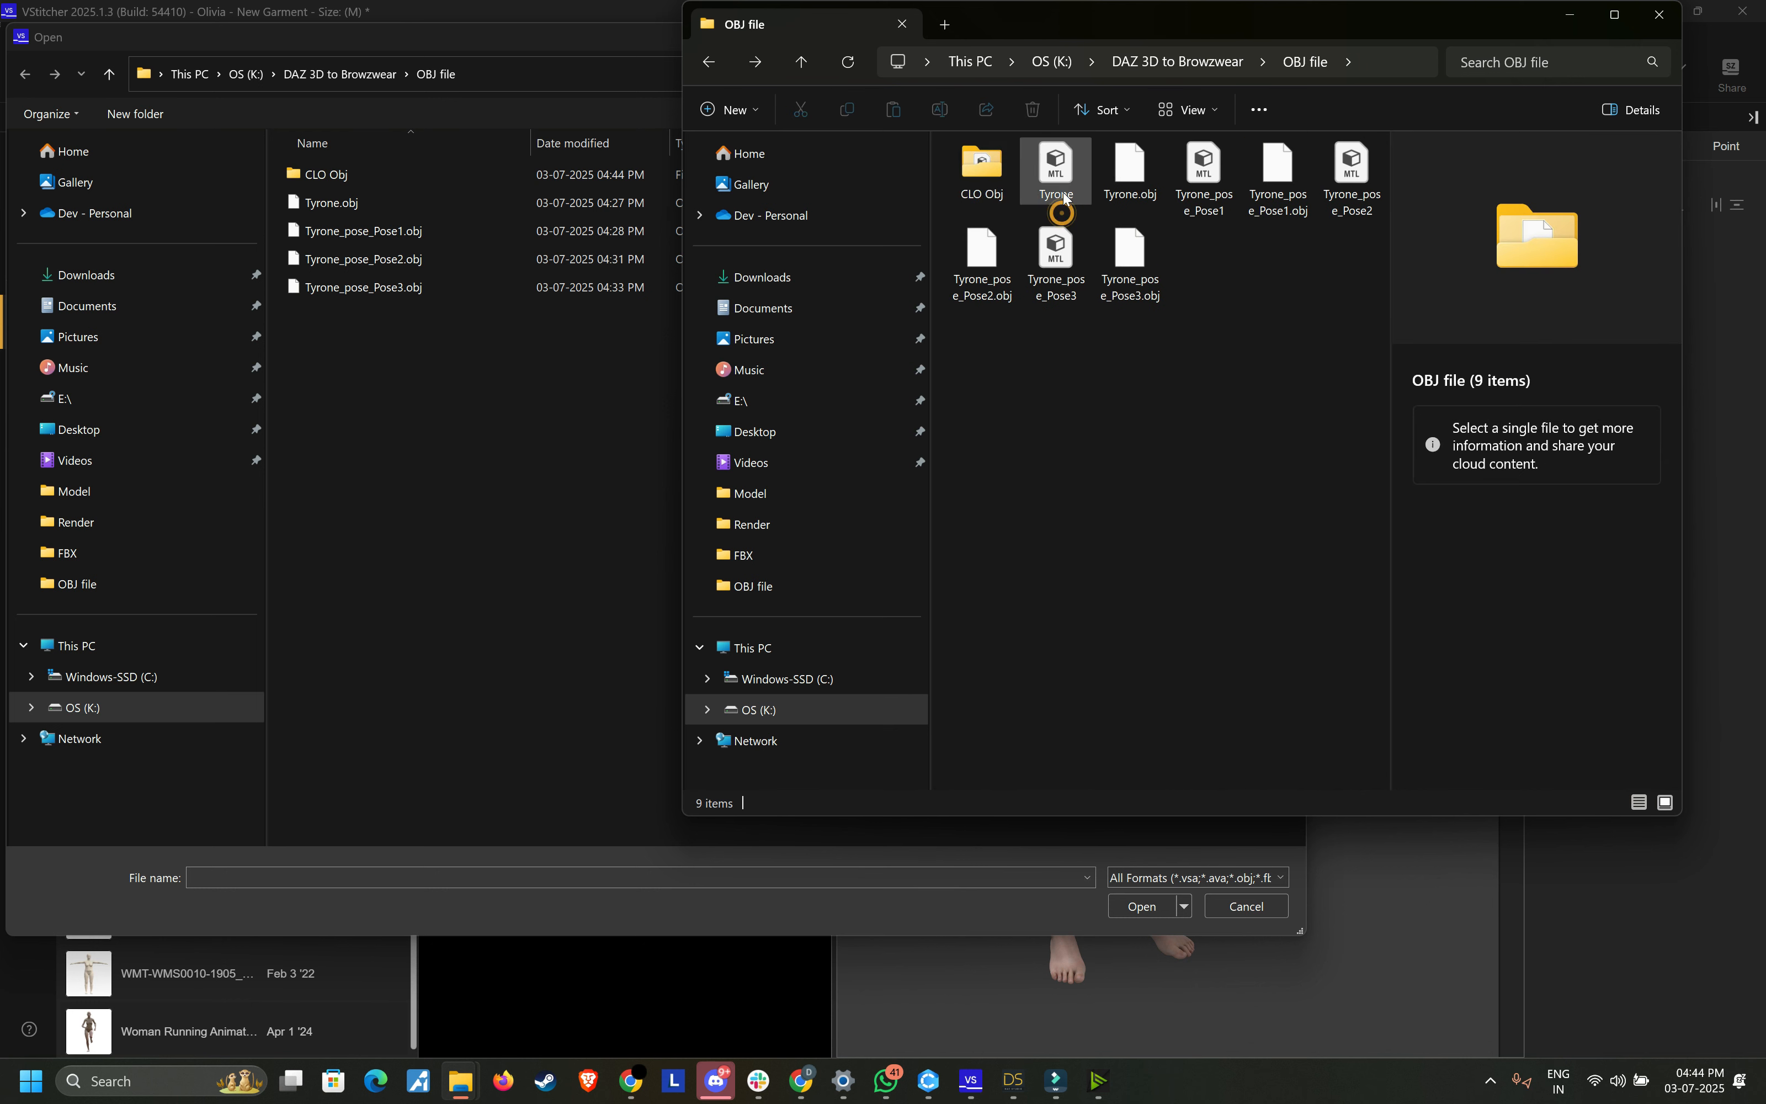
{"action": "left_click", "coordinate": [1215, 169]}
{"action": "left_click", "coordinate": [1149, 278], "text": "shift"}
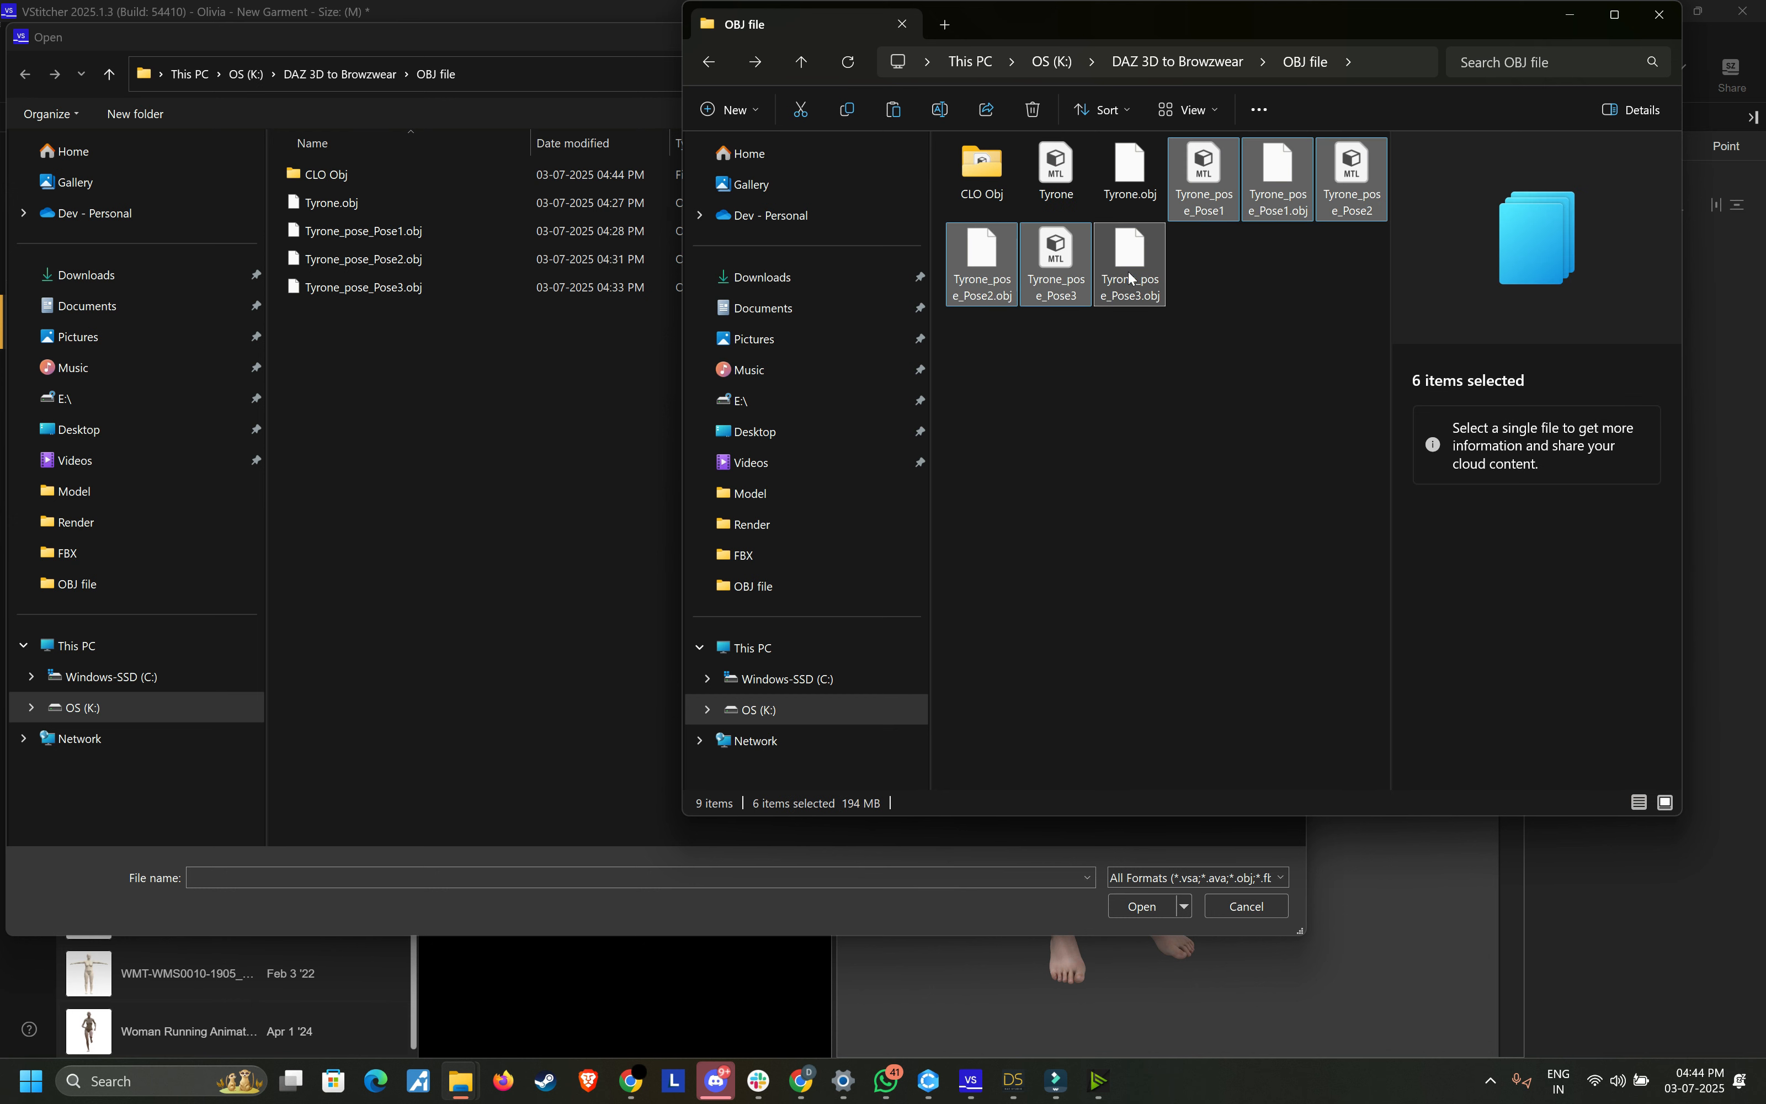
{"action": "double_click", "coordinate": [988, 179]}
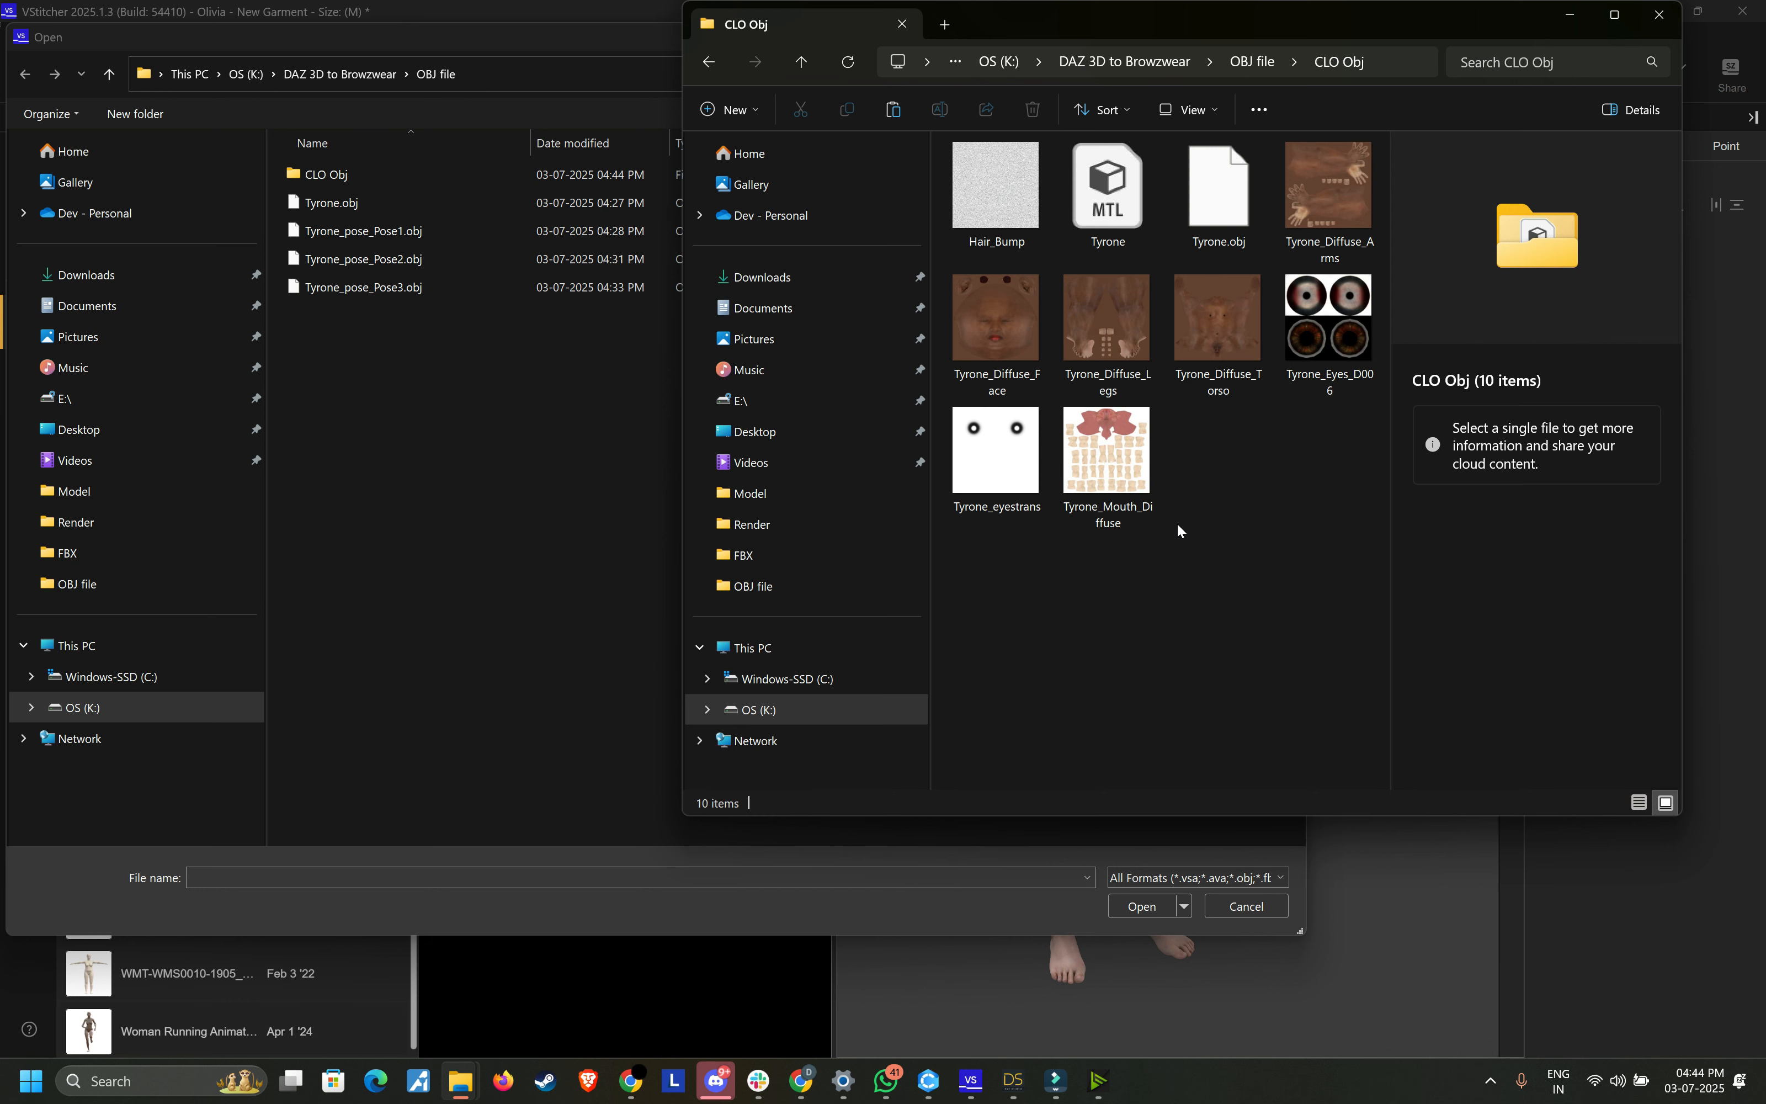
{"action": "key", "text": "ctrl+v"}
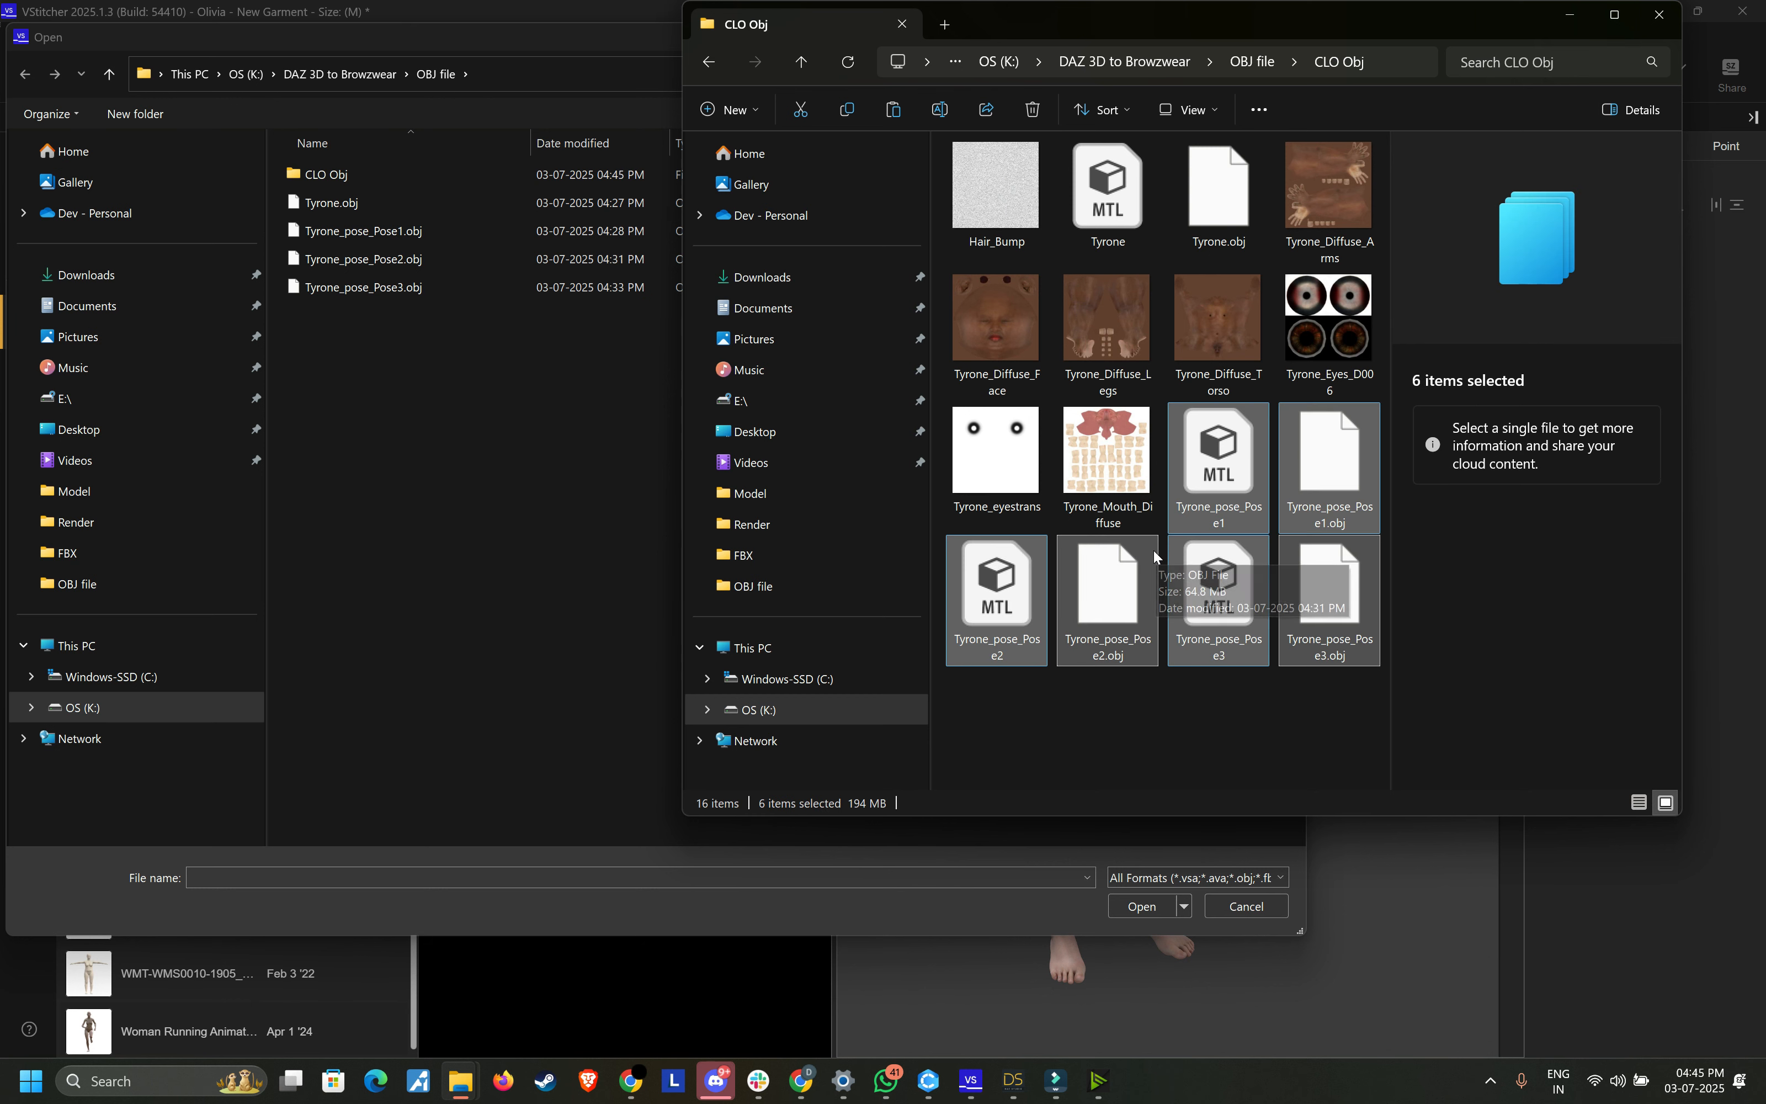
{"action": "left_click", "coordinate": [1107, 721]}
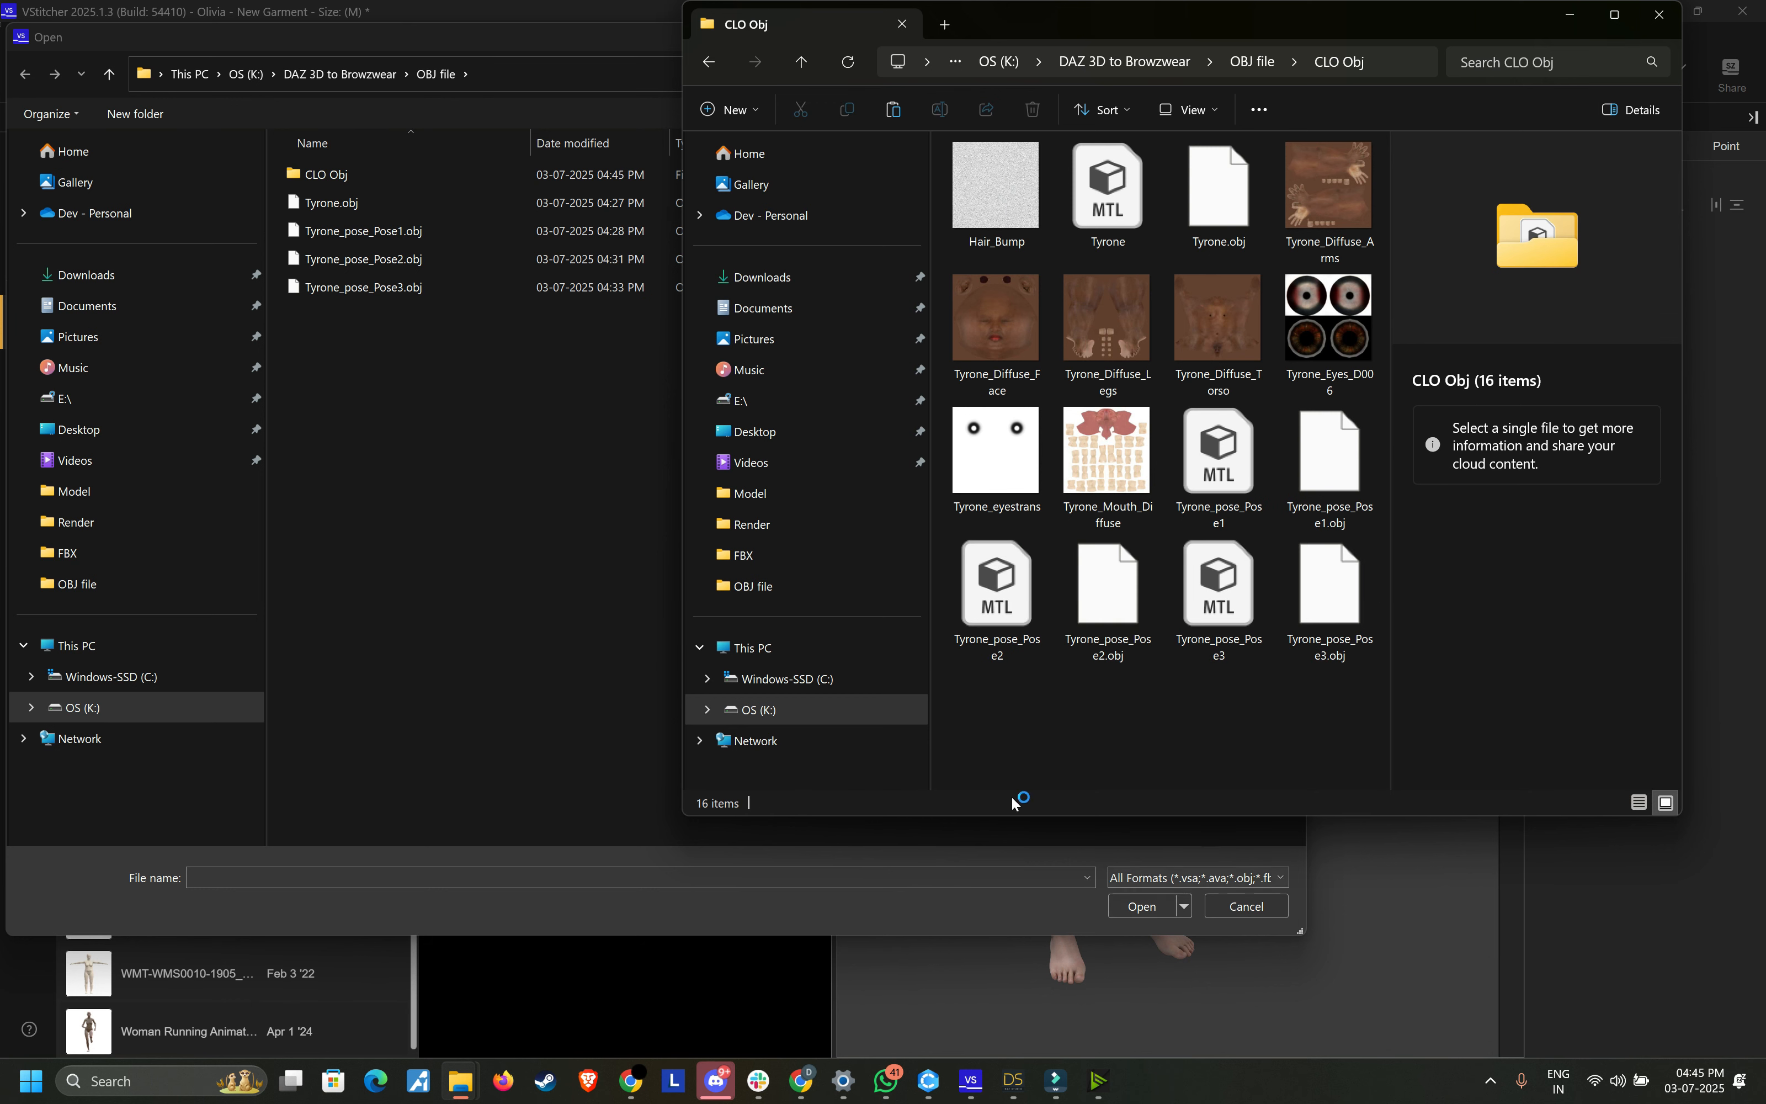
Step: Return to VStitcher, cancel the open file selection, and import Tyrone.obj from the CLO Obj folder as a new avatar
{"action": "left_click", "coordinate": [515, 643]}
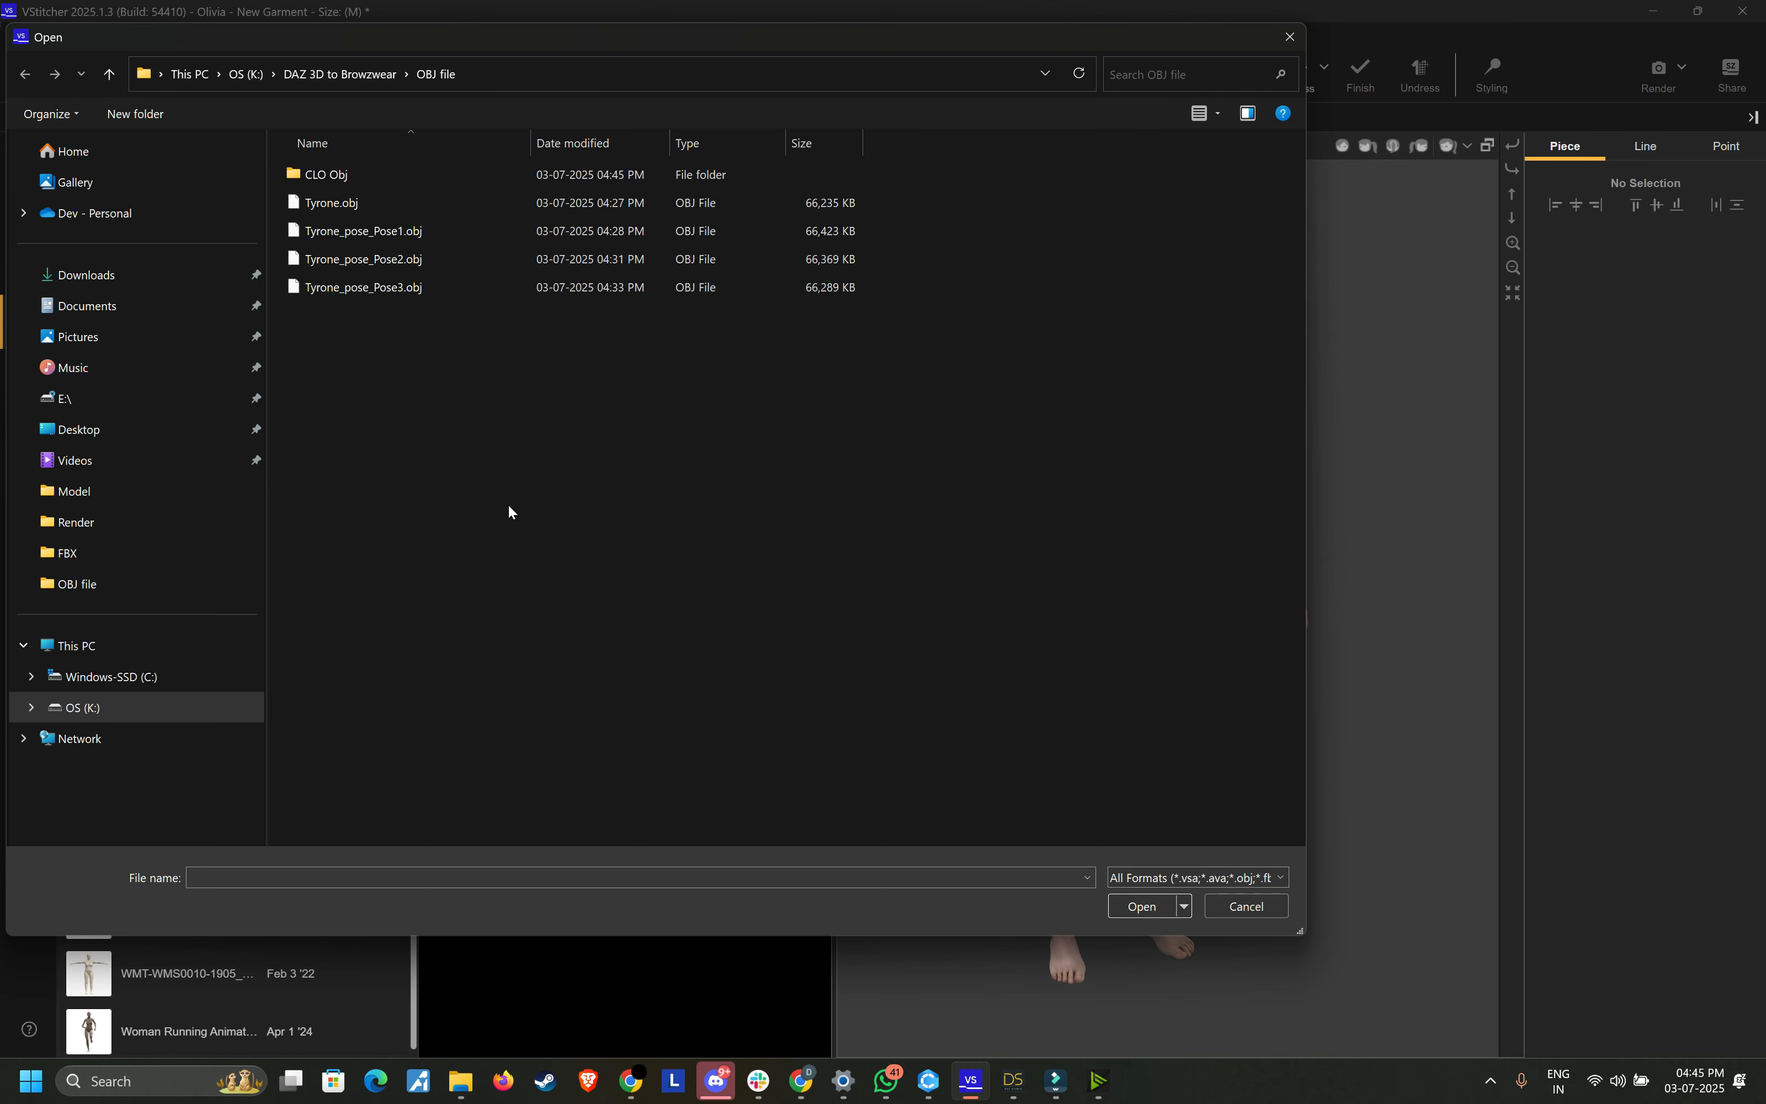
{"action": "left_click", "coordinate": [1246, 905]}
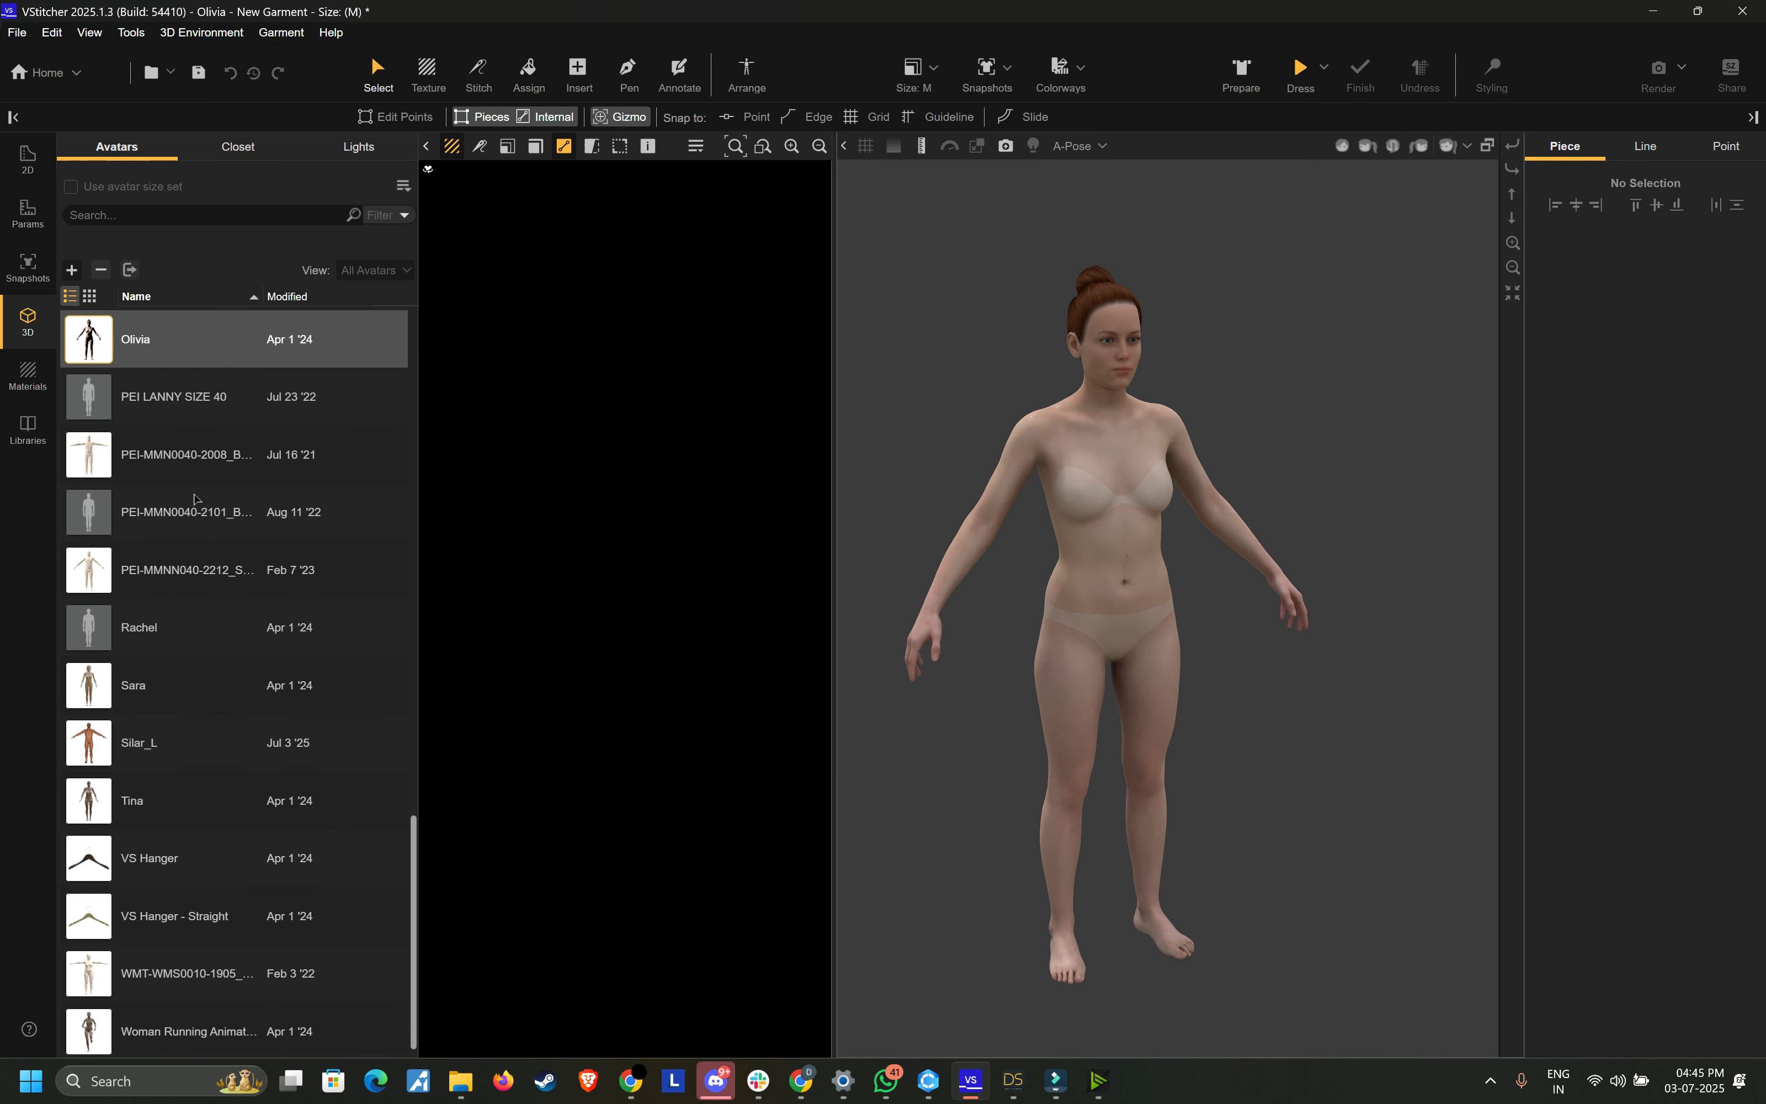
{"action": "left_click", "coordinate": [71, 270]}
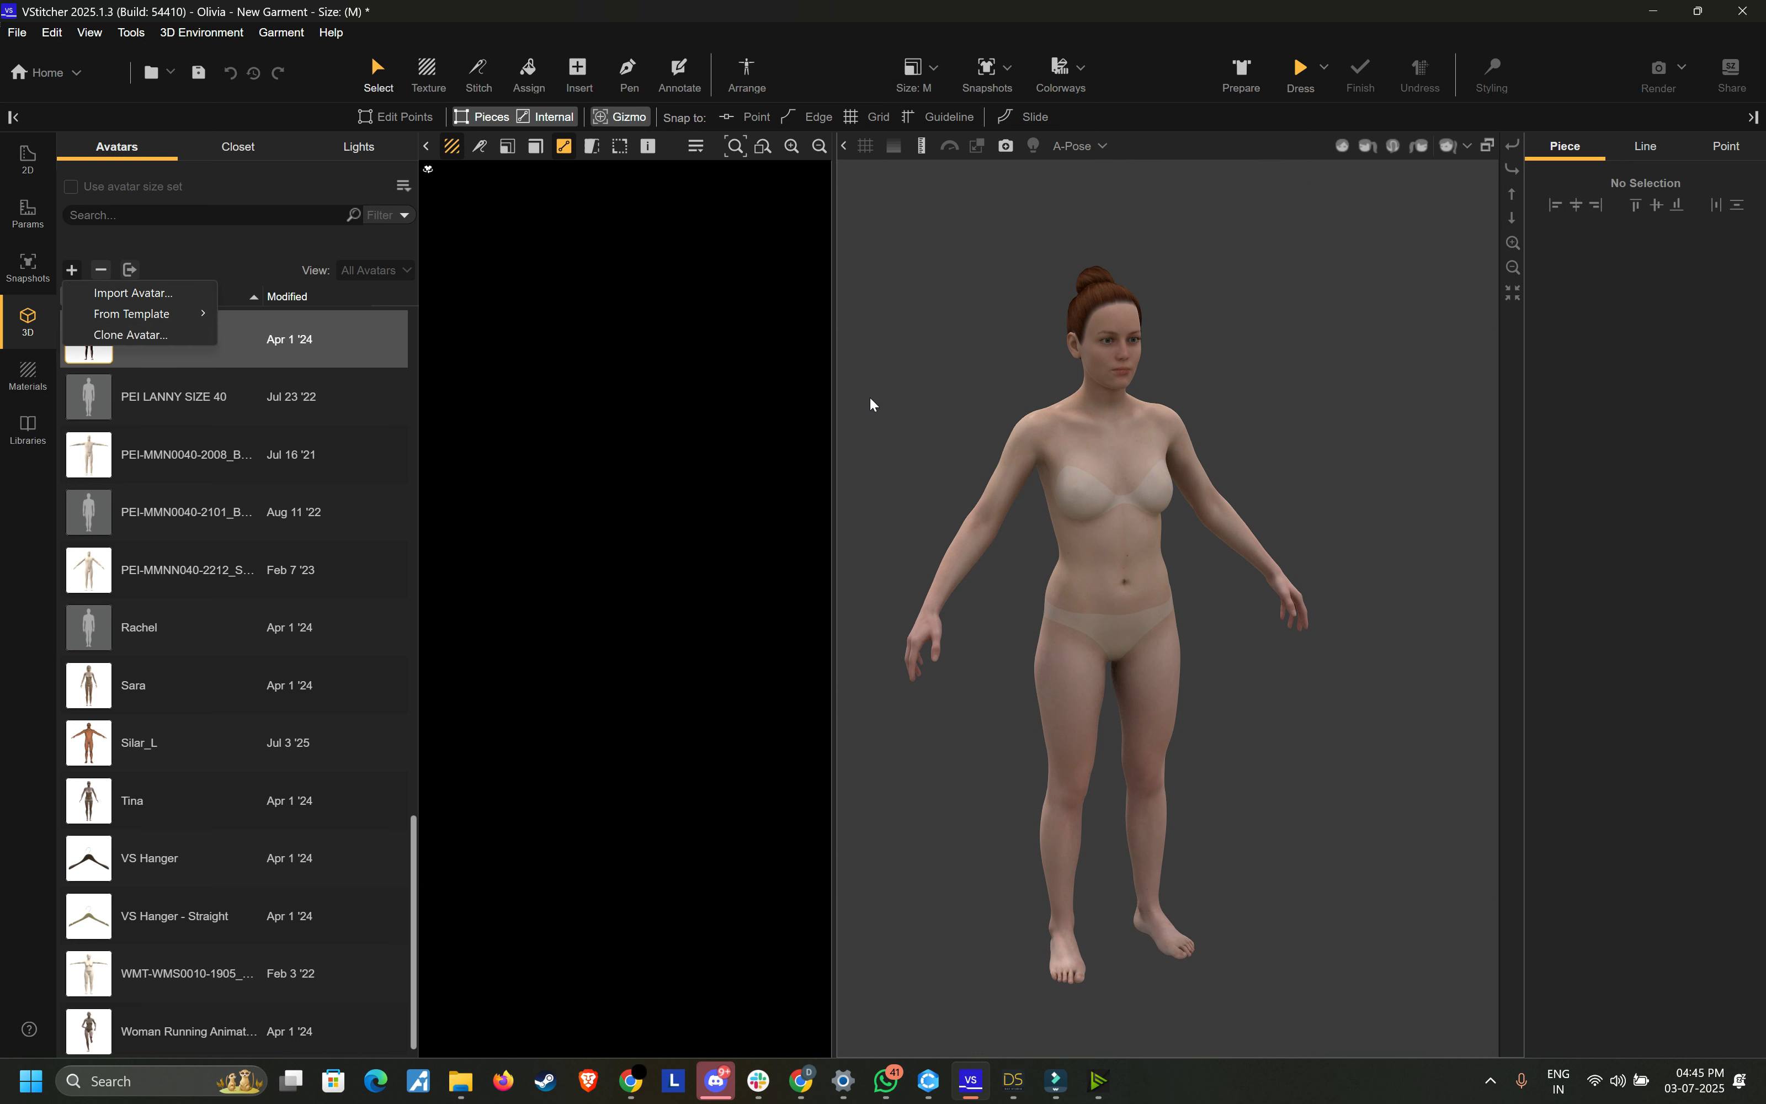
{"action": "left_click", "coordinate": [161, 292]}
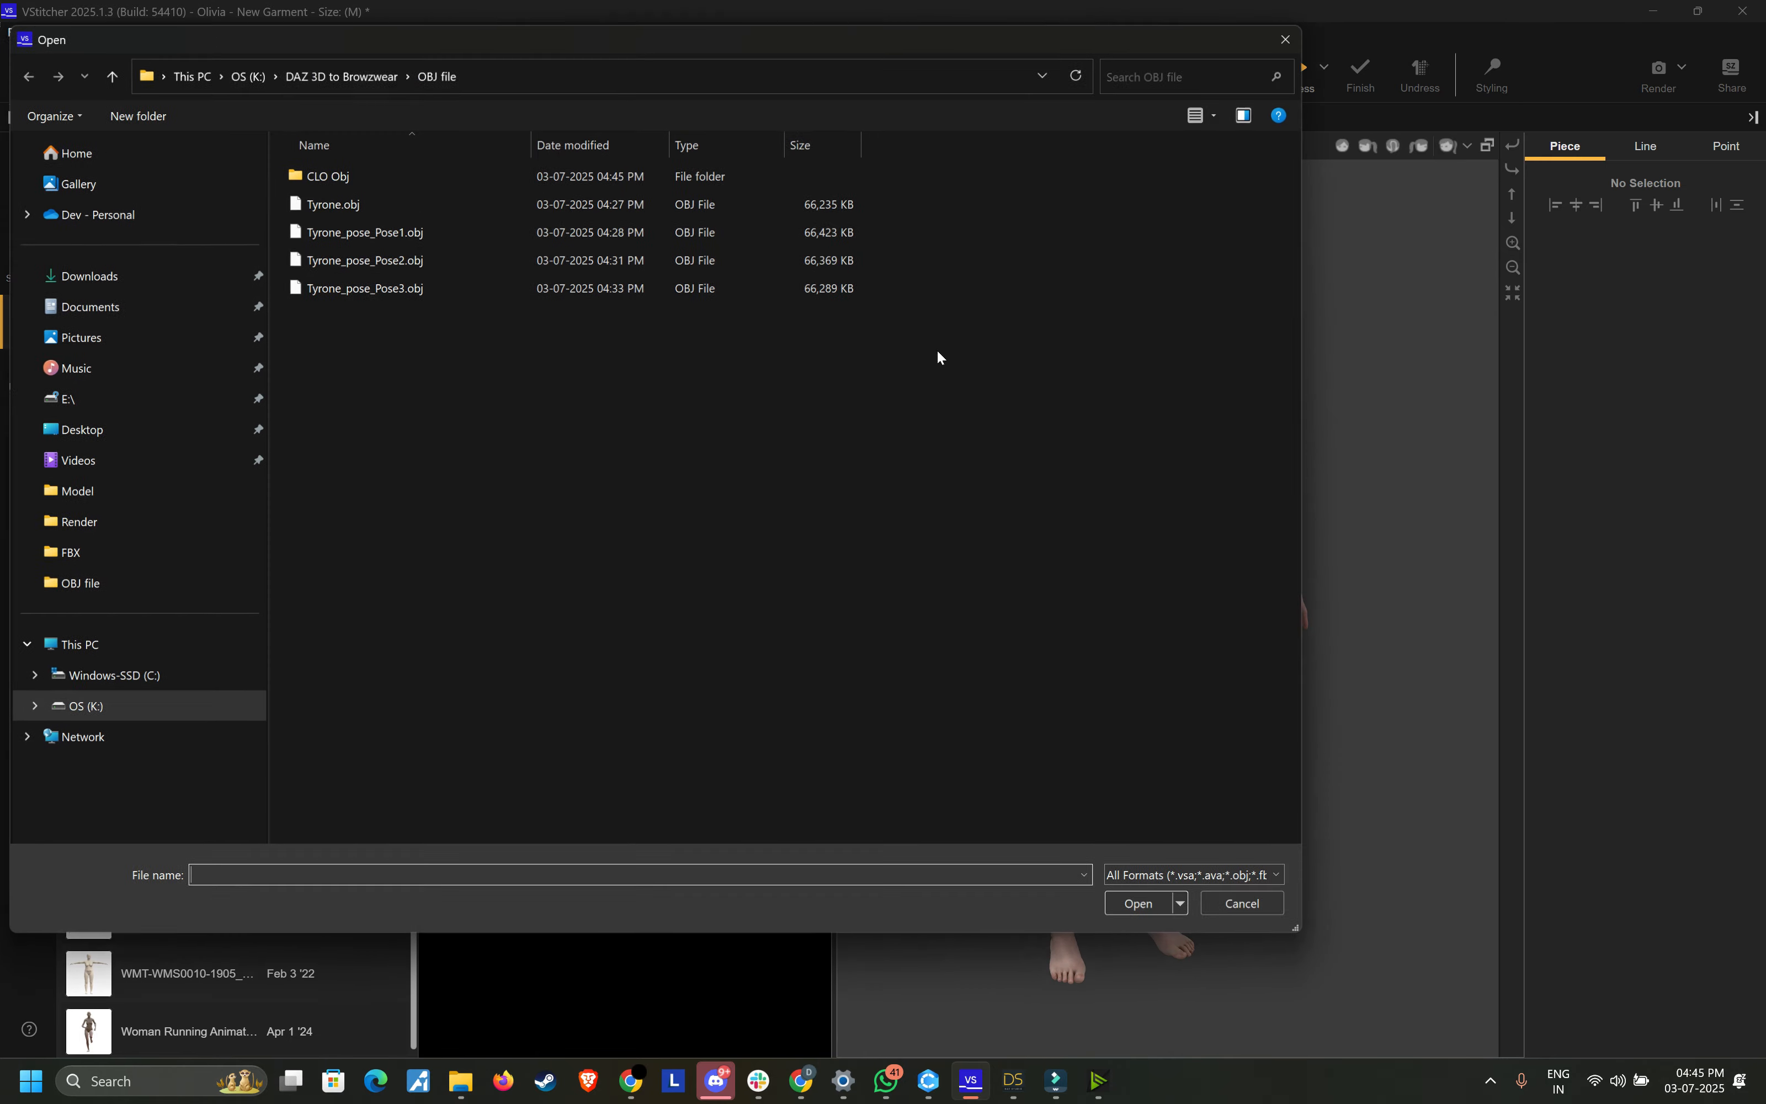
{"action": "left_click", "coordinate": [359, 175]}
{"action": "double_click", "coordinate": [360, 175]}
{"action": "double_click", "coordinate": [367, 186]}
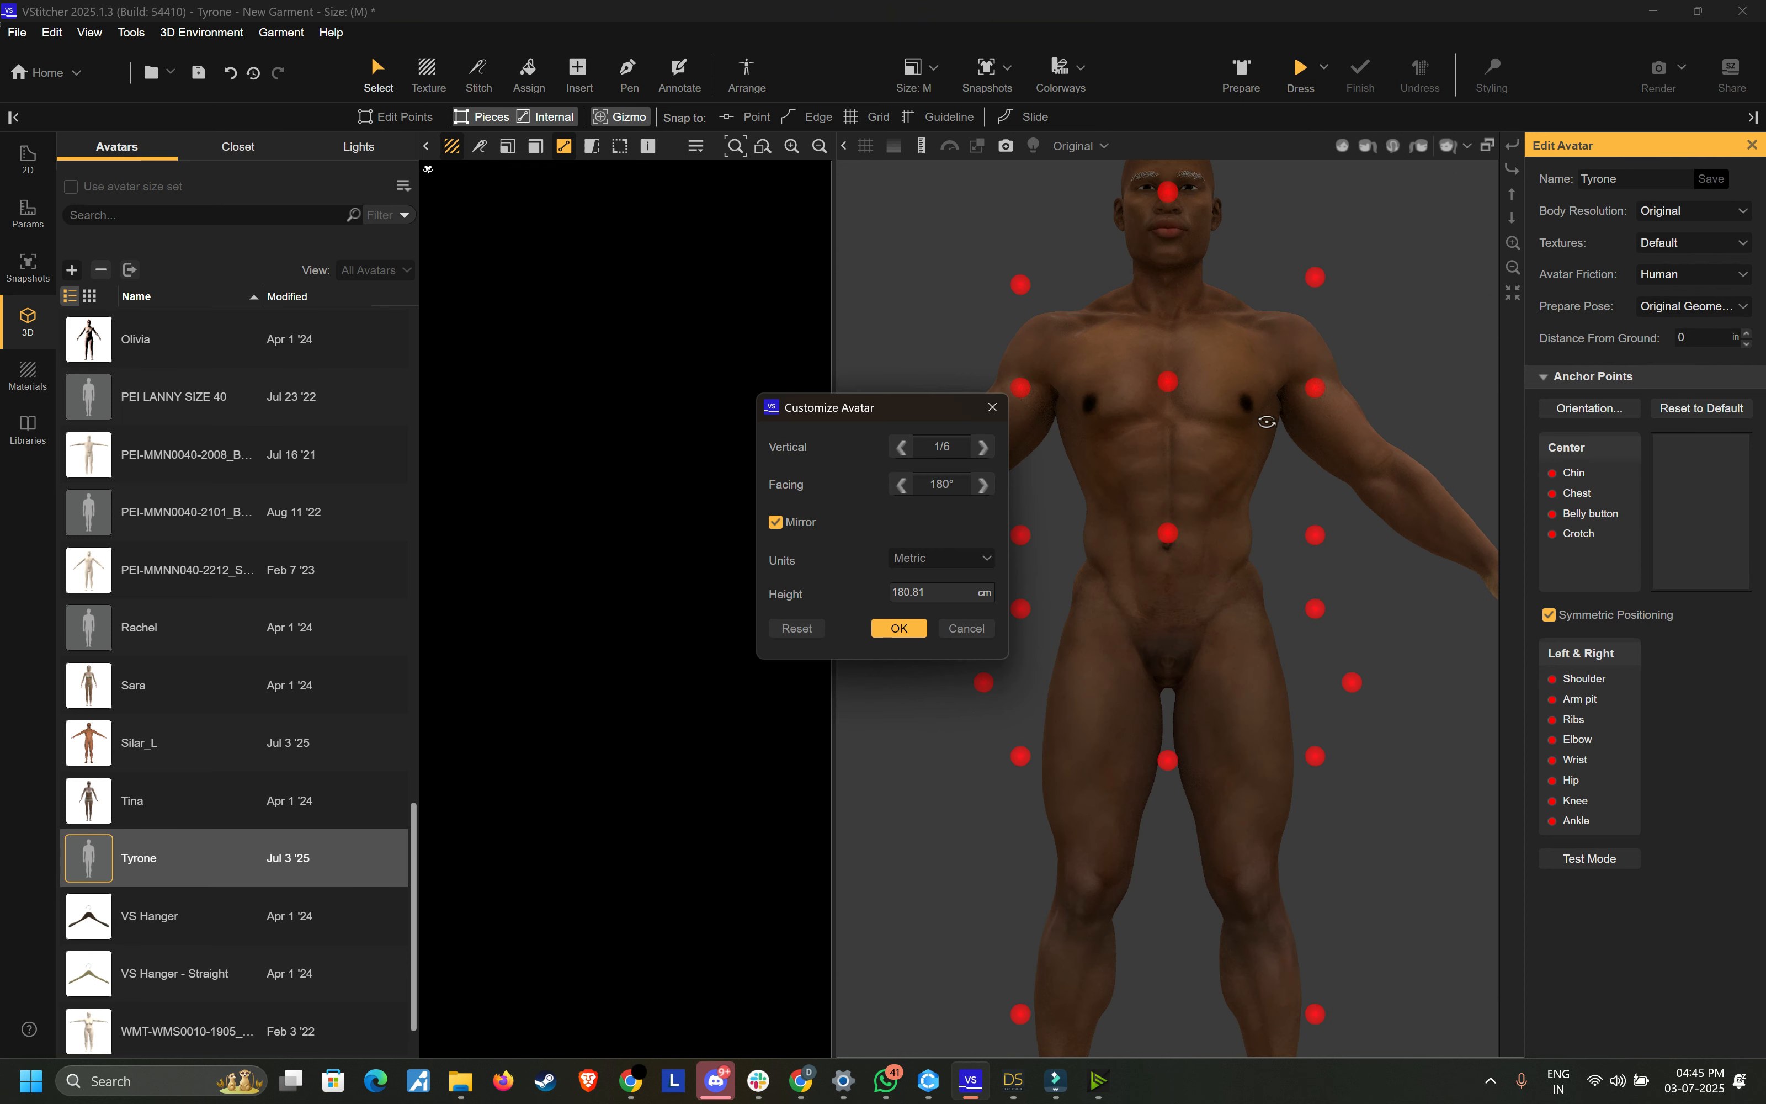
Step: Accept the Customize Avatar settings for the imported Tyrone avatar
{"action": "left_click_drag", "start_coordinate": [872, 403], "coordinate": [638, 371]}
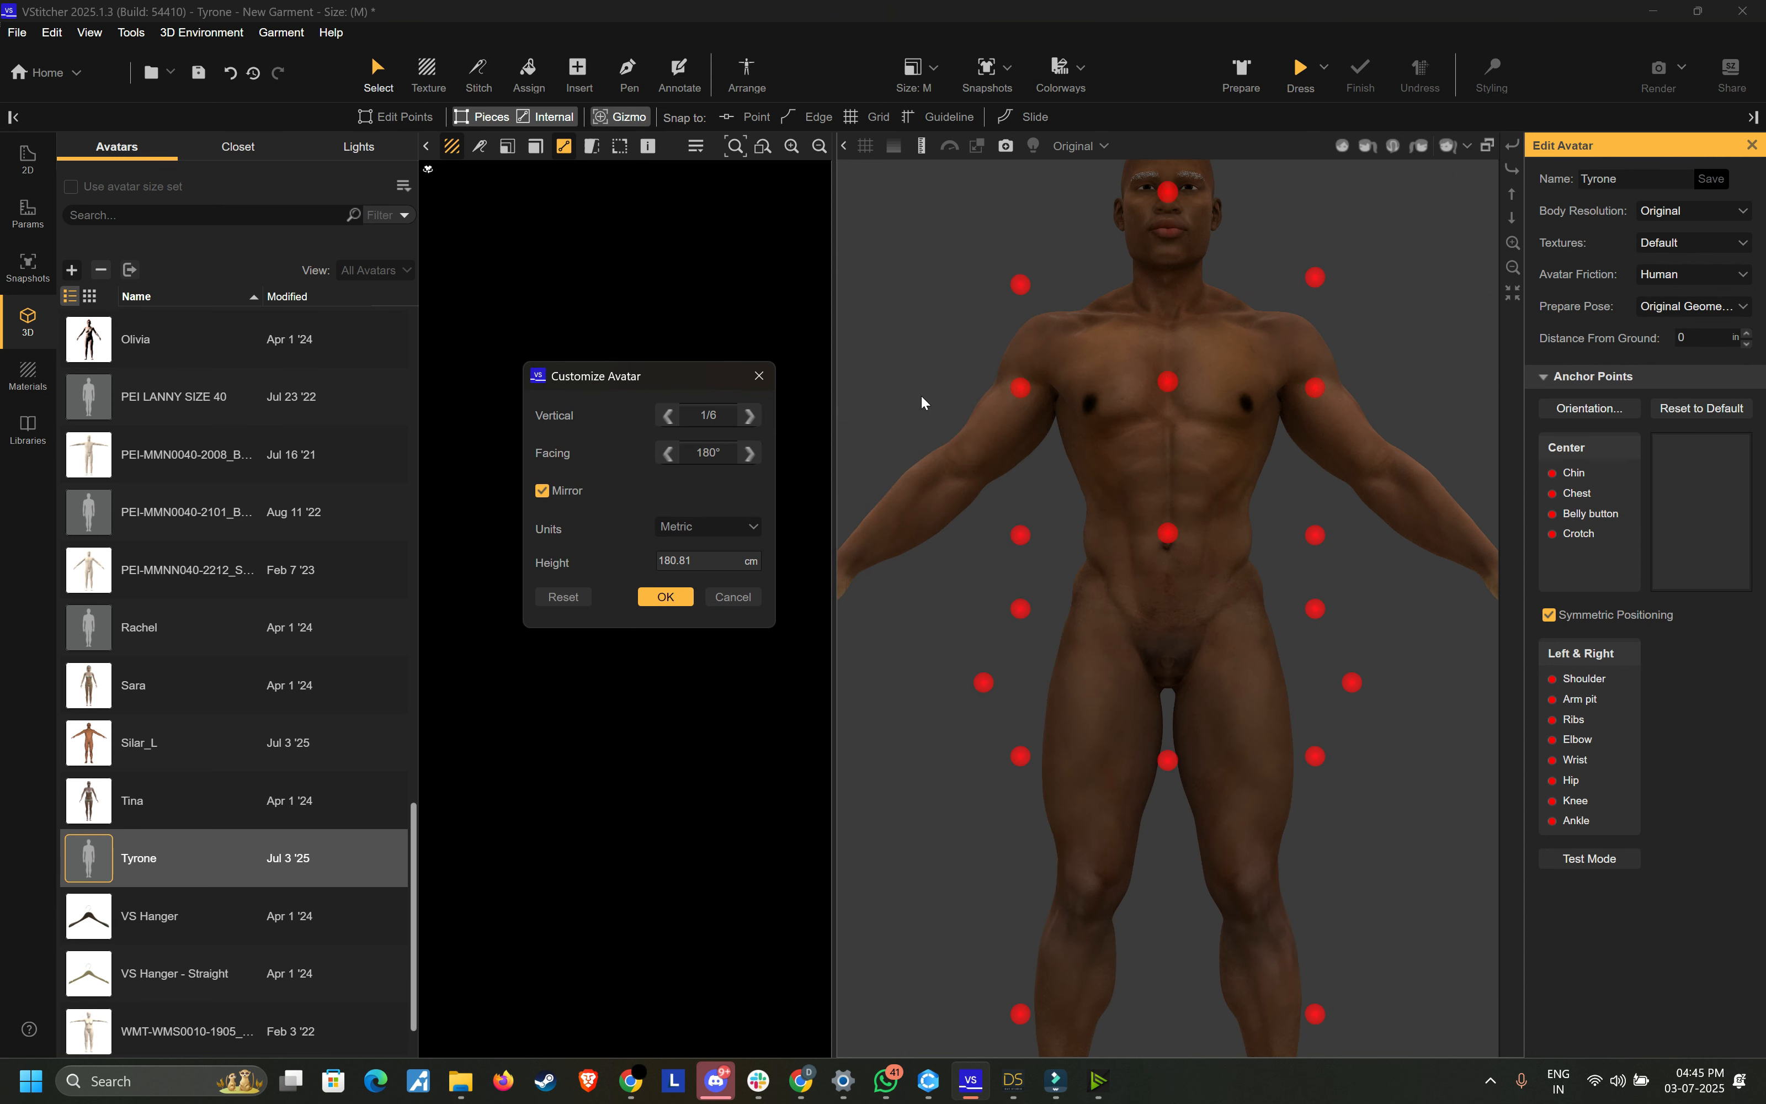
{"action": "left_click", "coordinate": [1110, 421]}
{"action": "left_click", "coordinate": [756, 471]}
{"action": "left_click", "coordinate": [672, 597]}
Step: Place the Chin anchor point at the centre of the avatar's chin
{"action": "middle_click_drag", "start_coordinate": [1146, 347], "coordinate": [1115, 445]}
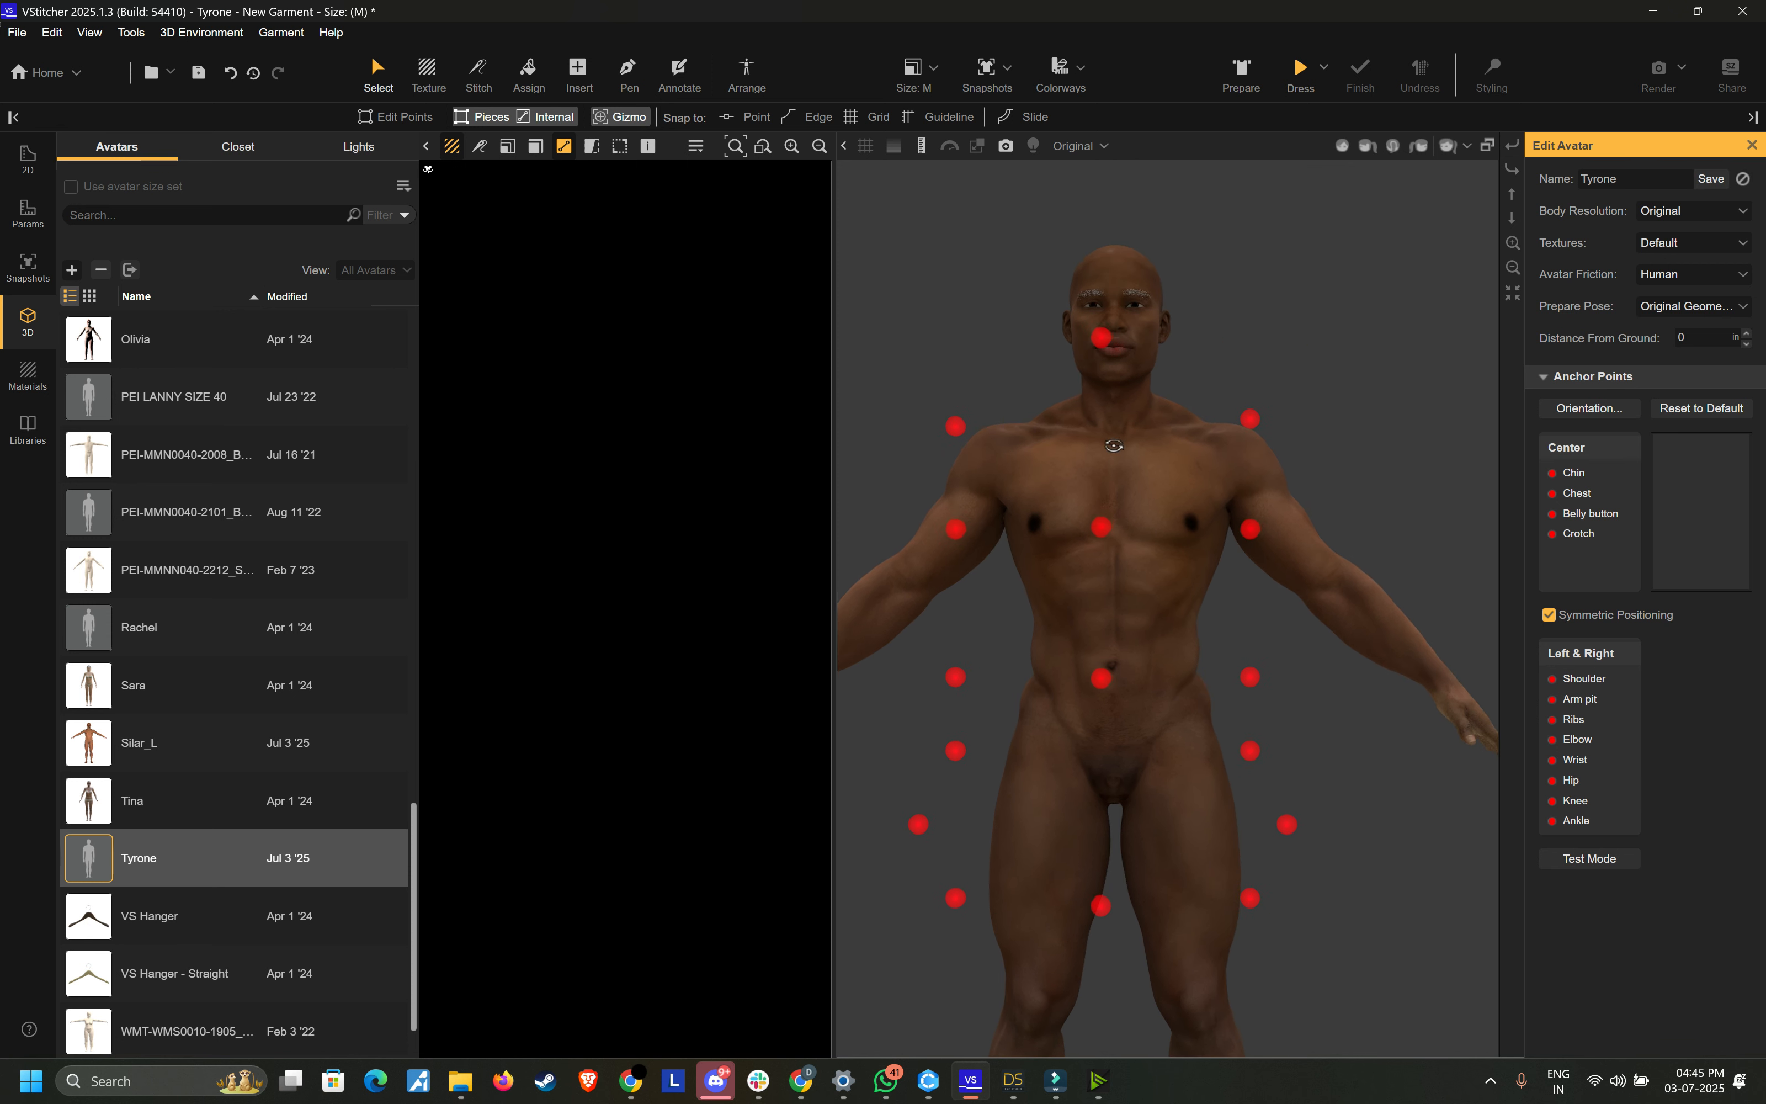
{"action": "scroll", "coordinate": [1107, 364], "scroll_direction": "up", "scroll_amount": 4}
{"action": "scroll", "coordinate": [1107, 364], "scroll_direction": "down", "scroll_amount": 2}
{"action": "middle_click_drag", "start_coordinate": [1107, 364], "coordinate": [1145, 588]}
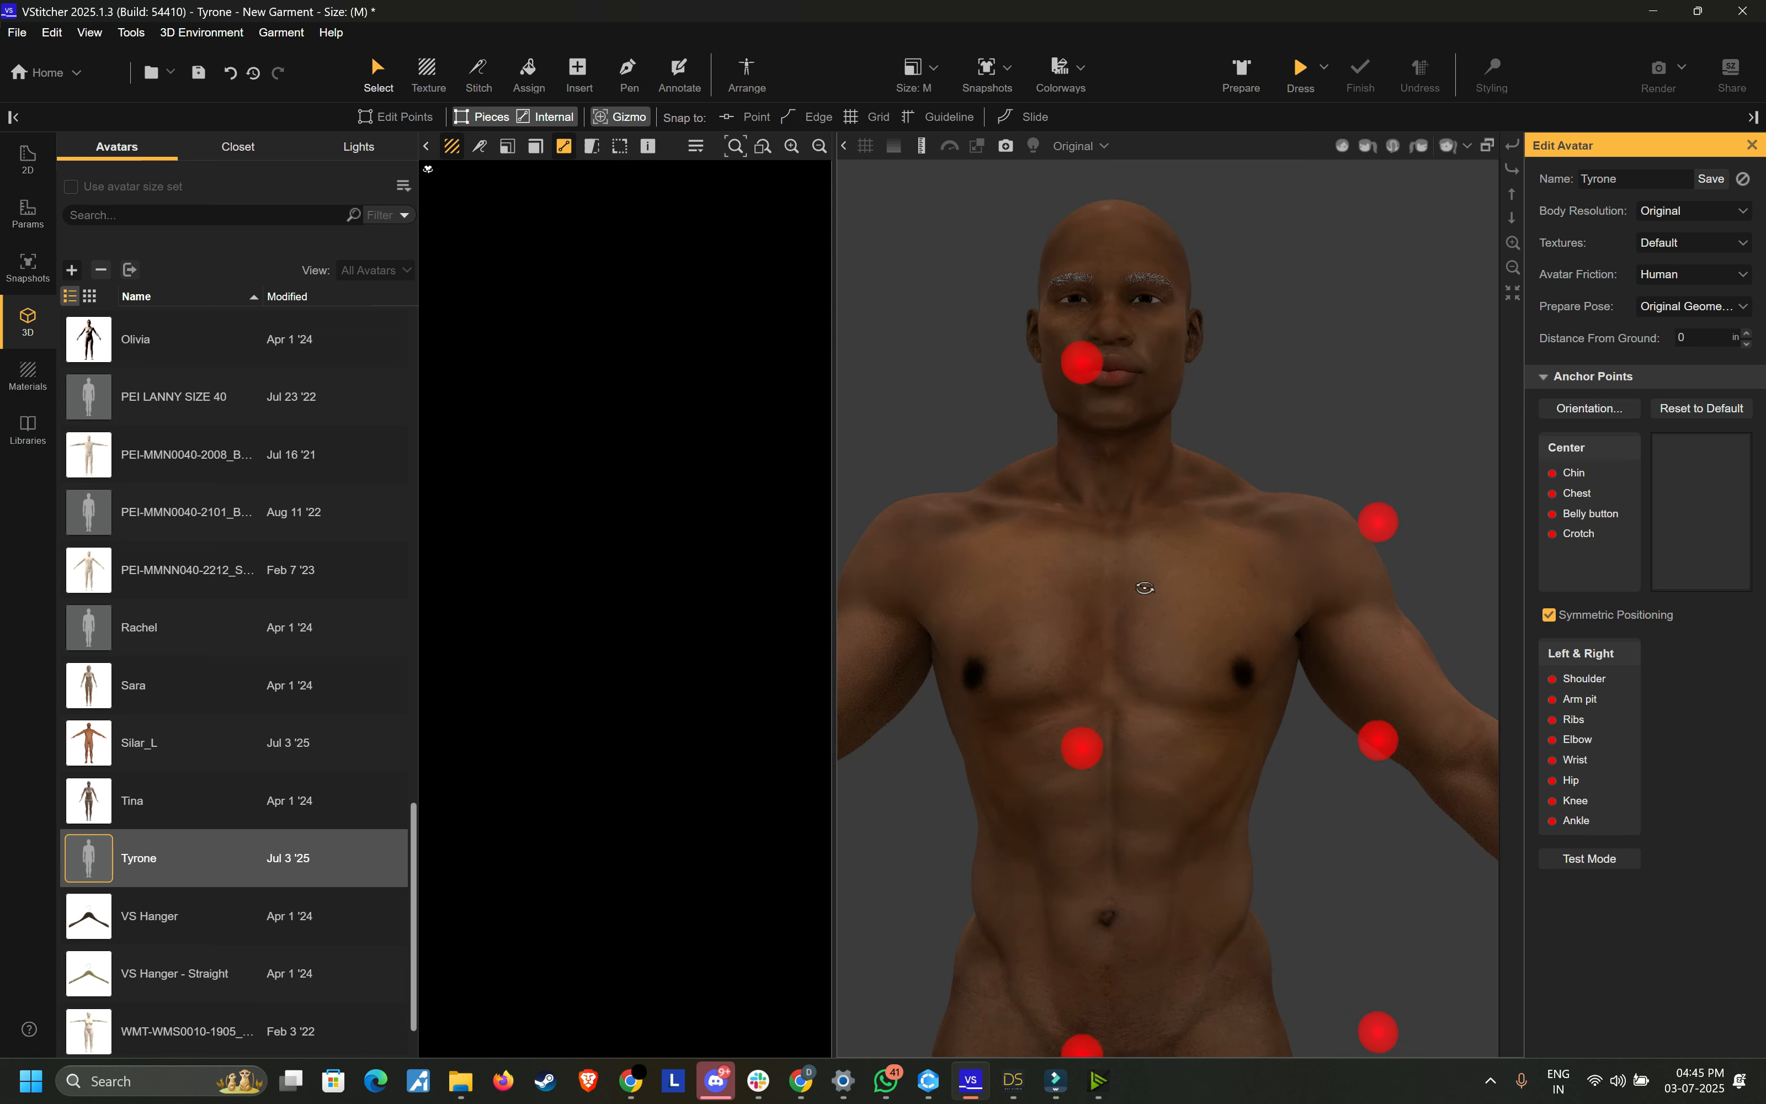
{"action": "left_click", "coordinate": [1080, 367]}
{"action": "left_click", "coordinate": [1108, 428]}
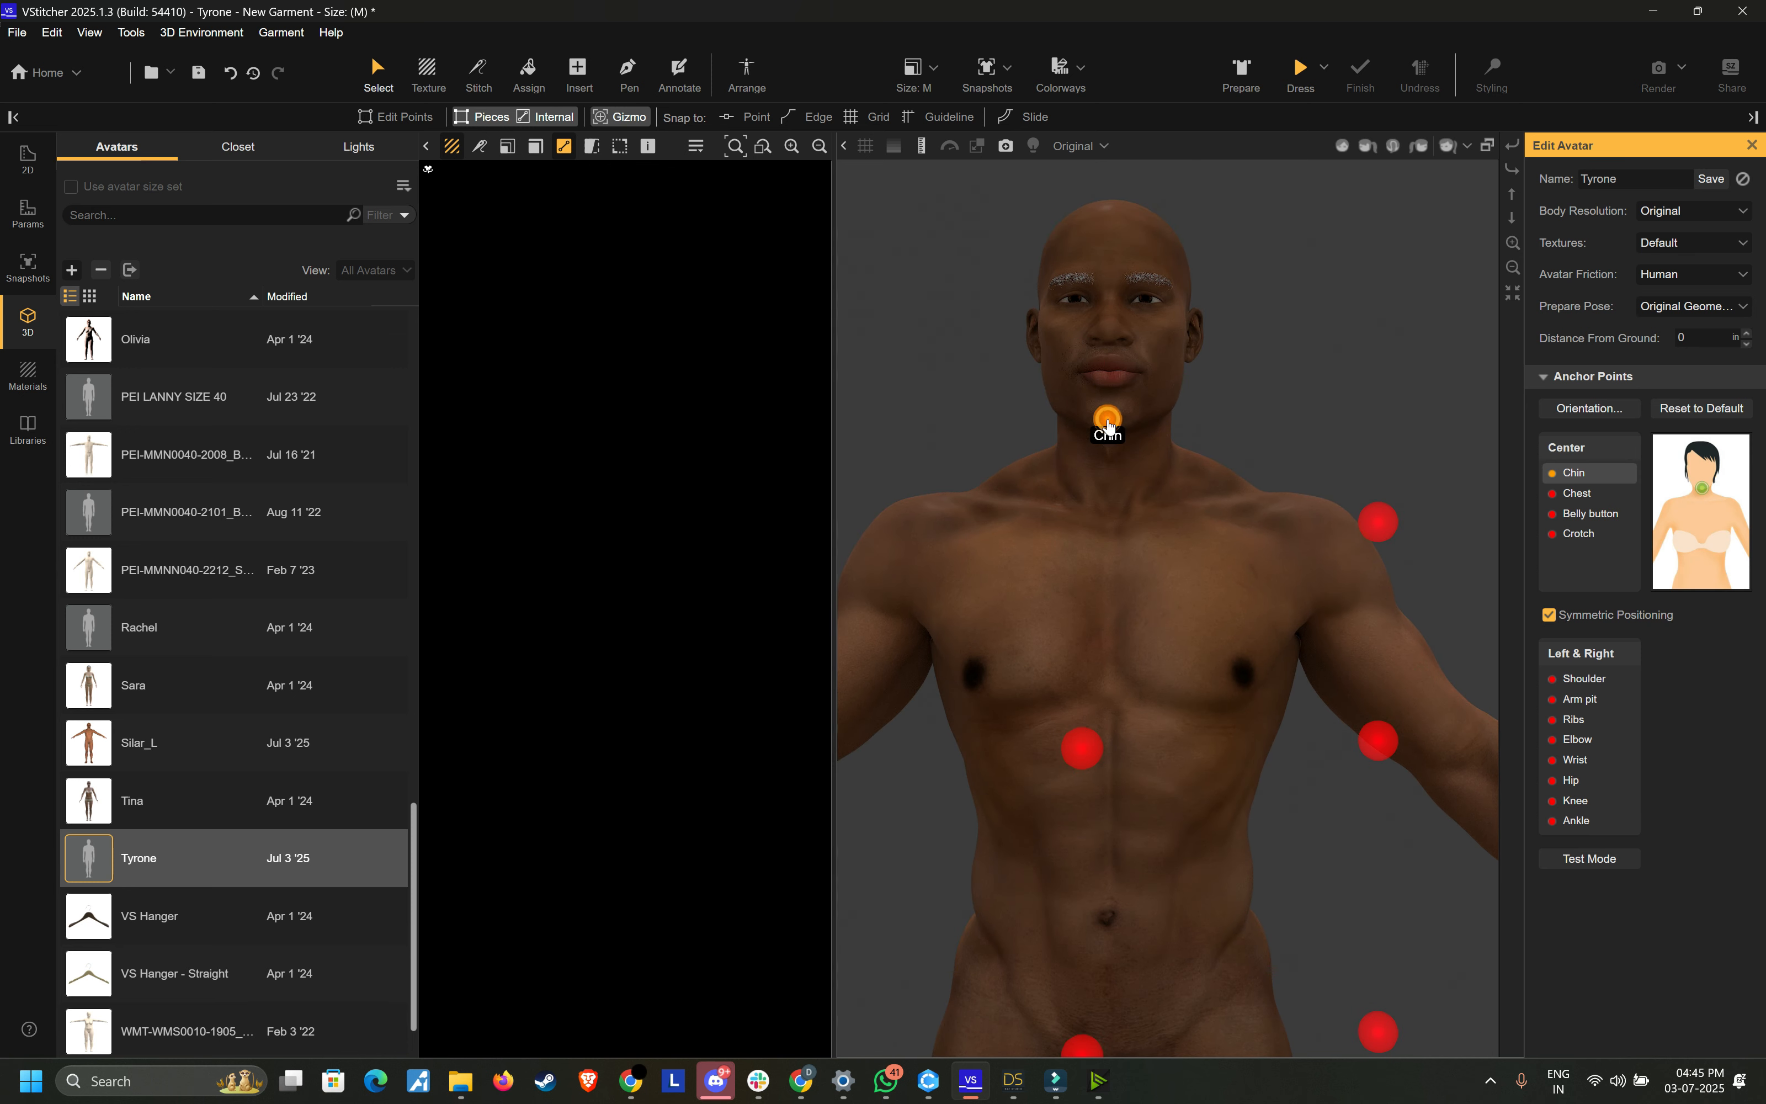
Step: Place the Chest anchor point on the centre of the upper chest and the Belly button anchor point on the navel
{"action": "scroll", "coordinate": [1111, 460], "scroll_direction": "down", "scroll_amount": 3}
{"action": "left_click", "coordinate": [1128, 679]}
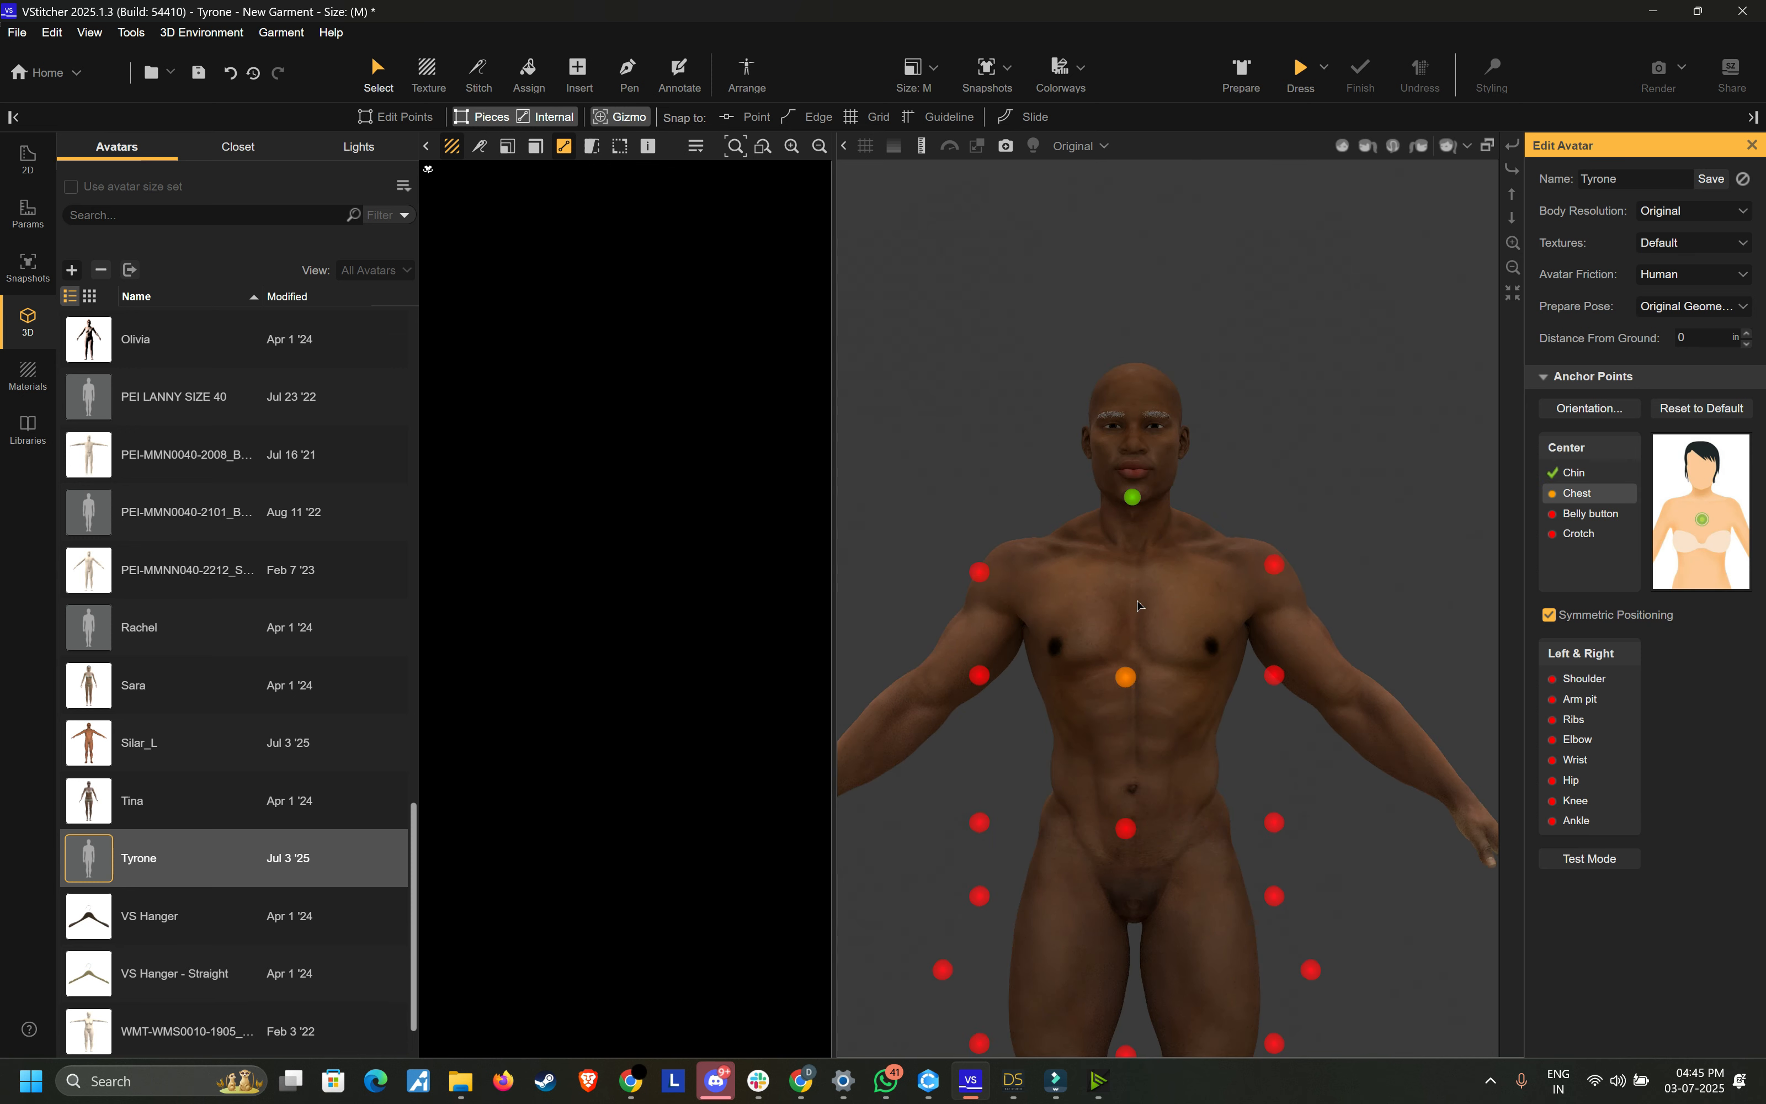
{"action": "left_click", "coordinate": [1134, 595]}
{"action": "left_click", "coordinate": [1139, 589]}
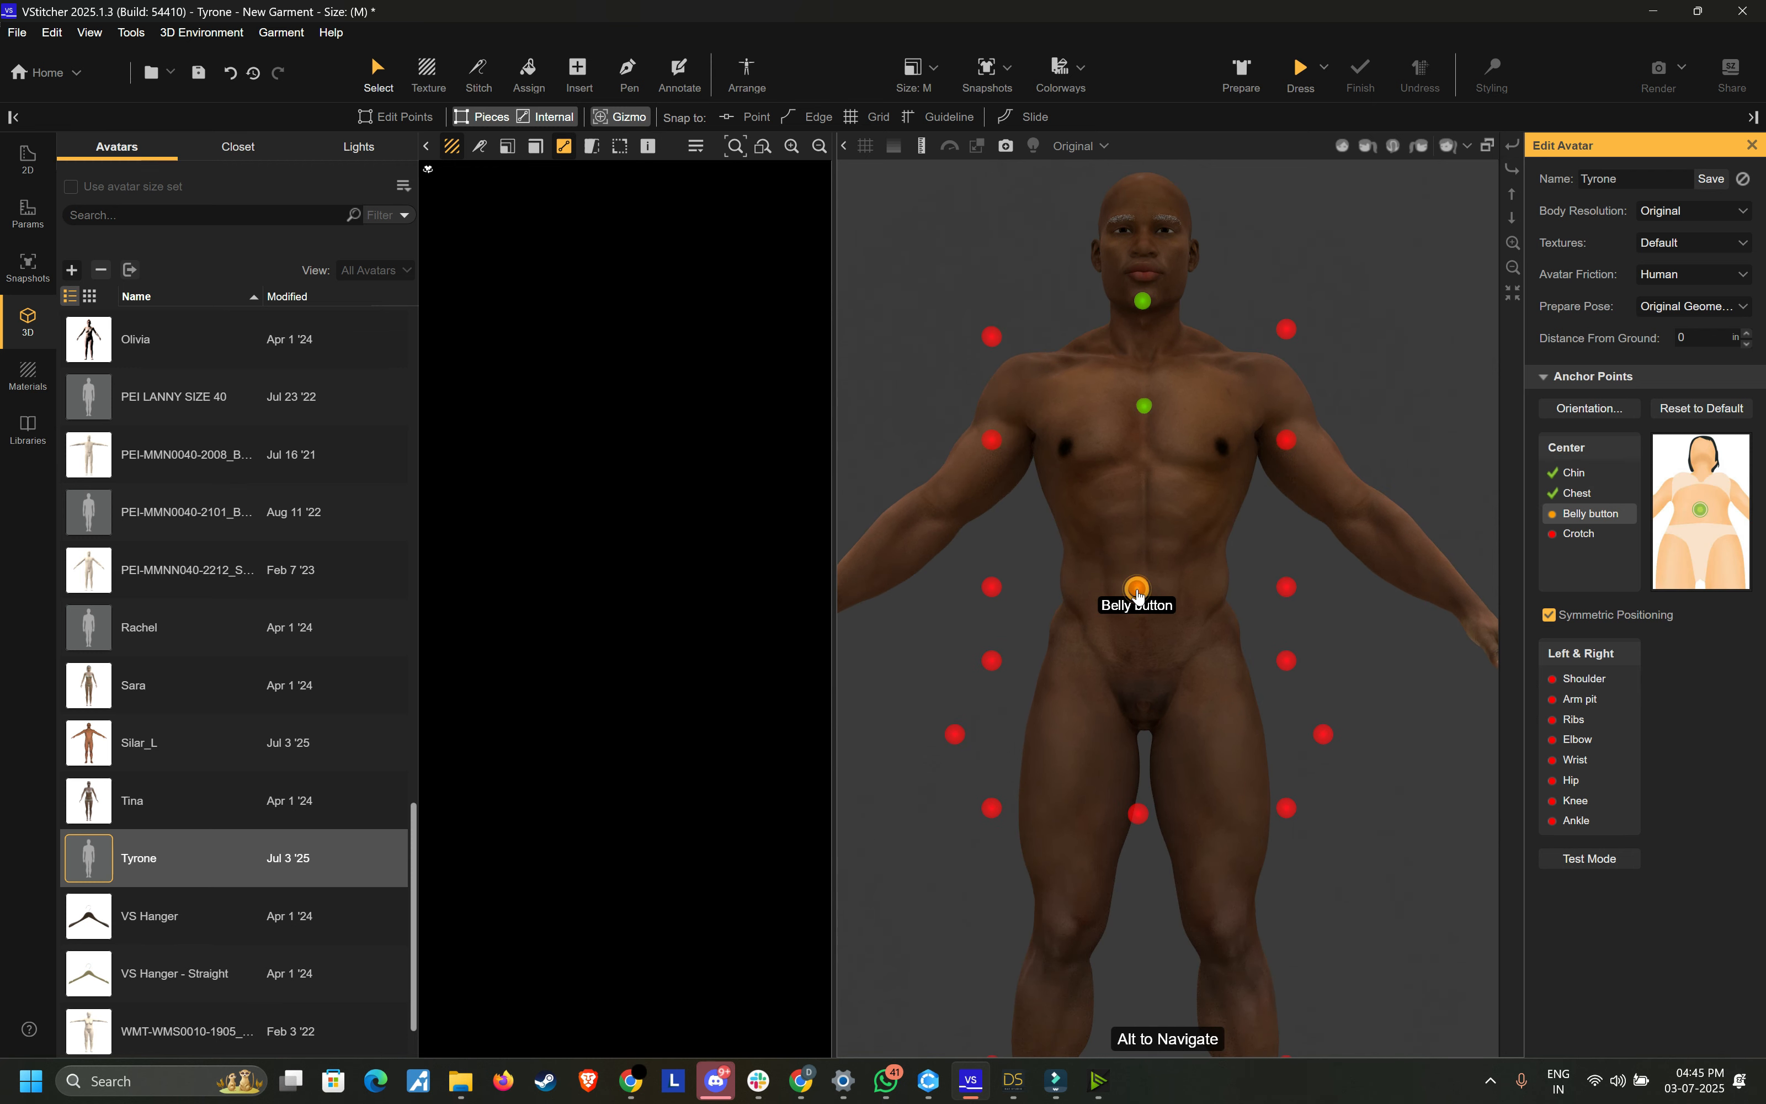
{"action": "right_click_drag", "start_coordinate": [1198, 621], "coordinate": [1160, 599]}
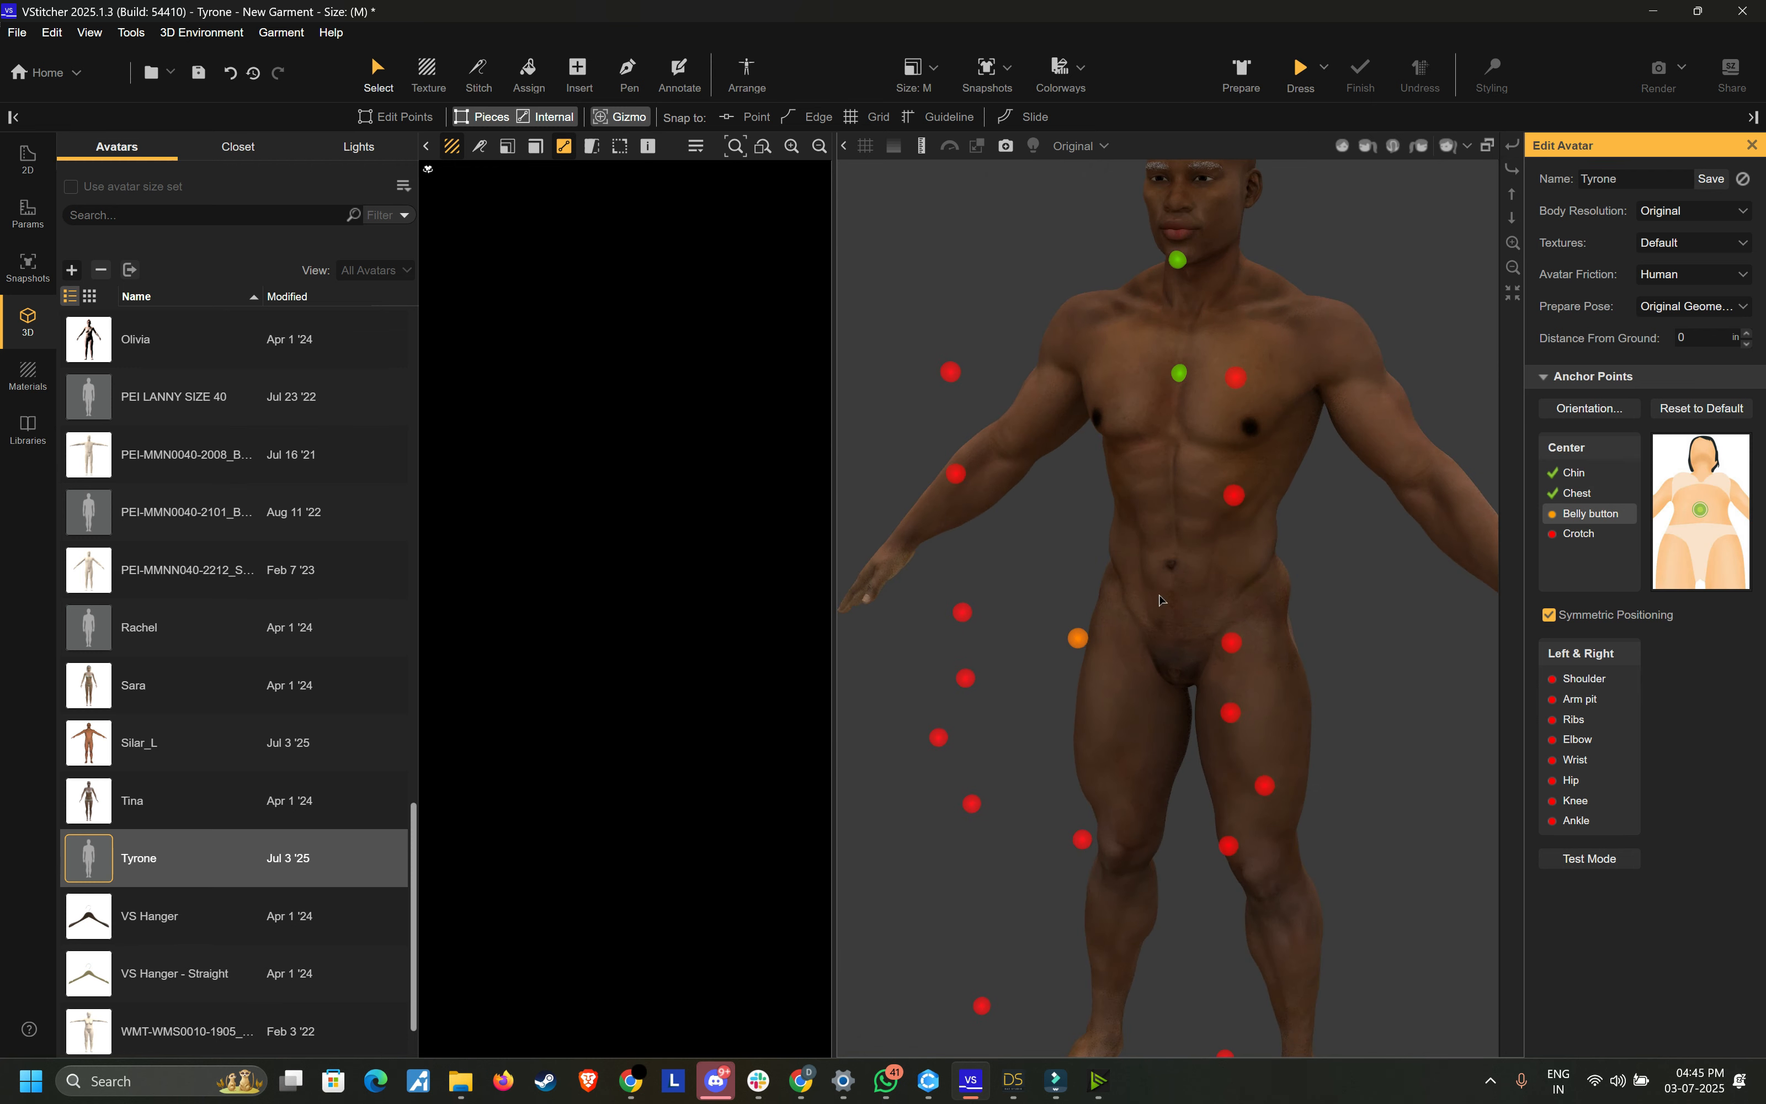
{"action": "left_click", "coordinate": [1171, 566]}
Step: Place the Crotch anchor point between the avatar's legs at the crotch
{"action": "middle_click_drag", "start_coordinate": [1098, 822], "coordinate": [1119, 706]}
{"action": "left_click", "coordinate": [1105, 714]}
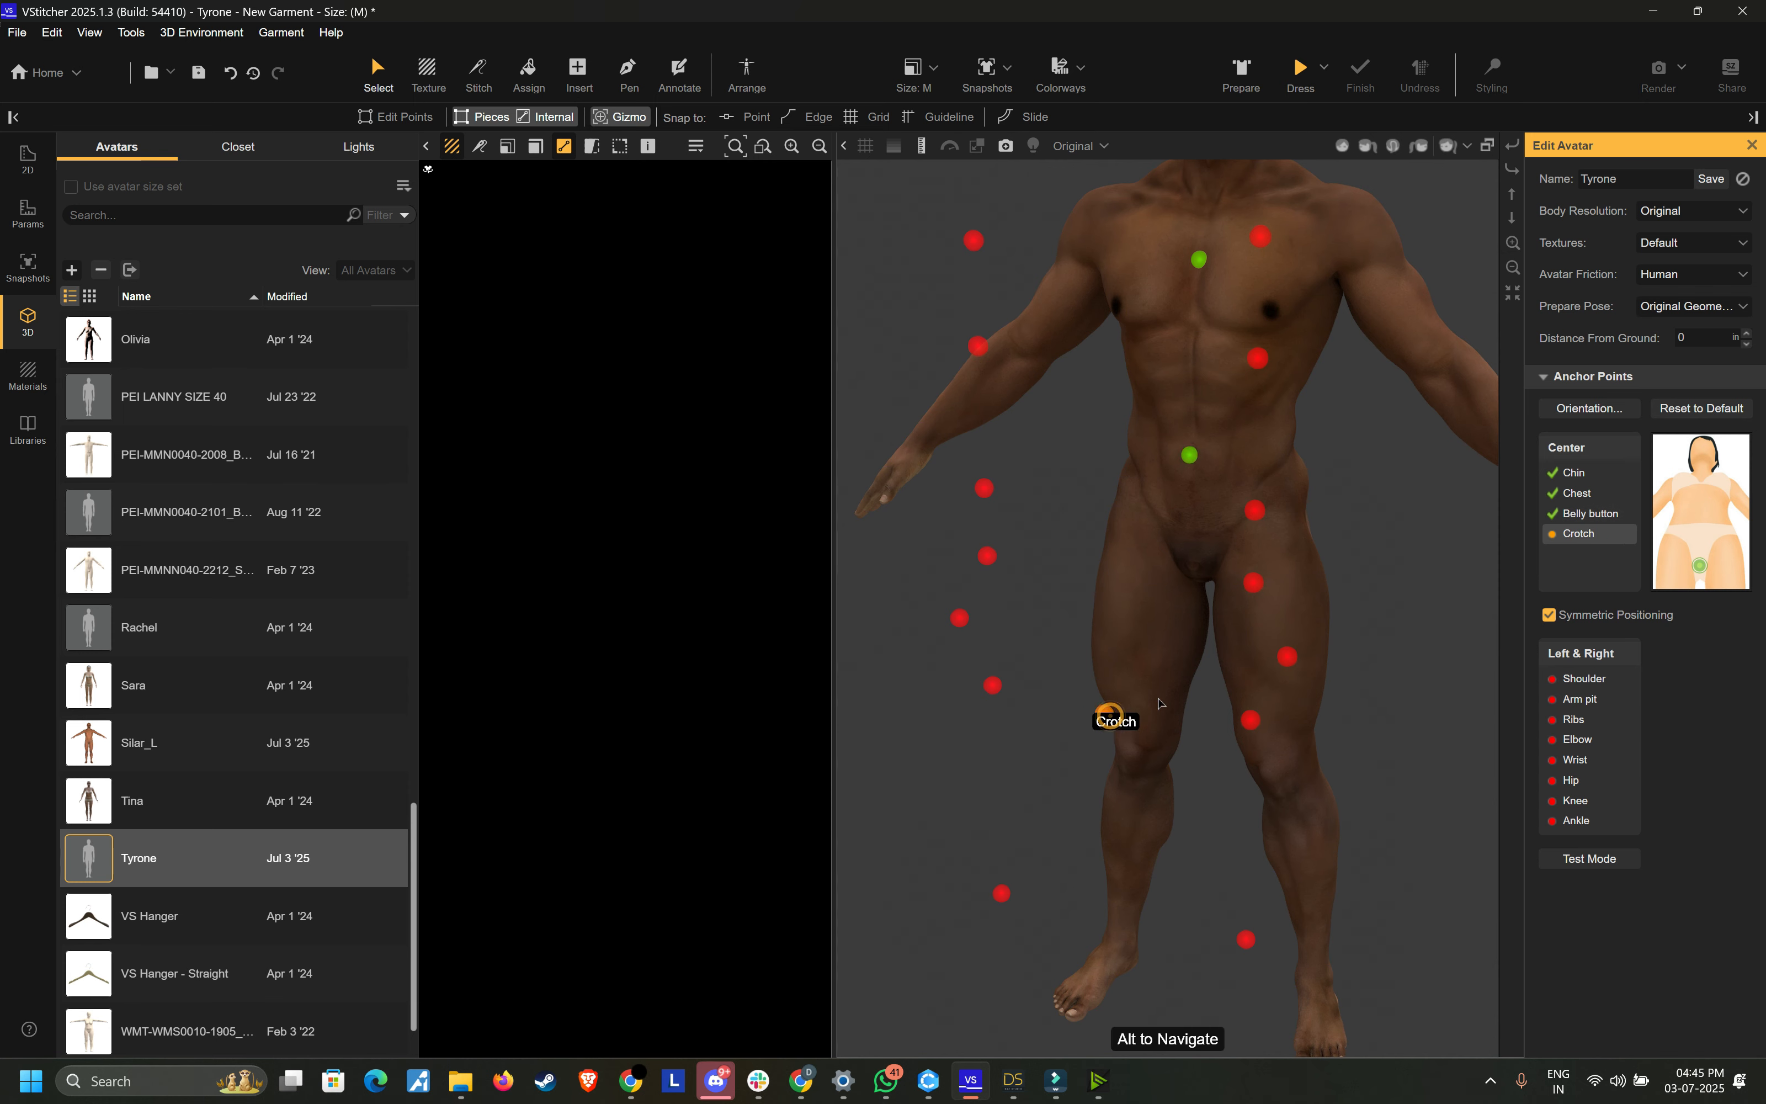
{"action": "right_click_drag", "start_coordinate": [1159, 704], "coordinate": [1189, 515]}
{"action": "left_click", "coordinate": [1160, 641]}
{"action": "scroll", "coordinate": [1190, 515], "scroll_direction": "down", "scroll_amount": 2}
{"action": "scroll", "coordinate": [1190, 516], "scroll_direction": "up", "scroll_amount": 5}
{"action": "scroll", "coordinate": [1192, 516], "scroll_direction": "up", "scroll_amount": 5}
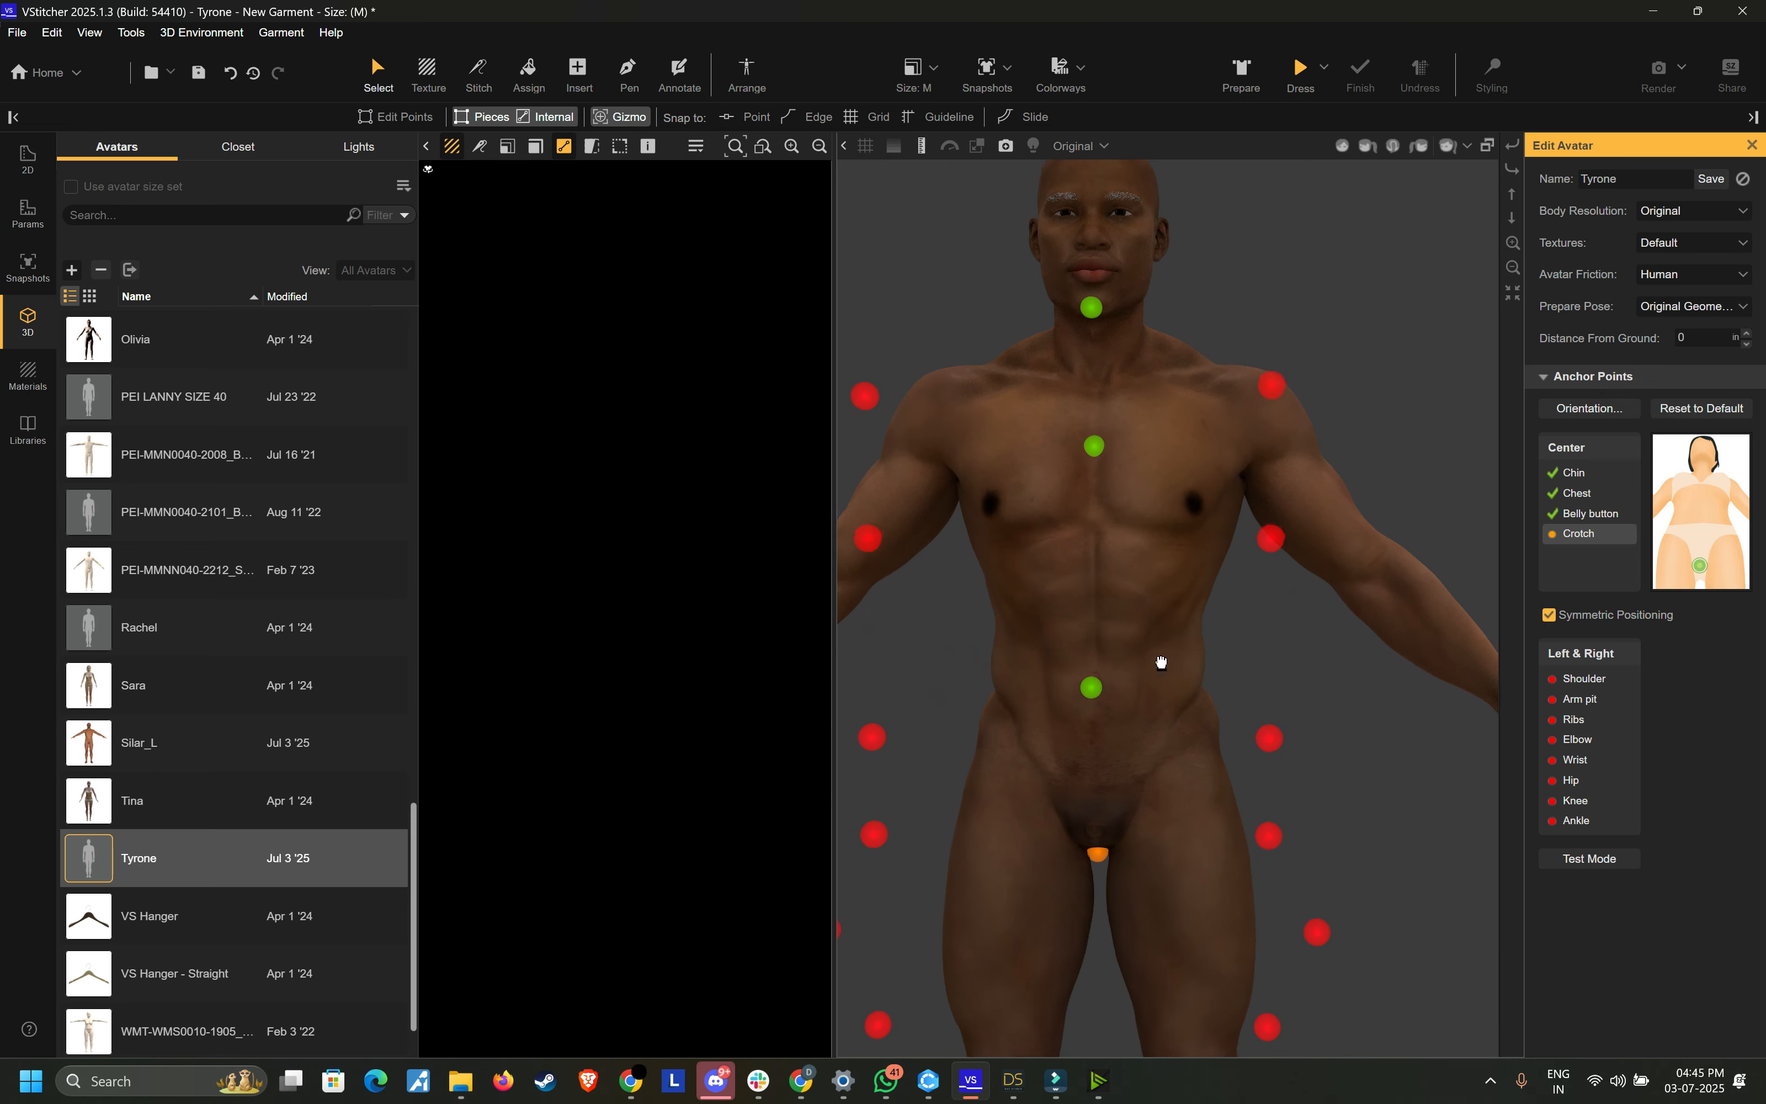
Step: Place the Shoulder anchor point on the outer side of the avatar's left shoulder
{"action": "middle_click_drag", "start_coordinate": [1202, 640], "coordinate": [1156, 650]}
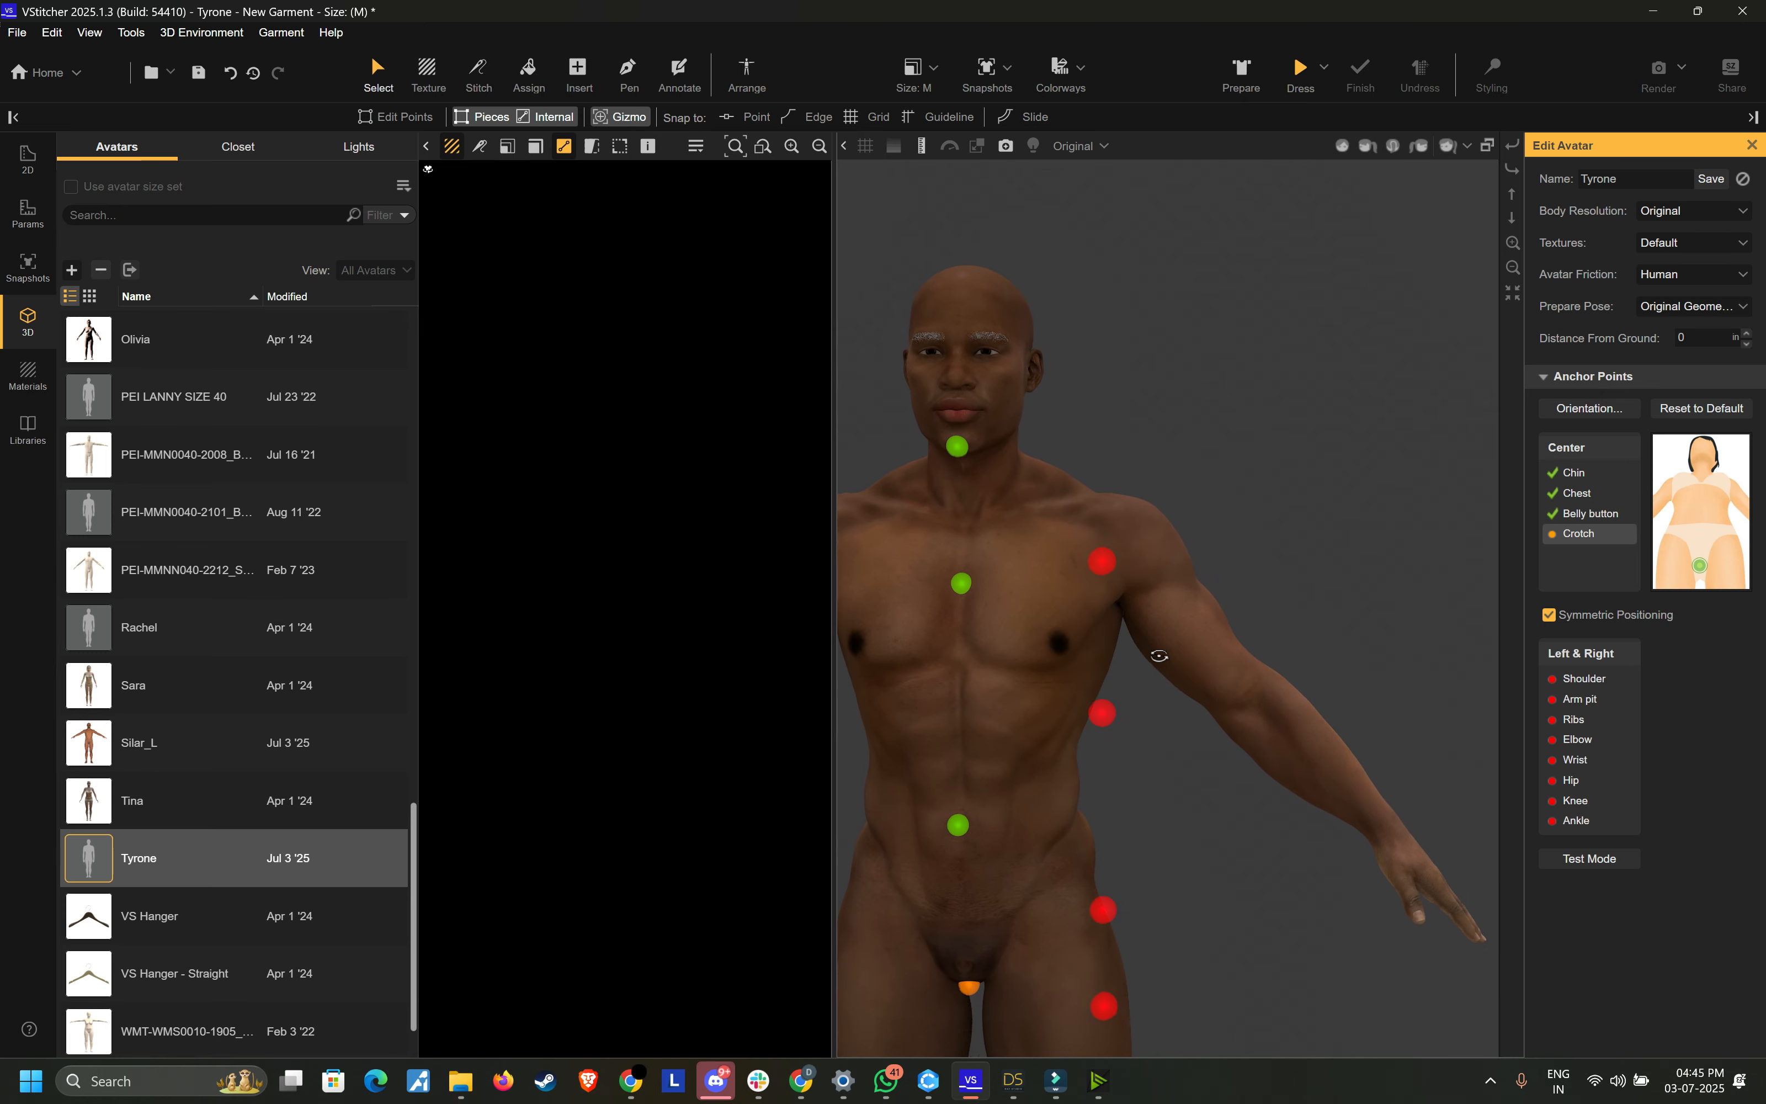
{"action": "right_click_drag", "start_coordinate": [1155, 649], "coordinate": [1088, 637]}
{"action": "left_click", "coordinate": [1058, 582]}
{"action": "right_click_drag", "start_coordinate": [1284, 560], "coordinate": [1209, 606]}
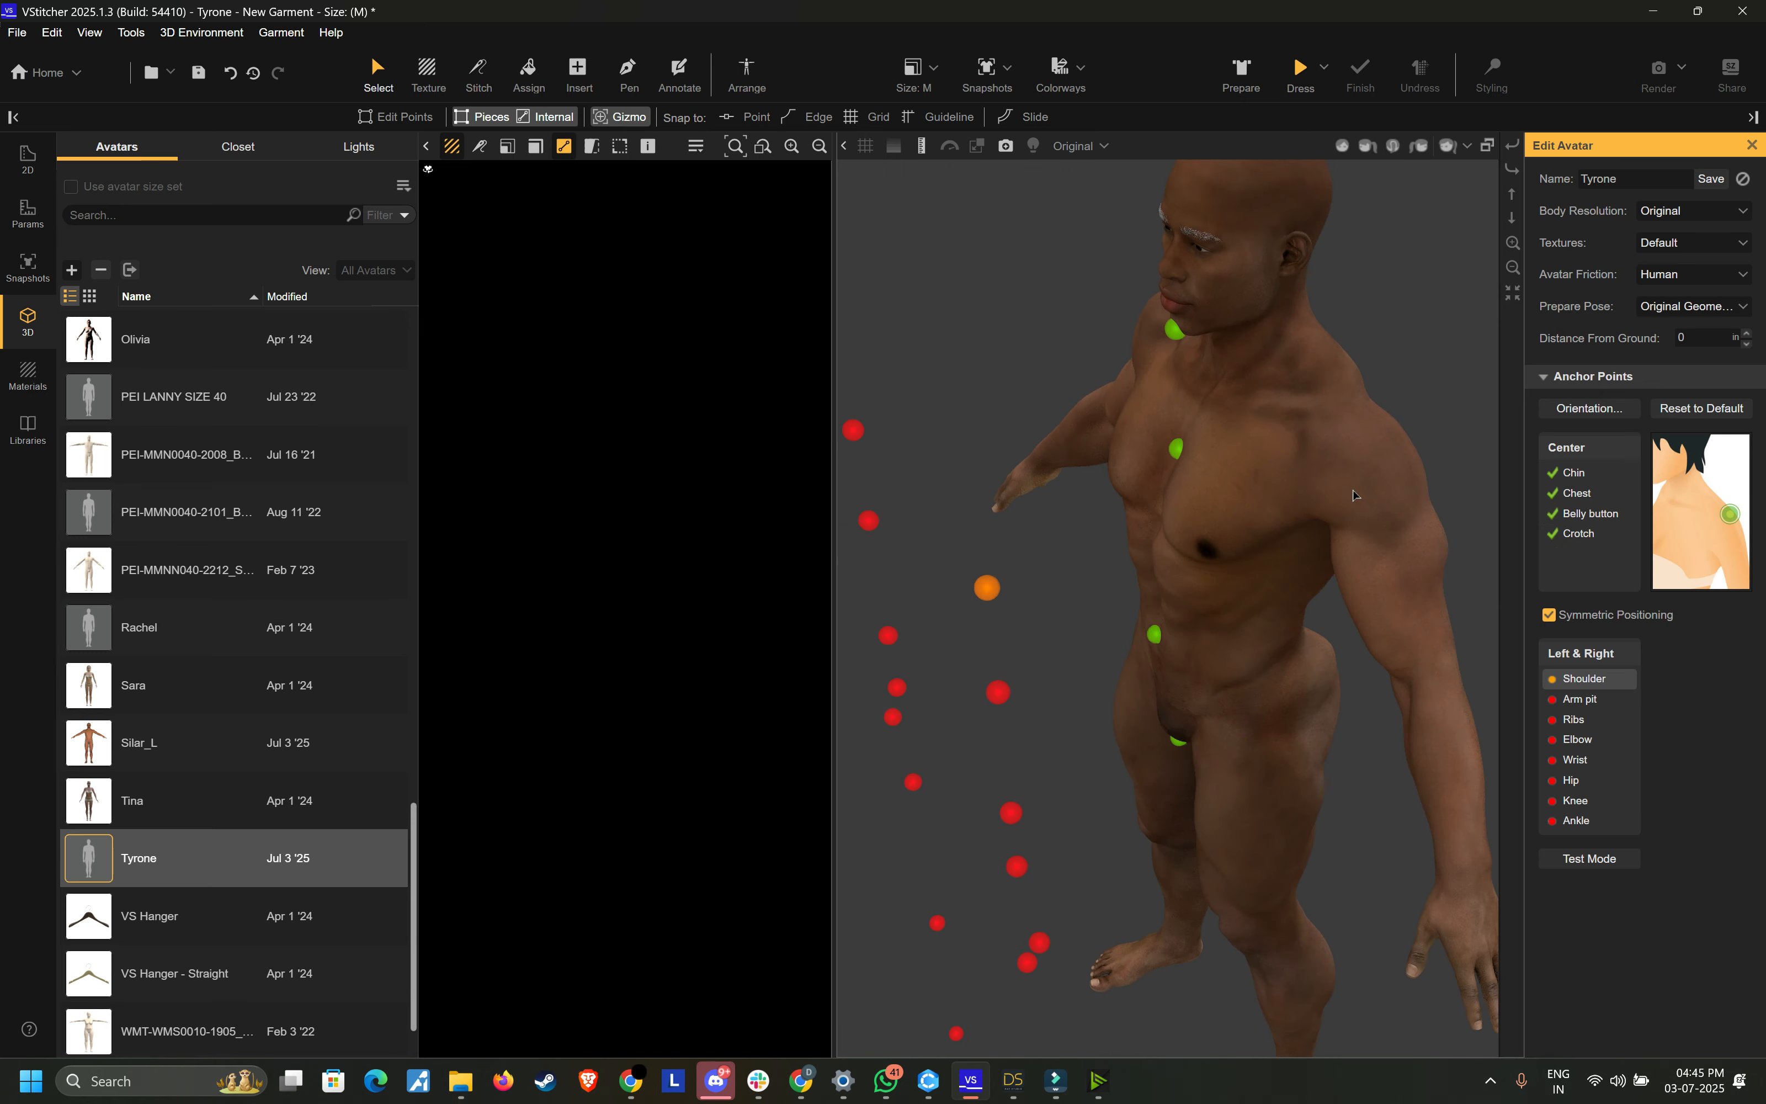
{"action": "left_click", "coordinate": [1381, 451]}
Step: Place the Arm pit anchor point in the avatar's left armpit
{"action": "mouse_move", "coordinate": [1307, 571]}
{"action": "right_mouse_down"}
{"action": "mouse_move", "coordinate": [1320, 481]}
{"action": "mouse_move", "coordinate": [1305, 595]}
{"action": "mouse_move", "coordinate": [1219, 576]}
{"action": "right_mouse_up"}
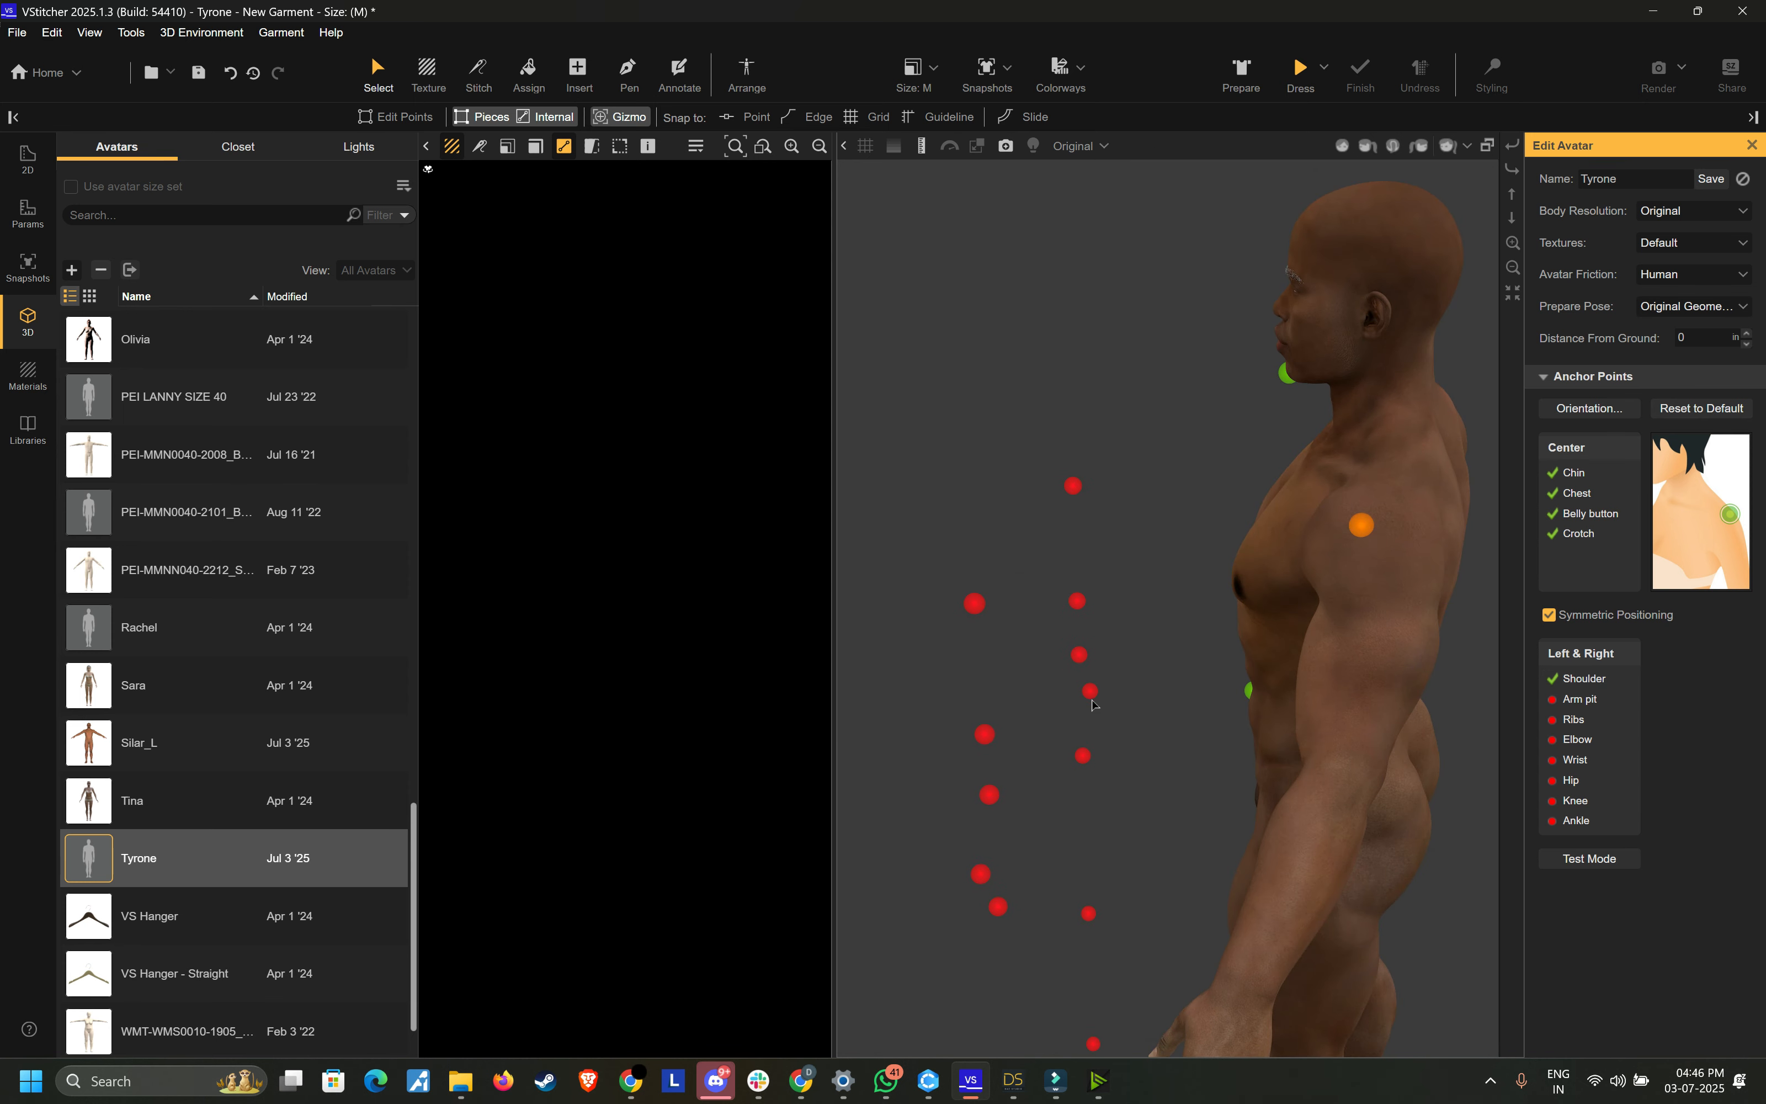
{"action": "mouse_move", "coordinate": [1361, 523]}
{"action": "right_mouse_down"}
{"action": "mouse_move", "coordinate": [1044, 778]}
{"action": "mouse_move", "coordinate": [1116, 729]}
{"action": "mouse_move", "coordinate": [1240, 513]}
{"action": "mouse_move", "coordinate": [1258, 576]}
{"action": "right_mouse_up"}
{"action": "left_click", "coordinate": [1040, 502]}
{"action": "middle_click_drag", "start_coordinate": [1259, 576], "coordinate": [1249, 617]}
{"action": "scroll", "coordinate": [1247, 593], "scroll_direction": "up", "scroll_amount": 5}
{"action": "left_click", "coordinate": [1258, 529]}
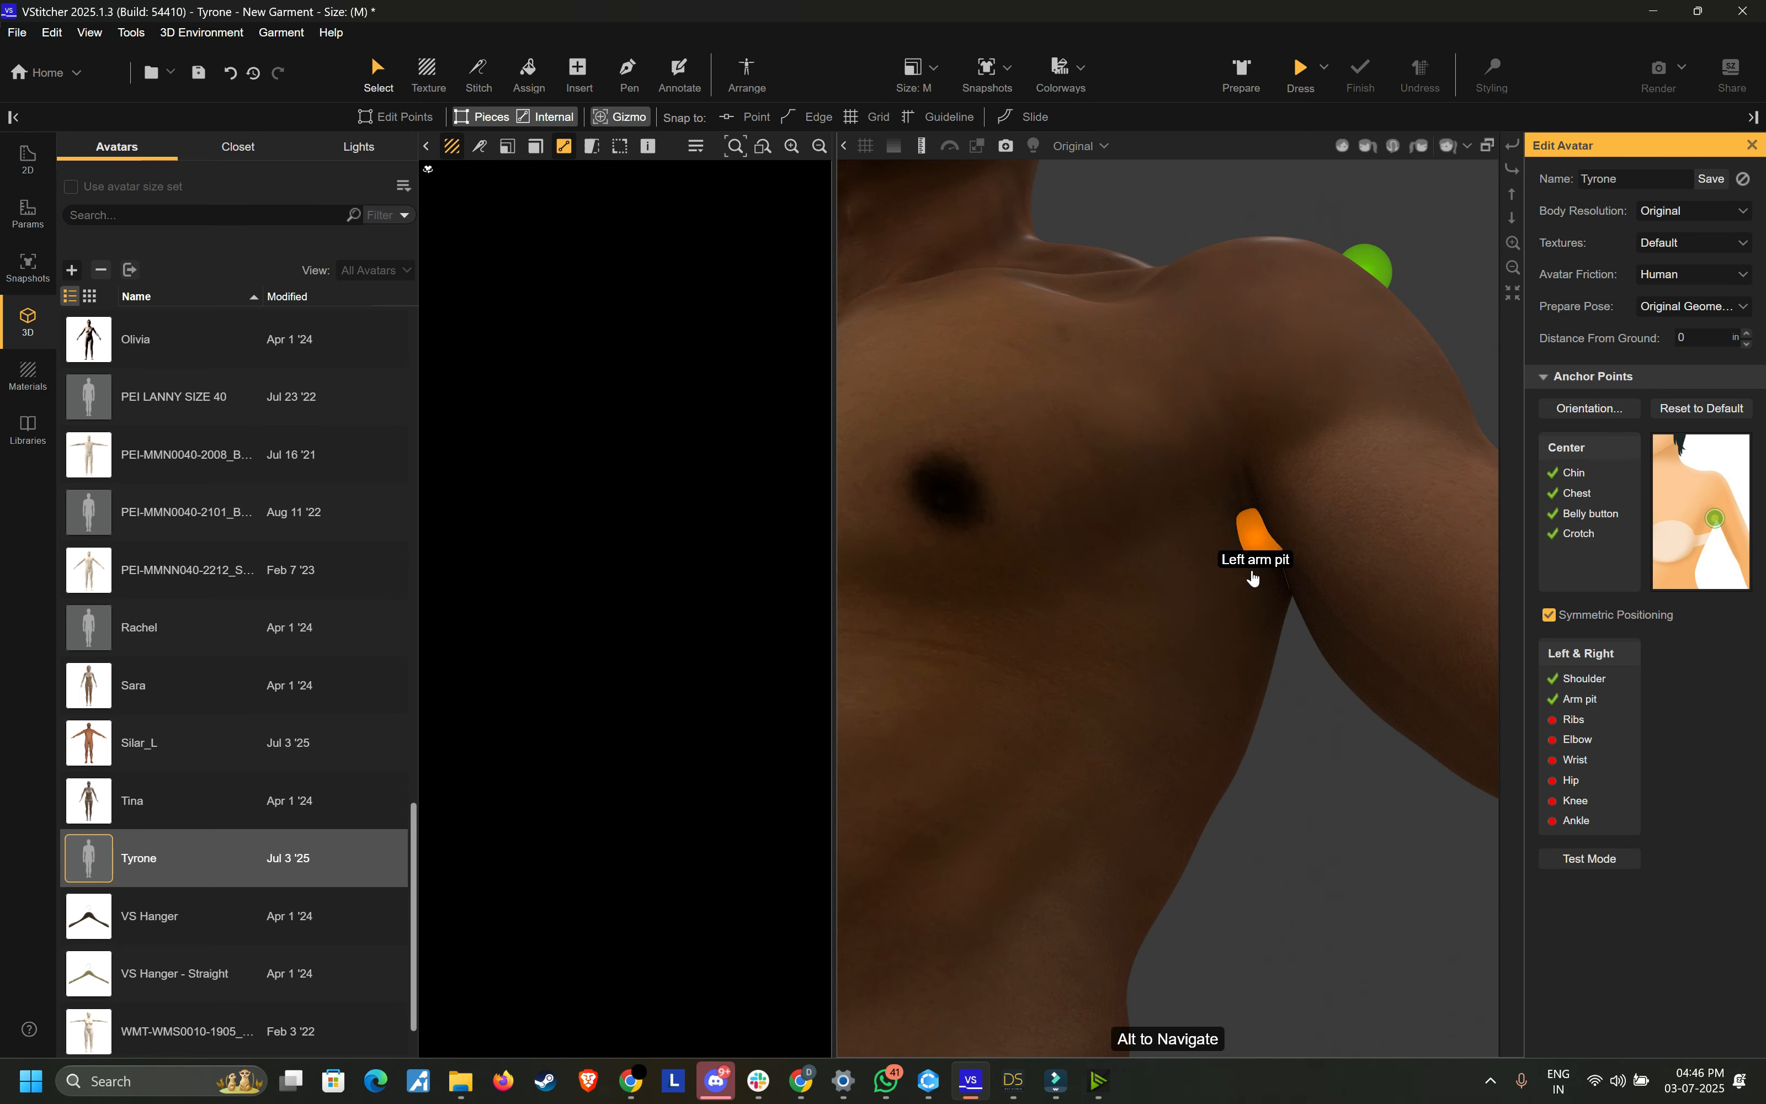
Step: Place the Elbow anchor point on the back of the avatar's left elbow
{"action": "scroll", "coordinate": [1192, 679], "scroll_direction": "down", "scroll_amount": 6}
{"action": "scroll", "coordinate": [1193, 685], "scroll_direction": "down", "scroll_amount": 5}
{"action": "mouse_move", "coordinate": [1218, 726]}
{"action": "right_mouse_down"}
{"action": "mouse_move", "coordinate": [1128, 694]}
{"action": "mouse_move", "coordinate": [1167, 671]}
{"action": "mouse_move", "coordinate": [1352, 659]}
{"action": "right_mouse_up"}
{"action": "left_click", "coordinate": [1102, 669]}
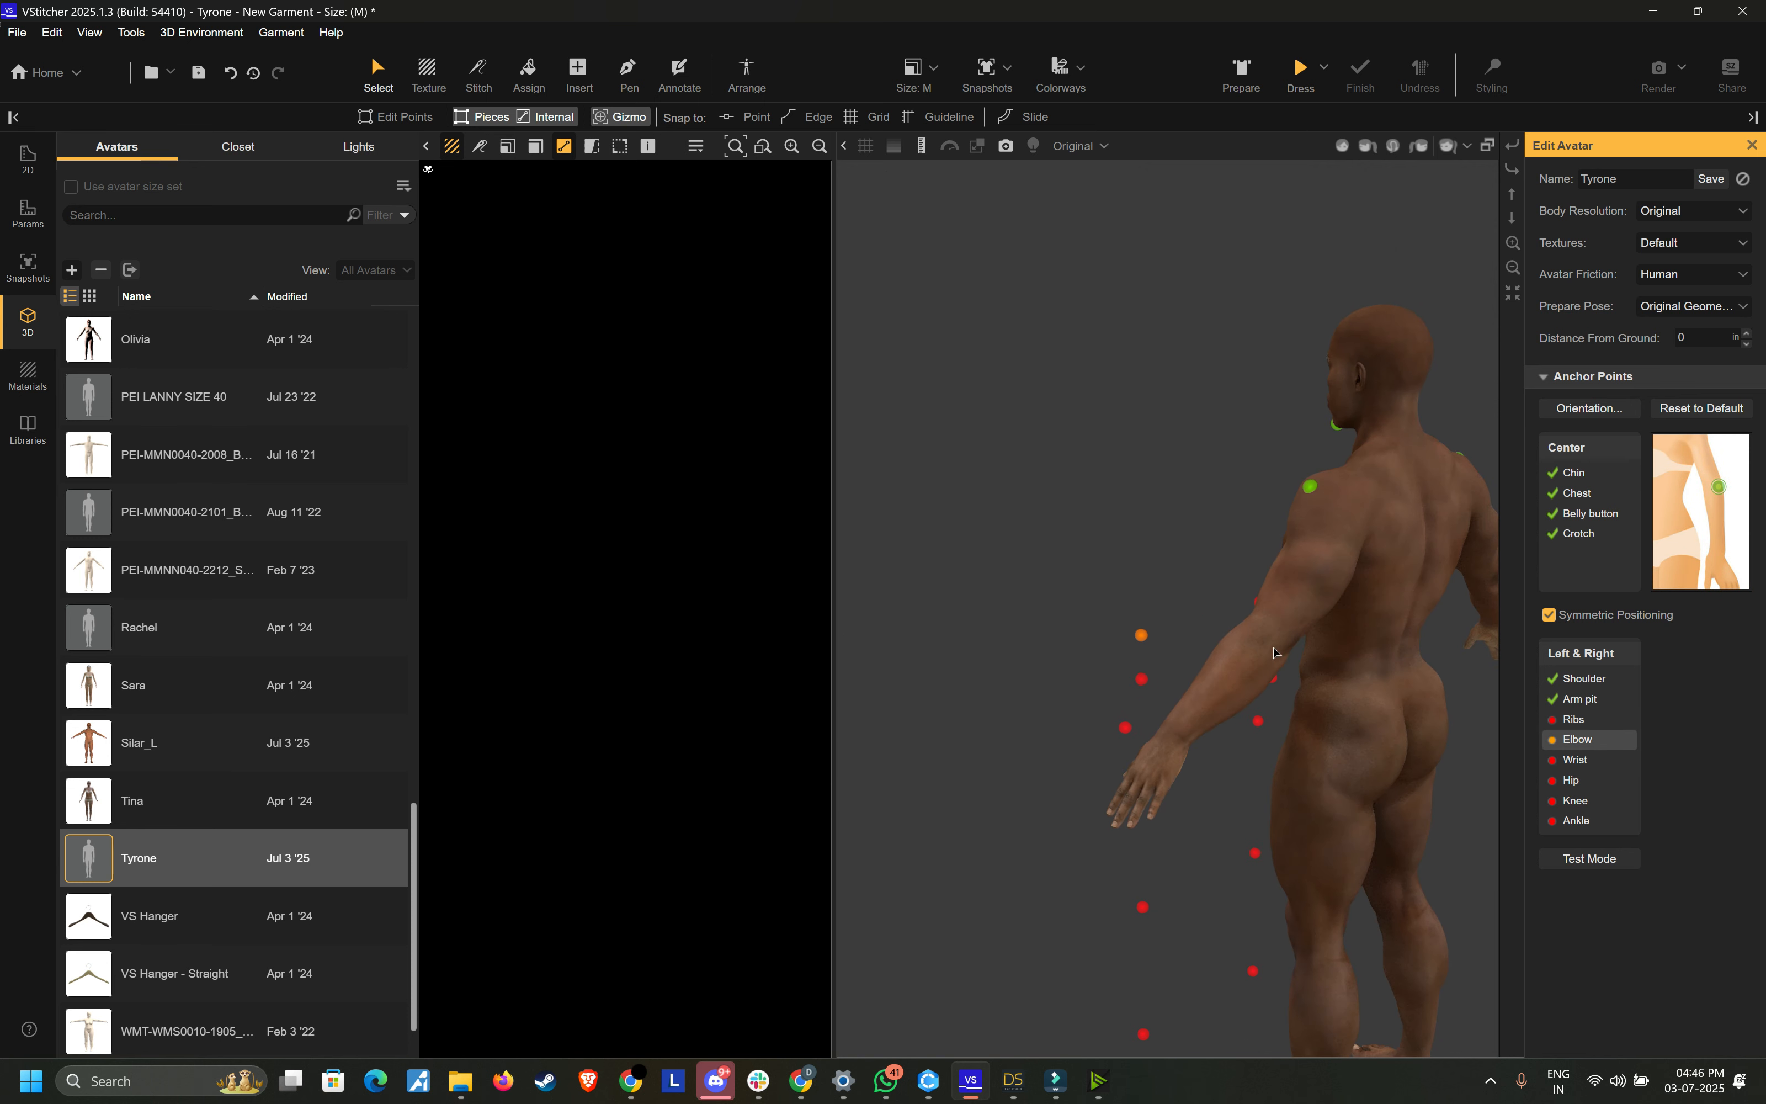
{"action": "left_click", "coordinate": [1290, 645]}
Step: Place the Ribs anchor point on the left side of the ribcage and the Wrist anchor point on the left wrist
{"action": "right_click_drag", "start_coordinate": [1179, 712], "coordinate": [1288, 739]}
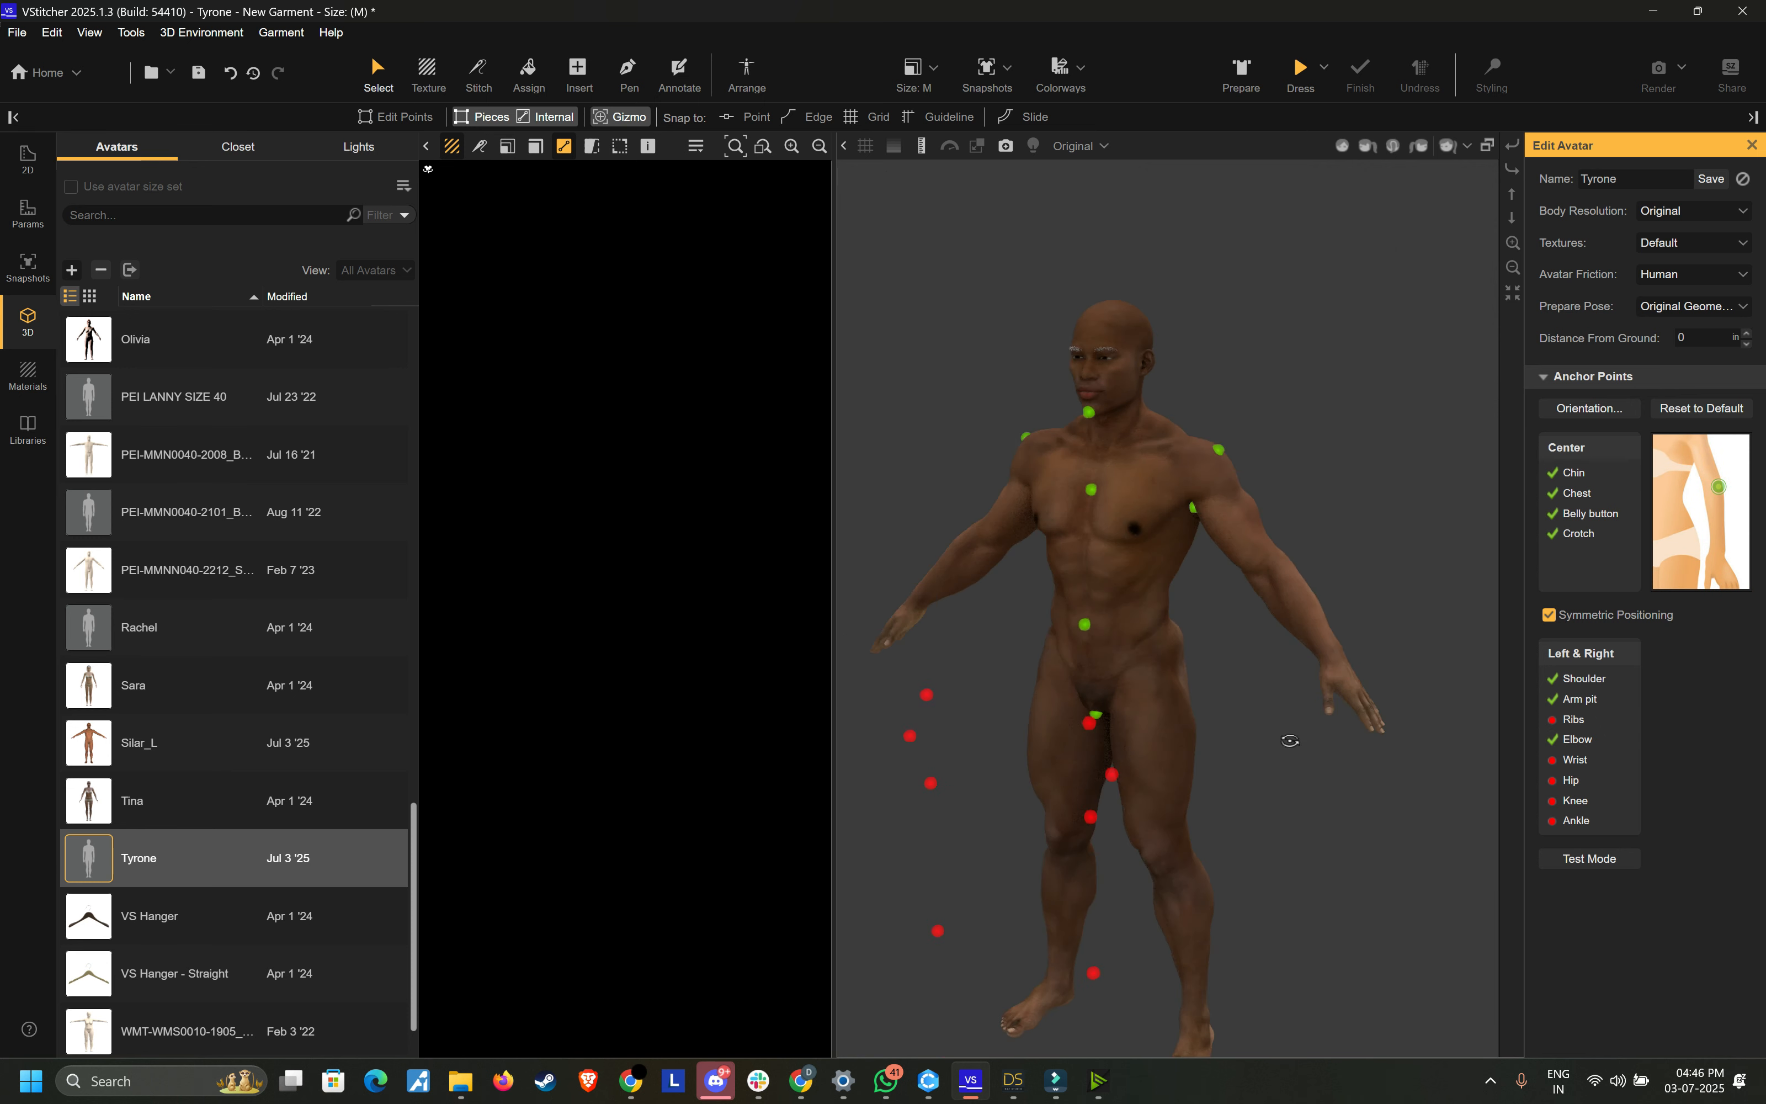
{"action": "left_click", "coordinate": [1091, 723]}
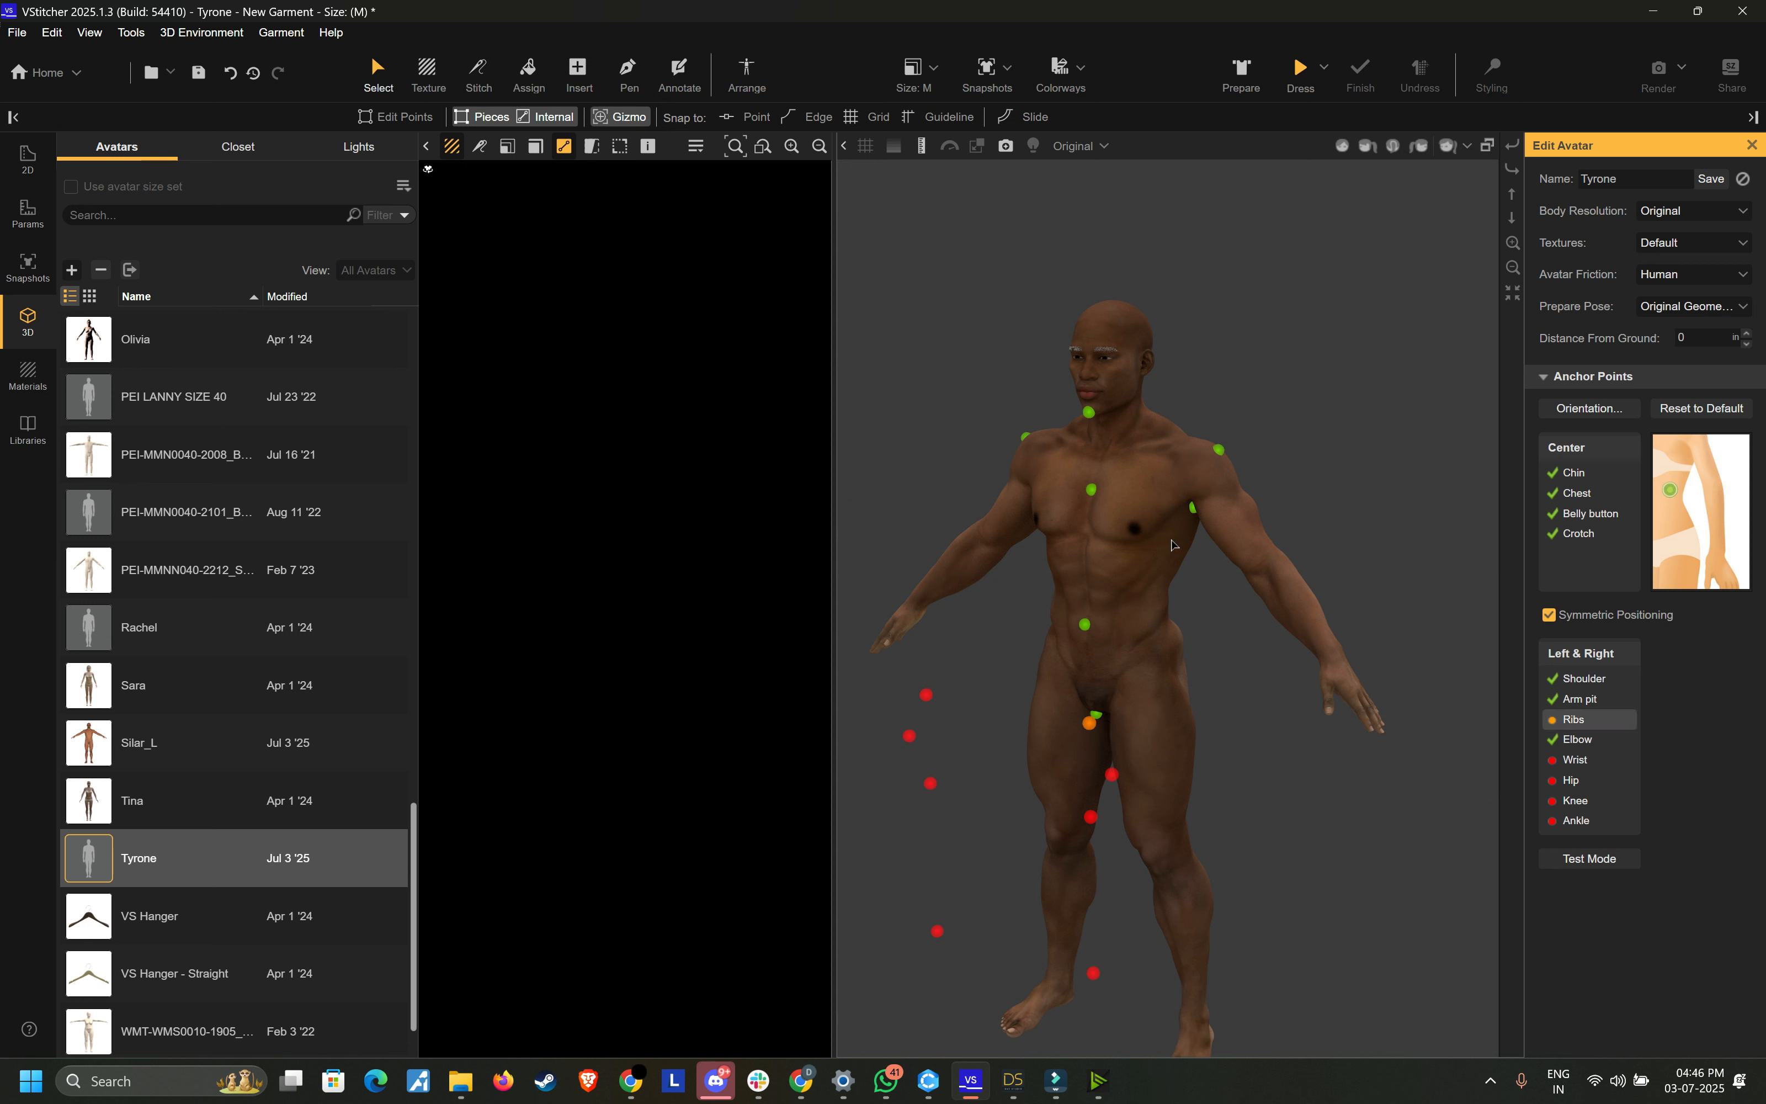
{"action": "left_click", "coordinate": [1168, 558]}
{"action": "left_click", "coordinate": [1112, 775]}
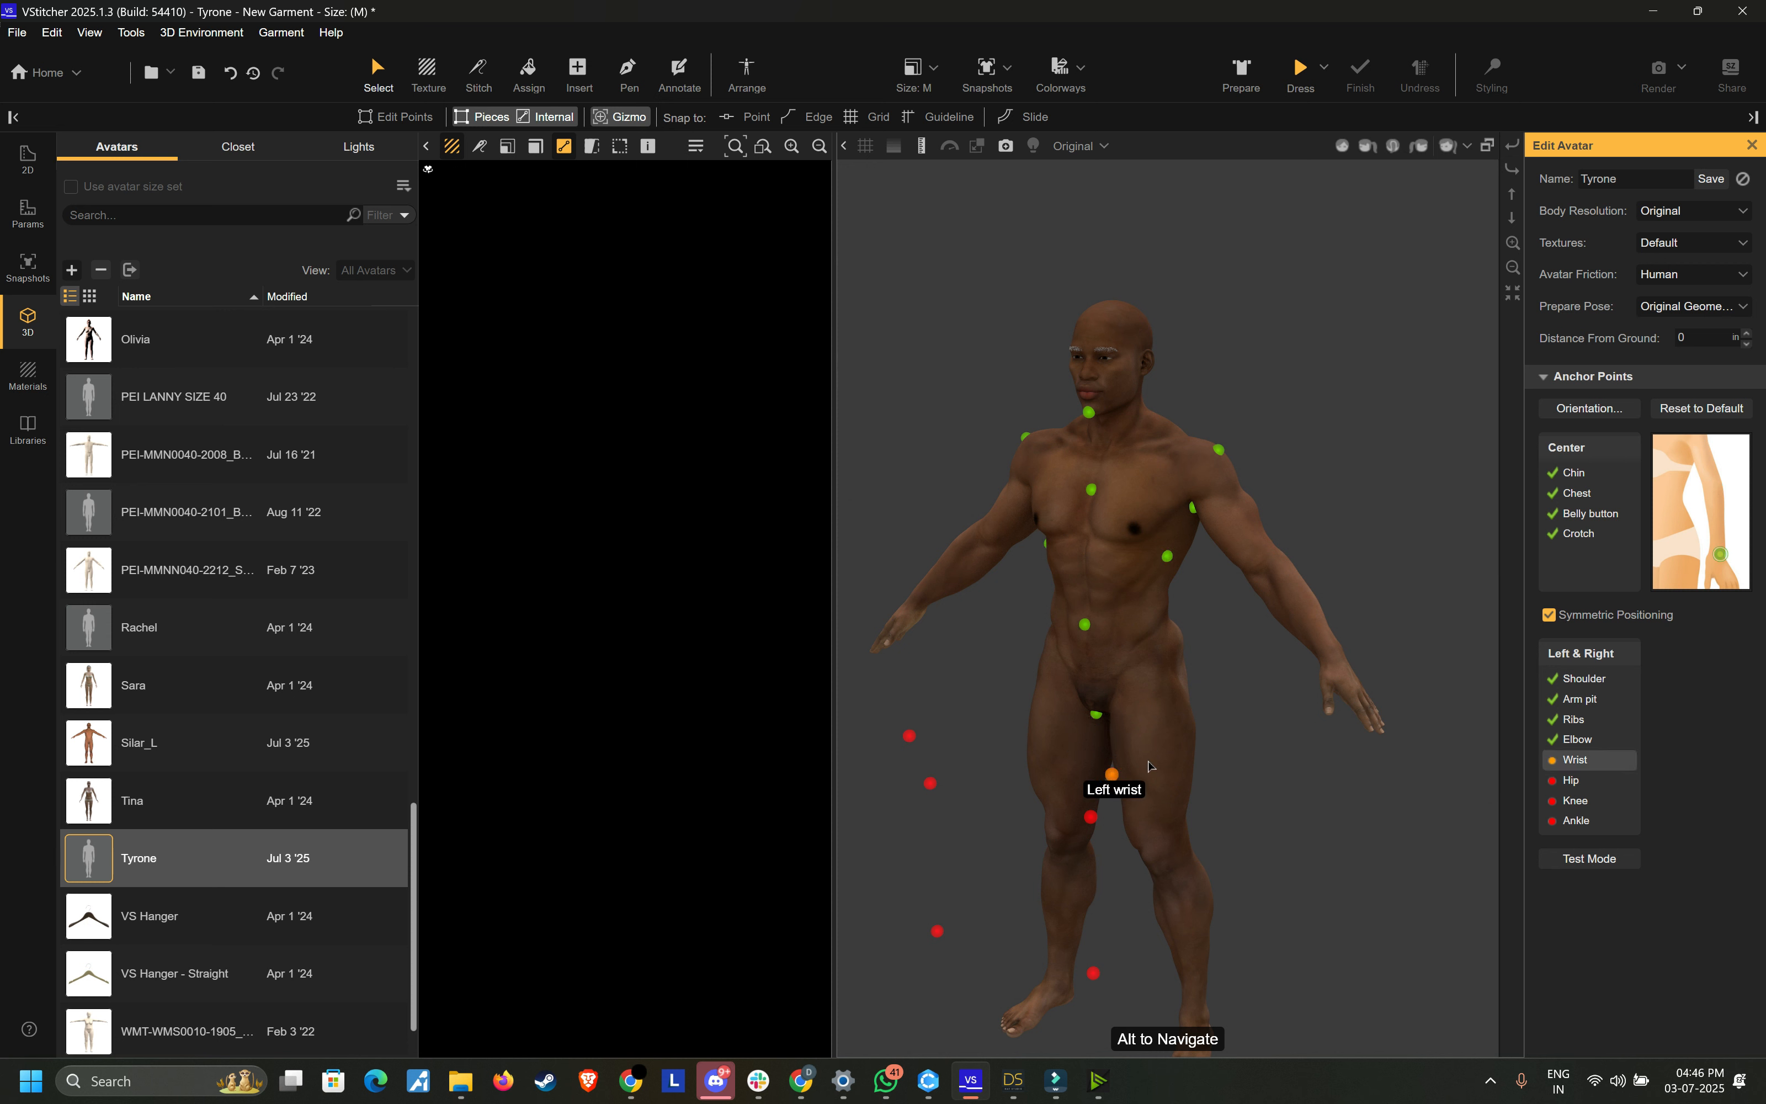
{"action": "mouse_move", "coordinate": [1114, 787]}
{"action": "right_mouse_down"}
{"action": "mouse_move", "coordinate": [1304, 722]}
{"action": "mouse_move", "coordinate": [1326, 738]}
{"action": "right_mouse_up"}
{"action": "left_click", "coordinate": [1327, 731]}
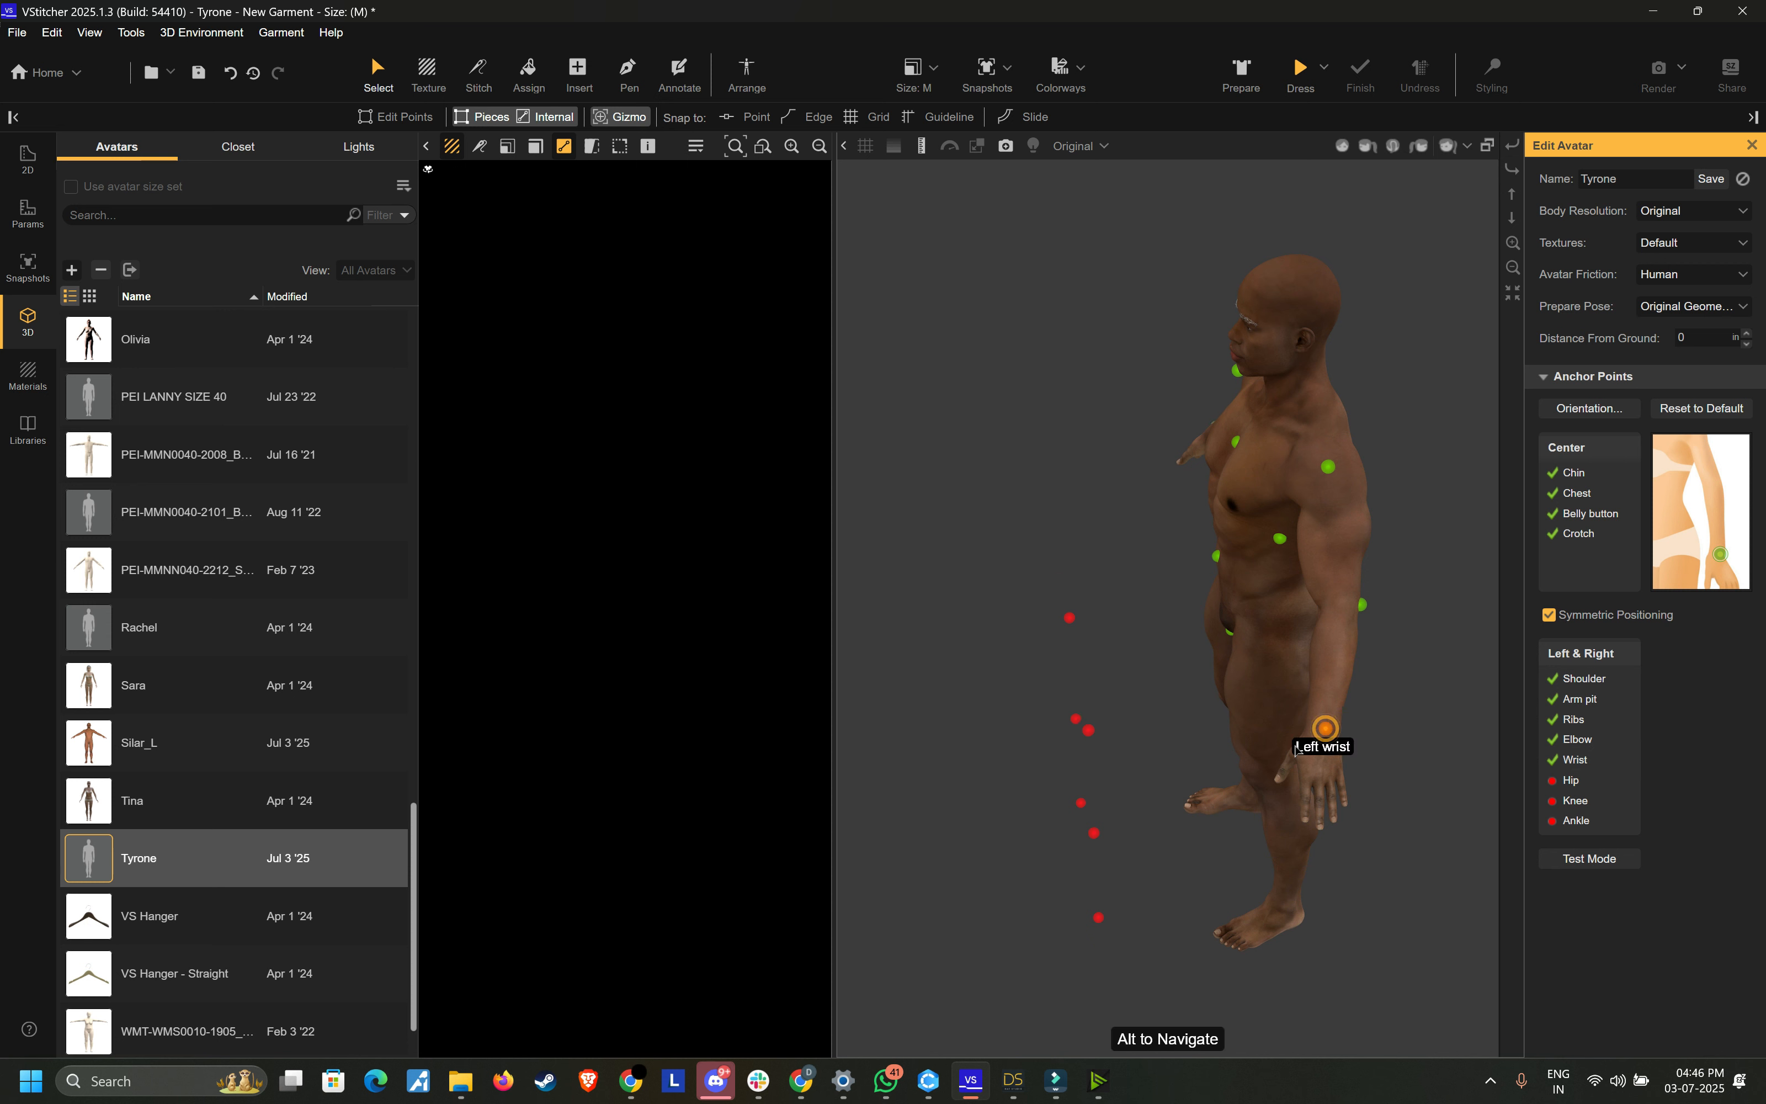
Step: Place the Hip anchor point on the side of the left hip and the Knee anchor point on the outer left knee
{"action": "left_click", "coordinate": [1088, 732]}
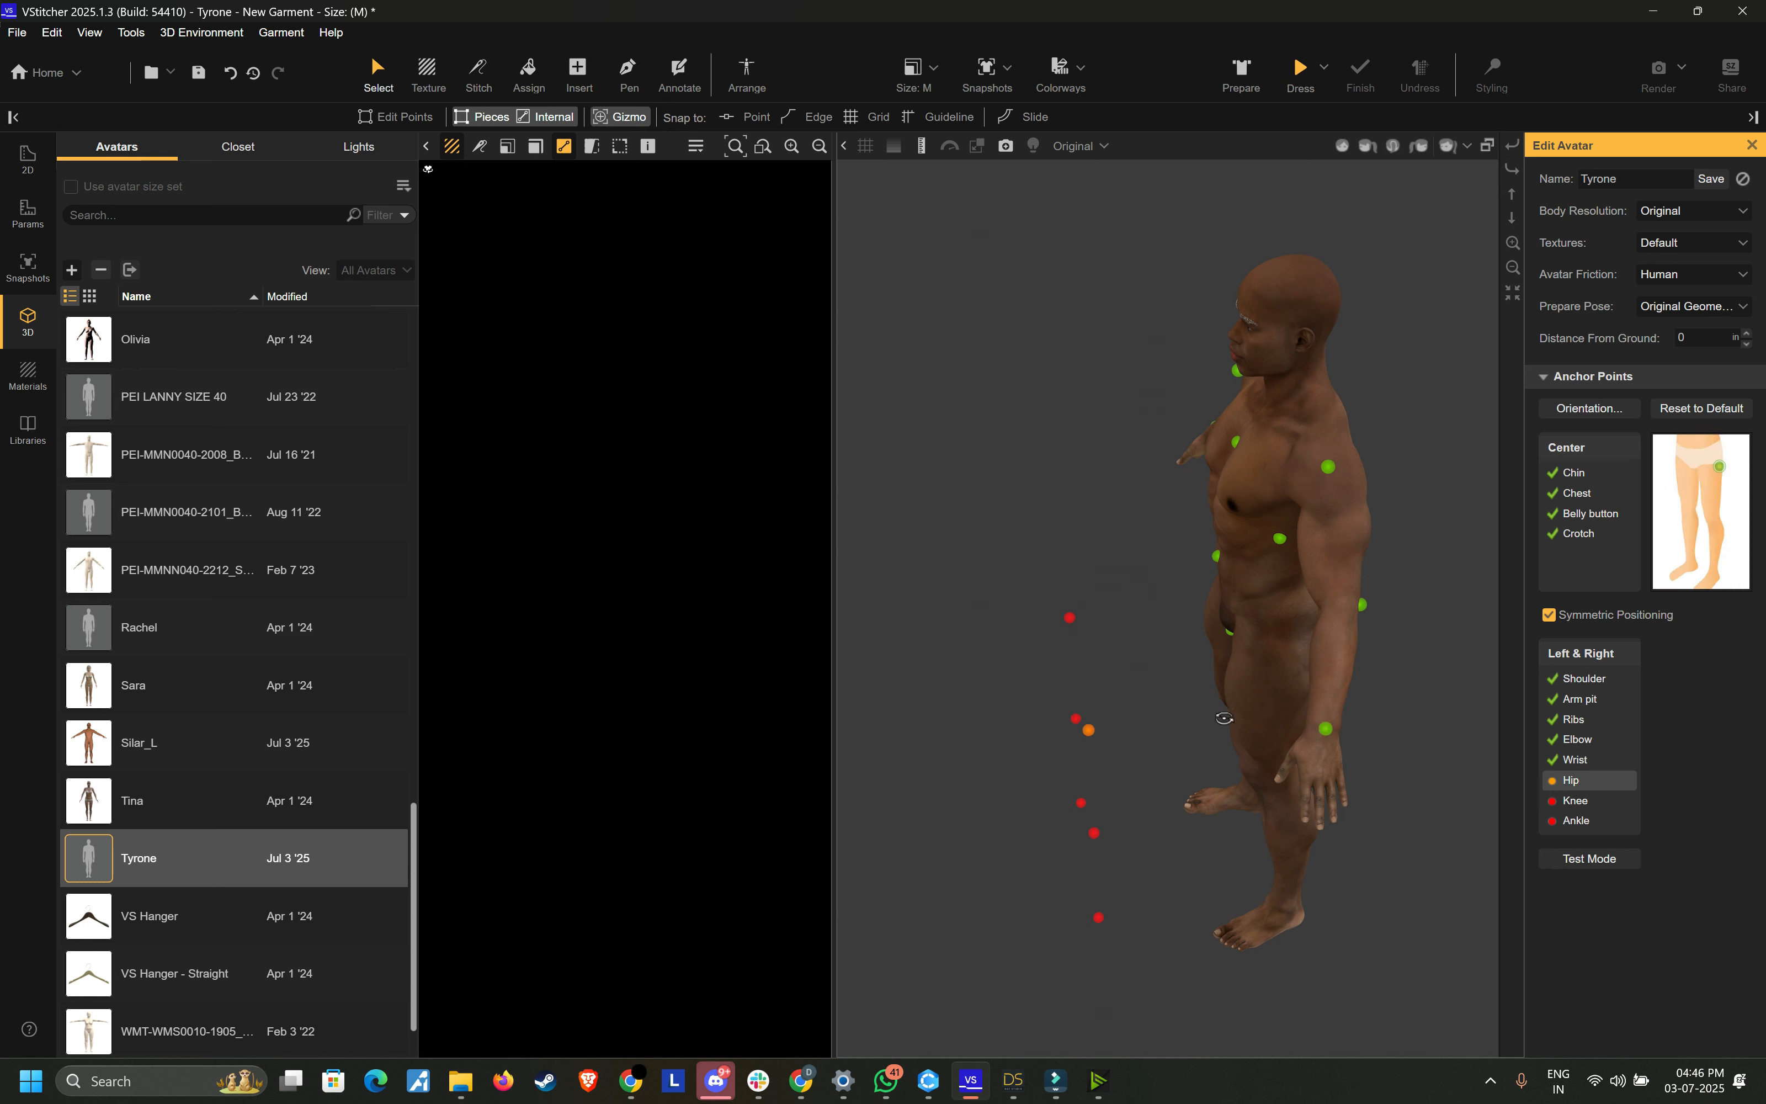
{"action": "left_click", "coordinate": [1285, 652]}
{"action": "right_click_drag", "start_coordinate": [1155, 746], "coordinate": [1114, 865]}
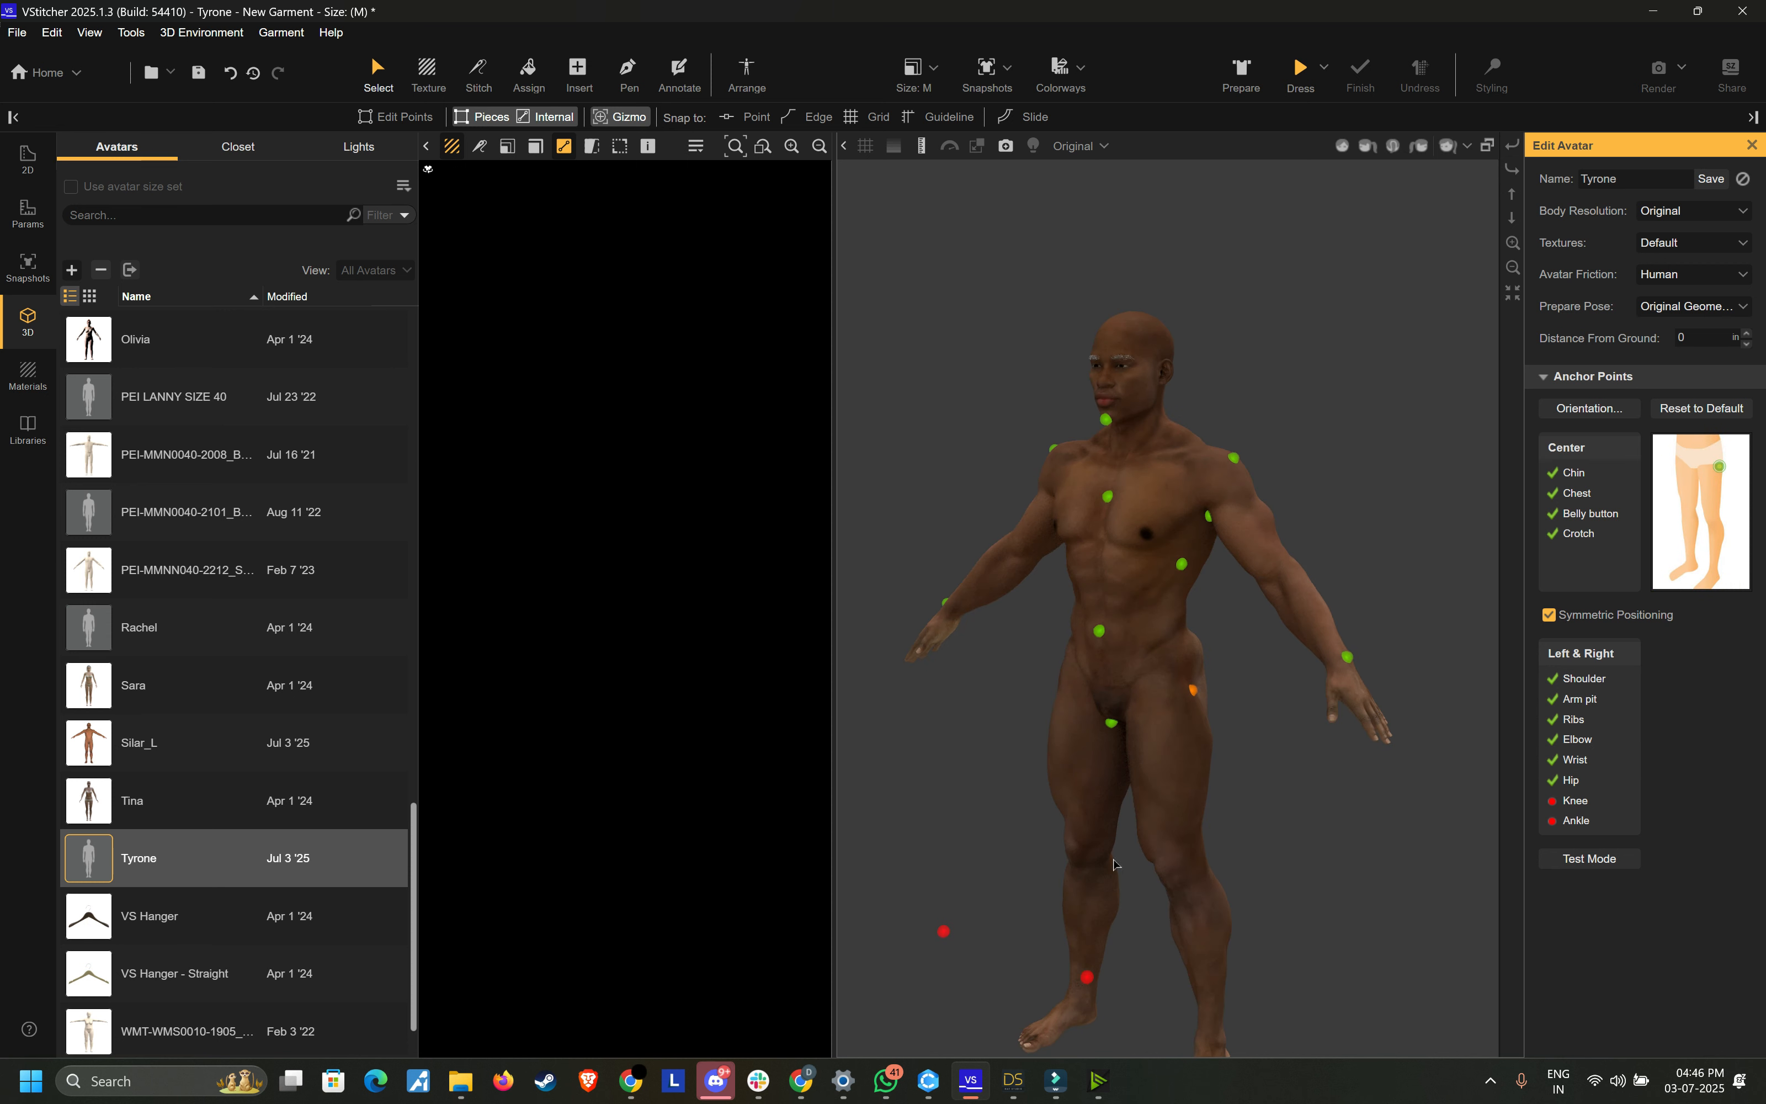
{"action": "mouse_move", "coordinate": [1090, 980]}
{"action": "right_mouse_down"}
{"action": "mouse_move", "coordinate": [1261, 884]}
{"action": "mouse_move", "coordinate": [1219, 859]}
{"action": "mouse_move", "coordinate": [1152, 869]}
{"action": "right_mouse_up"}
{"action": "left_click", "coordinate": [1094, 921]}
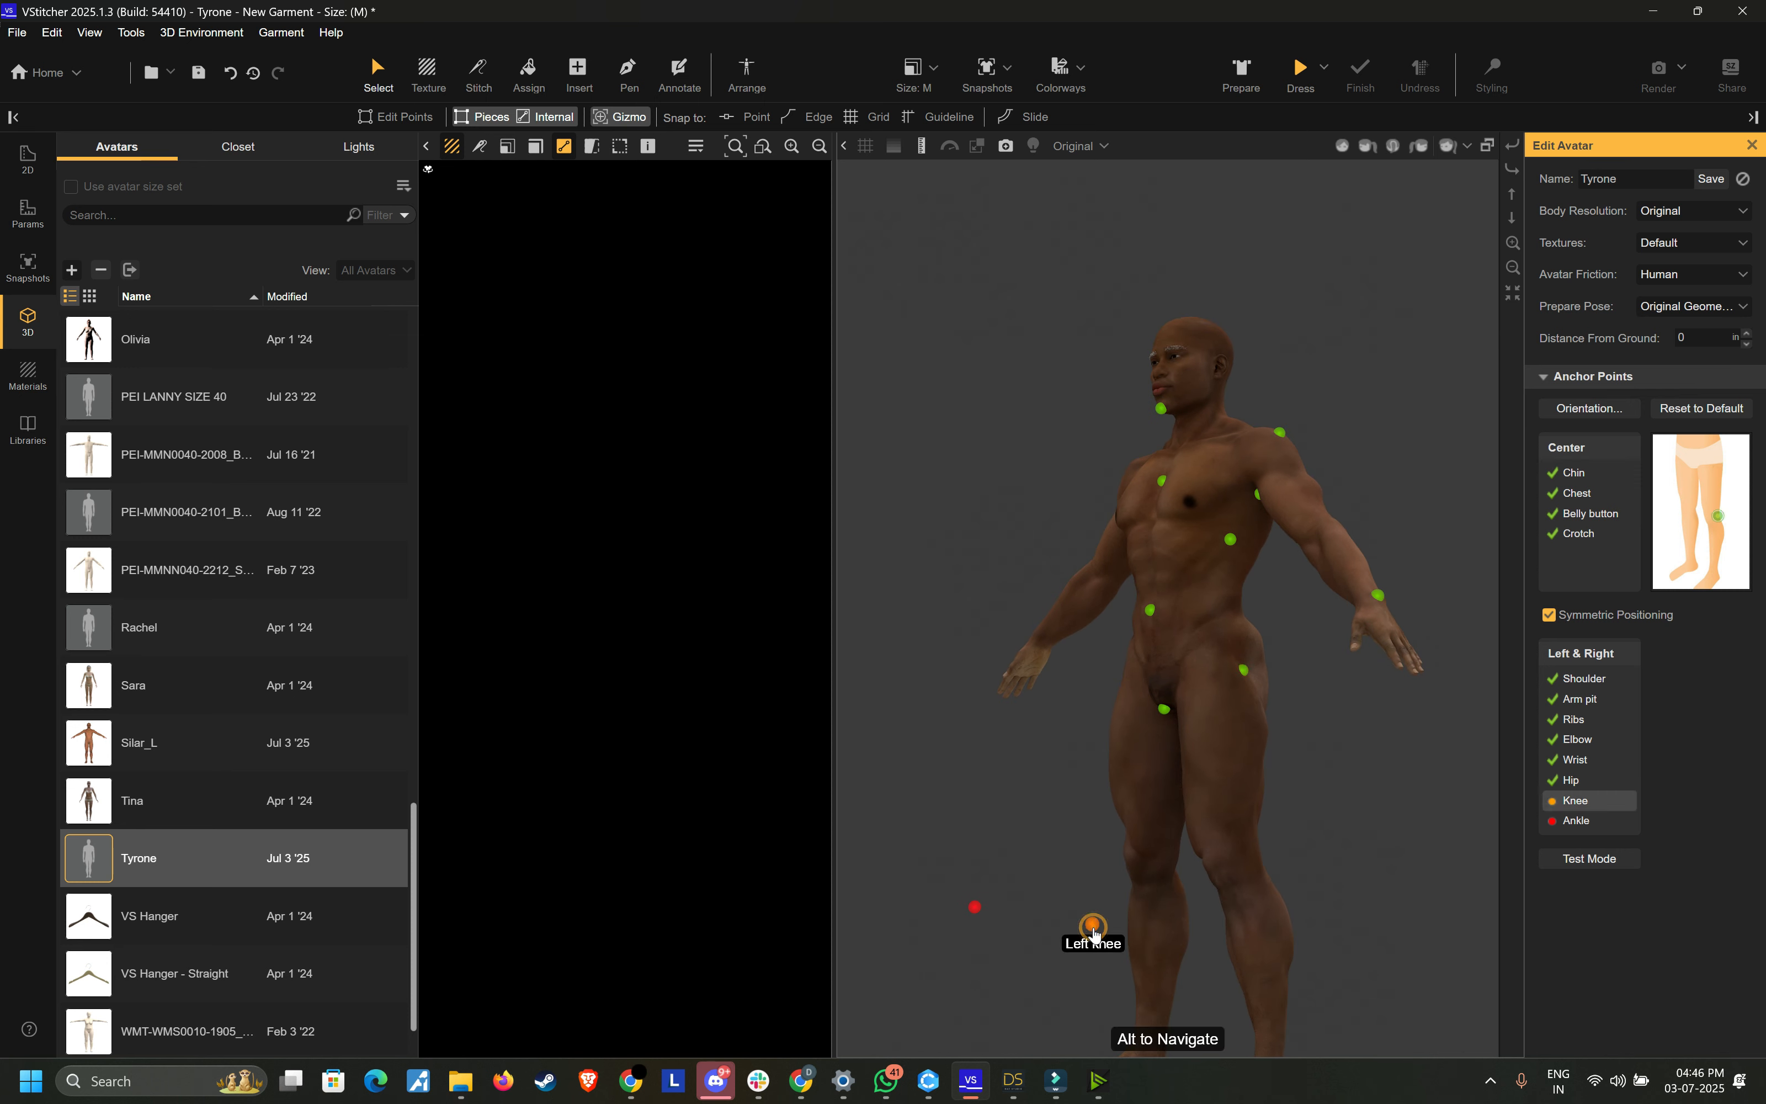
{"action": "right_click_drag", "start_coordinate": [1298, 819], "coordinate": [1071, 834]}
{"action": "left_click", "coordinate": [1305, 869]}
Step: Place the Ankle anchor point on the avatar's left ankle and save the Tyrone avatar
{"action": "left_click", "coordinate": [1007, 875]}
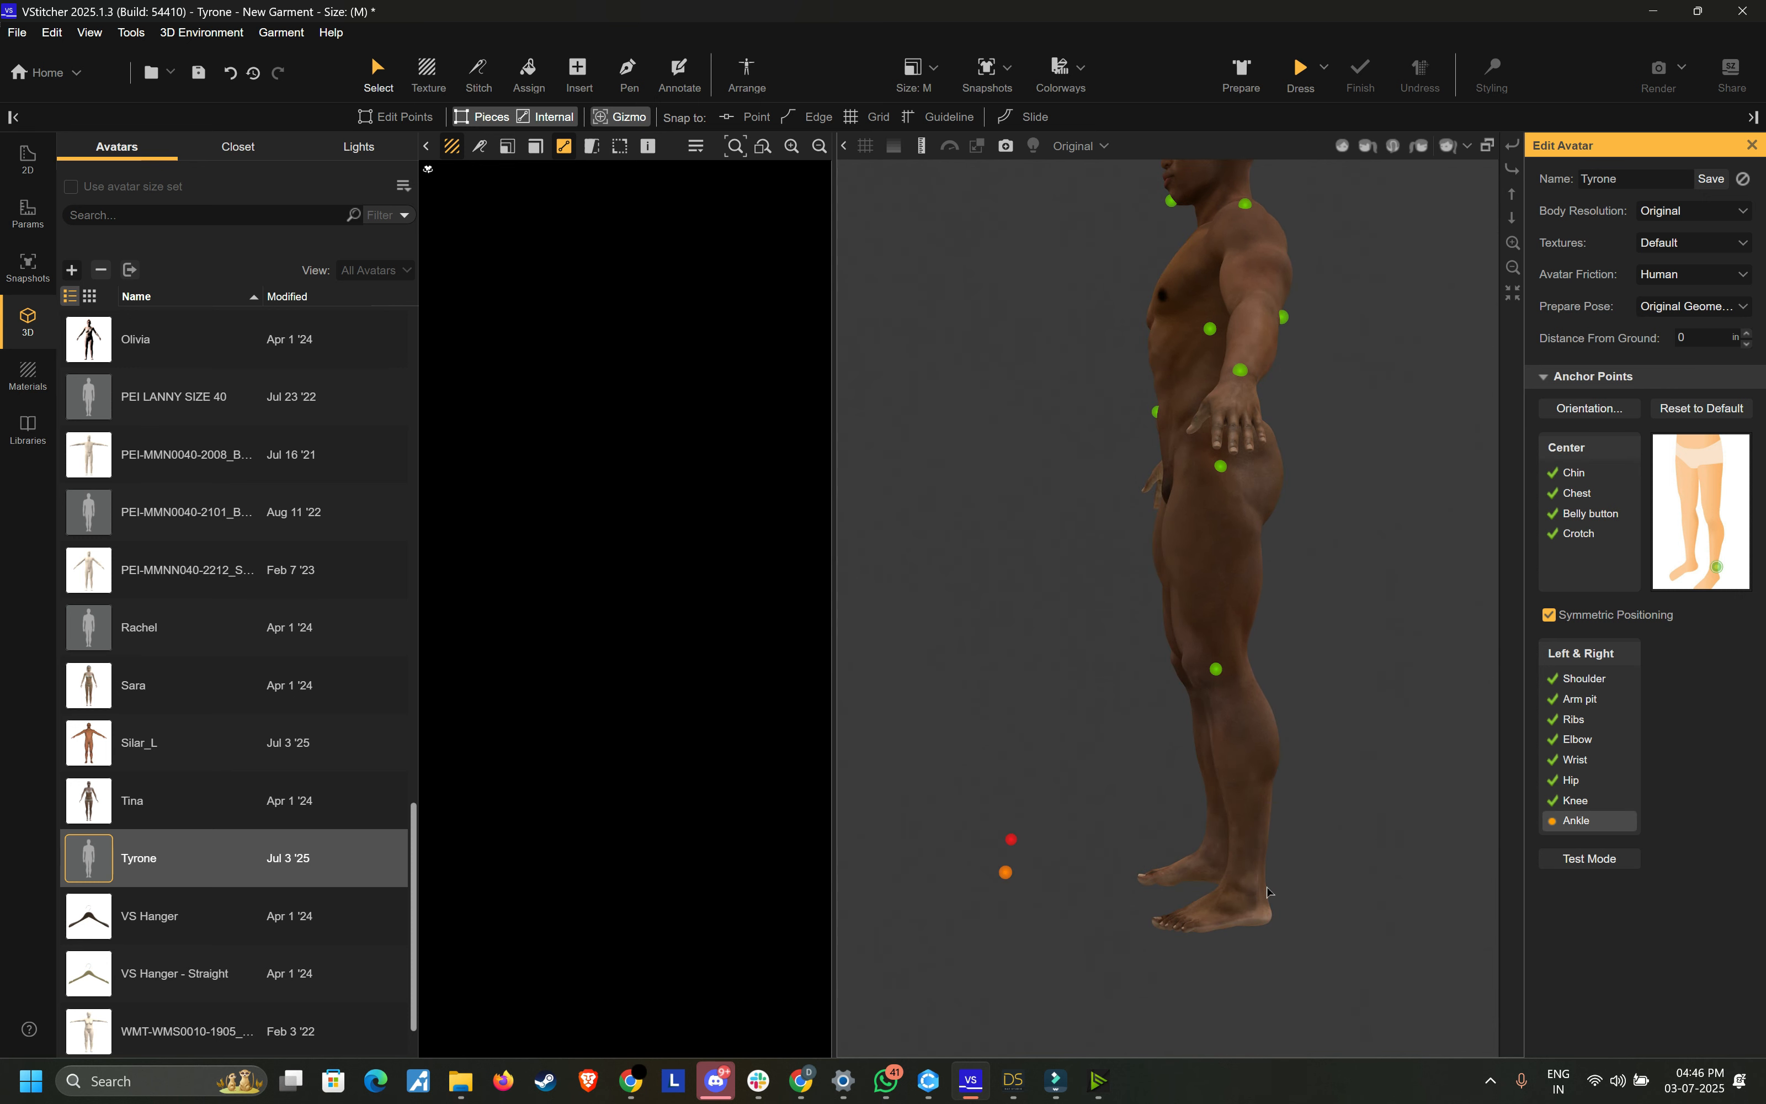
{"action": "left_click", "coordinate": [1253, 892]}
{"action": "right_click_drag", "start_coordinate": [1094, 875], "coordinate": [1347, 795]}
{"action": "left_click", "coordinate": [1713, 181]}
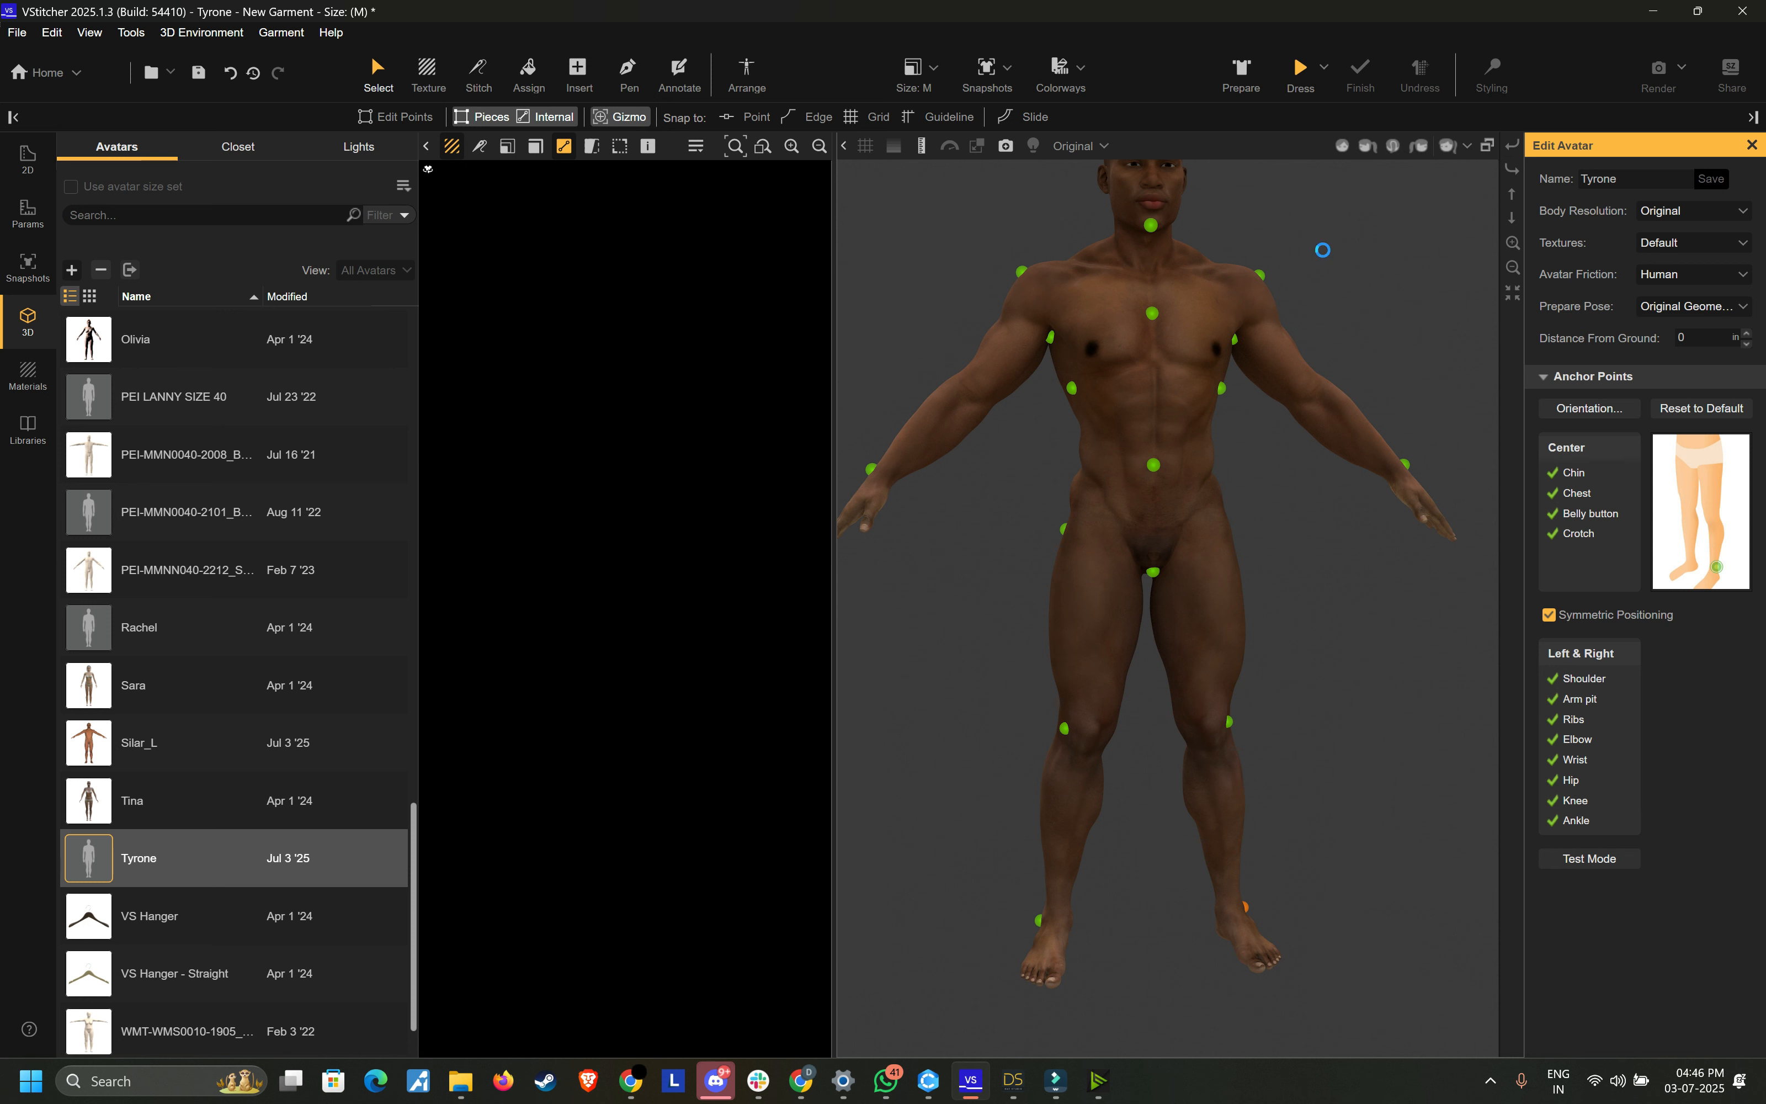
Step: Apply the pose2 pose to the Tyrone avatar
{"action": "left_click", "coordinate": [1090, 149]}
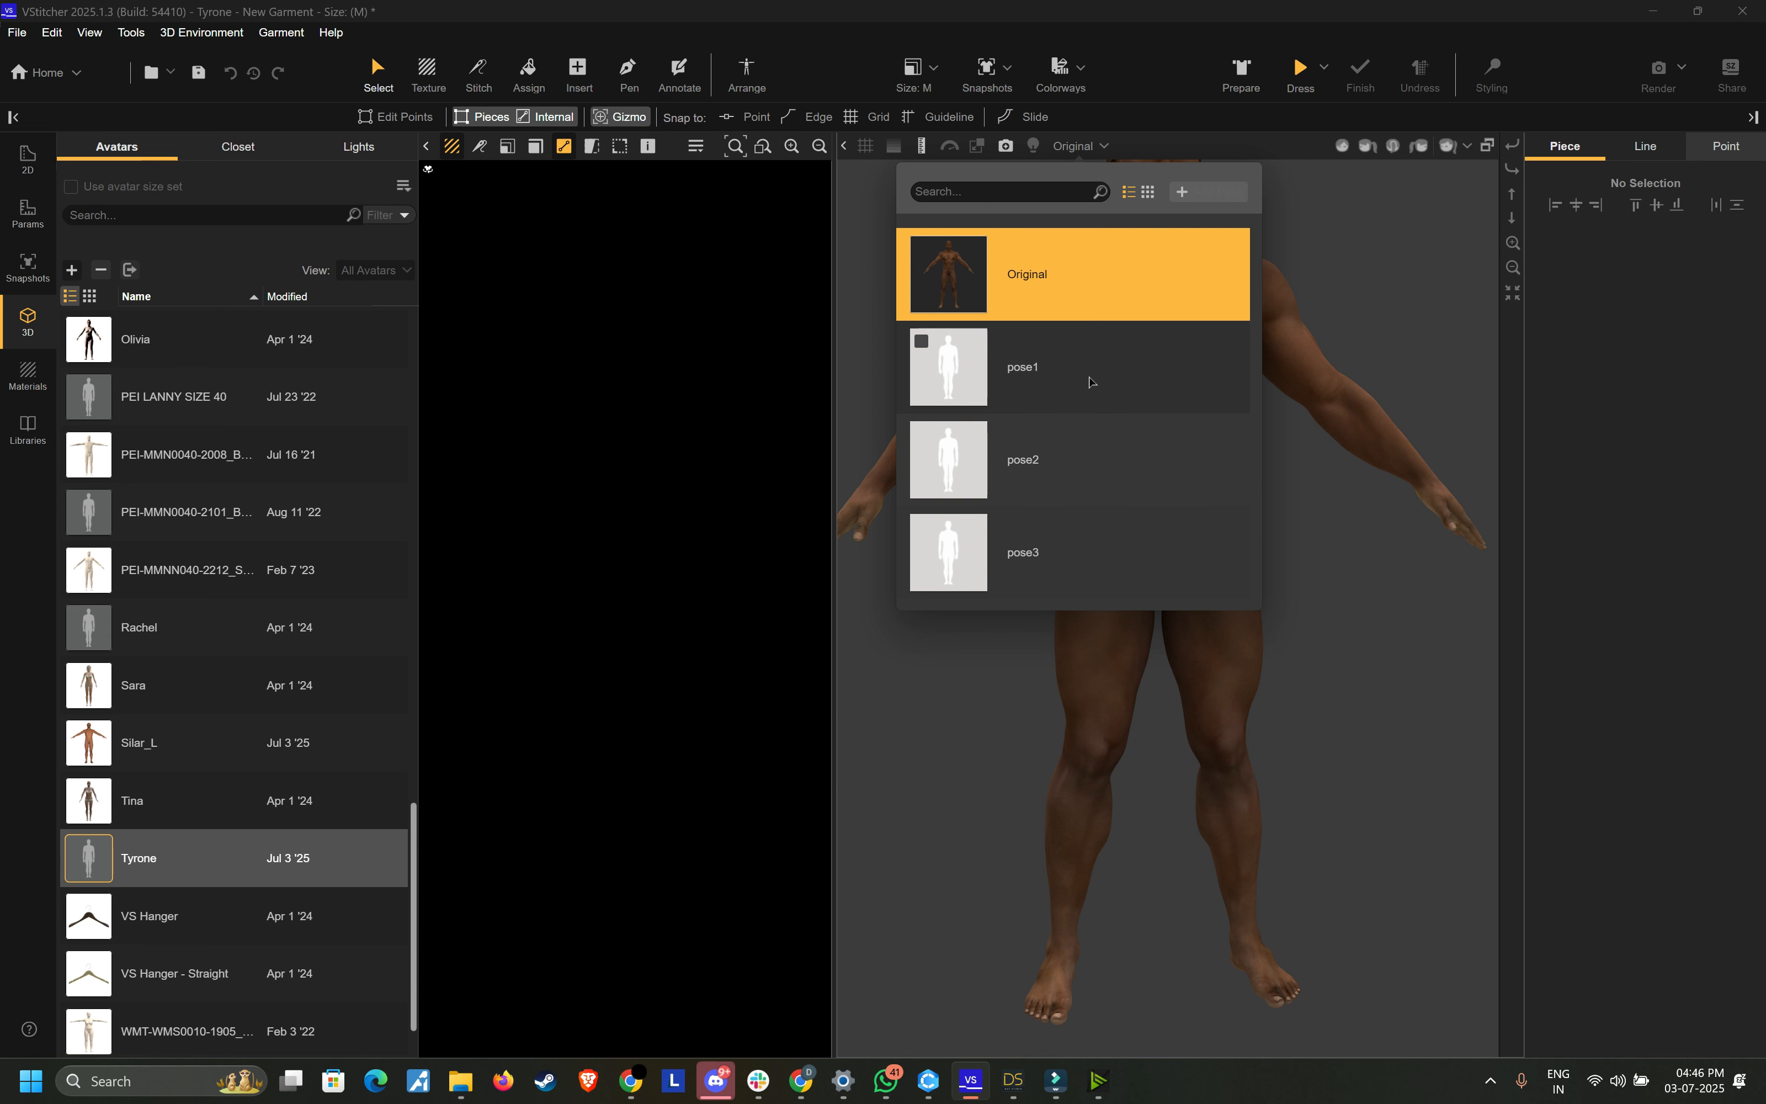
{"action": "double_click", "coordinate": [1037, 455]}
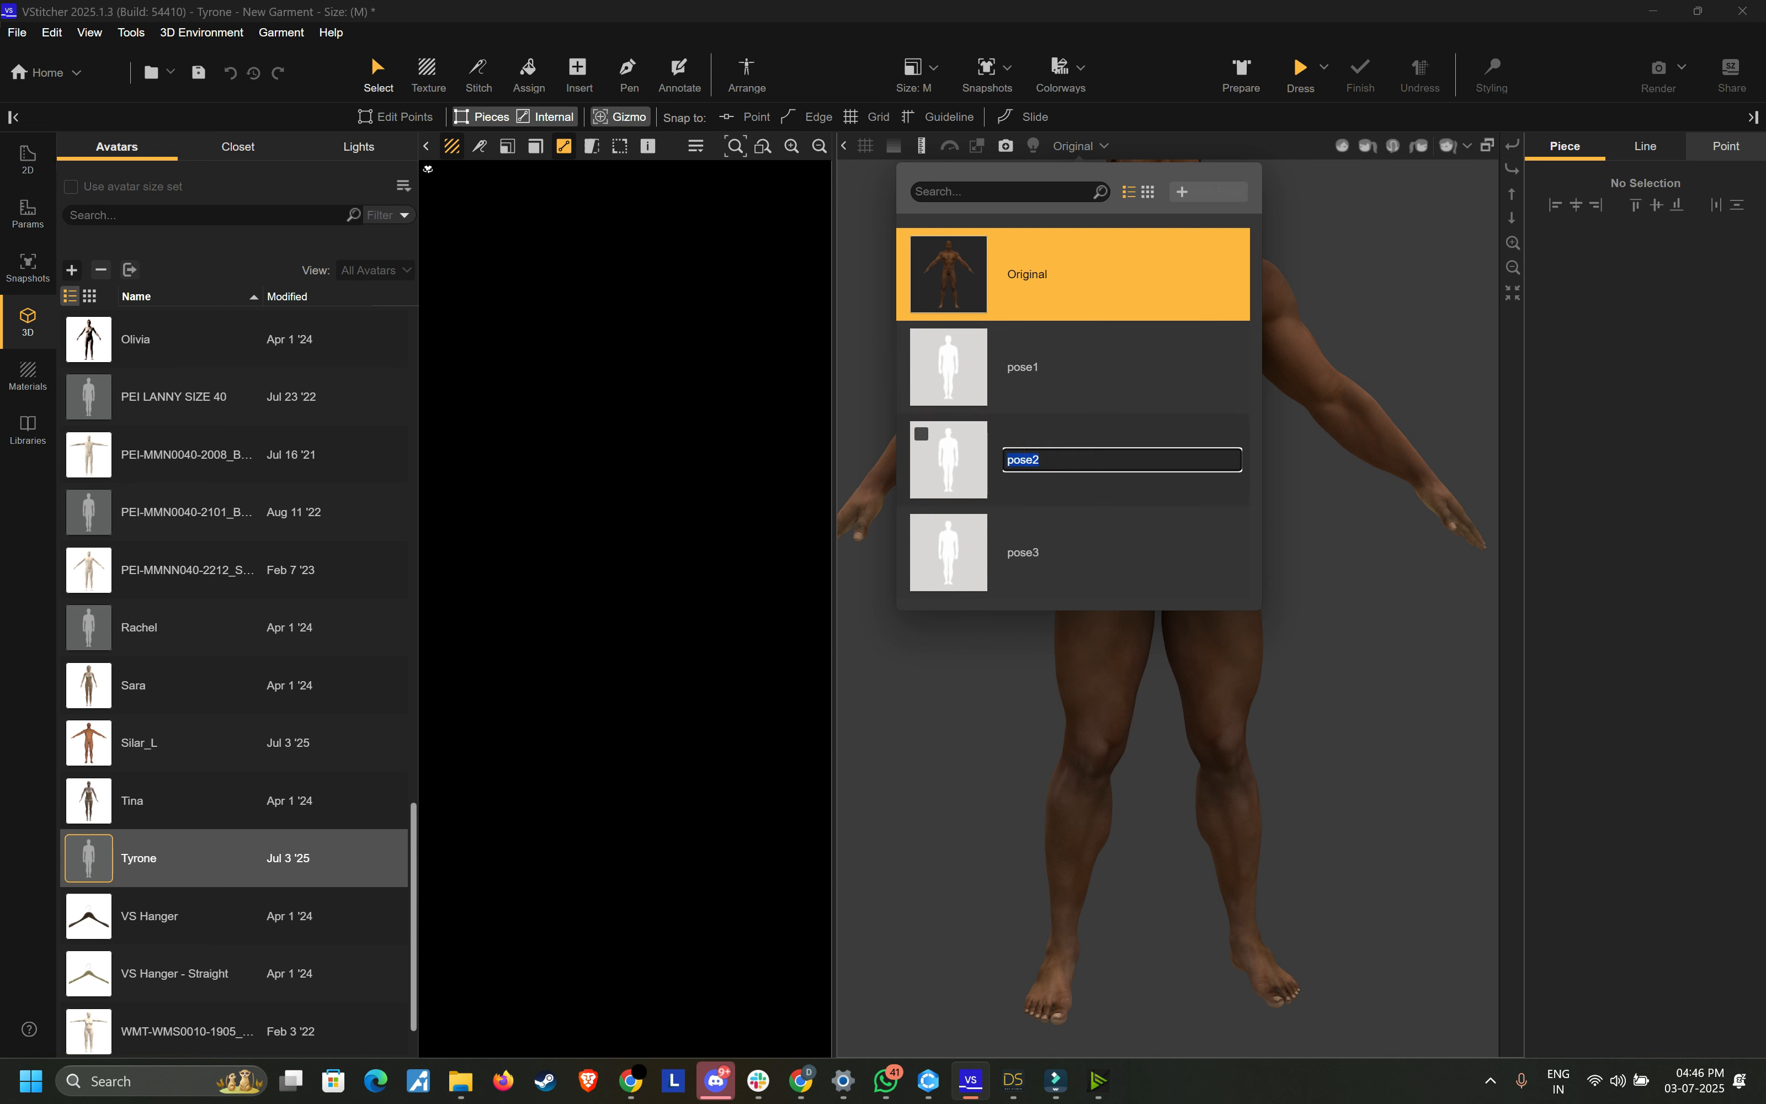
{"action": "left_click", "coordinate": [1013, 502]}
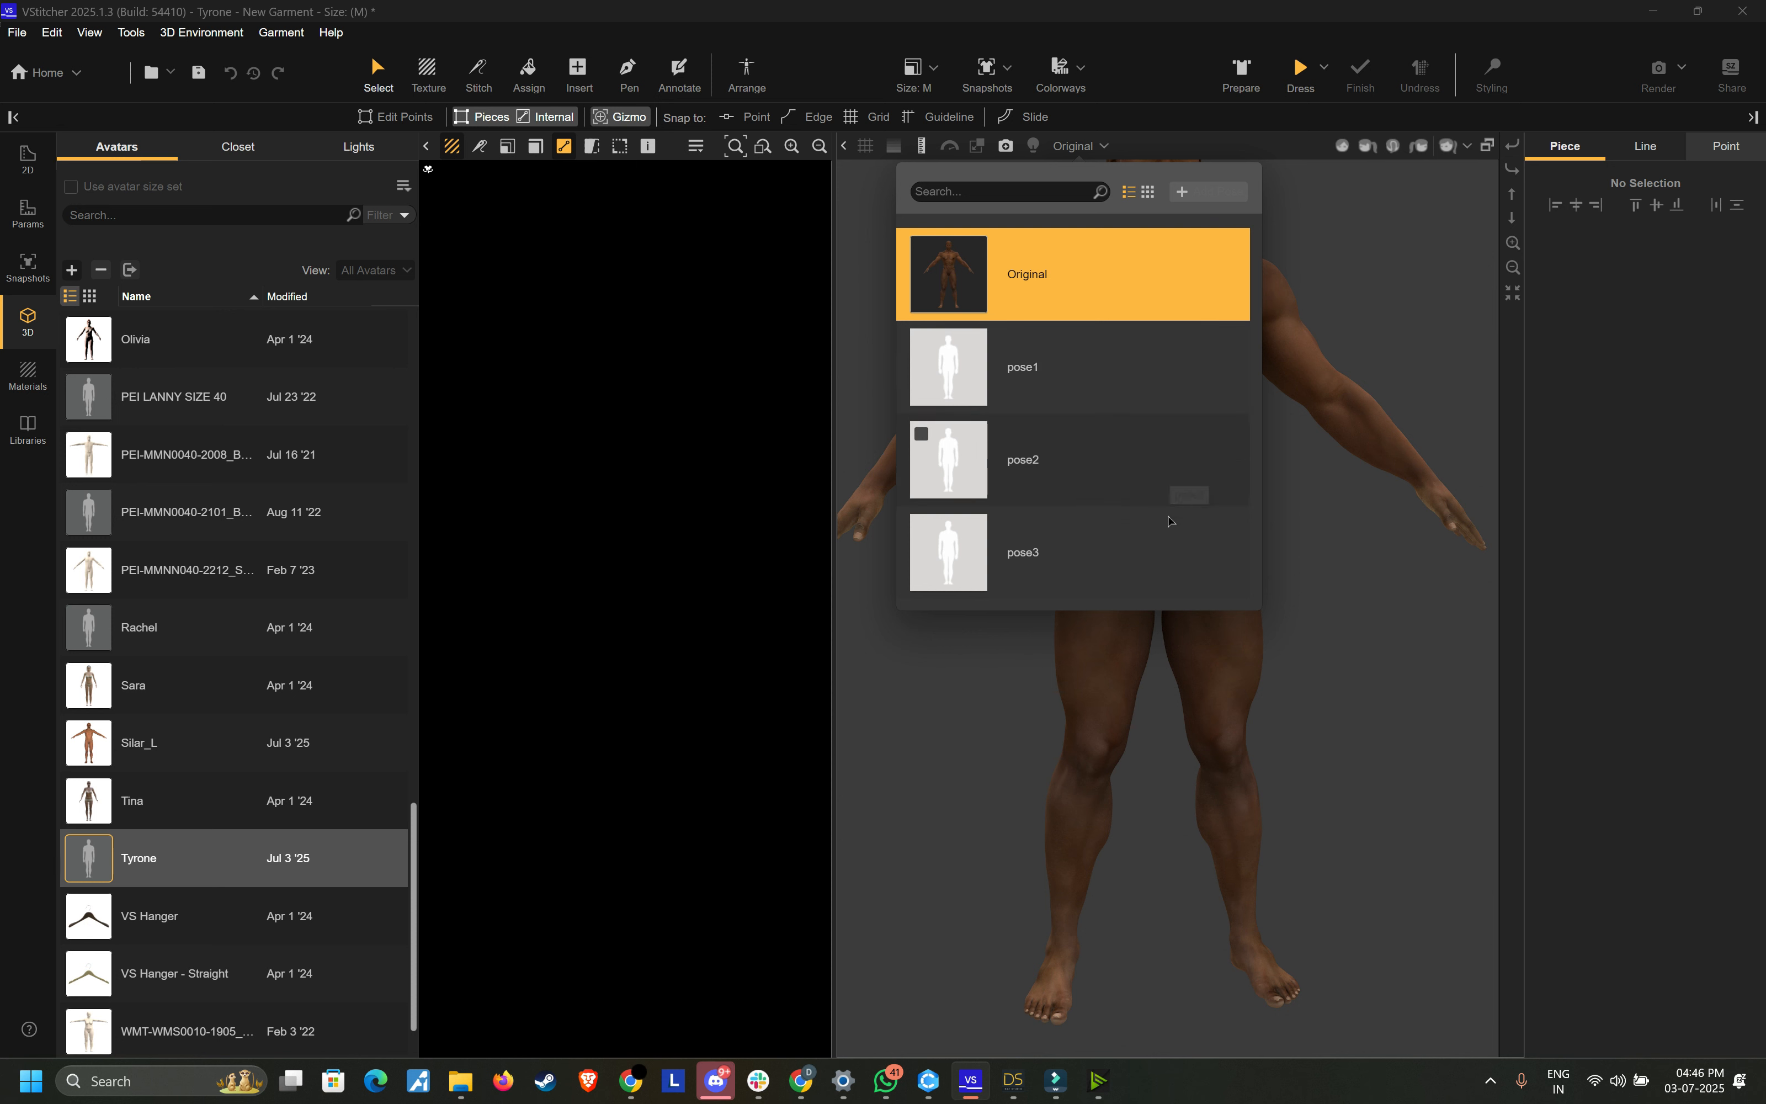
{"action": "left_click", "coordinate": [1330, 502]}
Step: Examine the avatar's mesh in pose2 from several angles, from the head down to the legs
{"action": "scroll", "coordinate": [1307, 565], "scroll_direction": "down", "scroll_amount": 3}
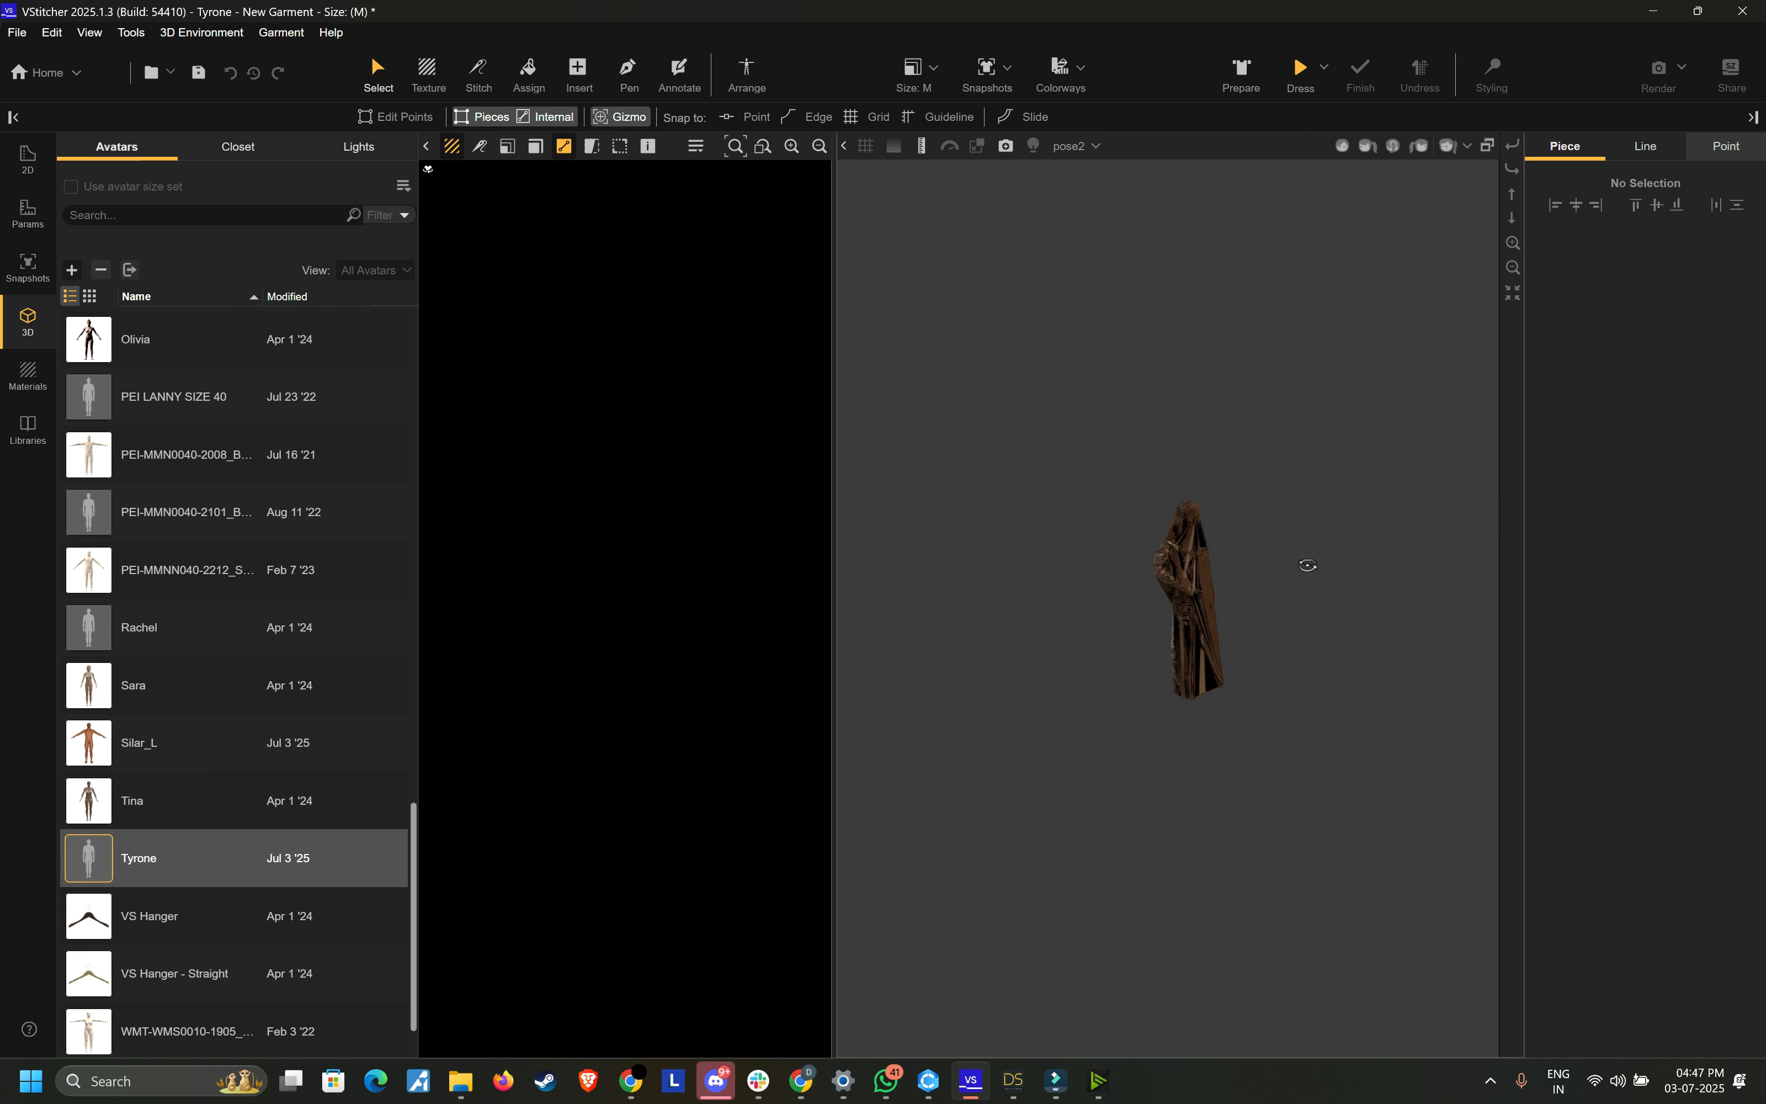
{"action": "left_click_drag", "start_coordinate": [1307, 565], "coordinate": [1256, 554]}
{"action": "scroll", "coordinate": [1300, 498], "scroll_direction": "up", "scroll_amount": 5}
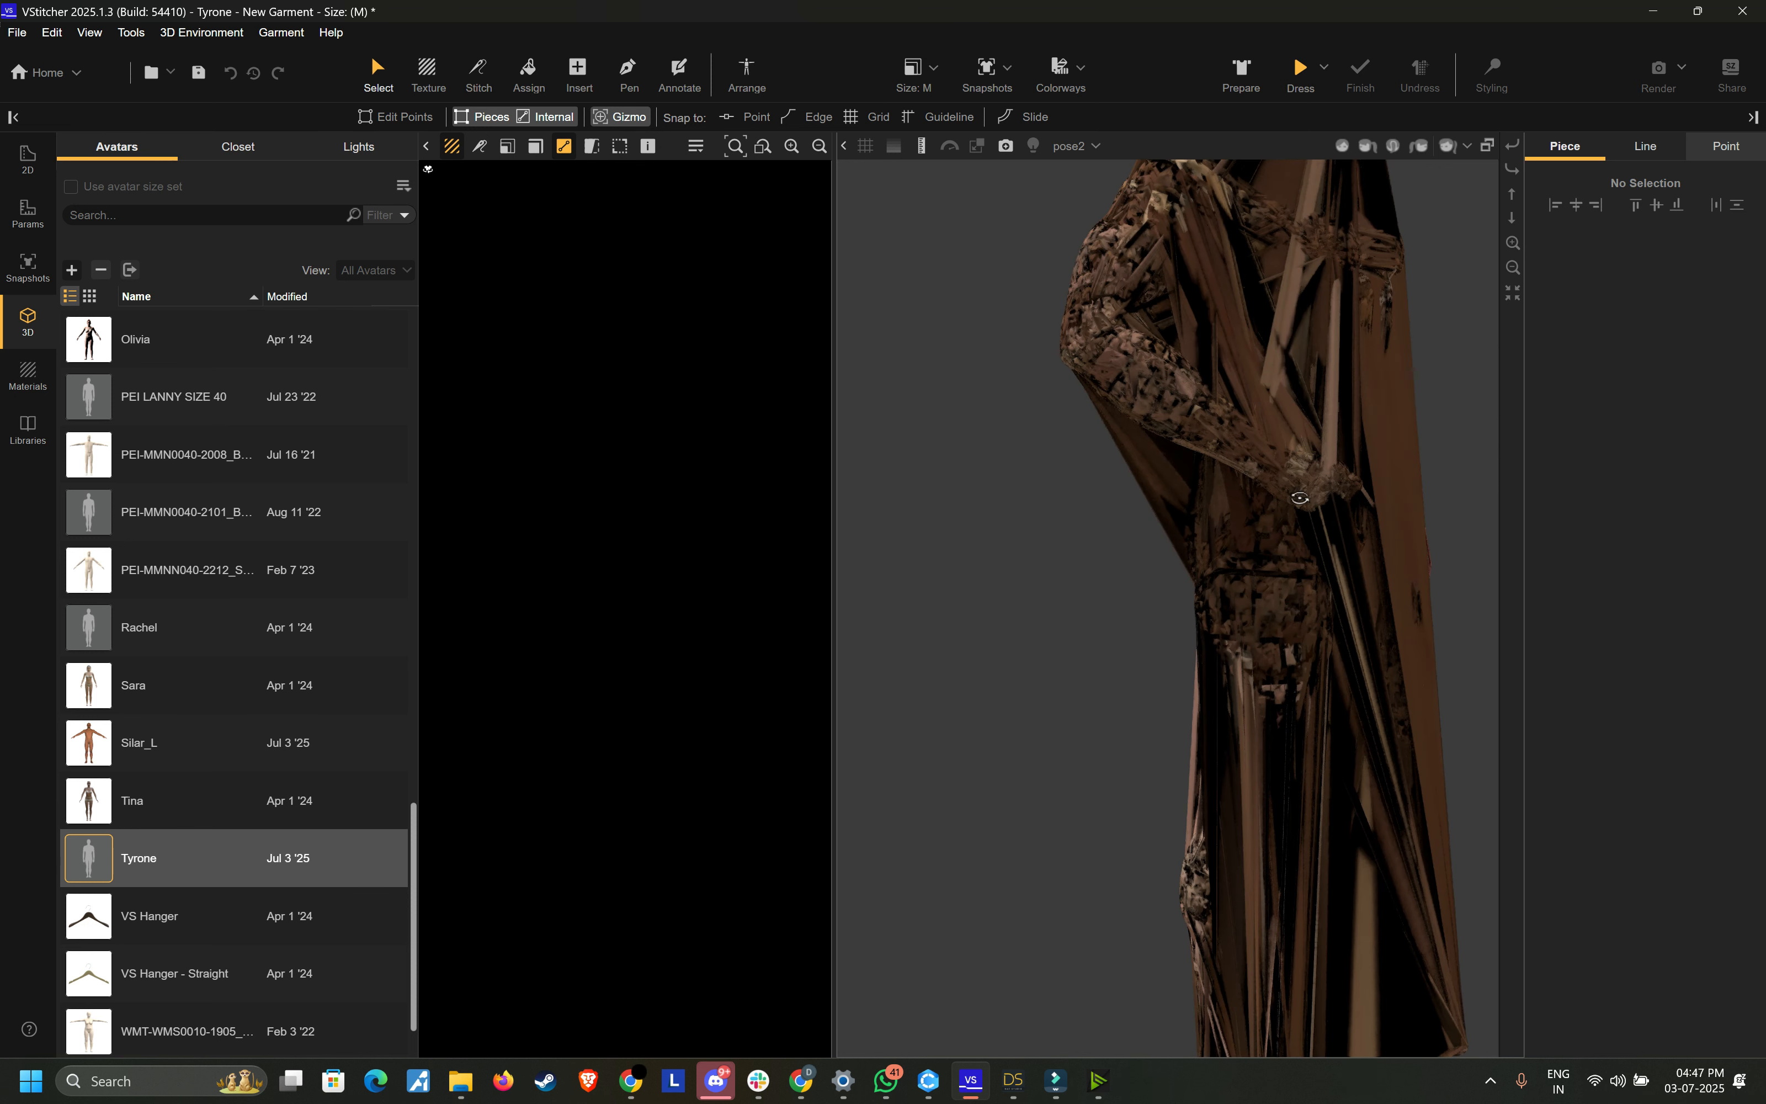
{"action": "scroll", "coordinate": [1300, 498], "scroll_direction": "down", "scroll_amount": 5}
{"action": "left_click_drag", "start_coordinate": [1159, 679], "coordinate": [1069, 643]}
{"action": "scroll", "coordinate": [1155, 610], "scroll_direction": "up", "scroll_amount": 5}
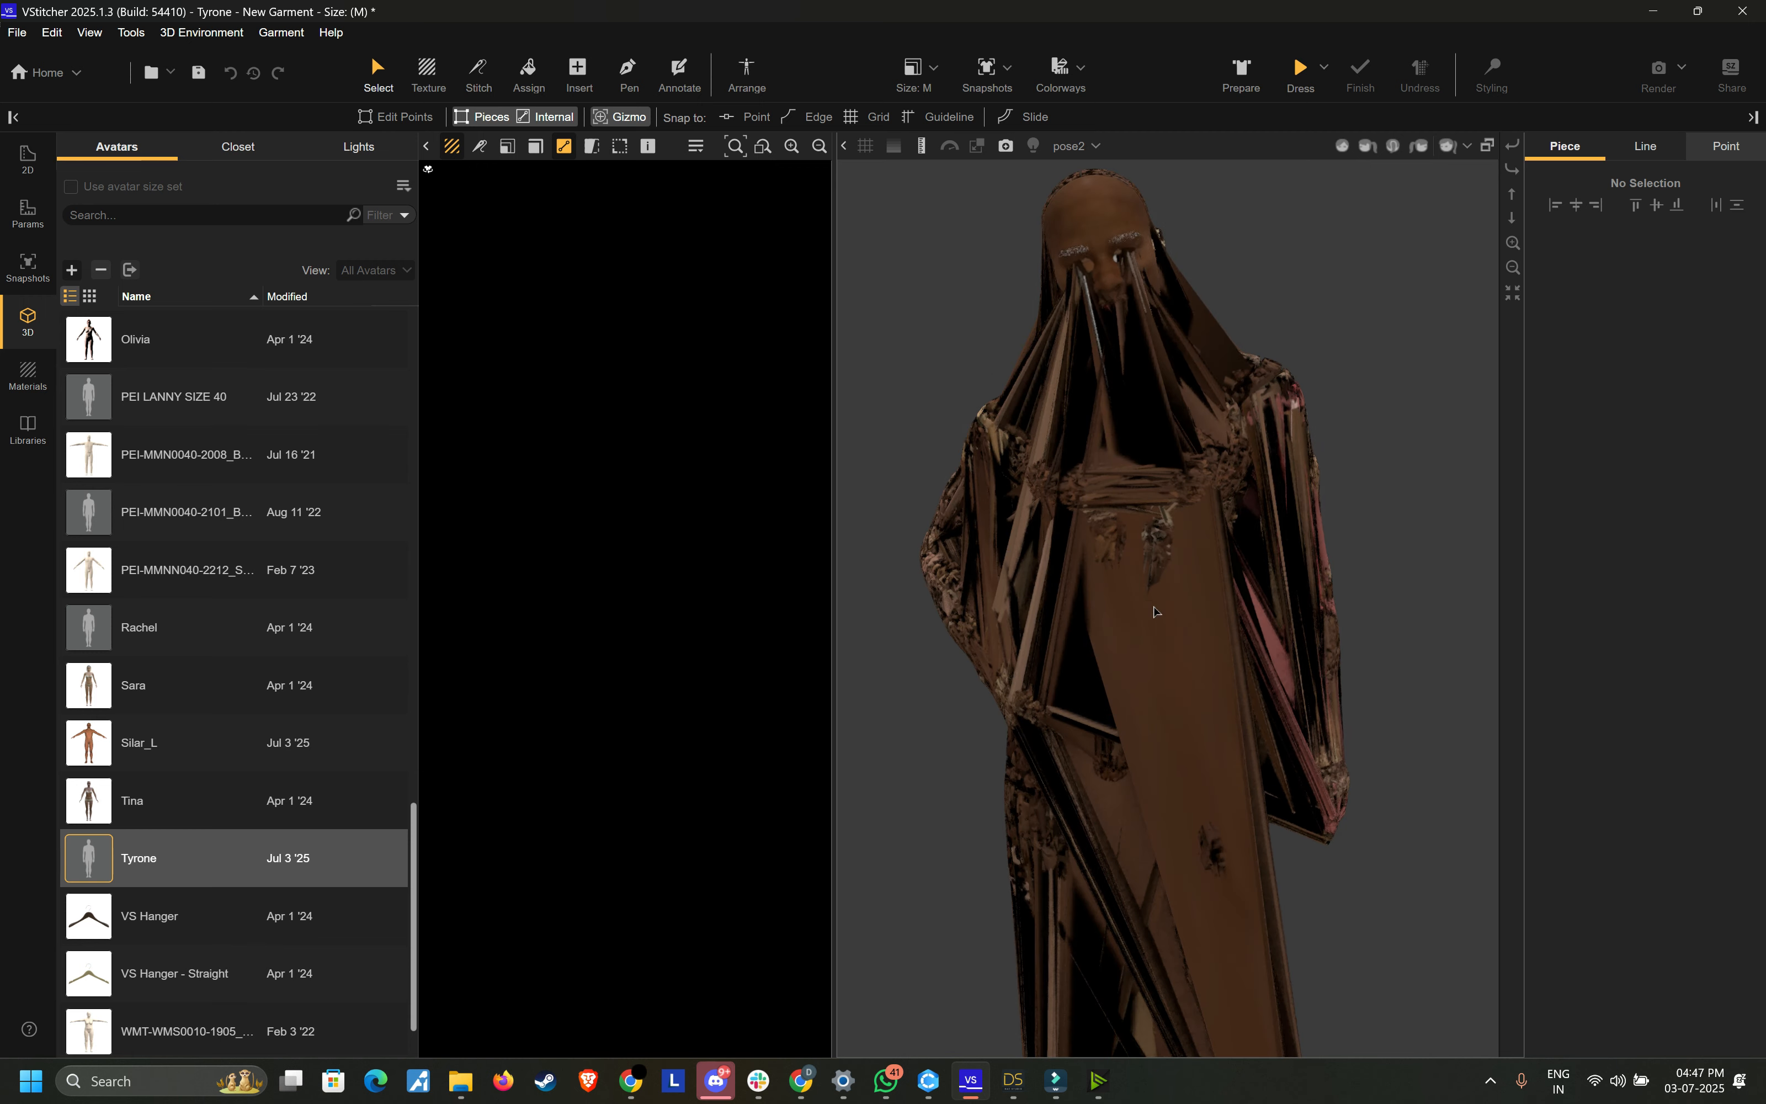
{"action": "left_click_drag", "start_coordinate": [1159, 496], "coordinate": [1095, 597]}
{"action": "scroll", "coordinate": [995, 620], "scroll_direction": "down", "scroll_amount": 5}
{"action": "scroll", "coordinate": [996, 619], "scroll_direction": "up", "scroll_amount": 10}
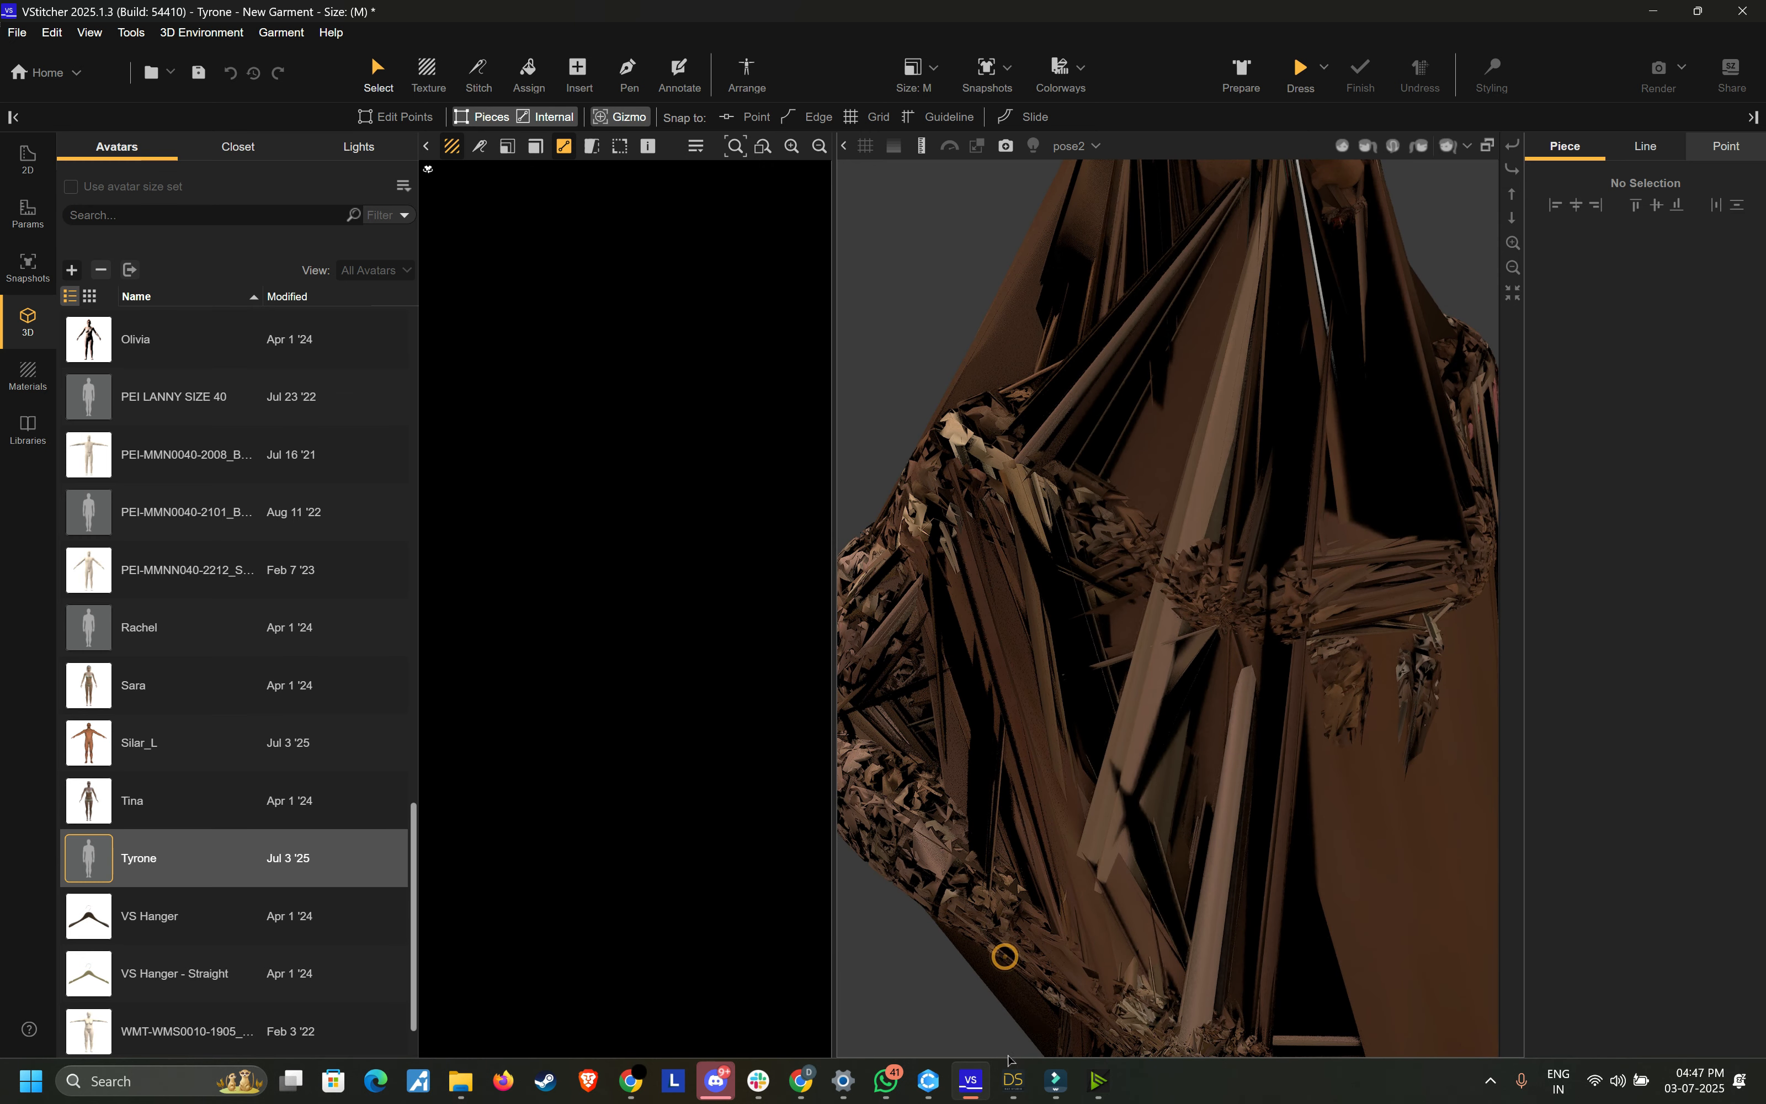
Step: Switch to CLO and view the Tyrone avatar from a slightly turned angle
{"action": "left_click", "coordinate": [929, 1080]}
{"action": "left_click", "coordinate": [431, 347]}
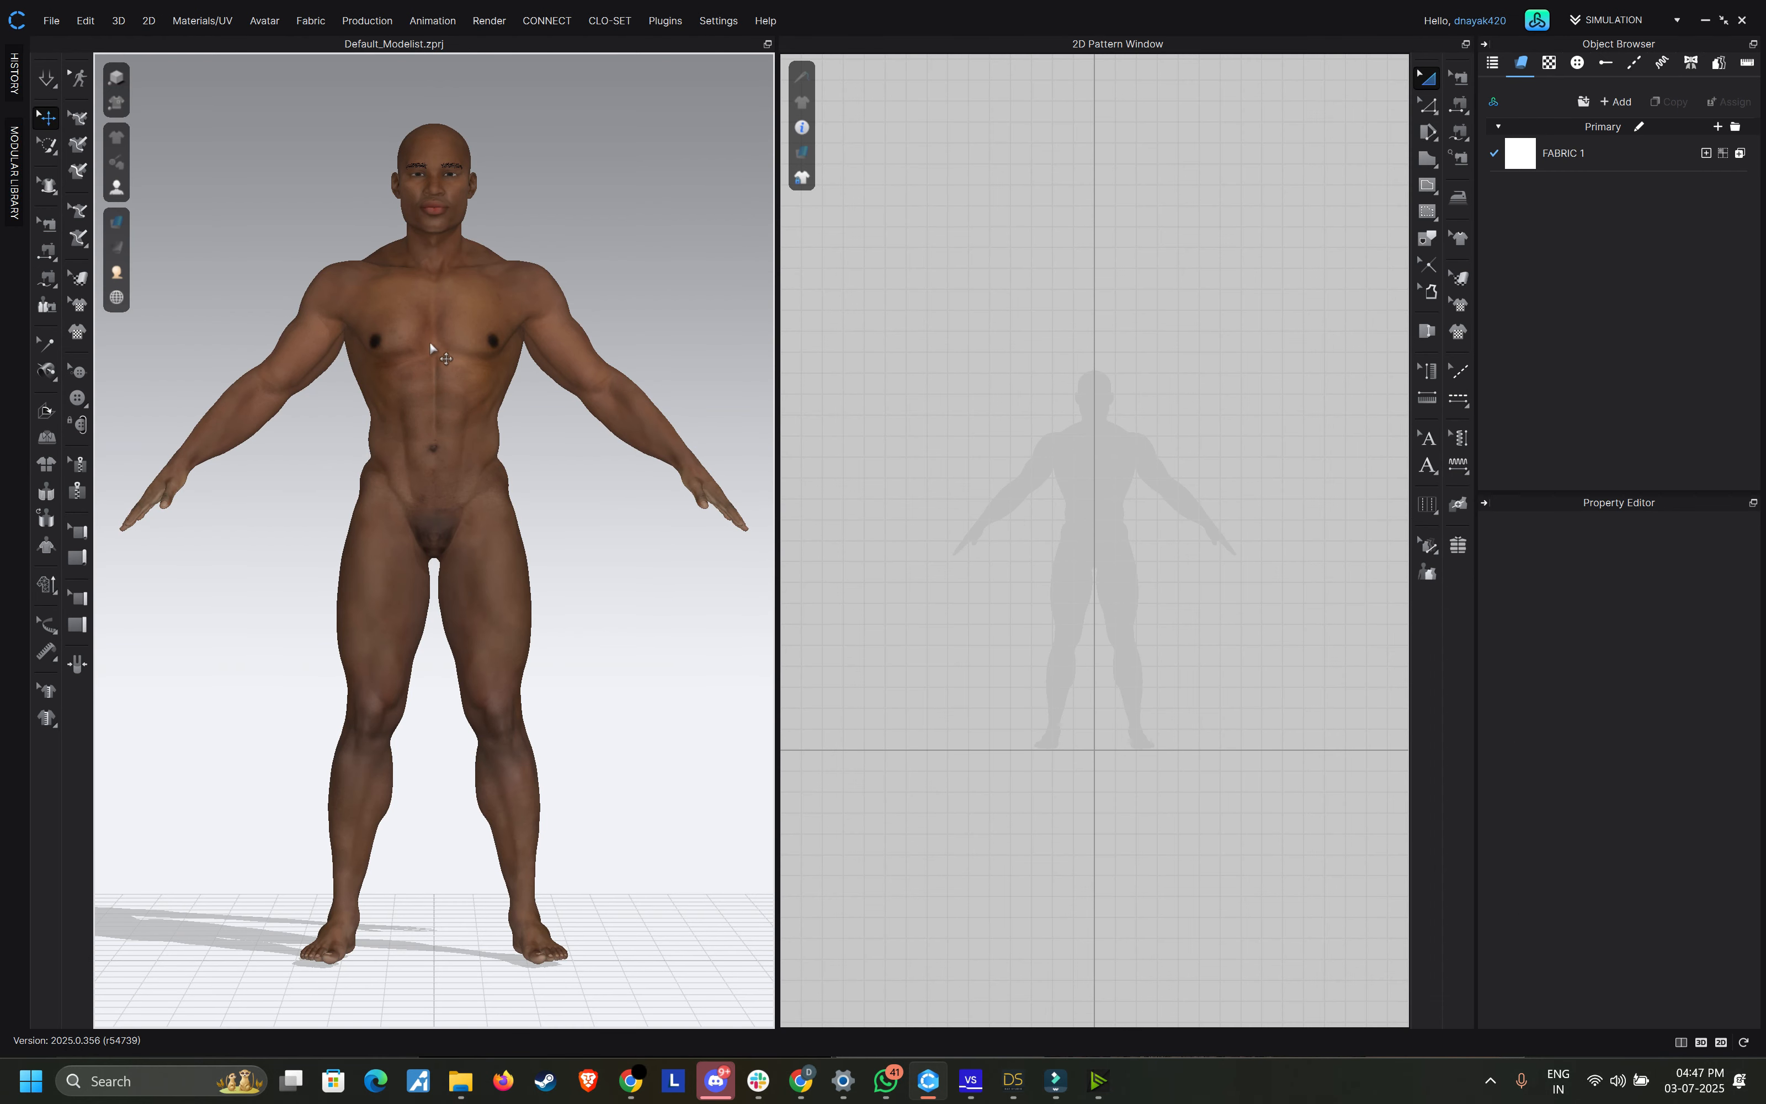
{"action": "left_click", "coordinate": [52, 20]}
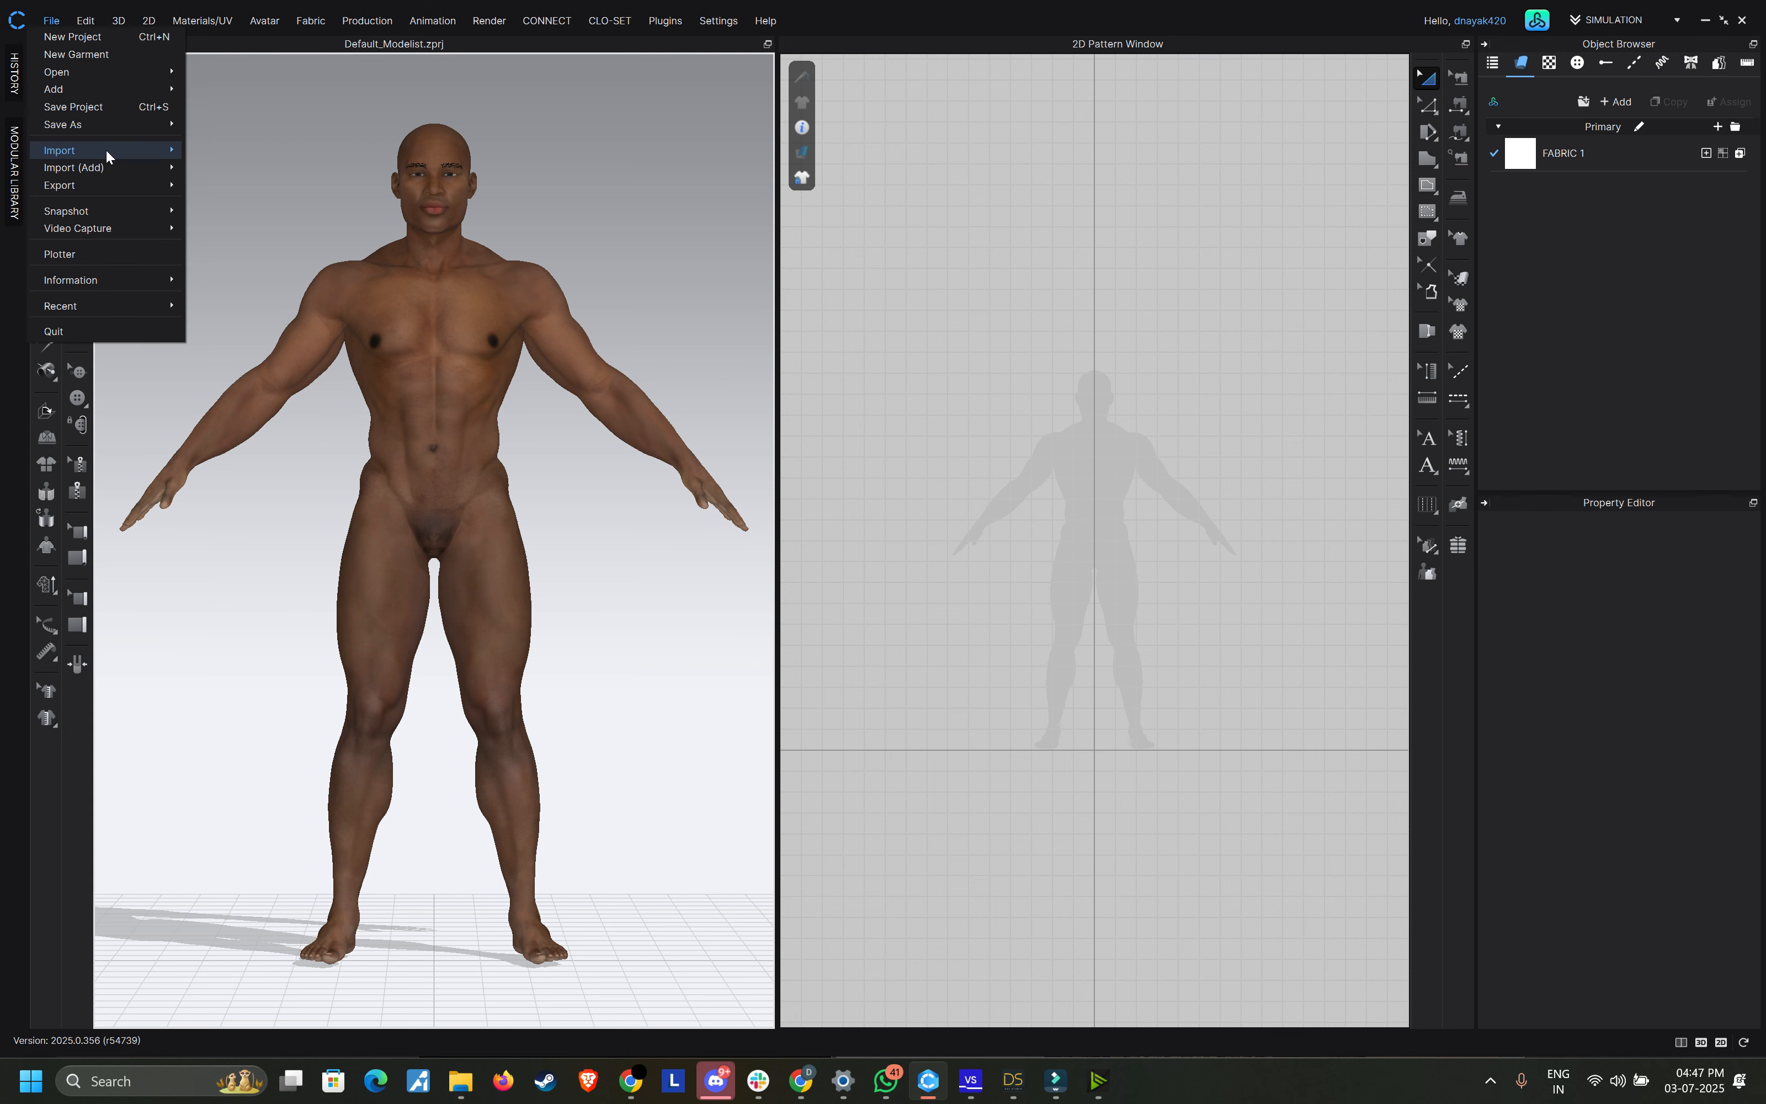
{"action": "mouse_move", "coordinate": [105, 149]}
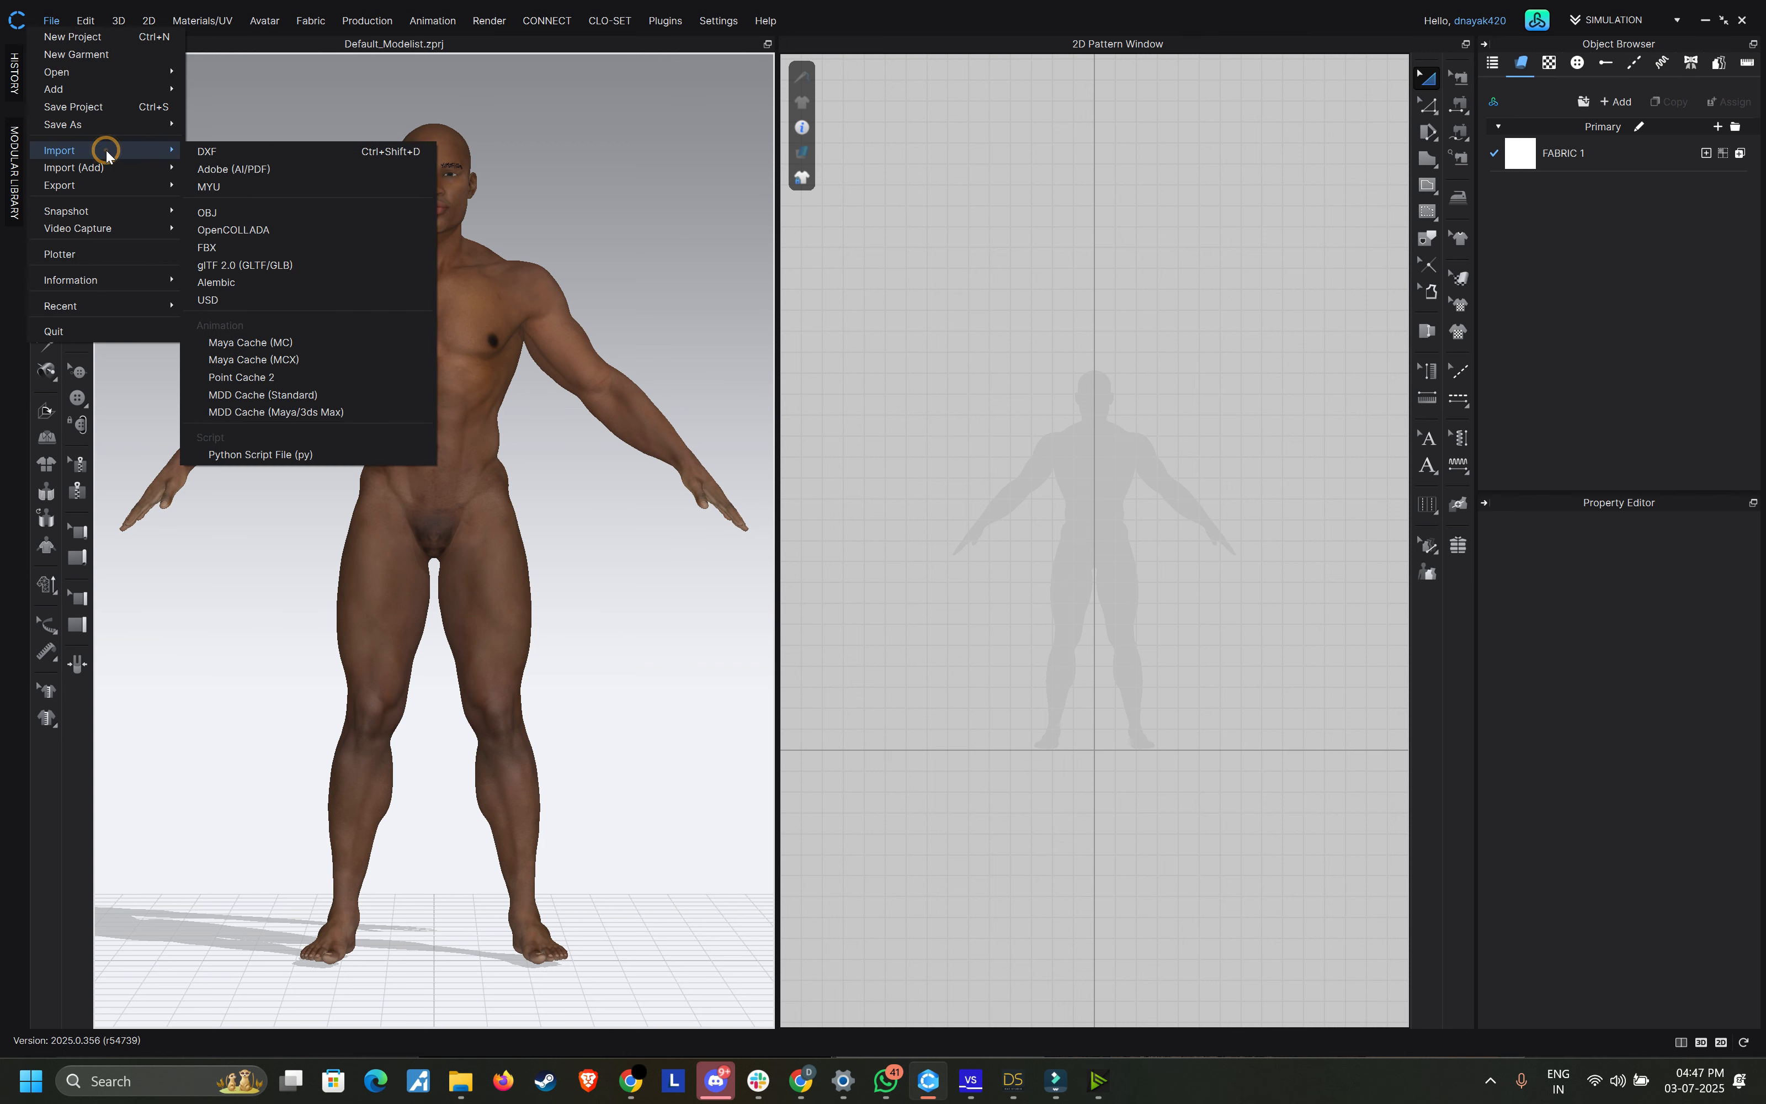
{"action": "left_click", "coordinate": [565, 177]}
{"action": "mouse_move", "coordinate": [418, 310]}
{"action": "right_mouse_down"}
{"action": "mouse_move", "coordinate": [478, 314]}
{"action": "mouse_move", "coordinate": [394, 308]}
{"action": "mouse_move", "coordinate": [421, 307]}
{"action": "right_mouse_up"}
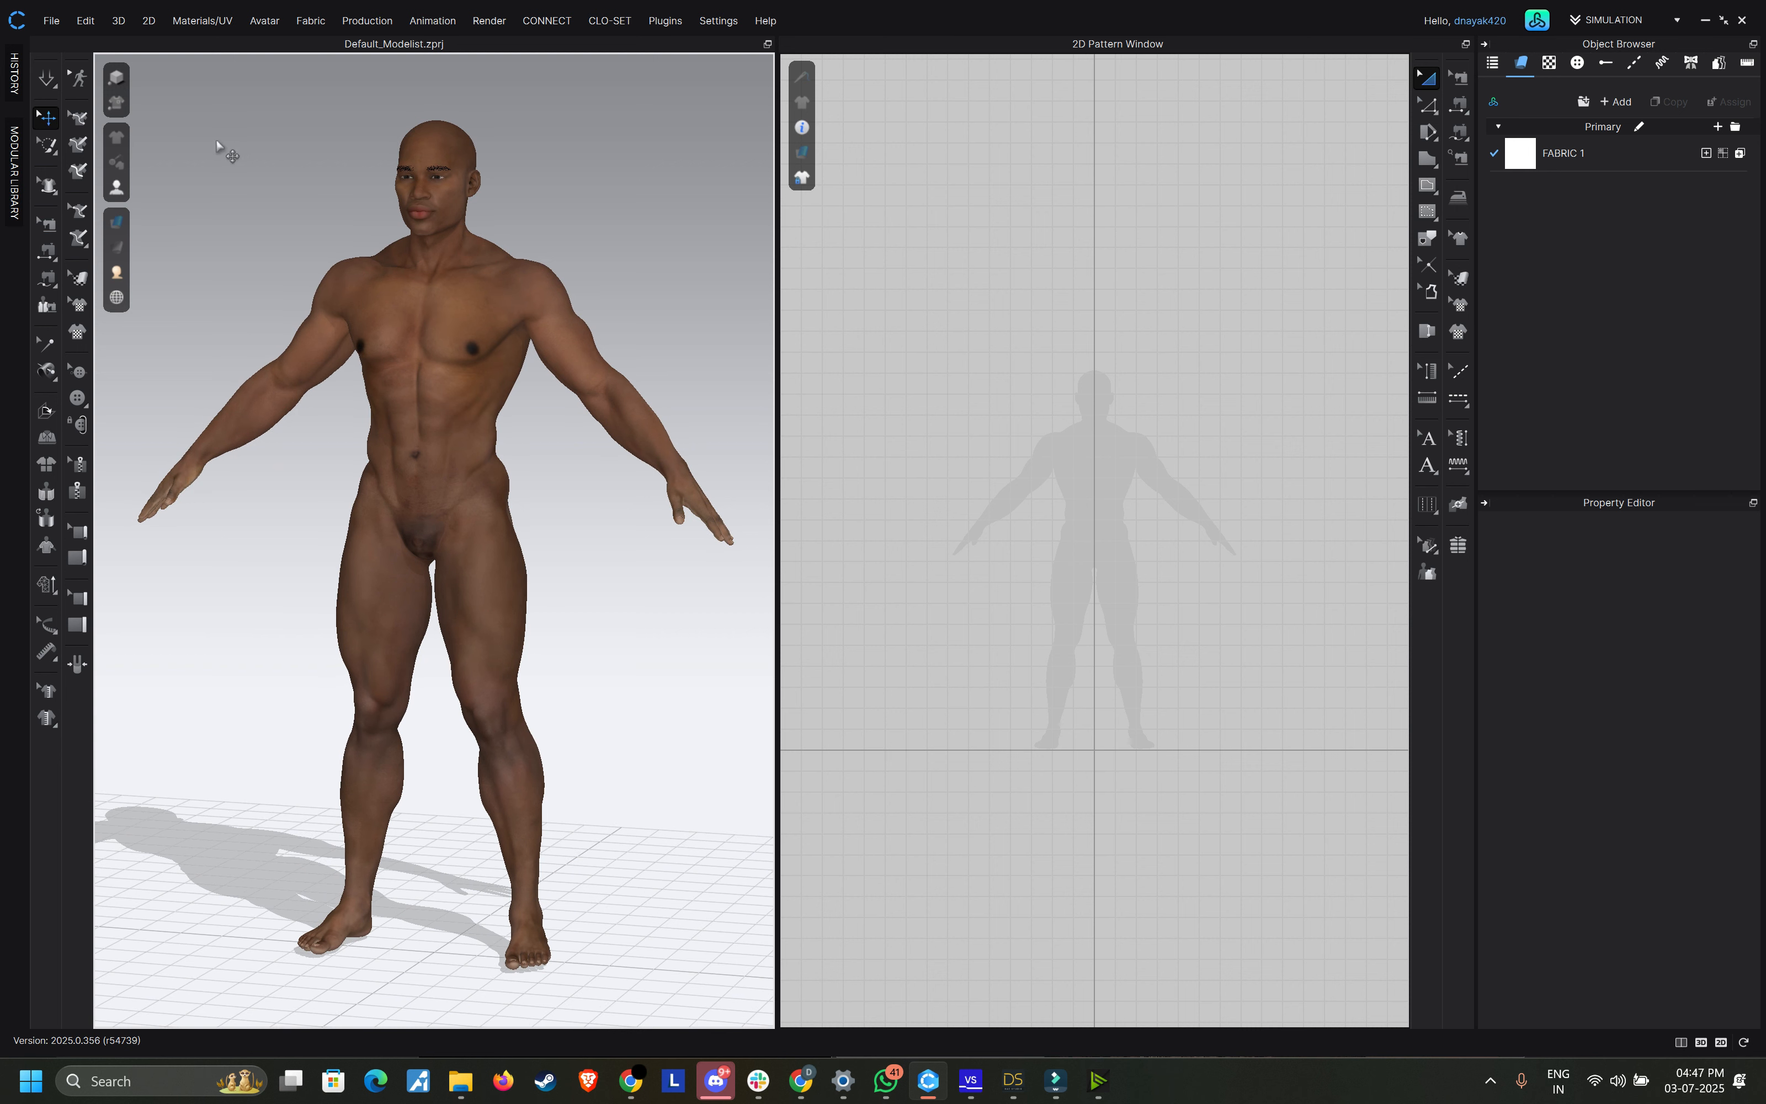
{"action": "left_click", "coordinate": [50, 26]}
{"action": "left_click", "coordinate": [47, 27]}
{"action": "left_click", "coordinate": [50, 22]}
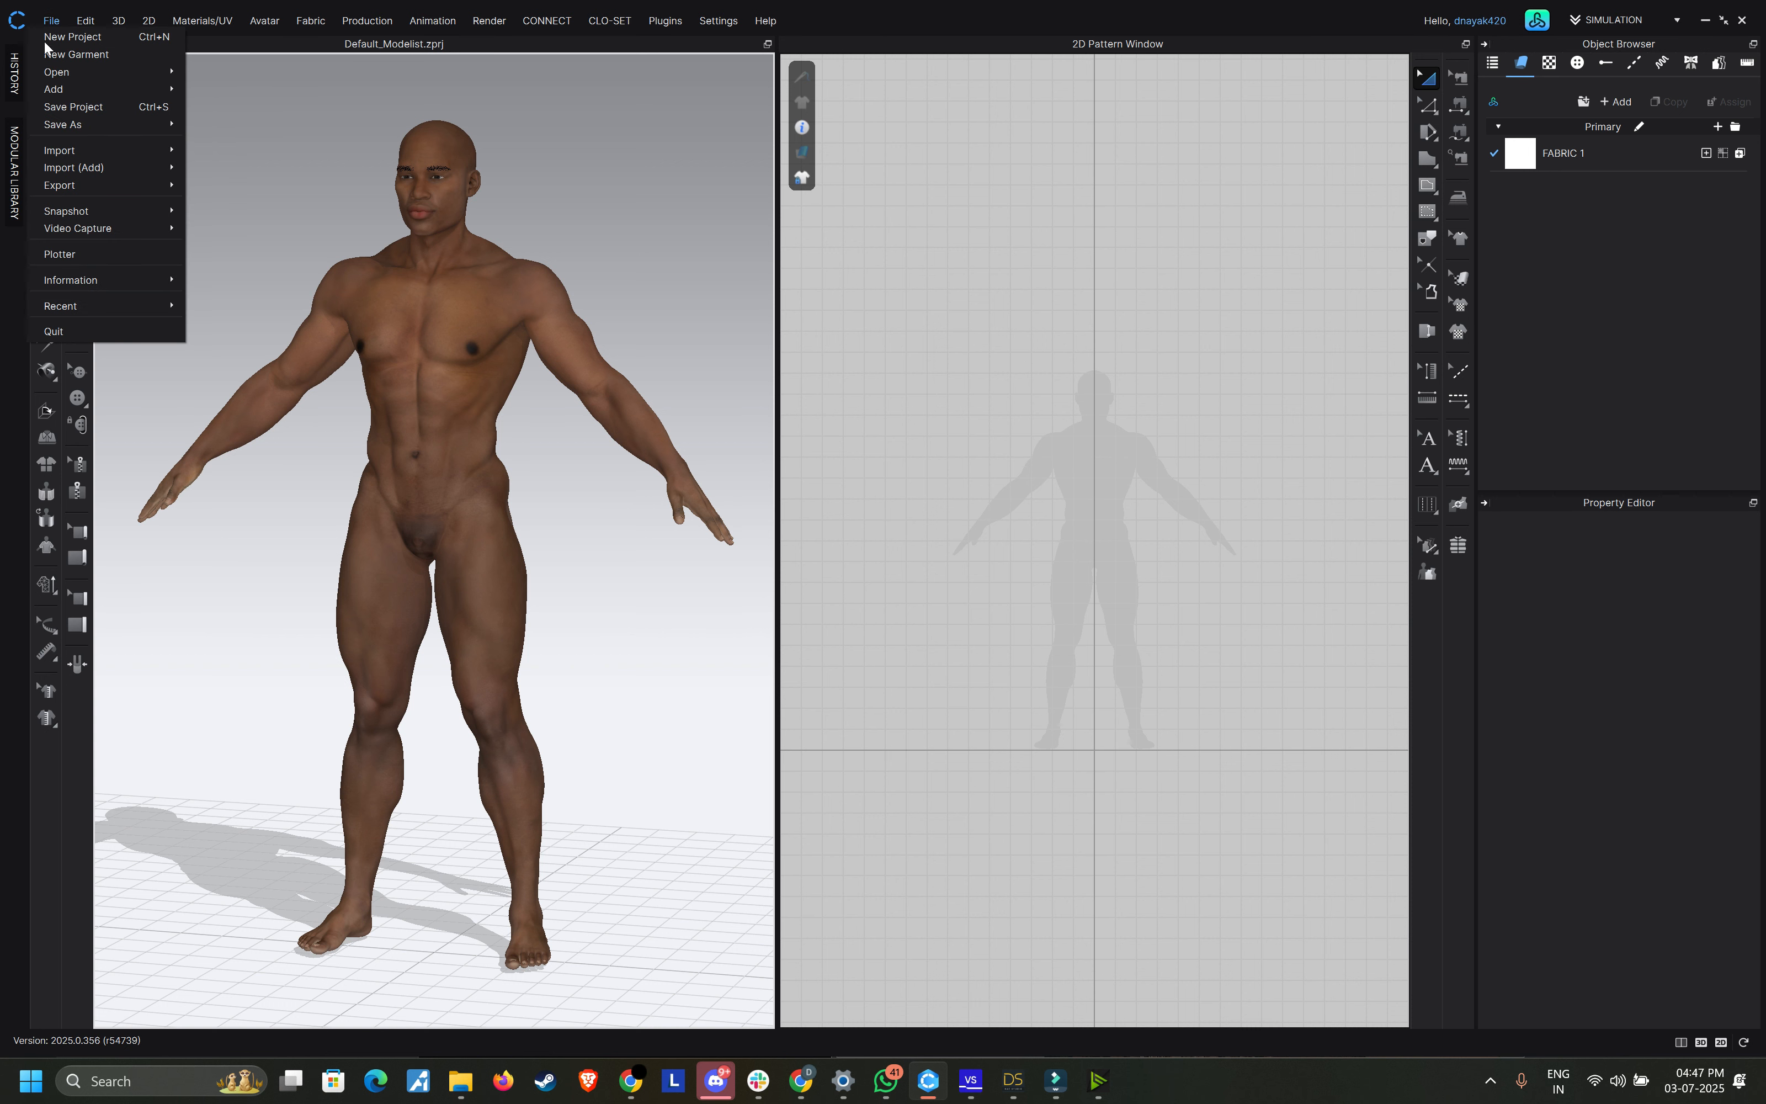
{"action": "mouse_move", "coordinate": [71, 150]}
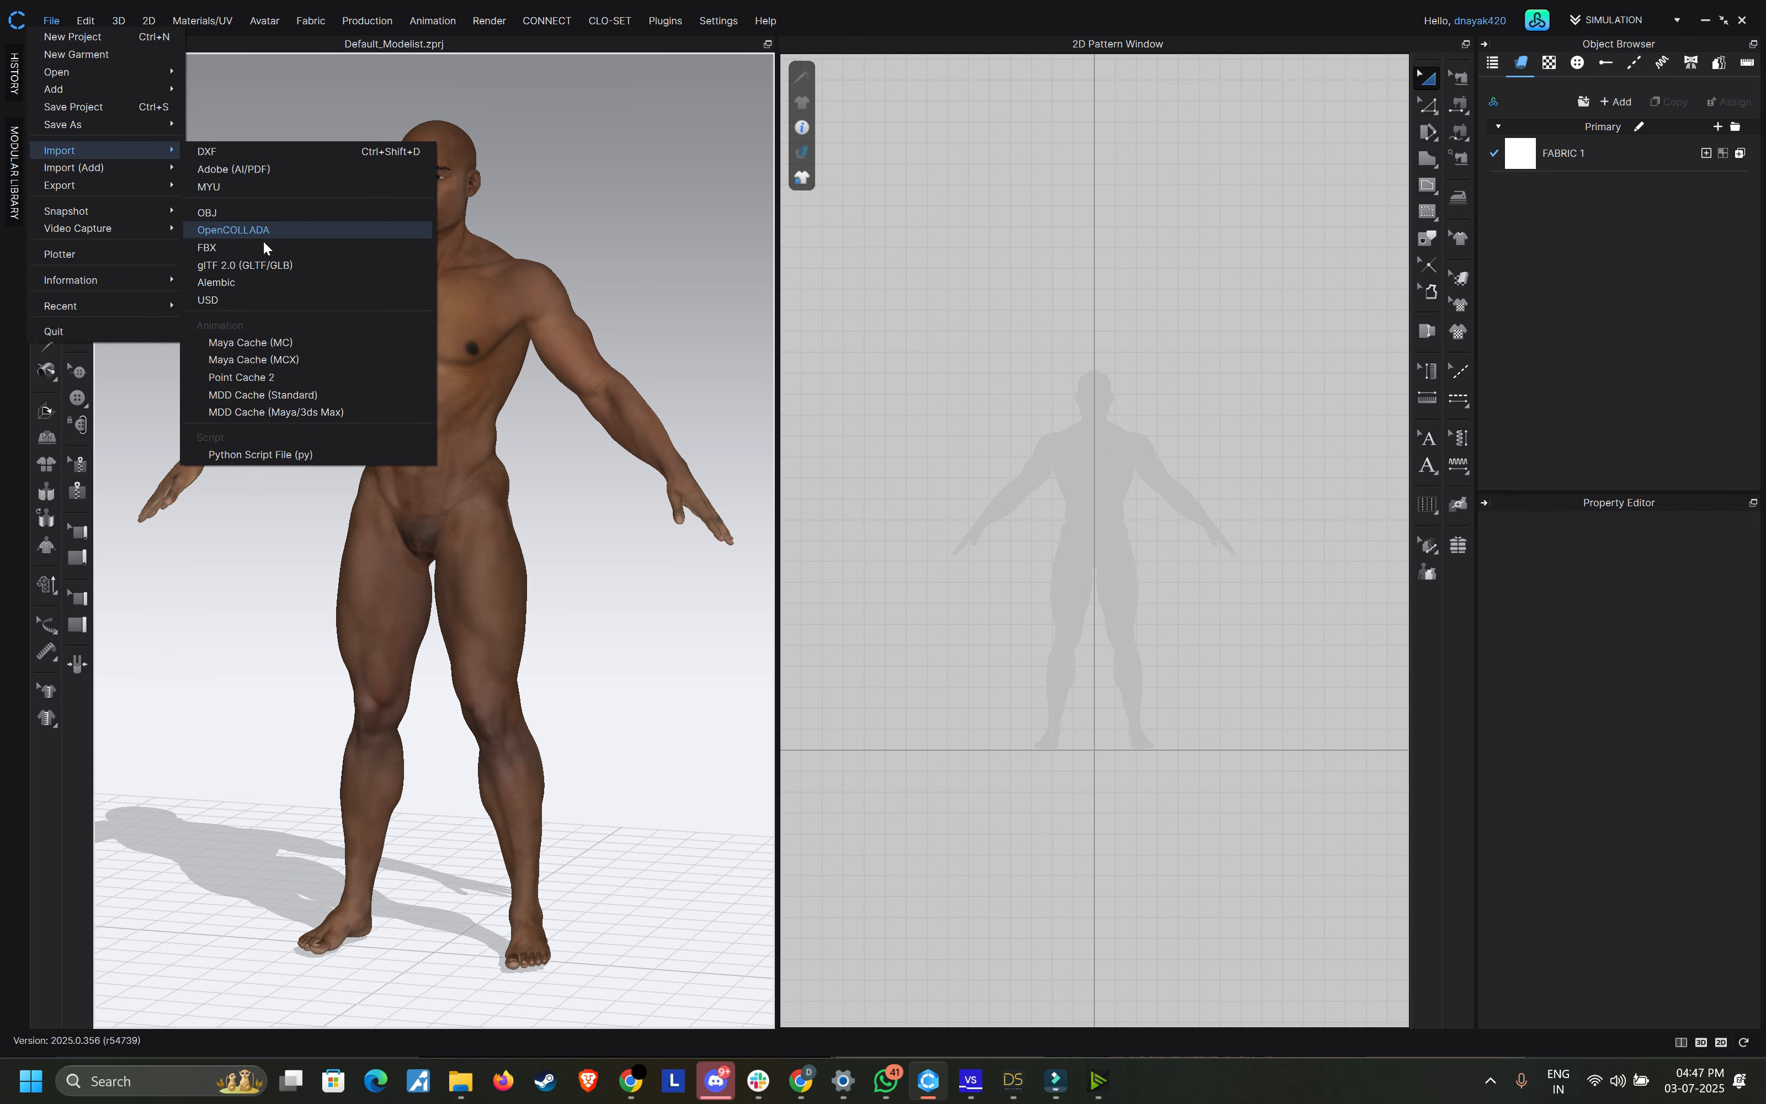
Step: Delete the MTL and OBJ files of Tyrone_pose_Pose1, Pose2 and Pose3 from the CLO Obj folder and close the folder window
{"action": "left_click", "coordinate": [461, 1081]}
{"action": "left_click", "coordinate": [559, 1010]}
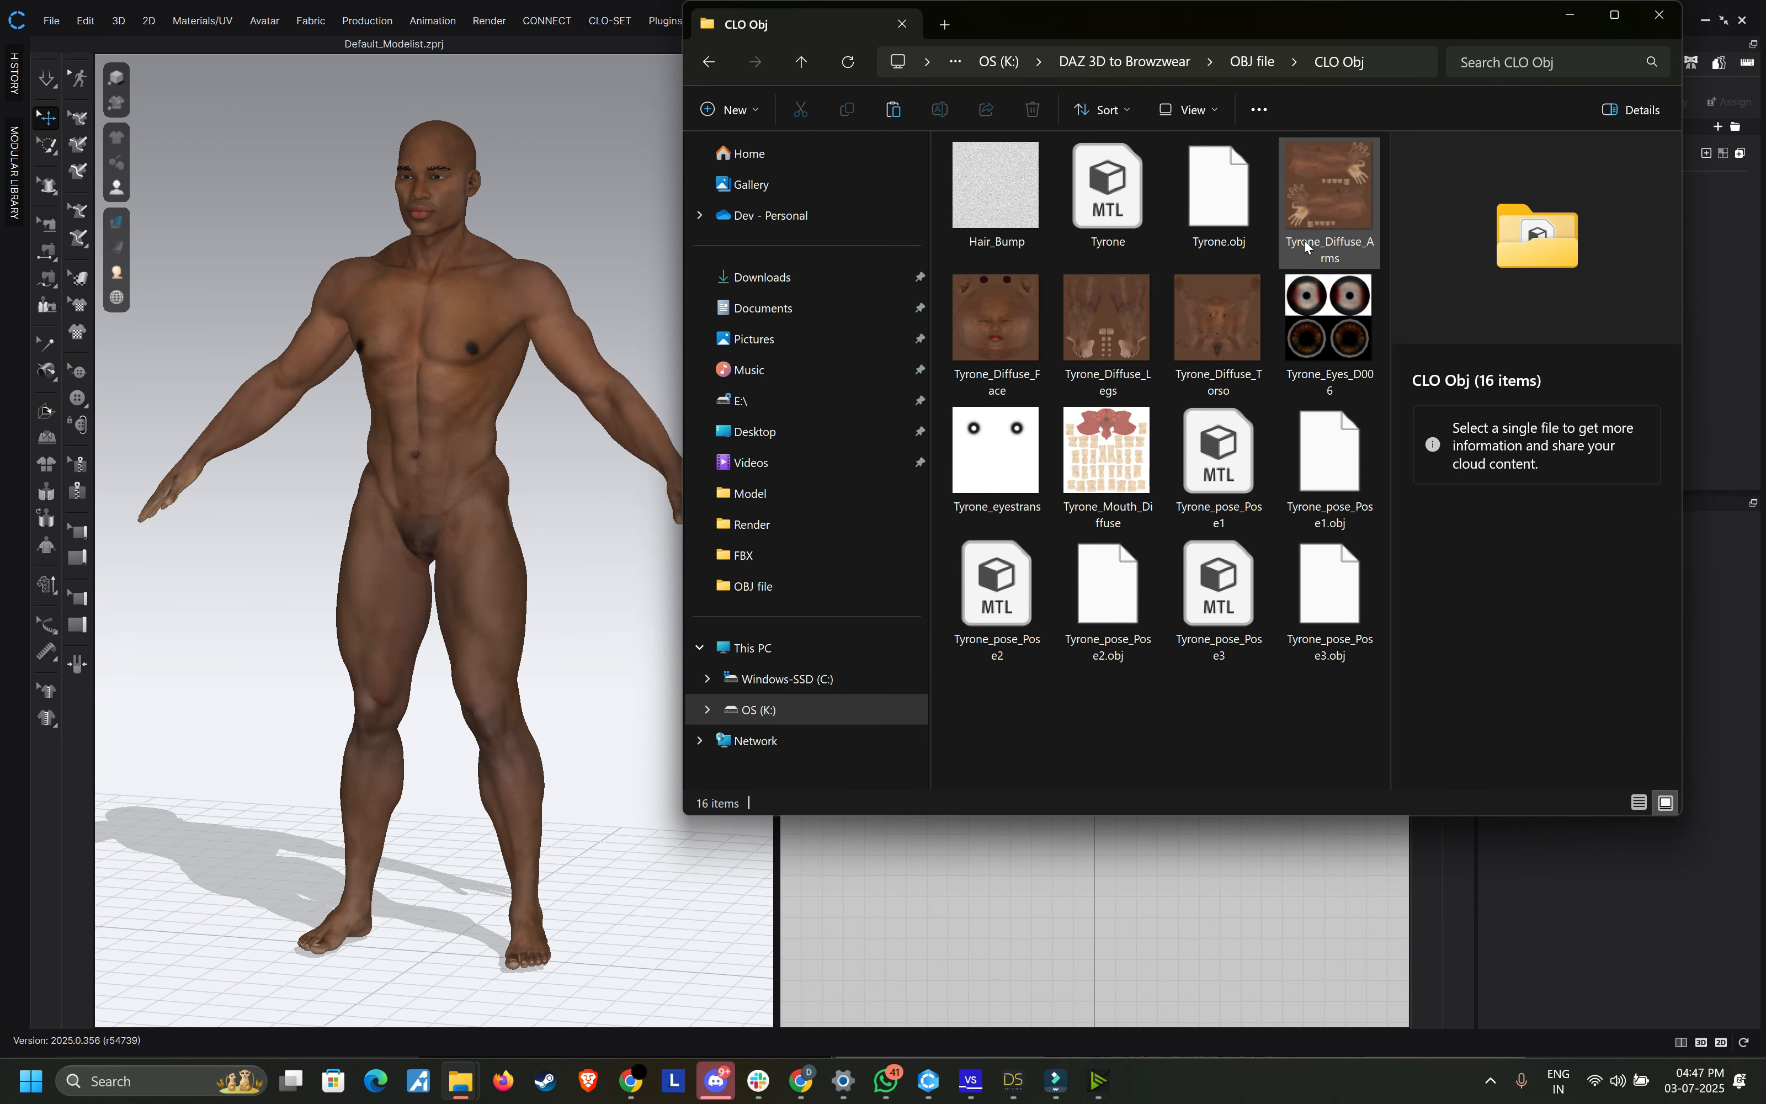
{"action": "left_click", "coordinate": [1228, 450]}
{"action": "left_click", "coordinate": [1306, 587], "text": "shift"}
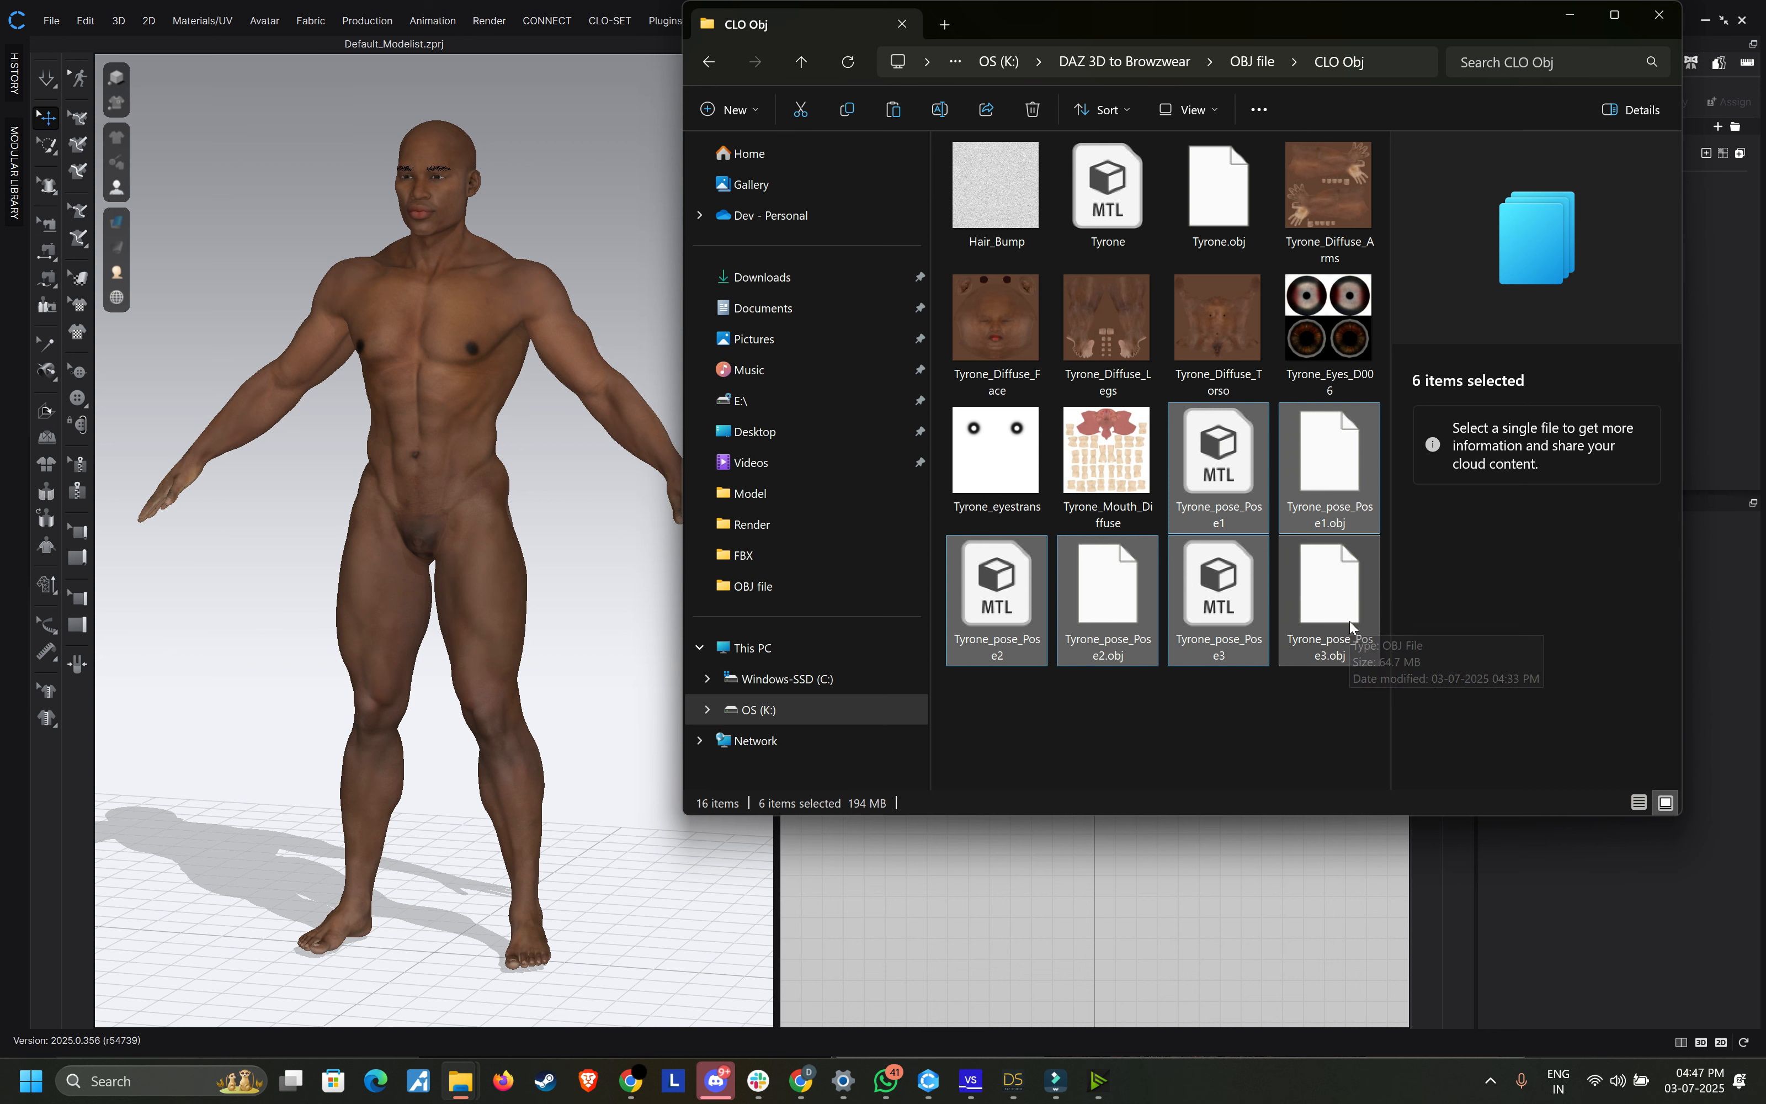
{"action": "key", "text": "Delete"}
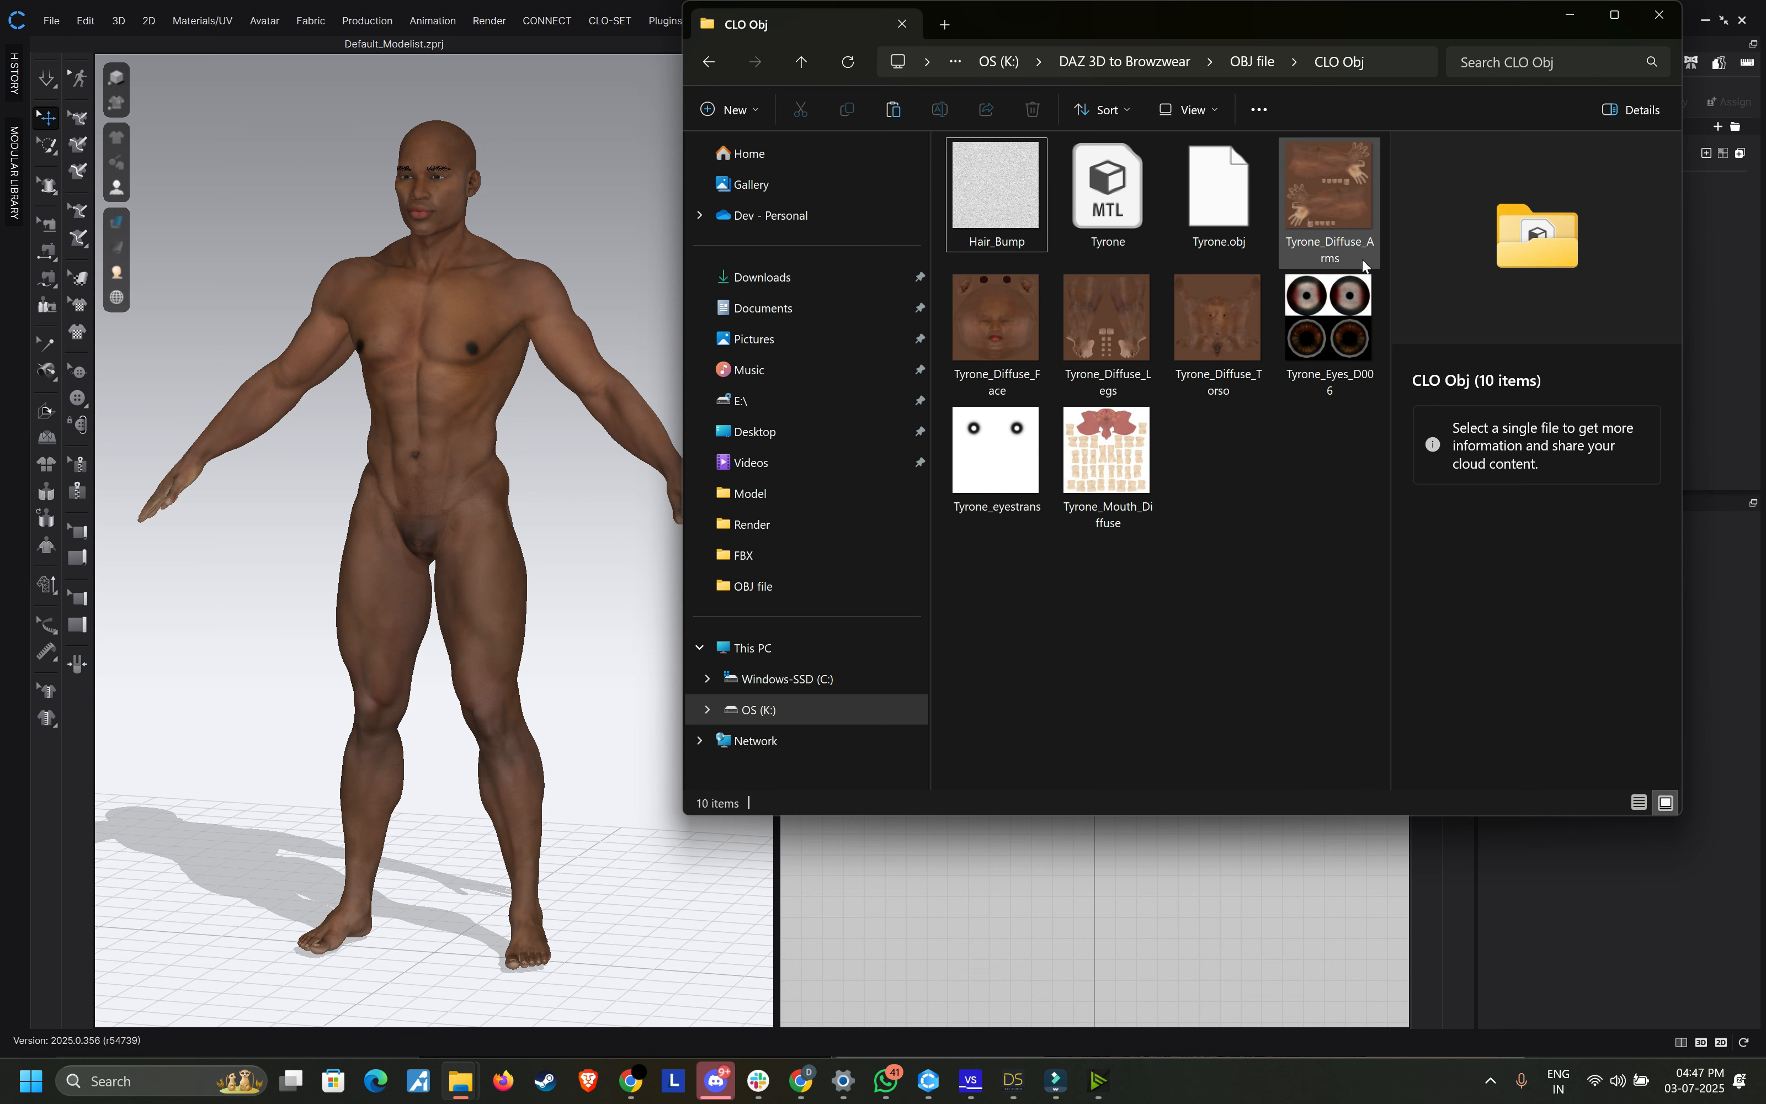
{"action": "left_click", "coordinate": [1660, 14]}
Step: Import Tyrone_pose_Pose1.obj from the OBJ file folder as the avatar
{"action": "left_click", "coordinate": [51, 21]}
{"action": "mouse_move", "coordinate": [82, 152]}
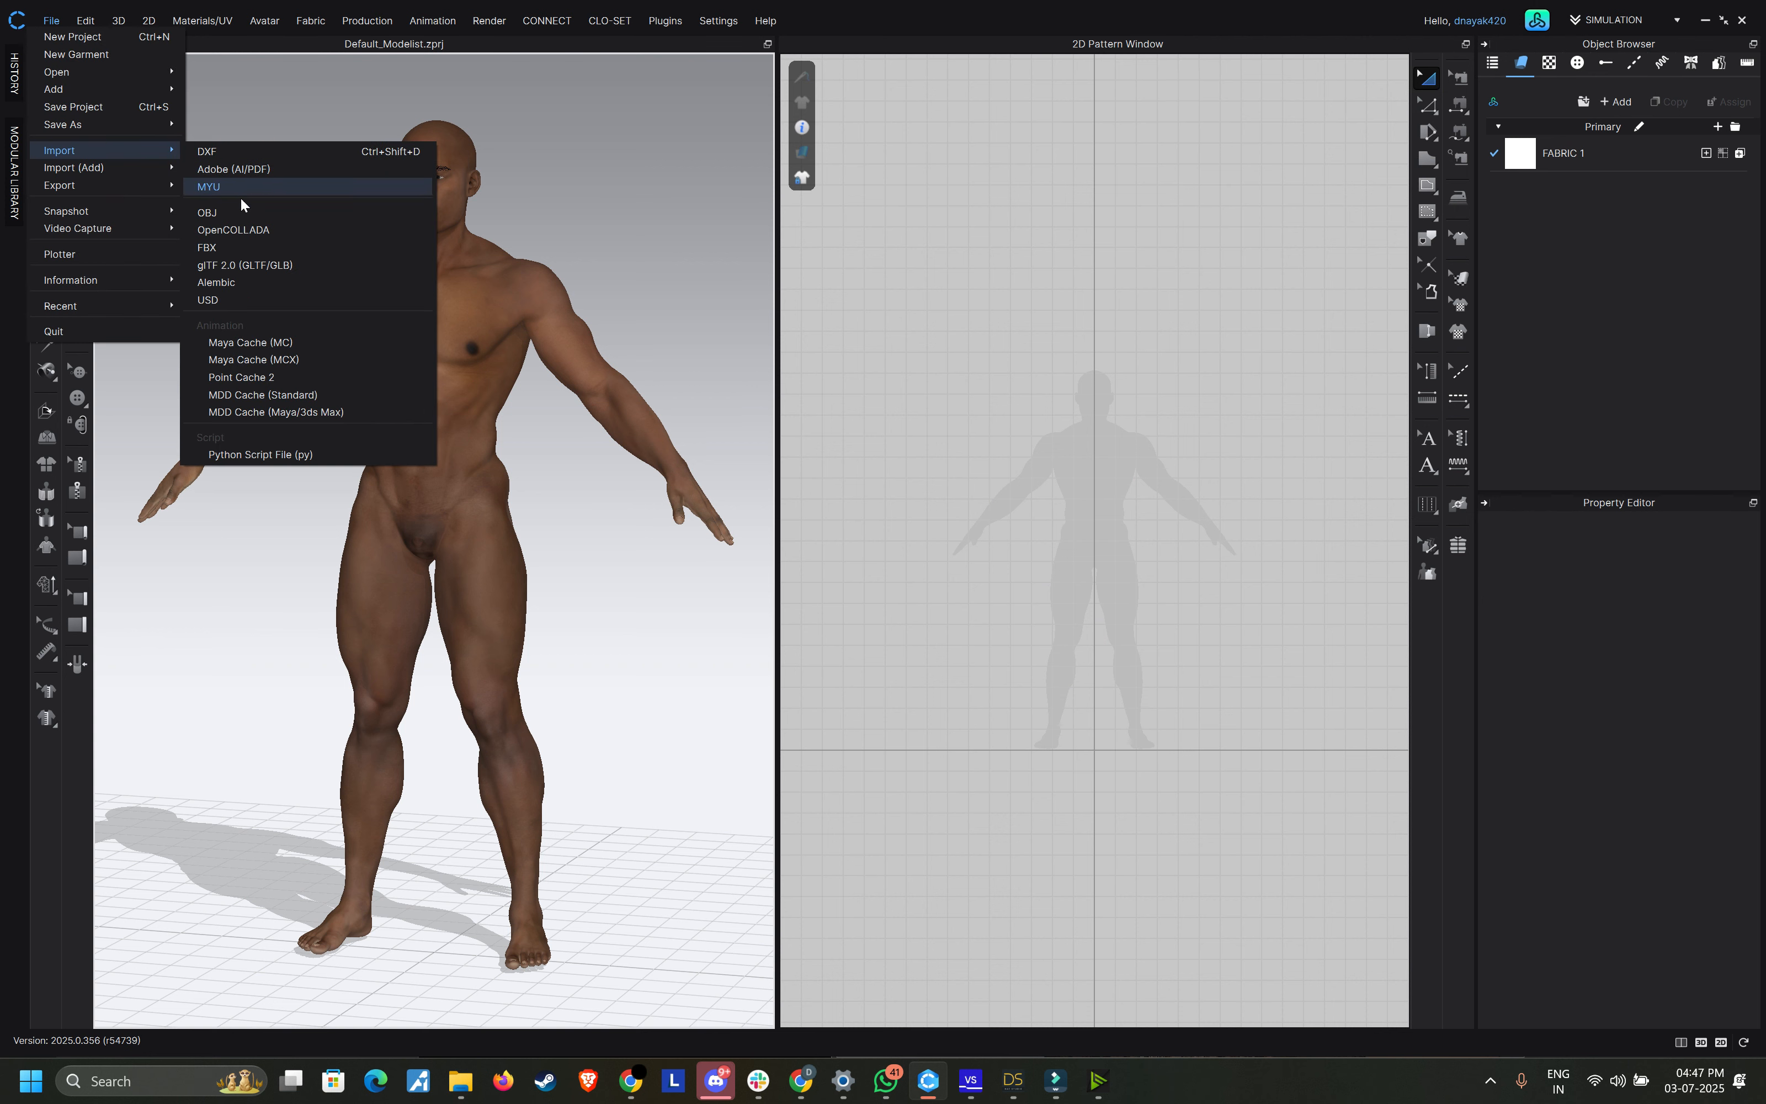
{"action": "left_click", "coordinate": [240, 188]}
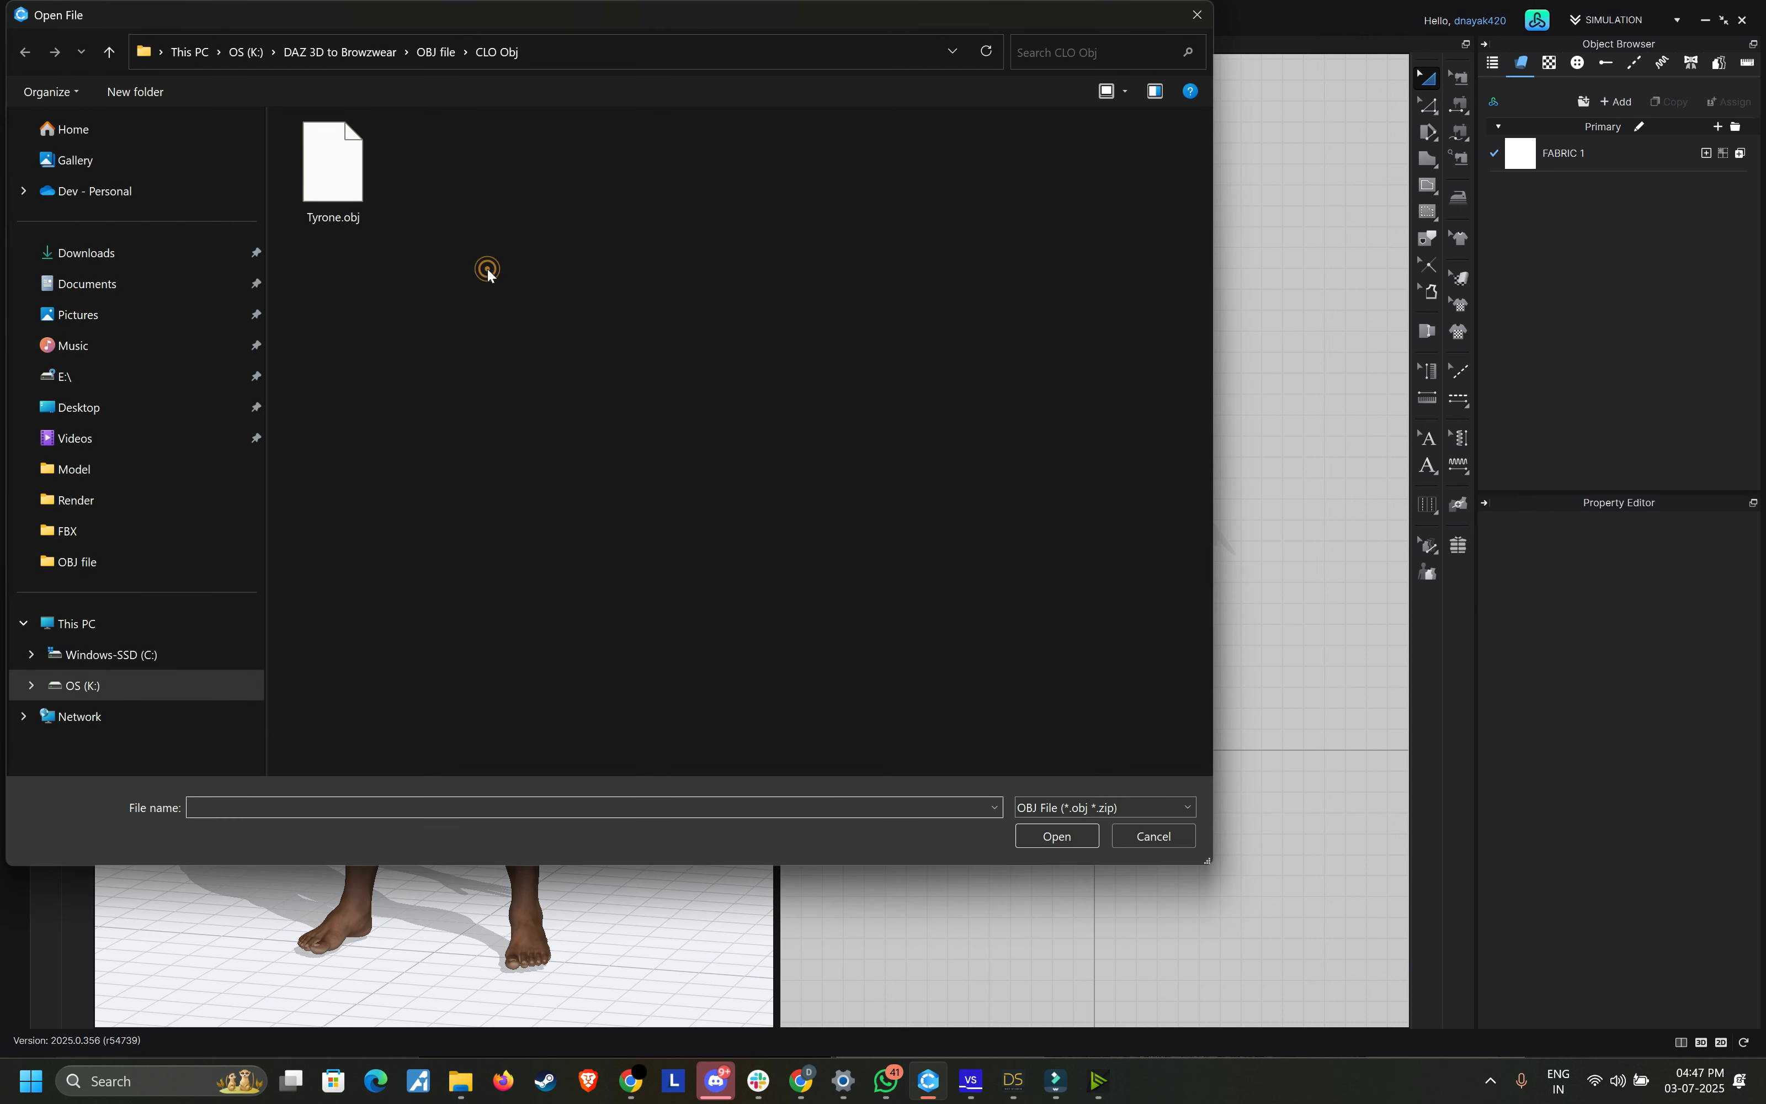
{"action": "left_click", "coordinate": [435, 52]}
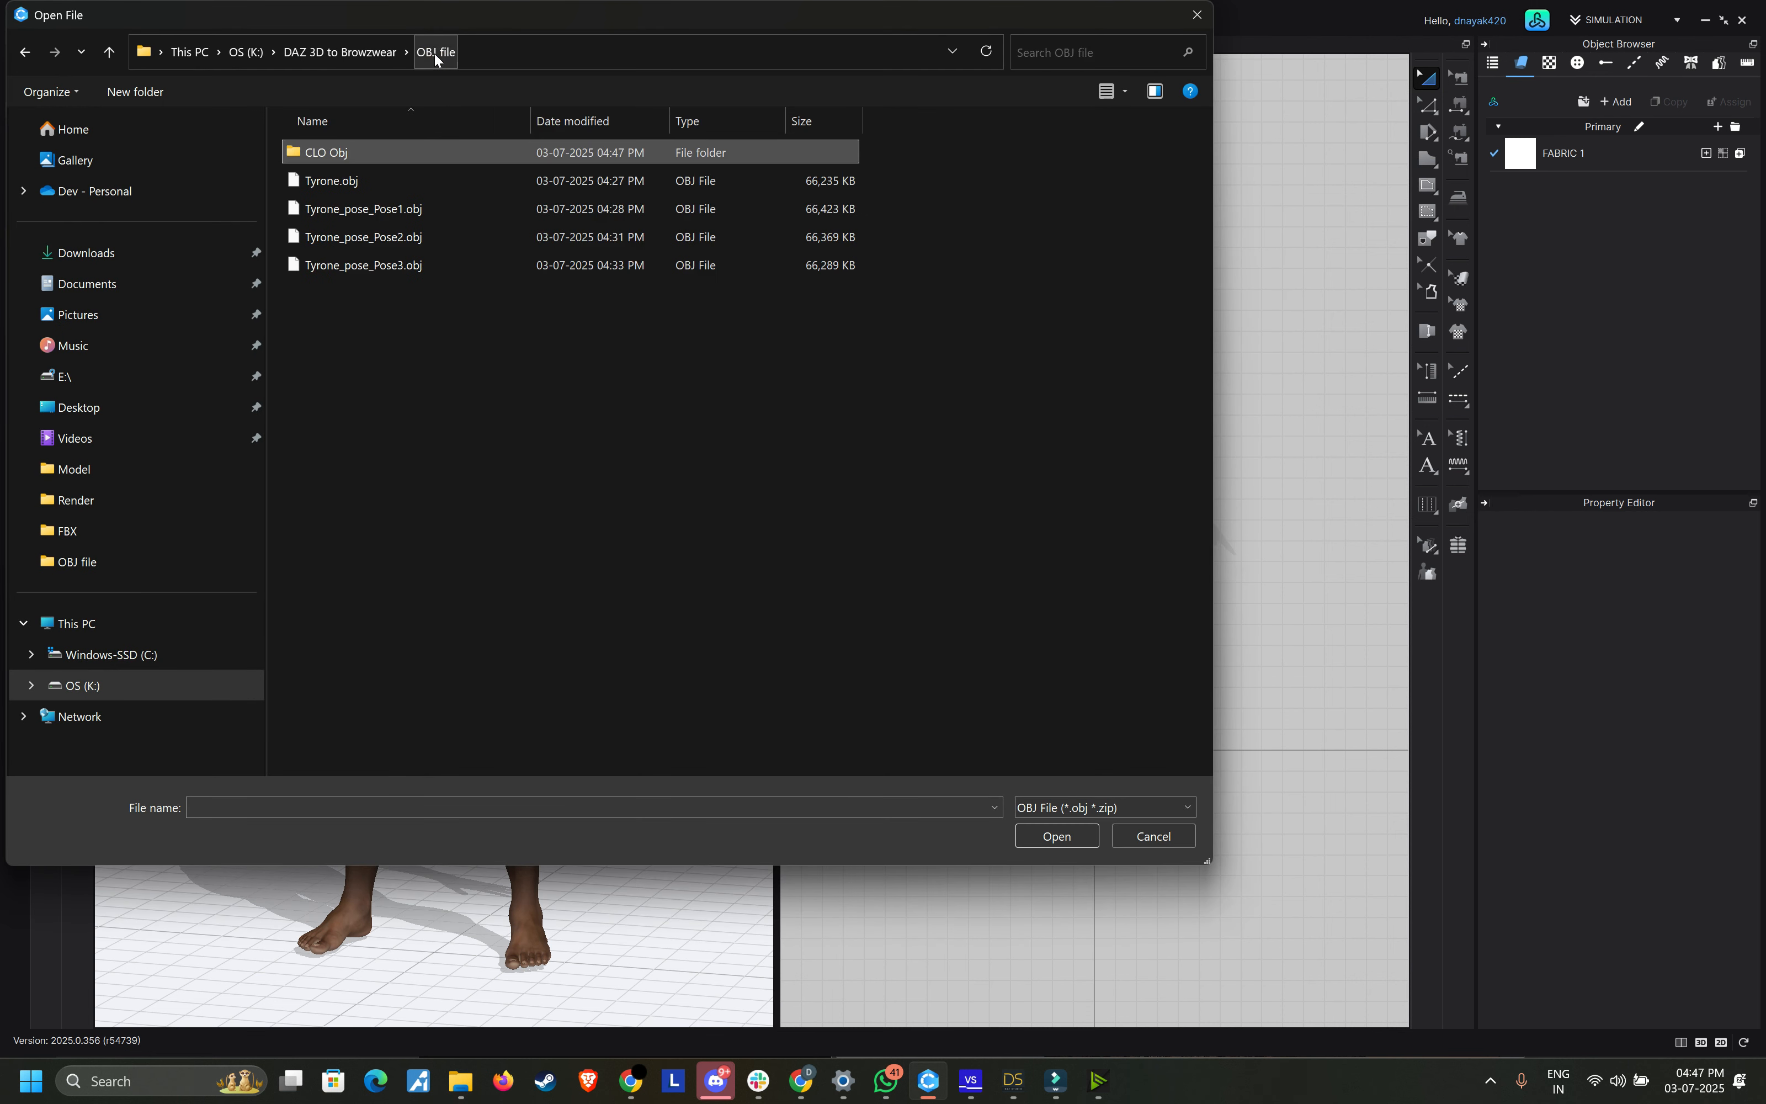
{"action": "left_click", "coordinate": [406, 211]}
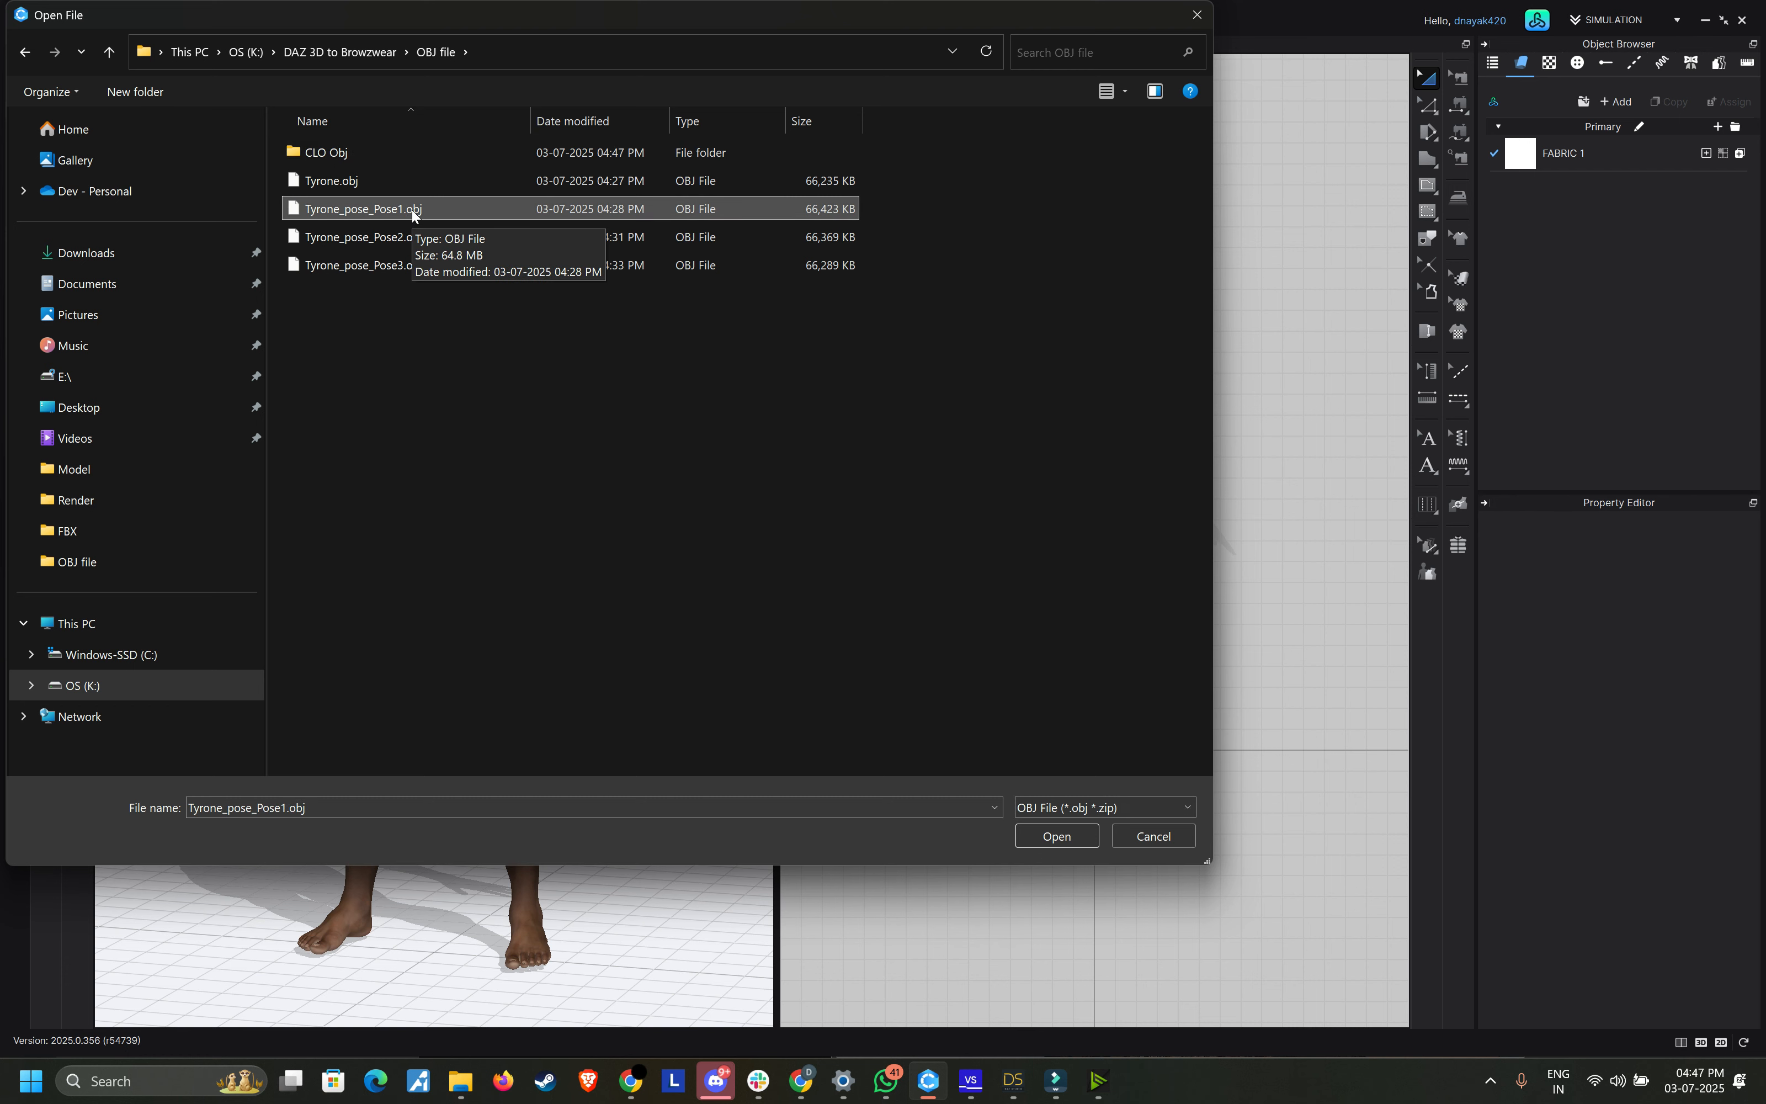
{"action": "double_click", "coordinate": [411, 209]}
{"action": "left_click", "coordinate": [907, 702]}
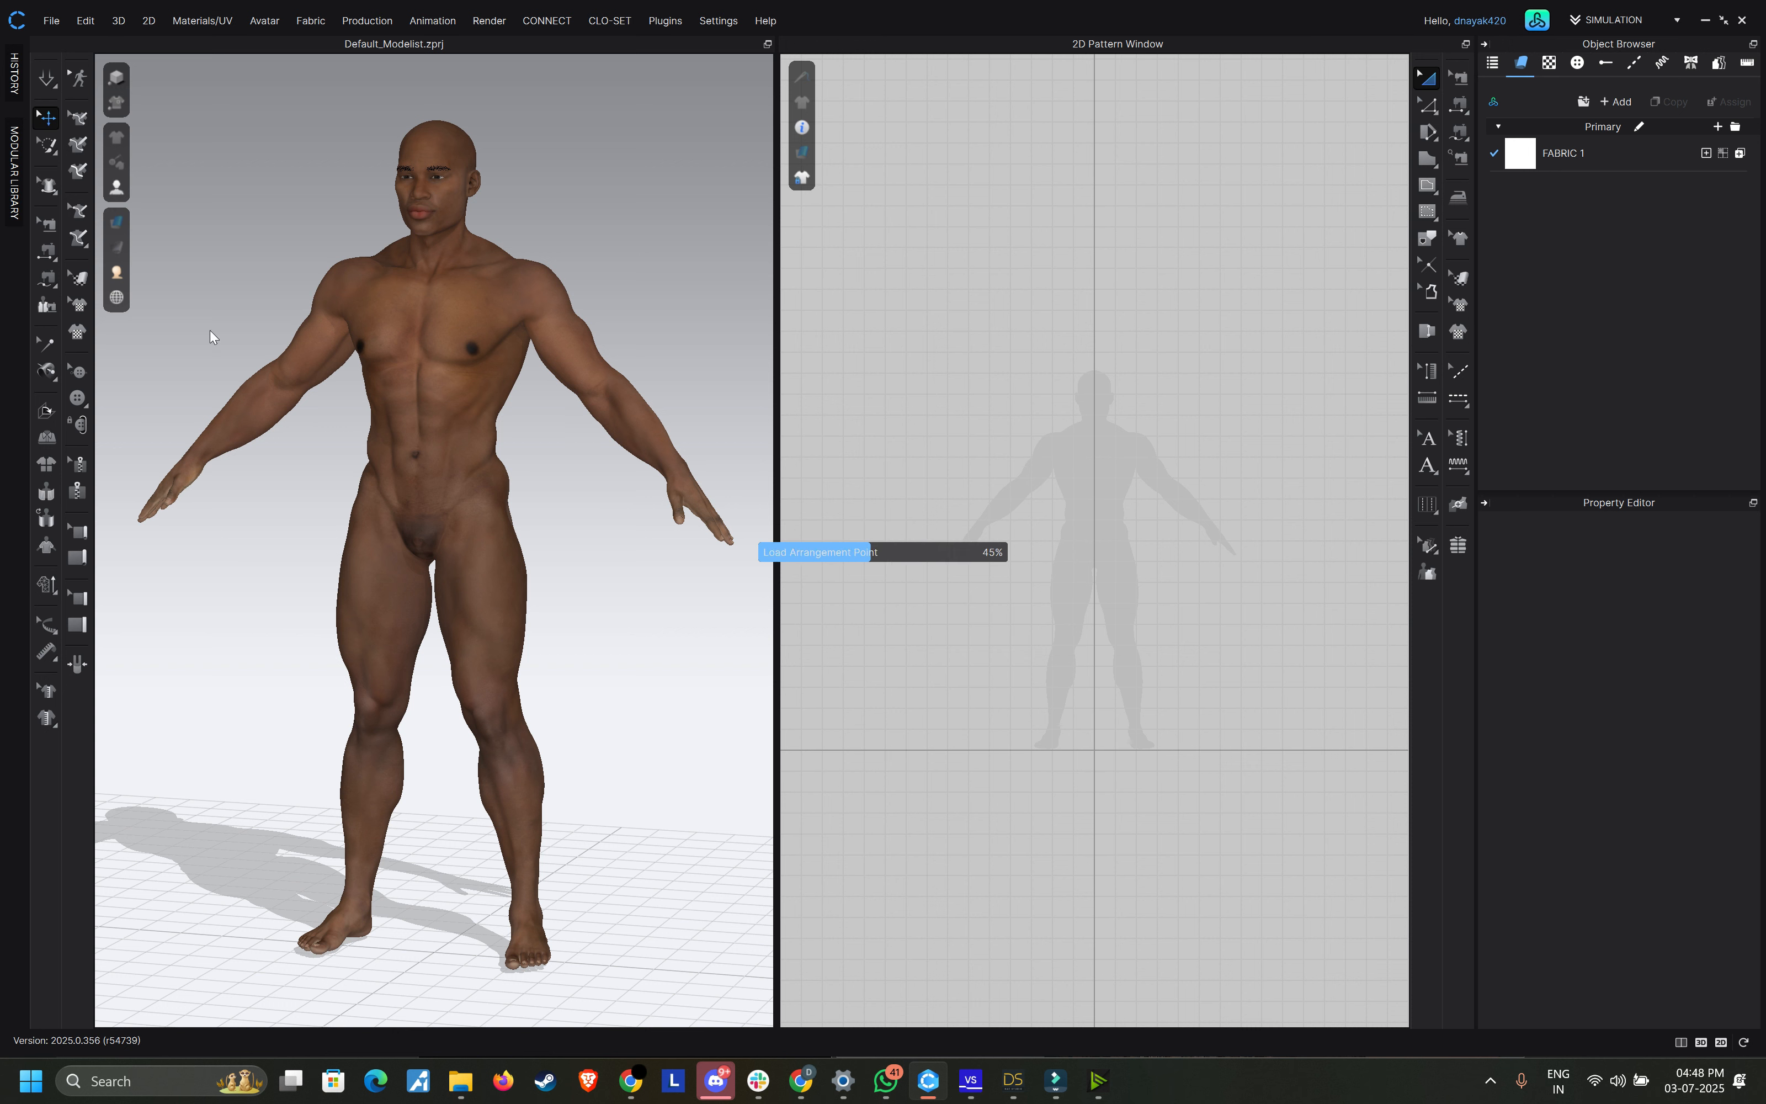
{"action": "key", "text": "Return"}
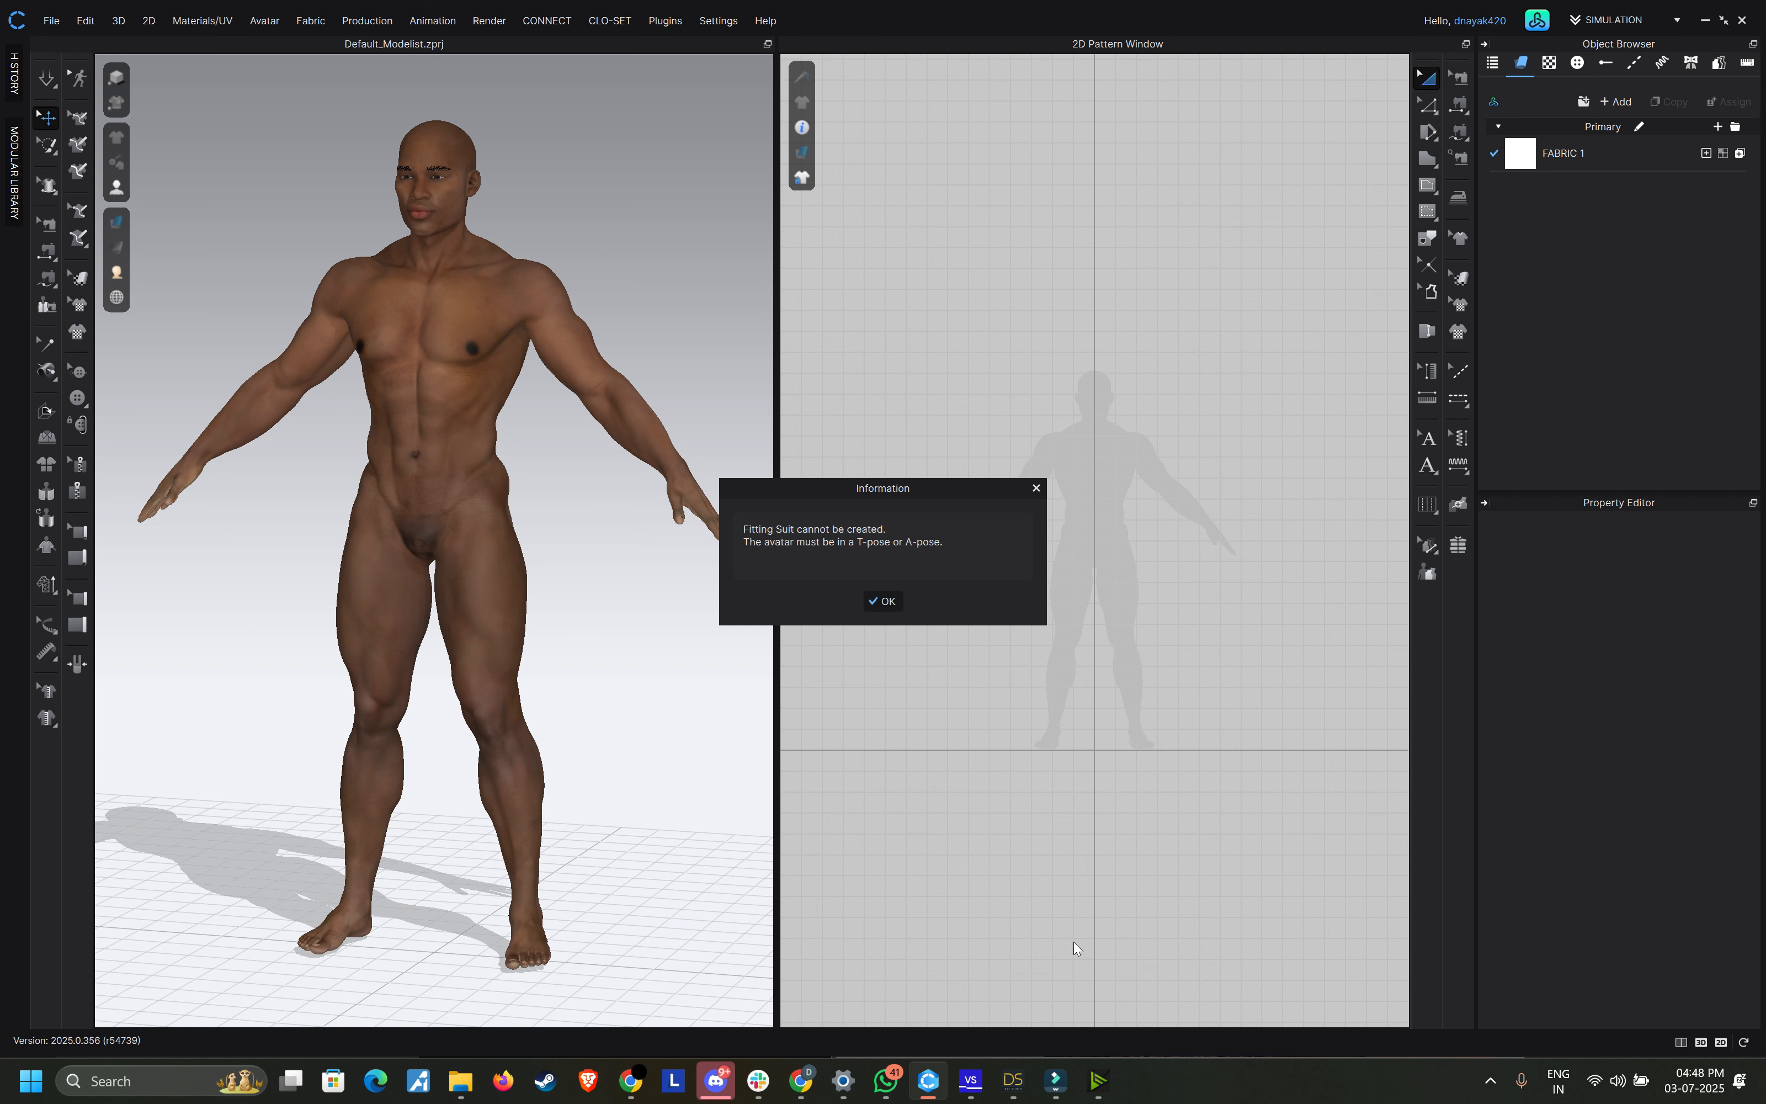
{"action": "left_click", "coordinate": [882, 601]}
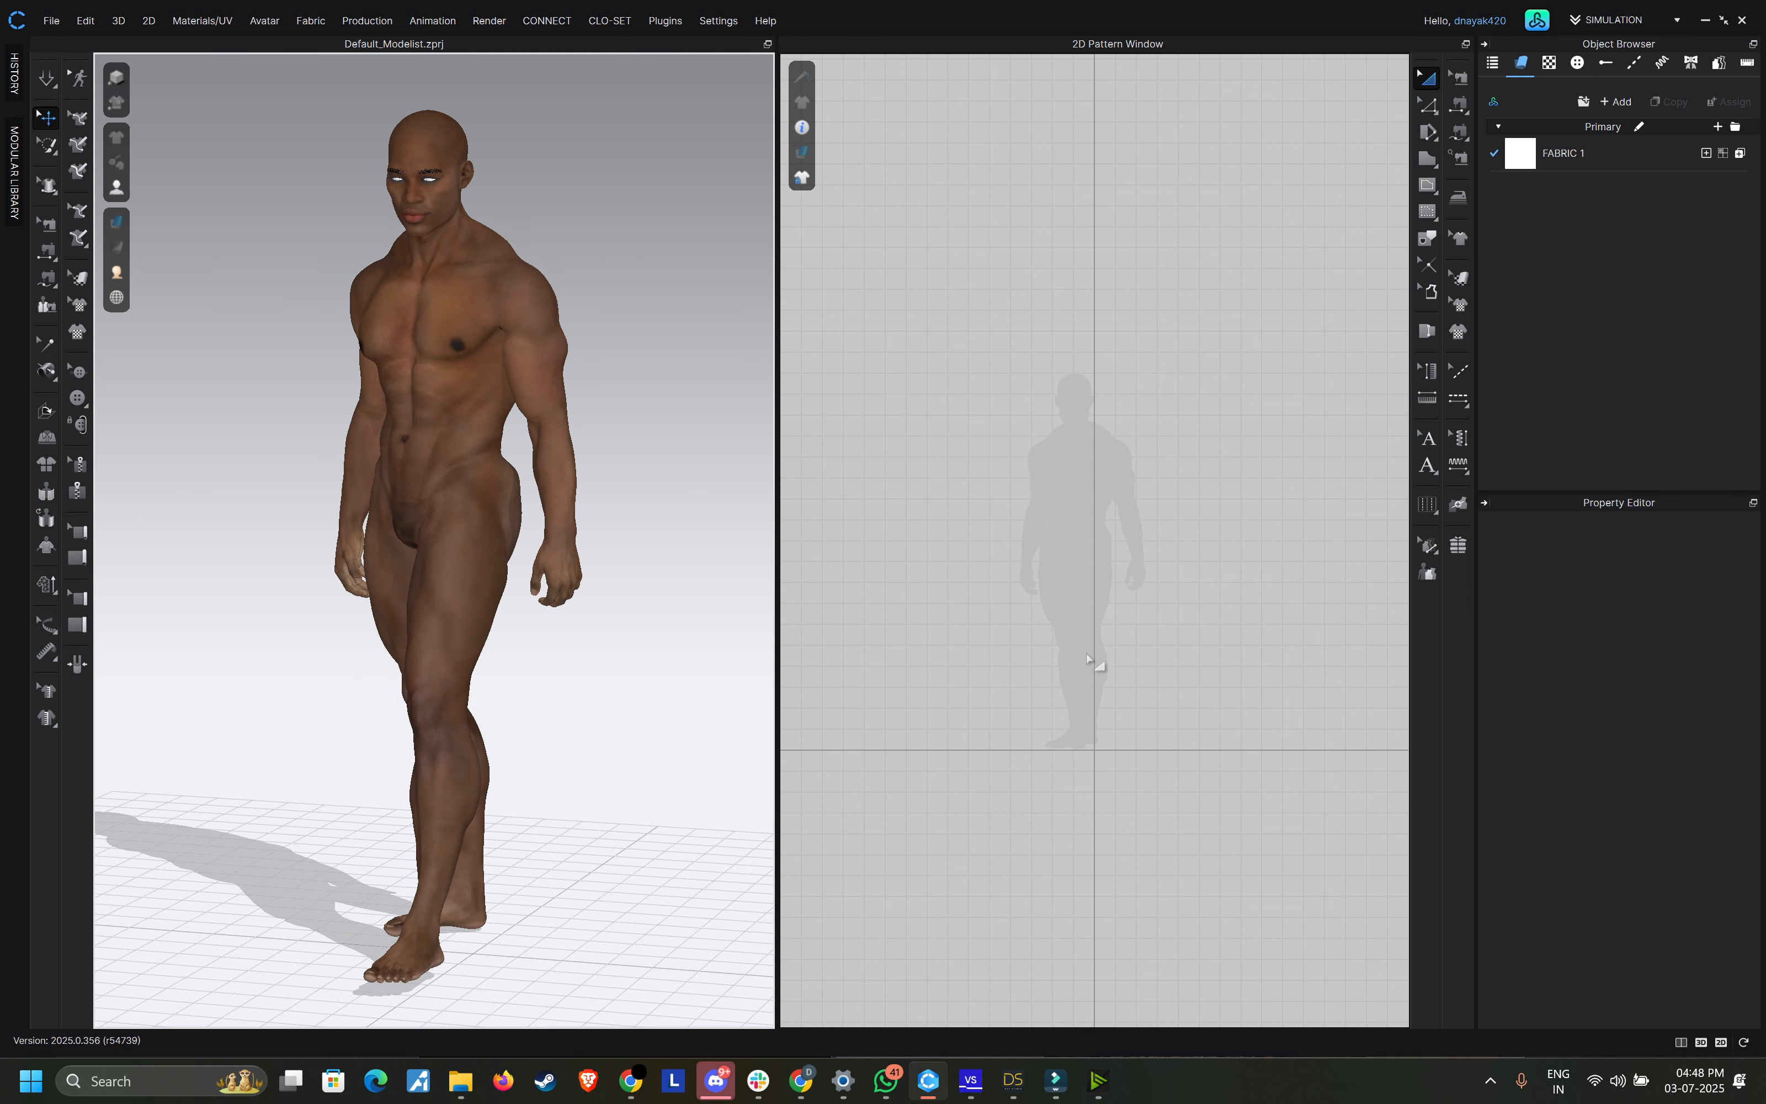
{"action": "scroll", "coordinate": [555, 519], "scroll_direction": "down", "scroll_amount": 5}
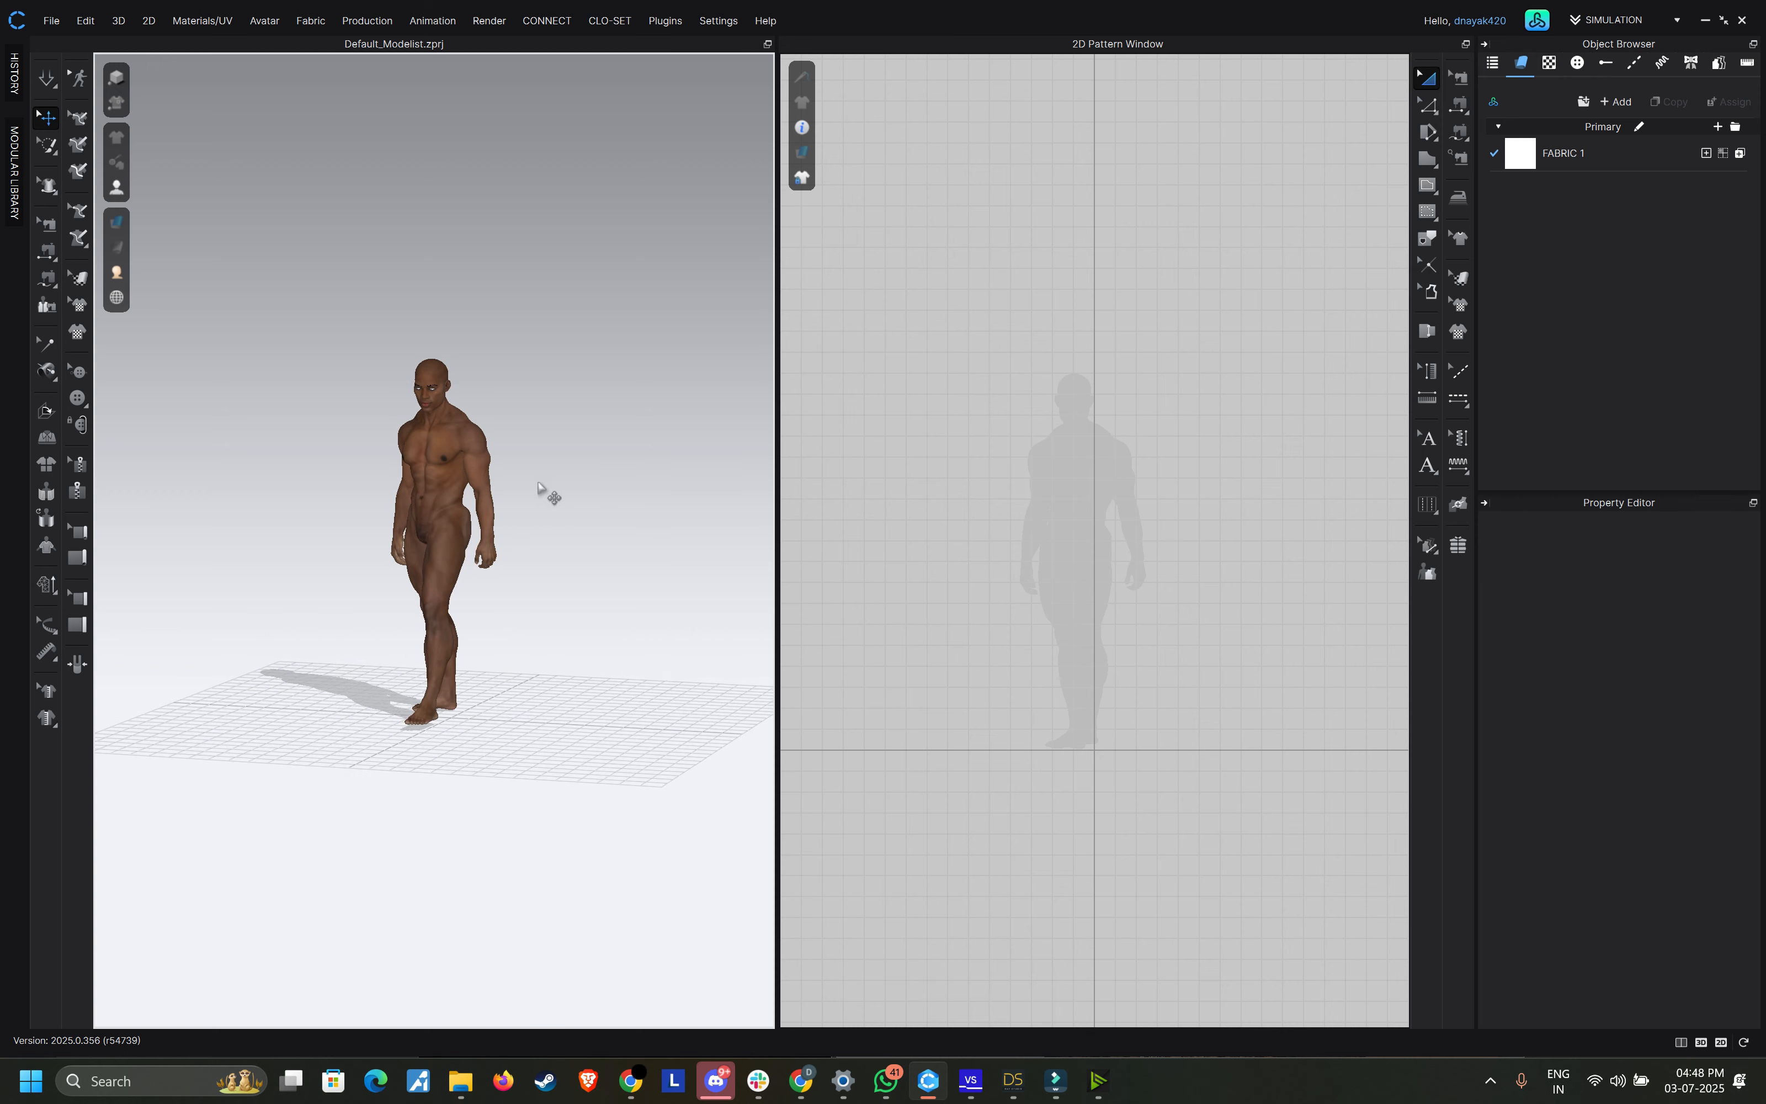
{"action": "scroll", "coordinate": [548, 492], "scroll_direction": "up", "scroll_amount": 7}
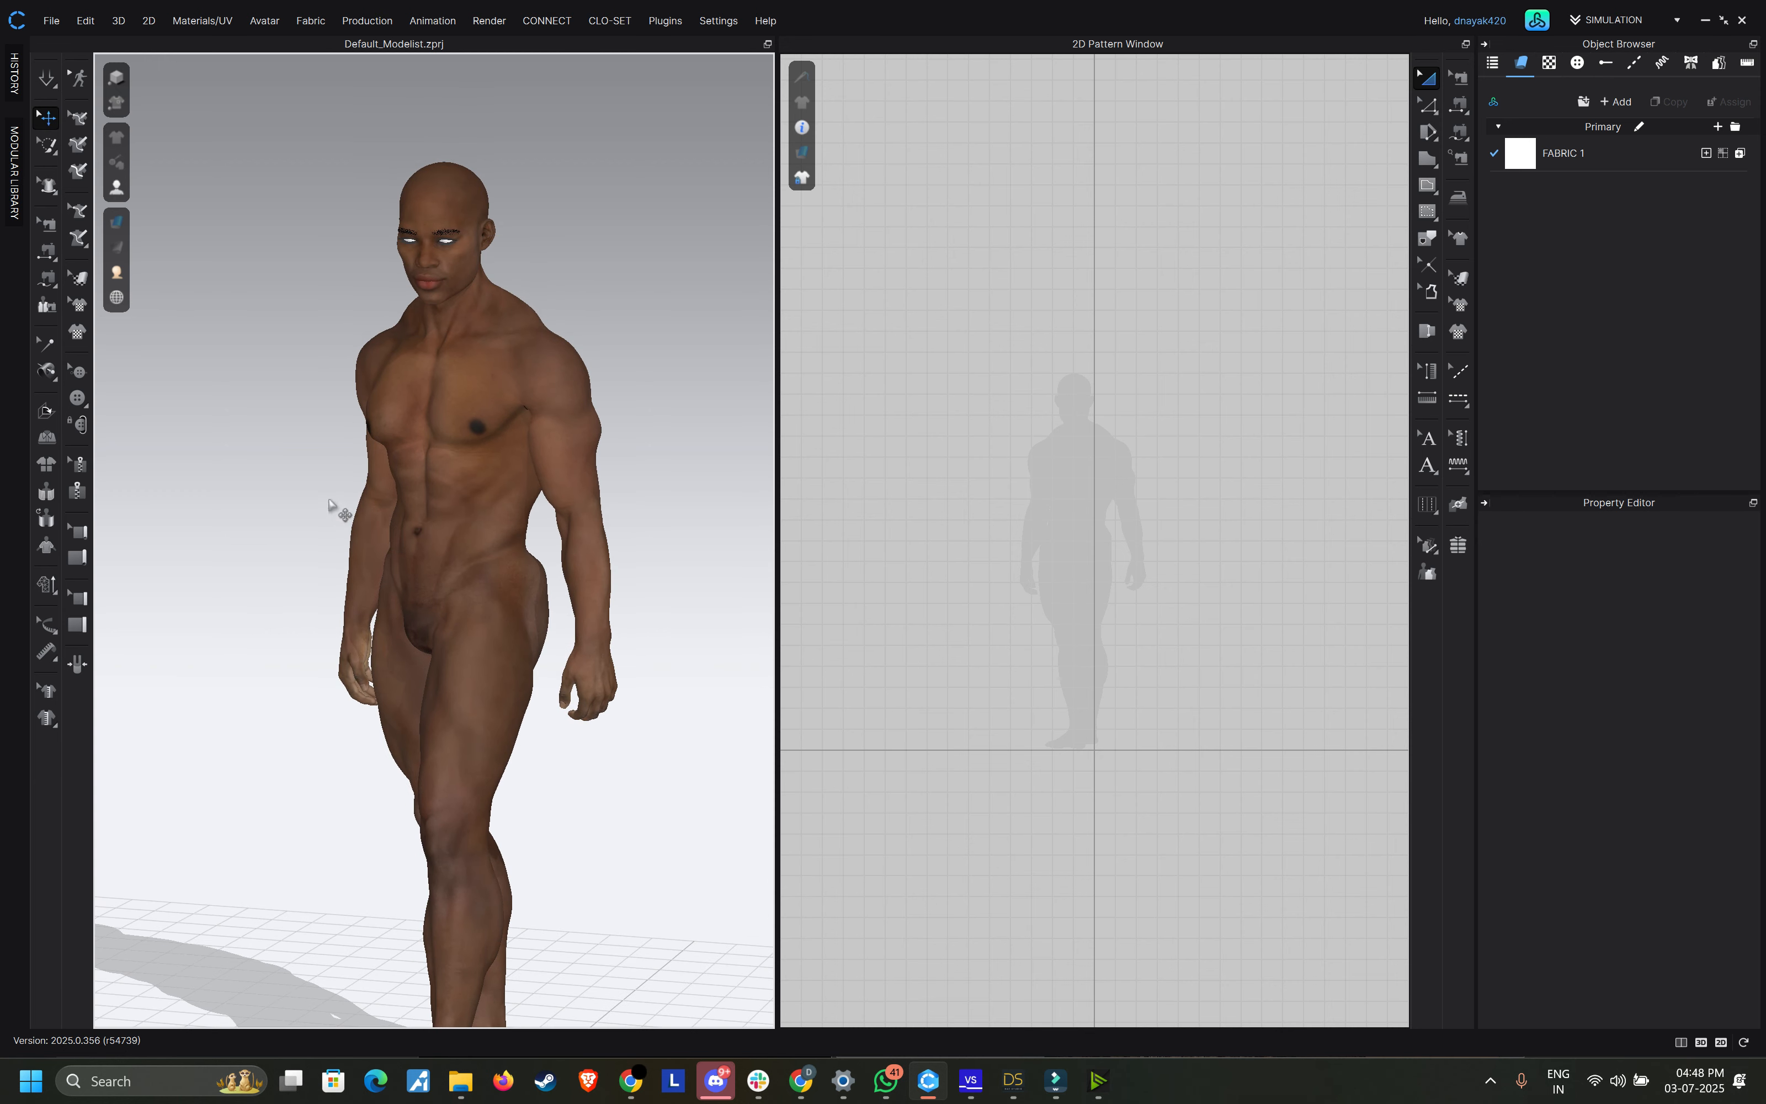
{"action": "right_click_drag", "start_coordinate": [331, 504], "coordinate": [388, 253]}
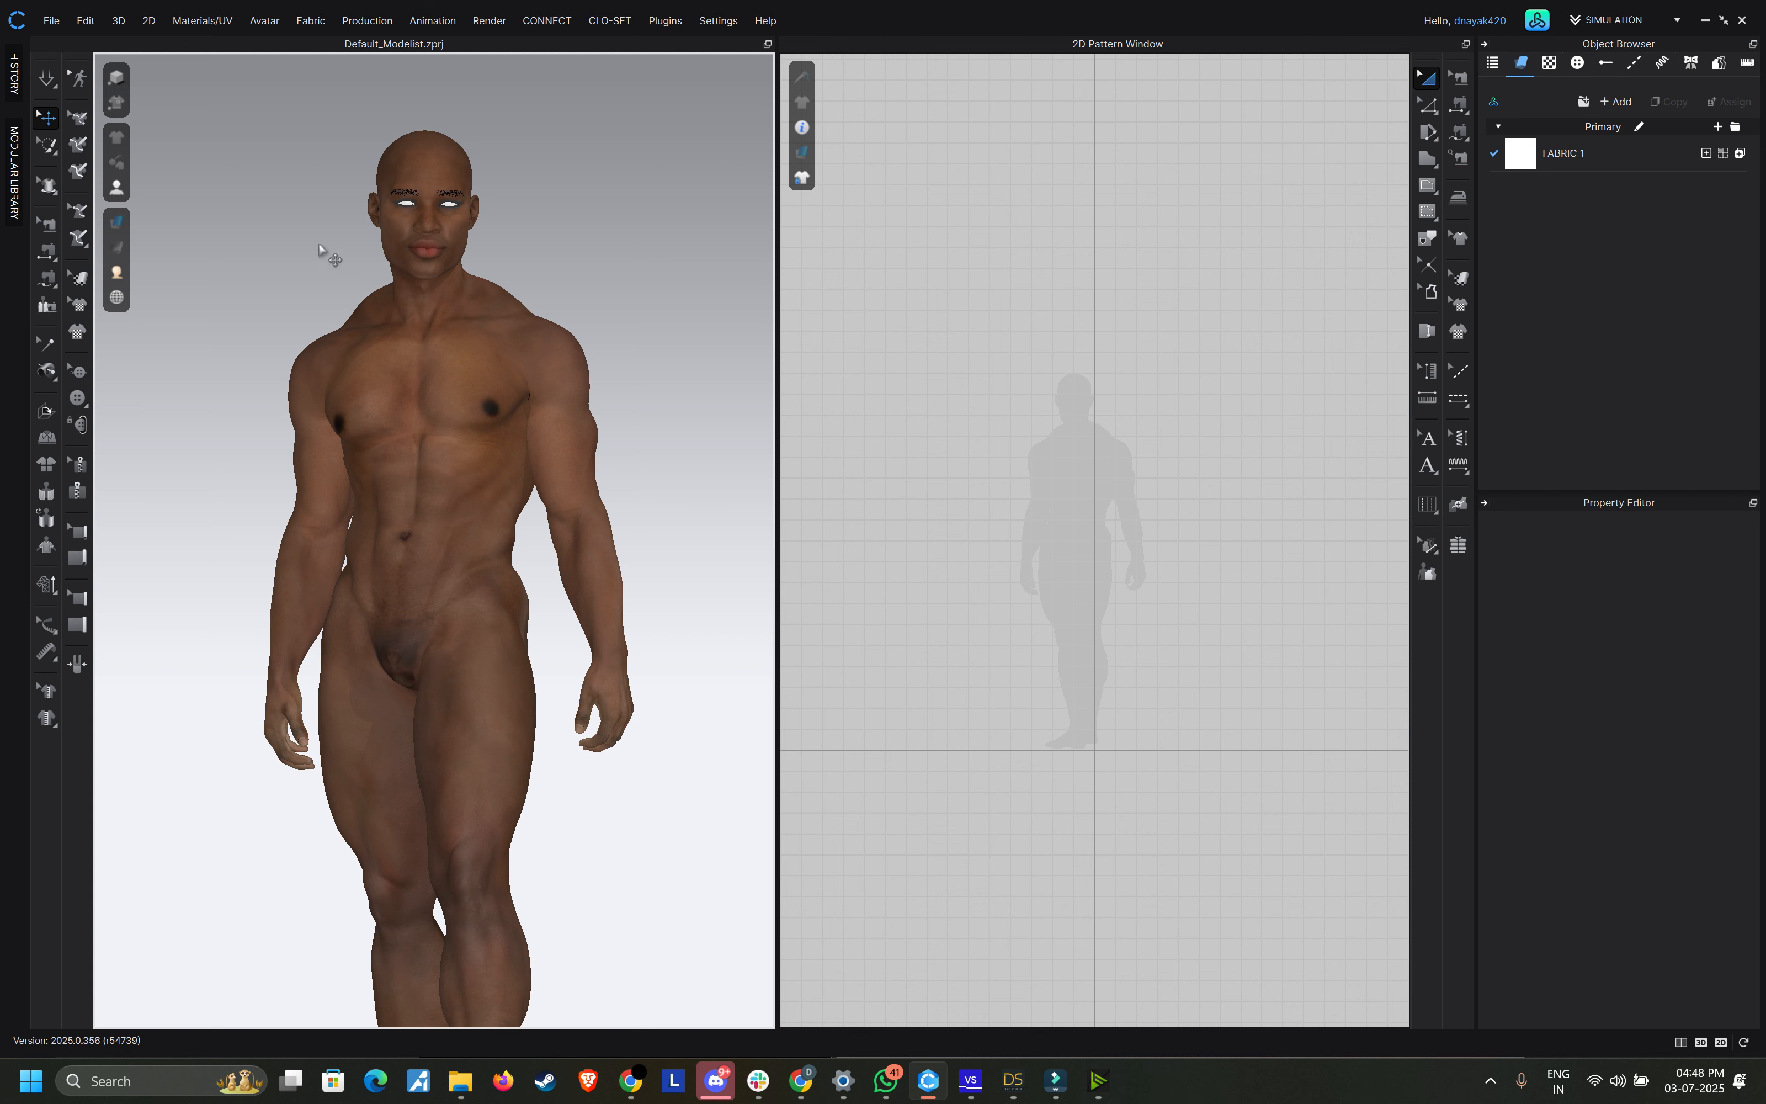
{"action": "left_click", "coordinate": [425, 308]}
{"action": "left_click", "coordinate": [50, 18]}
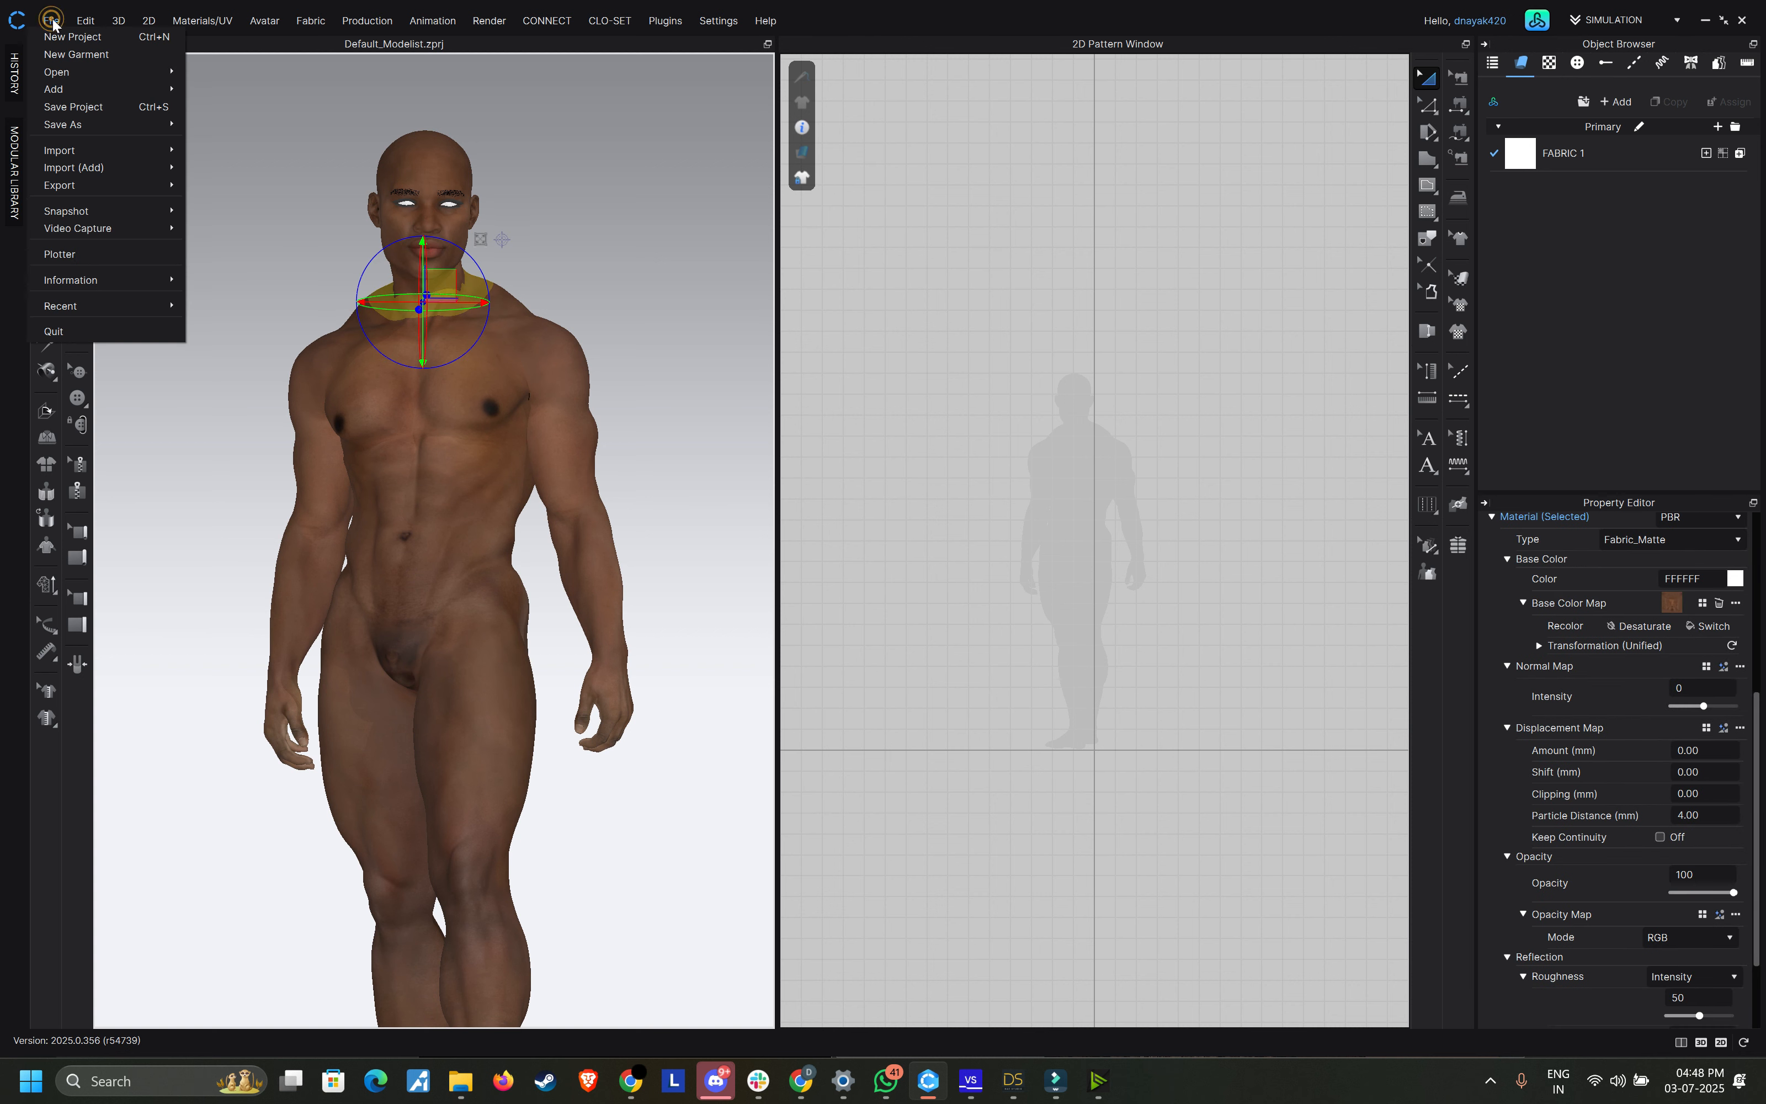
{"action": "left_click", "coordinate": [128, 188]}
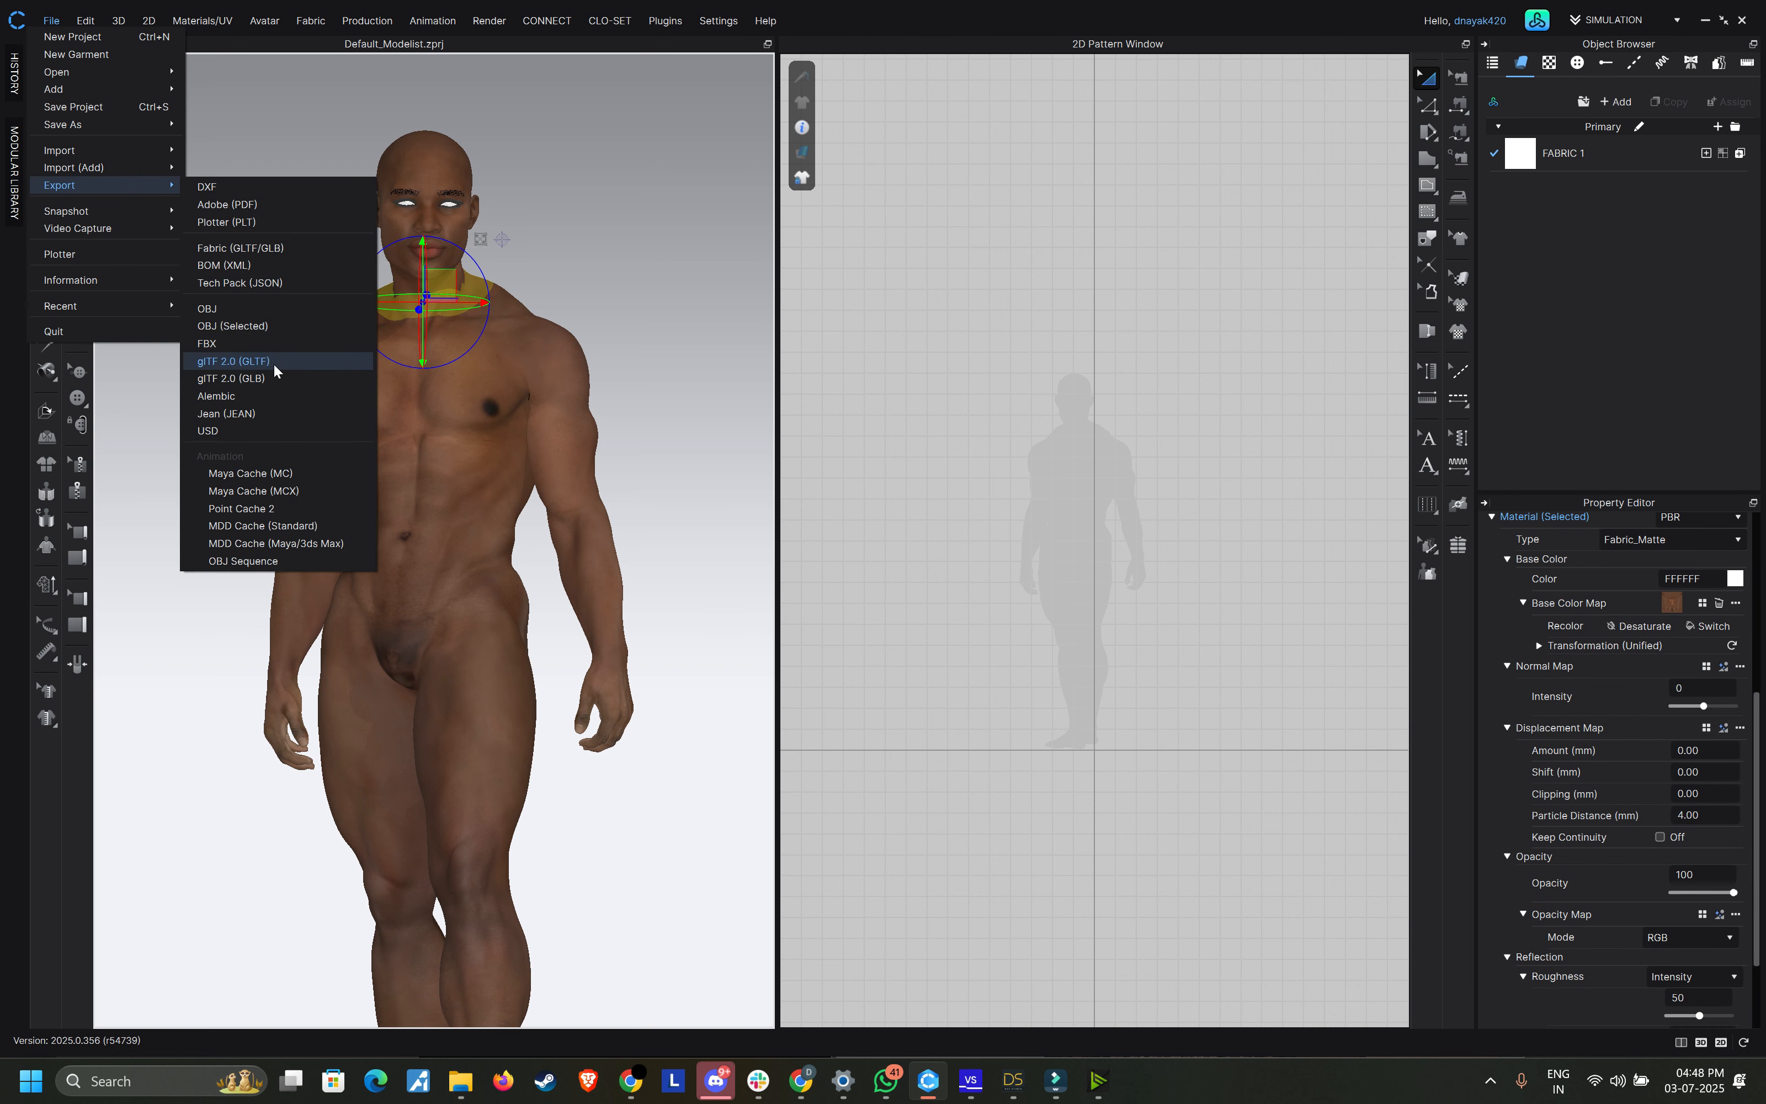
{"action": "left_click", "coordinate": [229, 311]}
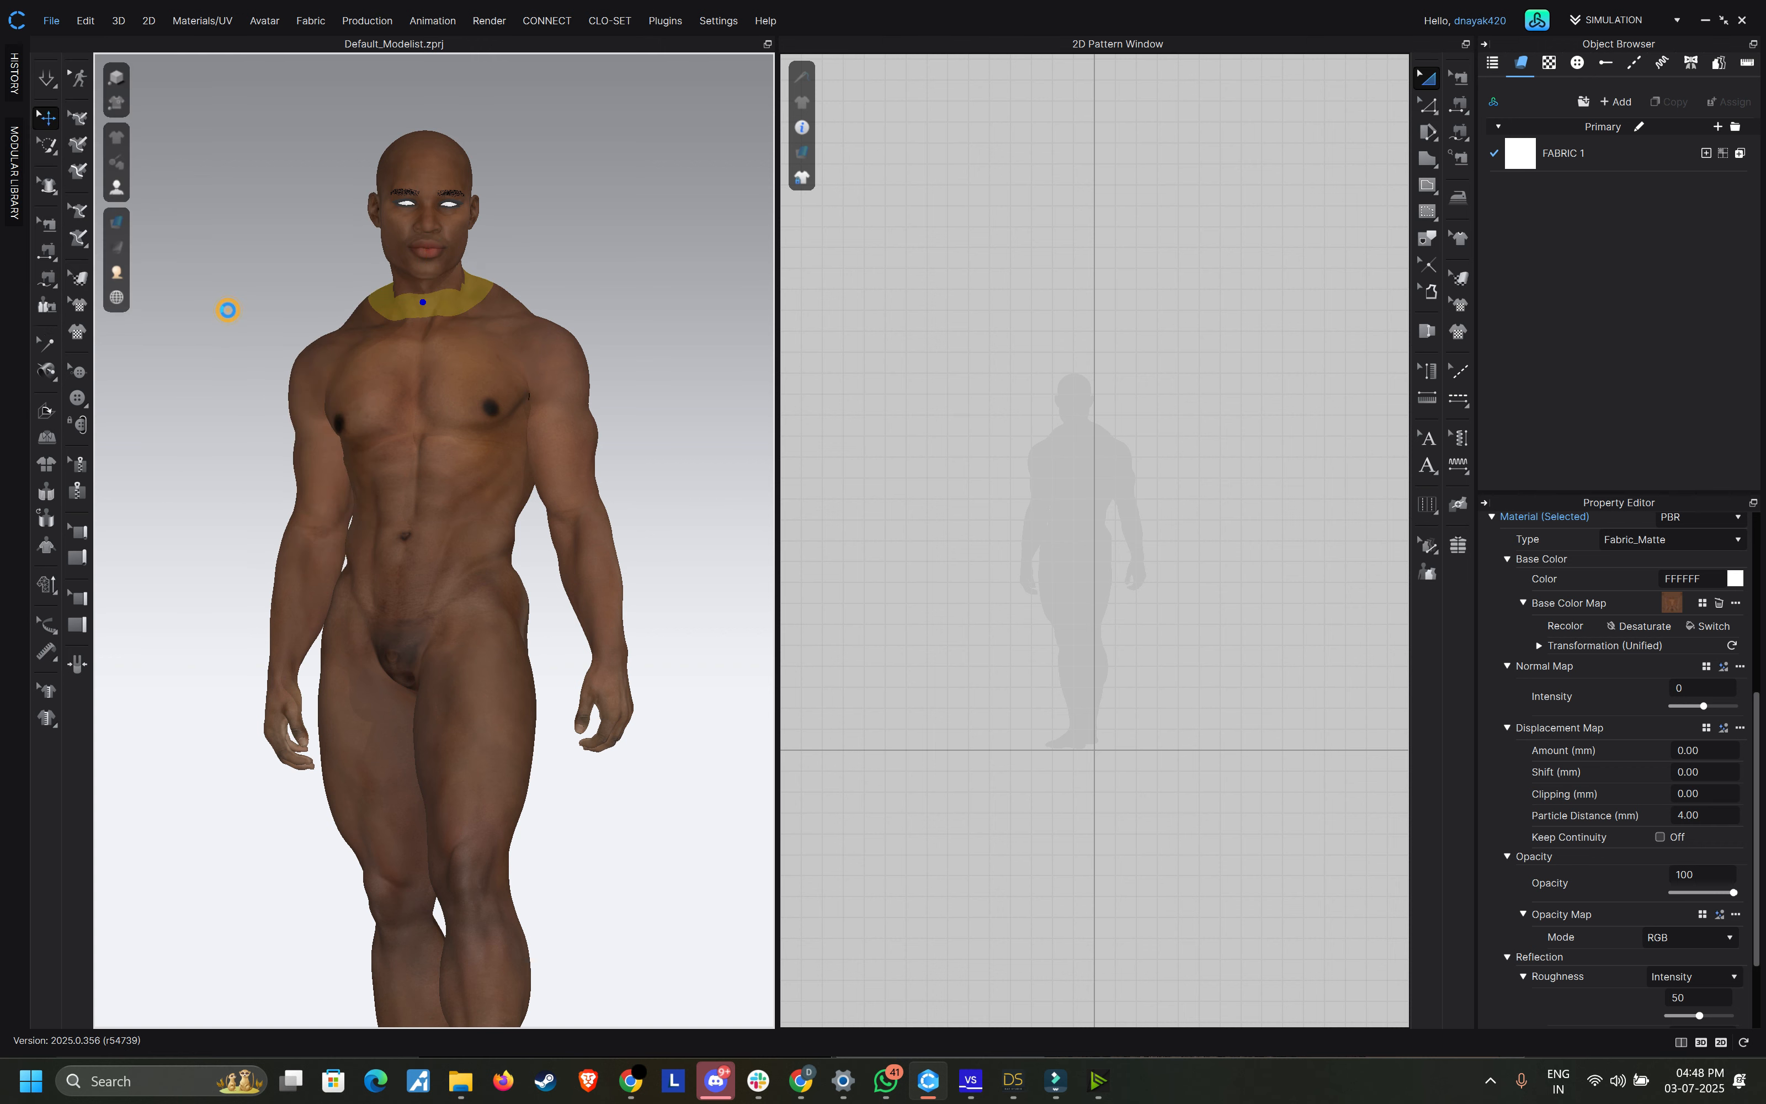
{"action": "key", "text": "Escape"}
Step: Export the posed avatar as Tyrone_pose_Pose1.obj into the CLO Obj folder
{"action": "left_click", "coordinate": [50, 19]}
{"action": "left_click", "coordinate": [128, 185]}
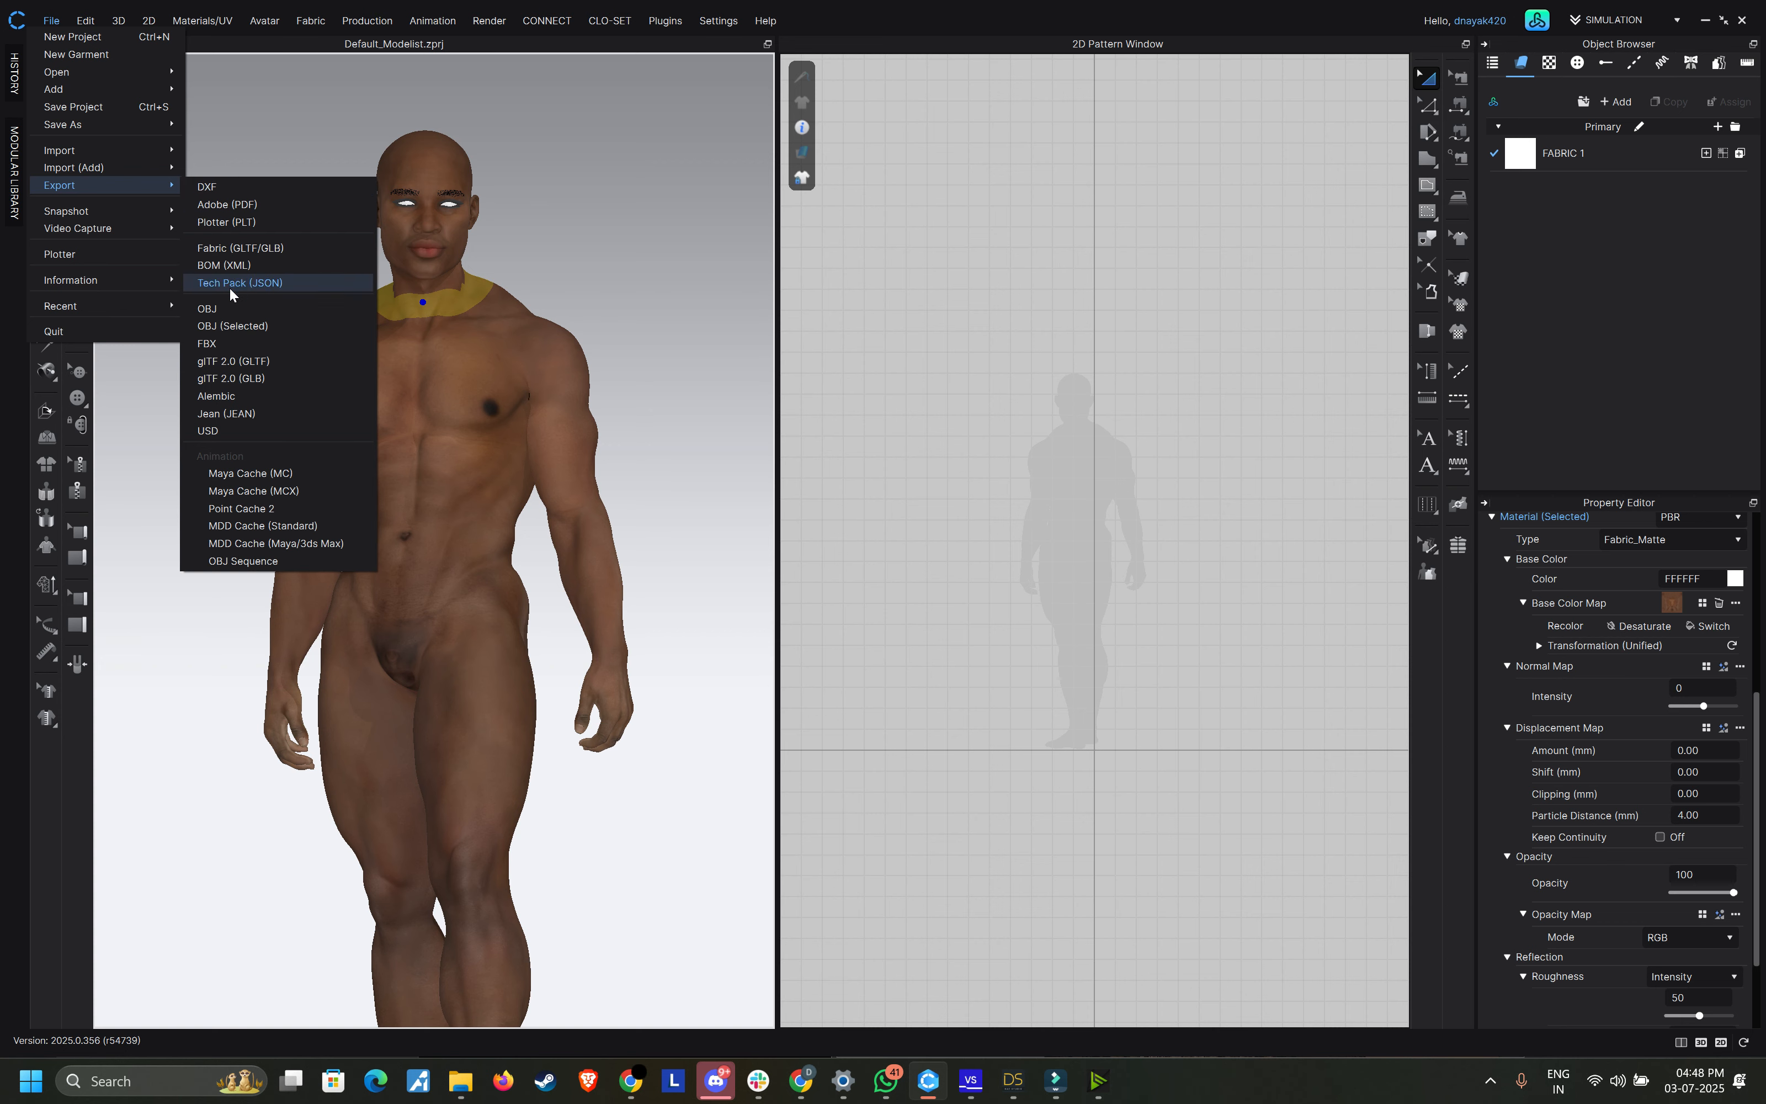
{"action": "left_click", "coordinate": [229, 309]}
{"action": "left_click", "coordinate": [398, 208]}
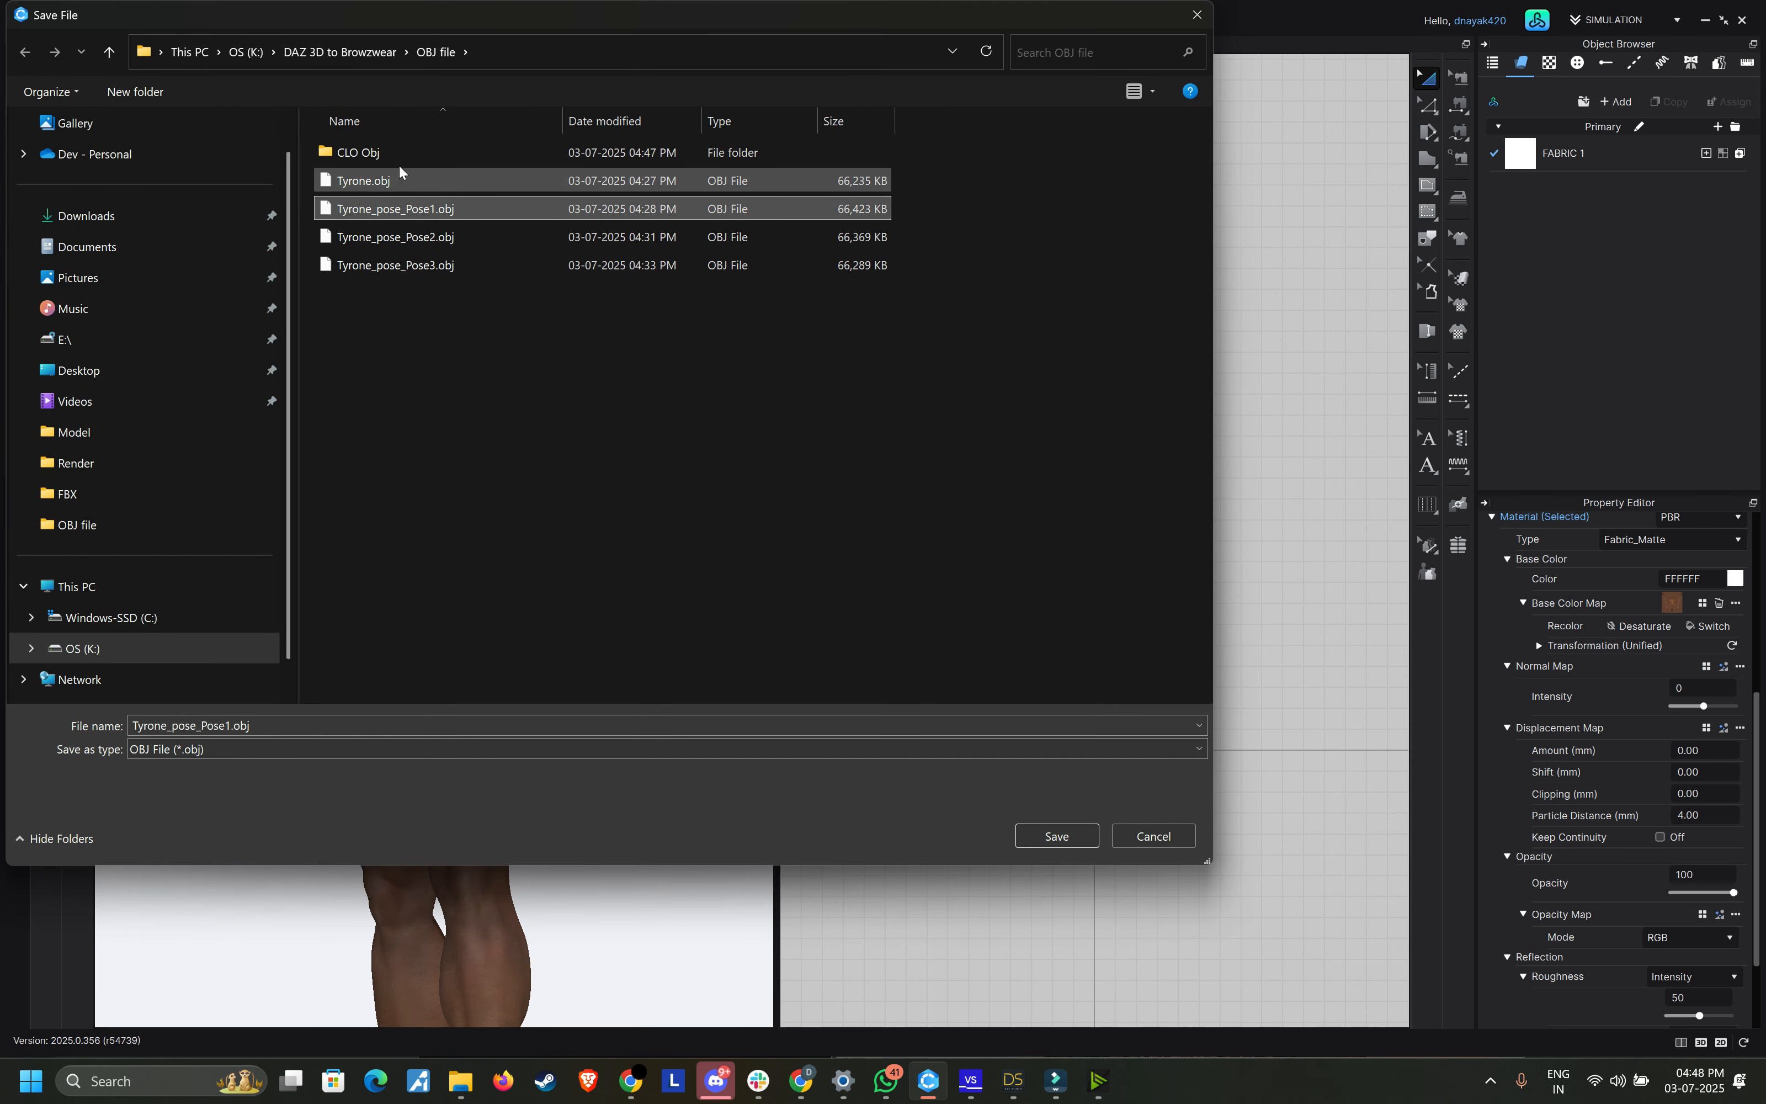
{"action": "double_click", "coordinate": [365, 152]}
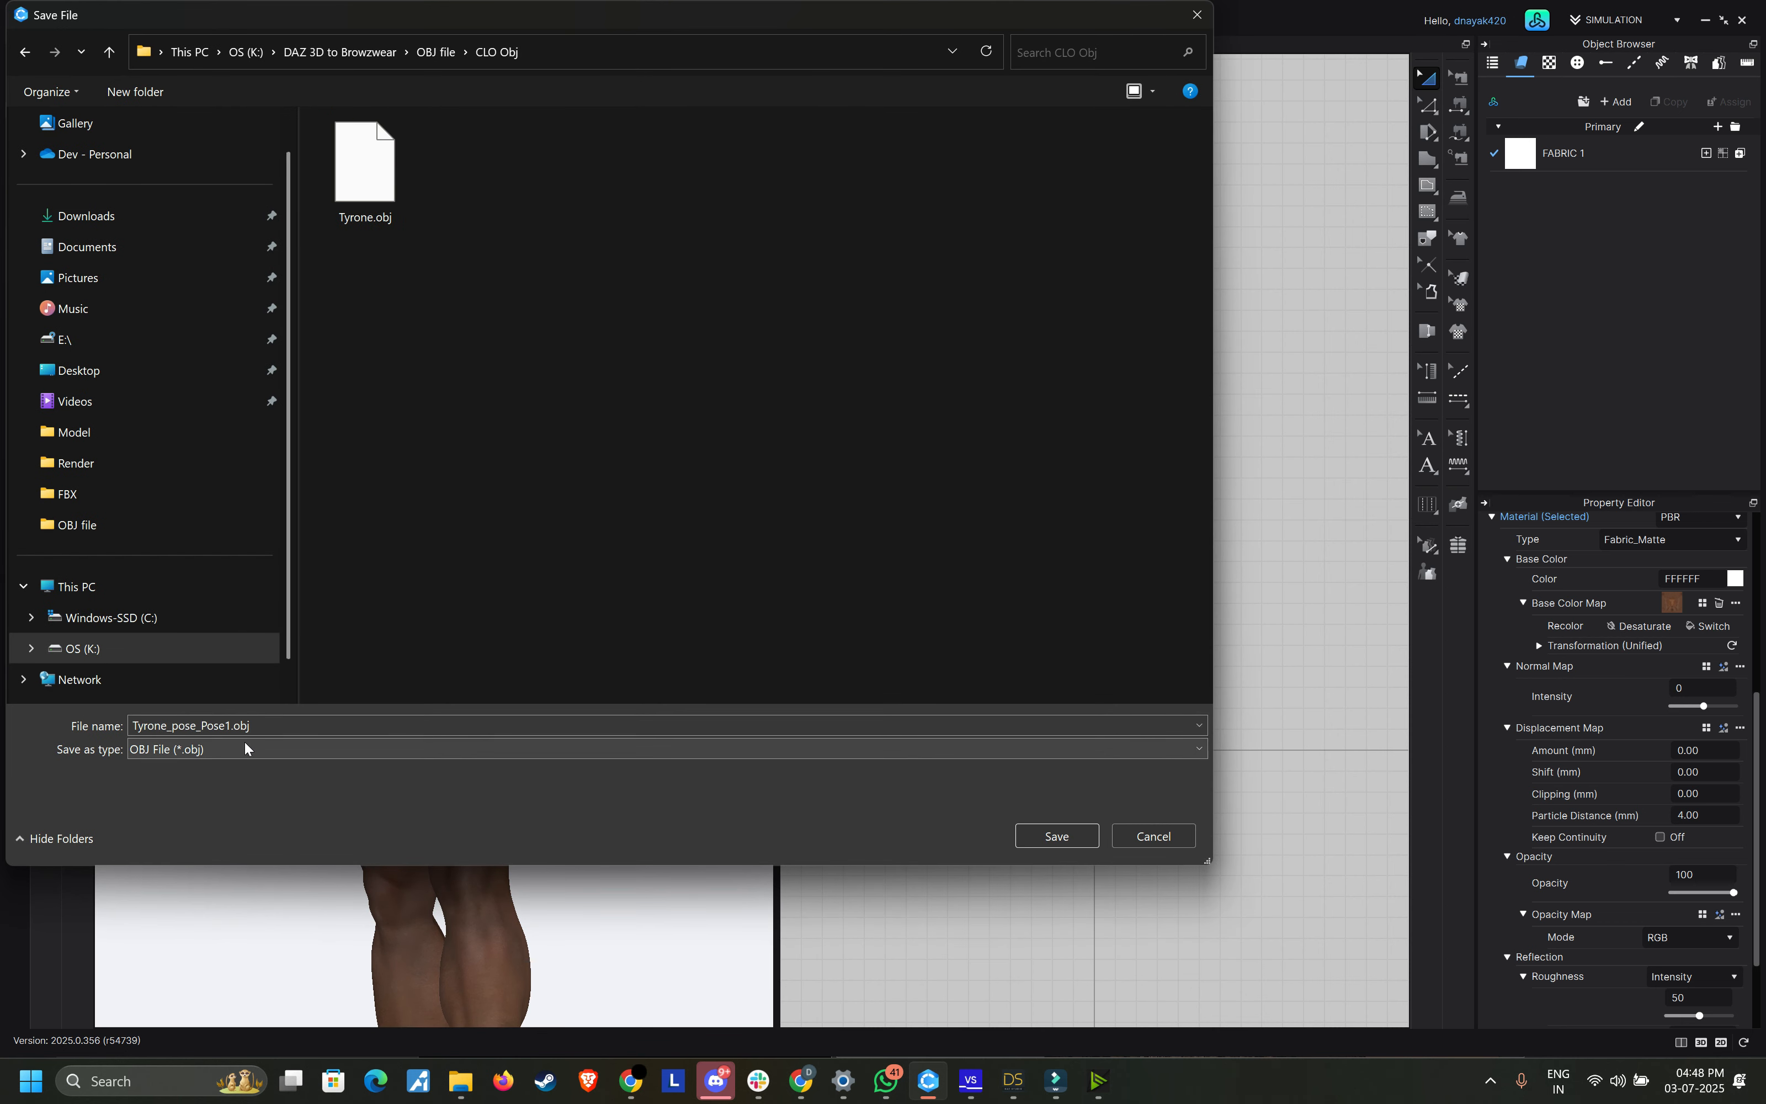
{"action": "left_click", "coordinate": [1054, 839]}
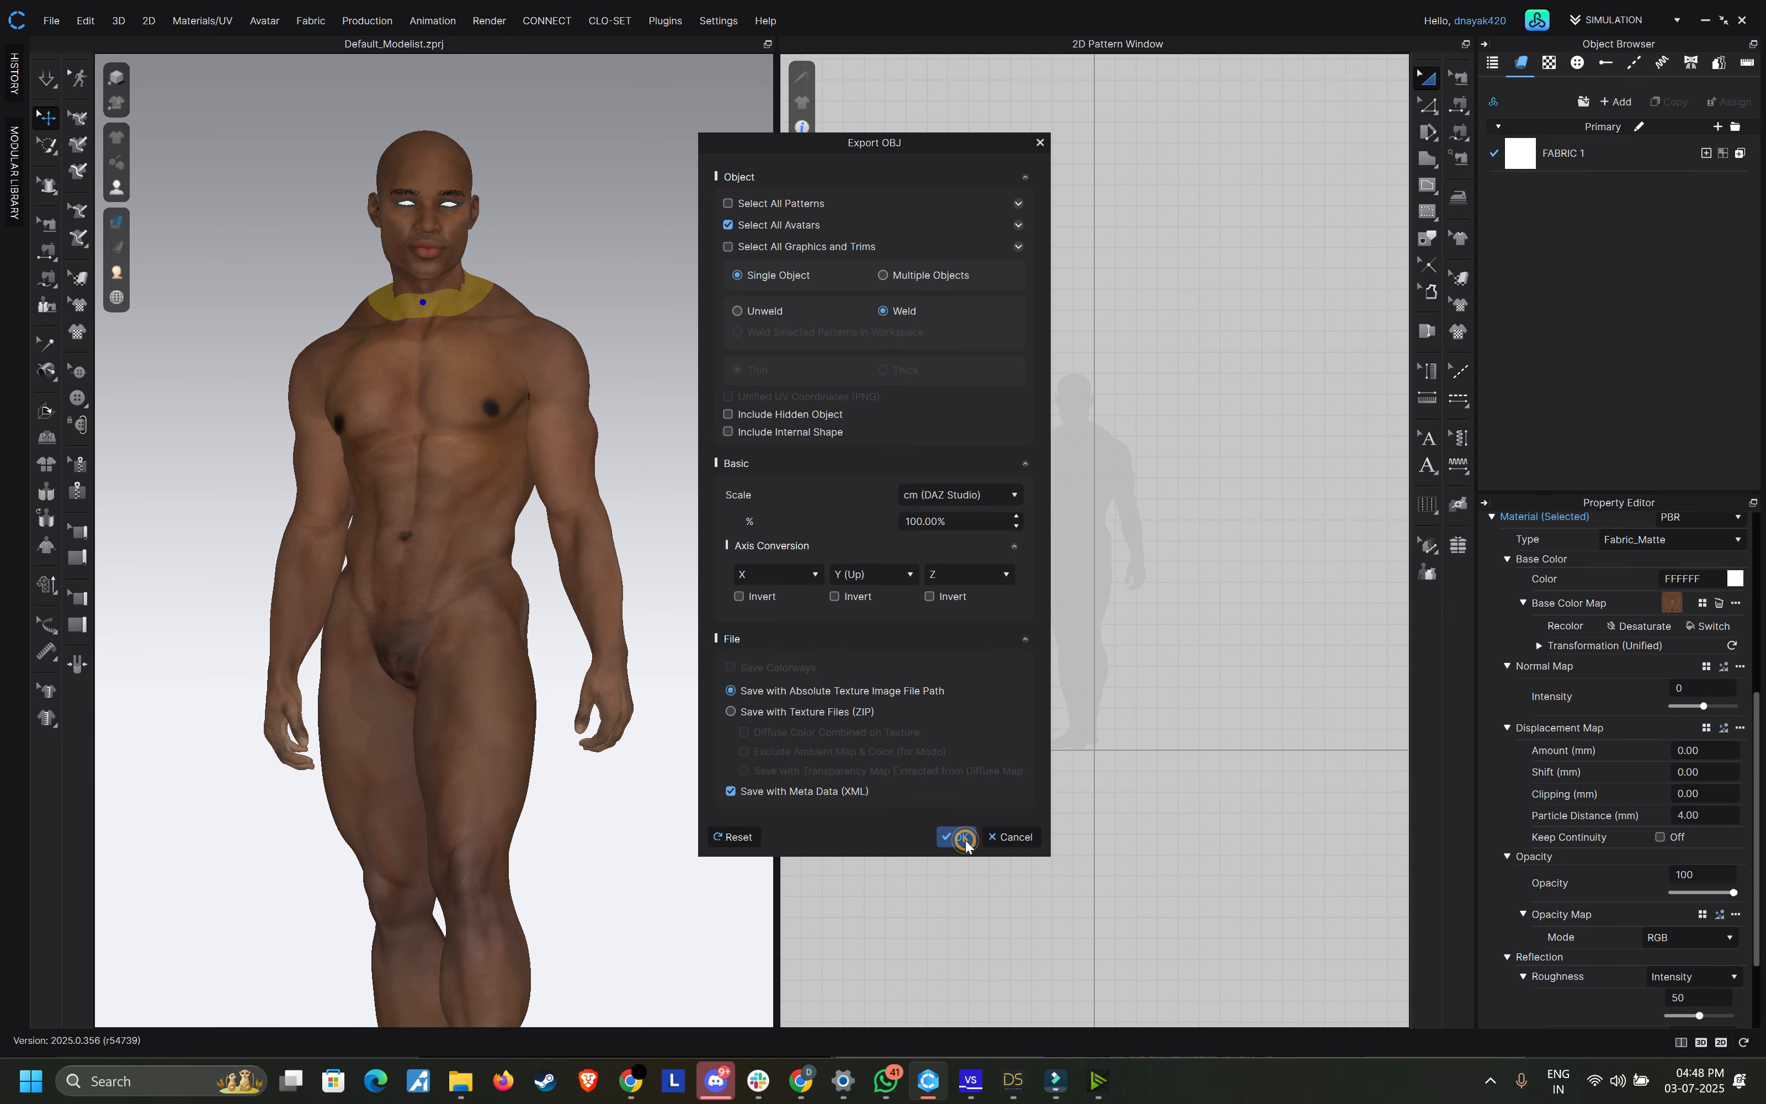
{"action": "left_click", "coordinate": [956, 837]}
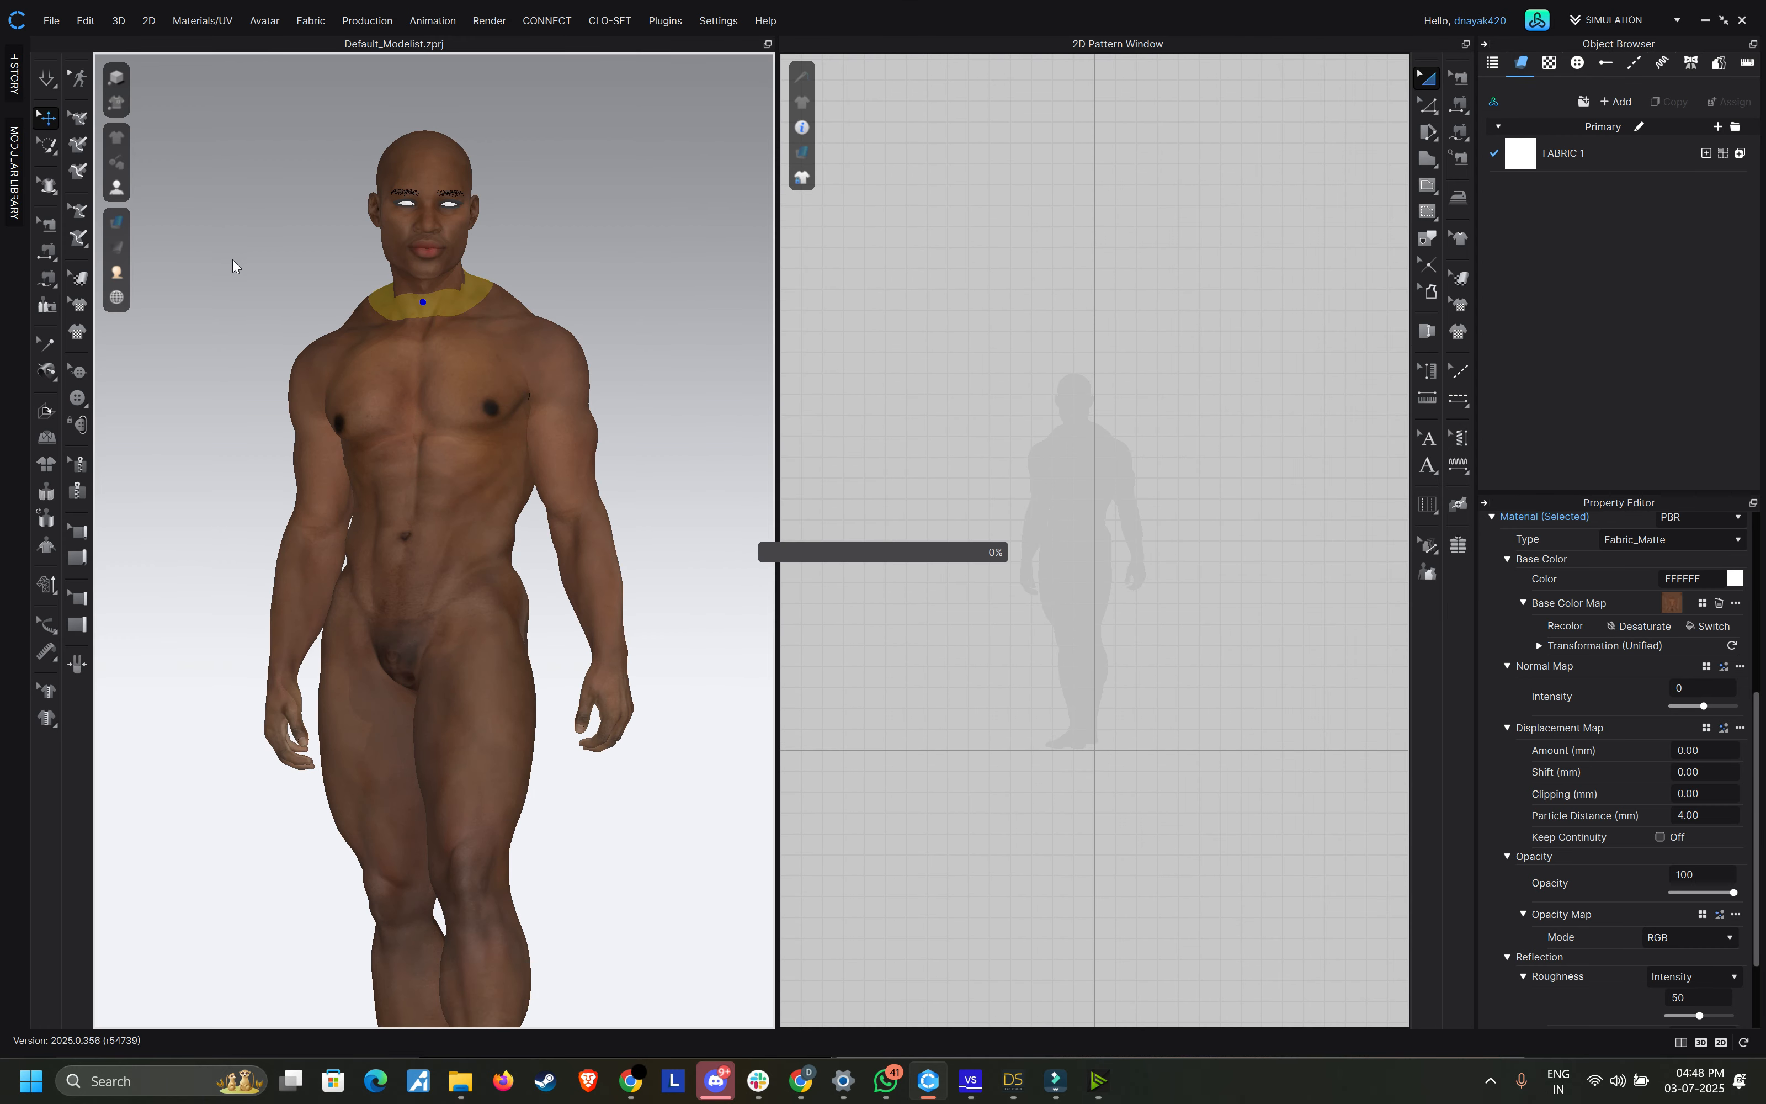
Step: Import Tyrone_pose_Pose2.obj from the OBJ file folder as the avatar
{"action": "left_click", "coordinate": [54, 24]}
{"action": "mouse_move", "coordinate": [78, 149]}
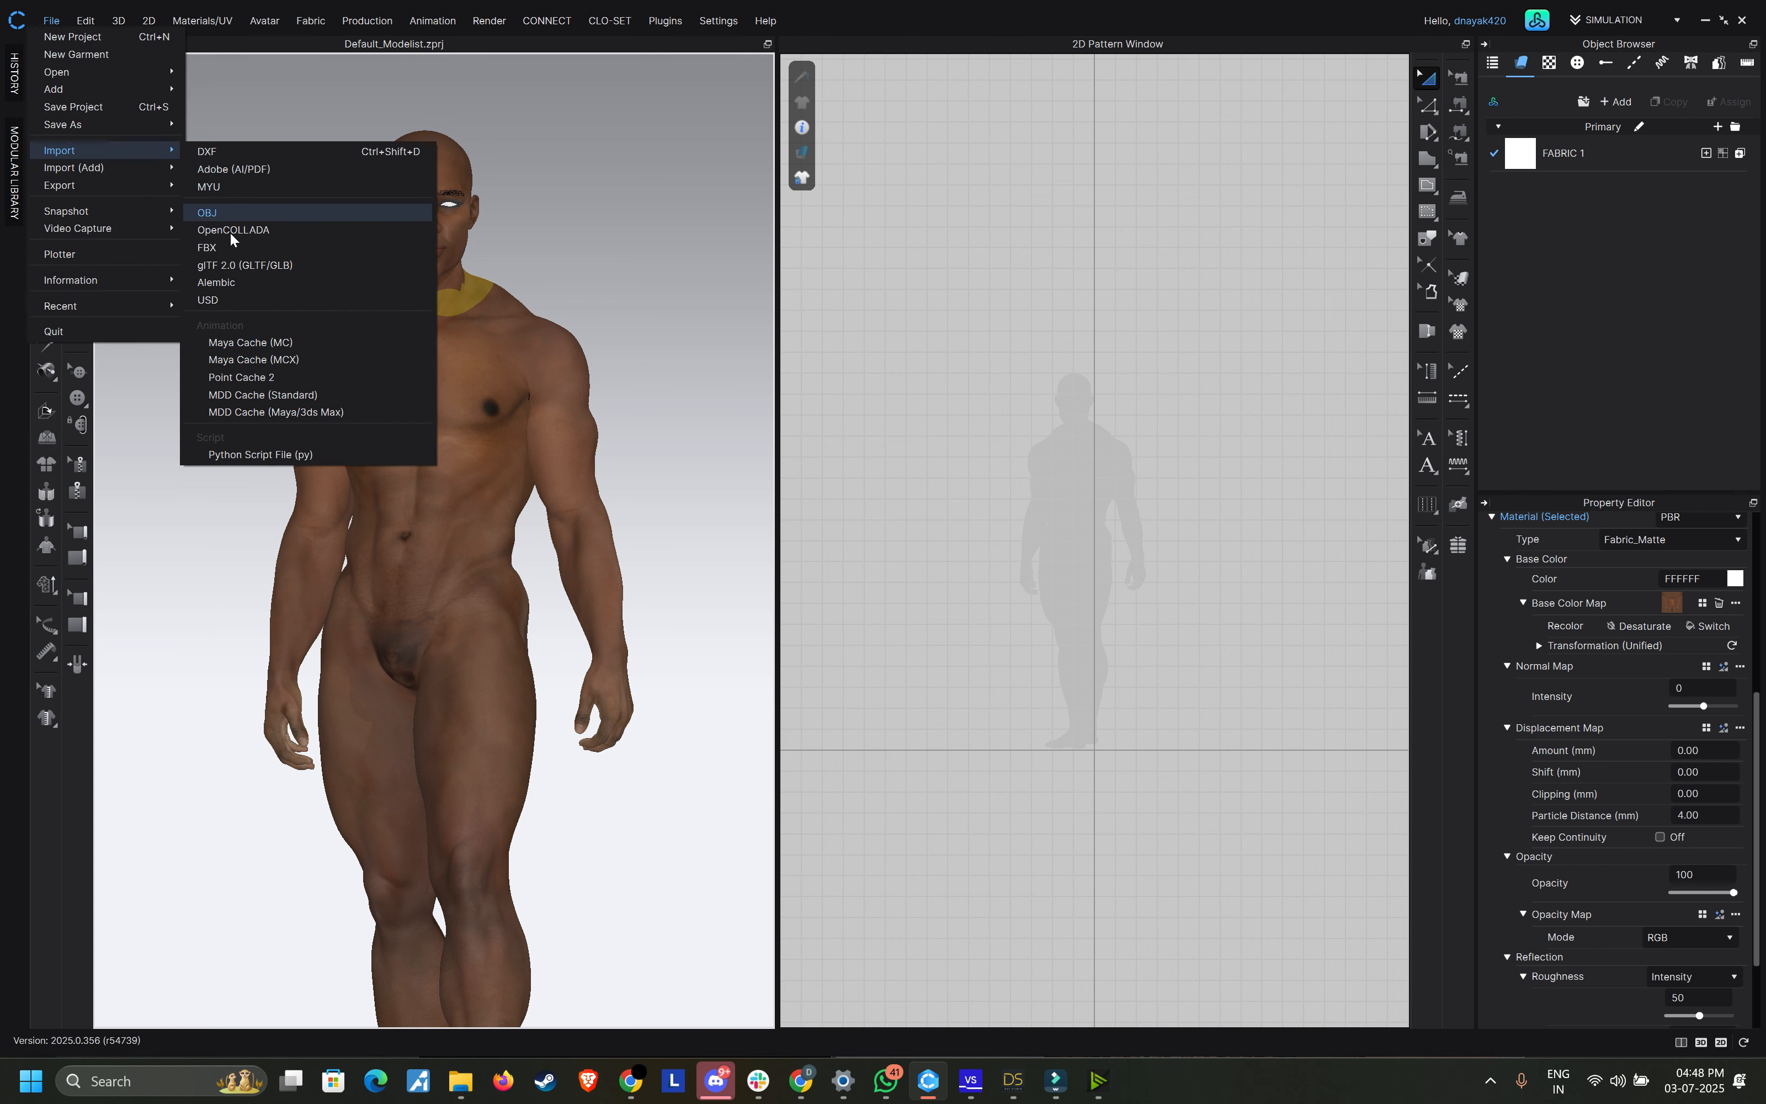
{"action": "left_click", "coordinate": [211, 212]}
{"action": "double_click", "coordinate": [403, 237]}
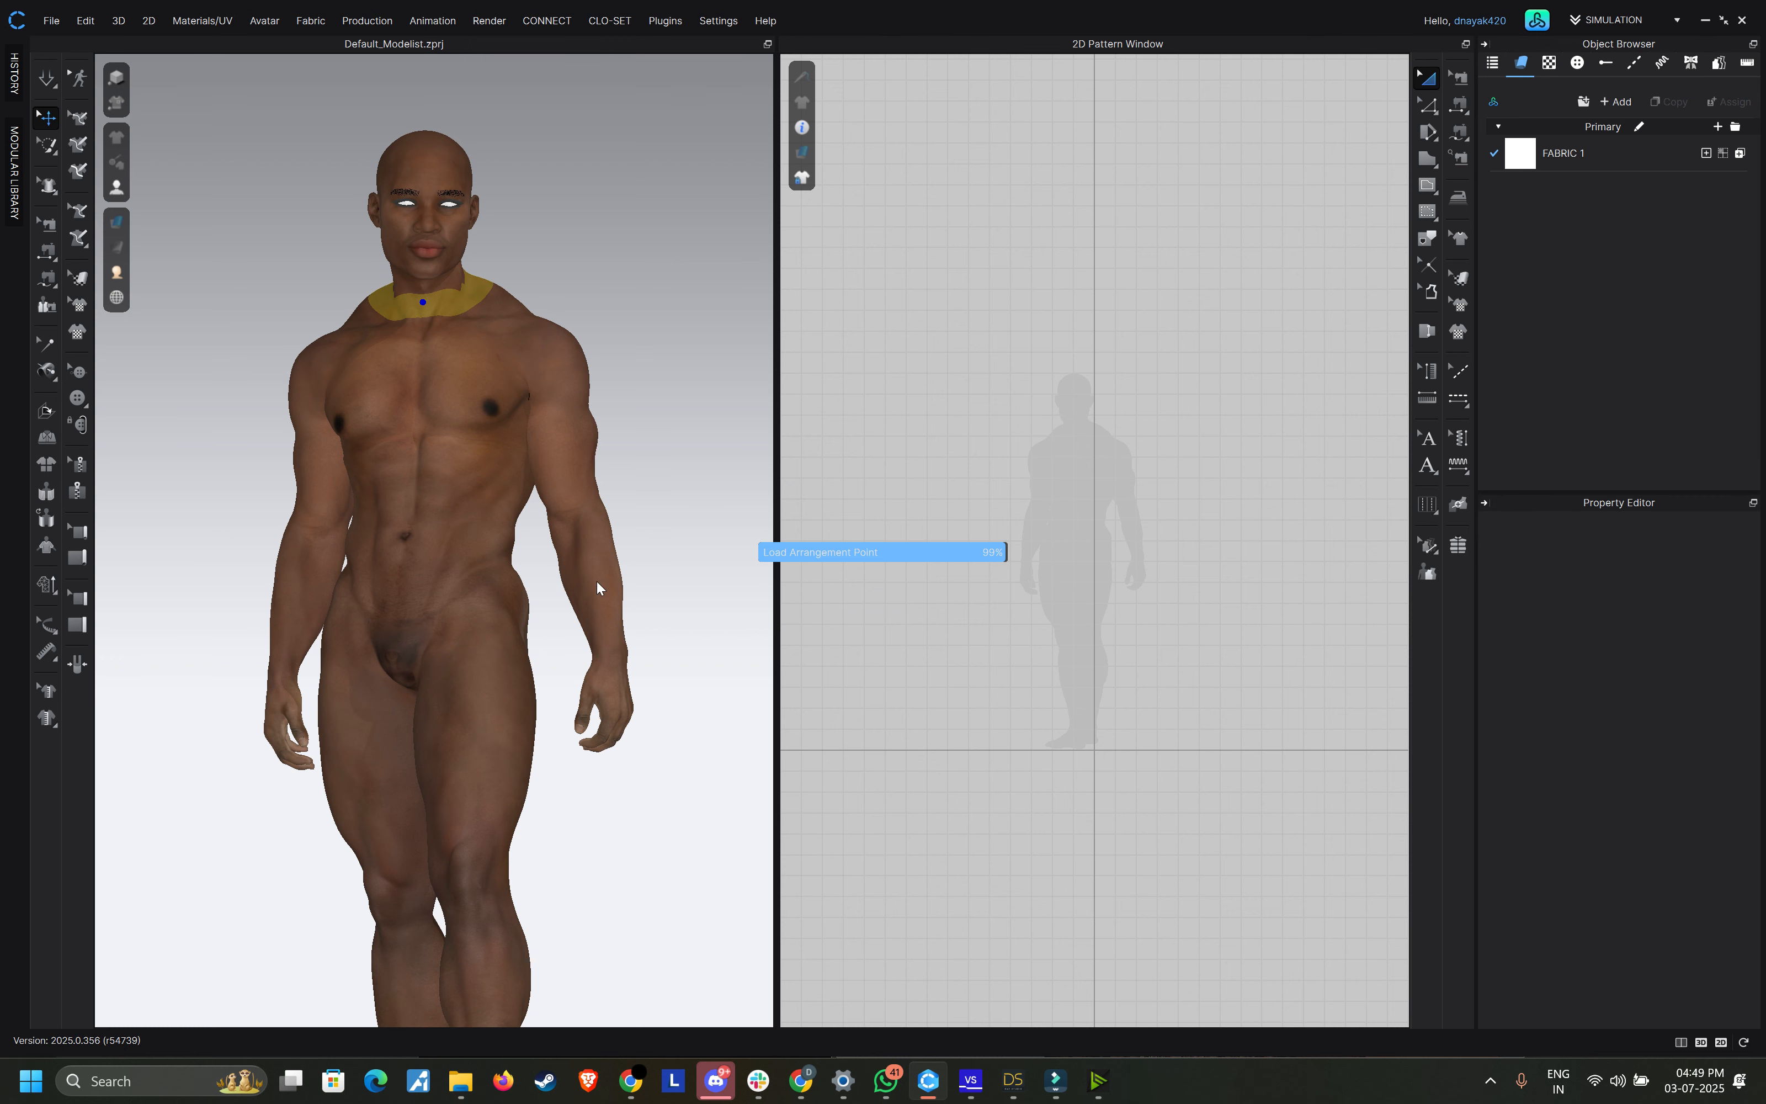
{"action": "left_click", "coordinate": [881, 604]}
Step: Export the posed avatar as Tyrone_pose_Pose2.obj into the CLO Obj folder
{"action": "left_click", "coordinate": [52, 21]}
{"action": "mouse_move", "coordinate": [95, 186]}
{"action": "left_click", "coordinate": [241, 244]}
{"action": "left_click", "coordinate": [661, 436]}
{"action": "left_click", "coordinate": [398, 236]}
{"action": "double_click", "coordinate": [362, 152]}
{"action": "left_click", "coordinate": [1053, 830]}
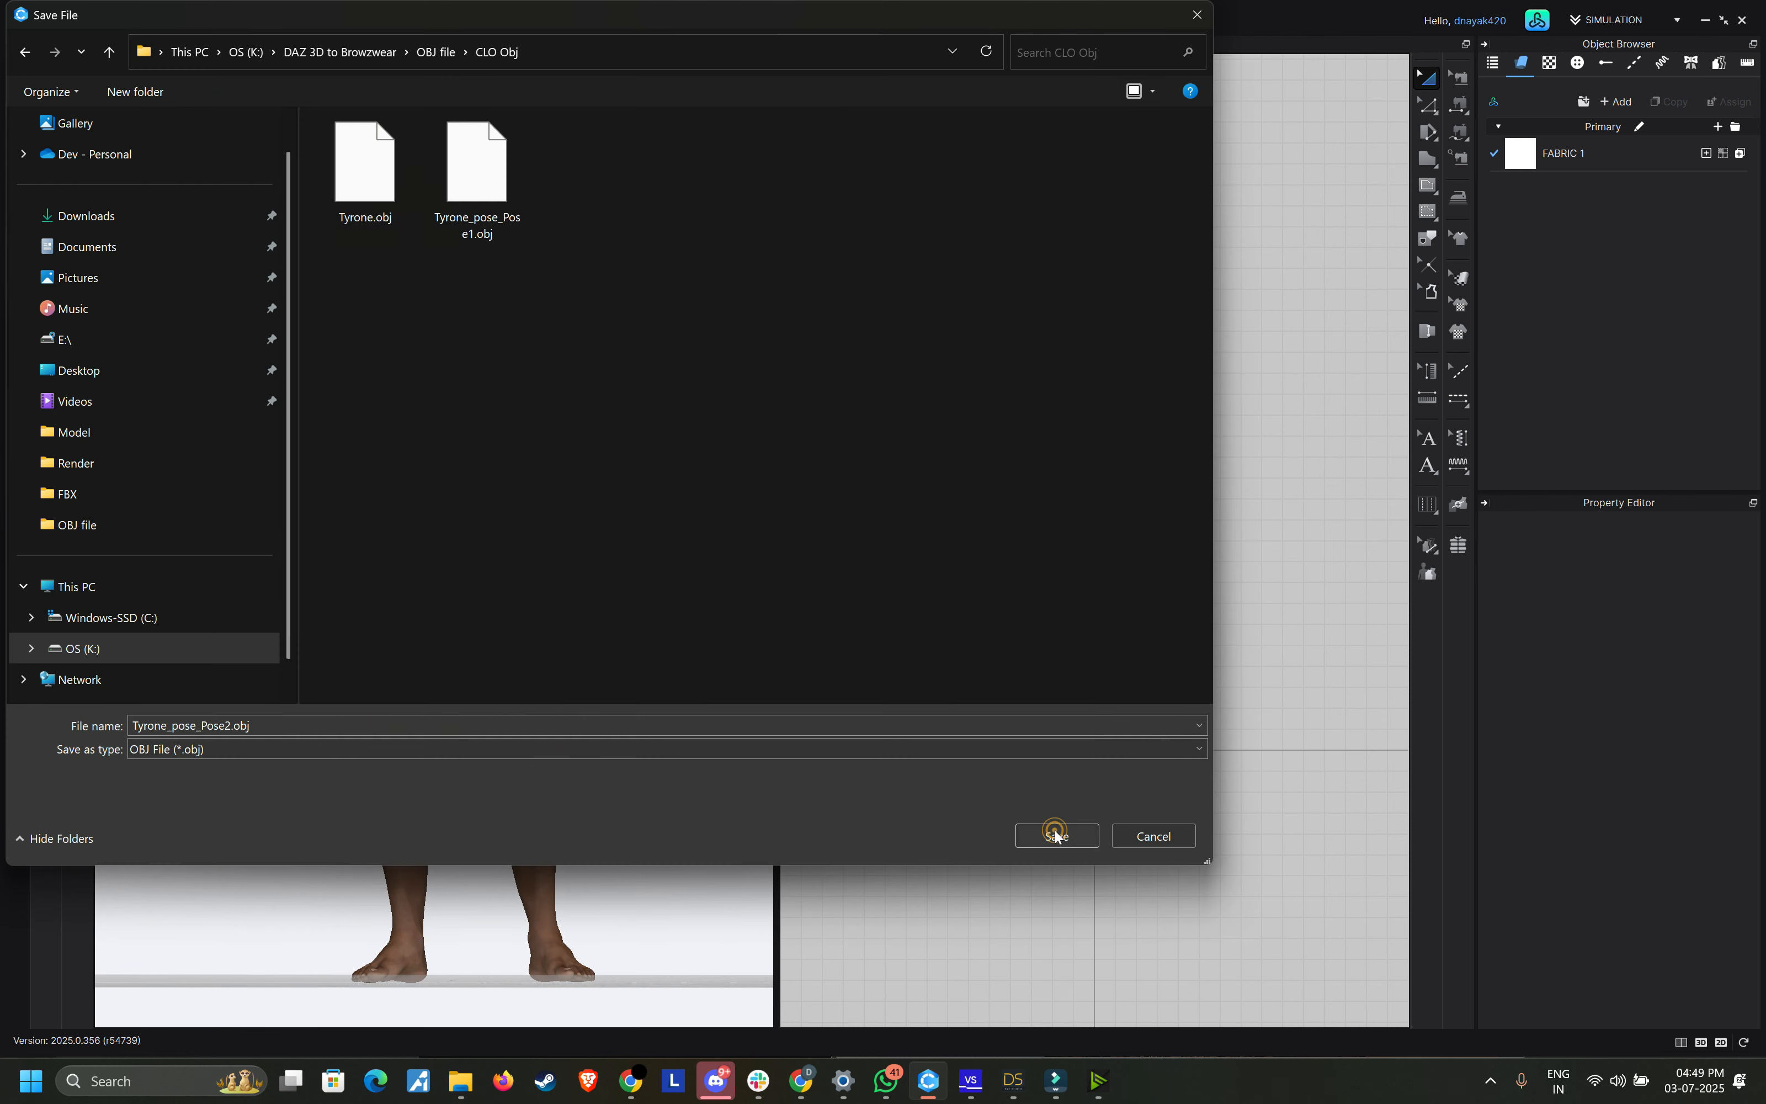
{"action": "left_click", "coordinate": [949, 833]}
Step: Import Tyrone_pose_Pose3.obj from the OBJ file folder as the avatar
{"action": "left_click", "coordinate": [52, 21]}
{"action": "left_click", "coordinate": [84, 154]}
{"action": "left_click", "coordinate": [212, 215]}
{"action": "left_click", "coordinate": [444, 52]}
{"action": "double_click", "coordinate": [402, 267]}
{"action": "left_click", "coordinate": [914, 699]}
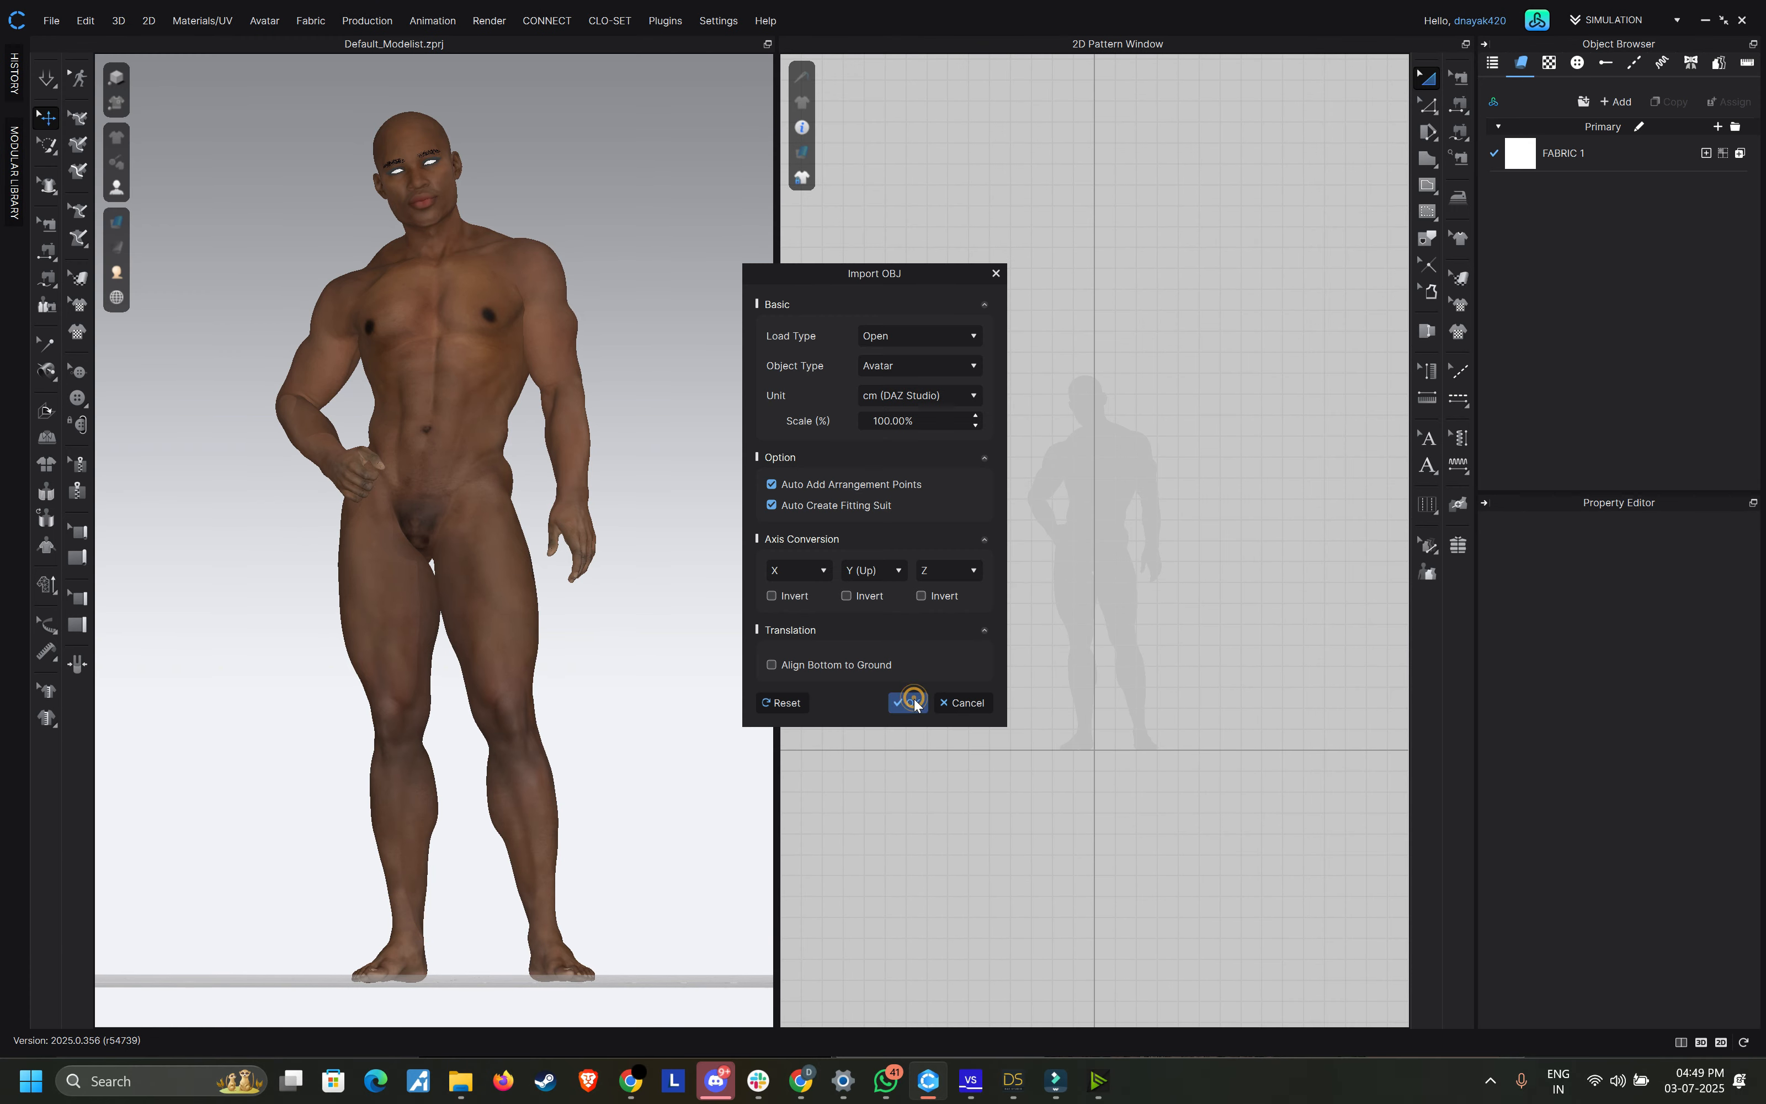
{"action": "left_click", "coordinate": [883, 603]}
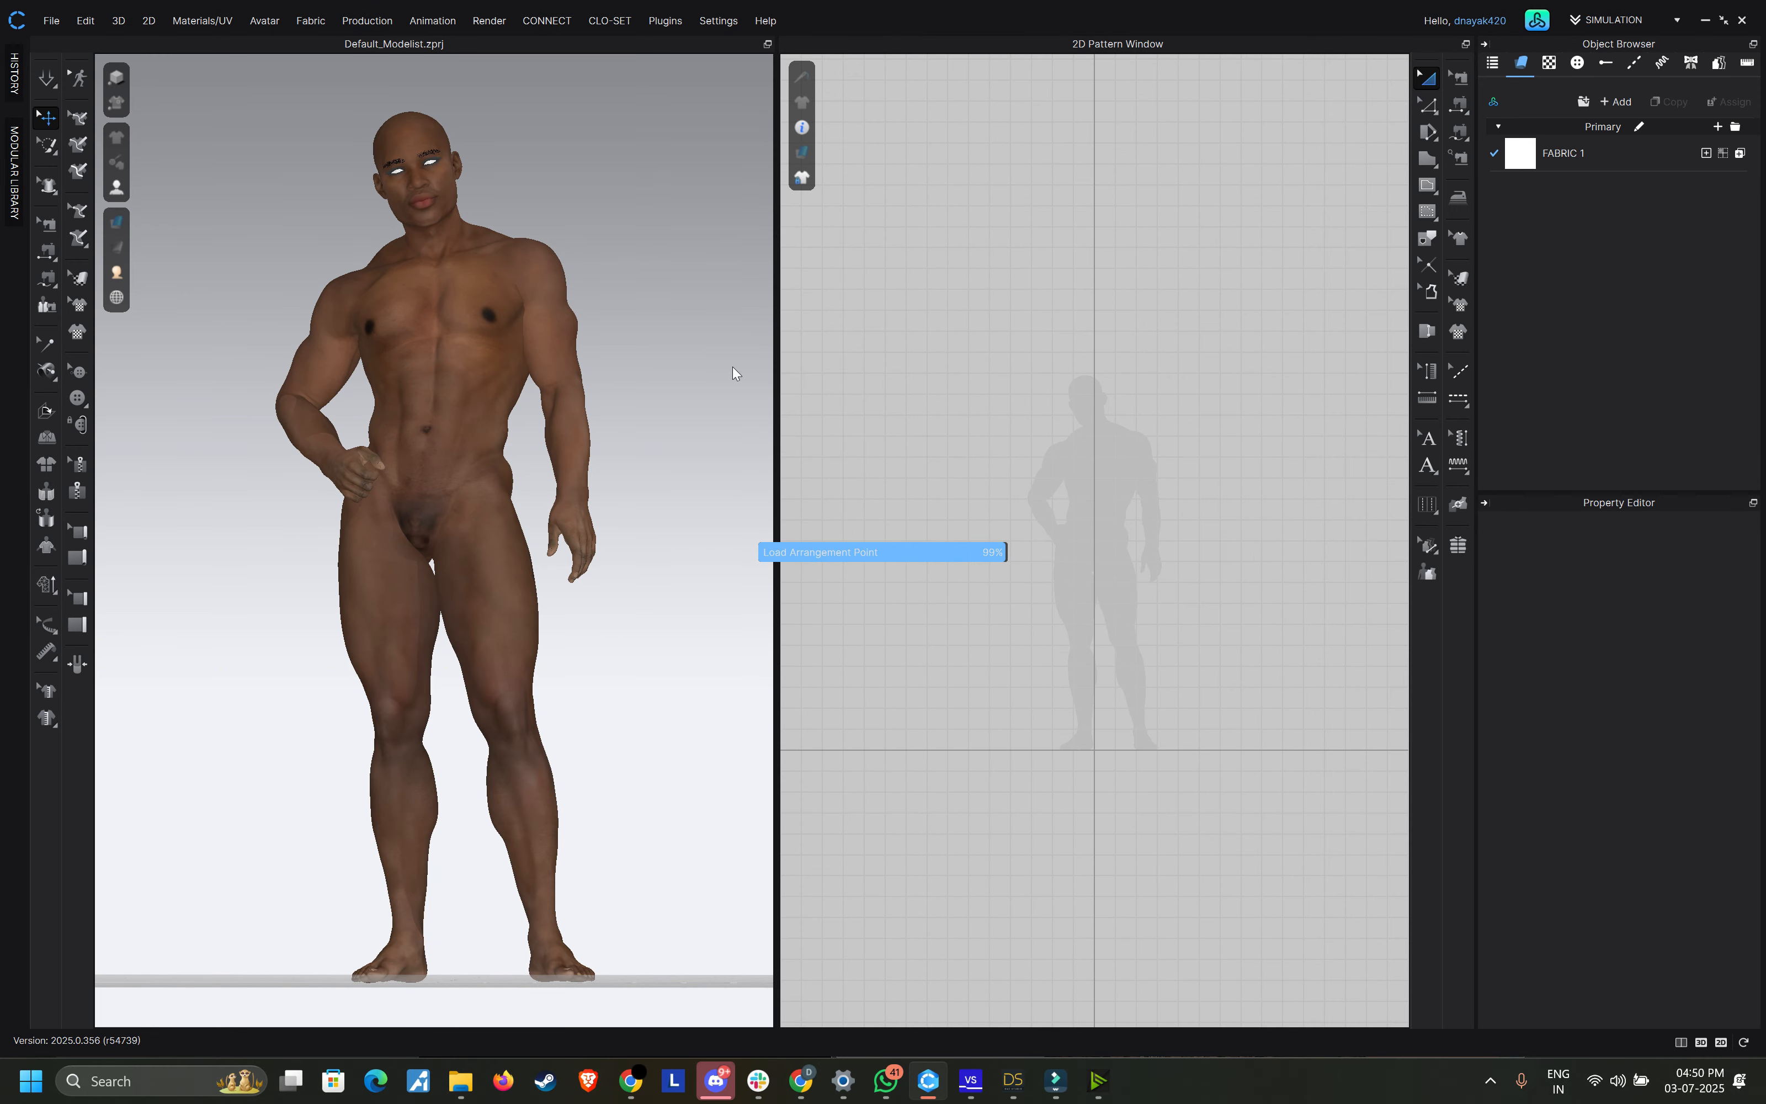
{"action": "left_click", "coordinate": [883, 603]}
Step: Export the posed avatar as Tyrone_pose_Pose3.obj into the CLO Obj folder
{"action": "left_click", "coordinate": [48, 22]}
{"action": "mouse_move", "coordinate": [108, 183]}
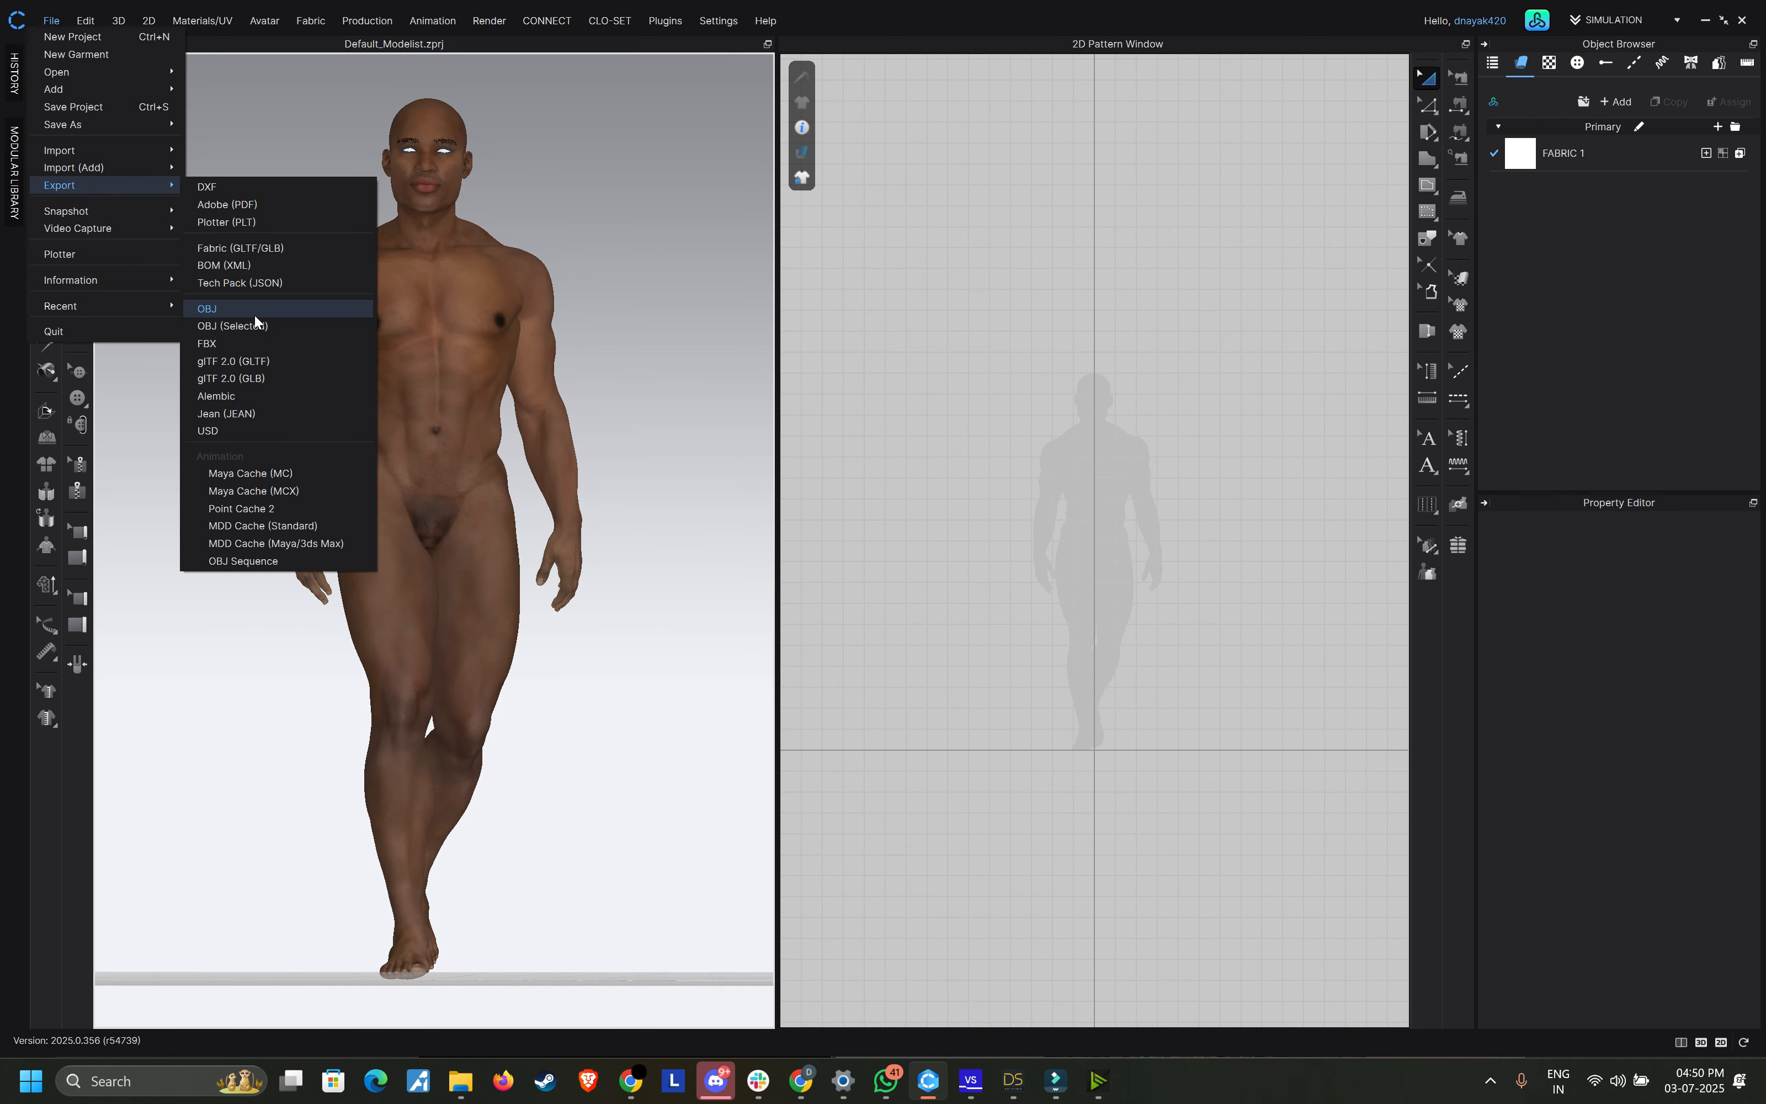
{"action": "left_click", "coordinate": [254, 312]}
{"action": "left_click", "coordinate": [407, 273]}
{"action": "double_click", "coordinate": [362, 154]}
{"action": "left_click", "coordinate": [1057, 836]}
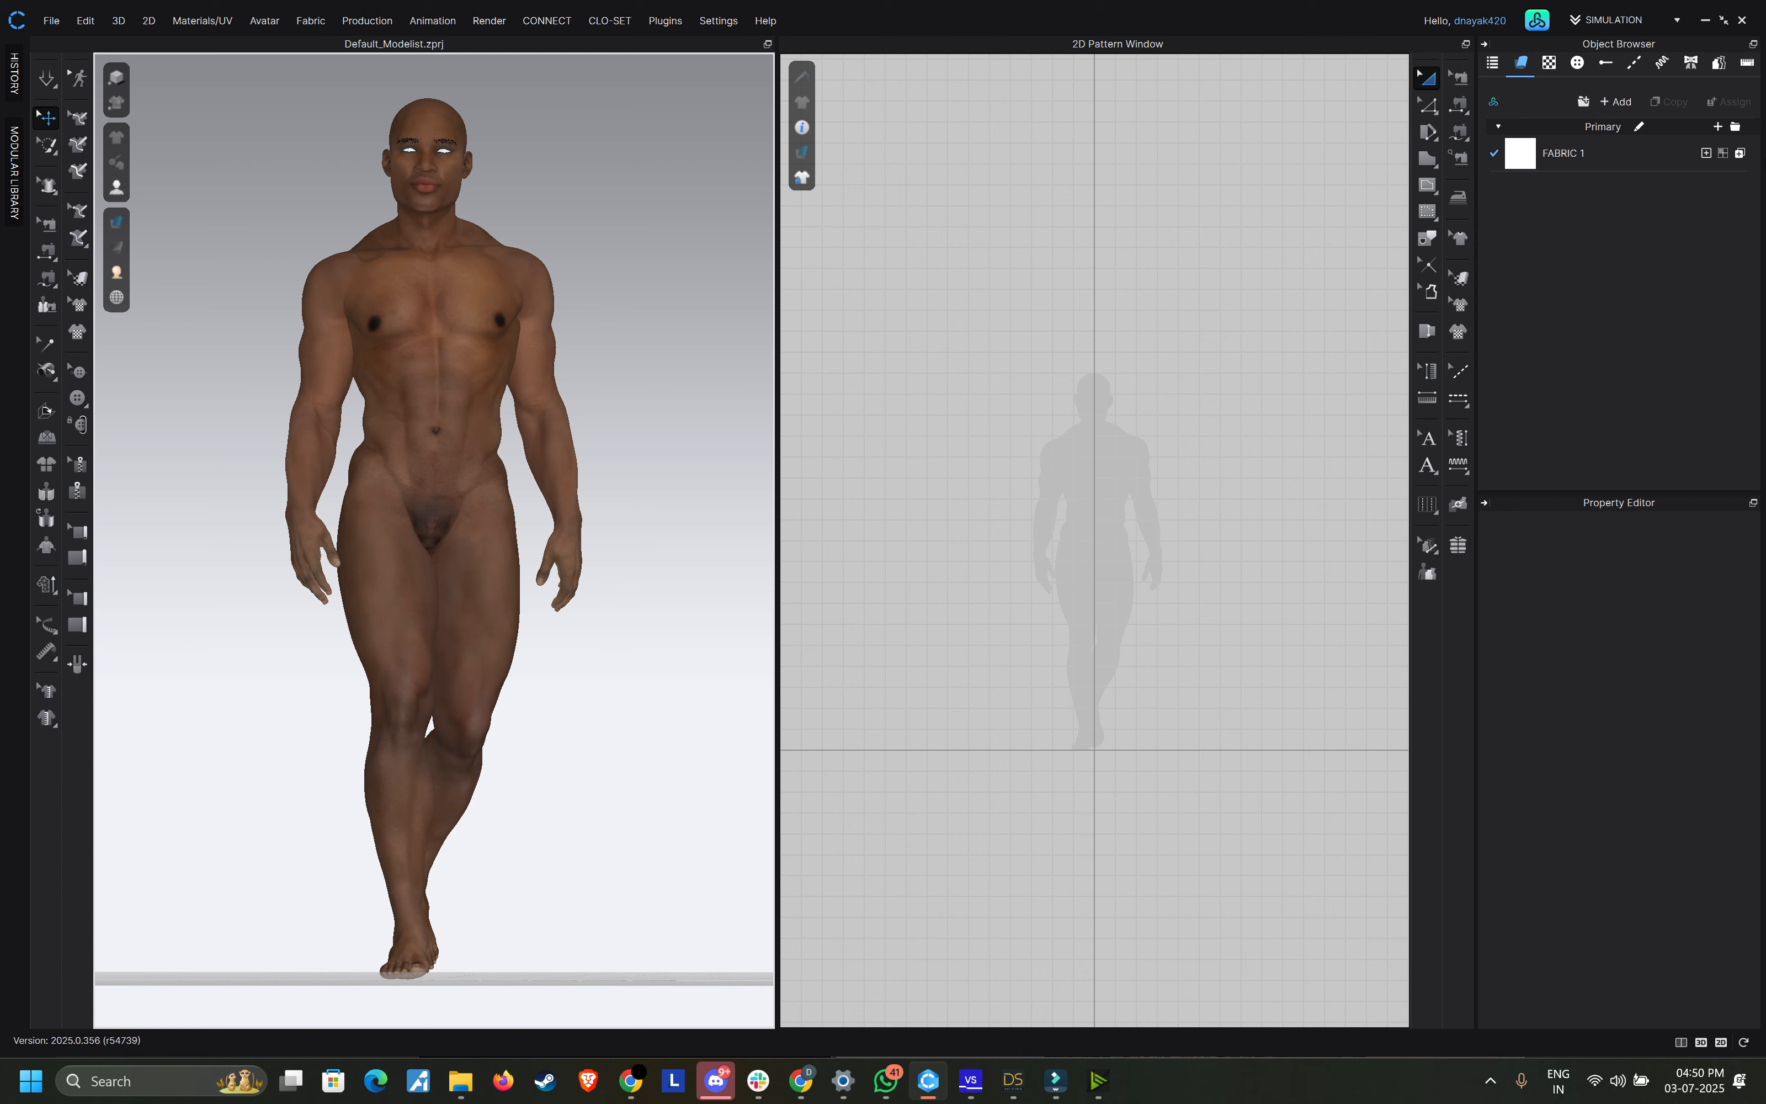
Step: Switch to VStitcher and delete the deformed Tyrone avatar from the avatar list
{"action": "left_click", "coordinate": [970, 1080]}
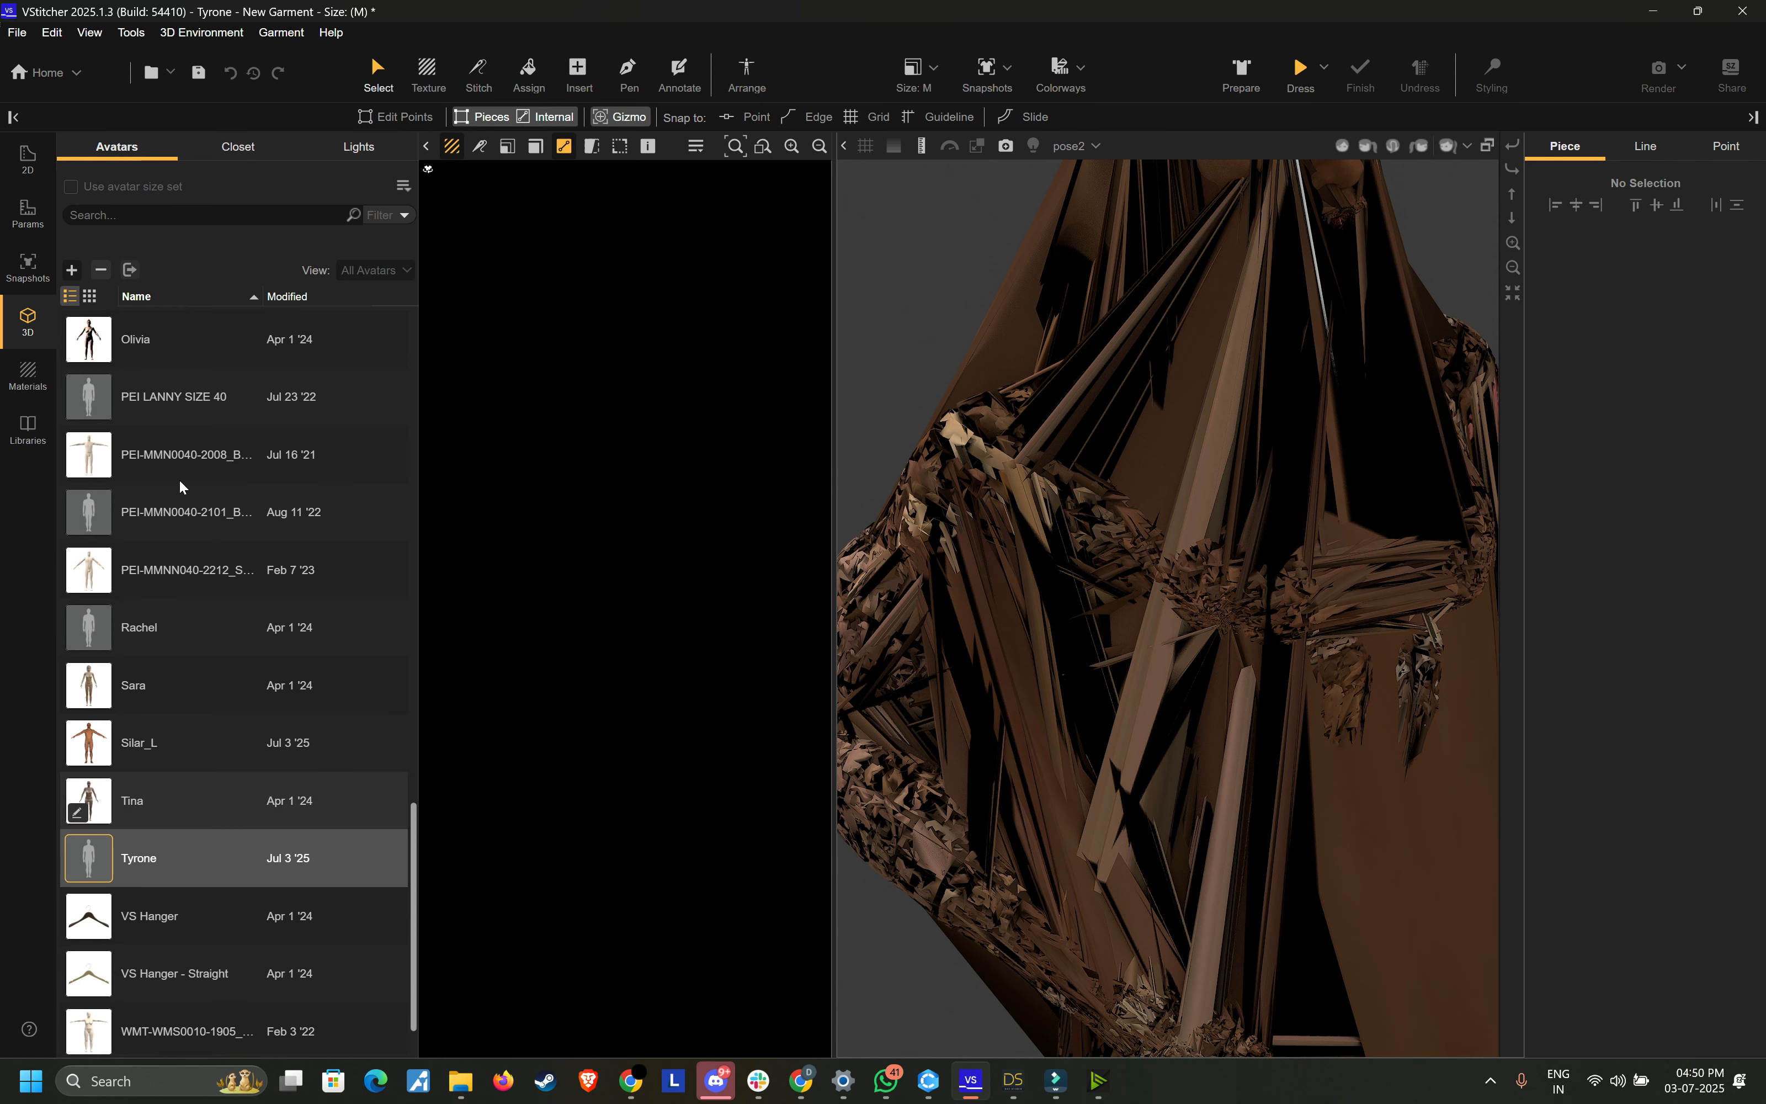
{"action": "left_click", "coordinate": [102, 270]}
{"action": "left_click", "coordinate": [890, 591]}
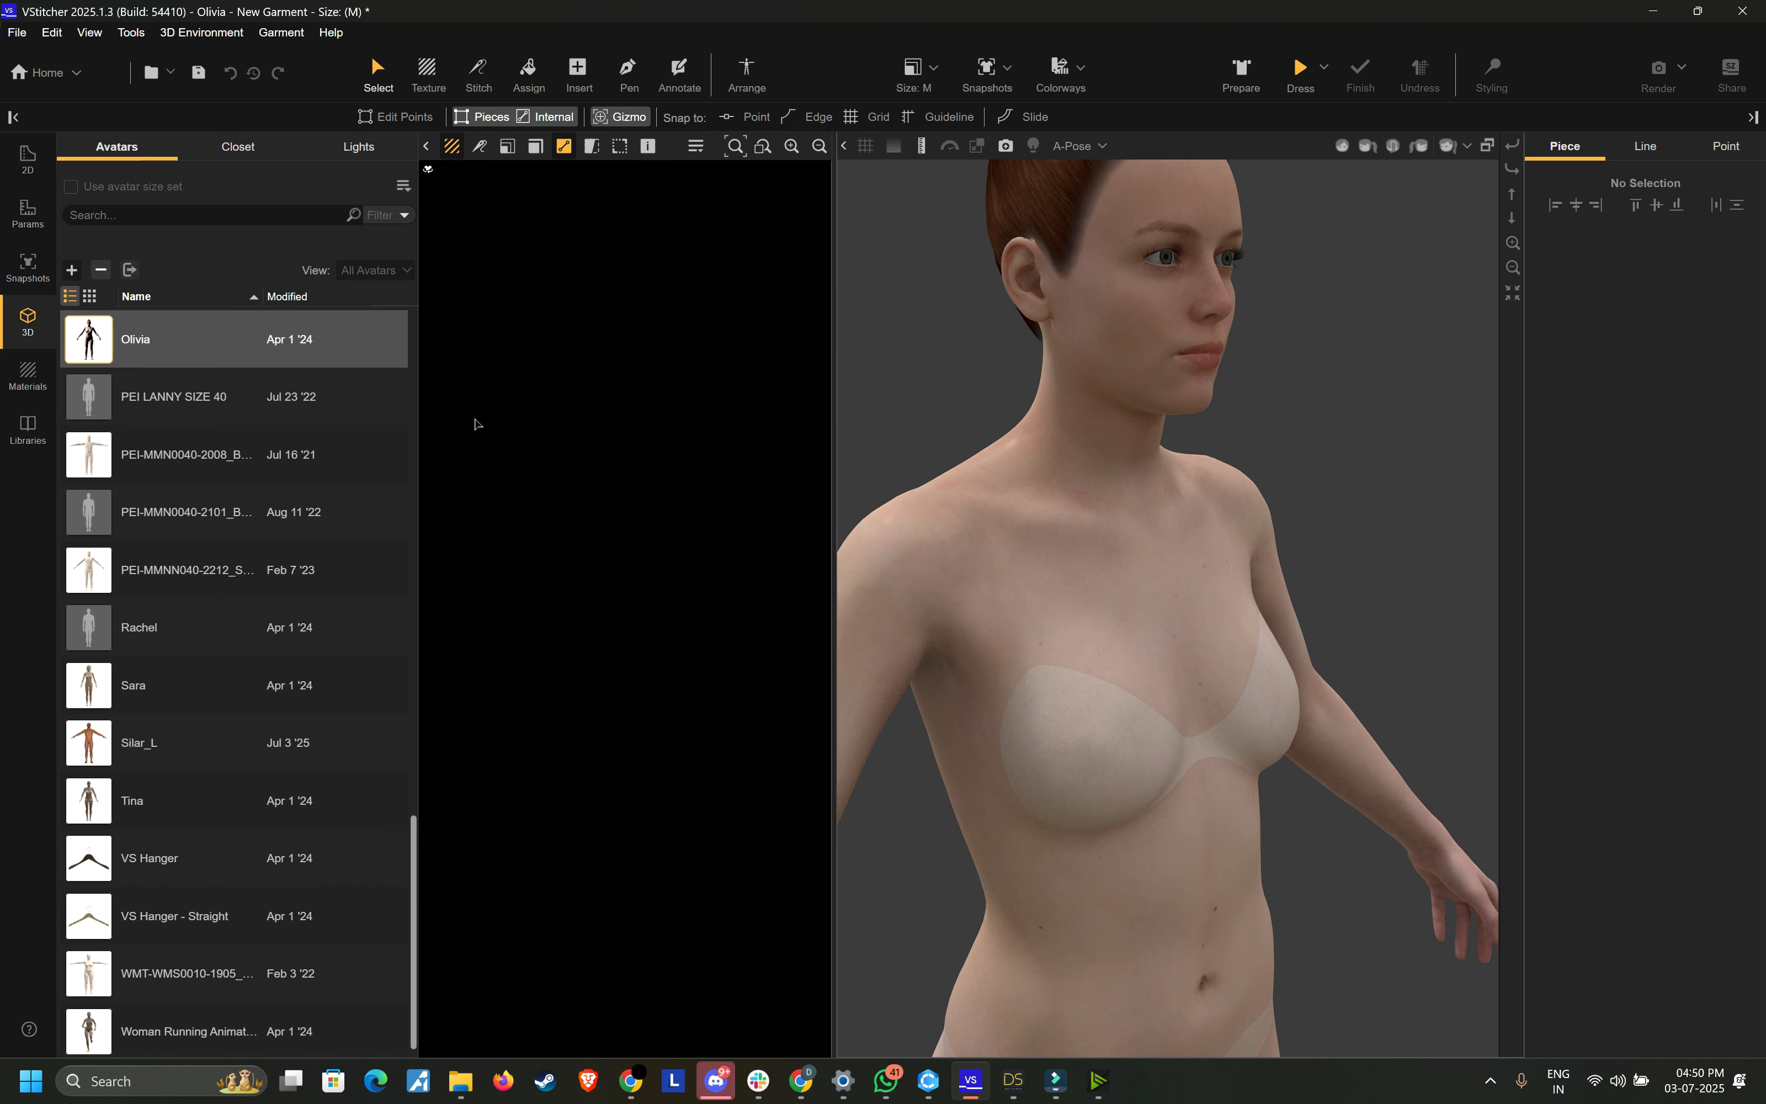
Step: Import Tyrone.obj from the CLO Obj folder as a new avatar and dismiss its customization settings
{"action": "left_click", "coordinate": [72, 269]}
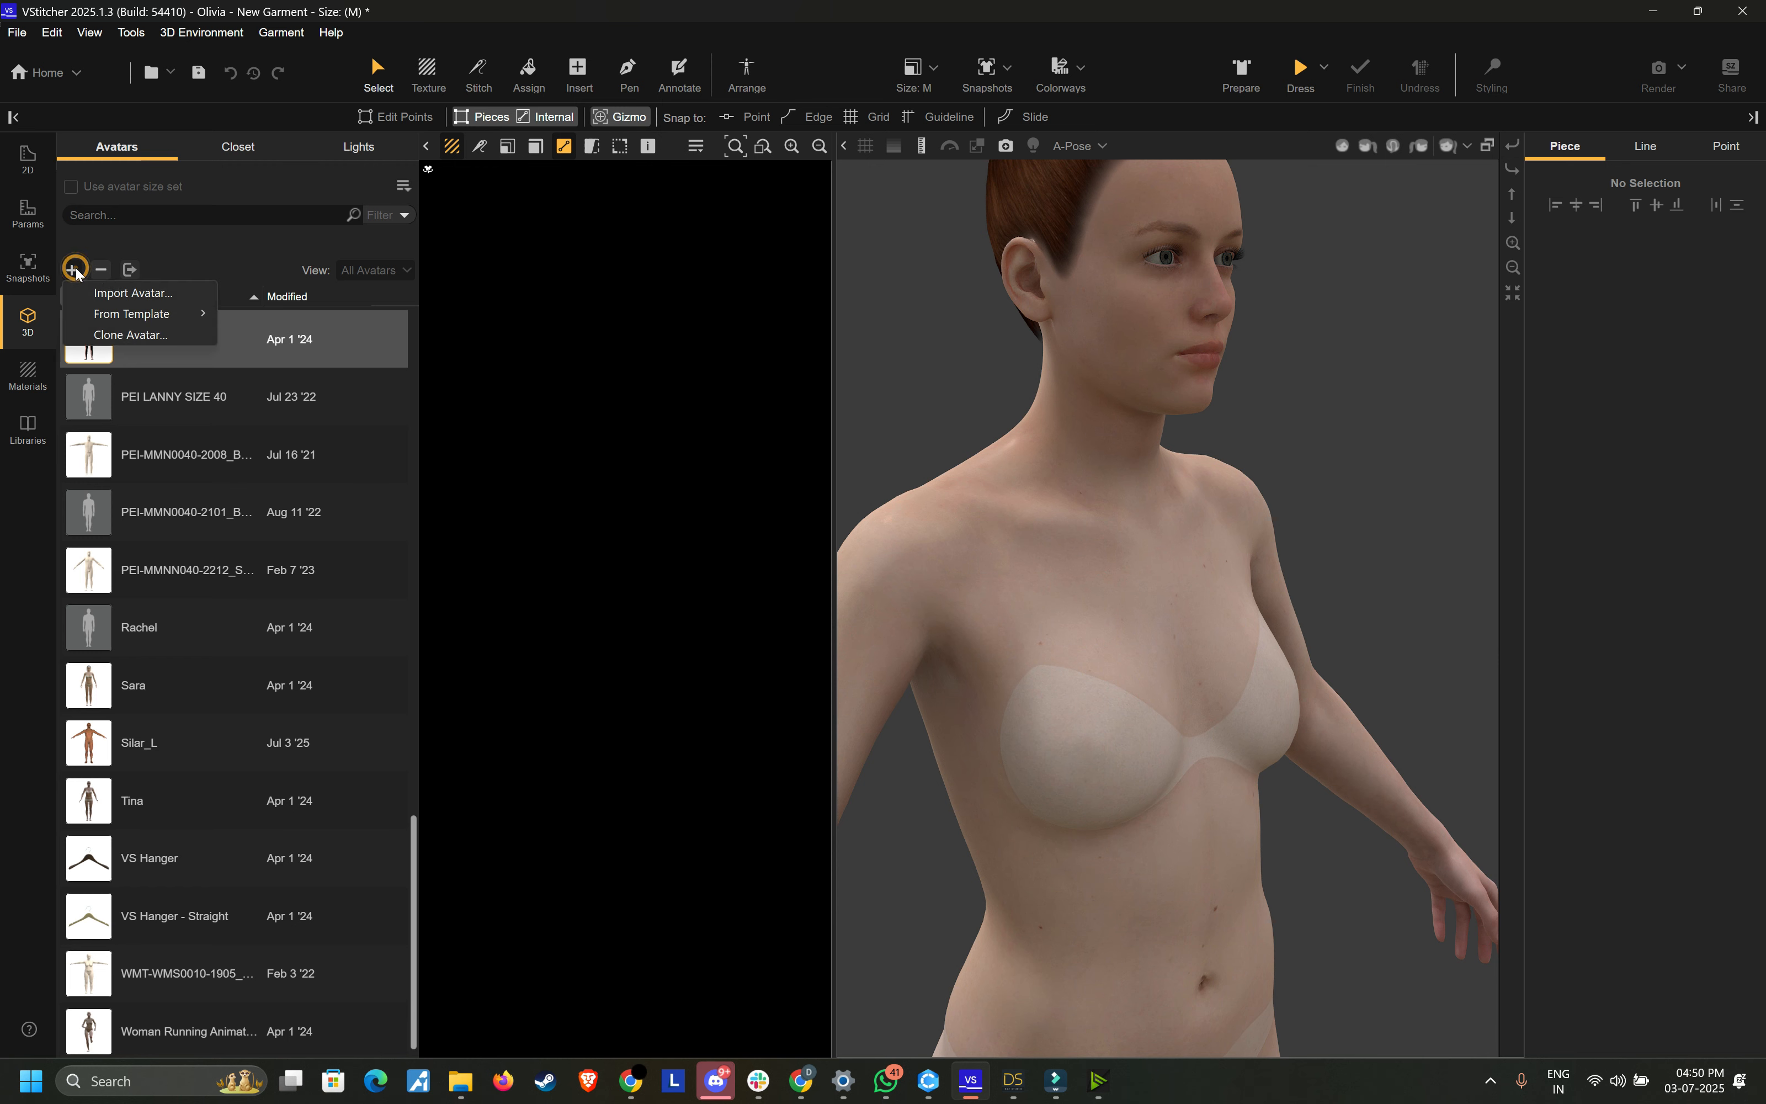
{"action": "left_click", "coordinate": [115, 295]}
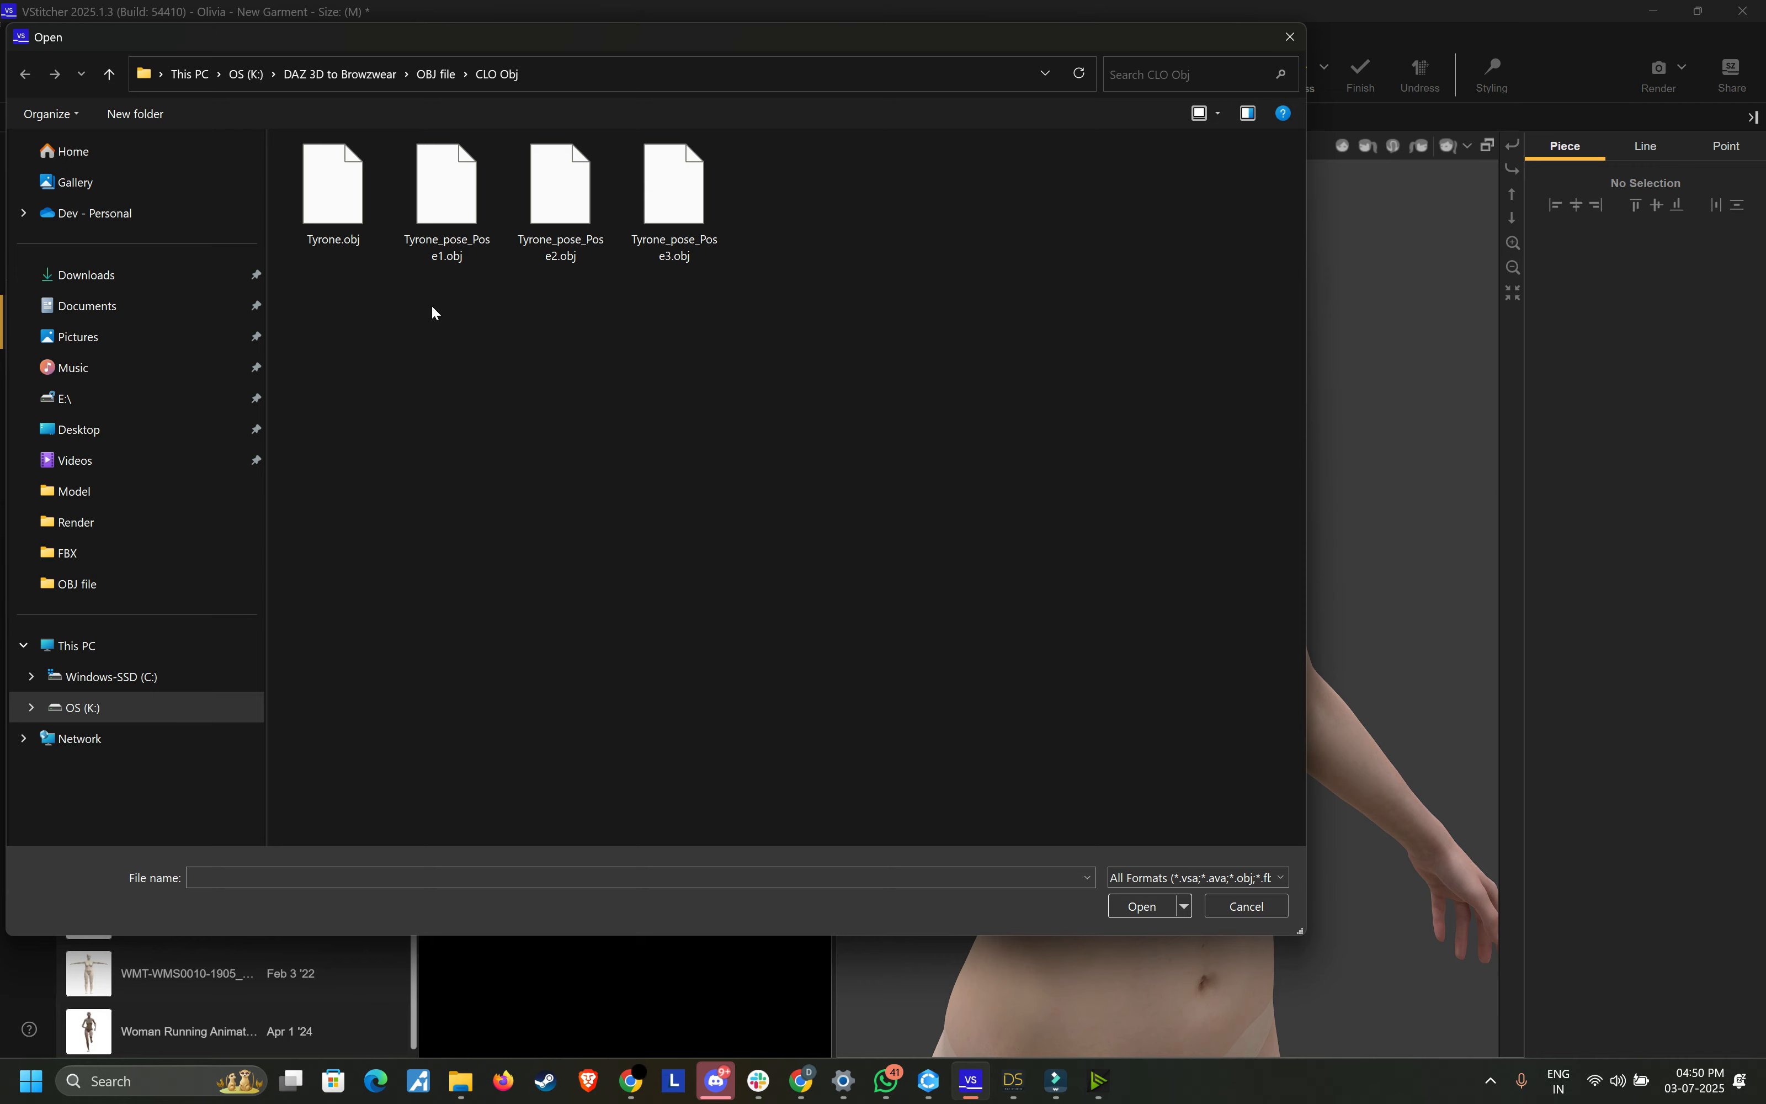
{"action": "double_click", "coordinate": [333, 188]}
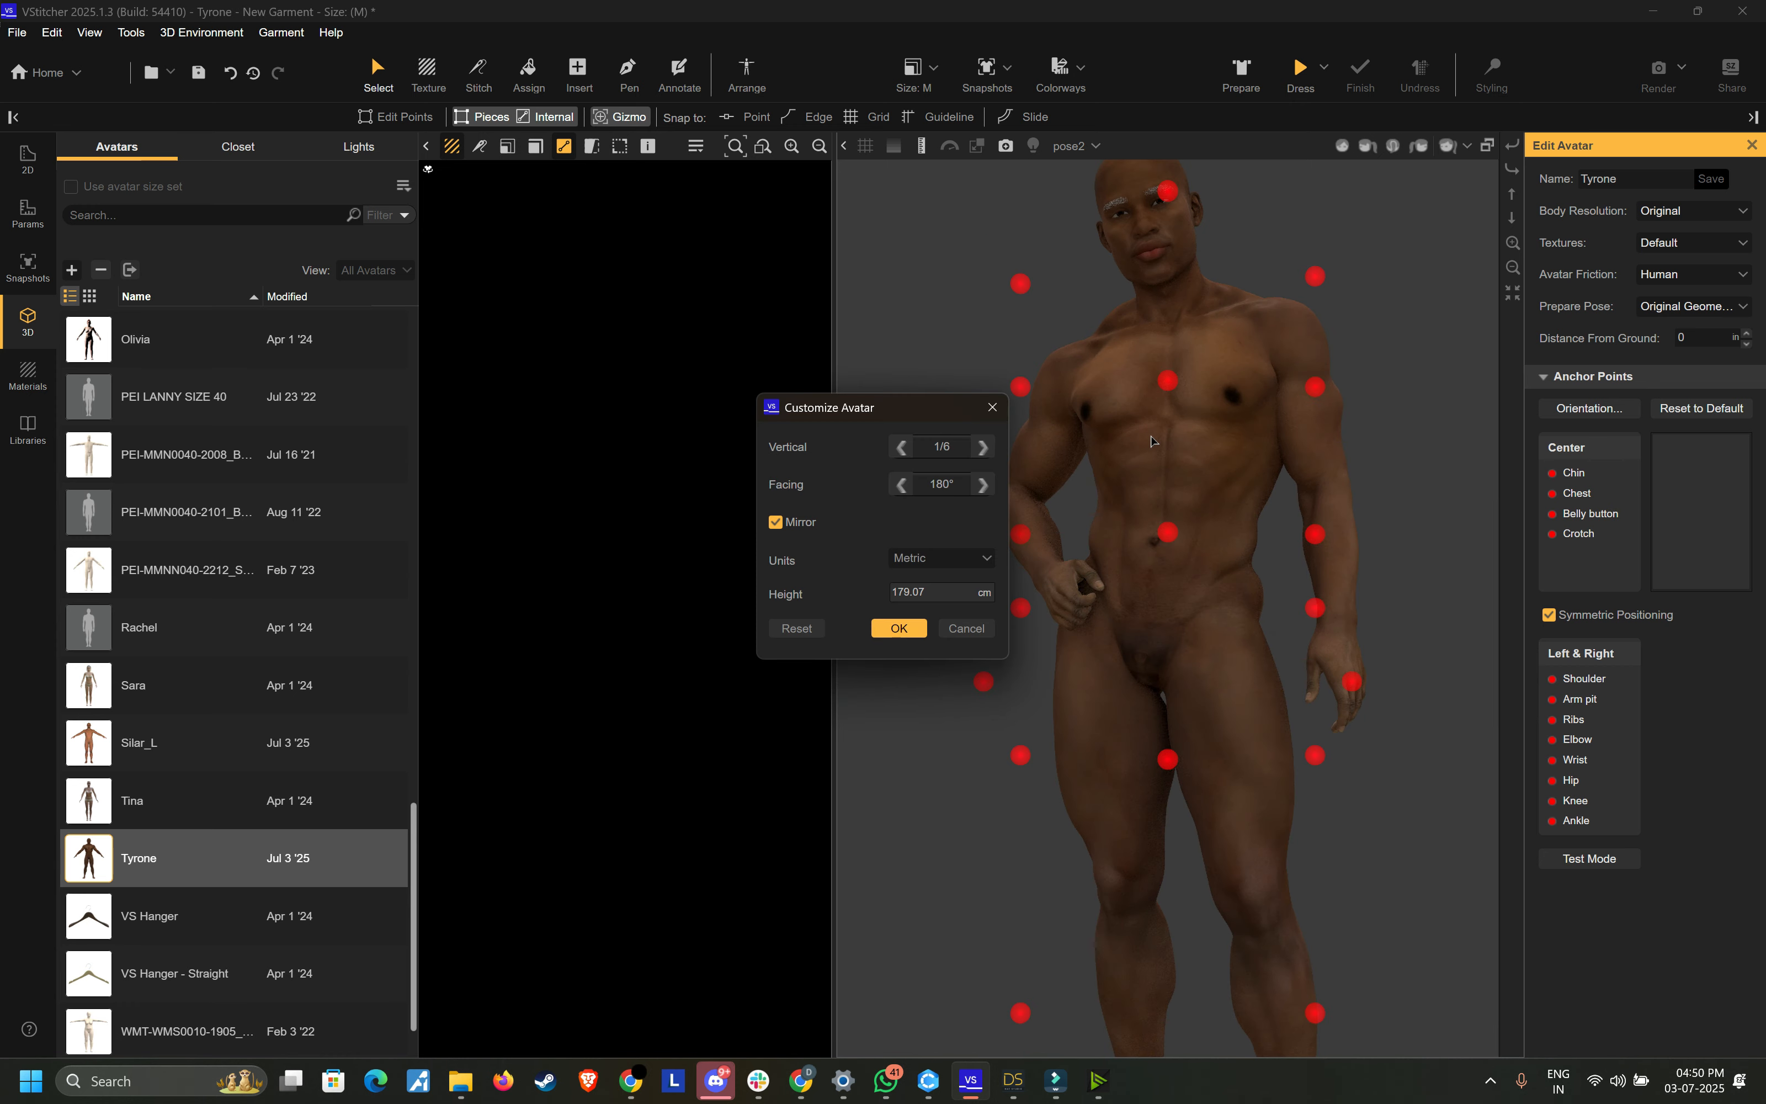
{"action": "left_click", "coordinate": [992, 406]}
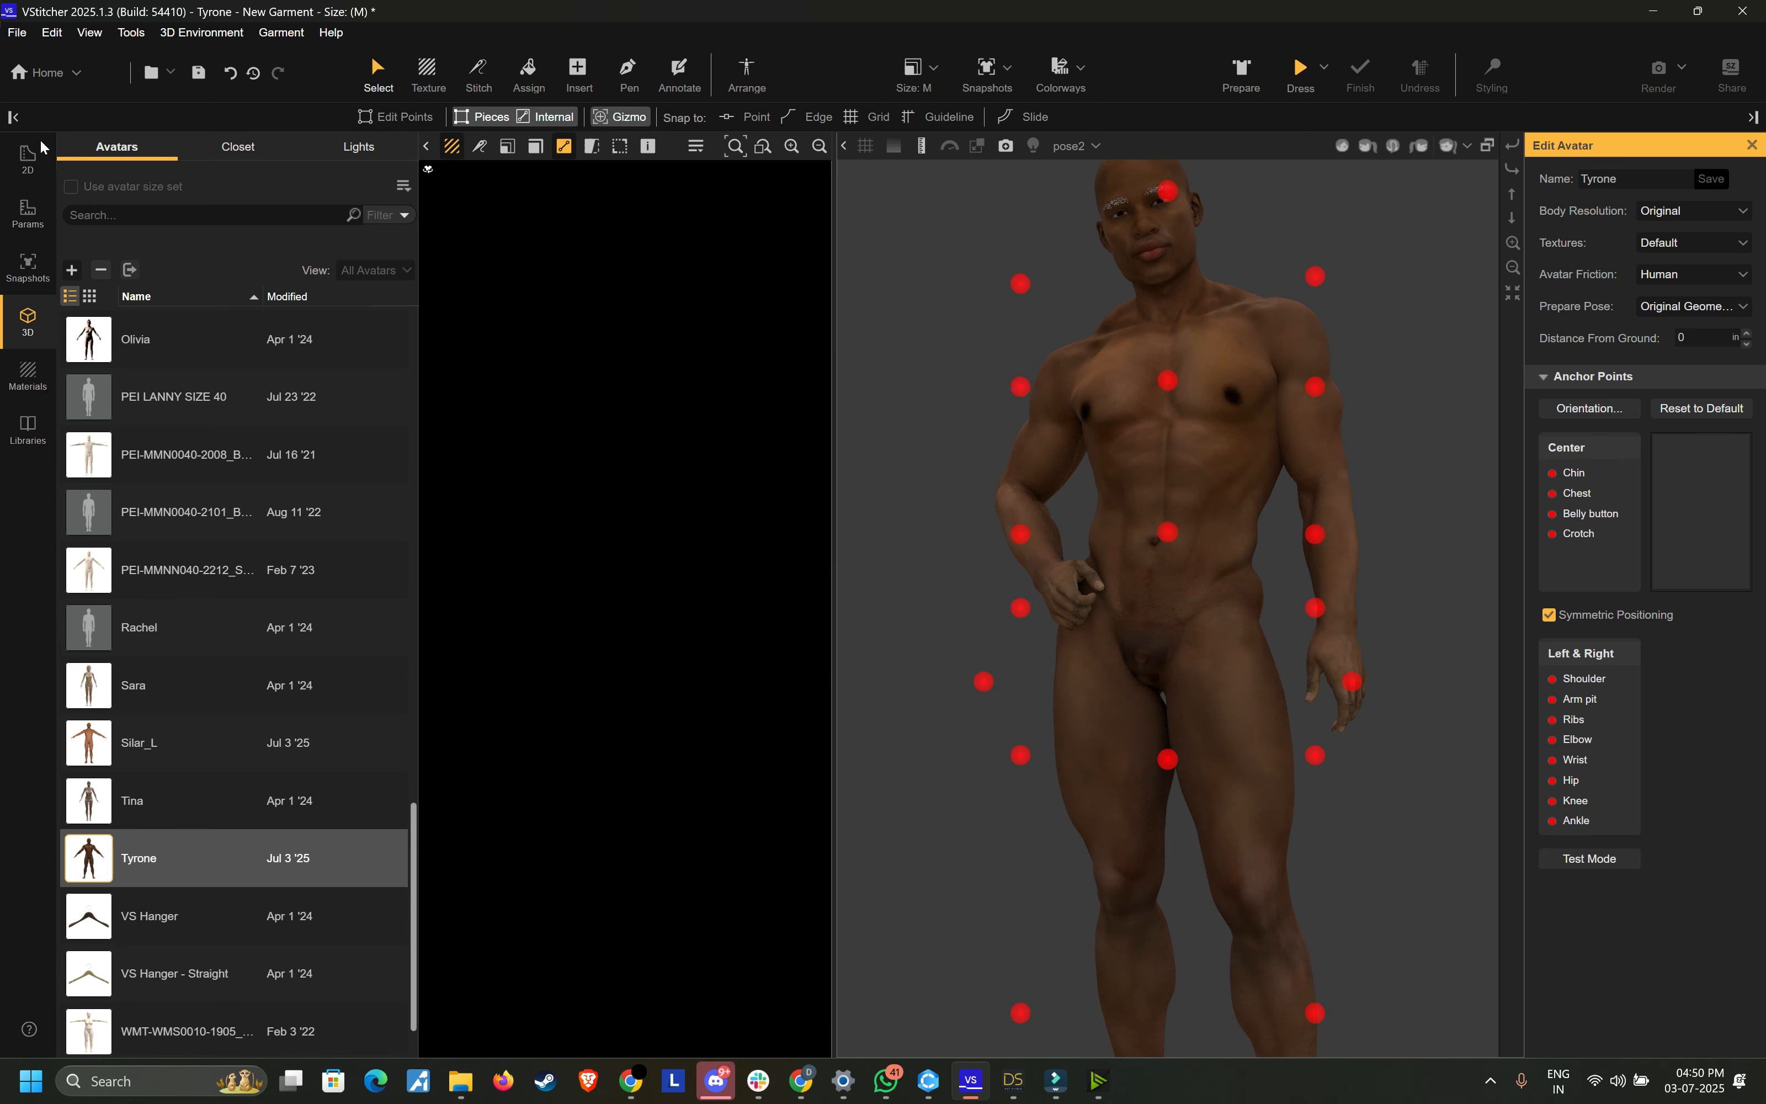
Step: Delete the freshly imported Tyrone avatar from the avatar list
{"action": "left_click", "coordinate": [71, 270]}
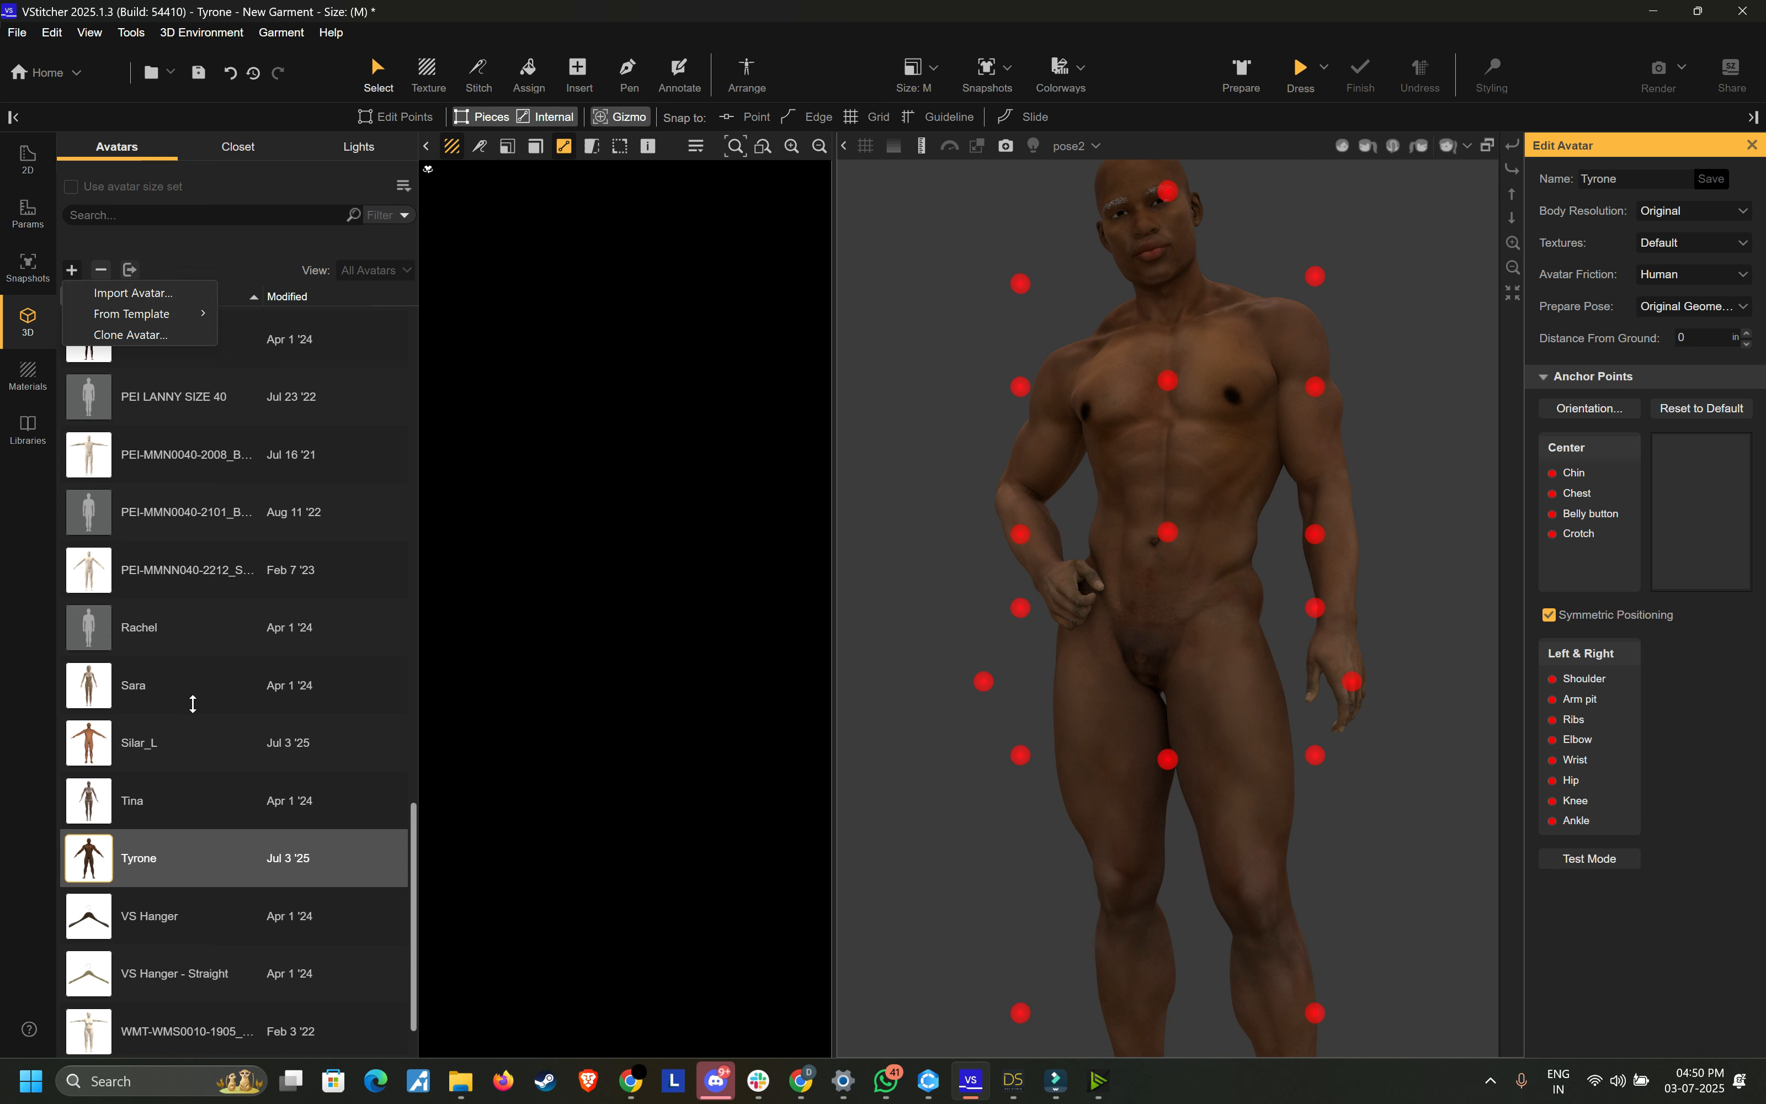
{"action": "left_click", "coordinate": [172, 859]}
{"action": "left_click", "coordinate": [100, 271]}
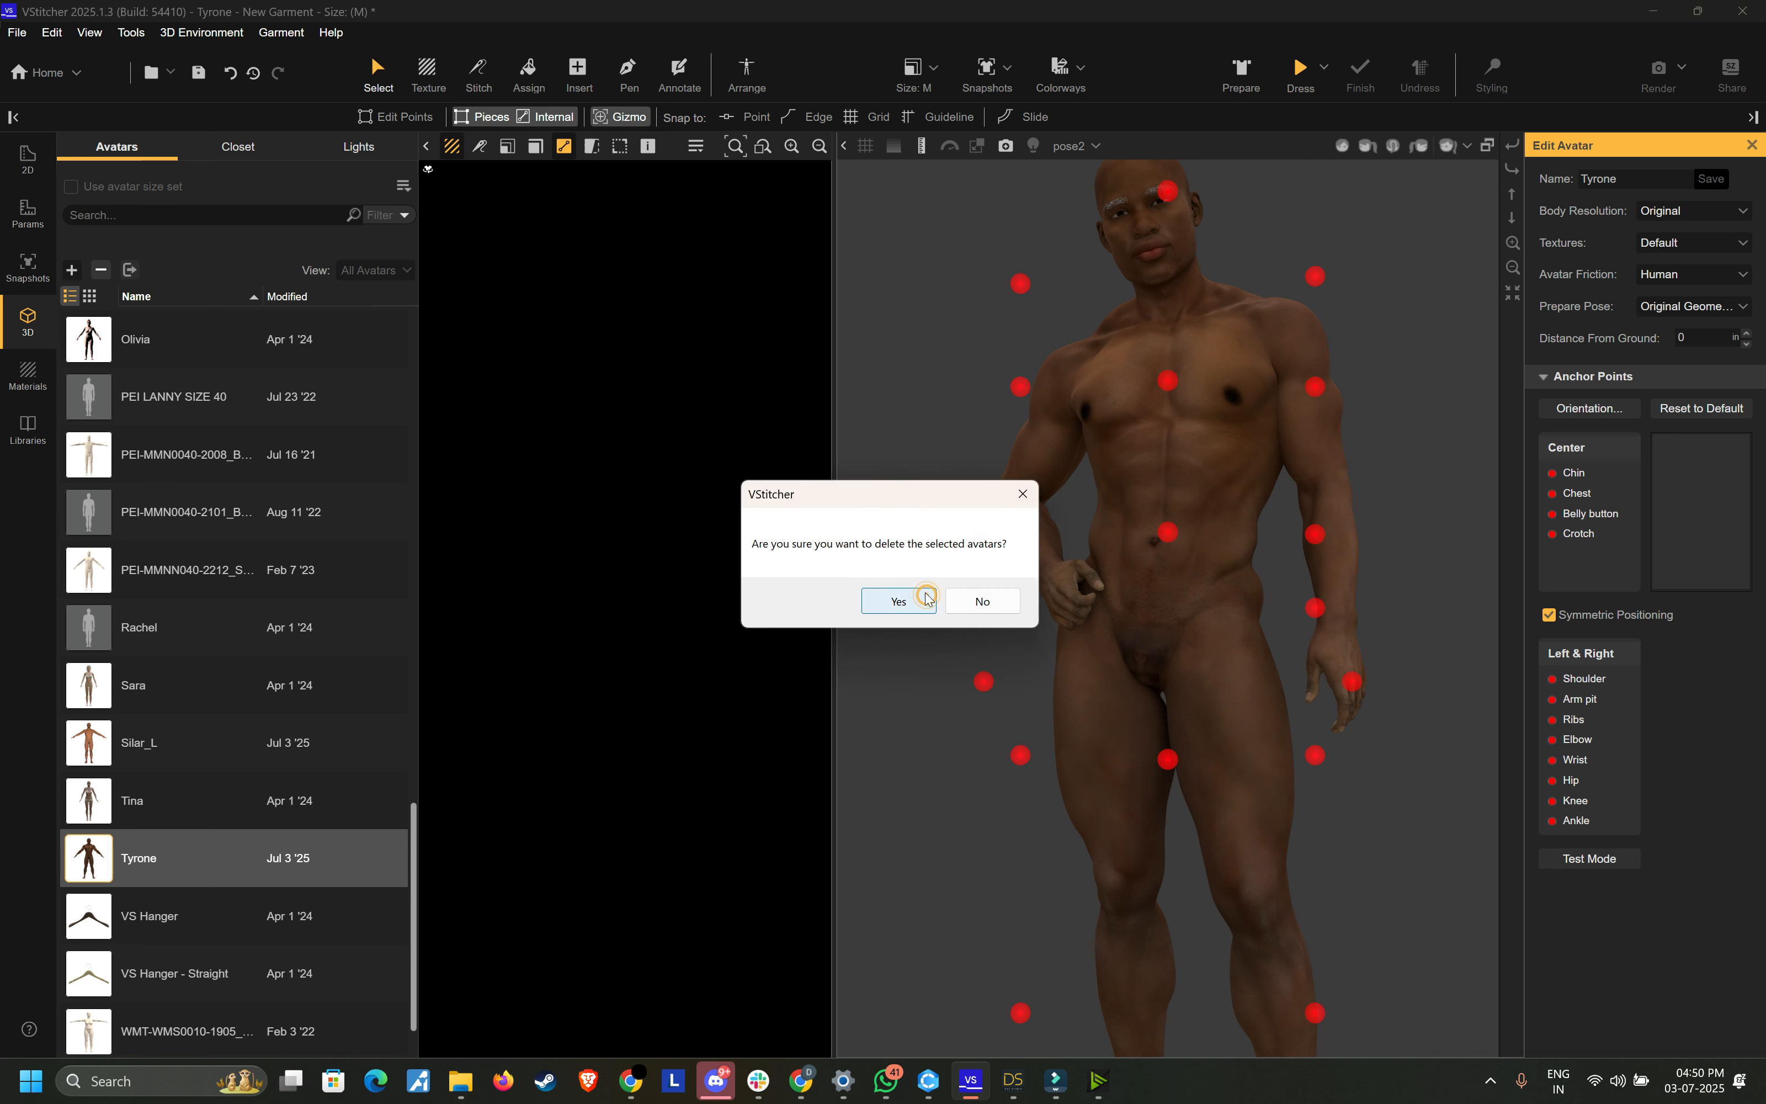
{"action": "left_click", "coordinate": [927, 599]}
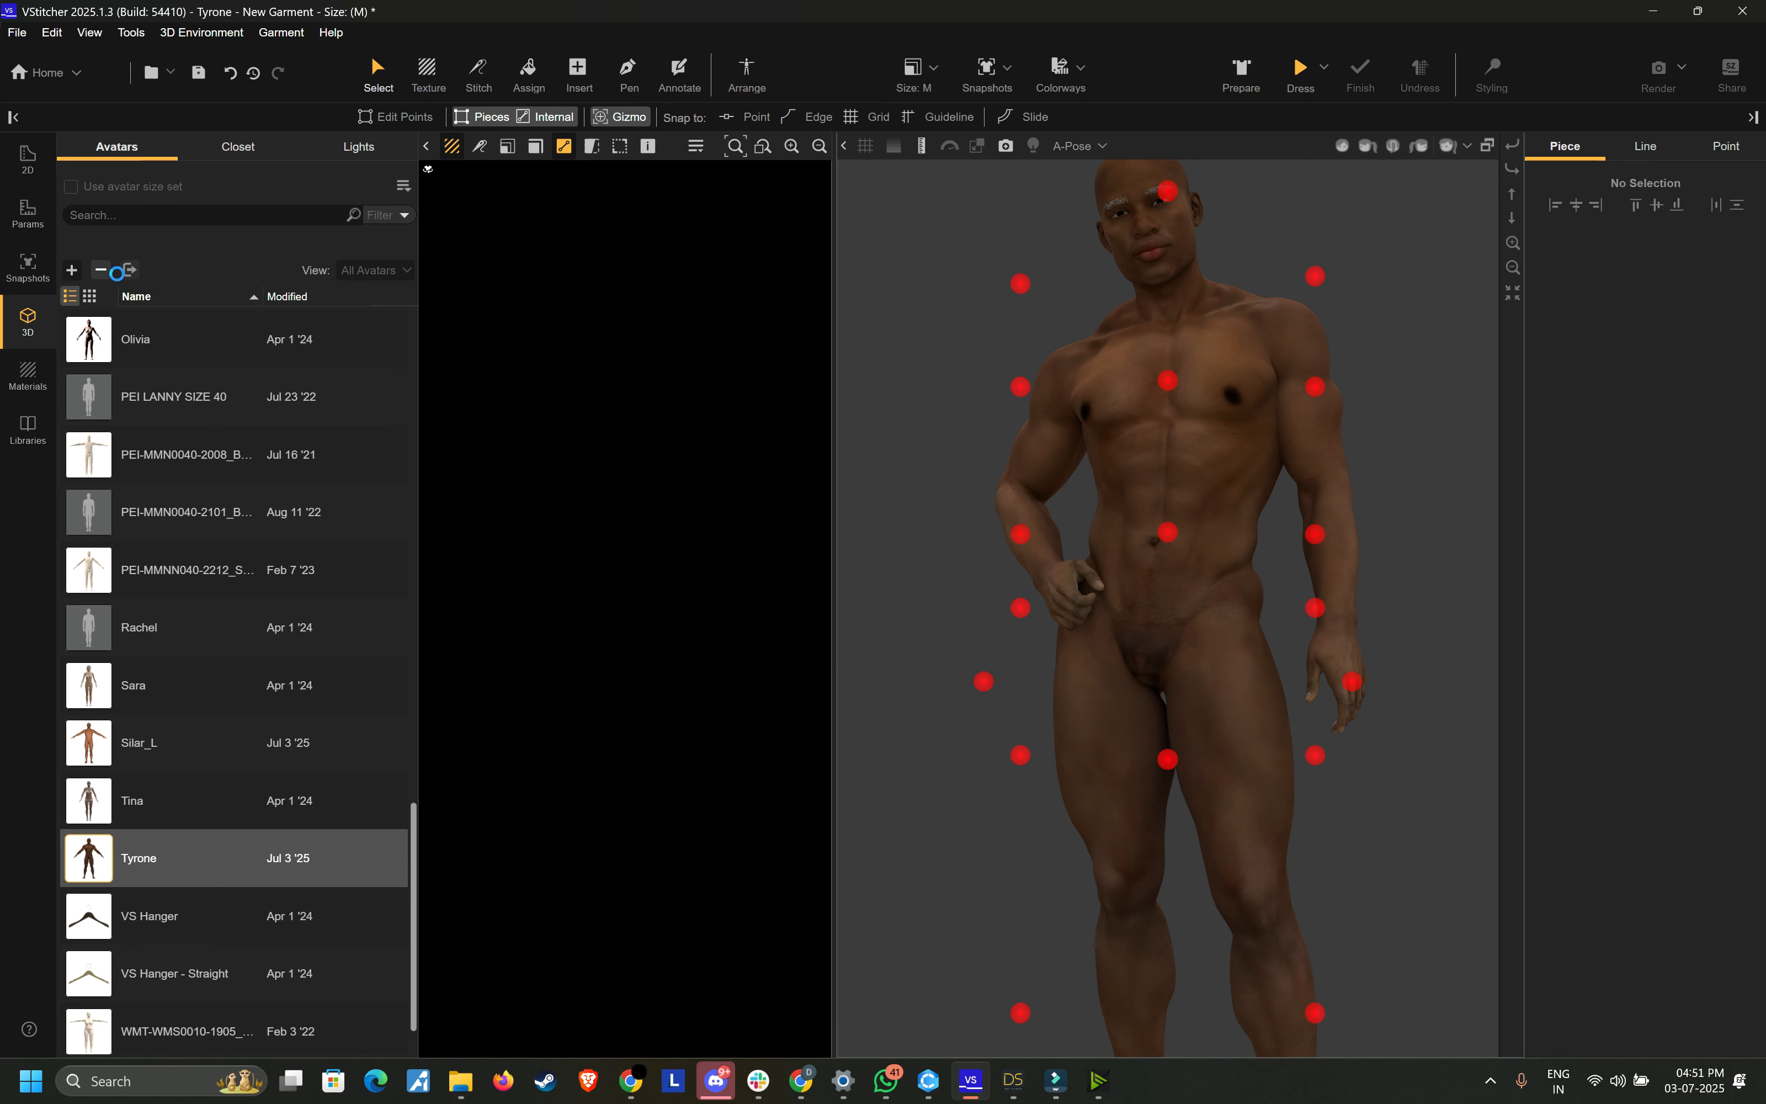
Step: Import Tyrone.obj from the CLO Obj folder again and cancel the avatar customization
{"action": "left_click", "coordinate": [74, 275]}
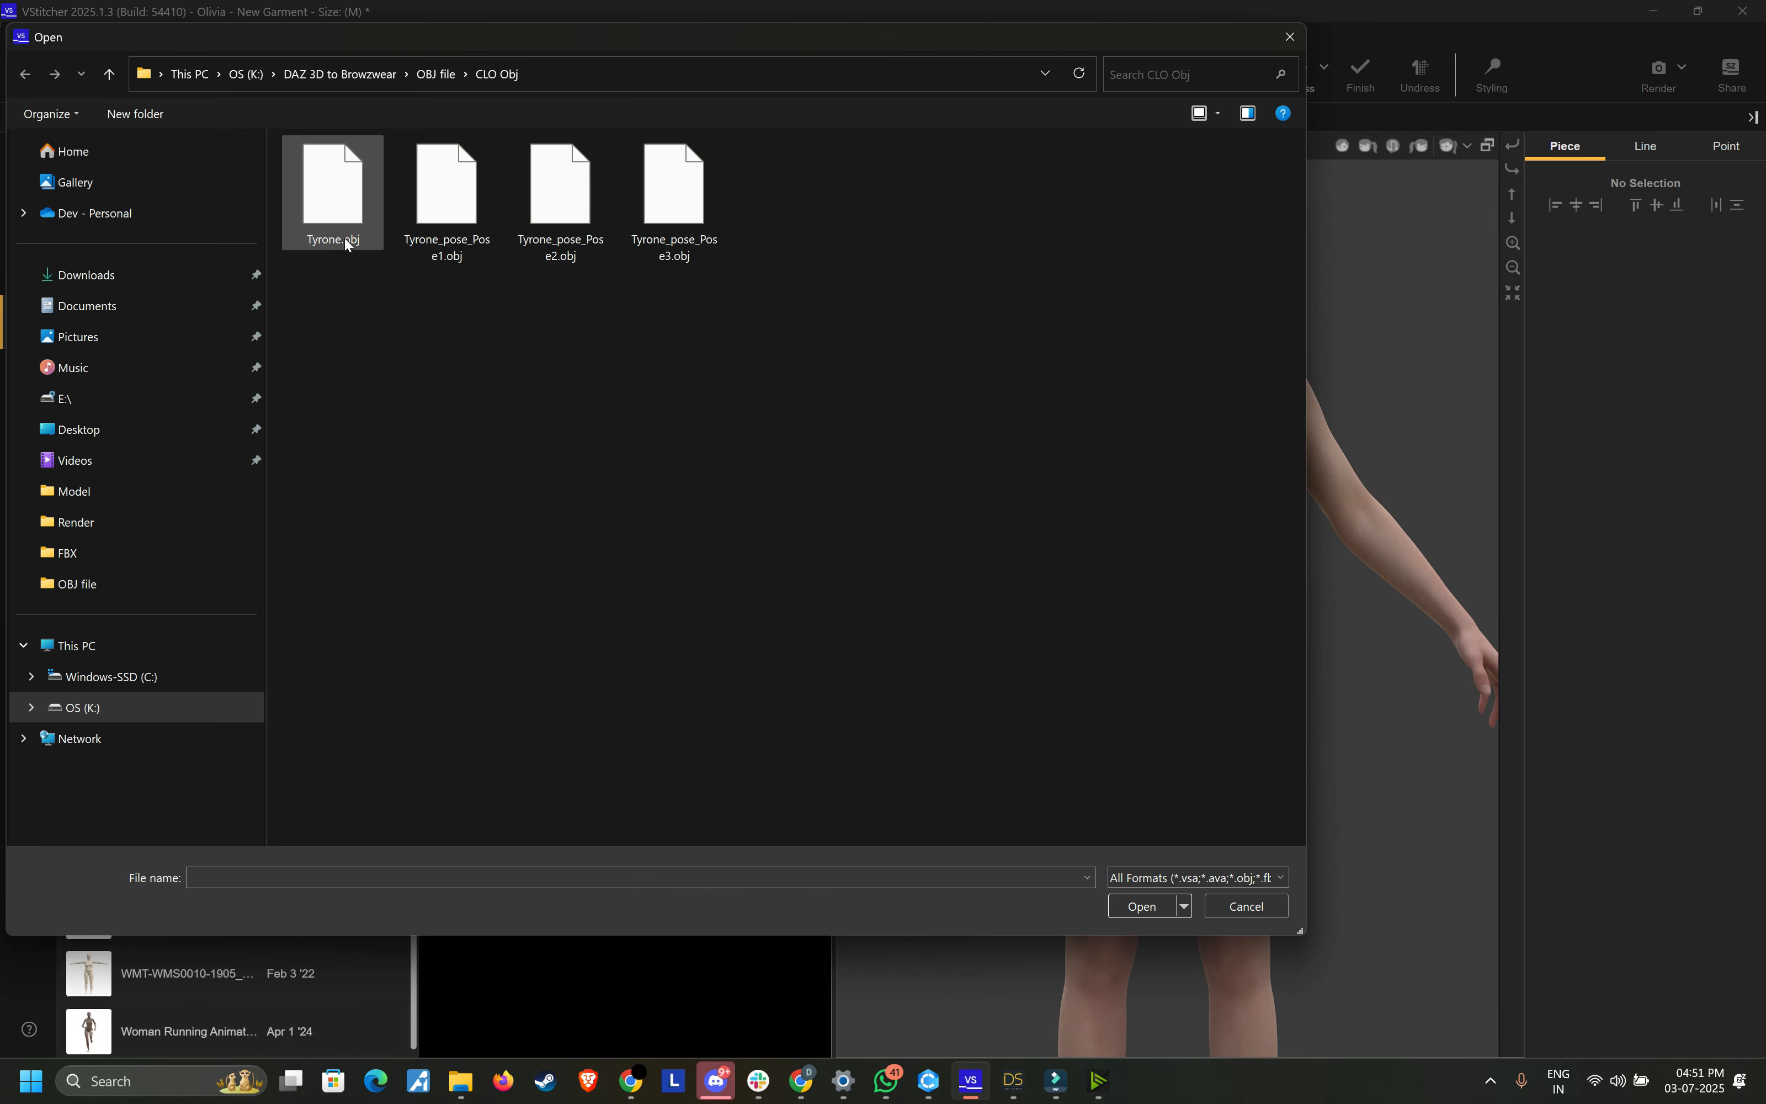
{"action": "left_click", "coordinate": [346, 244]}
{"action": "left_click", "coordinate": [391, 174]}
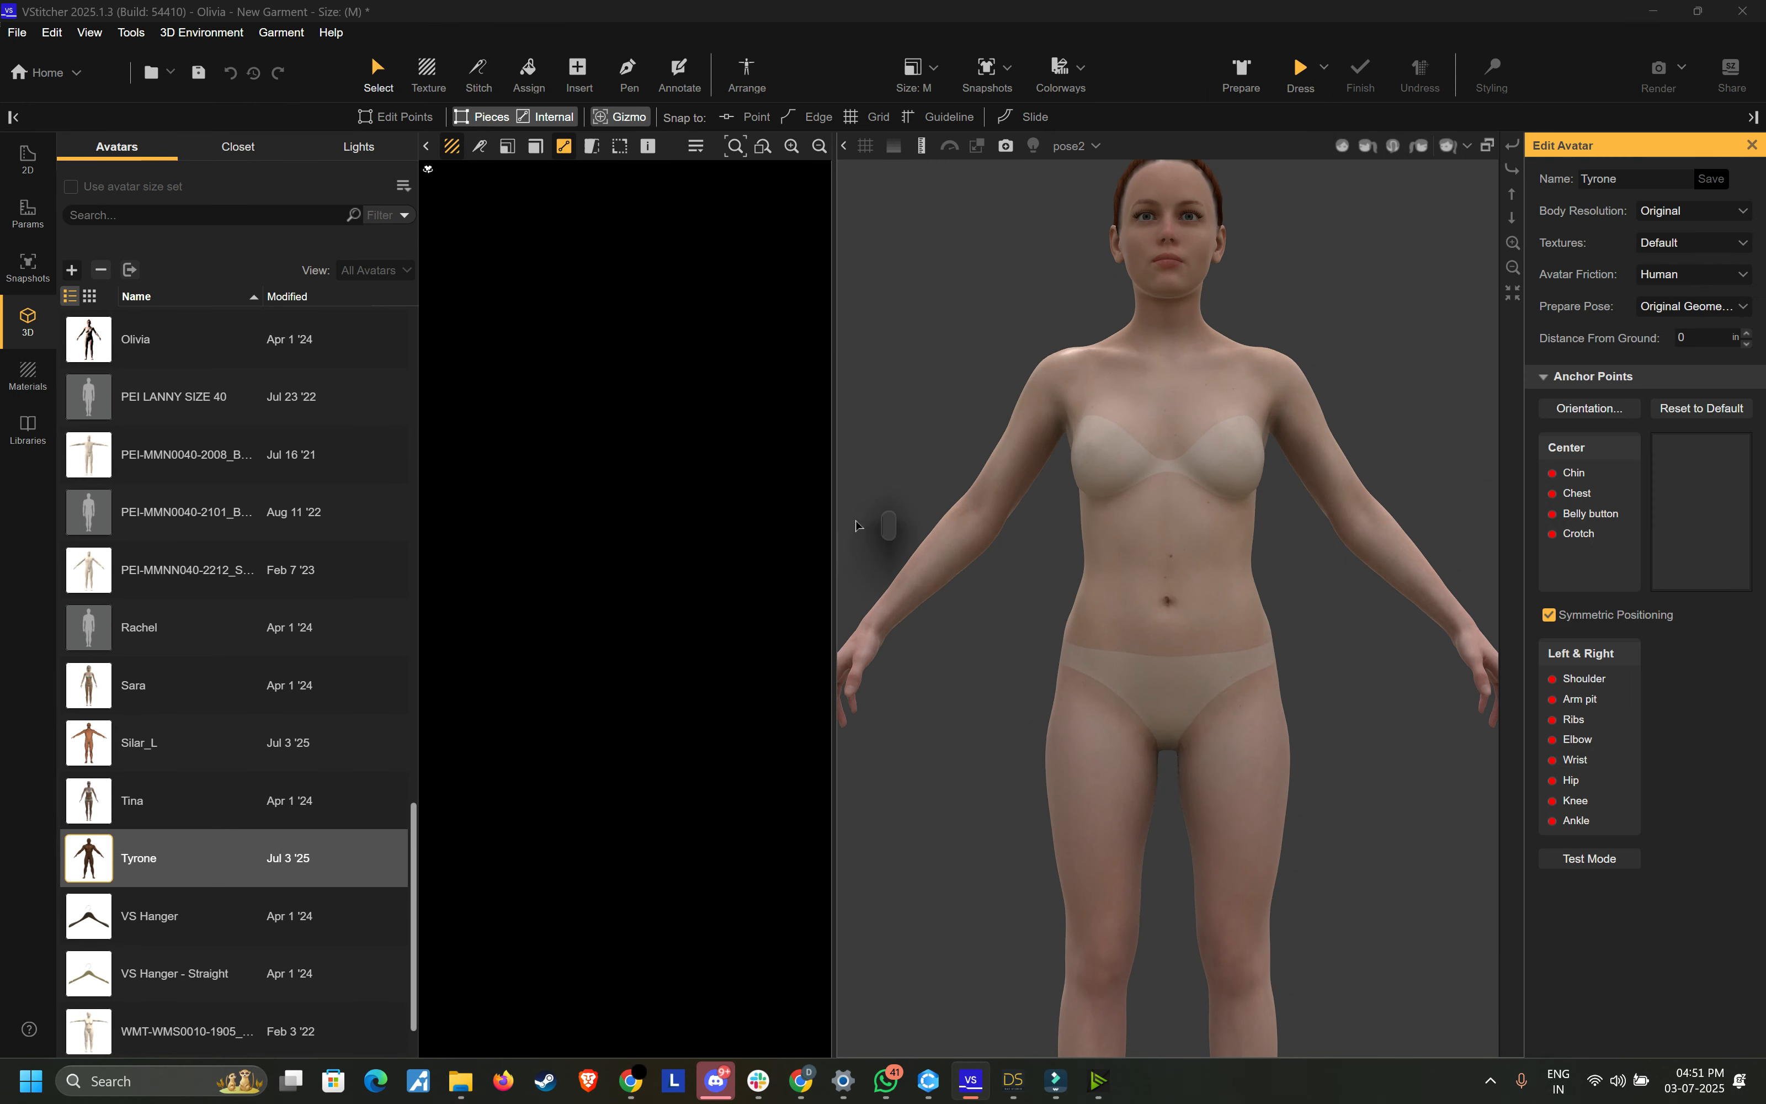
{"action": "left_click", "coordinate": [960, 630]}
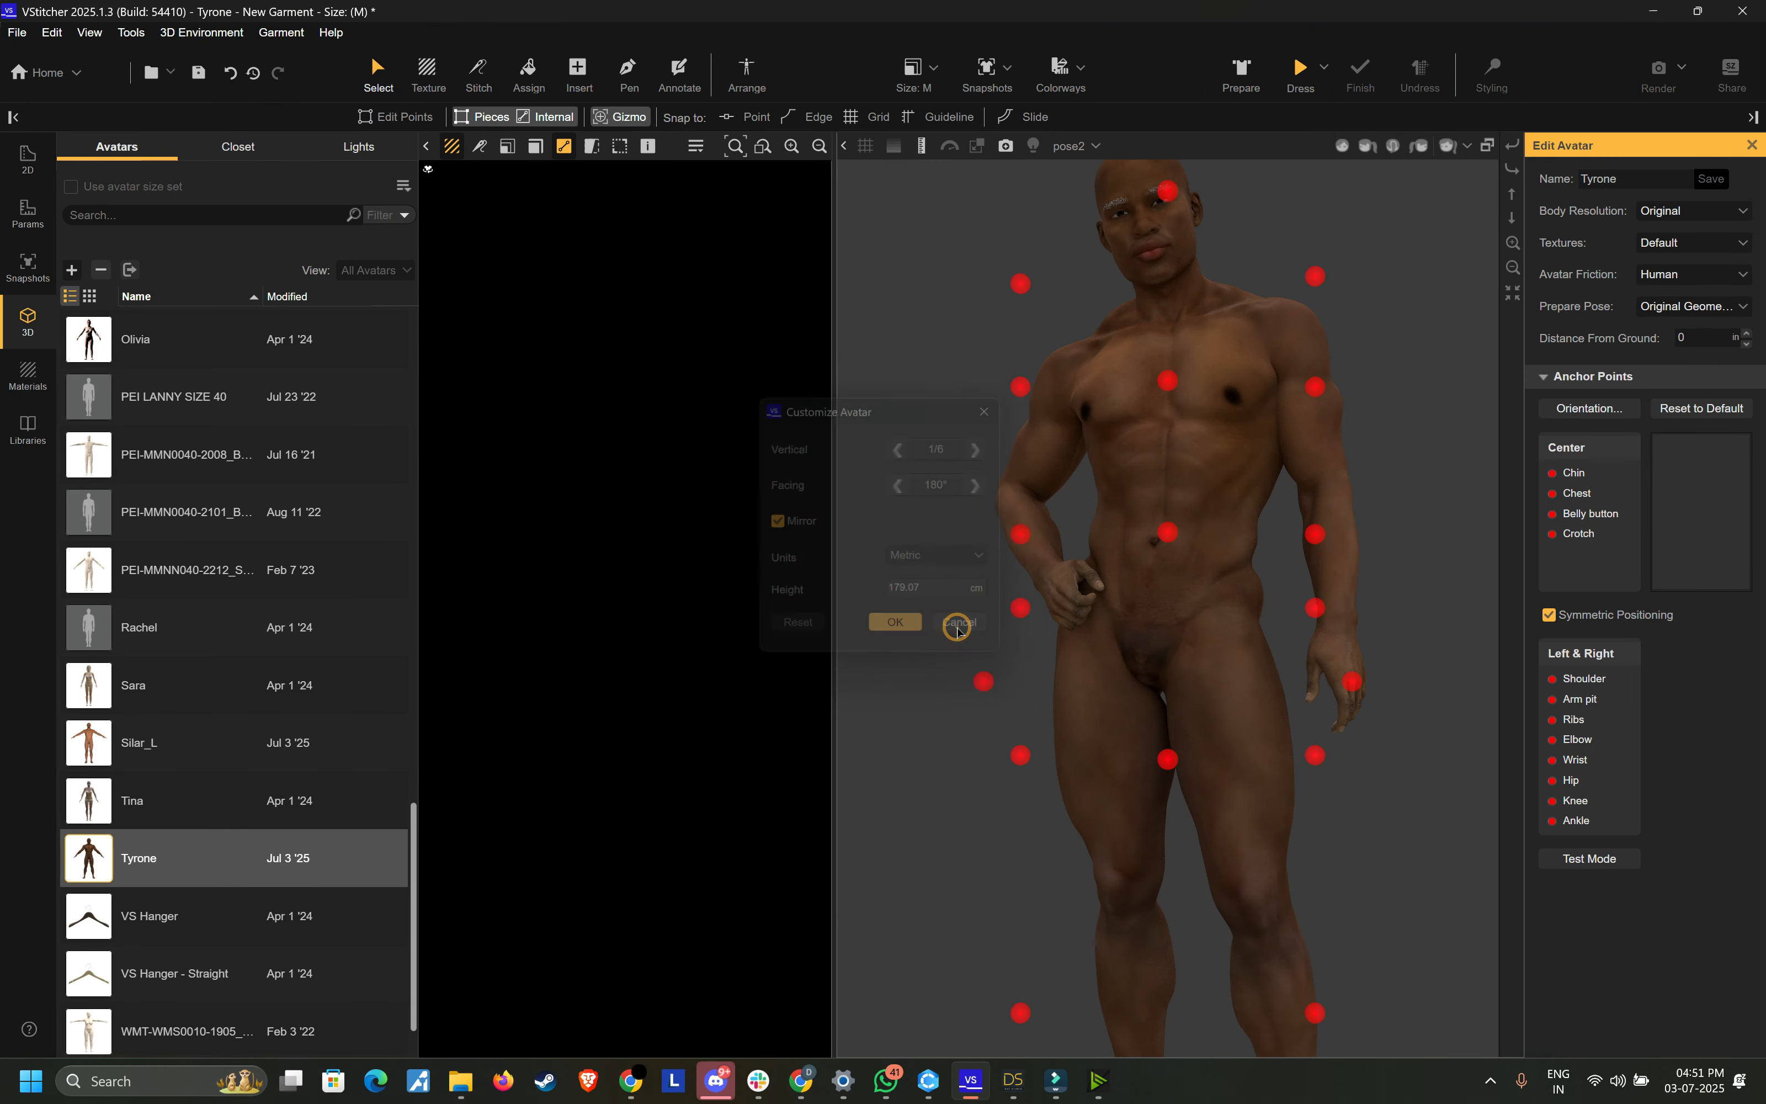
Step: Switch to CLO and import the base Tyrone.obj from the OBJ file folder as the avatar
{"action": "left_click", "coordinate": [928, 1081]}
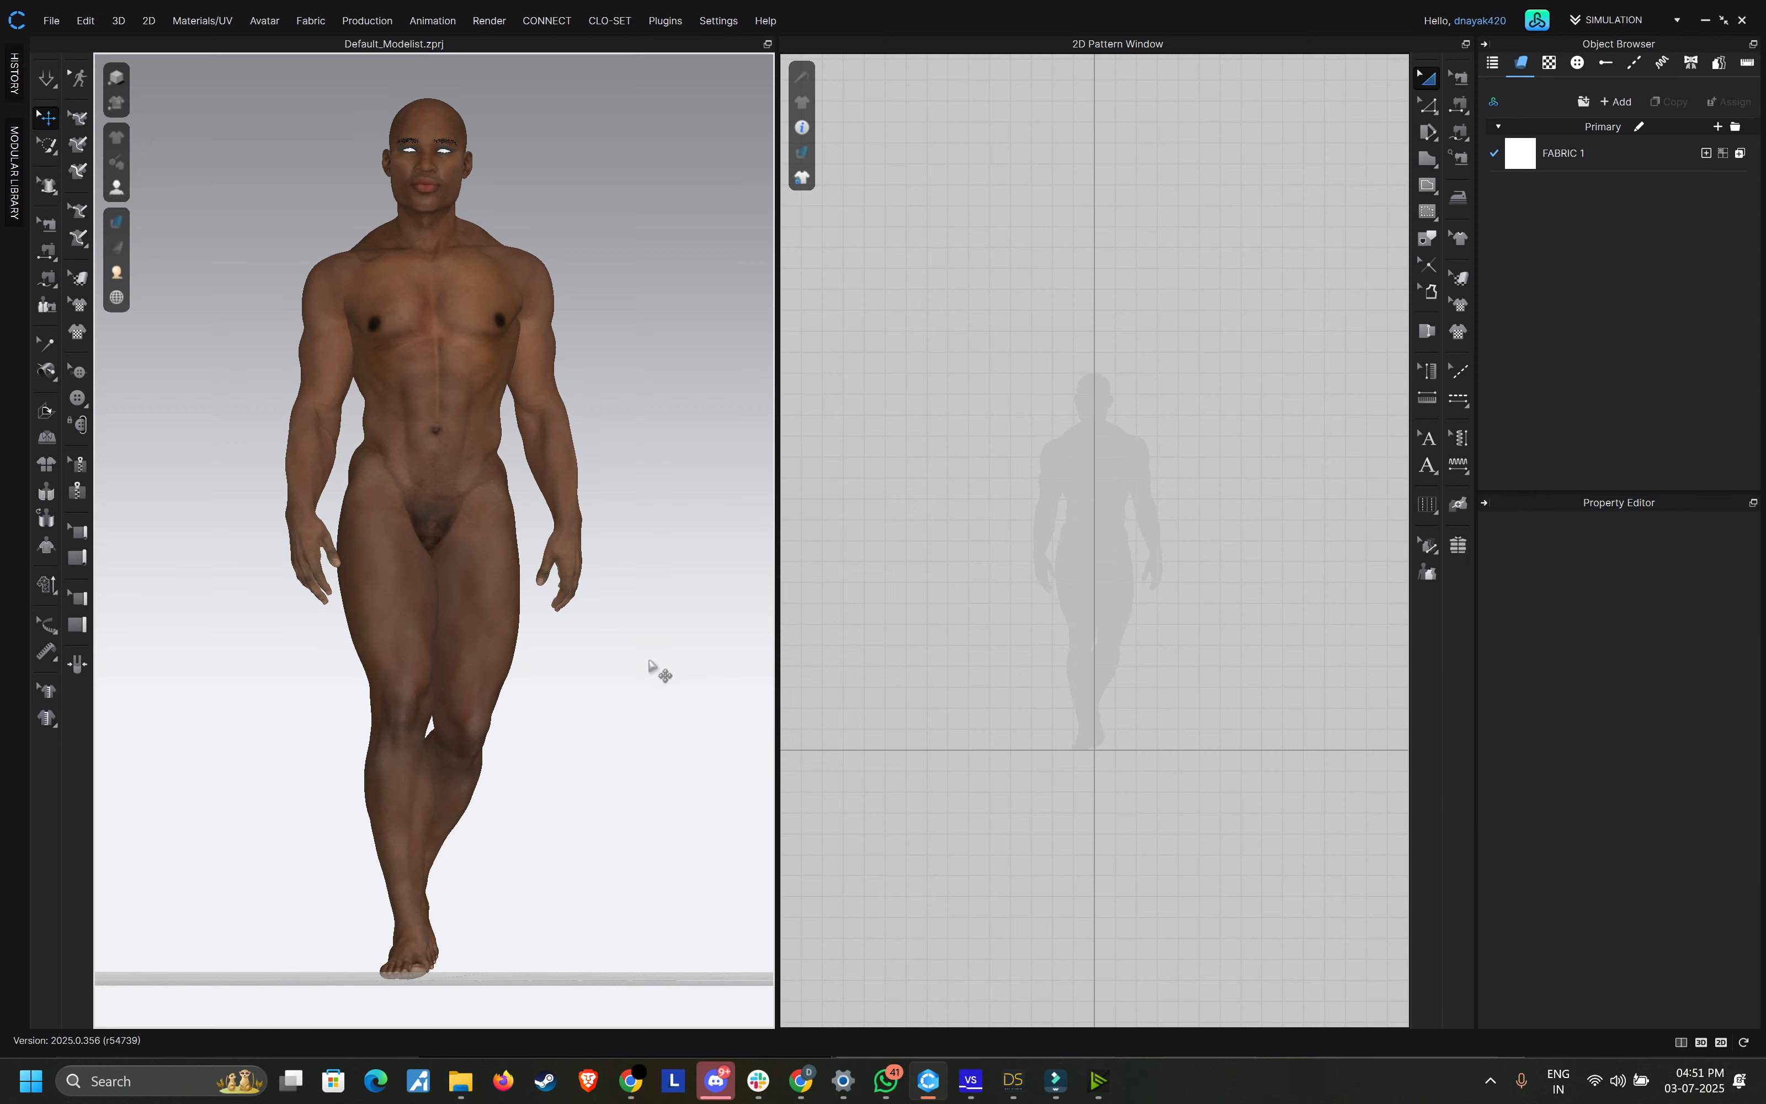
{"action": "left_click", "coordinate": [51, 21]}
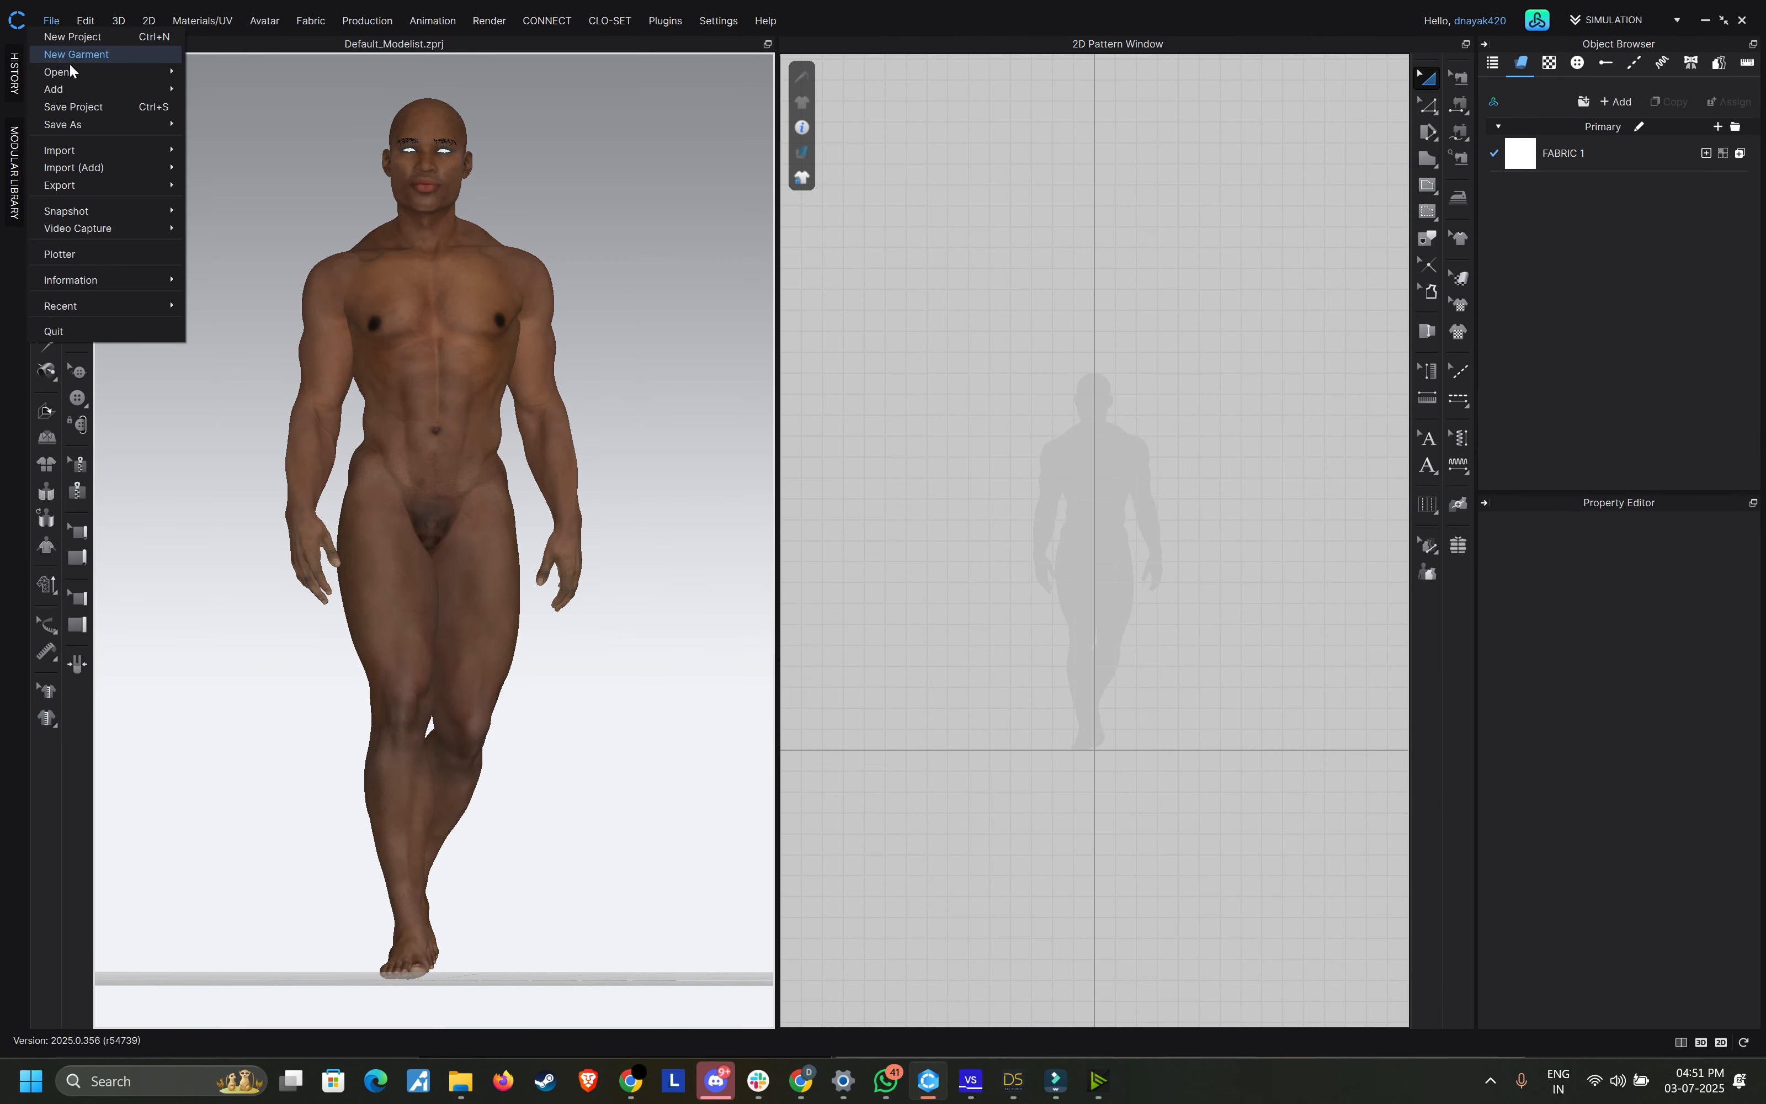
{"action": "mouse_move", "coordinate": [77, 72]}
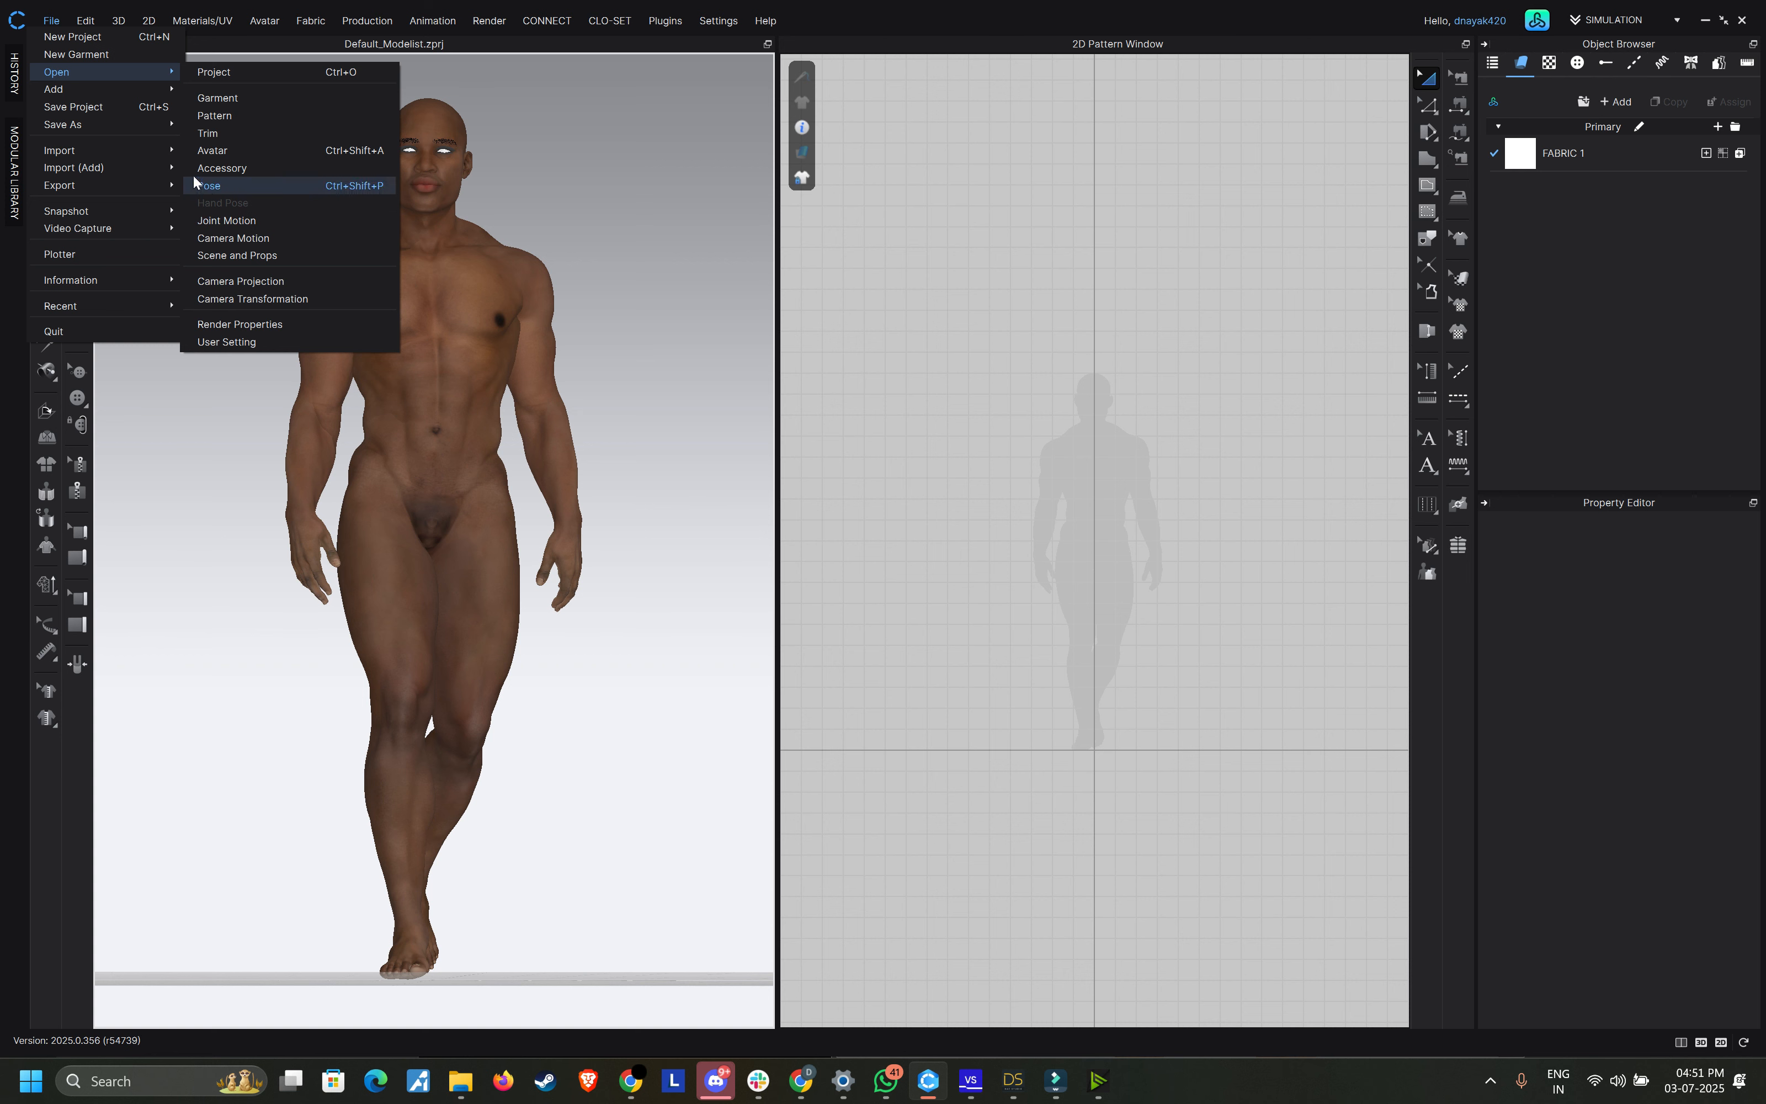
{"action": "left_click", "coordinate": [76, 148]}
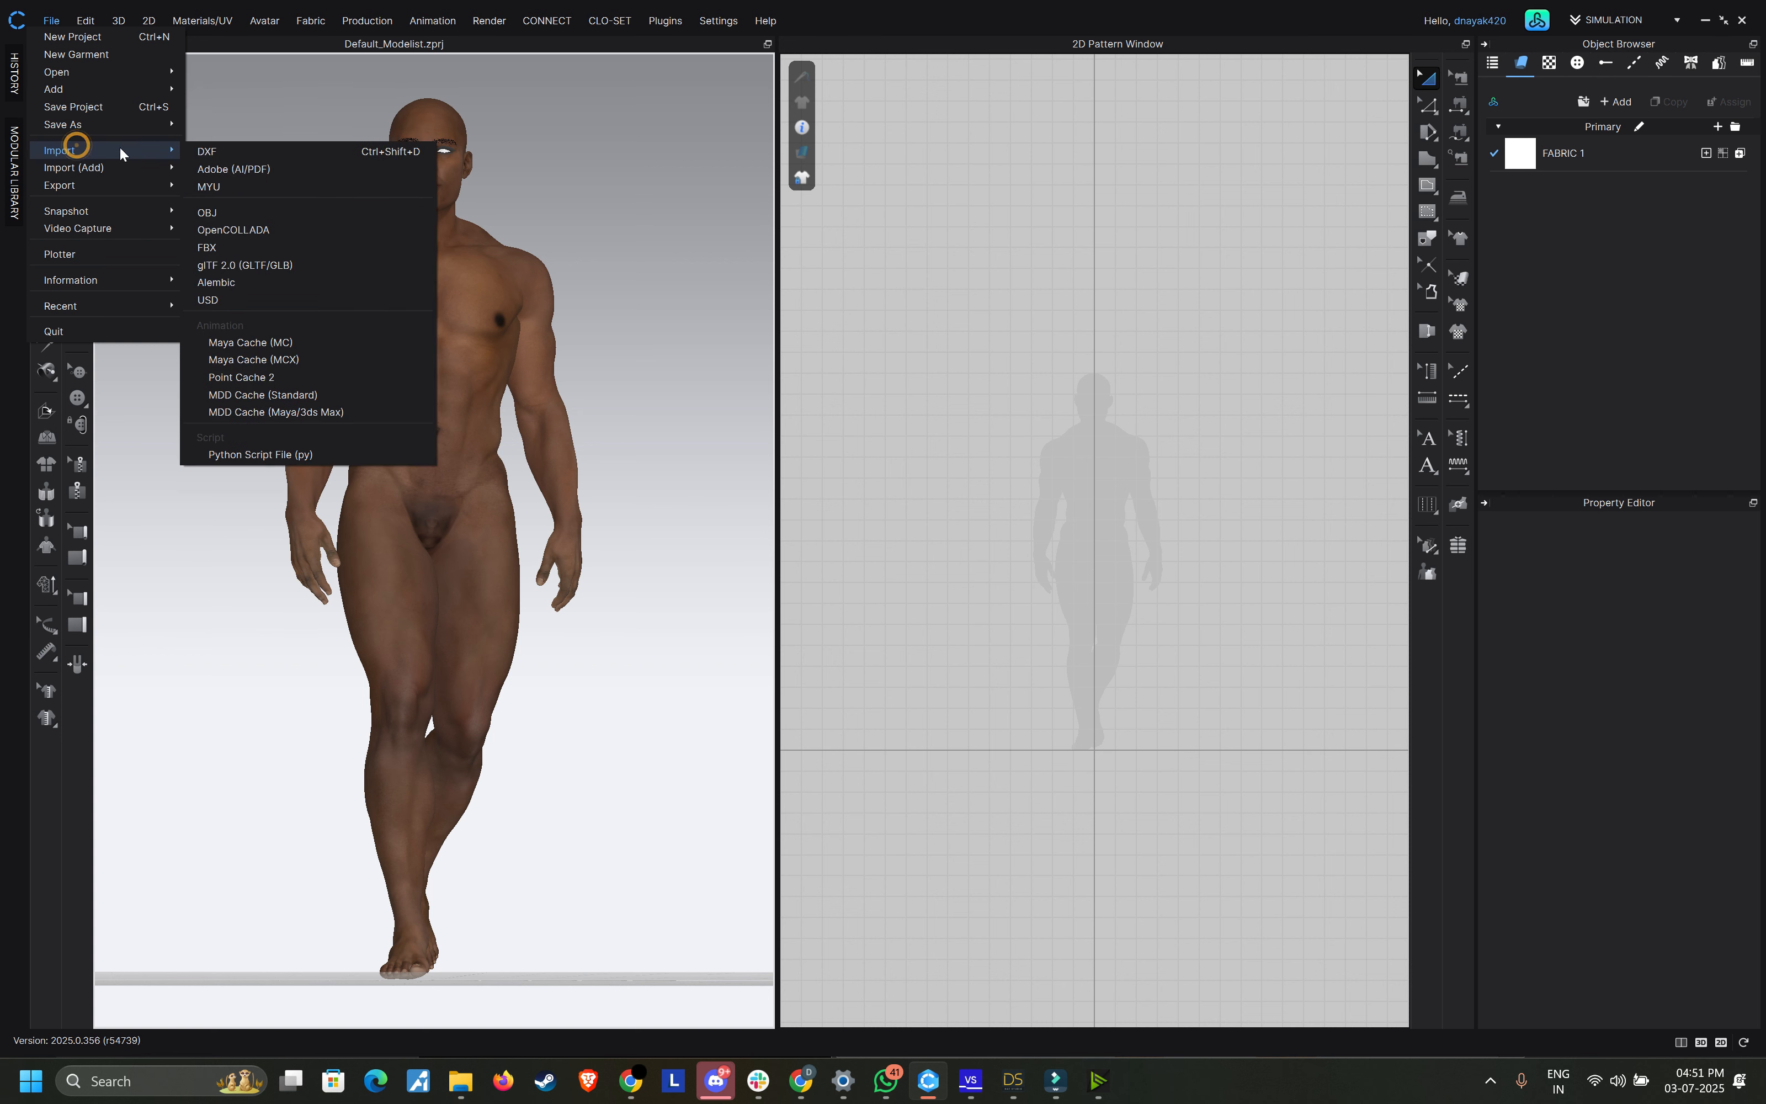
{"action": "left_click", "coordinate": [212, 212]}
{"action": "left_click", "coordinate": [652, 381]}
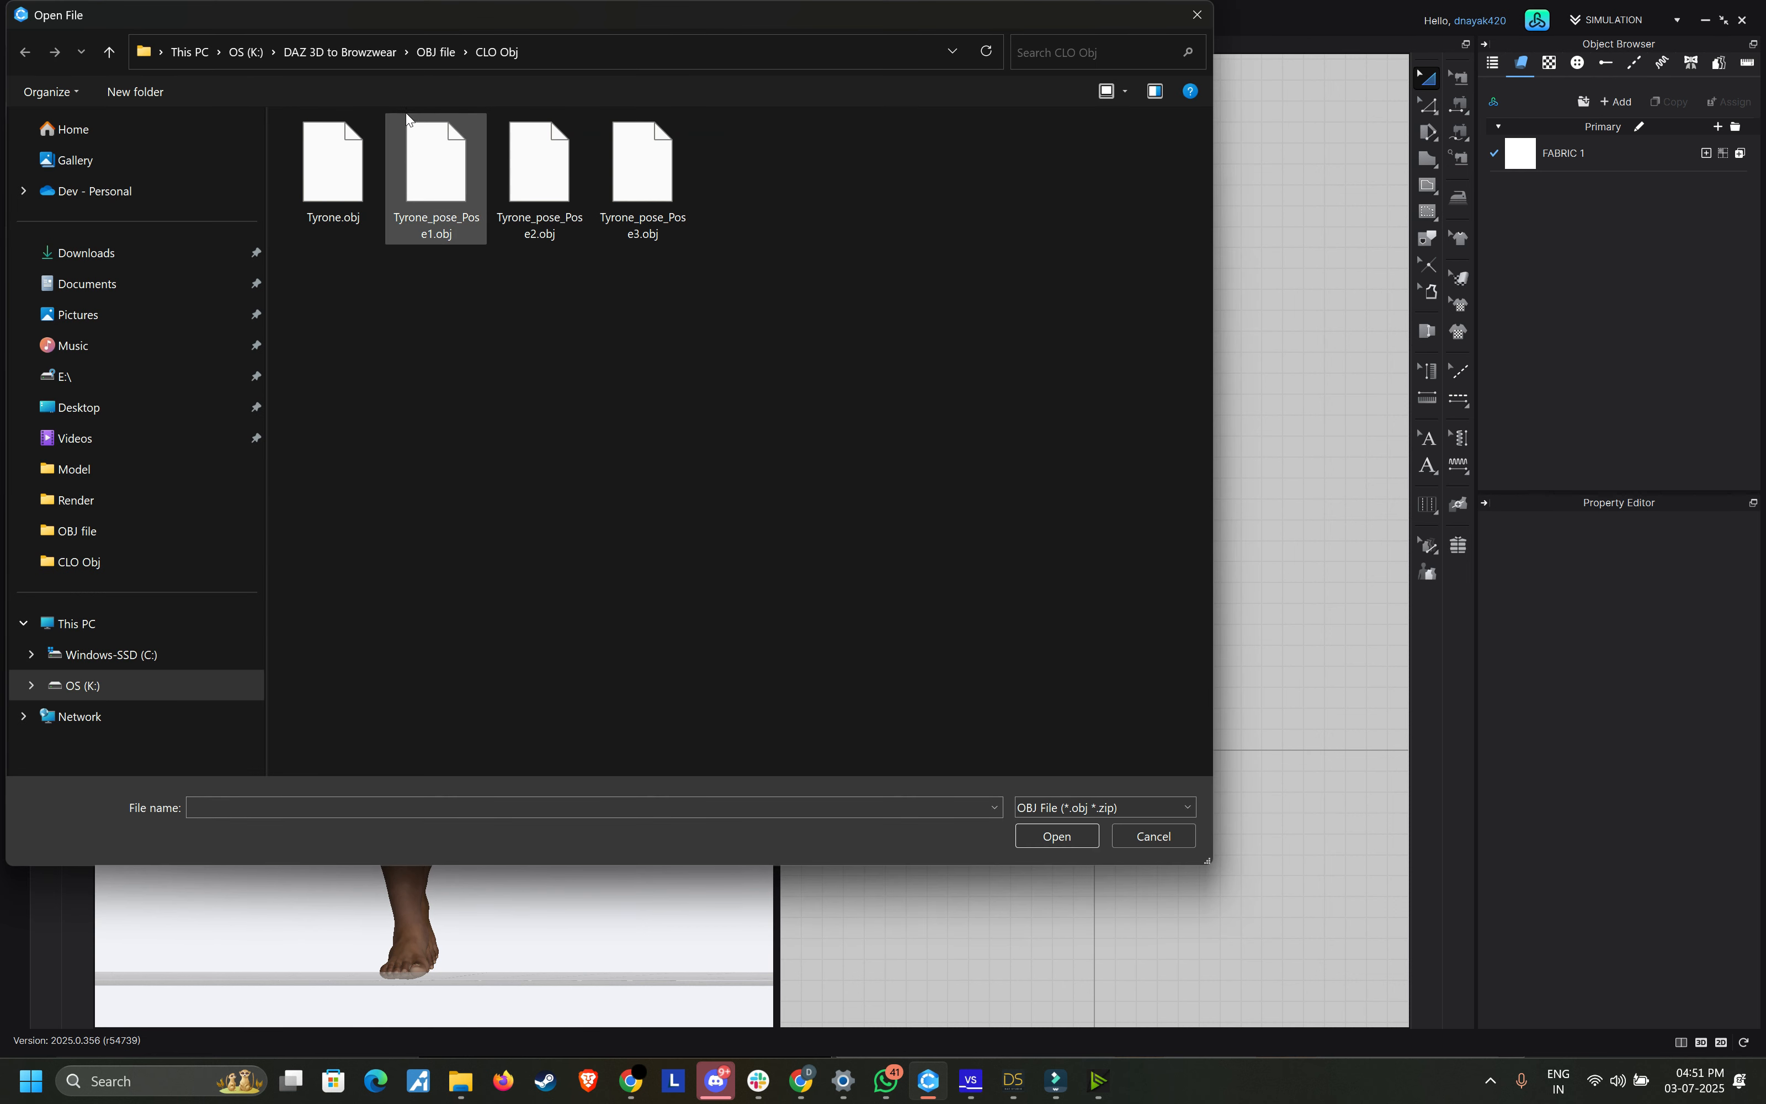
{"action": "left_click", "coordinate": [434, 54]}
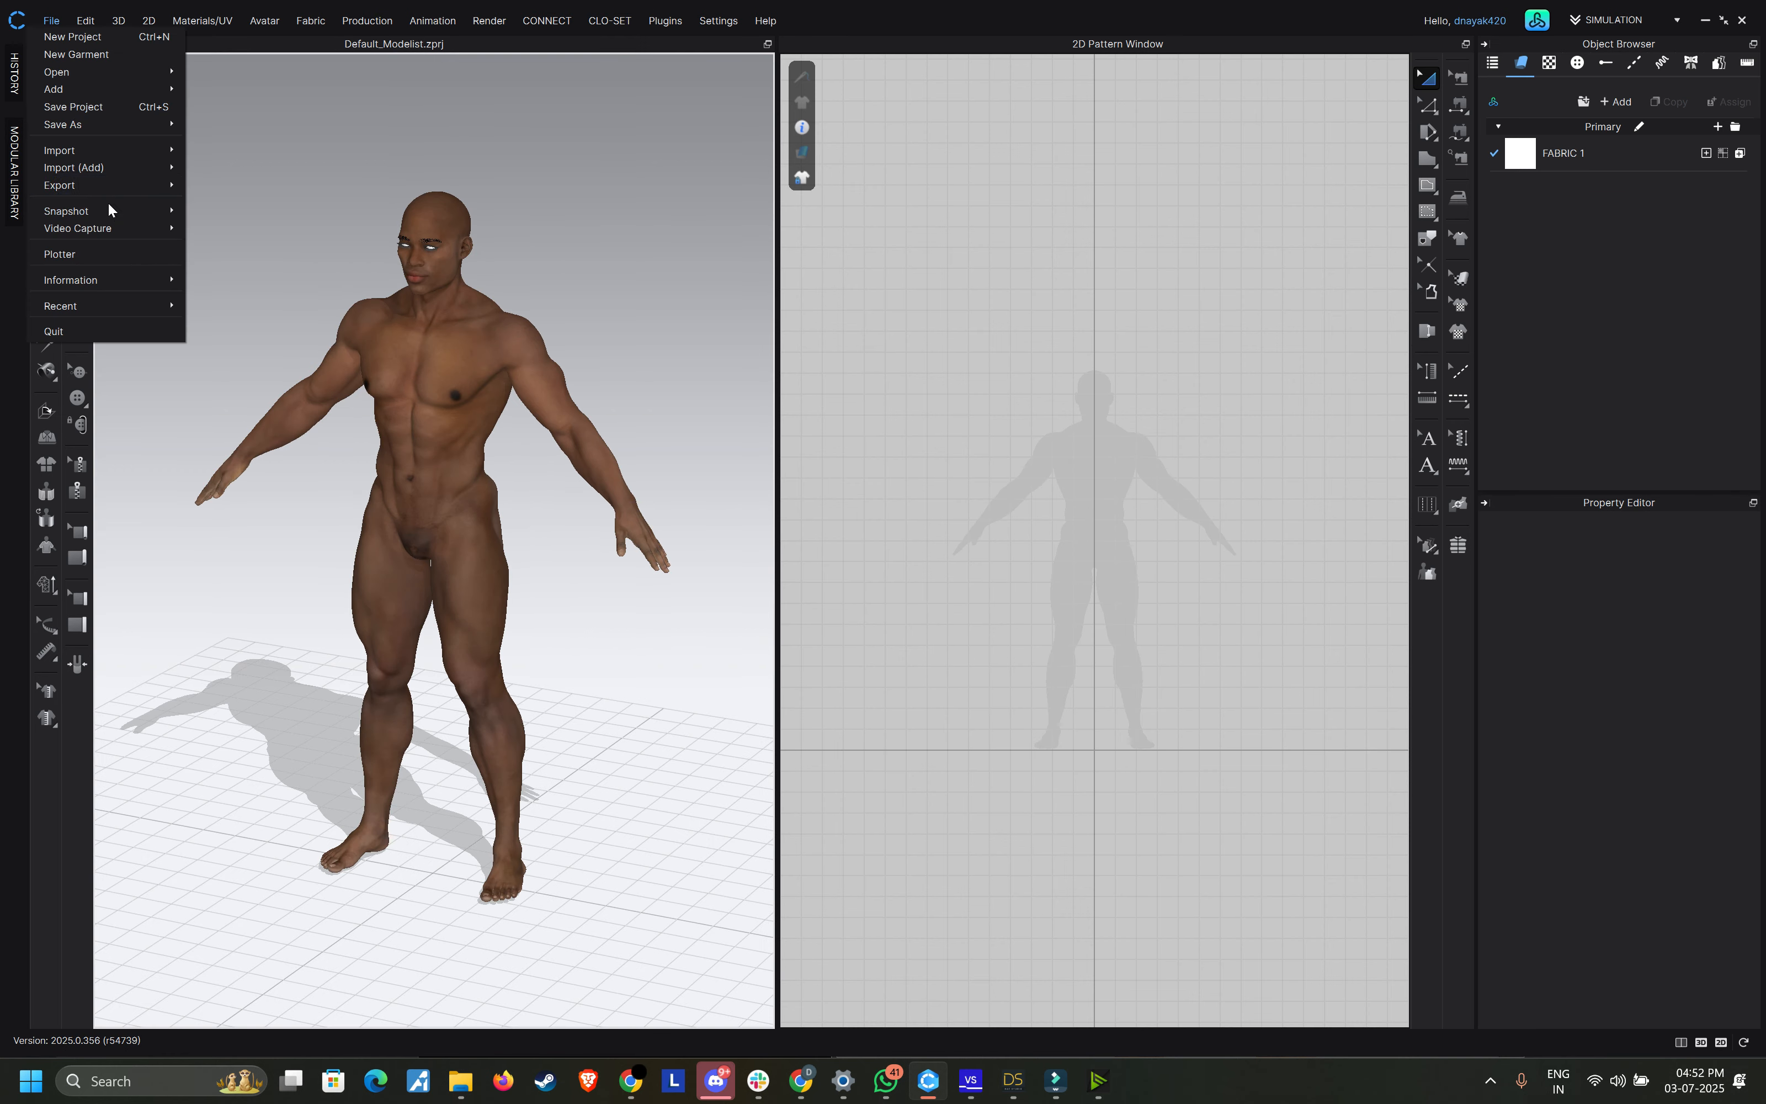
Step: Export the base Tyrone avatar from CLO as an OBJ file
{"action": "left_click", "coordinate": [219, 204]}
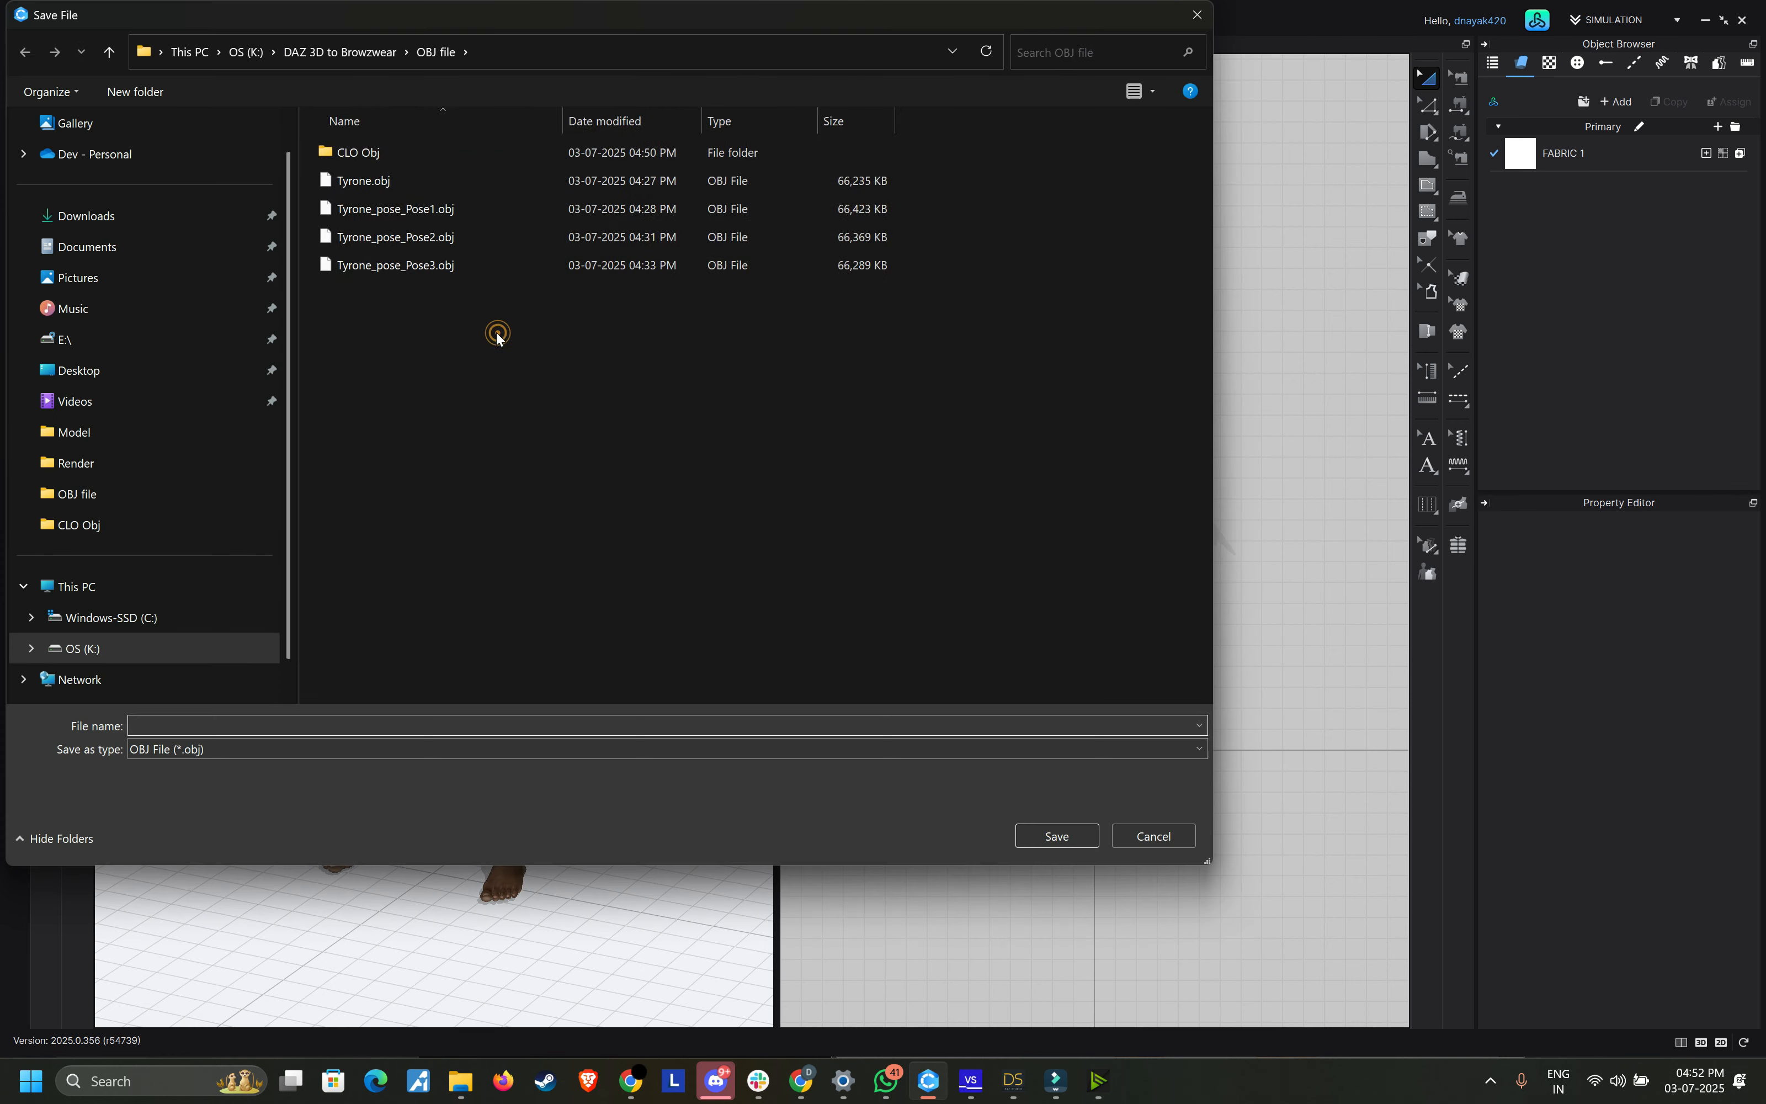
{"action": "left_click", "coordinate": [1057, 836]}
{"action": "key", "text": "Return"}
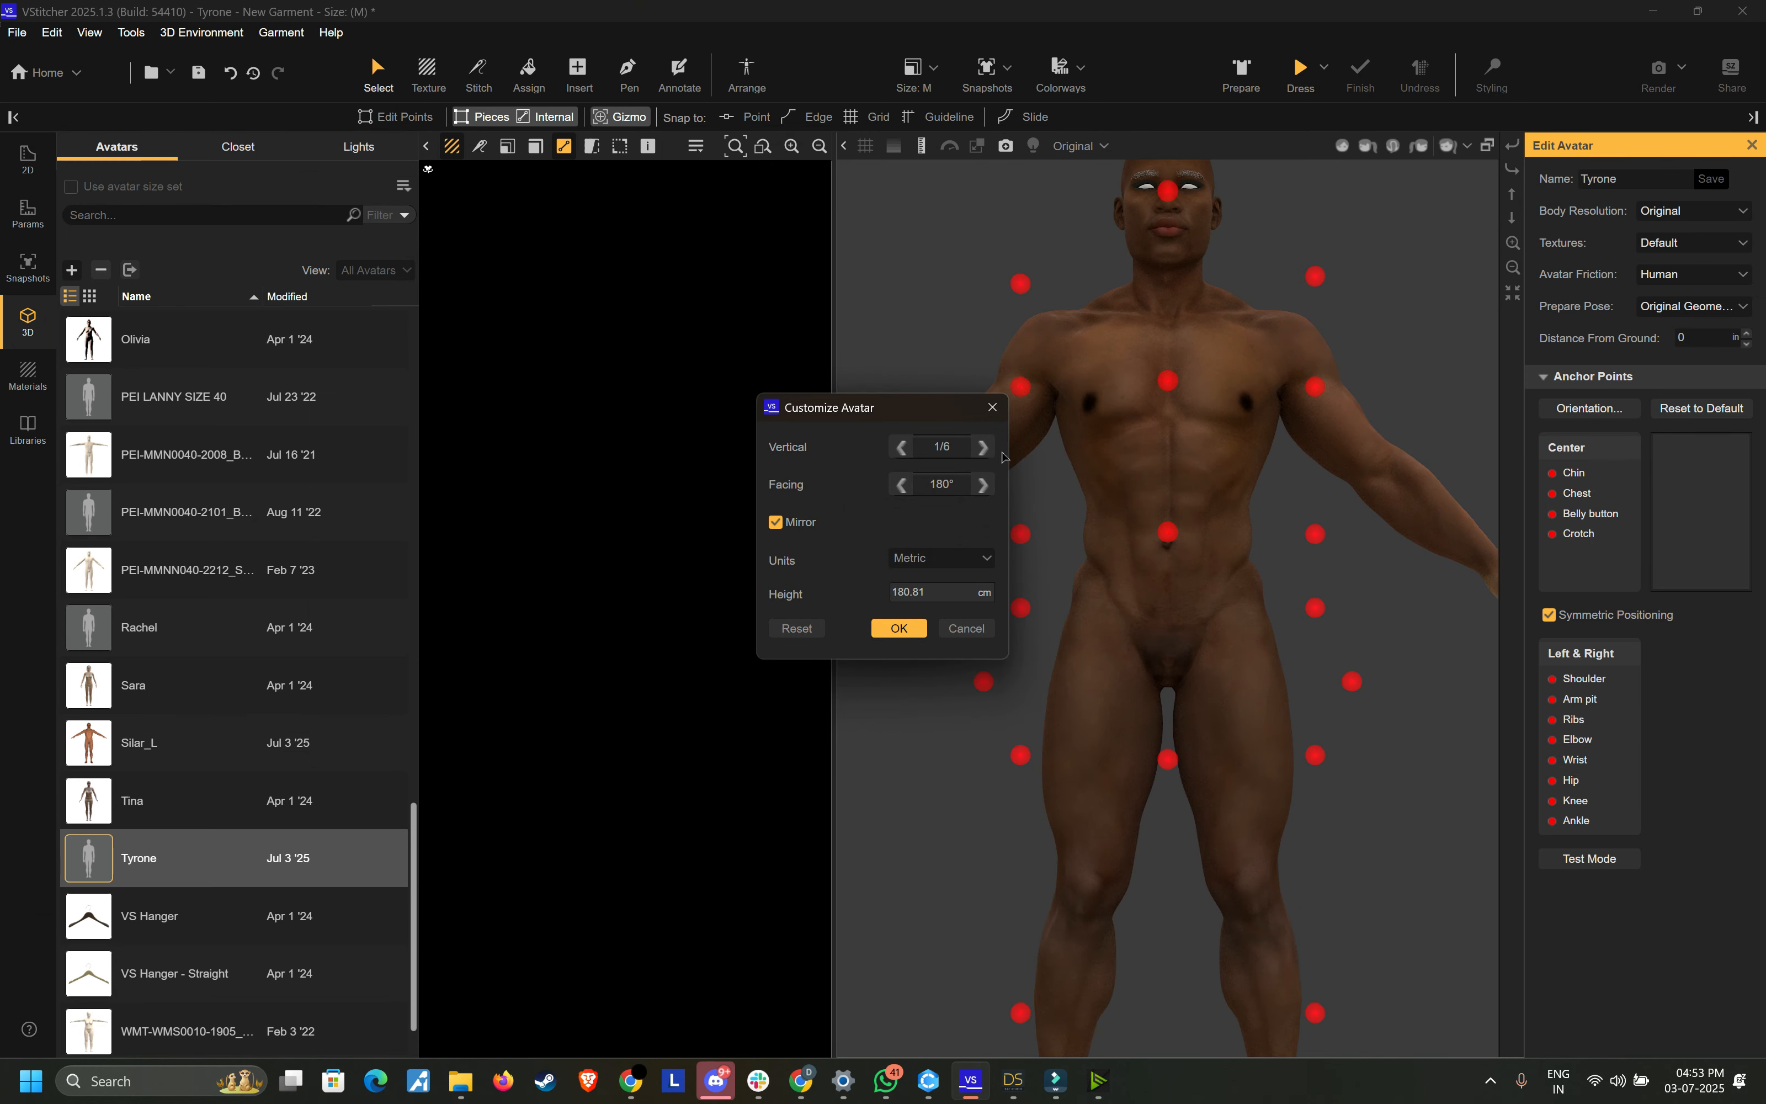
Step: Accept the avatar customization and place the chin and chest anchor points on Tyrone's body
{"action": "left_click_drag", "start_coordinate": [967, 406], "coordinate": [758, 350]}
{"action": "left_click", "coordinate": [689, 572]}
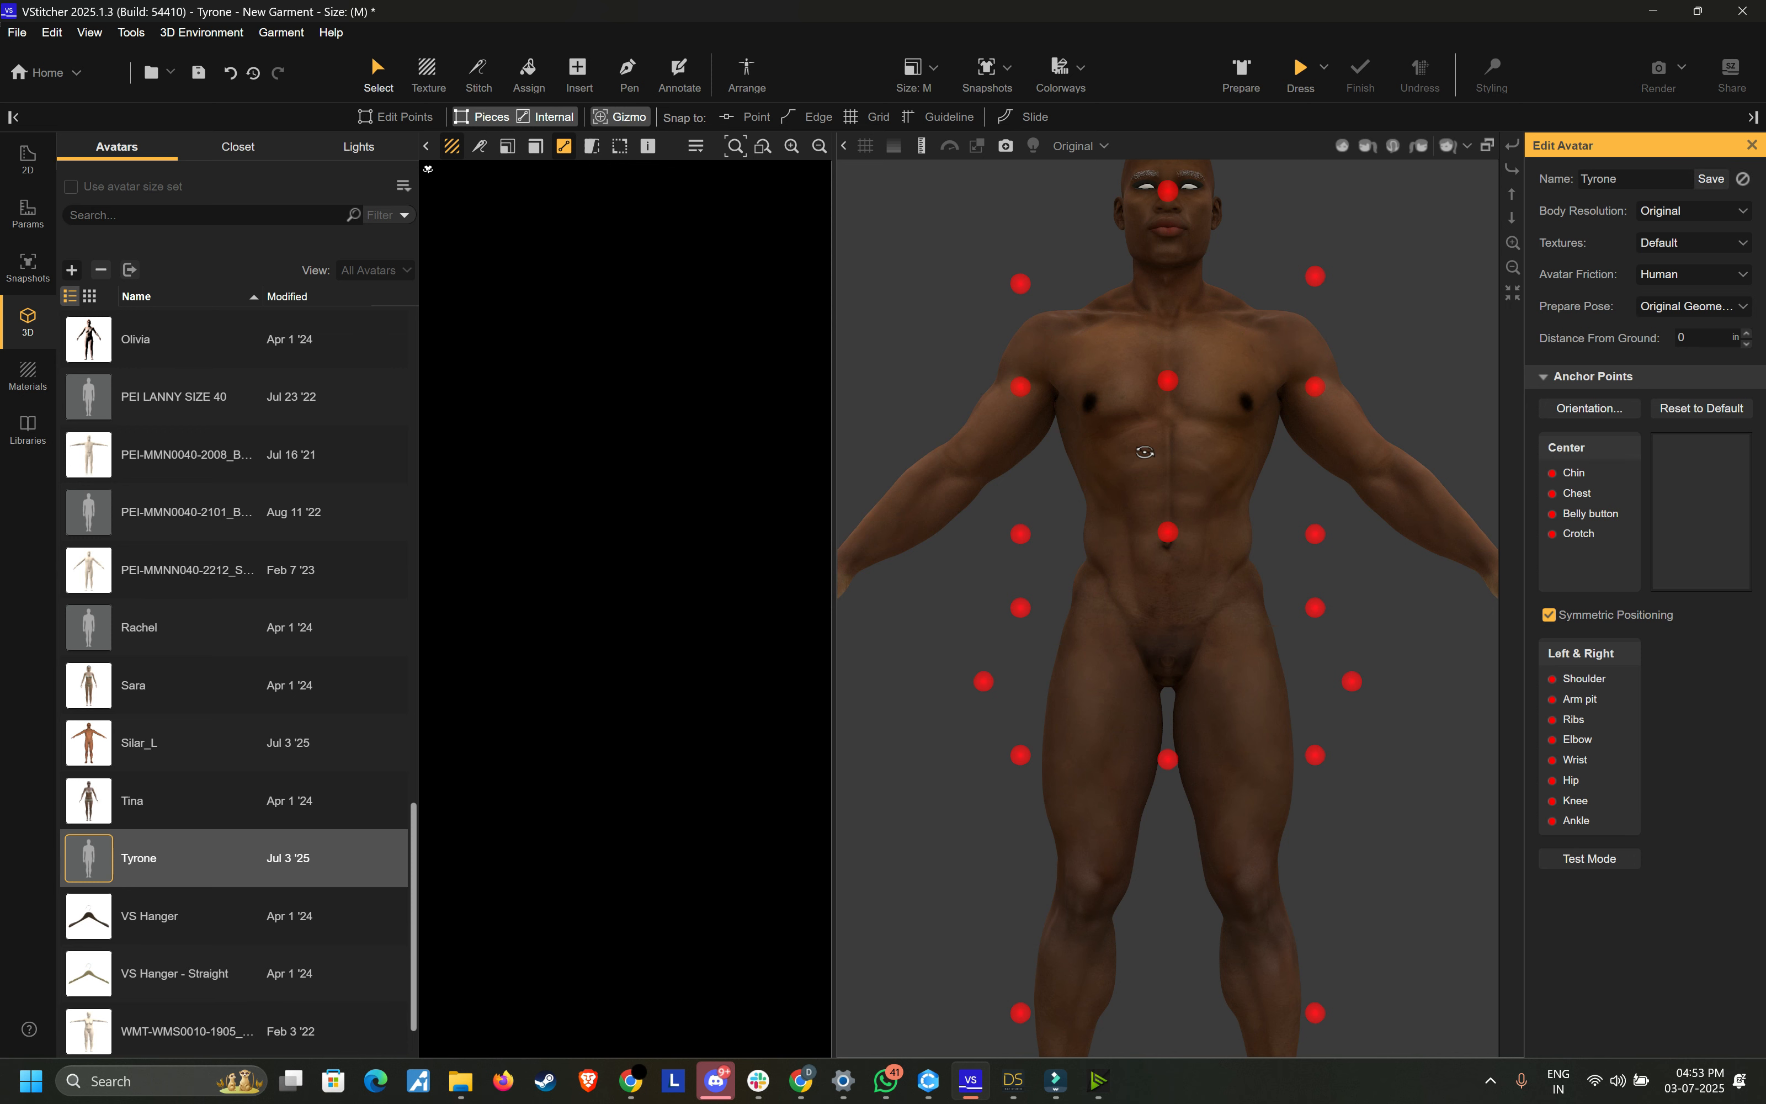
{"action": "right_click_drag", "start_coordinate": [1145, 452], "coordinate": [1135, 523]}
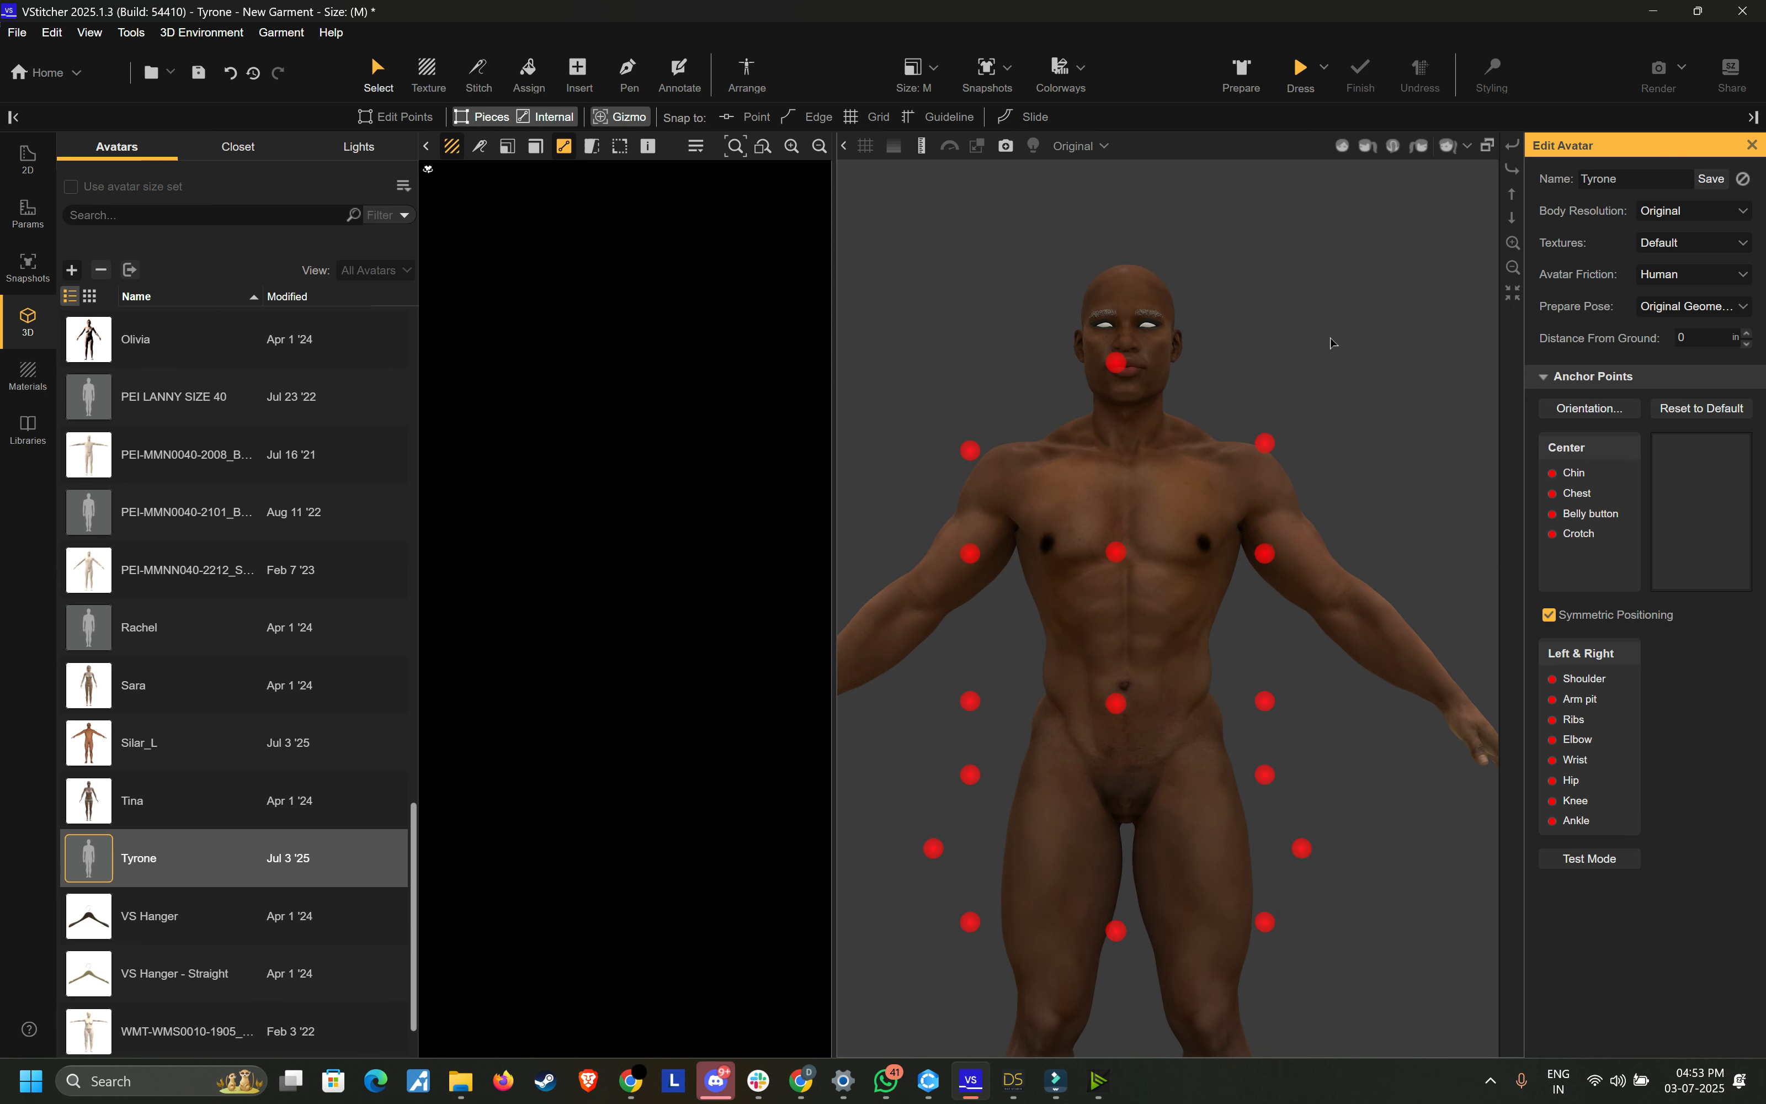
{"action": "left_click", "coordinate": [1120, 366]}
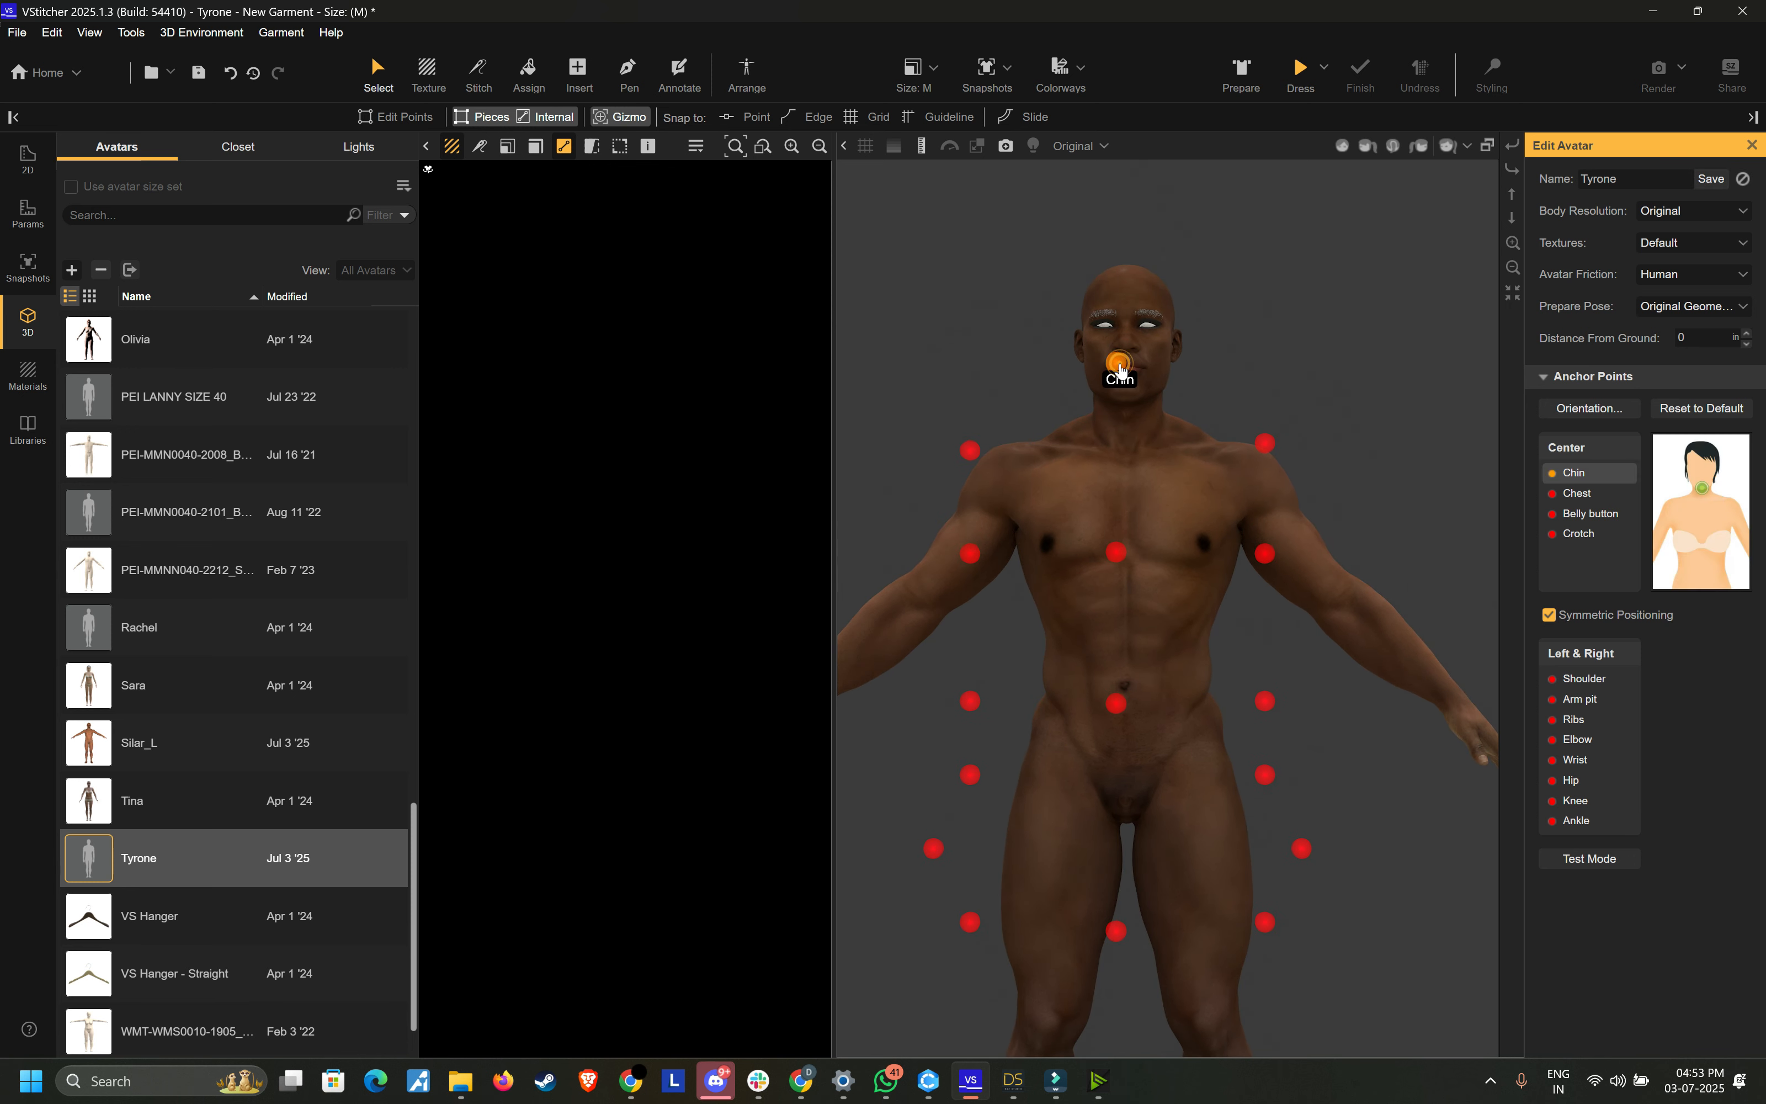
{"action": "left_click", "coordinate": [1126, 398]}
{"action": "middle_click_drag", "start_coordinate": [1140, 526], "coordinate": [1142, 373]}
{"action": "left_click", "coordinate": [1136, 500]}
{"action": "left_click", "coordinate": [1141, 455]}
Step: Place the belly button and crotch anchor points on the avatar's centre line
{"action": "left_click", "coordinate": [1139, 484]}
{"action": "left_click", "coordinate": [1141, 501]}
{"action": "middle_click_drag", "start_coordinate": [1182, 471], "coordinate": [1195, 414]}
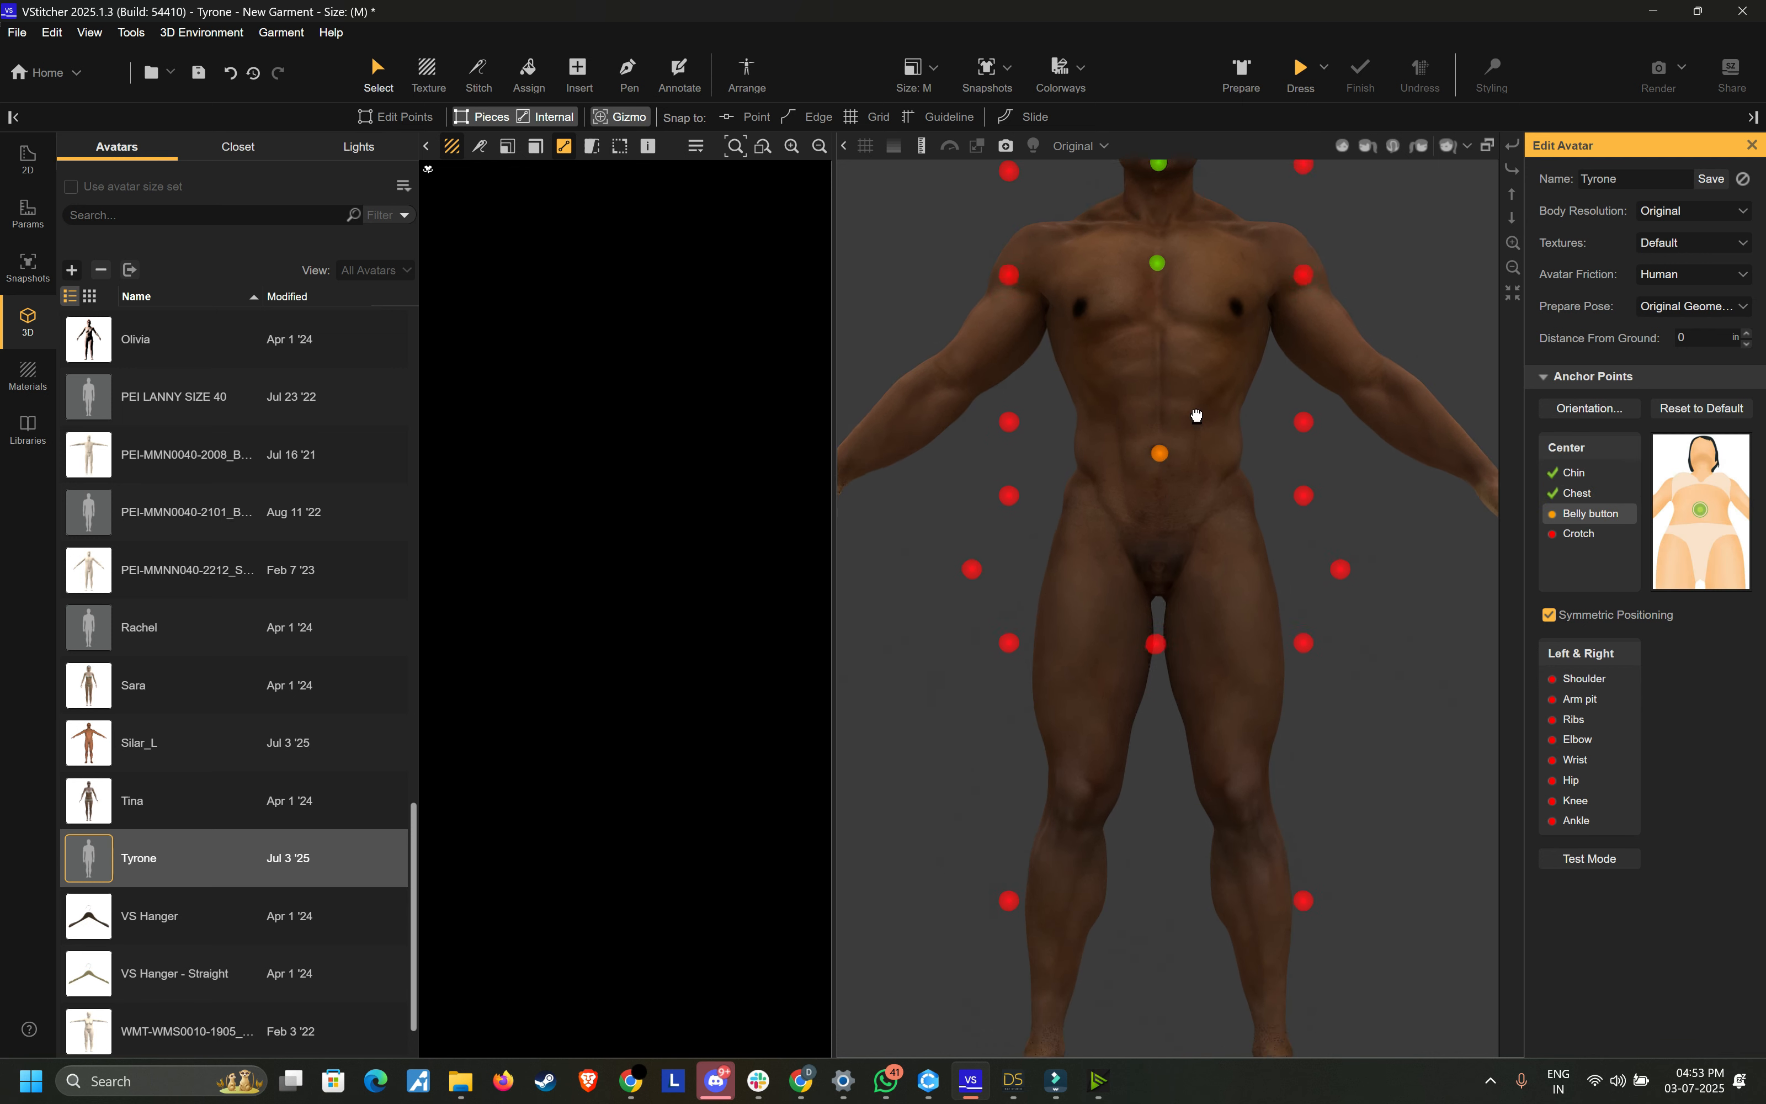
{"action": "left_click", "coordinate": [1176, 501]}
{"action": "left_click", "coordinate": [1174, 478]}
Step: Place the ankle and knee anchor points on the avatar's leg with symmetric positioning
{"action": "left_click", "coordinate": [1164, 765]}
{"action": "left_click", "coordinate": [1333, 769]}
{"action": "left_click", "coordinate": [1006, 536]}
{"action": "left_click", "coordinate": [1279, 486]}
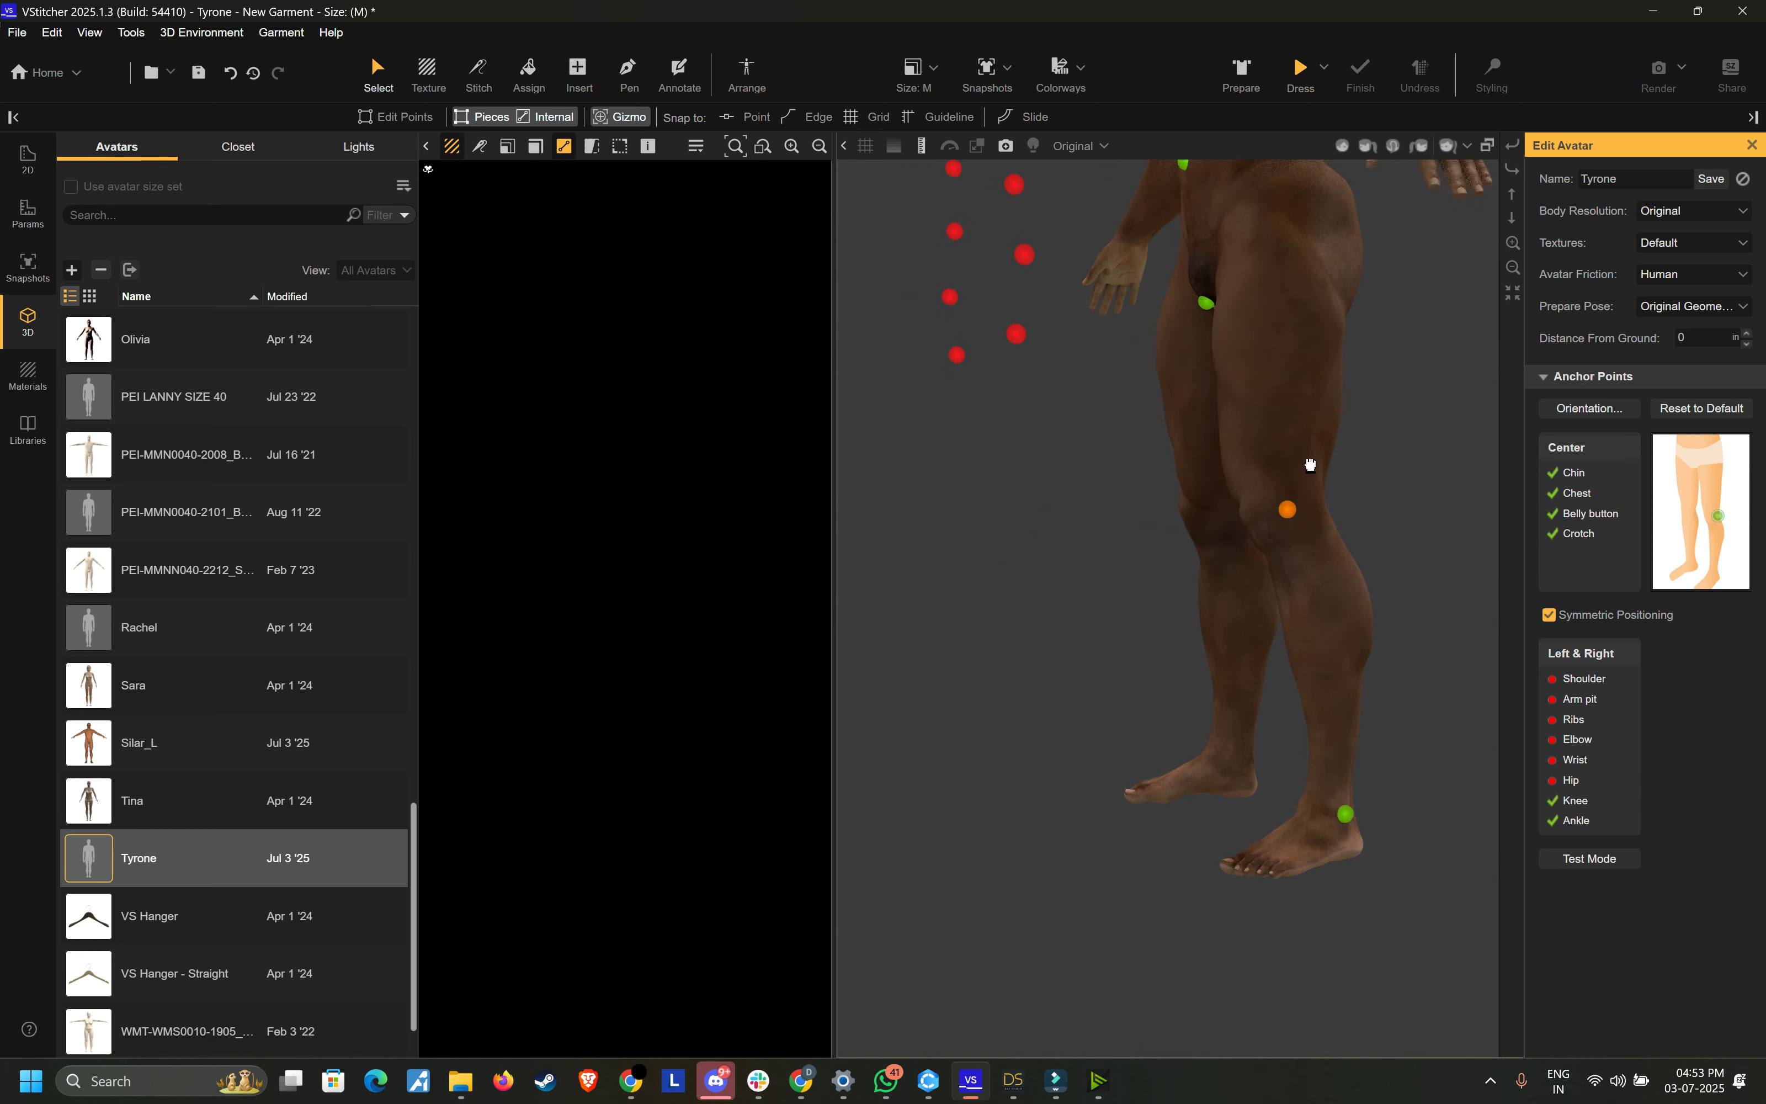
Step: Place the hip, wrist and ribs anchor points on the side of the avatar's body and arm
{"action": "middle_click_drag", "start_coordinate": [1309, 466], "coordinate": [1214, 792]}
{"action": "left_click", "coordinate": [910, 717]}
{"action": "left_click", "coordinate": [1214, 603]}
{"action": "left_click", "coordinate": [909, 646]}
{"action": "left_click", "coordinate": [1316, 522]}
{"action": "left_click", "coordinate": [907, 575]}
{"action": "middle_click_drag", "start_coordinate": [1197, 511], "coordinate": [1101, 650]}
{"action": "left_click", "coordinate": [1131, 577]}
{"action": "left_click", "coordinate": [1001, 660]}
{"action": "left_click", "coordinate": [1148, 663]}
{"action": "left_click", "coordinate": [1088, 636]}
Step: Place the elbow and arm pit anchor points on the avatar's arm
{"action": "left_click_drag", "start_coordinate": [1197, 694], "coordinate": [1005, 698]}
{"action": "left_click", "coordinate": [938, 721]}
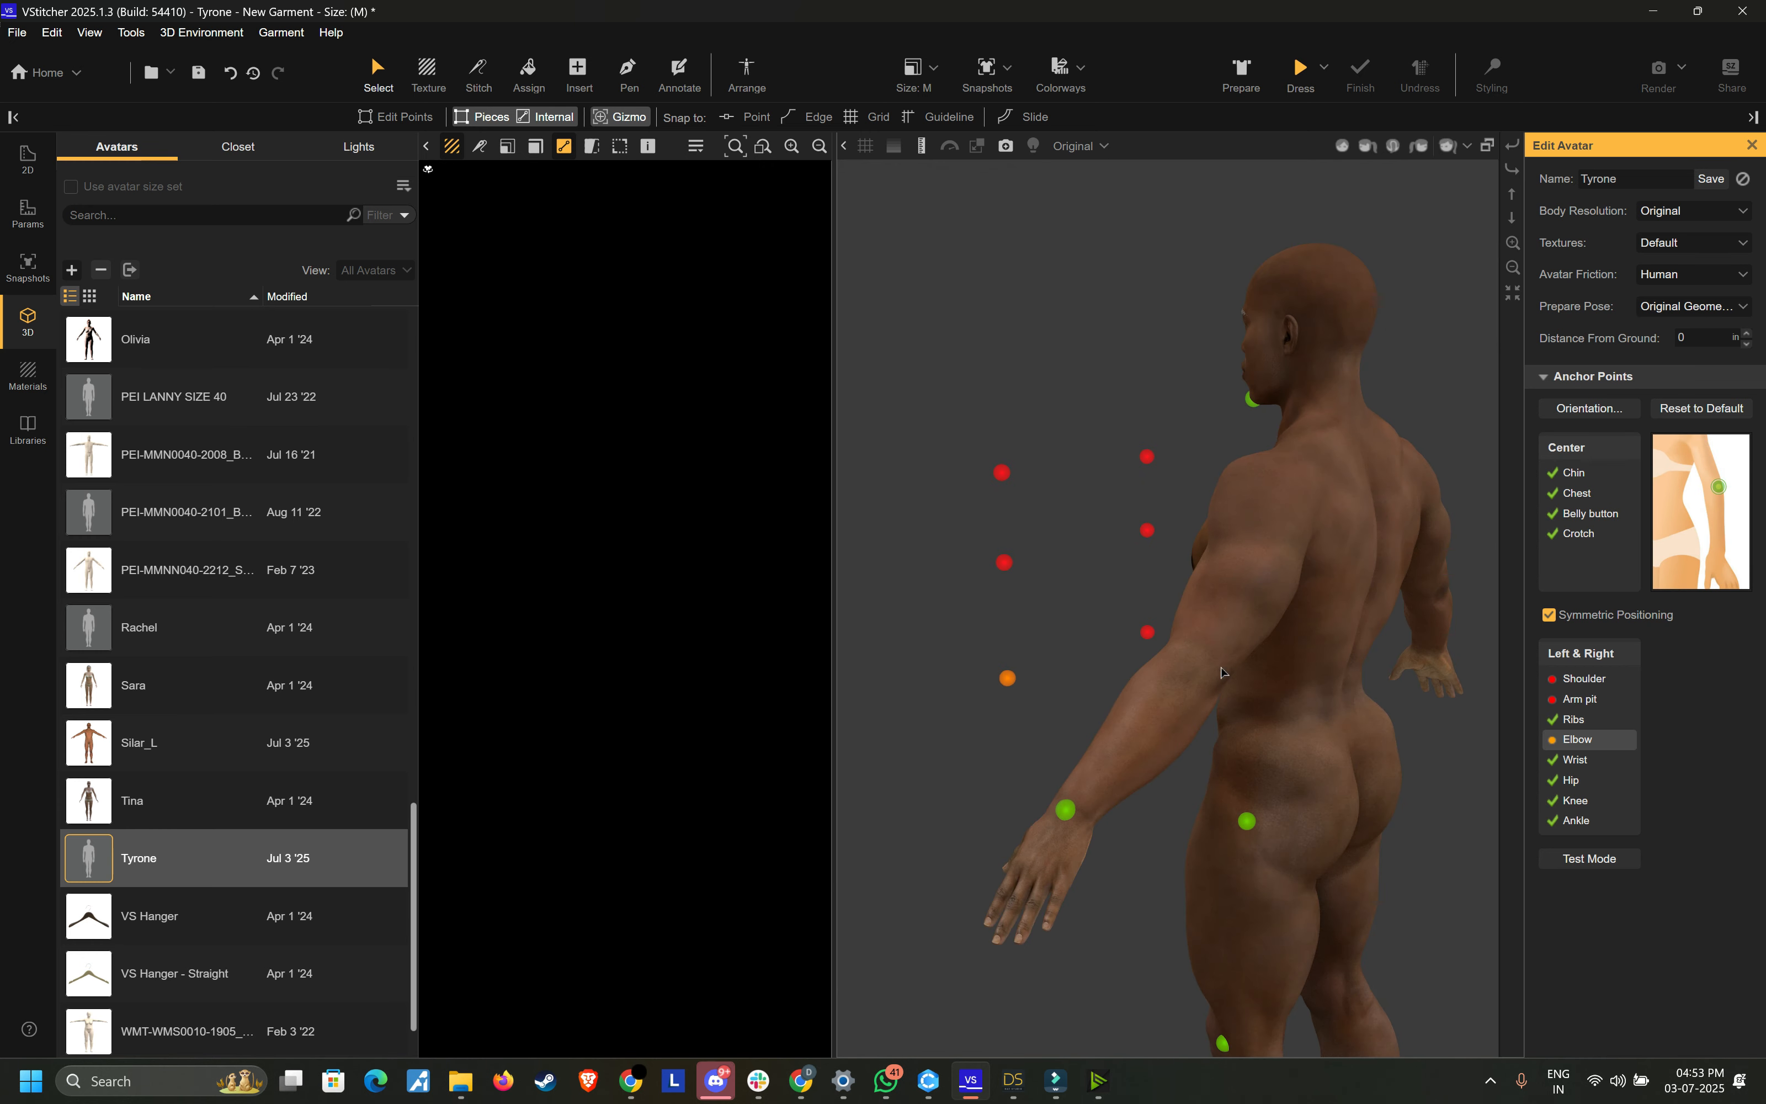
{"action": "left_click", "coordinate": [1160, 679]}
{"action": "left_click", "coordinate": [999, 564]}
{"action": "left_click_drag", "start_coordinate": [1021, 566], "coordinate": [1460, 570]}
{"action": "scroll", "coordinate": [1197, 606], "scroll_direction": "up", "scroll_amount": 8}
{"action": "left_click", "coordinate": [1291, 690]}
Step: Place the shoulder anchor point on the avatar and save the edited Tyrone avatar
{"action": "scroll", "coordinate": [1291, 694], "scroll_direction": "down", "scroll_amount": 8}
{"action": "left_click", "coordinate": [934, 559]}
{"action": "left_click", "coordinate": [1261, 532]}
{"action": "middle_click_drag", "start_coordinate": [1328, 876], "coordinate": [1222, 600]}
{"action": "scroll", "coordinate": [1223, 600], "scroll_direction": "down", "scroll_amount": 2}
{"action": "left_click", "coordinate": [1715, 181]}
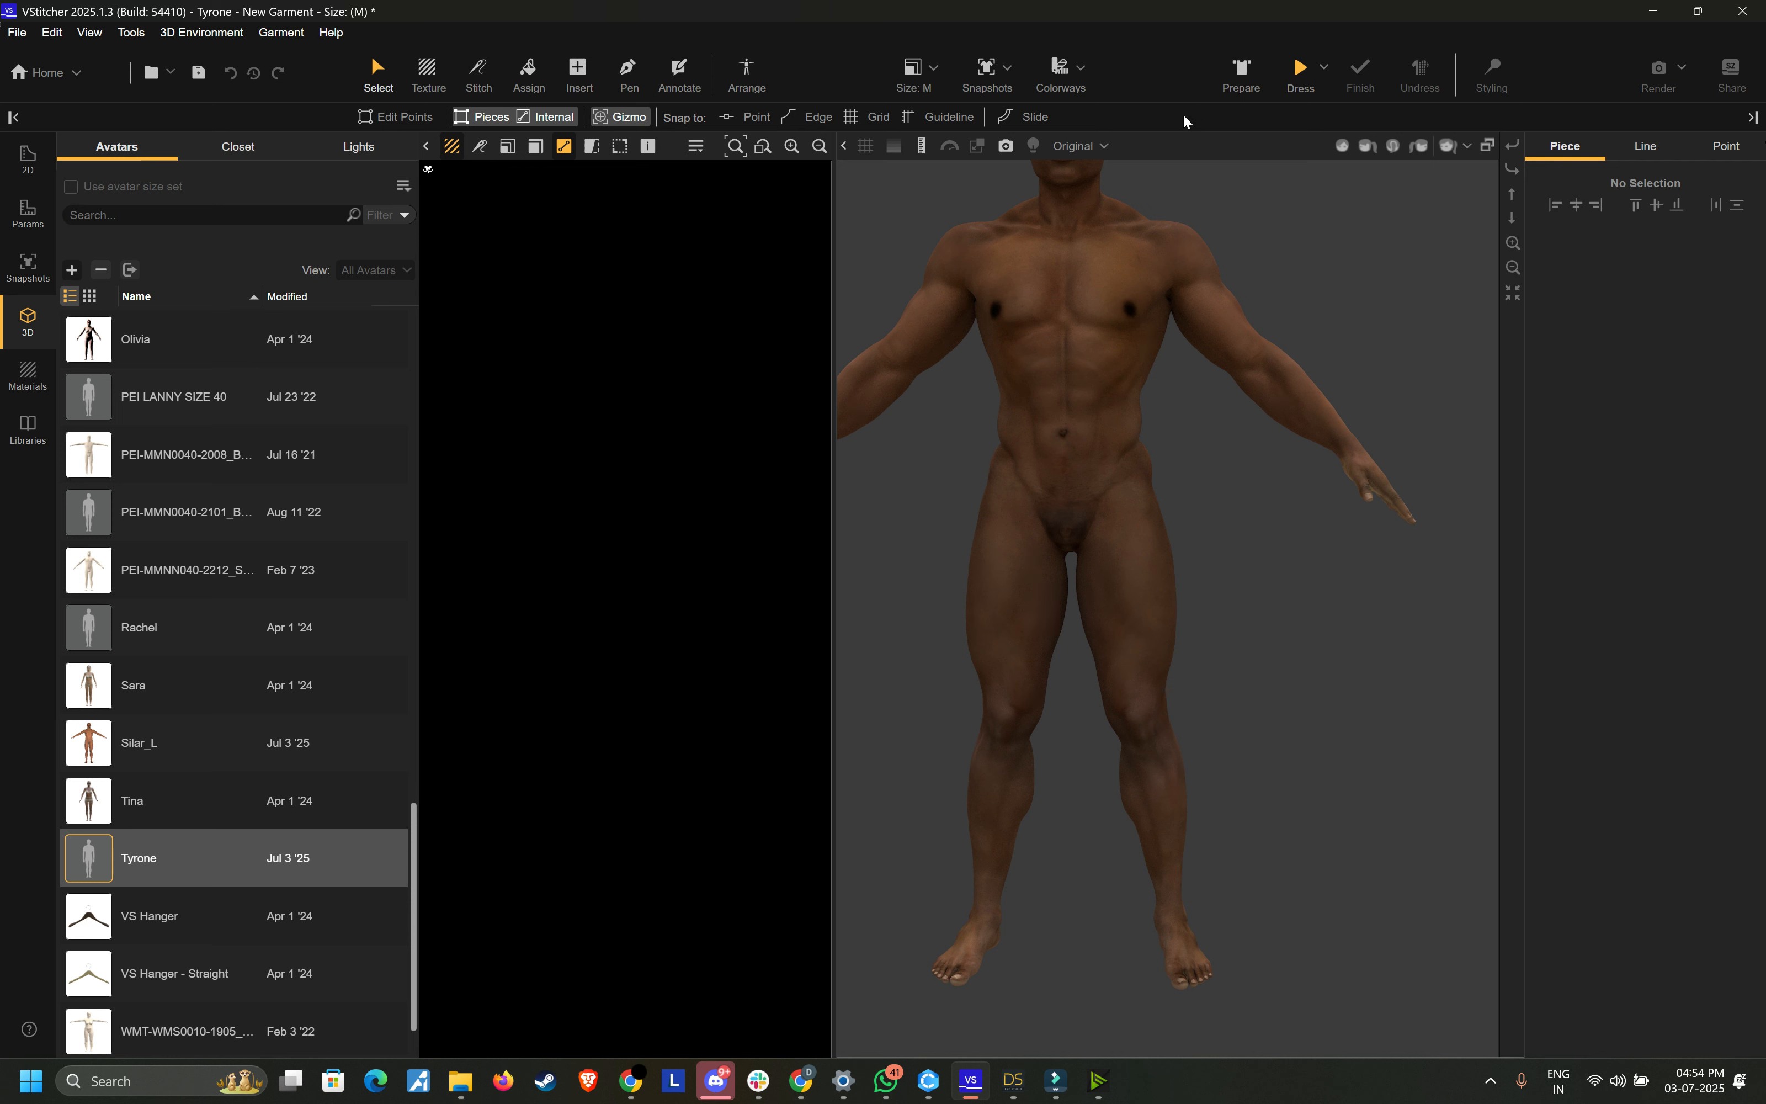
Step: Apply pose1 to the Tyrone avatar, inspect the body, and switch it to pose2
{"action": "left_click", "coordinate": [1098, 146]}
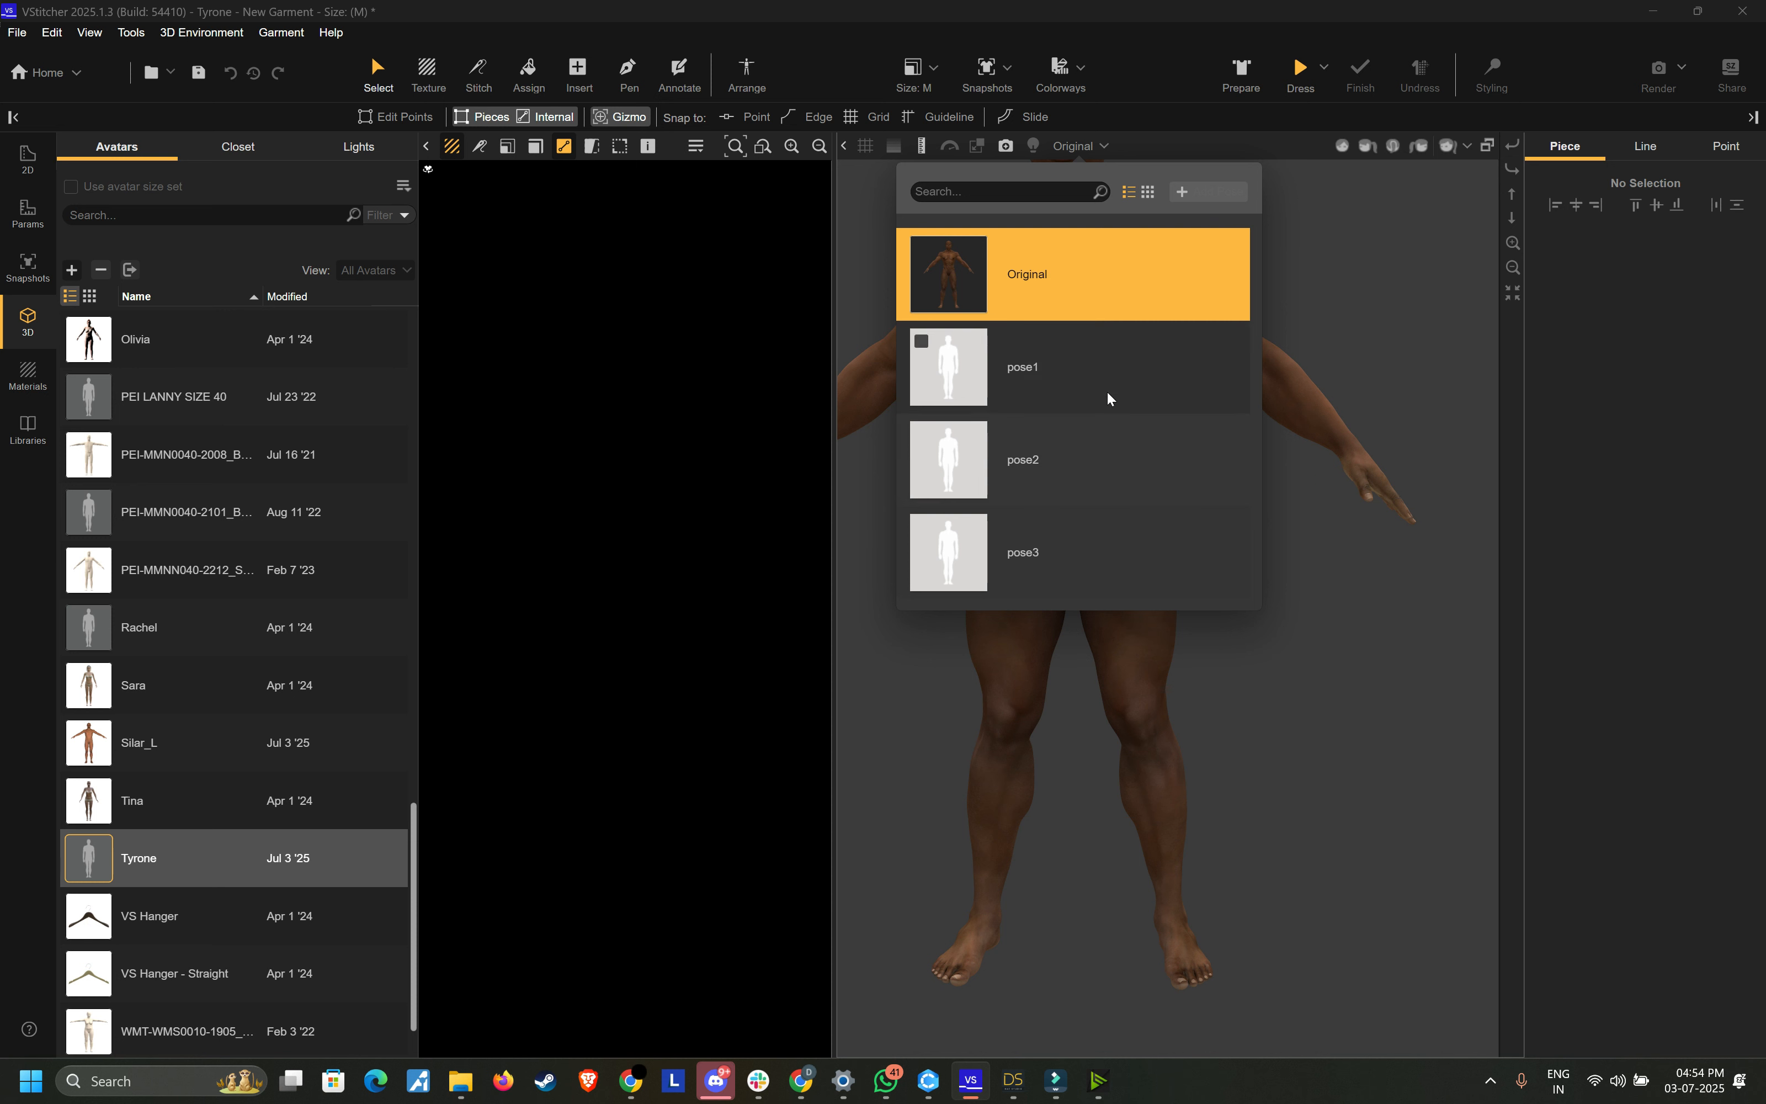
{"action": "left_click", "coordinate": [1069, 377]}
{"action": "scroll", "coordinate": [1066, 380], "scroll_direction": "down", "scroll_amount": 5}
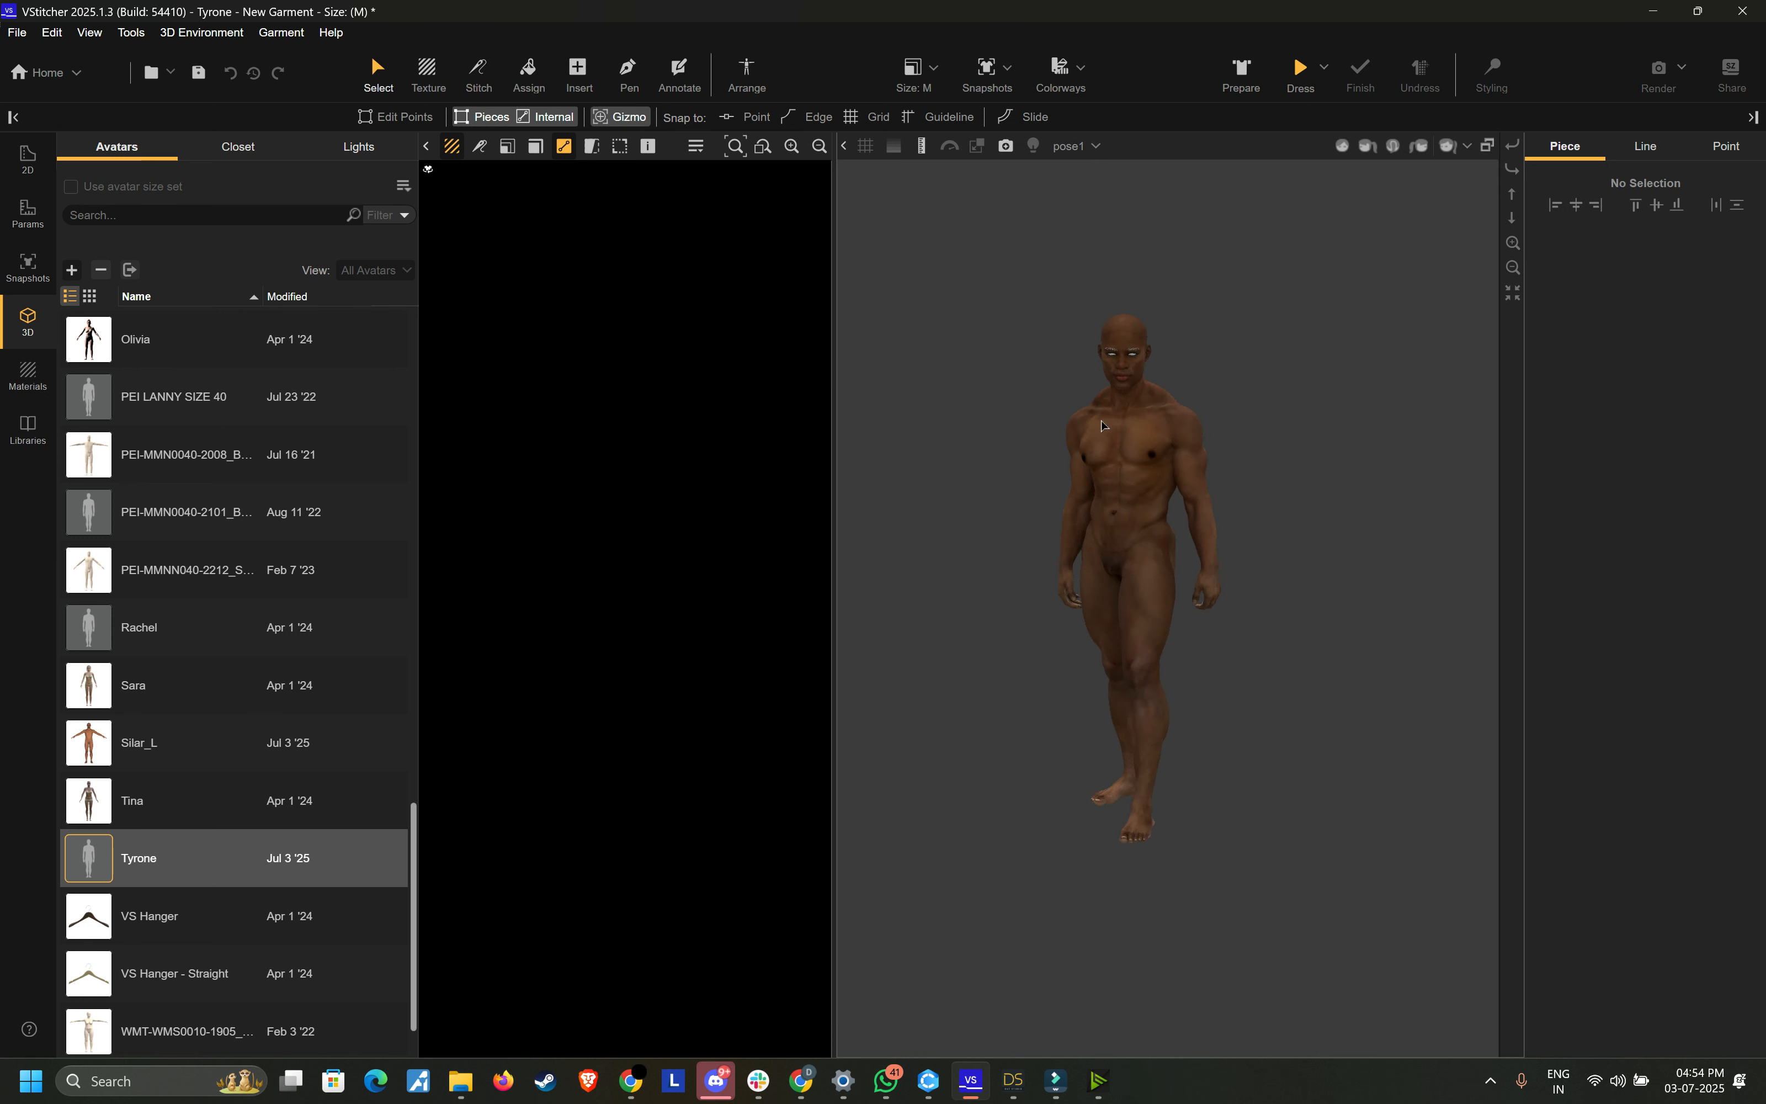
{"action": "right_click", "coordinate": [1066, 413]}
{"action": "mouse_move", "coordinate": [1322, 448]}
{"action": "right_mouse_down"}
{"action": "mouse_move", "coordinate": [1057, 453]}
{"action": "mouse_move", "coordinate": [1313, 457]}
{"action": "right_mouse_up"}
{"action": "scroll", "coordinate": [1188, 443], "scroll_direction": "up", "scroll_amount": 5}
{"action": "scroll", "coordinate": [1189, 443], "scroll_direction": "down", "scroll_amount": 3}
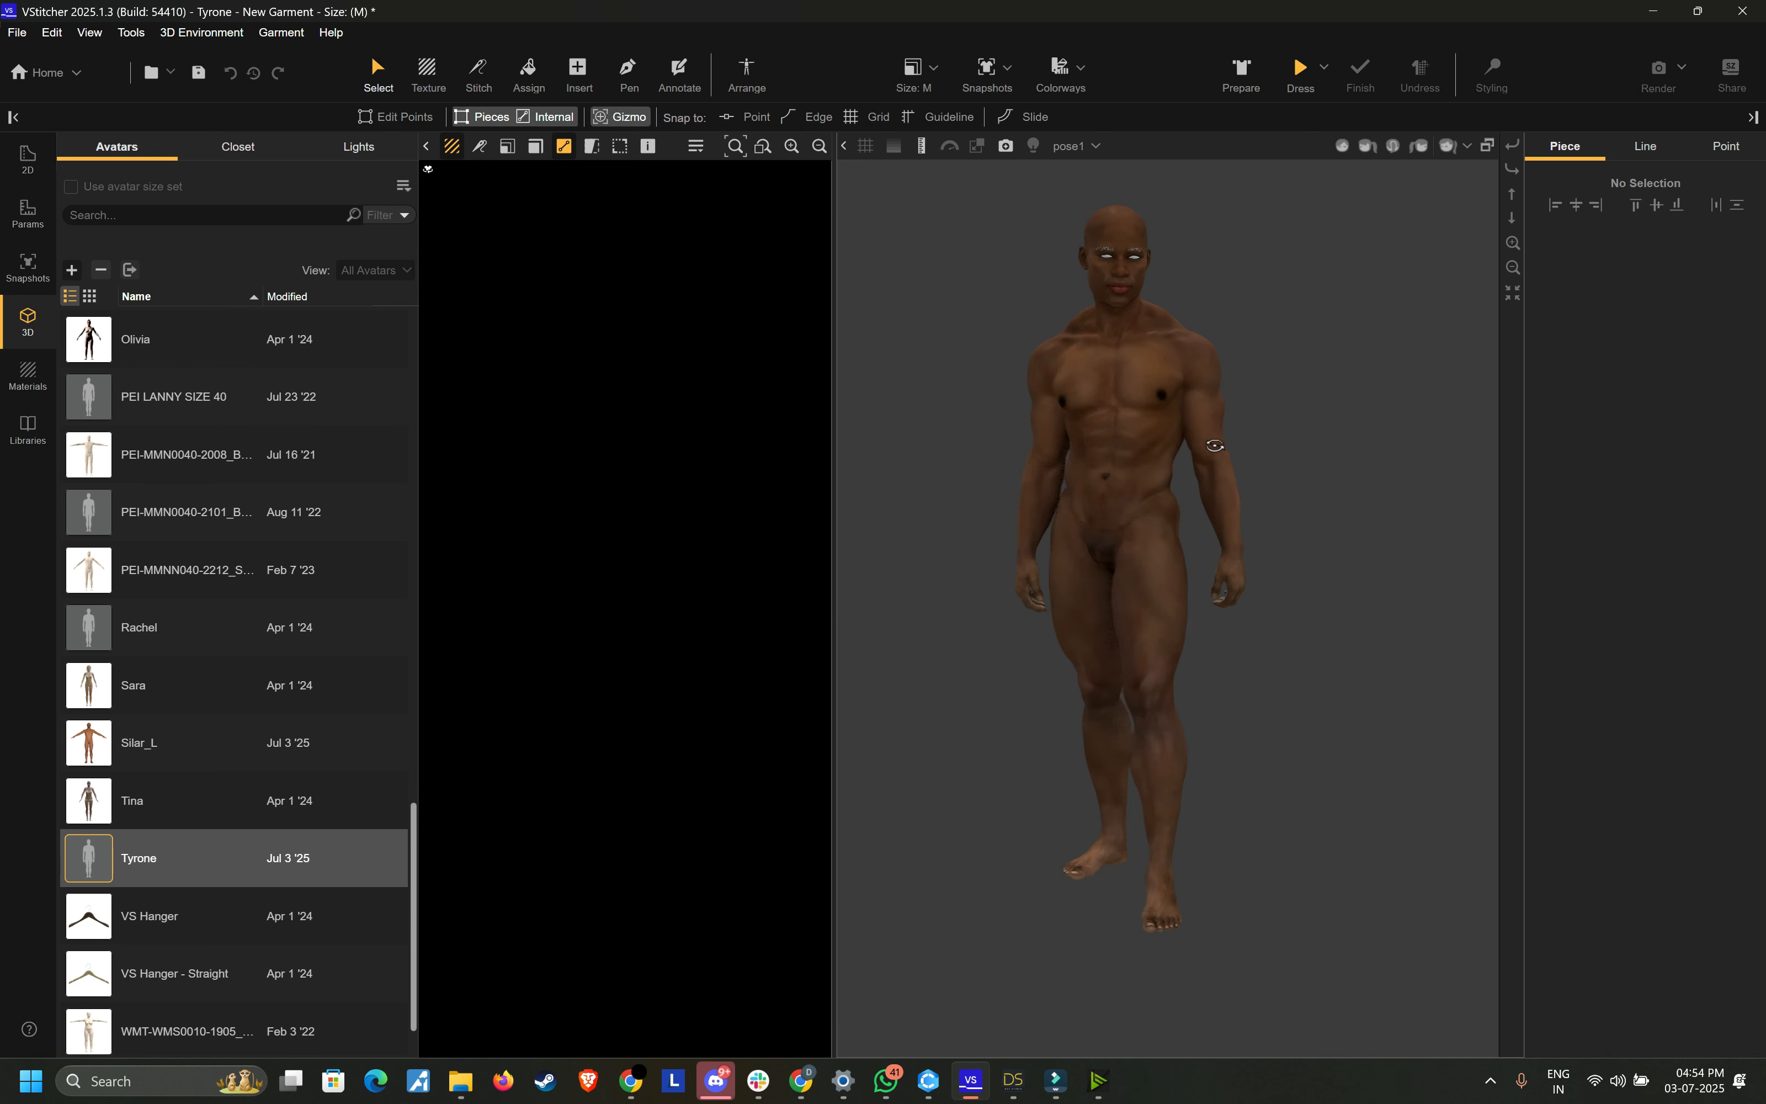
{"action": "left_click", "coordinate": [1074, 146]}
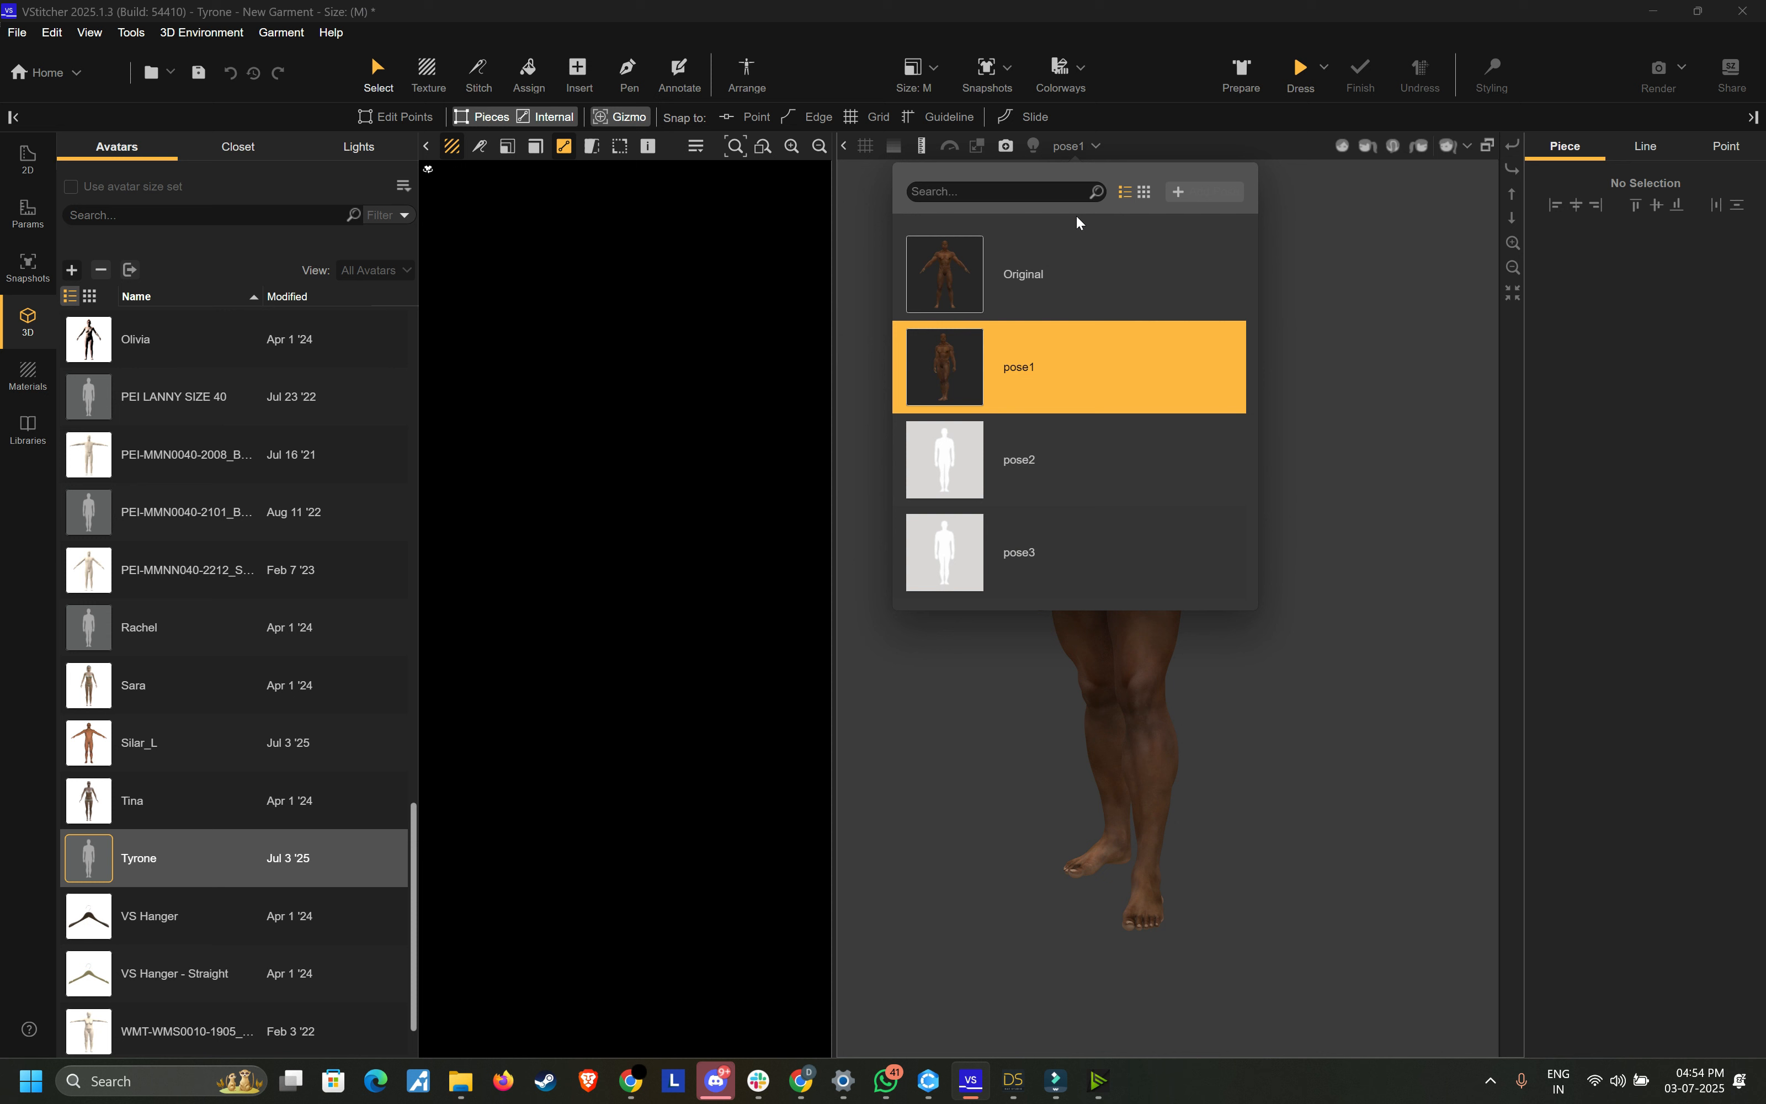
{"action": "left_click", "coordinate": [955, 446]}
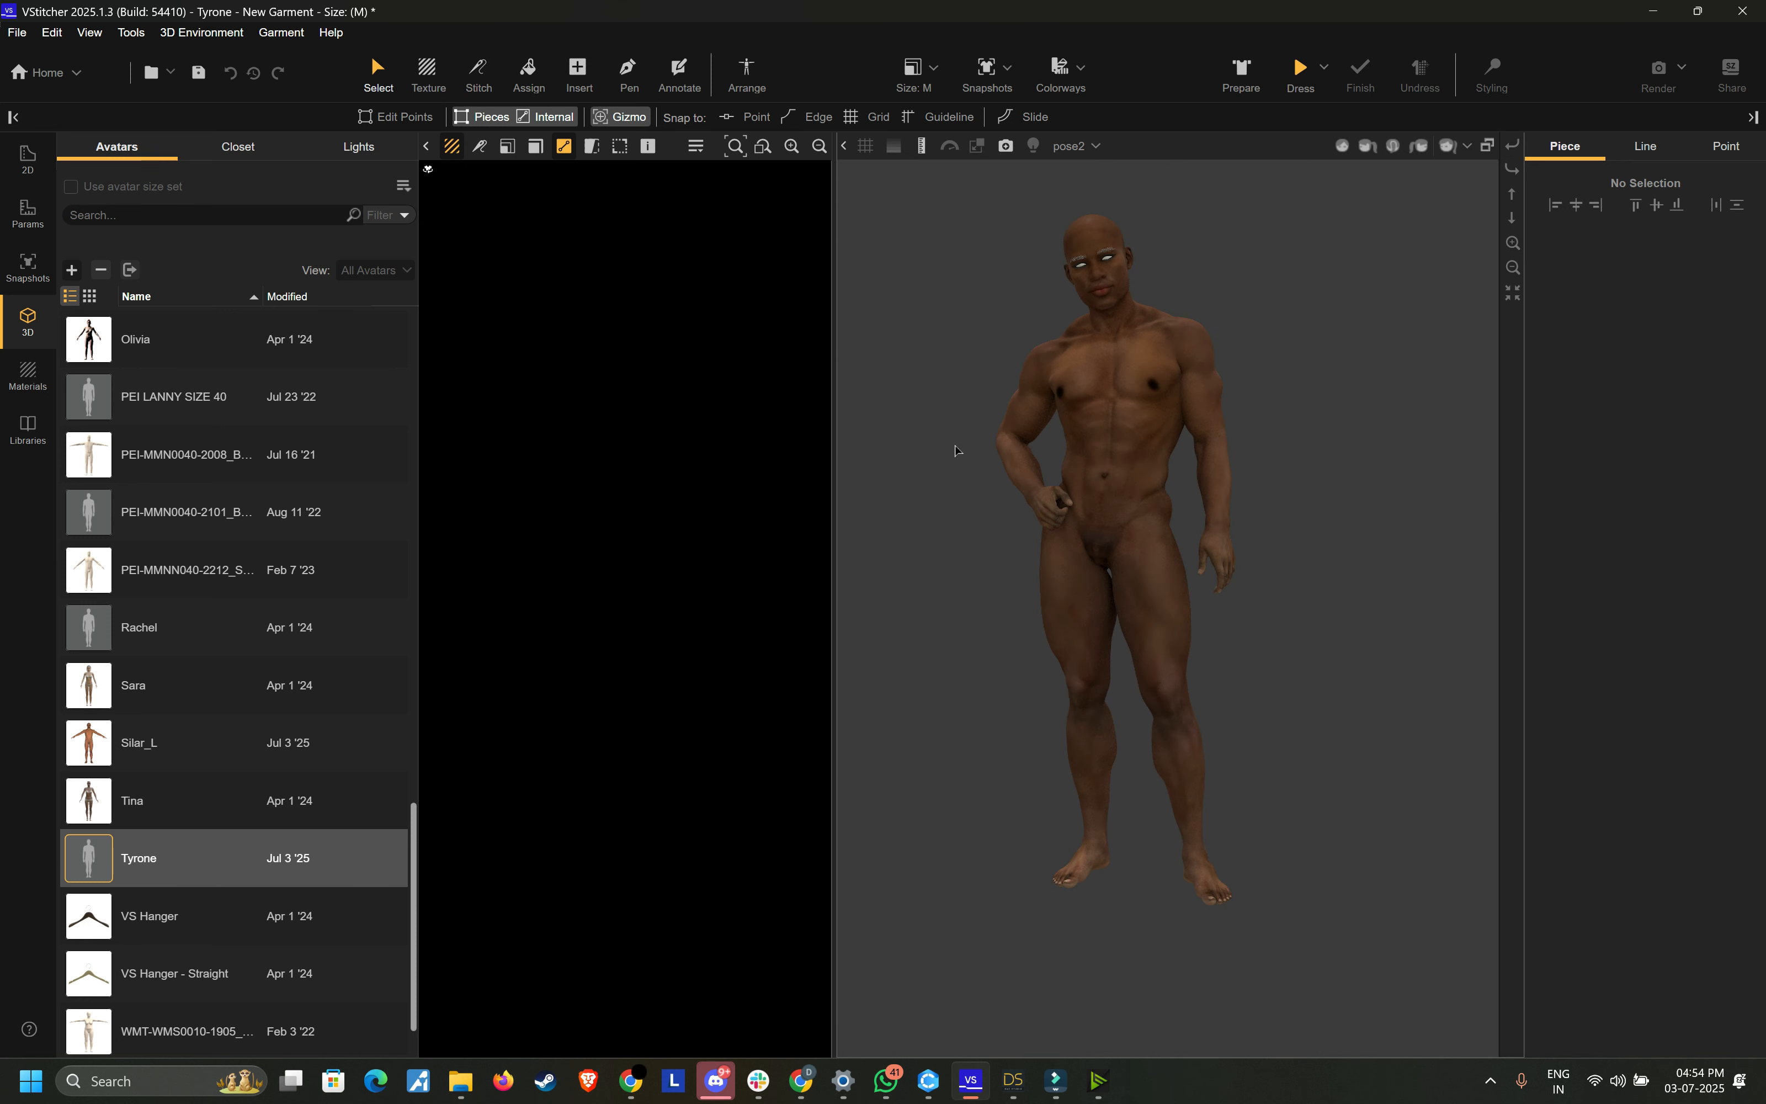